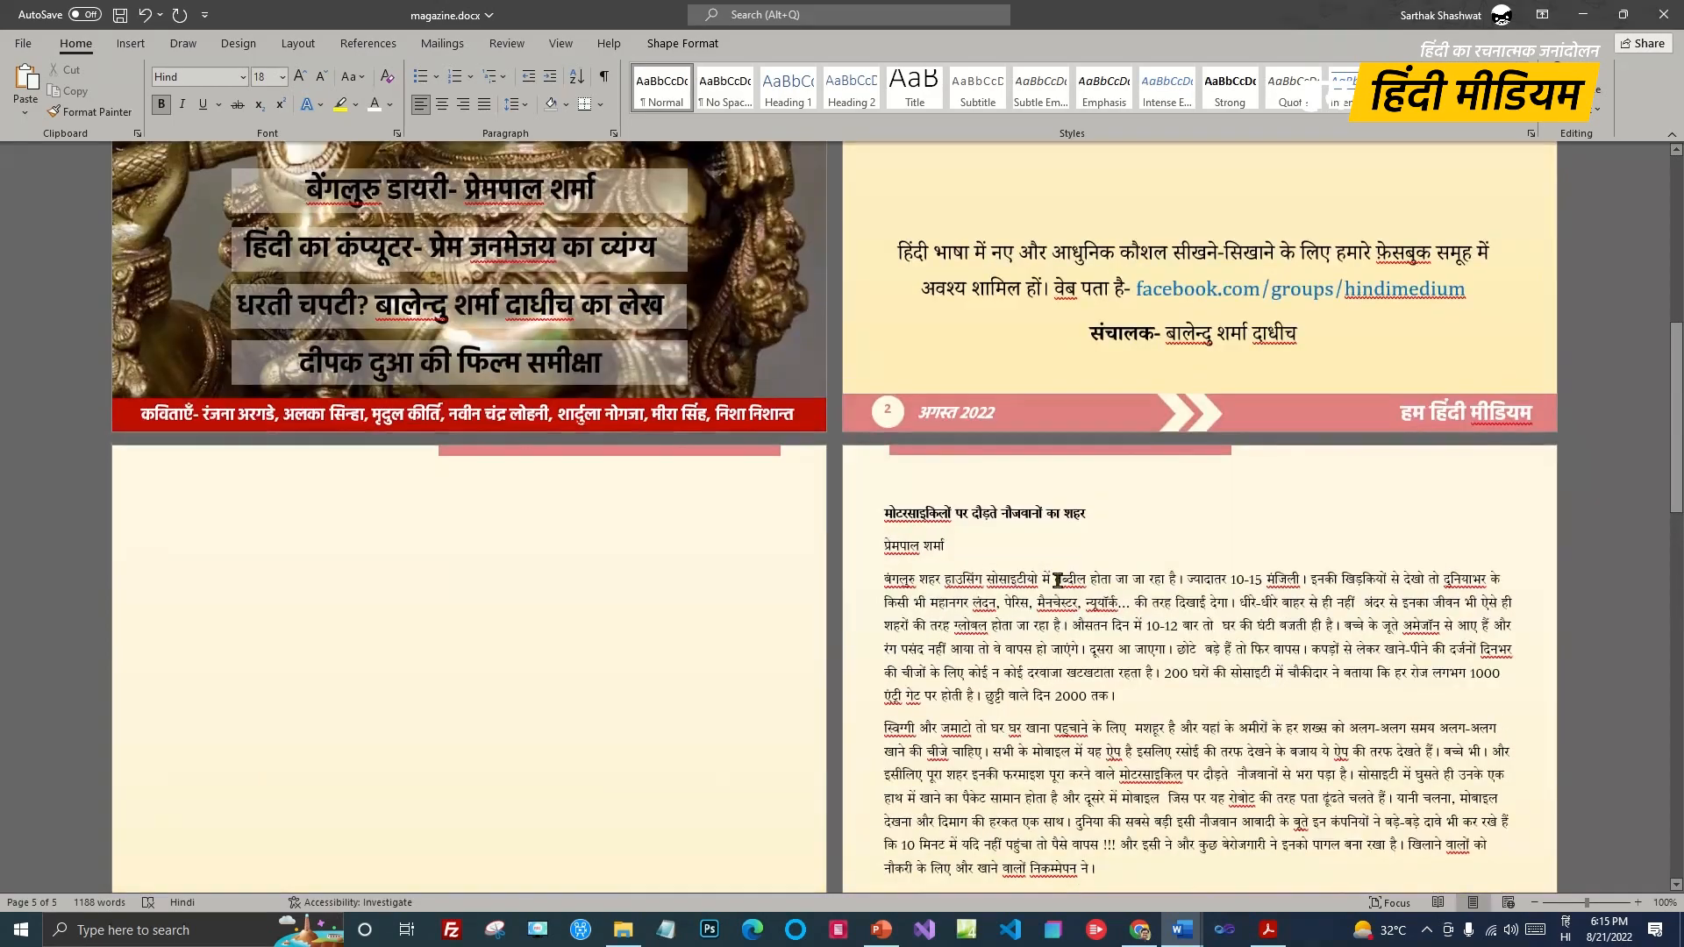
{"action": "key", "text": "ctrl+v"}
{"action": "scroll", "coordinate": [1059, 596], "scroll_direction": "down", "scroll_amount": 3}
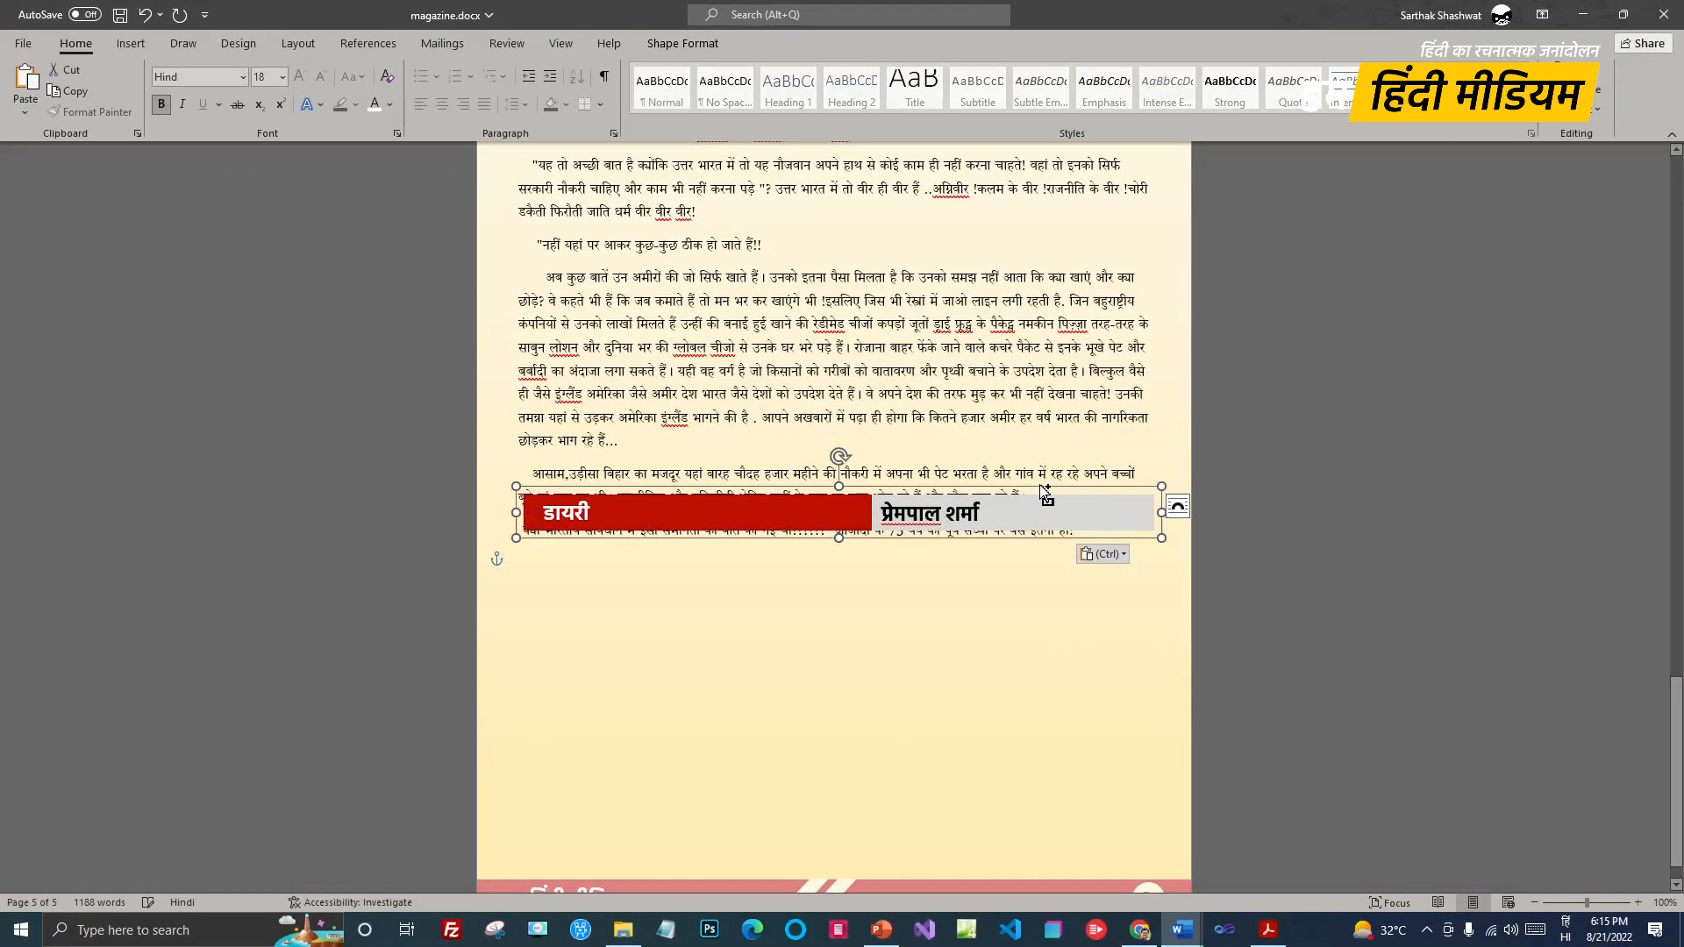
{"action": "key", "text": "ctrl+z"}
Step: Paste the copied डायरी banner above the article title on page 4 and move it up to the page's top edge
{"action": "scroll", "coordinate": [1239, 631], "scroll_direction": "up", "scroll_amount": 6}
{"action": "scroll", "coordinate": [1239, 631], "scroll_direction": "up", "scroll_amount": 11}
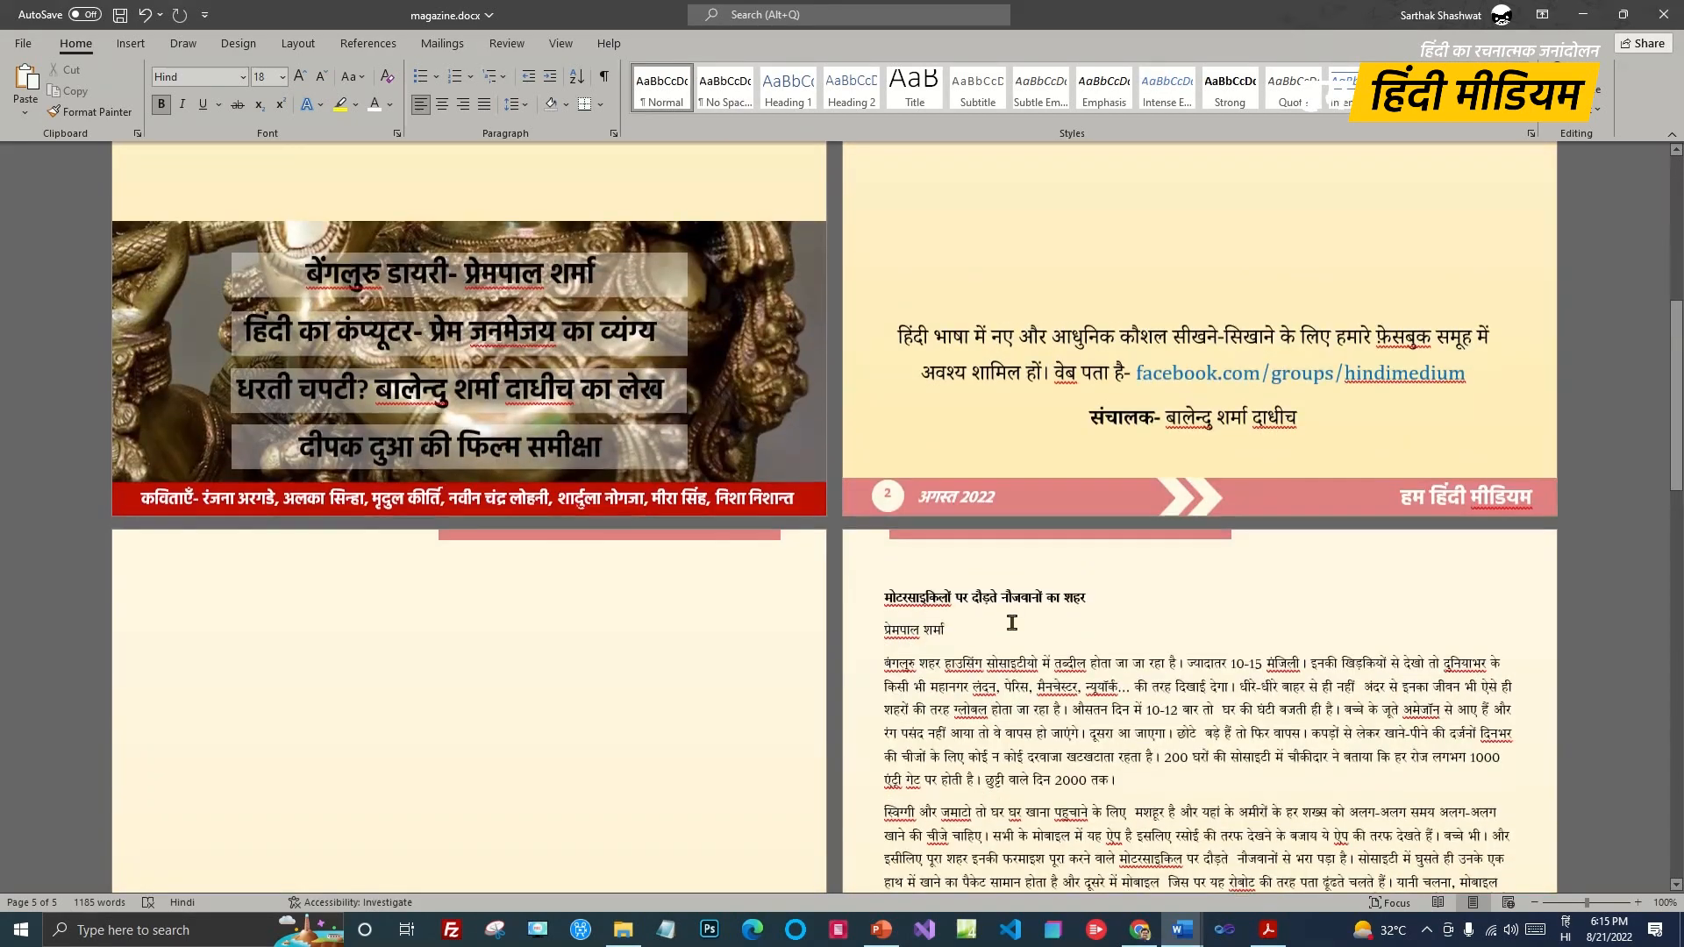
{"action": "left_click", "coordinate": [910, 569]}
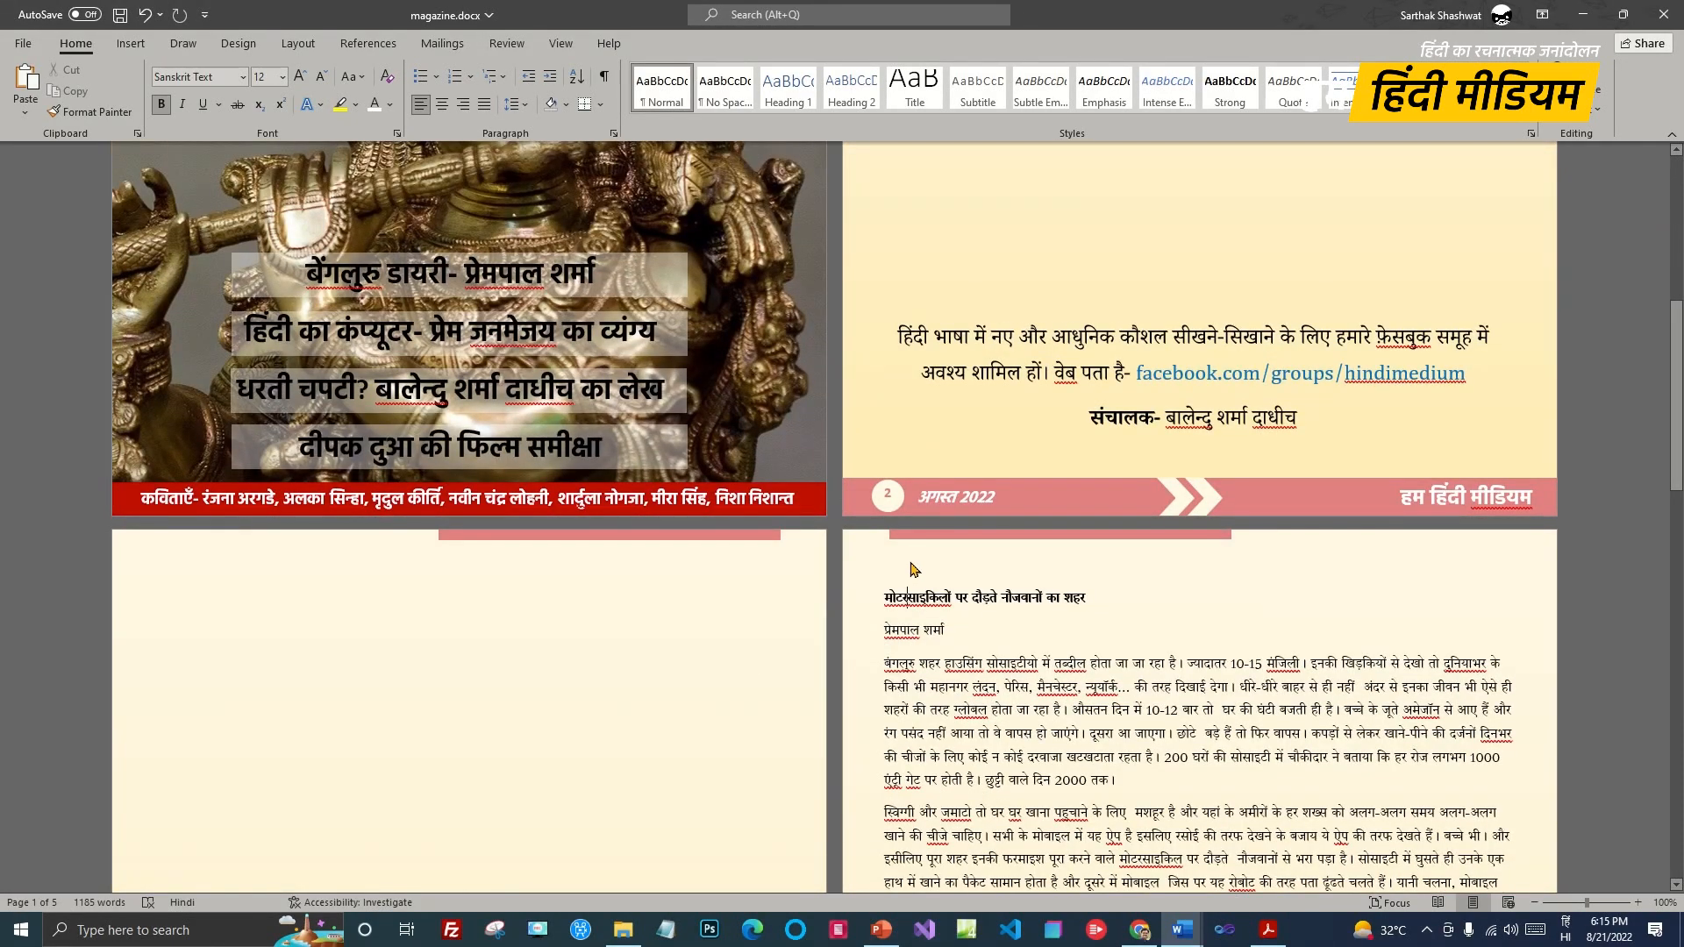
{"action": "key", "text": "ctrl+v"}
{"action": "left_click_drag", "start_coordinate": [1047, 581], "coordinate": [1051, 538]}
{"action": "key", "text": "Up"}
{"action": "key", "text": "Up"}
{"action": "key", "text": "Up"}
{"action": "key", "text": "Up"}
{"action": "key", "text": "Up"}
{"action": "key", "text": "Up"}
{"action": "key", "text": "Up"}
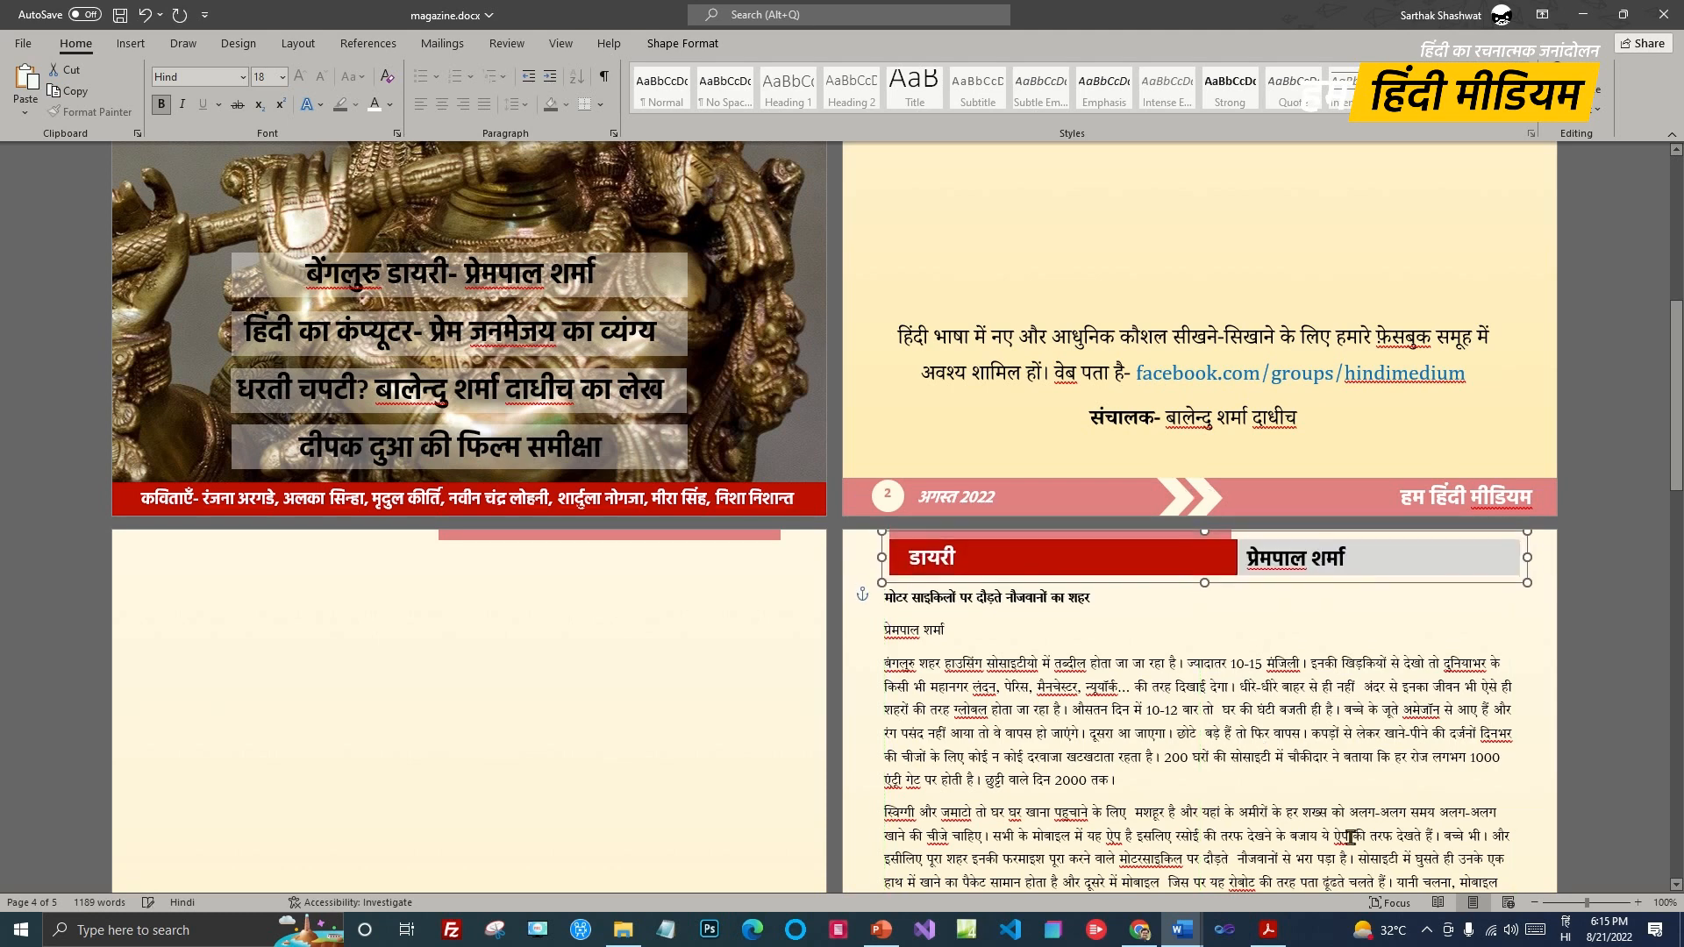
{"action": "key", "text": "Up"}
{"action": "key", "text": "Up"}
{"action": "key", "text": "Up"}
{"action": "key", "text": "Up"}
{"action": "key", "text": "Up"}
{"action": "key", "text": "Up"}
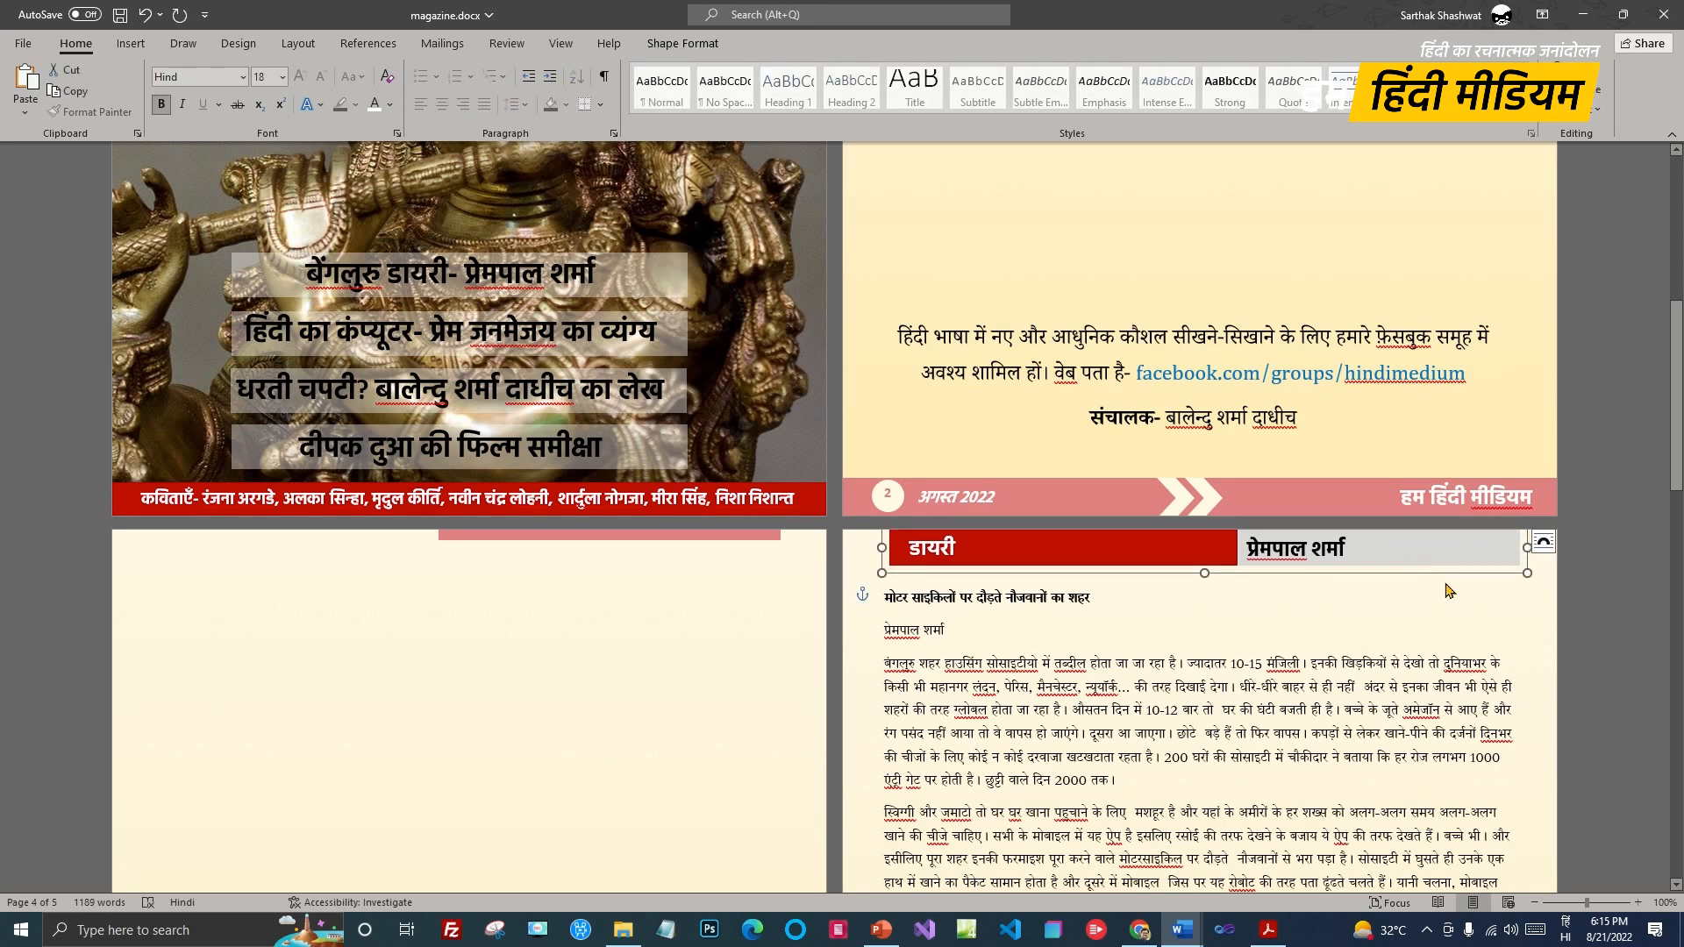
{"action": "left_click", "coordinate": [1544, 542]}
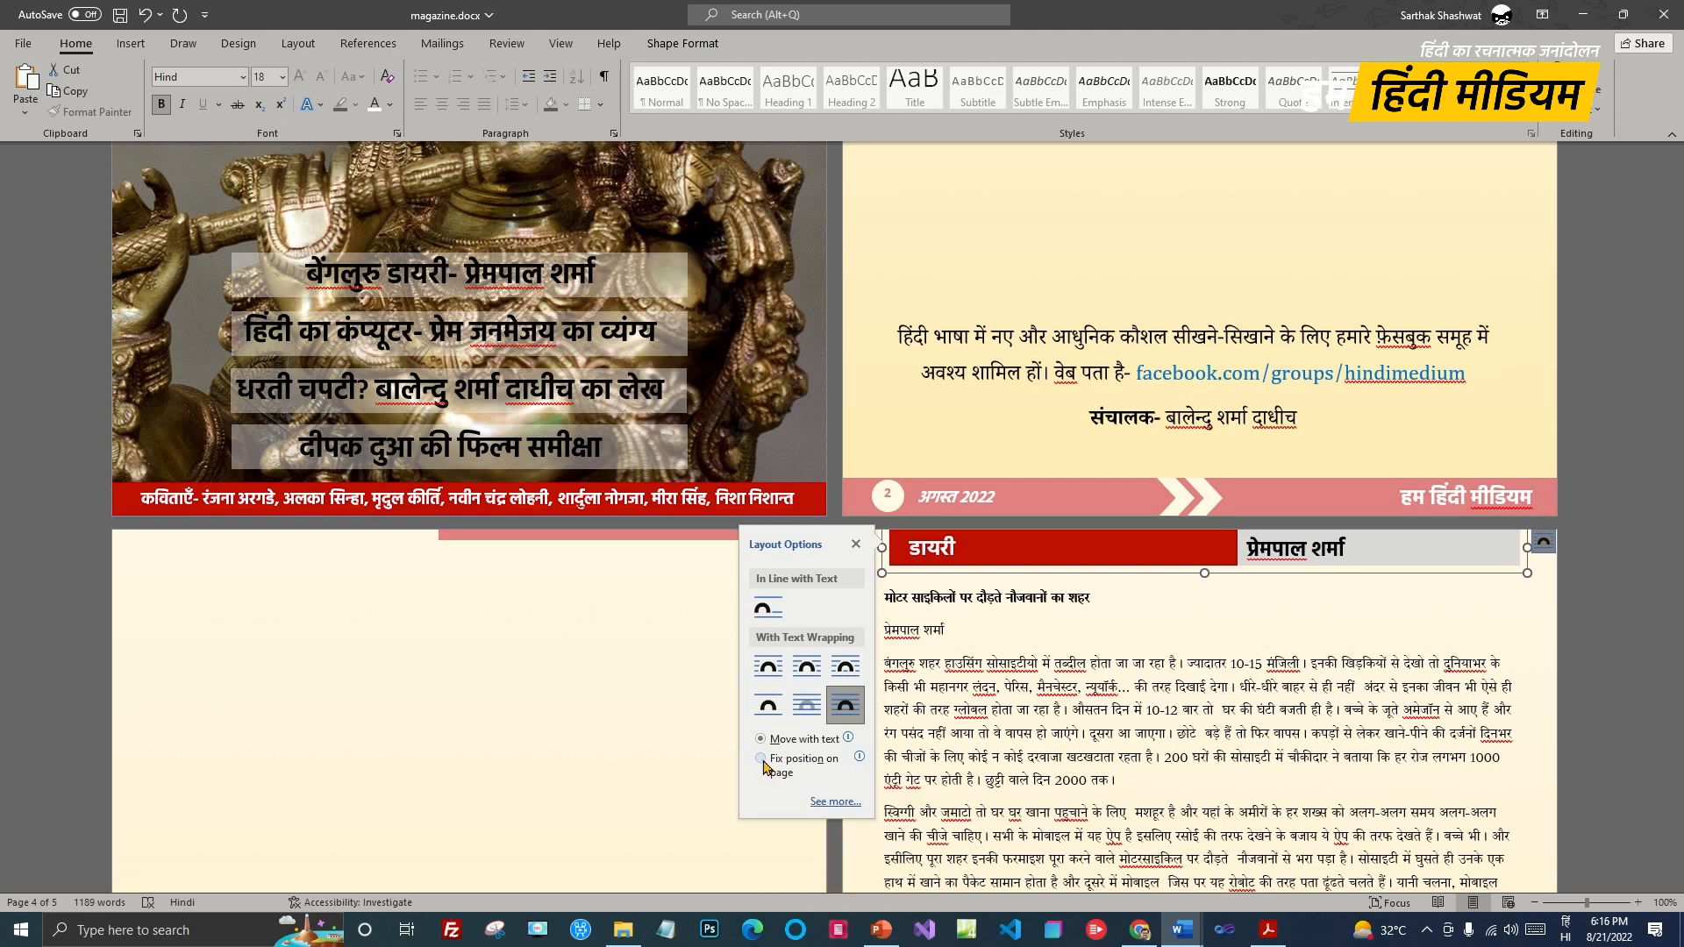
{"action": "left_click", "coordinate": [1122, 687]}
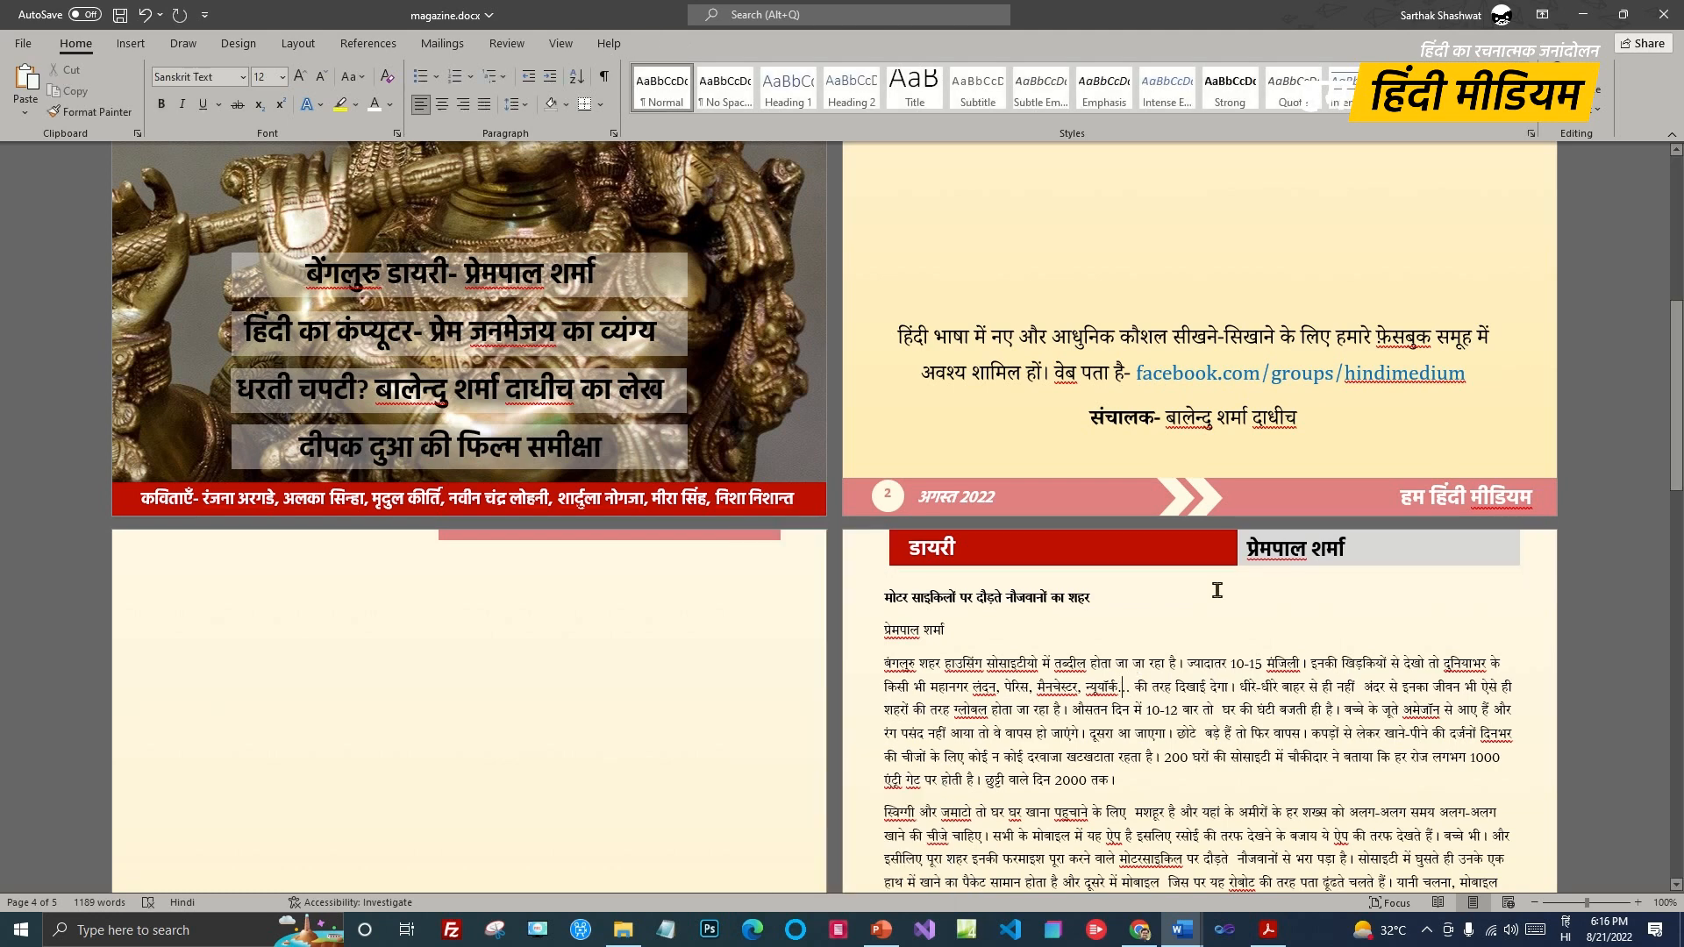
Step: Insert two blank paragraphs between the डायरी banner and the article title
{"action": "left_click_drag", "start_coordinate": [1675, 406], "coordinate": [1643, 439]}
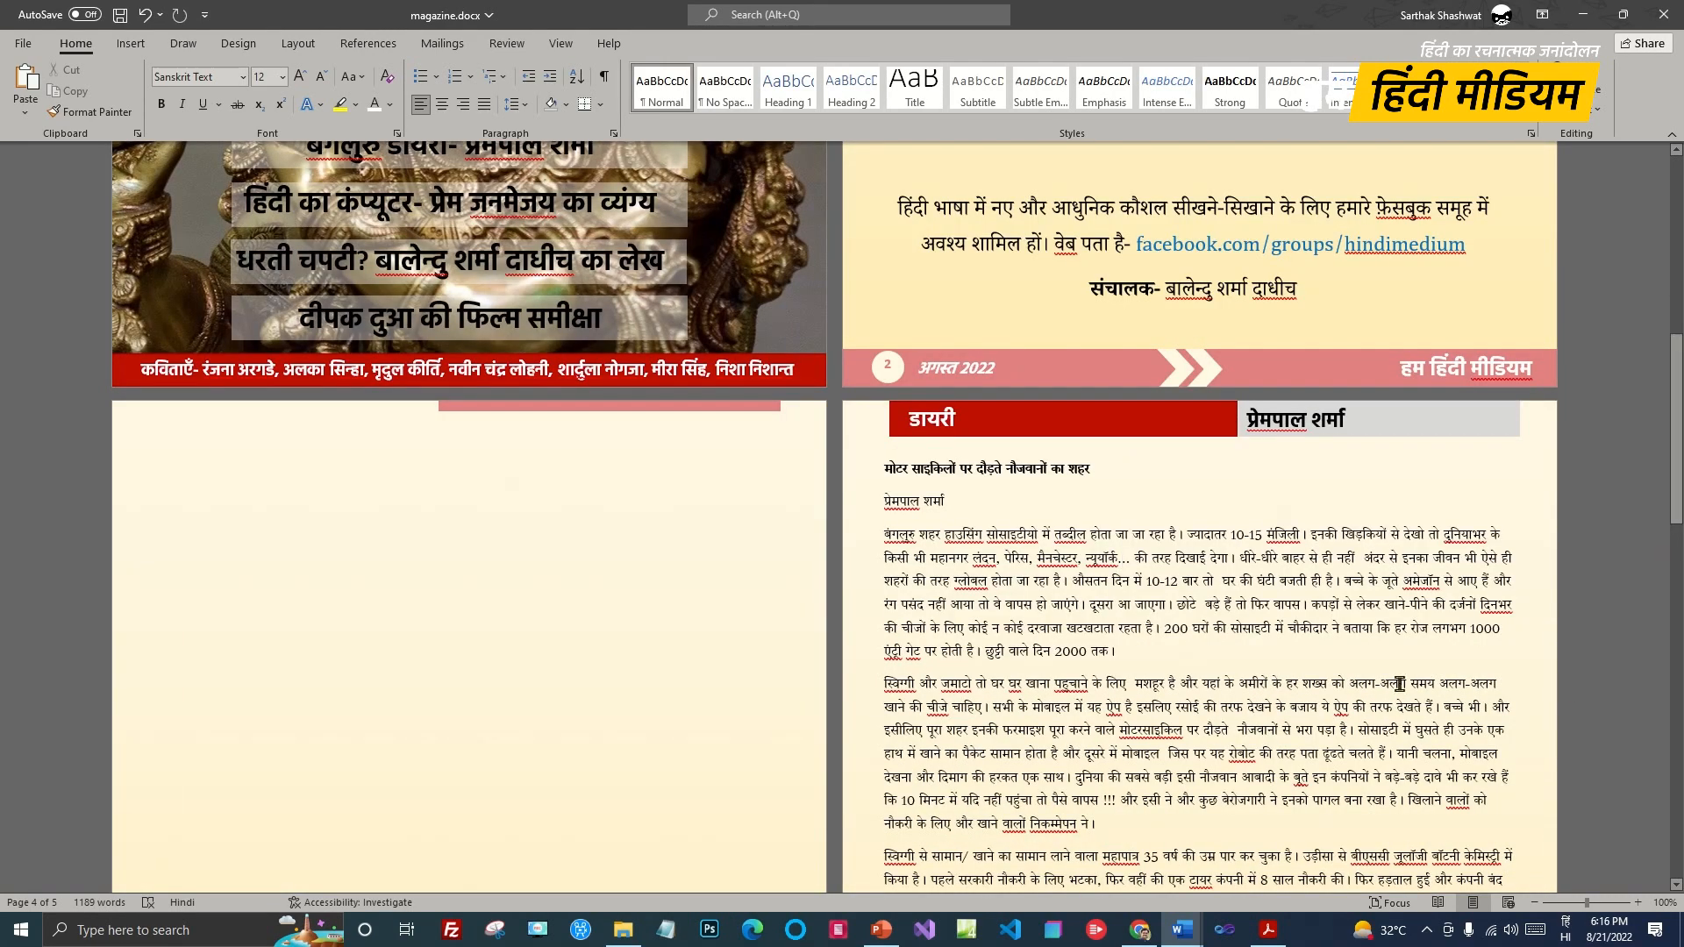
{"action": "left_click", "coordinate": [882, 466]}
{"action": "key", "text": "Return"}
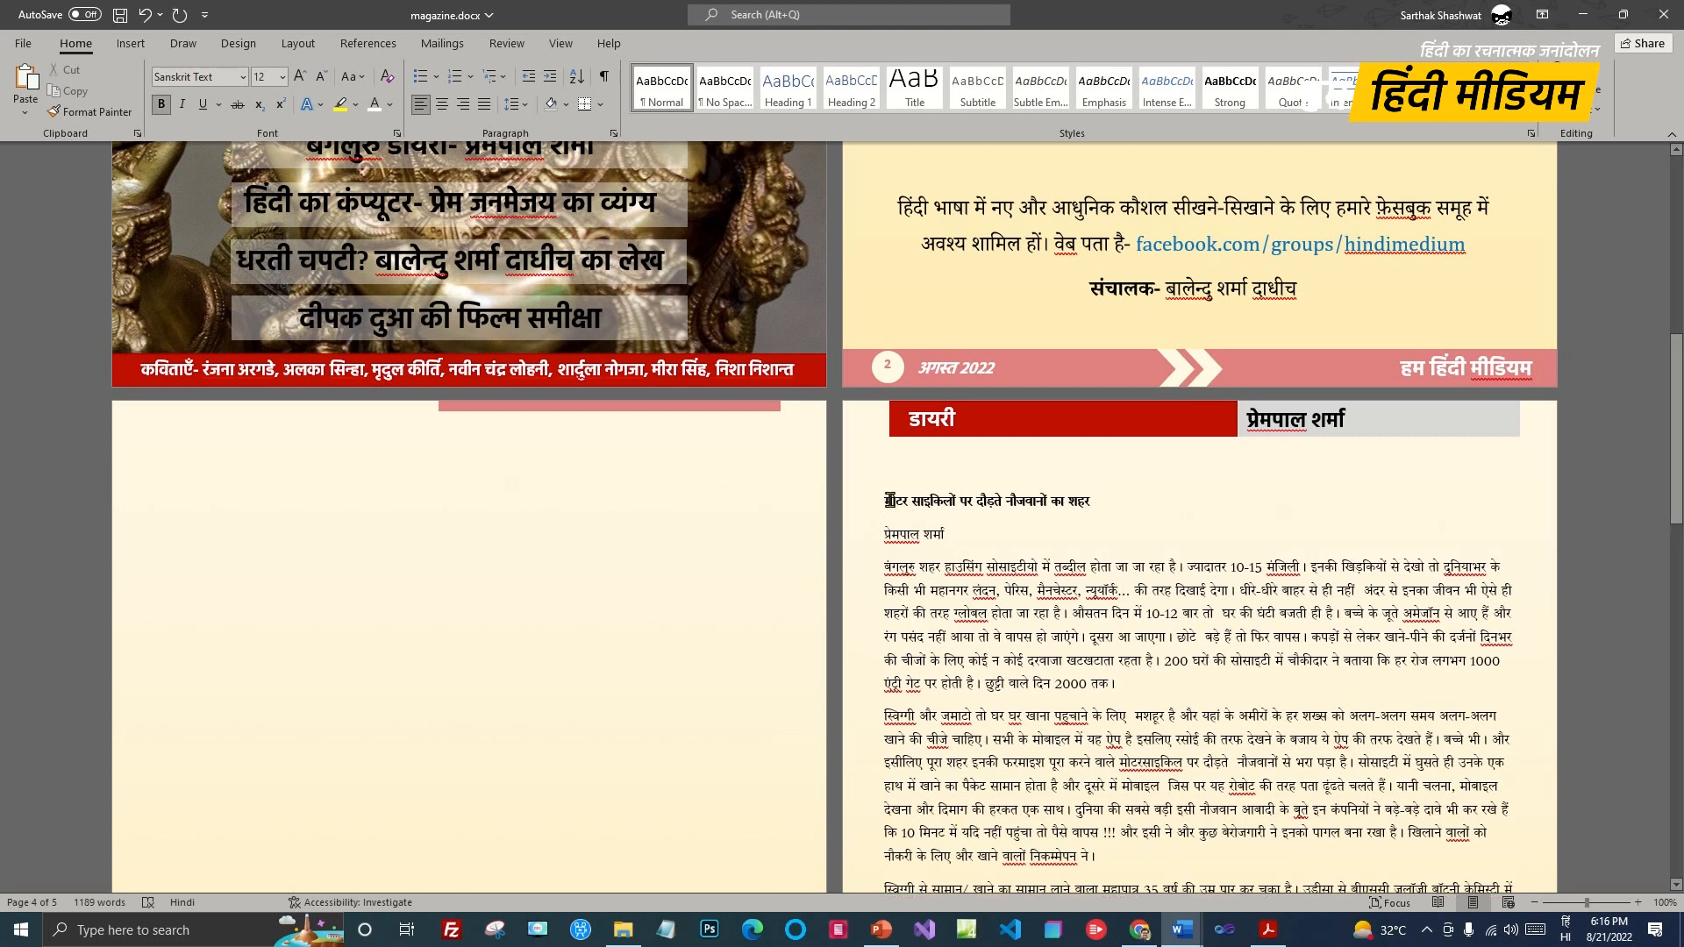
{"action": "left_click_drag", "start_coordinate": [882, 501], "coordinate": [1097, 501]}
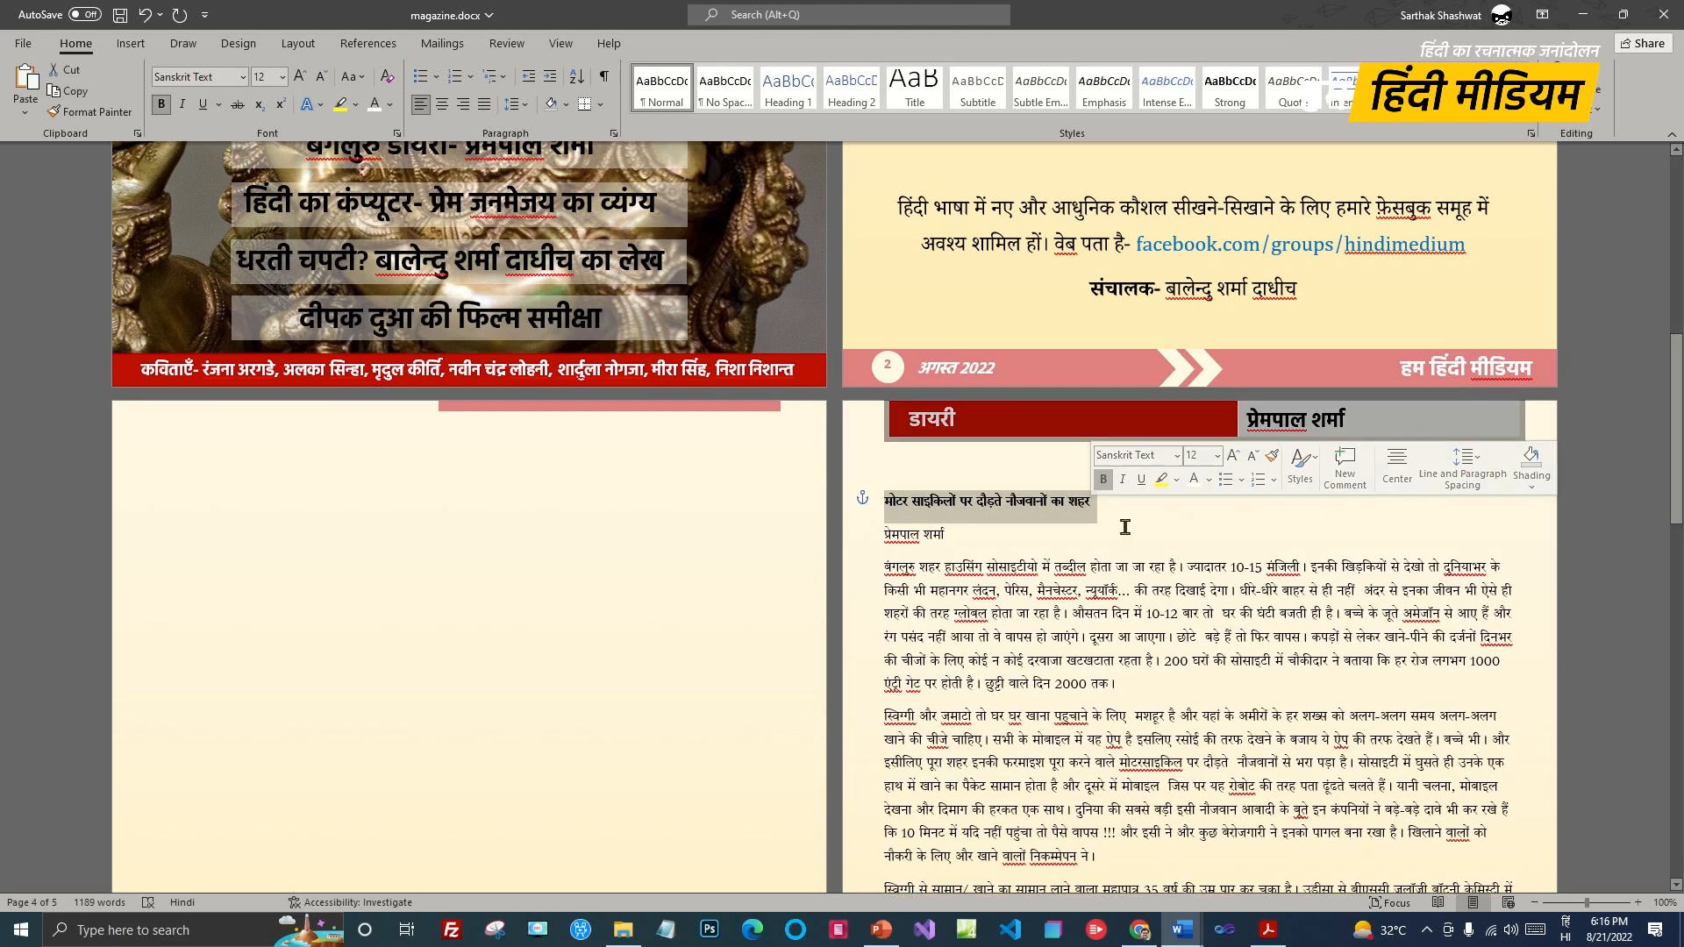
{"action": "left_click", "coordinate": [1107, 511]}
{"action": "left_click_drag", "start_coordinate": [1088, 497], "coordinate": [898, 509]}
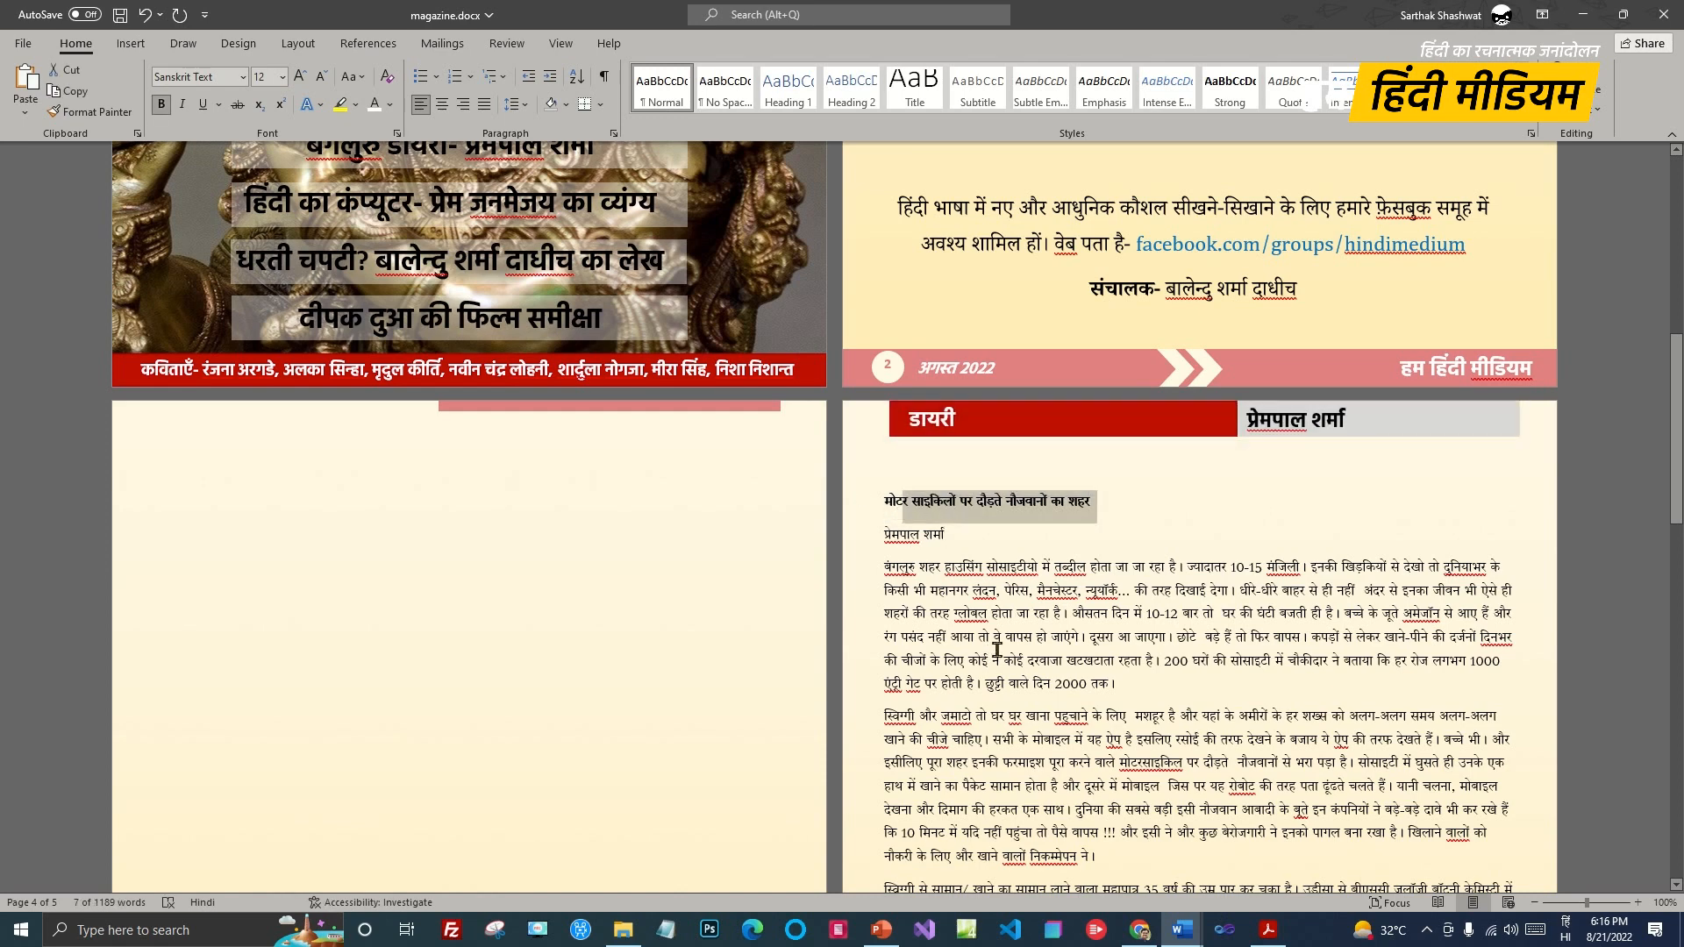
{"action": "key", "text": "shift+Left"}
{"action": "key", "text": "shift+Left"}
{"action": "key", "text": "Right"}
{"action": "key", "text": "shift+Up"}
{"action": "key", "text": "Up"}
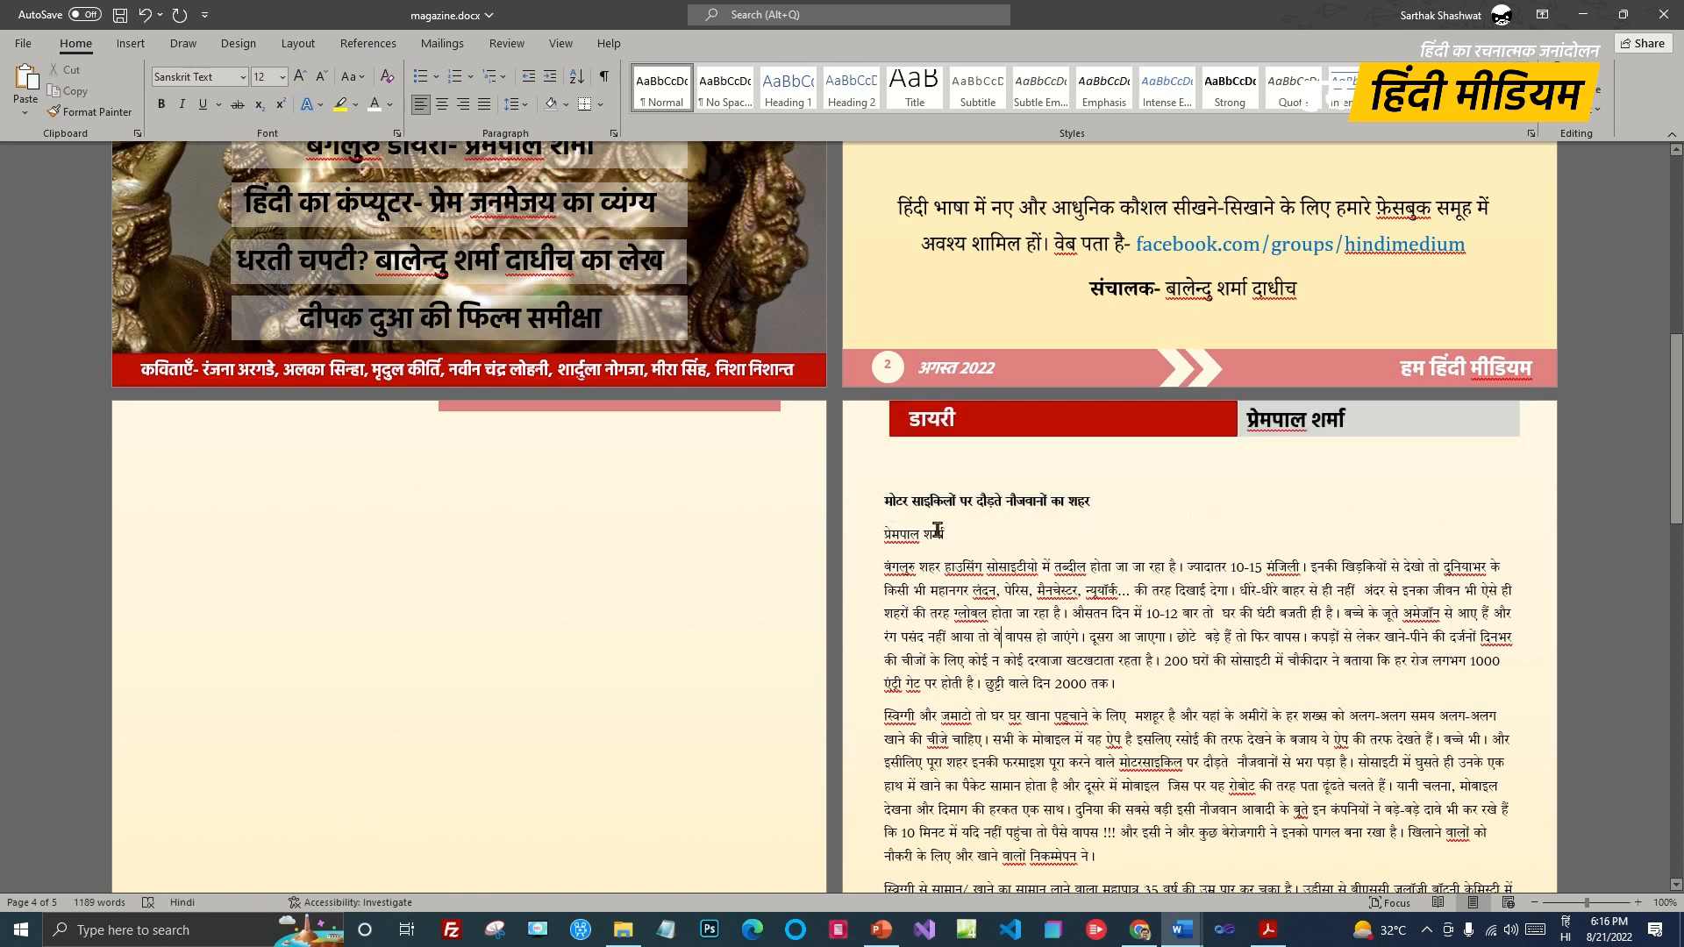
{"action": "key", "text": "Return"}
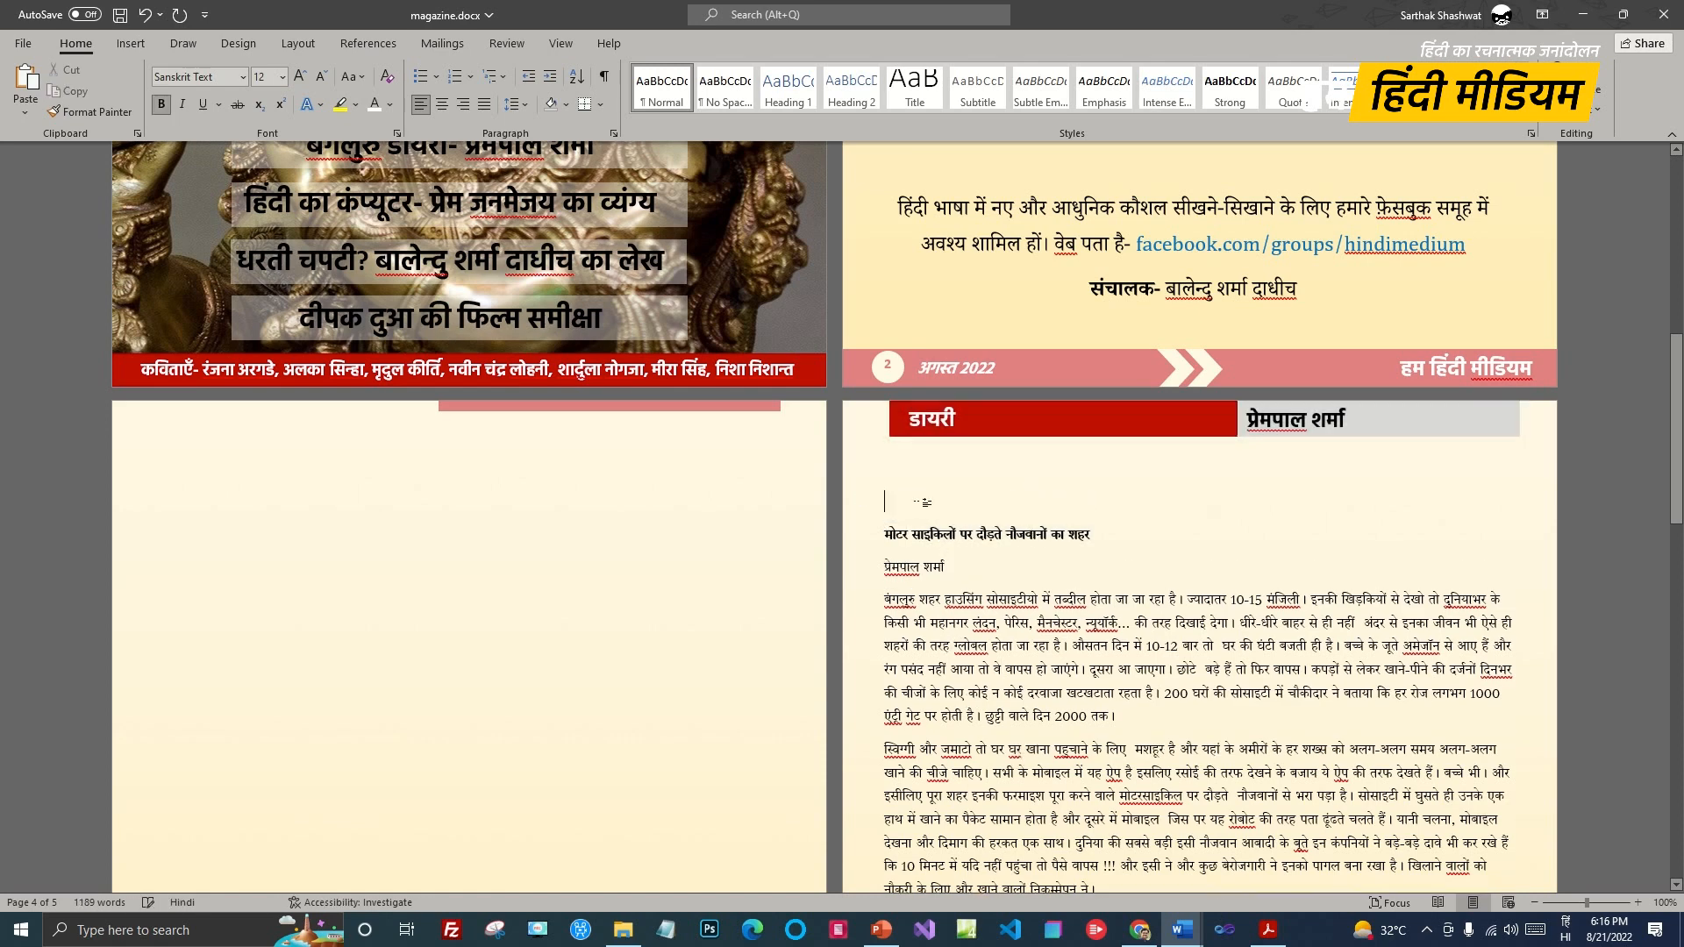
Step: Apply the Heading 1 style to the title मोटर साइकिलों पर दौड़ते नौजवानों का शहर and add an empty line below it
{"action": "left_click_drag", "start_coordinate": [882, 535], "coordinate": [1077, 532]}
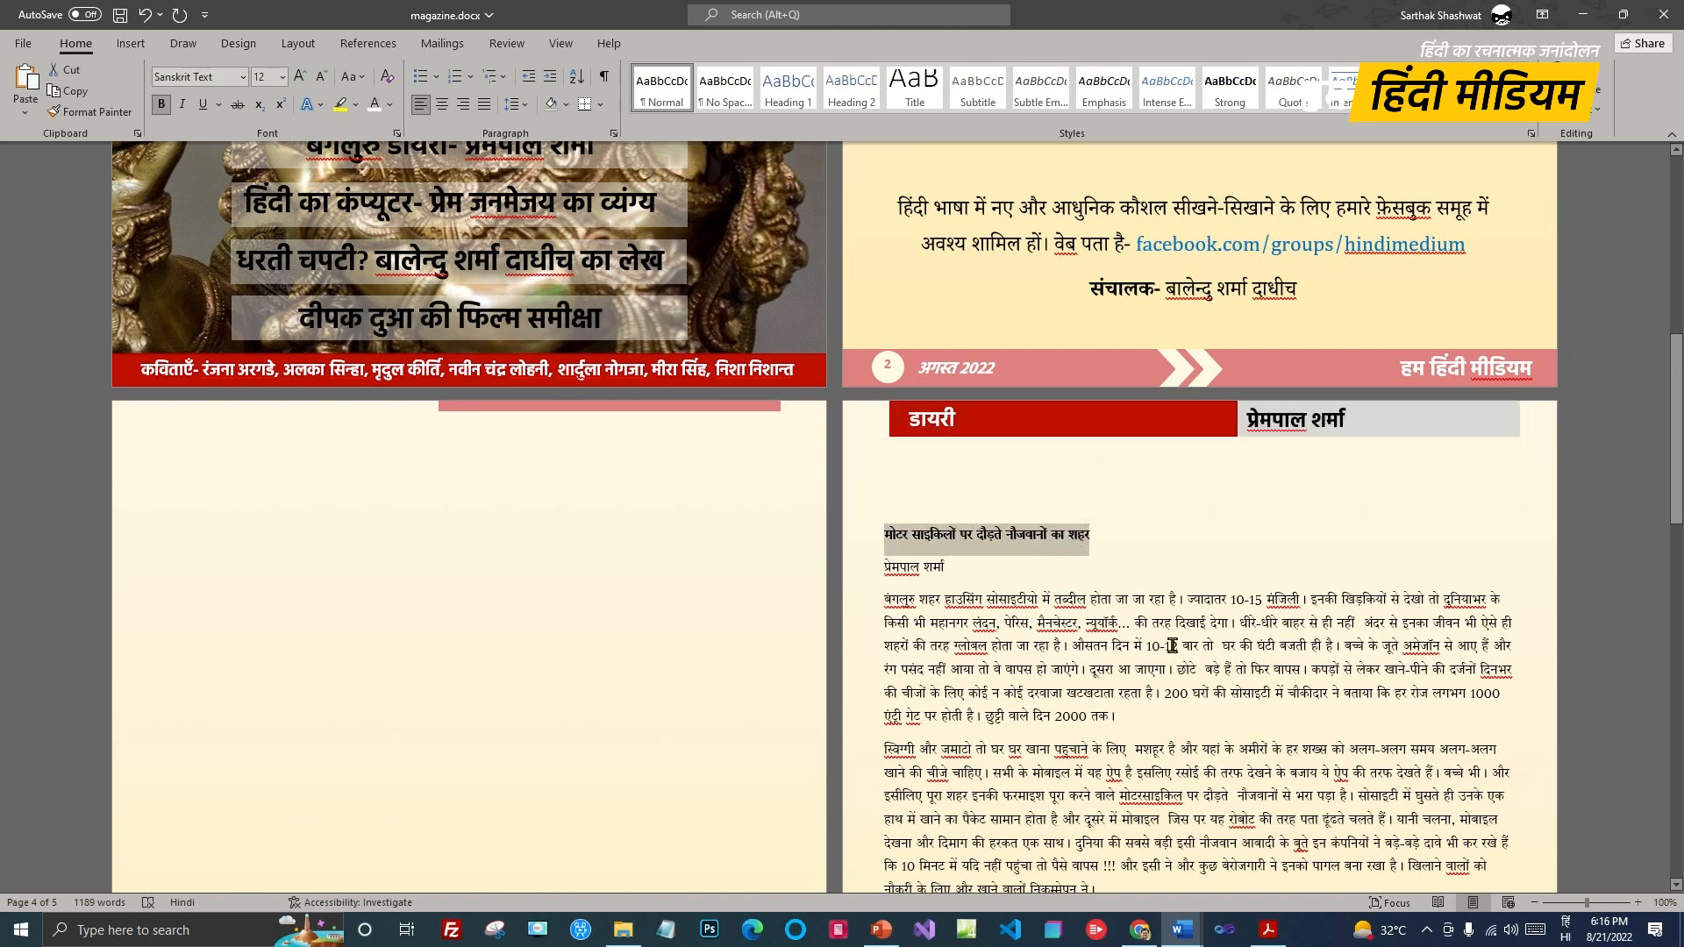
{"action": "left_click", "coordinate": [790, 90]}
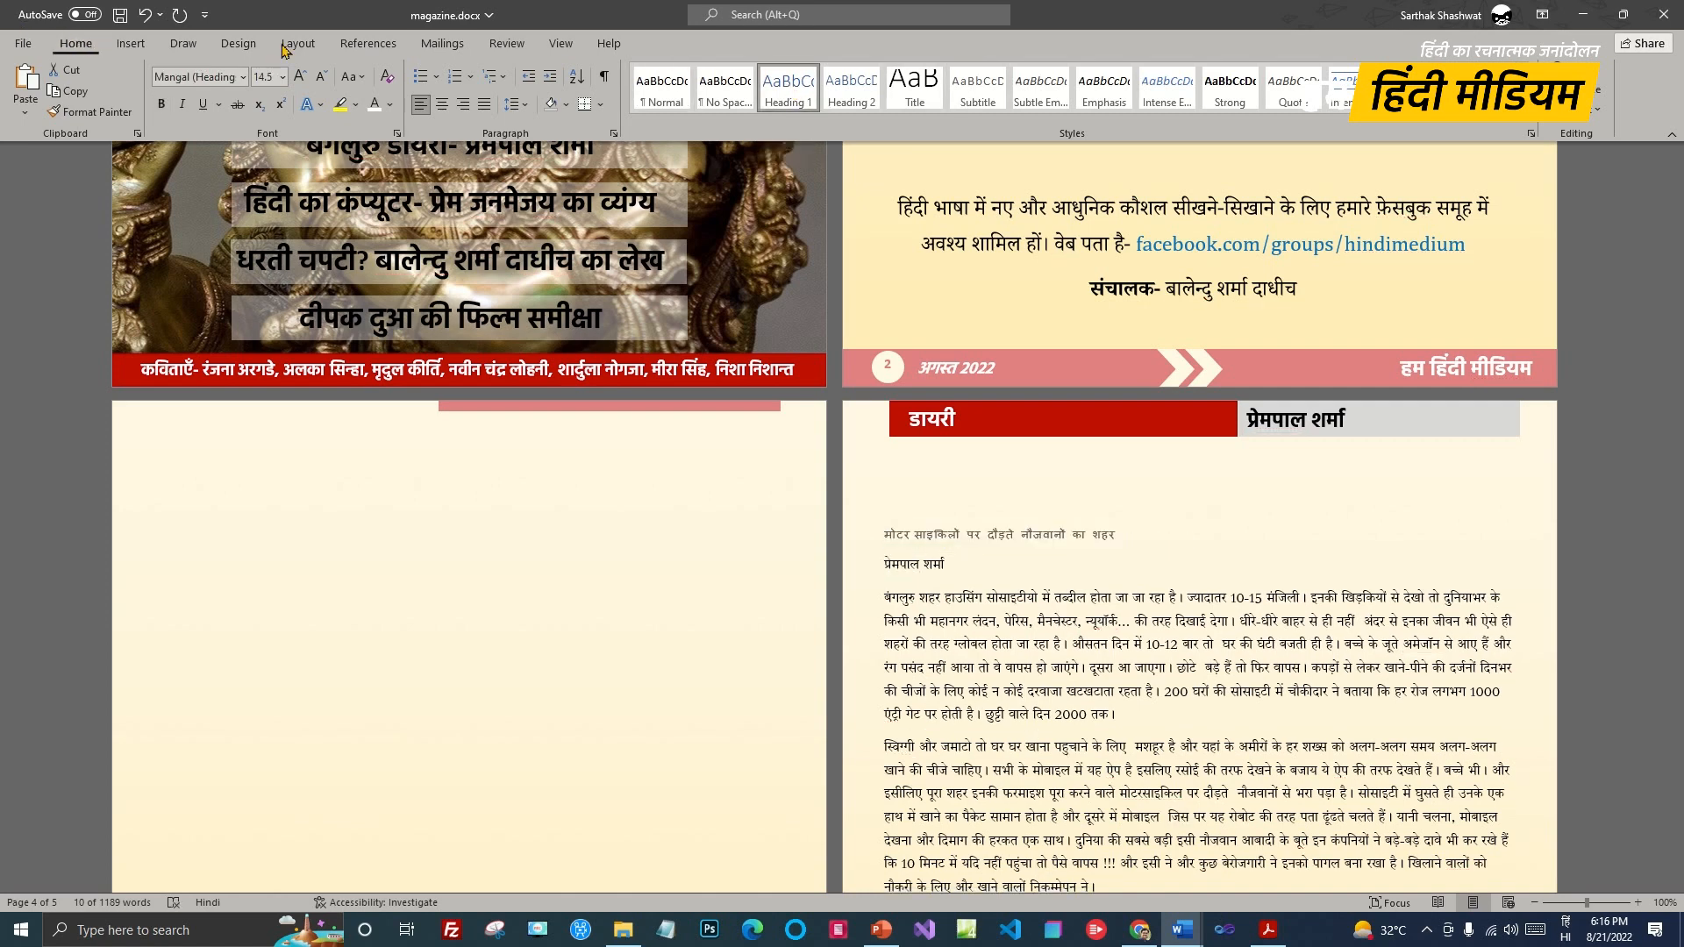
{"action": "left_click", "coordinate": [793, 96]}
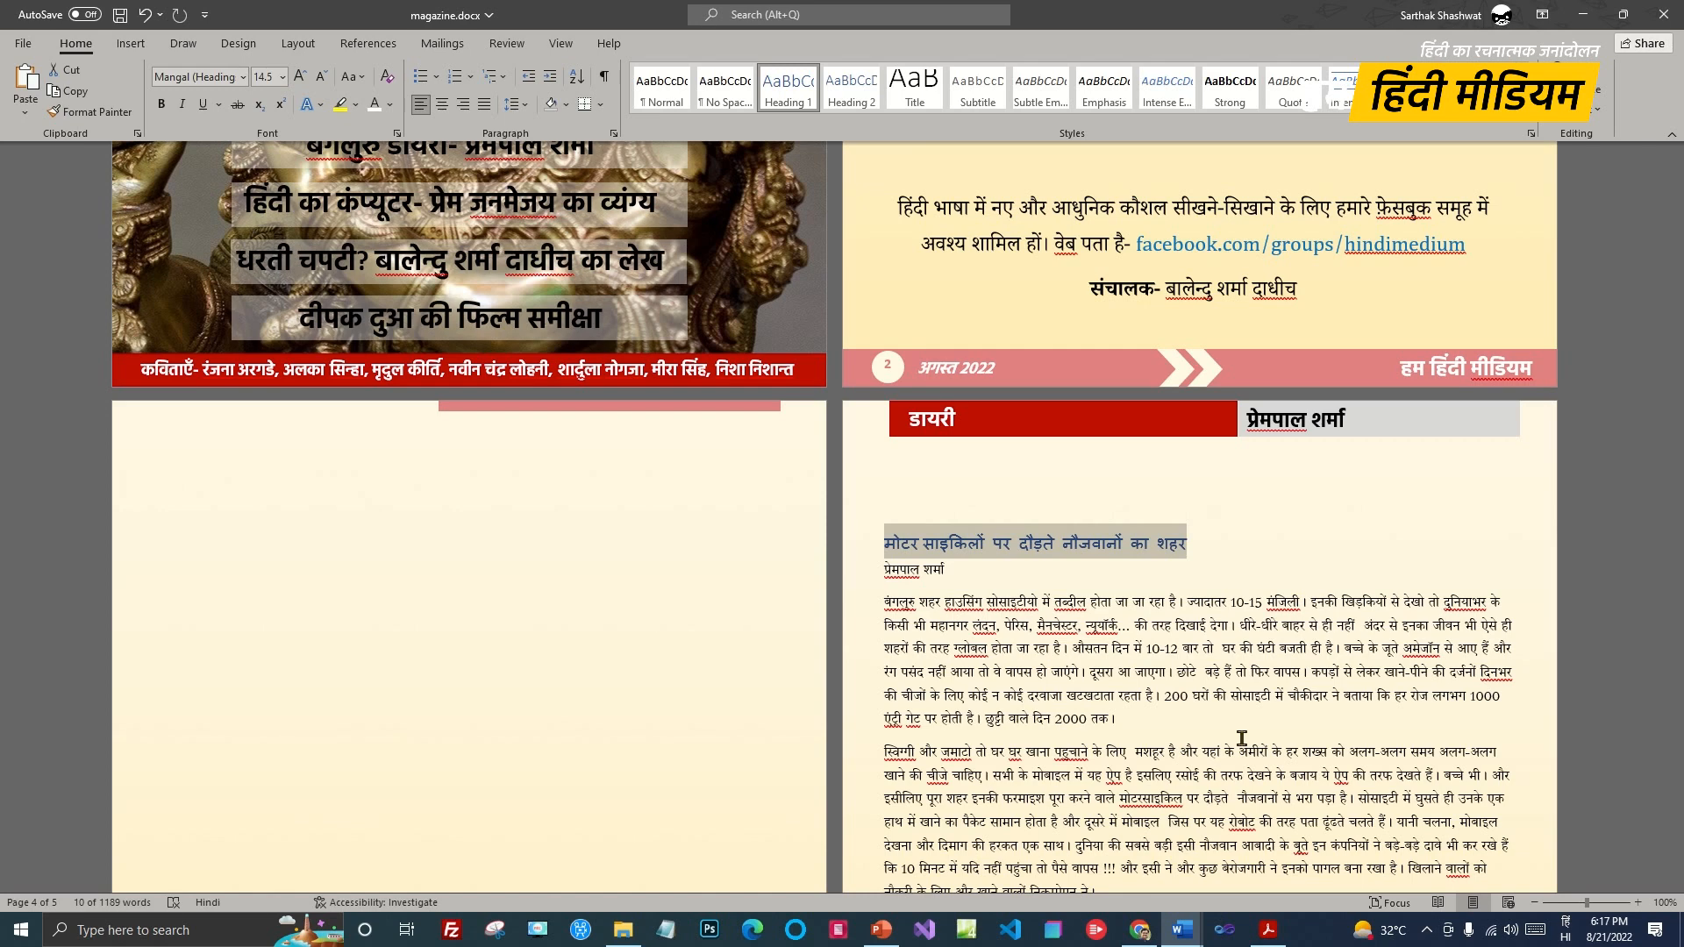
{"action": "left_click", "coordinate": [1208, 550]}
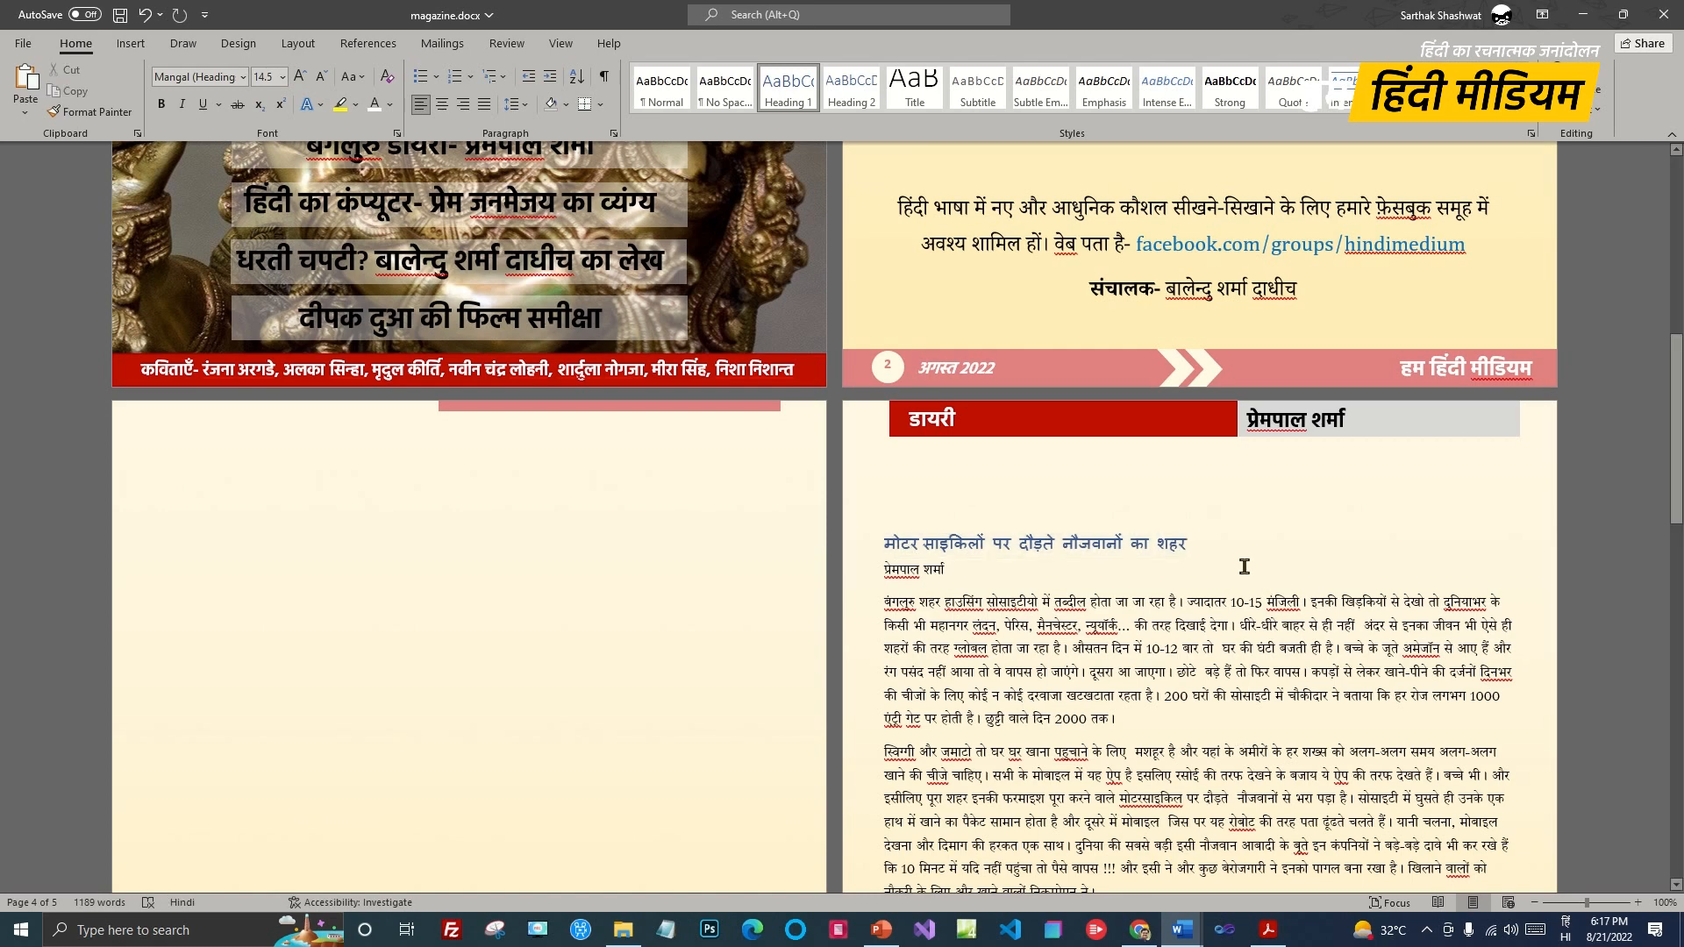
{"action": "key", "text": "Return"}
Step: Set the article title's font to Hind SemiBold at 26 pt
{"action": "left_click_drag", "start_coordinate": [1194, 539], "coordinate": [881, 544]}
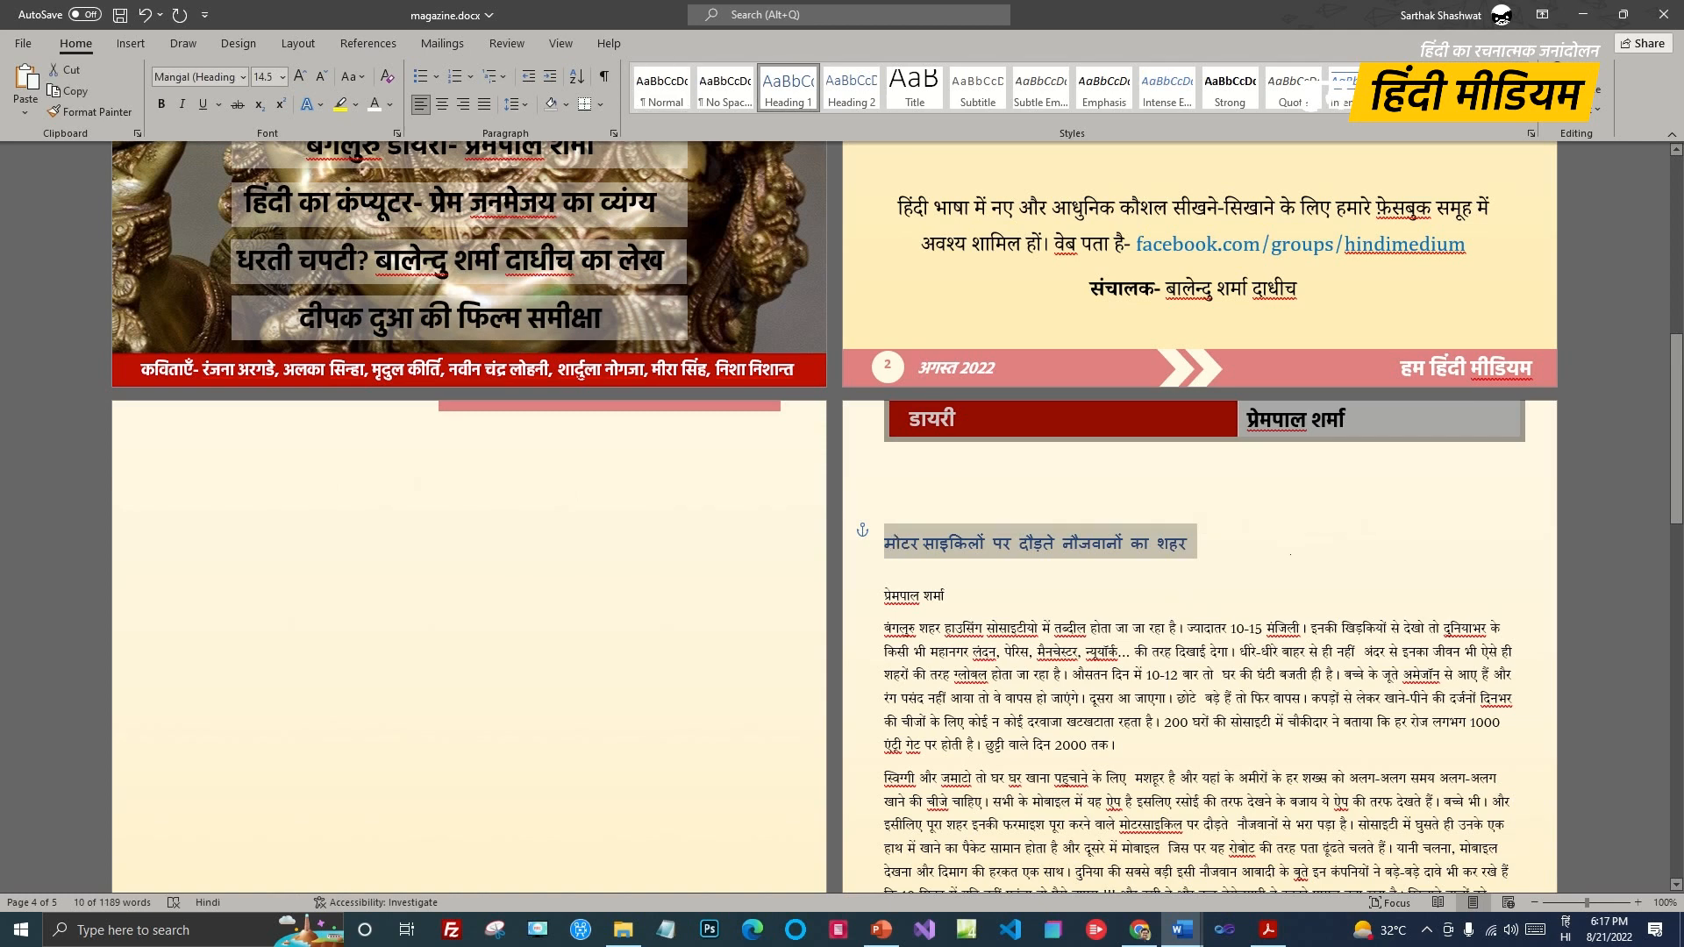
{"action": "left_click", "coordinate": [881, 545]}
{"action": "left_click_drag", "start_coordinate": [887, 543], "coordinate": [1165, 546]}
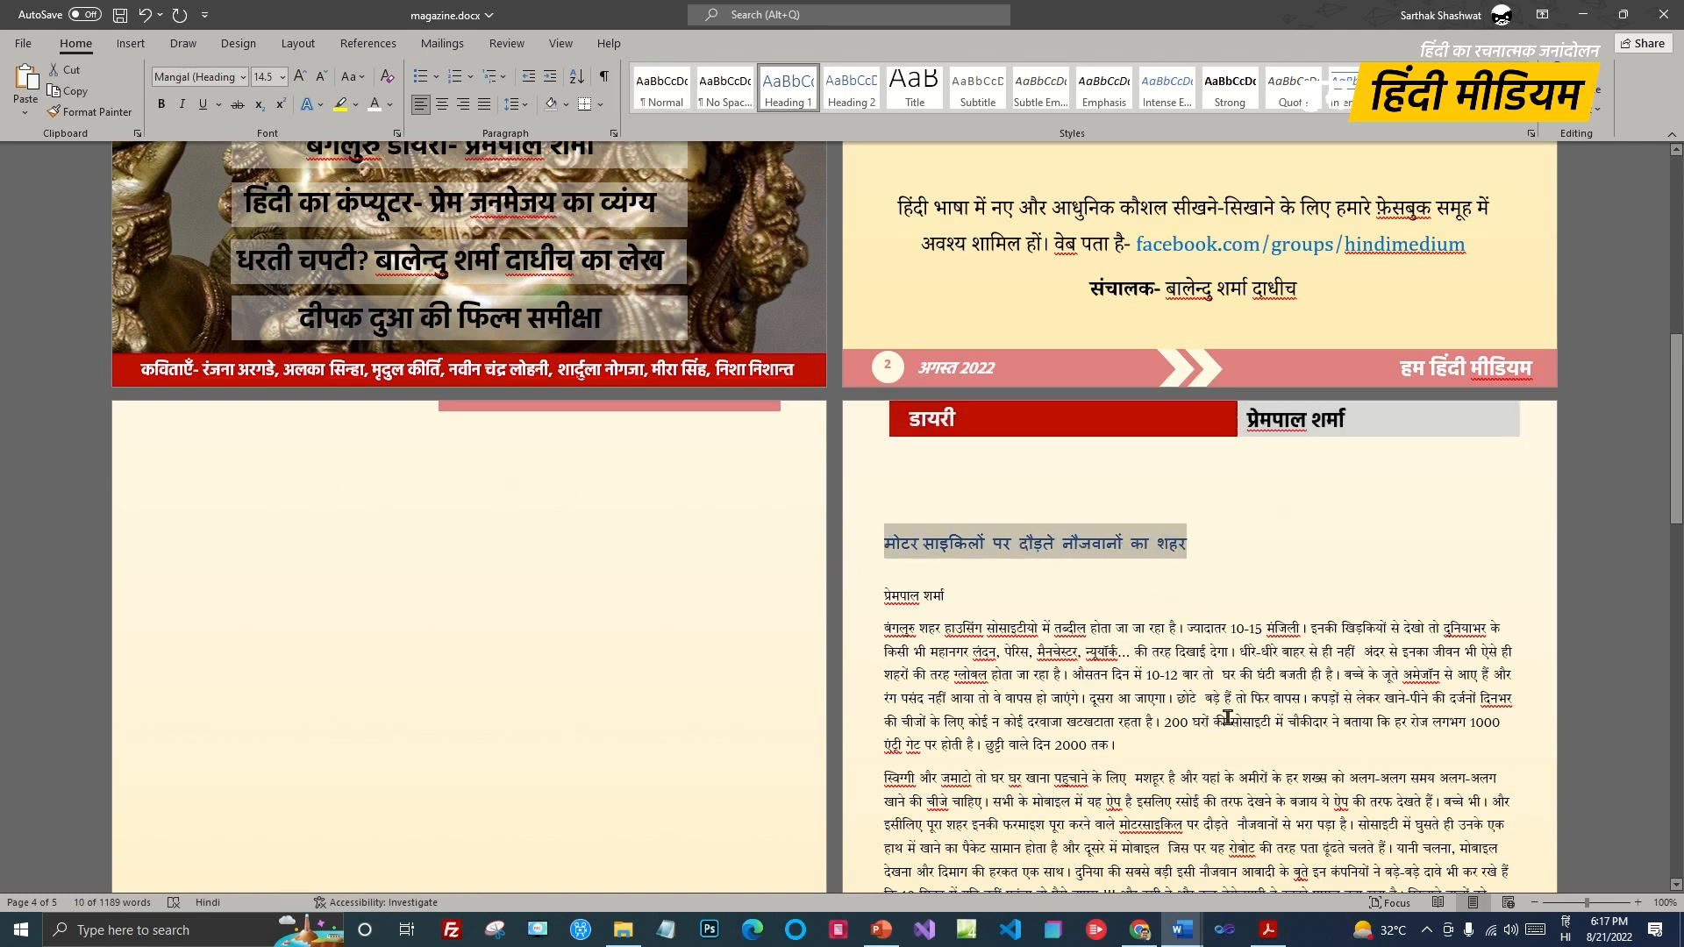
{"action": "left_click", "coordinate": [206, 77]}
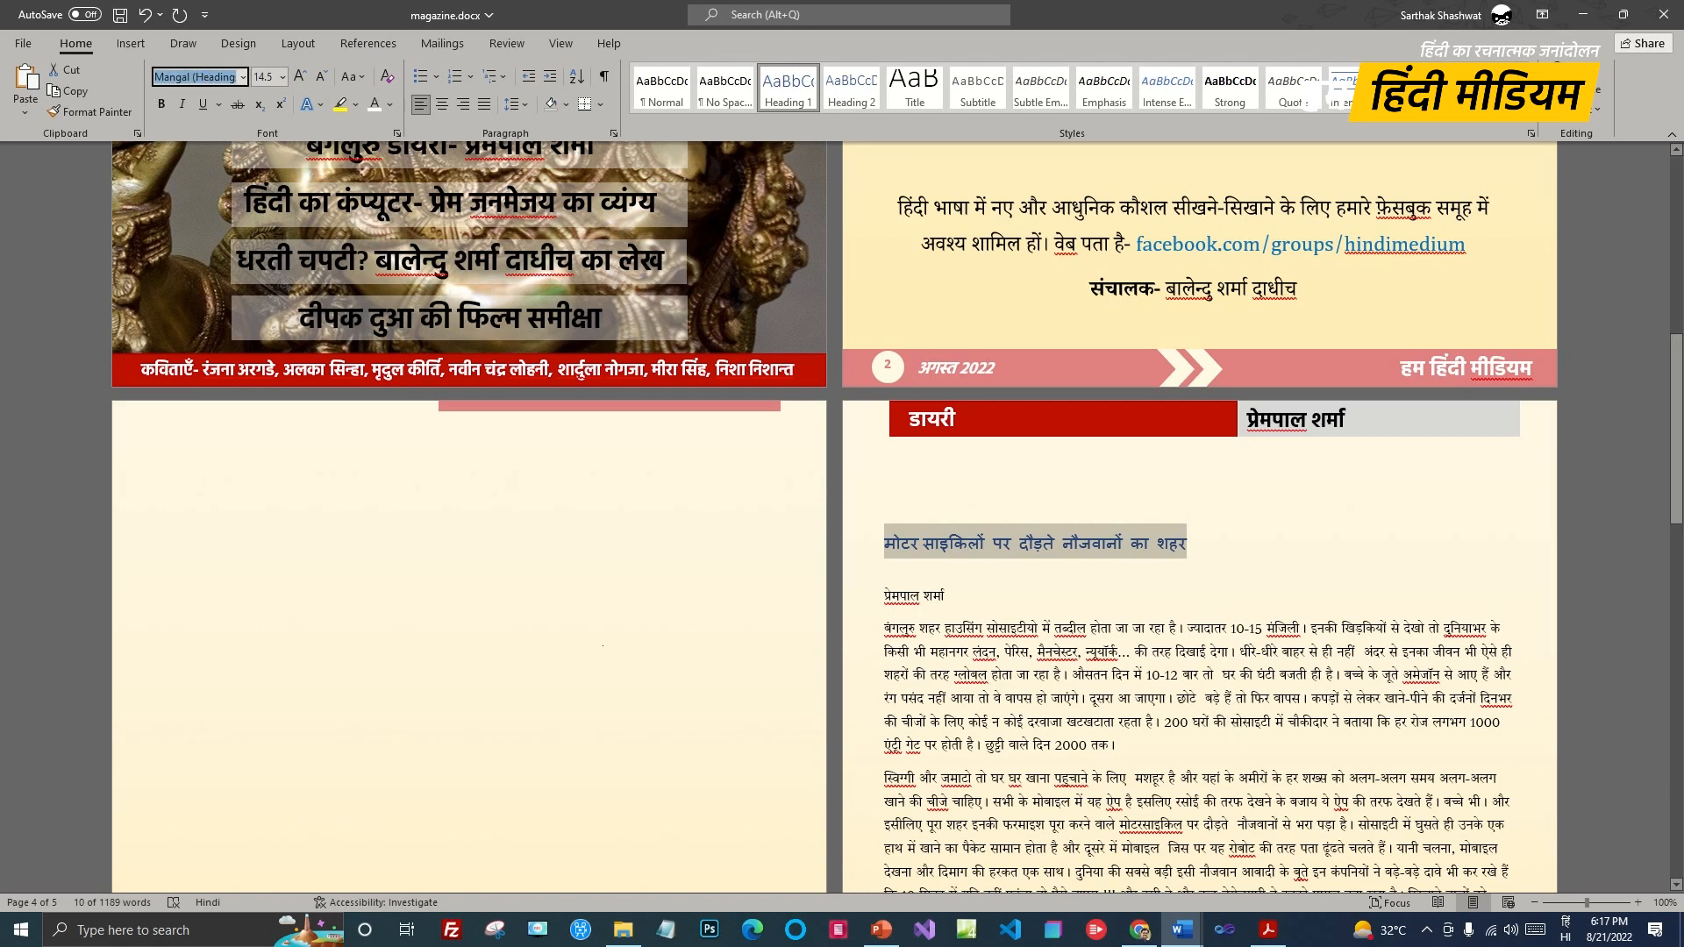
{"action": "key", "text": "alt+shift"}
{"action": "type", "text": "Hind SemiBold"}
{"action": "key", "text": "Return"}
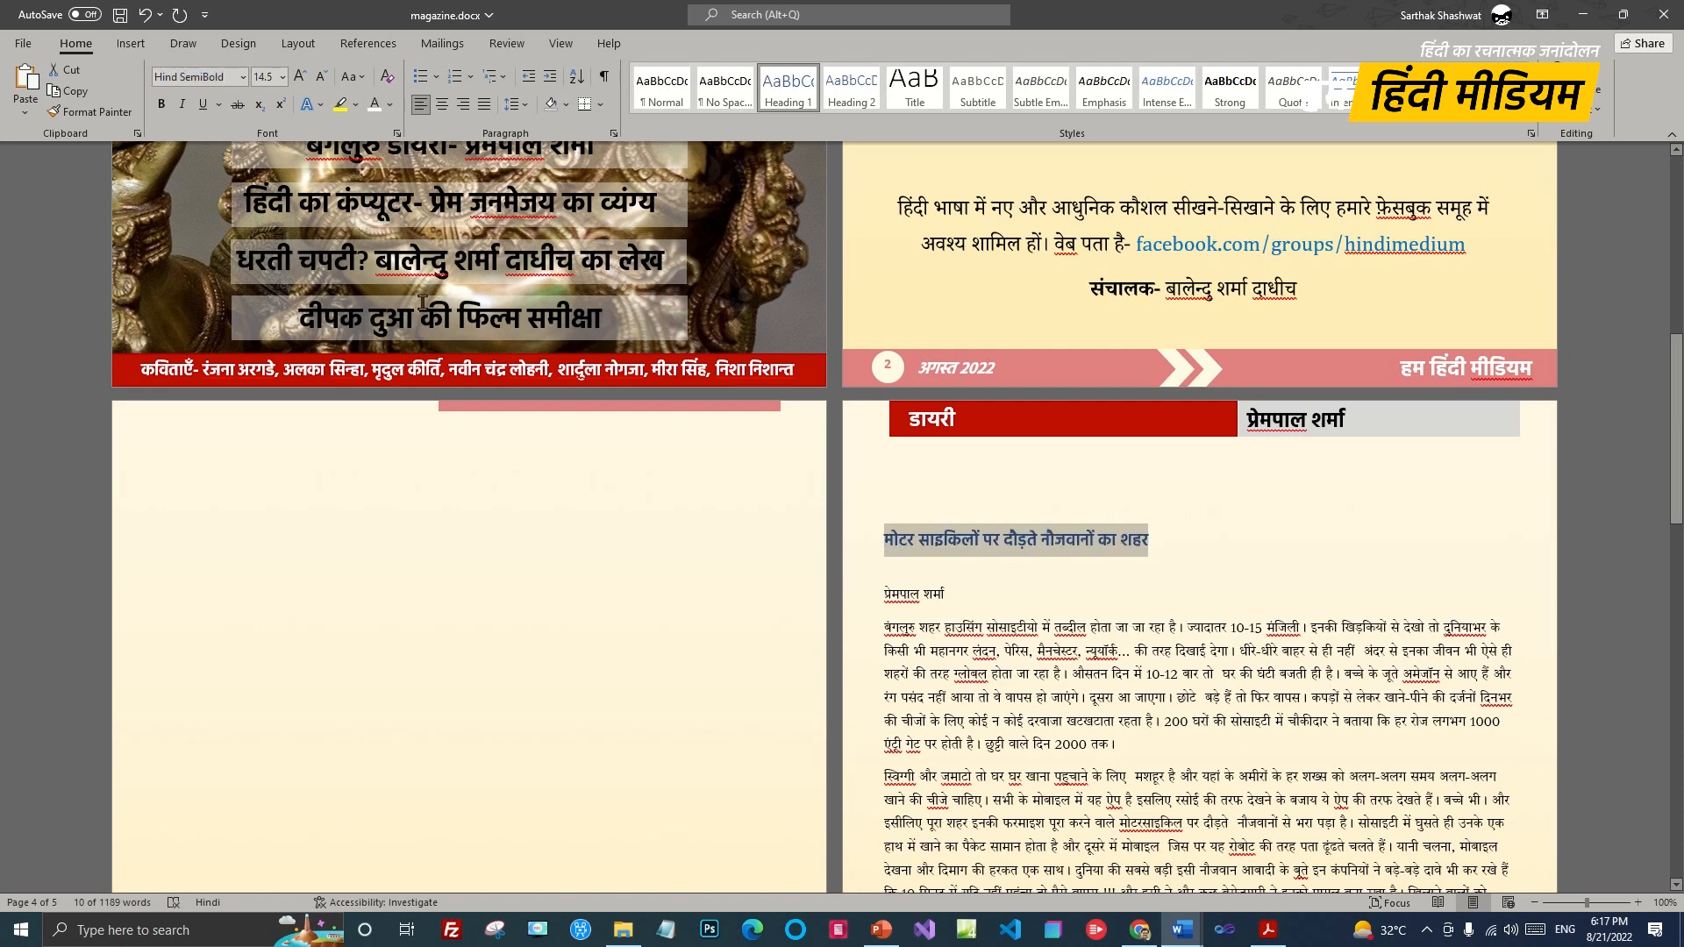
{"action": "left_click", "coordinate": [282, 77]}
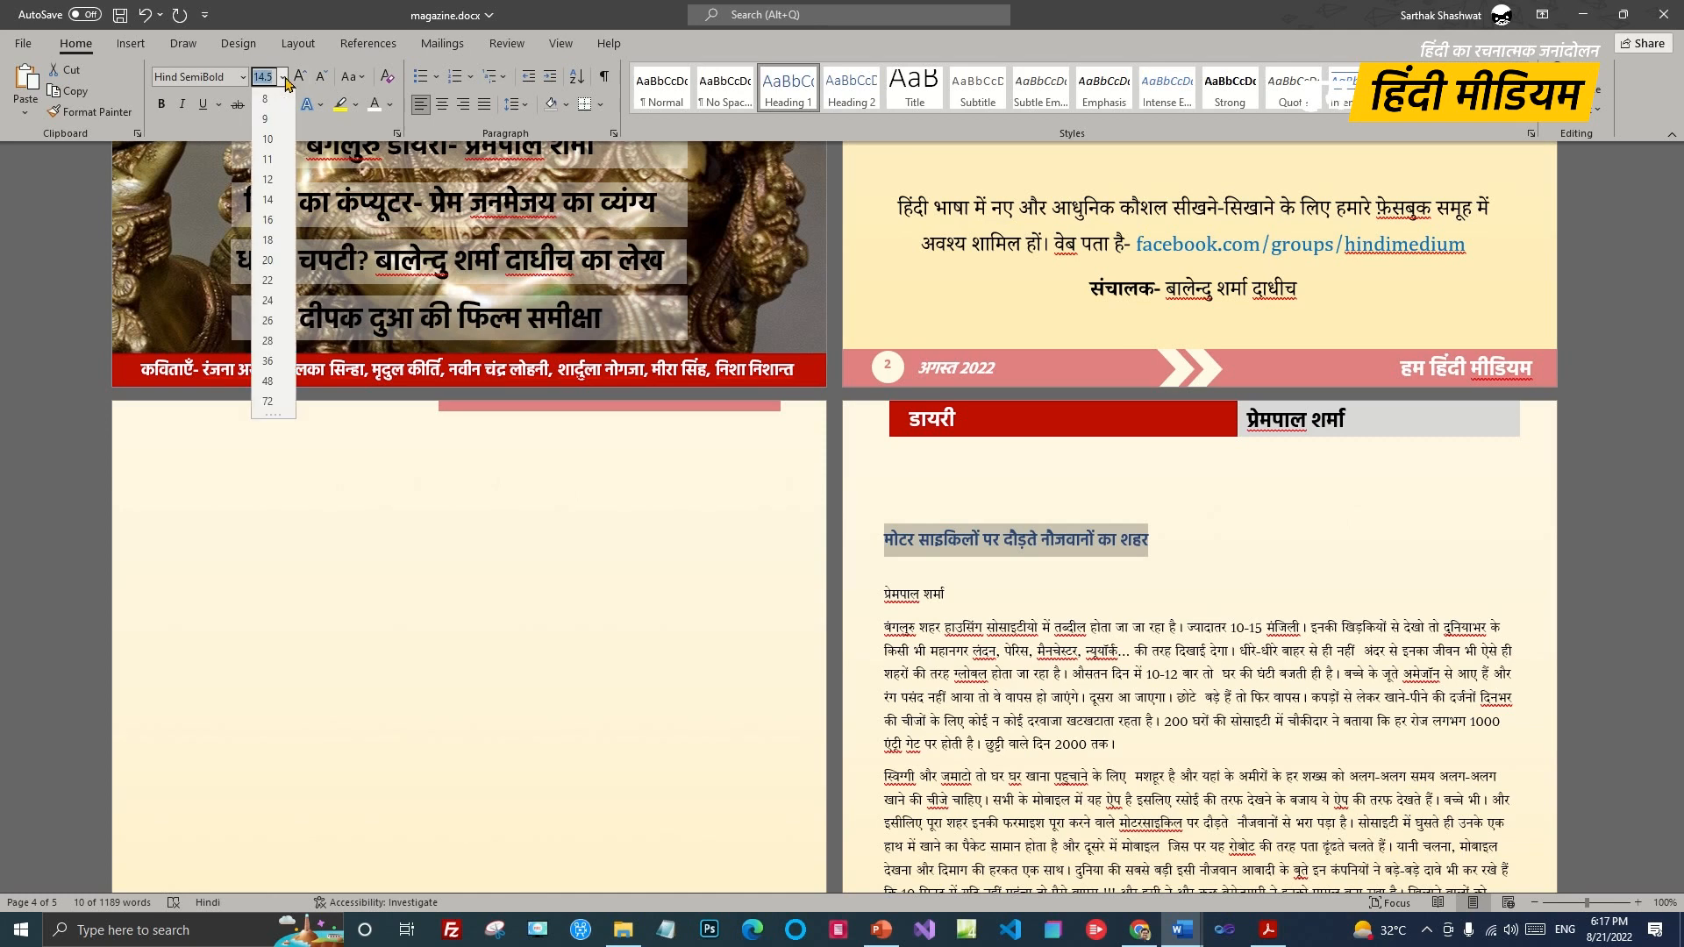
{"action": "left_click", "coordinate": [268, 321]}
Step: Colour the article title black and center it on the page
{"action": "left_click", "coordinate": [390, 105]}
{"action": "left_click", "coordinate": [389, 178]}
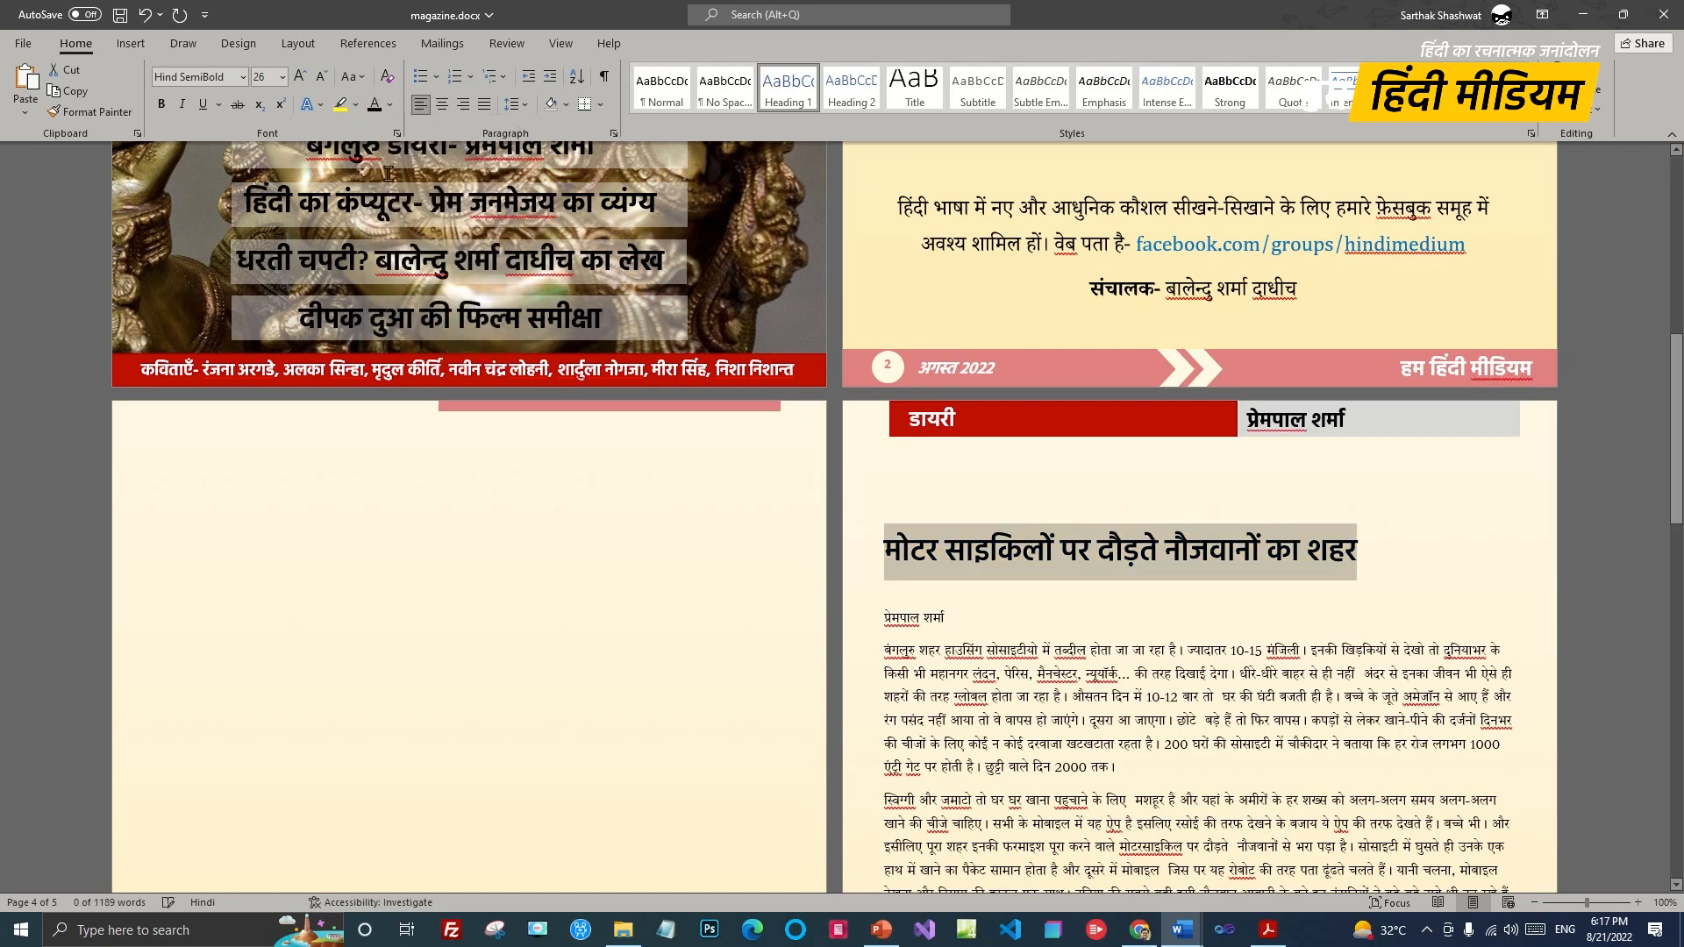
{"action": "left_click", "coordinate": [440, 106]}
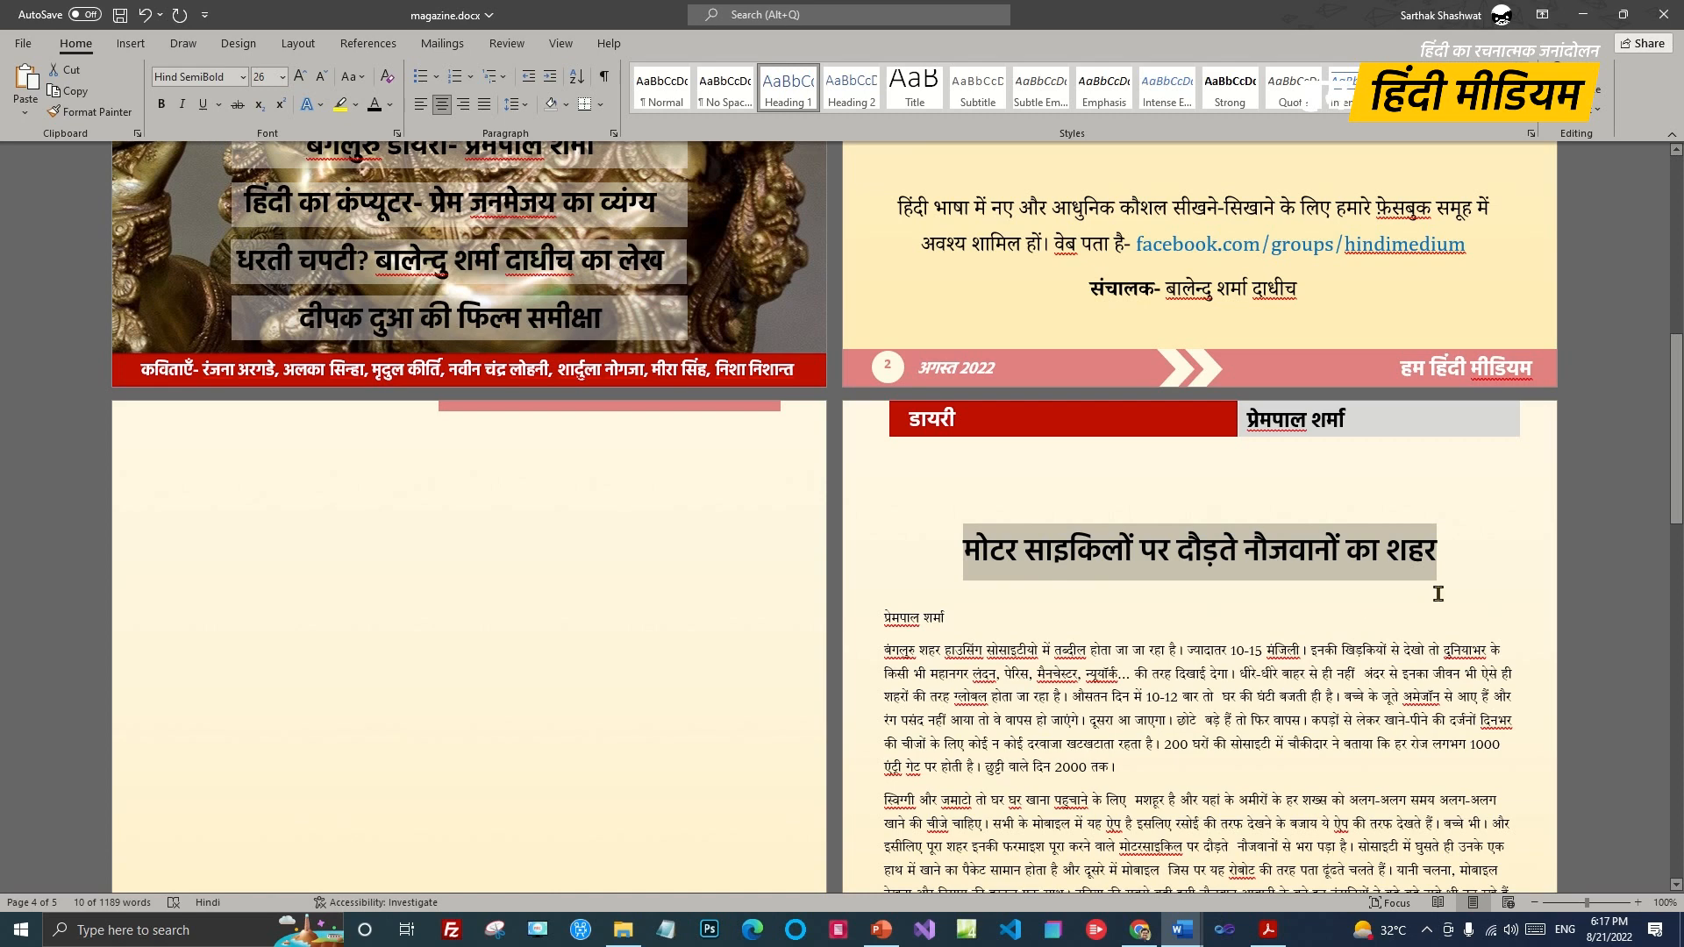
{"action": "left_click", "coordinate": [1465, 558]}
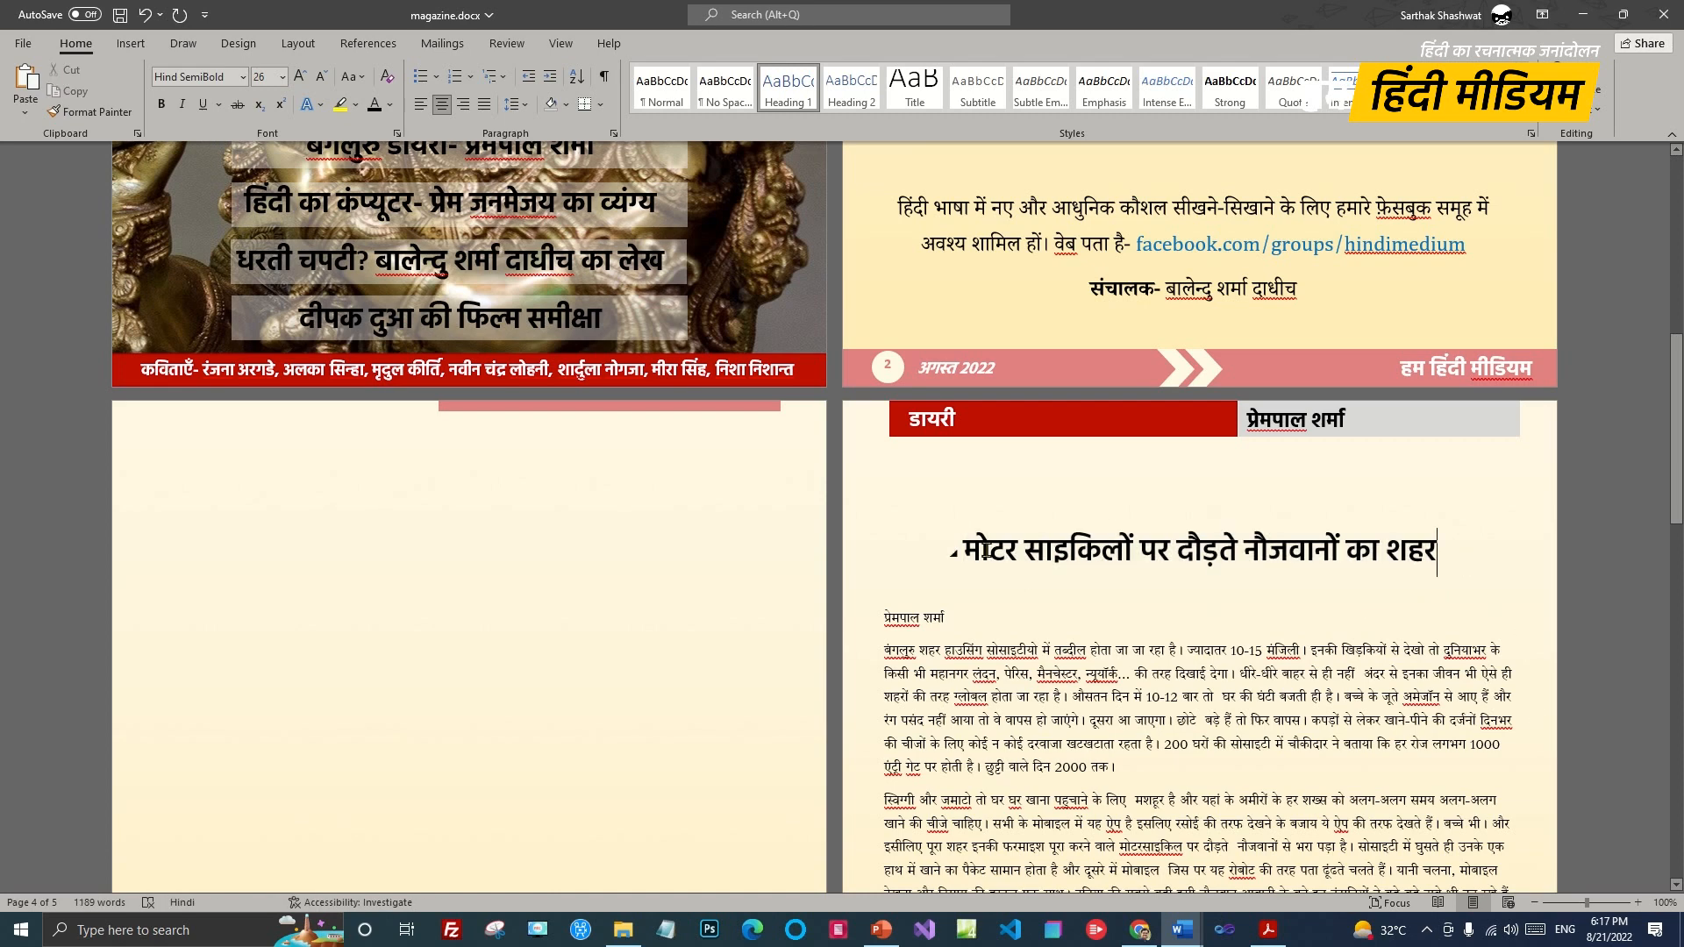
Step: Apply the text effect with black fill, white outline and white hard shadow to the article title
{"action": "left_click_drag", "start_coordinate": [965, 546], "coordinate": [1426, 549]}
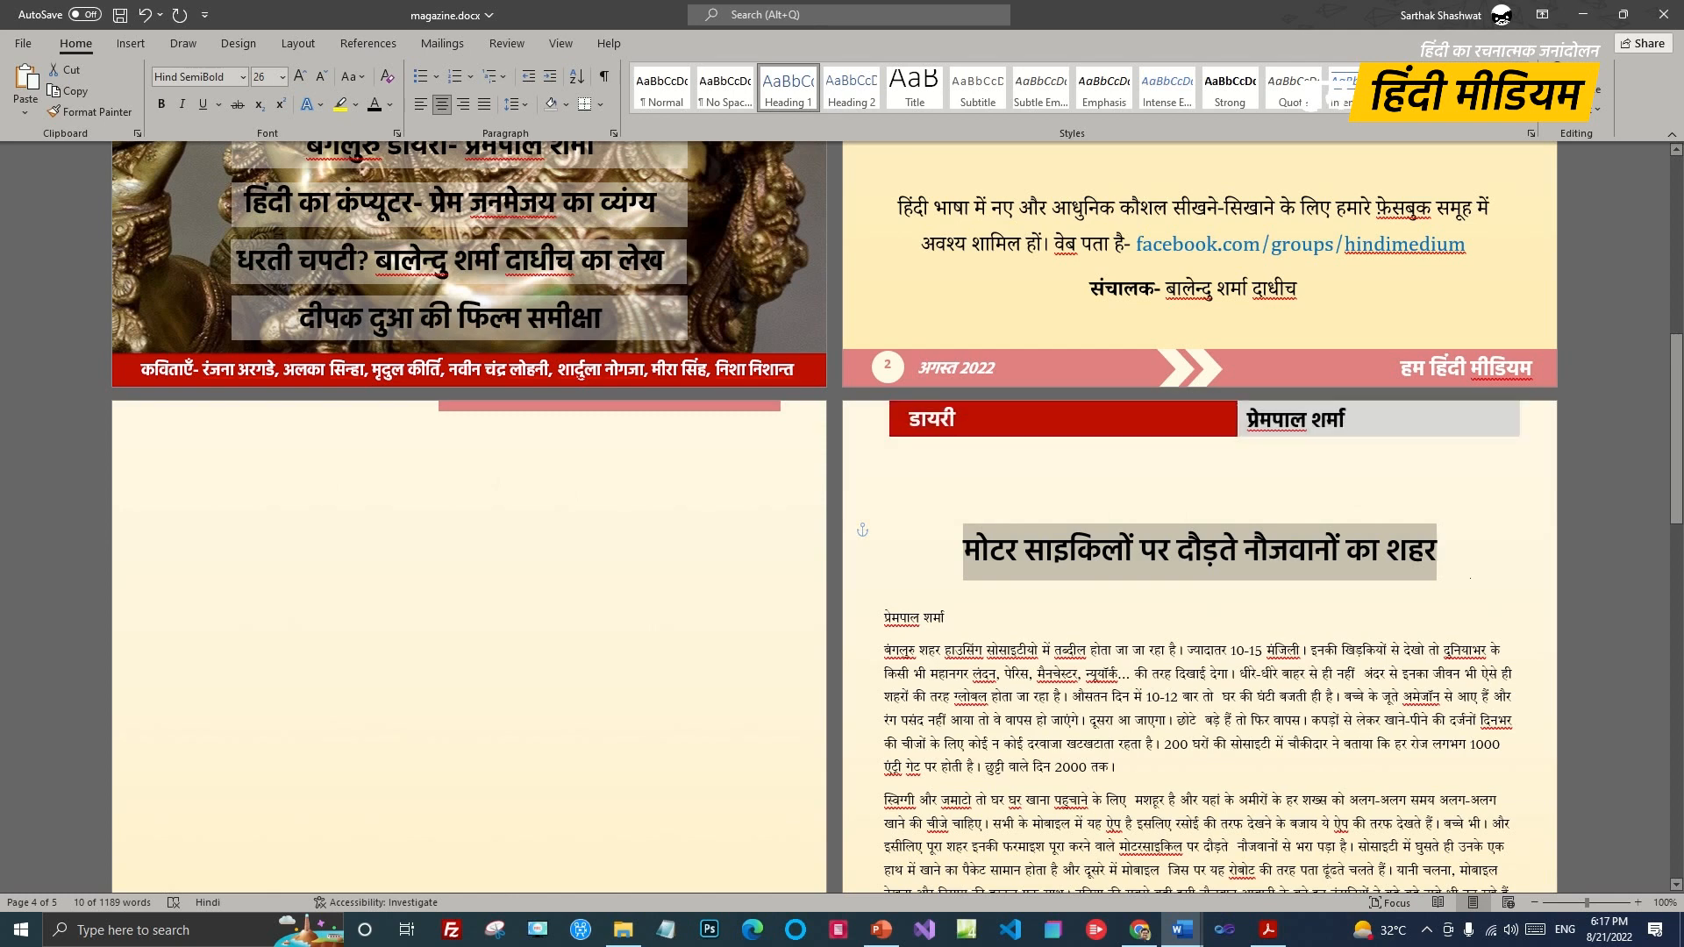
{"action": "left_click", "coordinate": [321, 105]}
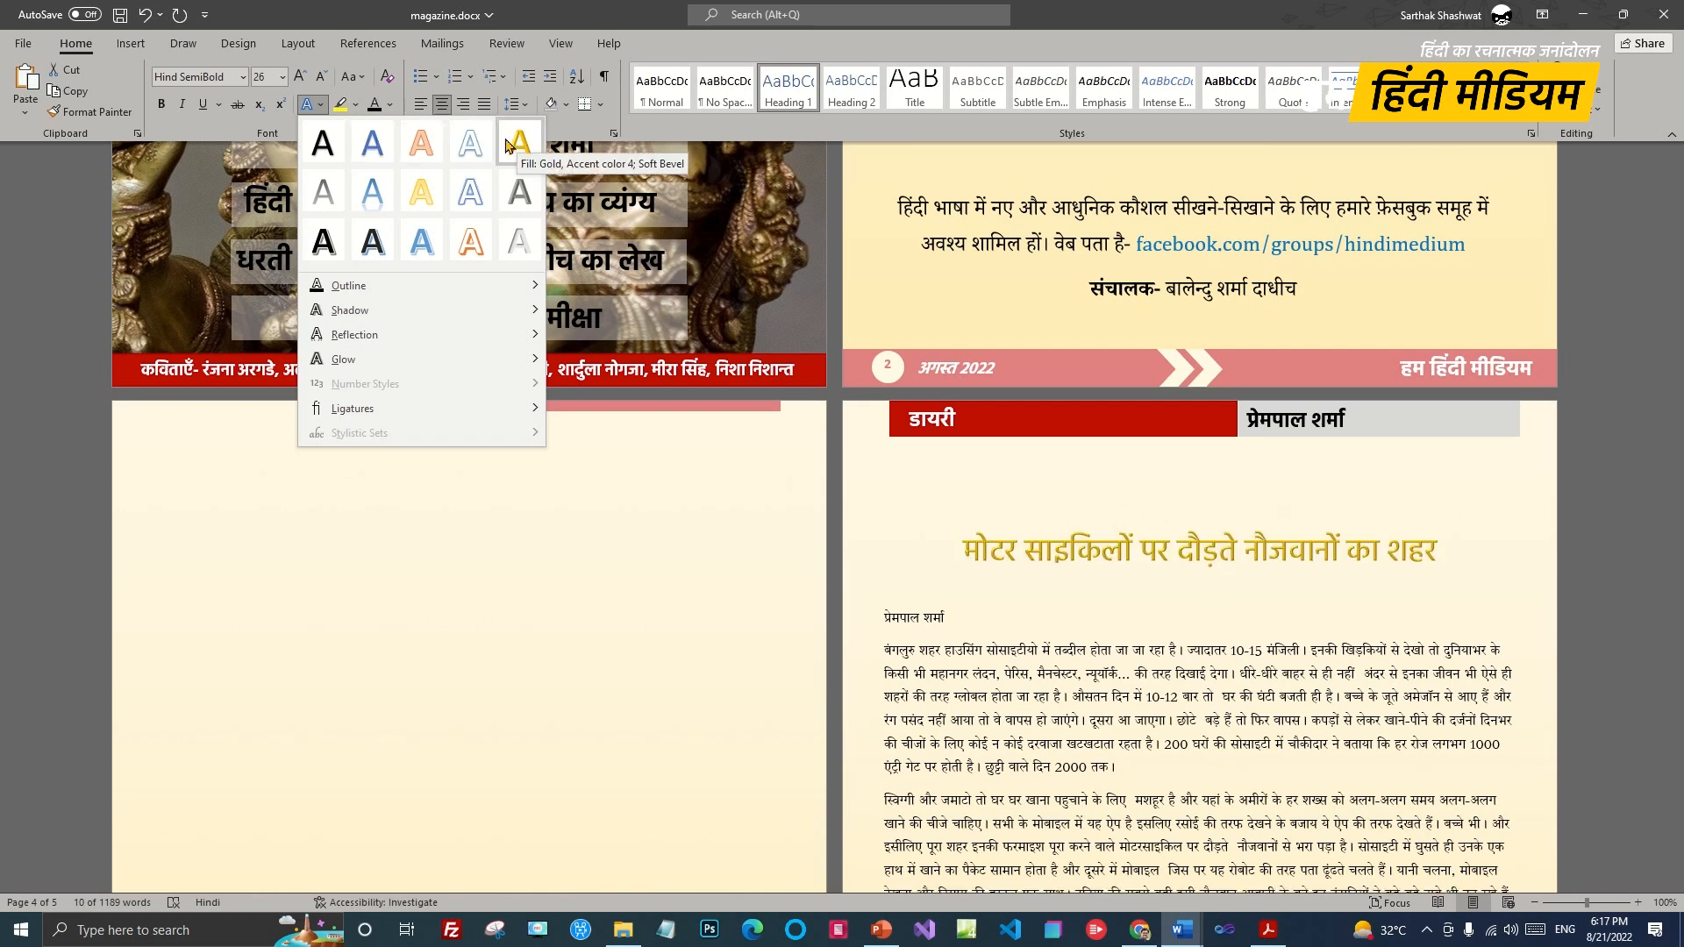
{"action": "mouse_move", "coordinate": [375, 294]}
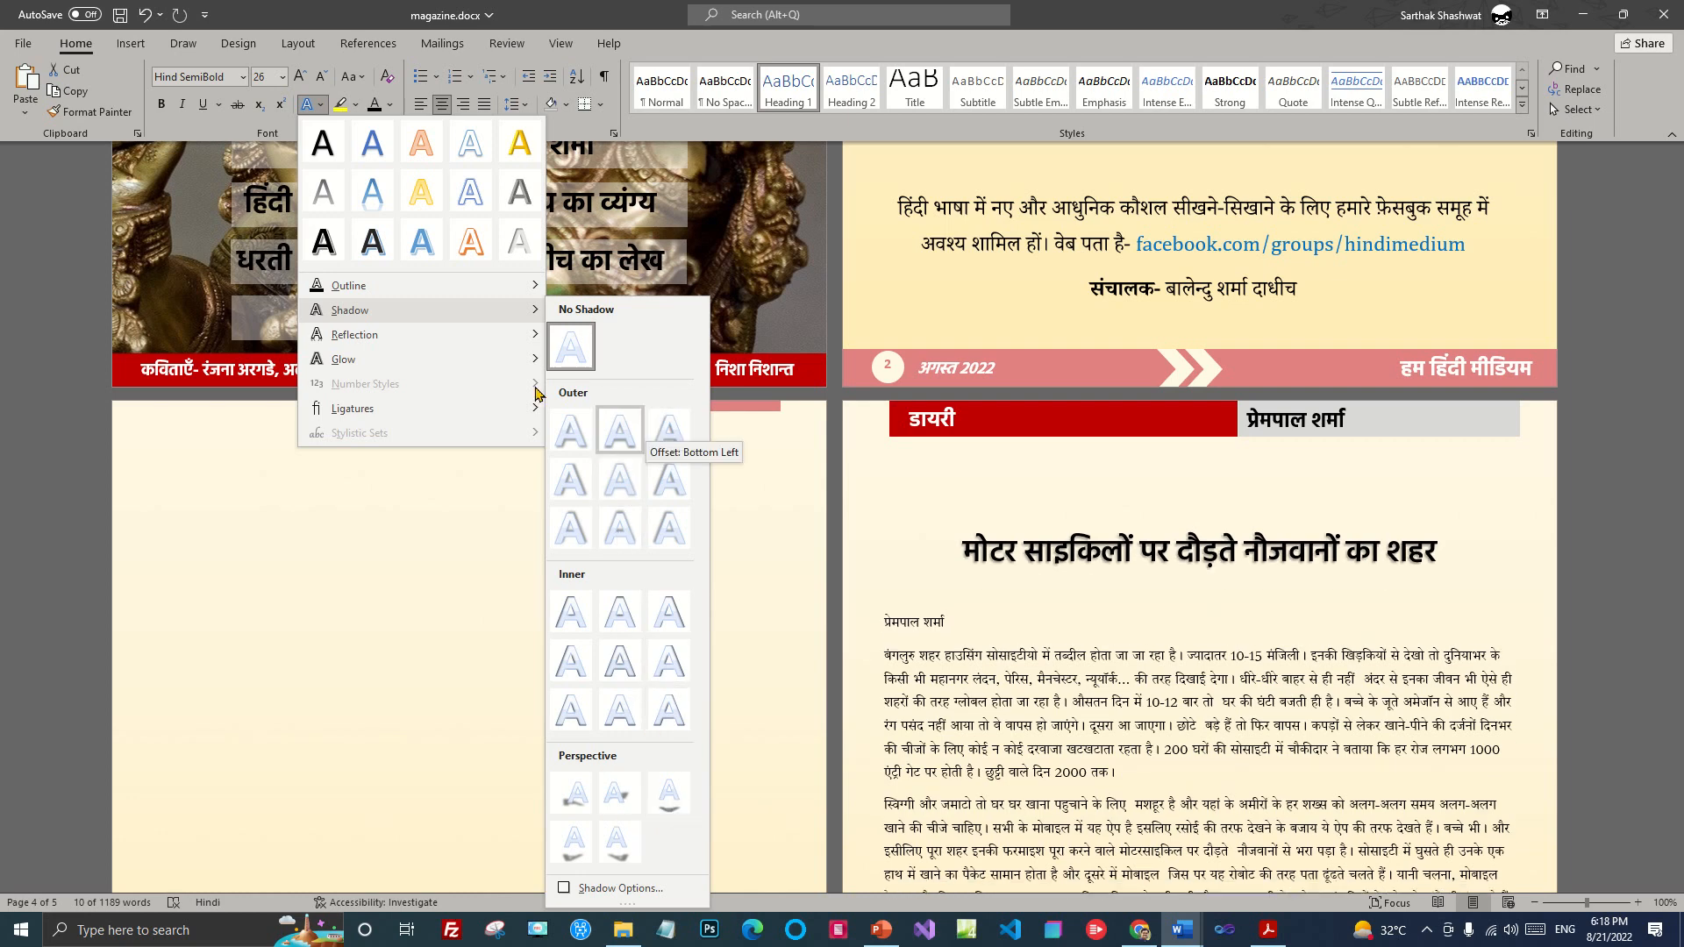
{"action": "mouse_move", "coordinate": [392, 366]}
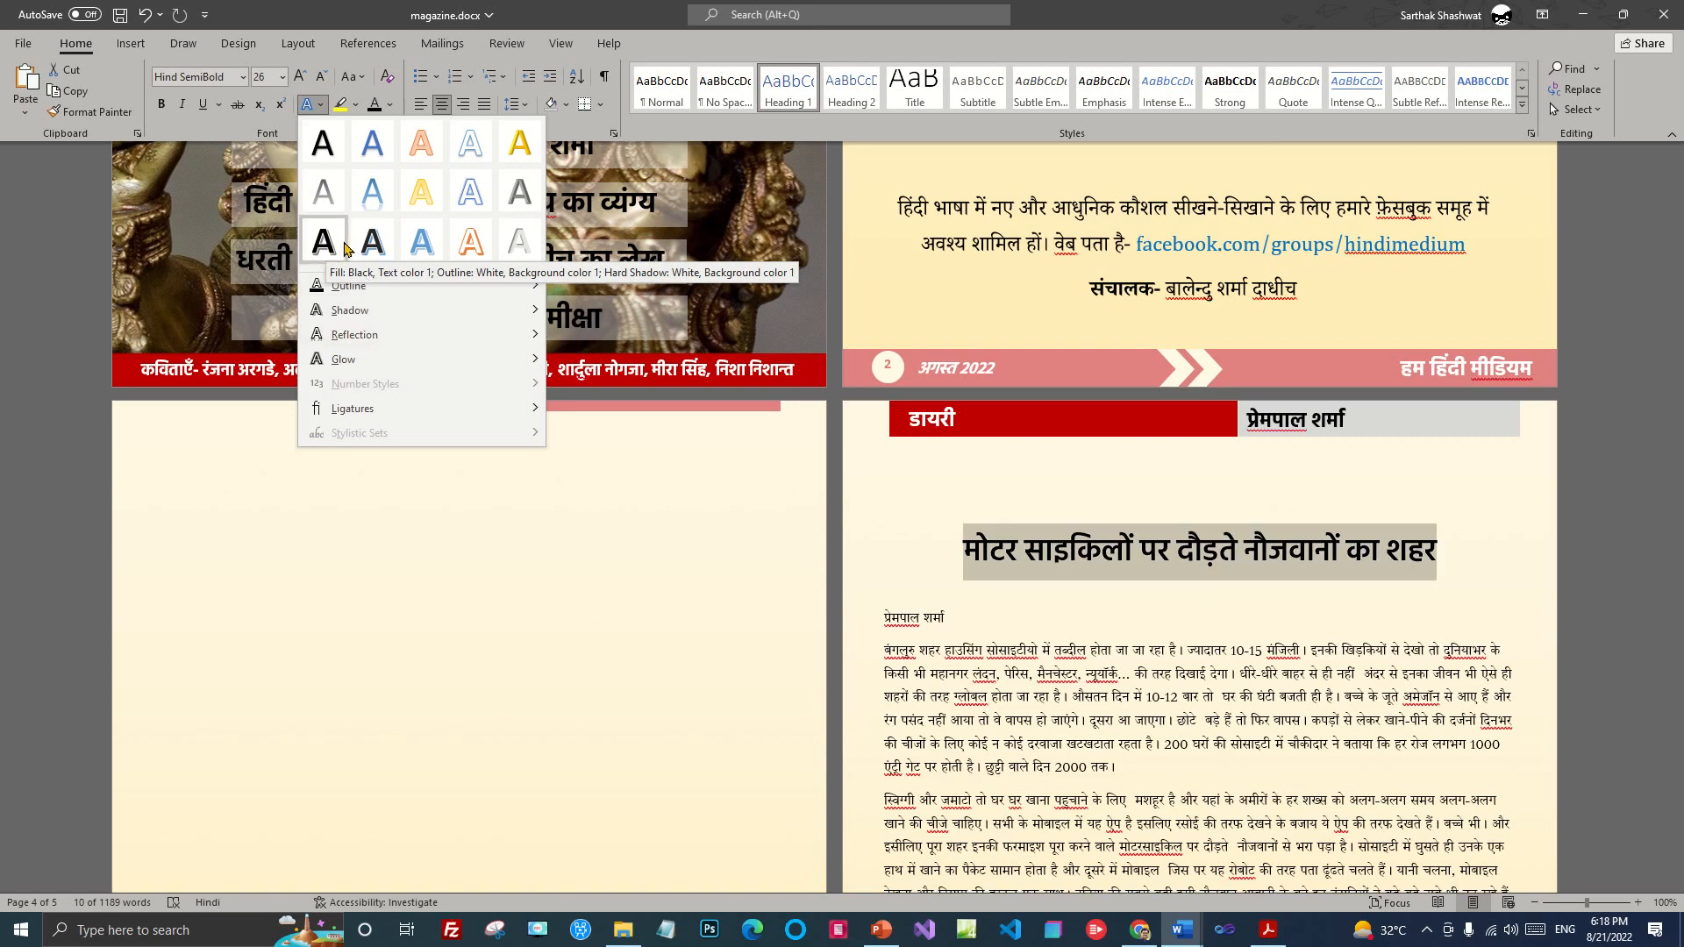
{"action": "left_click", "coordinate": [330, 253]}
{"action": "left_click", "coordinate": [1523, 575]}
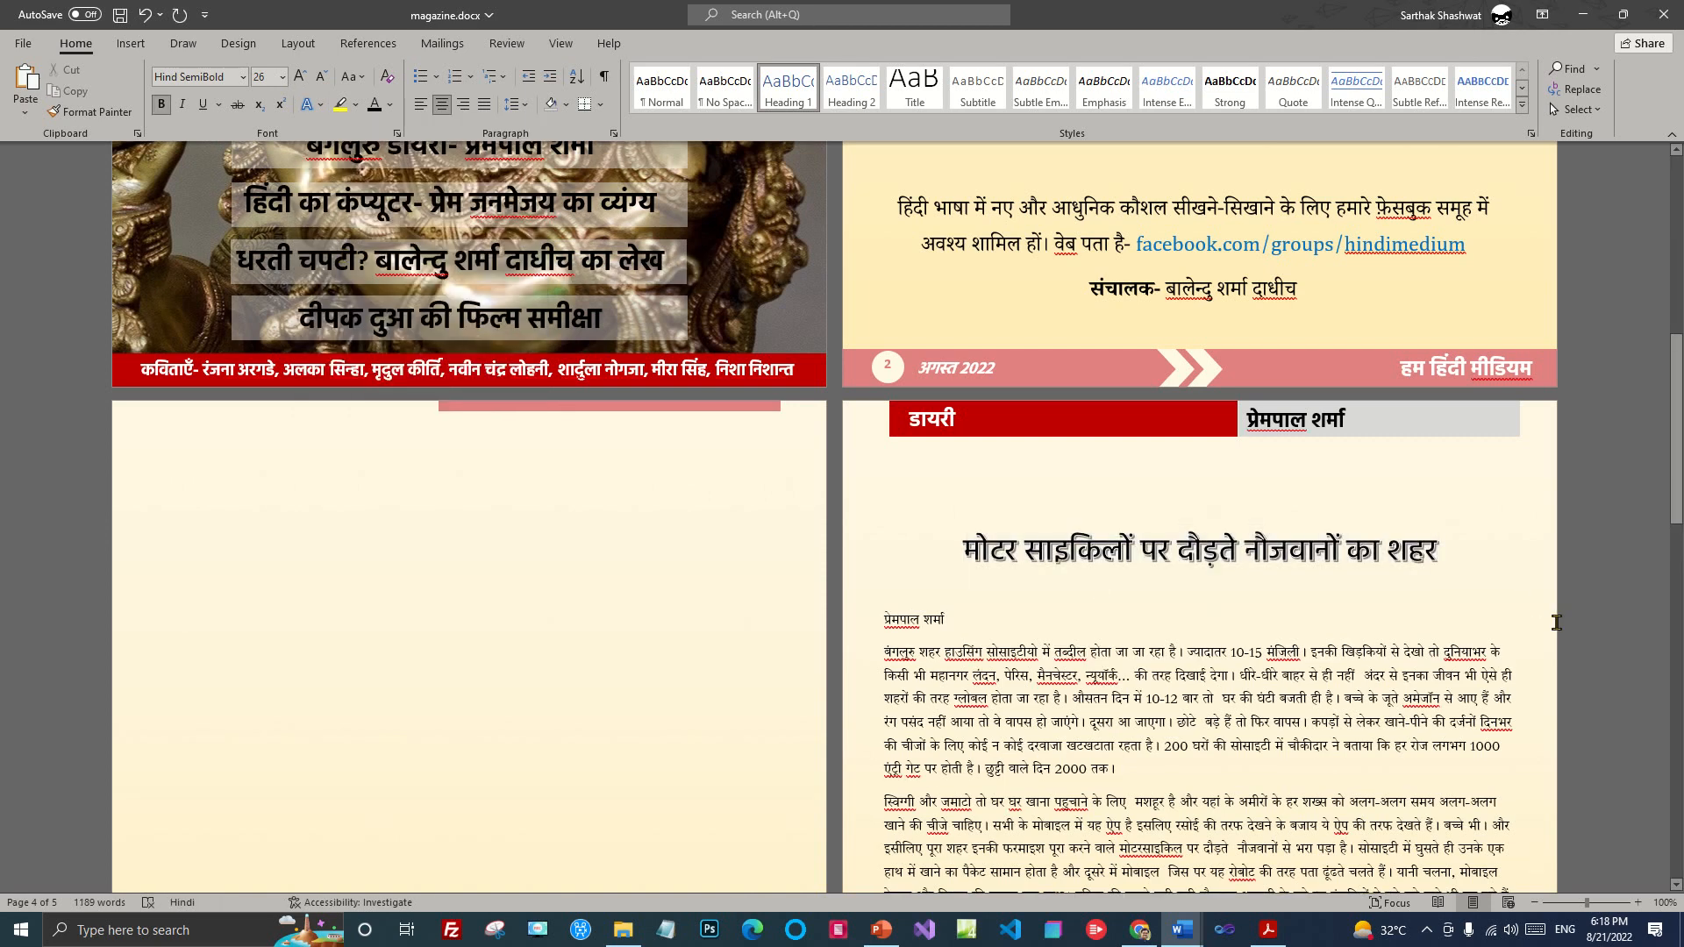
Step: Create a new paragraph style named शीर्षक from the article title's formatting
{"action": "left_click_drag", "start_coordinate": [965, 550], "coordinate": [1439, 542]}
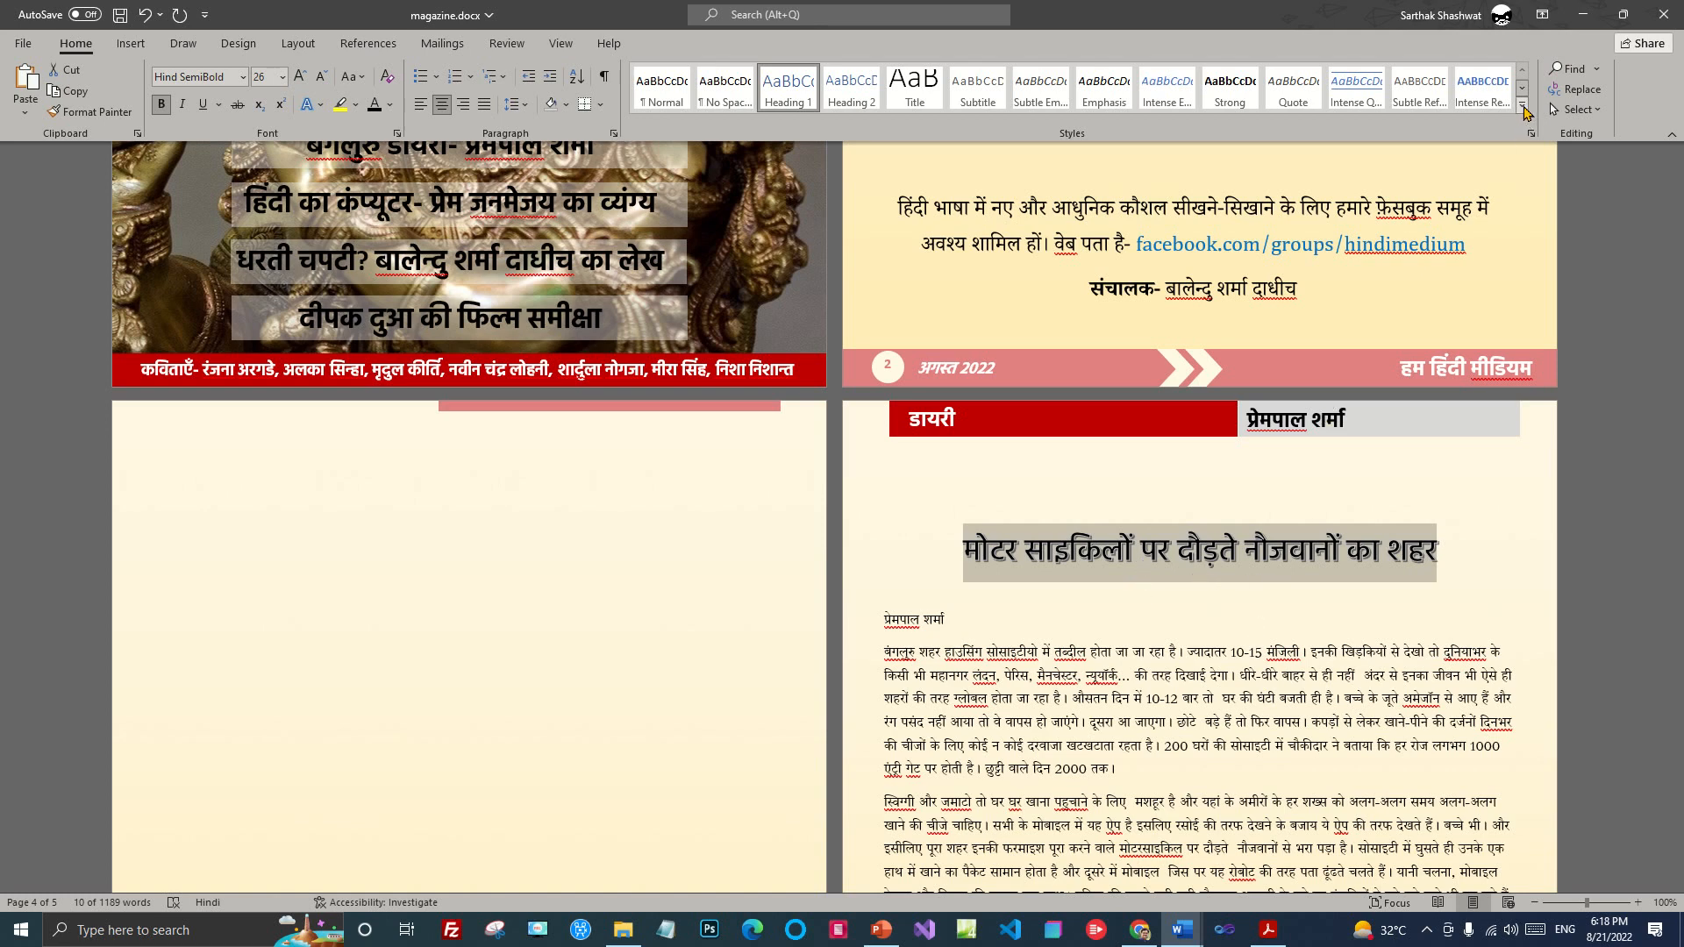
{"action": "left_click", "coordinate": [1523, 106]}
{"action": "left_click", "coordinate": [759, 186]}
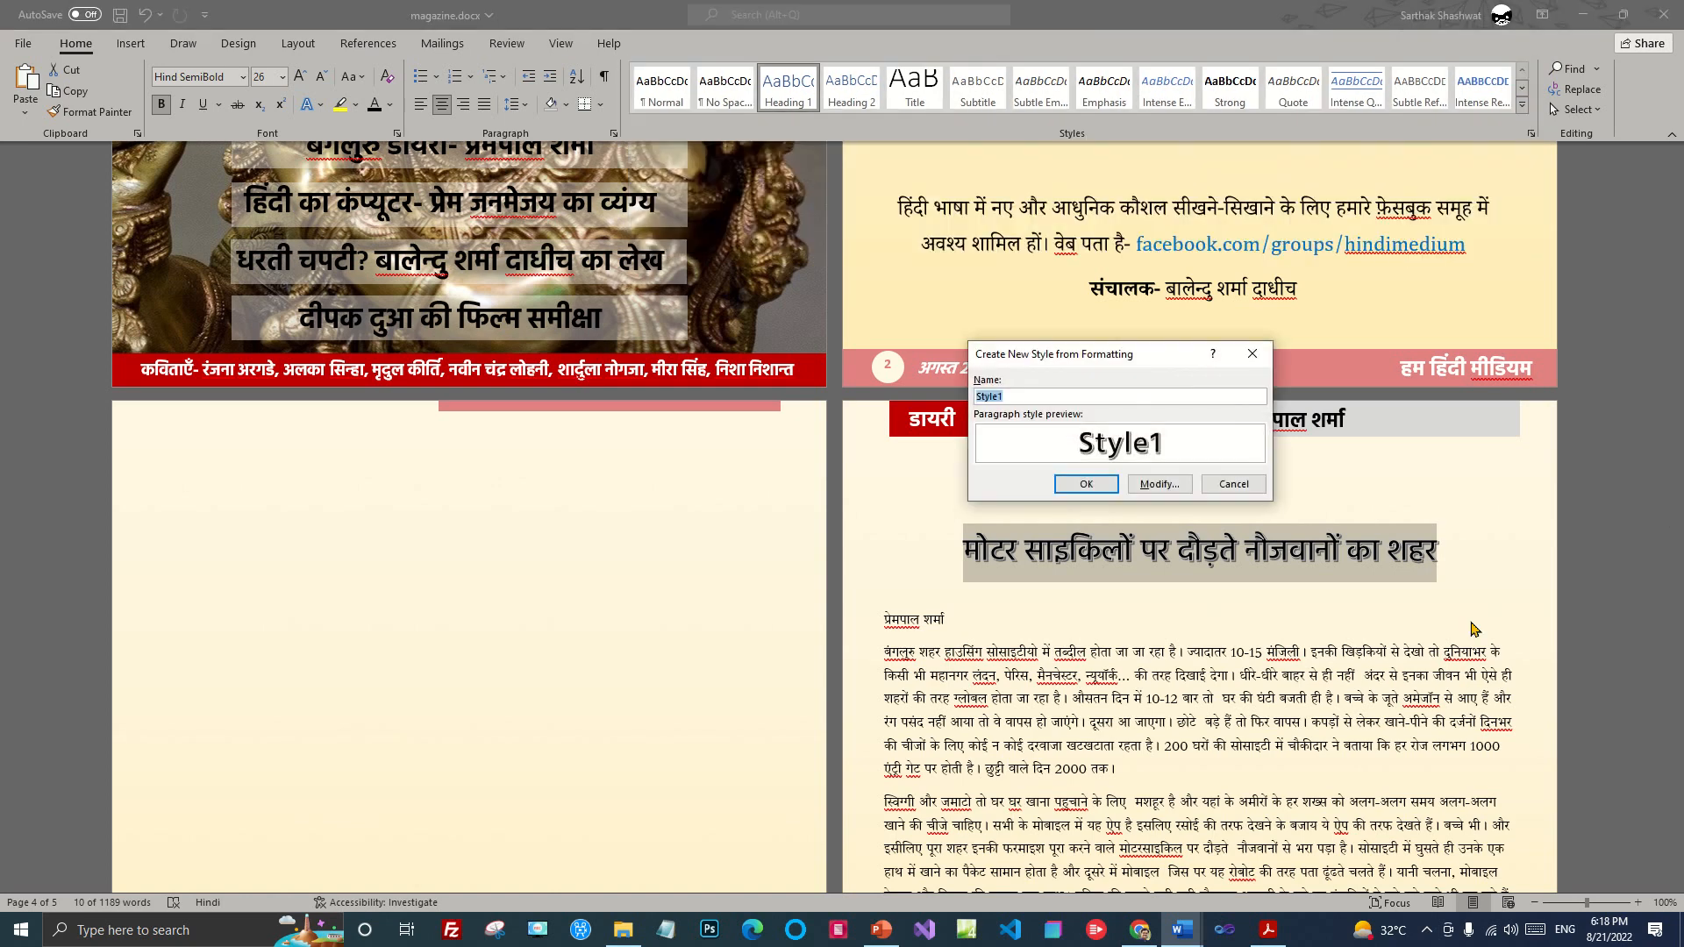
{"action": "left_click_drag", "start_coordinate": [1142, 358], "coordinate": [1275, 630]}
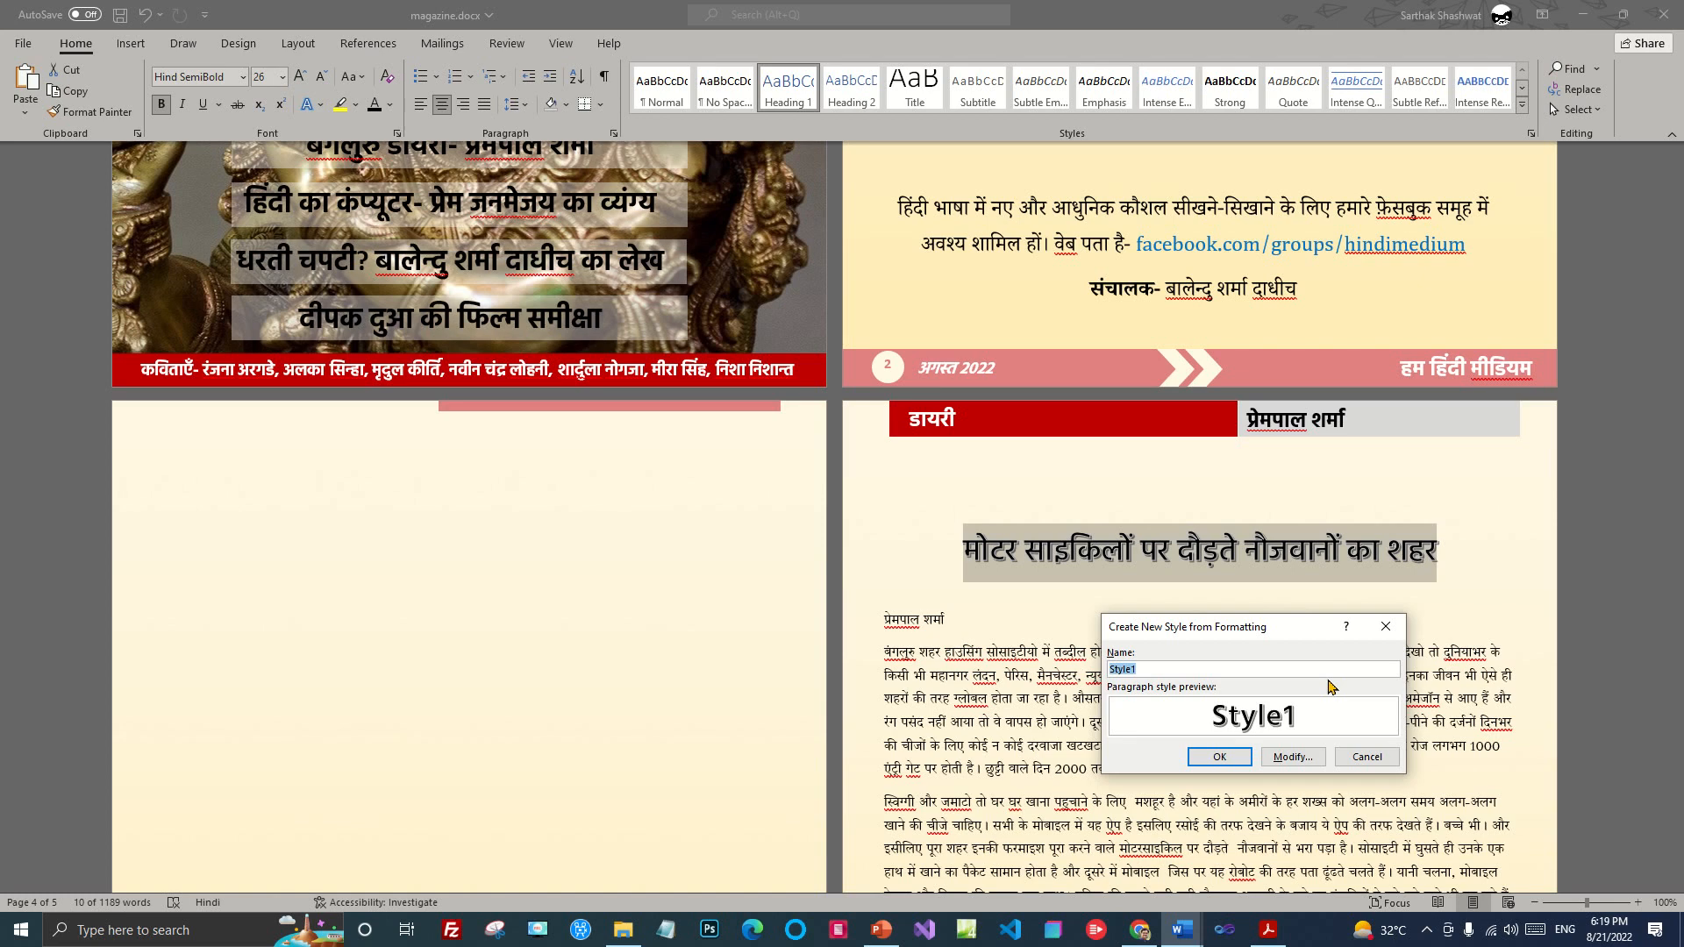
{"action": "key", "text": "alt+shift"}
{"action": "type", "text": "शीर्षक"}
{"action": "left_click", "coordinate": [1218, 756]}
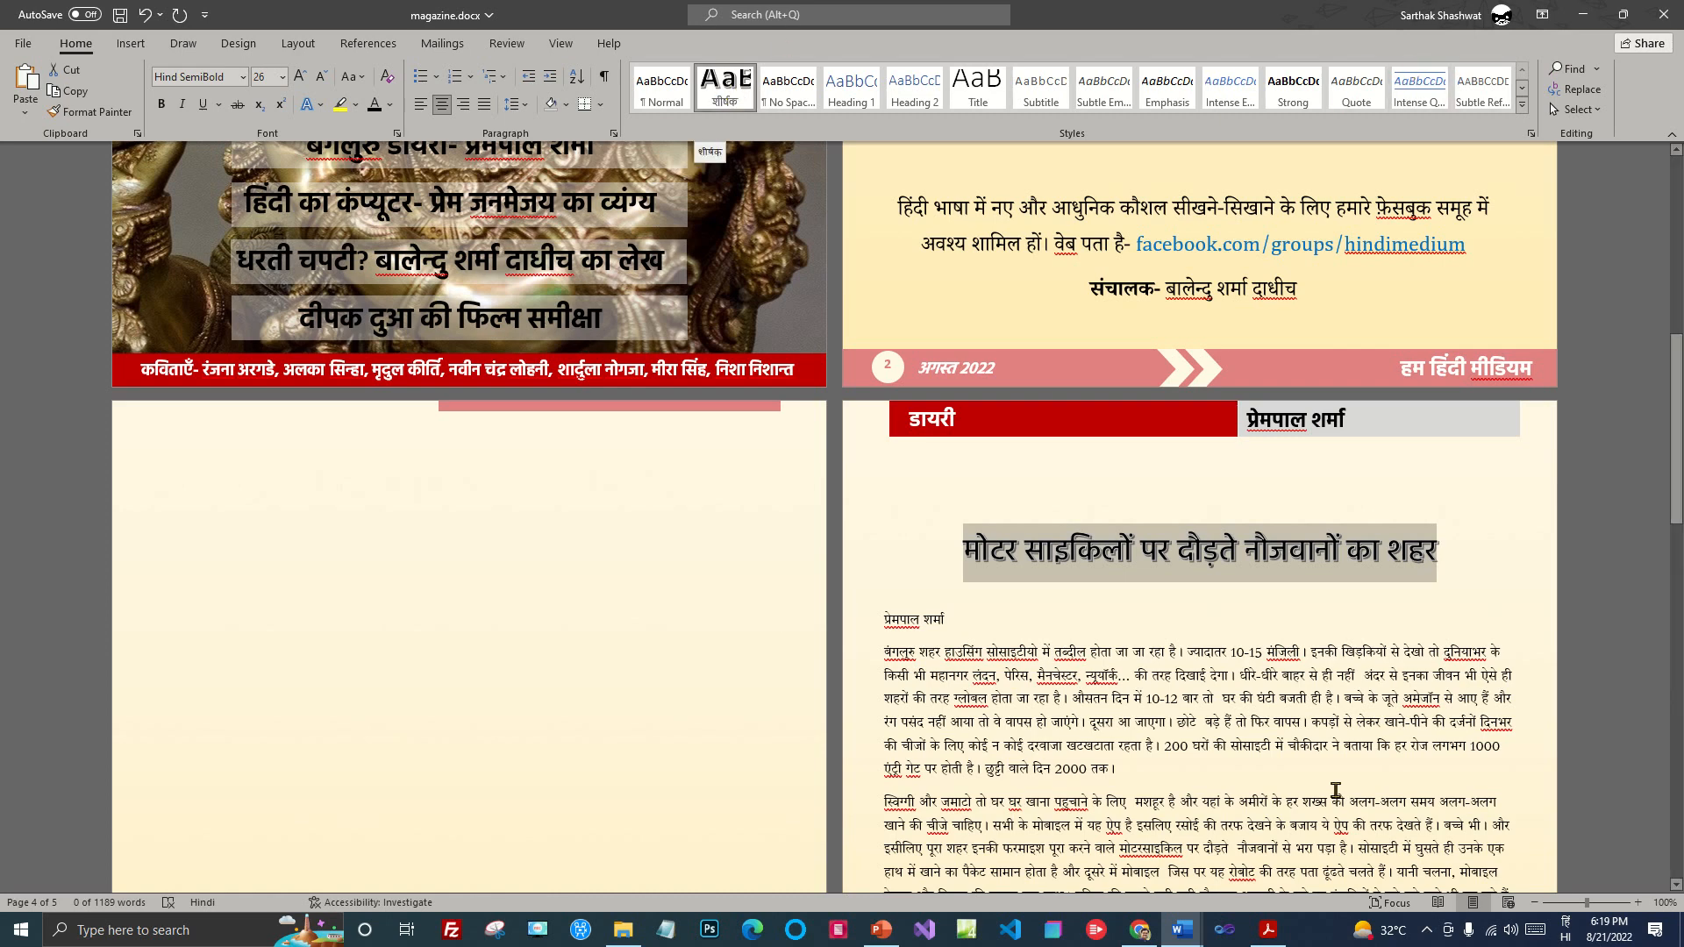
Step: Delete the author name line and the empty line between the article title and the first paragraph
{"action": "left_click", "coordinate": [1149, 650]}
{"action": "triple_click", "coordinate": [903, 619]}
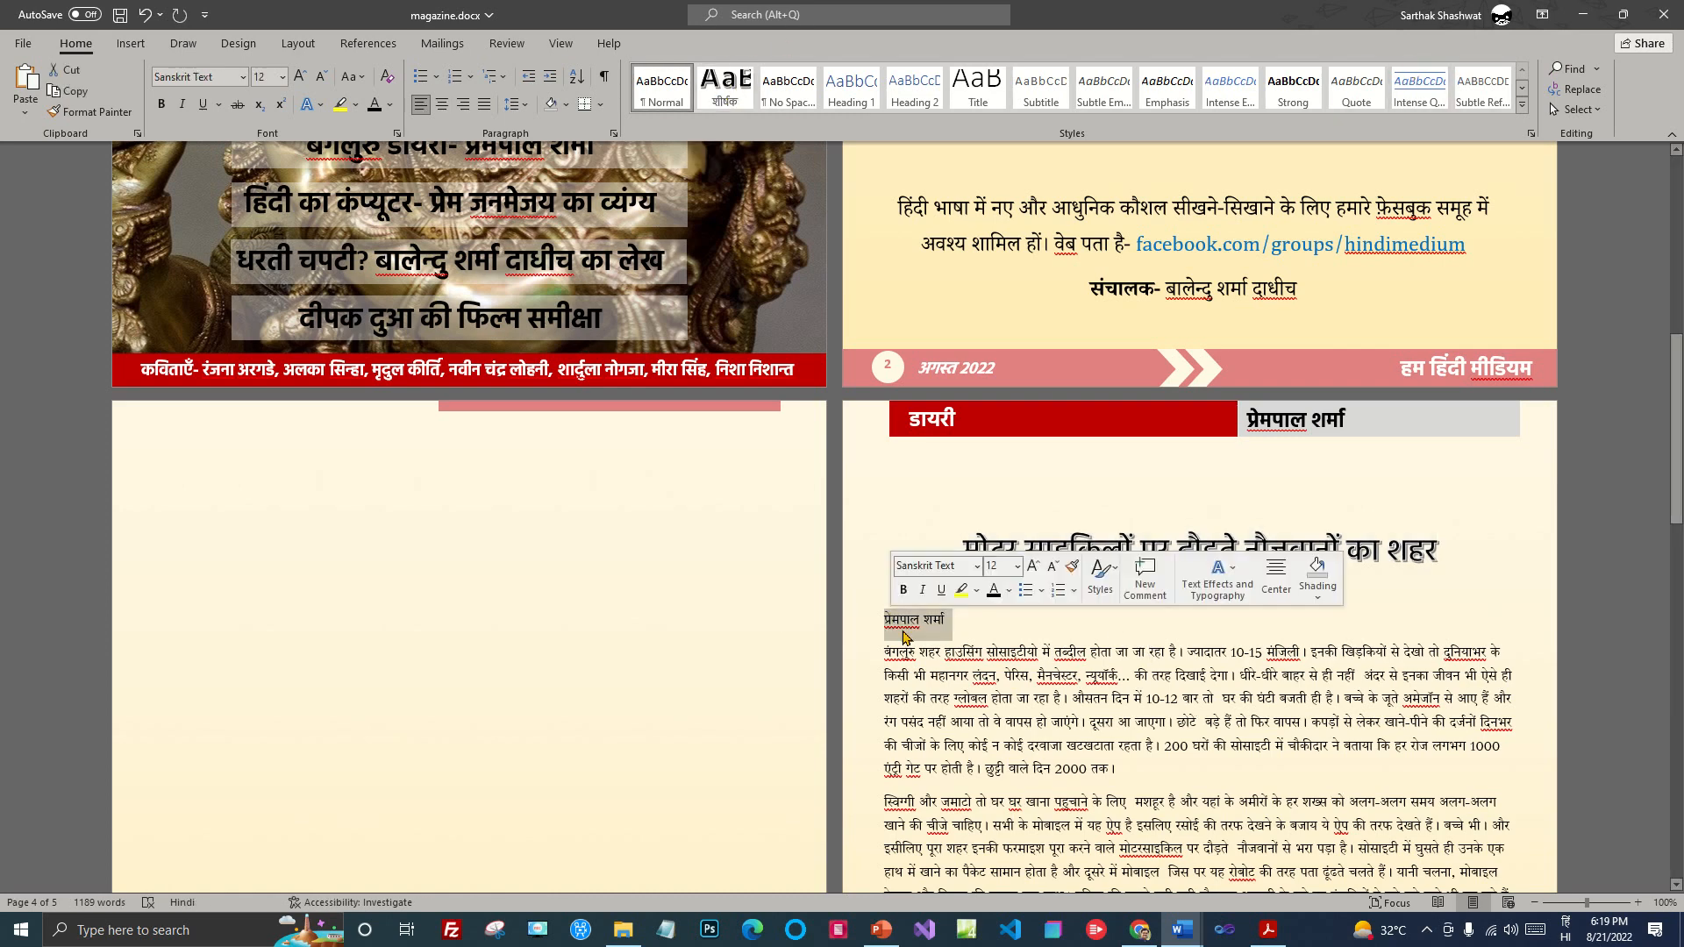
{"action": "key", "text": "Delete"}
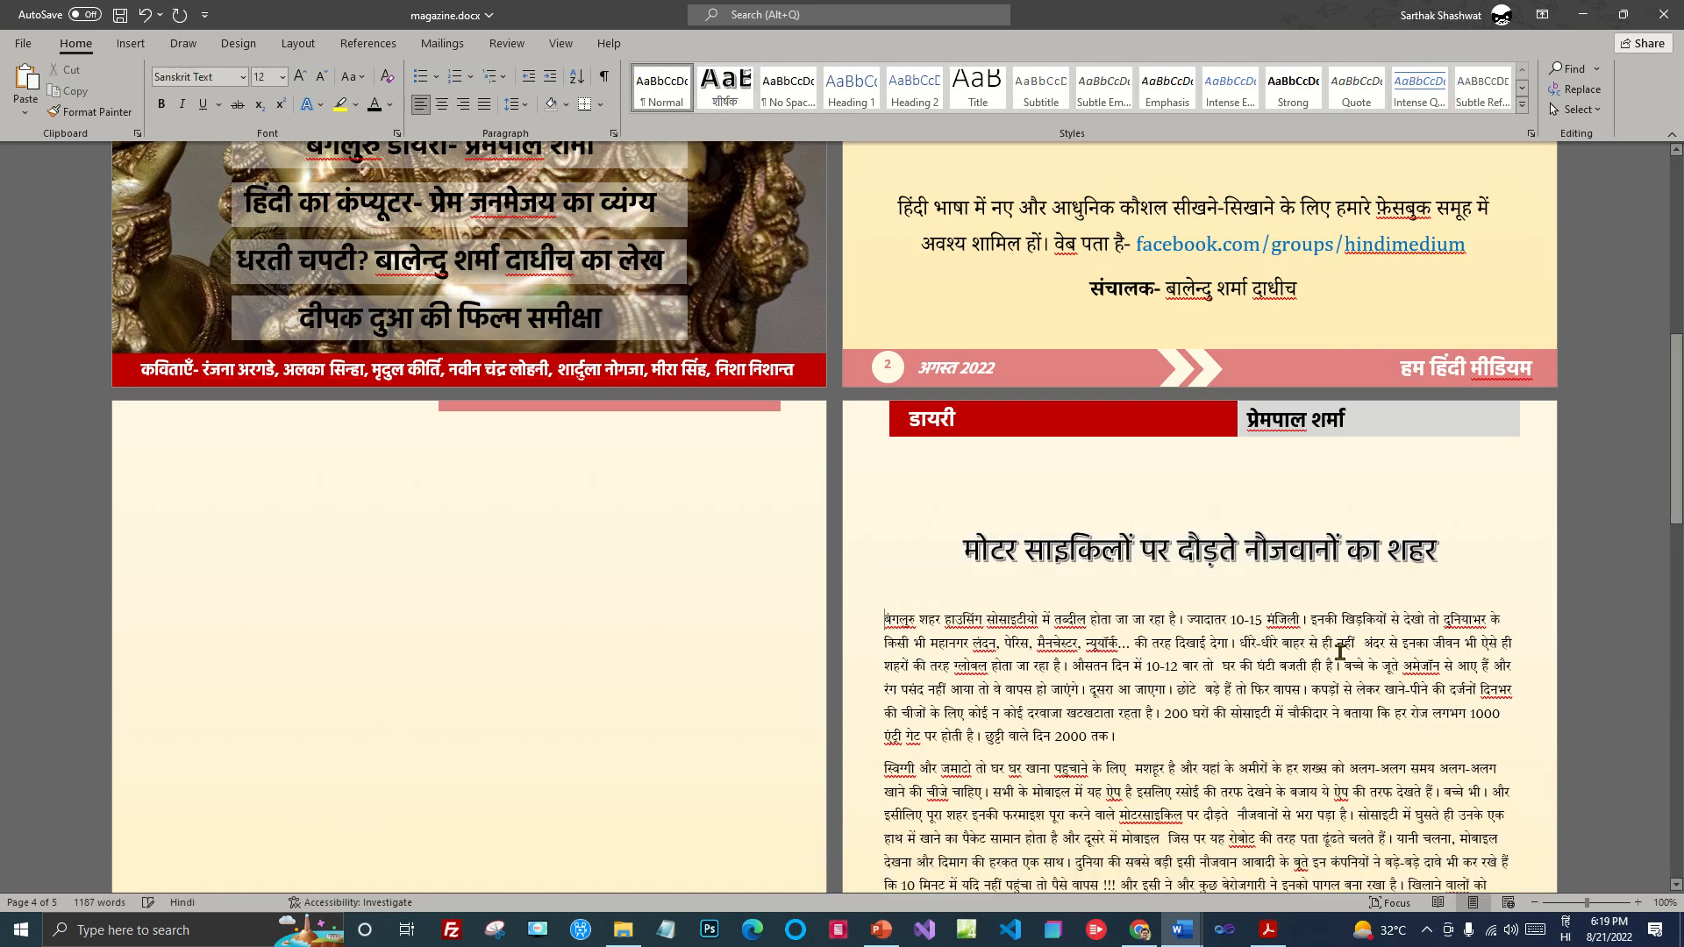
{"action": "left_click", "coordinate": [902, 593]}
{"action": "key", "text": "Delete"}
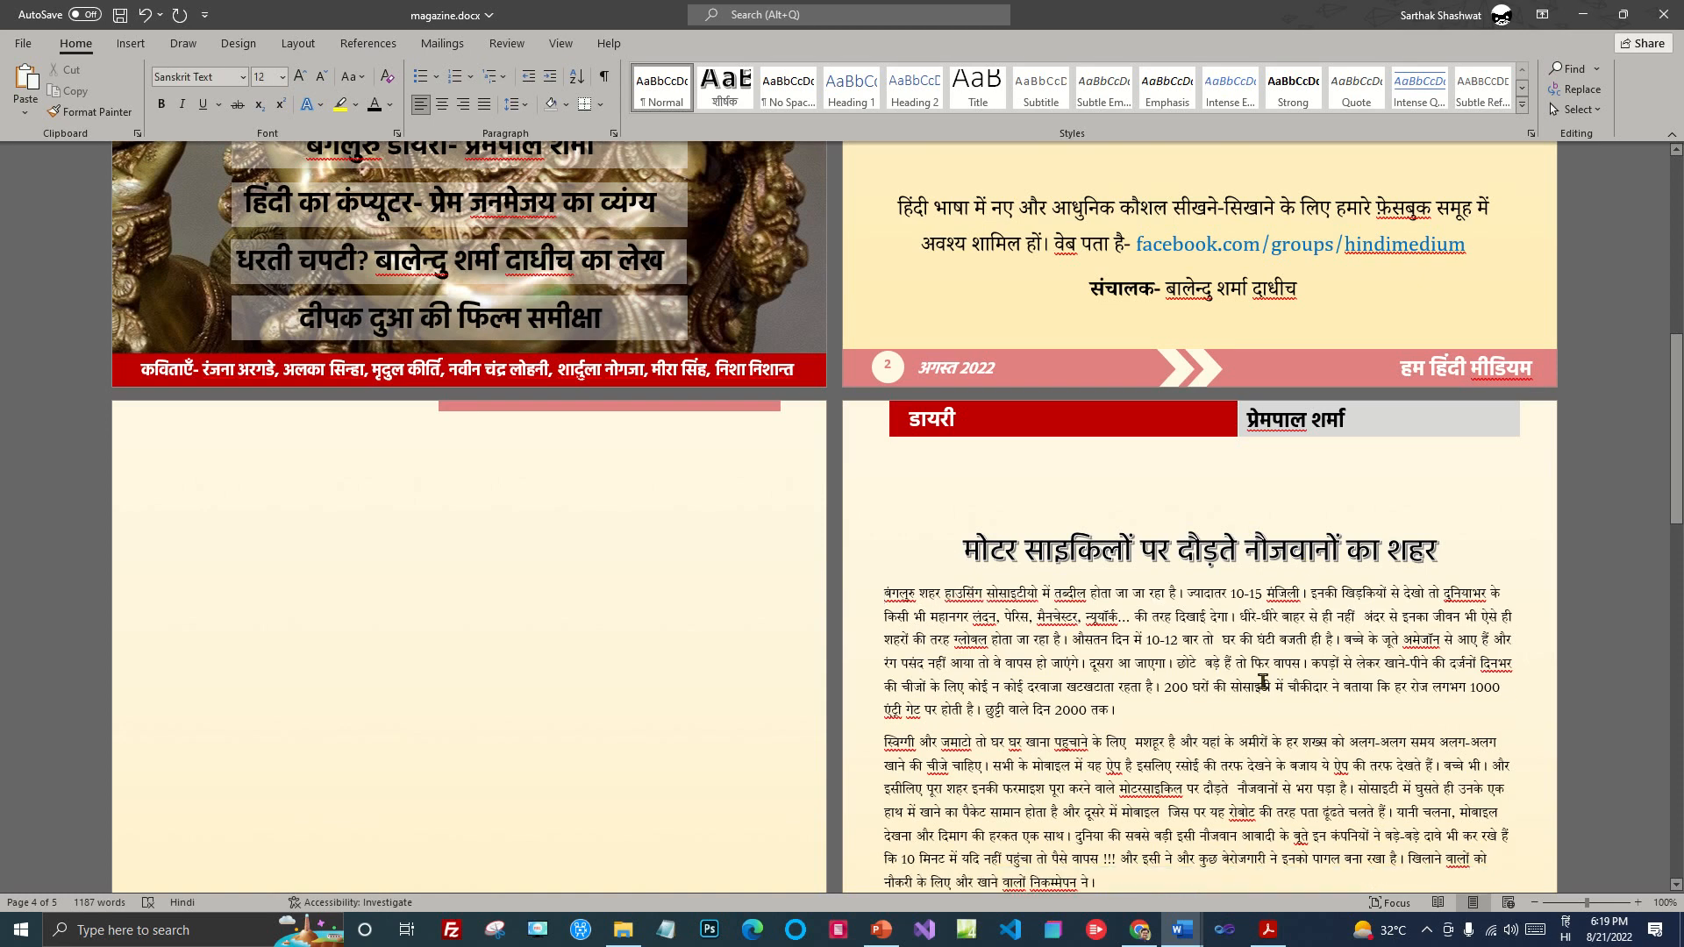
Step: Correct the spelling of the word सोसाइटियो in the article's first paragraph
{"action": "scroll", "coordinate": [1281, 612], "scroll_direction": "down", "scroll_amount": 1}
{"action": "left_click_drag", "start_coordinate": [1127, 624], "coordinate": [884, 508]}
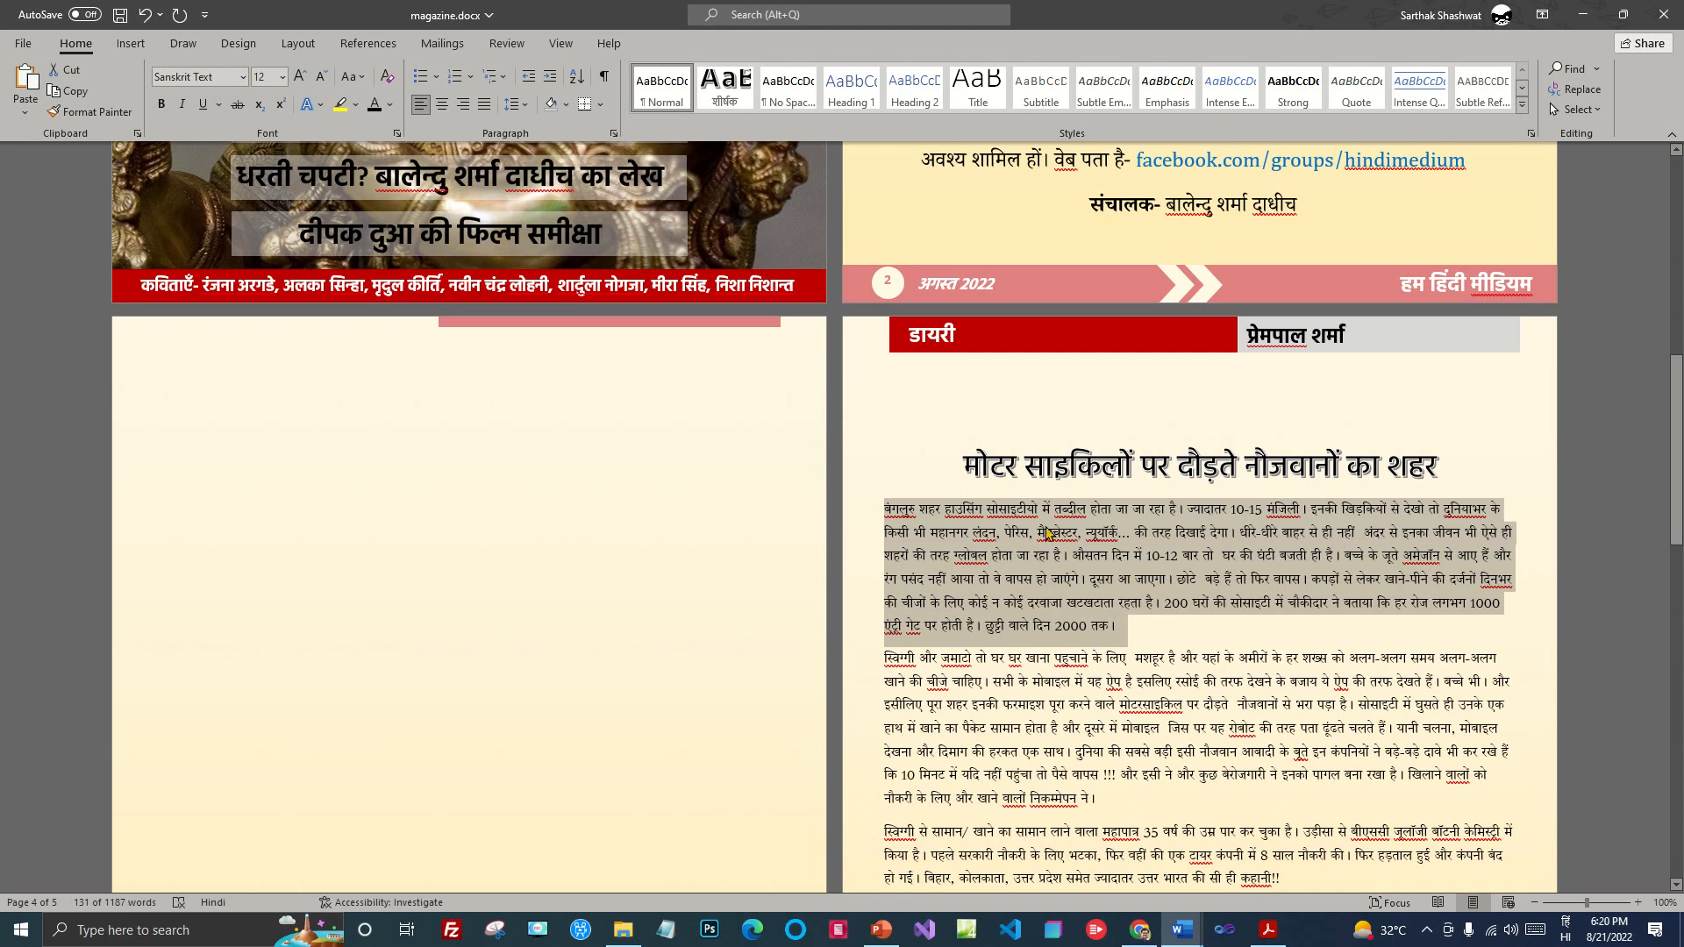
{"action": "left_click", "coordinate": [1109, 627]}
{"action": "key", "text": "BackSpace"}
{"action": "type", "text": "ि"}
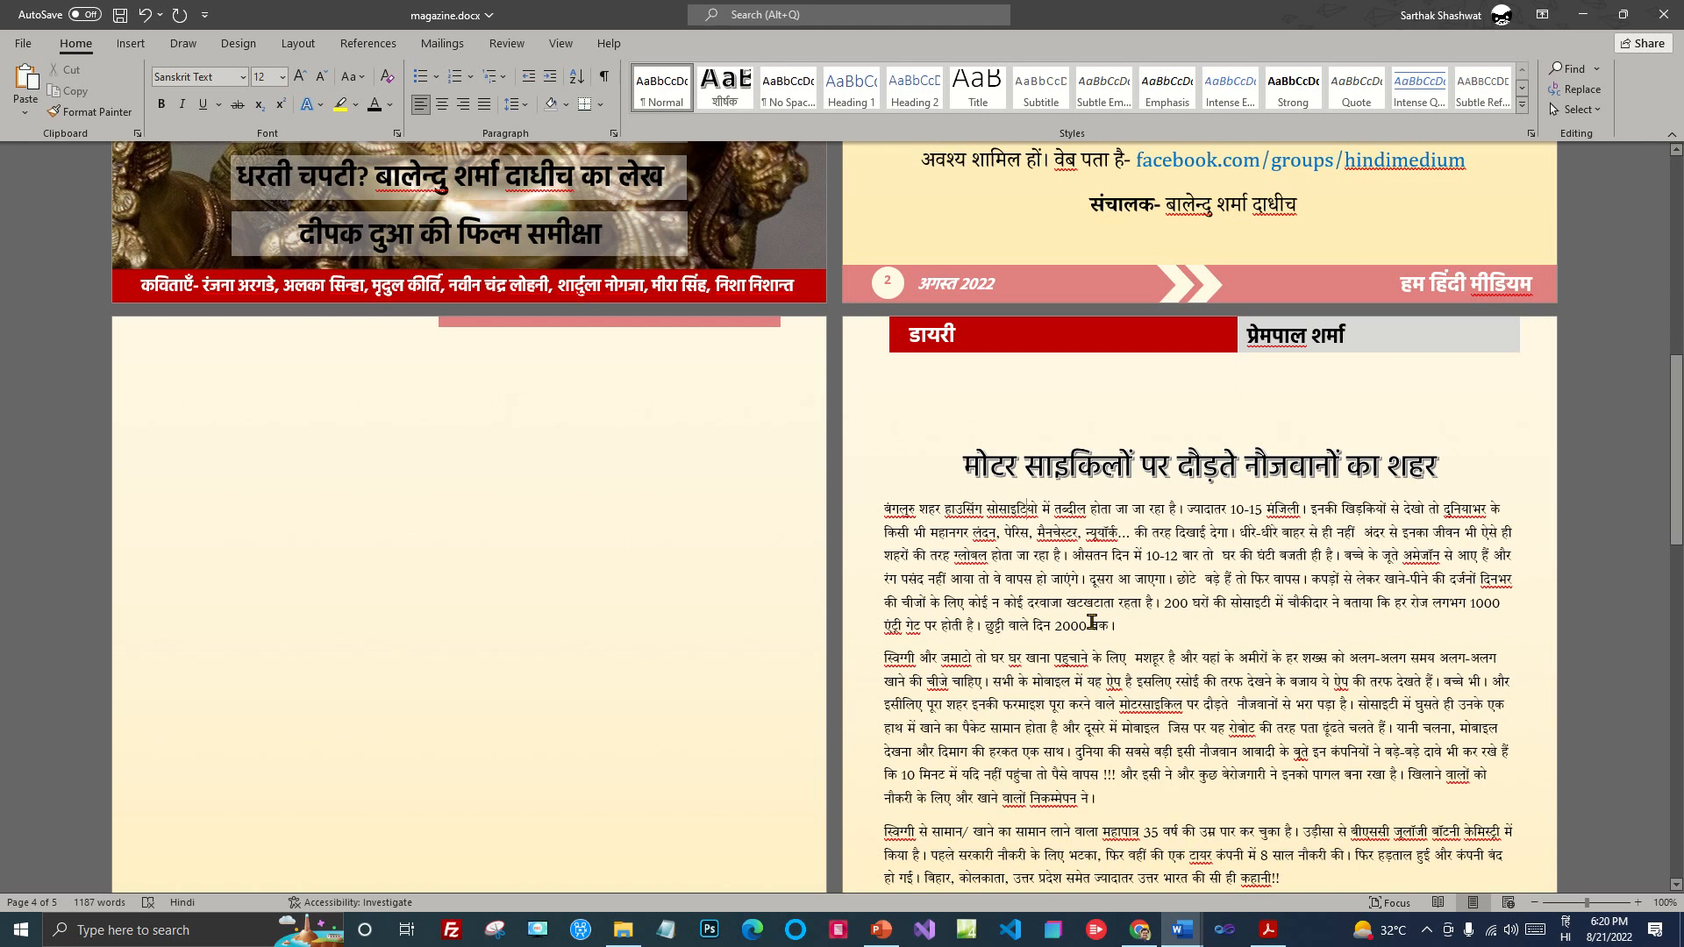
Step: Give the article's first paragraph a special first-line indent of 0.2"
{"action": "left_click_drag", "start_coordinate": [1118, 627], "coordinate": [884, 511]}
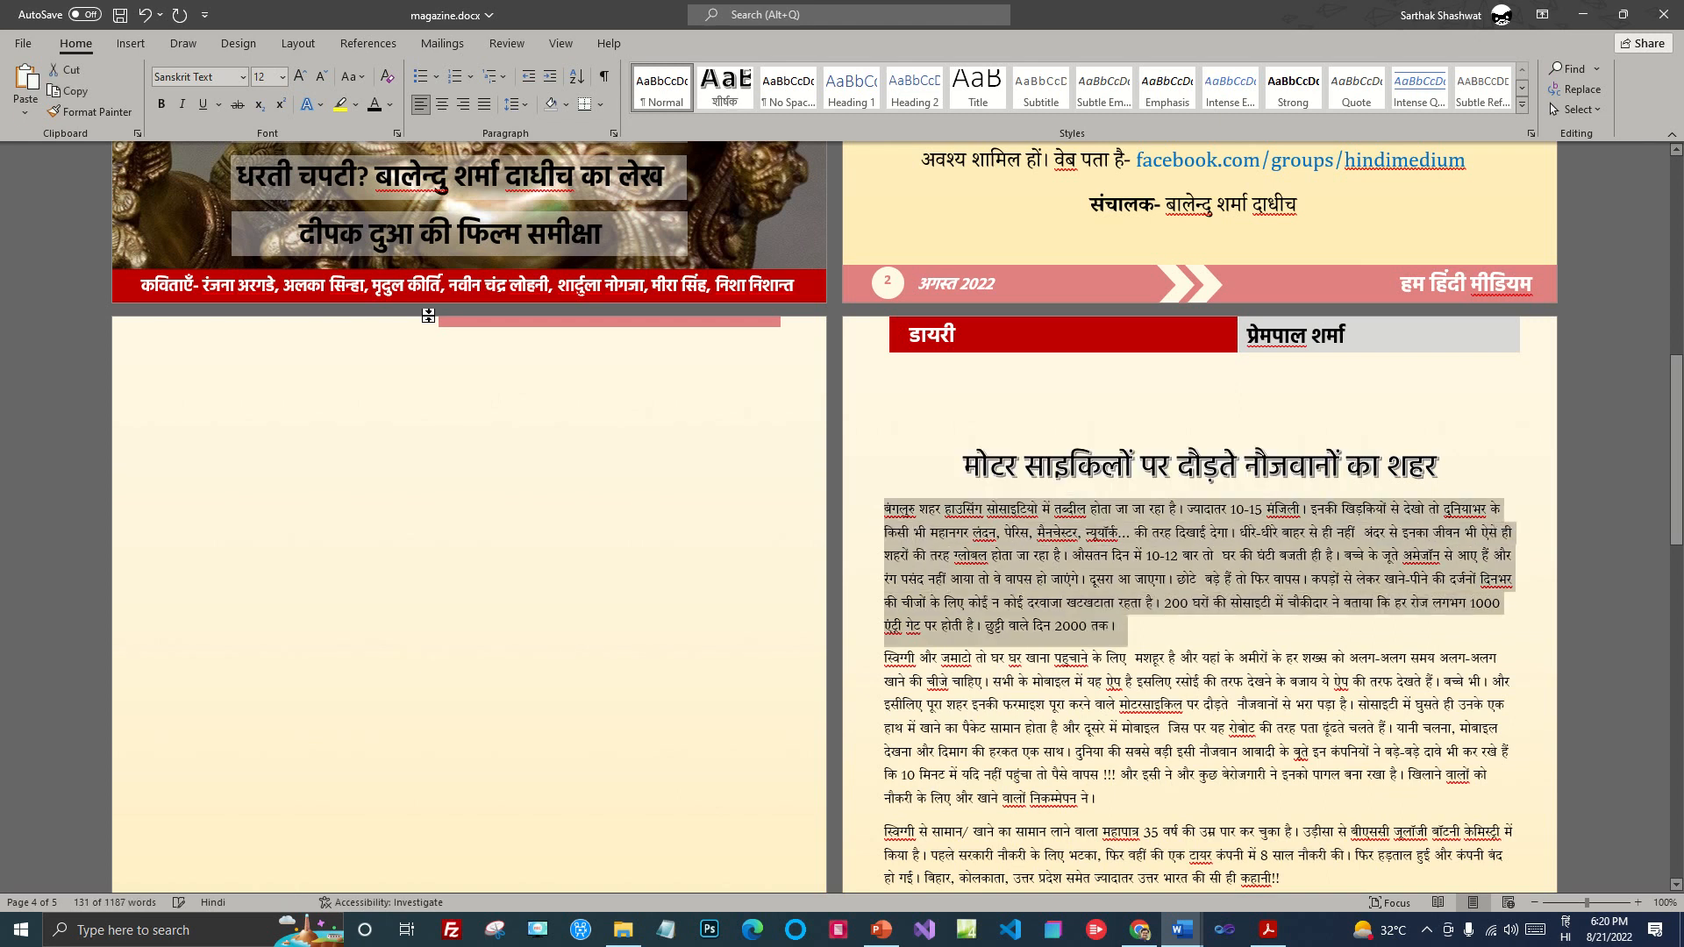
{"action": "left_click", "coordinate": [614, 134]}
{"action": "left_click_drag", "start_coordinate": [1210, 160], "coordinate": [587, 351]}
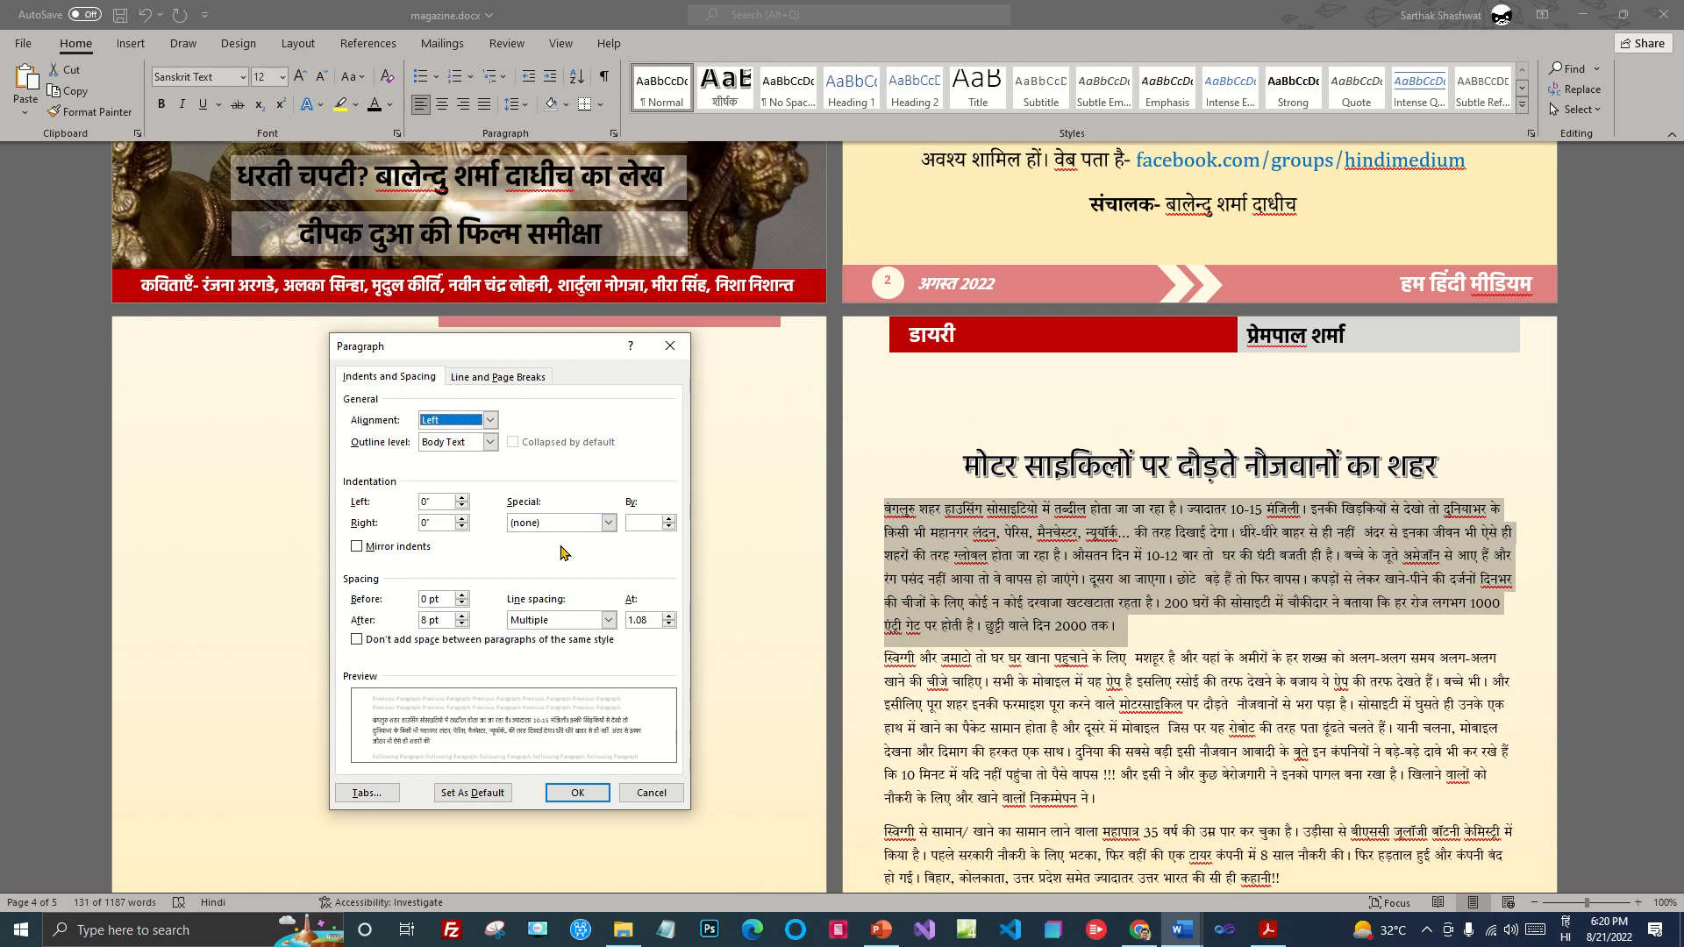
{"action": "left_click", "coordinate": [607, 522]}
{"action": "left_click", "coordinate": [566, 549]}
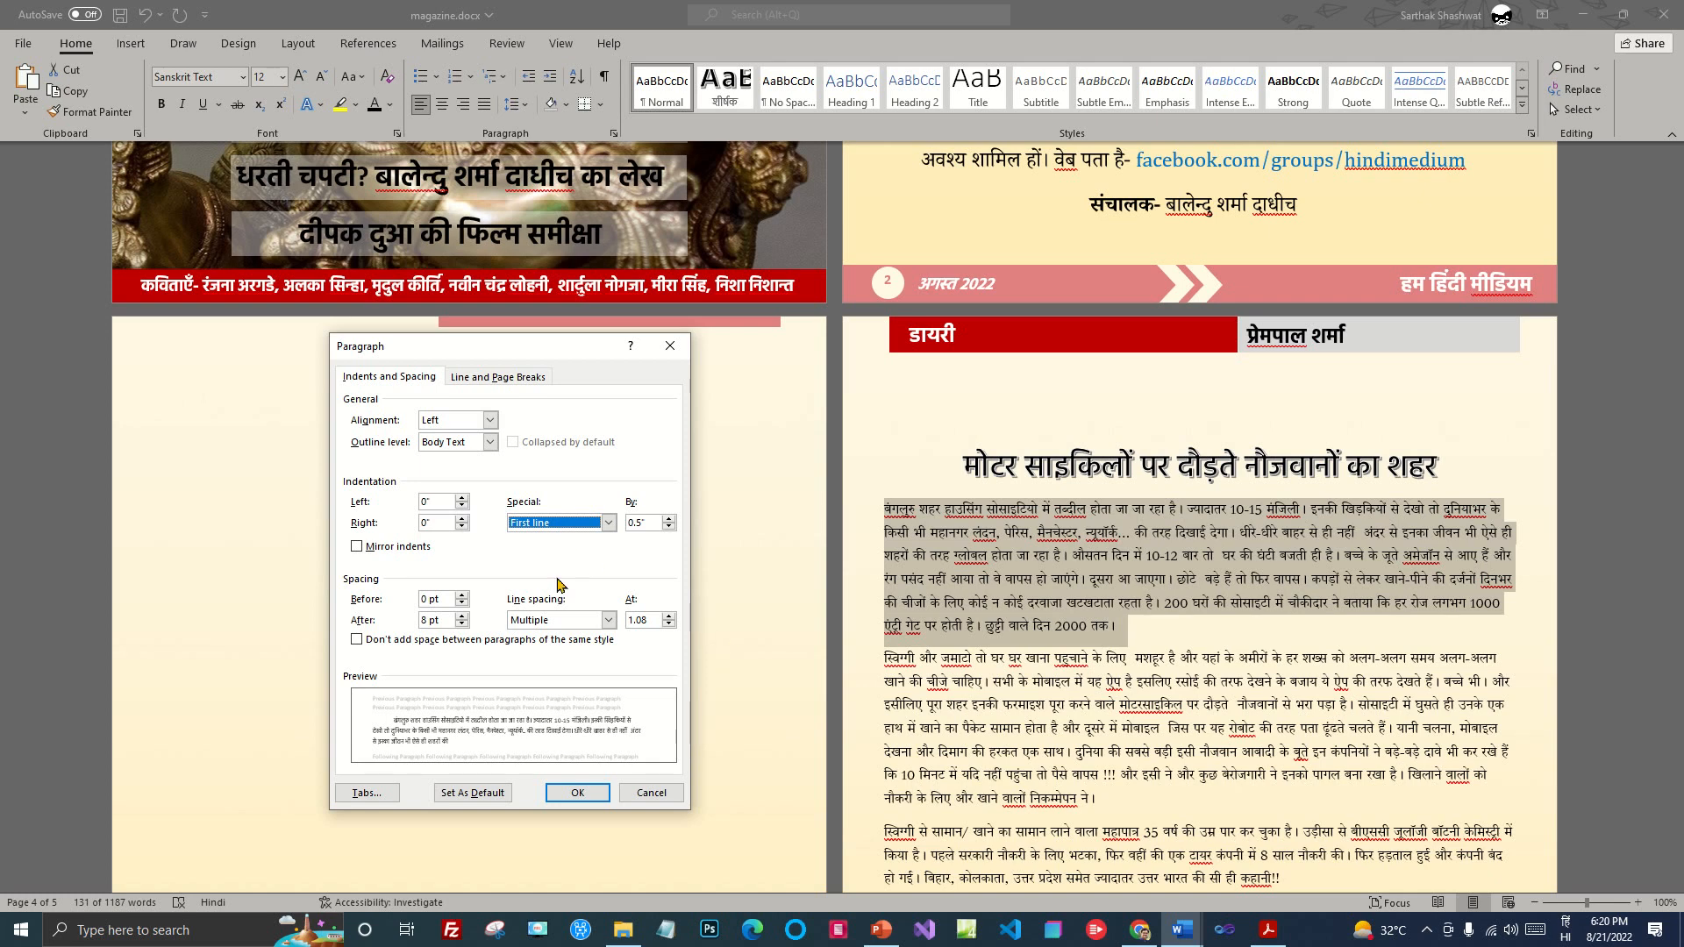
{"action": "left_click", "coordinate": [634, 522]}
{"action": "left_click", "coordinate": [566, 794]}
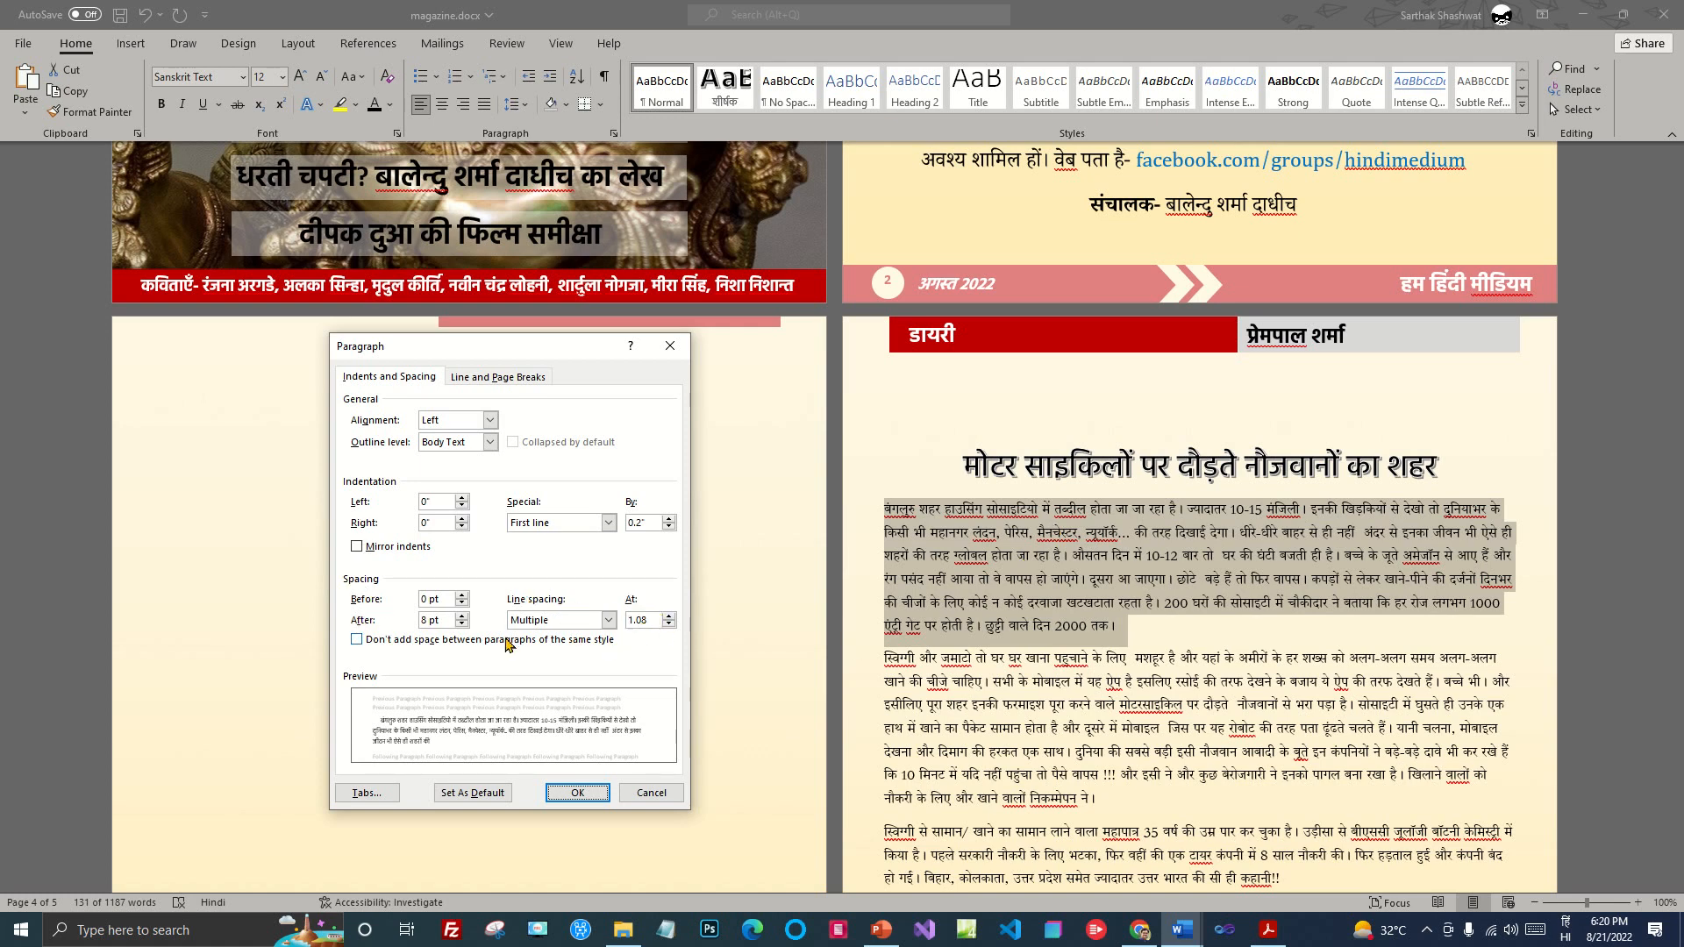
Step: Tighten the first paragraph's Multiple line spacing and apply the paragraph settings
{"action": "left_click", "coordinate": [653, 620]}
{"action": "left_click_drag", "start_coordinate": [654, 620], "coordinate": [570, 635]}
{"action": "type", "text": "."}
{"action": "left_click", "coordinate": [584, 795]}
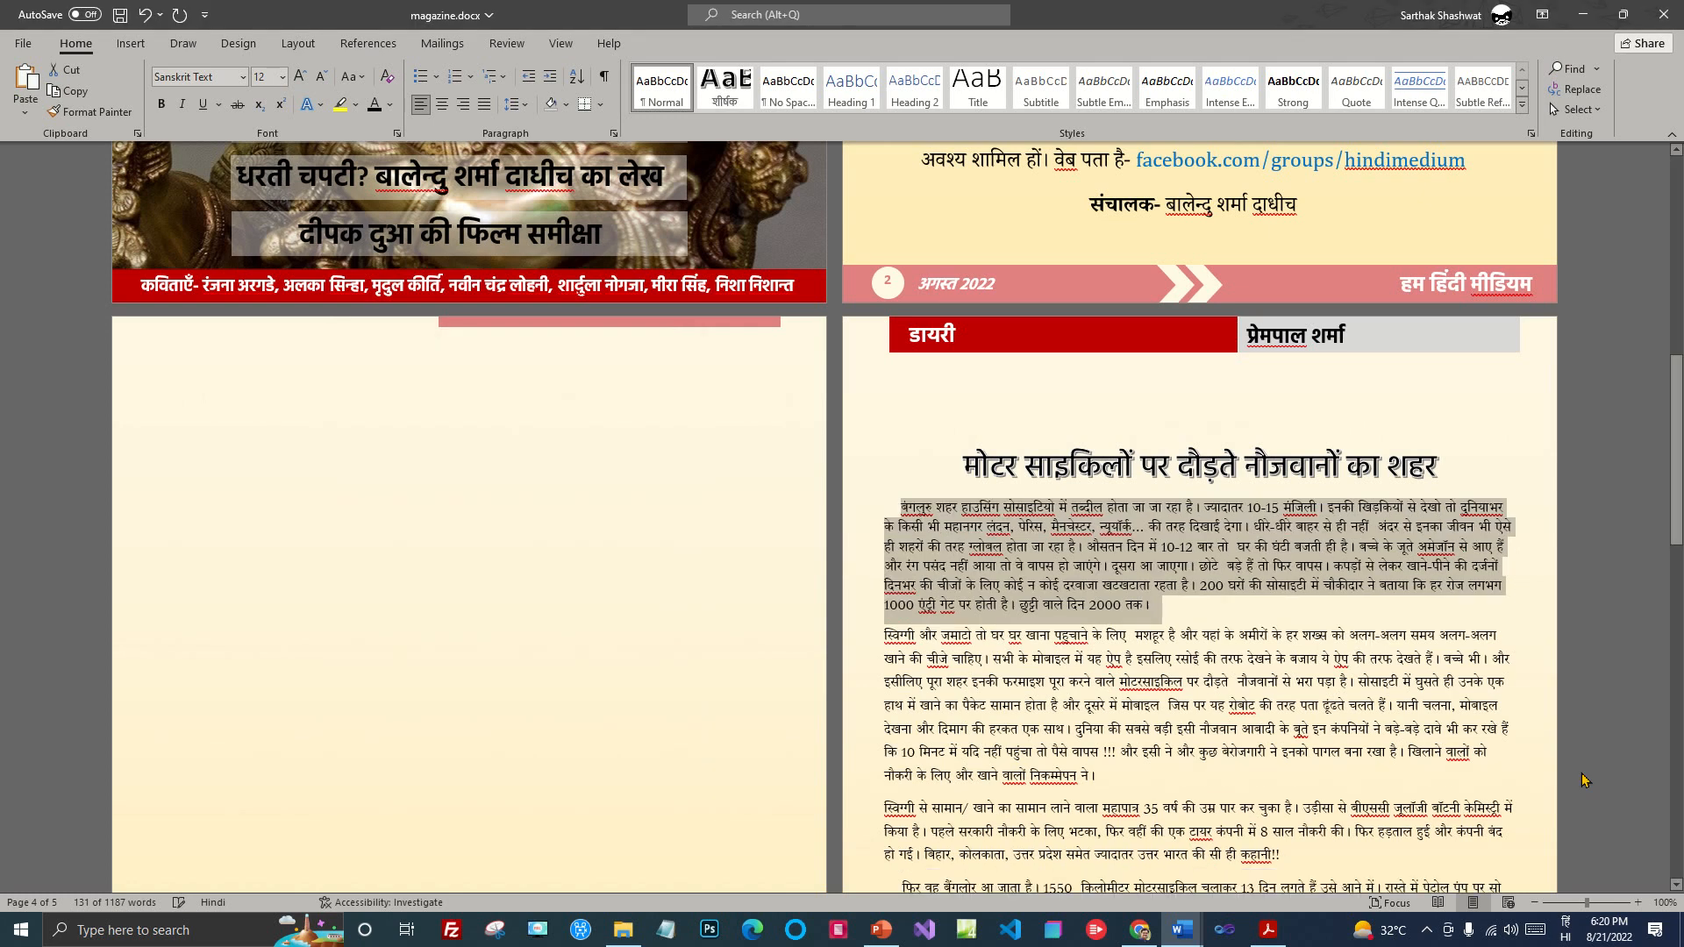
{"action": "left_click", "coordinate": [1218, 568]}
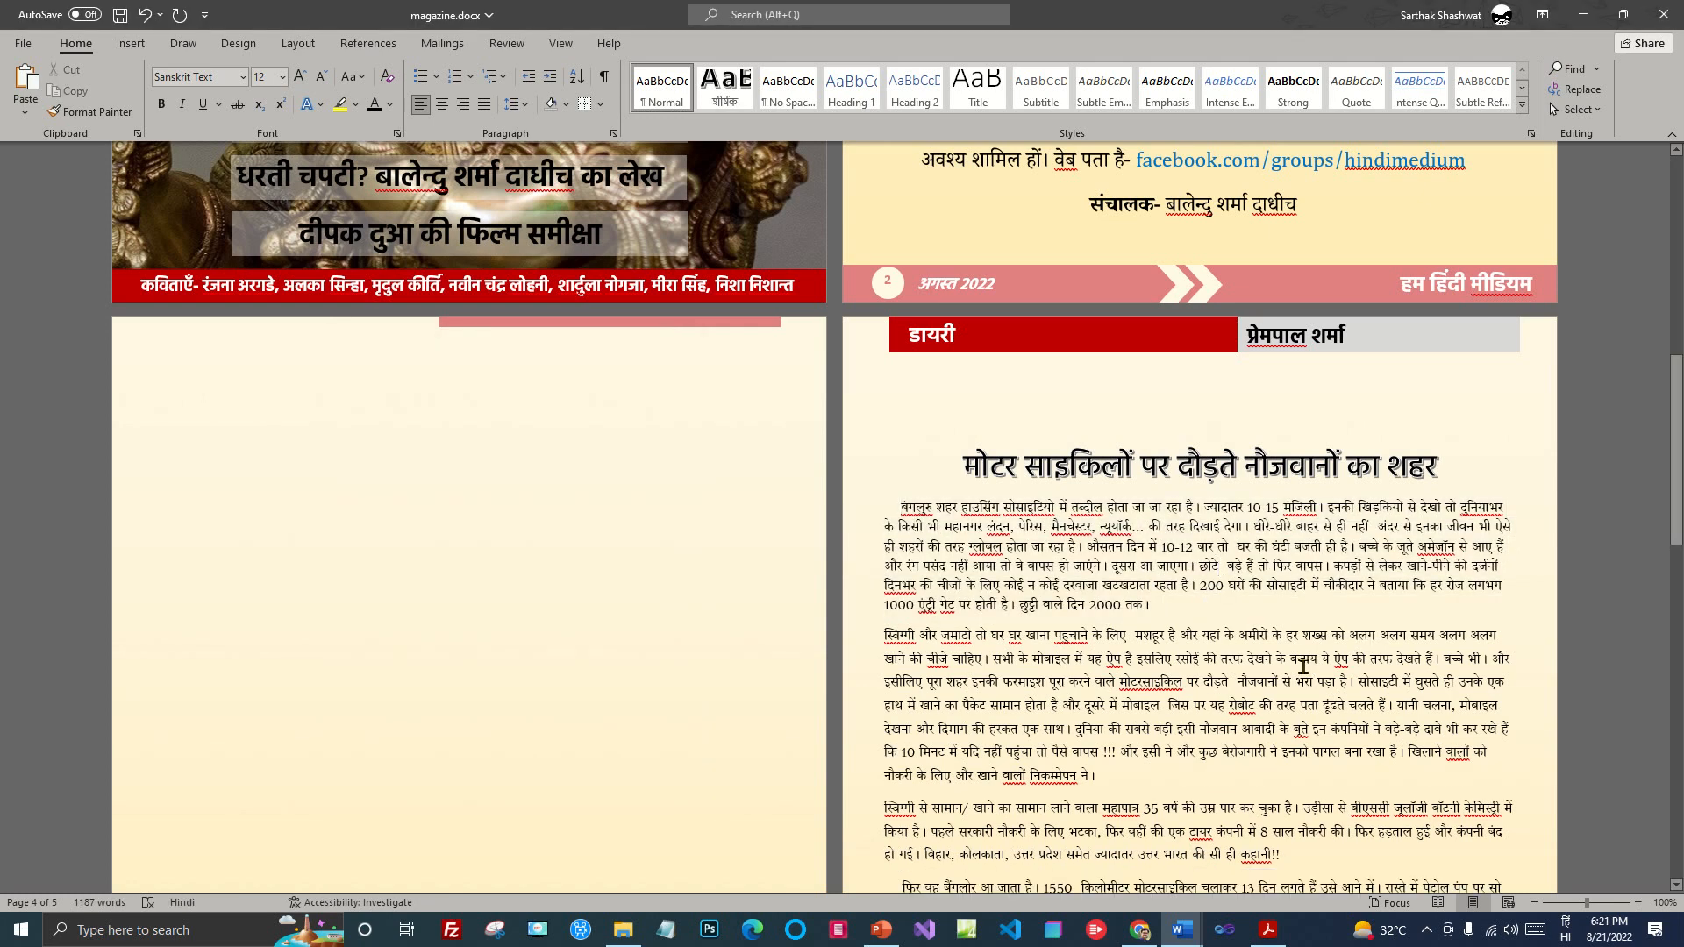
Step: Create a new paragraph style named पैराग्राफ from the first paragraph's formatting
{"action": "left_click_drag", "start_coordinate": [1160, 607], "coordinate": [892, 522]}
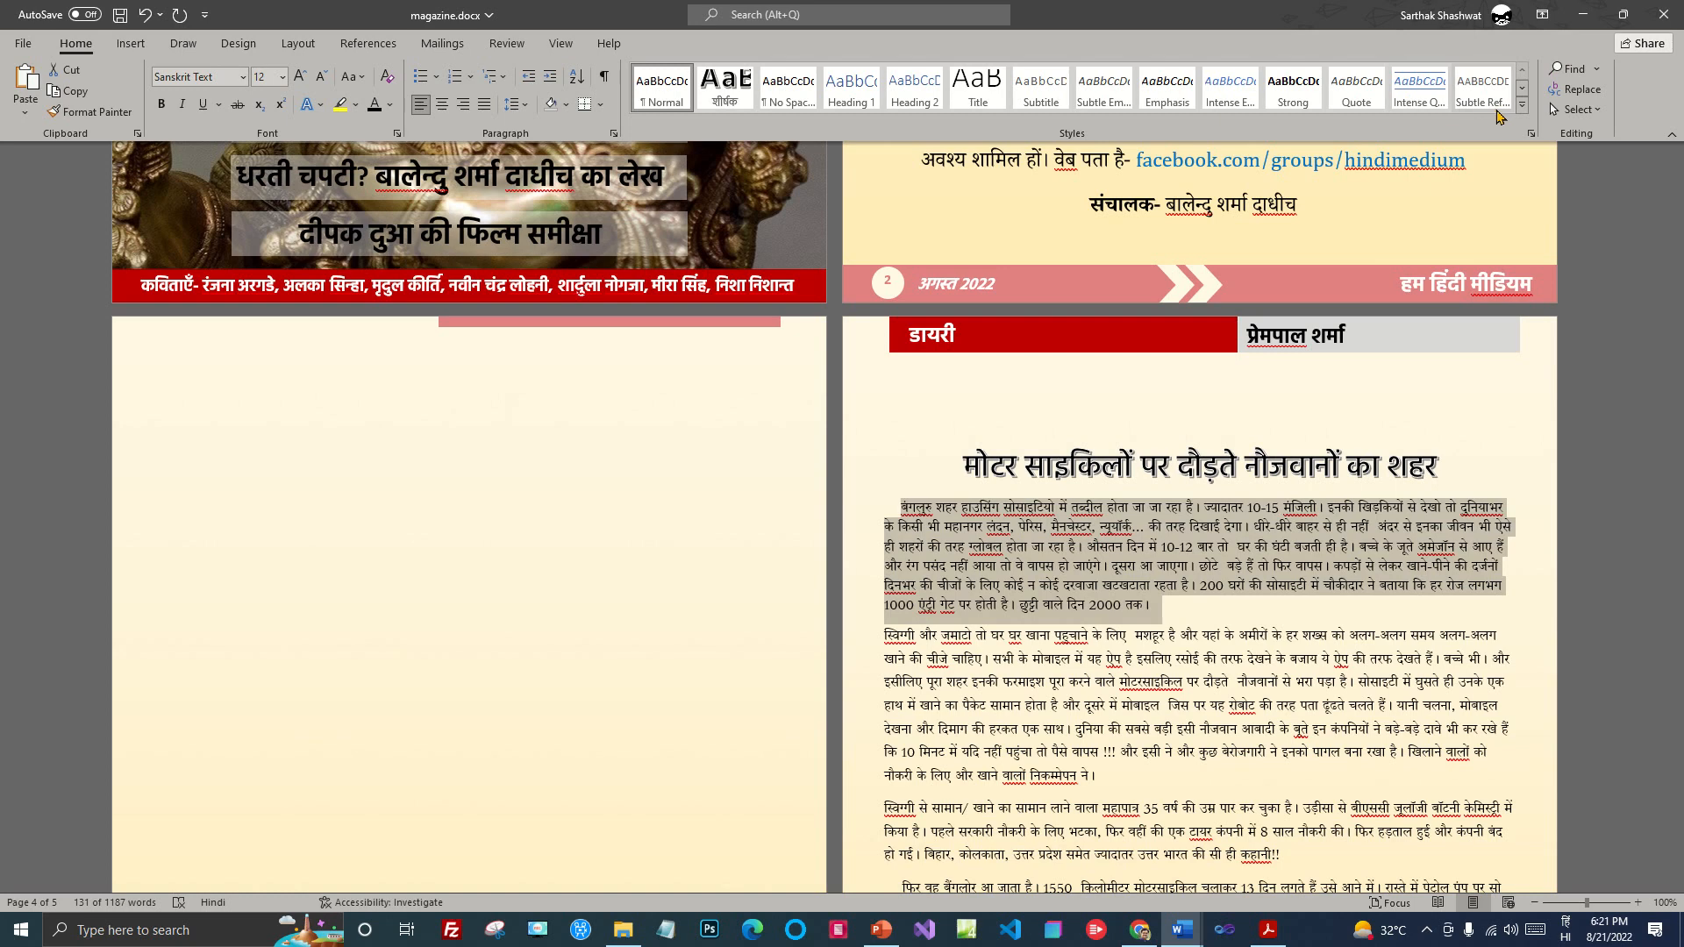
{"action": "left_click", "coordinate": [1522, 105]}
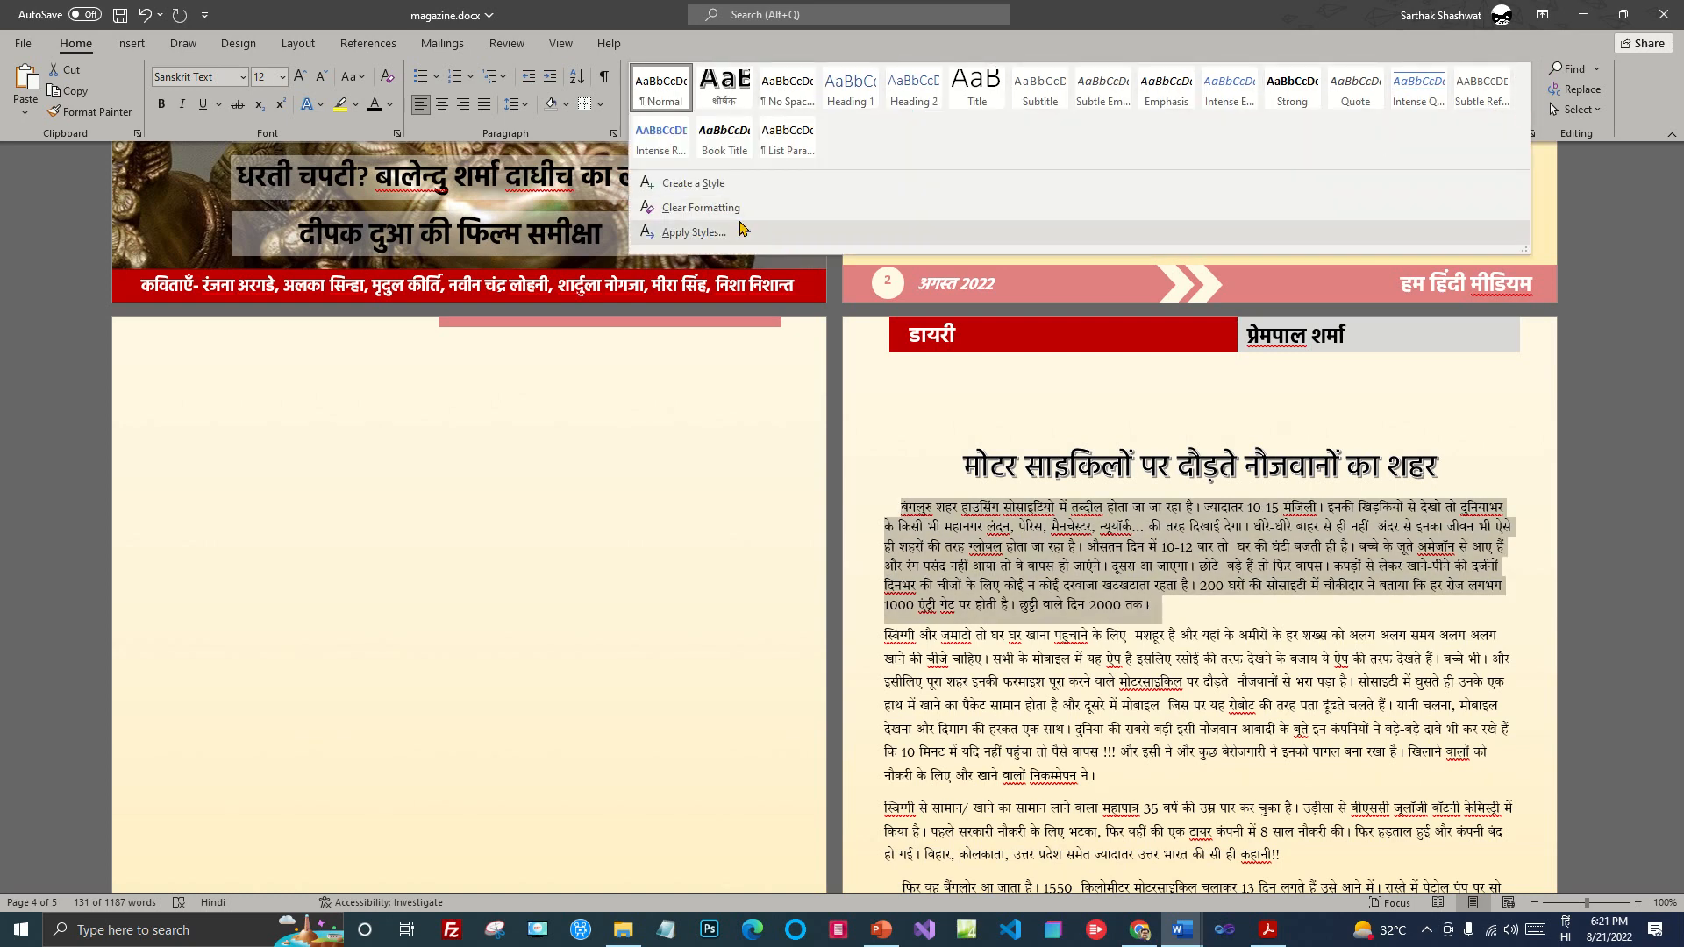
{"action": "left_click", "coordinate": [693, 183]}
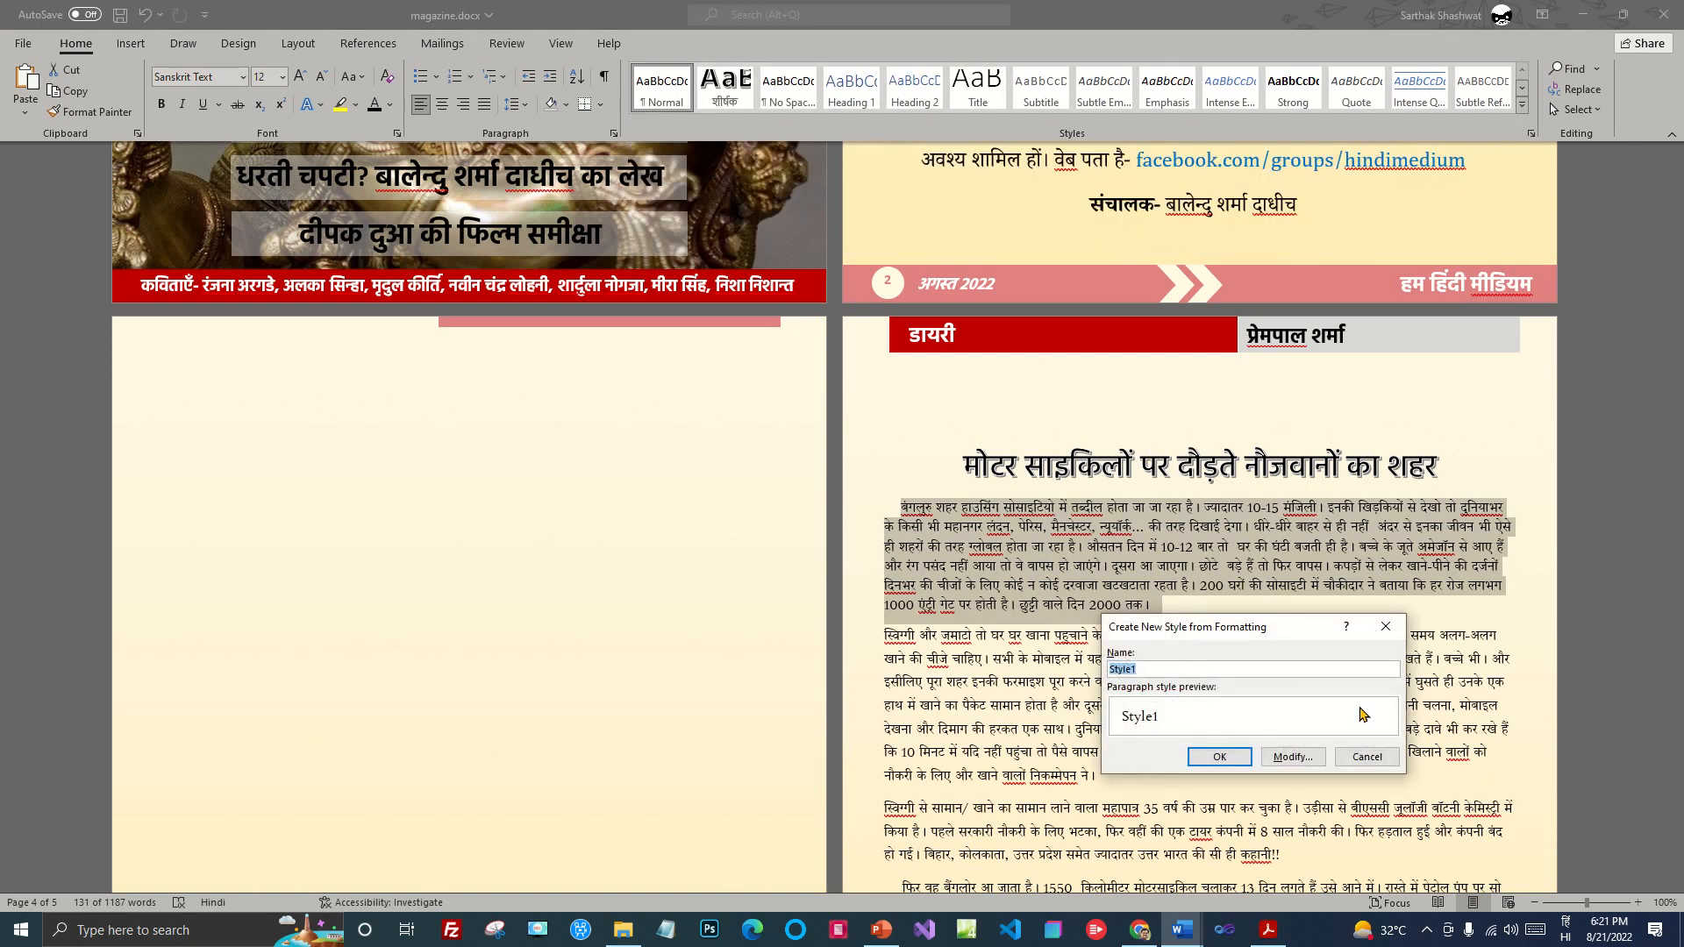
{"action": "type", "text": "पैराग्राफ"}
{"action": "left_click", "coordinate": [1227, 760]}
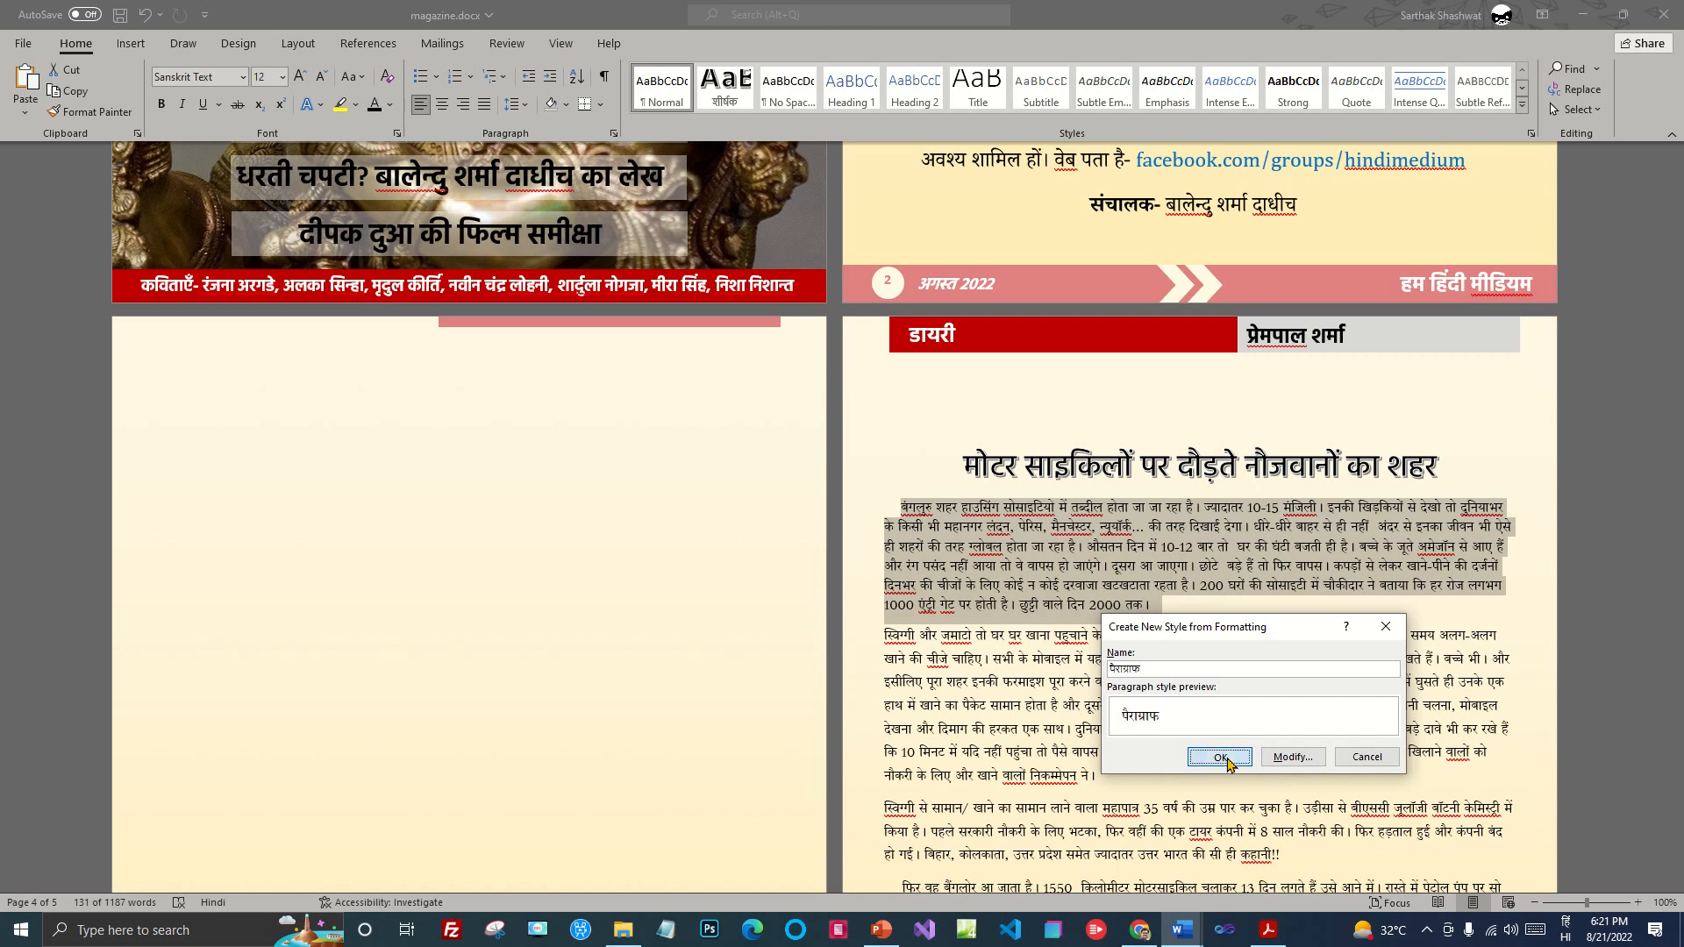
{"action": "left_click", "coordinate": [1219, 757]}
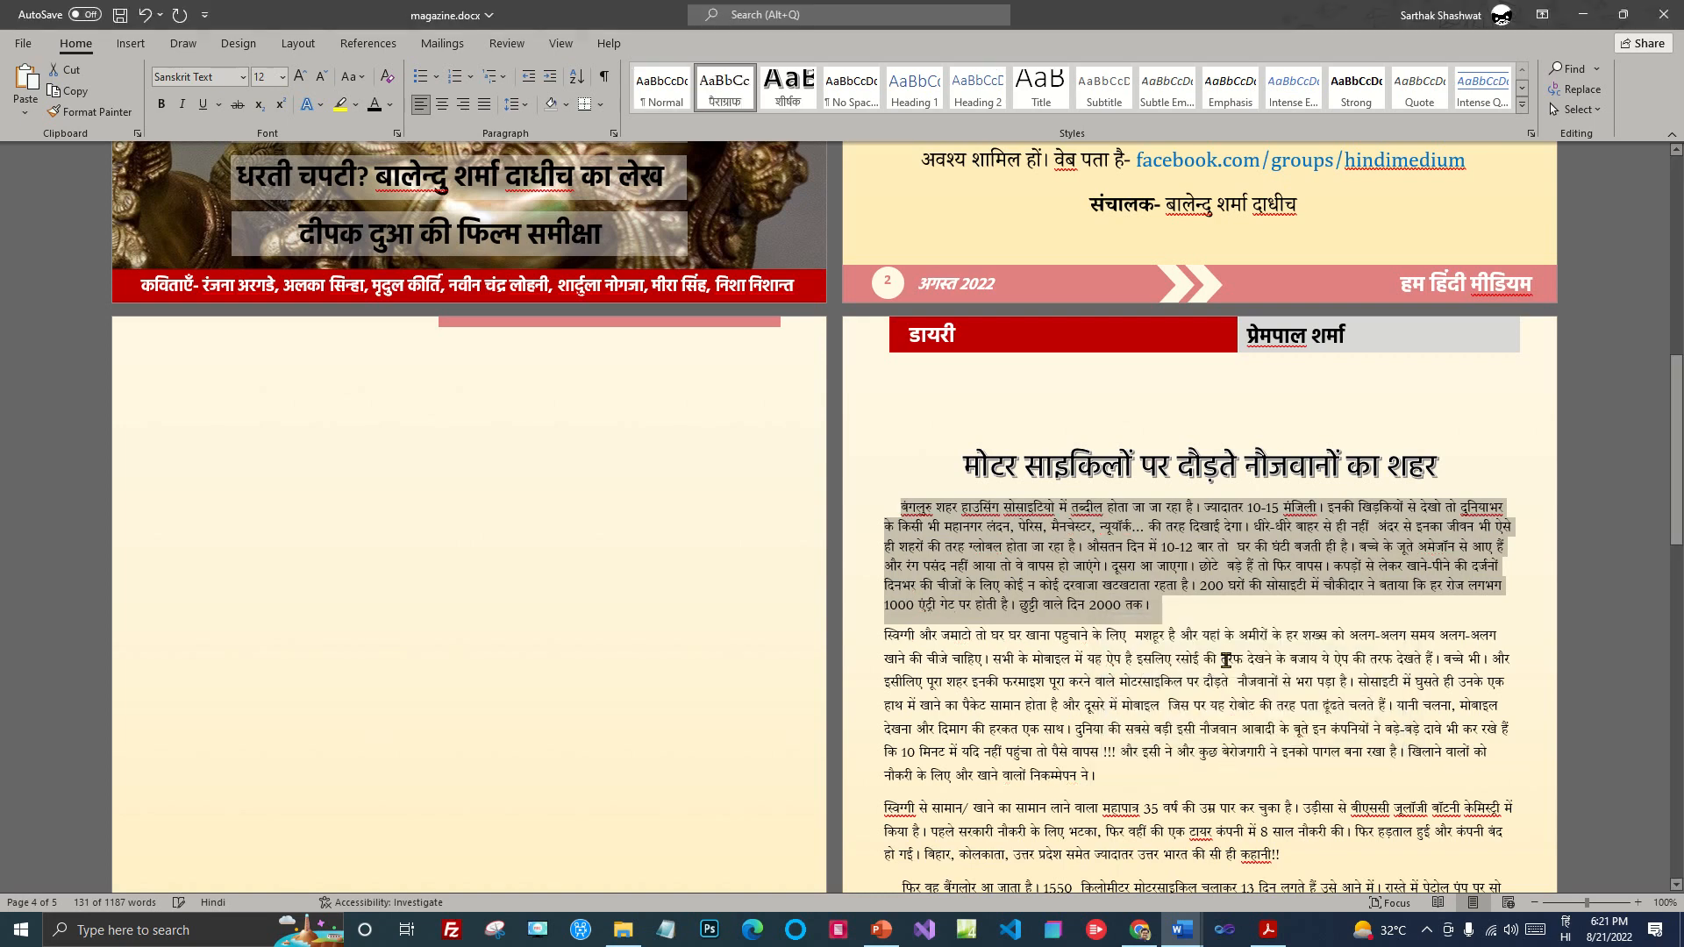
{"action": "left_click", "coordinate": [1234, 633]}
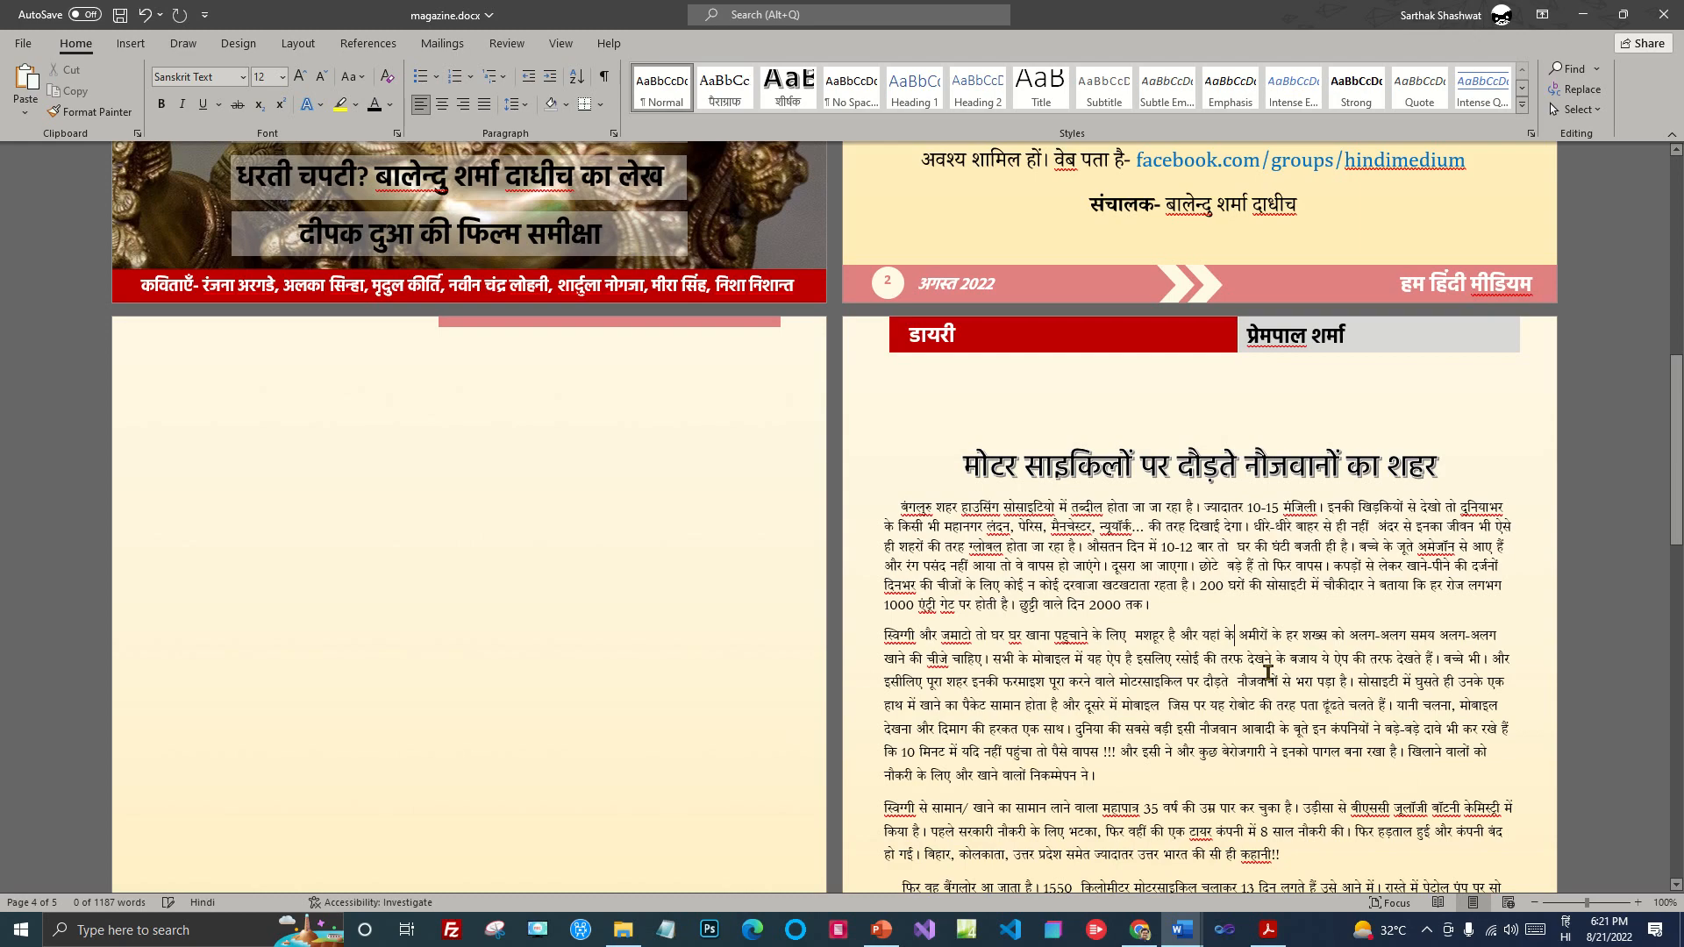
Step: Apply the पैराग्राफ style to all remaining article paragraphs, from the second one through the end of the article
{"action": "scroll", "coordinate": [1318, 717], "scroll_direction": "down", "scroll_amount": 1}
{"action": "scroll", "coordinate": [1318, 716], "scroll_direction": "down", "scroll_amount": 3}
{"action": "left_click_drag", "start_coordinate": [878, 464], "coordinate": [1079, 756]}
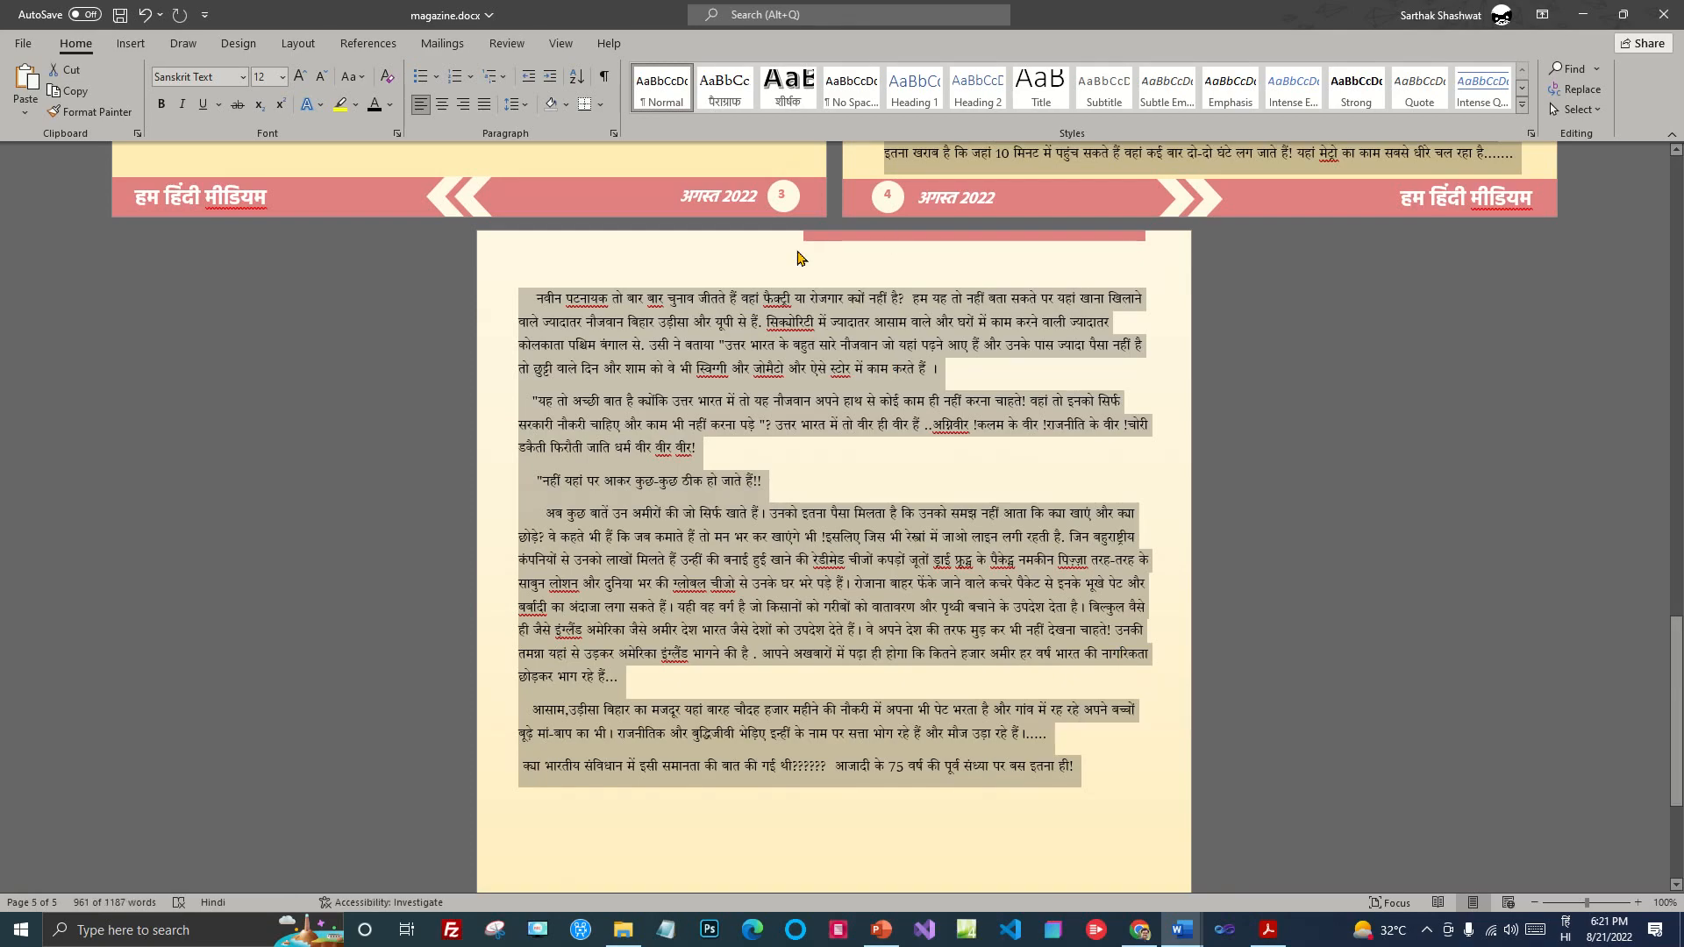
{"action": "left_click", "coordinate": [727, 85]}
{"action": "scroll", "coordinate": [1057, 685], "scroll_direction": "up", "scroll_amount": 8}
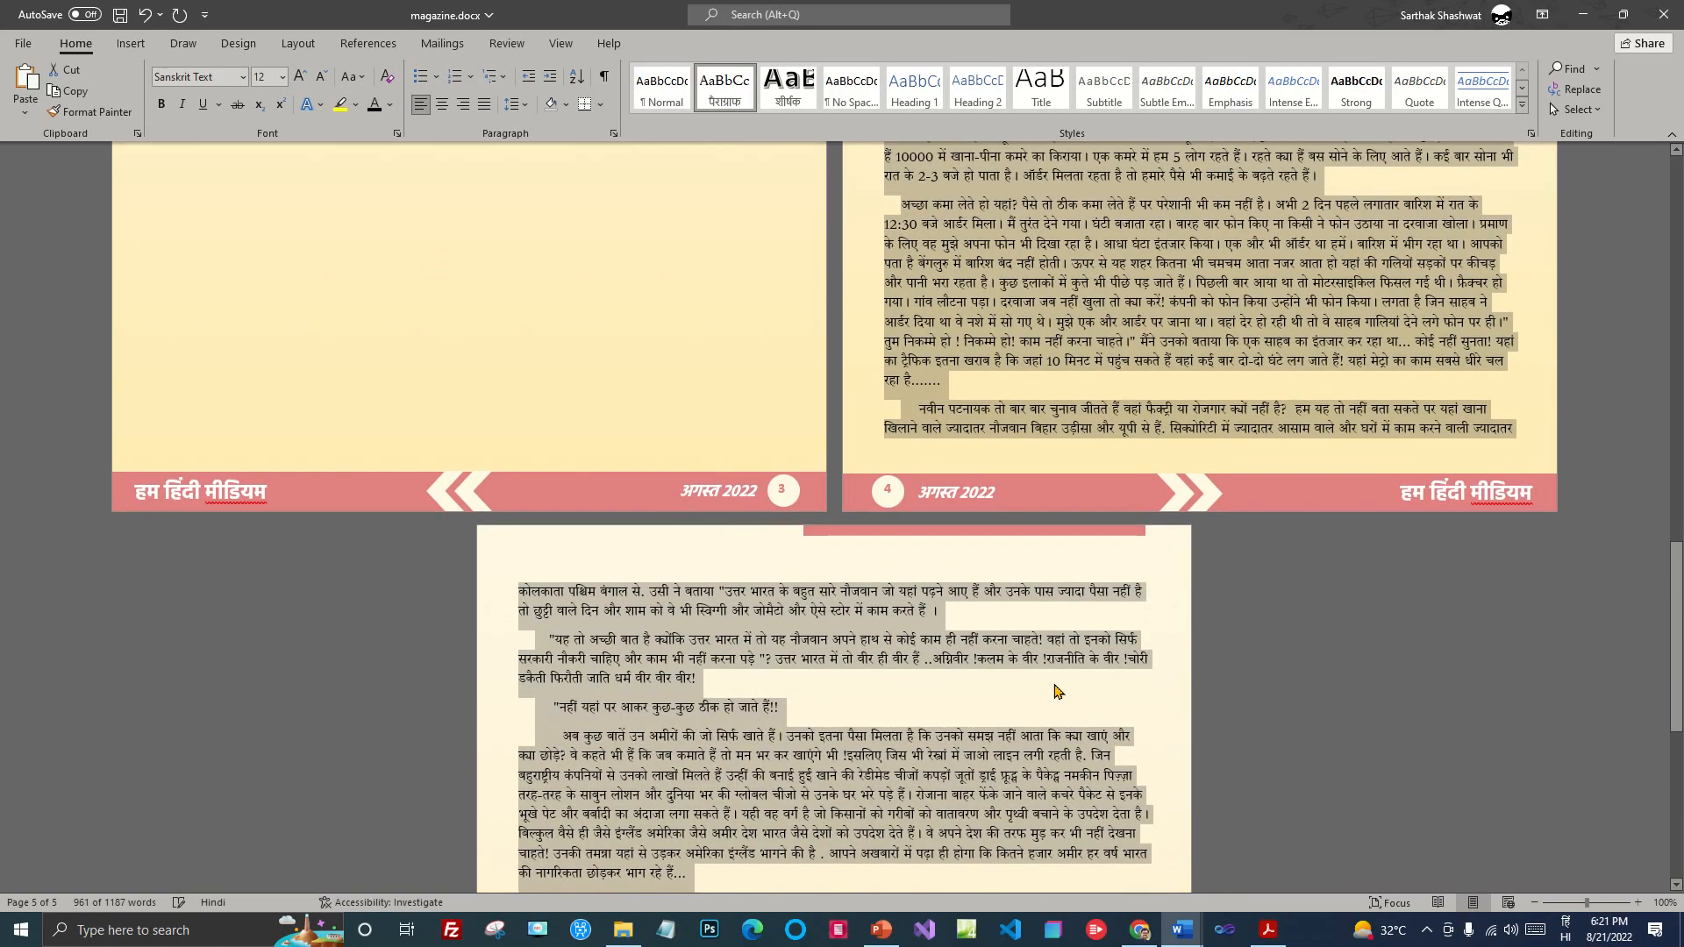
{"action": "left_click", "coordinate": [1279, 437]}
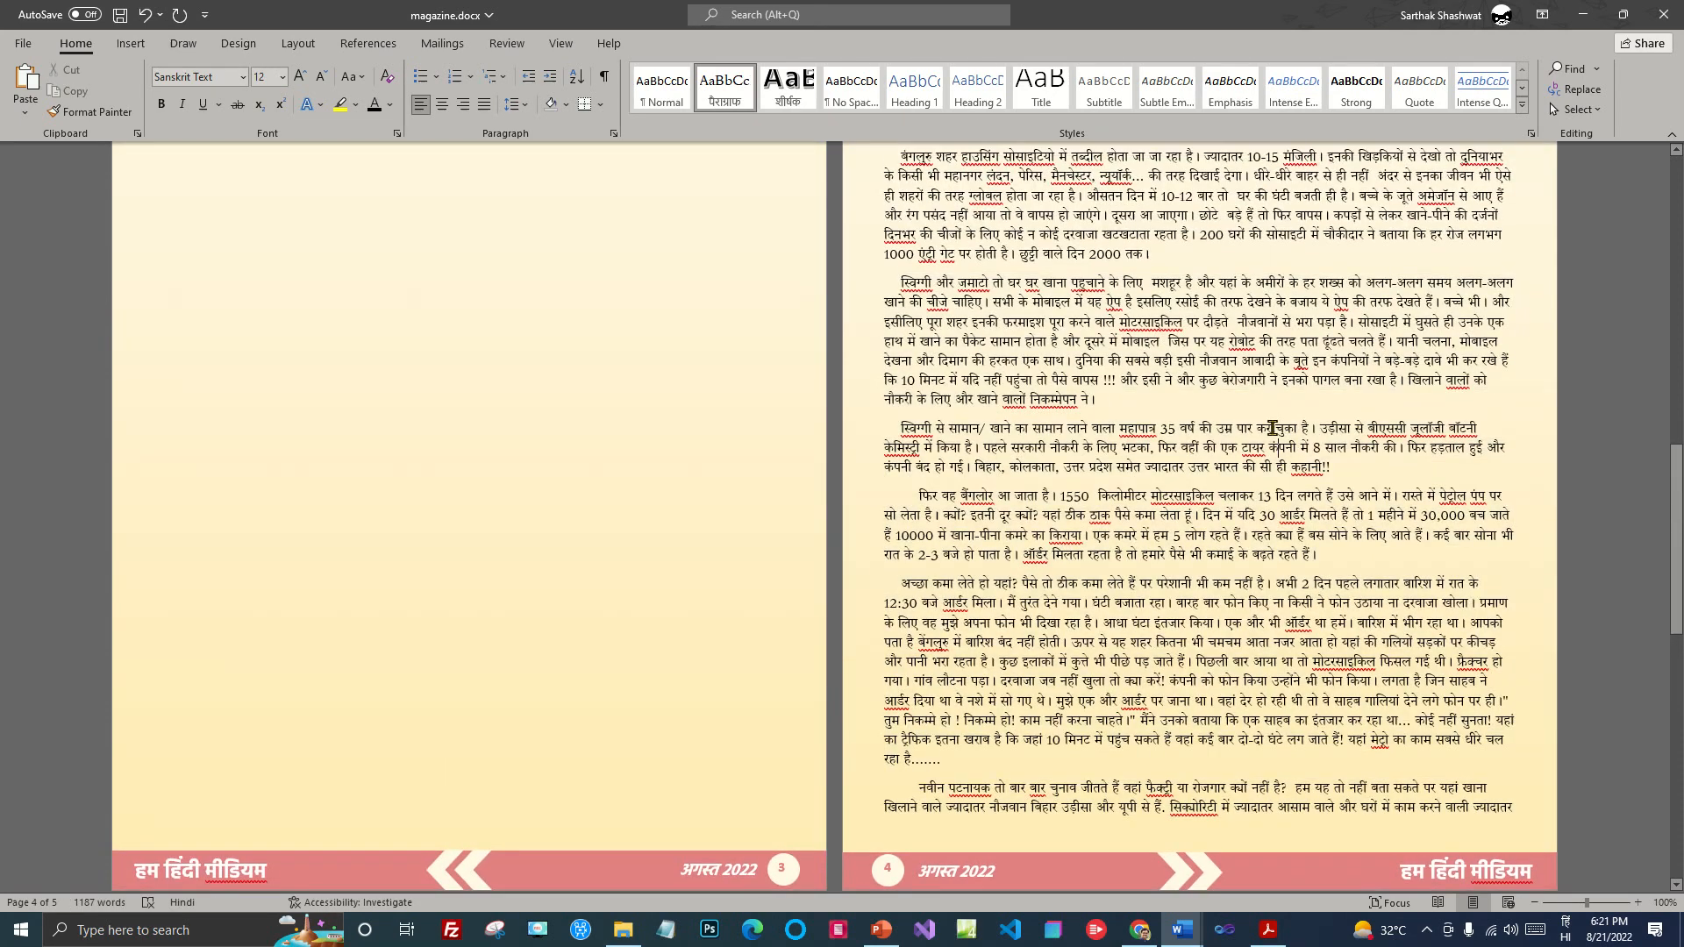
{"action": "scroll", "coordinate": [1380, 458], "scroll_direction": "up", "scroll_amount": 2}
{"action": "scroll", "coordinate": [1379, 457], "scroll_direction": "up", "scroll_amount": 1}
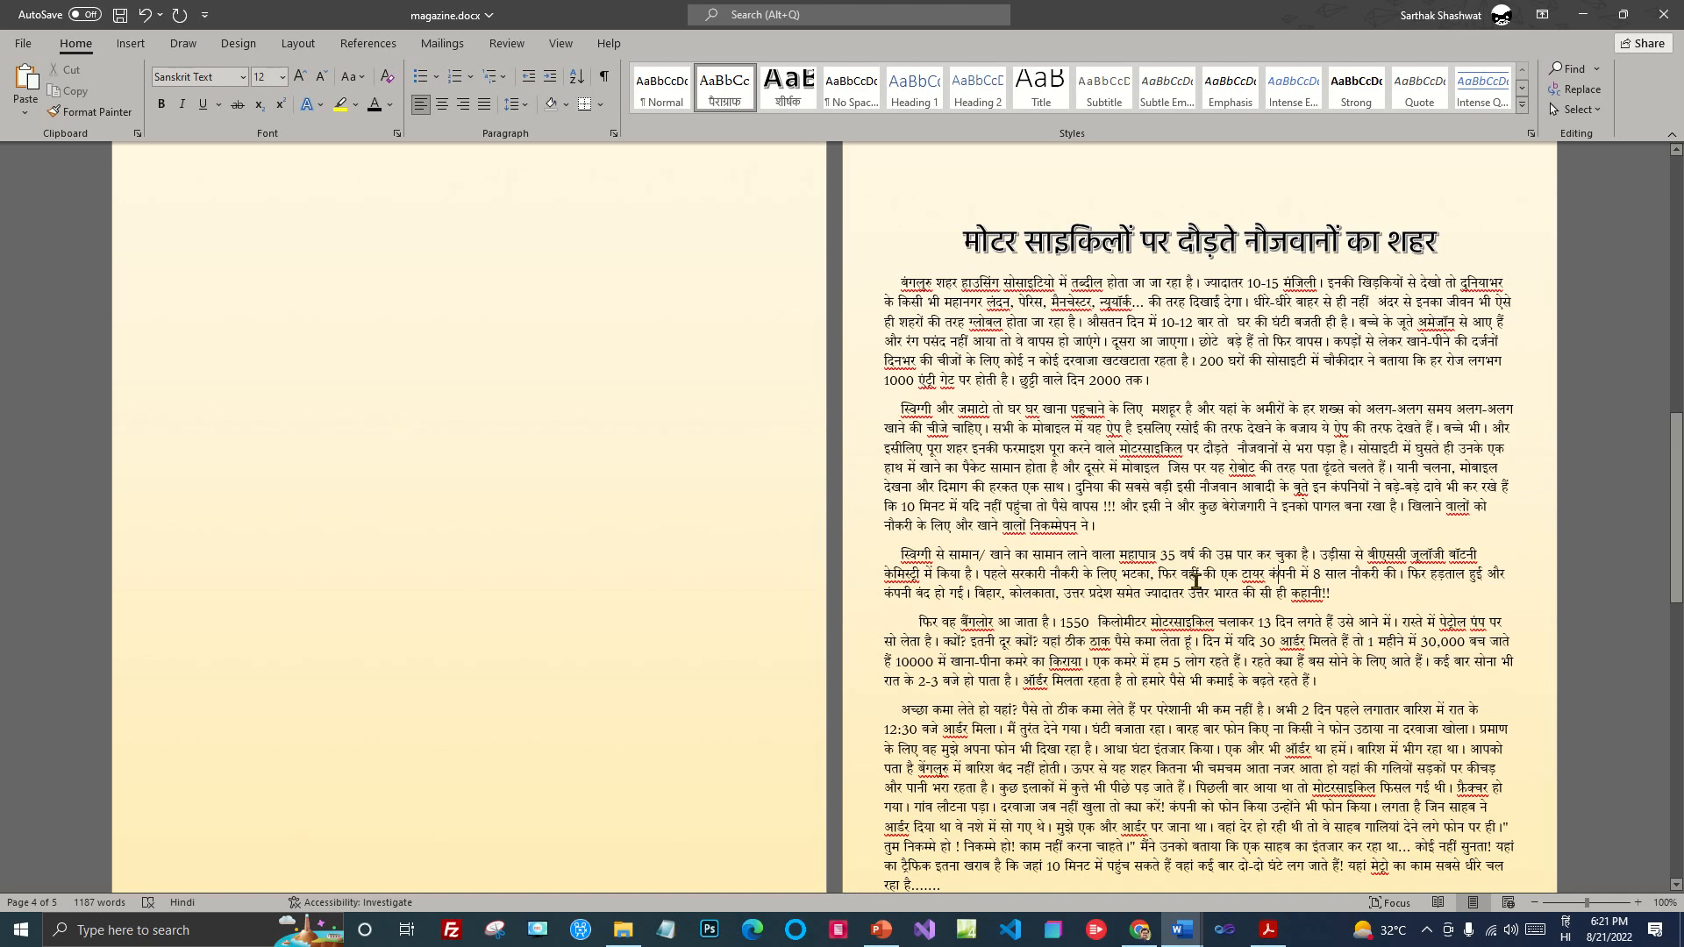
{"action": "scroll", "coordinate": [1240, 597], "scroll_direction": "up", "scroll_amount": 3}
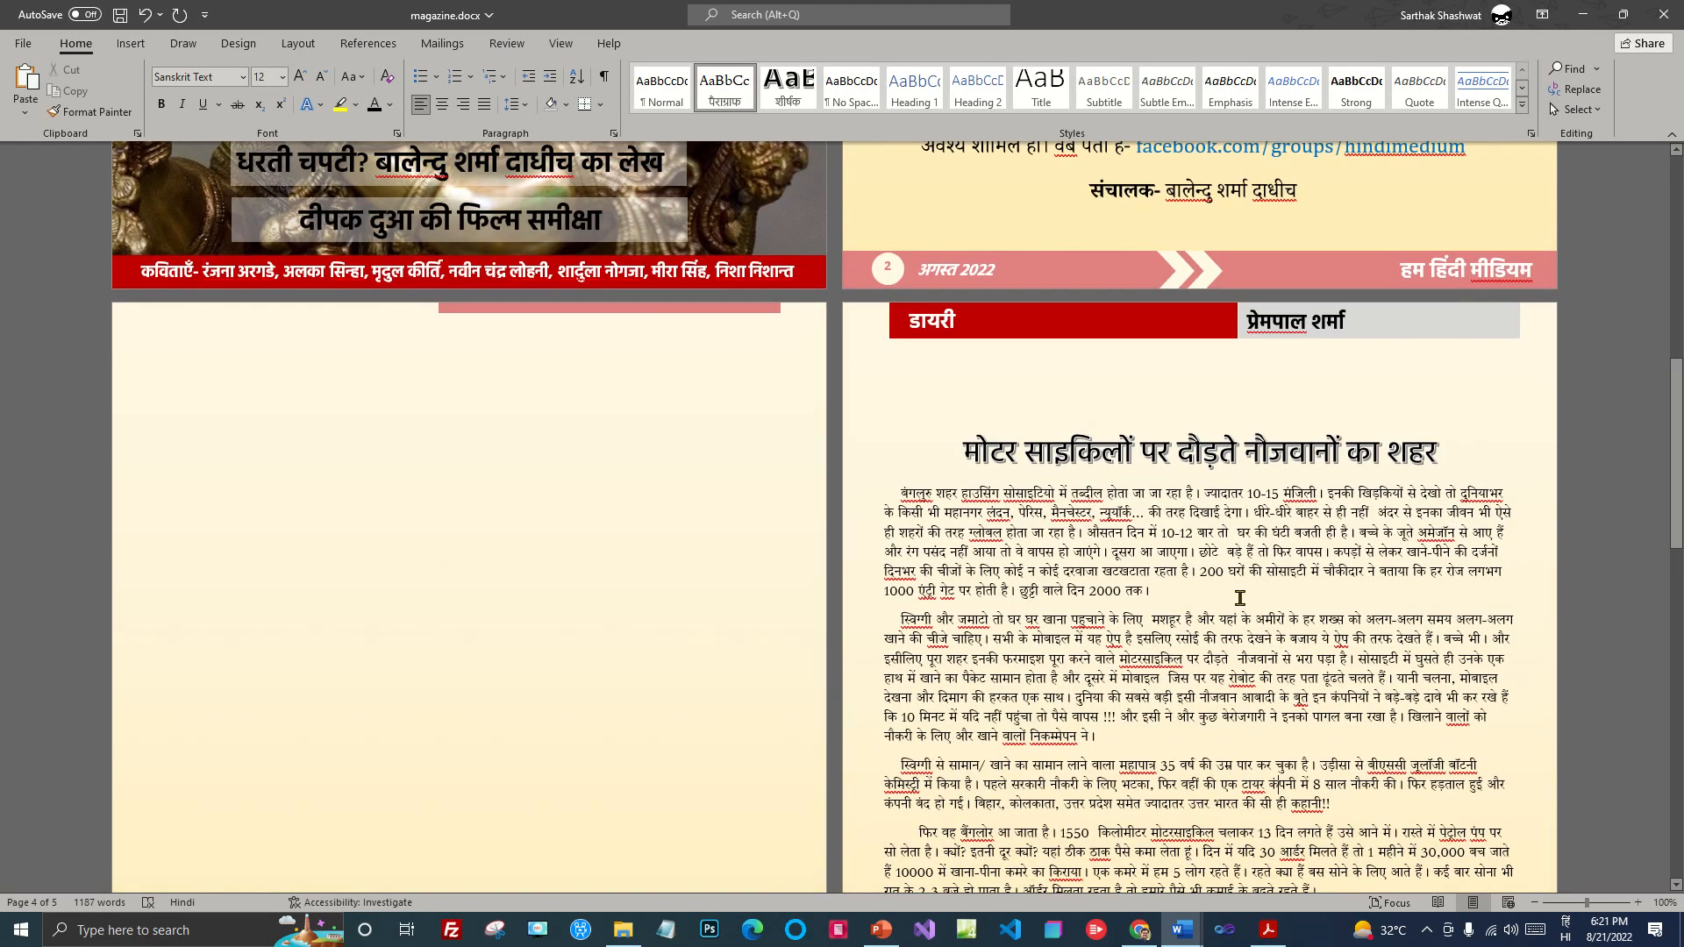
{"action": "left_click", "coordinate": [901, 493]}
{"action": "key", "text": "Return"}
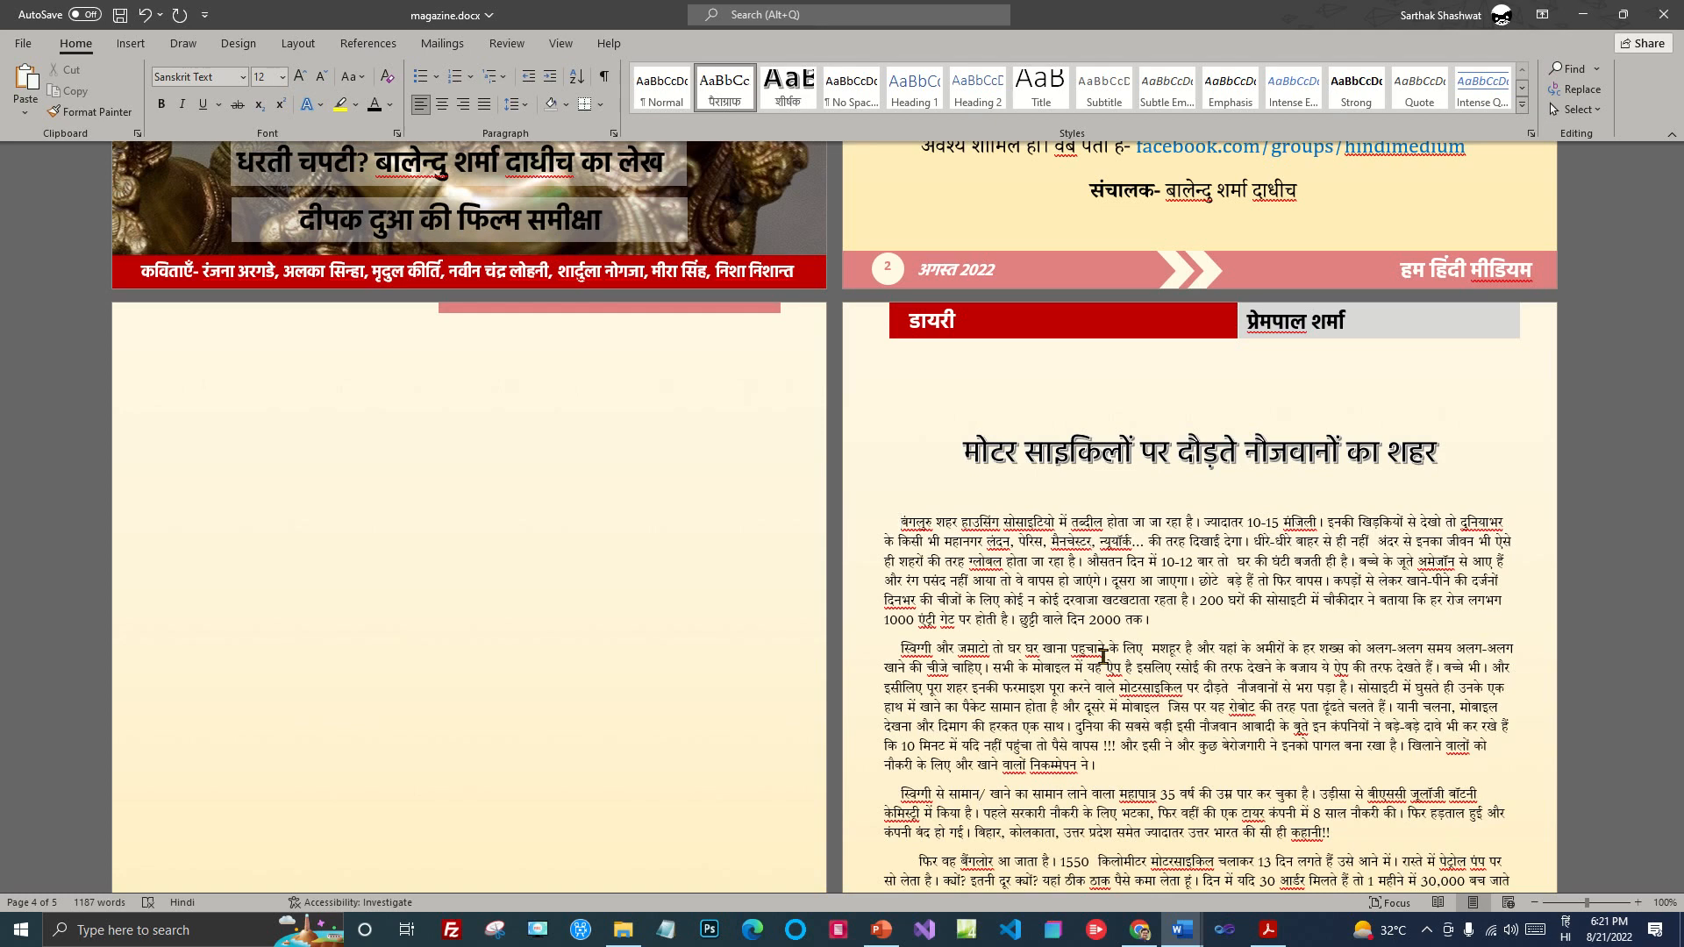
{"action": "key", "text": "BackSpace"}
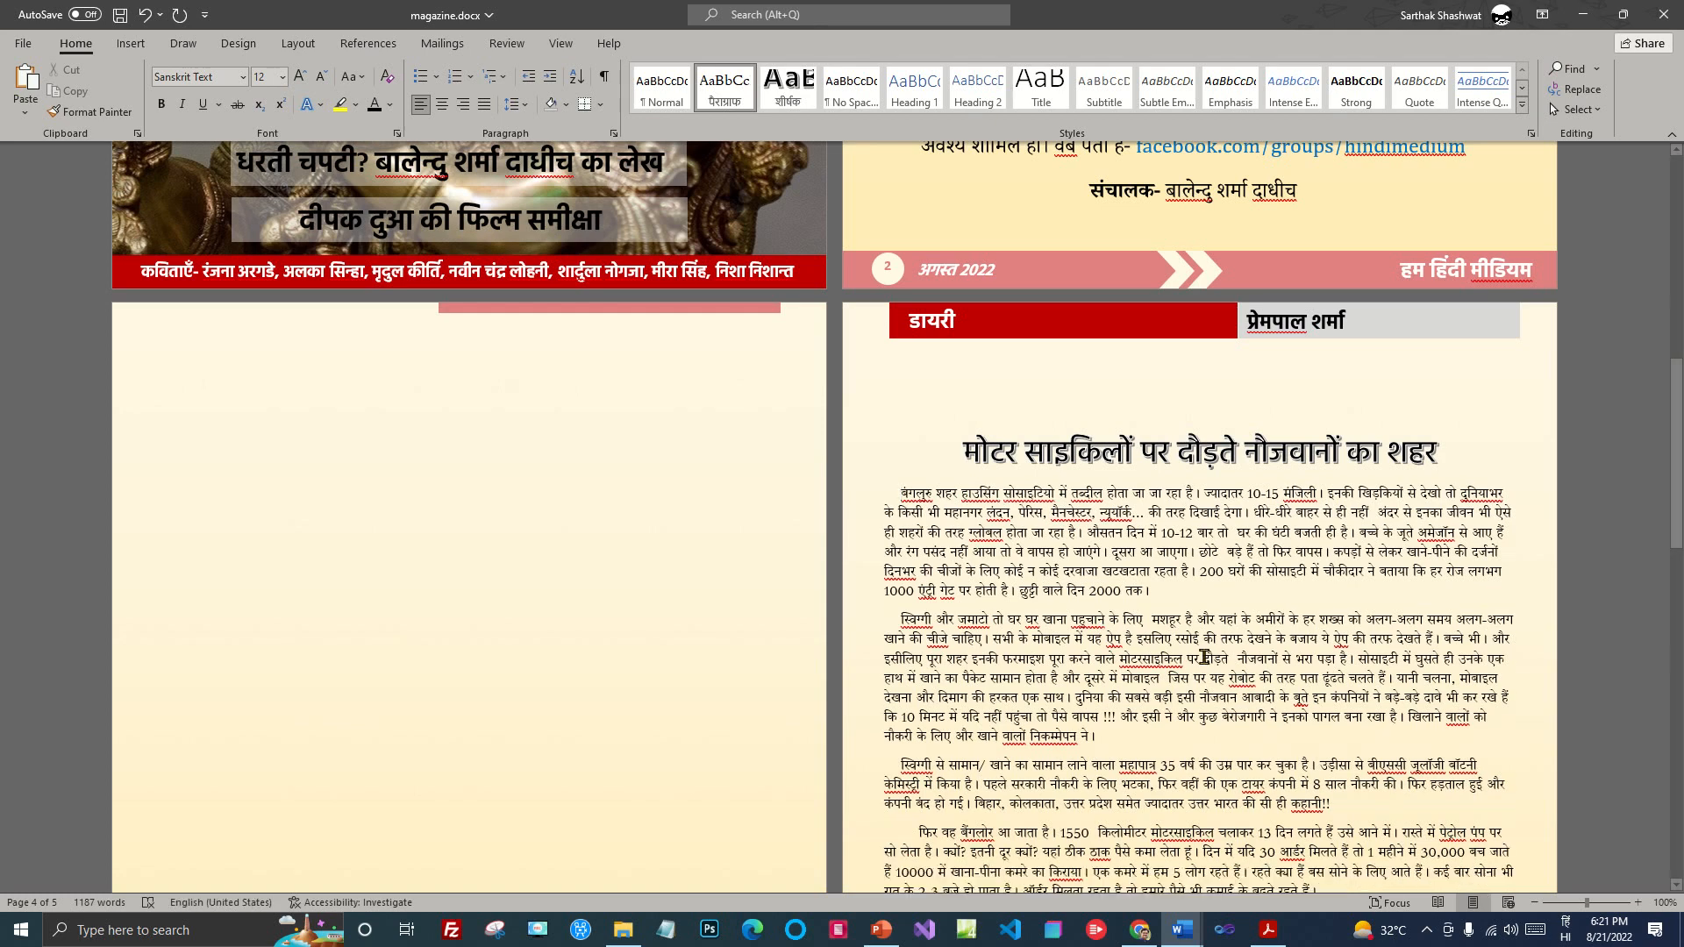
{"action": "left_click", "coordinate": [1139, 579]}
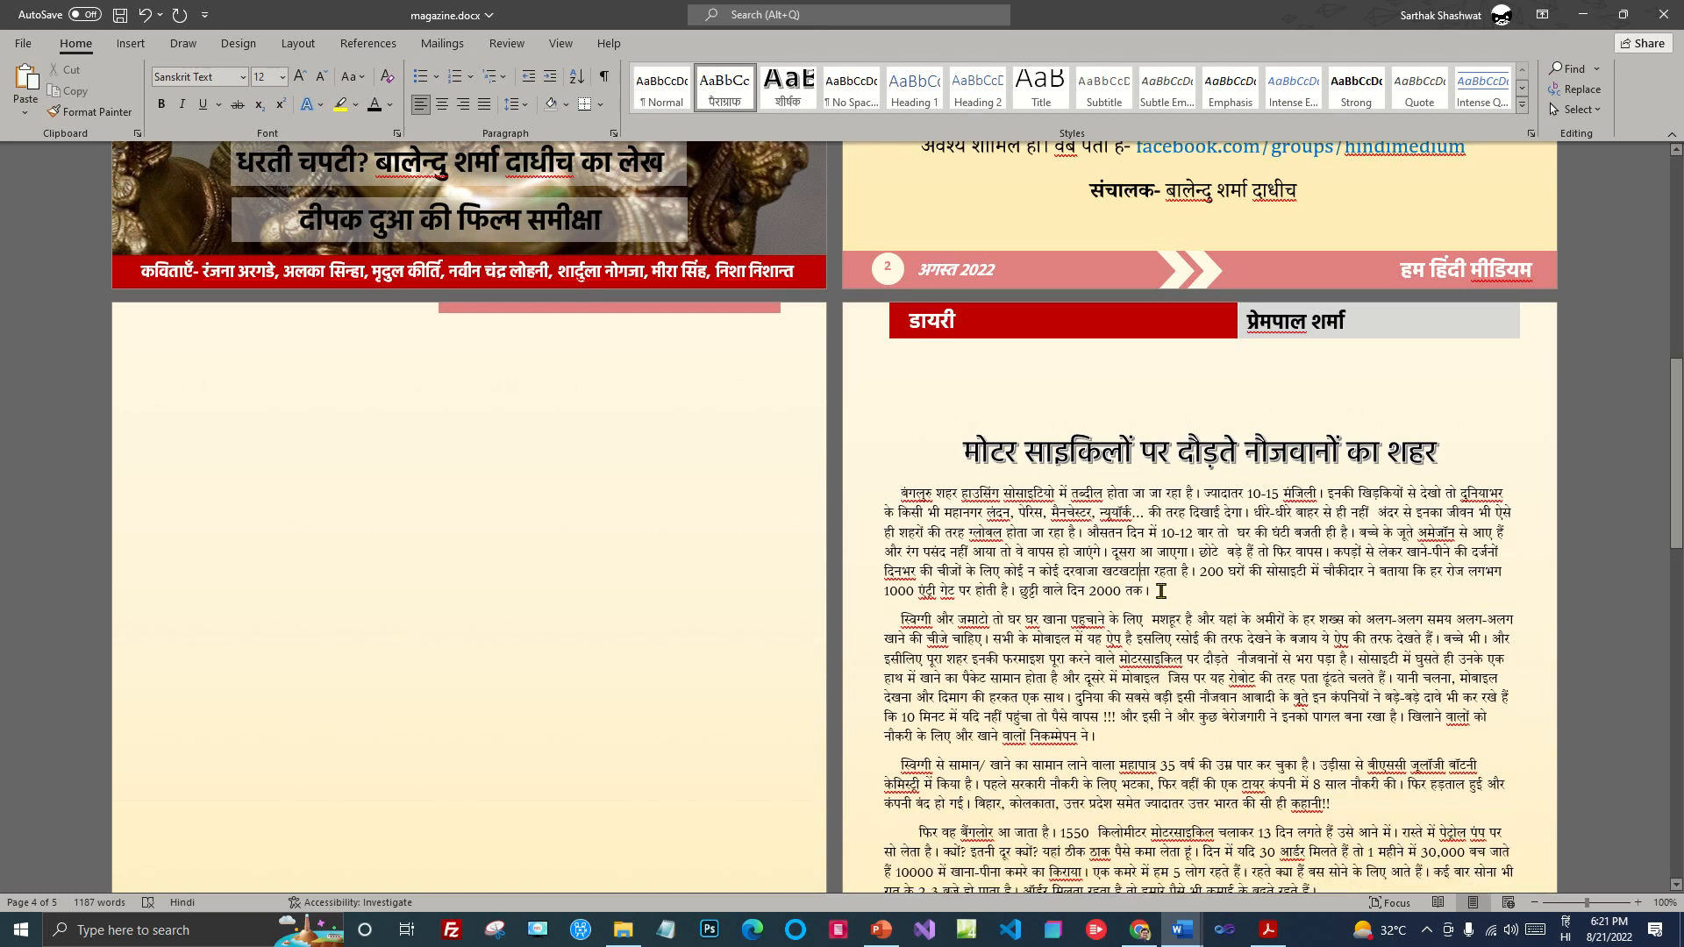
Step: Remove the extra space before the word मशहूर in the article's second paragraph
{"action": "scroll", "coordinate": [1211, 607], "scroll_direction": "down", "scroll_amount": 1}
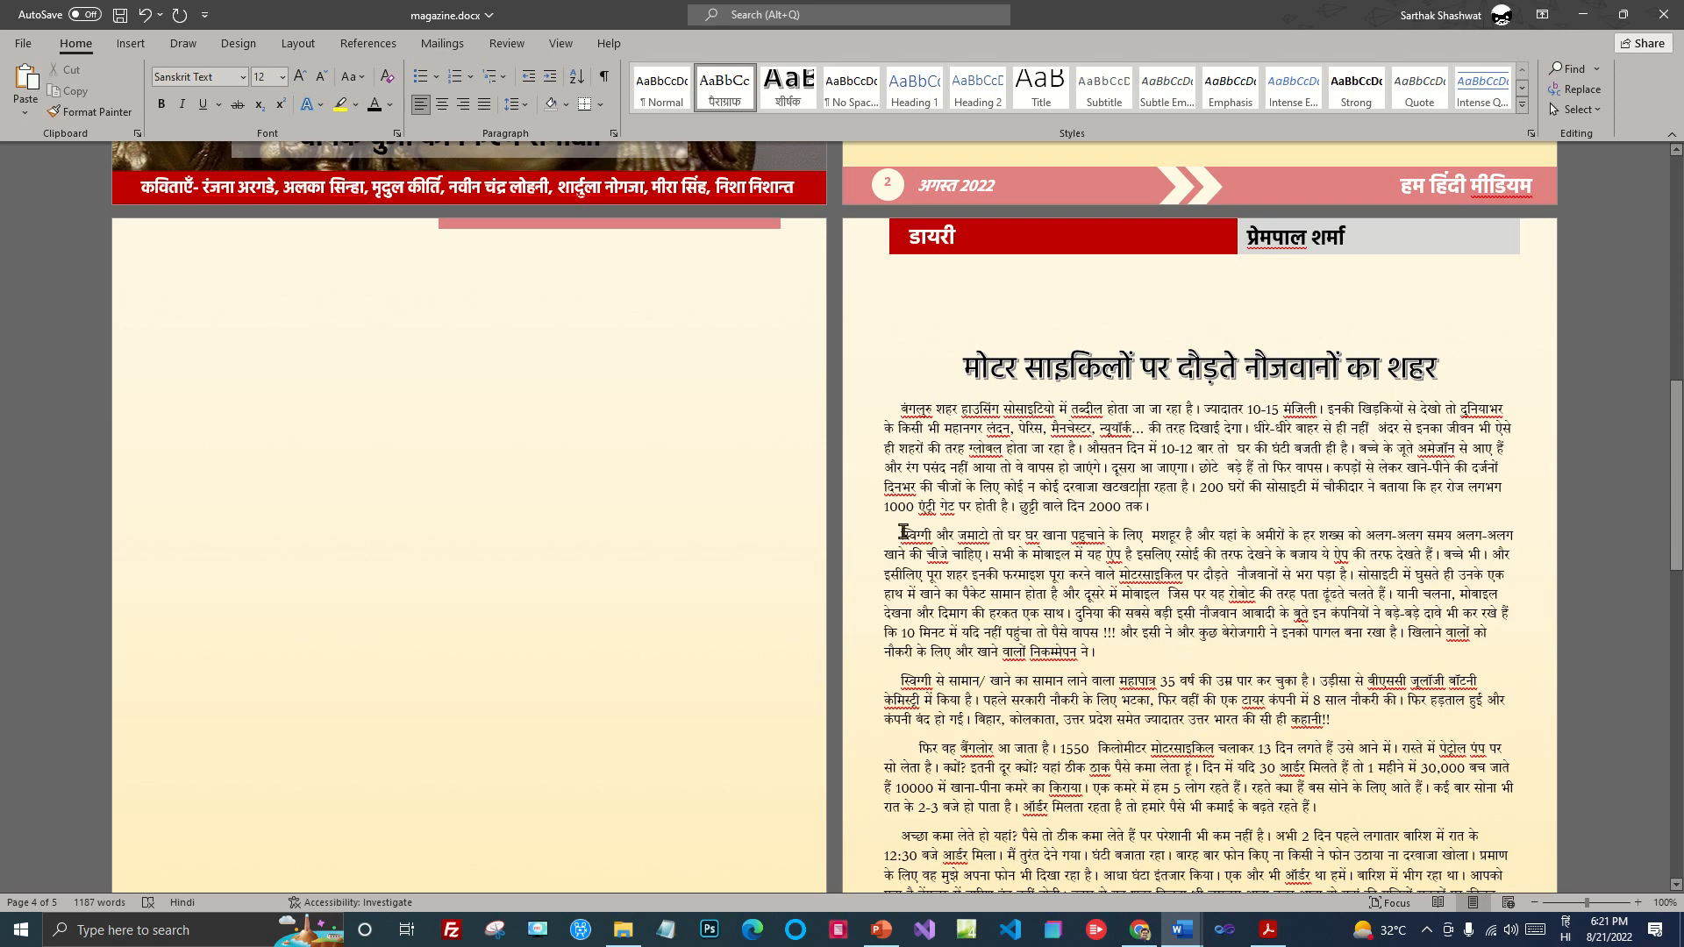
{"action": "left_click_drag", "start_coordinate": [901, 535], "coordinate": [1440, 554]}
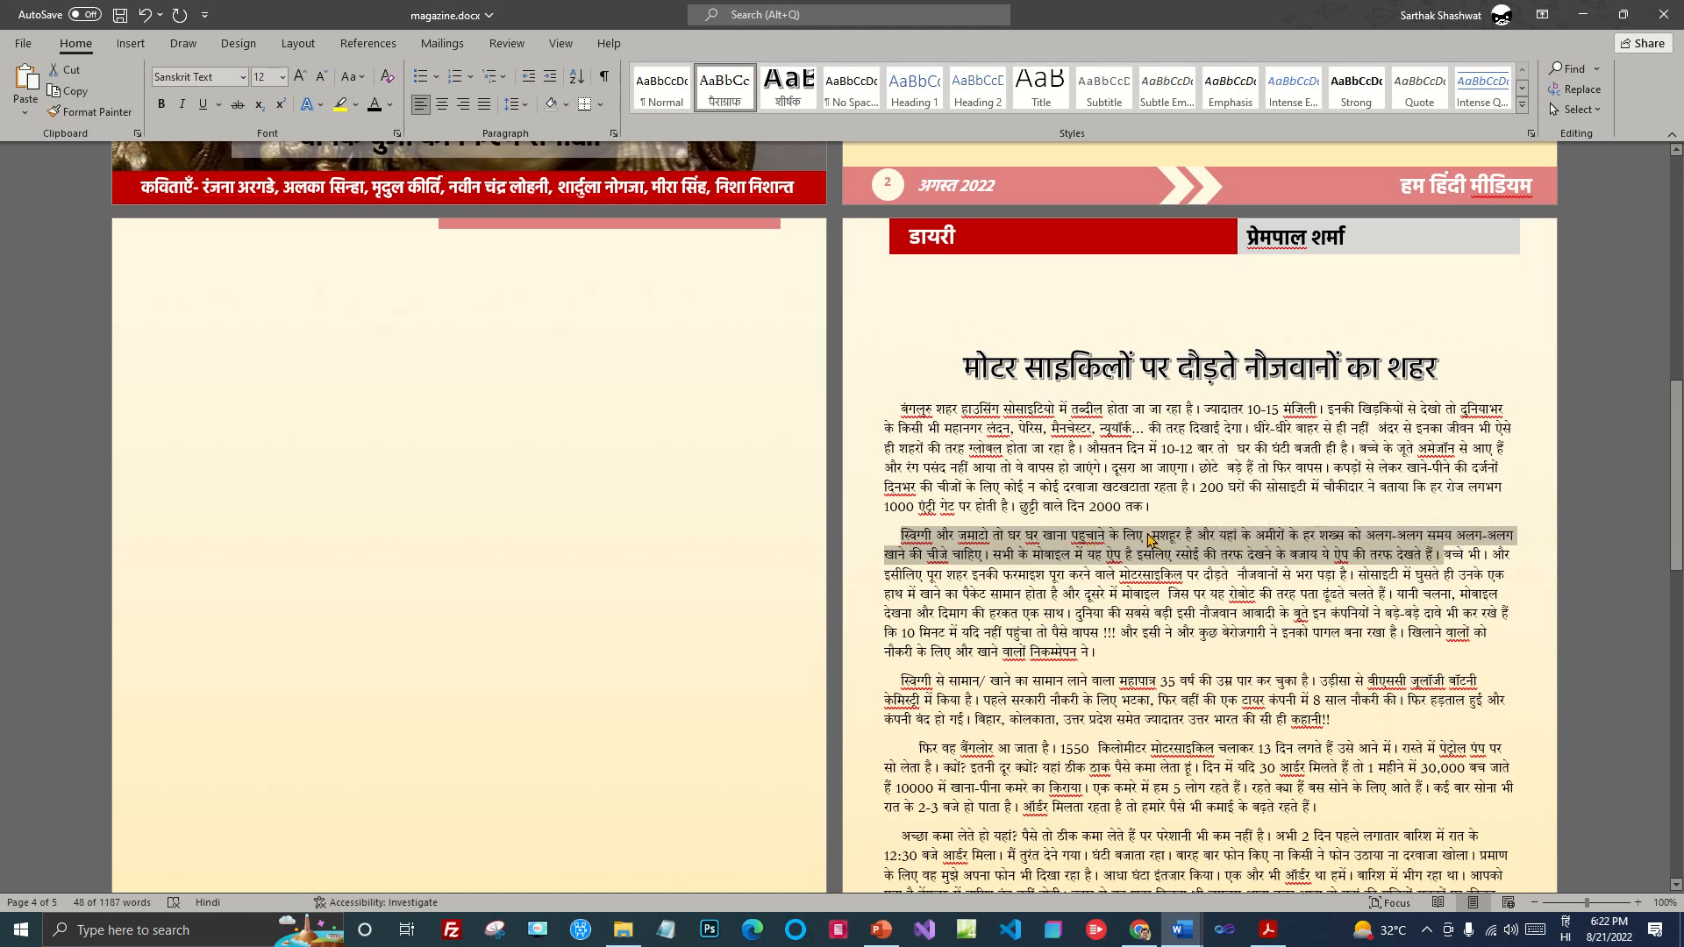
{"action": "left_click", "coordinate": [1146, 535]}
{"action": "key", "text": "Delete"}
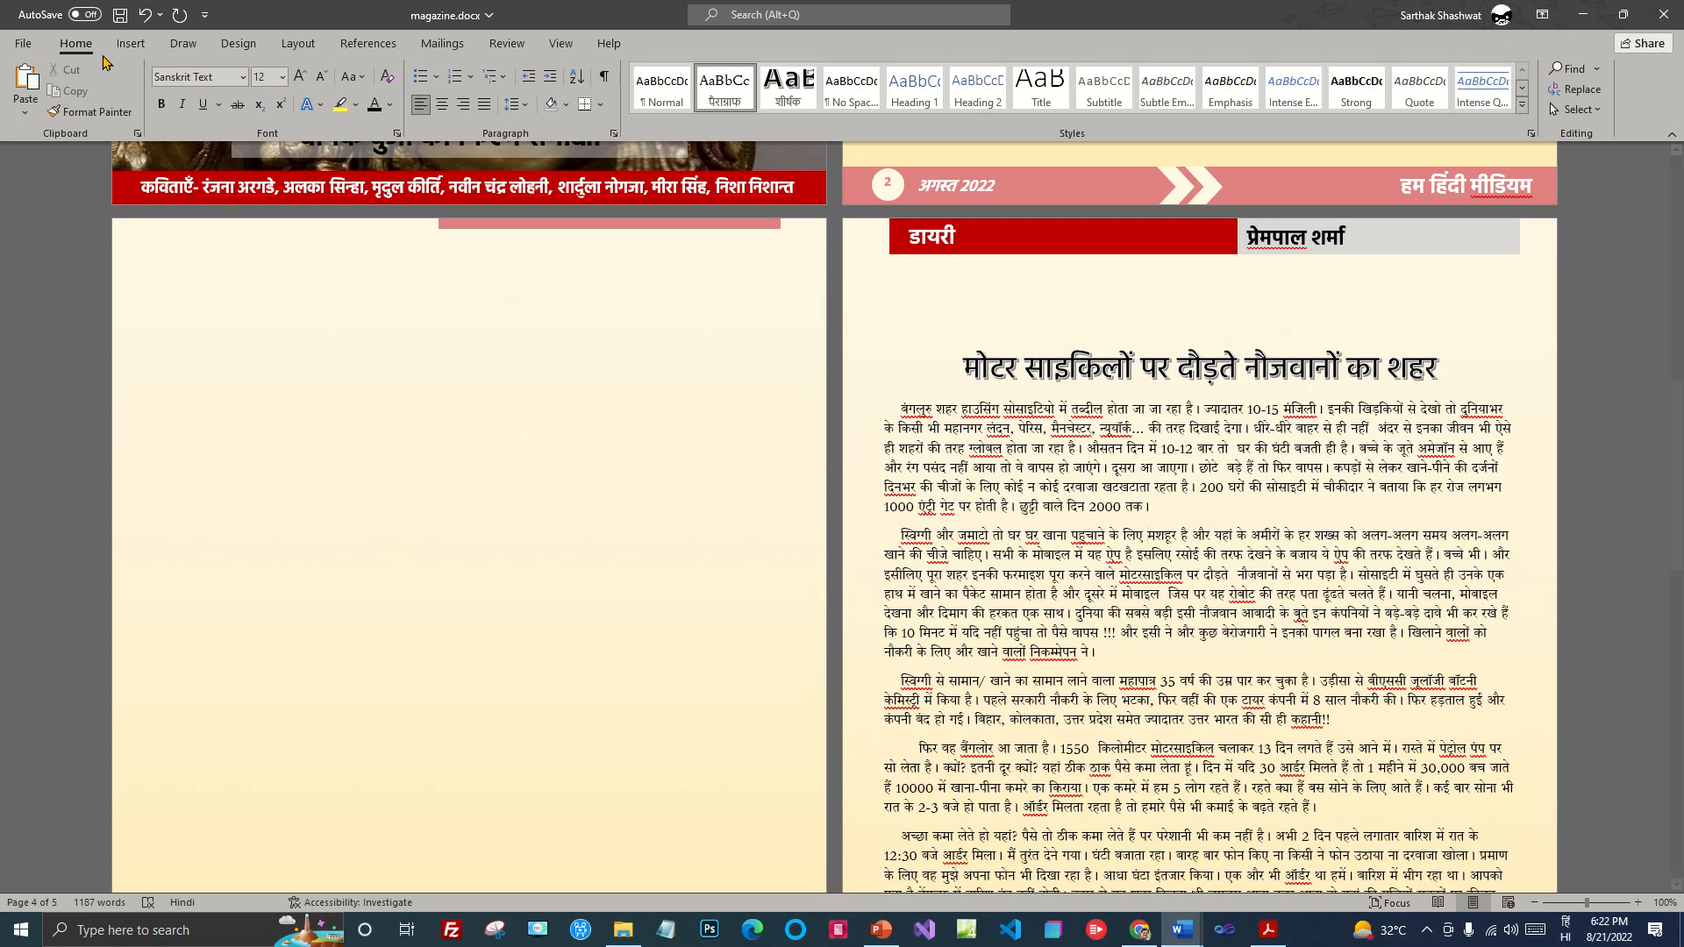
Step: Draw a text box about 3" wide and 2.37" high over the second paragraph and move it down onto the third paragraph
{"action": "left_click", "coordinate": [130, 43]}
{"action": "left_click", "coordinate": [1090, 120]}
{"action": "left_click", "coordinate": [1151, 674]}
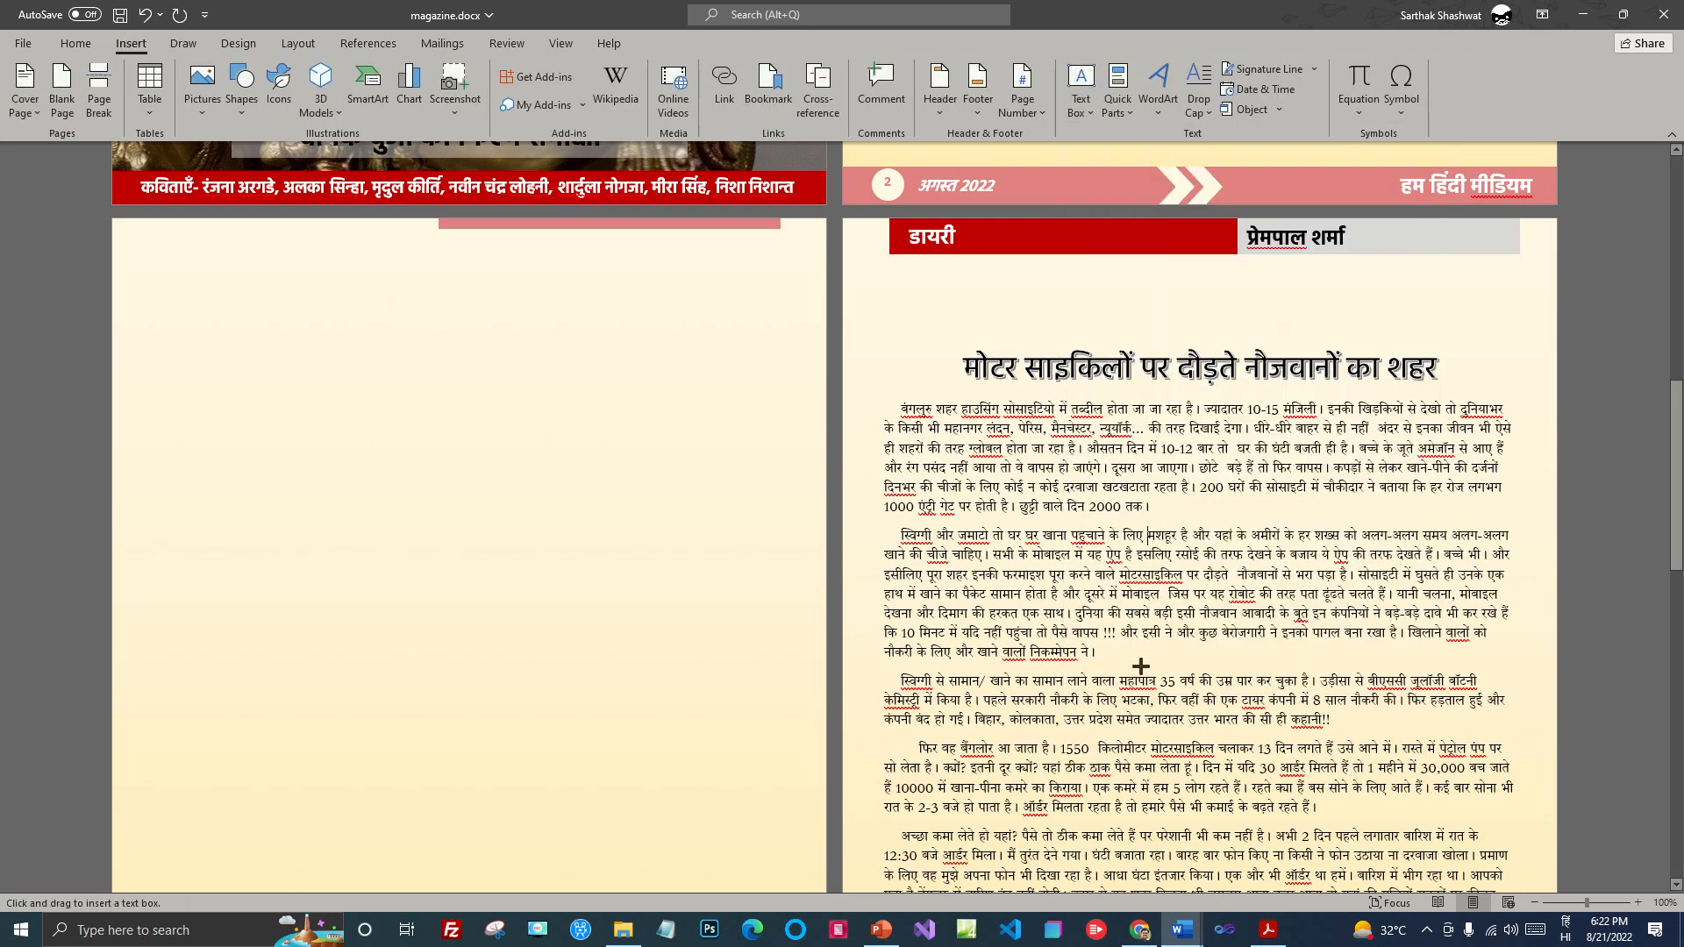
{"action": "mouse_move", "coordinate": [883, 528]}
{"action": "left_mouse_down"}
{"action": "mouse_move", "coordinate": [1136, 650]}
{"action": "mouse_move", "coordinate": [1101, 660]}
{"action": "mouse_move", "coordinate": [1136, 728]}
{"action": "left_mouse_up"}
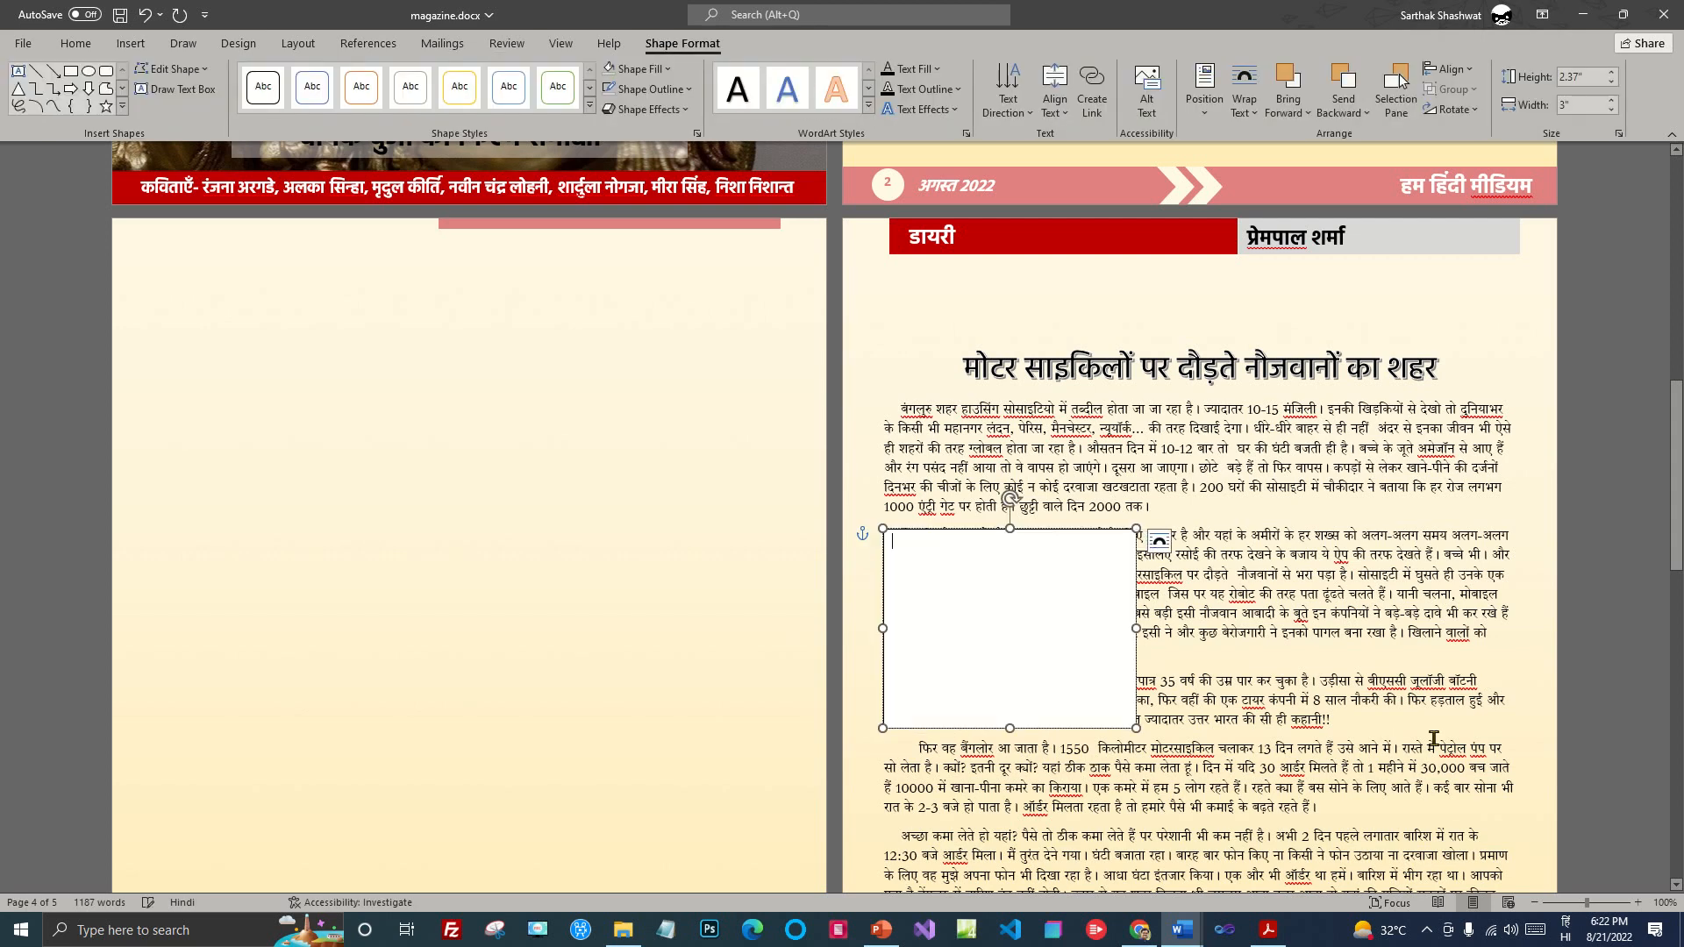
{"action": "left_click_drag", "start_coordinate": [1026, 533], "coordinate": [1044, 638]}
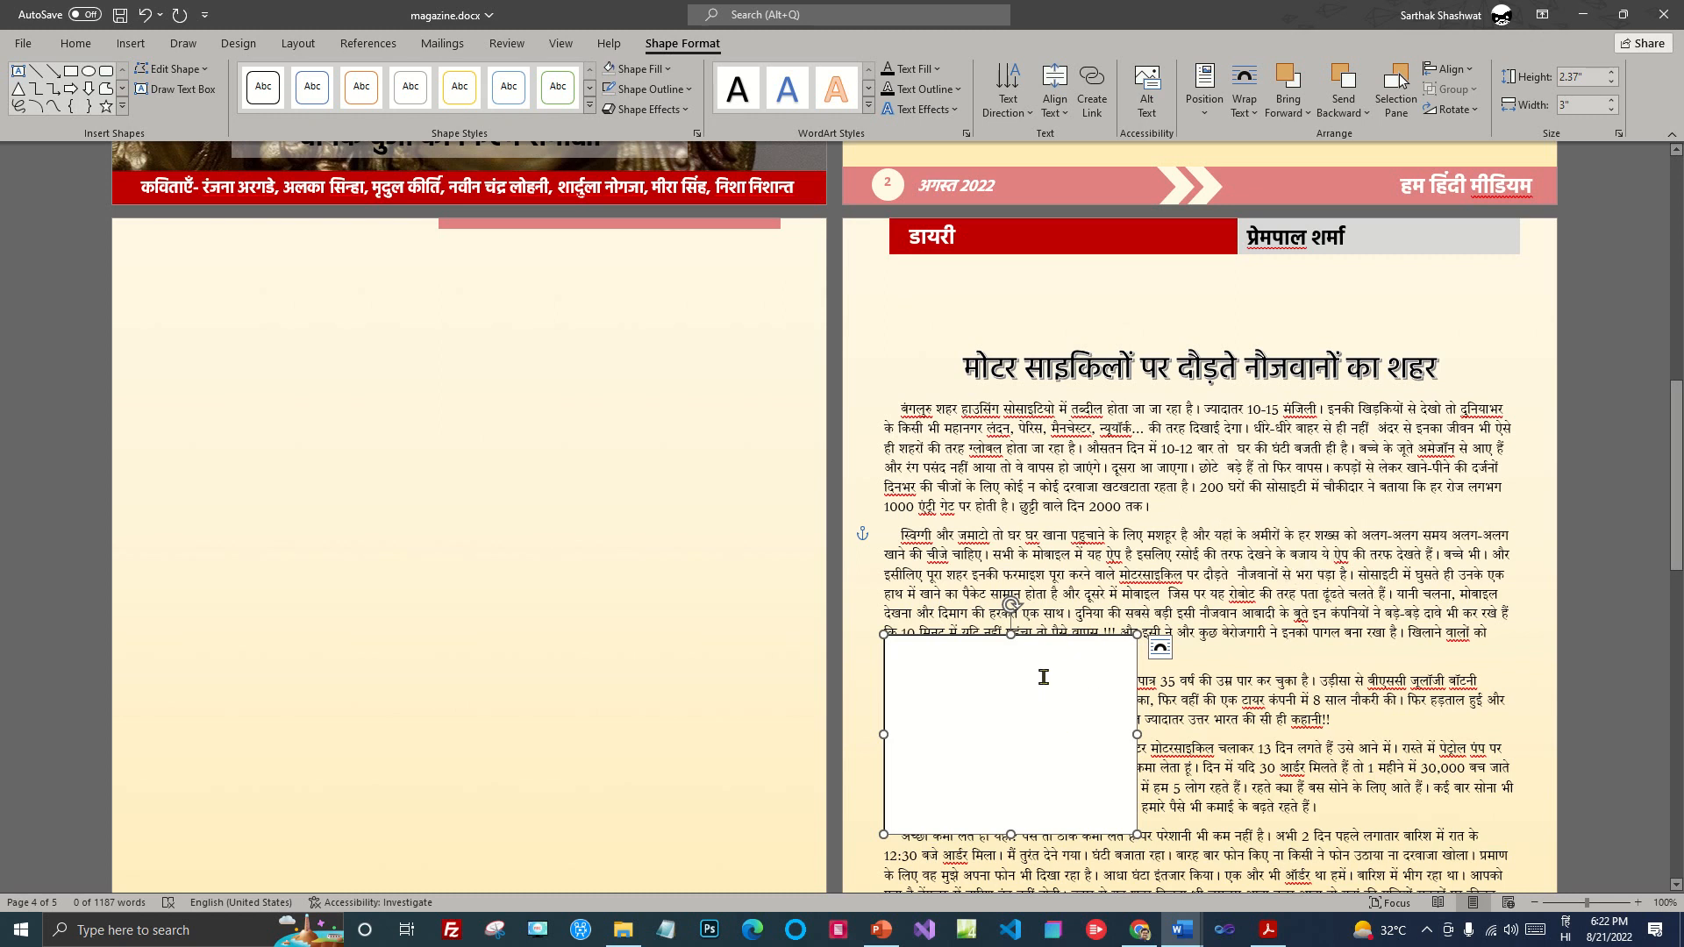
{"action": "left_click_drag", "start_coordinate": [1083, 634], "coordinate": [1096, 707]}
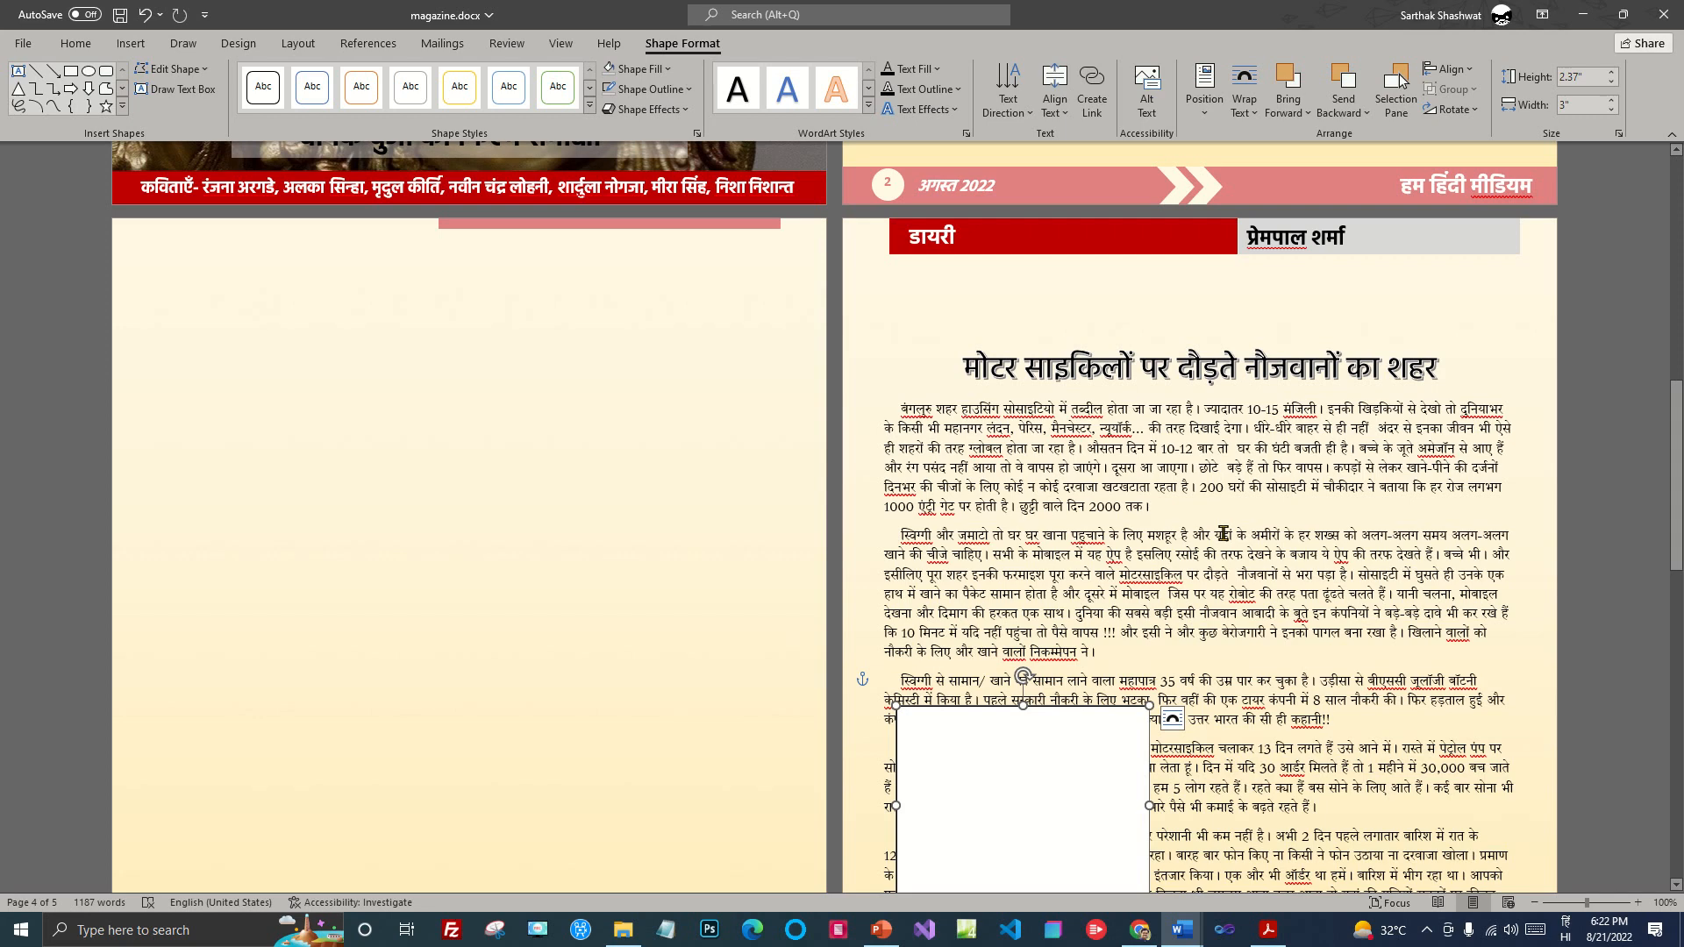
Step: Copy the second paragraph's passage starting यहां के अमीरों into the text box and align the box with that paragraph's start at the left margin
{"action": "left_click_drag", "start_coordinate": [1214, 537], "coordinate": [1356, 575]}
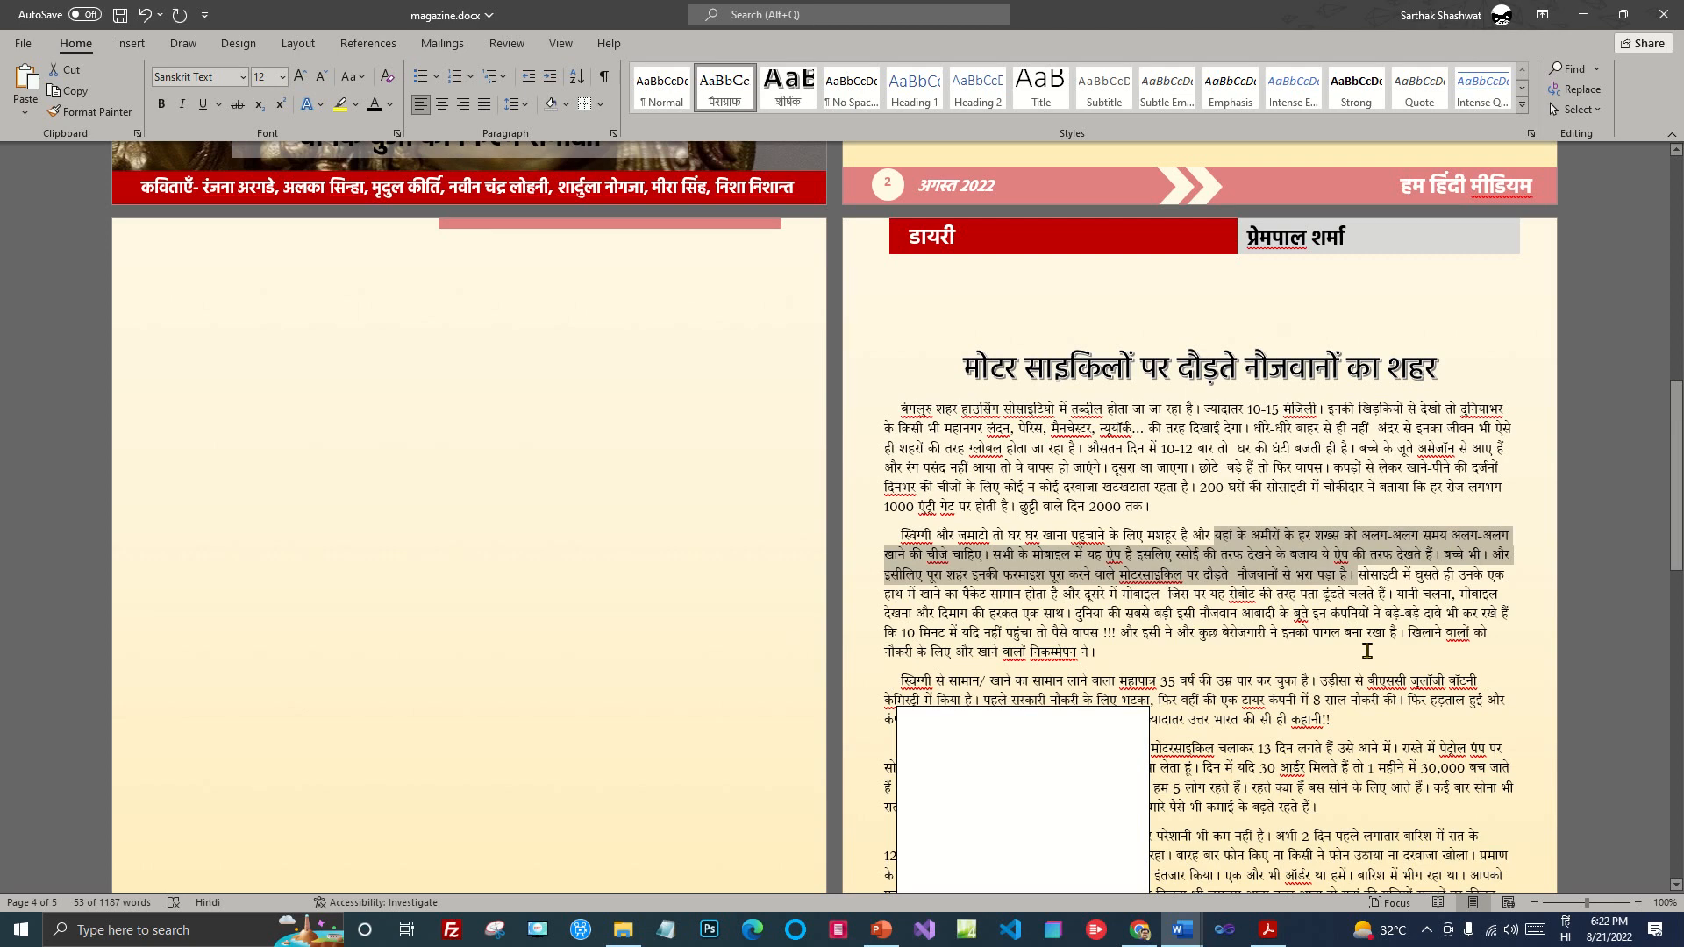
{"action": "left_click", "coordinate": [1011, 769]}
{"action": "type", "text": "यहां के अमीरों के हर शख्स को अलग-अलग समय अलग-अलग खाने की चीजे चाहिए। सभी के मोबाइल में यह ऐप है इसलिए रसोई की तरफ देखने के बजाय ये ऐप की तरफ देखते हैं। बच्चे भी। और इसीलिए पूरा शहर इनकी फरमाइश पूरा करने वाले मोटरसाइकिल पर दौड़ते नौजवानों से भरा पड़ा है।"}
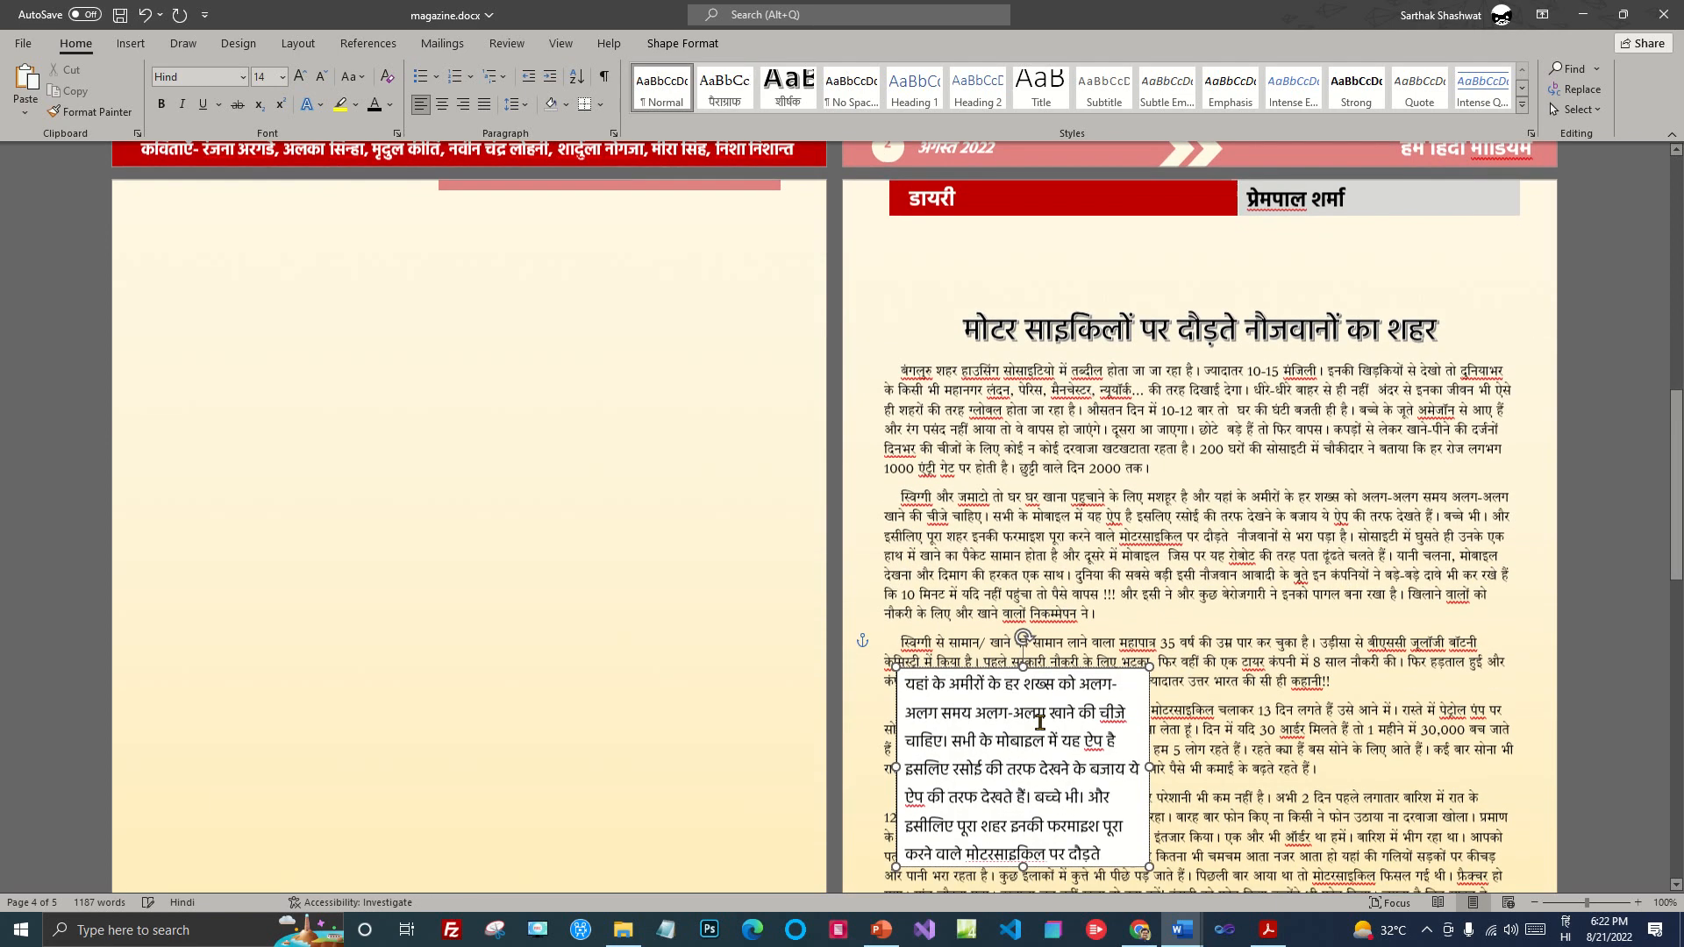
{"action": "left_click_drag", "start_coordinate": [1077, 671], "coordinate": [1062, 485]}
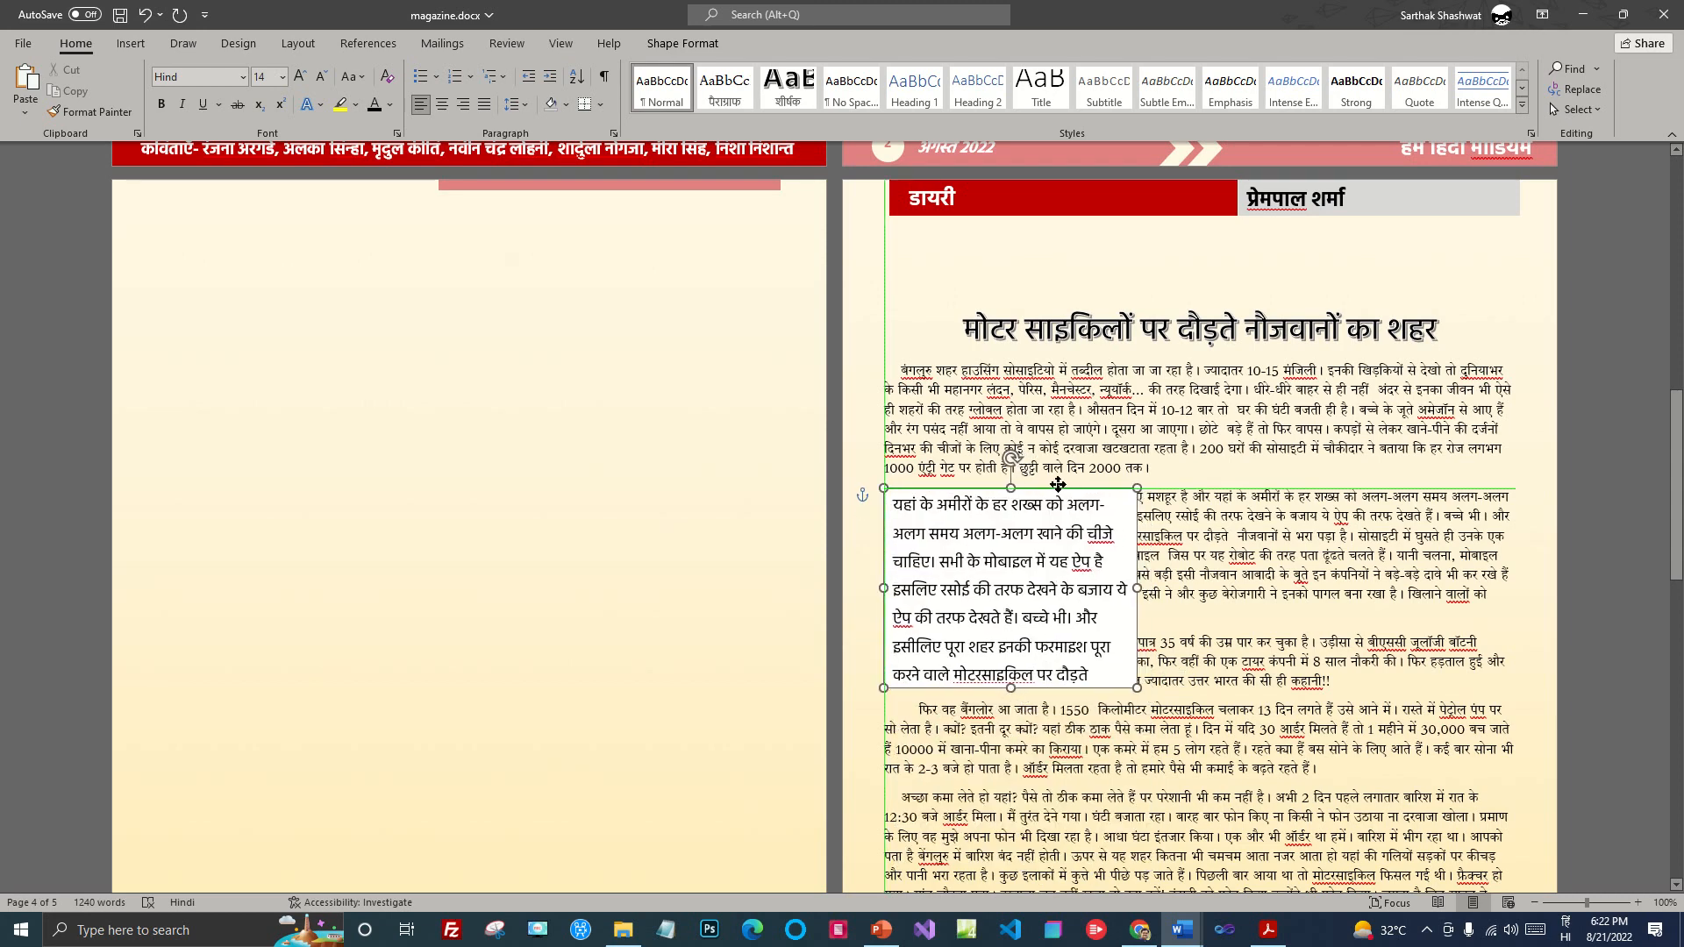
Step: Extend the pull-quote text box downward to a height of about 2.8" so the whole passage fits
{"action": "left_click_drag", "start_coordinate": [1011, 687], "coordinate": [1015, 724]}
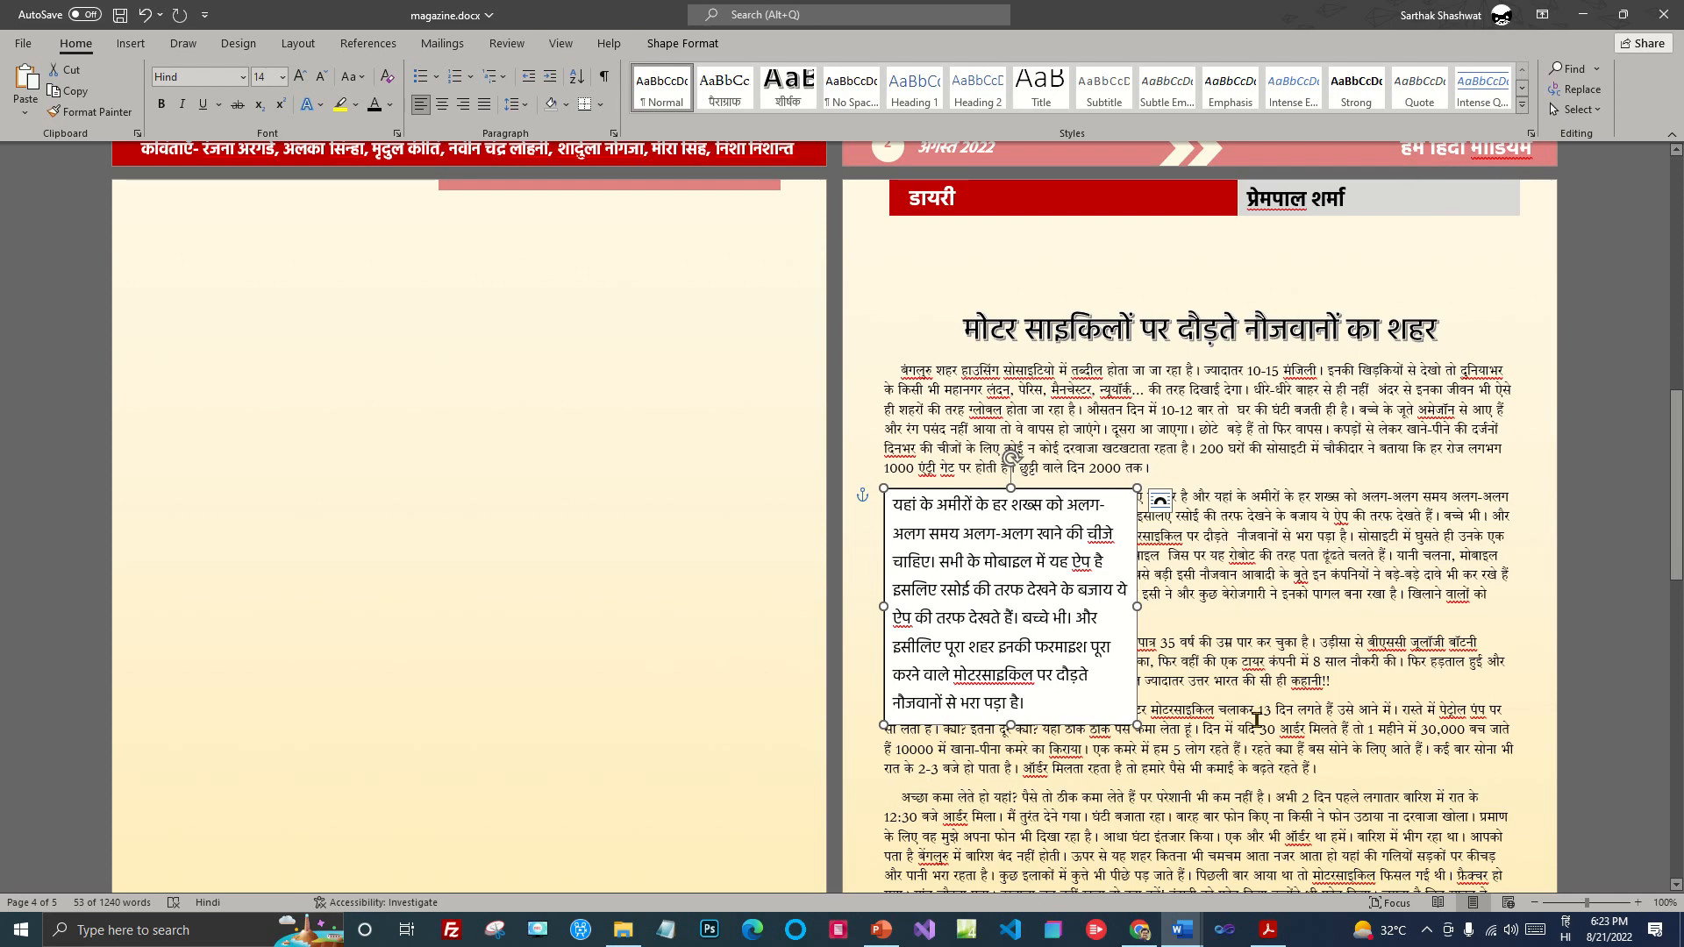
Step: Justify the pull-quote passage and return it to left alignment
{"action": "left_click_drag", "start_coordinate": [1031, 703], "coordinate": [896, 505]}
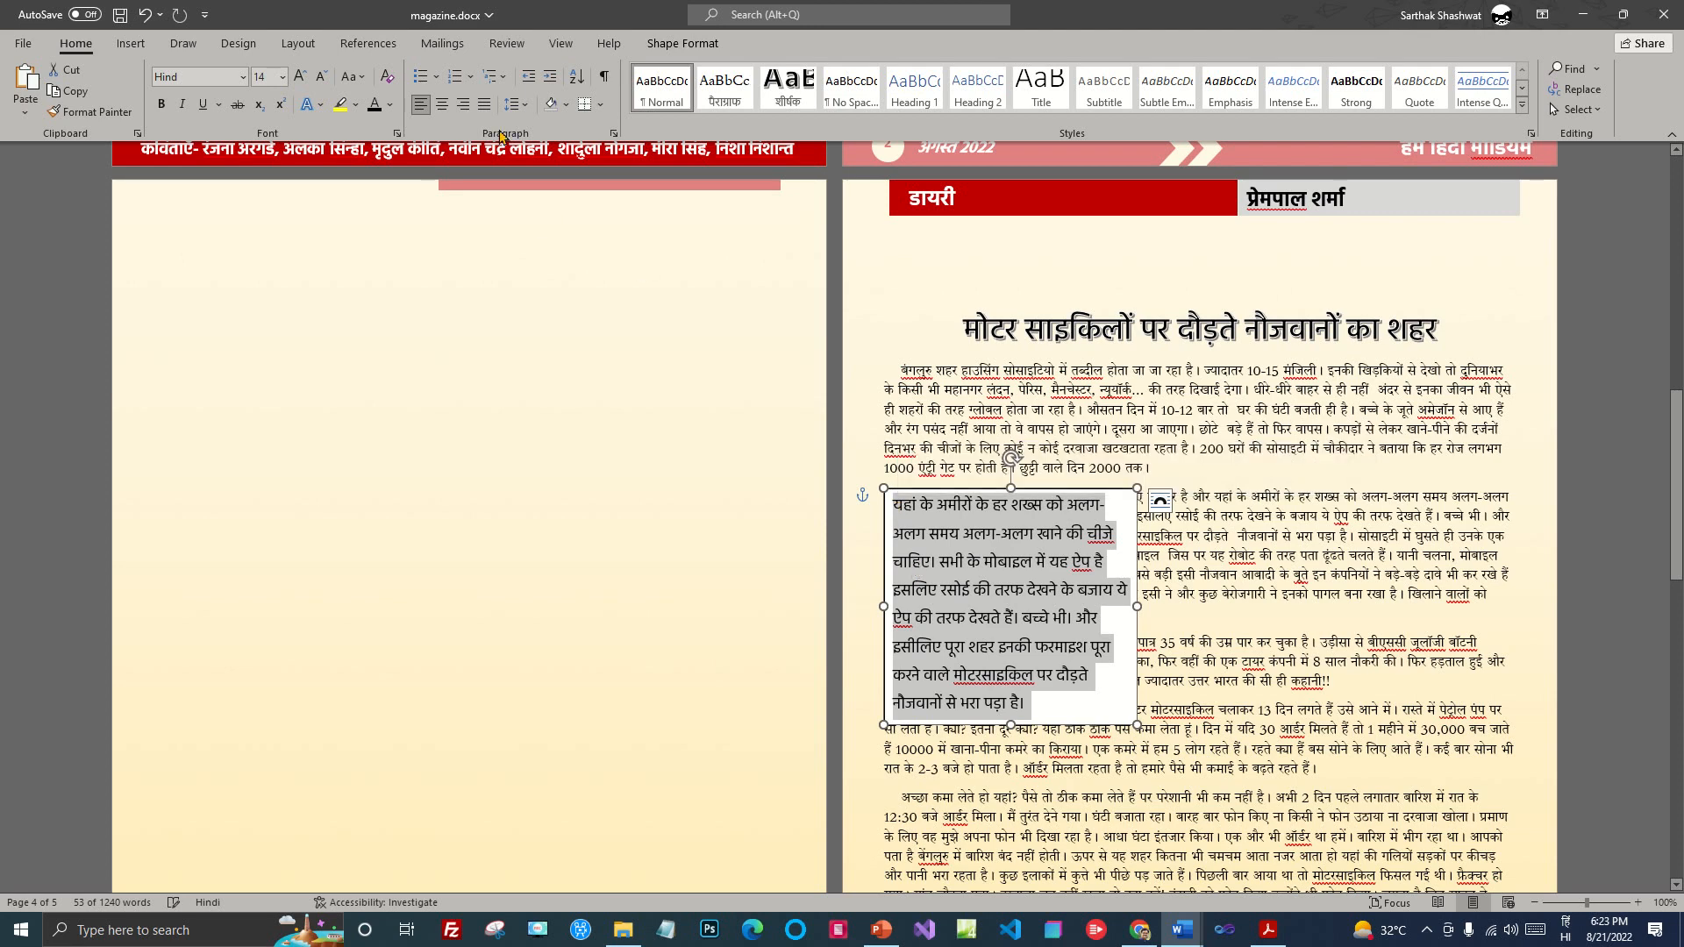
{"action": "left_click", "coordinate": [484, 105]}
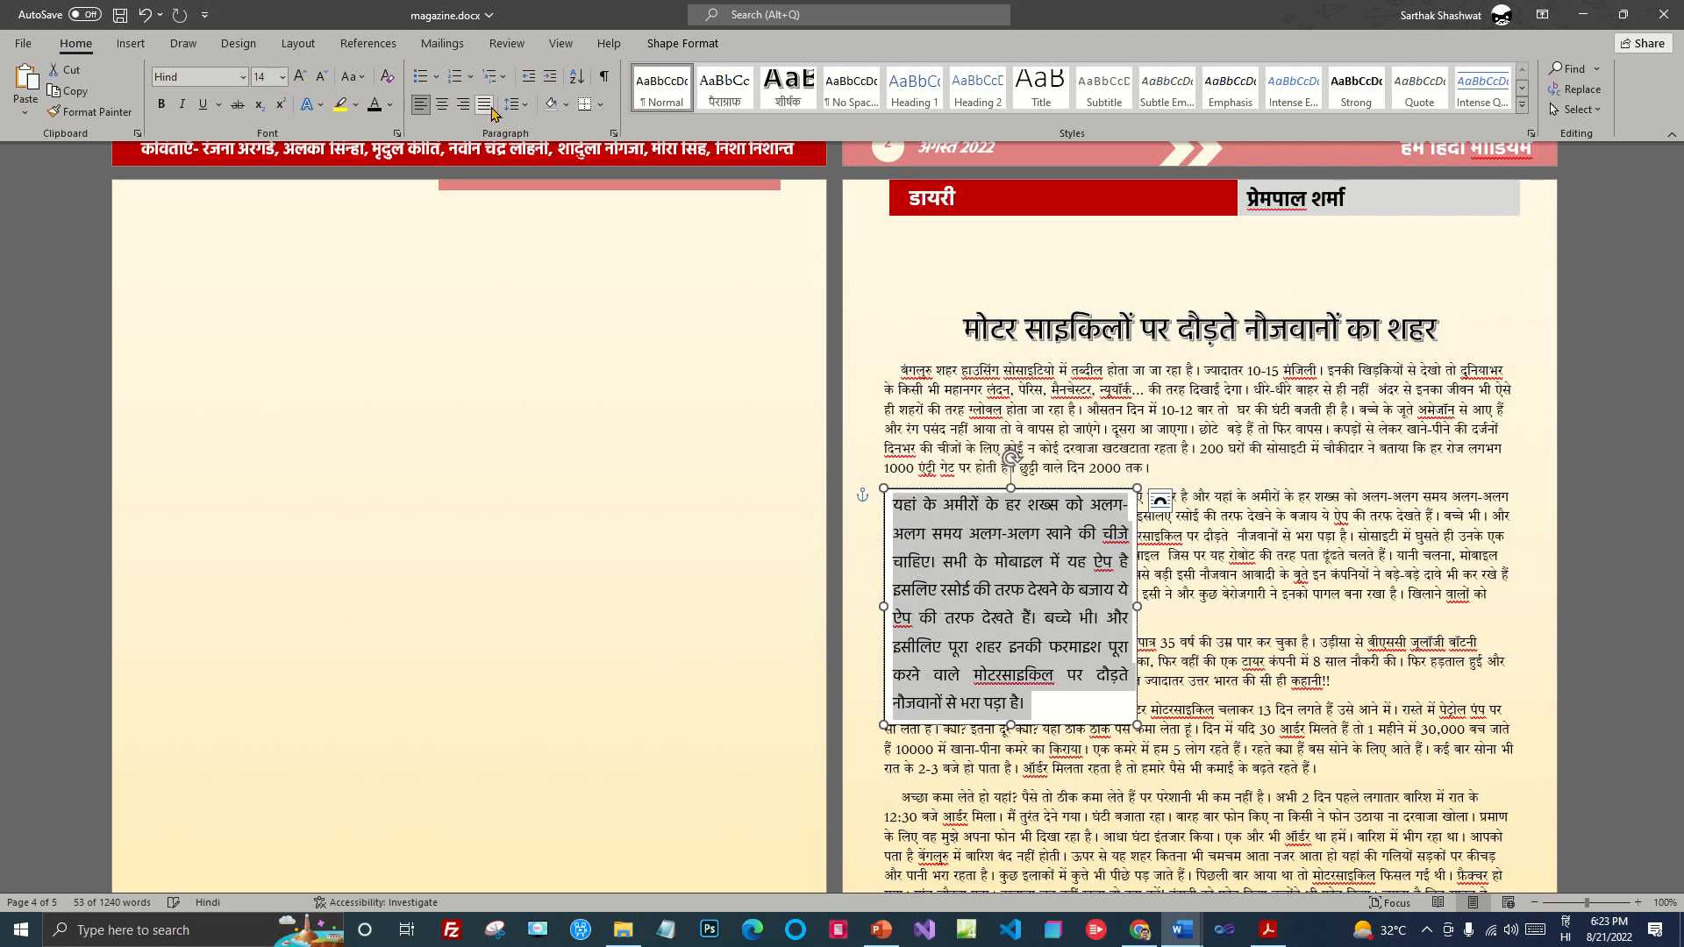
{"action": "left_click", "coordinate": [1074, 711]}
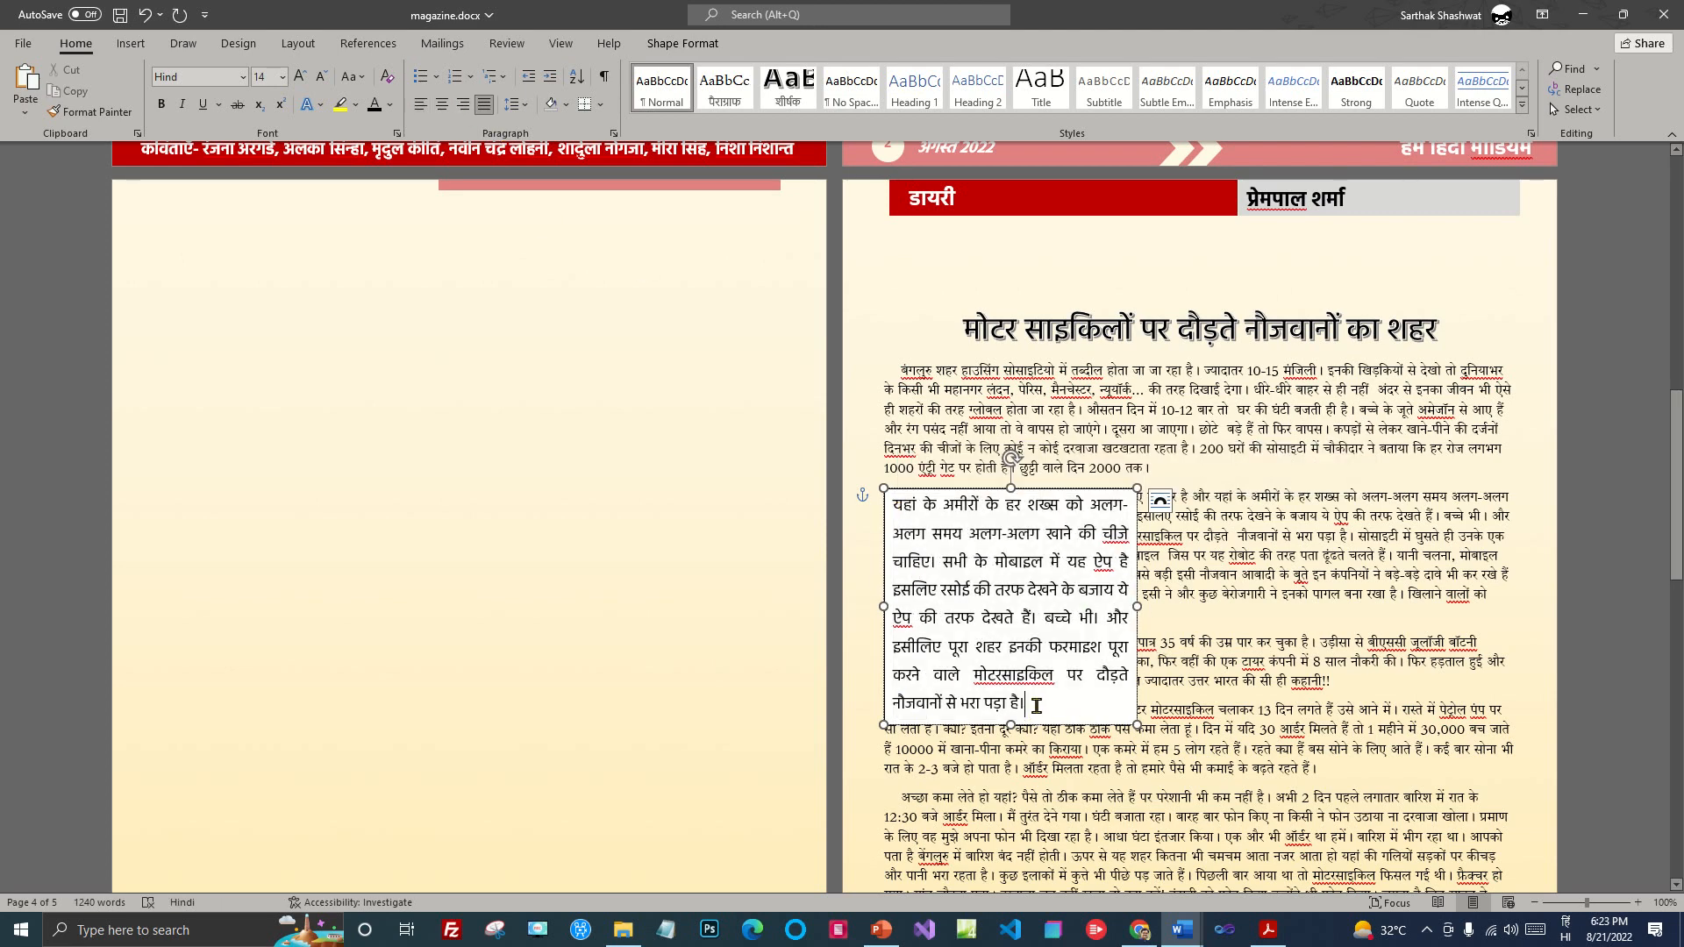
{"action": "key", "text": "ctrl+a"}
{"action": "key", "text": "ctrl+l"}
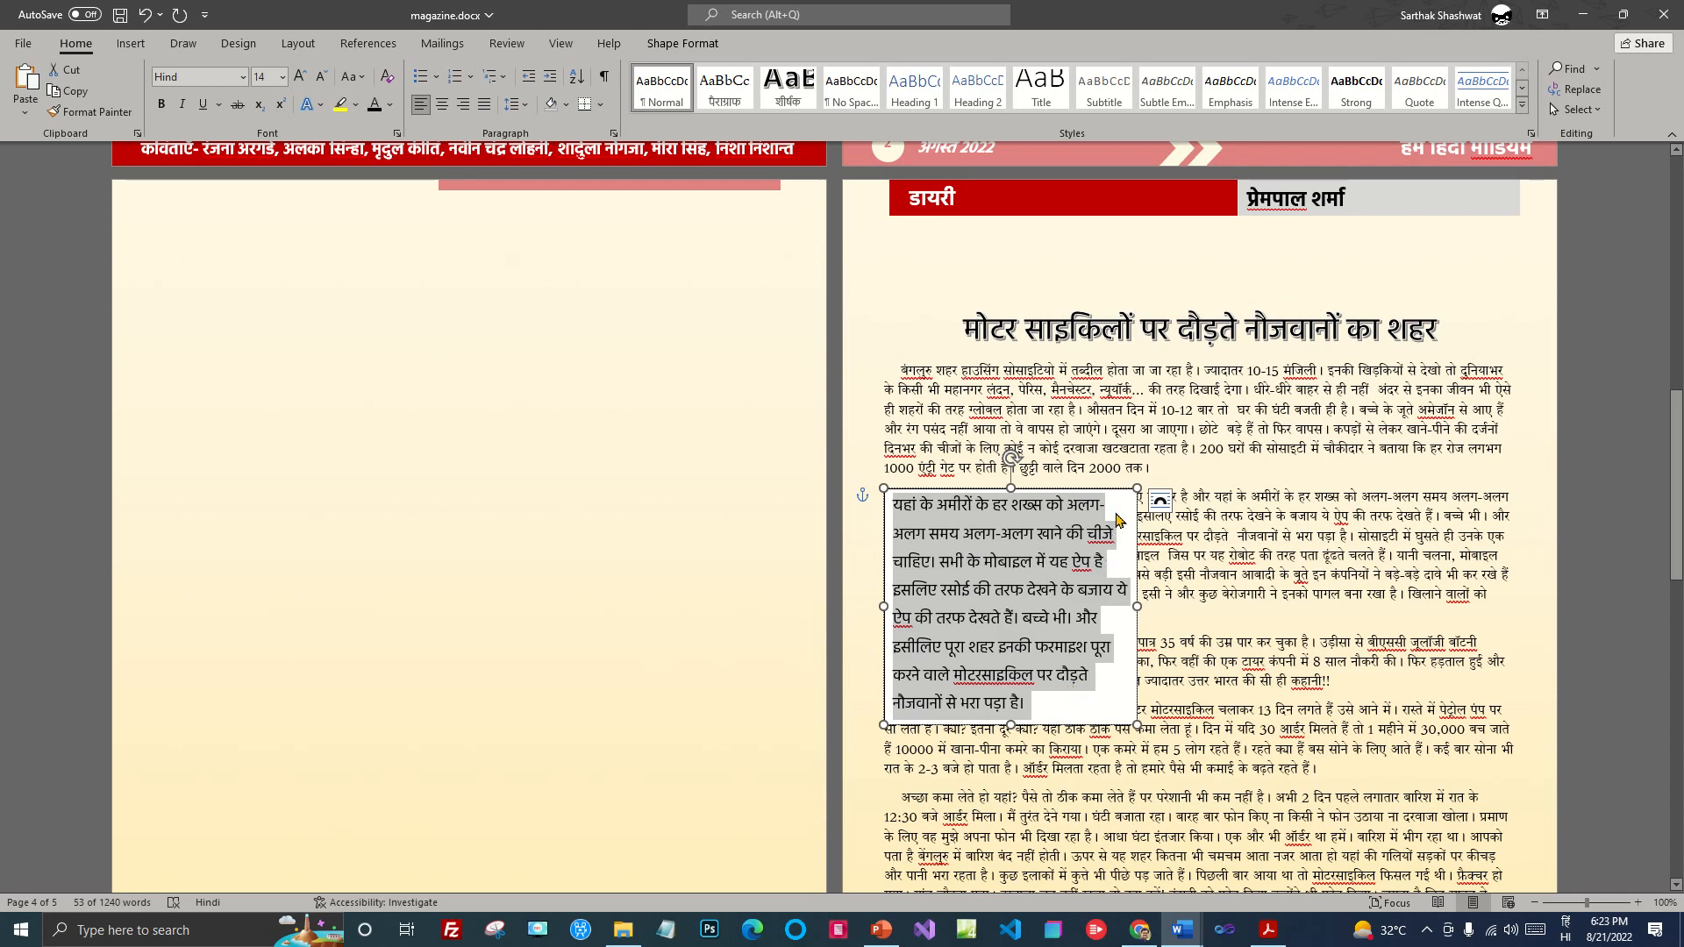
Step: Fill the pull-quote text box with Light Gray, Background 2
{"action": "left_click", "coordinate": [682, 43]}
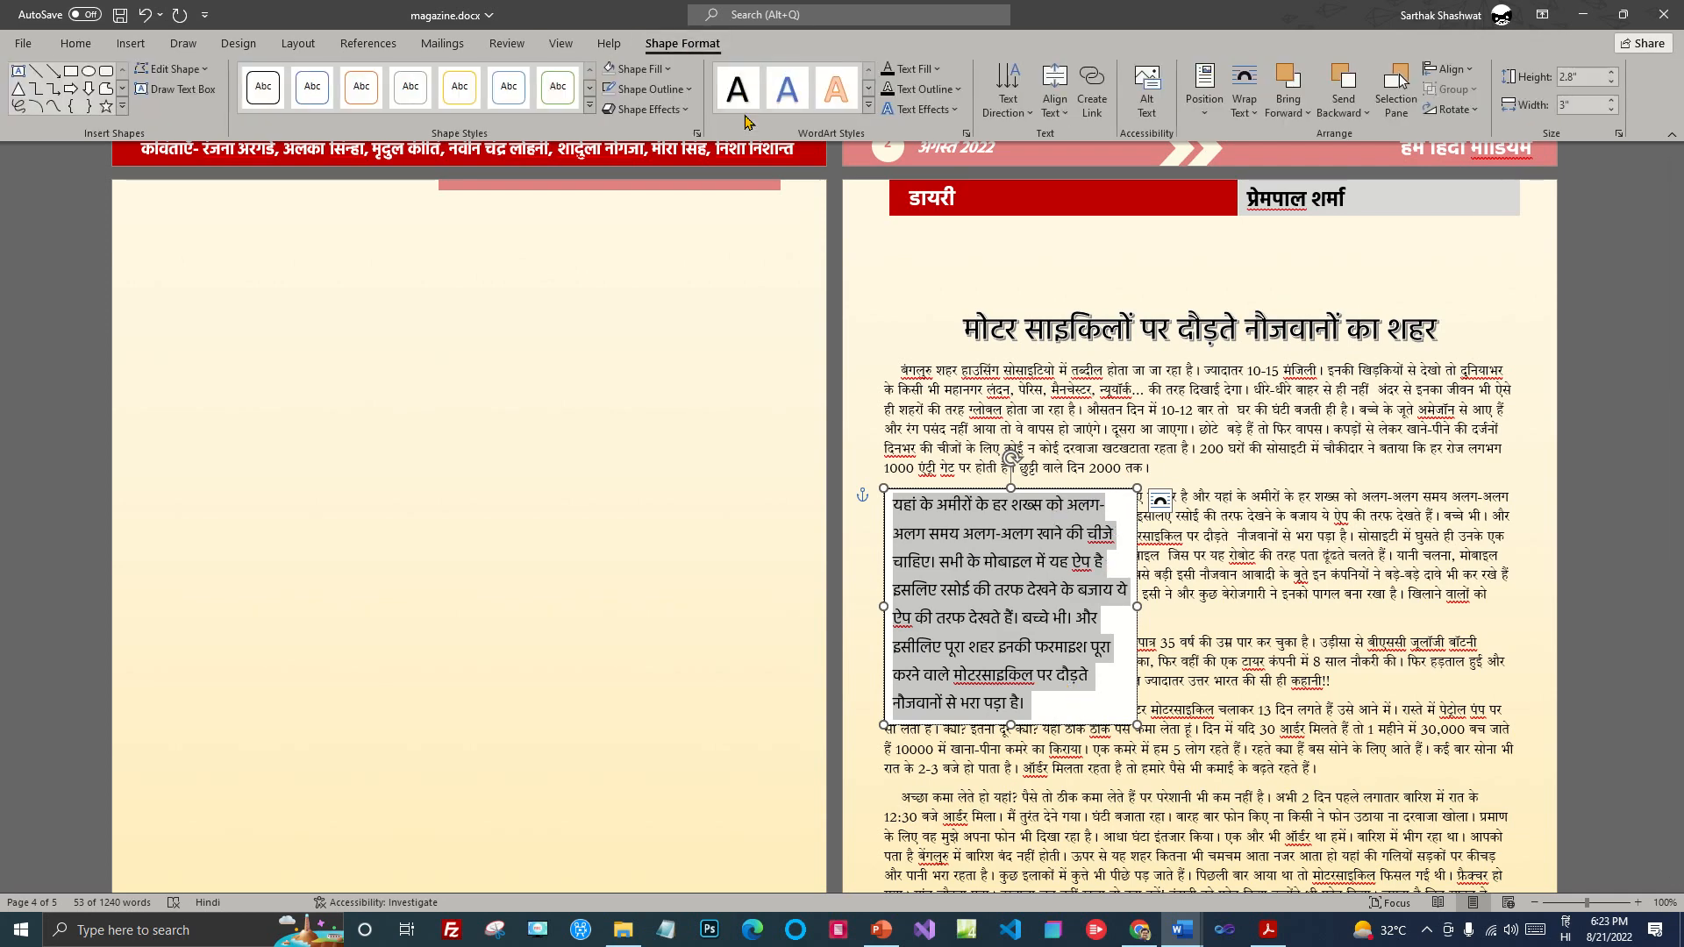
{"action": "left_click", "coordinate": [669, 70]}
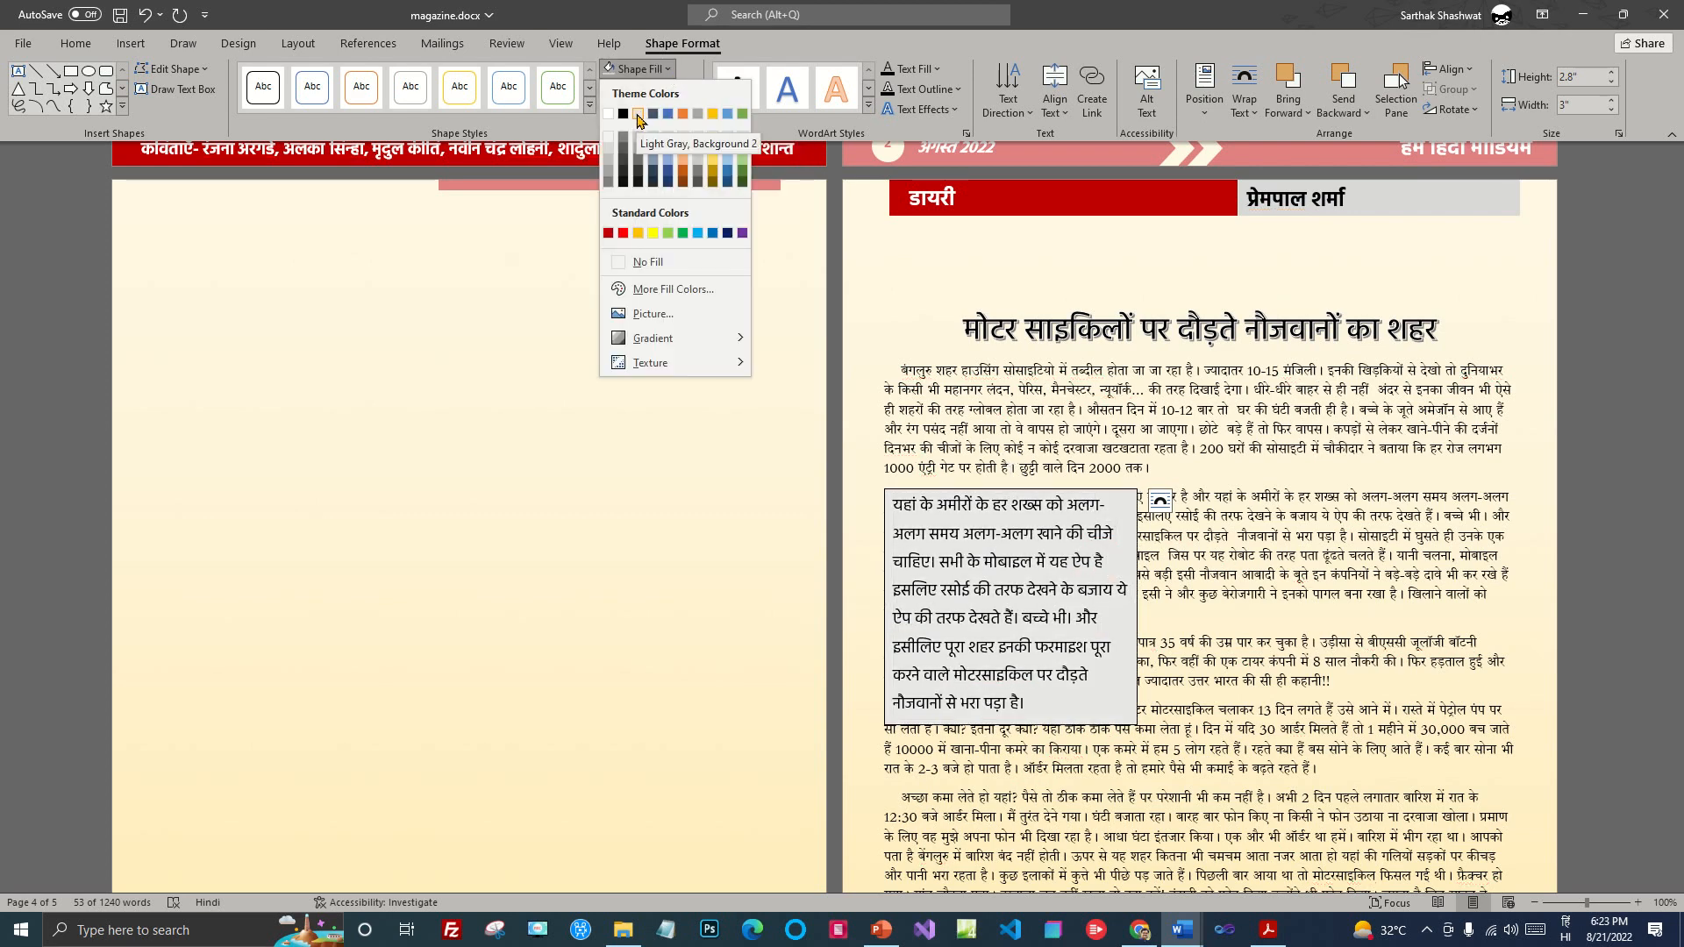
{"action": "left_click", "coordinate": [638, 114]}
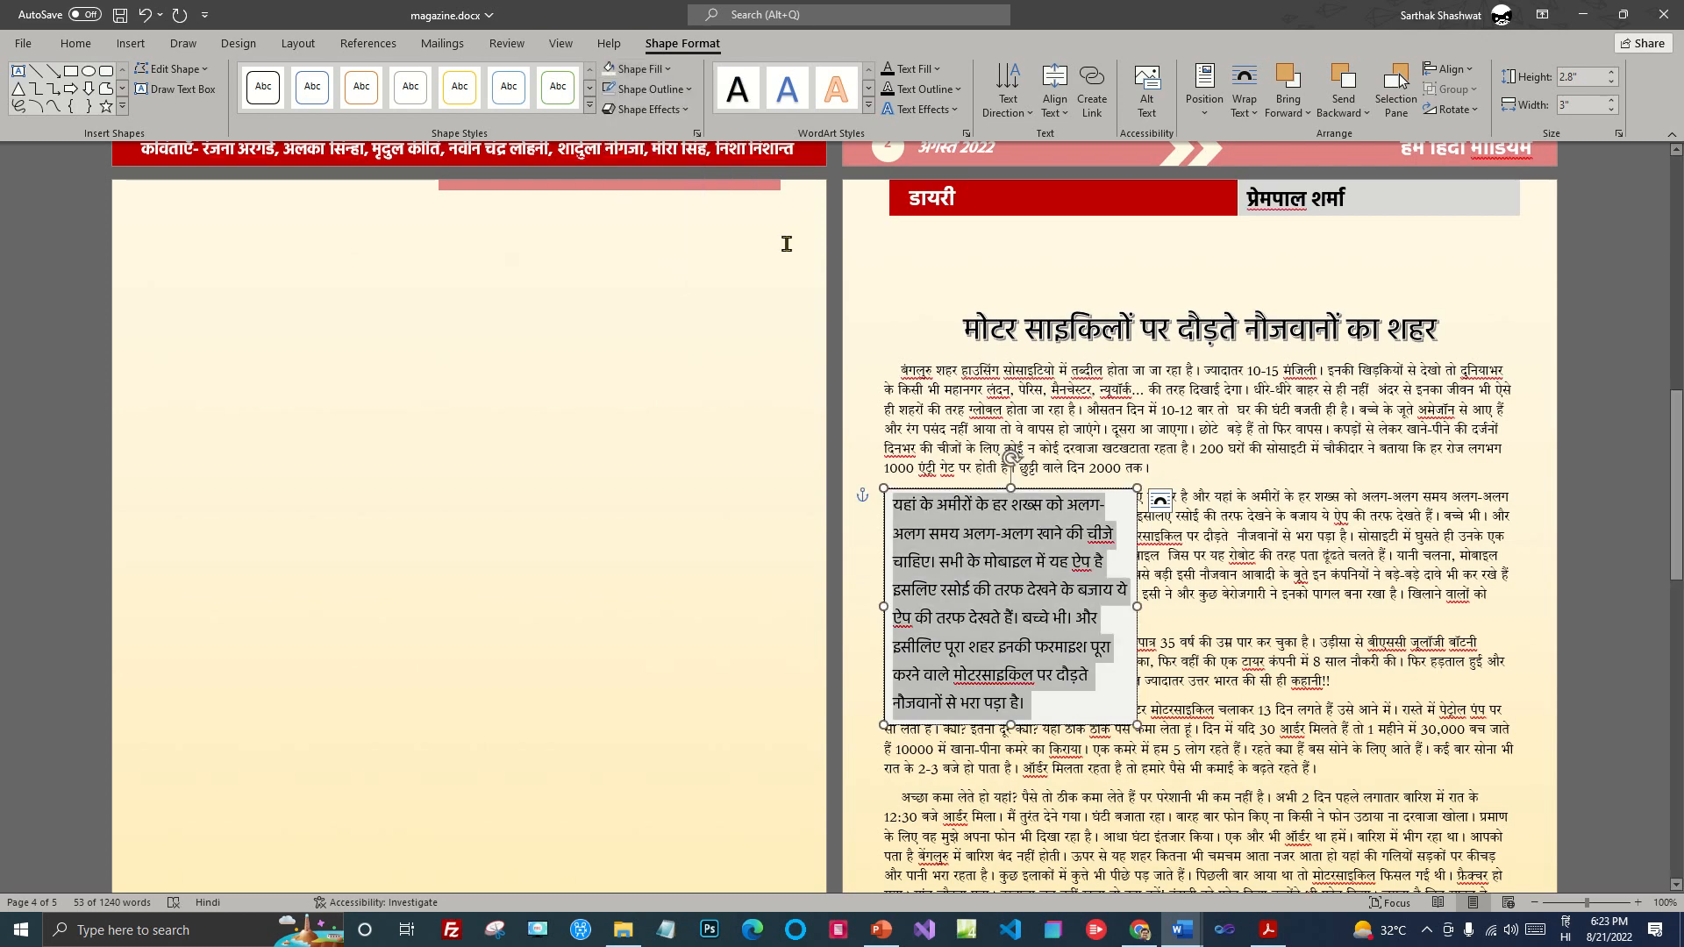
Step: Set the pull-quote text box to no outline and no fill
{"action": "left_click", "coordinate": [688, 89]}
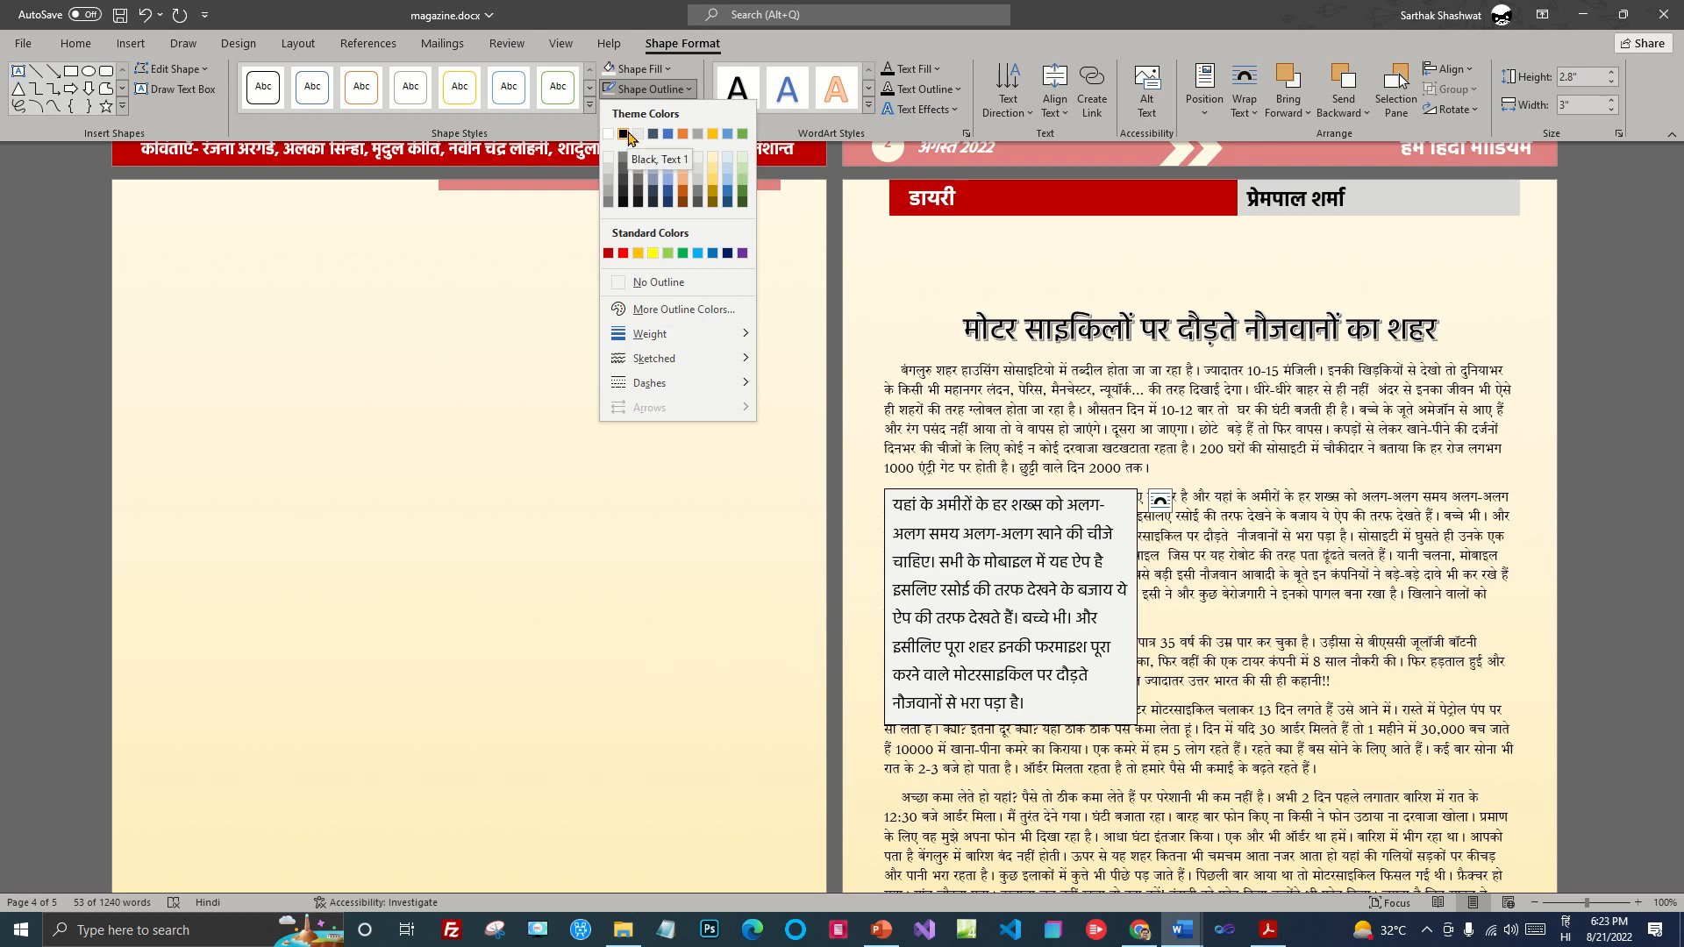
{"action": "left_click", "coordinate": [654, 282]}
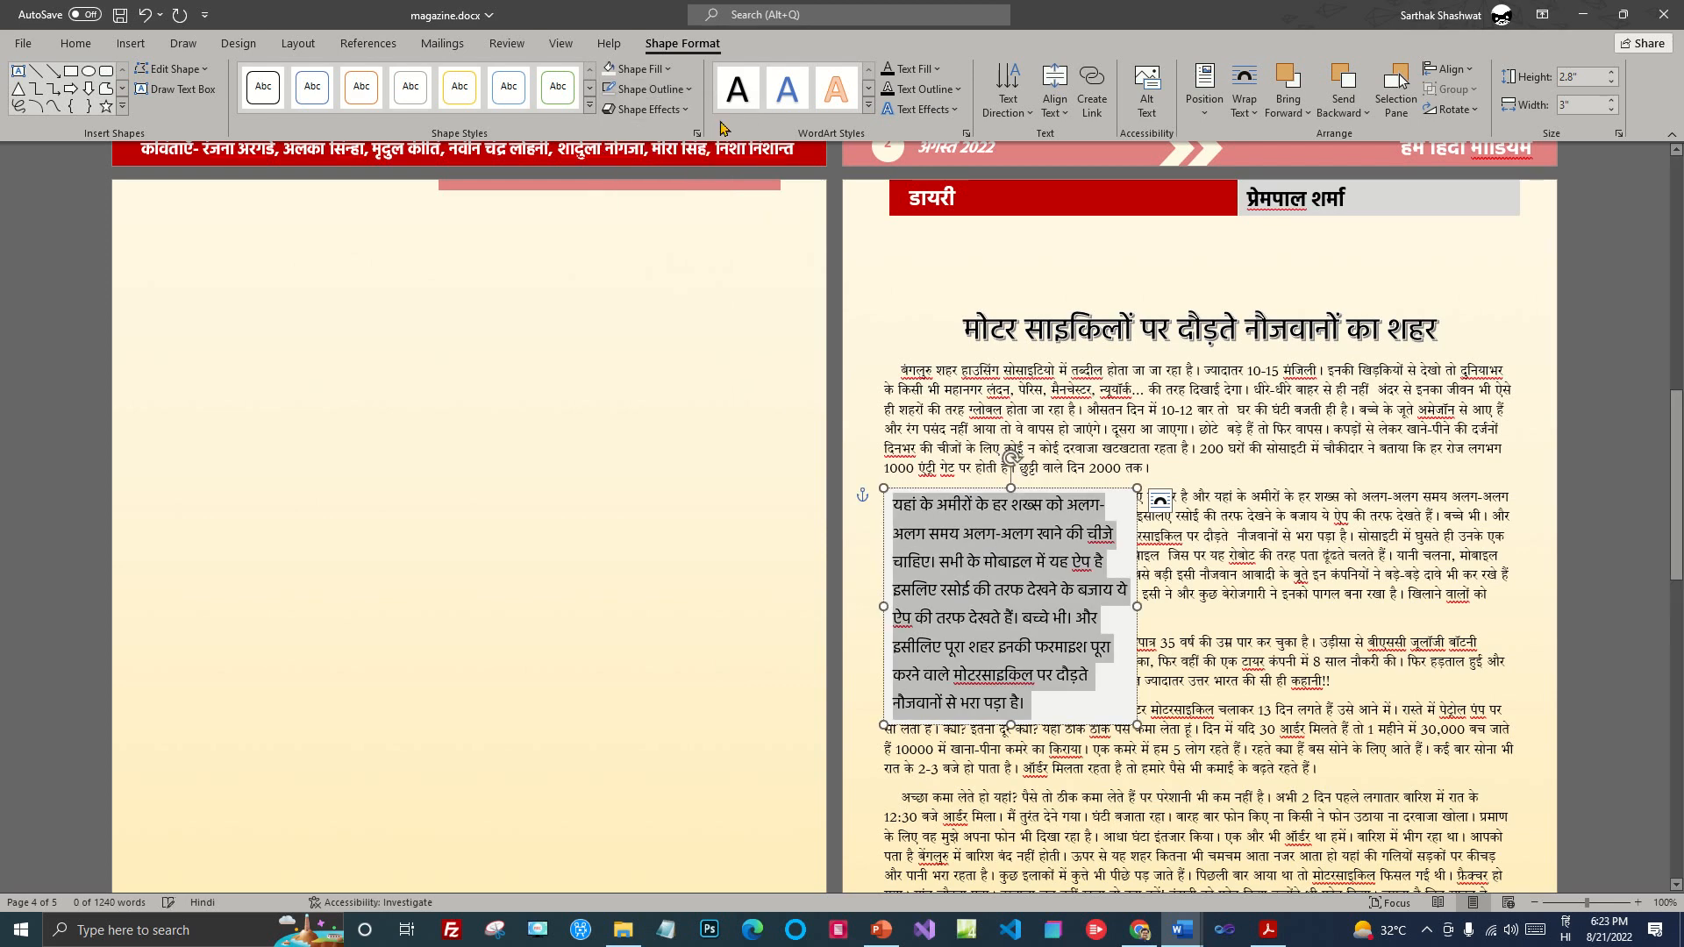
{"action": "left_click", "coordinate": [668, 69]}
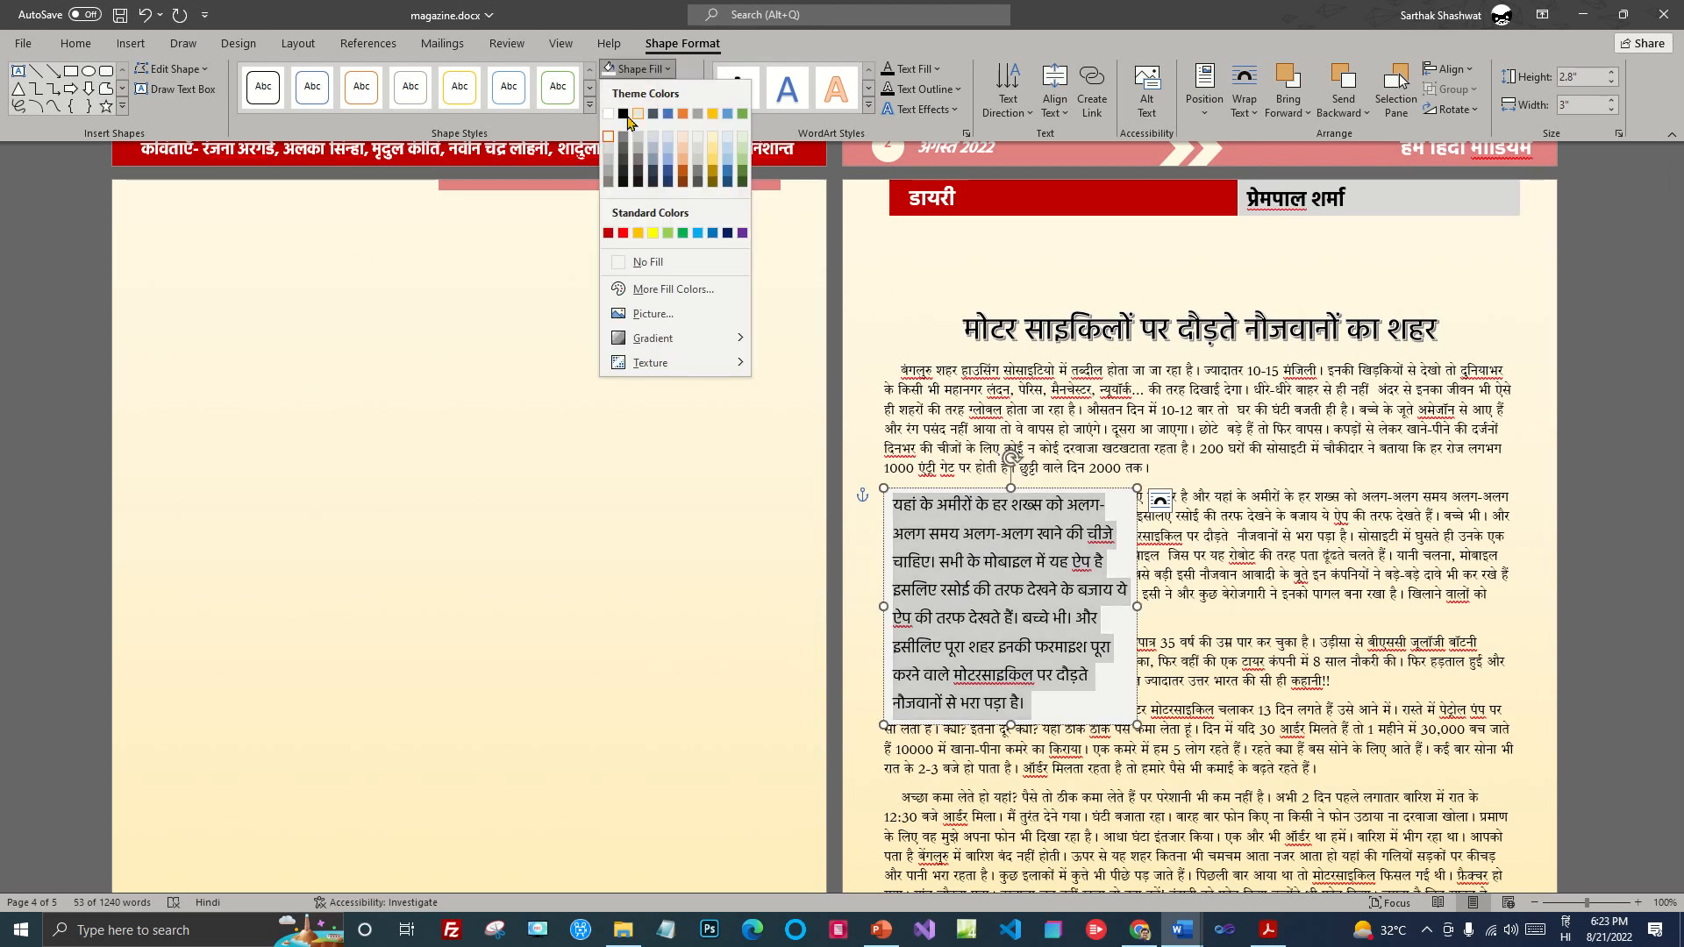
{"action": "left_click", "coordinate": [653, 252]}
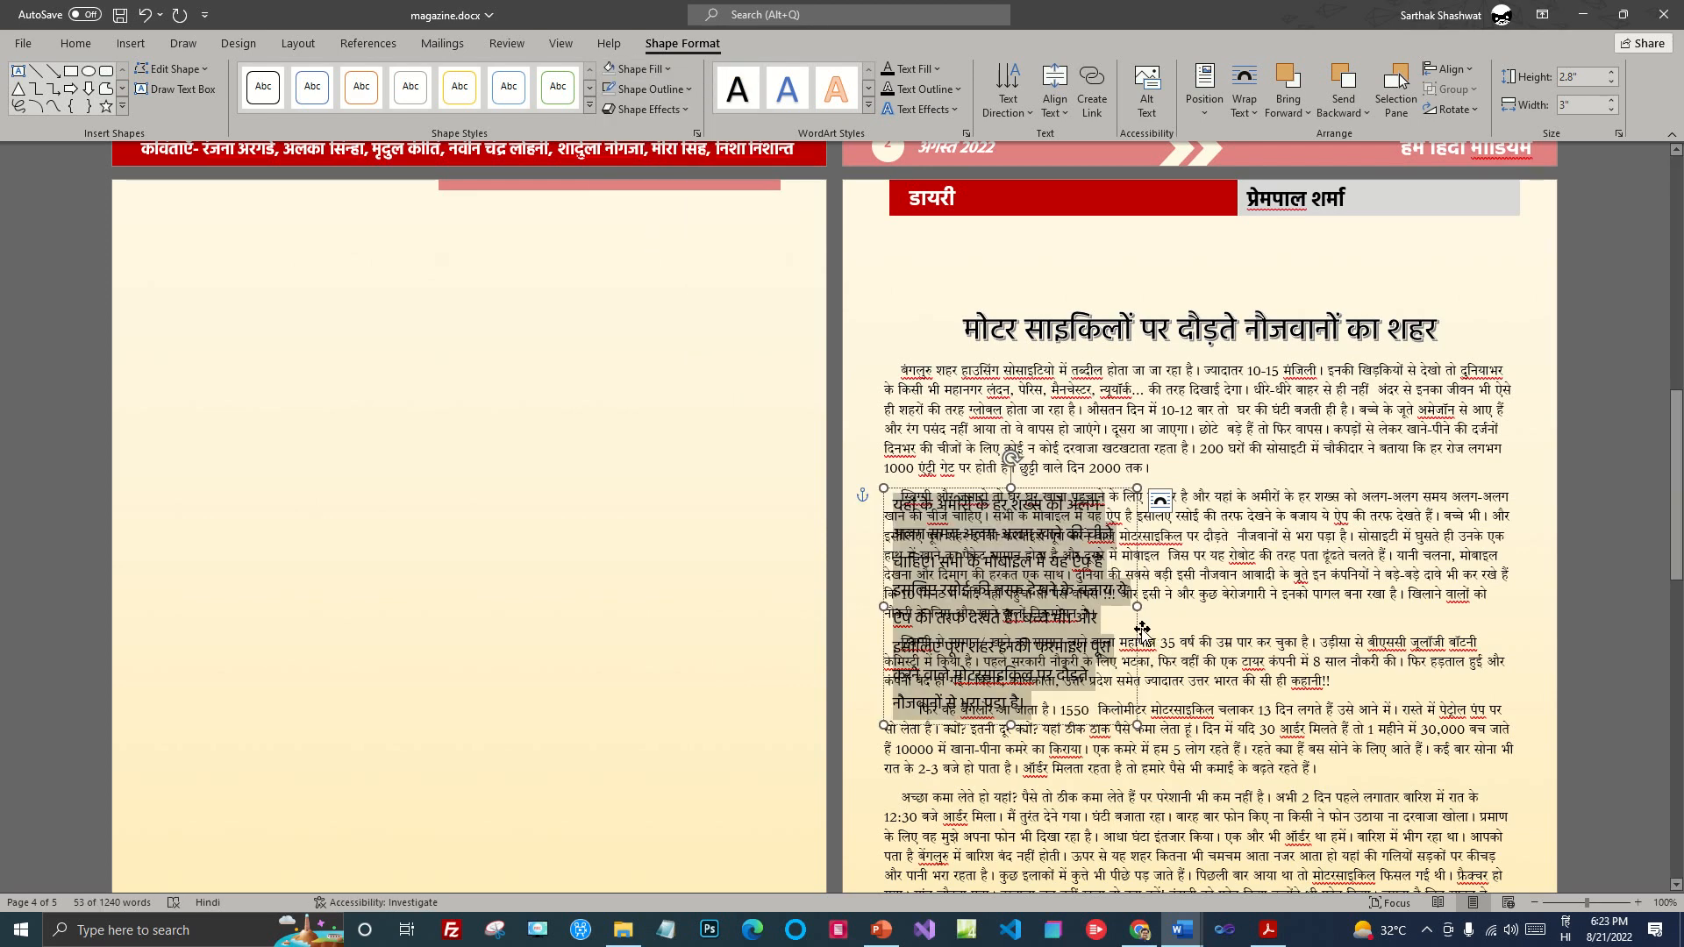
Step: Wrap the article text around the pull-quote text box using the Square style
{"action": "left_click_drag", "start_coordinate": [1133, 627], "coordinate": [1131, 627]}
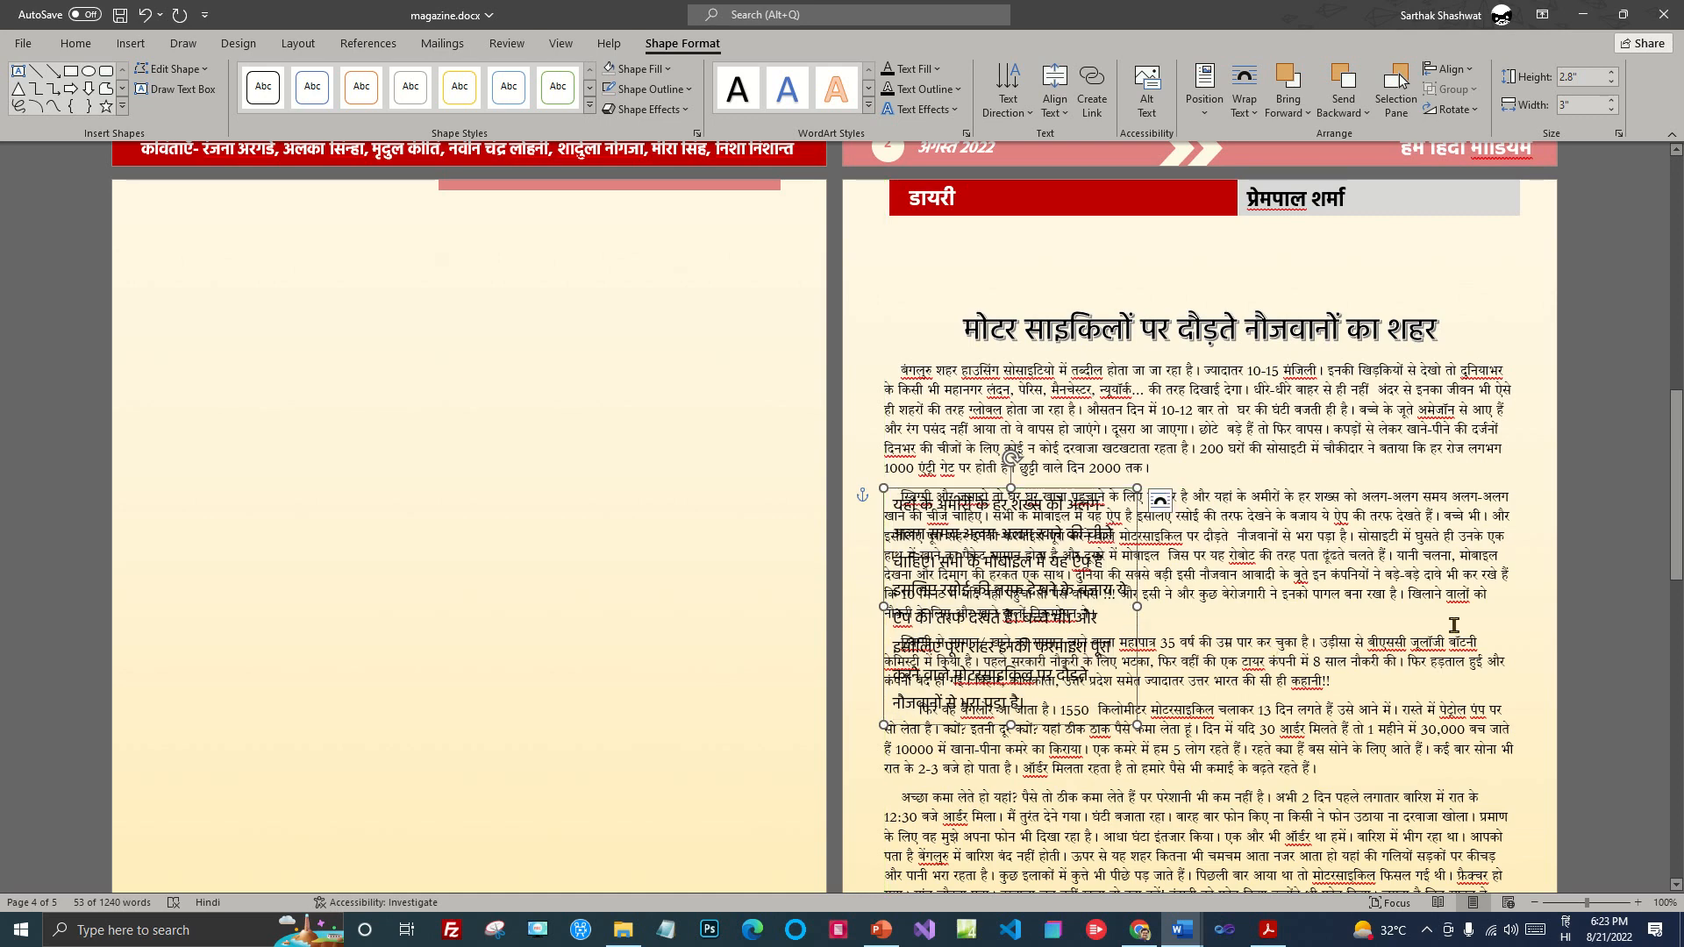
{"action": "left_click", "coordinate": [1247, 107]}
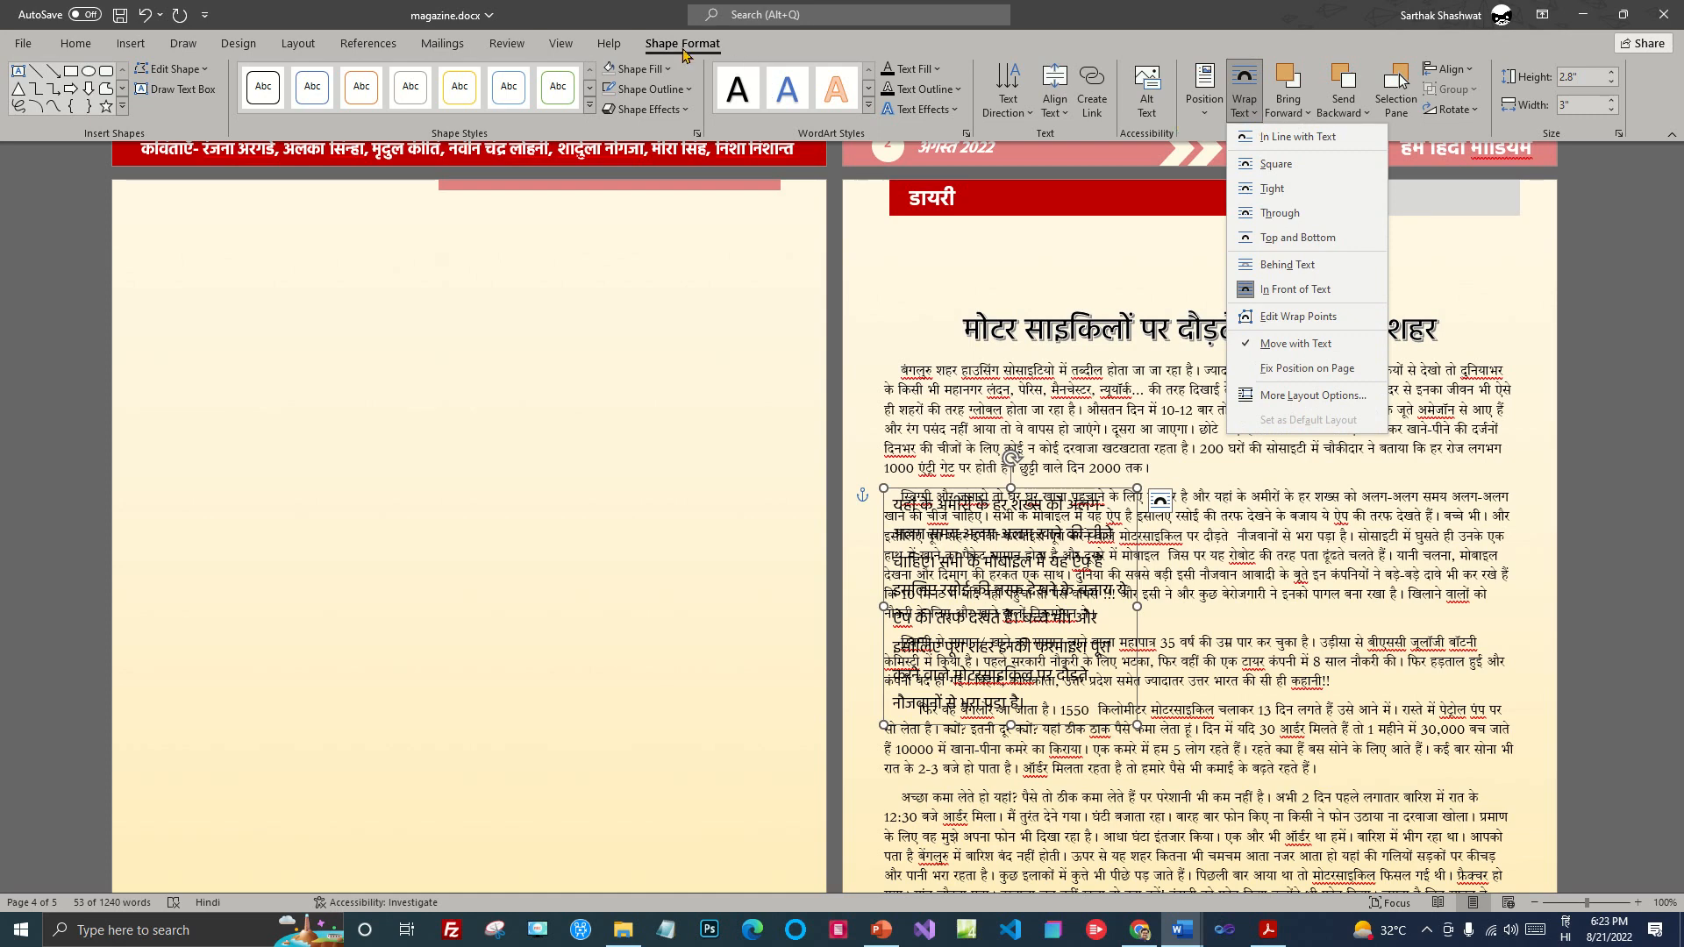
{"action": "left_click", "coordinate": [1285, 169]}
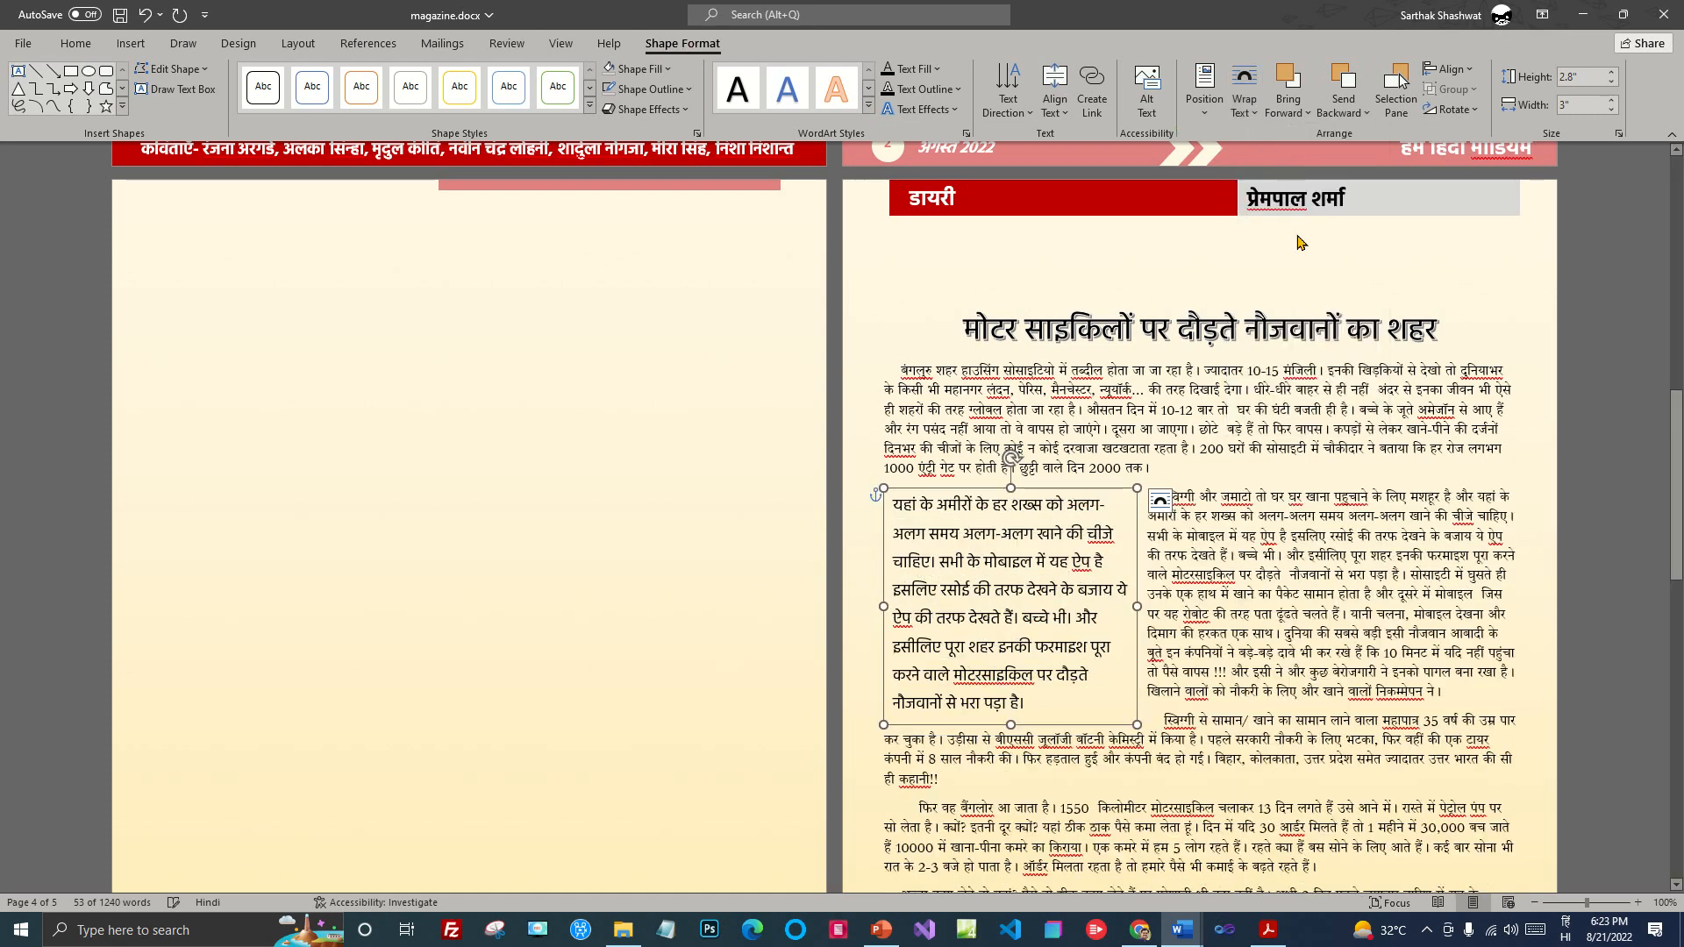
{"action": "left_click", "coordinate": [1378, 633]}
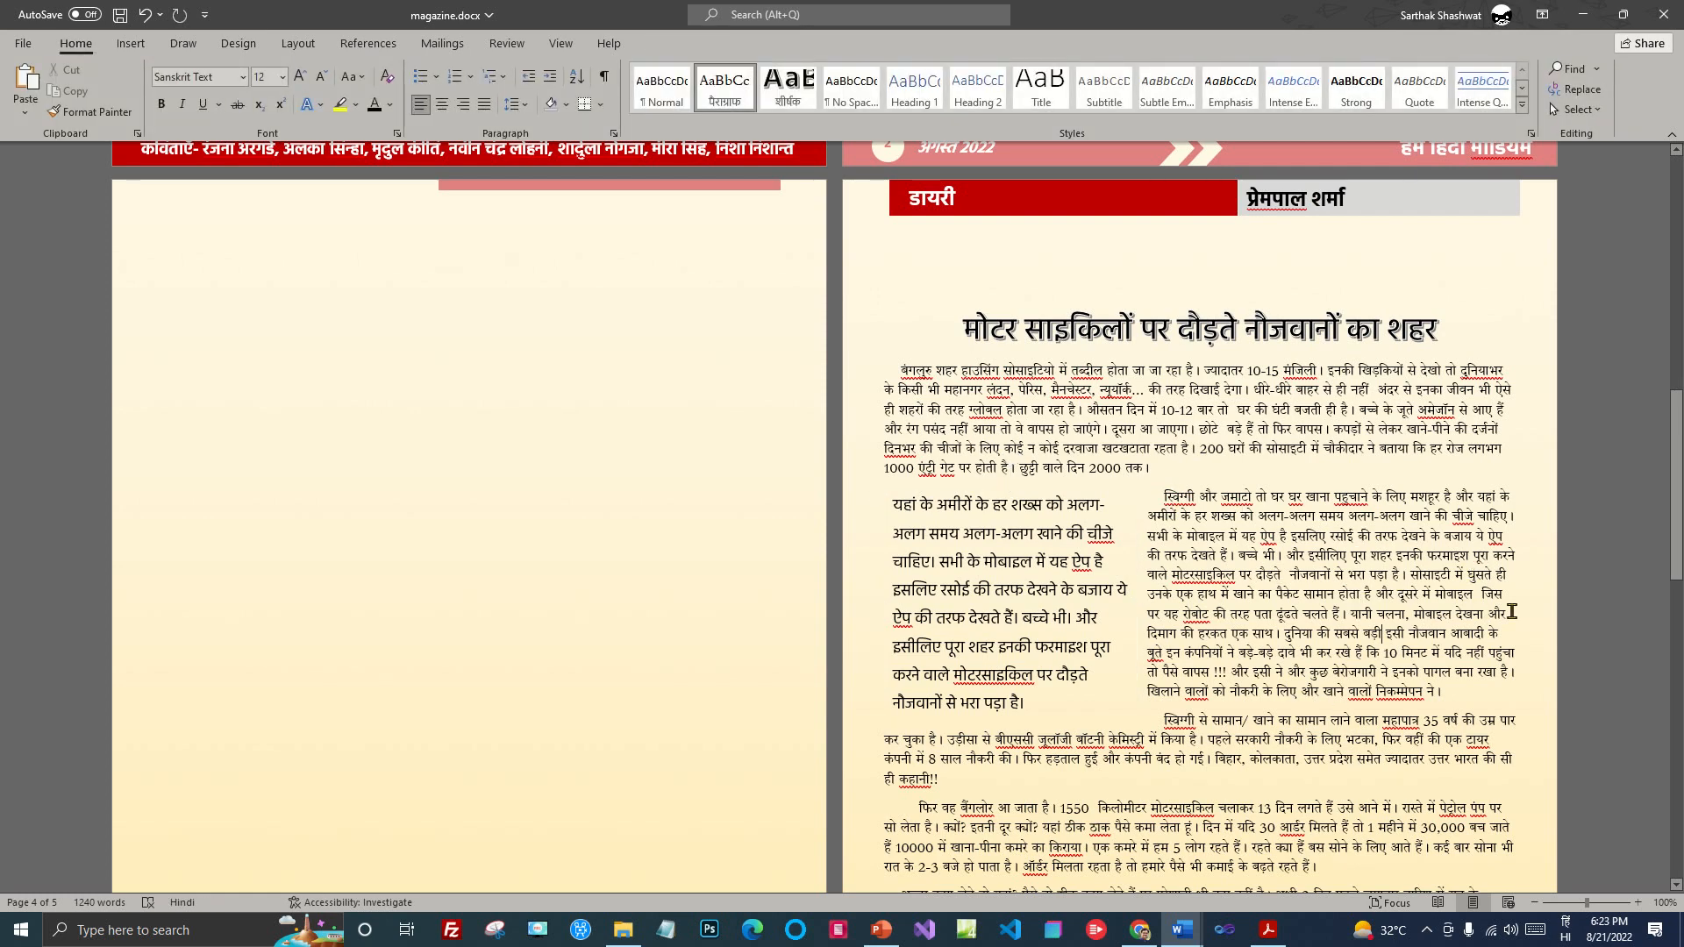
Step: Format the whole pull-quote passage in the standard dark red font colour and bold
{"action": "left_click_drag", "start_coordinate": [892, 497], "coordinate": [1051, 703]}
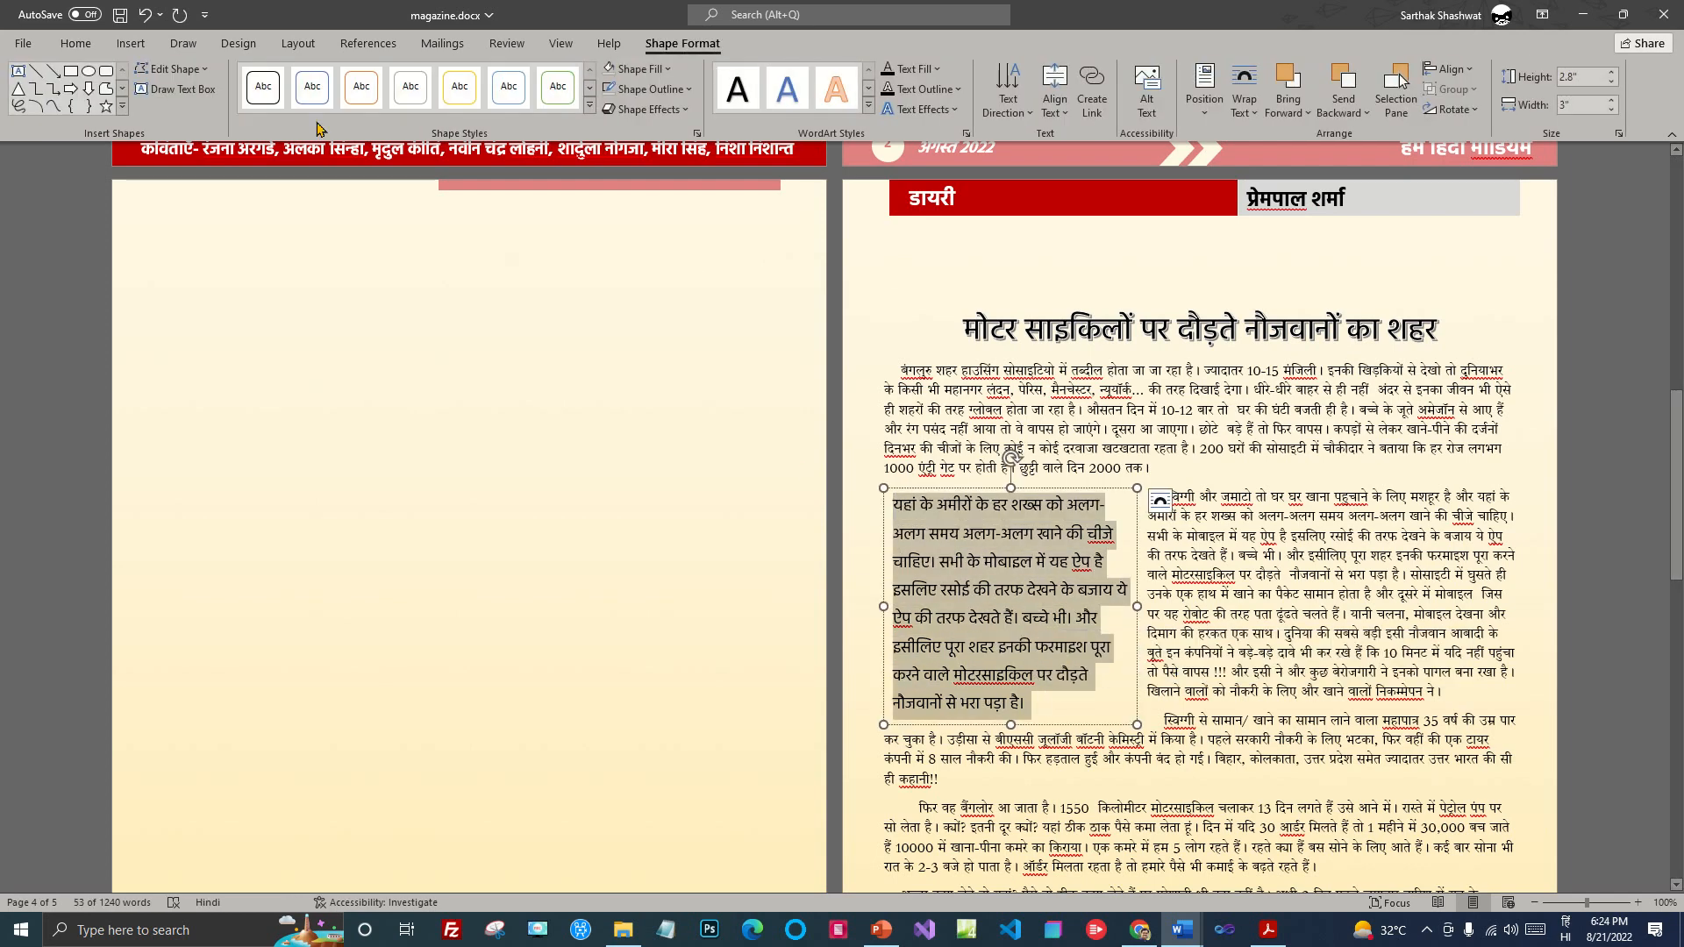
{"action": "left_click", "coordinate": [76, 43]}
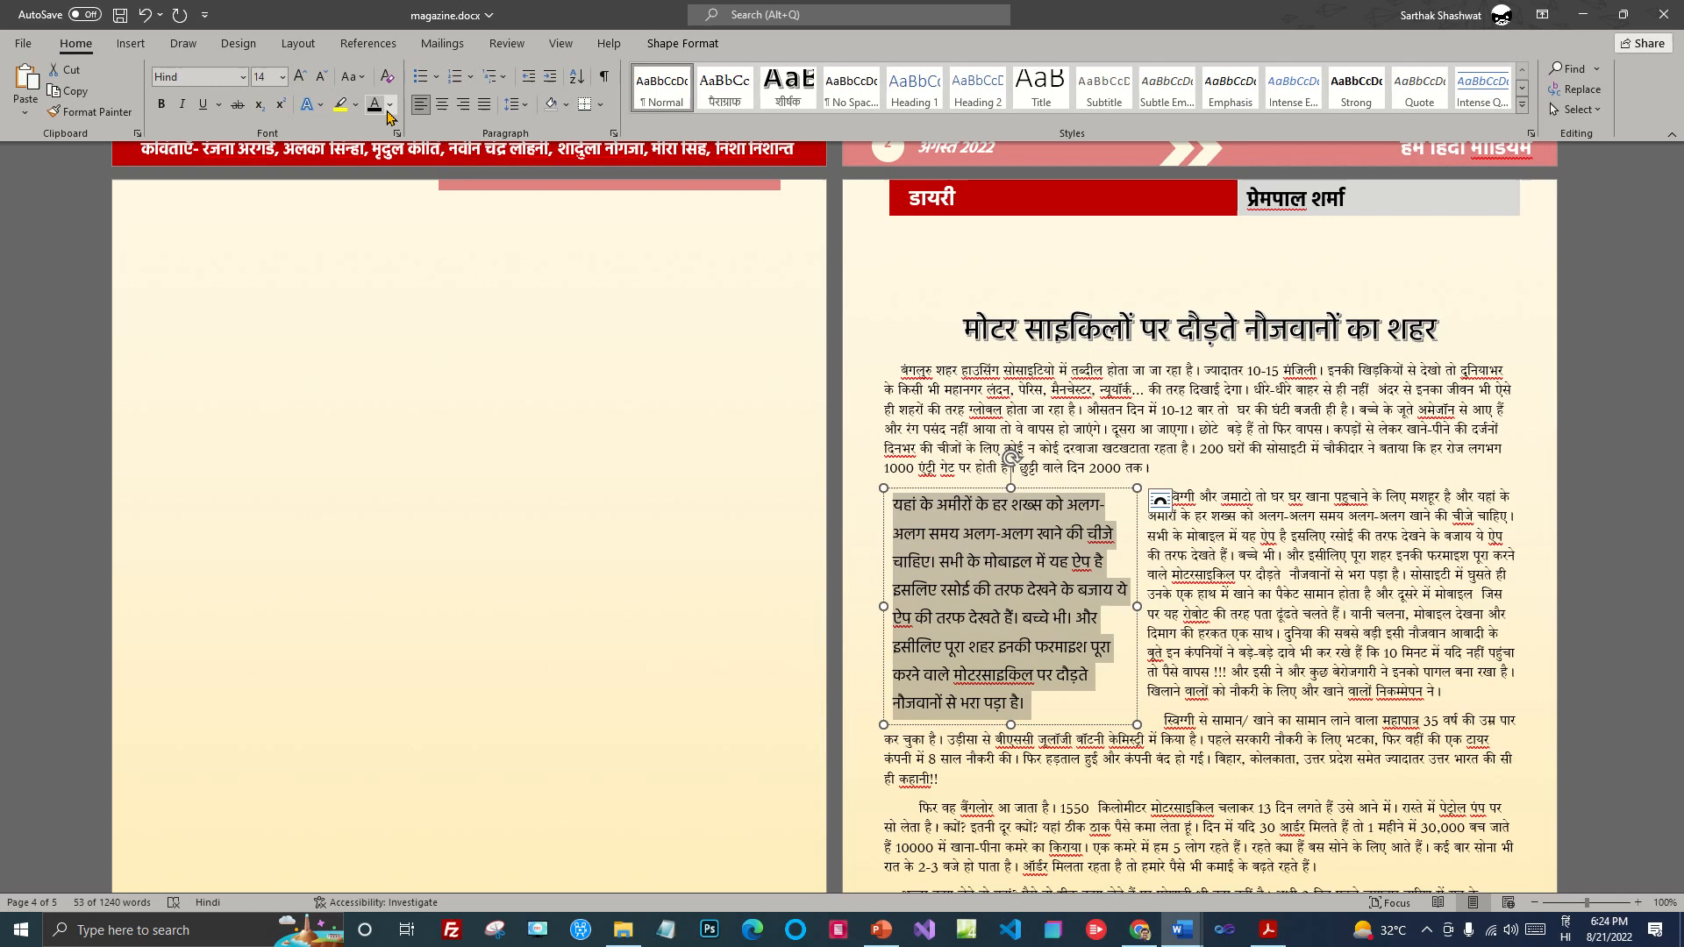
{"action": "left_click", "coordinate": [390, 106]}
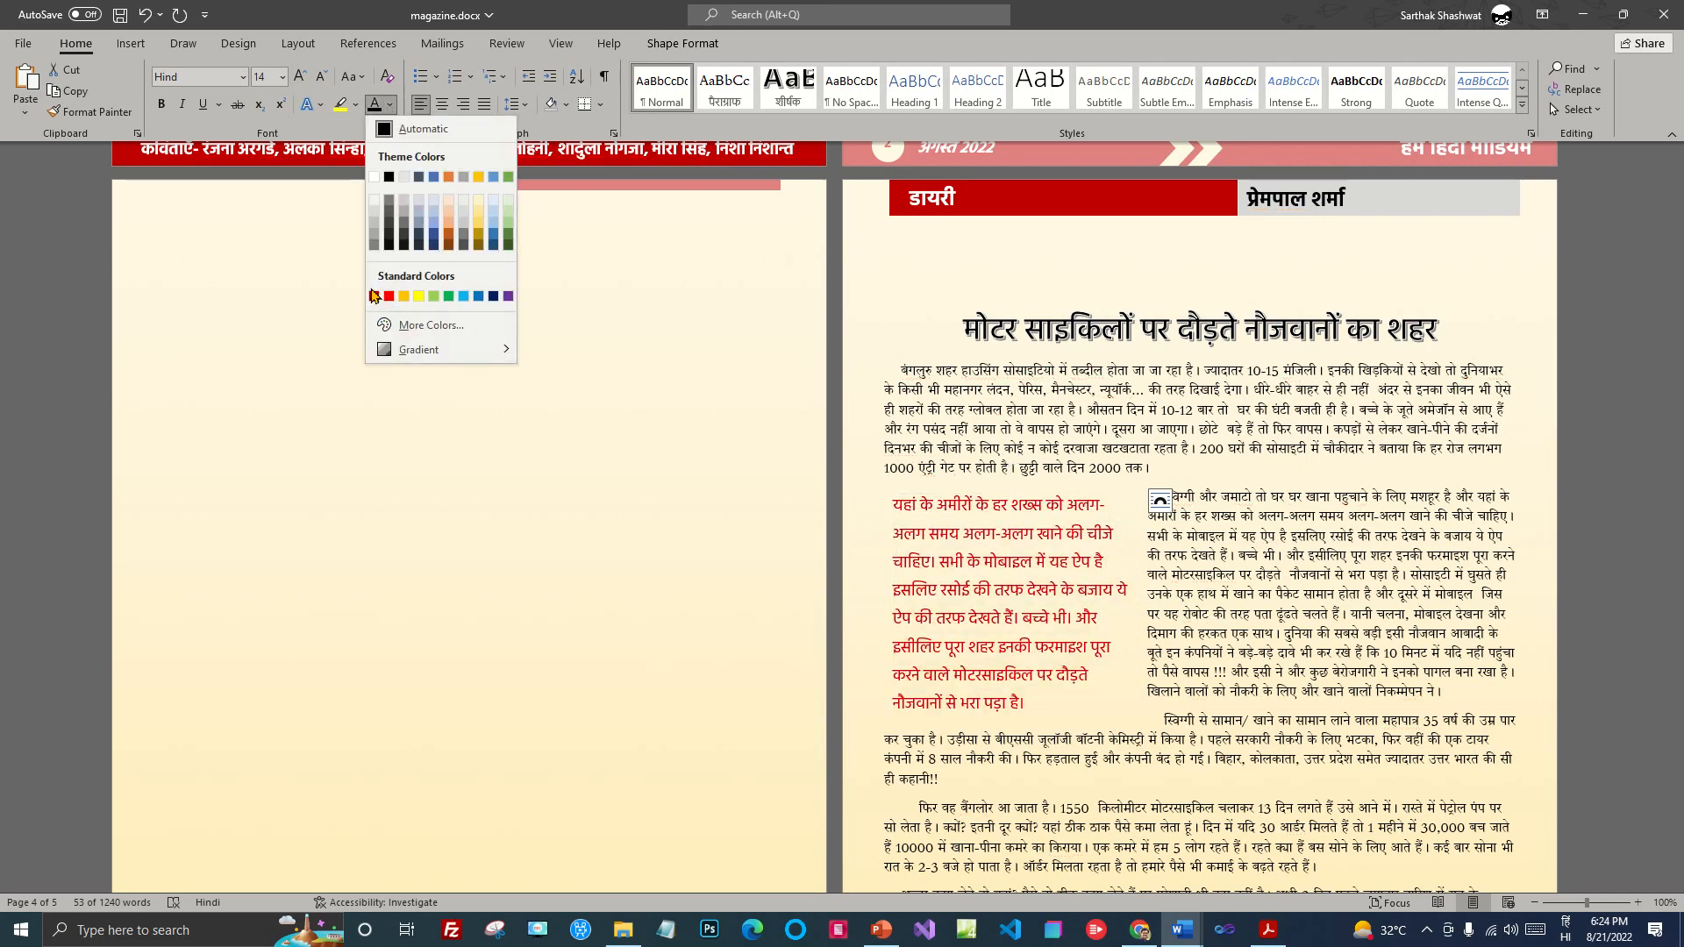
{"action": "left_click", "coordinate": [373, 296]}
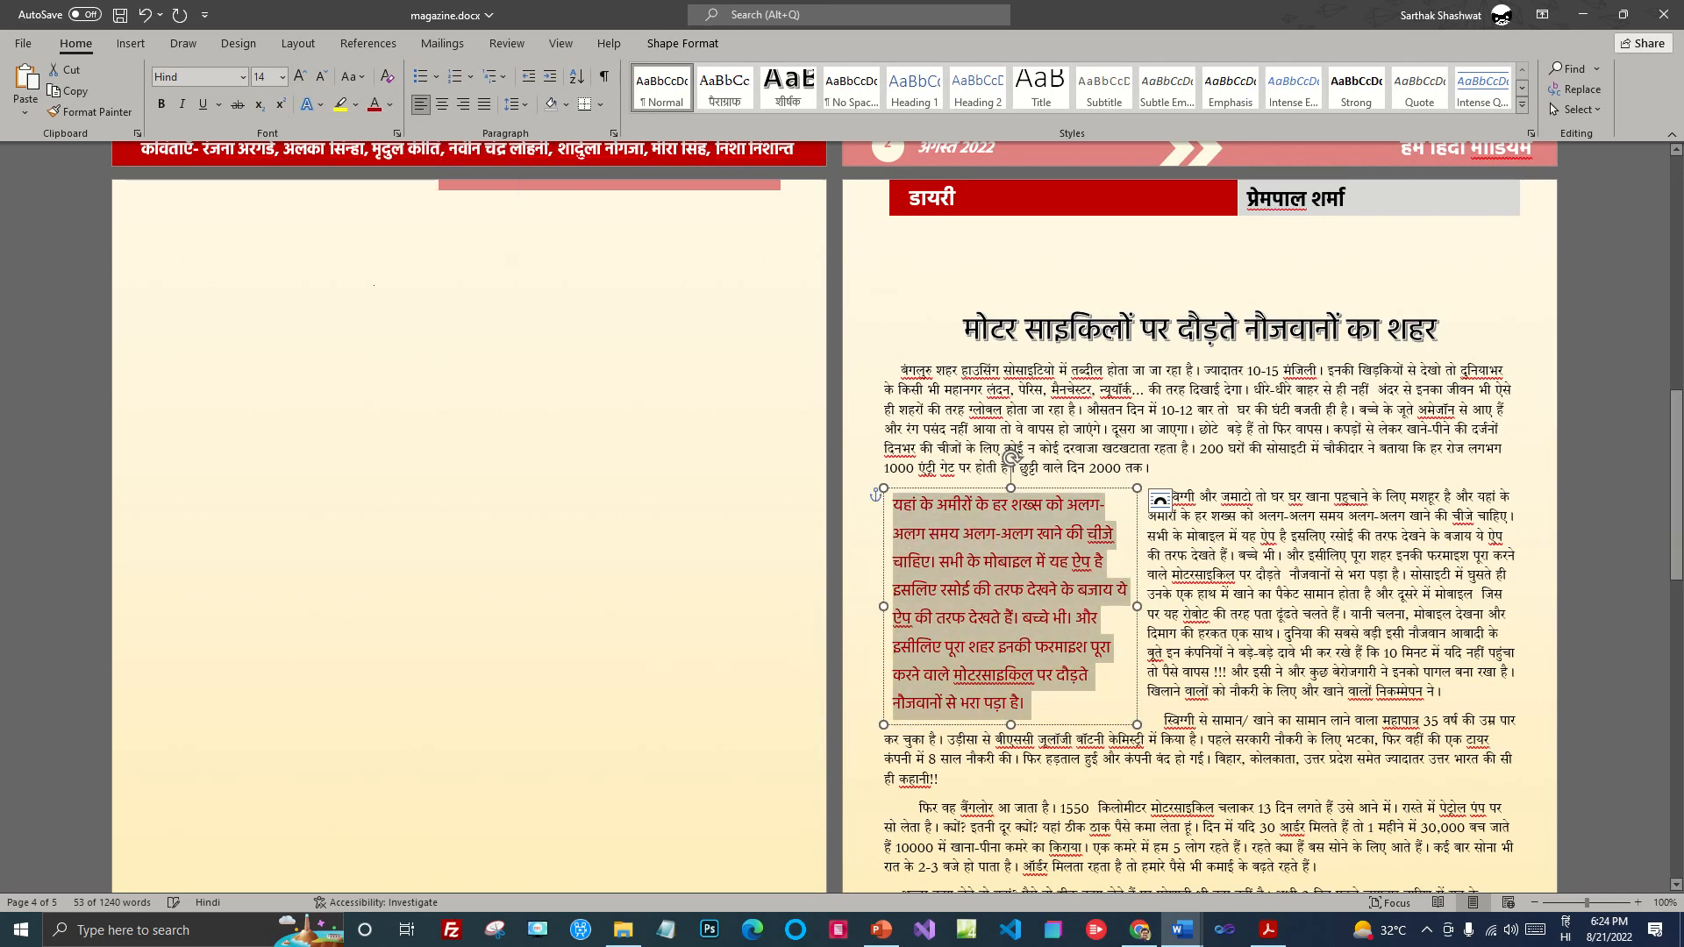
{"action": "left_click", "coordinate": [160, 104]}
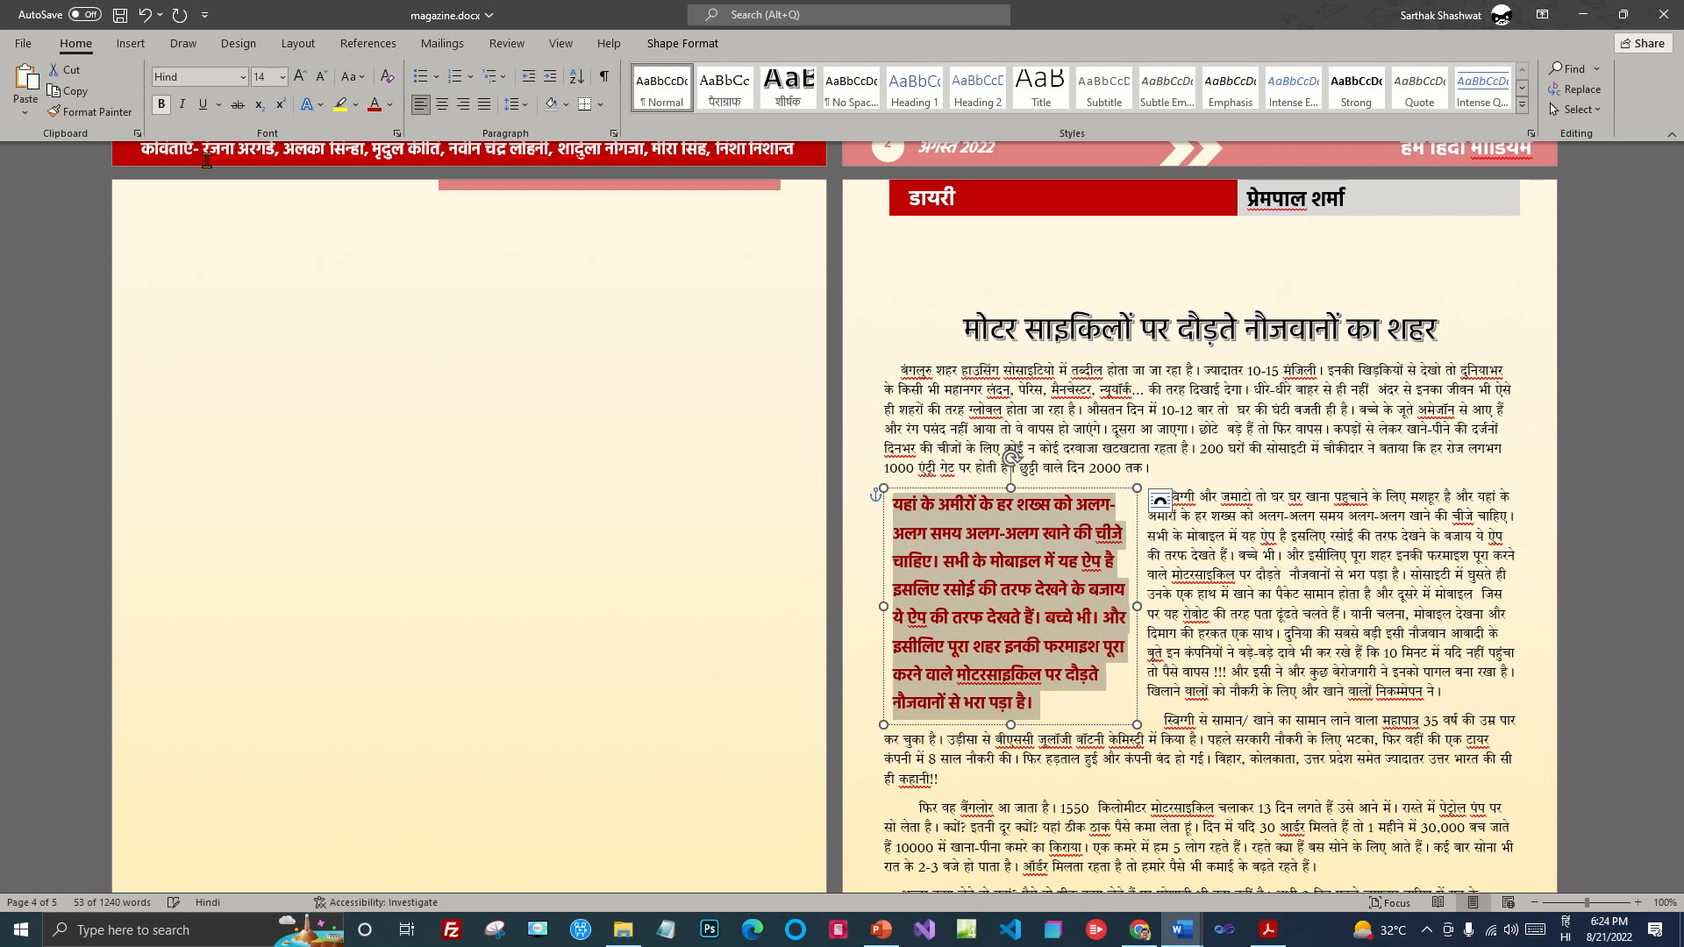
{"action": "left_click", "coordinate": [1302, 566]}
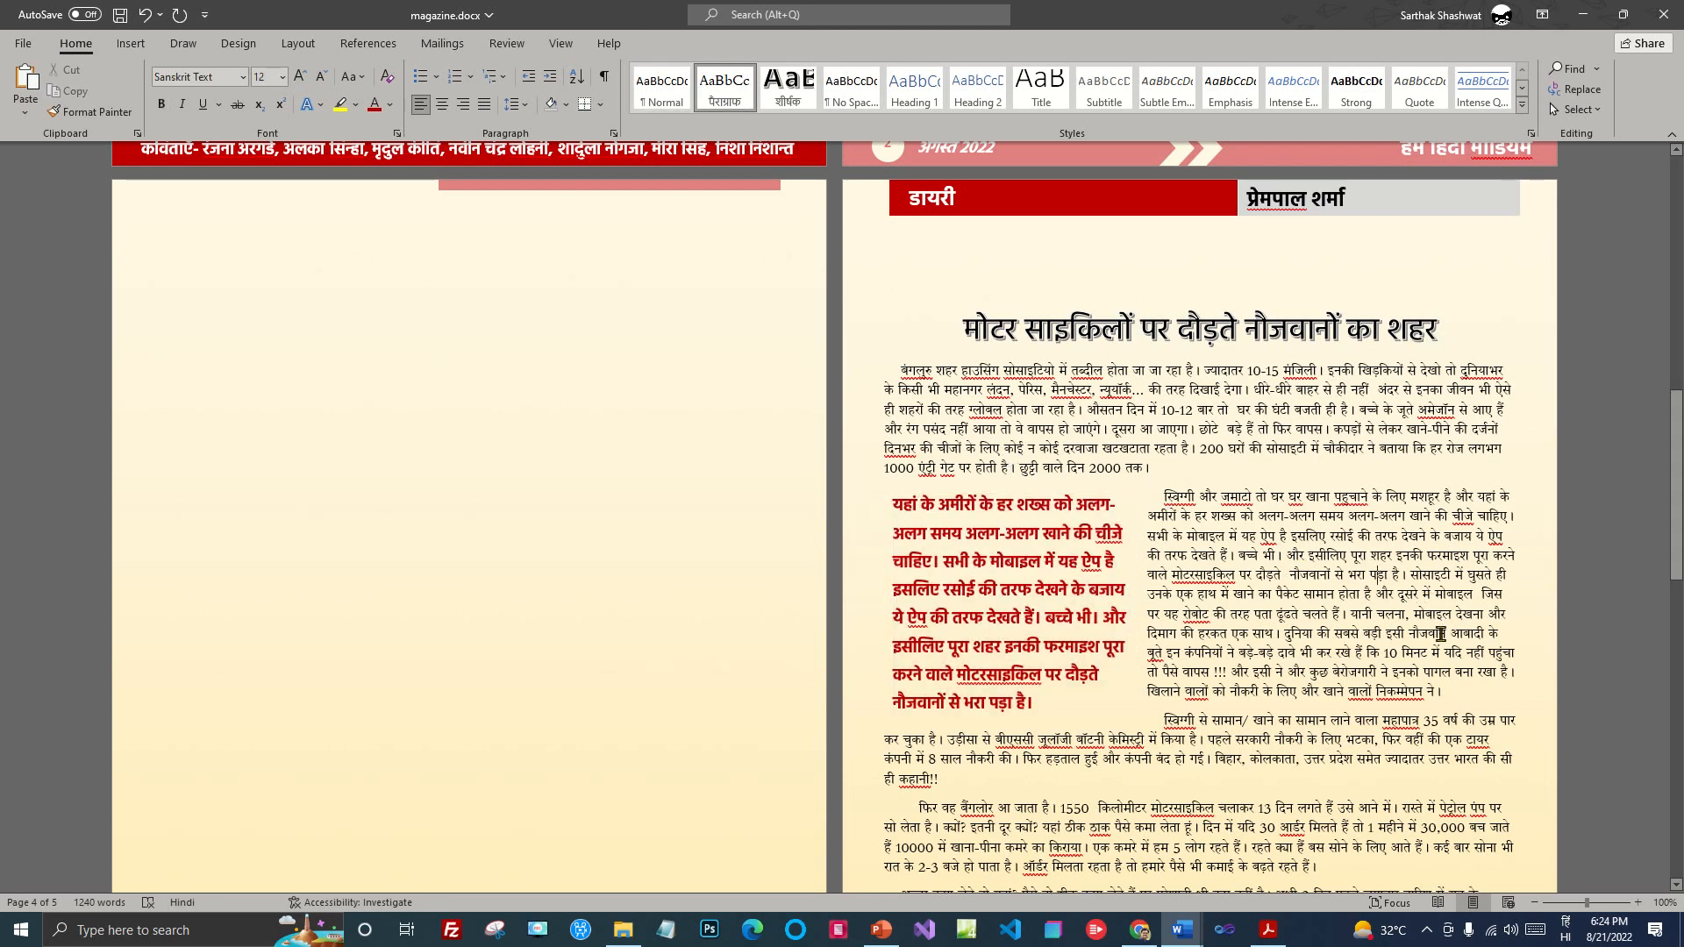
Step: Set the pull-quote box's bottom distance from text to 0.13" and nudge the box slightly down
{"action": "left_click", "coordinate": [1136, 636]}
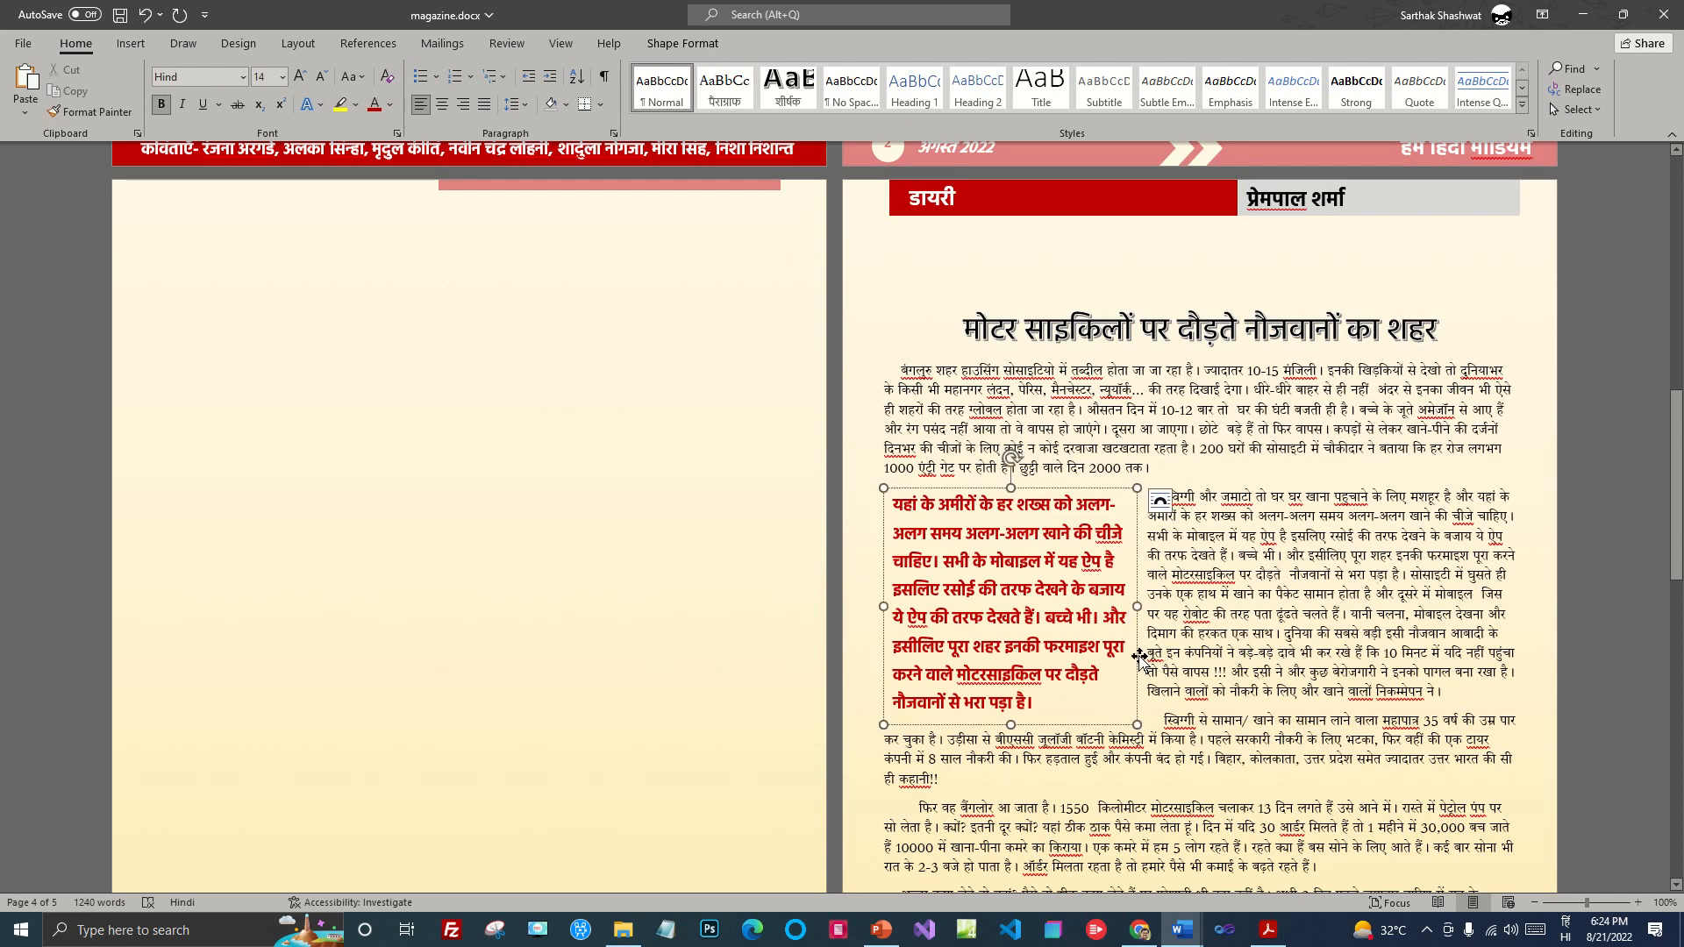
{"action": "left_click", "coordinate": [1137, 654]}
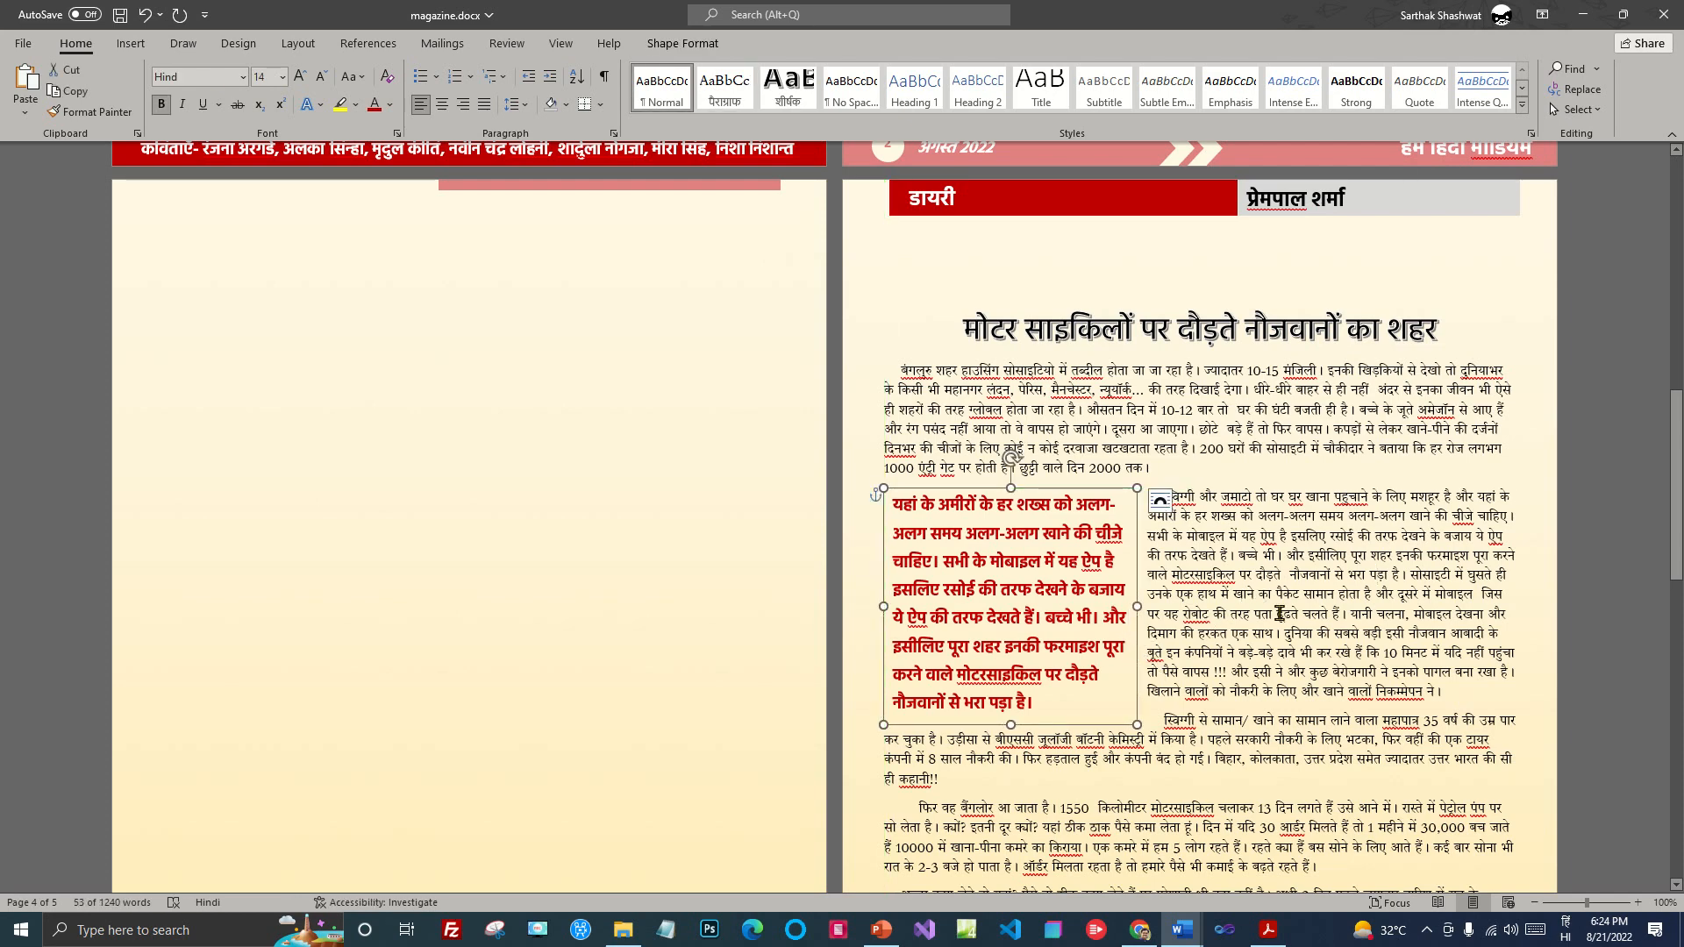
{"action": "left_click", "coordinate": [681, 43]}
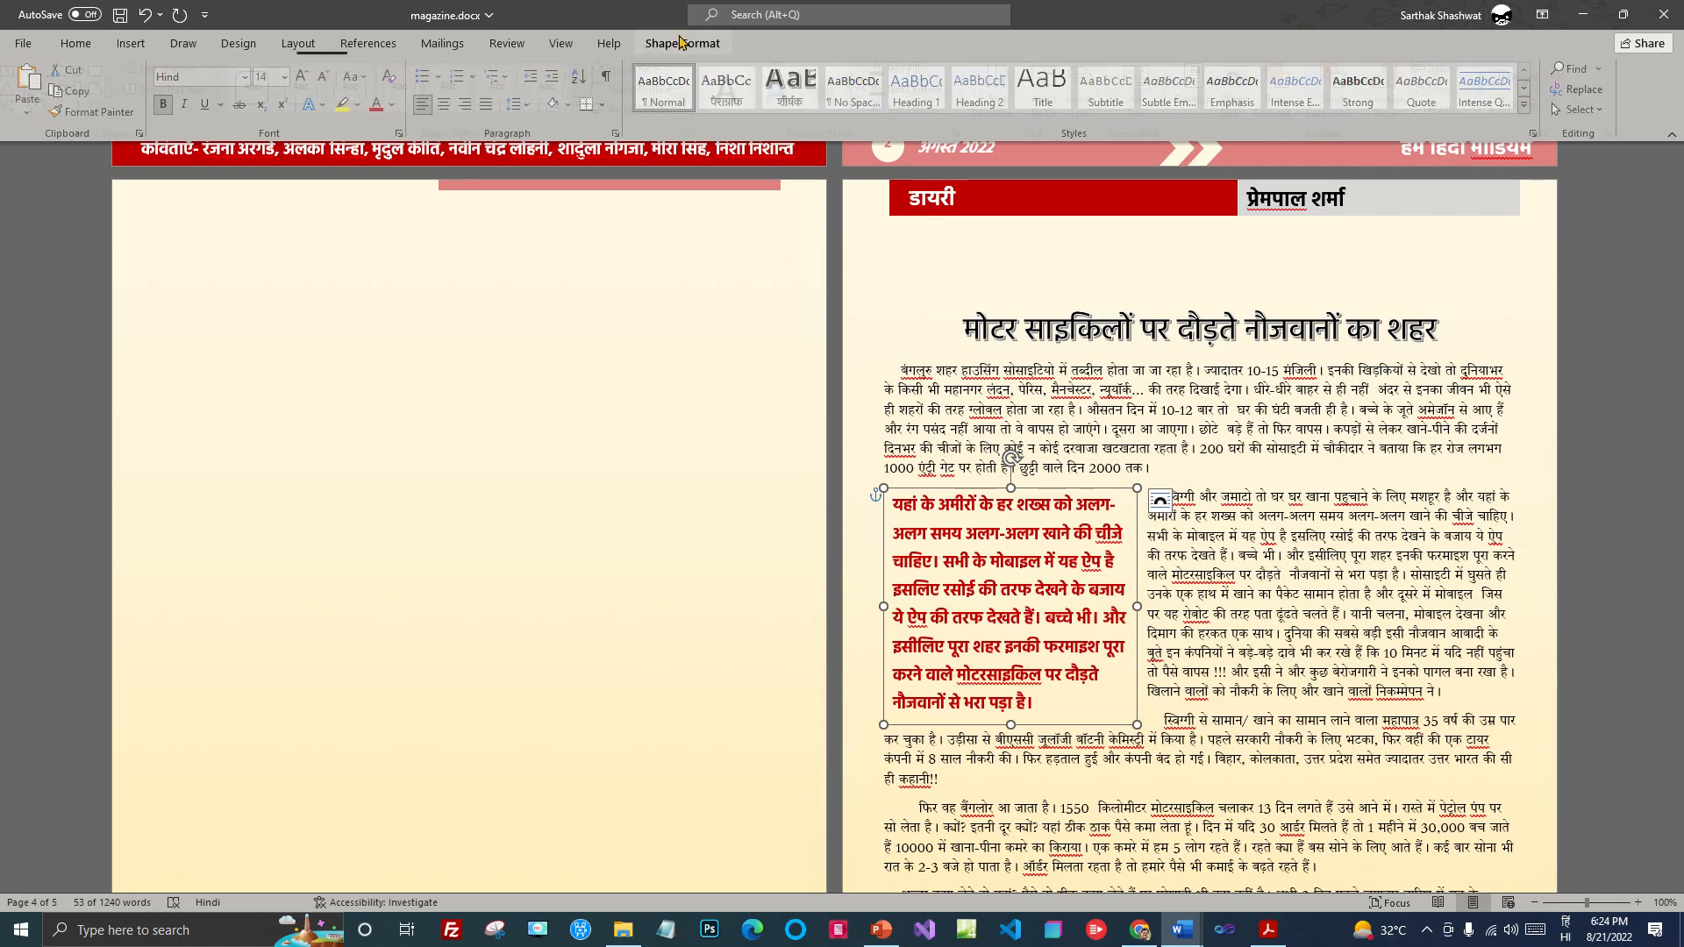
{"action": "left_click", "coordinate": [1243, 99]}
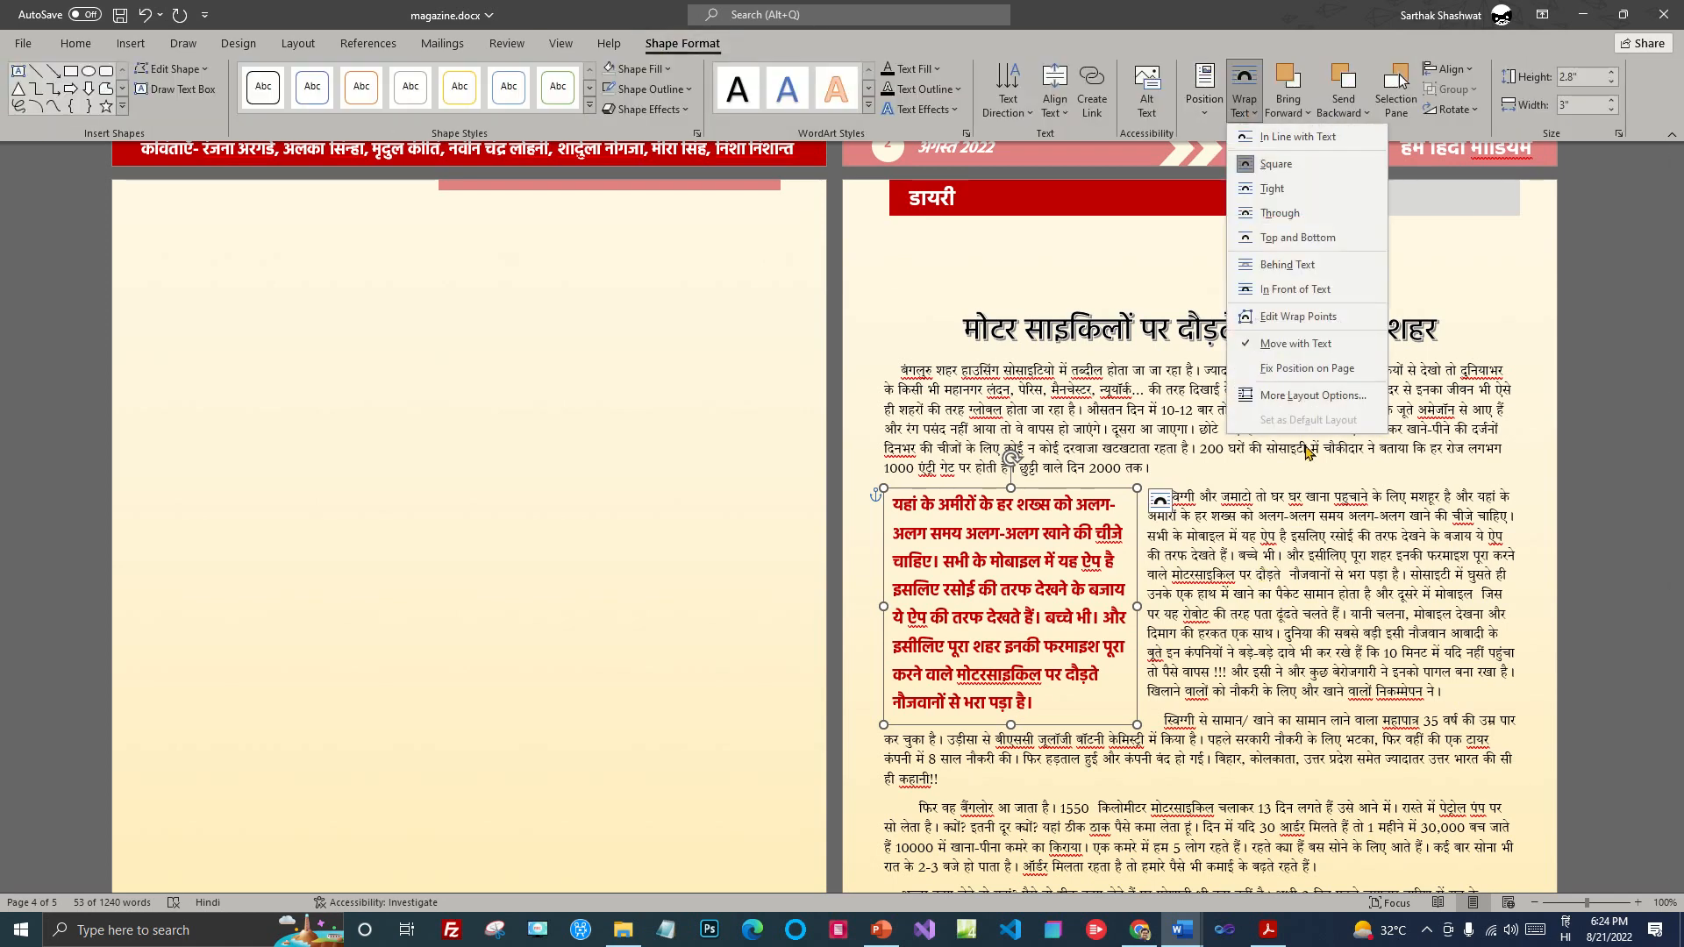
{"action": "left_click", "coordinate": [1307, 396]}
{"action": "left_click_drag", "start_coordinate": [552, 494], "coordinate": [456, 491]}
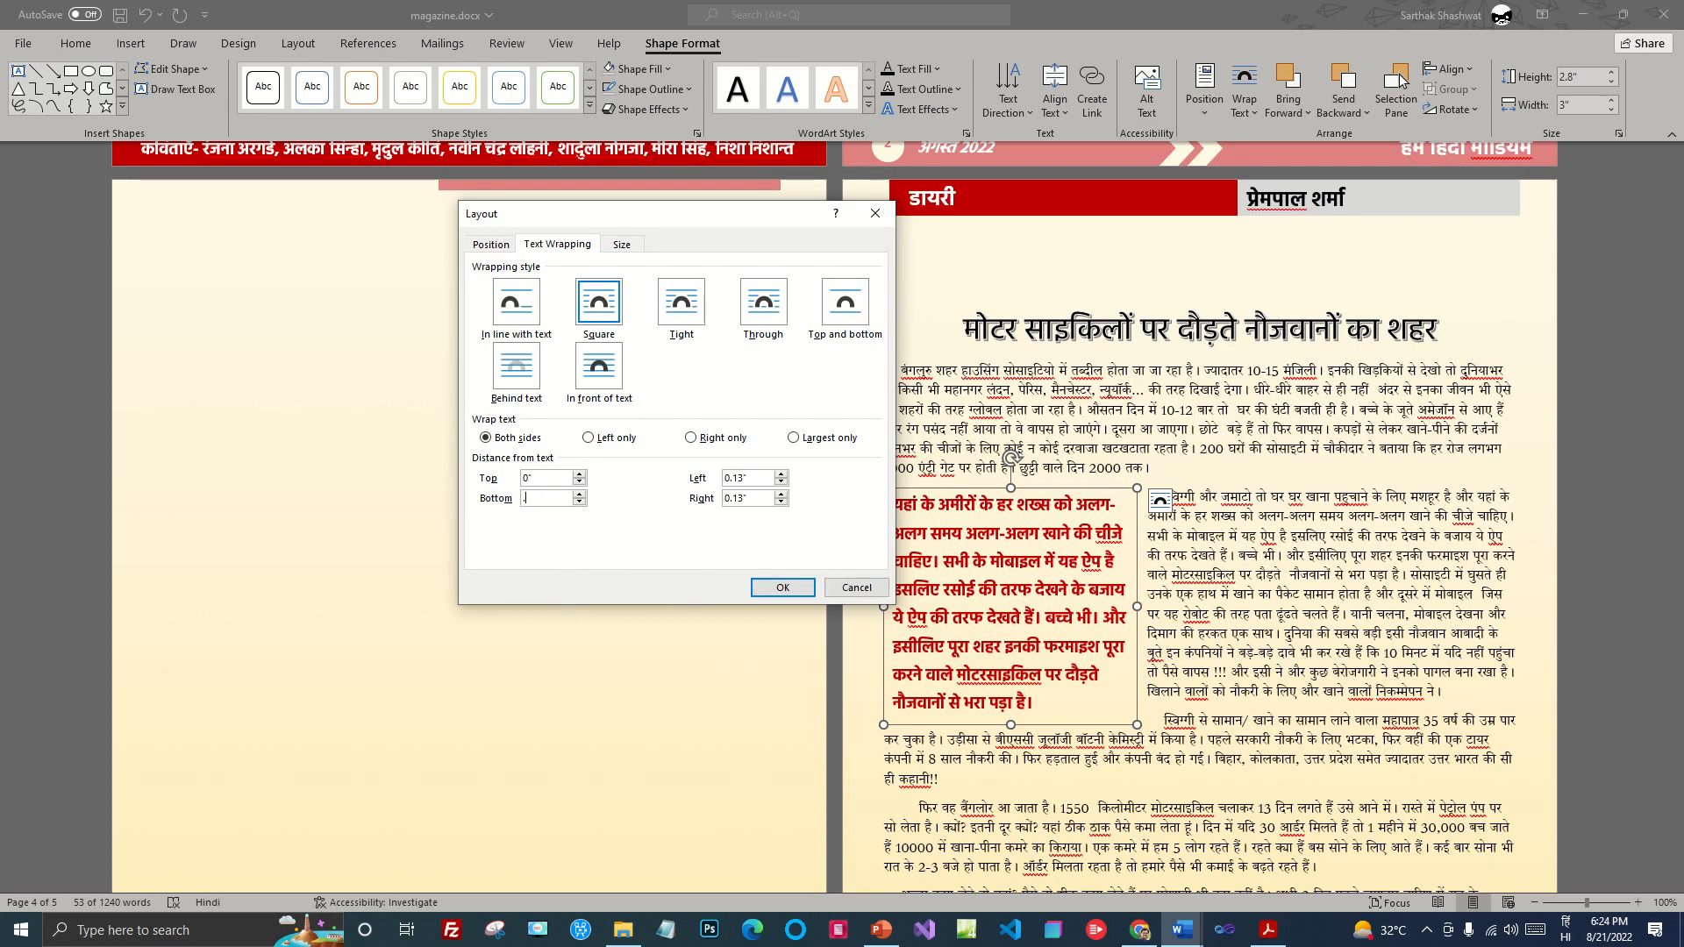
{"action": "left_click", "coordinate": [782, 587]}
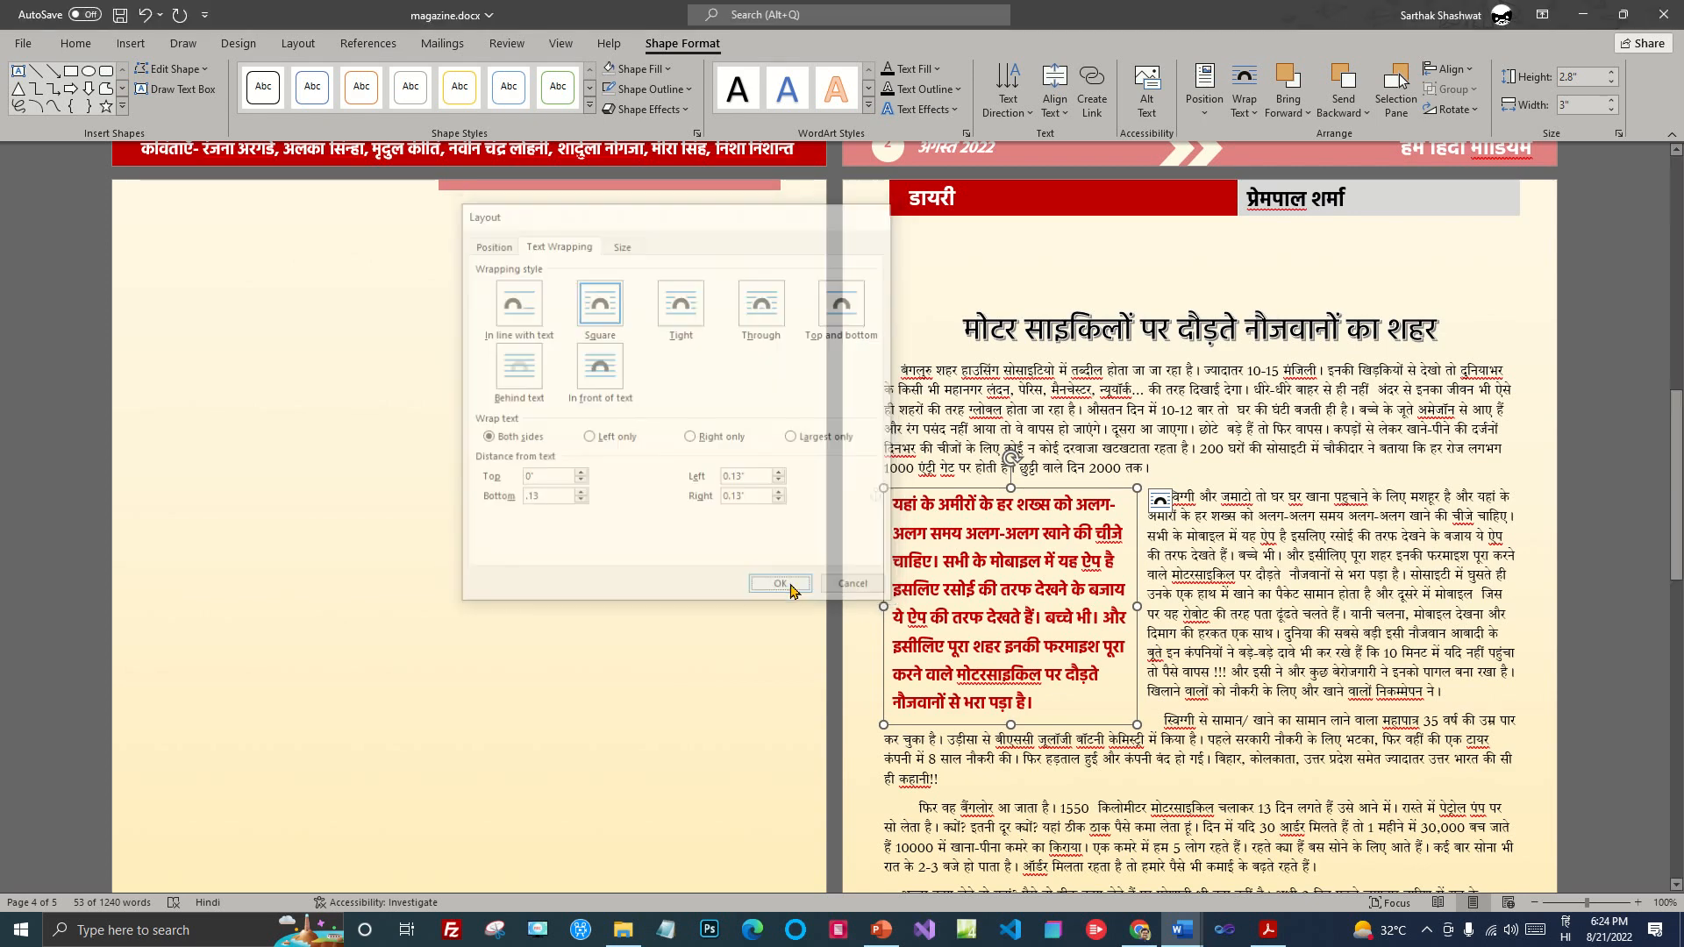
{"action": "mouse_move", "coordinate": [1139, 565]}
{"action": "left_mouse_down"}
{"action": "mouse_move", "coordinate": [1143, 699]}
{"action": "mouse_move", "coordinate": [1136, 567]}
{"action": "left_mouse_up"}
{"action": "left_click", "coordinate": [1425, 637]}
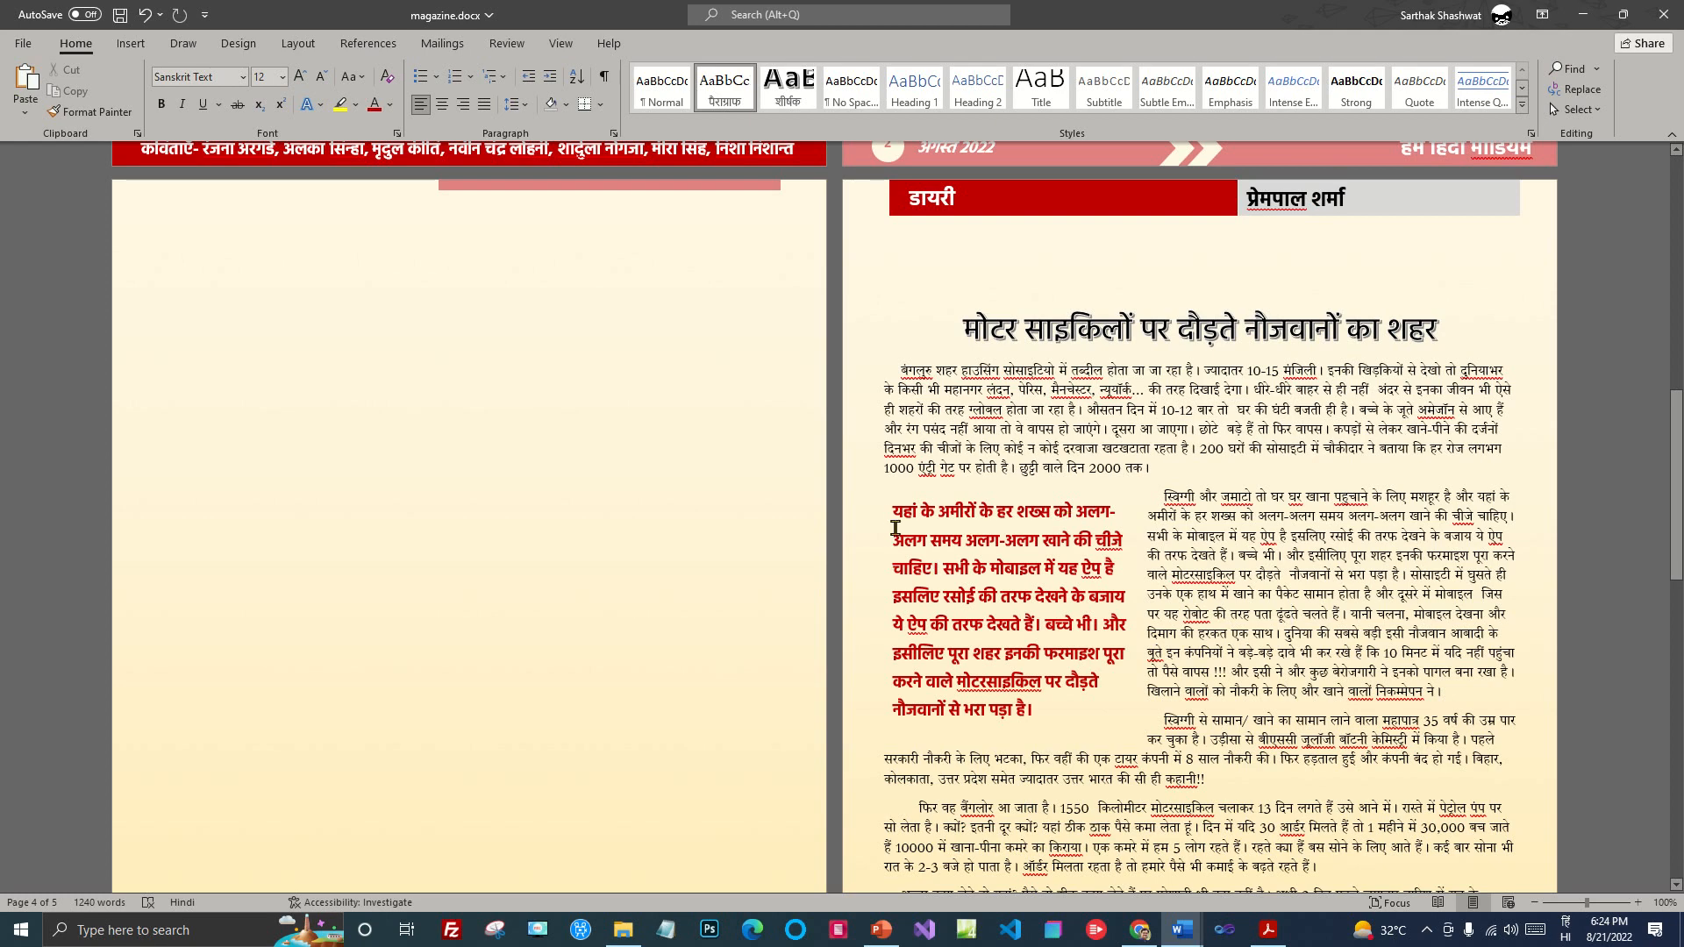
Step: Create a new style named परिचय from the formatting of the pull-quote passage
{"action": "left_click_drag", "start_coordinate": [894, 512], "coordinate": [1107, 717]}
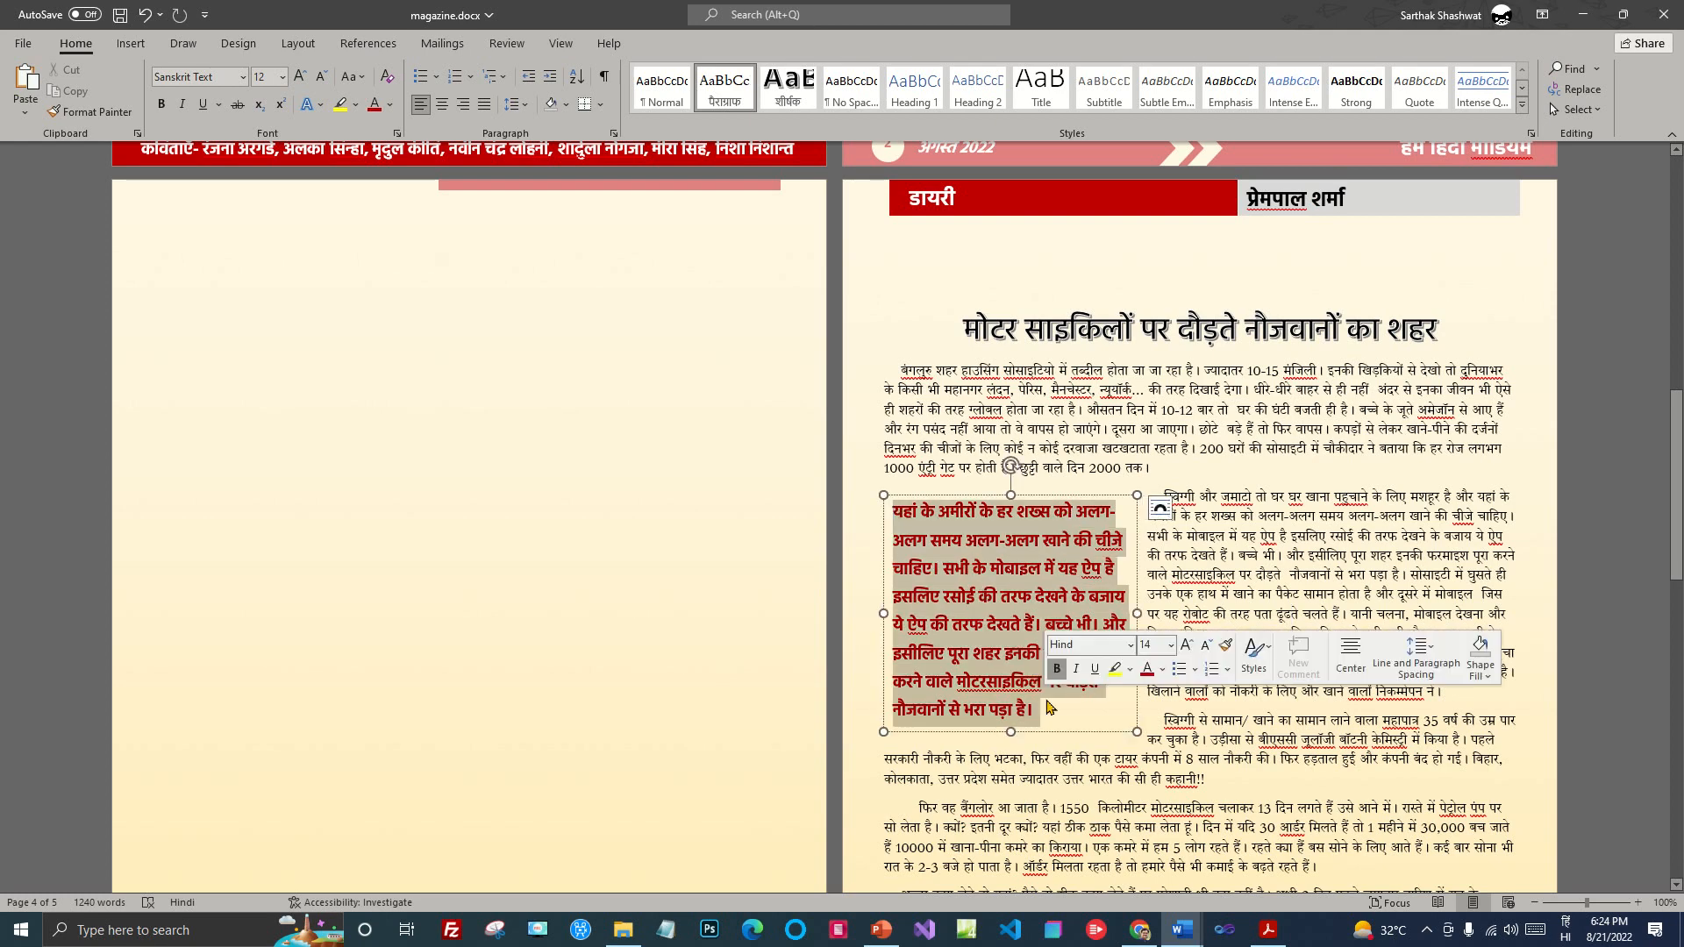
{"action": "left_click", "coordinate": [75, 43]}
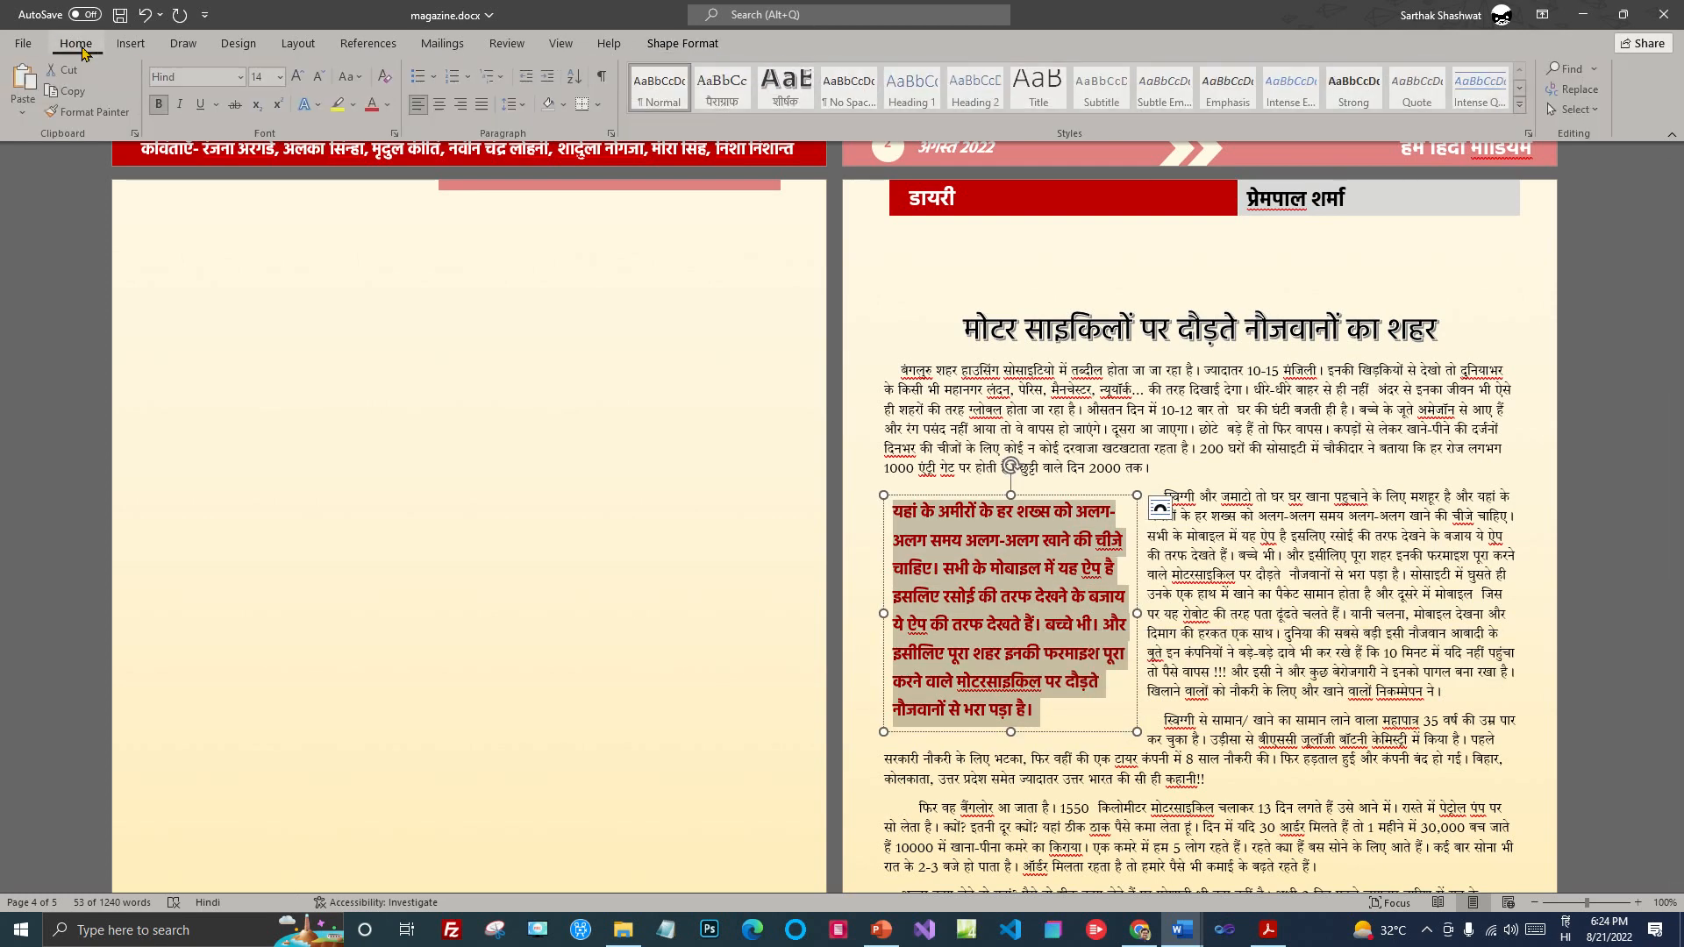
{"action": "left_click", "coordinate": [1523, 104]}
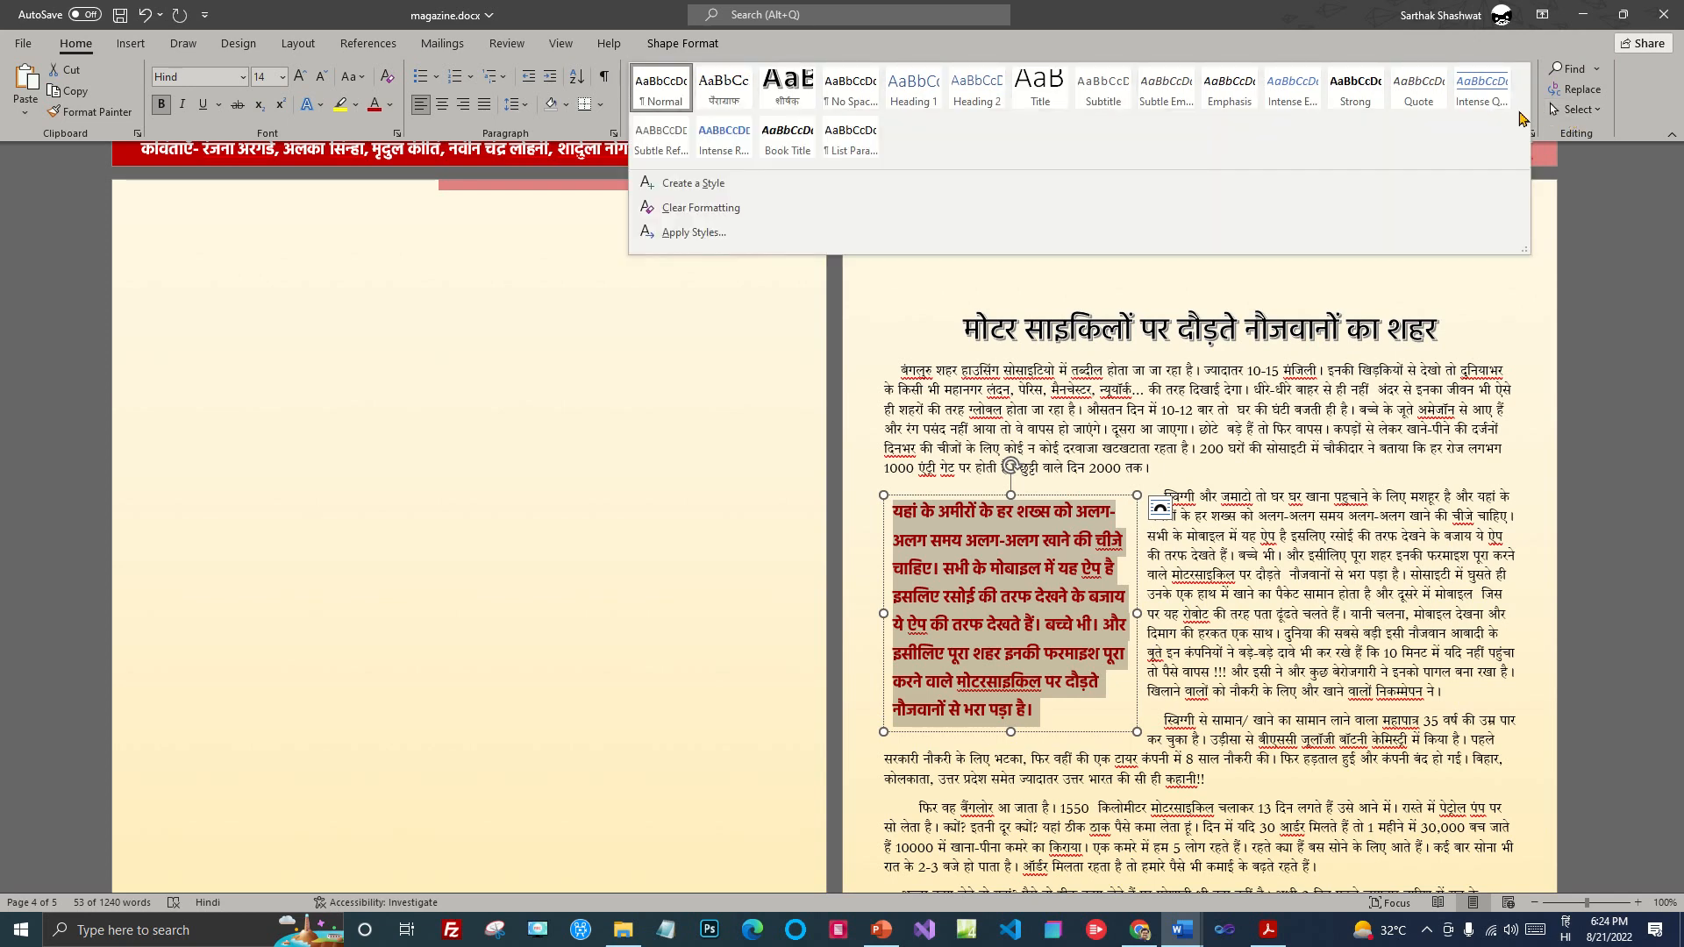
{"action": "left_click", "coordinate": [748, 185]}
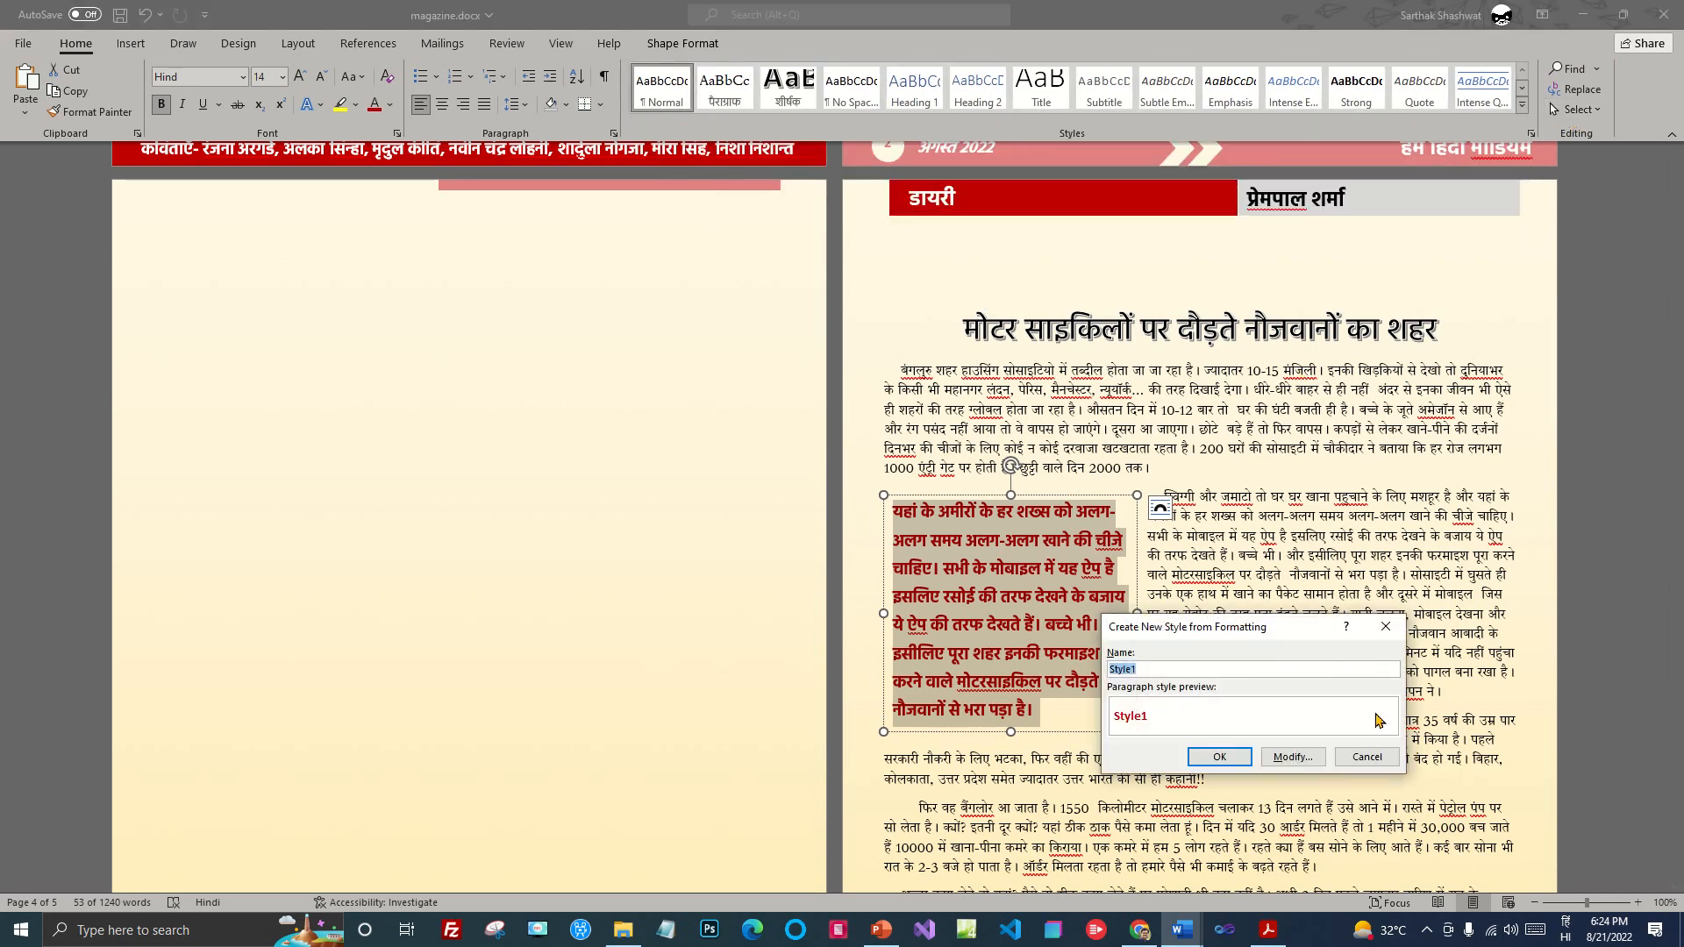
{"action": "type", "text": "परिचय"}
{"action": "key", "text": "Return"}
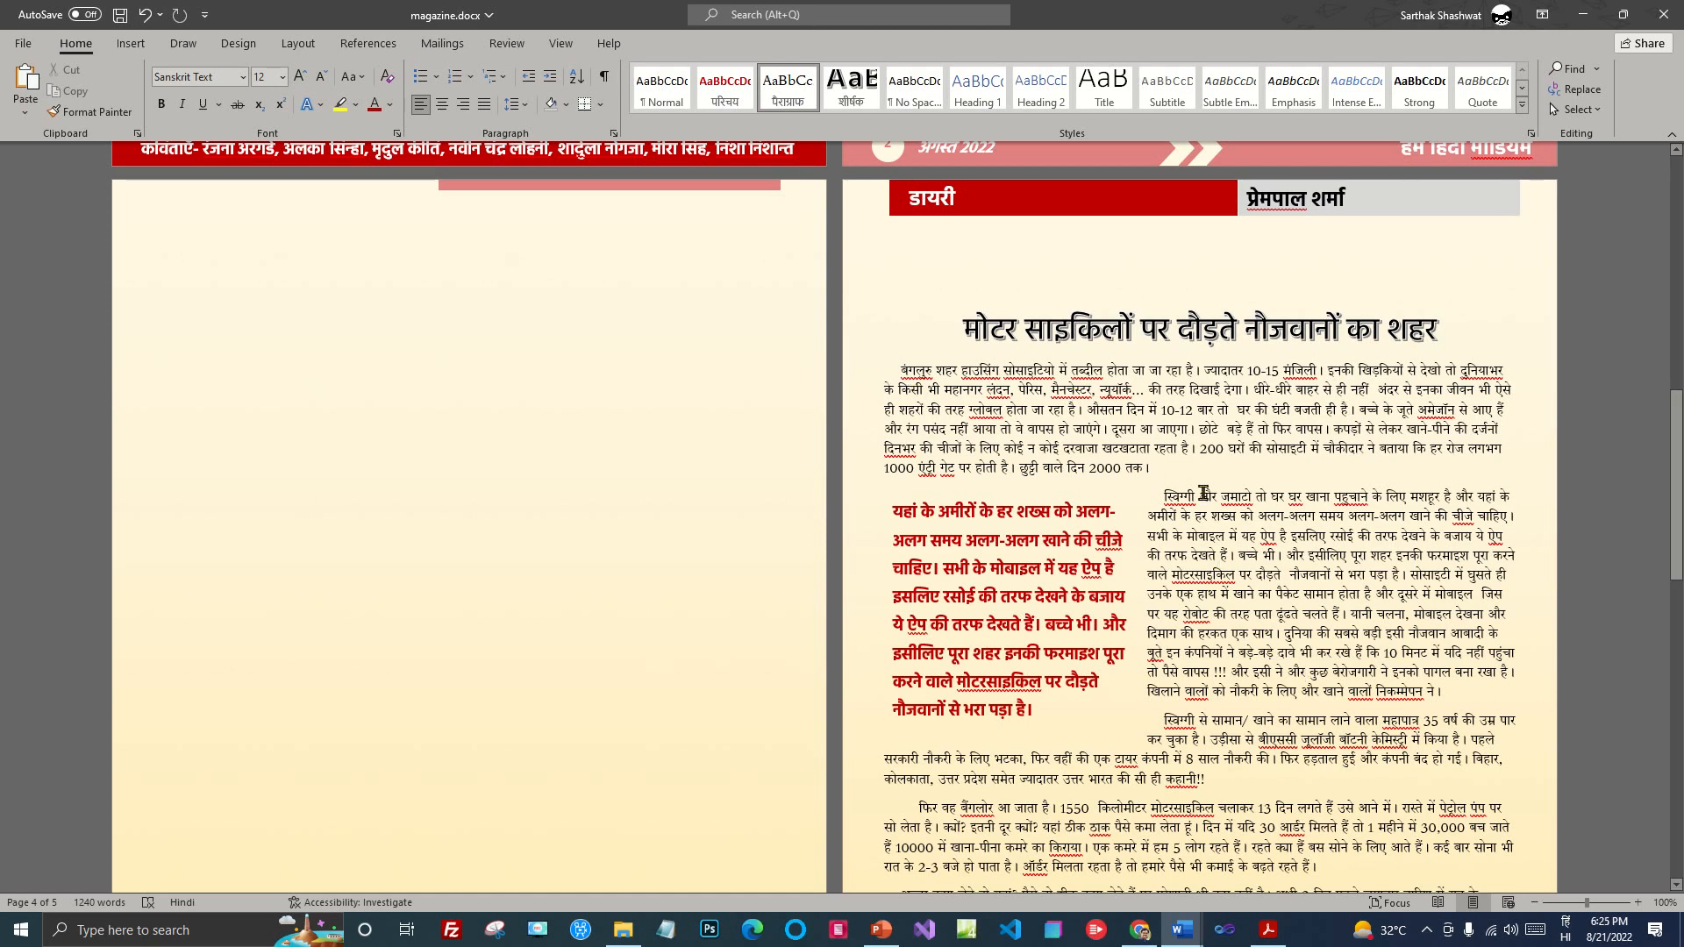
Step: Justify the article's first body paragraph and update the पैराग्राफ style to match it
{"action": "left_click_drag", "start_coordinate": [1159, 476], "coordinate": [884, 370]}
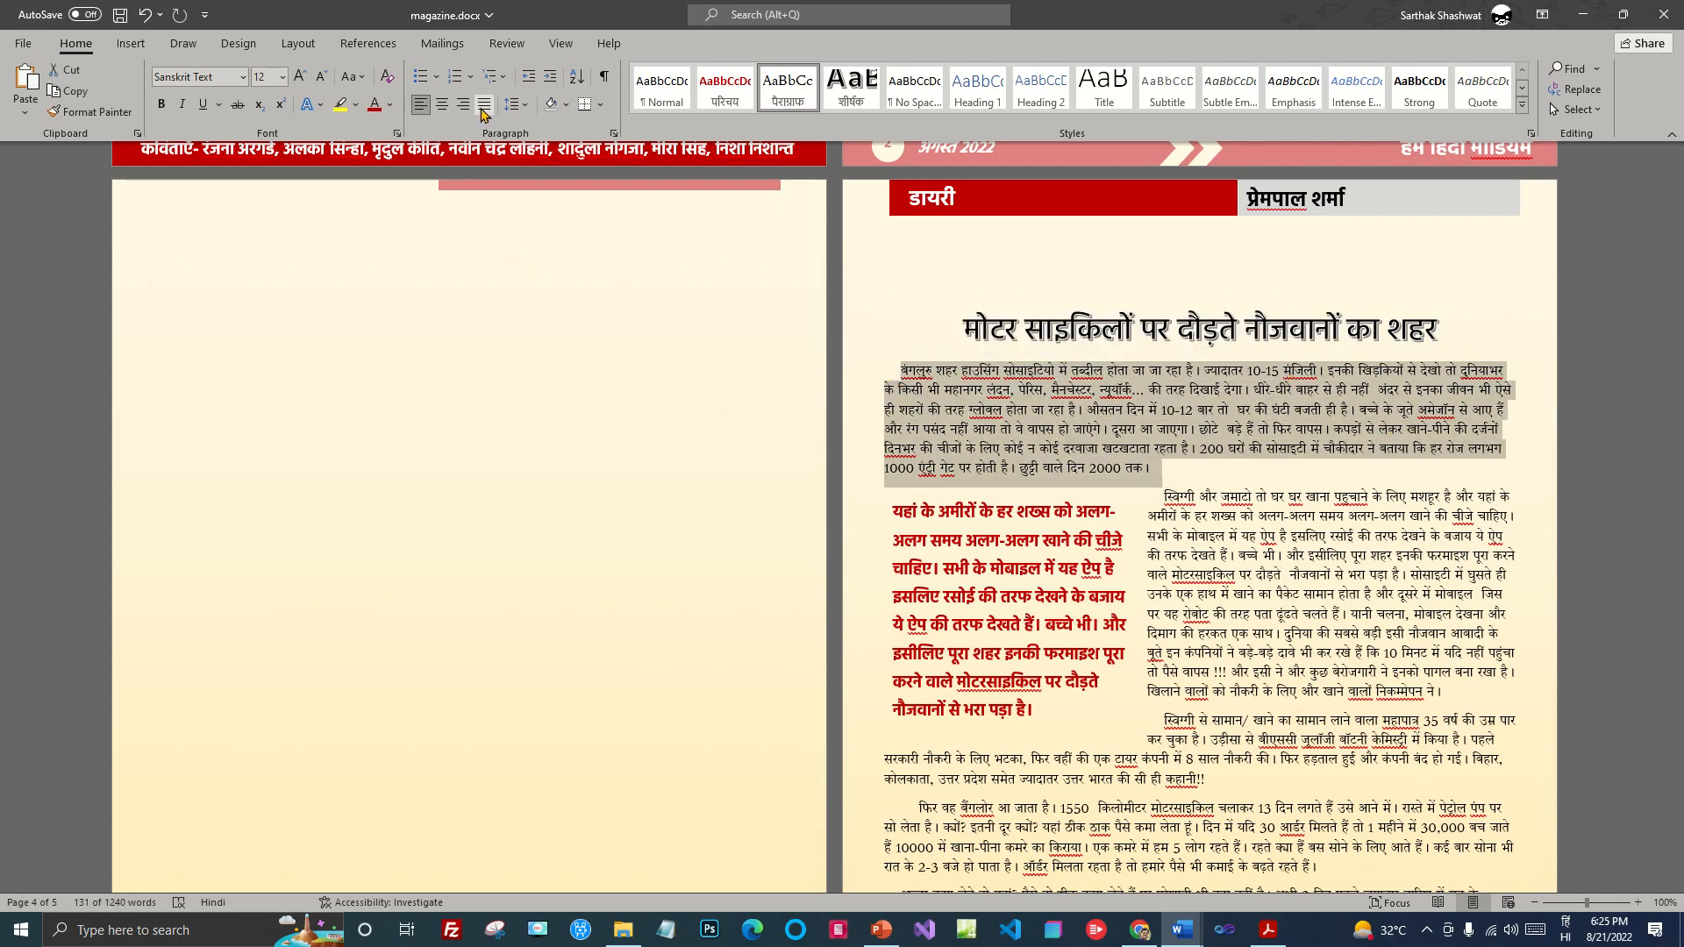
{"action": "key", "text": "ctrl+j"}
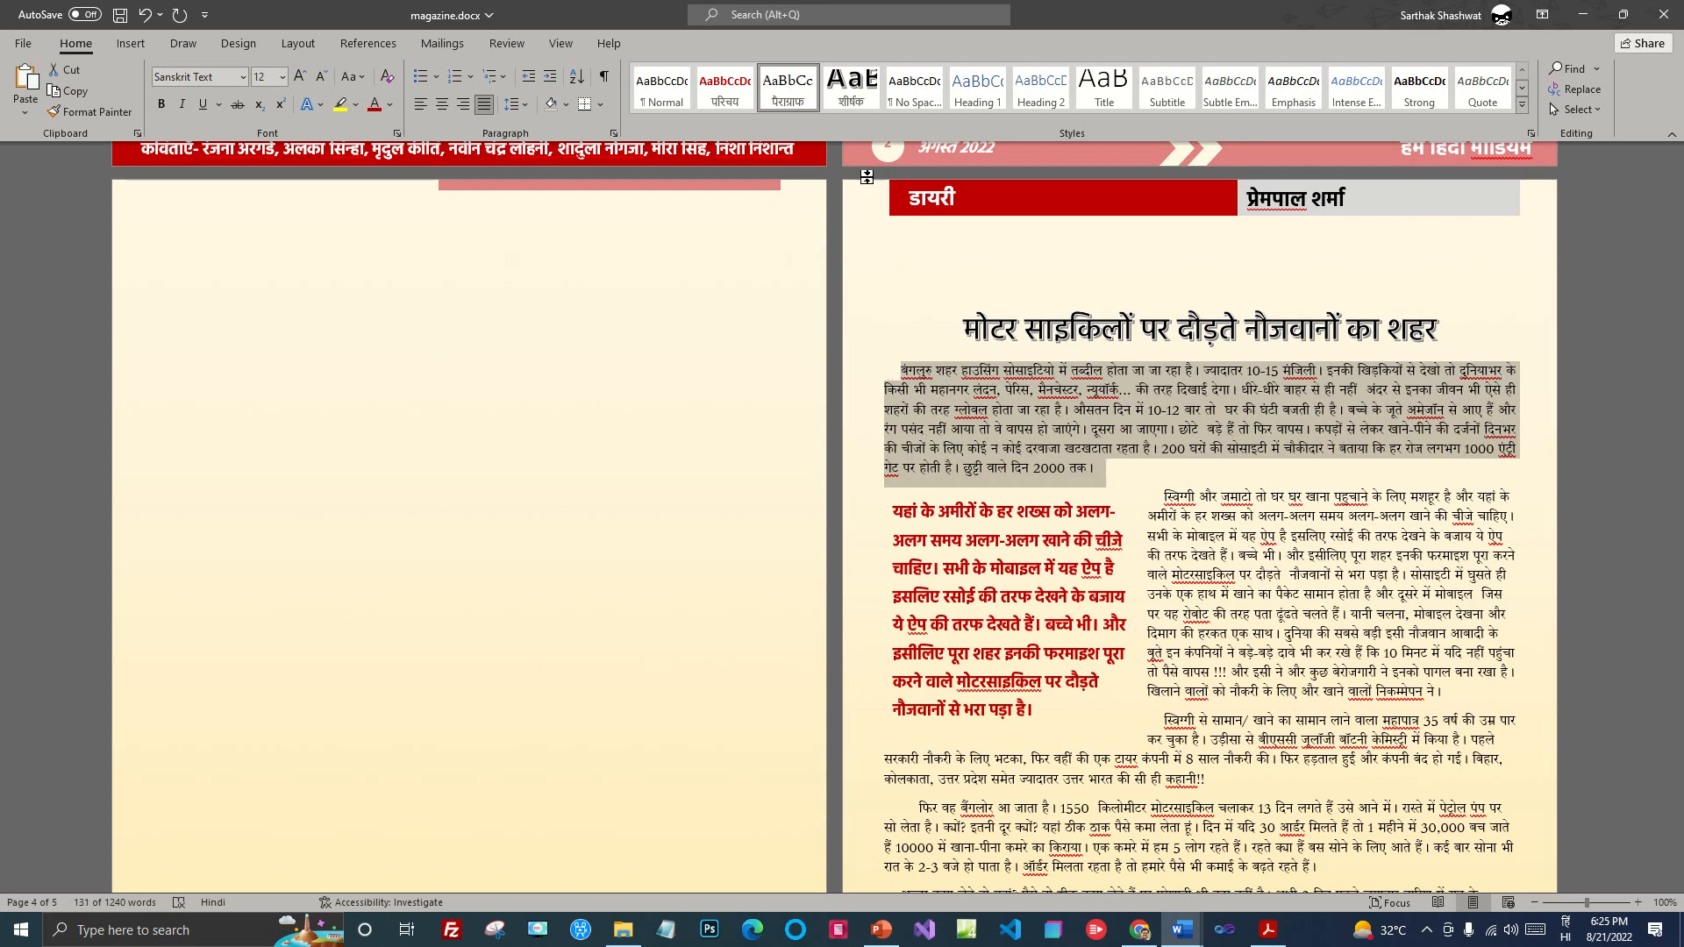
{"action": "right_click", "coordinate": [792, 90]}
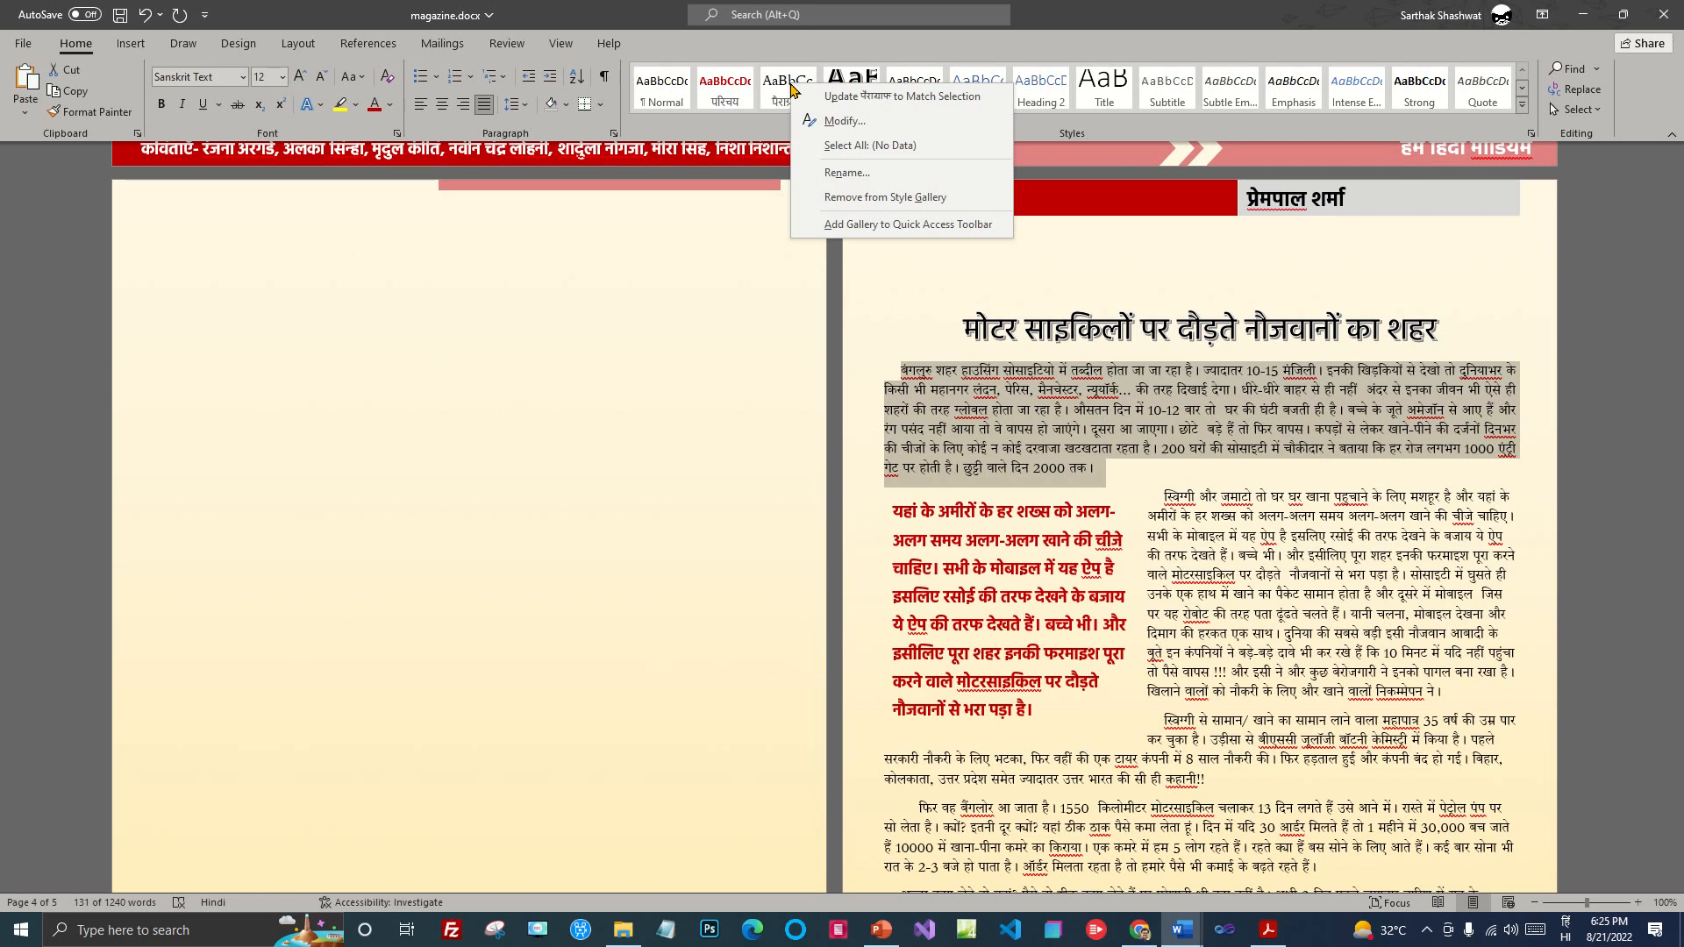
{"action": "left_click", "coordinate": [927, 98]}
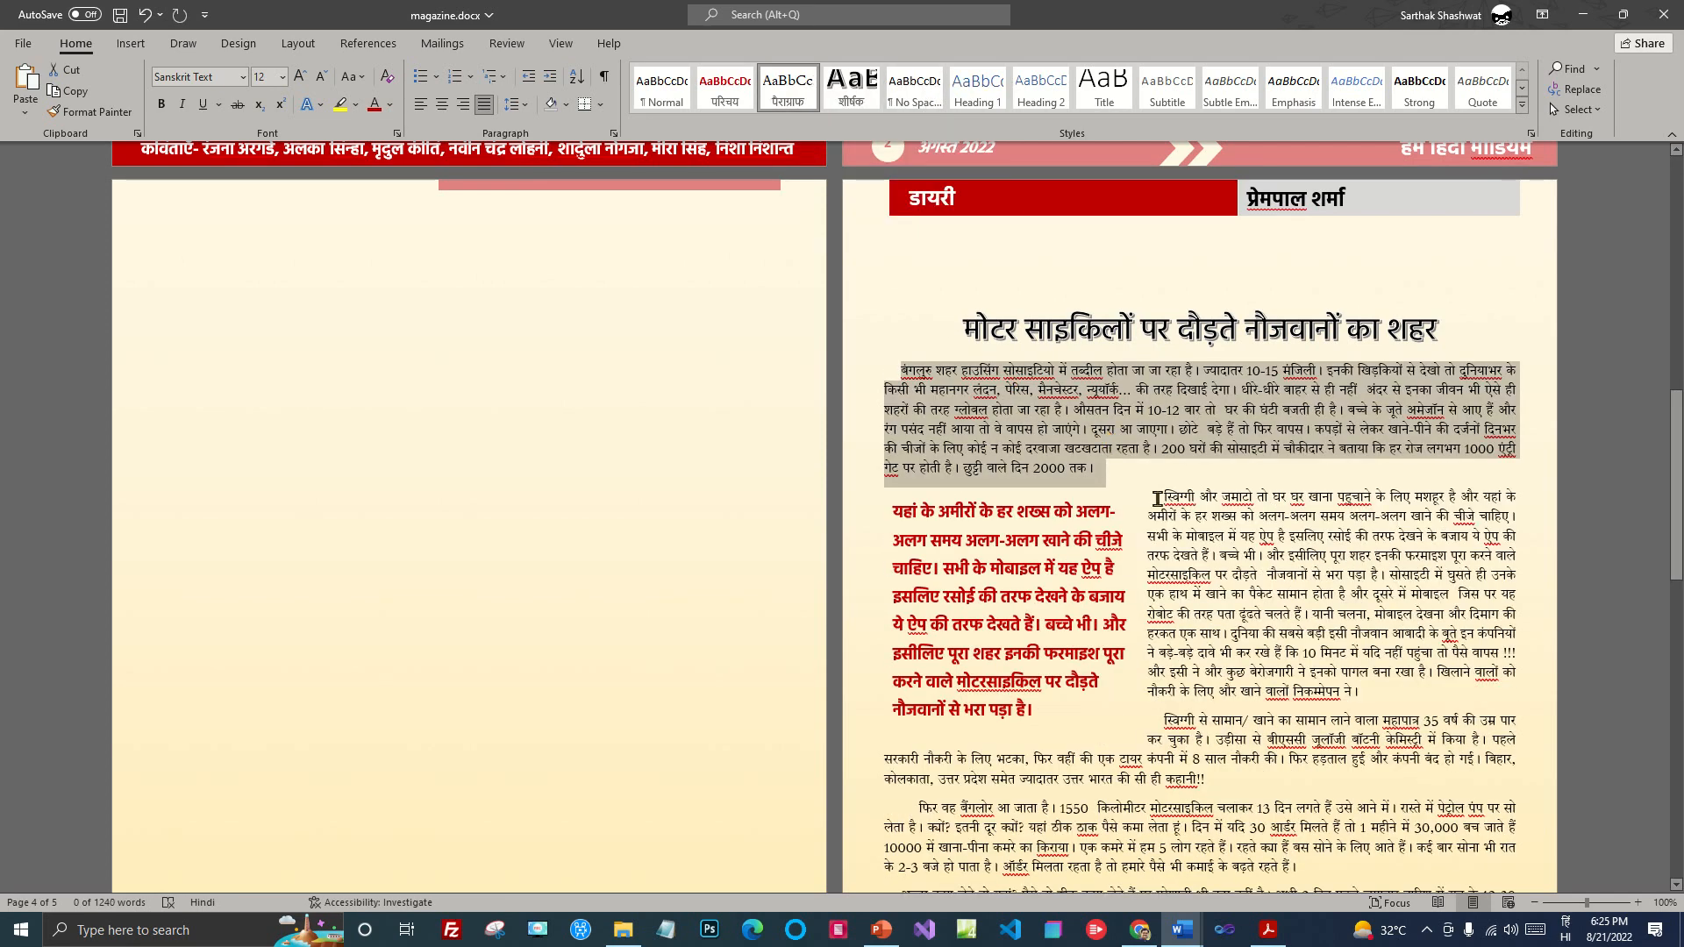
Step: Review the justified article text across both of its pages, checking the paragraph alignment and where the text ends on each page
{"action": "scroll", "coordinate": [1445, 541], "scroll_direction": "down", "scroll_amount": 4}
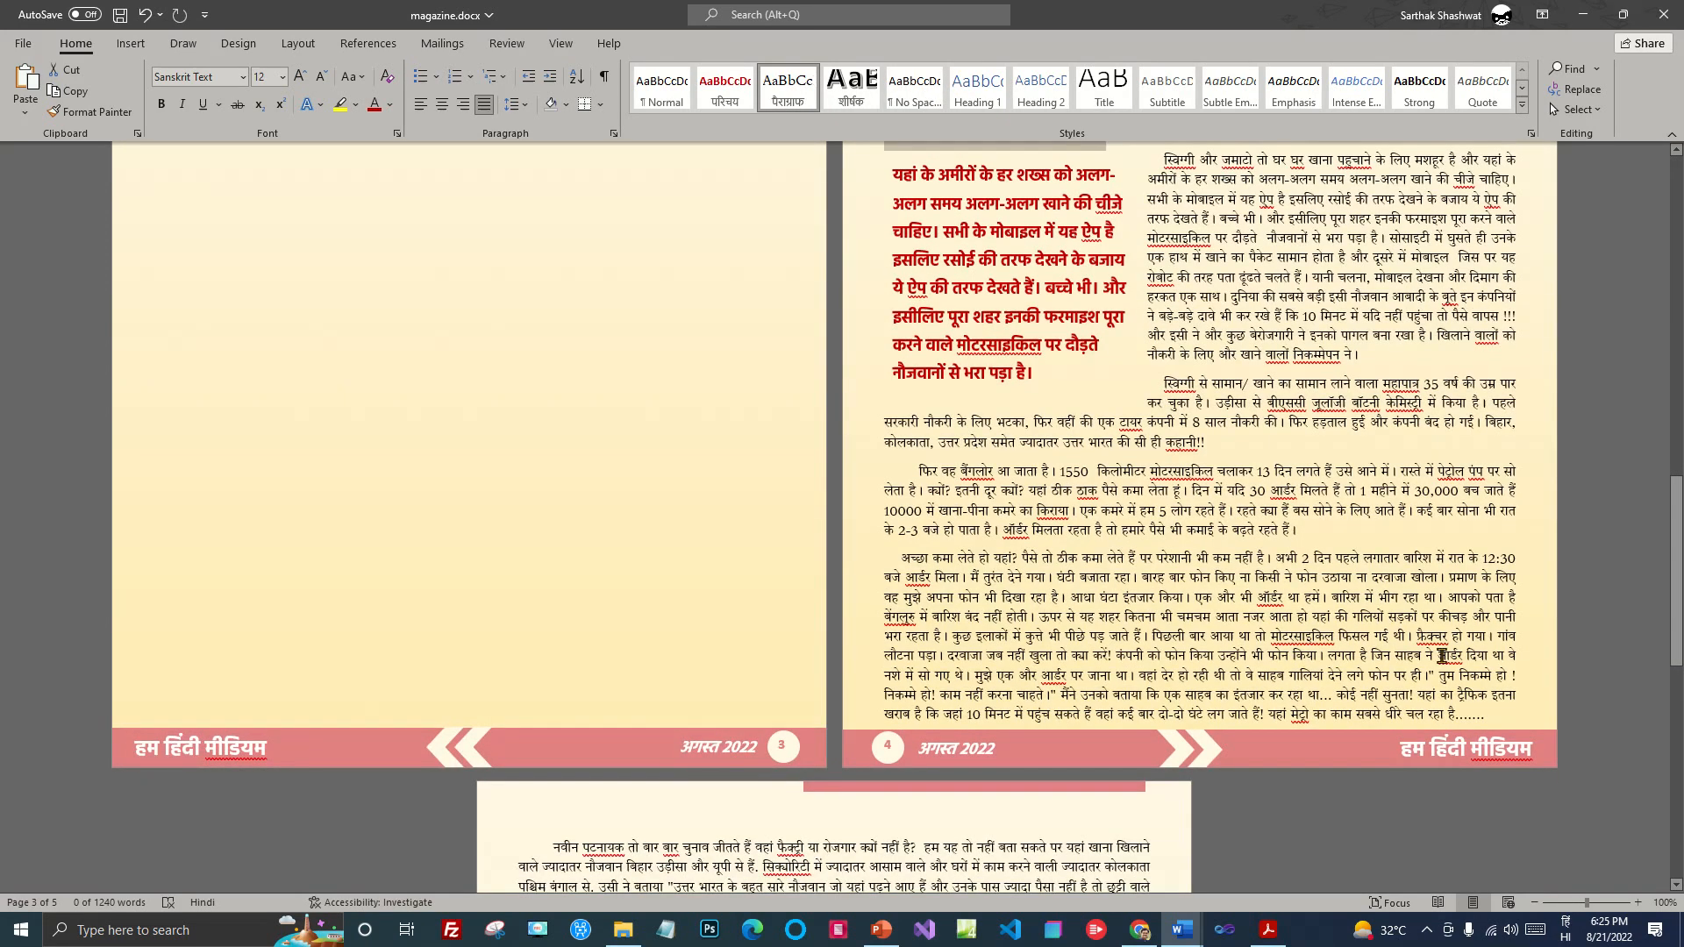
{"action": "scroll", "coordinate": [1050, 746], "scroll_direction": "down", "scroll_amount": 3}
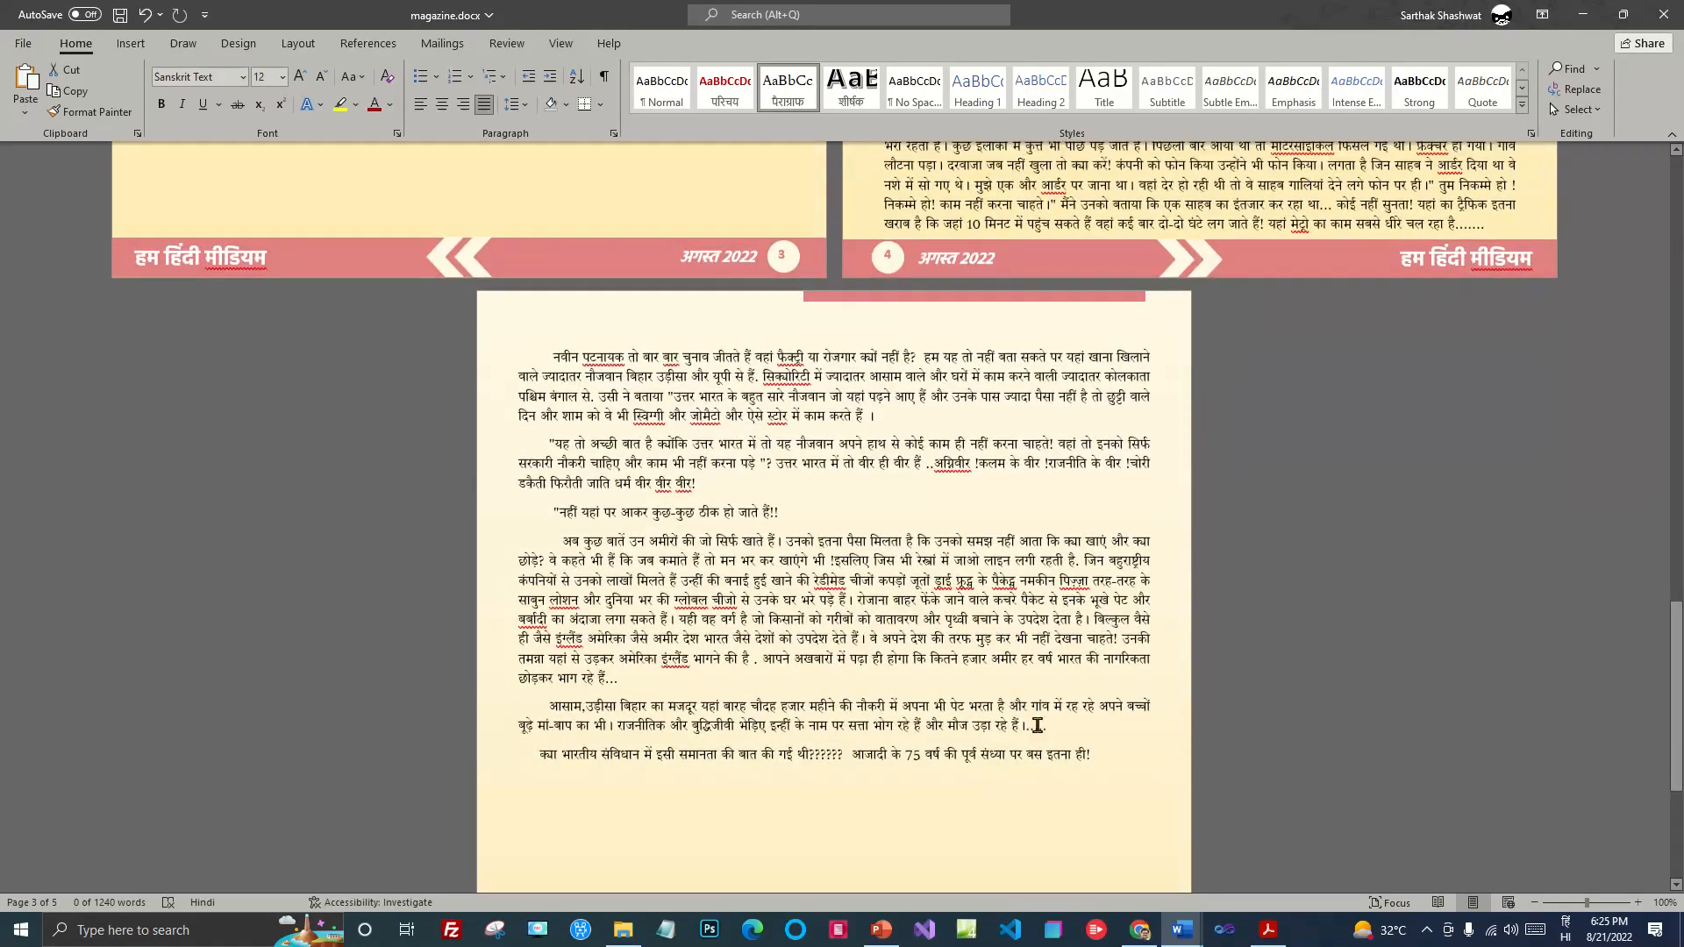
{"action": "scroll", "coordinate": [1043, 737], "scroll_direction": "up", "scroll_amount": 2}
{"action": "scroll", "coordinate": [1377, 495], "scroll_direction": "up", "scroll_amount": 3}
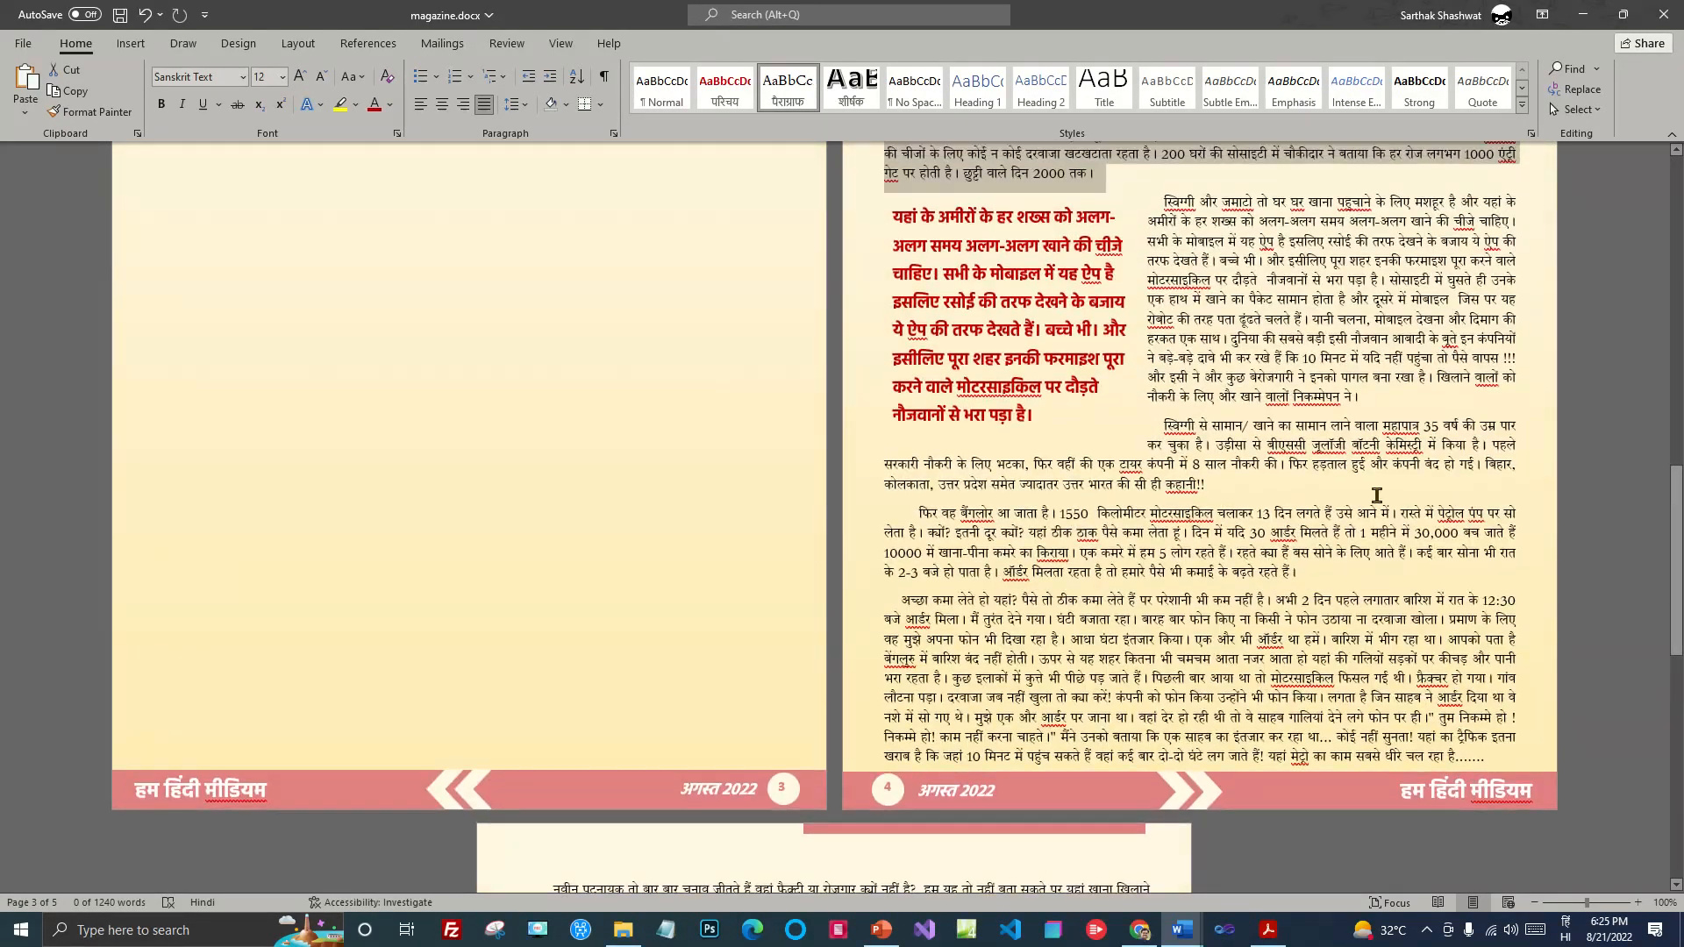
{"action": "scroll", "coordinate": [1392, 434], "scroll_direction": "up", "scroll_amount": 2}
{"action": "left_click", "coordinate": [1334, 414]}
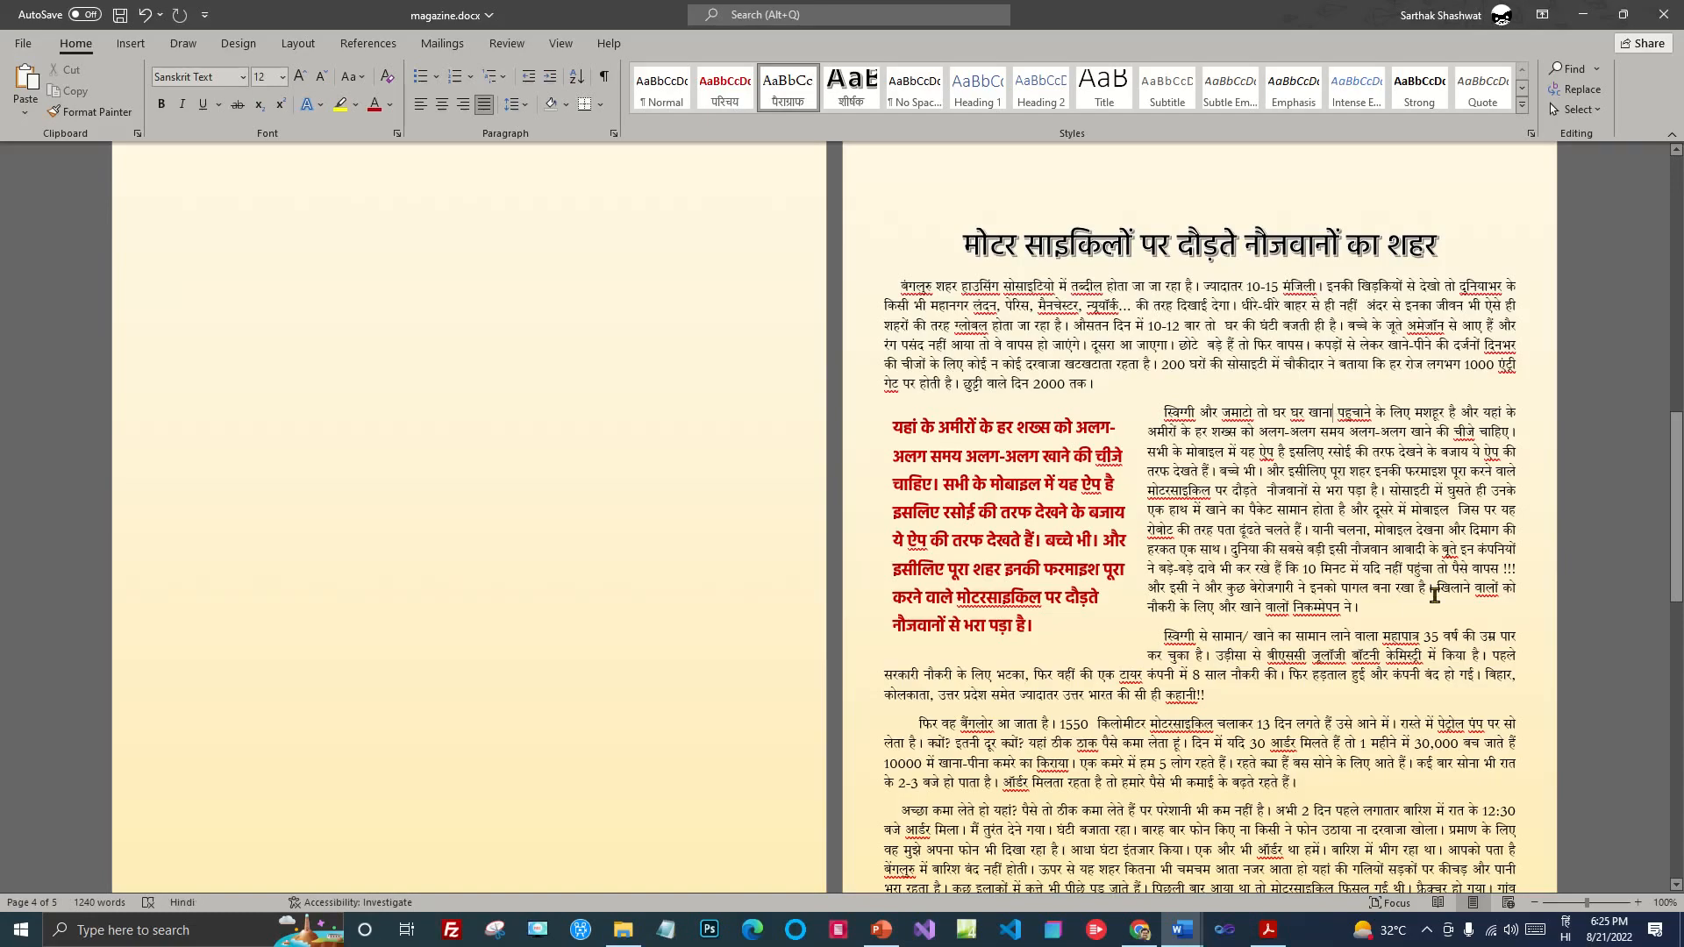
{"action": "scroll", "coordinate": [1436, 598], "scroll_direction": "down", "scroll_amount": 8}
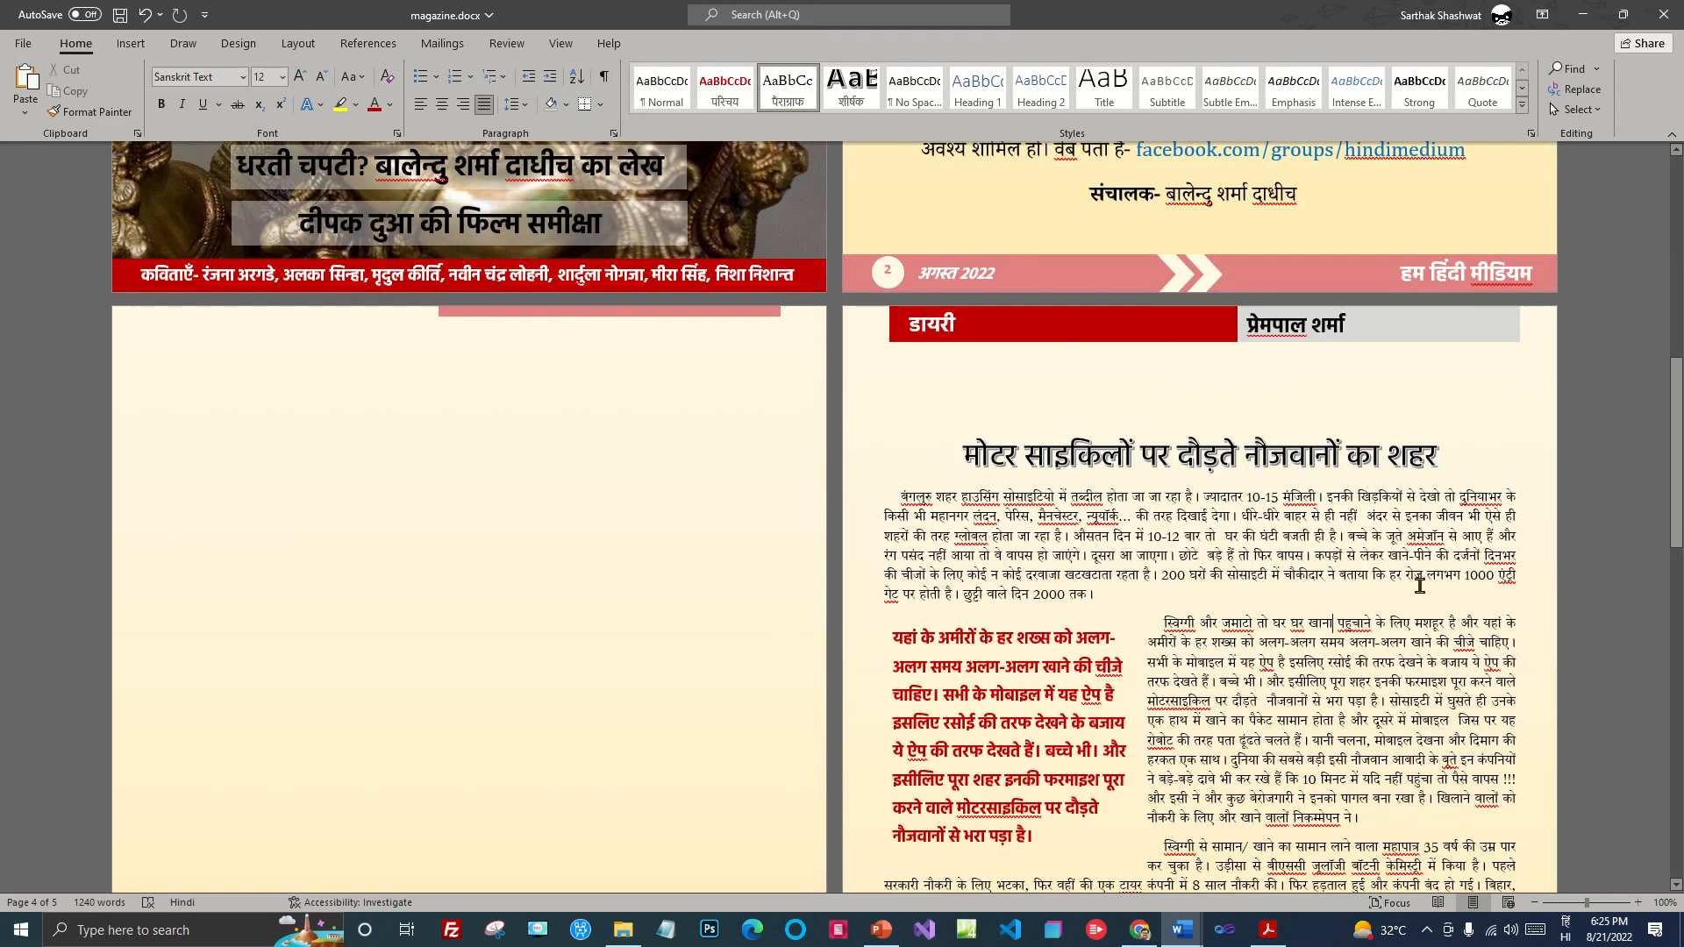
{"action": "scroll", "coordinate": [1395, 575], "scroll_direction": "down", "scroll_amount": 3}
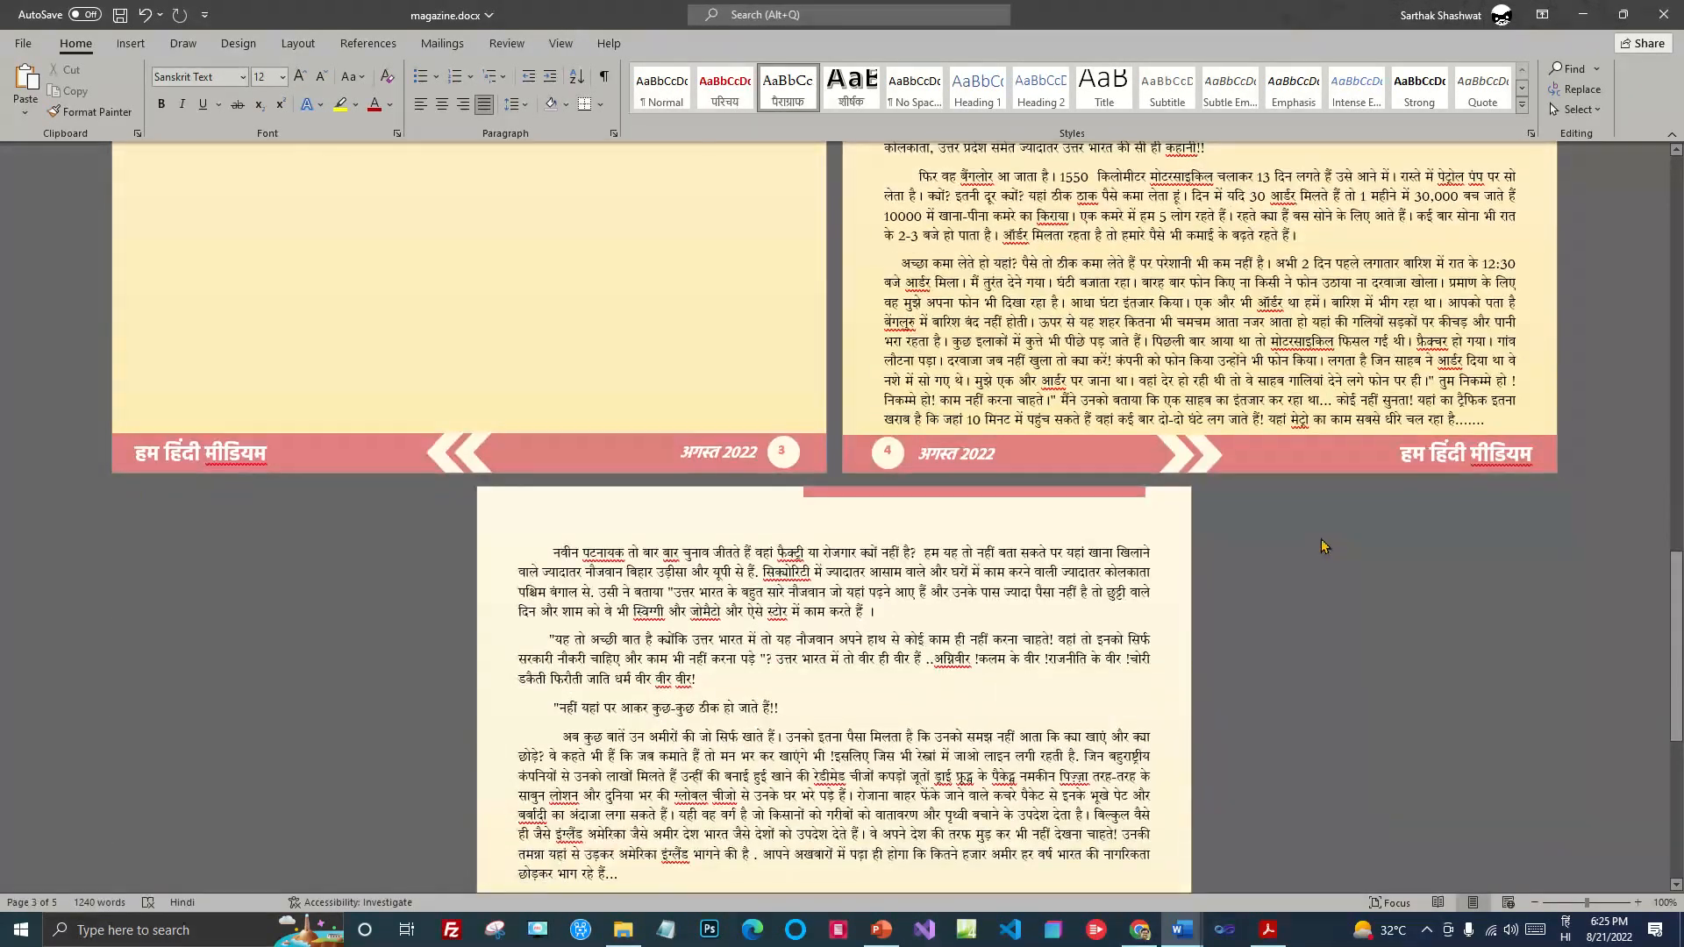
{"action": "scroll", "coordinate": [1245, 562], "scroll_direction": "down", "scroll_amount": 3}
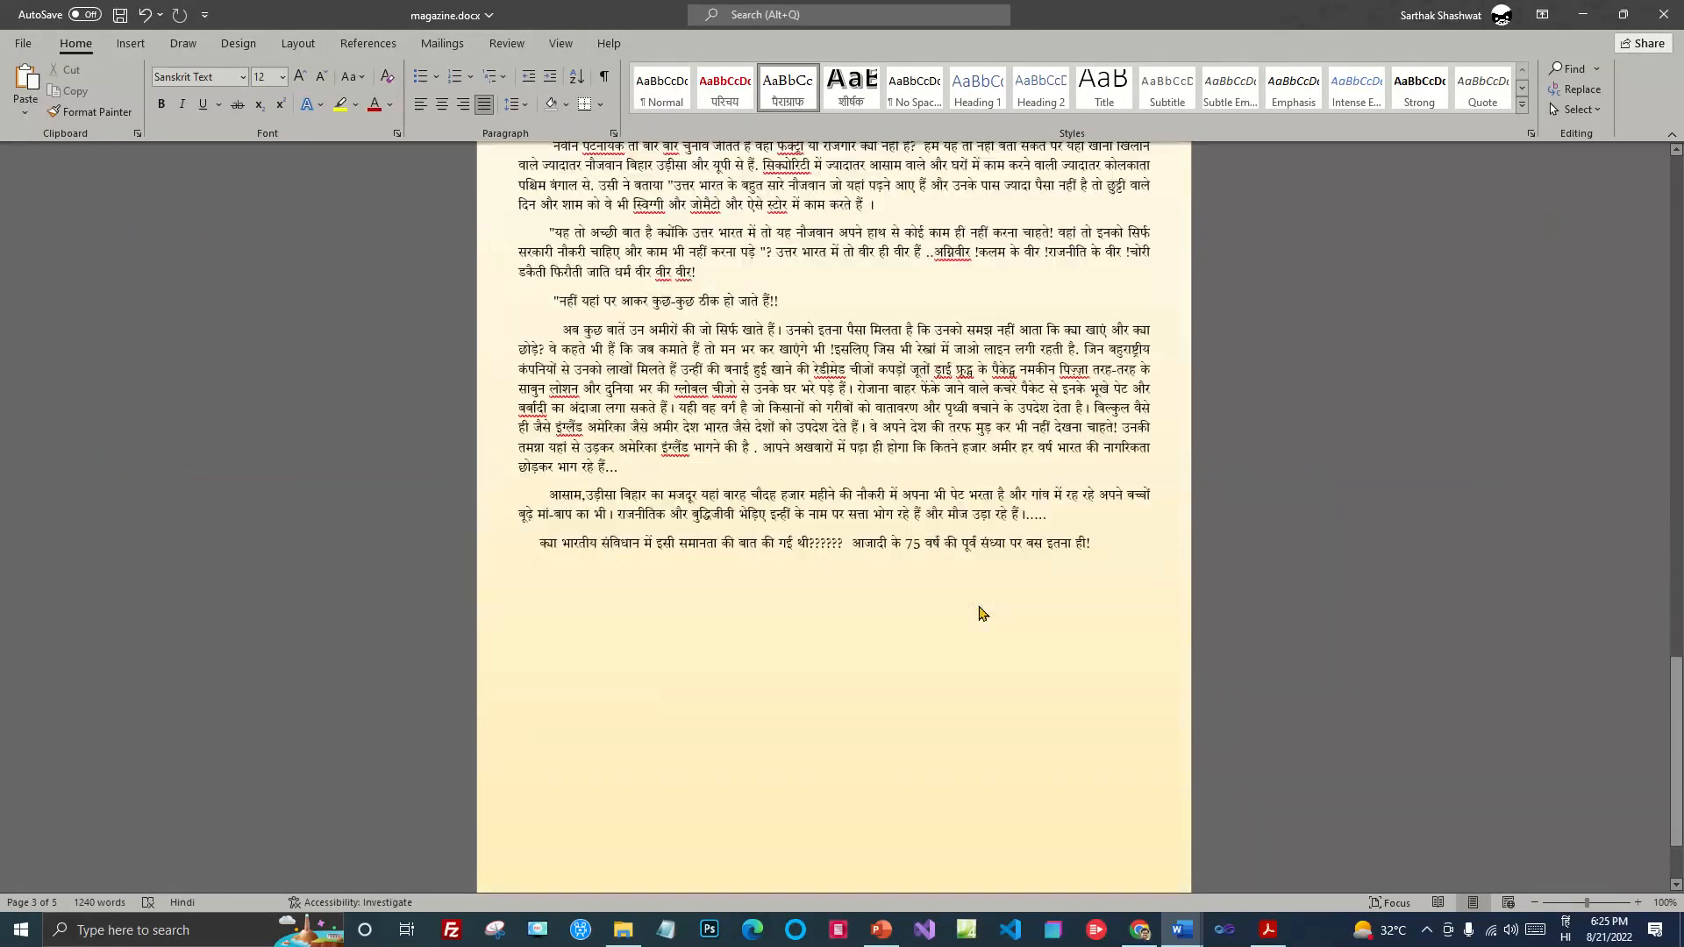
{"action": "scroll", "coordinate": [1009, 613], "scroll_direction": "up", "scroll_amount": 5}
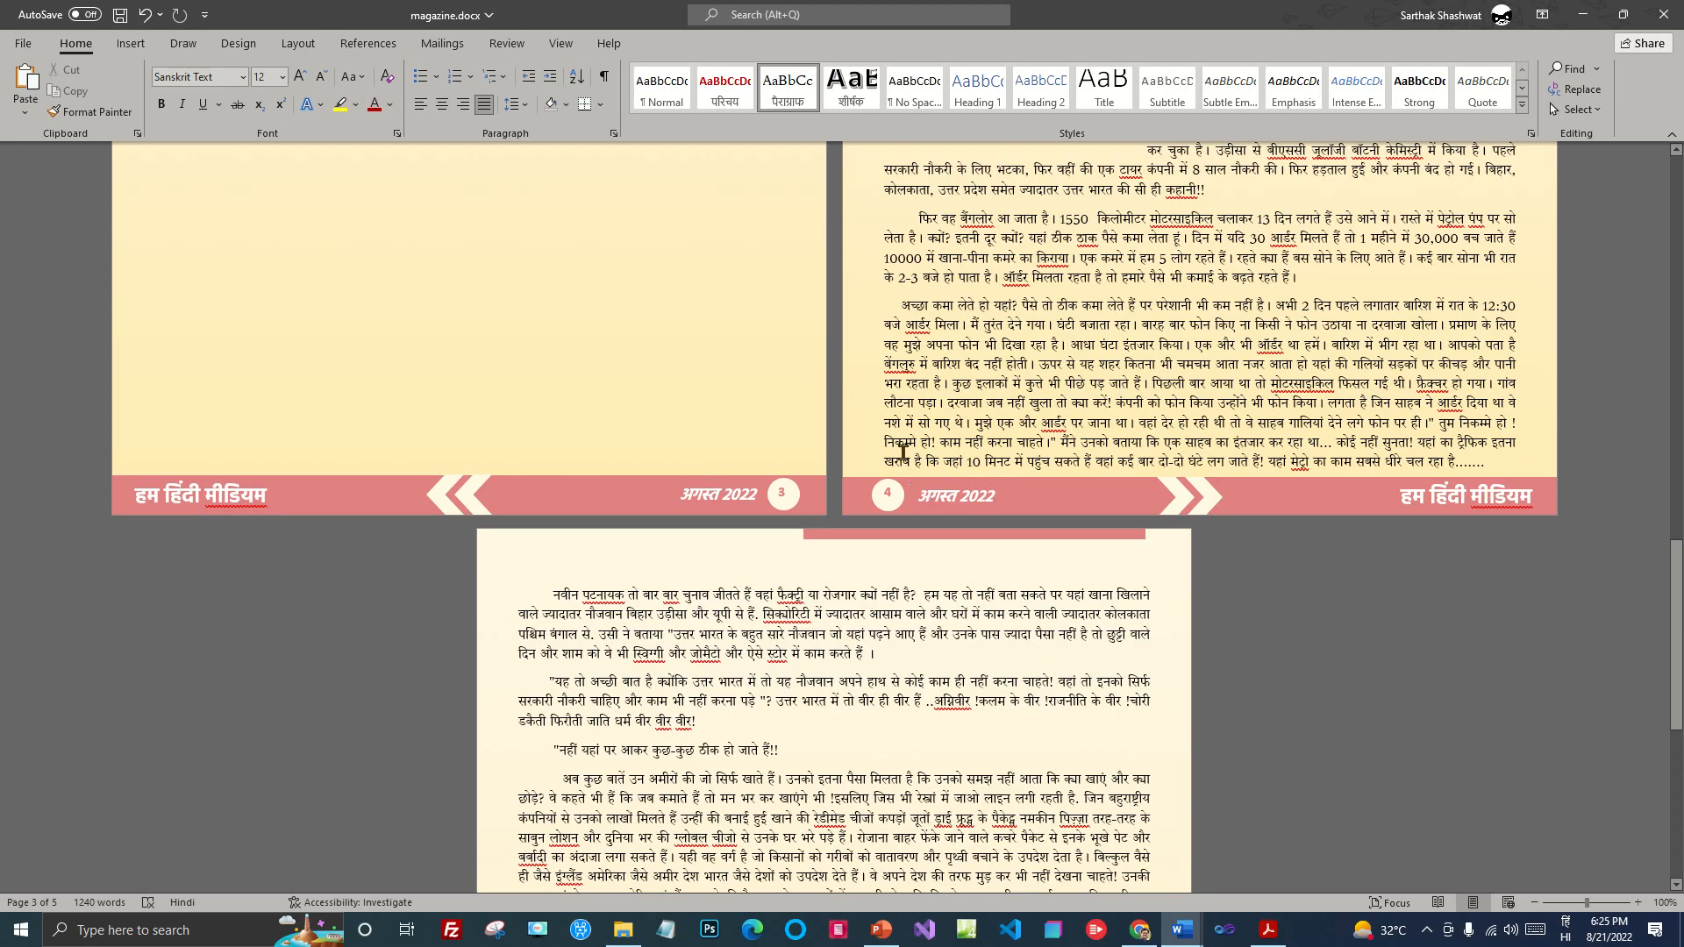
{"action": "scroll", "coordinate": [1175, 401], "scroll_direction": "up", "scroll_amount": 9}
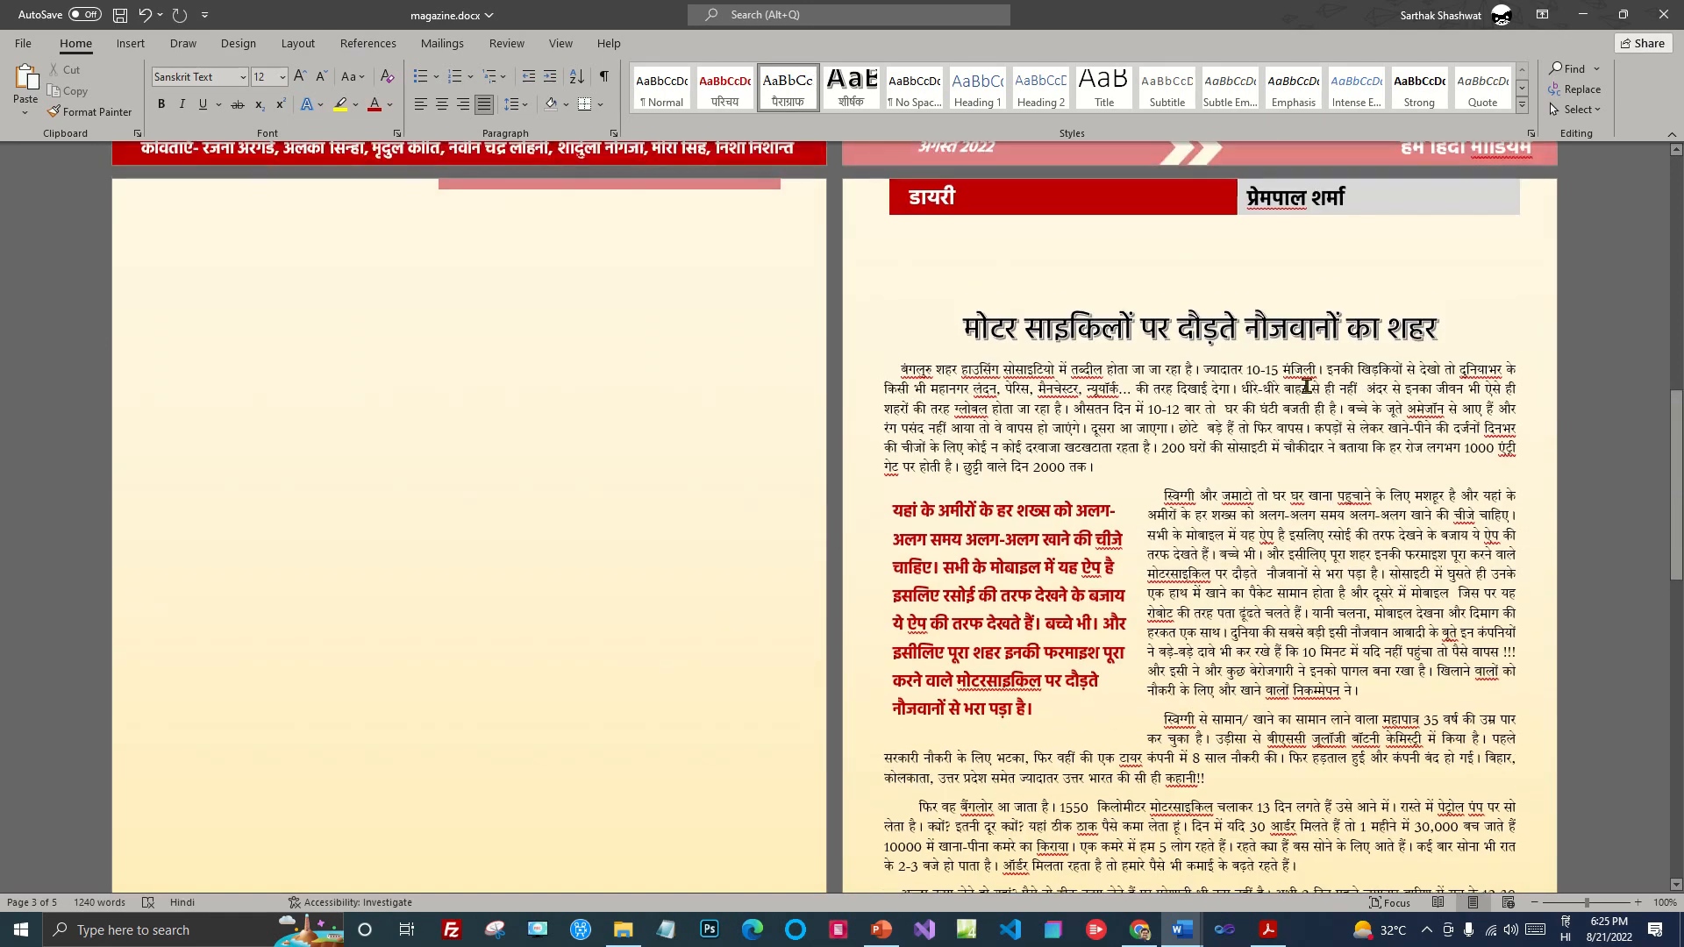
{"action": "scroll", "coordinate": [1410, 534], "scroll_direction": "up", "scroll_amount": 2}
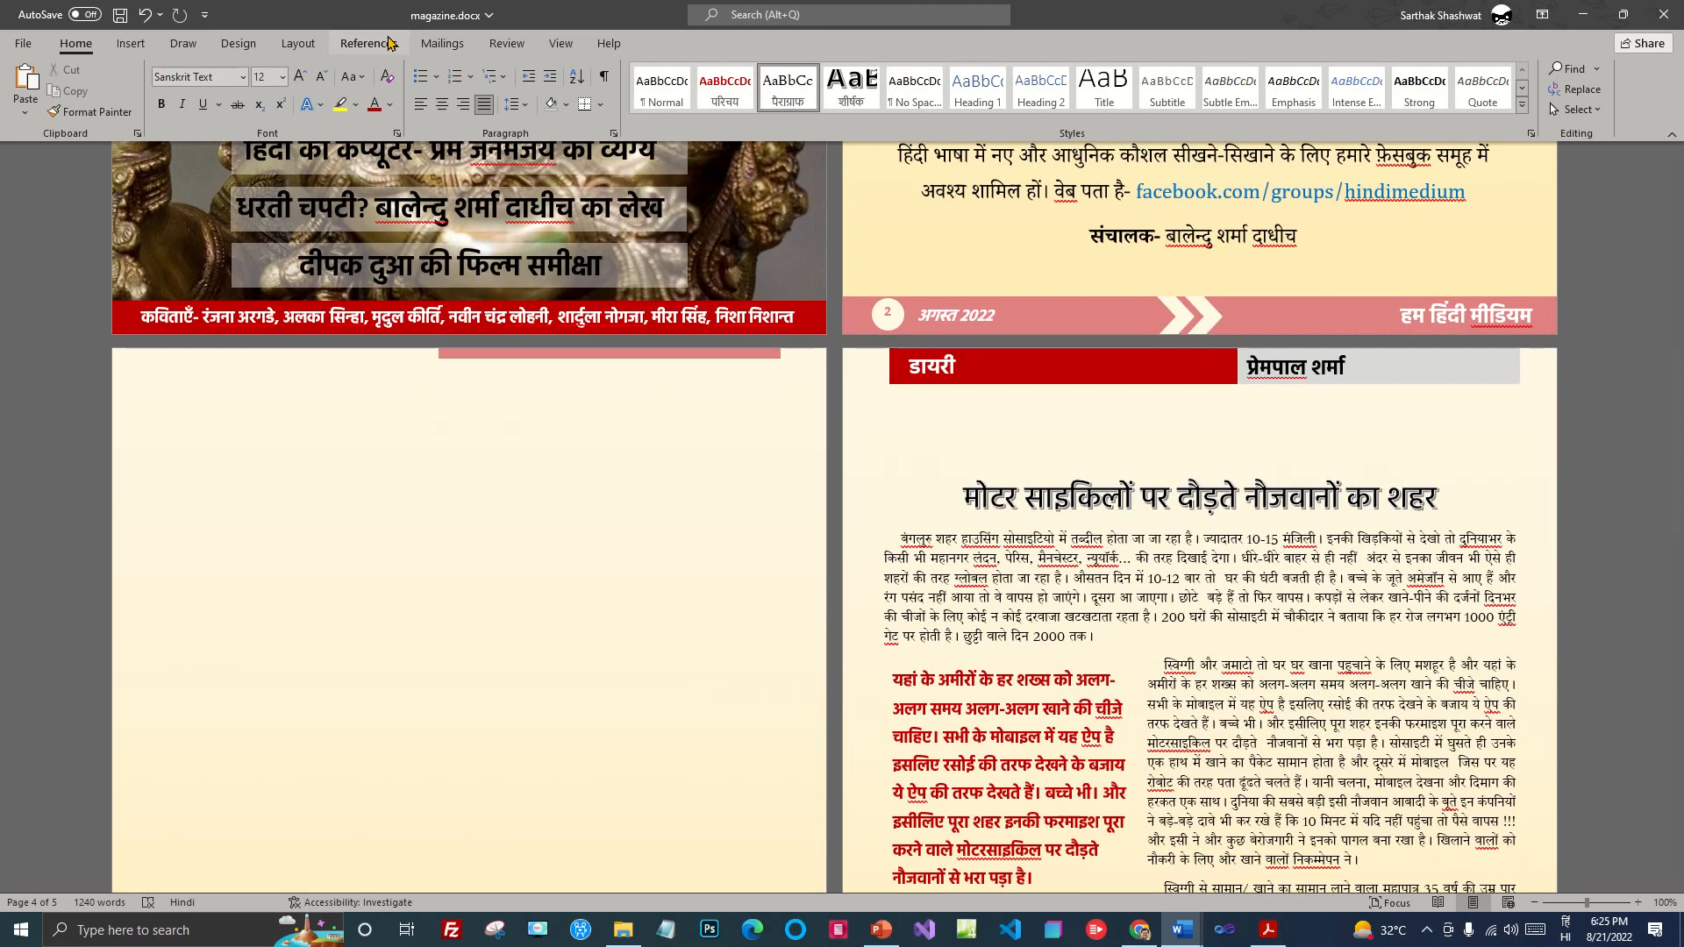
Step: Set the bottom page margin to 0.6" for the whole document
{"action": "left_click", "coordinate": [298, 43]}
{"action": "left_click", "coordinate": [26, 122]}
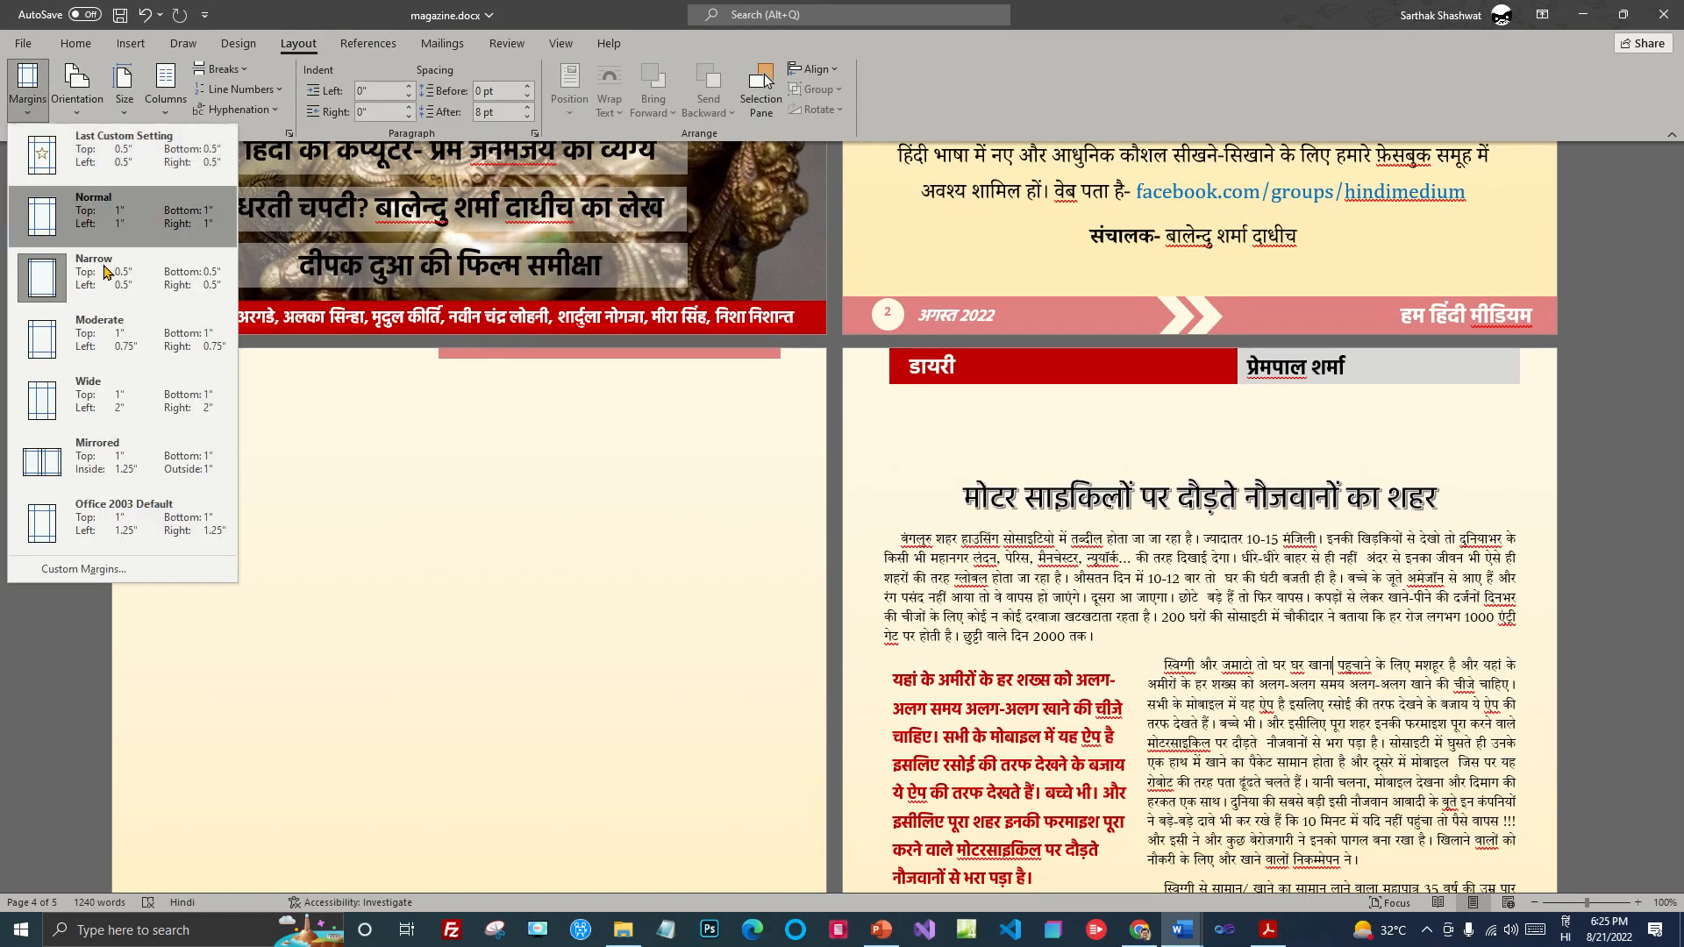
{"action": "left_click", "coordinate": [68, 565]}
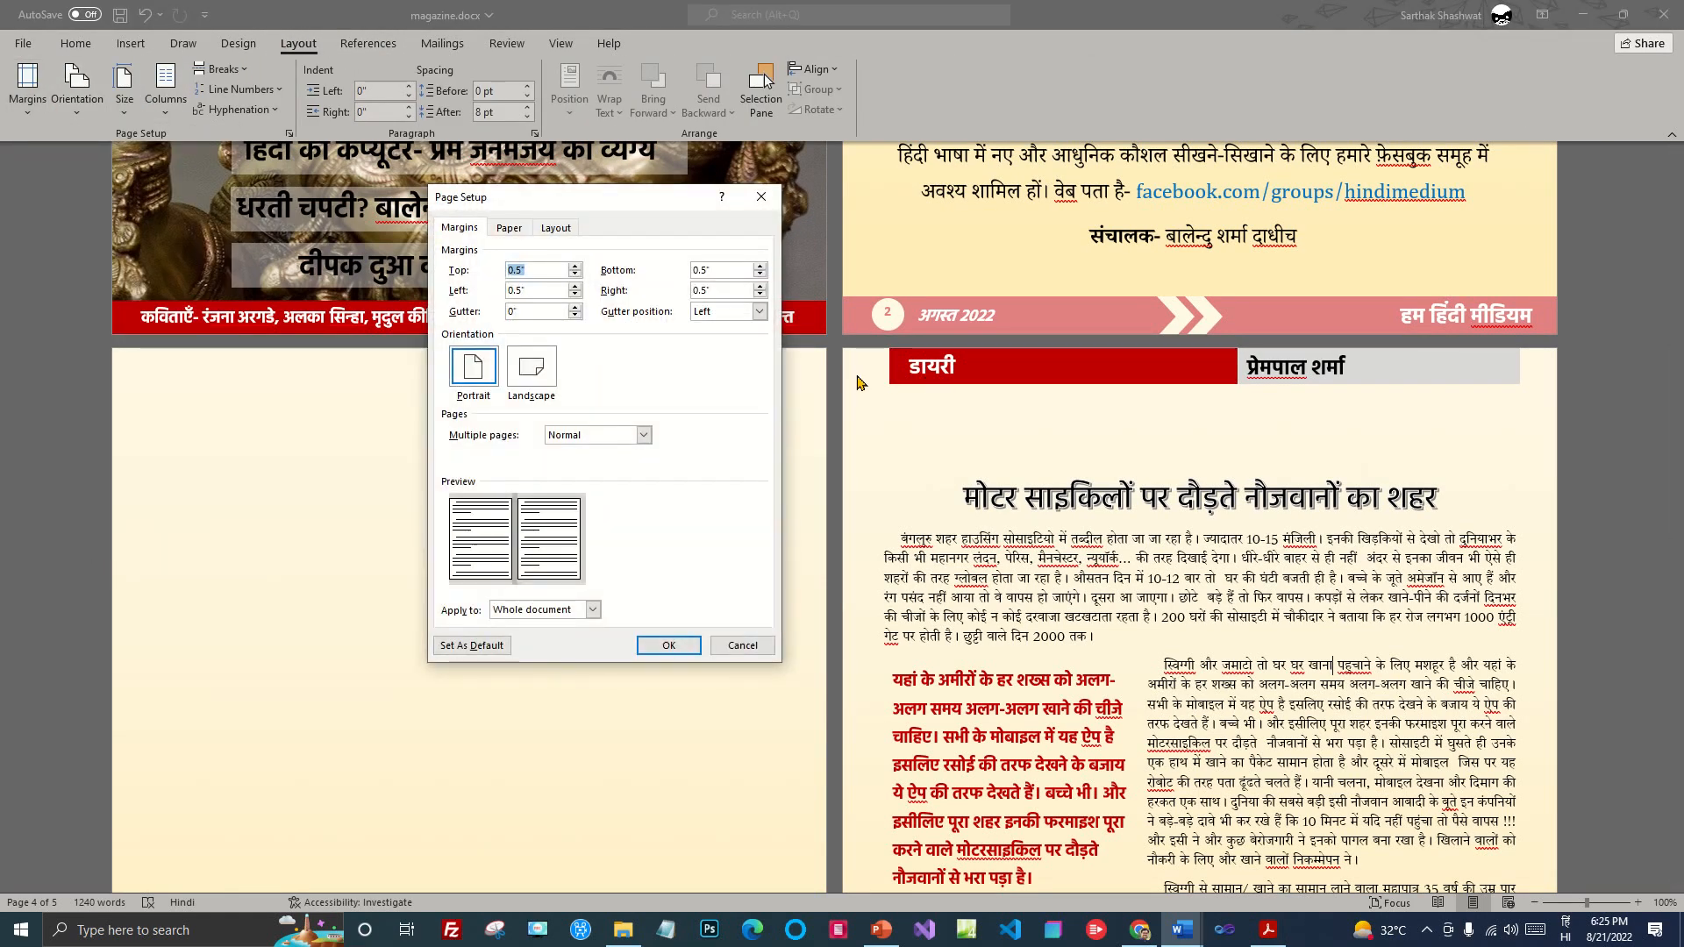
{"action": "left_click", "coordinate": [706, 269]}
{"action": "left_click", "coordinate": [669, 646]}
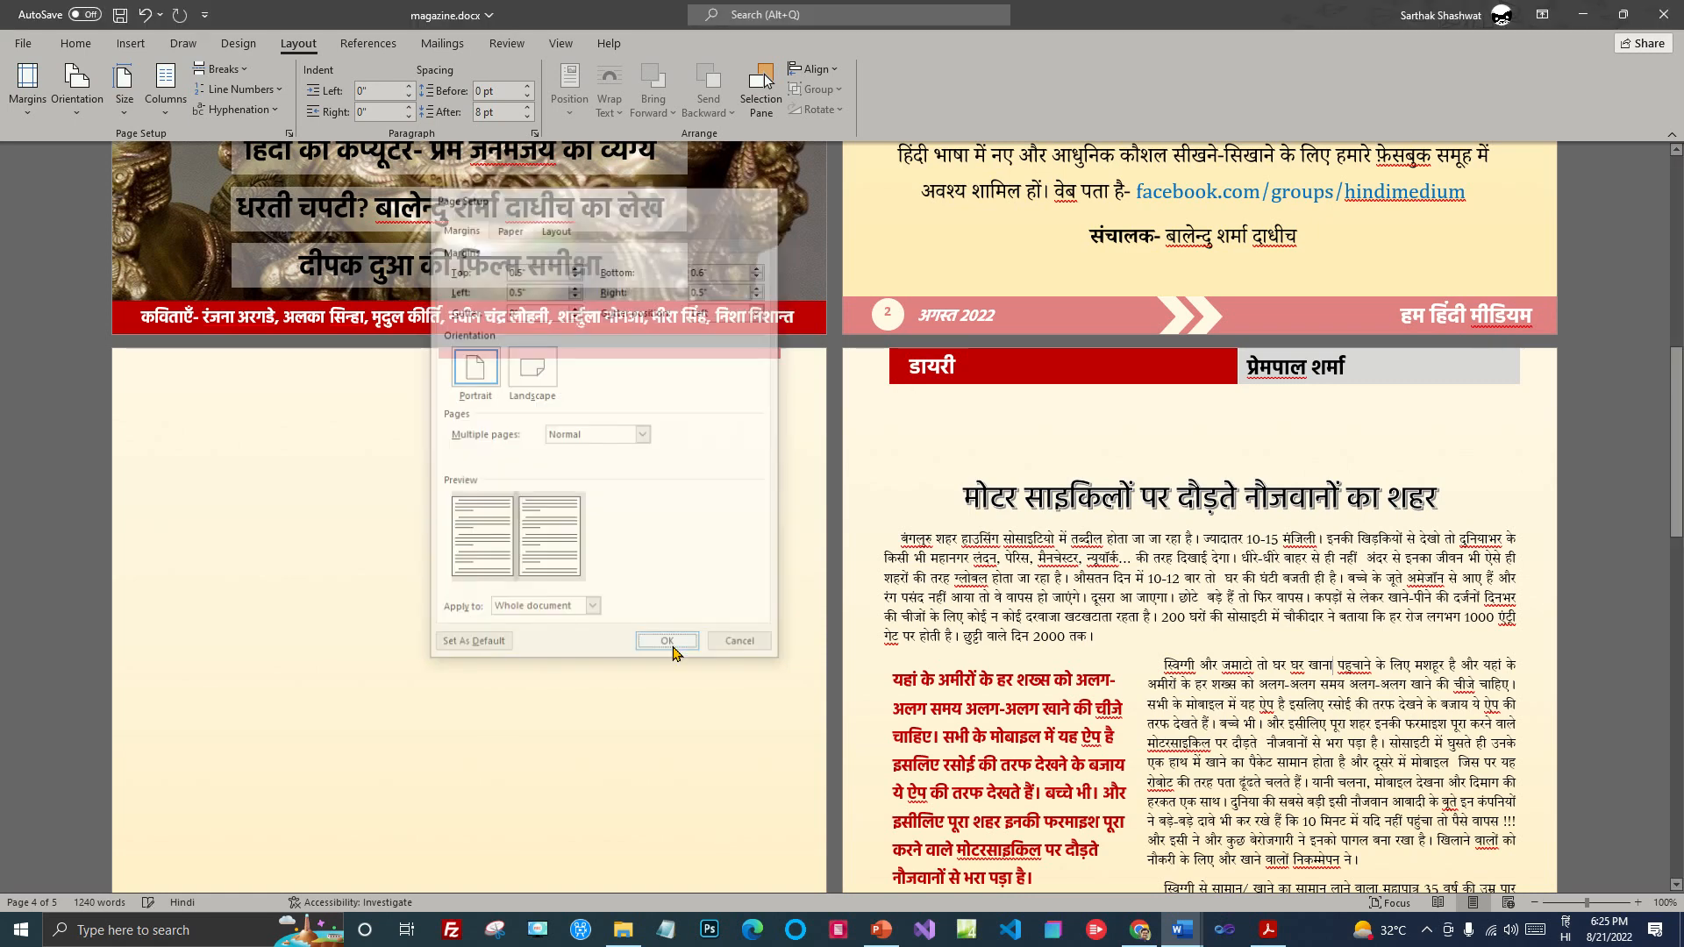
{"action": "scroll", "coordinate": [1365, 561], "scroll_direction": "down", "scroll_amount": 4}
{"action": "scroll", "coordinate": [1365, 554], "scroll_direction": "down", "scroll_amount": 3}
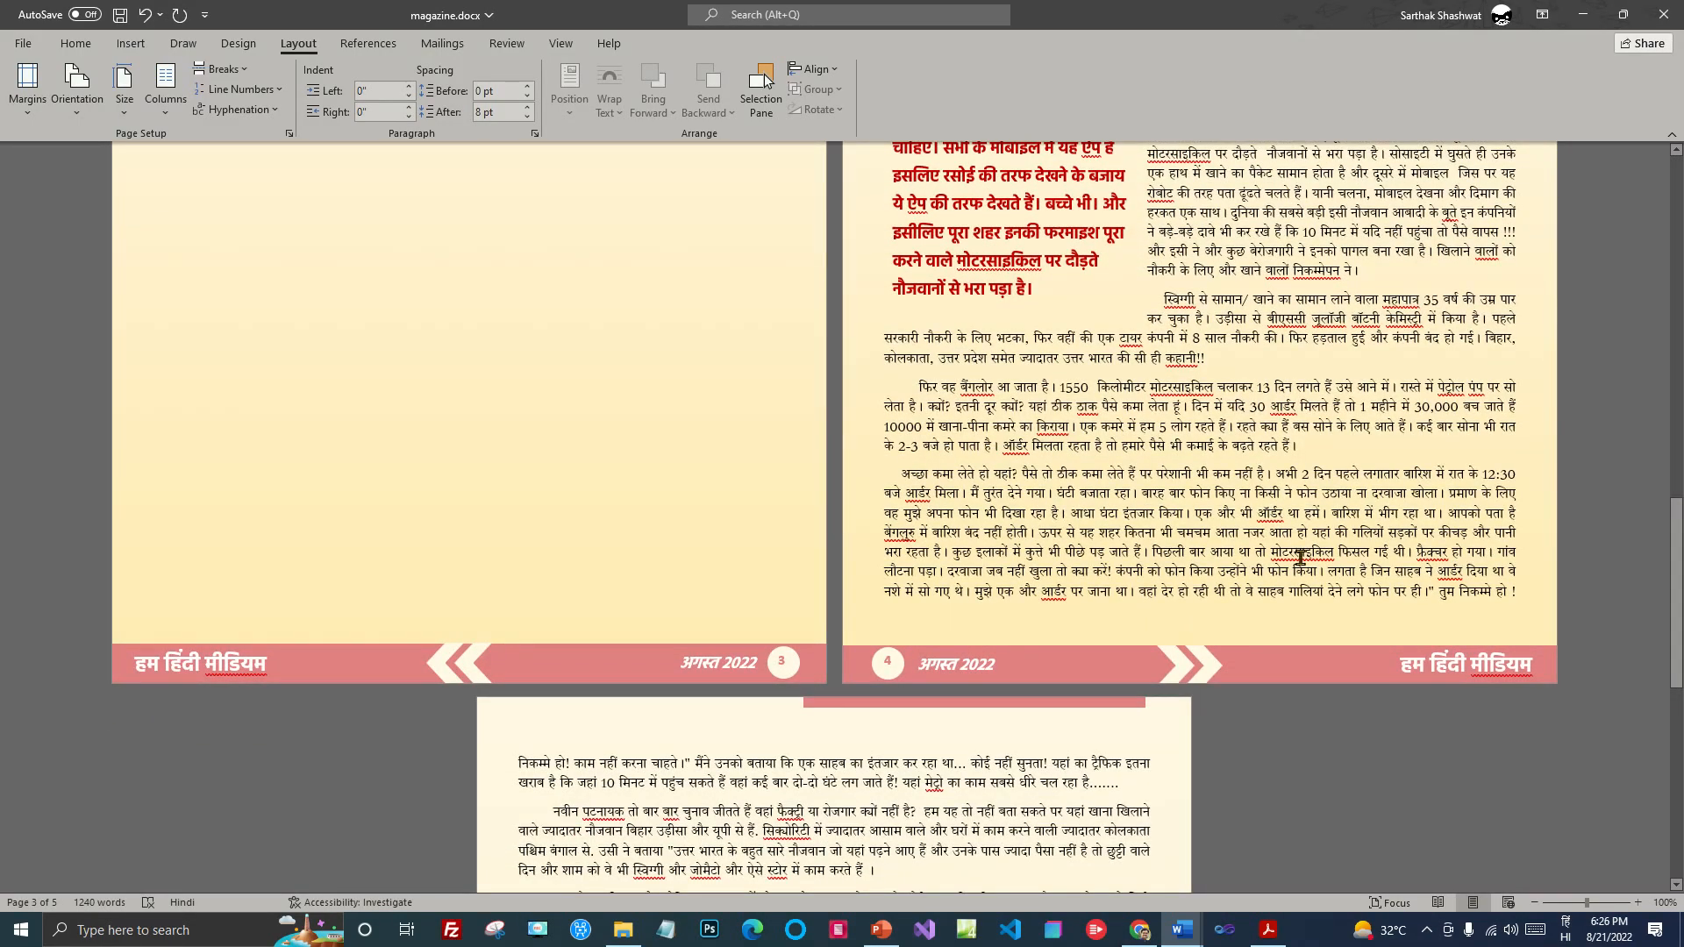
{"action": "scroll", "coordinate": [982, 613], "scroll_direction": "down", "scroll_amount": 7}
{"action": "scroll", "coordinate": [1009, 697], "scroll_direction": "up", "scroll_amount": 3}
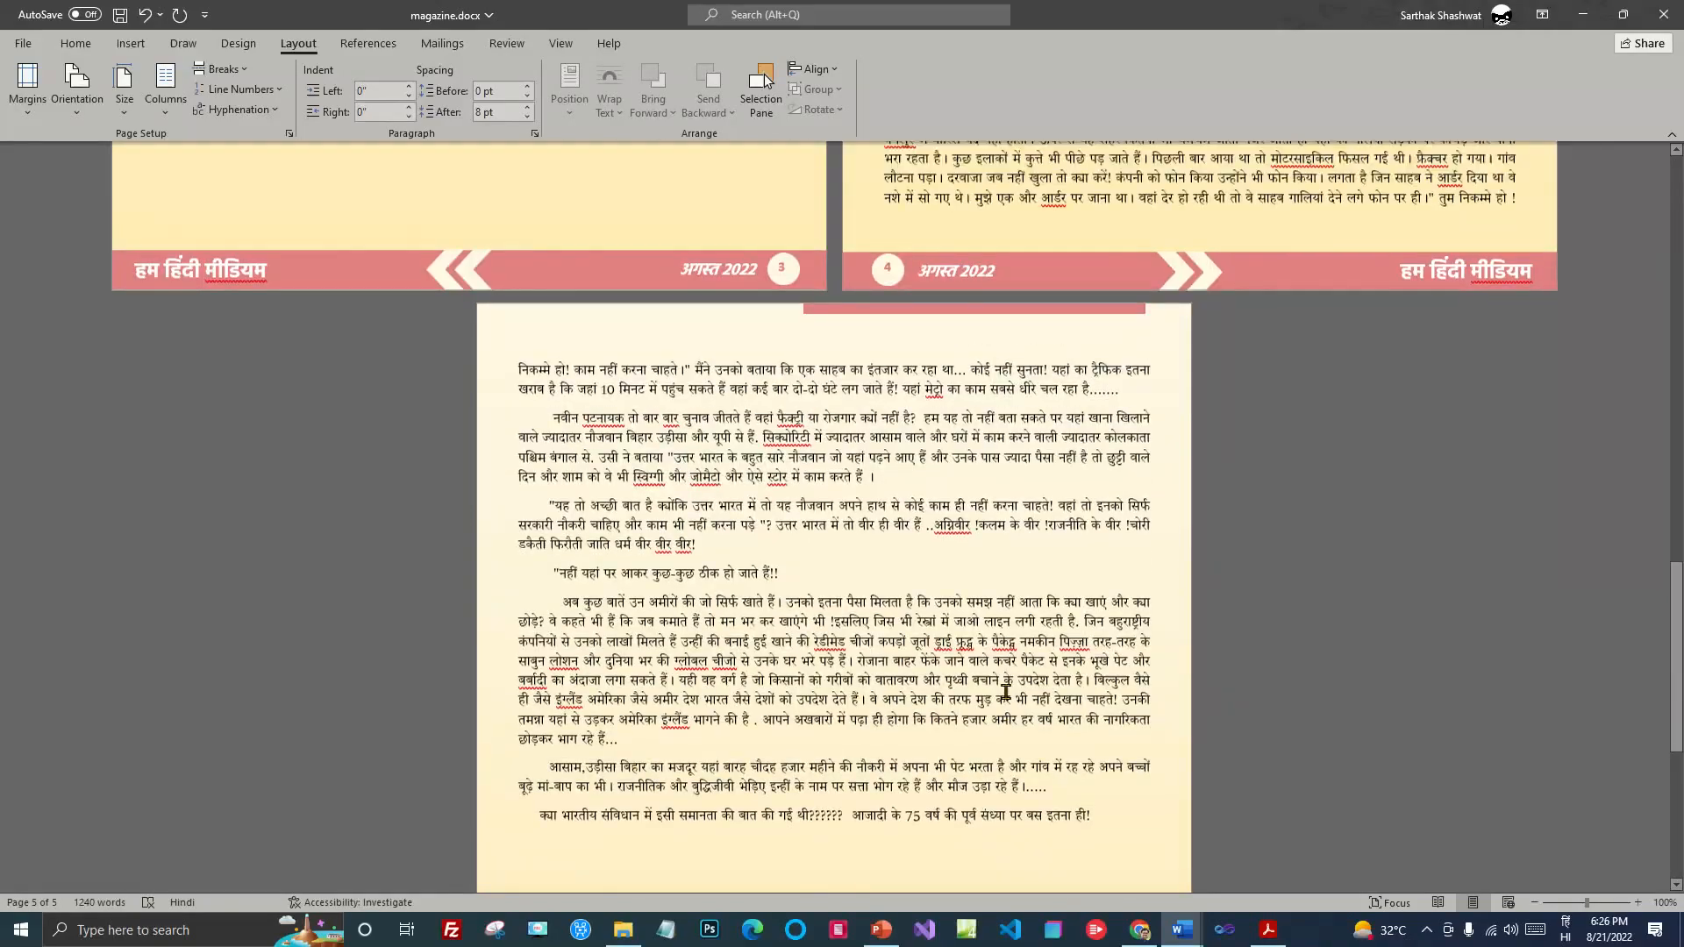
{"action": "scroll", "coordinate": [1006, 692], "scroll_direction": "up", "scroll_amount": 12}
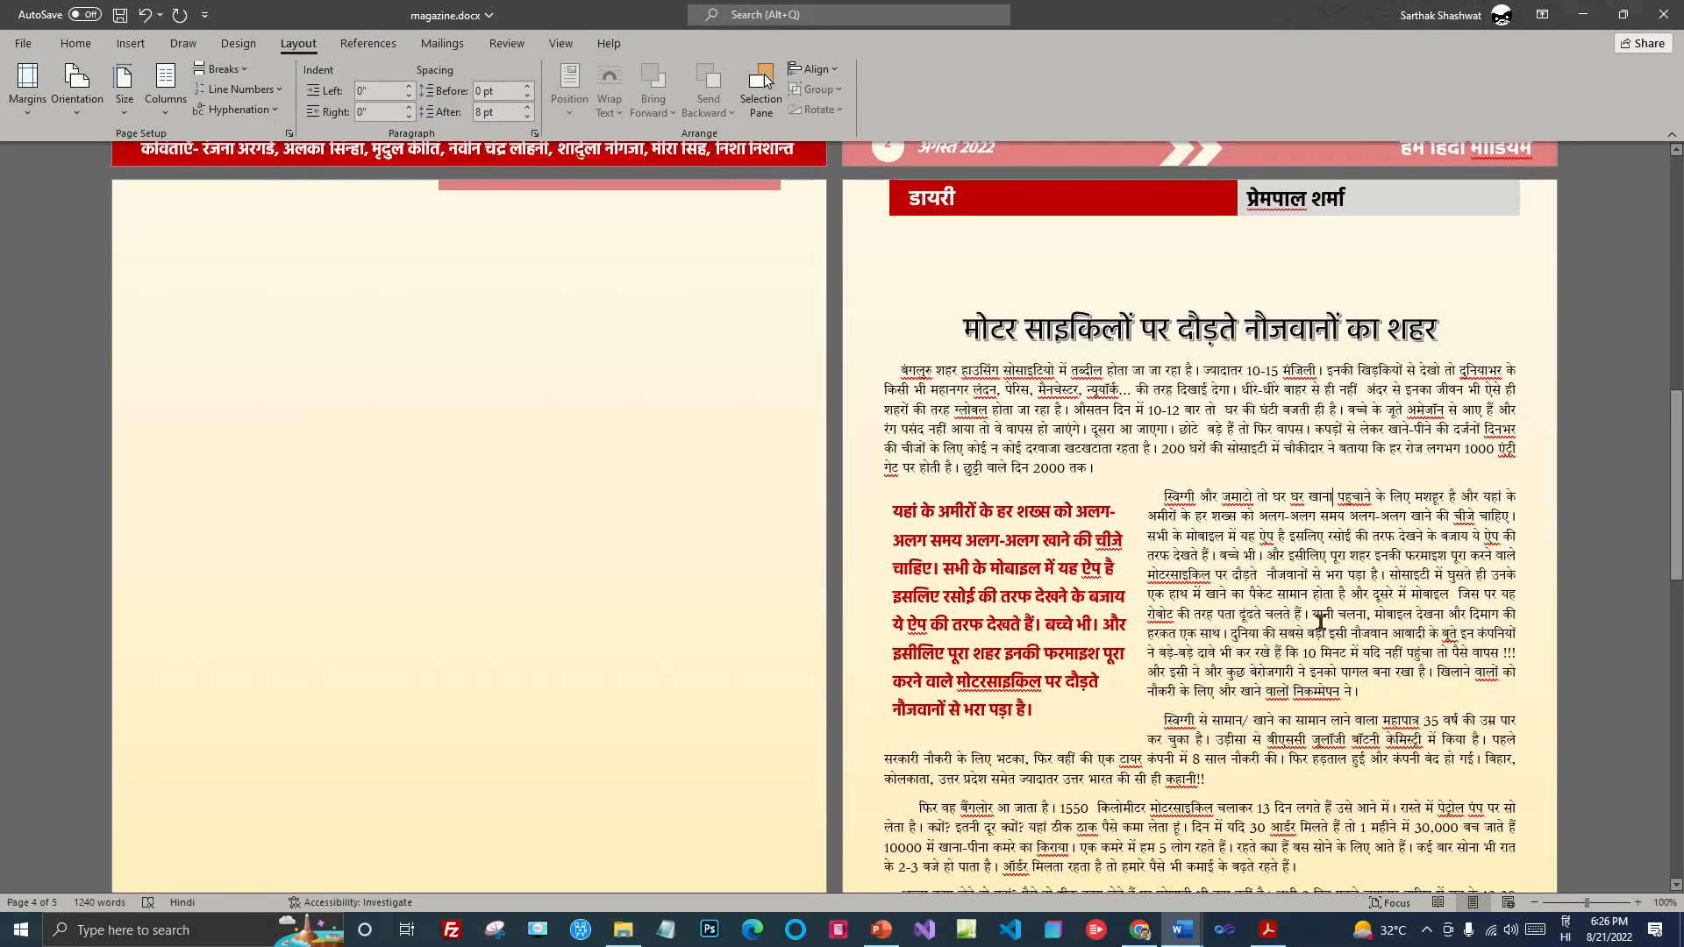
Step: Insert the picture Zamato.jpg from the Pictures folder at the start of the article's second page
{"action": "scroll", "coordinate": [1320, 623], "scroll_direction": "down", "scroll_amount": 10}
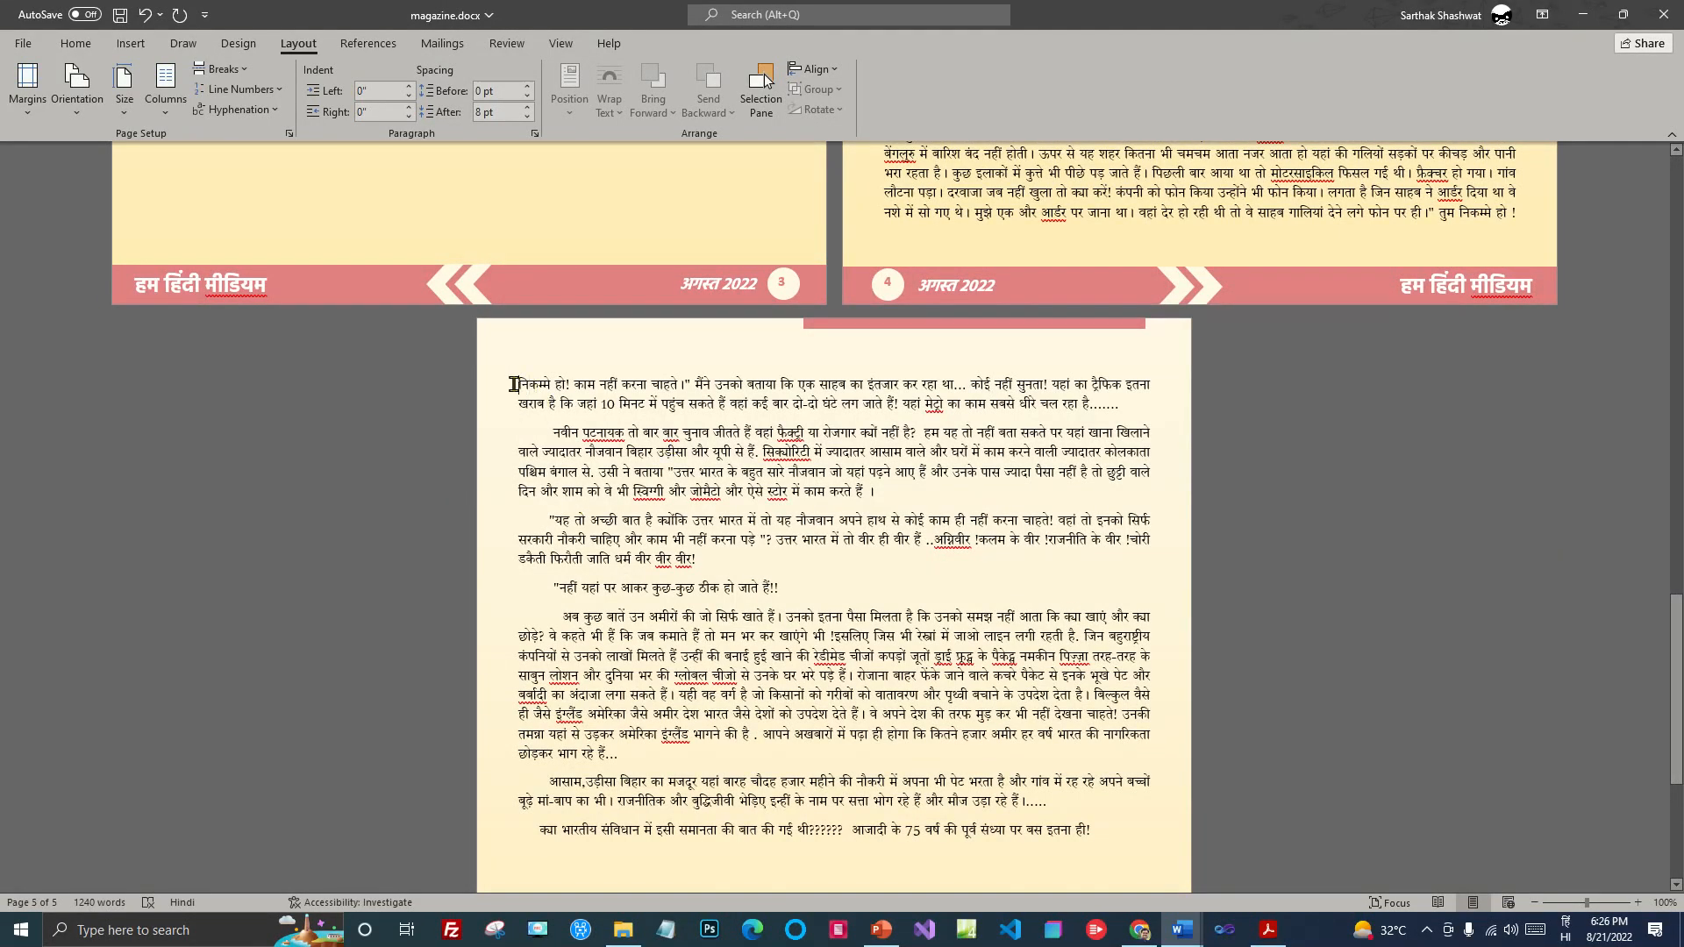
{"action": "left_click", "coordinate": [129, 43]}
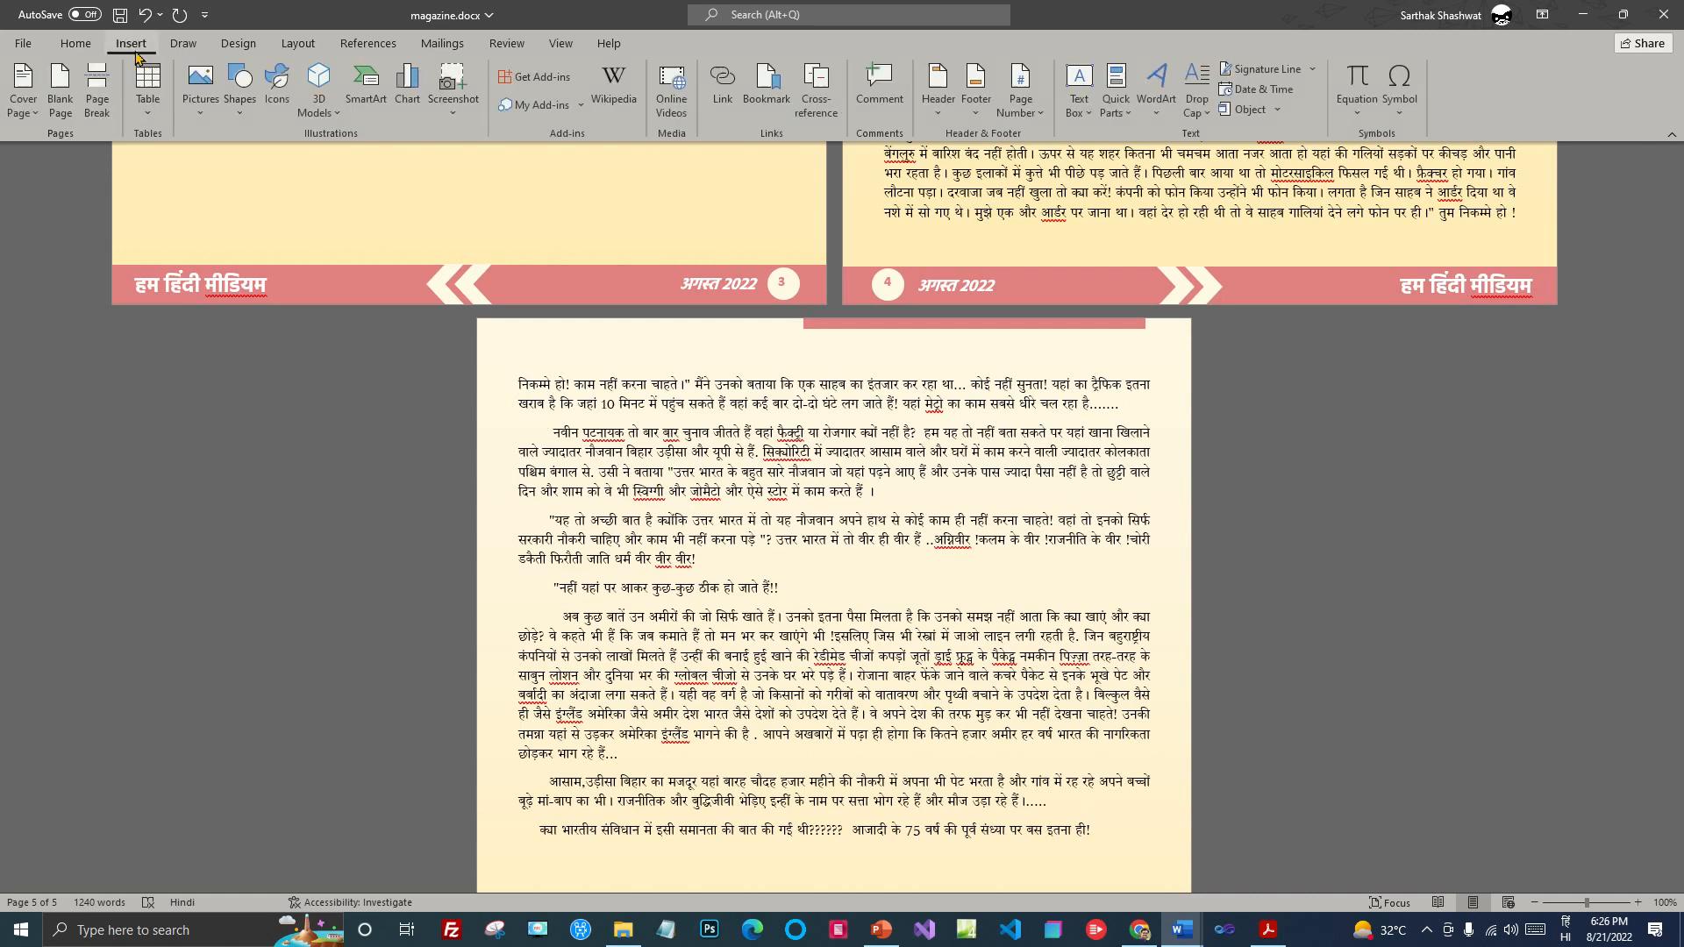
{"action": "left_click", "coordinate": [203, 110]}
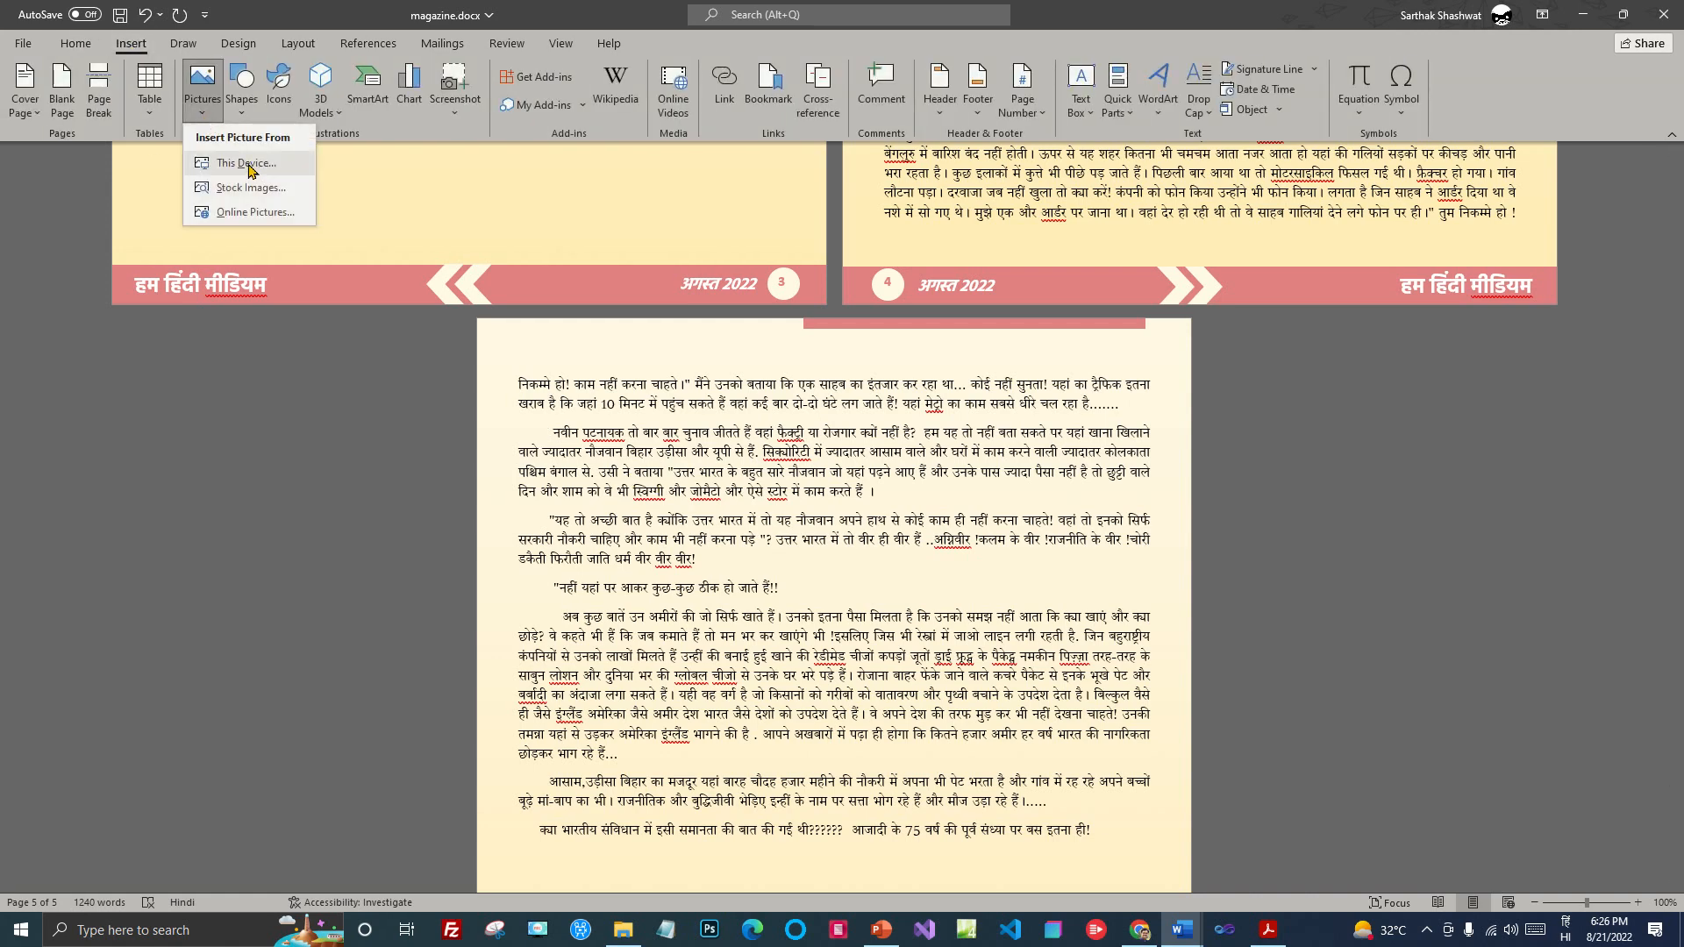
{"action": "left_click", "coordinate": [249, 165]}
{"action": "left_click_drag", "start_coordinate": [828, 192], "coordinate": [866, 415]}
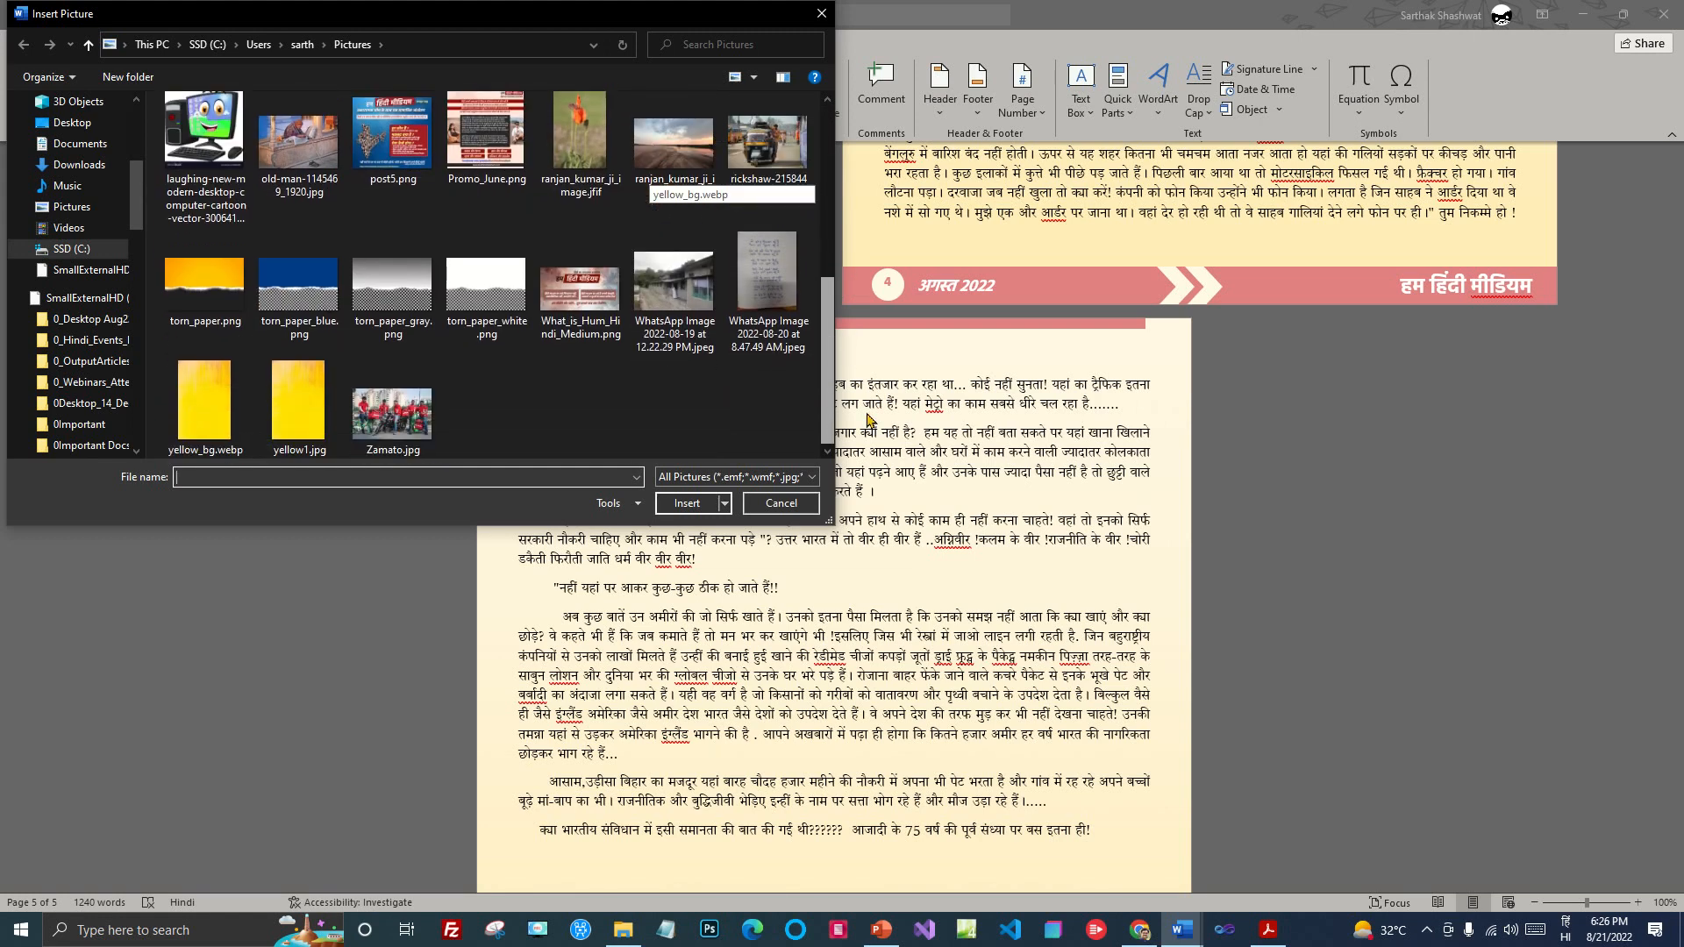
{"action": "left_click", "coordinate": [392, 412]}
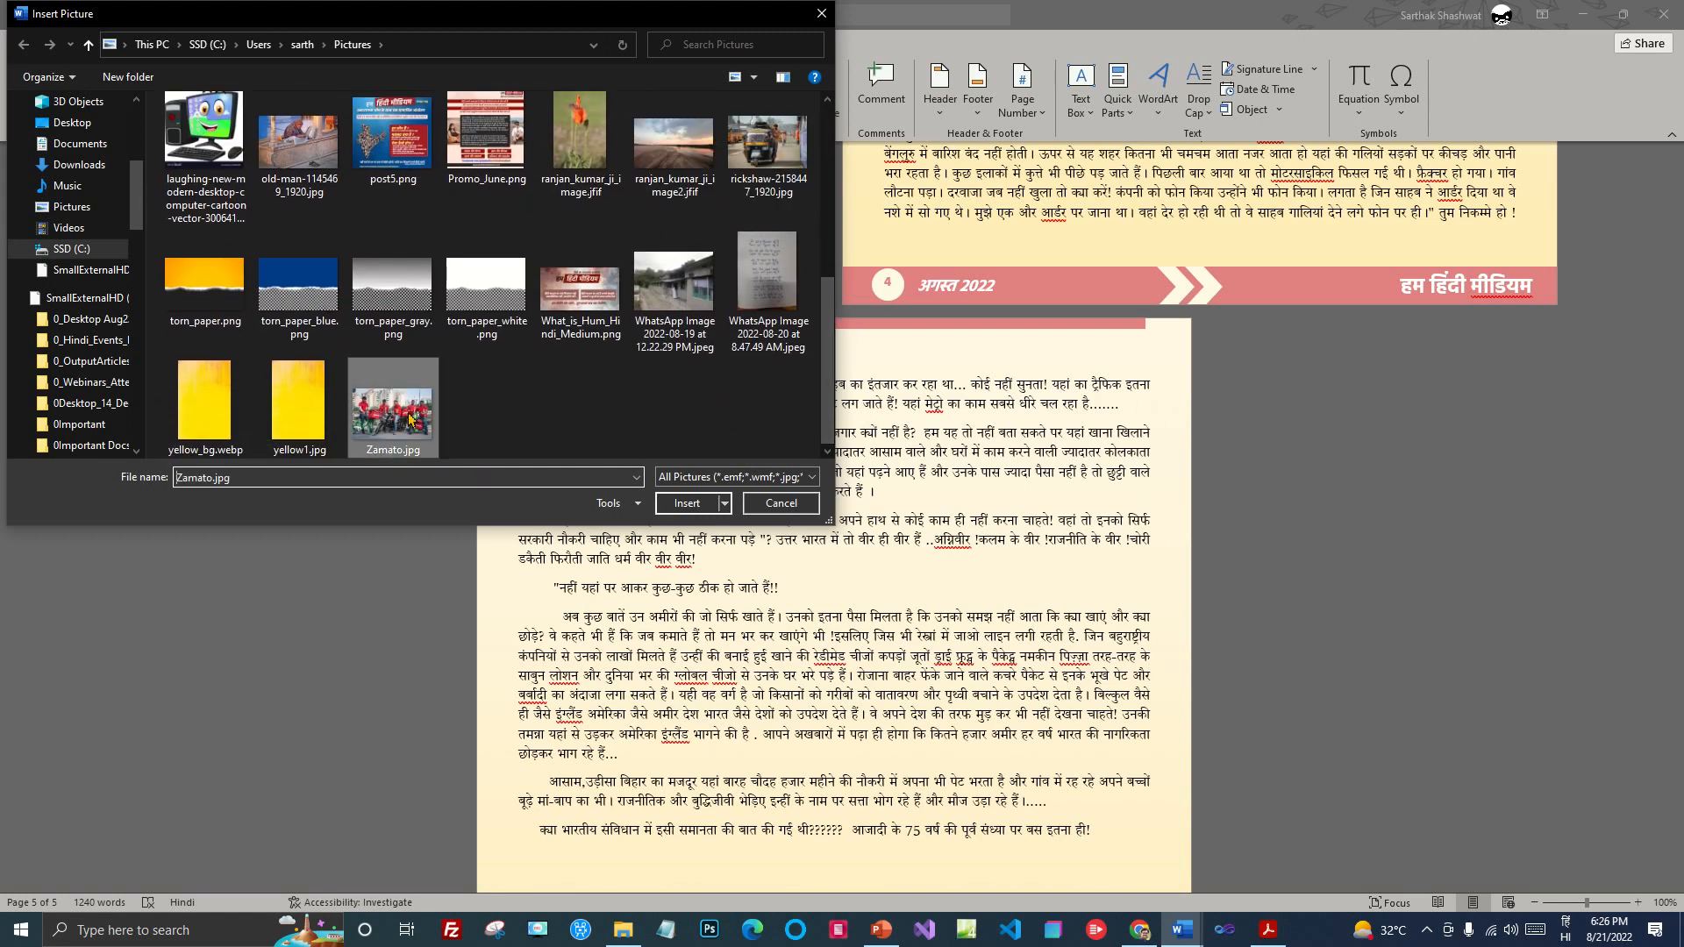
{"action": "left_click", "coordinate": [687, 504]}
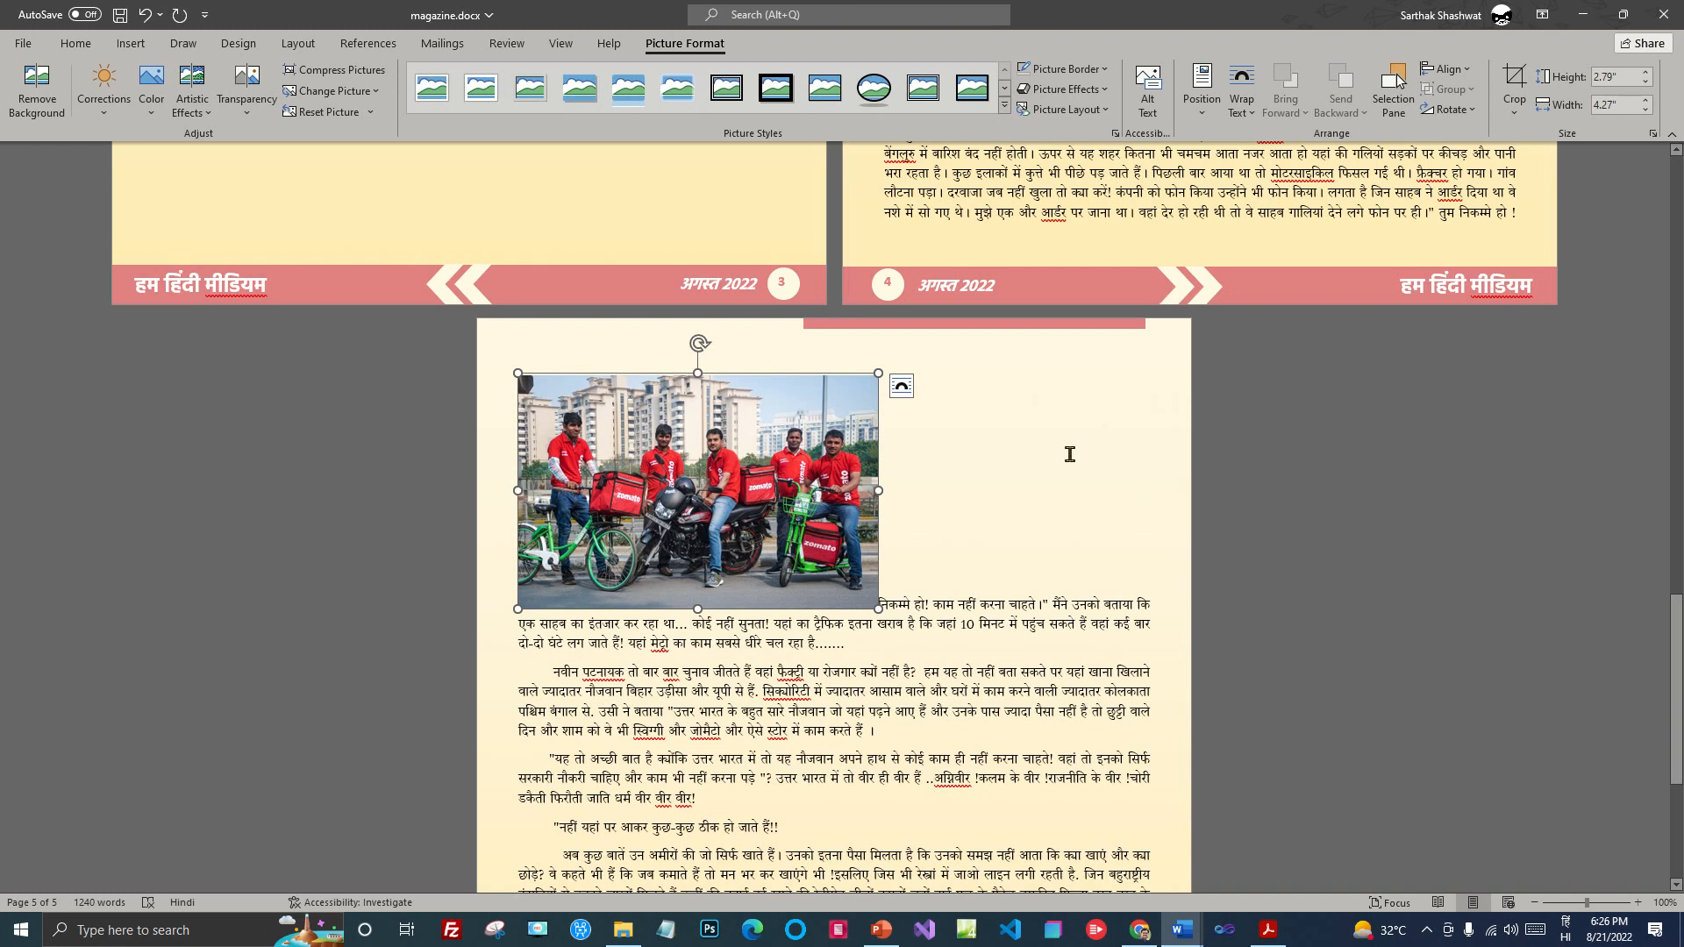
Step: Wrap the article text around the delivery riders picture using the Square style
{"action": "mouse_move", "coordinate": [732, 472]}
{"action": "left_mouse_down"}
{"action": "mouse_move", "coordinate": [739, 544]}
{"action": "mouse_move", "coordinate": [894, 440]}
{"action": "mouse_move", "coordinate": [770, 478]}
{"action": "left_mouse_up"}
{"action": "left_click", "coordinate": [1252, 119]}
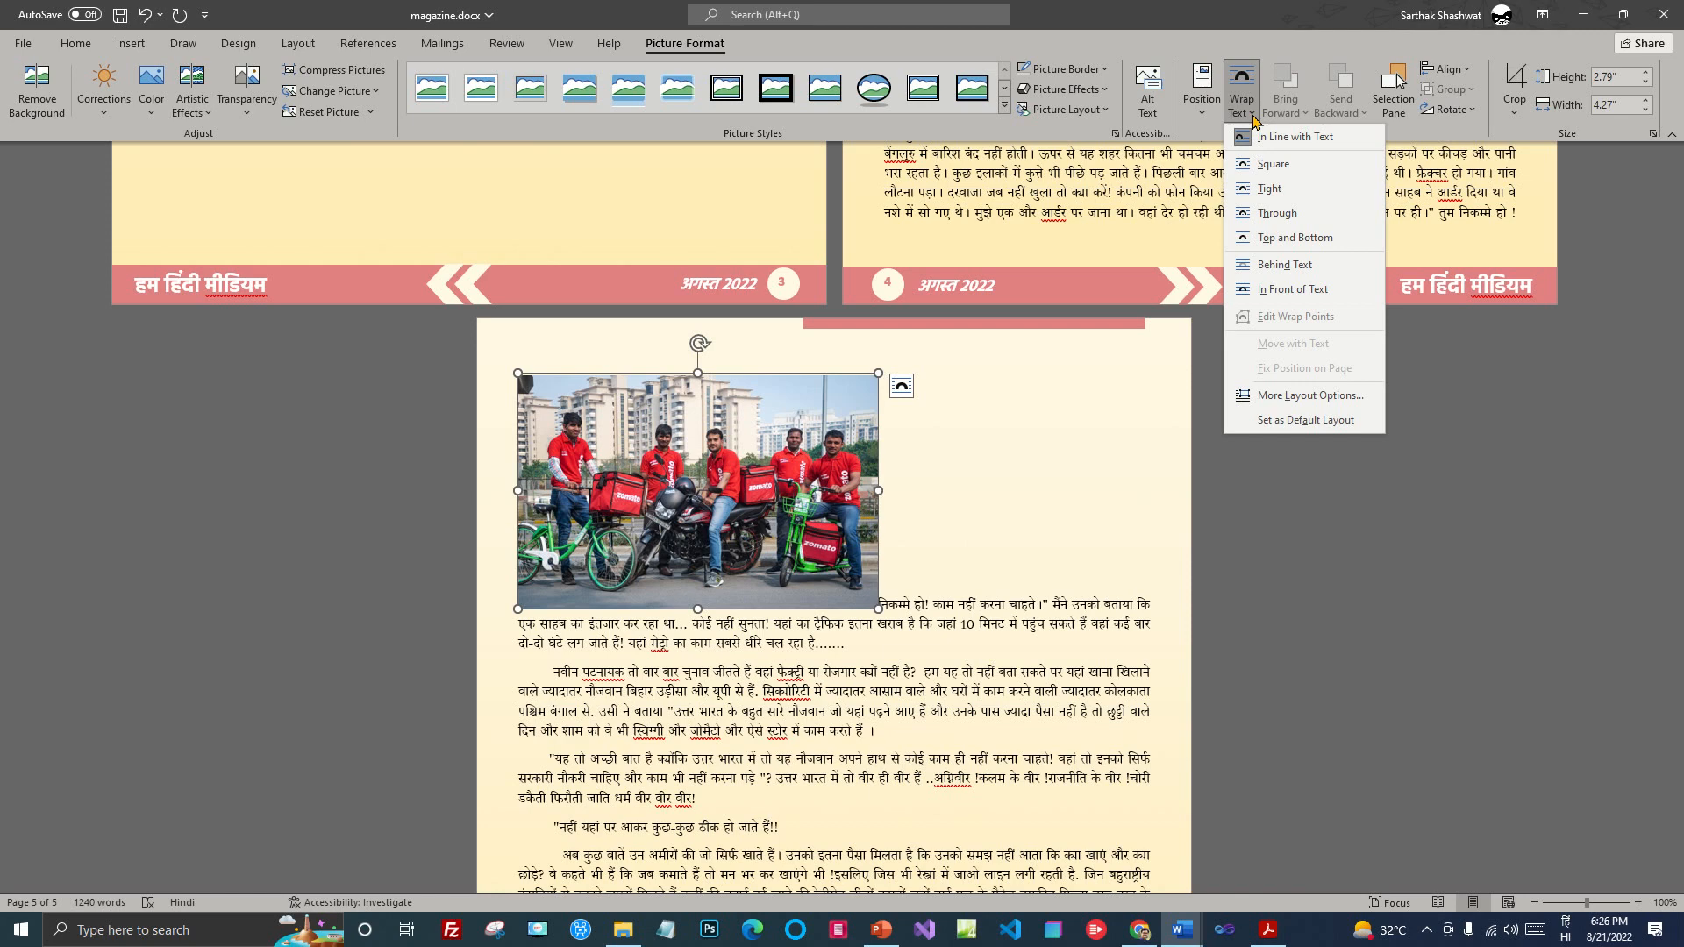
{"action": "left_click", "coordinate": [1281, 169]}
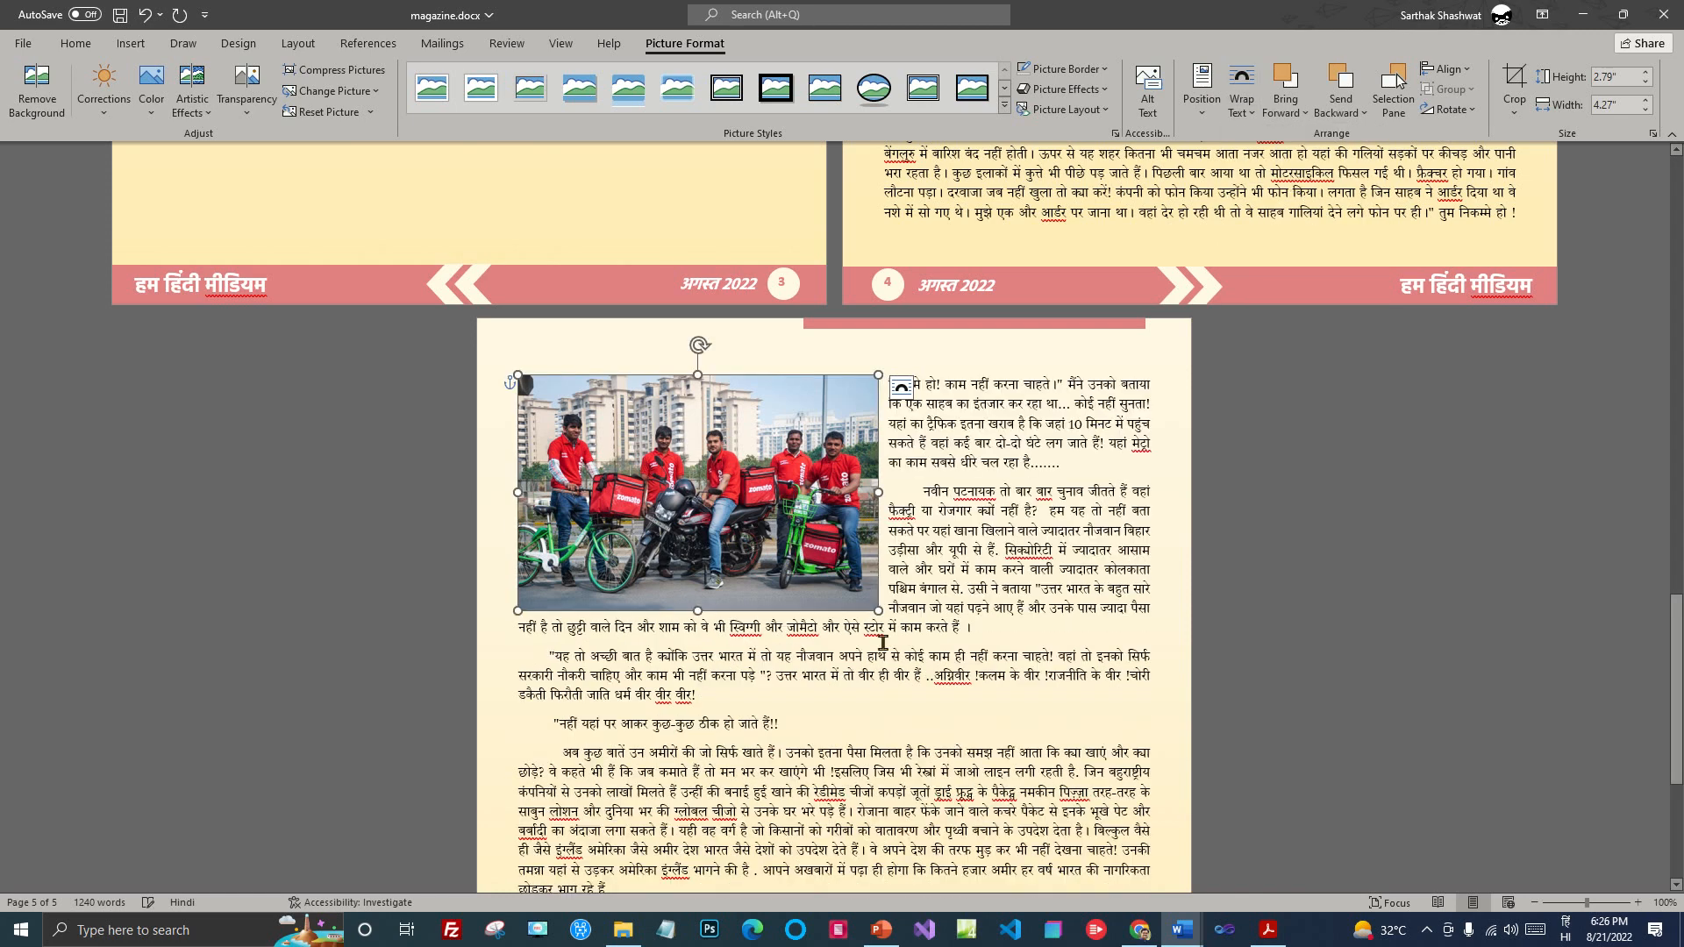
{"action": "left_click", "coordinate": [901, 718]}
Step: Lay out the article's opening paragraph, directly under the title, in two columns
{"action": "scroll", "coordinate": [912, 701], "scroll_direction": "down", "scroll_amount": 5}
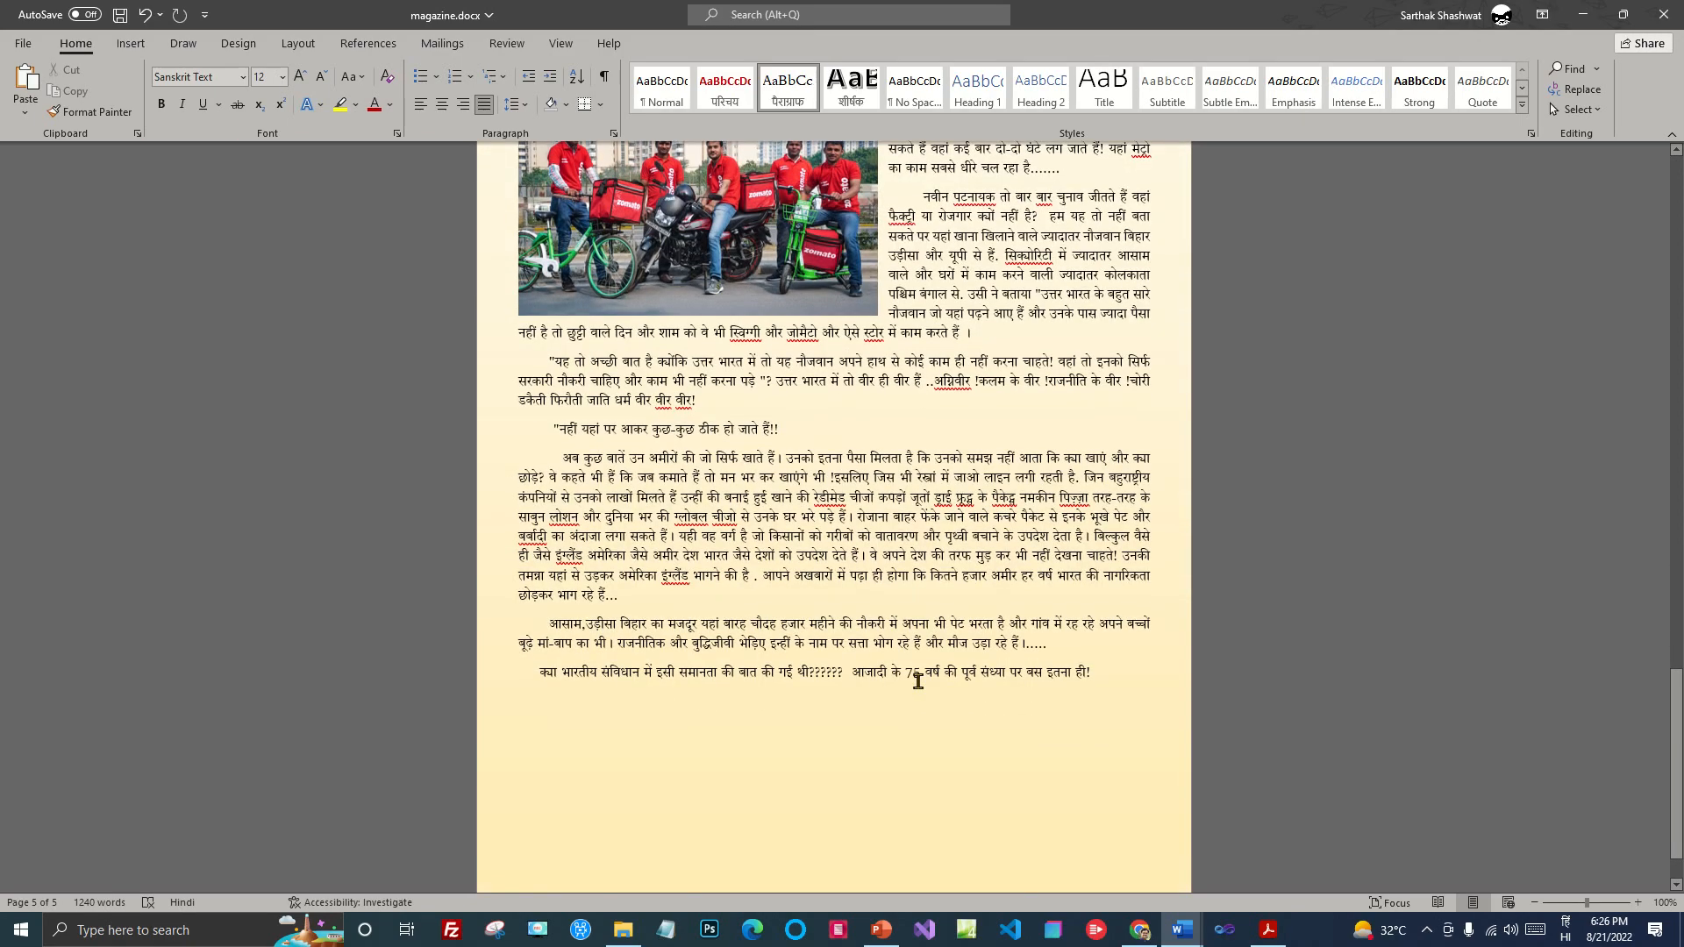
{"action": "scroll", "coordinate": [916, 684], "scroll_direction": "up", "scroll_amount": 4}
{"action": "scroll", "coordinate": [1355, 532], "scroll_direction": "up", "scroll_amount": 10}
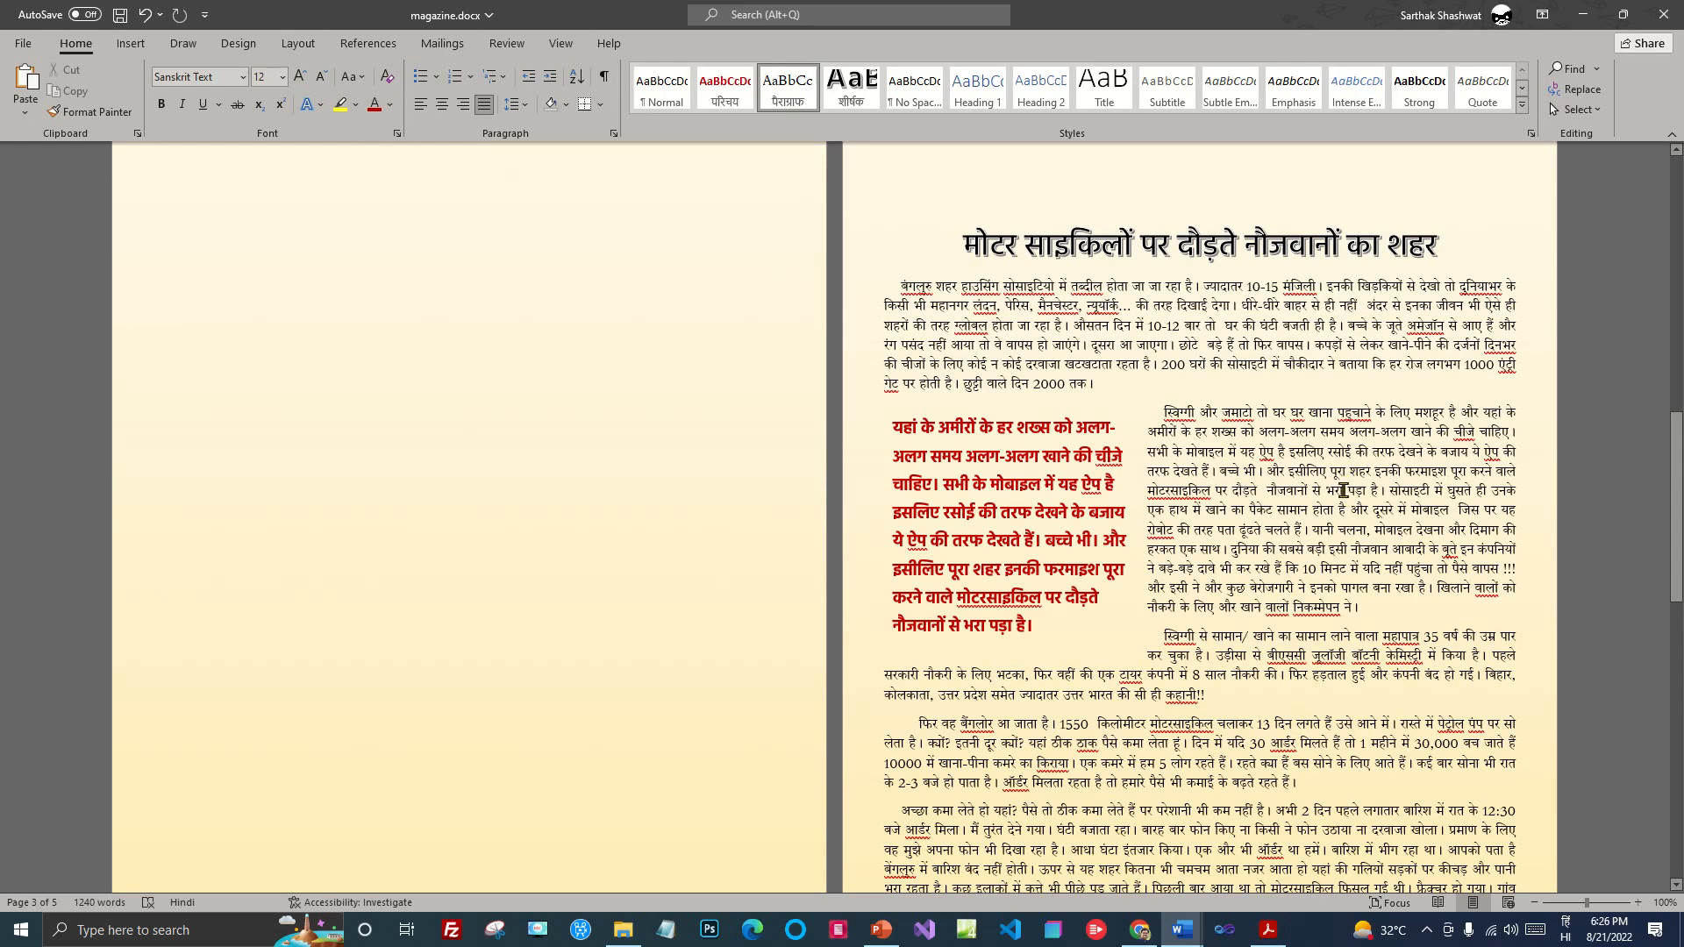
{"action": "scroll", "coordinate": [1443, 482], "scroll_direction": "down", "scroll_amount": 4}
{"action": "scroll", "coordinate": [1465, 351], "scroll_direction": "up", "scroll_amount": 3}
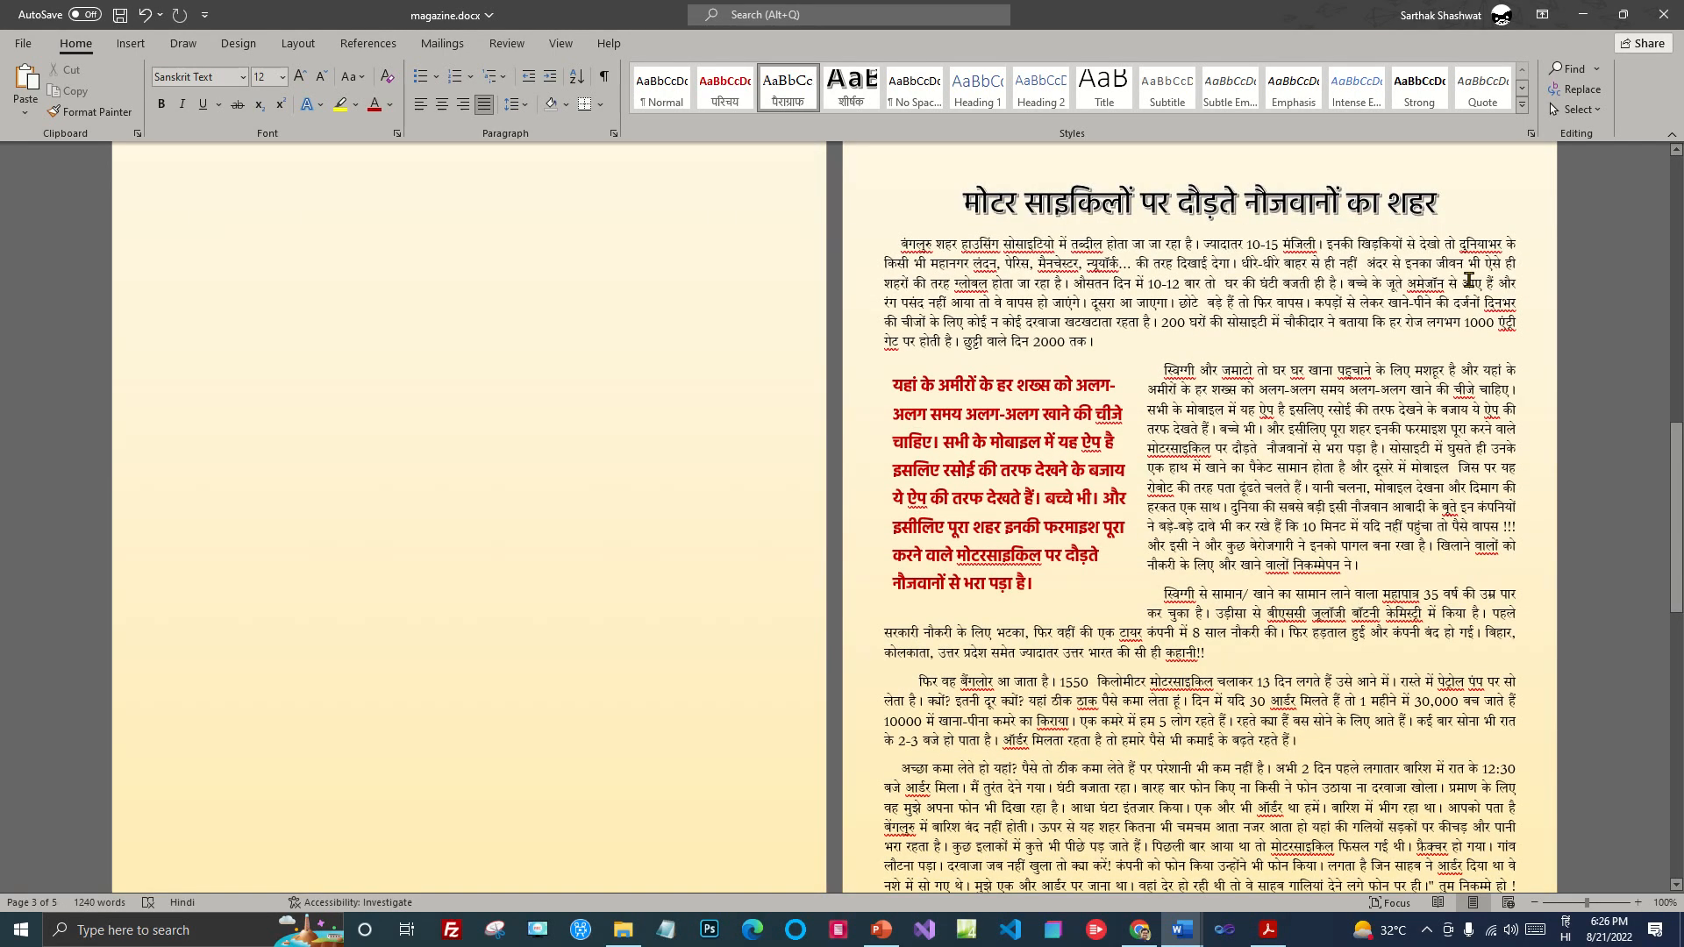
{"action": "scroll", "coordinate": [1418, 408], "scroll_direction": "up", "scroll_amount": 3}
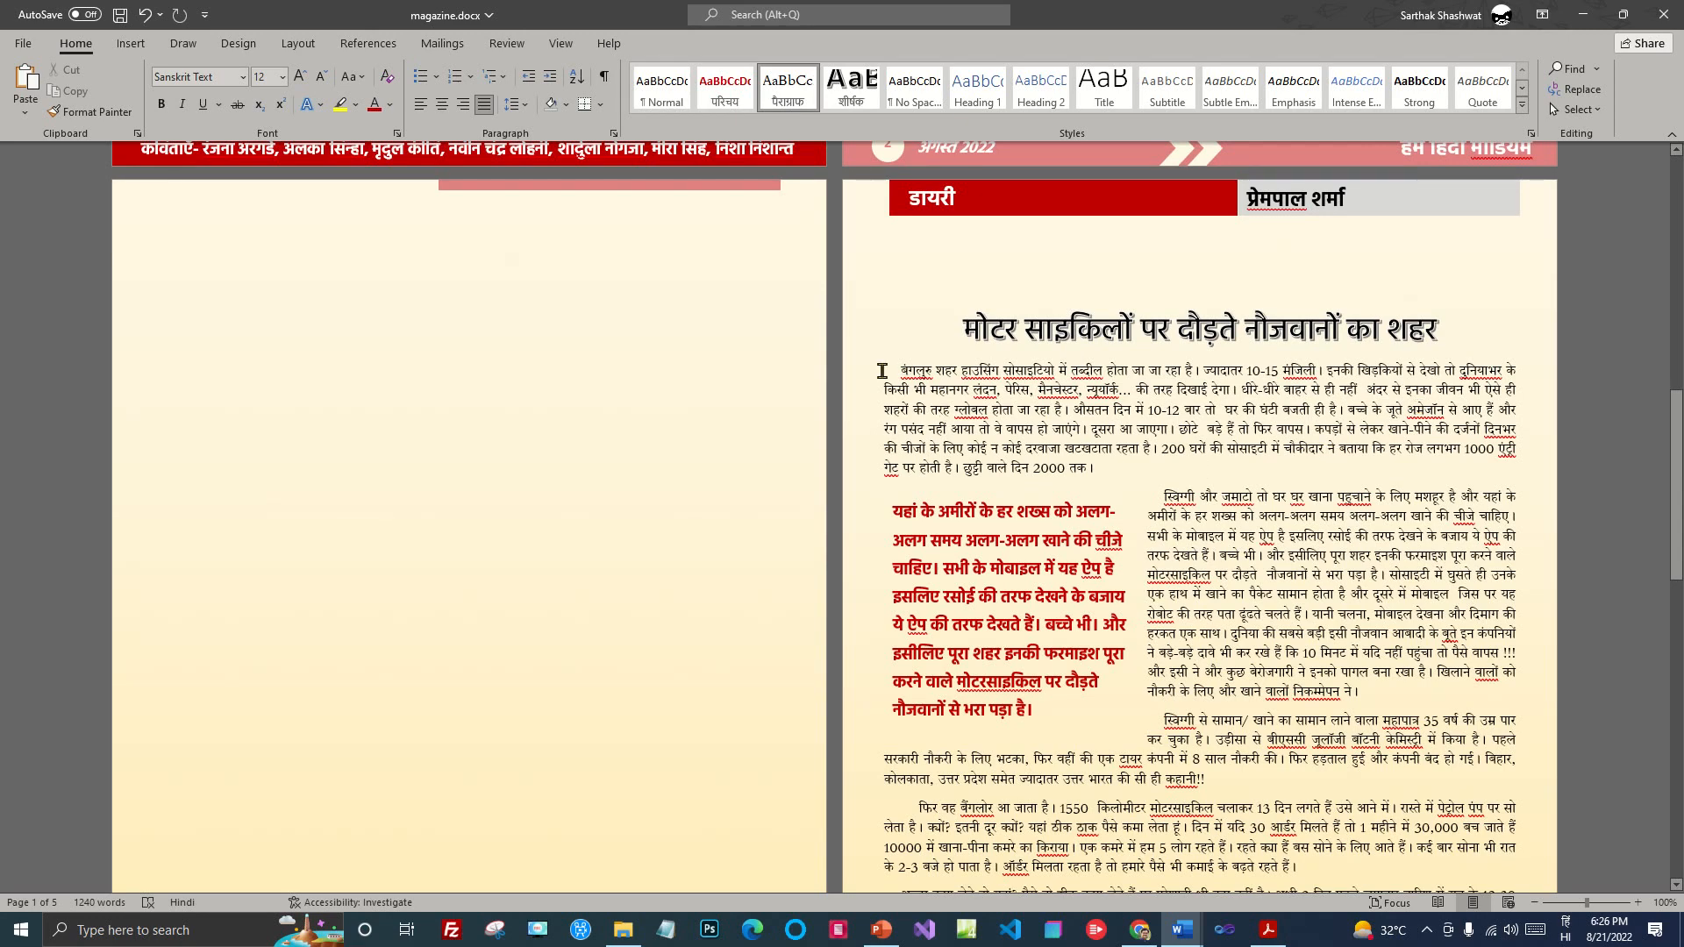
{"action": "left_click_drag", "start_coordinate": [900, 372], "coordinate": [1134, 474]}
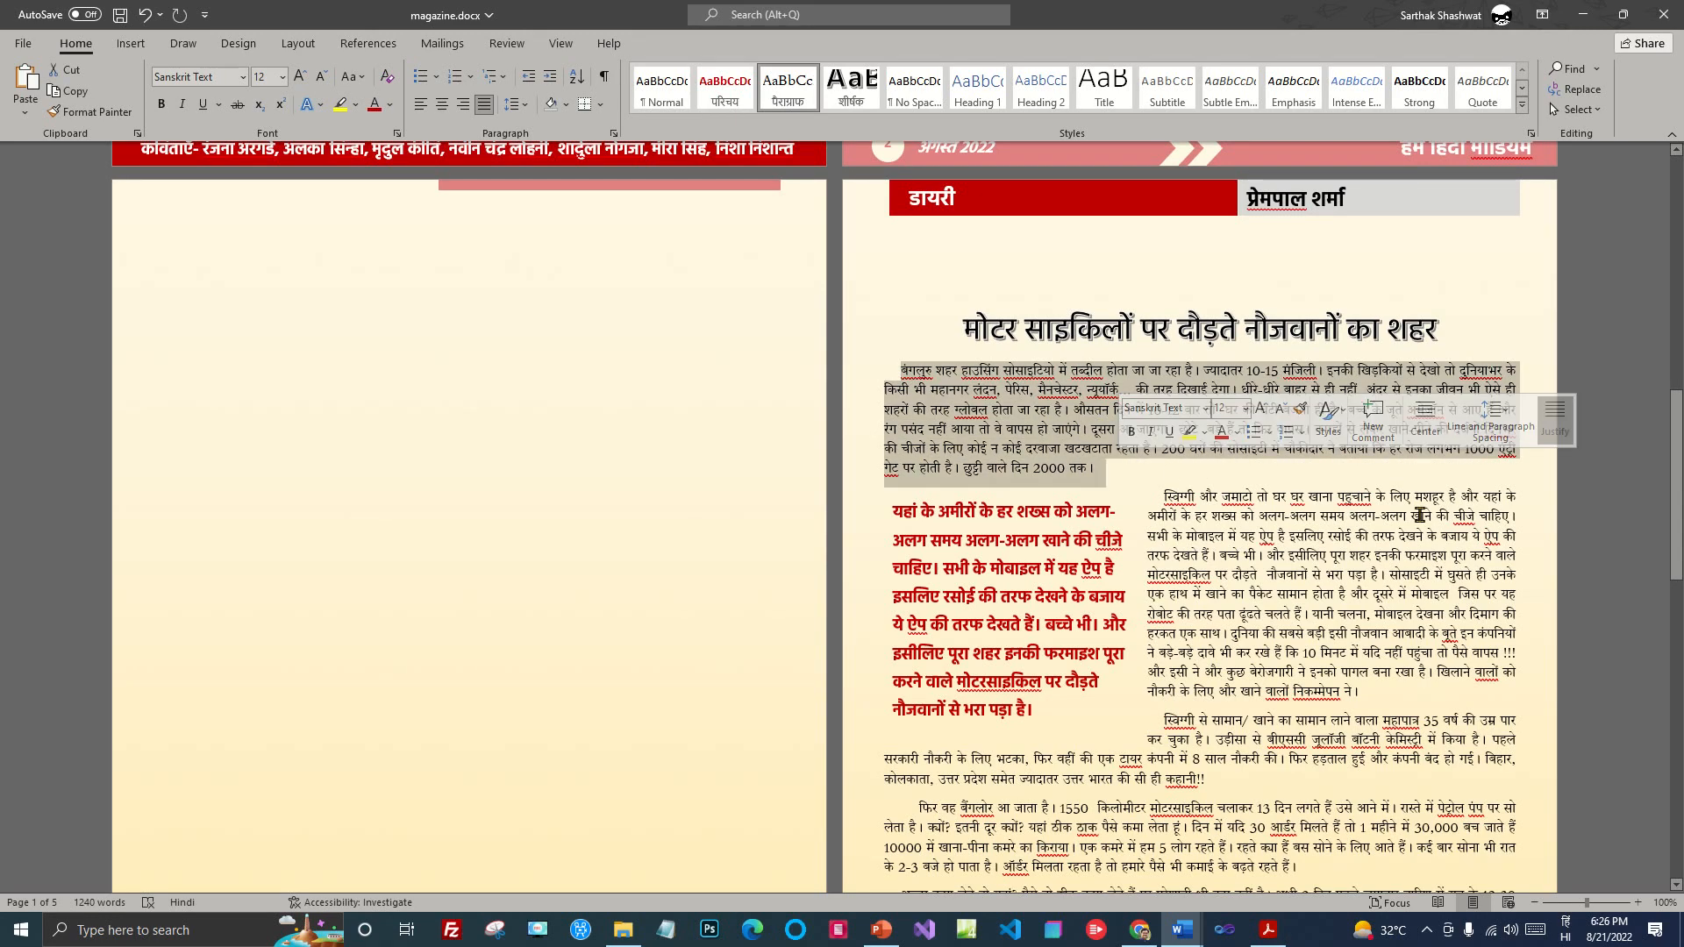
{"action": "left_click", "coordinate": [299, 43]}
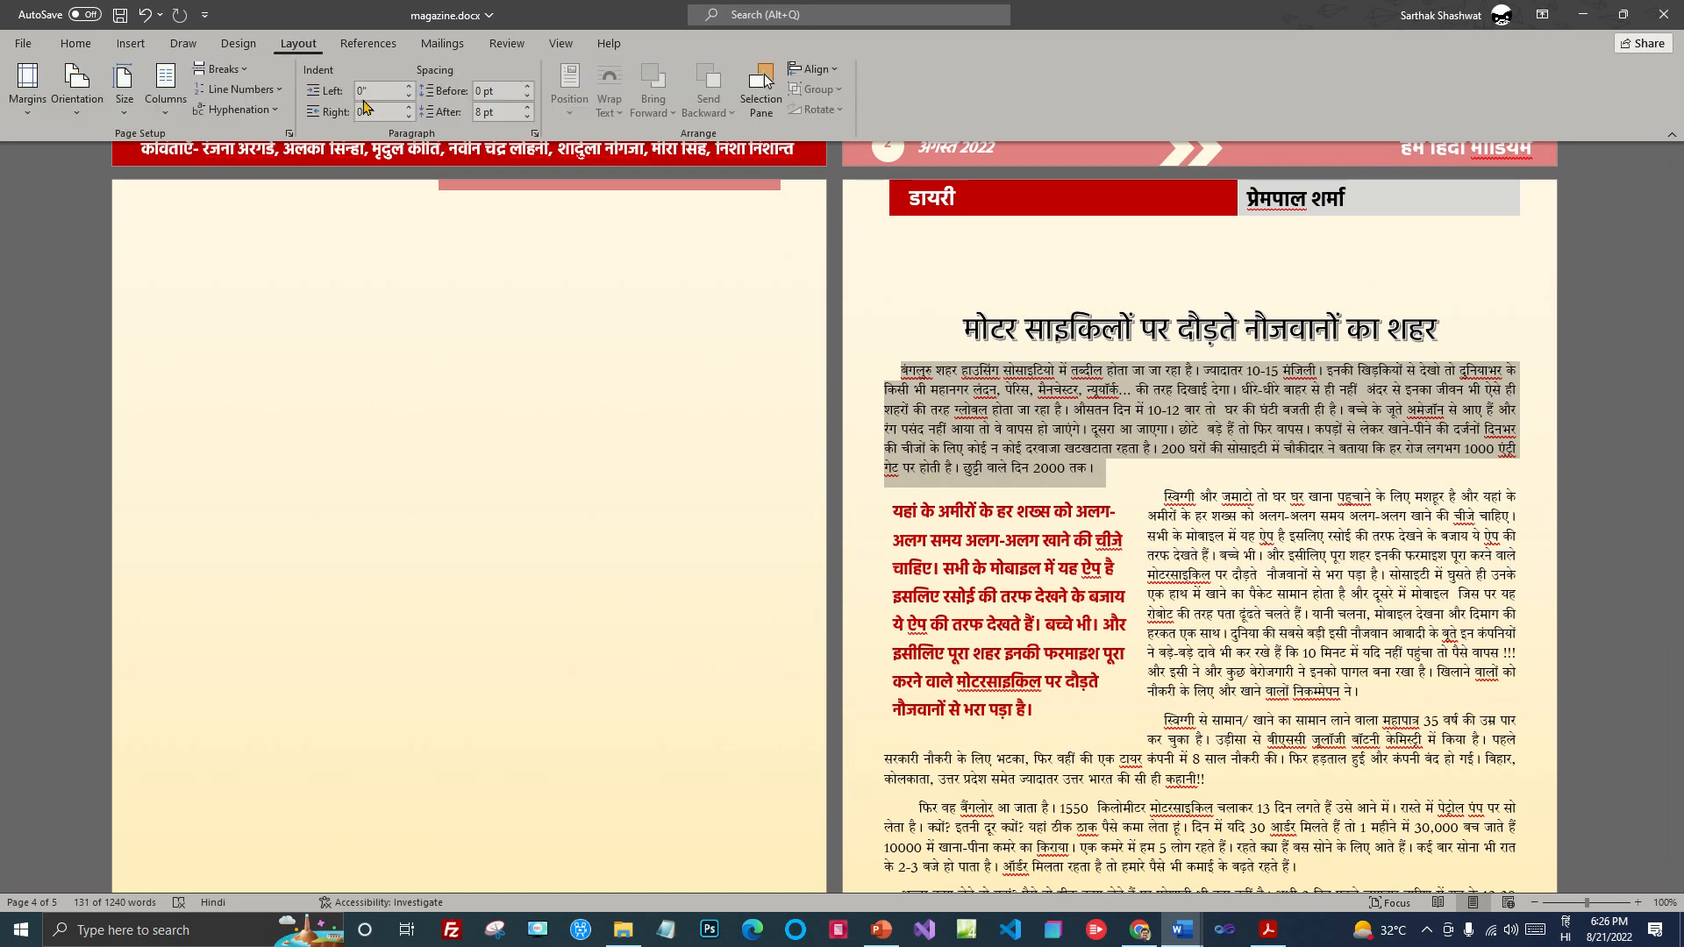
{"action": "left_click", "coordinate": [166, 87]}
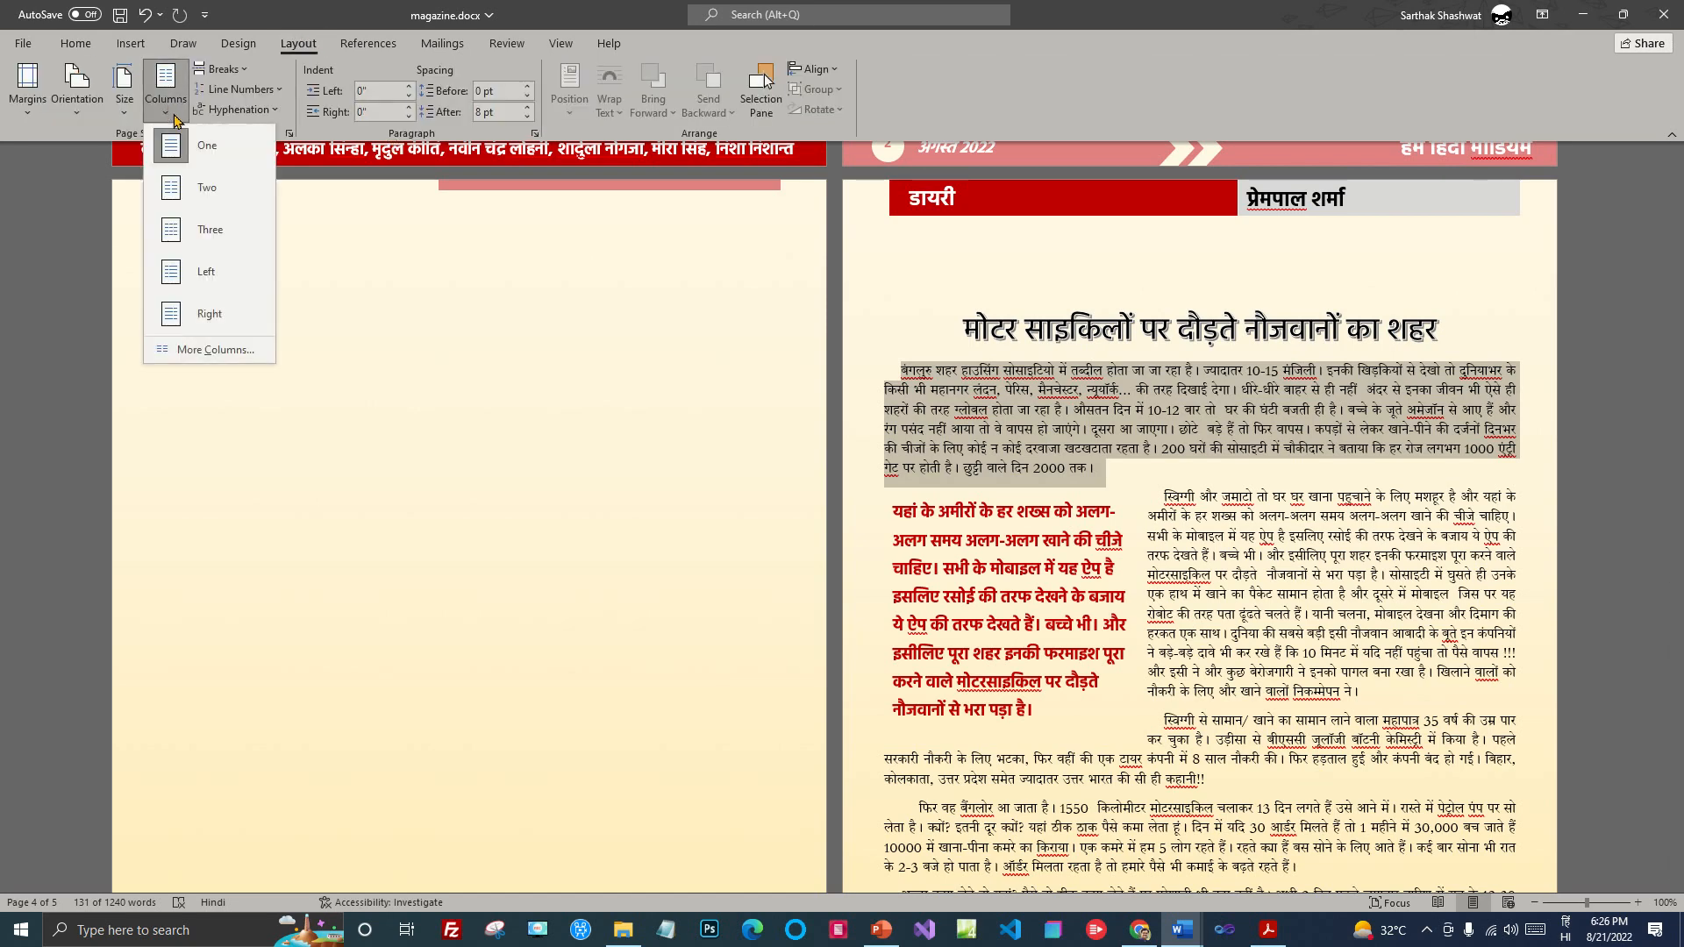
{"action": "left_click", "coordinate": [210, 200]}
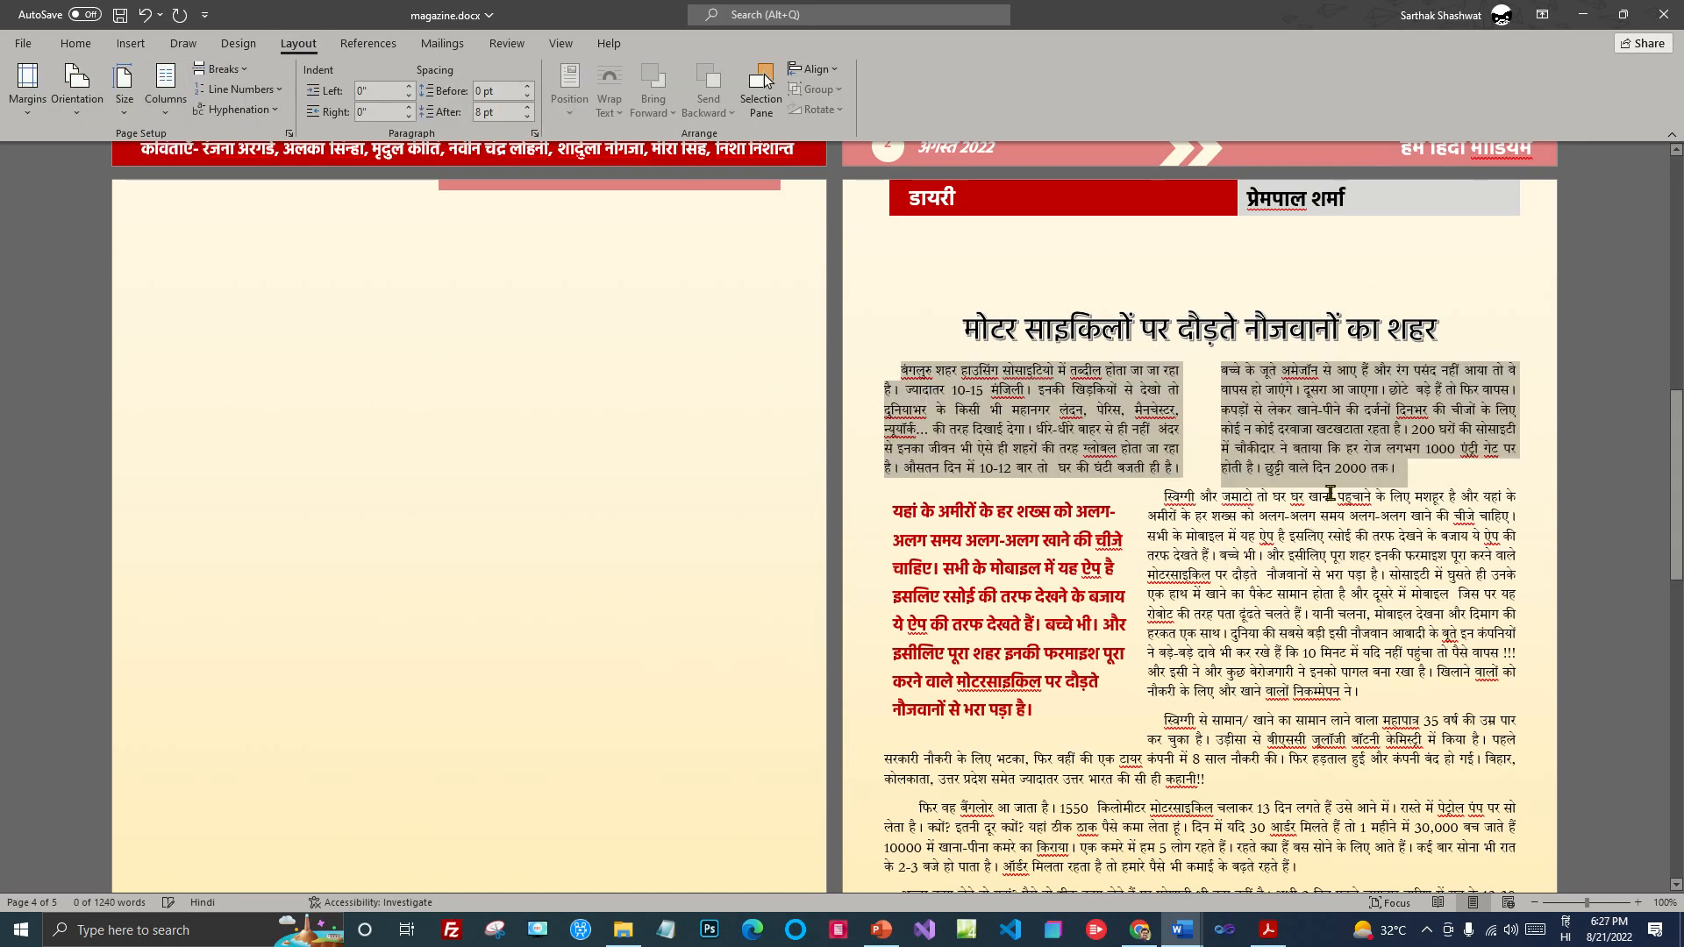
Step: Set the spacing between the opening paragraph's two columns to 0.3"
{"action": "left_click", "coordinate": [166, 88]}
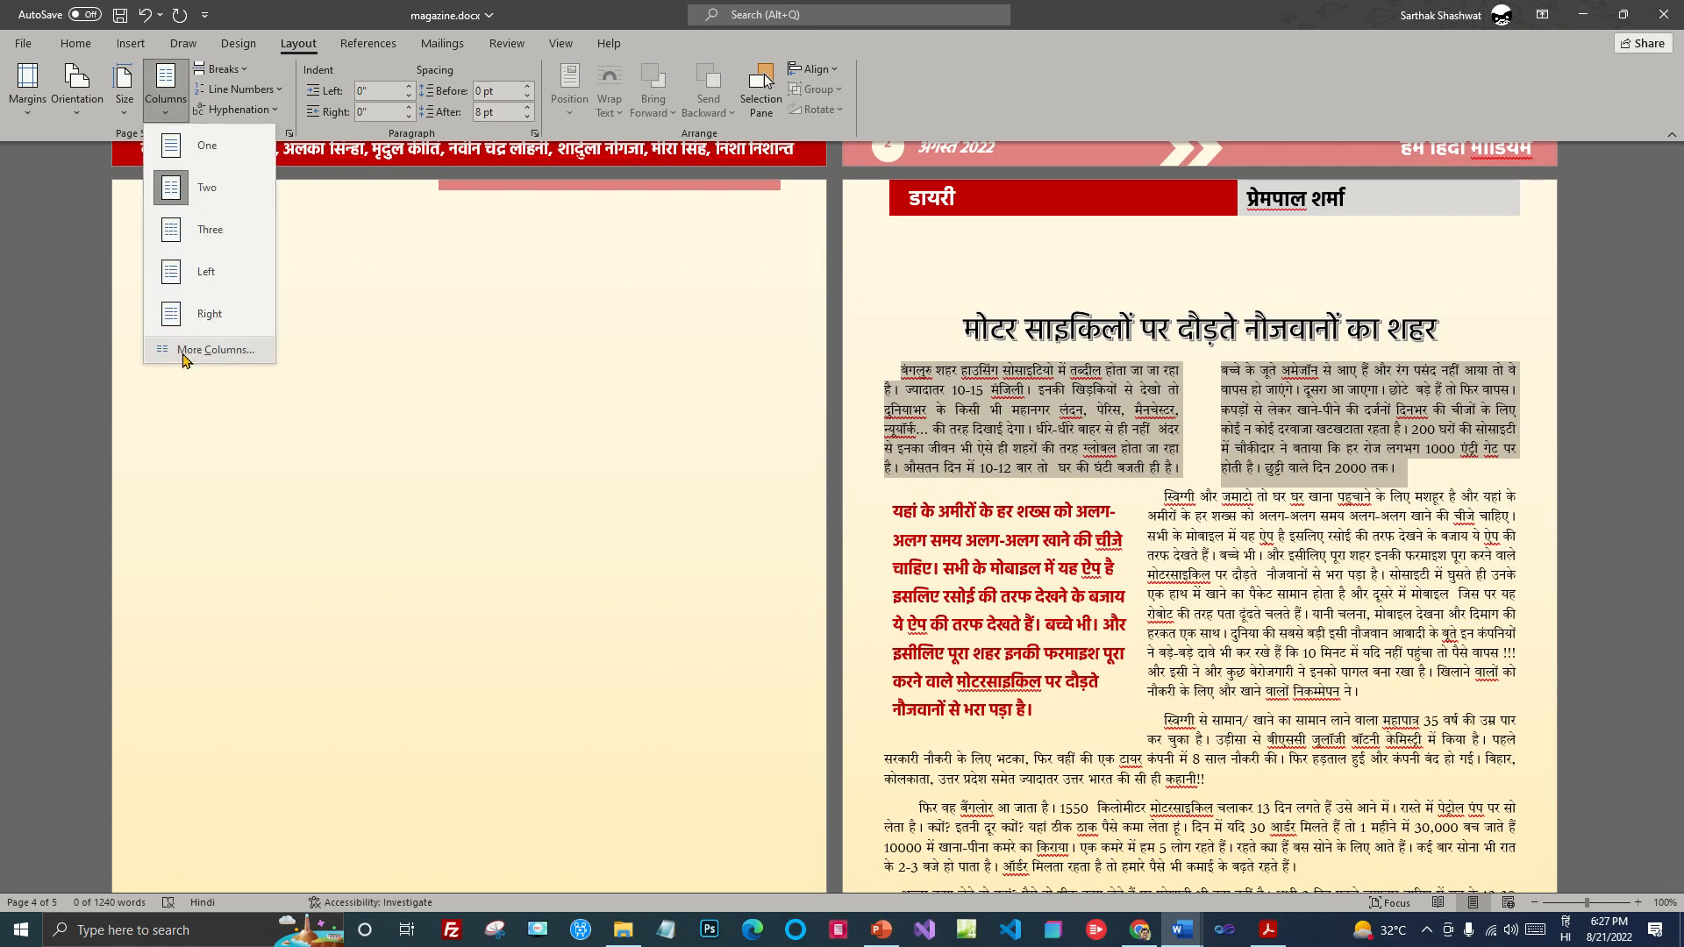
{"action": "left_click", "coordinate": [197, 349]}
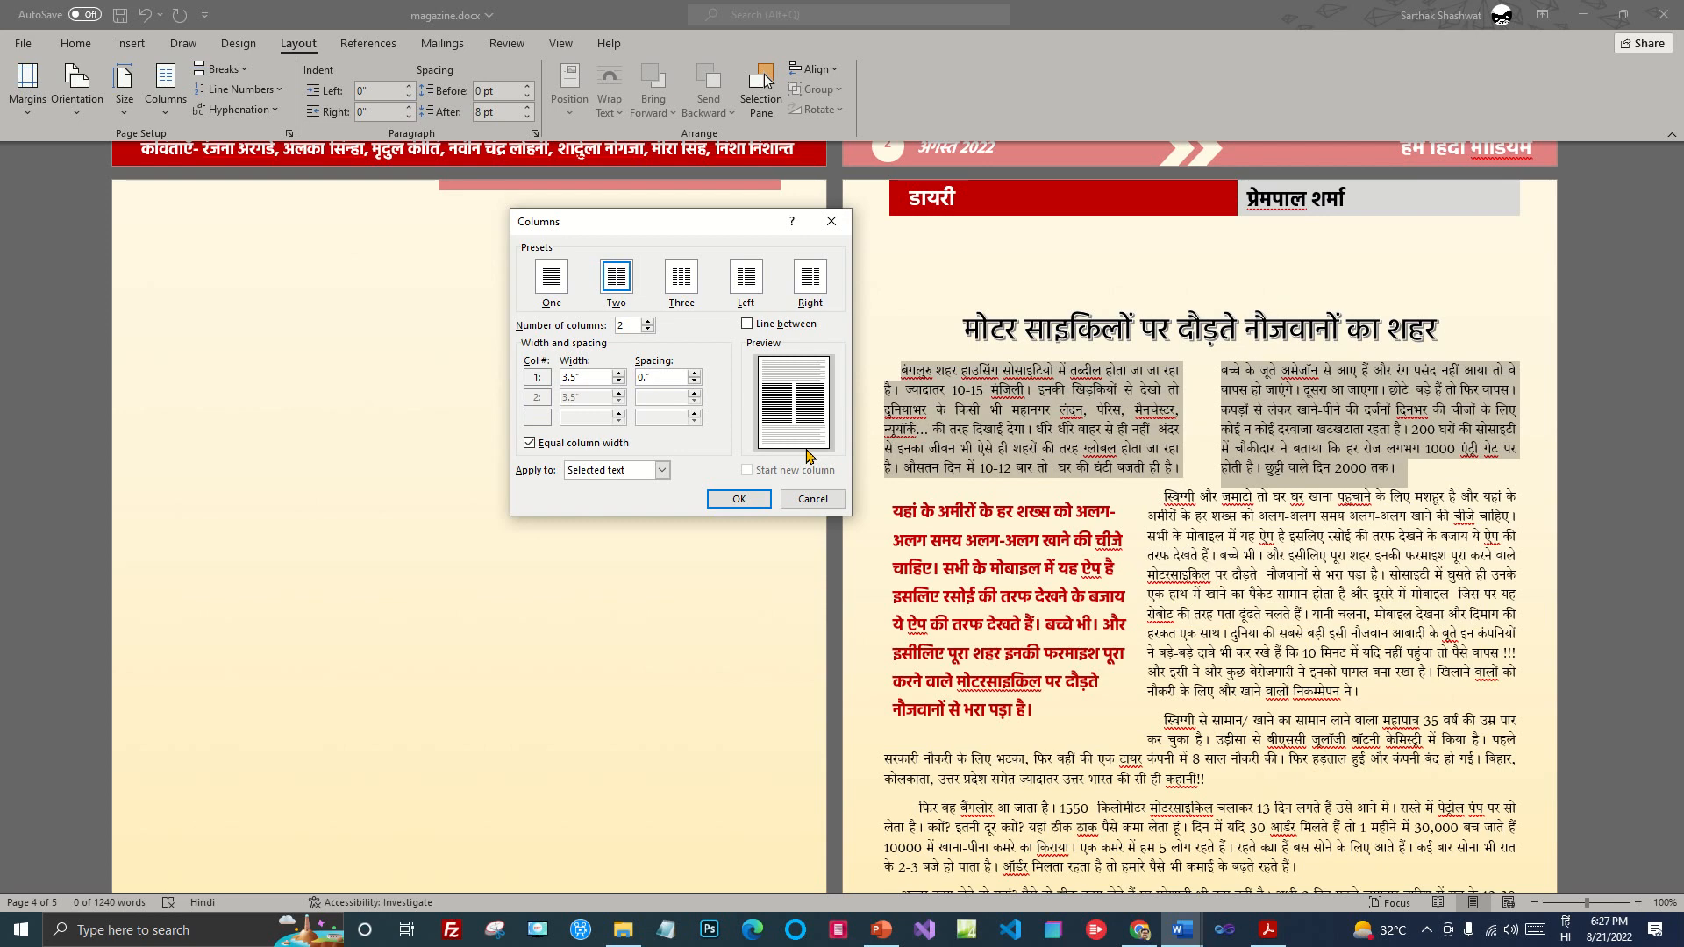
{"action": "left_click", "coordinate": [737, 498]}
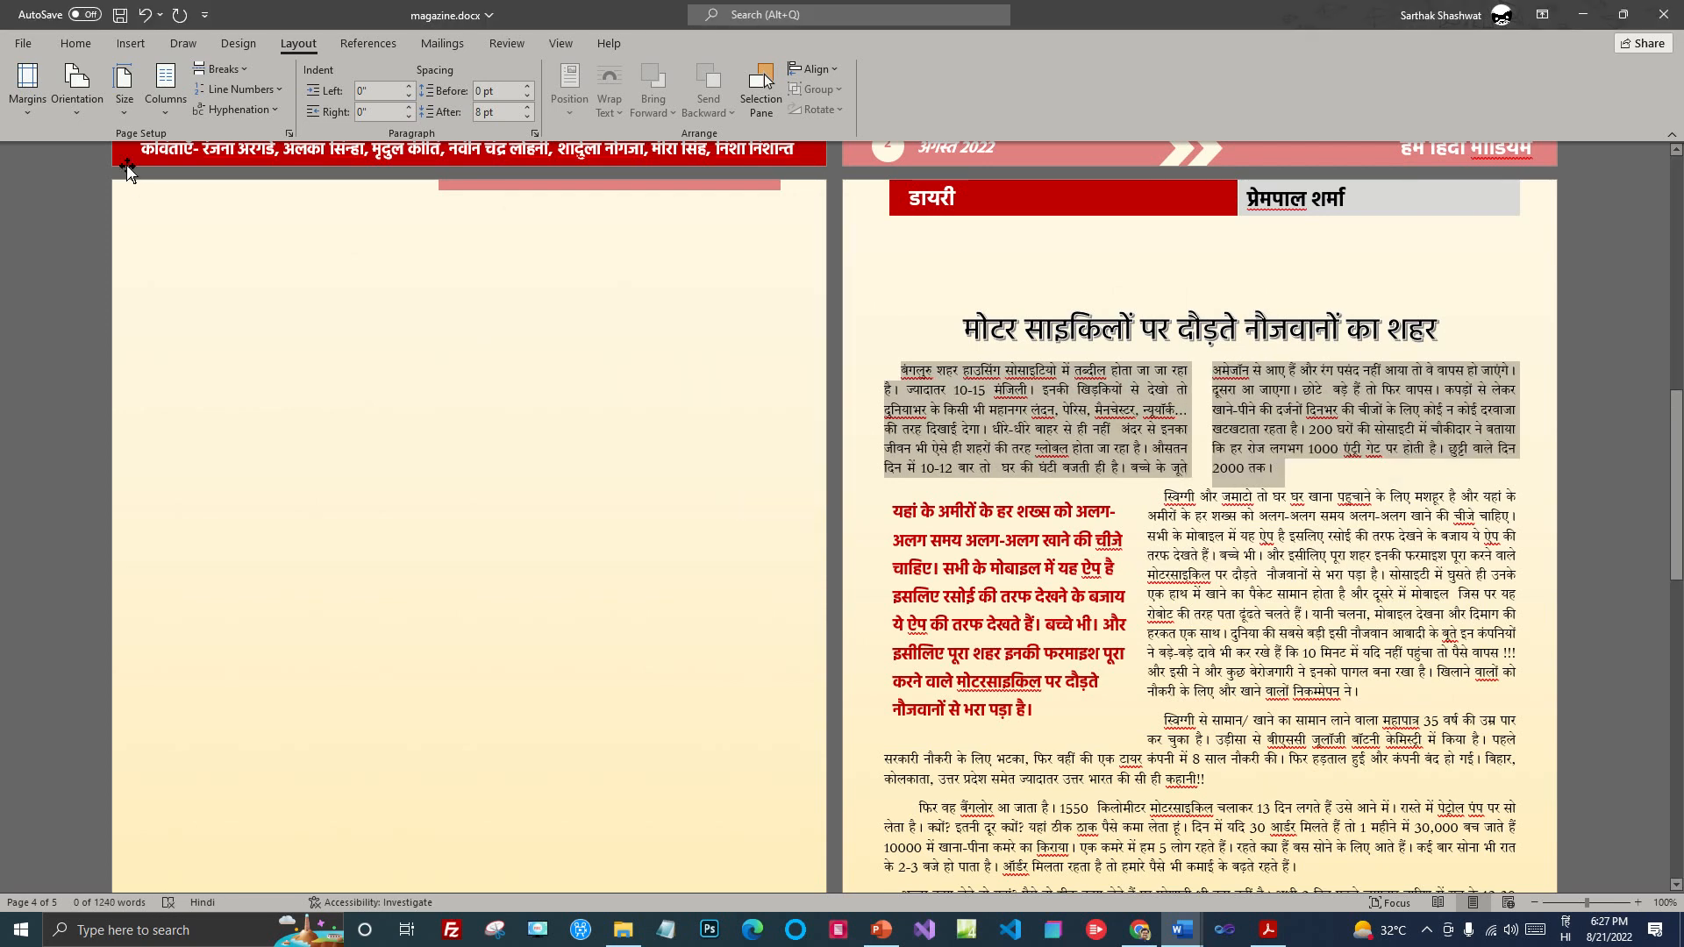
{"action": "left_click", "coordinate": [166, 92]}
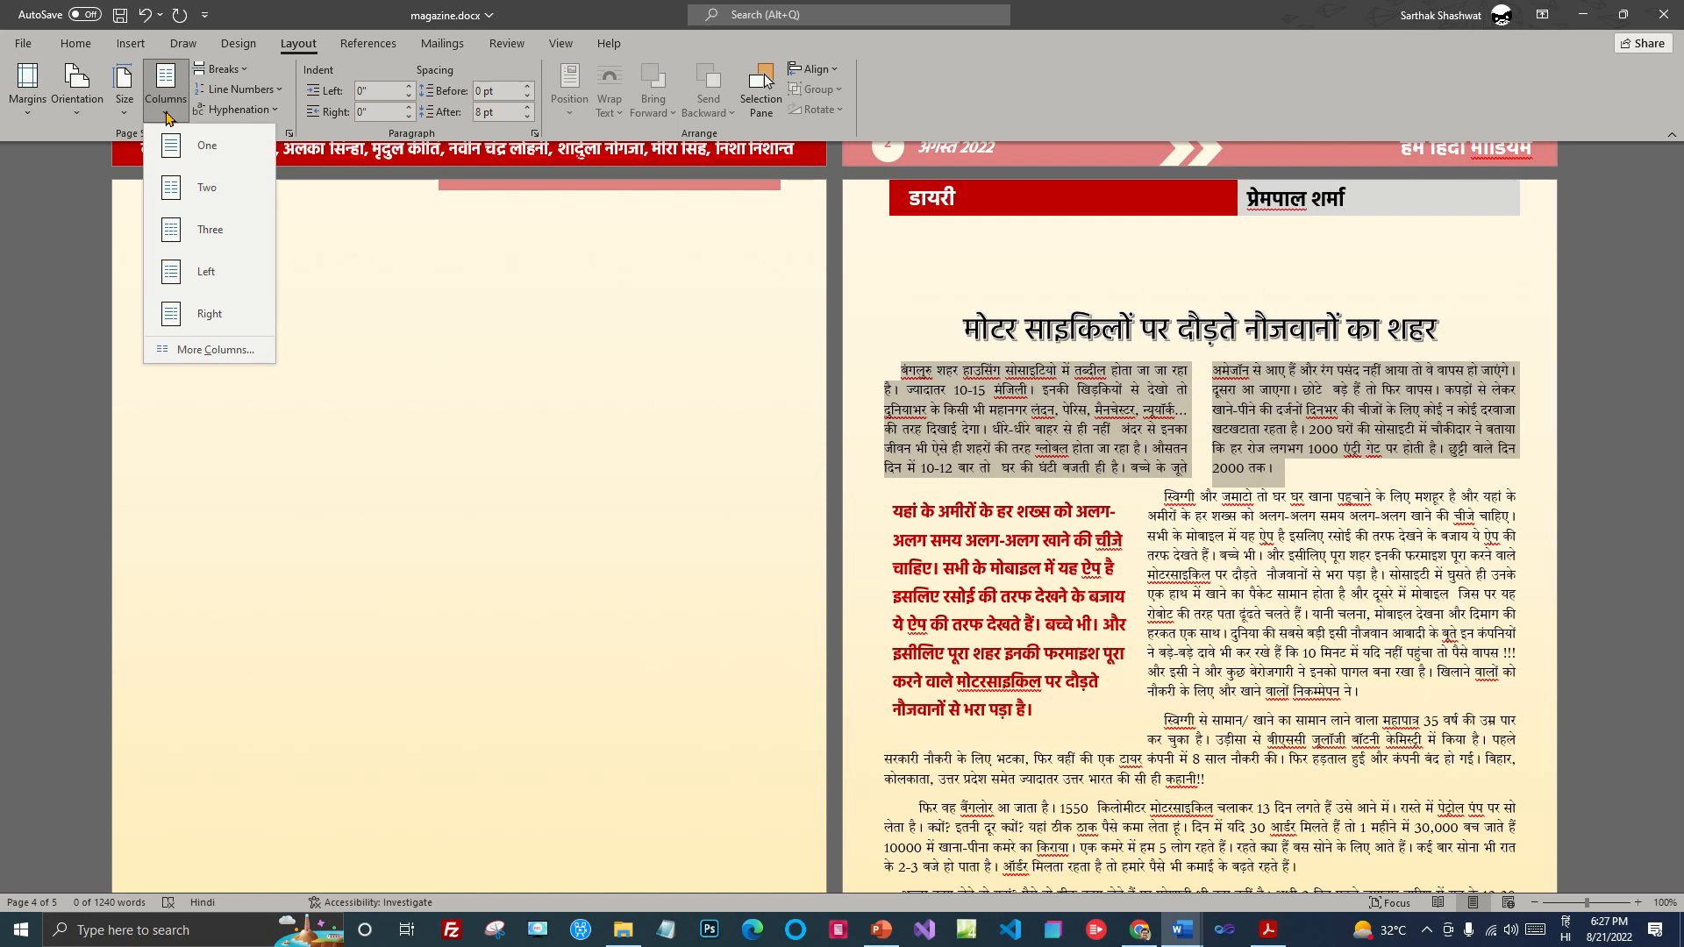
{"action": "left_click", "coordinate": [216, 350]}
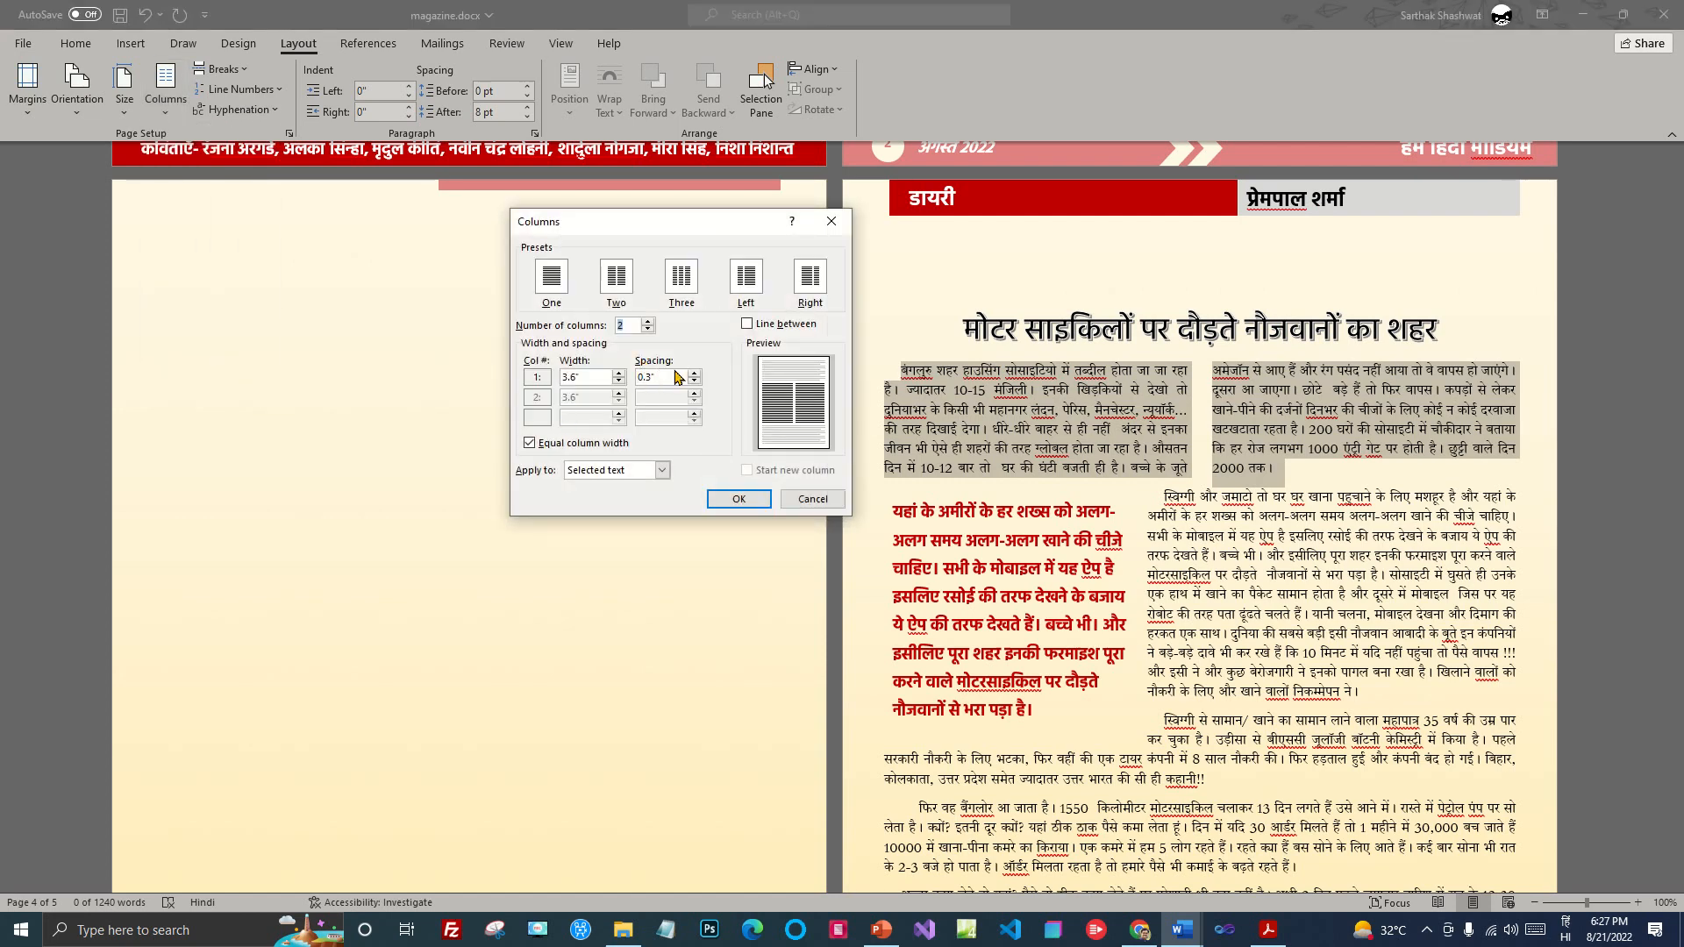
{"action": "left_click", "coordinate": [739, 499]}
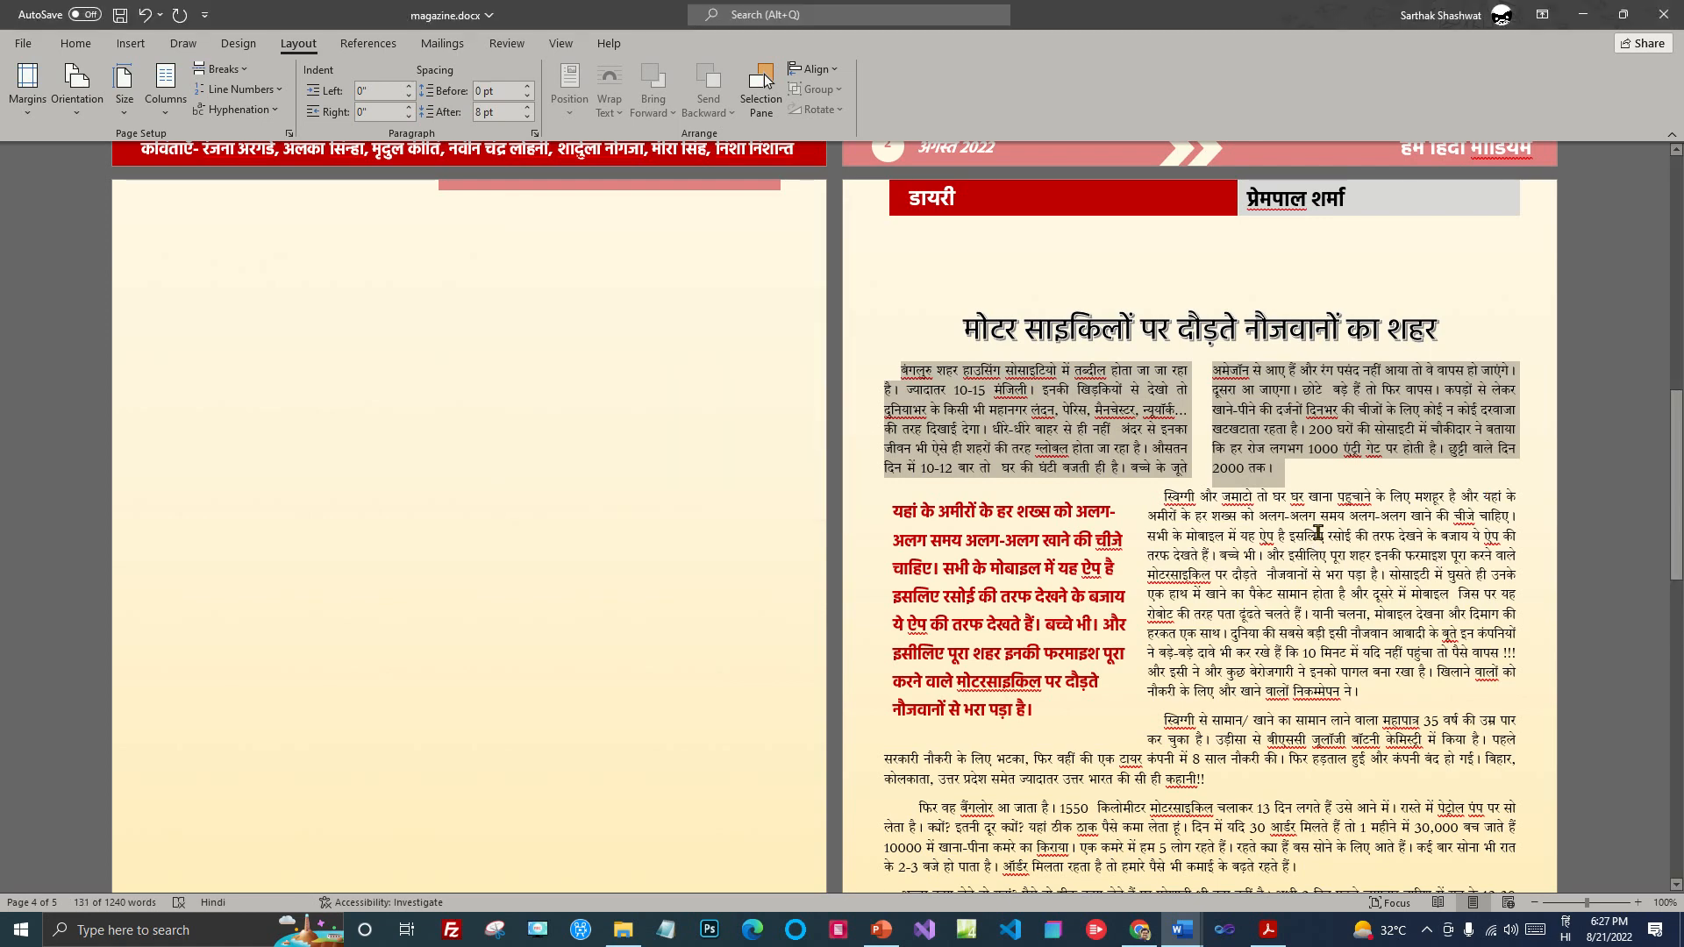
{"action": "left_click", "coordinate": [1318, 534]}
{"action": "left_click_drag", "start_coordinate": [1165, 500], "coordinate": [1228, 769]}
{"action": "left_click", "coordinate": [1279, 519]}
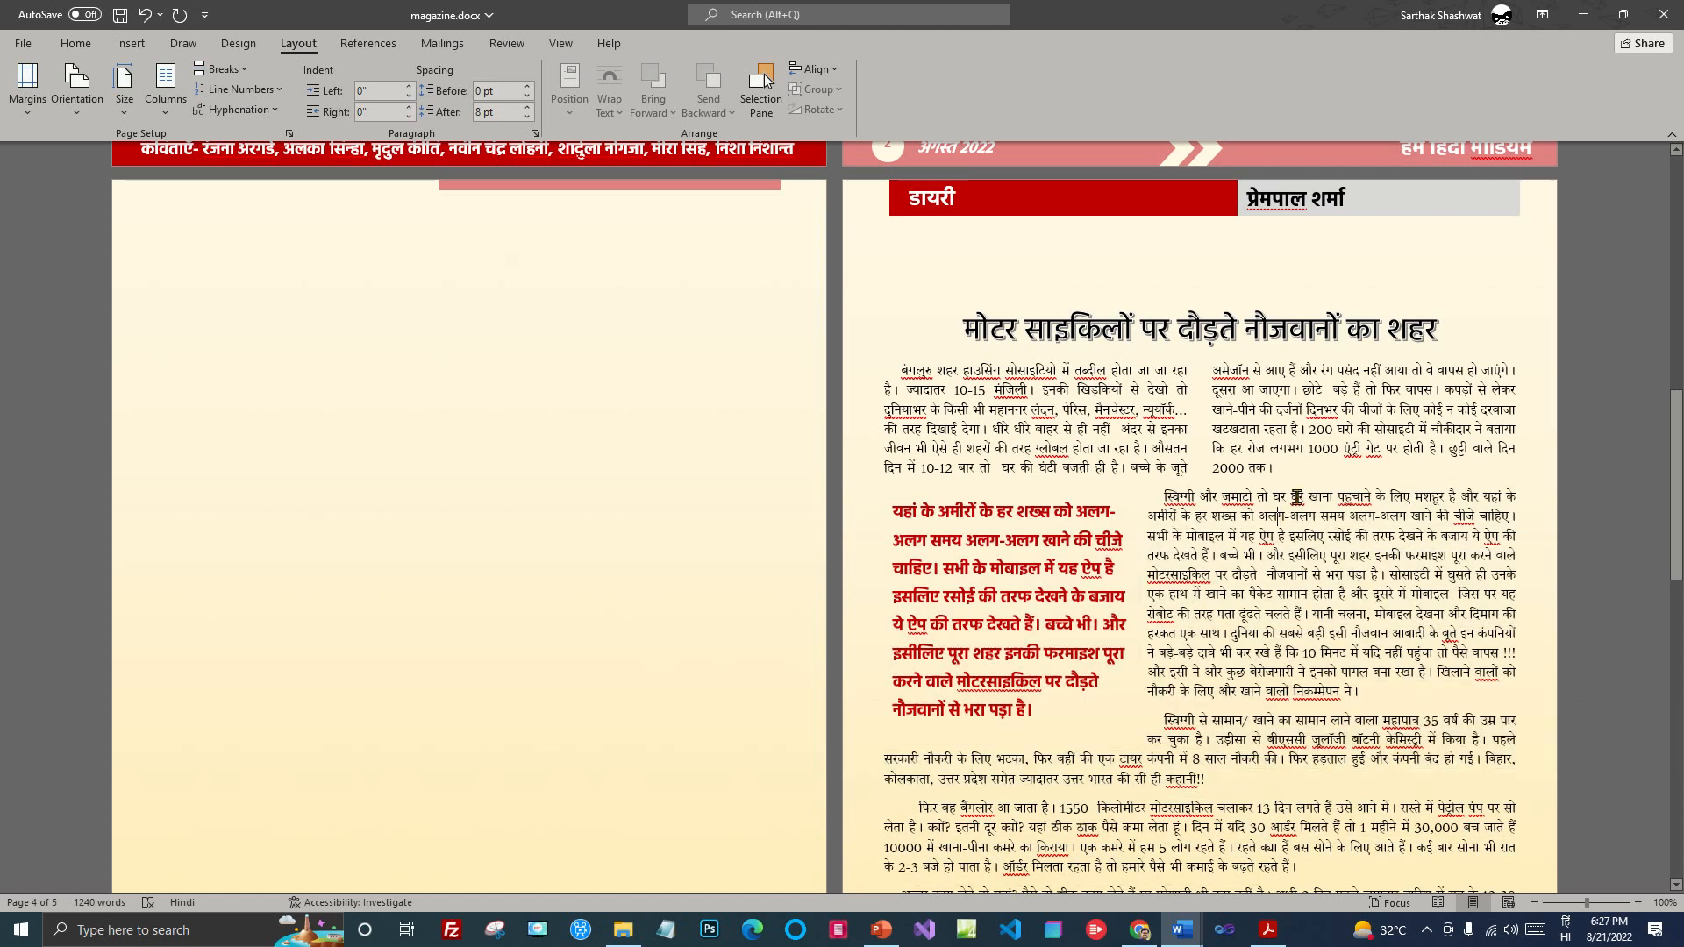
{"action": "left_click_drag", "start_coordinate": [1166, 498], "coordinate": [1360, 246]}
{"action": "scroll", "coordinate": [1381, 280], "scroll_direction": "up", "scroll_amount": 3}
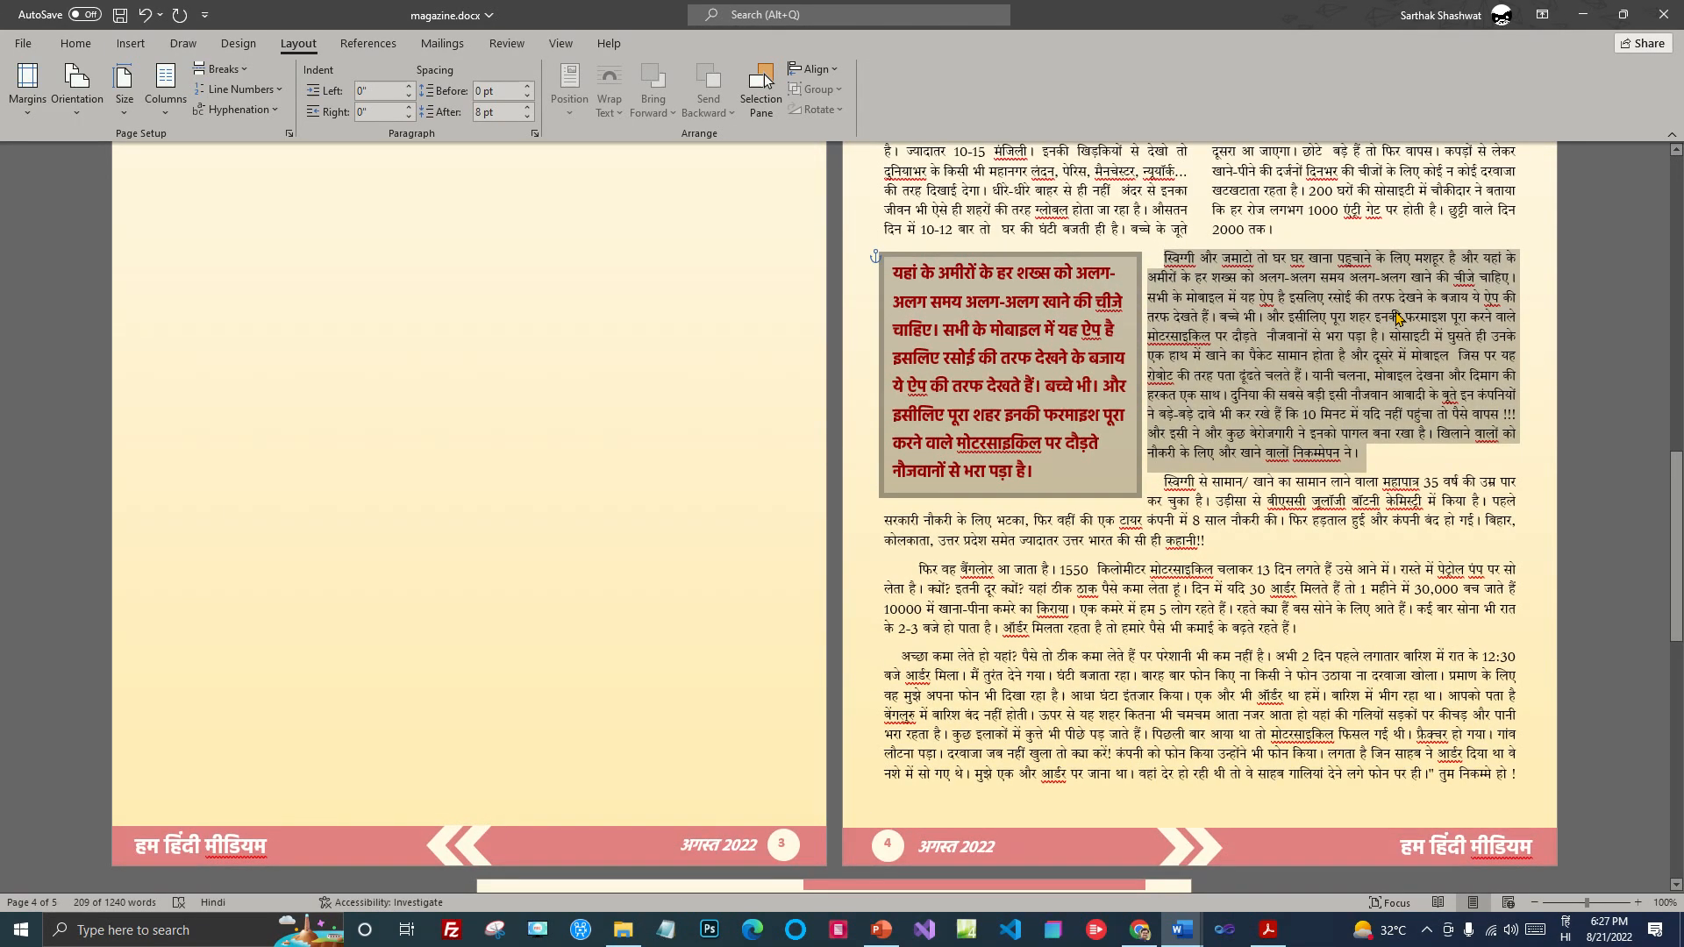
{"action": "scroll", "coordinate": [1392, 308], "scroll_direction": "up", "scroll_amount": 3}
{"action": "left_click", "coordinate": [1118, 397]}
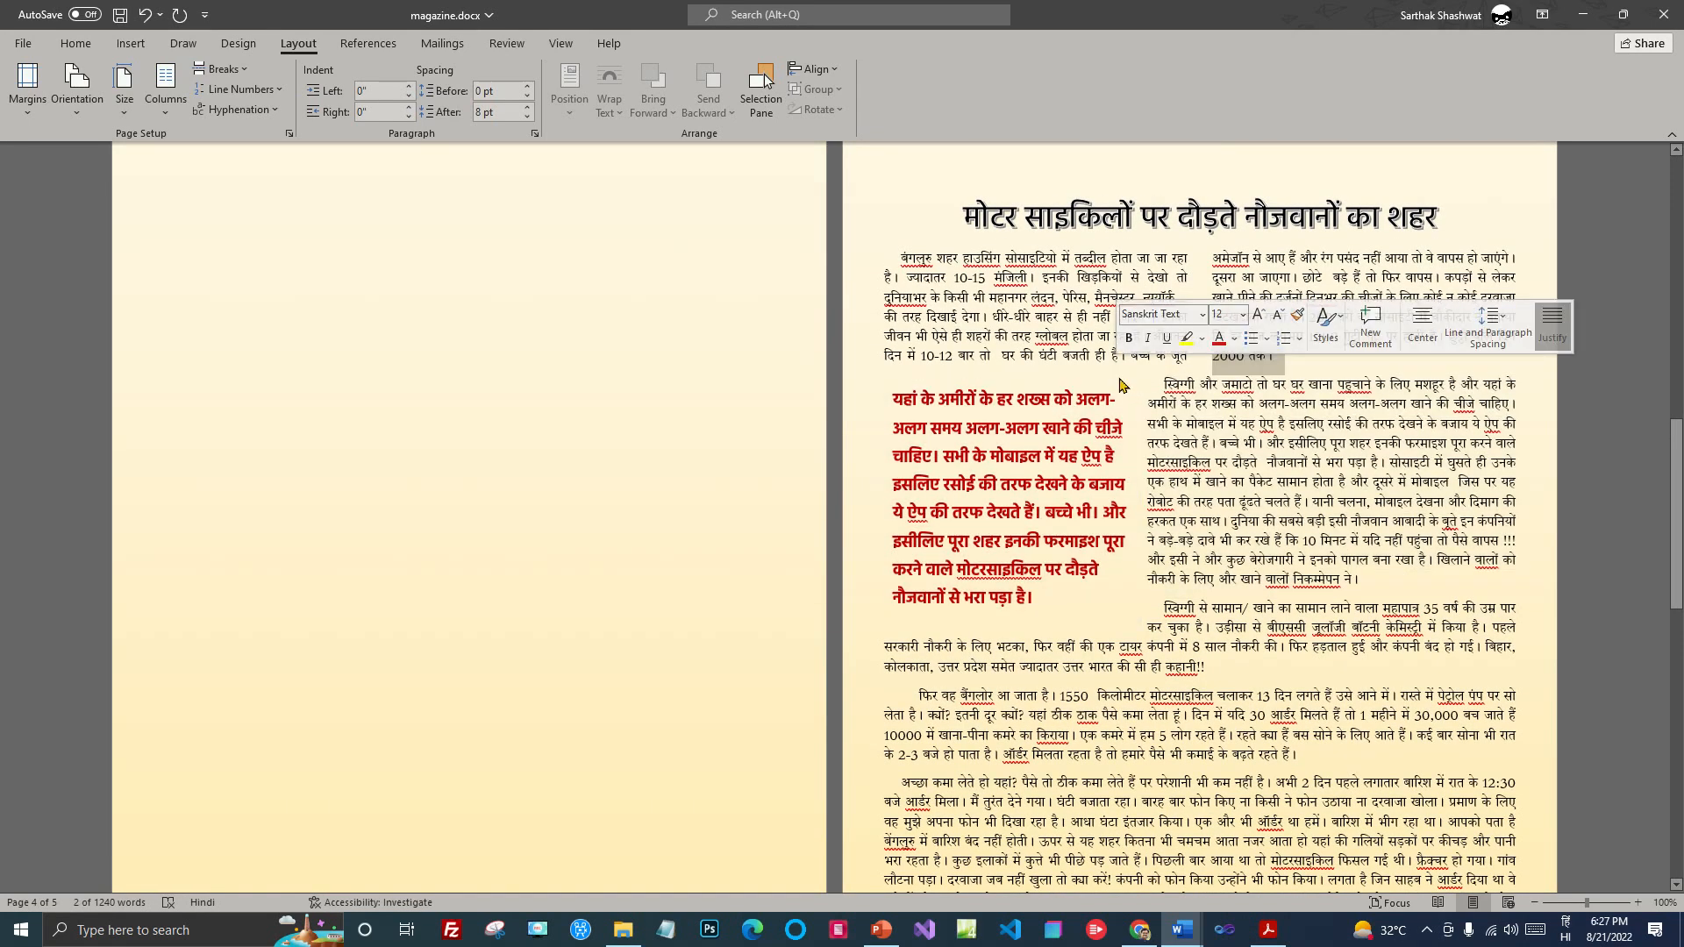
{"action": "left_click", "coordinate": [1110, 383]}
{"action": "left_click_drag", "start_coordinate": [1379, 579], "coordinate": [1168, 379]}
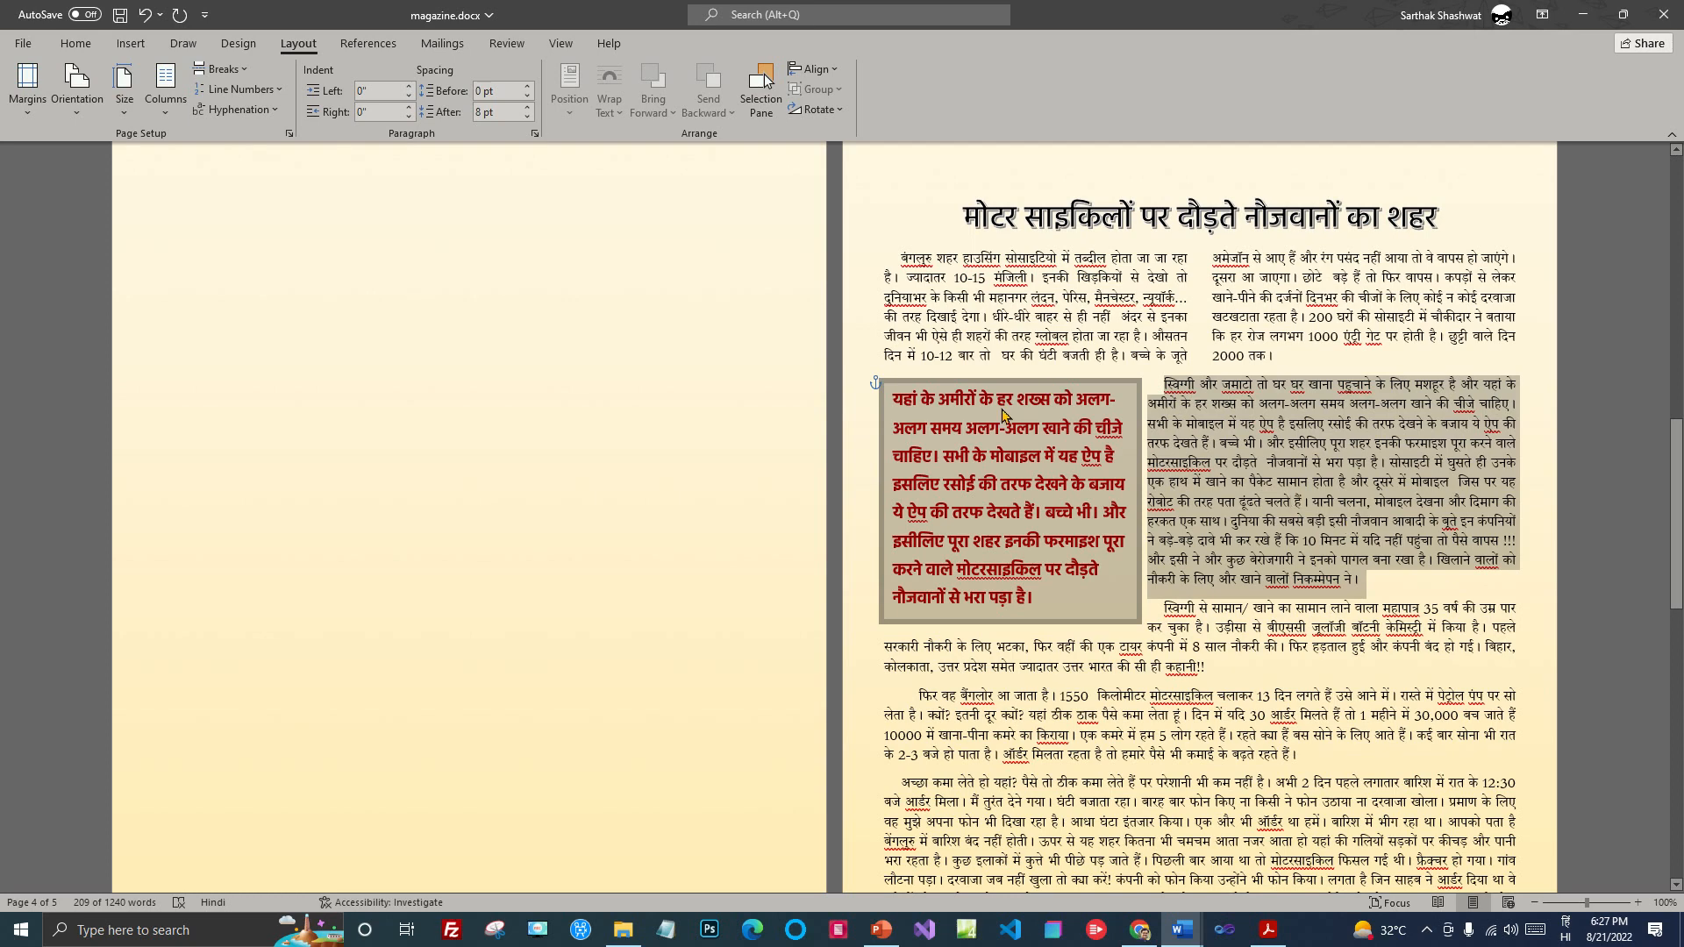
Step: Lay out the article's second paragraph, beside the red pull-quote, in two columns, leaving the pull-quote and the paragraph mark out of the selection
{"action": "left_click", "coordinate": [1196, 386]}
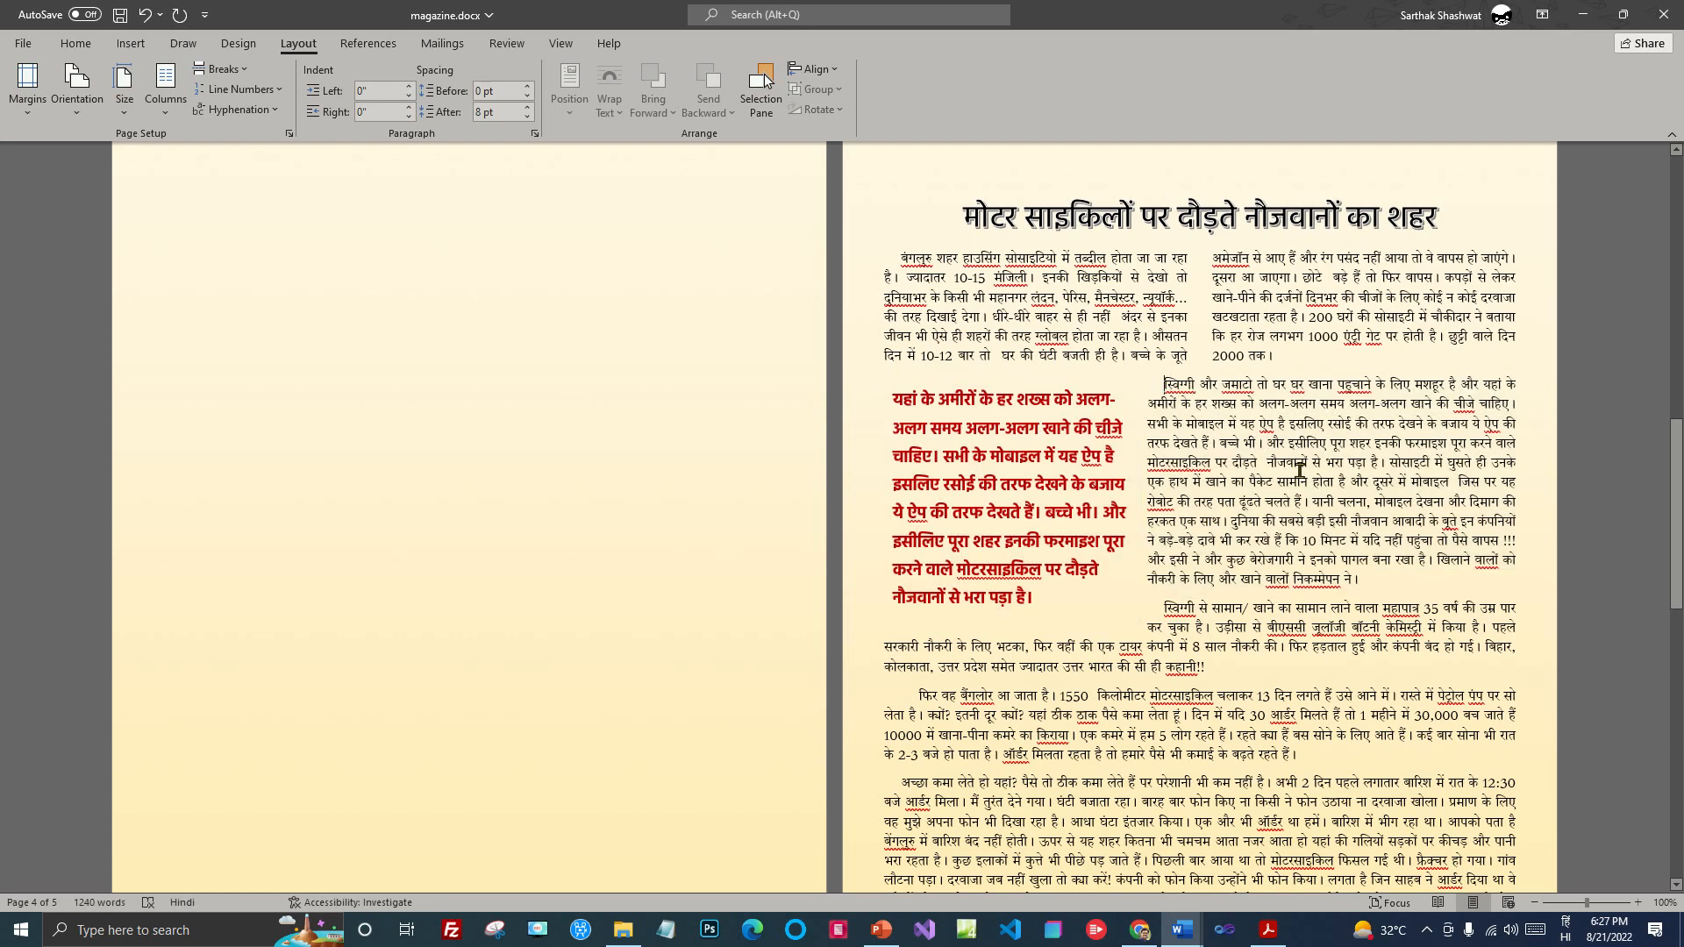
{"action": "key", "text": "shift+Down"}
{"action": "key", "text": "shift+Down"}
{"action": "key", "text": "shift+Down"}
{"action": "key", "text": "shift+Down"}
{"action": "key", "text": "shift+Down"}
{"action": "key", "text": "shift+Down"}
{"action": "key", "text": "shift+Down"}
{"action": "key", "text": "shift+Down"}
{"action": "key", "text": "shift+Down"}
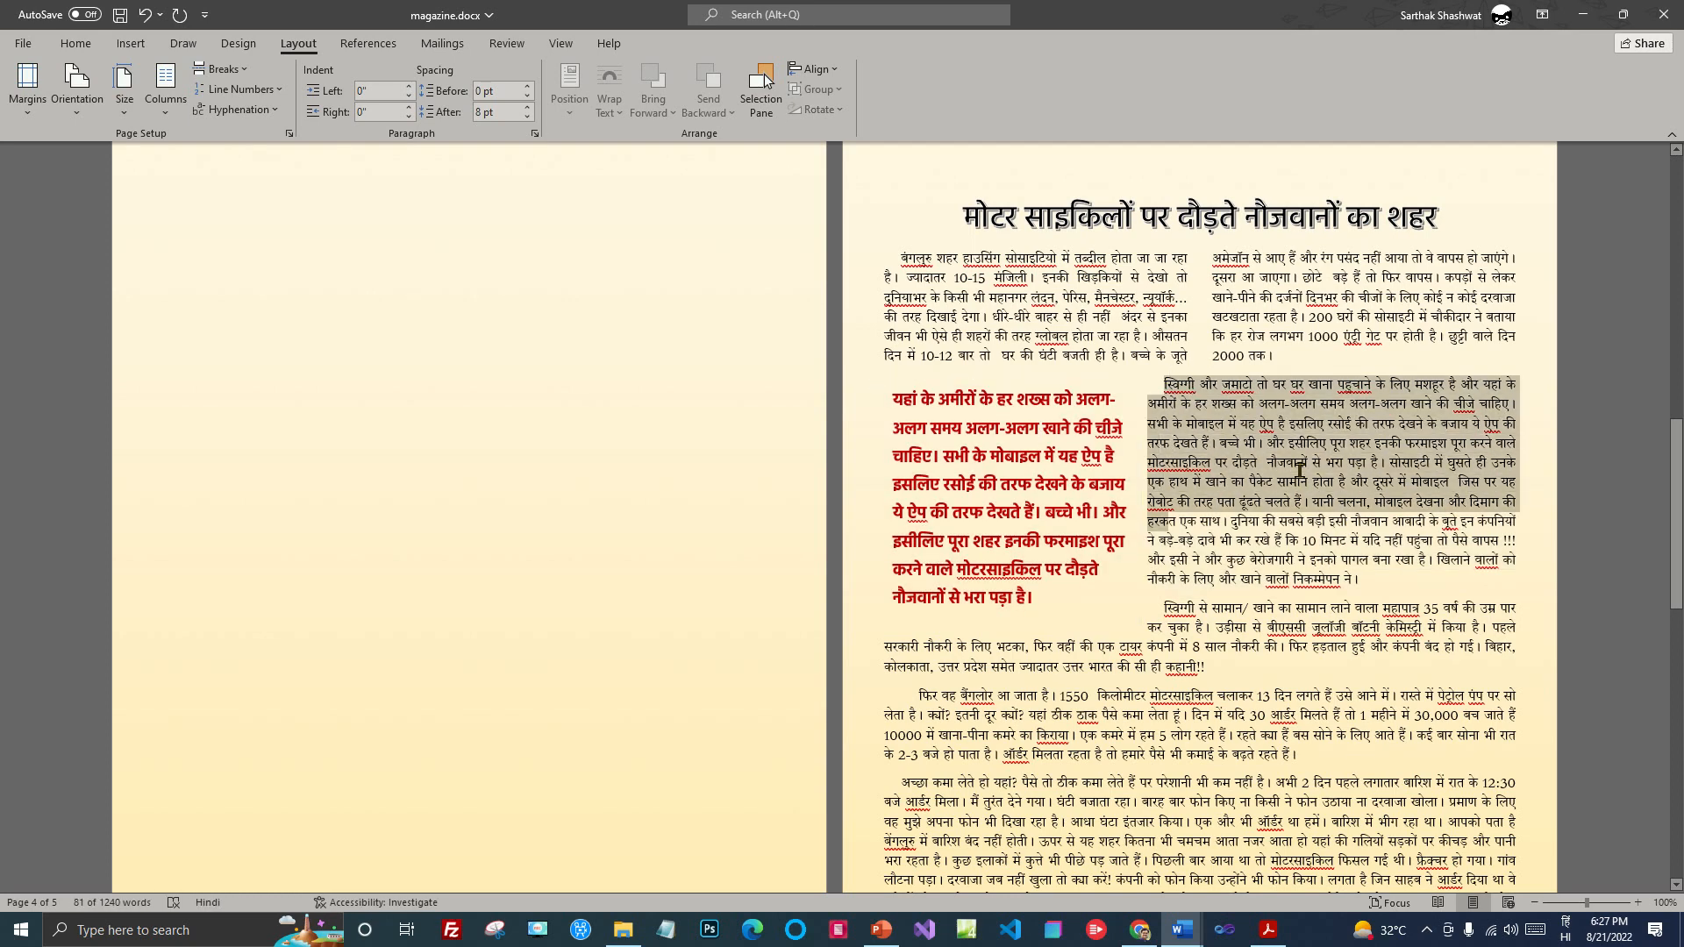
{"action": "key", "text": "shift+Down"}
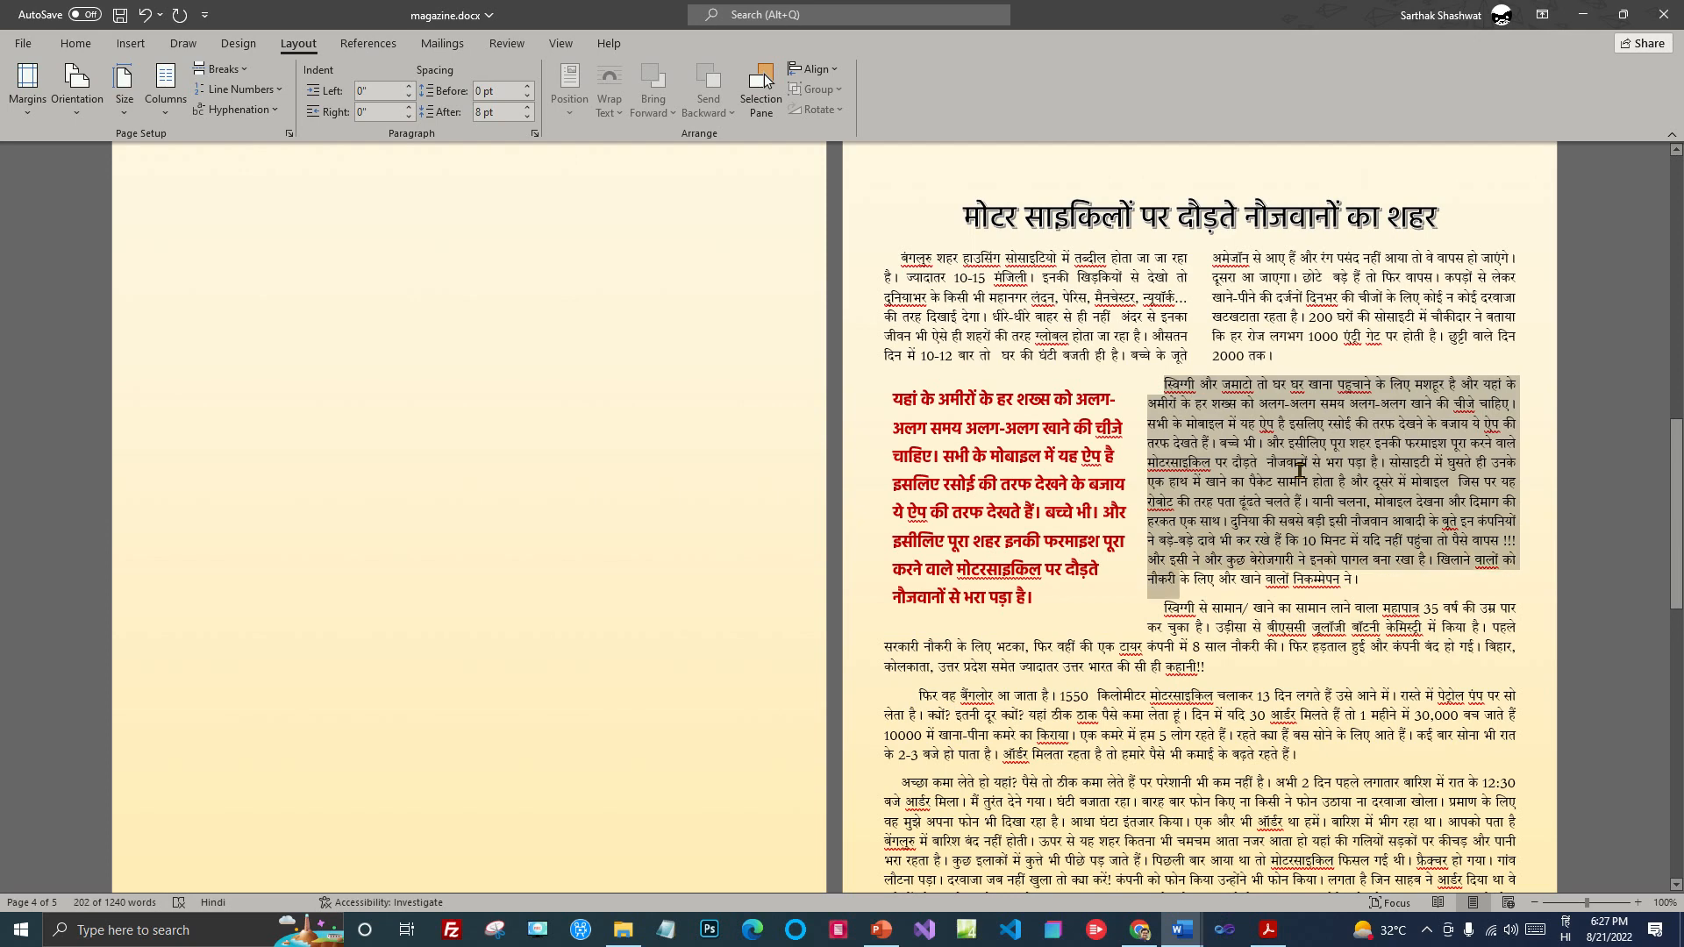
{"action": "key", "text": "ctrl+shift+Right"}
{"action": "key", "text": "ctrl+shift+Right"}
{"action": "key", "text": "ctrl+shift+Right"}
{"action": "key", "text": "ctrl+shift+Right"}
{"action": "key", "text": "ctrl+shift+Right"}
{"action": "key", "text": "ctrl+shift+Right"}
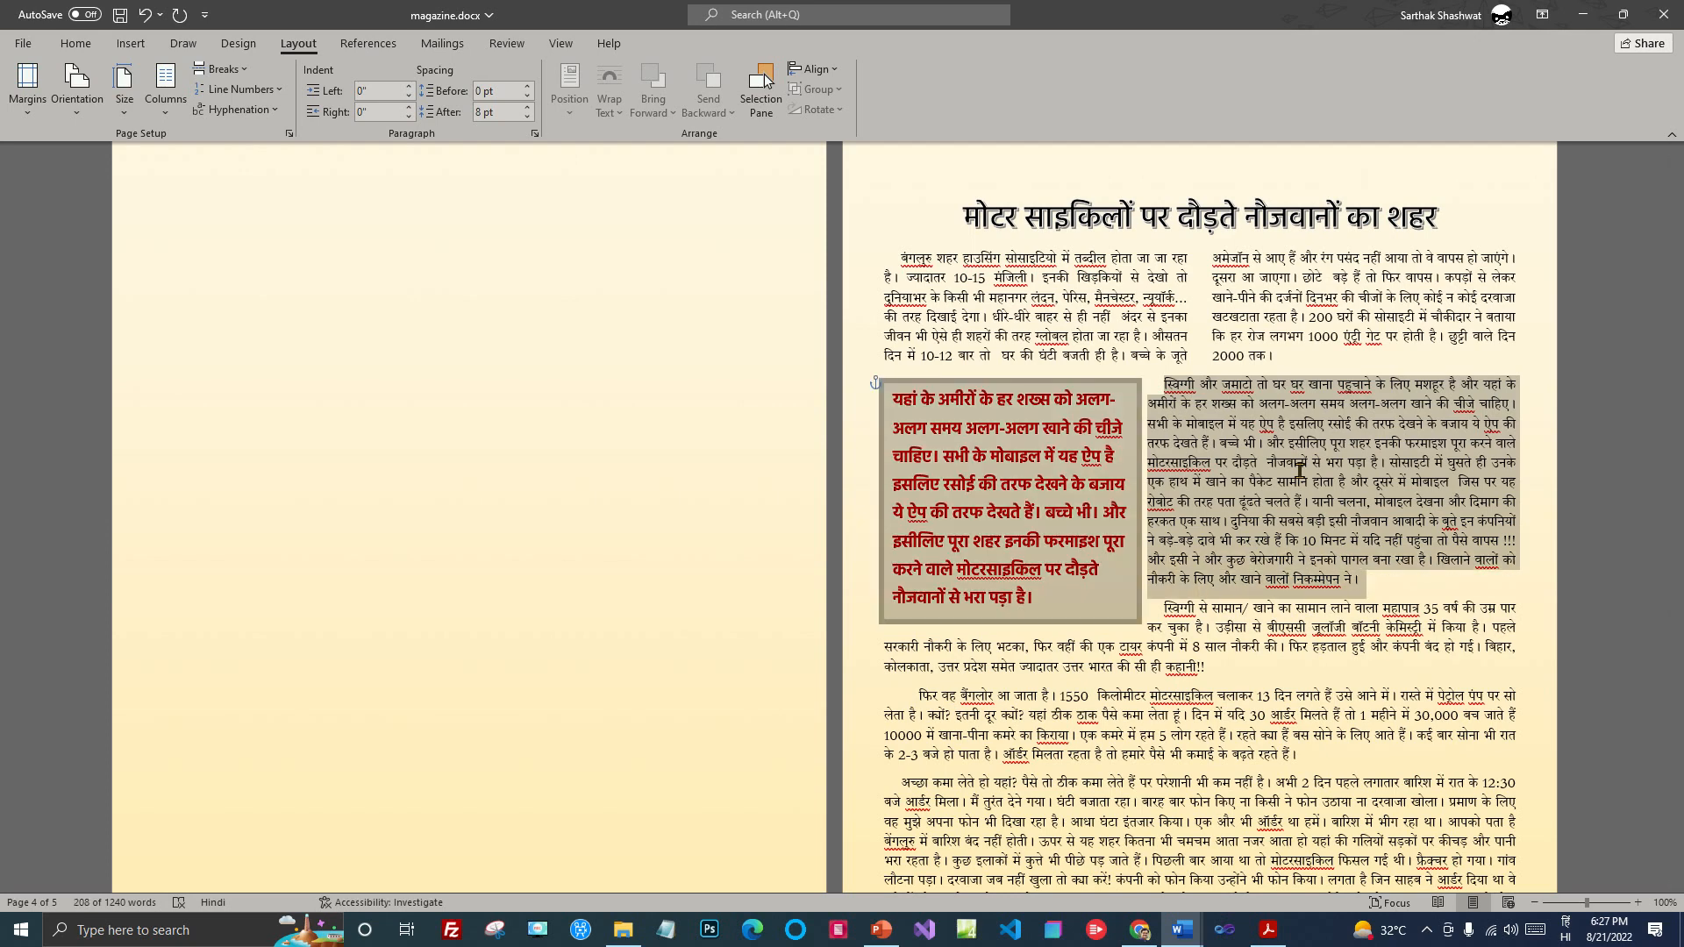
{"action": "key", "text": "shift+Left"}
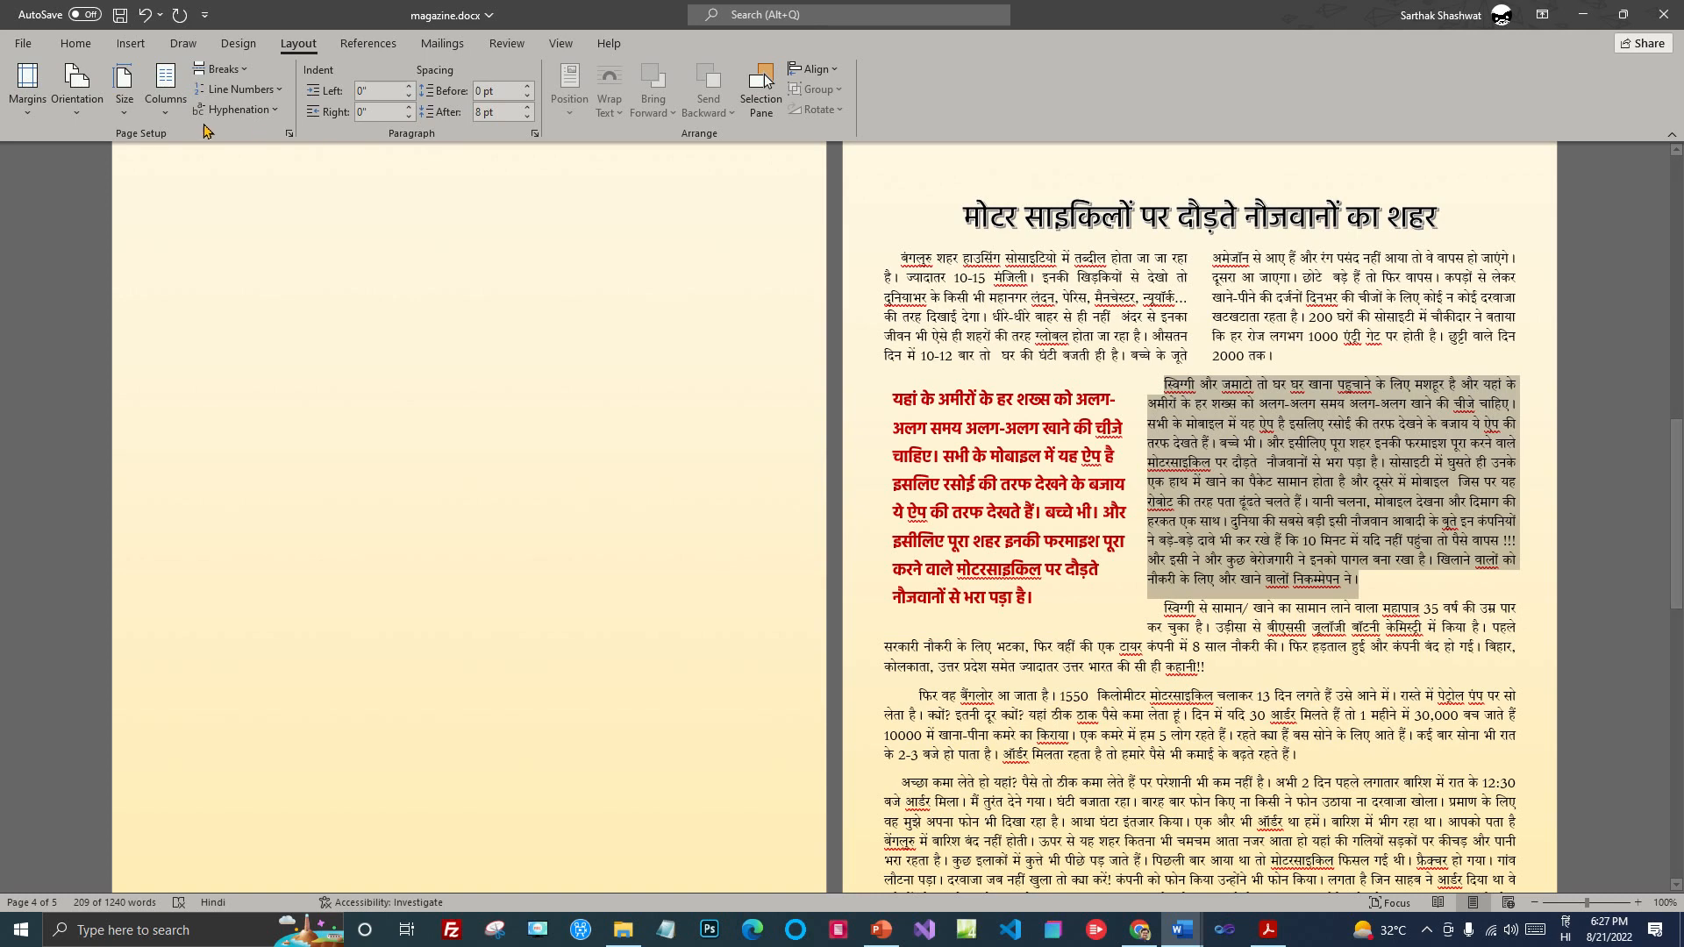
{"action": "left_click", "coordinate": [166, 87]}
{"action": "left_click", "coordinate": [201, 187]}
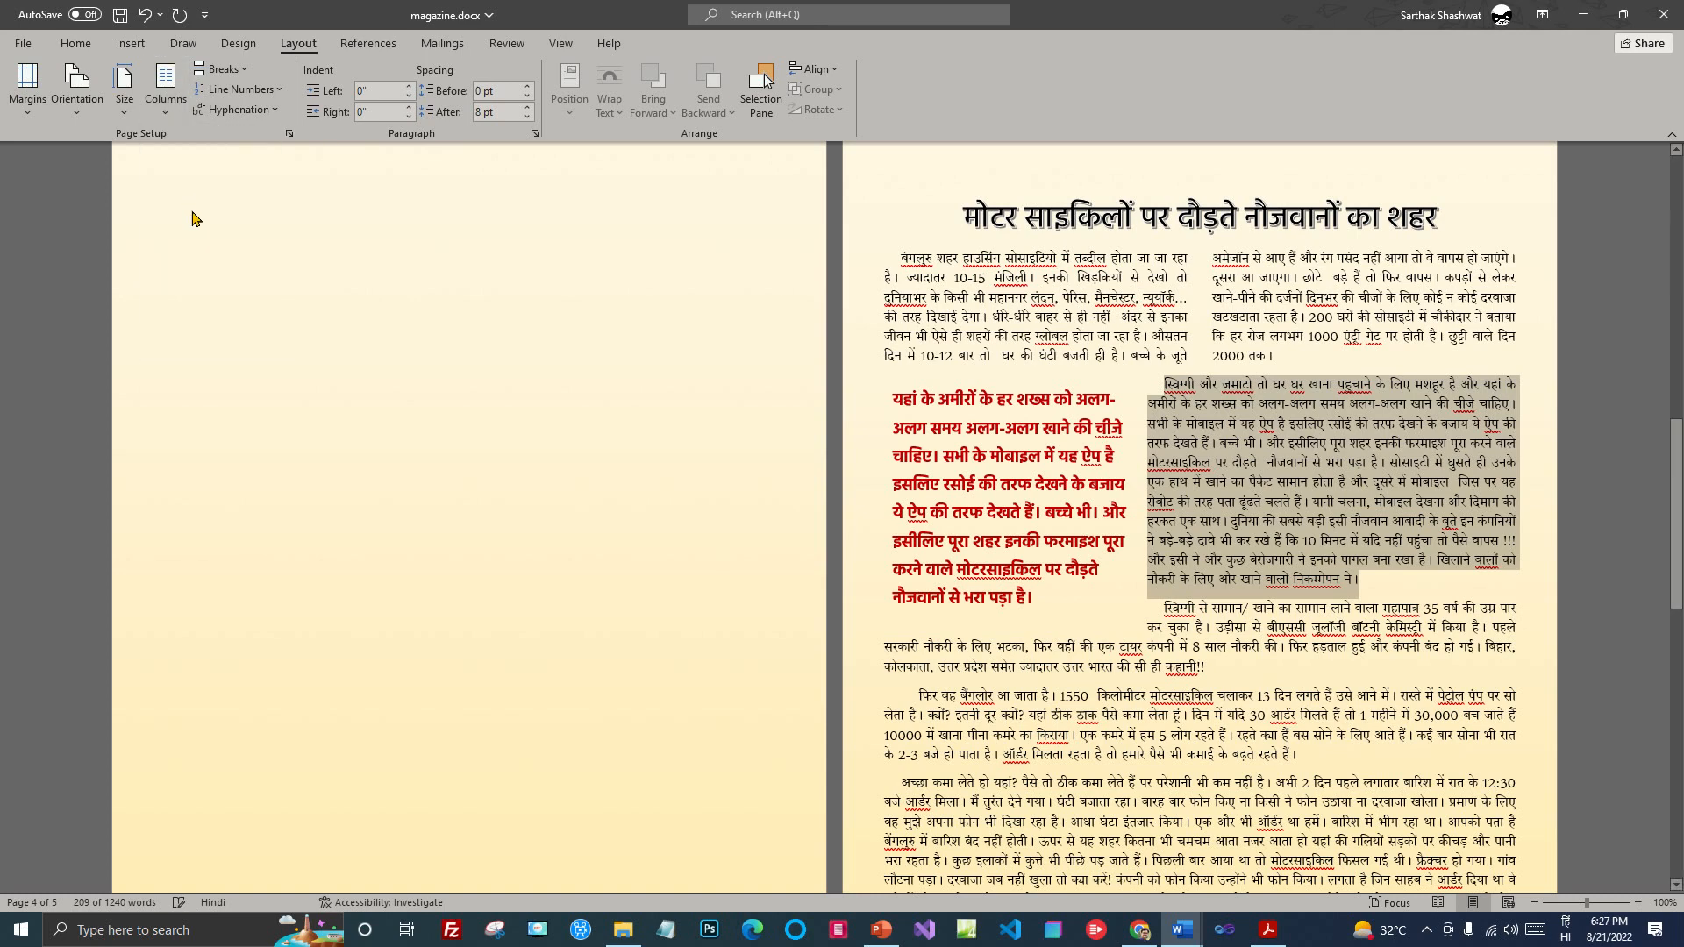
Step: Set the second paragraph's column spacing to 0.3", matching the opening paragraph
{"action": "left_click", "coordinate": [166, 88]}
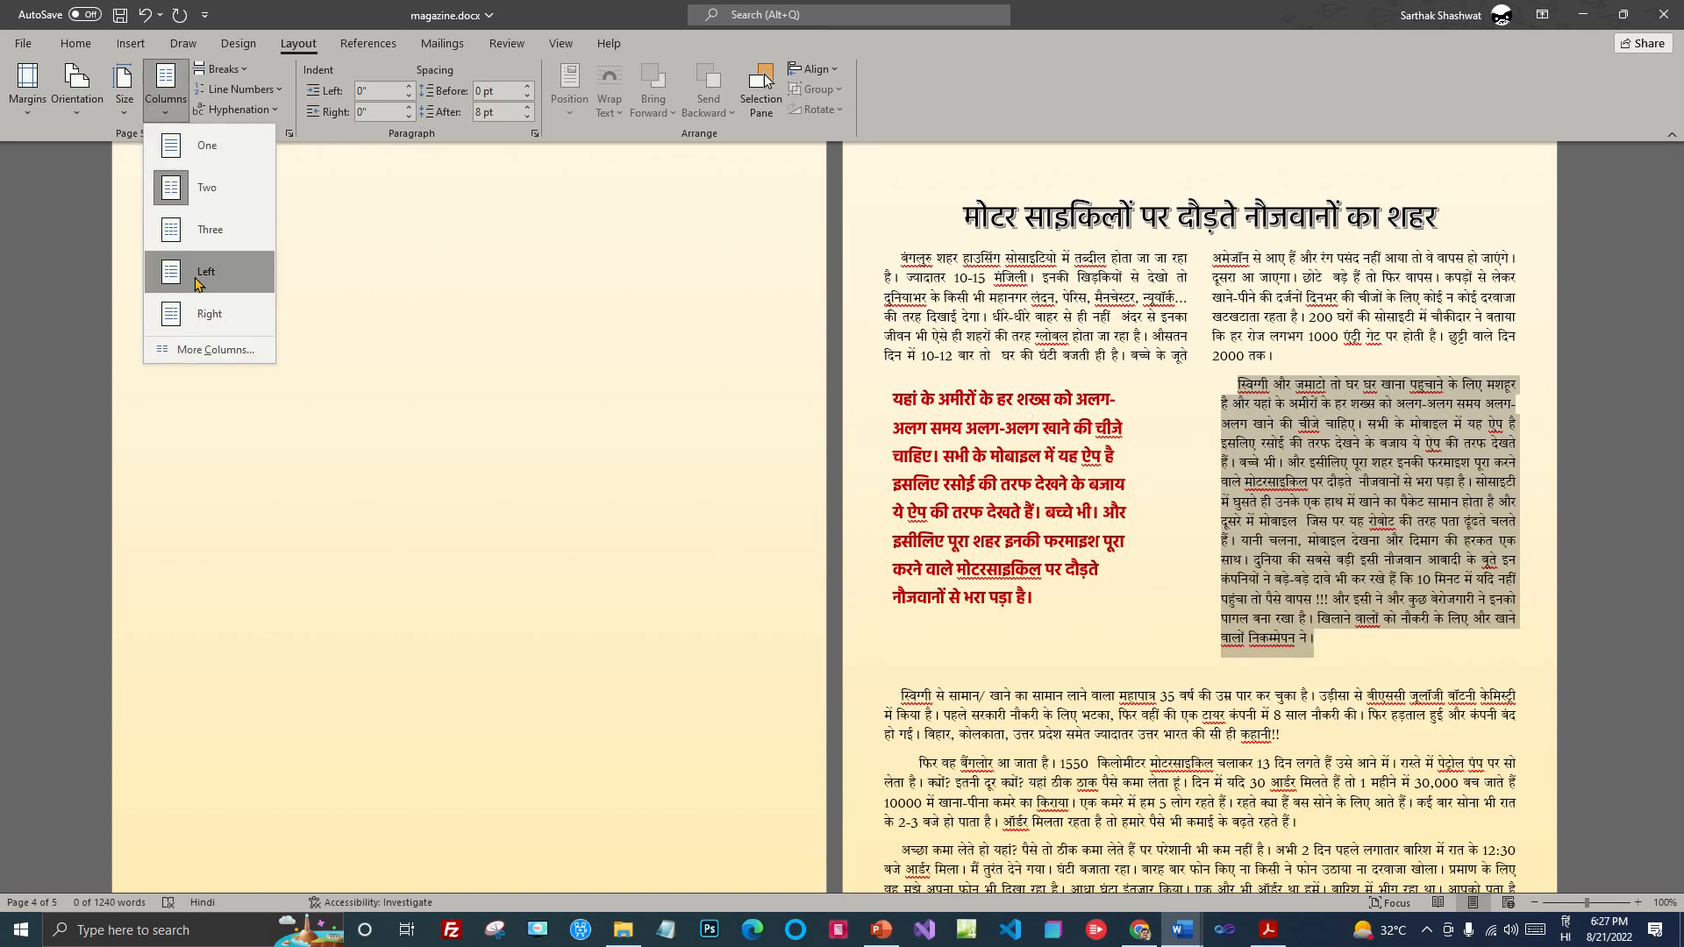
{"action": "left_click", "coordinate": [215, 349]}
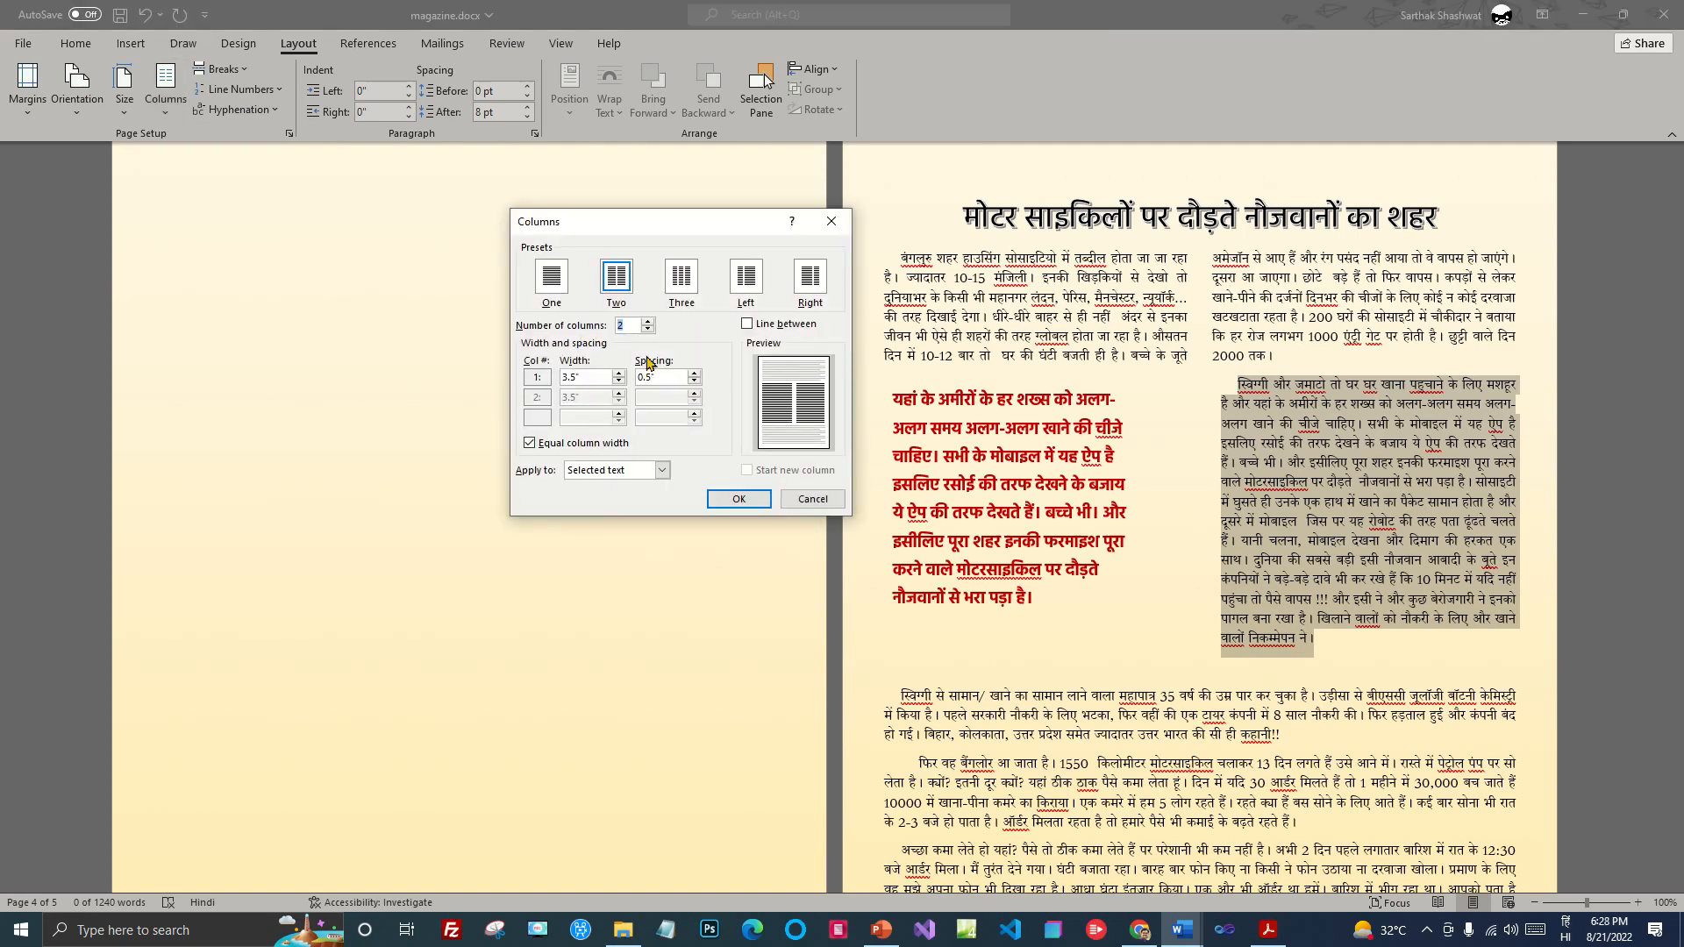
{"action": "left_click", "coordinate": [650, 375]}
{"action": "left_click", "coordinate": [738, 499]}
Step: Lay out the rest of the article, from the third paragraph to its end, in two columns with 0.3" spacing
{"action": "scroll", "coordinate": [1346, 418], "scroll_direction": "down", "scroll_amount": 3}
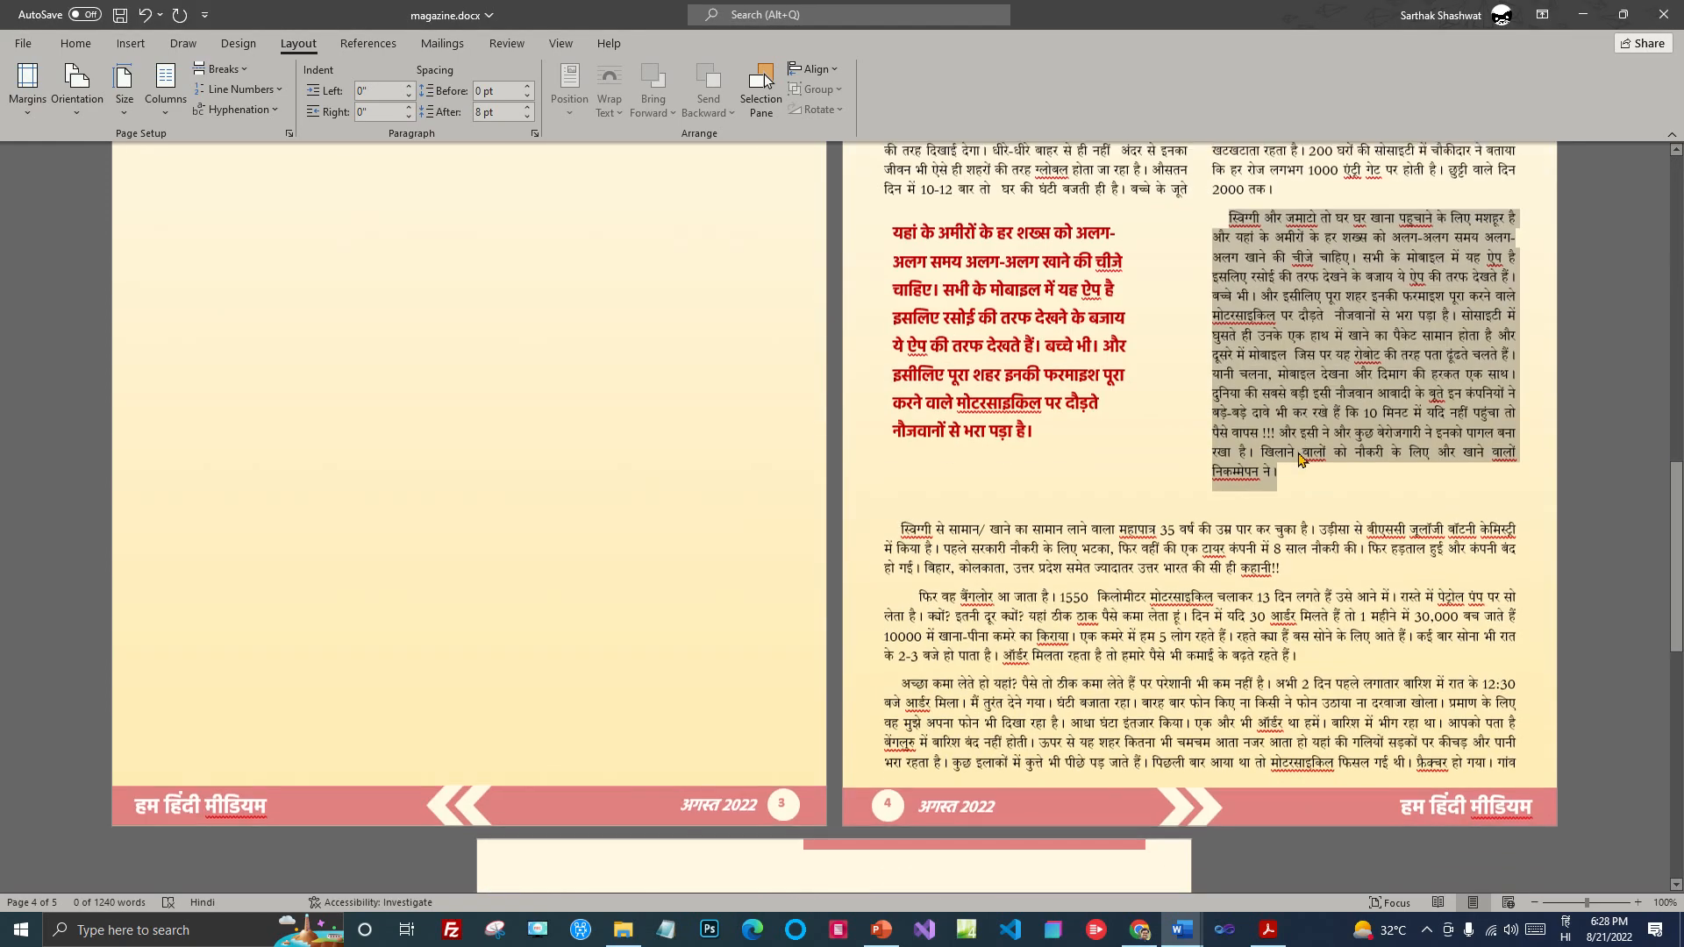
{"action": "left_click_drag", "start_coordinate": [896, 529], "coordinate": [1104, 794]}
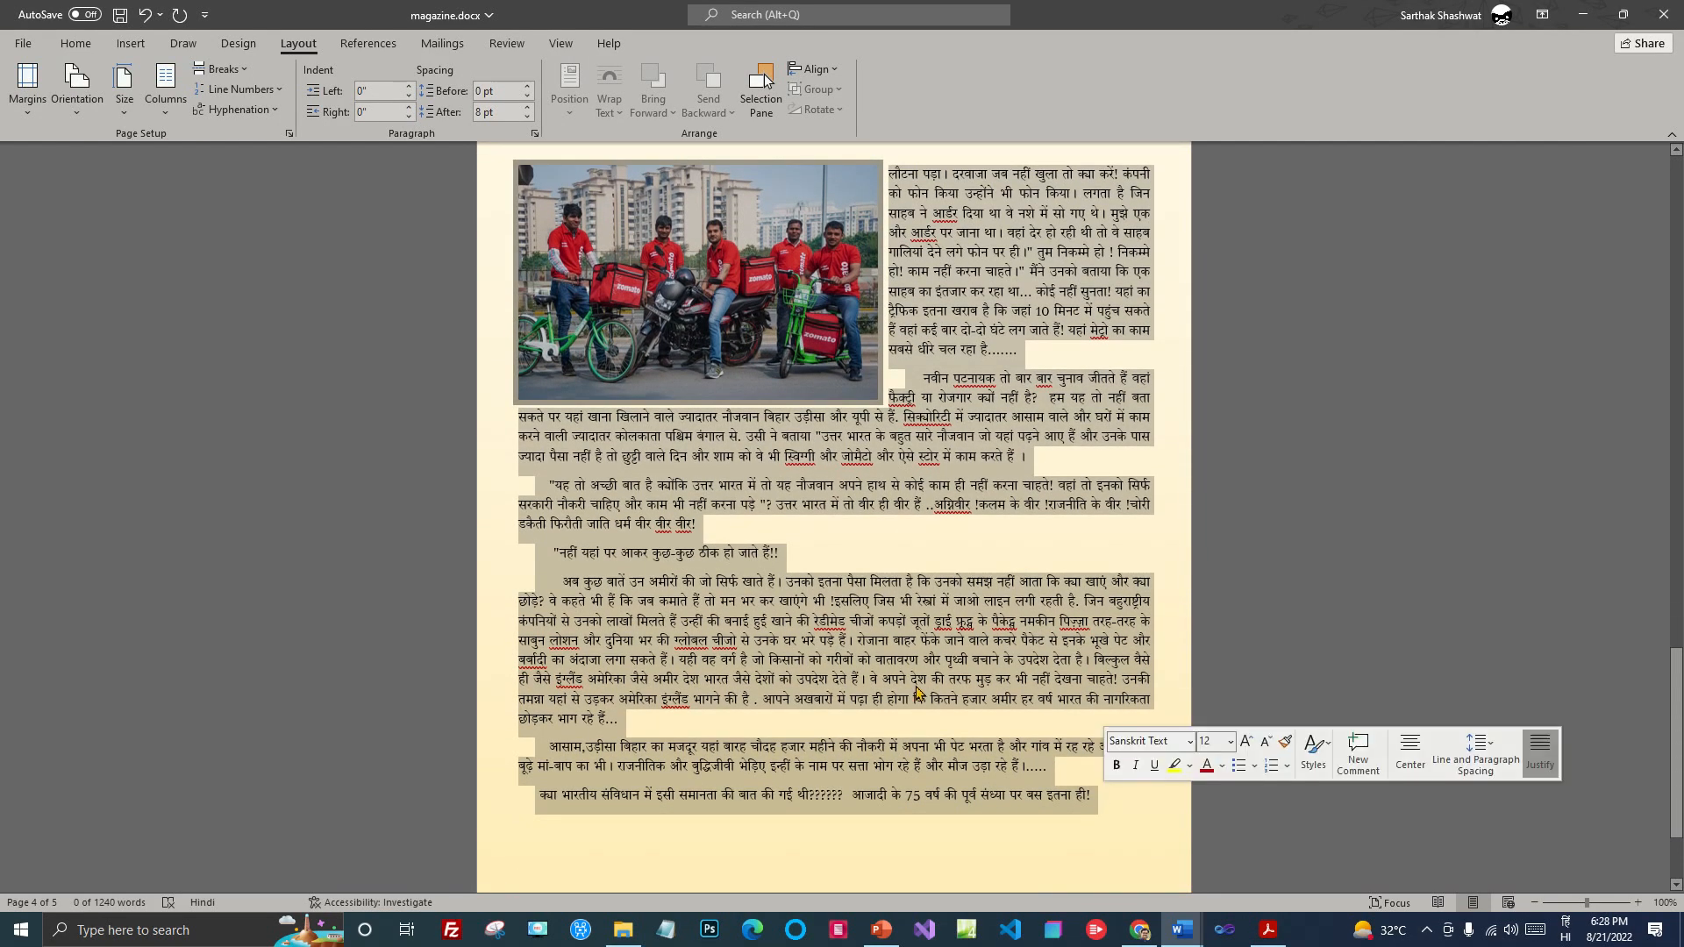
{"action": "left_click", "coordinate": [165, 88]}
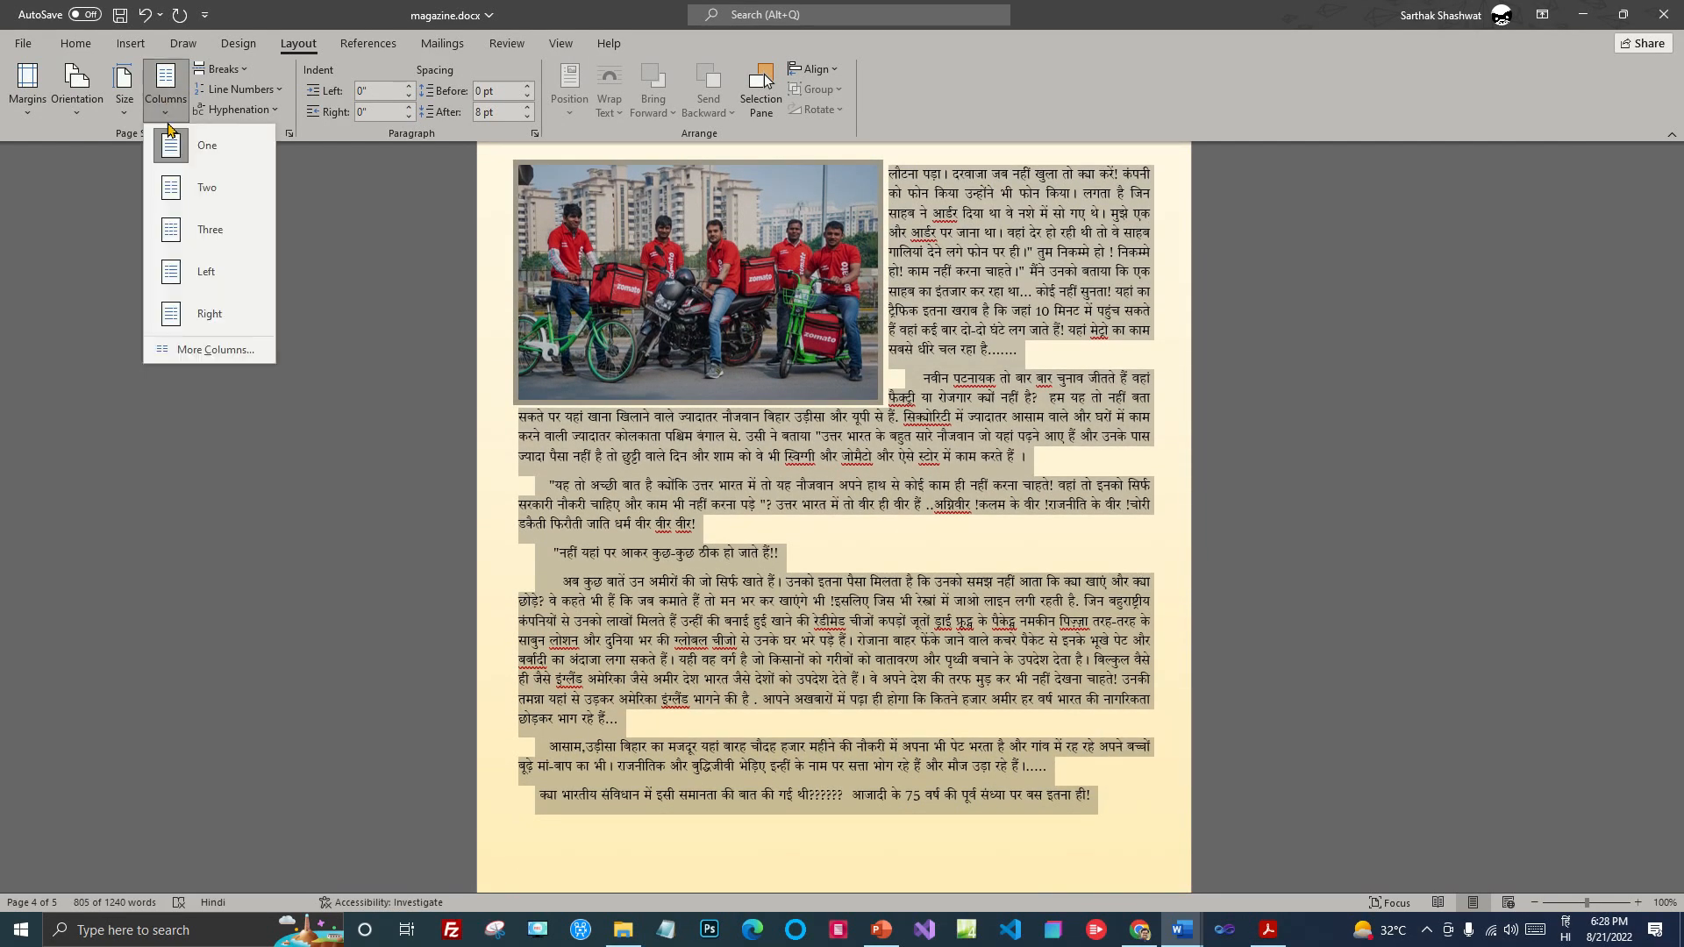
{"action": "left_click", "coordinate": [177, 189]}
{"action": "left_click", "coordinate": [166, 87]}
{"action": "left_click", "coordinate": [209, 351]}
{"action": "left_click", "coordinate": [661, 378]}
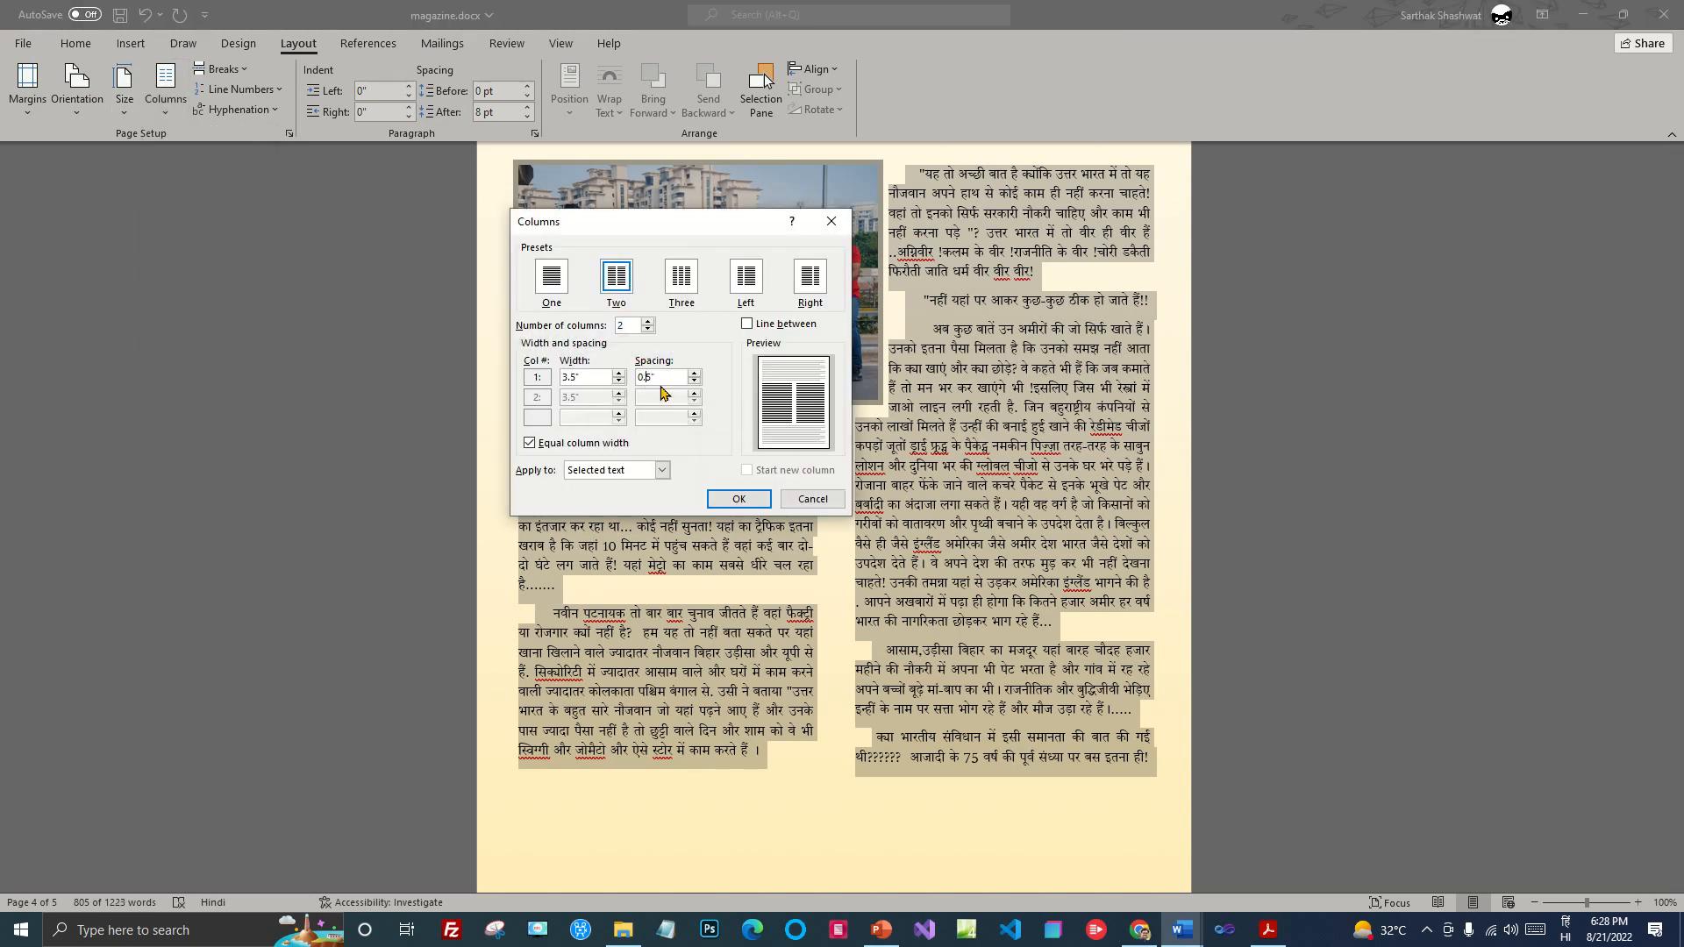
{"action": "type", "text": "3"}
{"action": "left_click", "coordinate": [739, 498]}
{"action": "left_click", "coordinate": [1075, 428]}
Step: Delete the empty lines between the second paragraph and the two-column text that follows it
{"action": "scroll", "coordinate": [1075, 428], "scroll_direction": "up", "scroll_amount": 10}
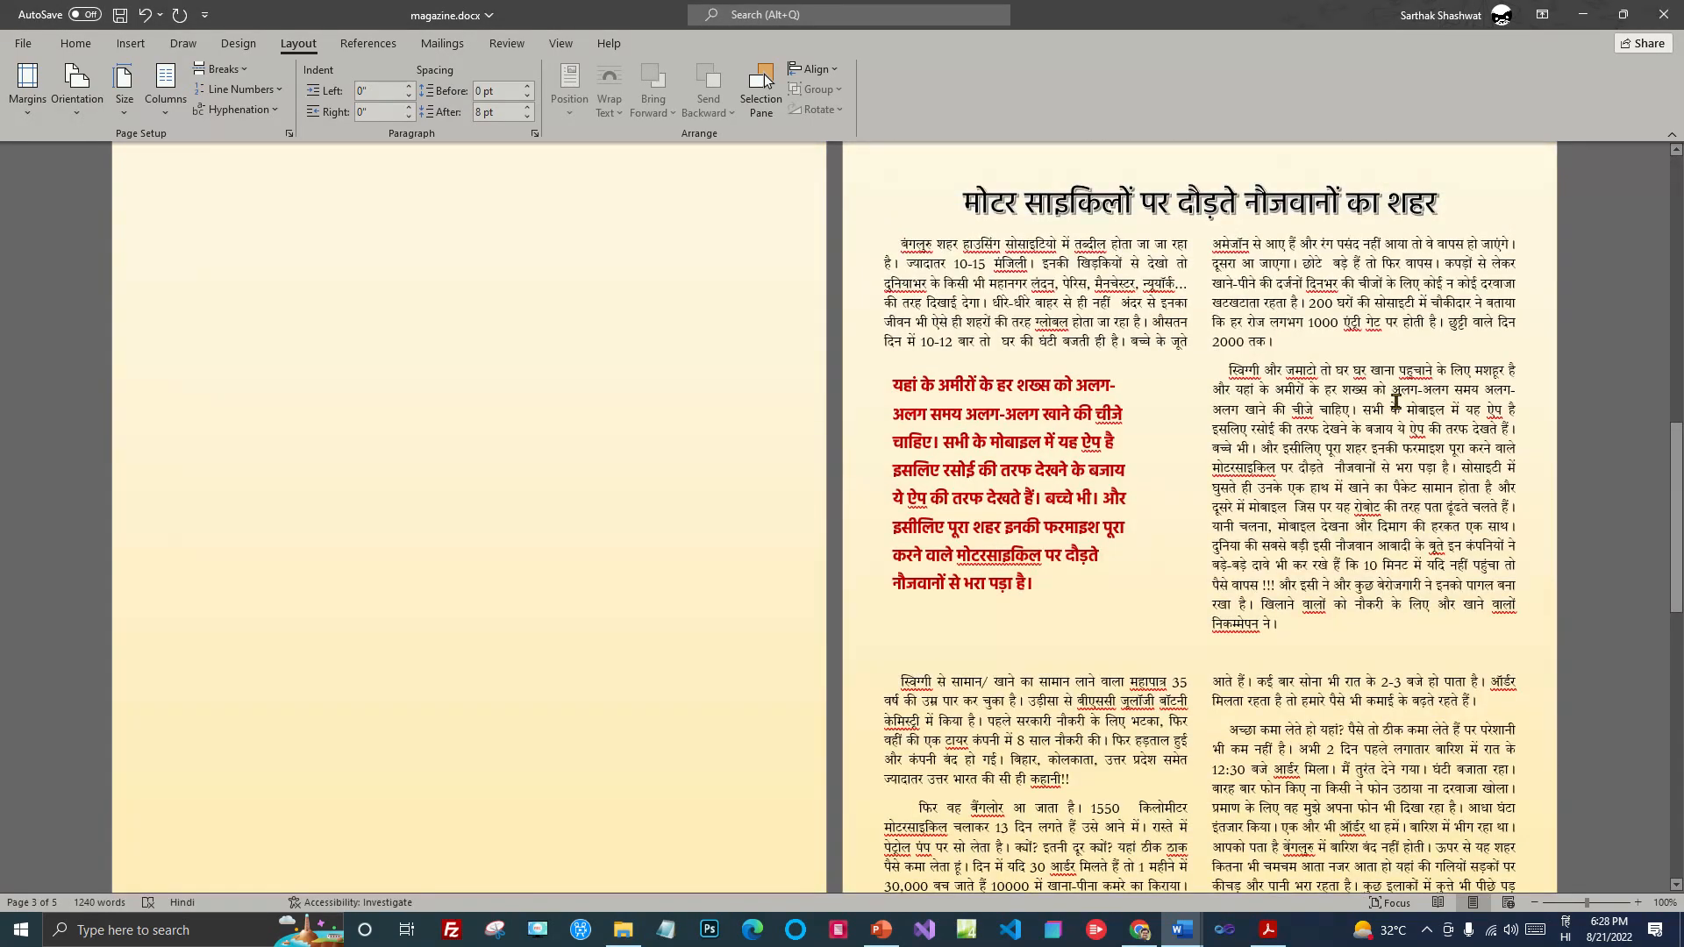
{"action": "left_click", "coordinate": [1106, 511]}
{"action": "left_click", "coordinate": [1277, 656]}
{"action": "key", "text": "Delete"}
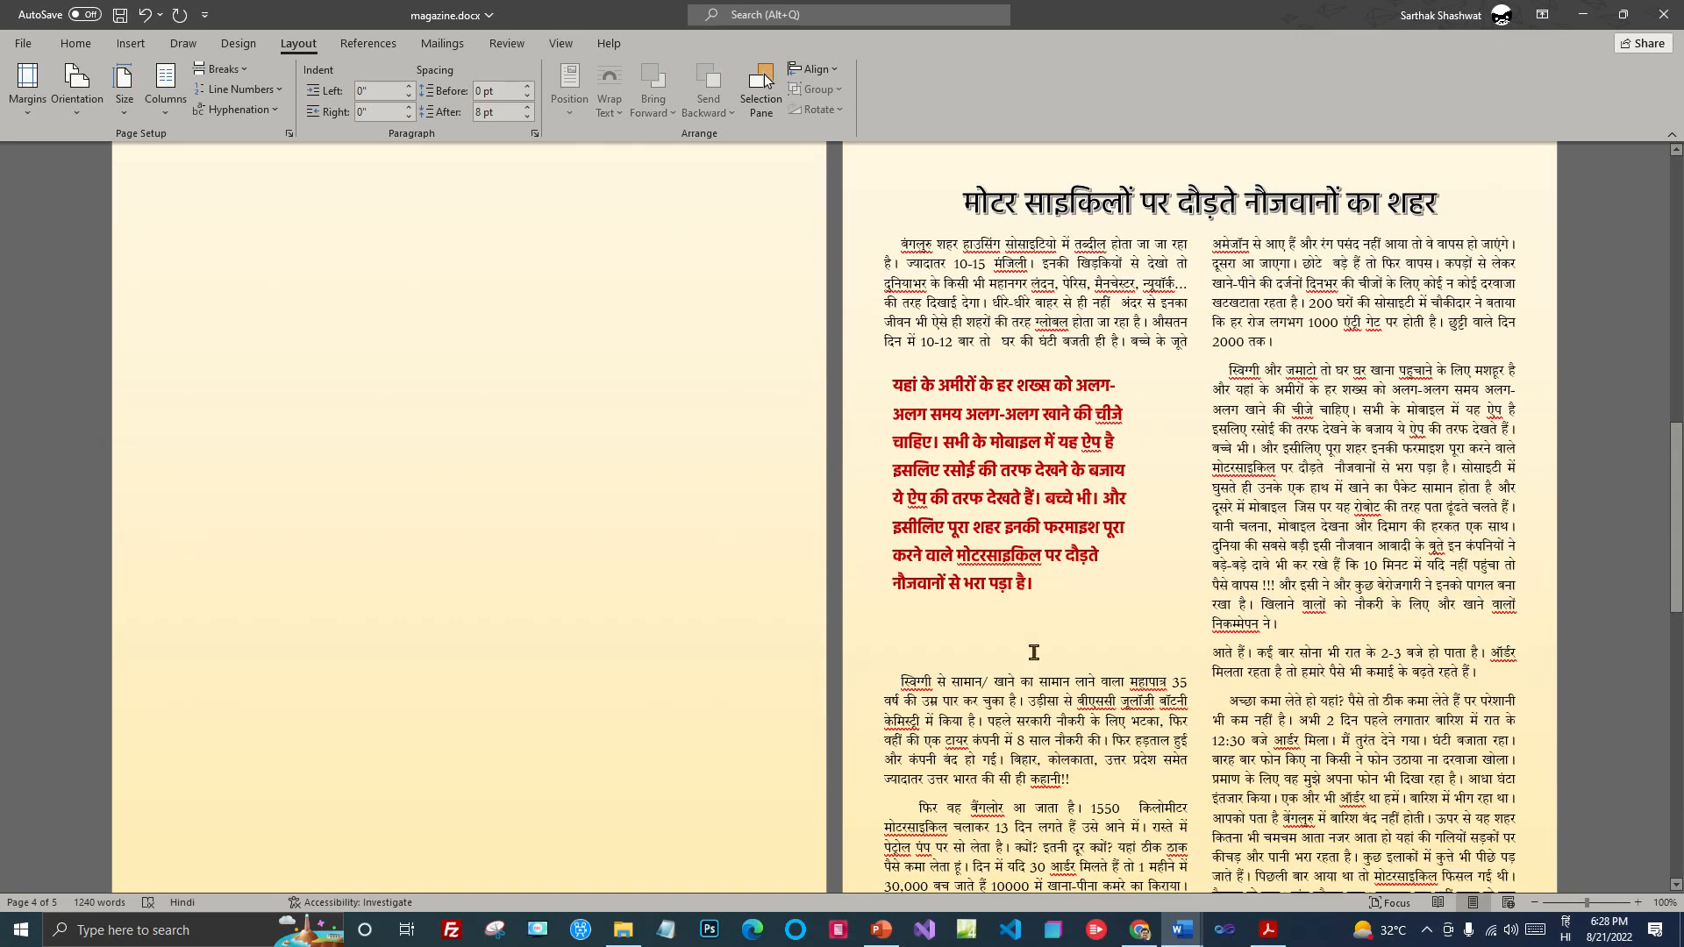
{"action": "key", "text": "Delete"}
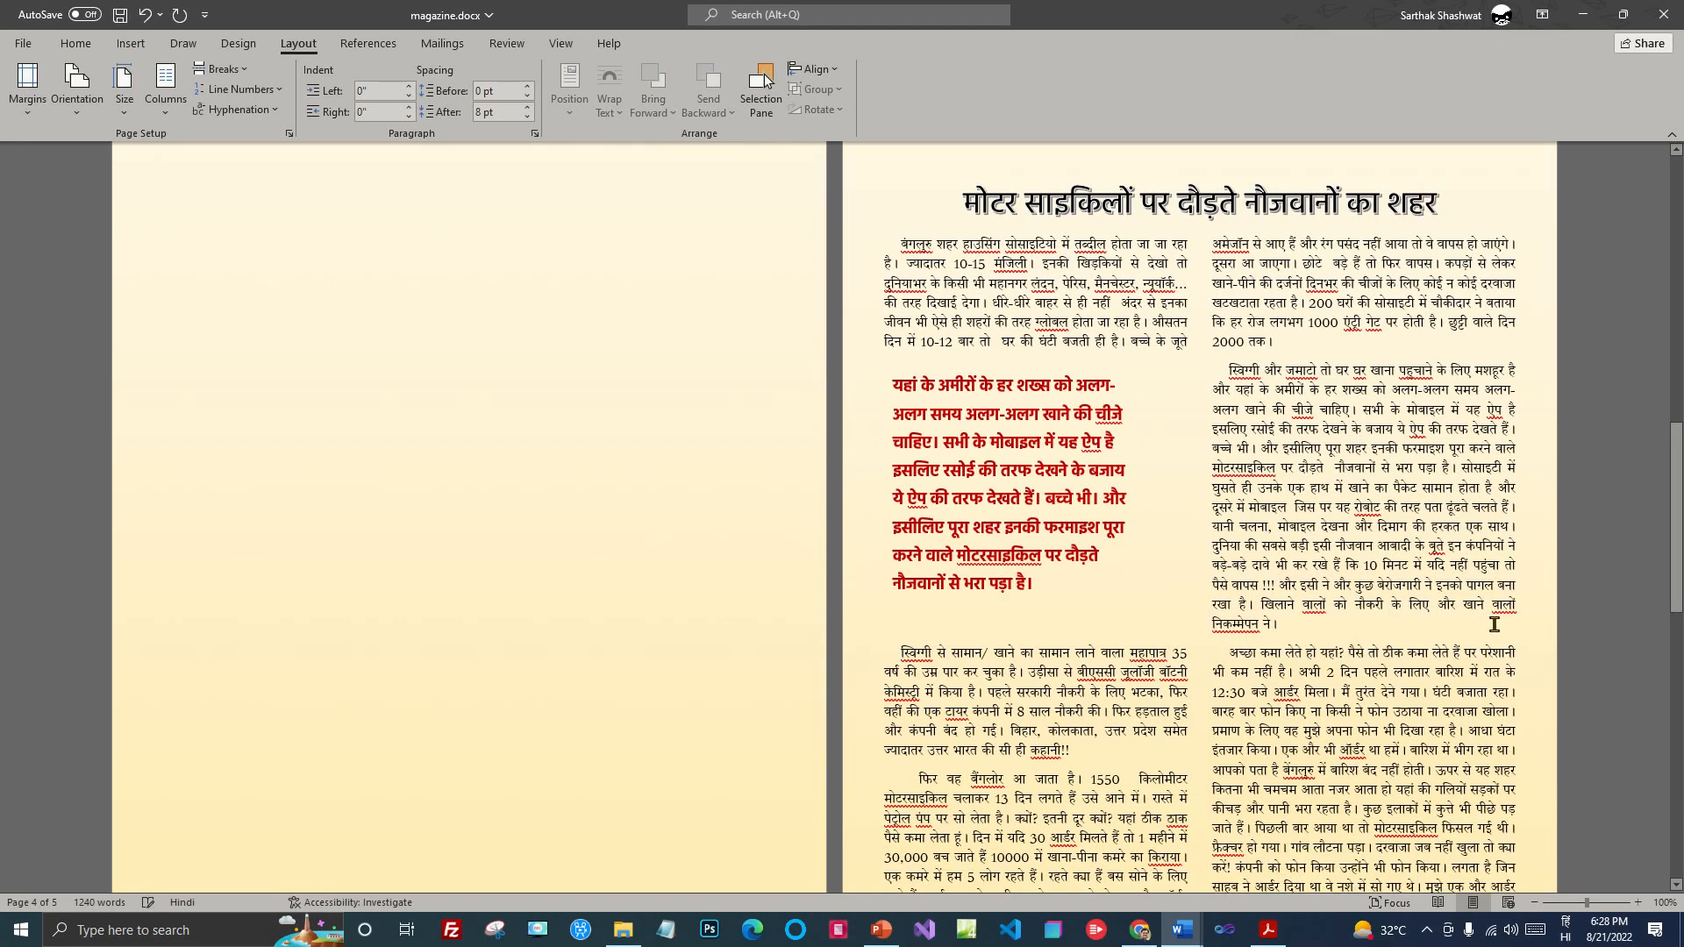
Step: Widen the red pull-quote to the full column width and place it at the top of the first column, under the article title
{"action": "left_click", "coordinate": [1002, 469]}
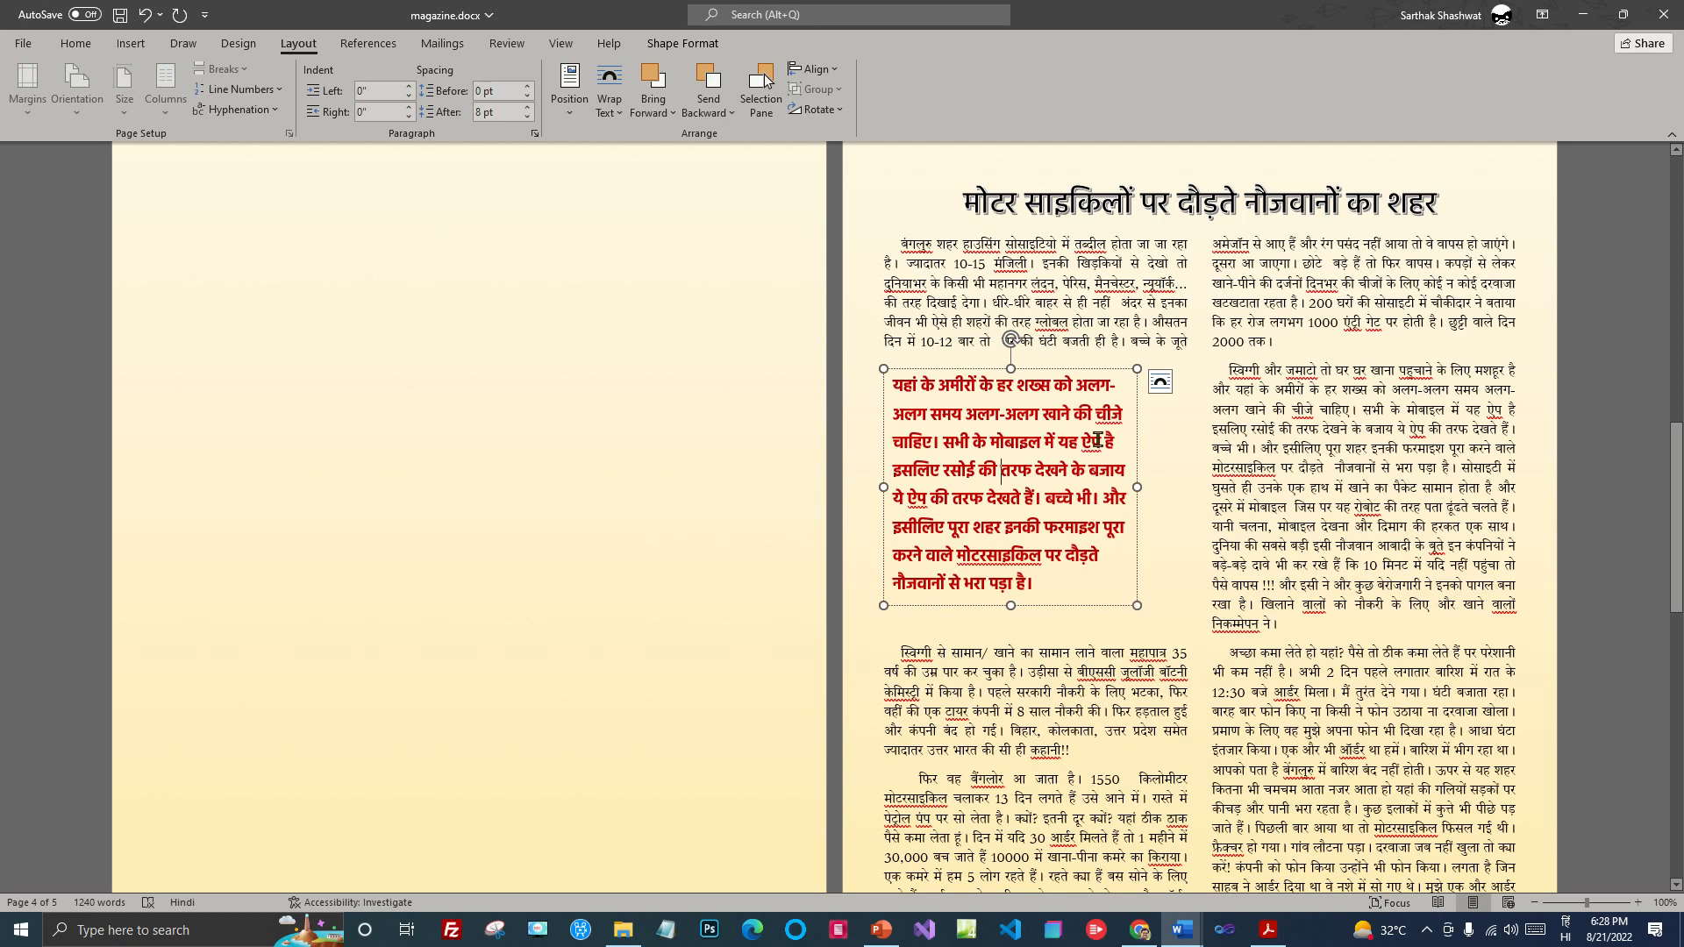
{"action": "left_click_drag", "start_coordinate": [1139, 605], "coordinate": [1202, 574]}
{"action": "scroll", "coordinate": [1370, 536], "scroll_direction": "up", "scroll_amount": 1}
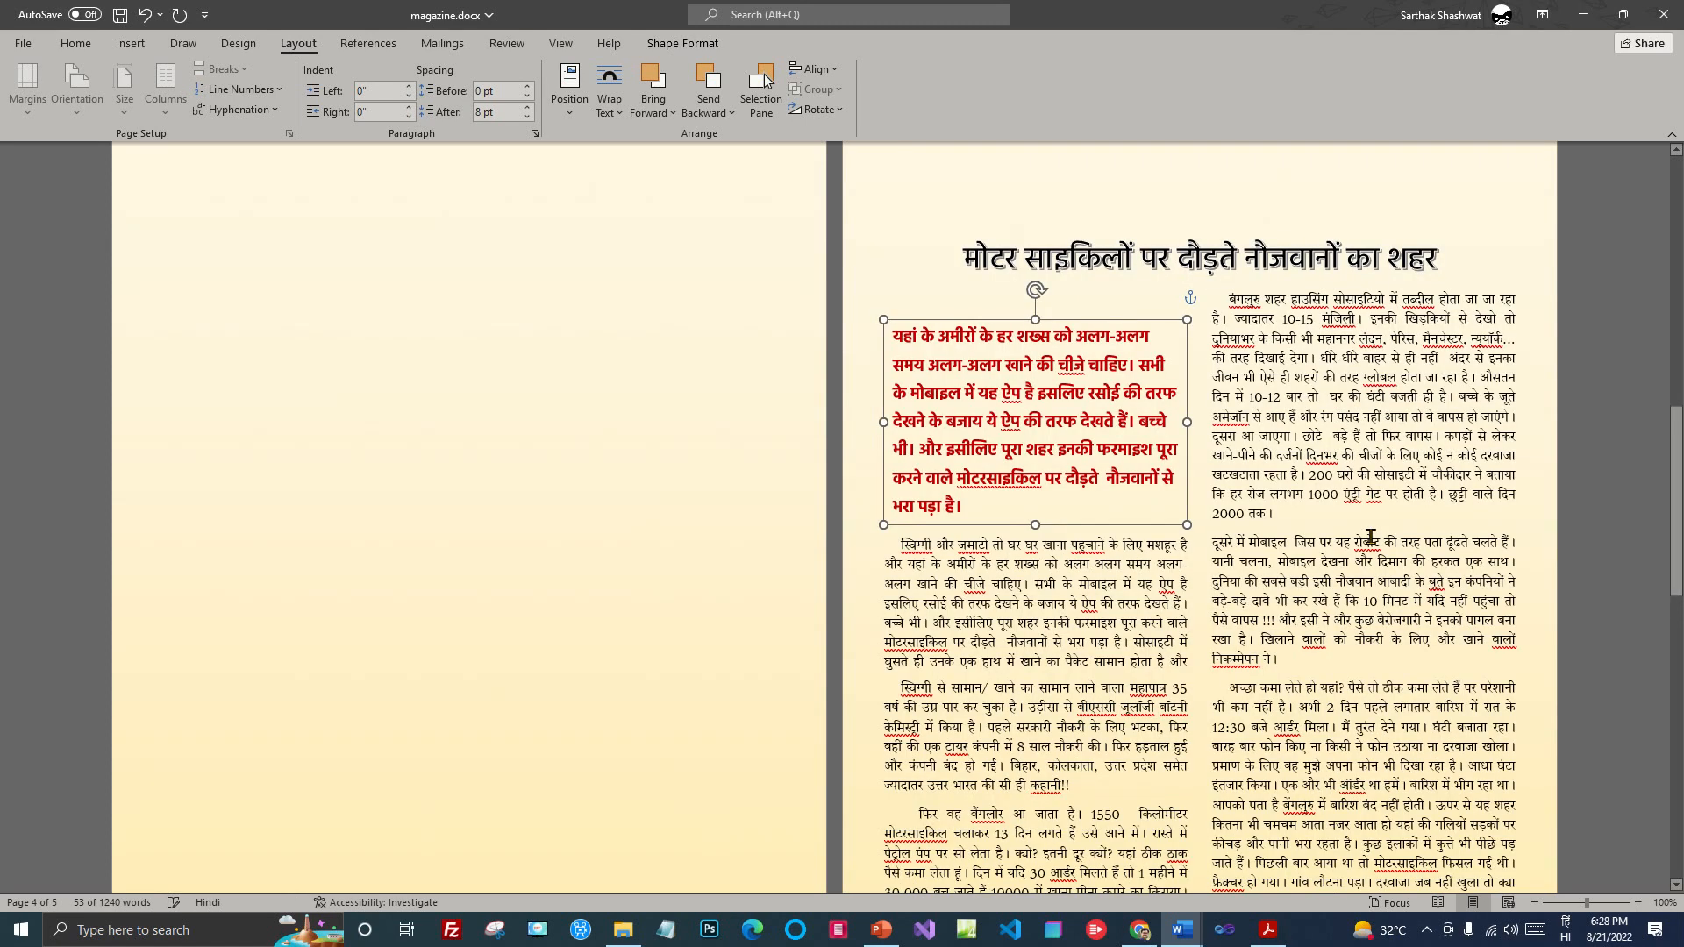
Step: Move the red pull-quote down the first column, below the opening two lines of the article's second paragraph
{"action": "scroll", "coordinate": [1371, 537], "scroll_direction": "up", "scroll_amount": 1}
{"action": "left_click_drag", "start_coordinate": [1061, 391], "coordinate": [1065, 568]}
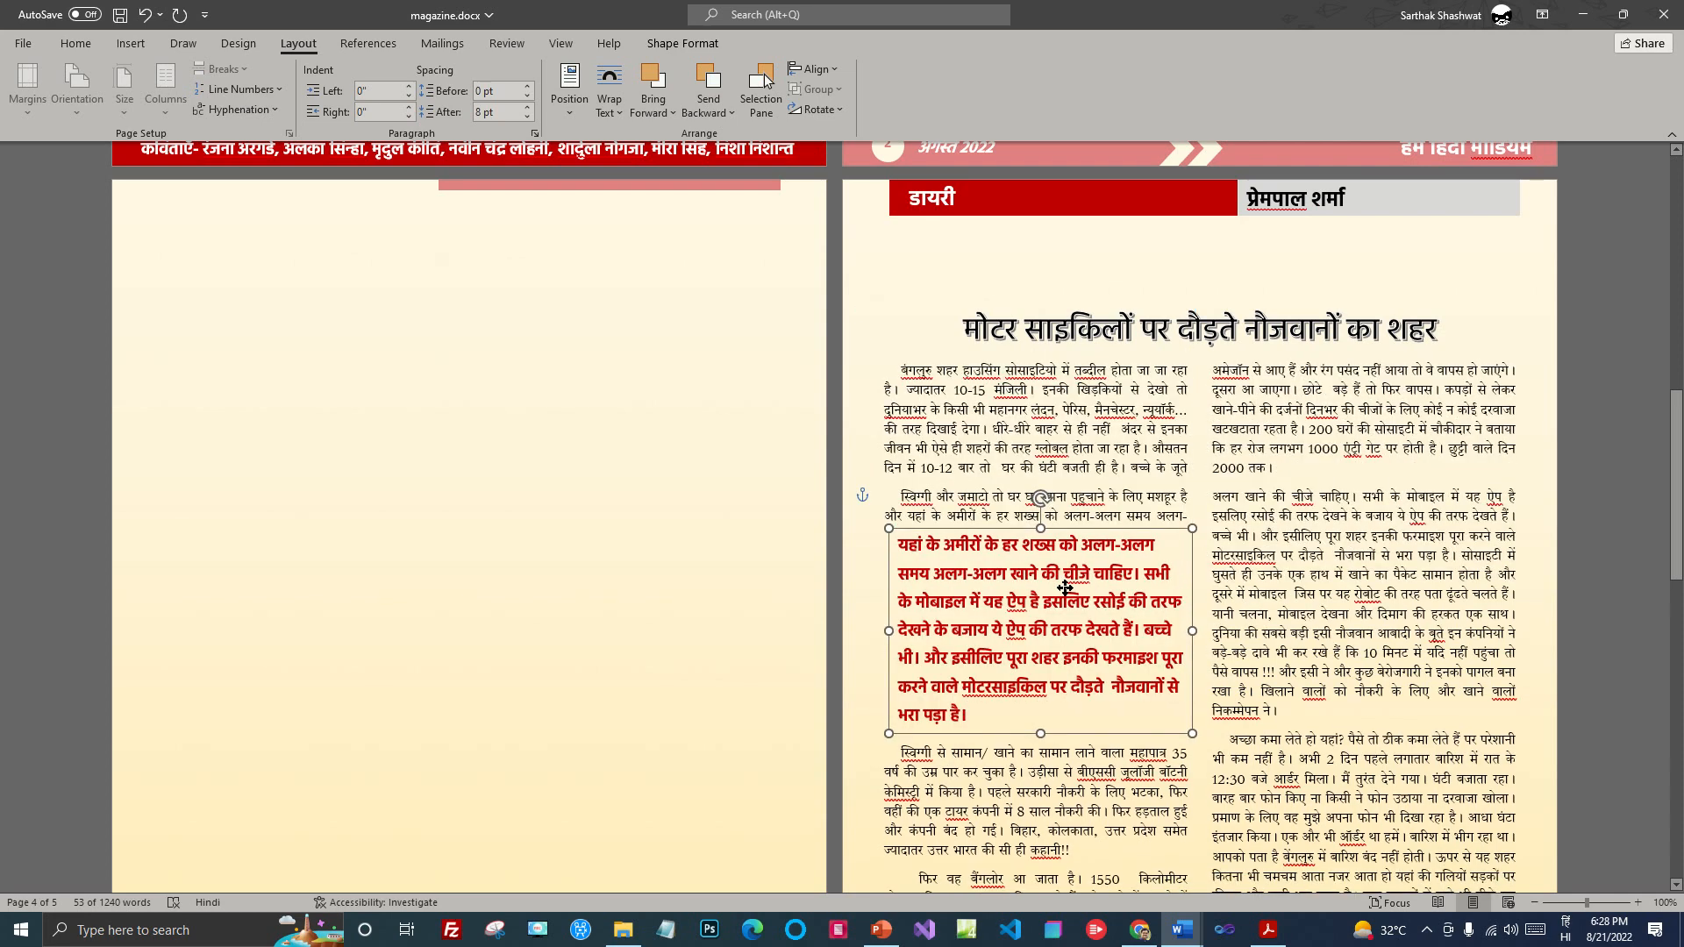
{"action": "left_click_drag", "start_coordinate": [1065, 527], "coordinate": [1063, 509]}
{"action": "left_click_drag", "start_coordinate": [1063, 499], "coordinate": [1061, 603]}
{"action": "left_click", "coordinate": [1384, 542]}
Step: Nudge the pull-quote box sideways so its edges line up with the first column's text
{"action": "scroll", "coordinate": [1410, 628], "scroll_direction": "down", "scroll_amount": 1}
{"action": "scroll", "coordinate": [1411, 628], "scroll_direction": "down", "scroll_amount": 5}
{"action": "scroll", "coordinate": [1419, 620], "scroll_direction": "up", "scroll_amount": 7}
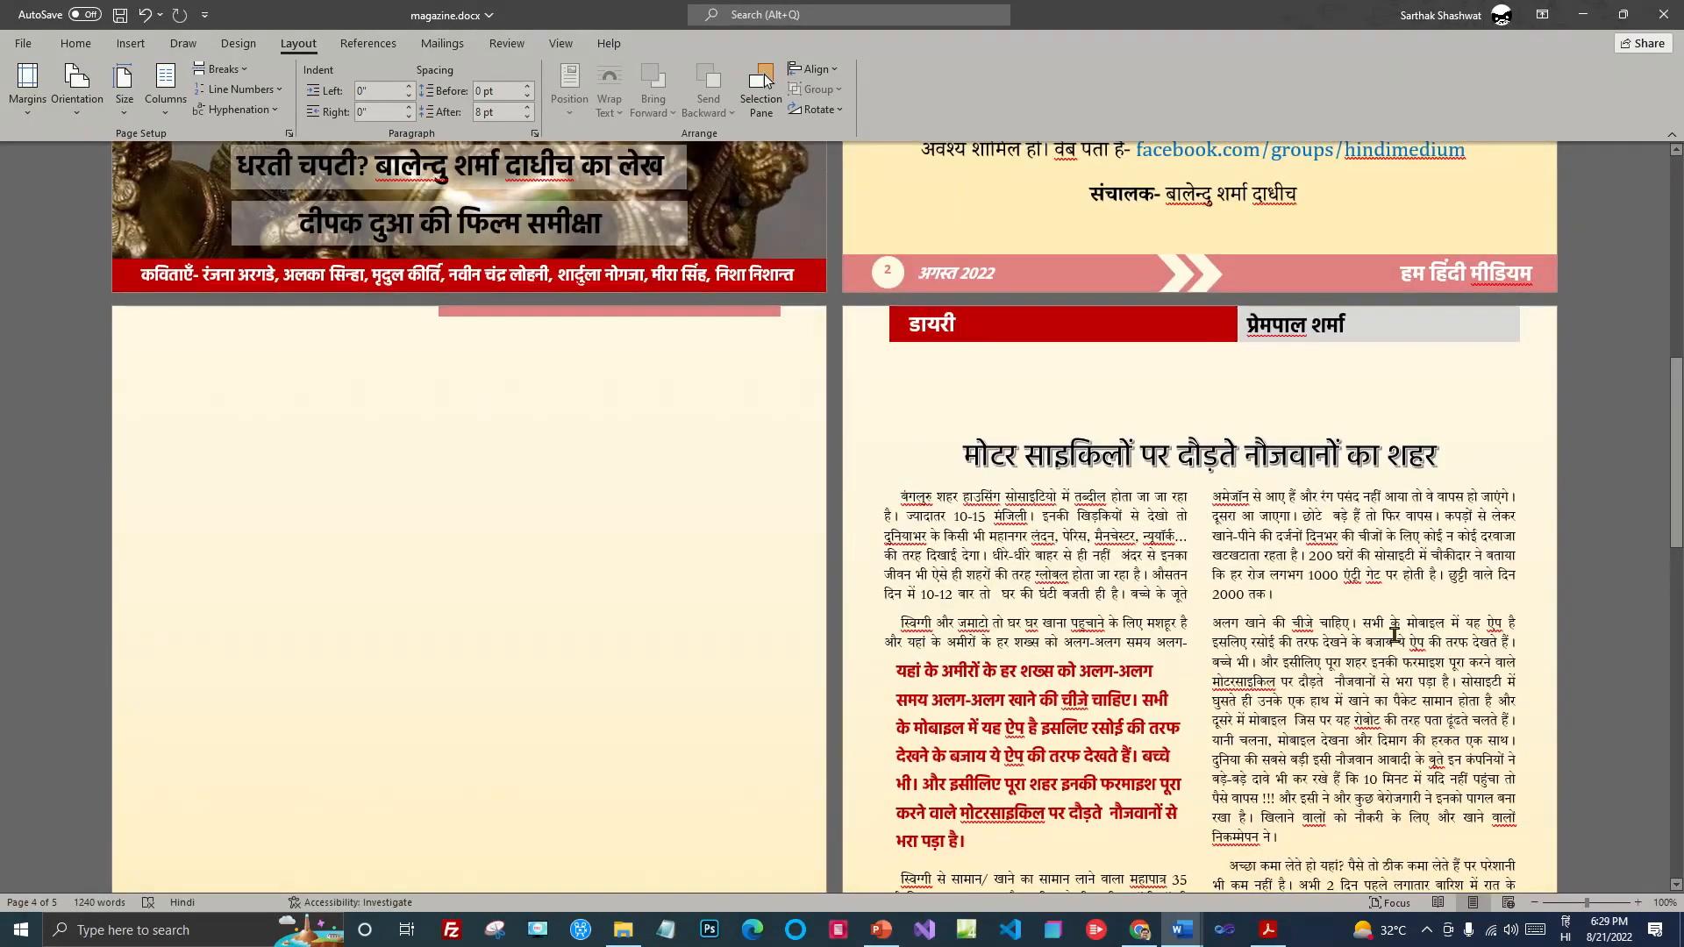
{"action": "scroll", "coordinate": [1394, 633], "scroll_direction": "down", "scroll_amount": 1}
{"action": "left_click", "coordinate": [1028, 618]}
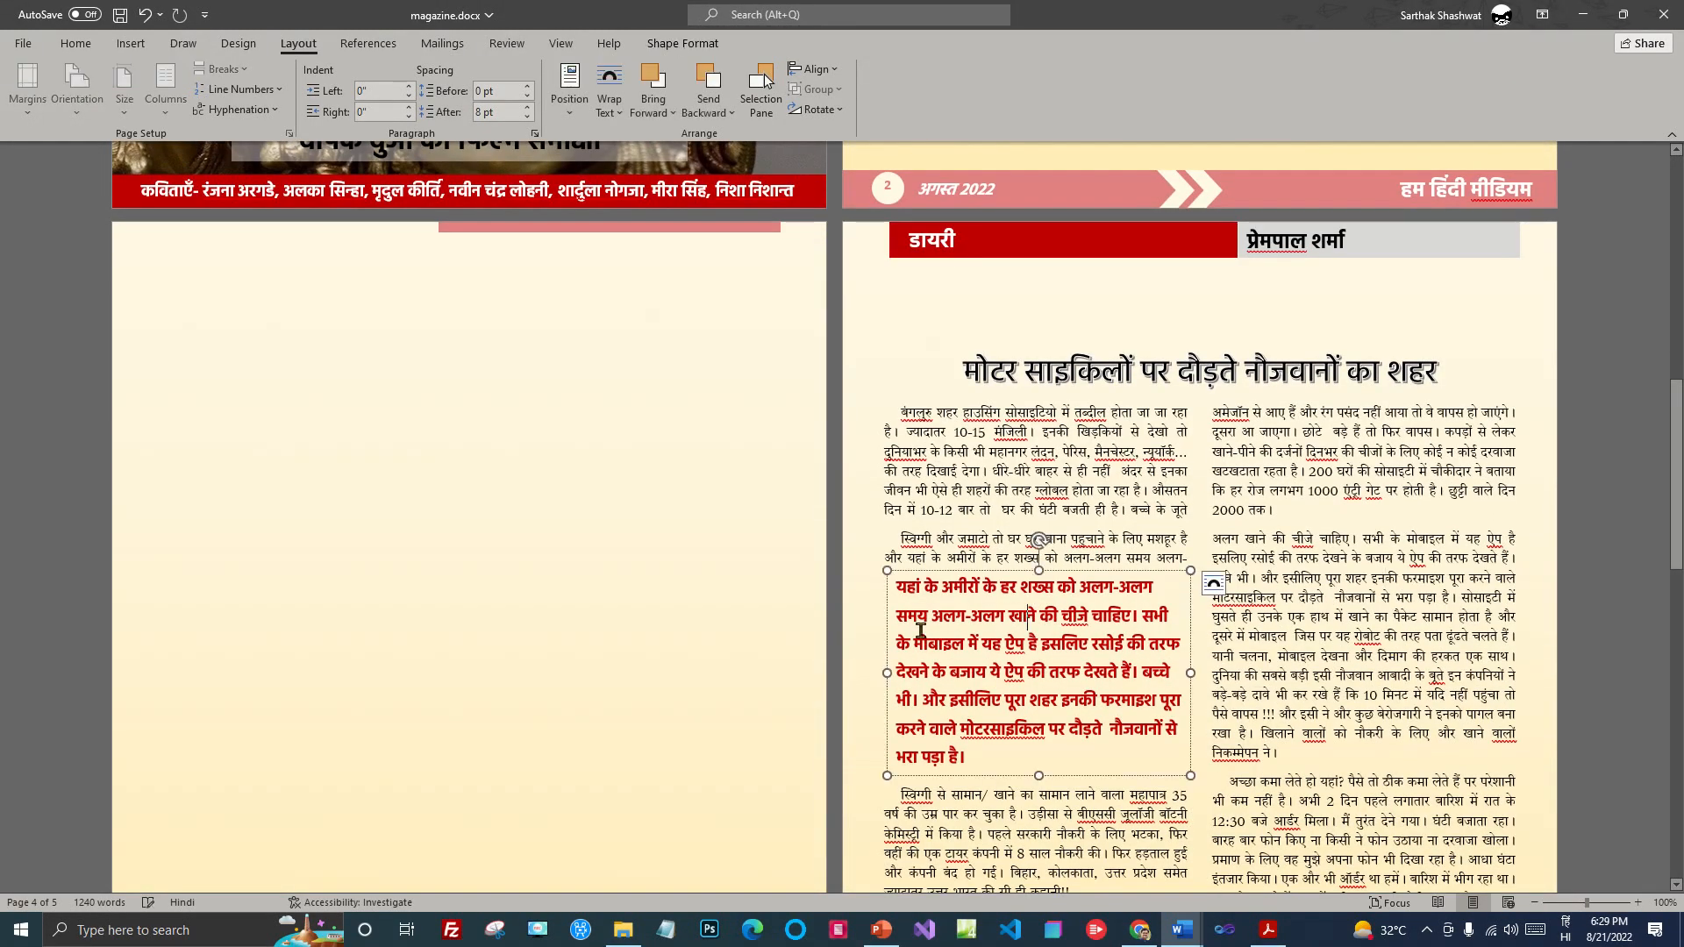
{"action": "left_click", "coordinate": [885, 649]}
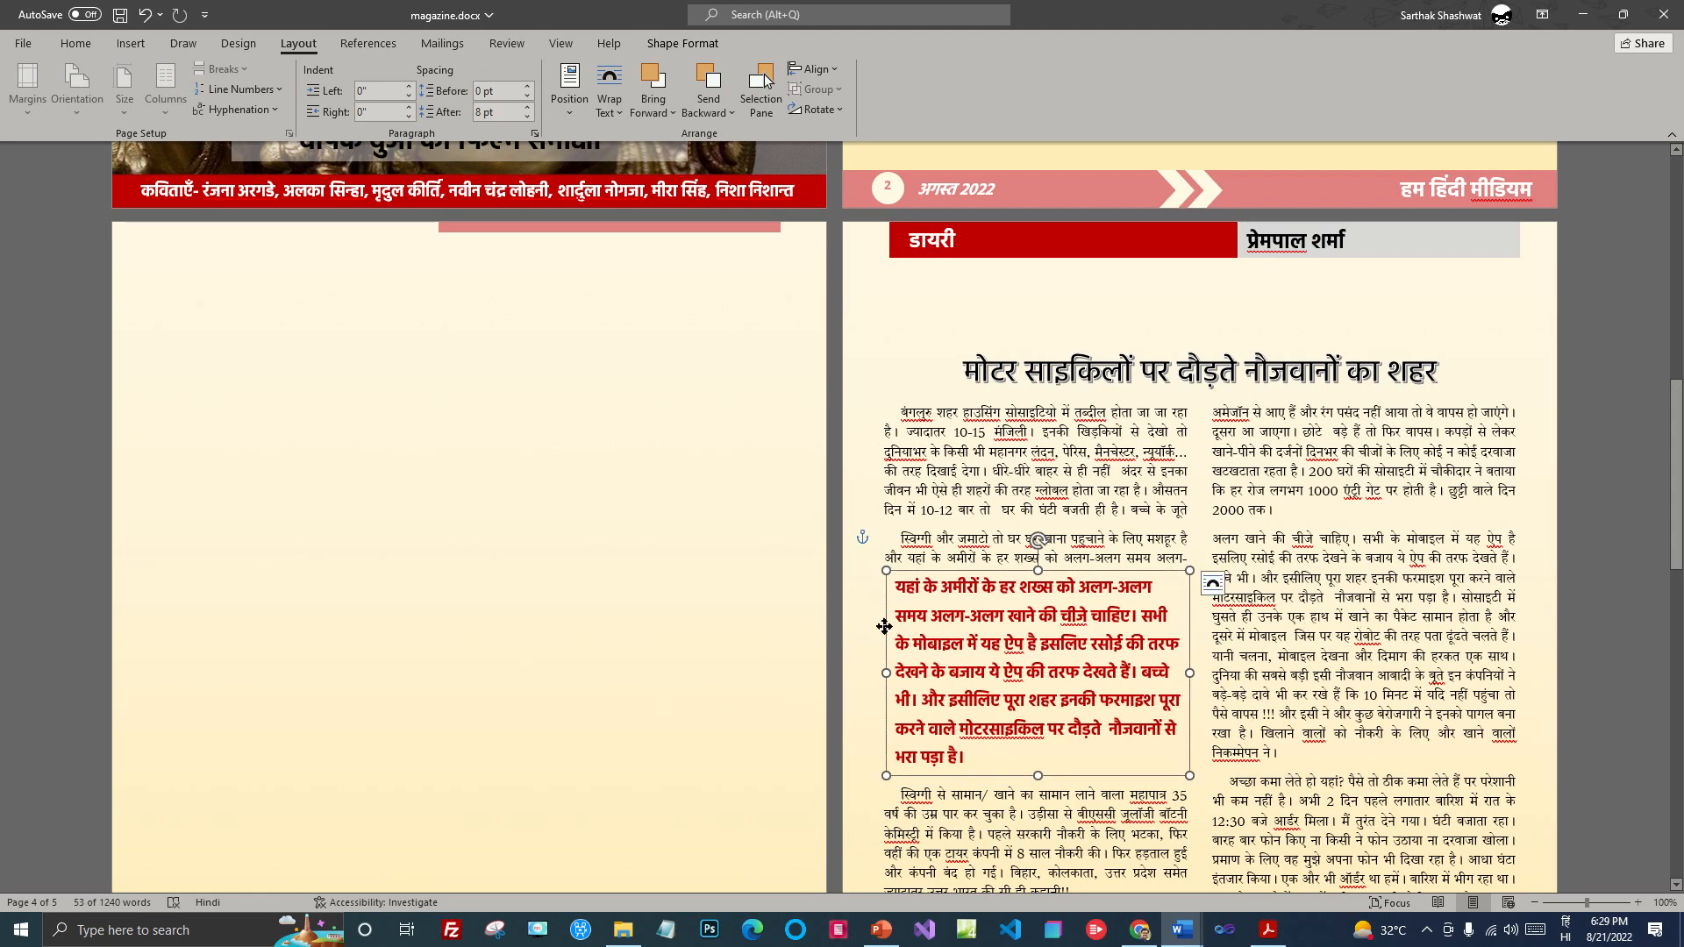
{"action": "left_click_drag", "start_coordinate": [884, 626], "coordinate": [882, 626]}
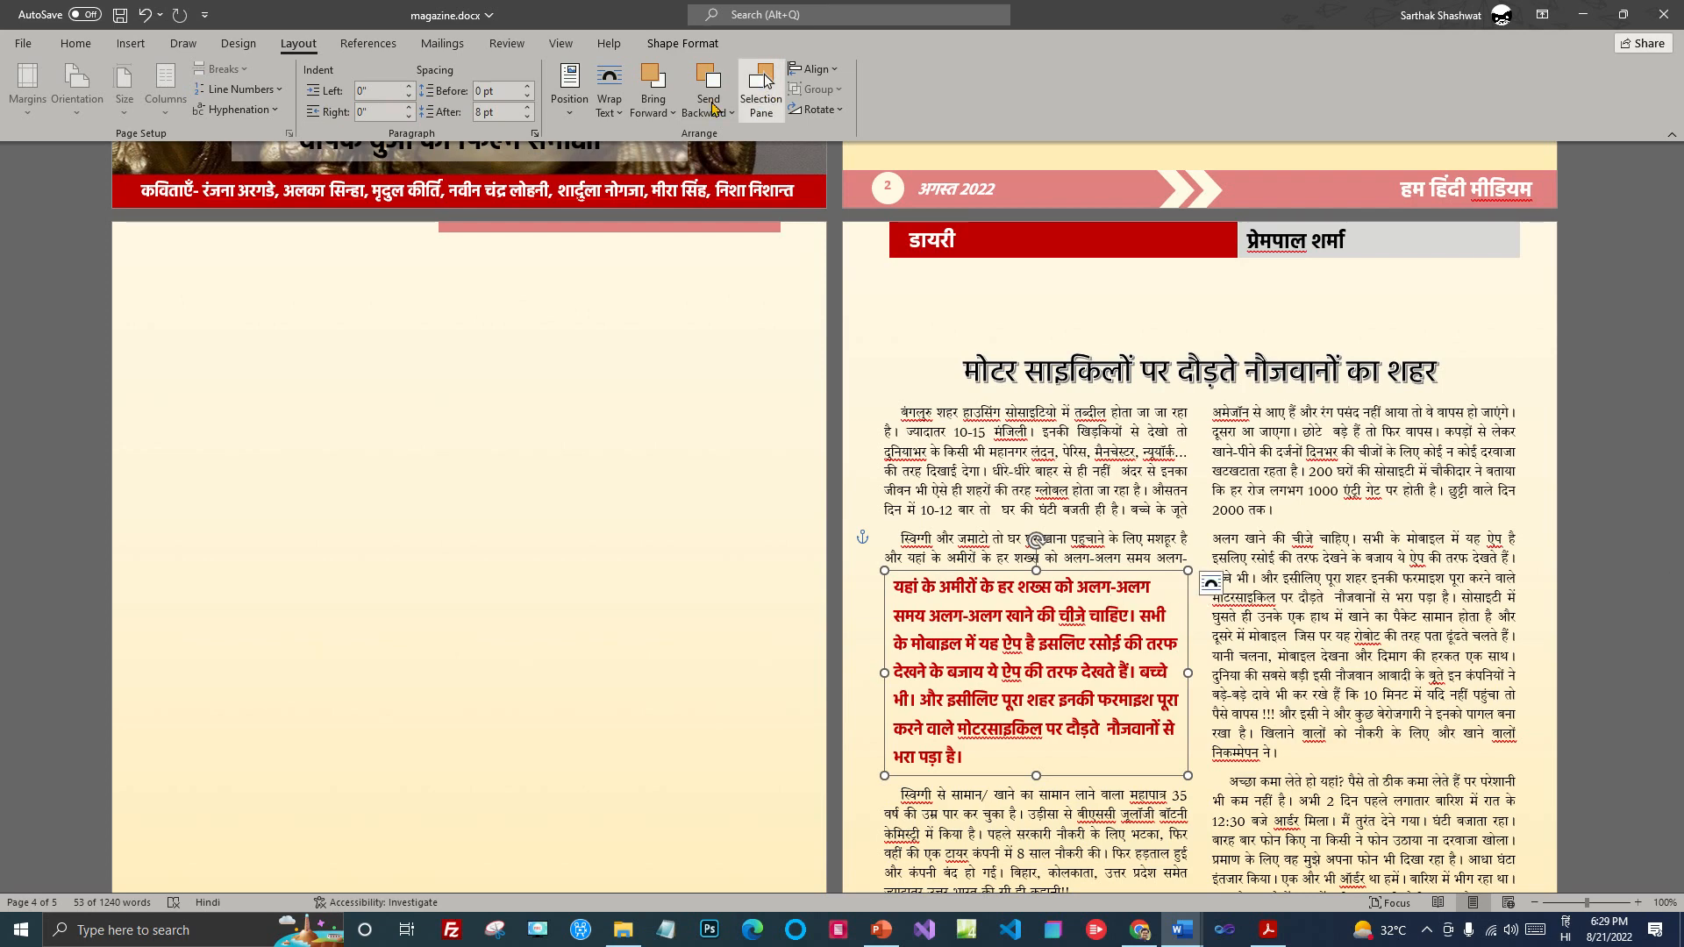
Step: Fill the pull-quote box with a light gold theme colour and give it a light grey outline
{"action": "left_click", "coordinate": [665, 41]}
{"action": "left_click", "coordinate": [637, 69]}
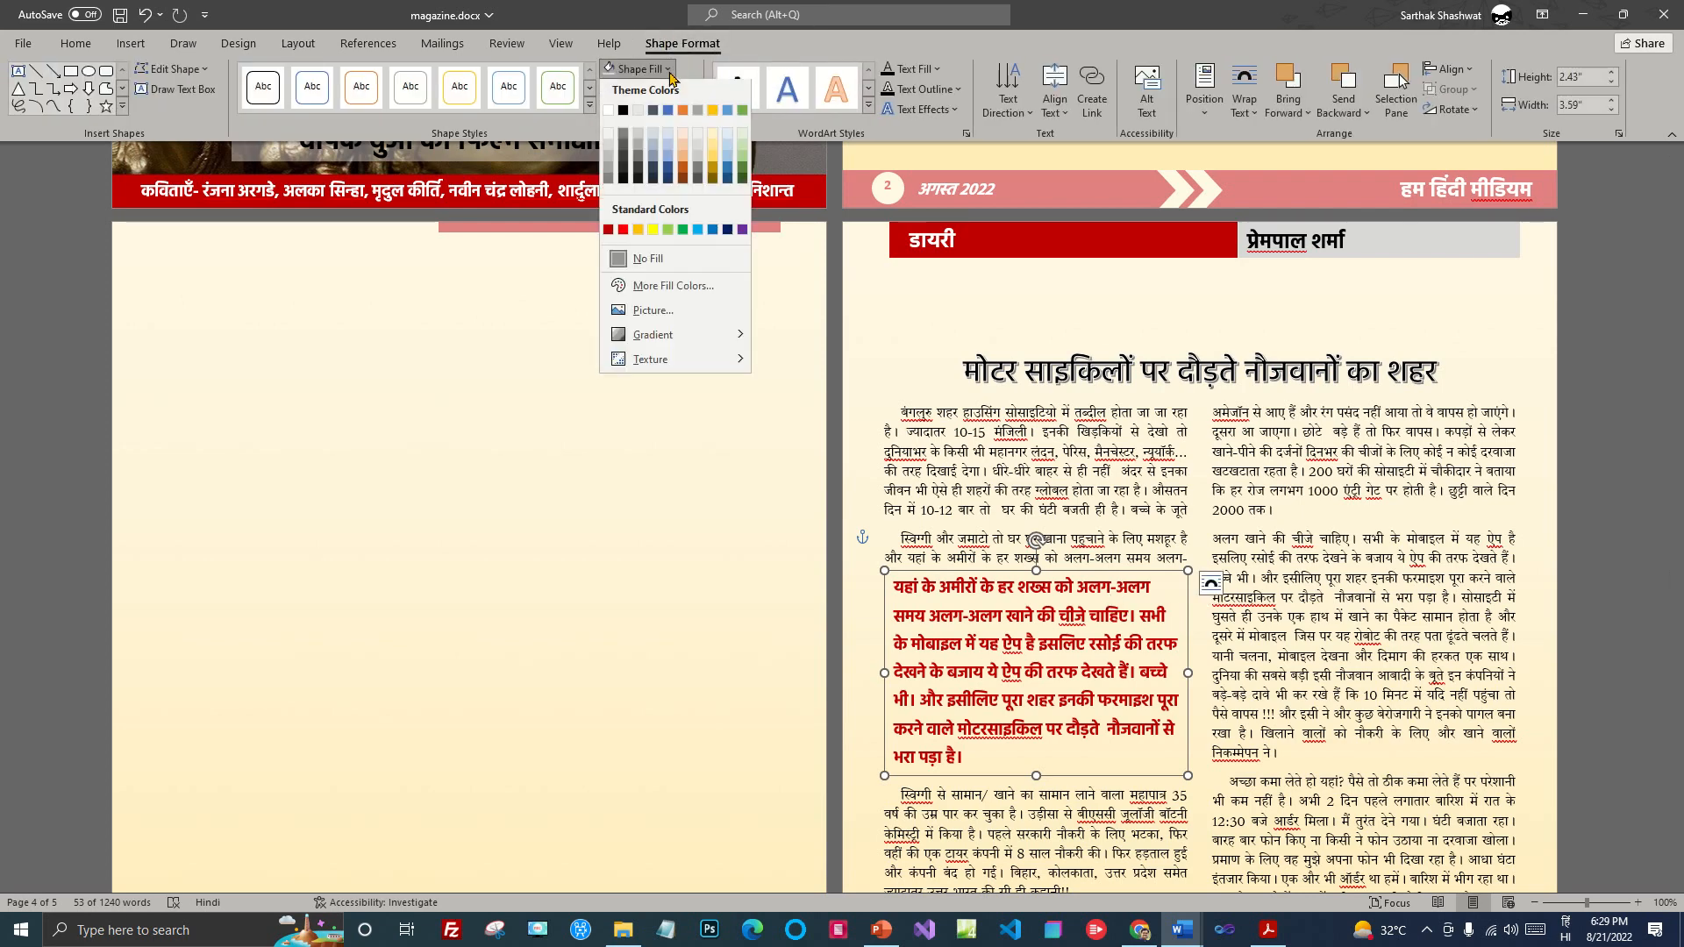
{"action": "left_click", "coordinate": [712, 154]}
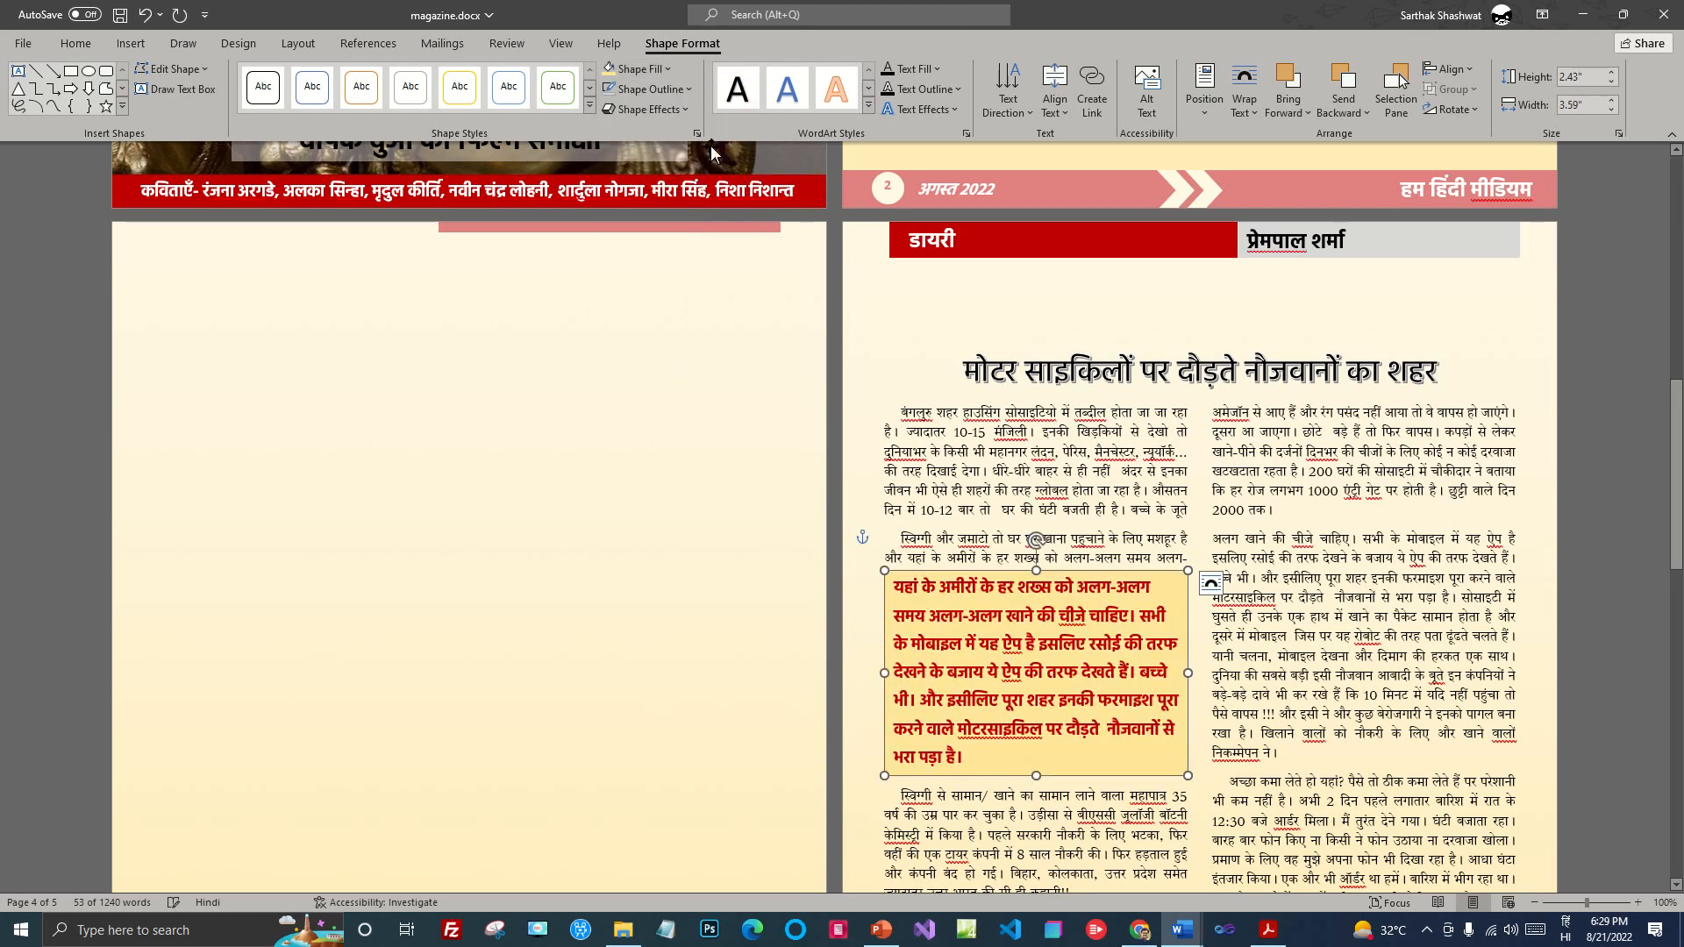
{"action": "left_click", "coordinate": [690, 90]}
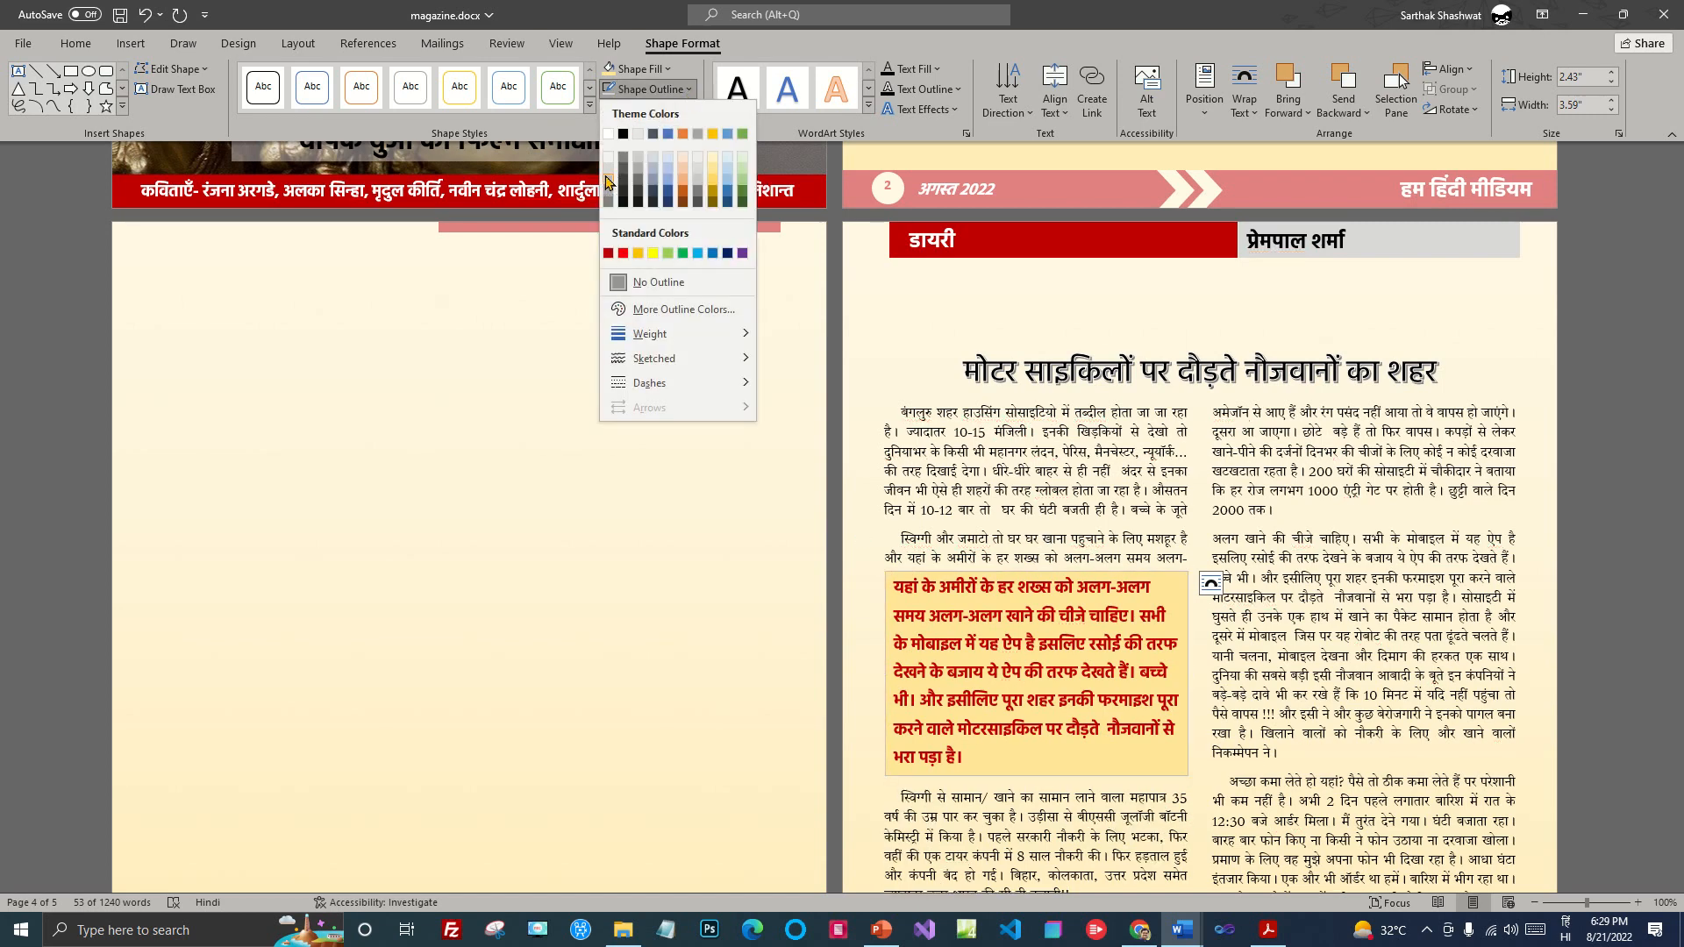
{"action": "left_click", "coordinate": [608, 182]}
{"action": "left_click", "coordinate": [1375, 647]}
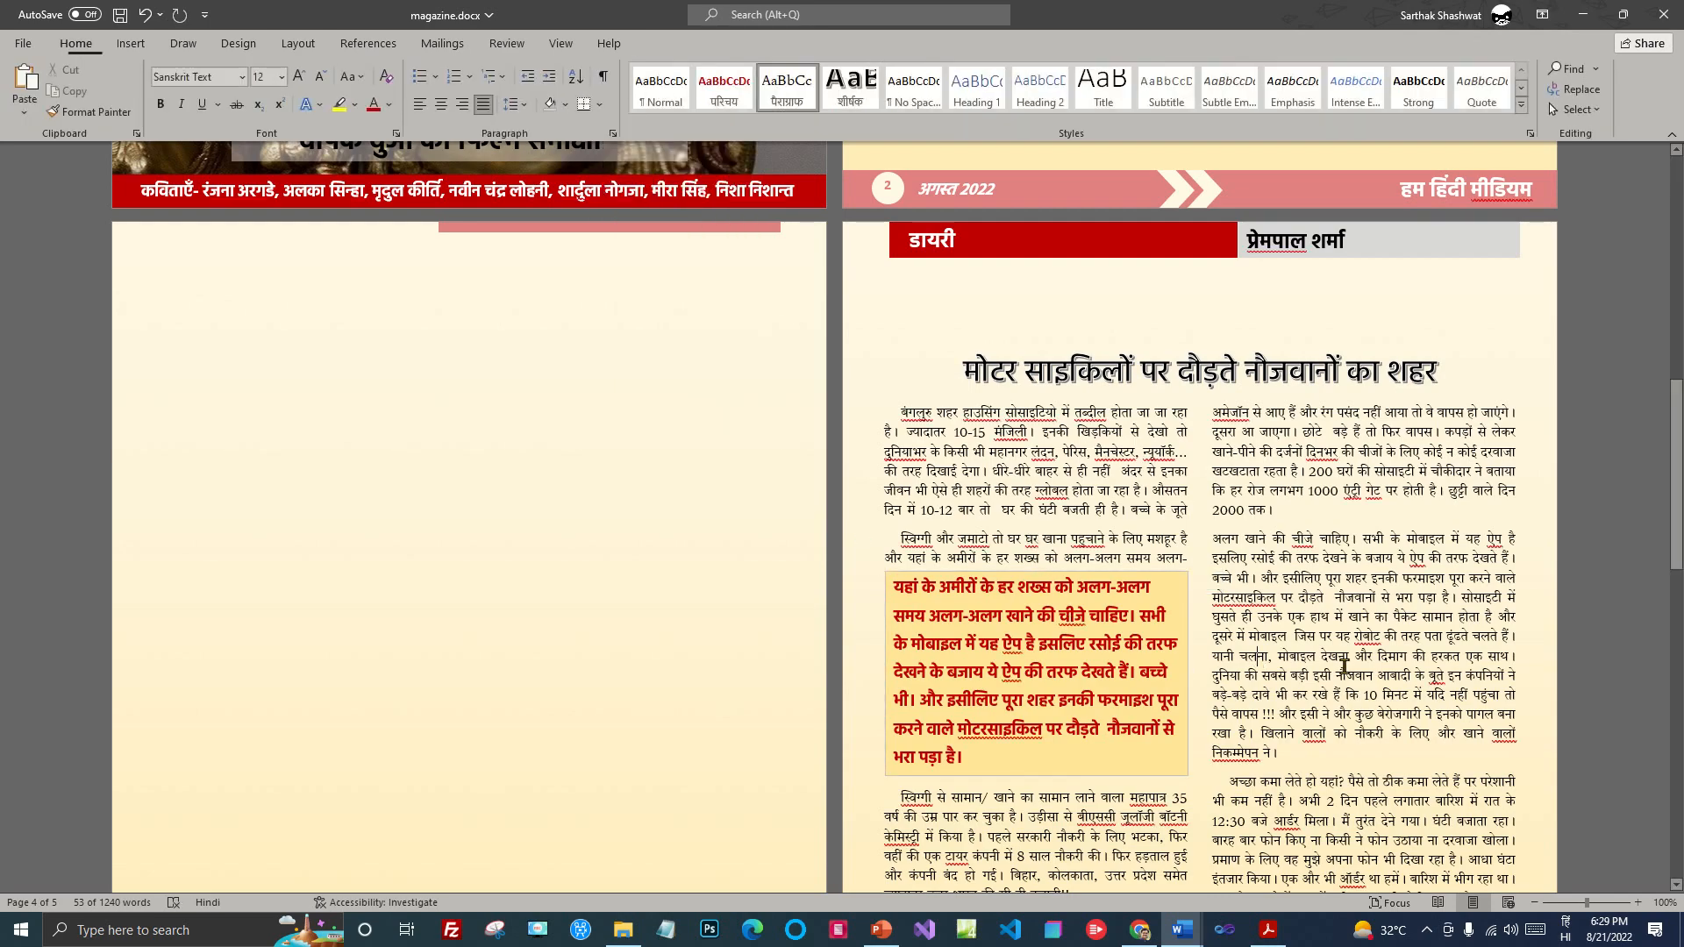
Step: Look over the article page from its title to the page end, examining how the text flows around the pull-quote
{"action": "scroll", "coordinate": [1374, 648], "scroll_direction": "down", "scroll_amount": 2}
{"action": "scroll", "coordinate": [1385, 642], "scroll_direction": "up", "scroll_amount": 4}
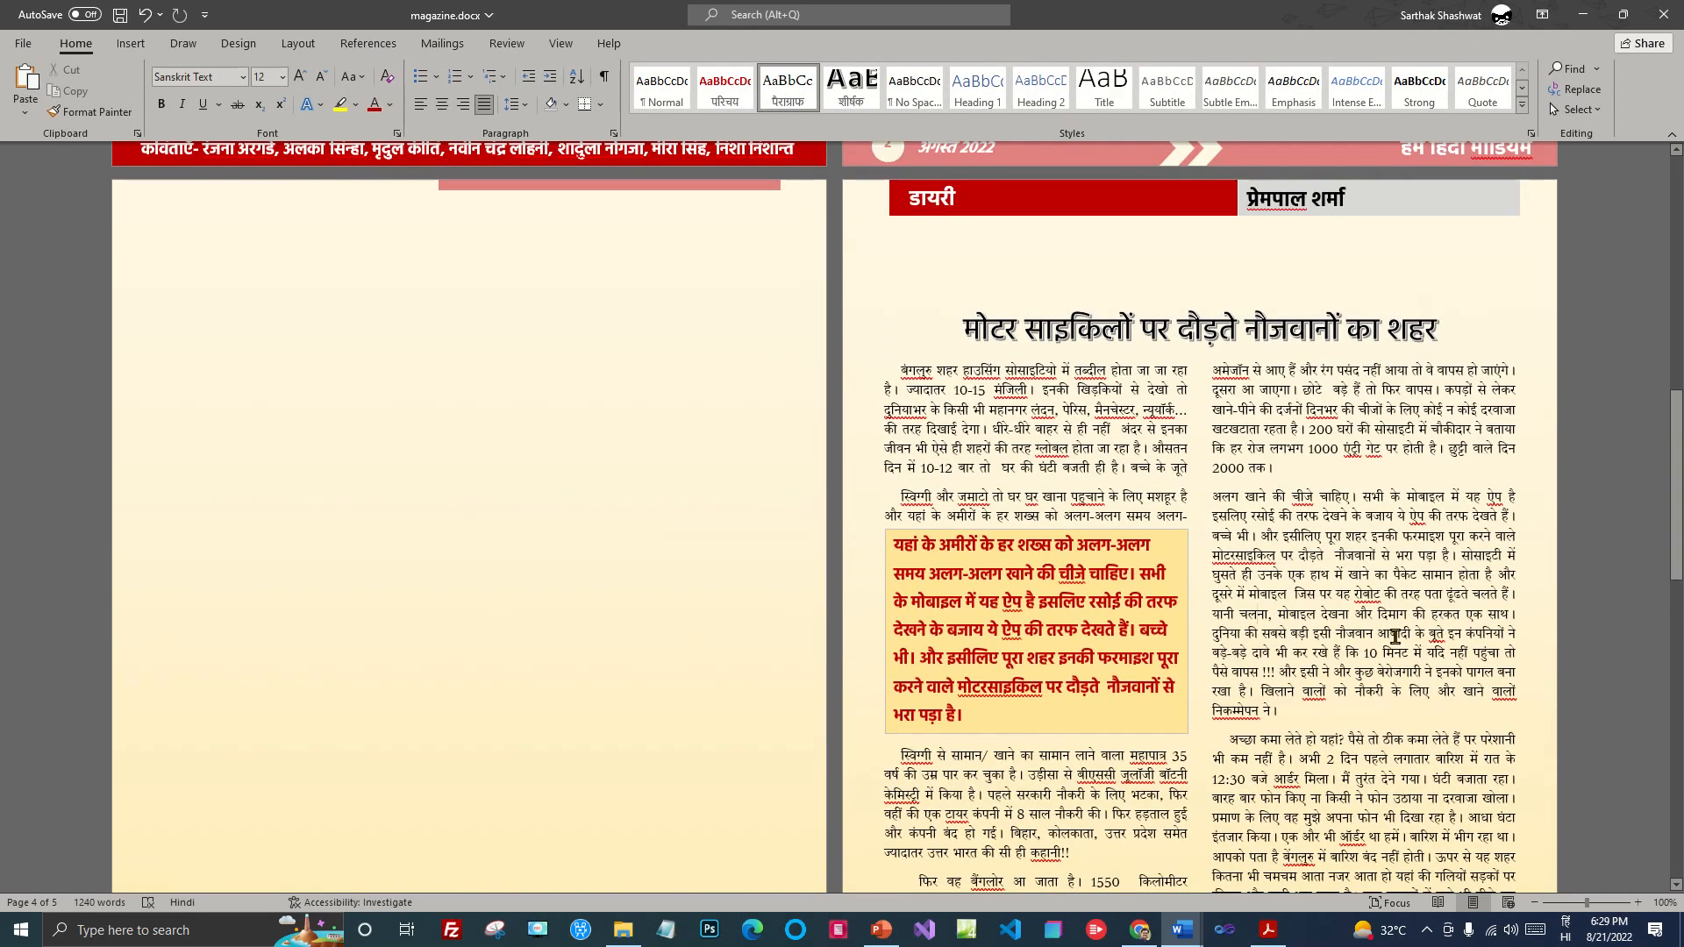
{"action": "scroll", "coordinate": [1394, 637], "scroll_direction": "up", "scroll_amount": 1}
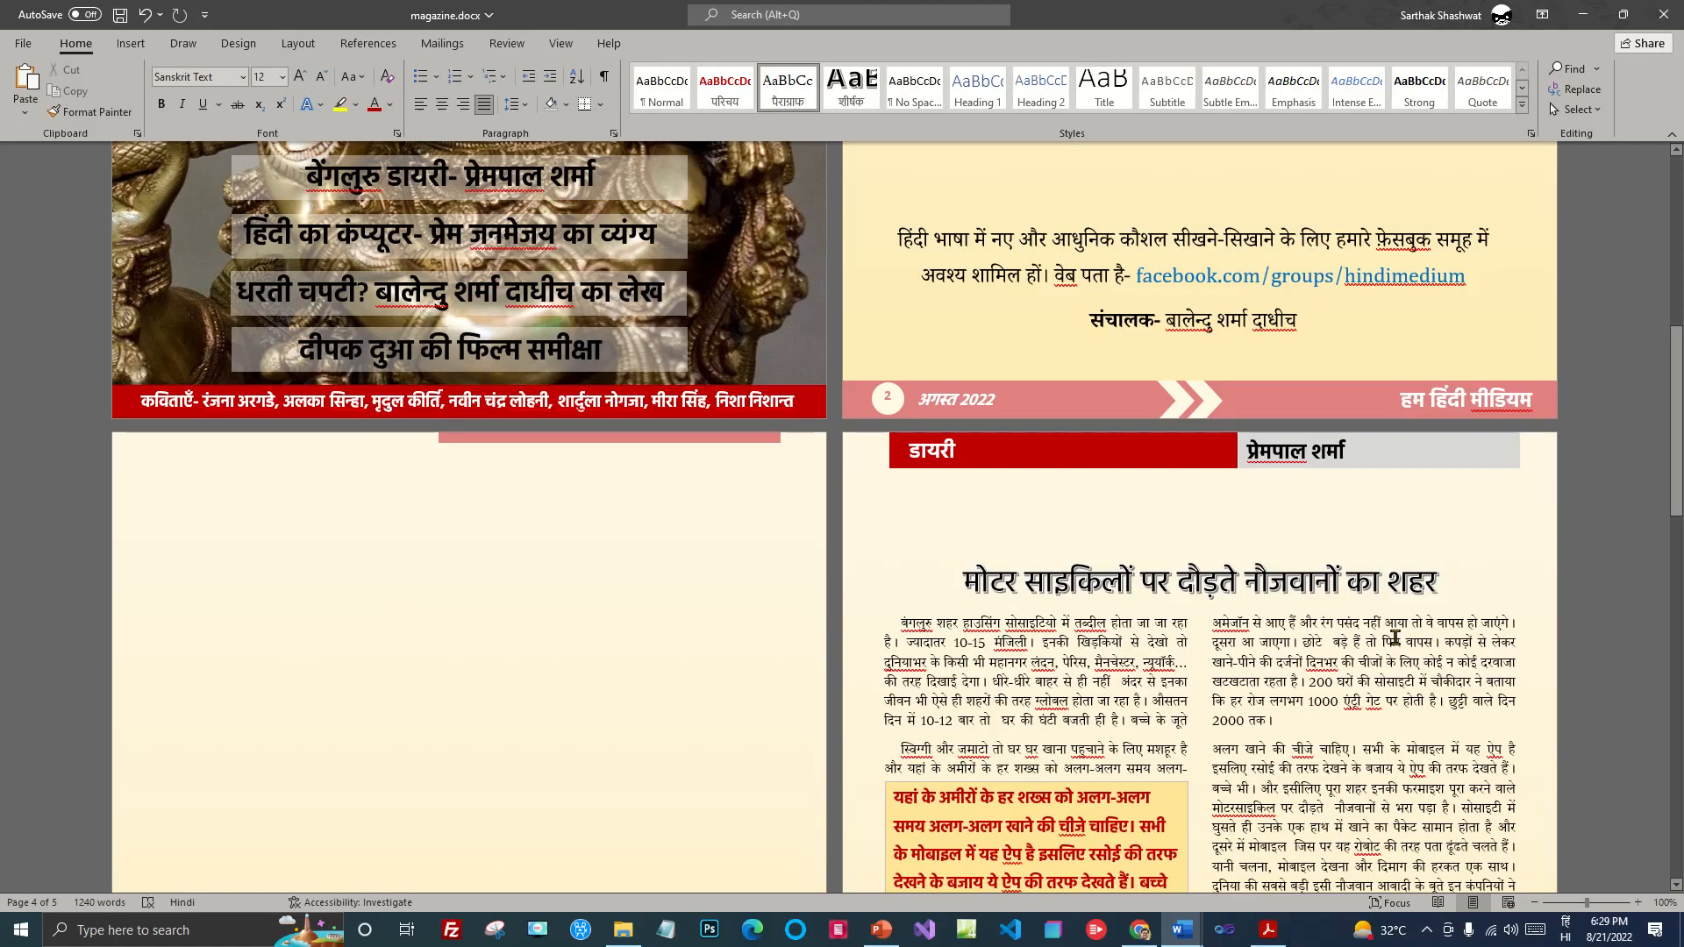
{"action": "scroll", "coordinate": [1414, 649], "scroll_direction": "down", "scroll_amount": 8}
{"action": "scroll", "coordinate": [1368, 622], "scroll_direction": "up", "scroll_amount": 4}
{"action": "scroll", "coordinate": [1368, 623], "scroll_direction": "up", "scroll_amount": 3}
{"action": "scroll", "coordinate": [1271, 611], "scroll_direction": "down", "scroll_amount": 6}
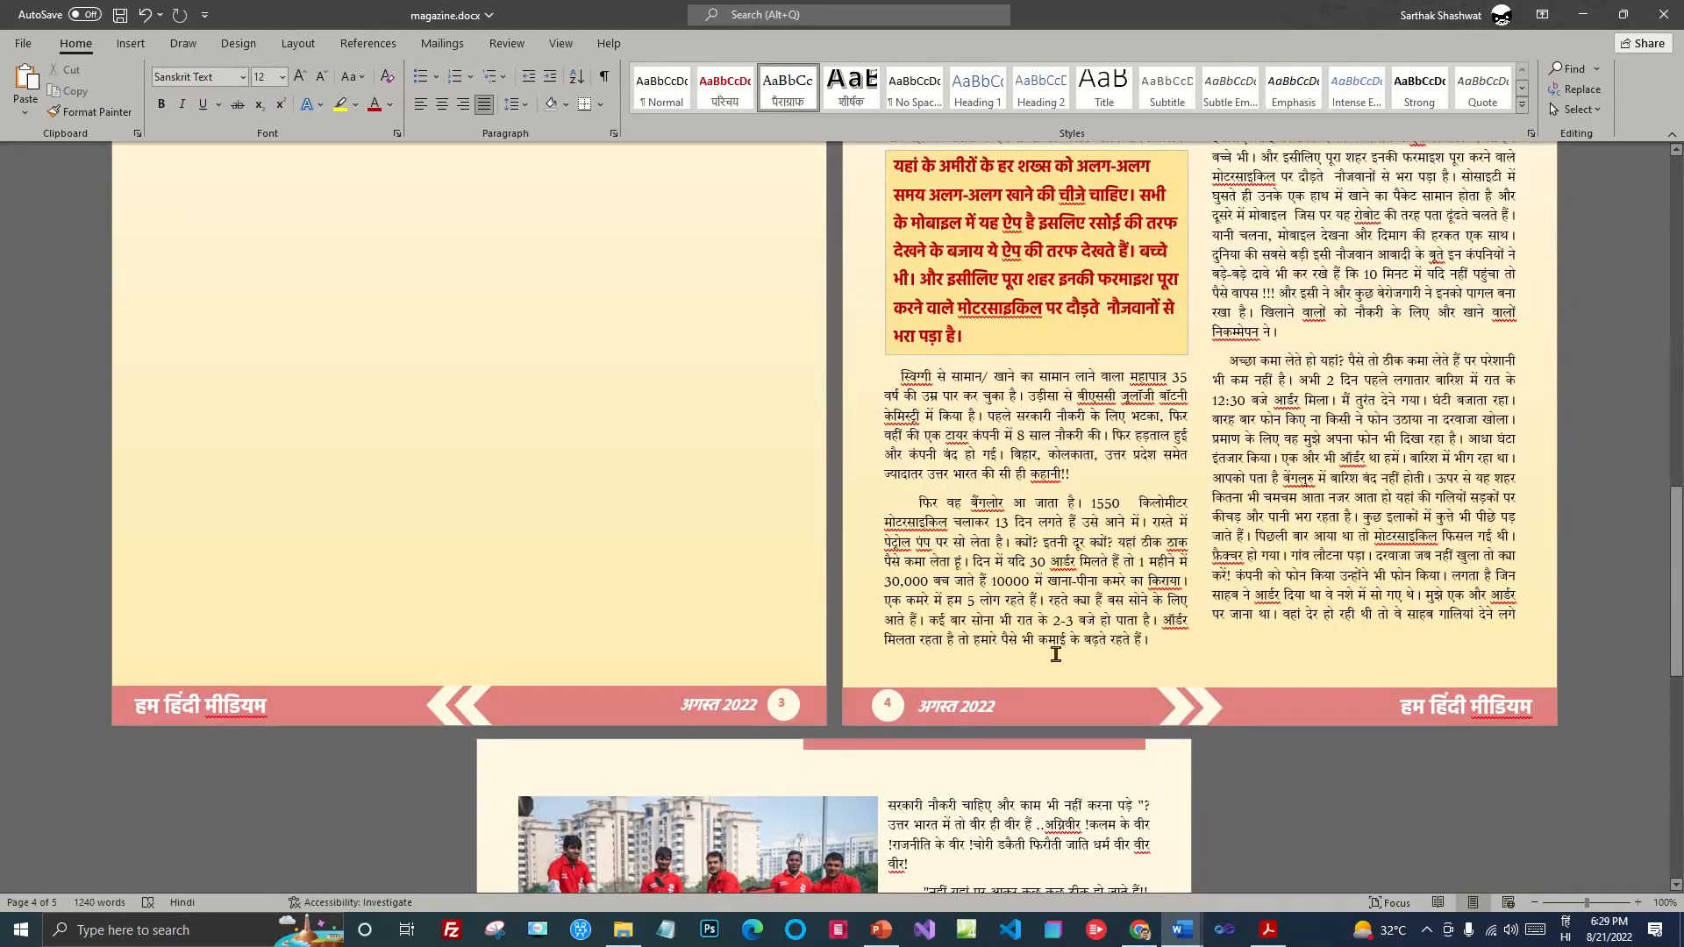
{"action": "scroll", "coordinate": [1415, 506], "scroll_direction": "up", "scroll_amount": 5}
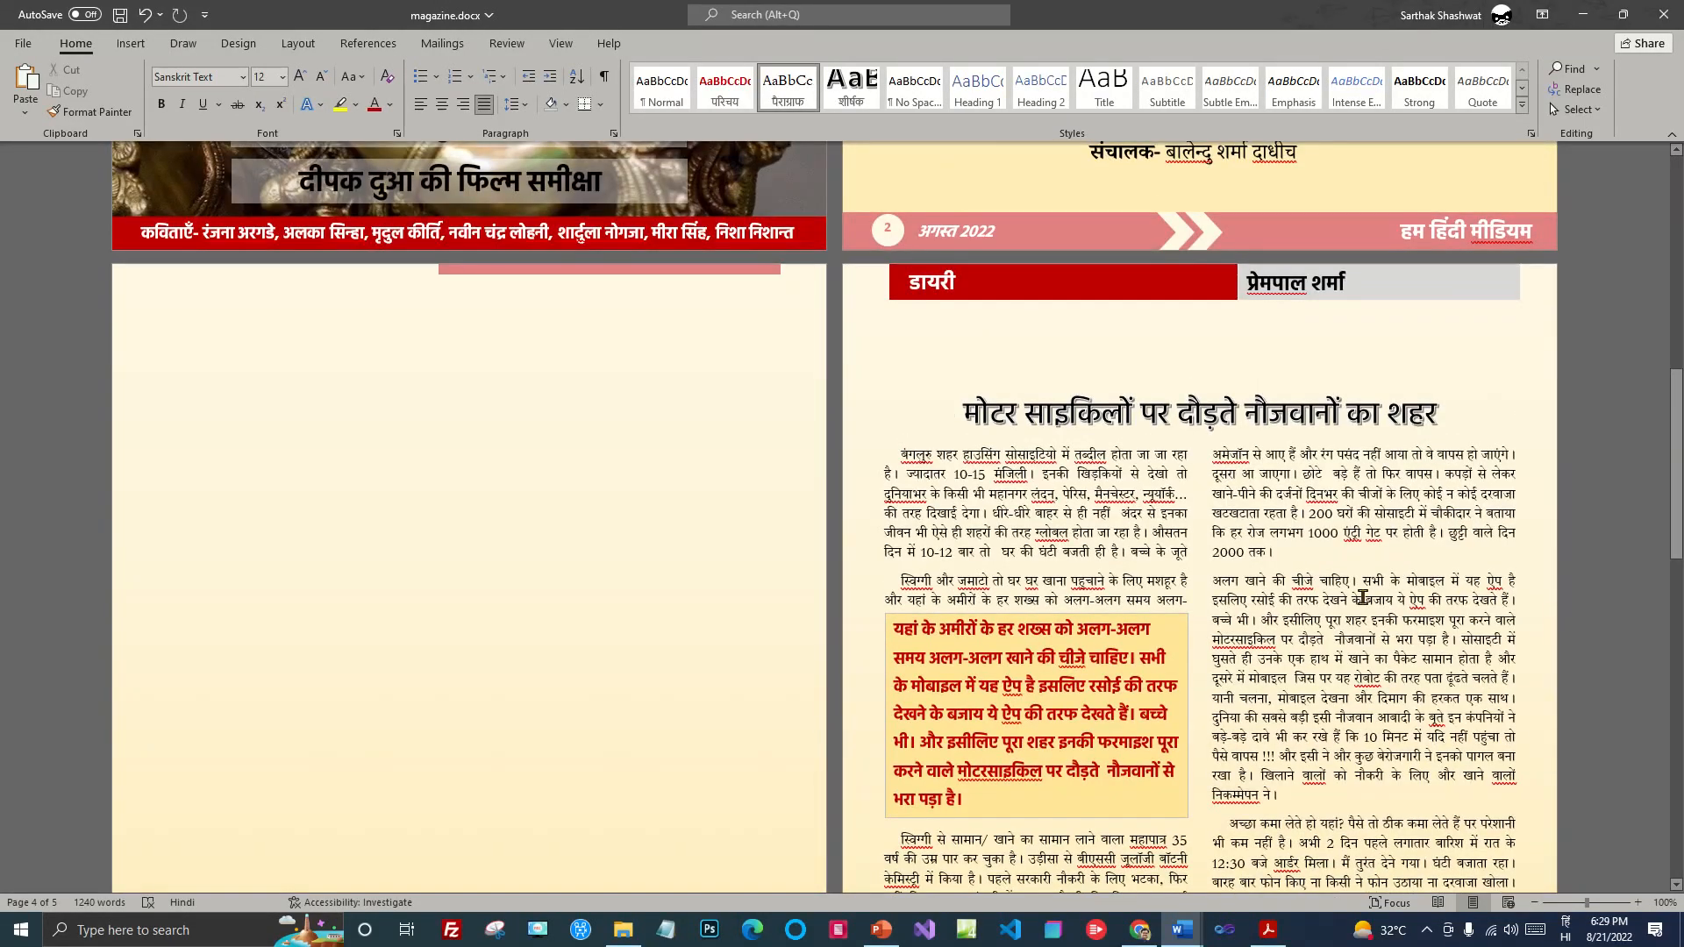
Step: Enlarge the delivery riders picture on the article's last page so it spans most of the two text columns
{"action": "scroll", "coordinate": [1362, 598], "scroll_direction": "down", "scroll_amount": 10}
{"action": "scroll", "coordinate": [941, 630], "scroll_direction": "down", "scroll_amount": 3}
{"action": "scroll", "coordinate": [954, 632], "scroll_direction": "down", "scroll_amount": 2}
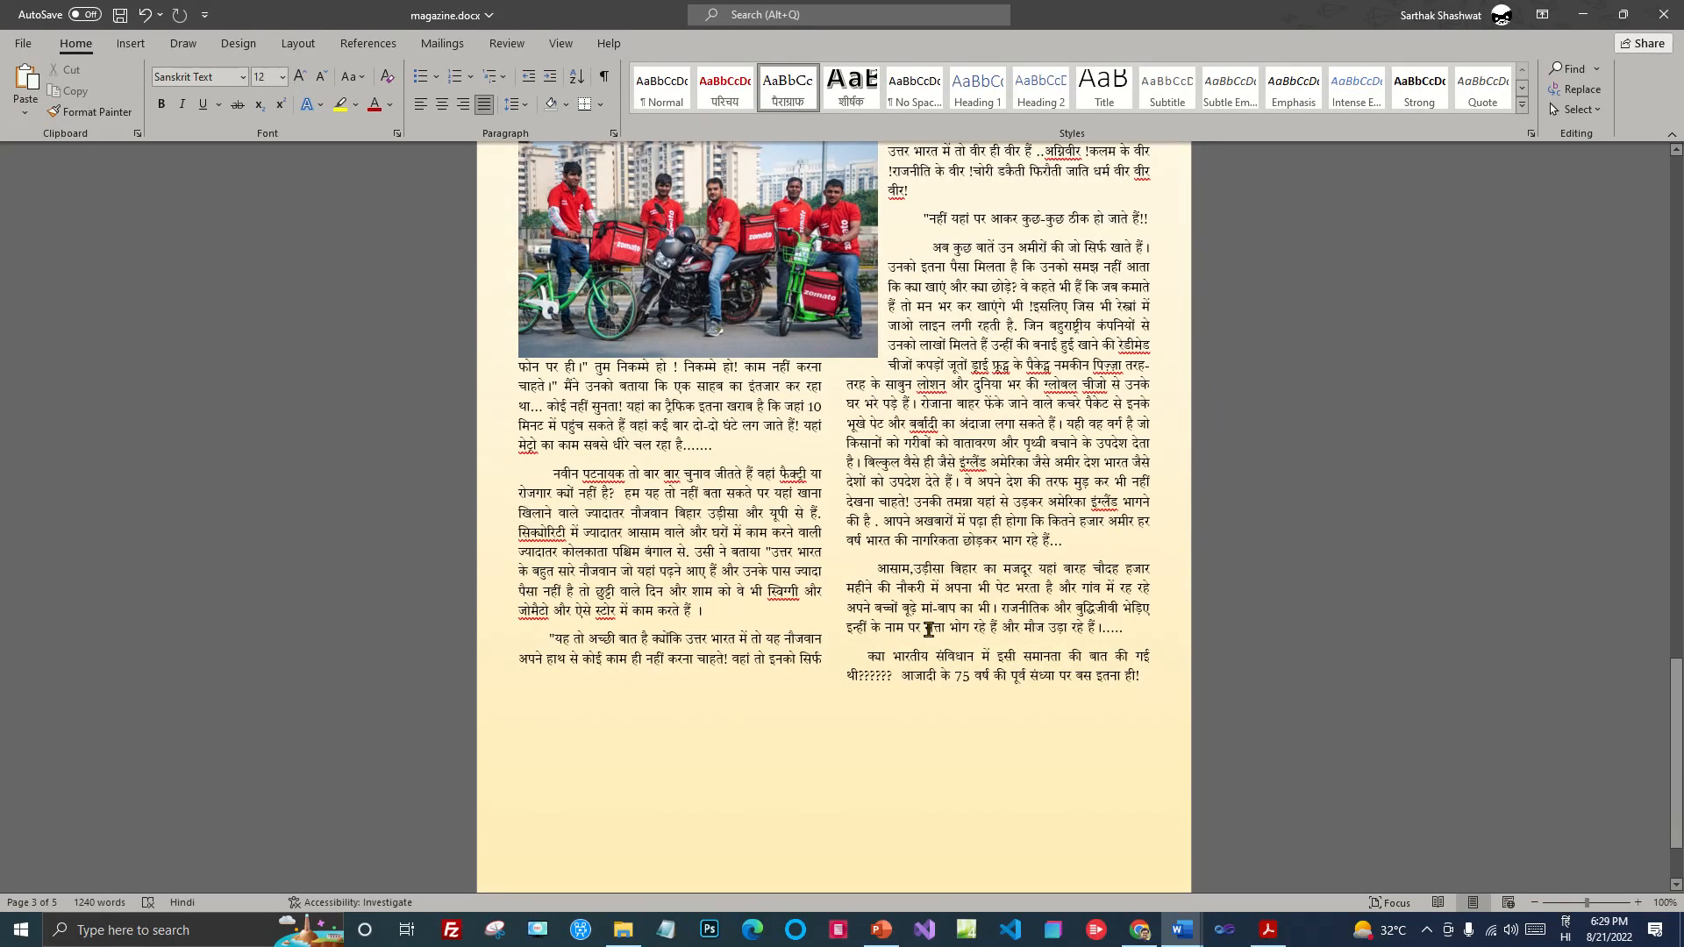
{"action": "left_click", "coordinate": [844, 345]}
{"action": "left_click_drag", "start_coordinate": [877, 356], "coordinate": [939, 438]}
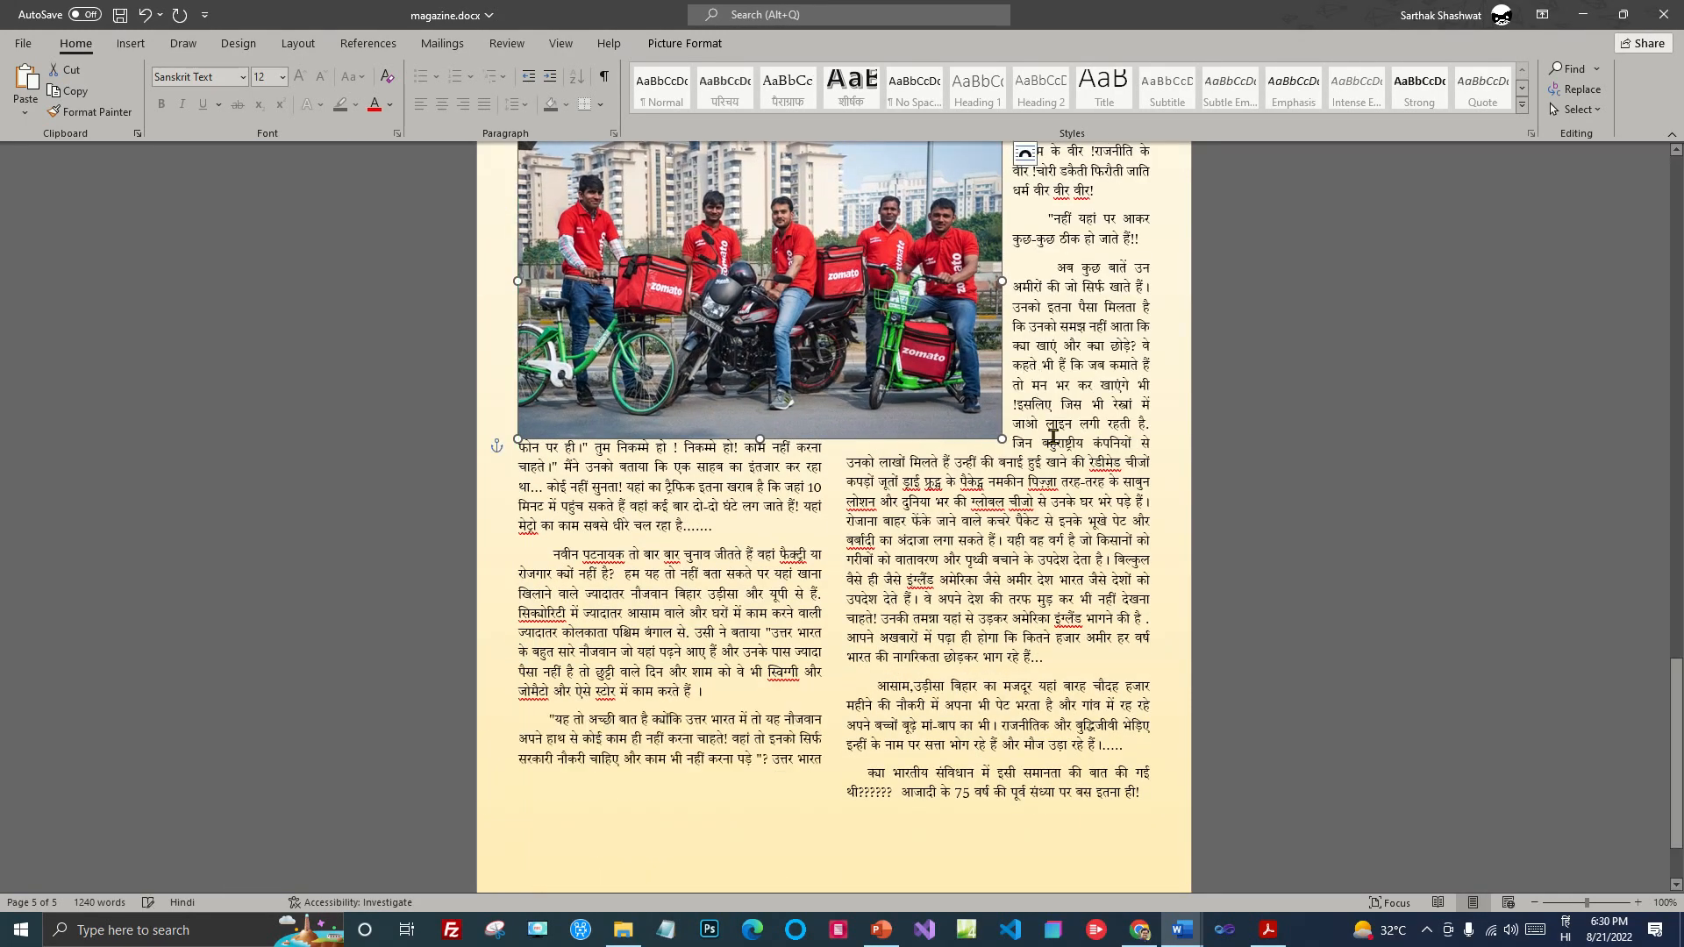
{"action": "scroll", "coordinate": [1059, 406], "scroll_direction": "up", "scroll_amount": 3}
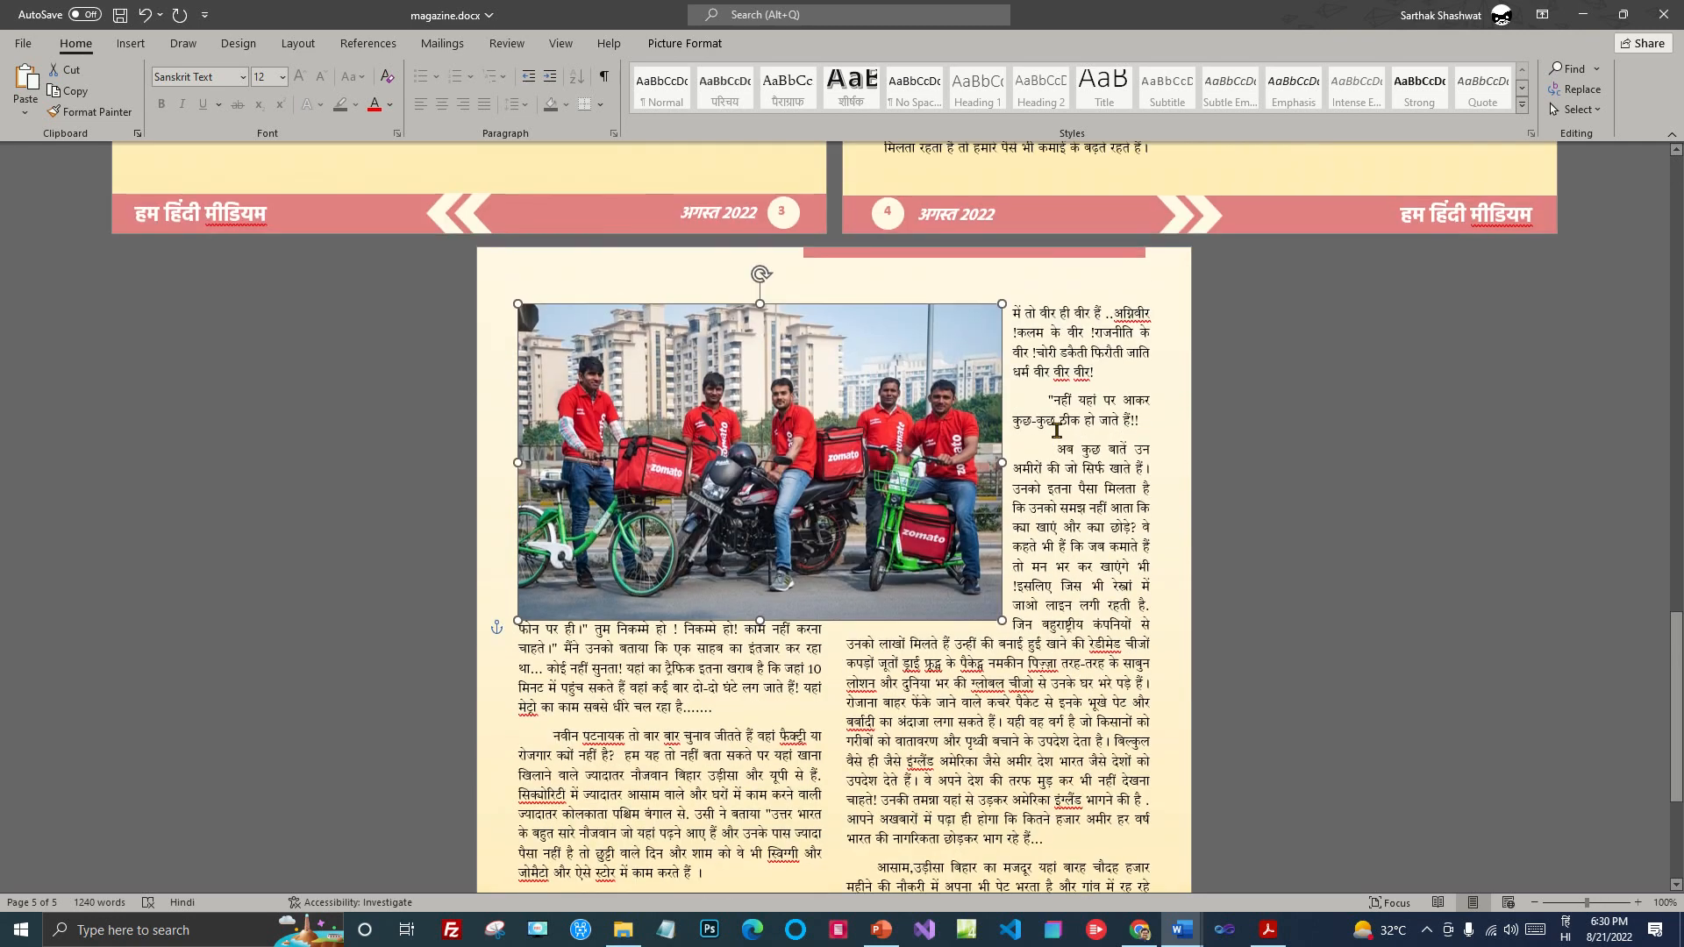
{"action": "left_click_drag", "start_coordinate": [1026, 631], "coordinate": [1066, 657]}
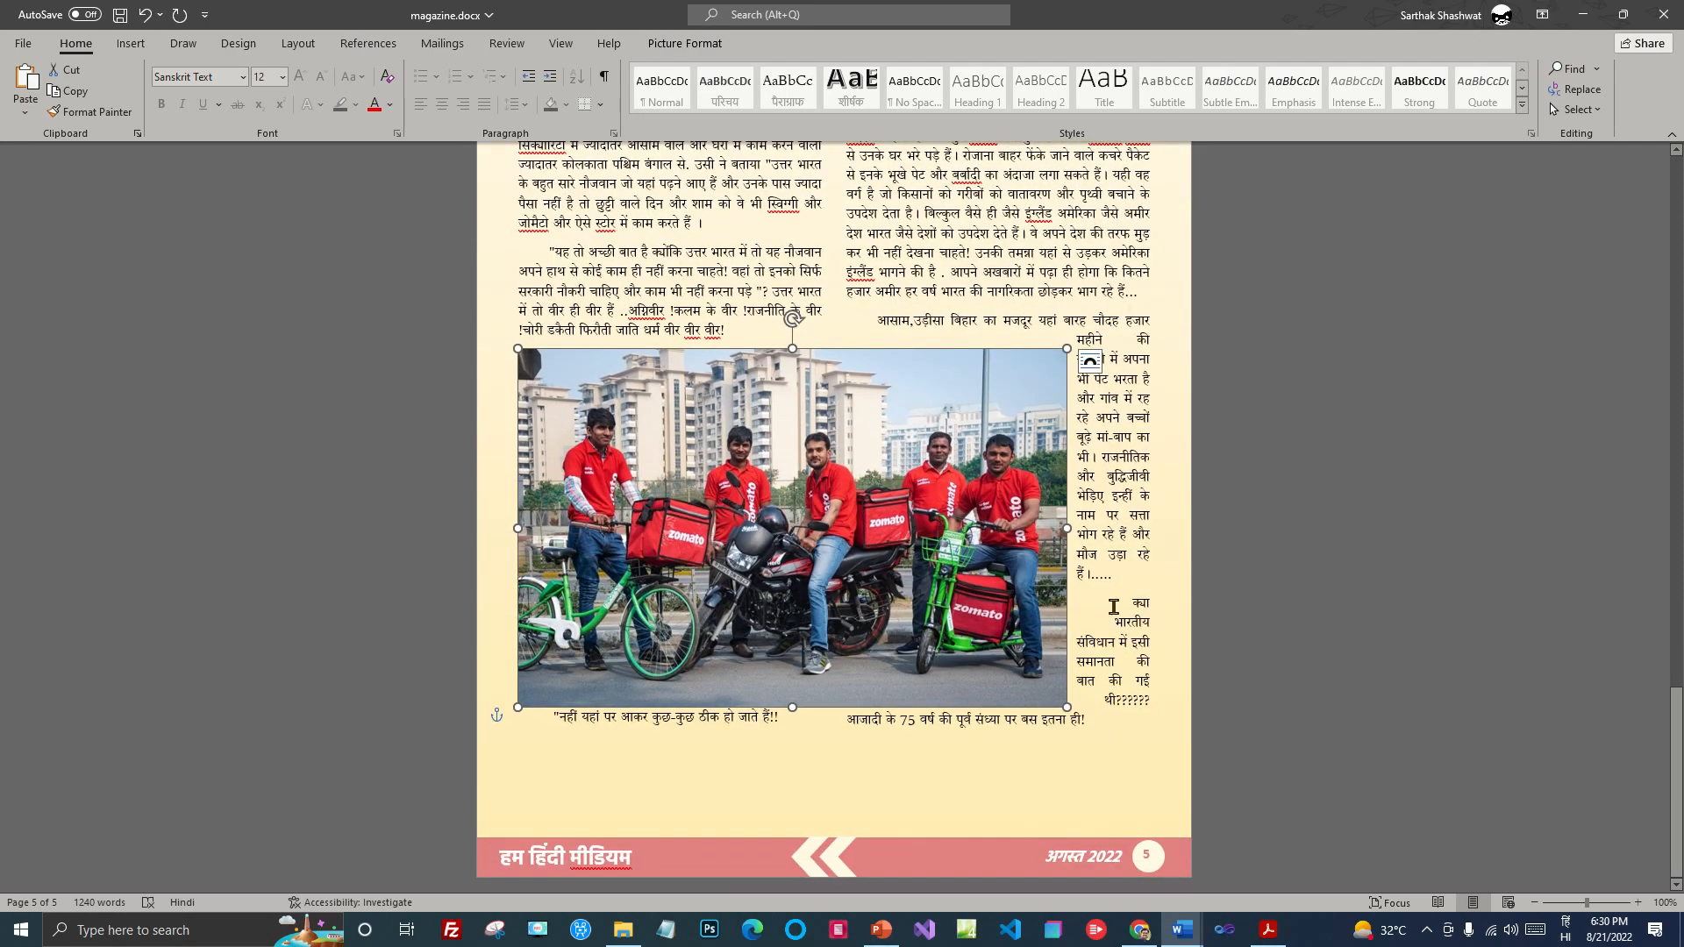
Step: Move the riders picture back to the page's upper margin, aligned with the first column, and enlarge it slightly more
{"action": "scroll", "coordinate": [973, 570], "scroll_direction": "up", "scroll_amount": 5}
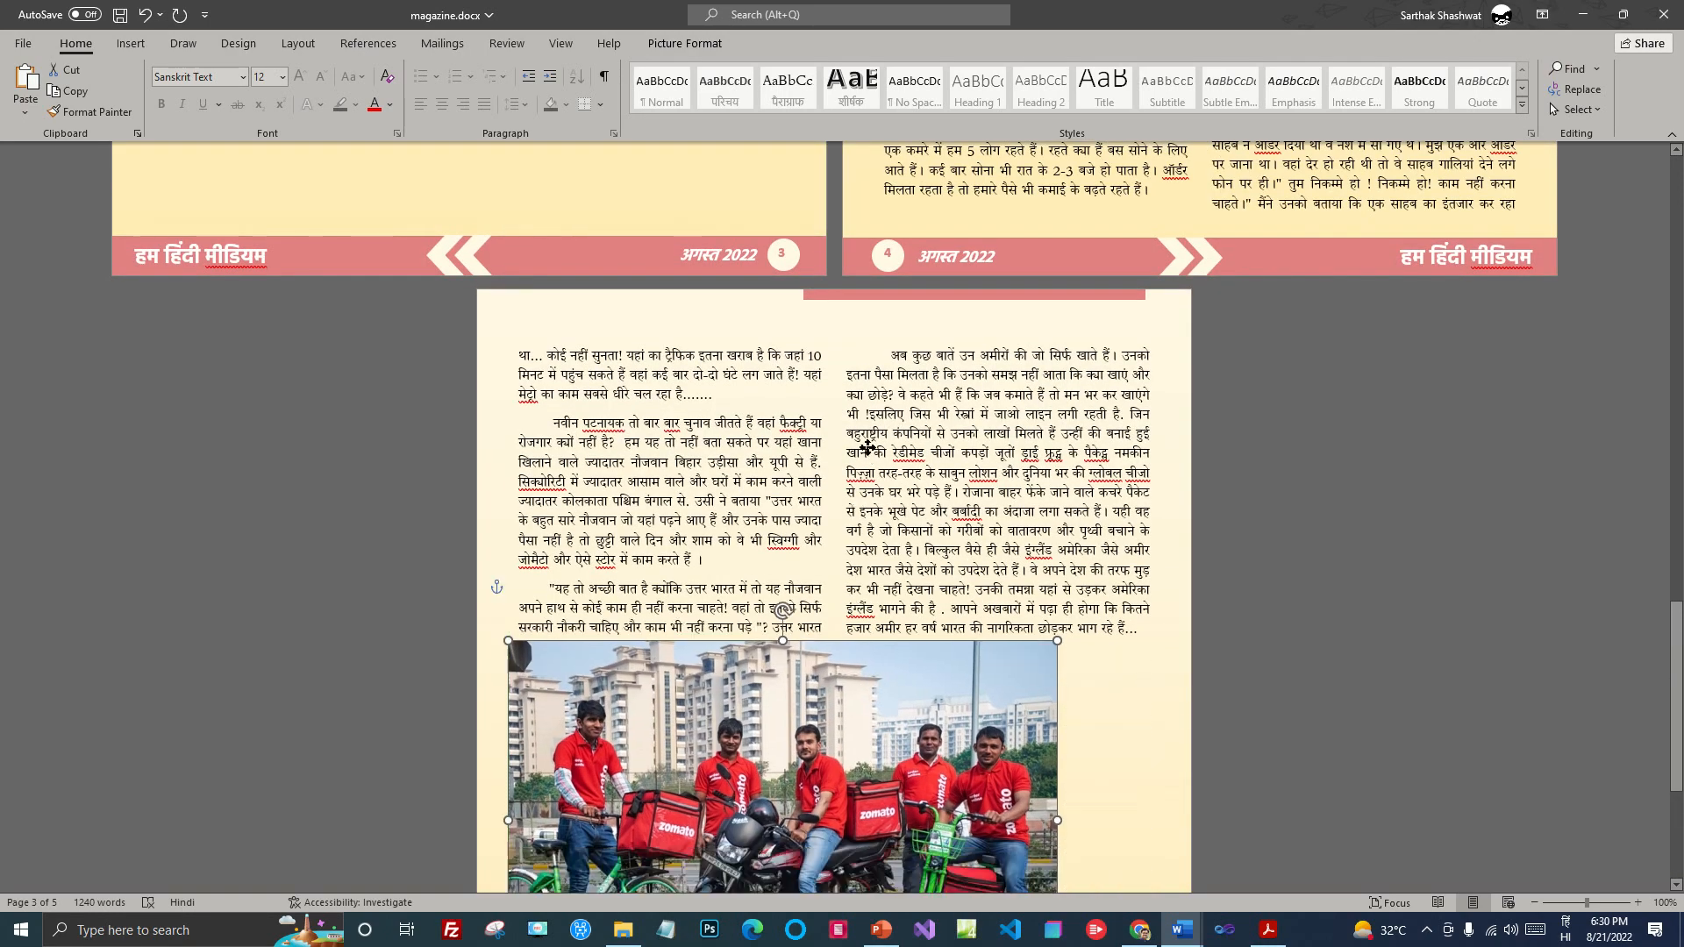
{"action": "left_click_drag", "start_coordinate": [859, 421], "coordinate": [862, 383]}
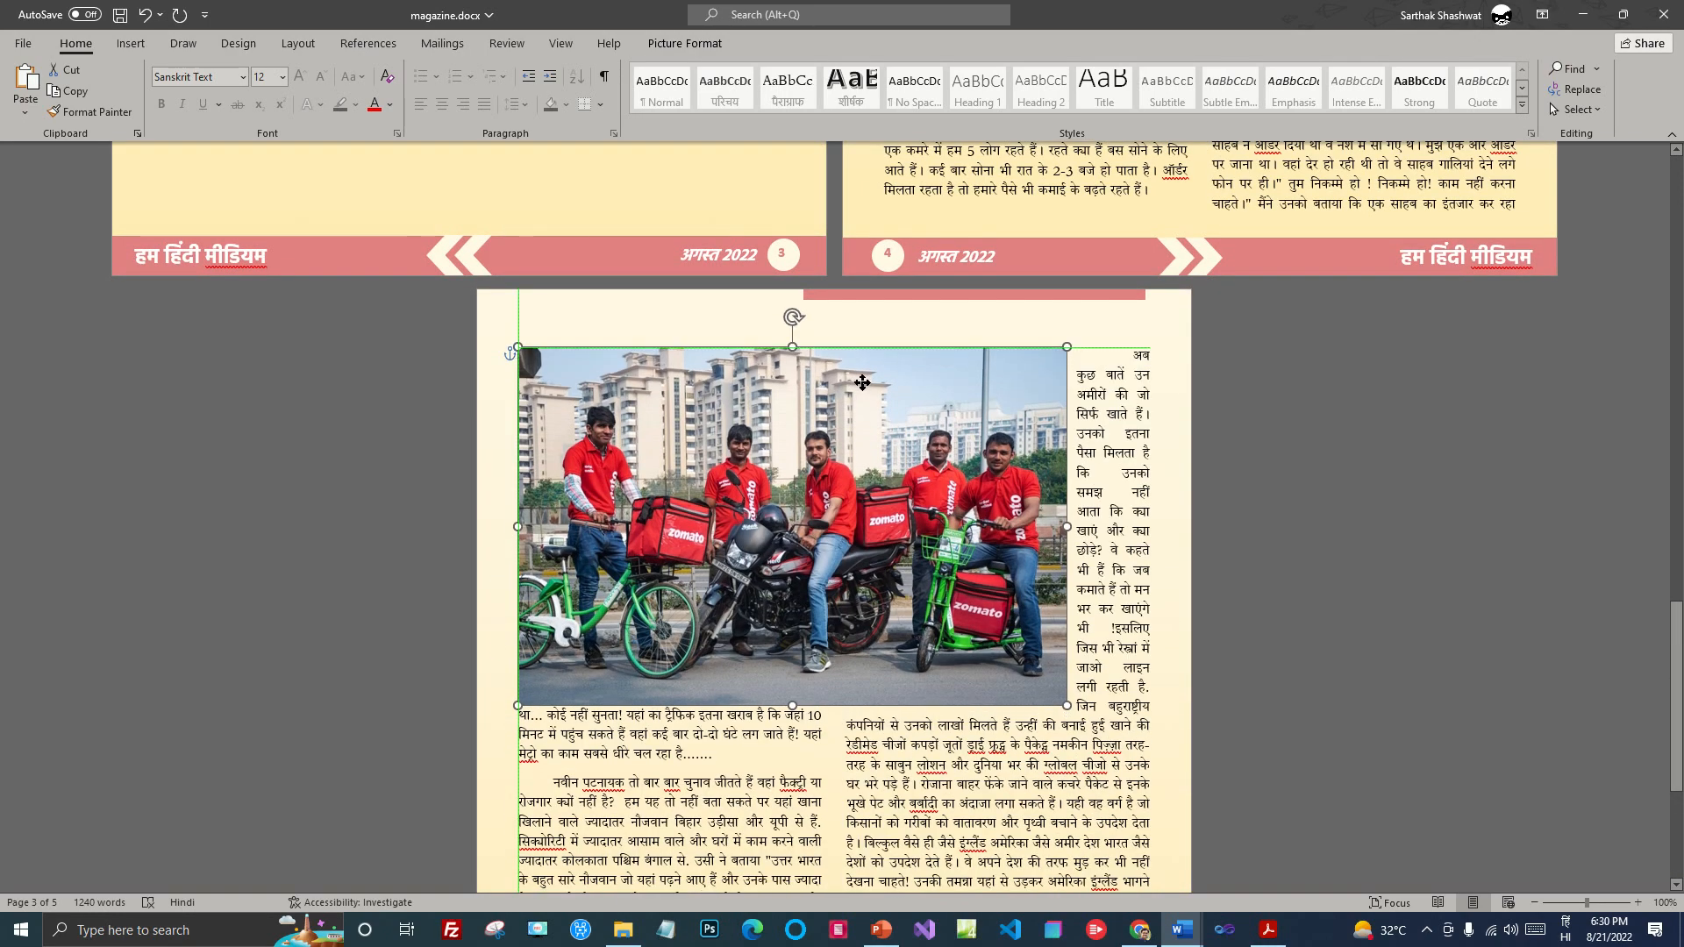
{"action": "left_click_drag", "start_coordinate": [1066, 705], "coordinate": [1095, 724]}
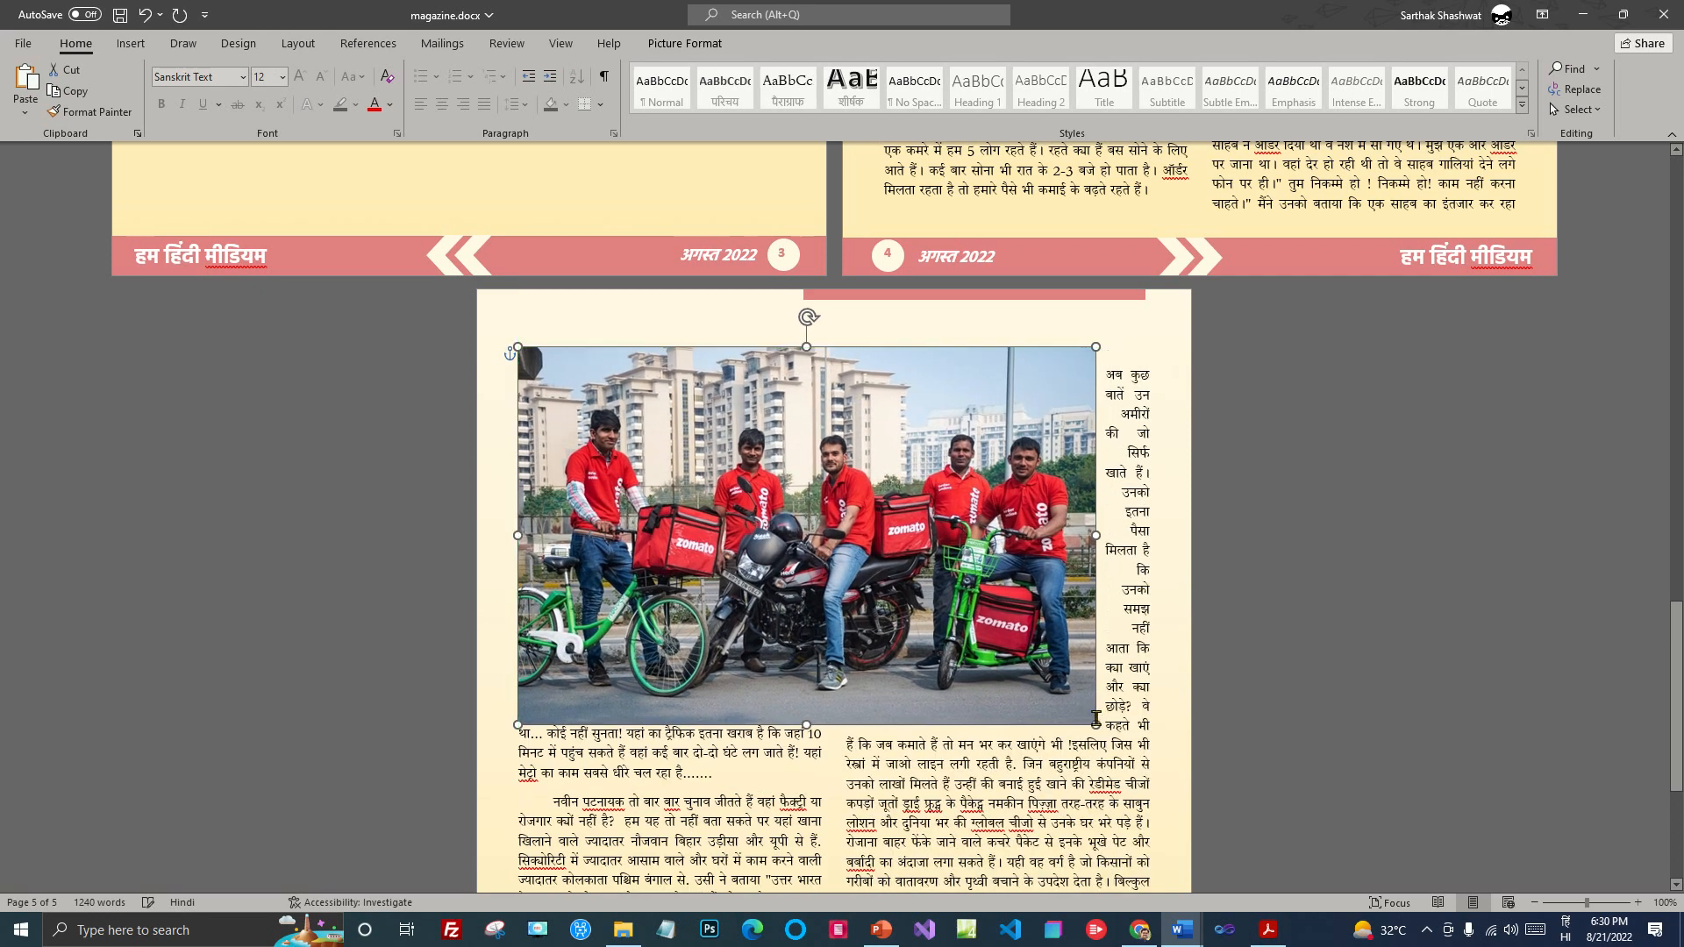
Step: Delete the paragraph break after the short quoted paragraph ending the first column, joining it with the following paragraph
{"action": "scroll", "coordinate": [1095, 719], "scroll_direction": "down", "scroll_amount": 4}
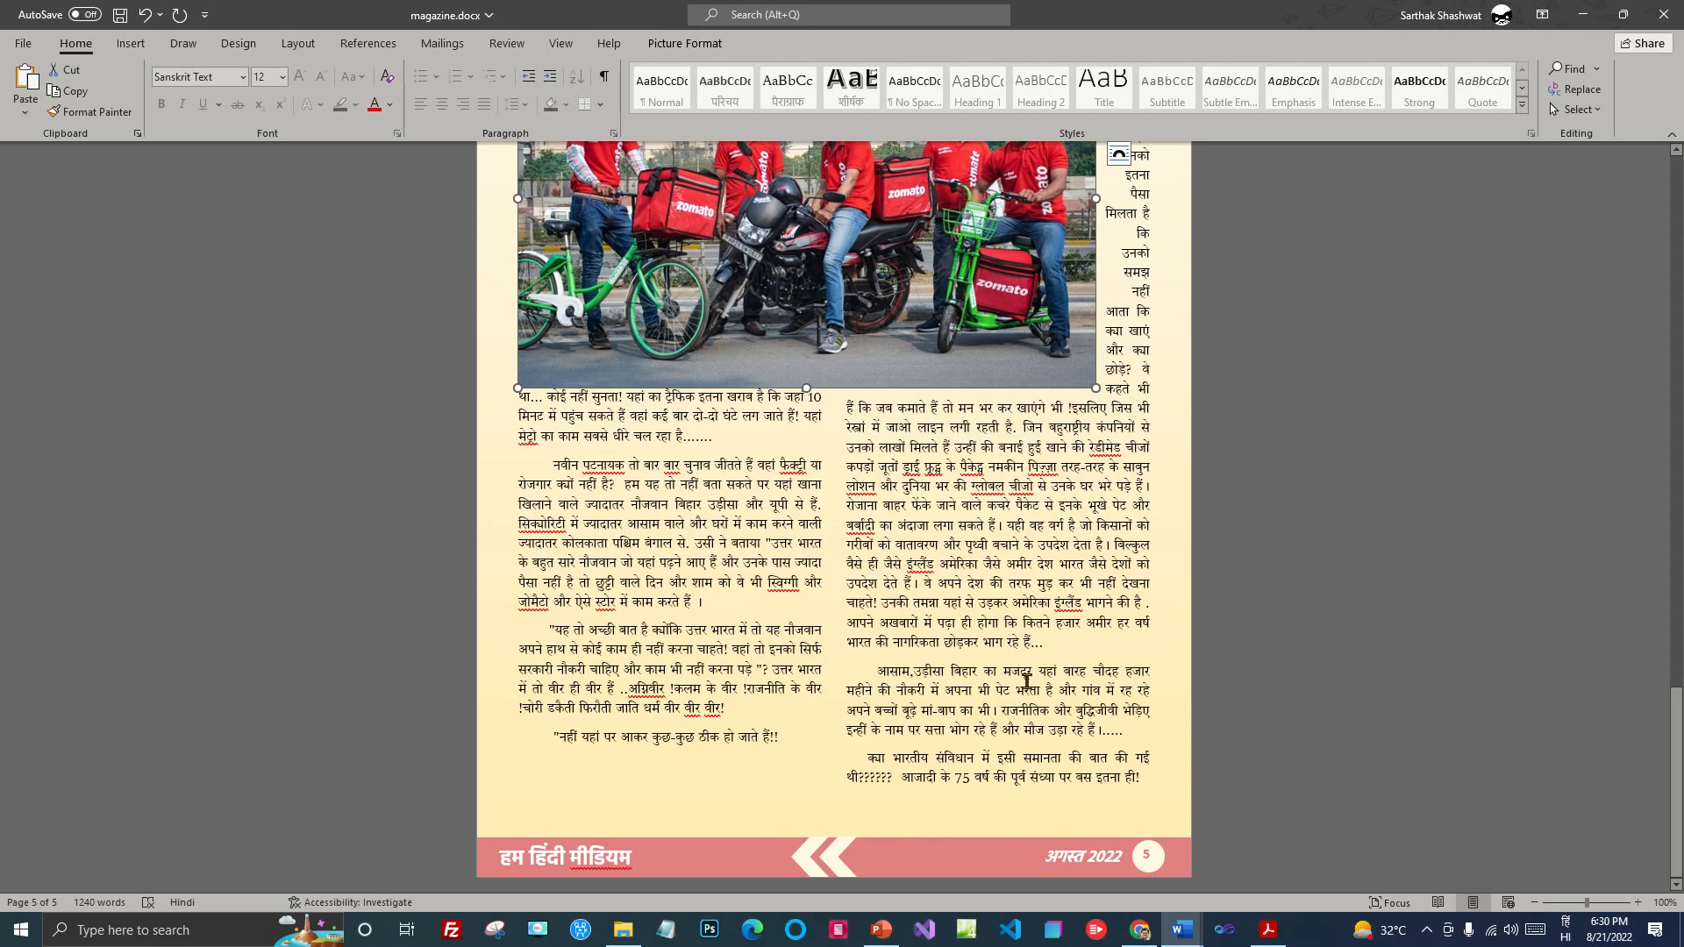
{"action": "left_click", "coordinate": [825, 750]}
{"action": "key", "text": "Delete"}
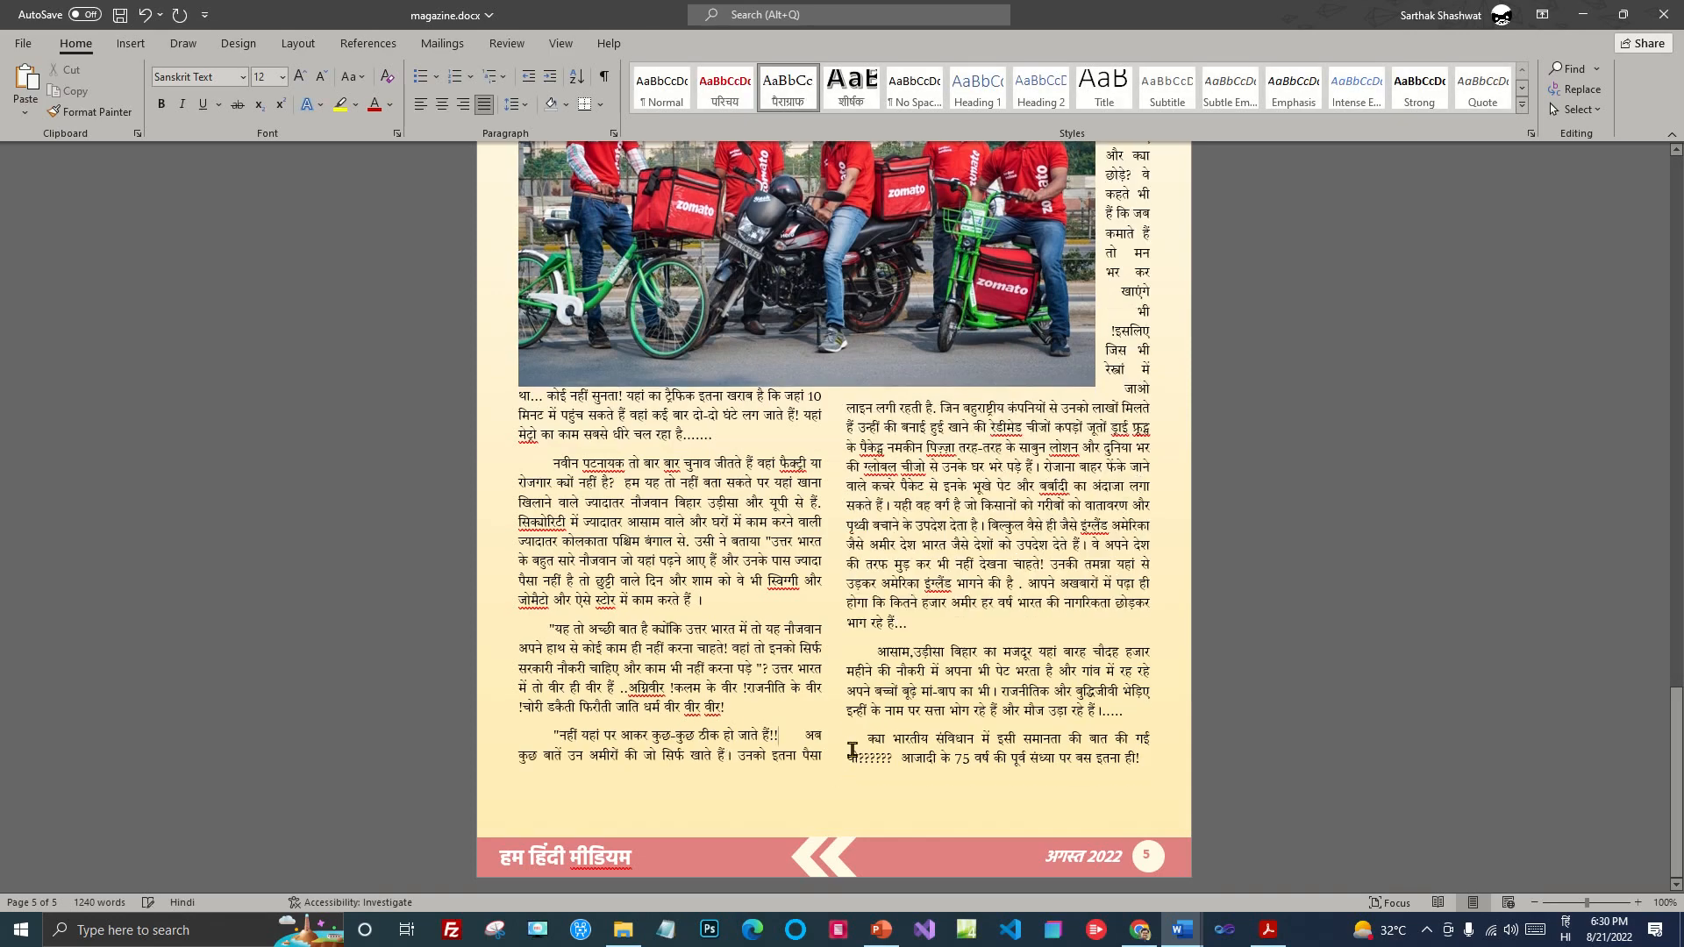
Step: Enlarge the riders picture to the full width of both columns, about 7.5" wide and 4.79" high
{"action": "scroll", "coordinate": [1003, 667], "scroll_direction": "up", "scroll_amount": 3}
{"action": "scroll", "coordinate": [1052, 591], "scroll_direction": "down", "scroll_amount": 3}
{"action": "scroll", "coordinate": [1052, 597], "scroll_direction": "up", "scroll_amount": 3}
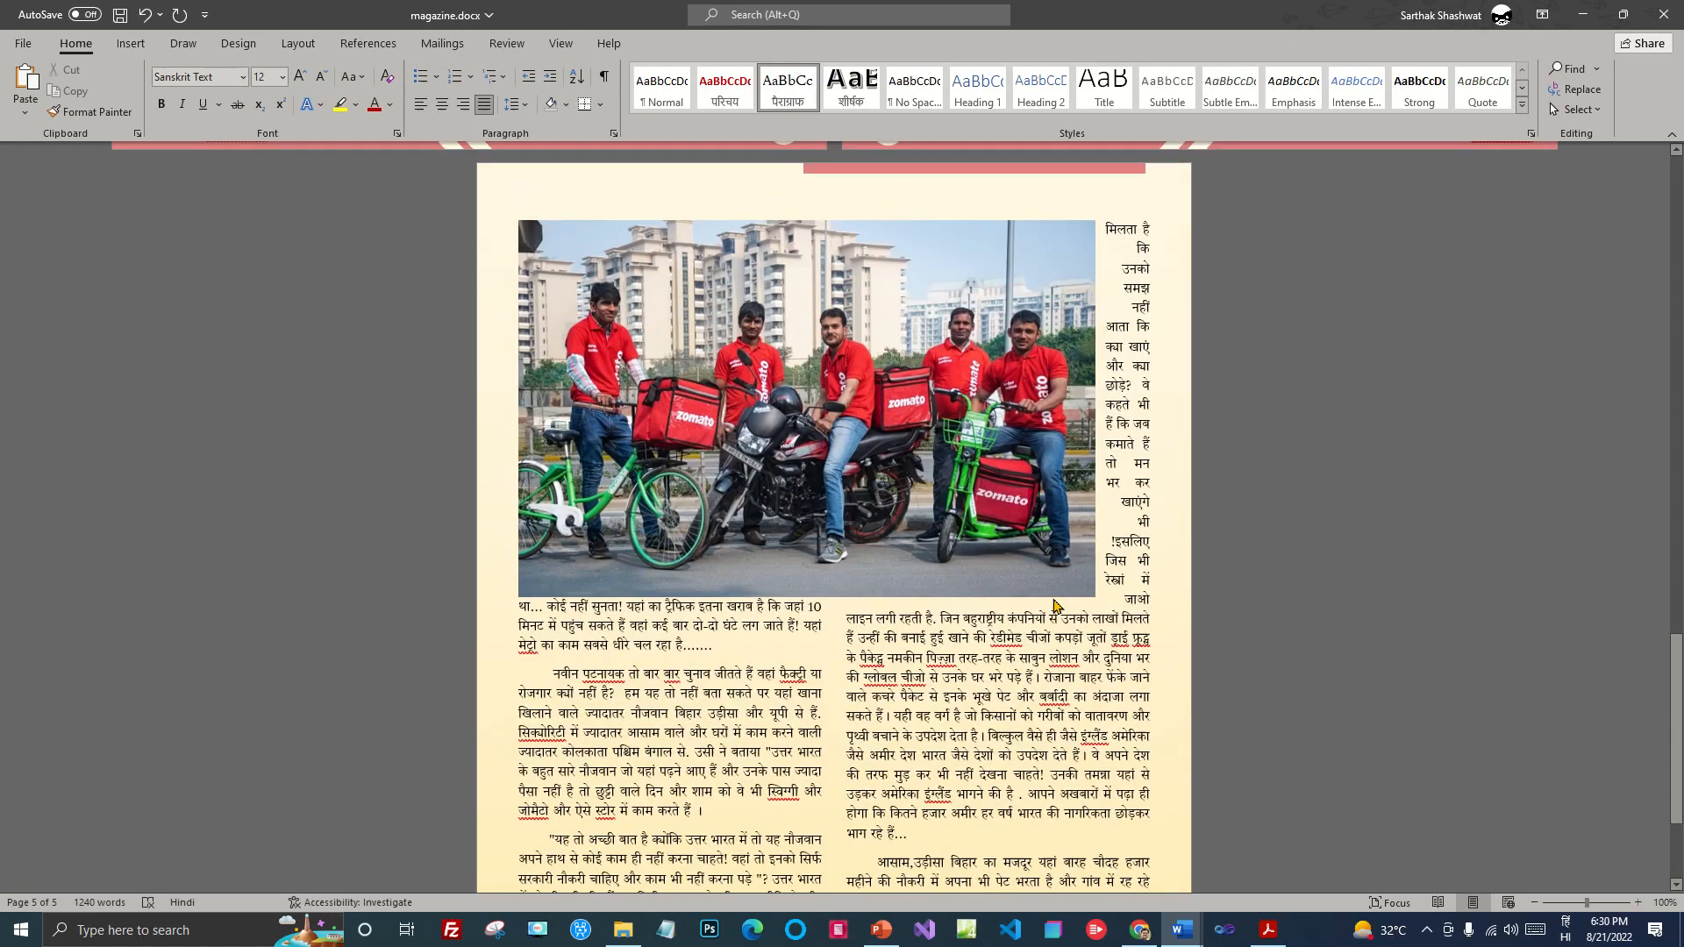
{"action": "left_click", "coordinate": [1079, 555]}
{"action": "left_click_drag", "start_coordinate": [1094, 598], "coordinate": [1031, 623]}
{"action": "left_click_drag", "start_coordinate": [1136, 423], "coordinate": [1150, 423]}
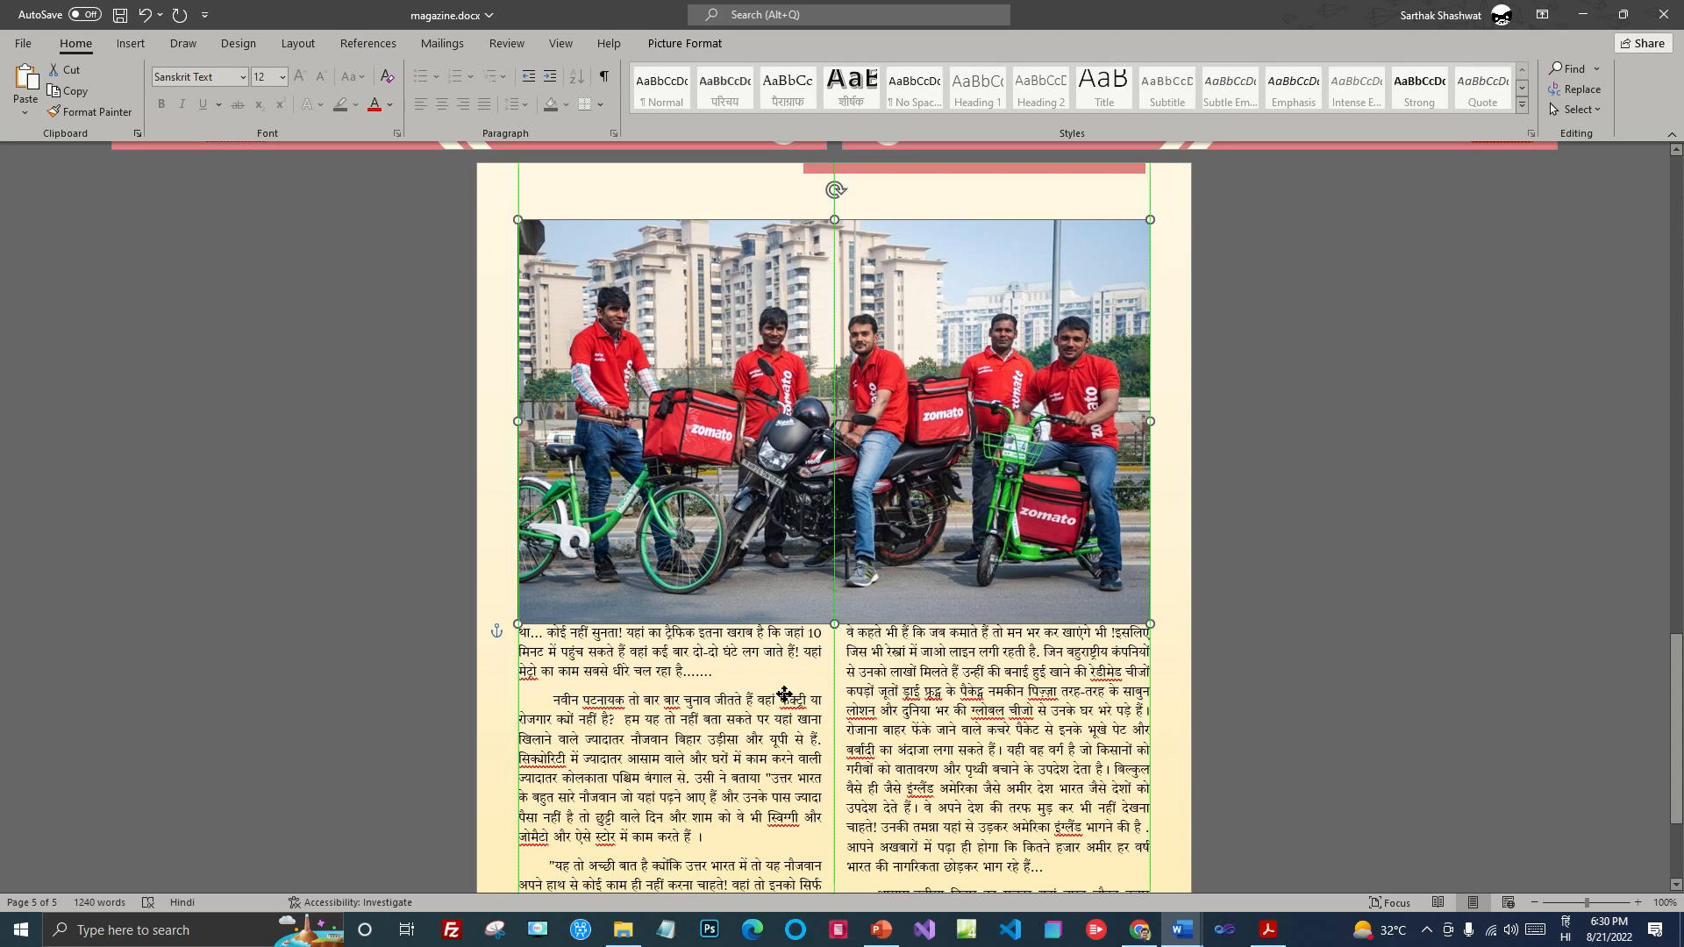
Step: Set the picture's bottom distance from the wrapped text to 0.13"
{"action": "left_click", "coordinate": [685, 43]}
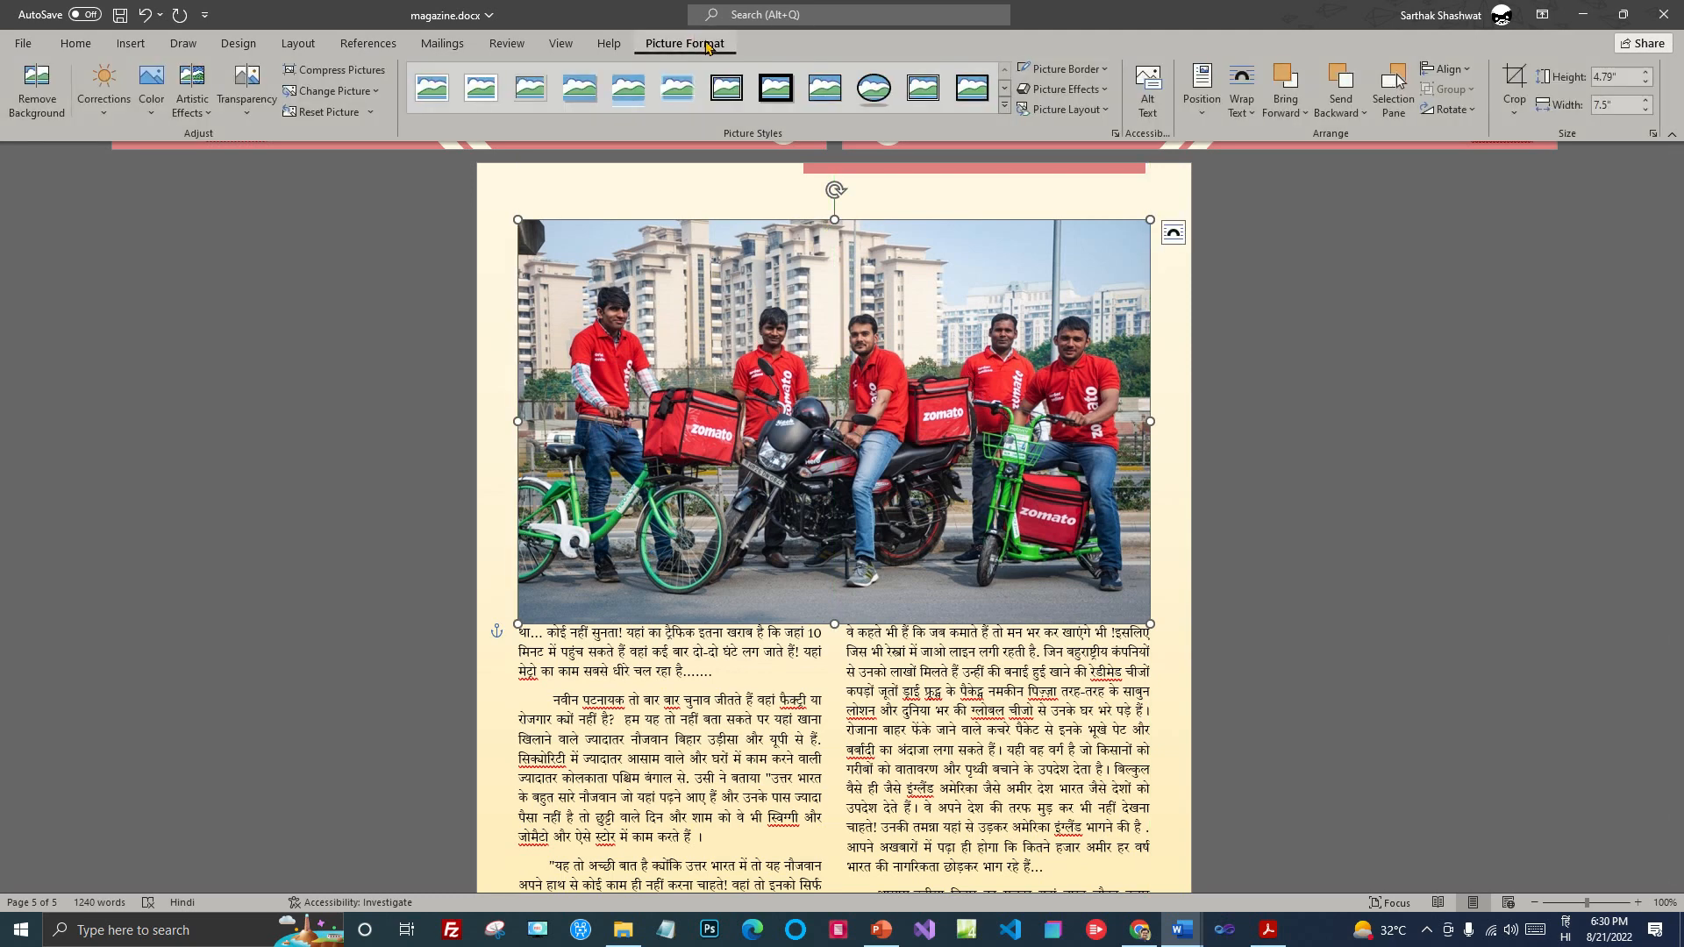
{"action": "left_click", "coordinate": [1252, 116]}
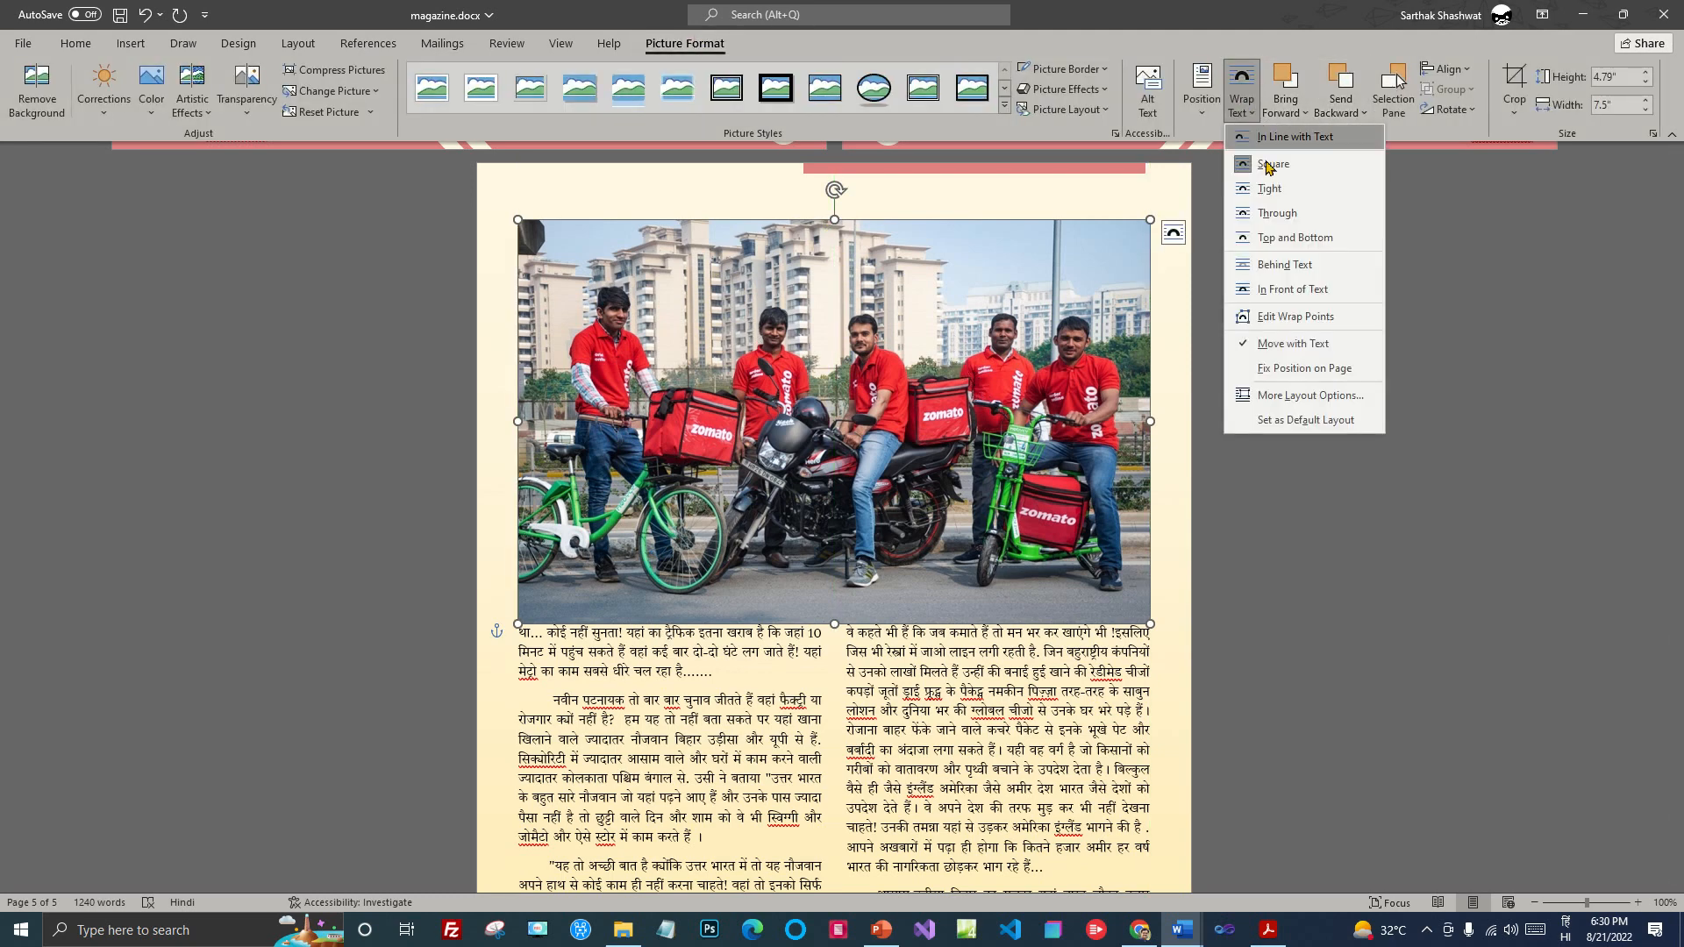
{"action": "left_click", "coordinate": [1312, 399]}
{"action": "left_click", "coordinate": [547, 499]}
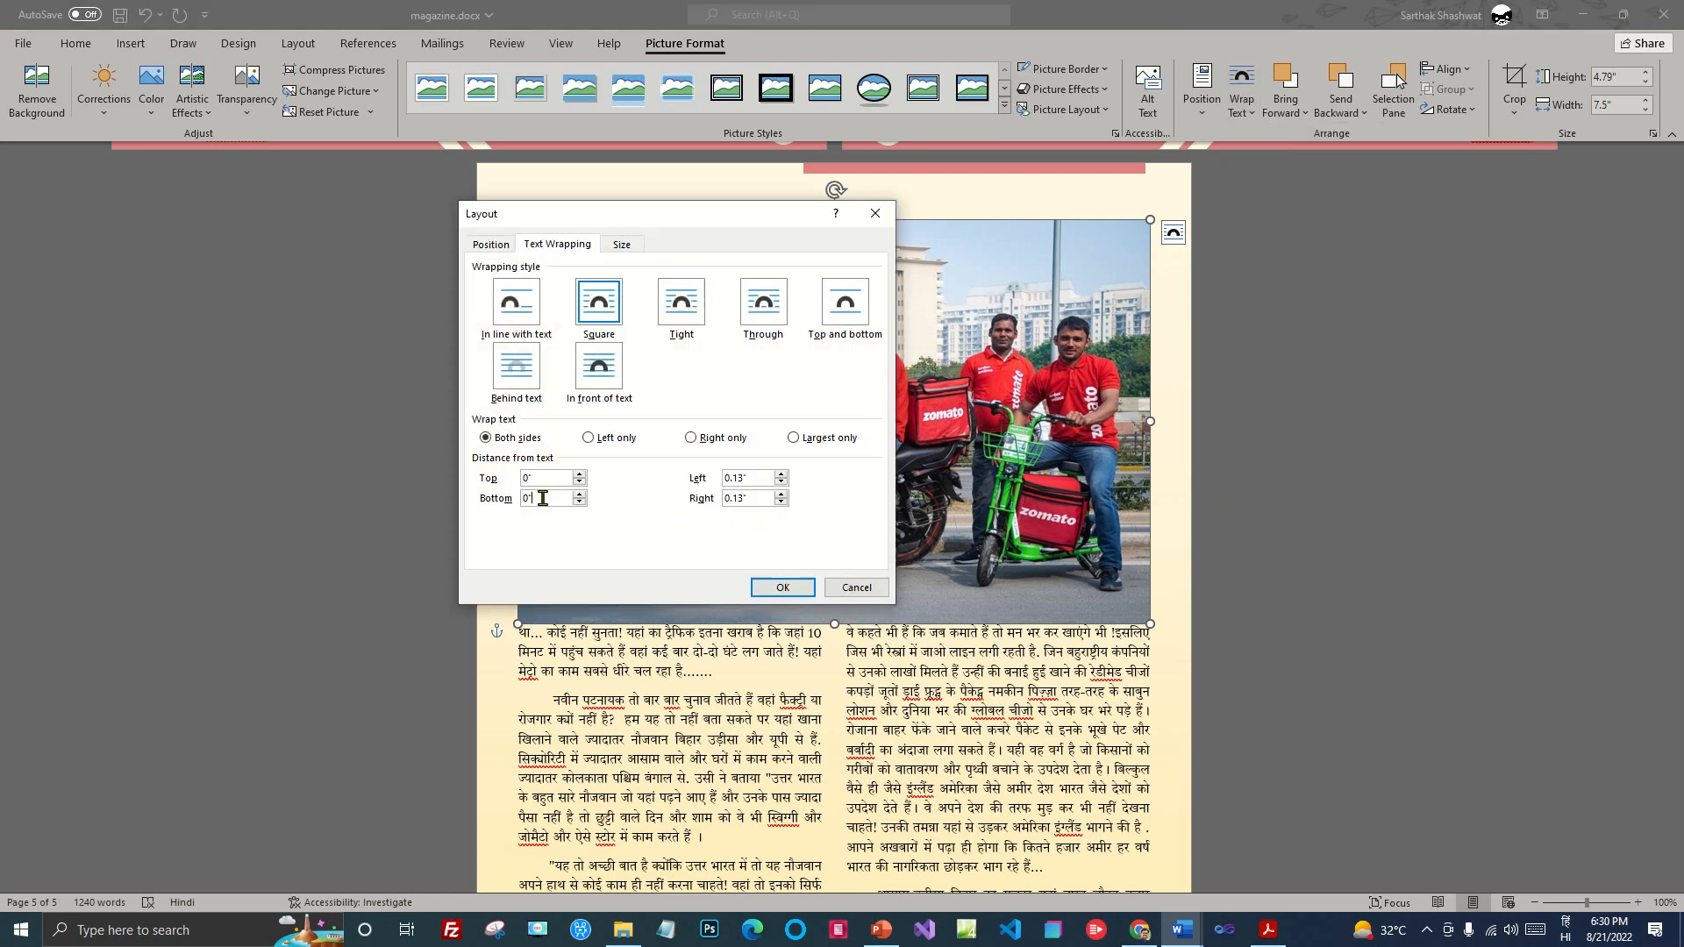
{"action": "type", "text": ".13"}
{"action": "left_click", "coordinate": [776, 587]}
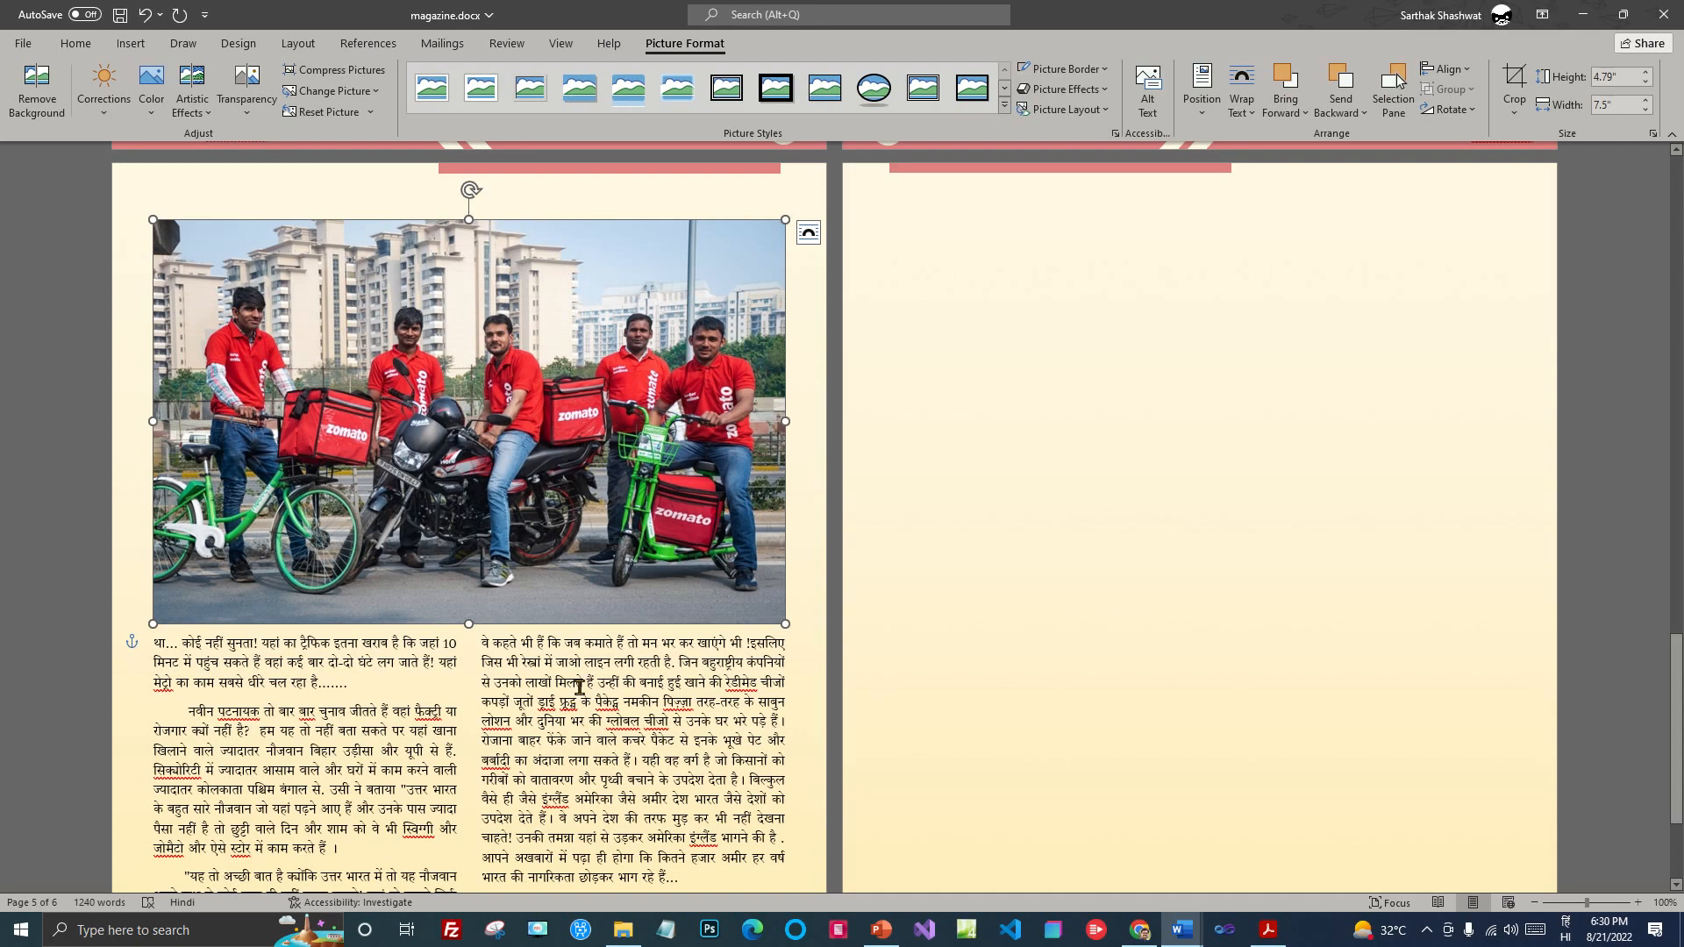
Step: Try deleting the break after the article's closing line, and undo the deletion
{"action": "scroll", "coordinate": [579, 686], "scroll_direction": "down", "scroll_amount": 4}
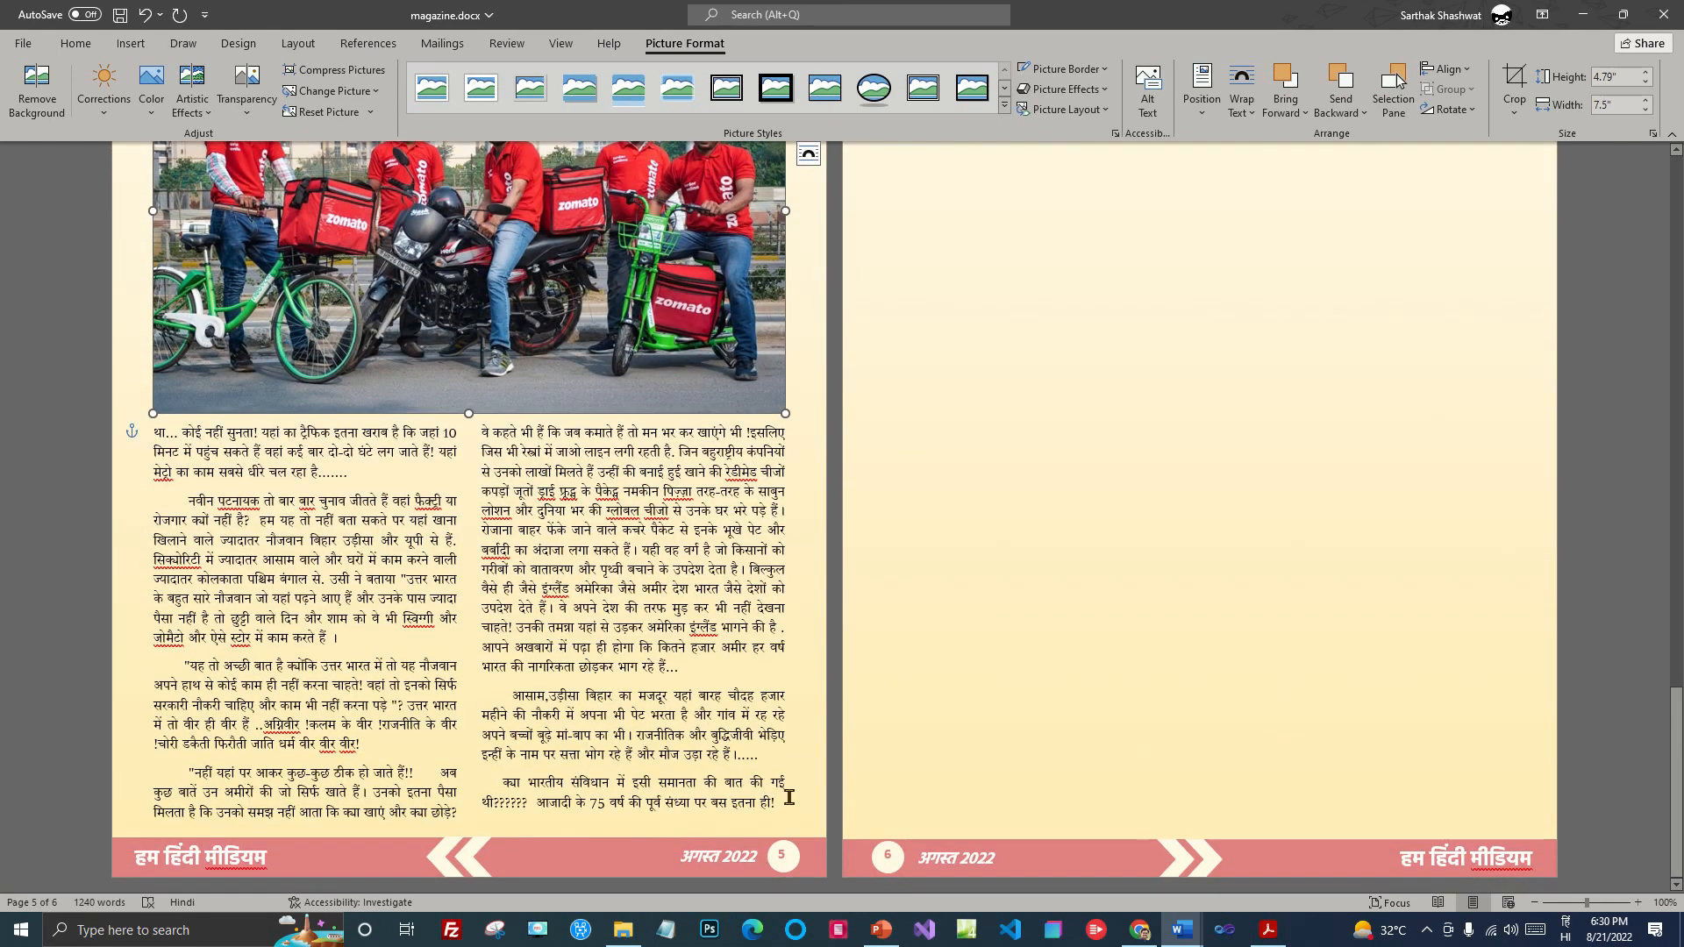
{"action": "left_click", "coordinate": [790, 797]}
{"action": "key", "text": "Delete"}
{"action": "scroll", "coordinate": [1022, 341], "scroll_direction": "down", "scroll_amount": 2}
{"action": "scroll", "coordinate": [1023, 341], "scroll_direction": "up", "scroll_amount": 3}
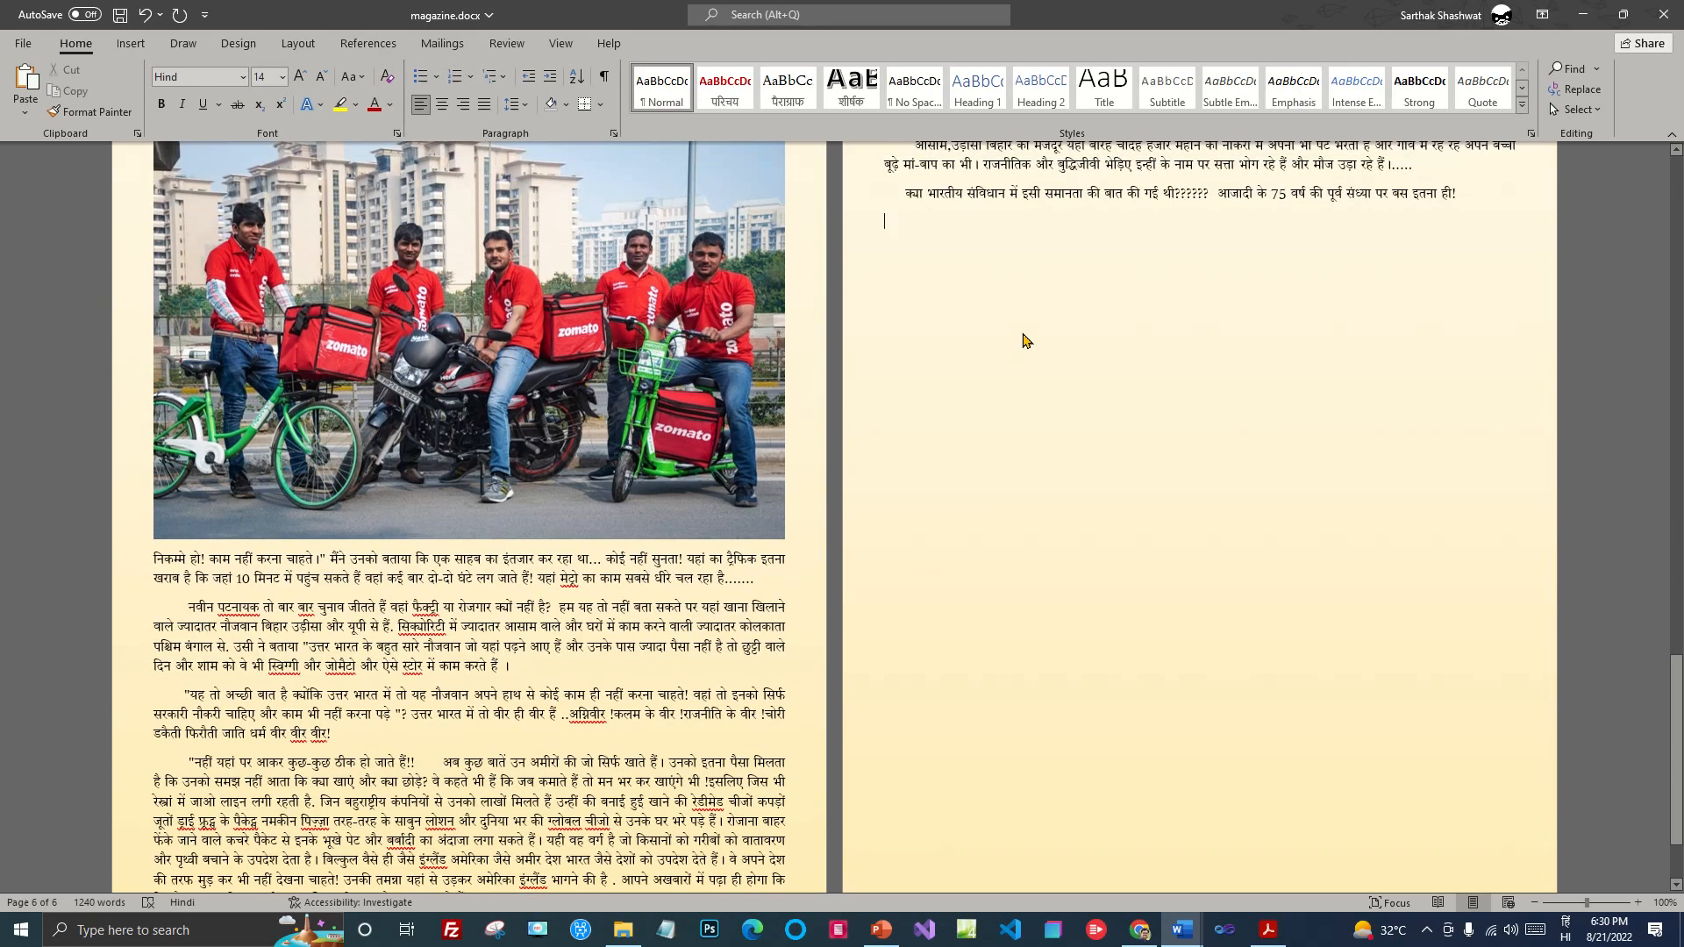
{"action": "key", "text": "ctrl+z"}
Step: Review the article's pages, examining the title, pull-quote, two-column text and full-width picture
{"action": "scroll", "coordinate": [1029, 370], "scroll_direction": "up", "scroll_amount": 4}
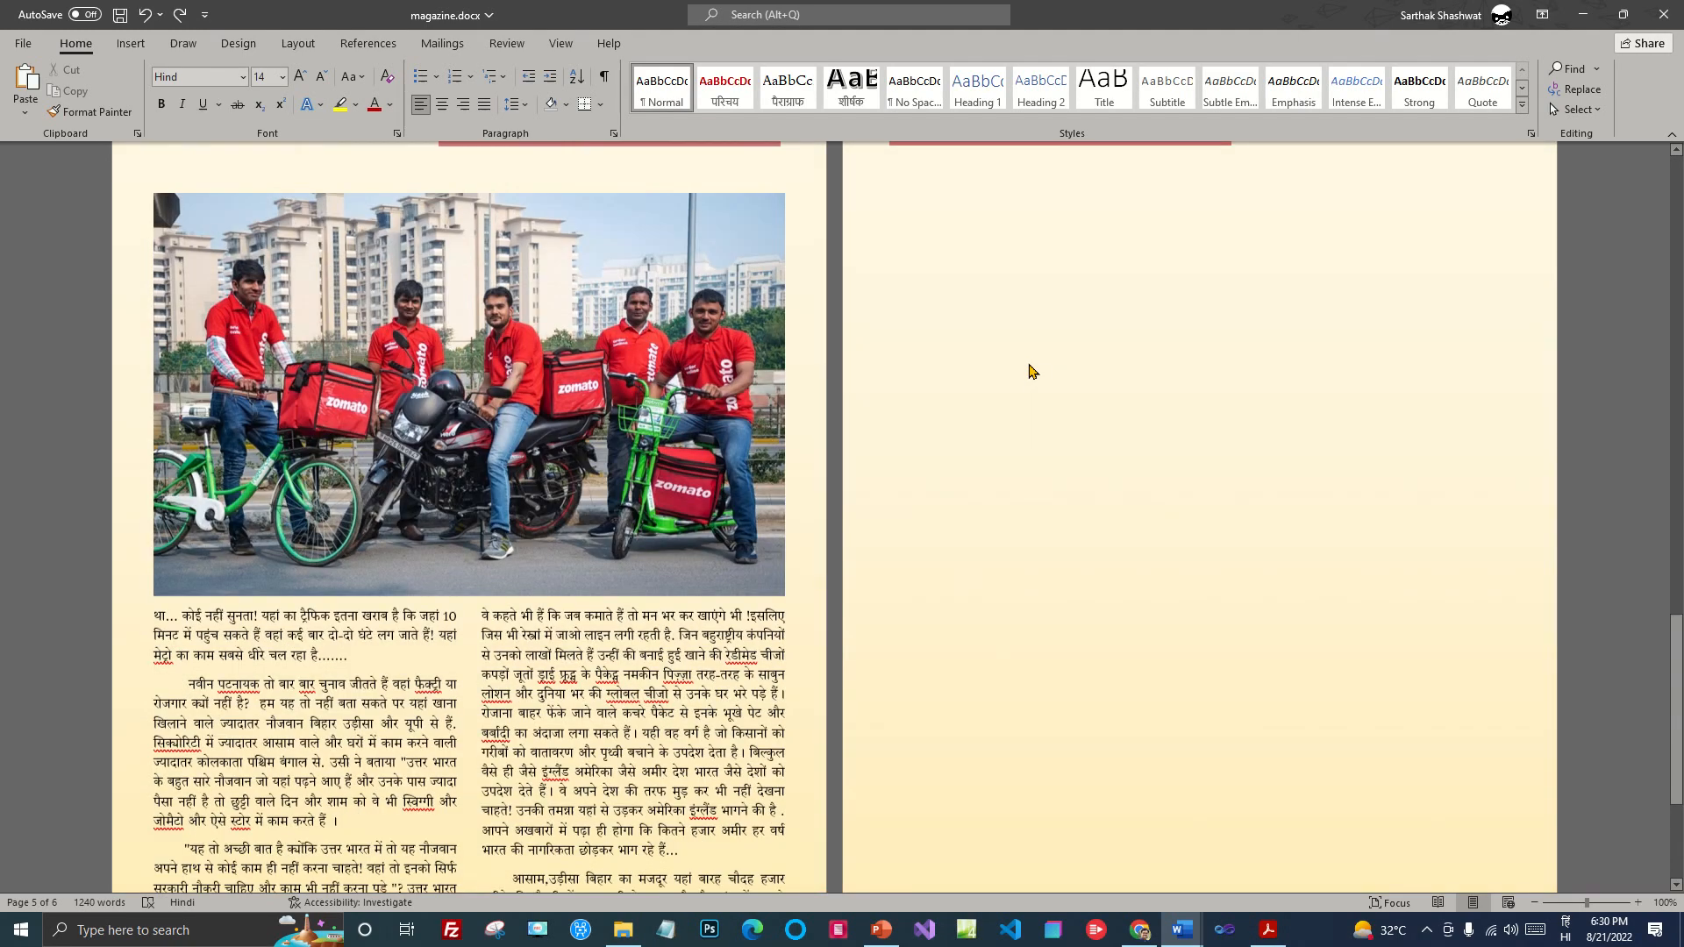
{"action": "scroll", "coordinate": [1083, 387], "scroll_direction": "up", "scroll_amount": 2}
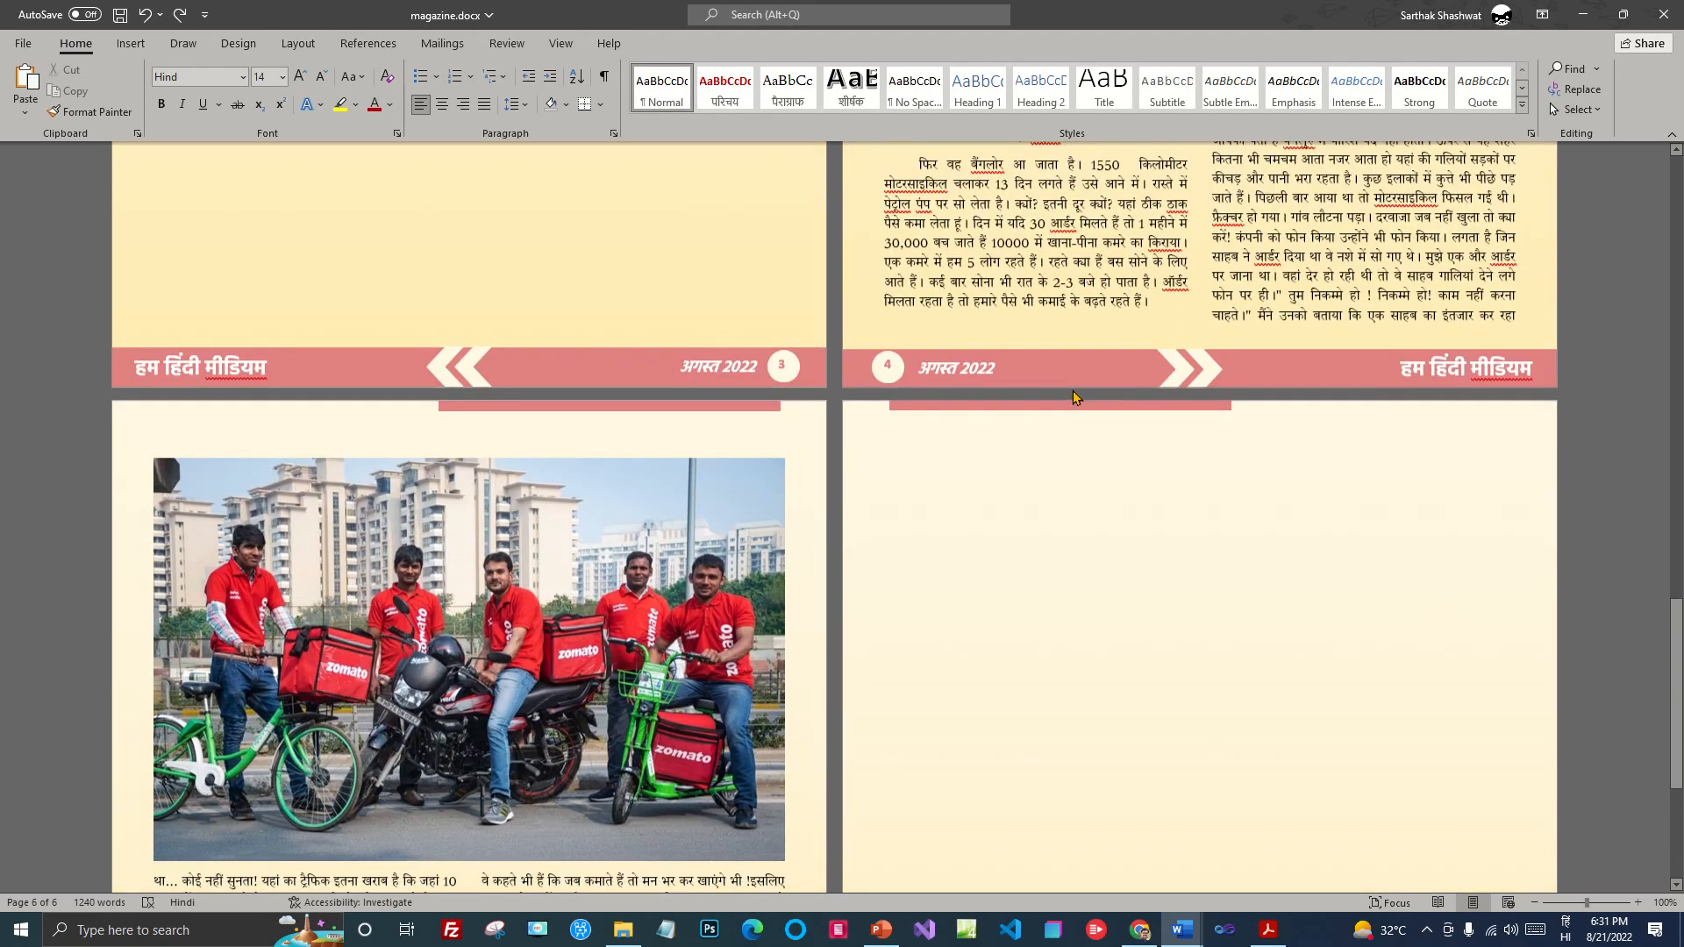
{"action": "scroll", "coordinate": [1067, 390], "scroll_direction": "down", "scroll_amount": 7}
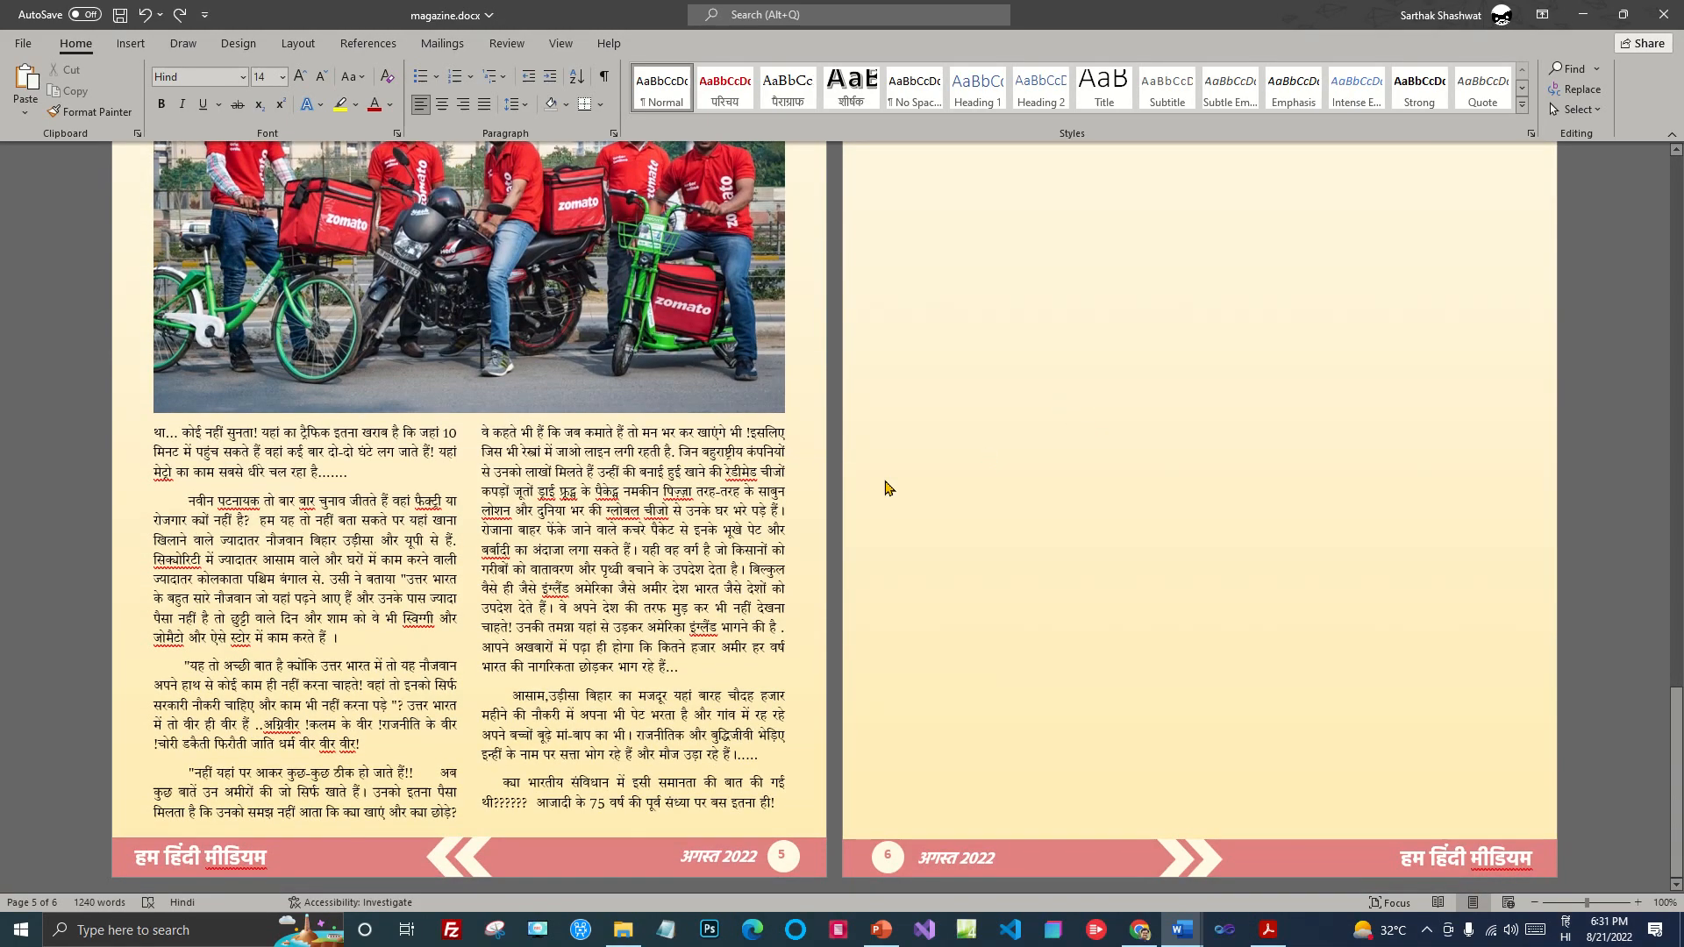
{"action": "scroll", "coordinate": [885, 488], "scroll_direction": "up", "scroll_amount": 15}
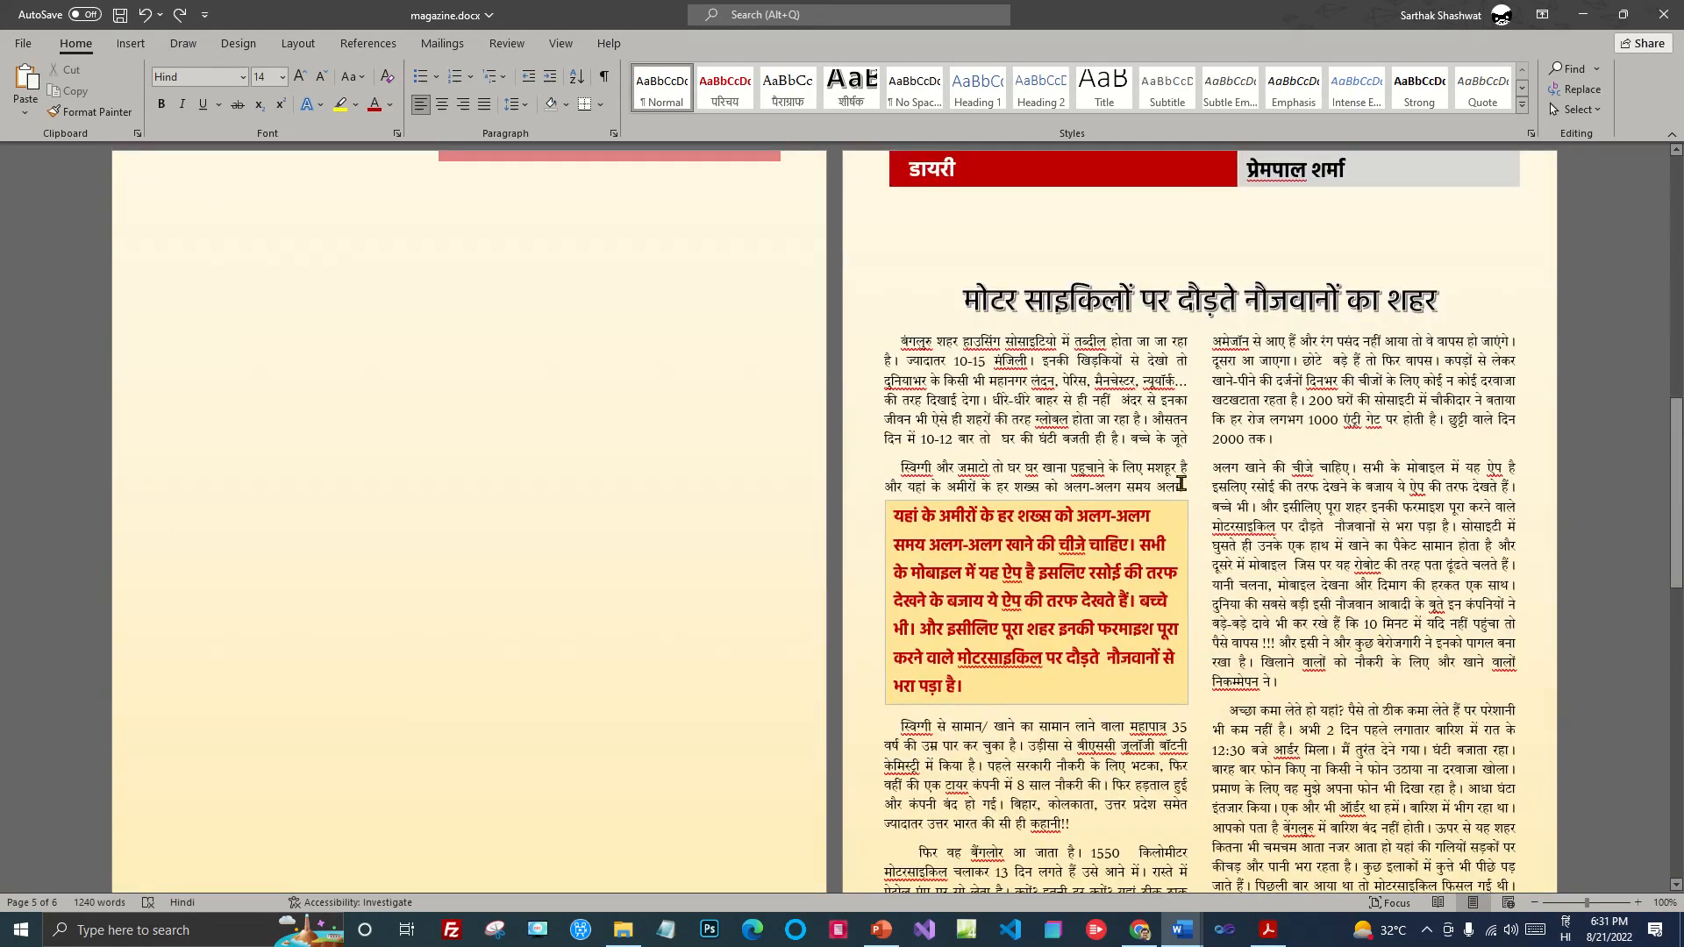
{"action": "scroll", "coordinate": [1364, 500], "scroll_direction": "up", "scroll_amount": 4}
{"action": "scroll", "coordinate": [1359, 506], "scroll_direction": "down", "scroll_amount": 5}
{"action": "scroll", "coordinate": [1355, 511], "scroll_direction": "down", "scroll_amount": 1}
{"action": "scroll", "coordinate": [1368, 504], "scroll_direction": "up", "scroll_amount": 4}
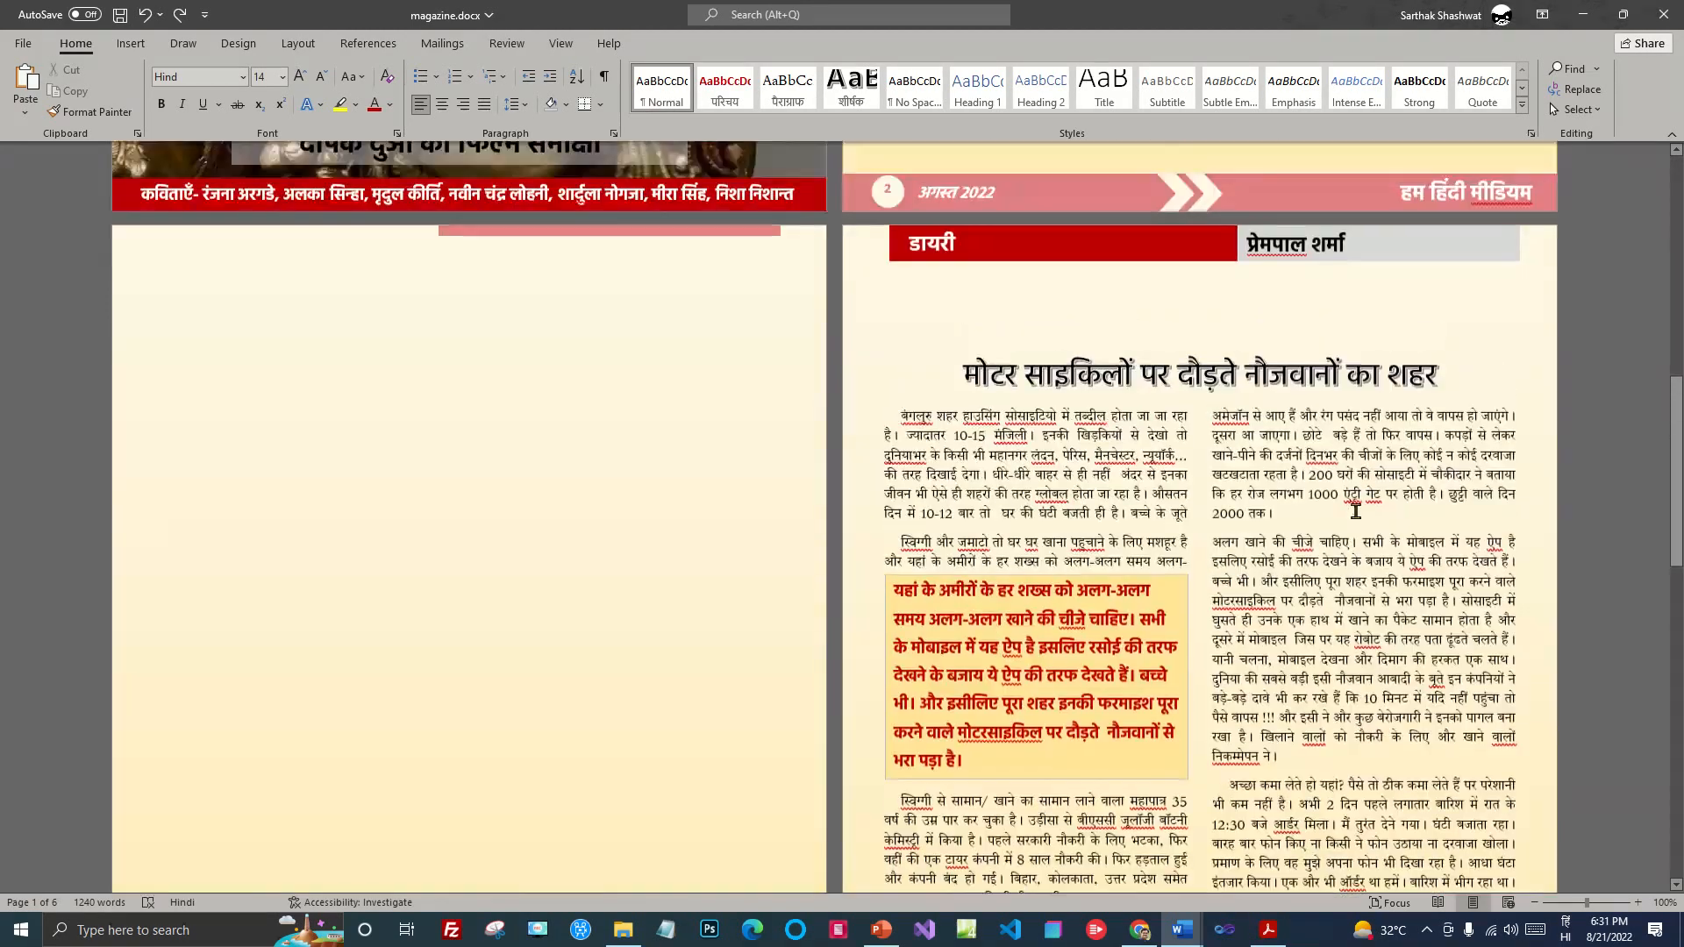
Step: Fill the diary article's pull-quote box with the light gray theme colour
{"action": "scroll", "coordinate": [1386, 492], "scroll_direction": "down", "scroll_amount": 15}
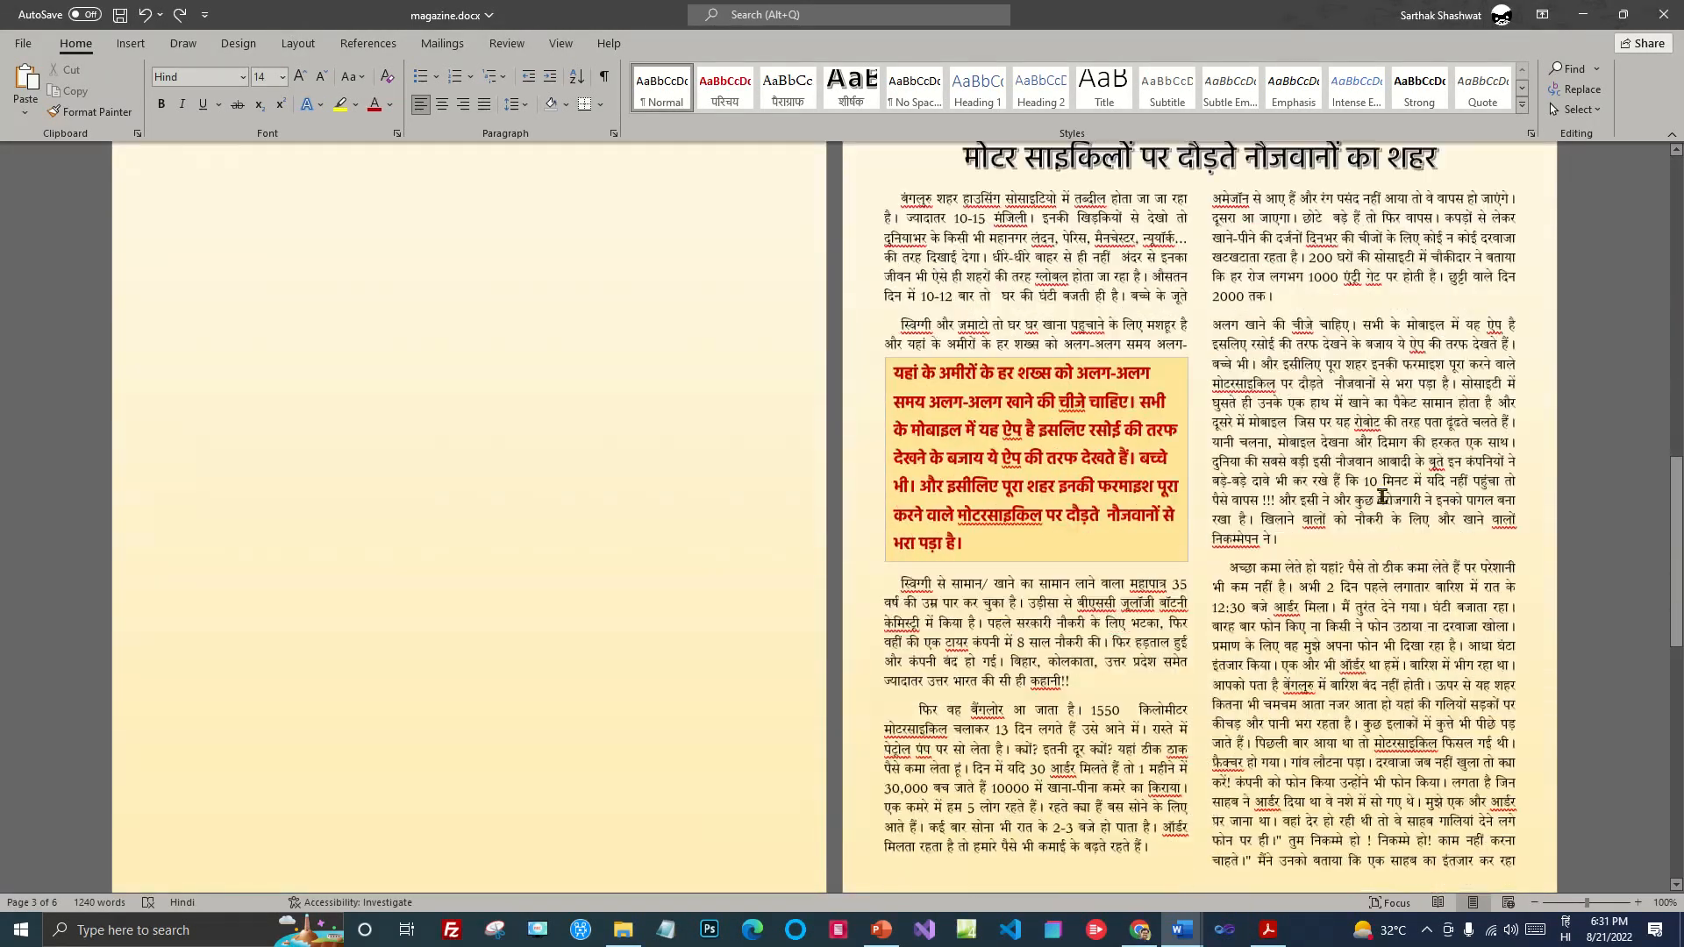
{"action": "scroll", "coordinate": [1357, 509], "scroll_direction": "down", "scroll_amount": 5}
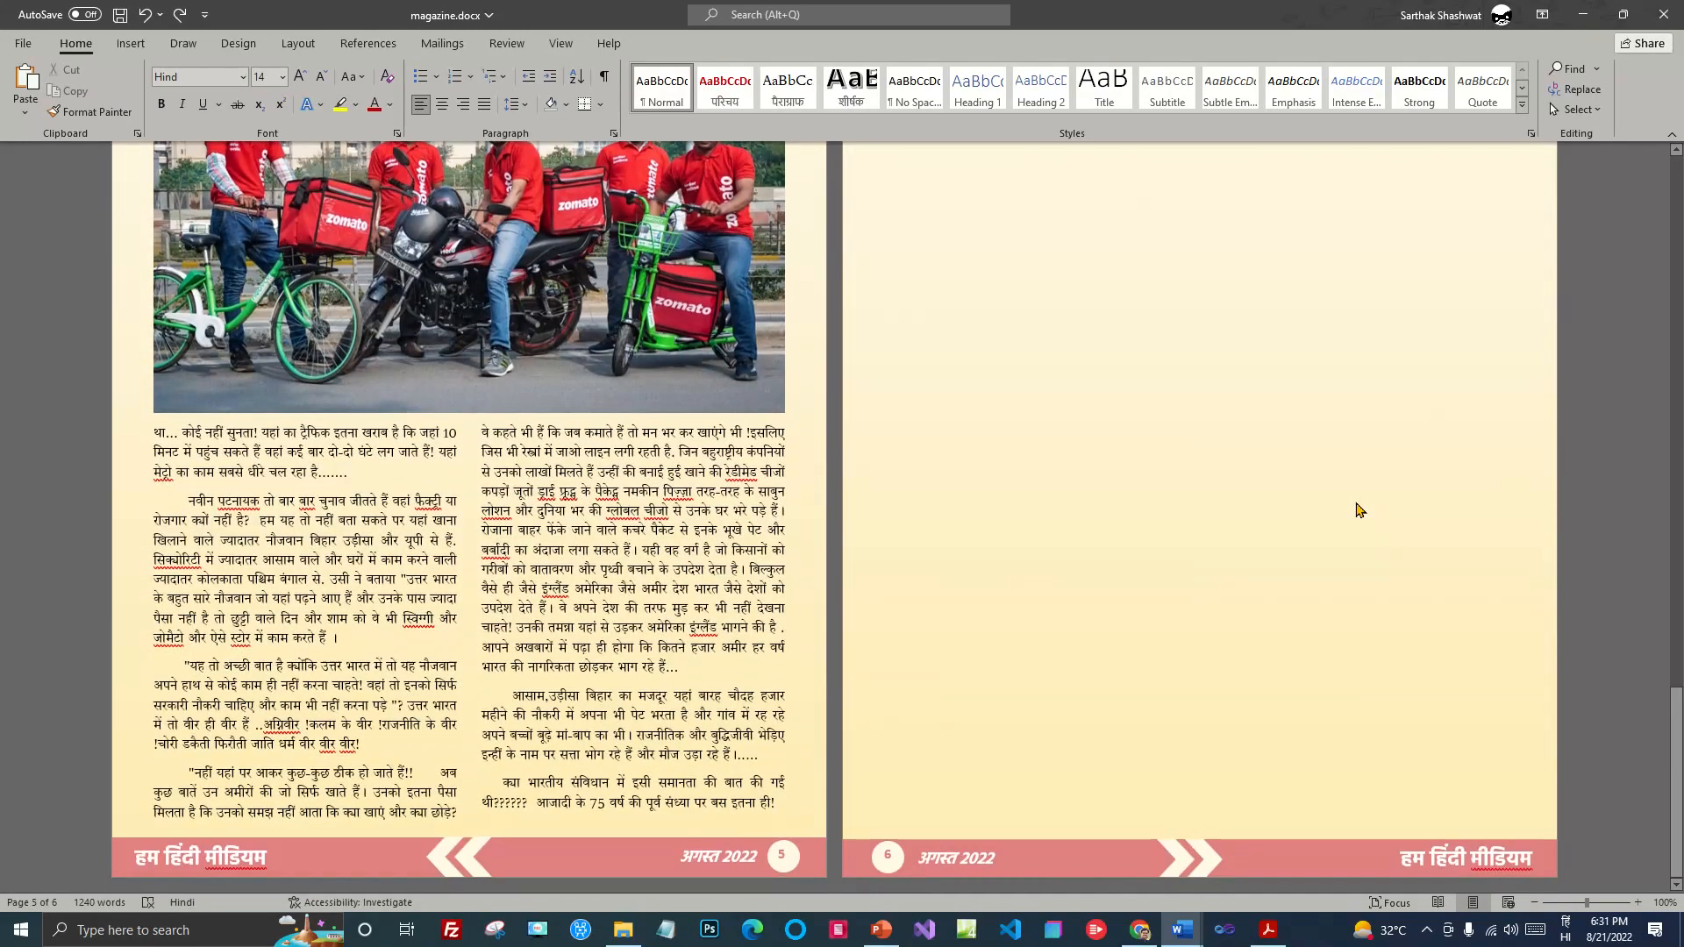
{"action": "scroll", "coordinate": [1358, 509], "scroll_direction": "up", "scroll_amount": 5}
{"action": "scroll", "coordinate": [1357, 510], "scroll_direction": "up", "scroll_amount": 6}
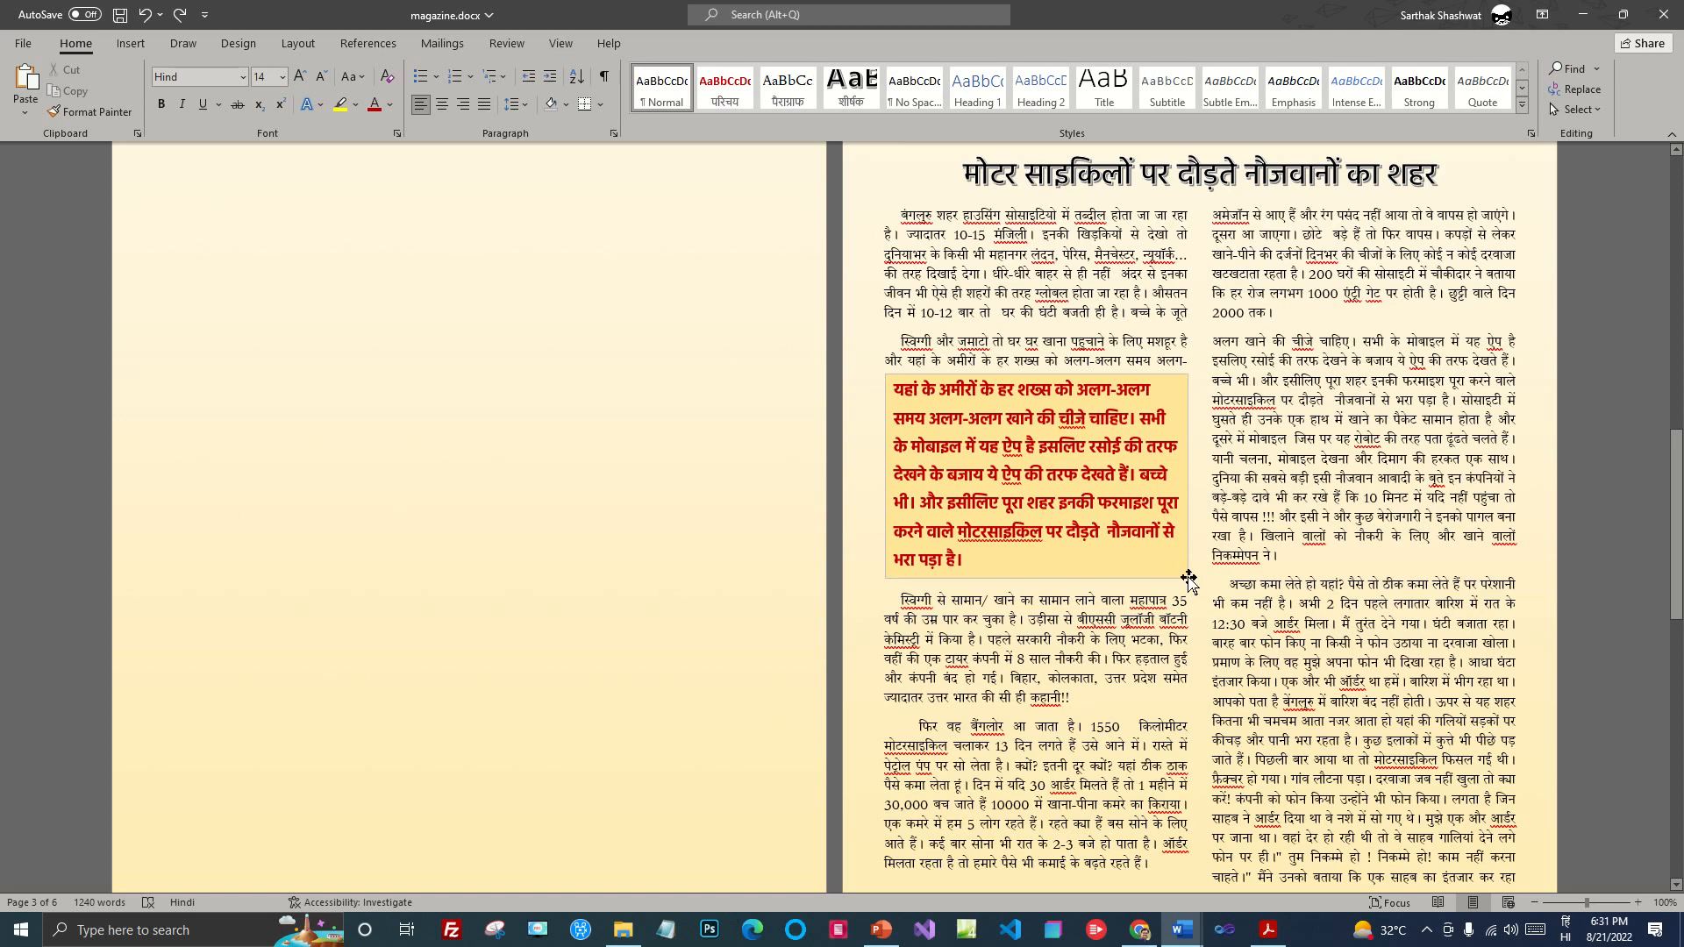
{"action": "left_click", "coordinate": [1183, 581]}
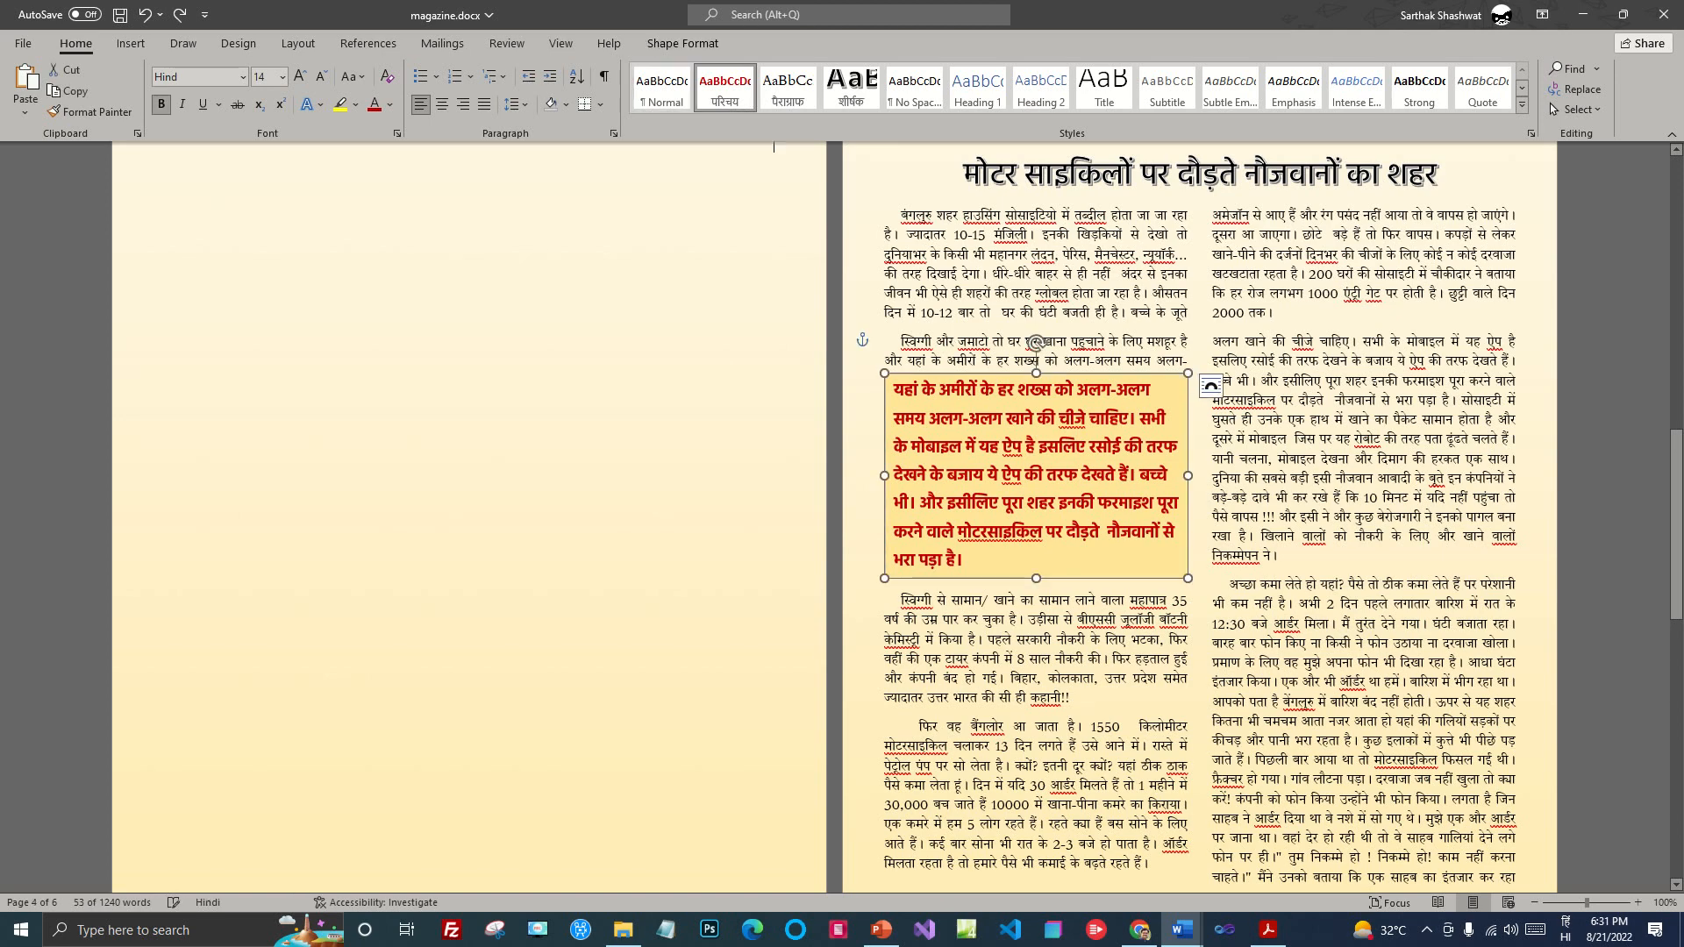
{"action": "left_click", "coordinate": [682, 43]}
{"action": "left_click", "coordinate": [666, 69]}
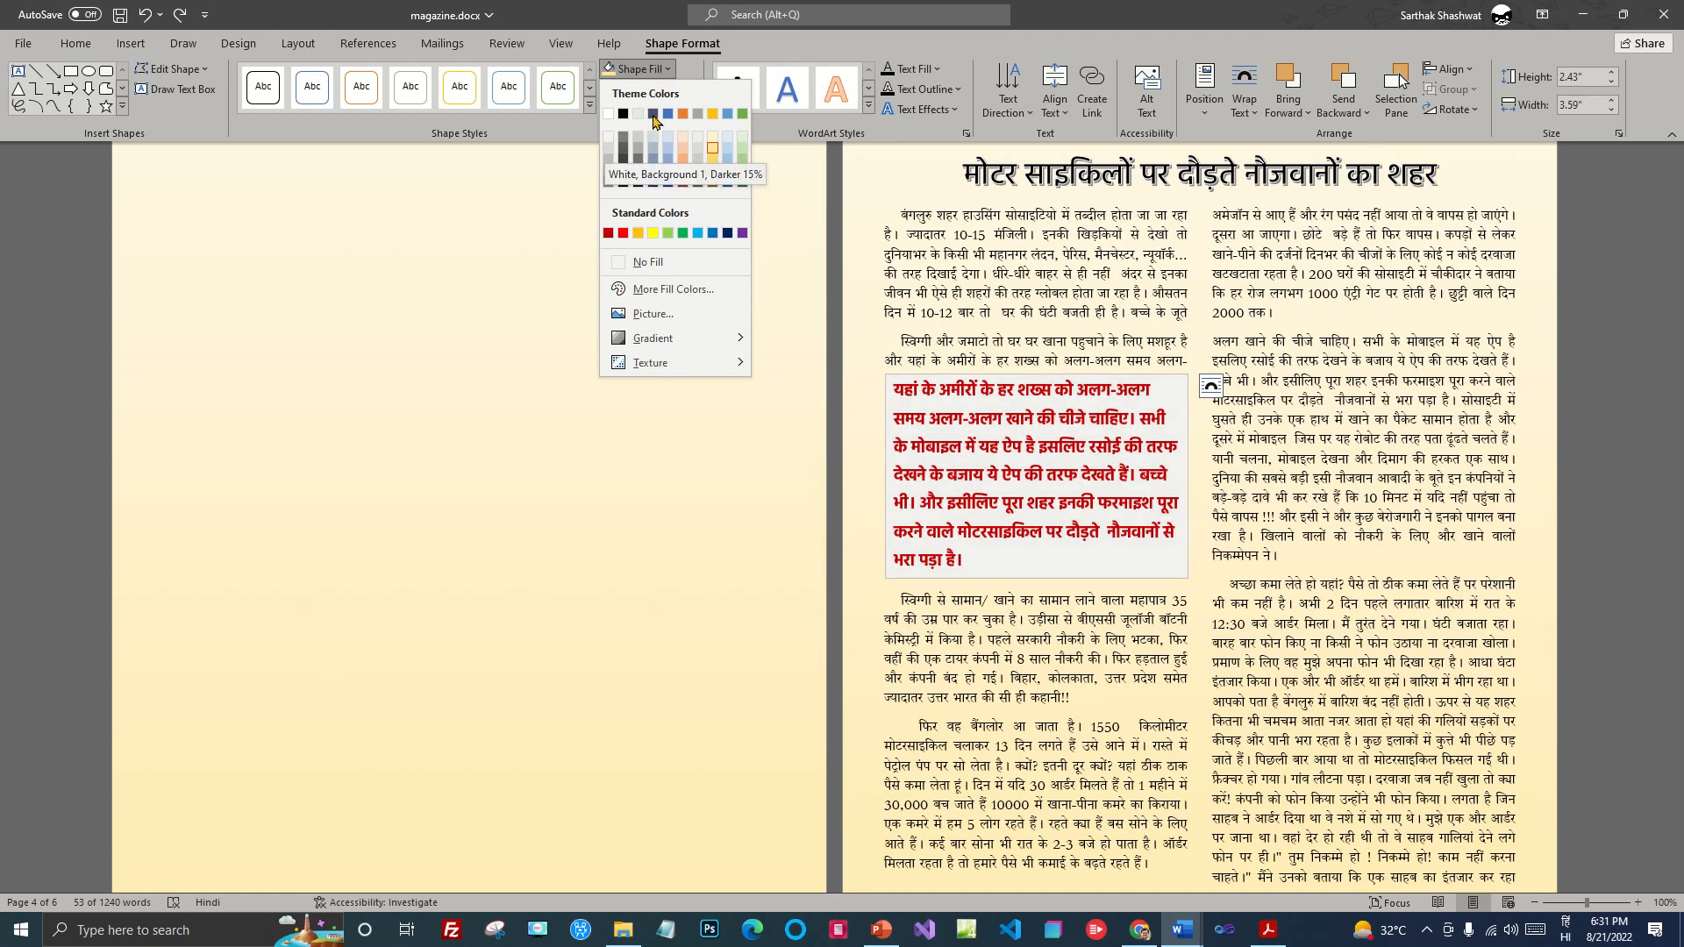
{"action": "left_click", "coordinate": [638, 115]}
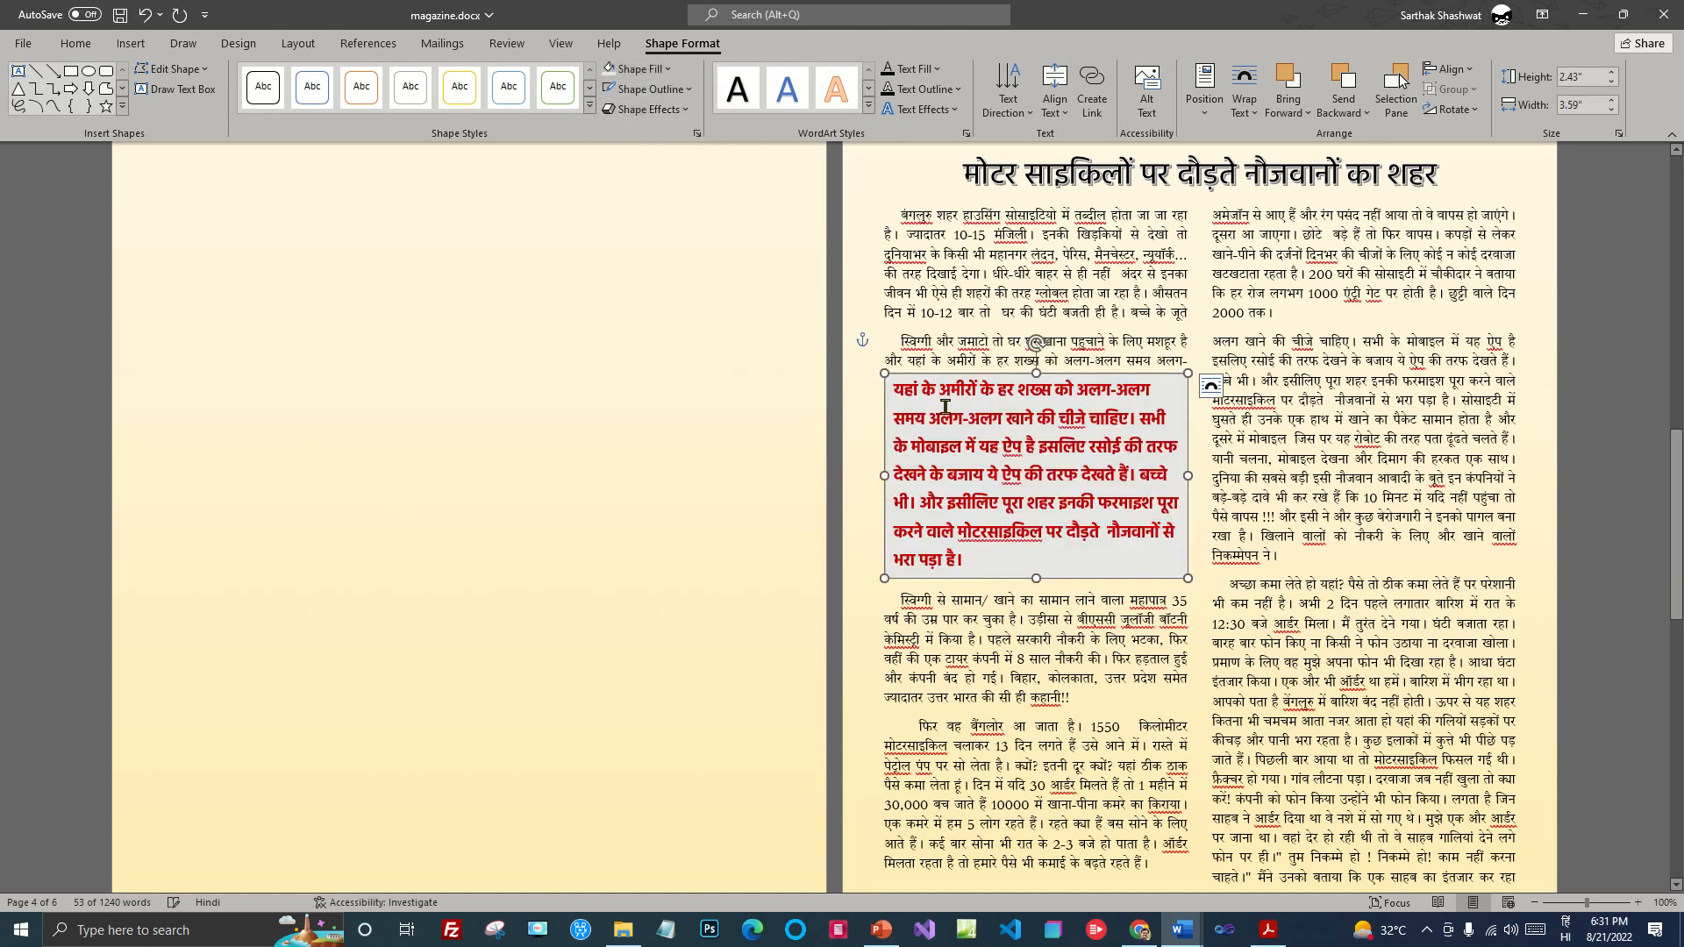
Step: Set the colour of all the pull-quote text to black
{"action": "left_click_drag", "start_coordinate": [971, 564], "coordinate": [889, 392]}
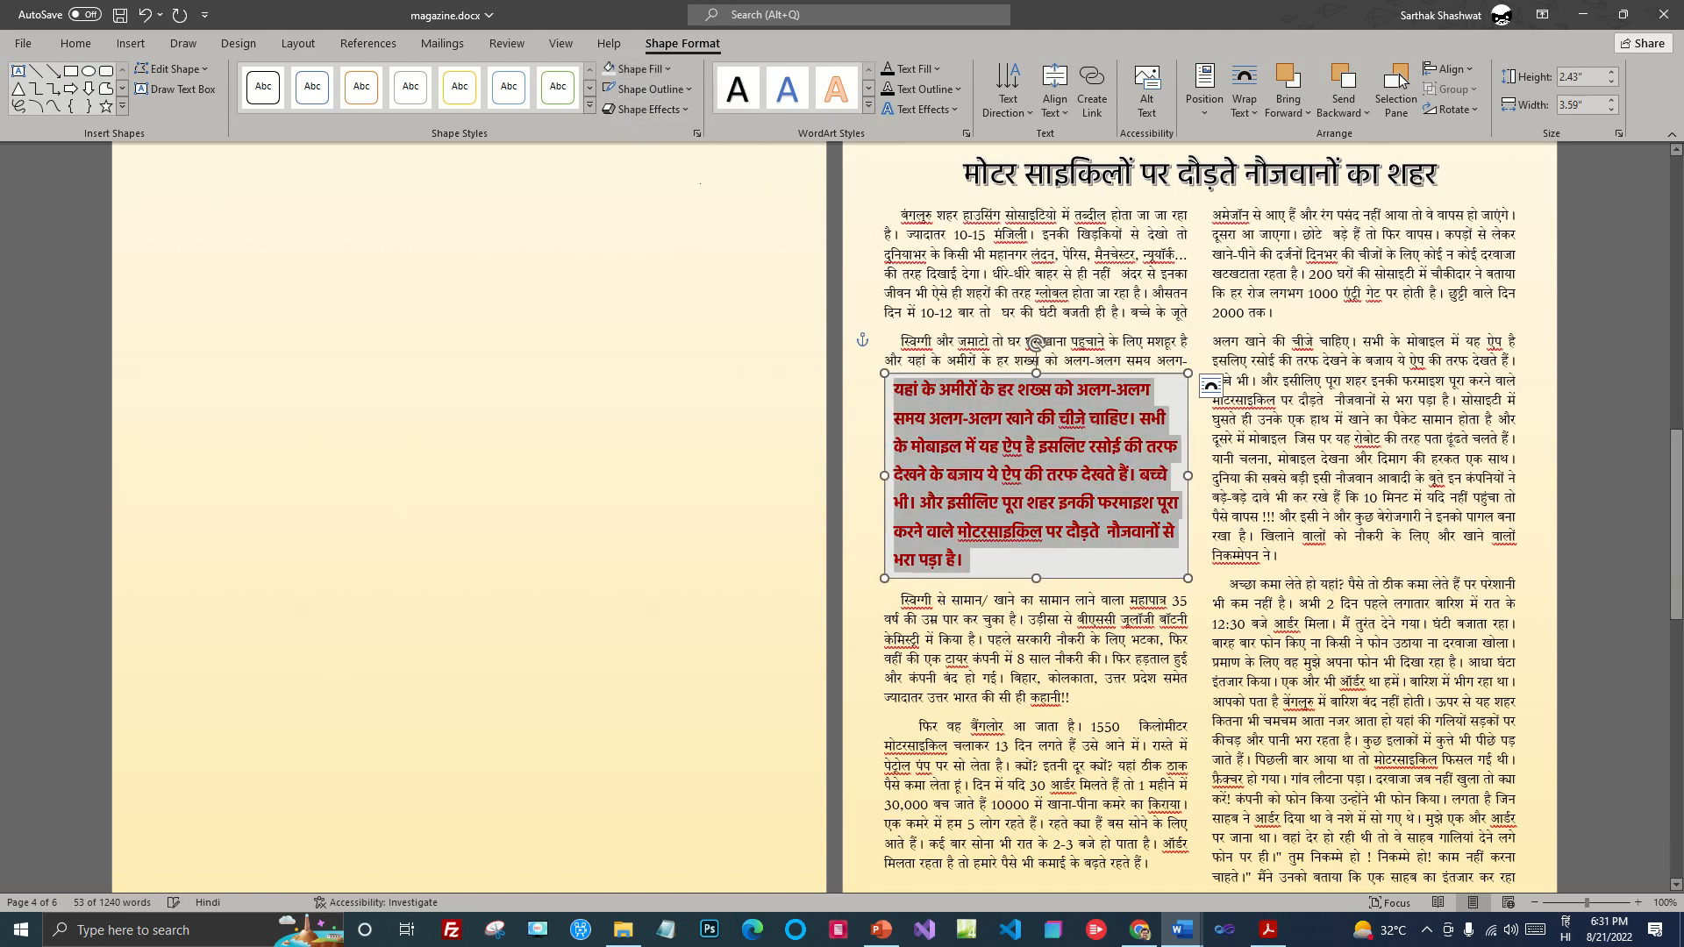
{"action": "left_click", "coordinate": [75, 43]}
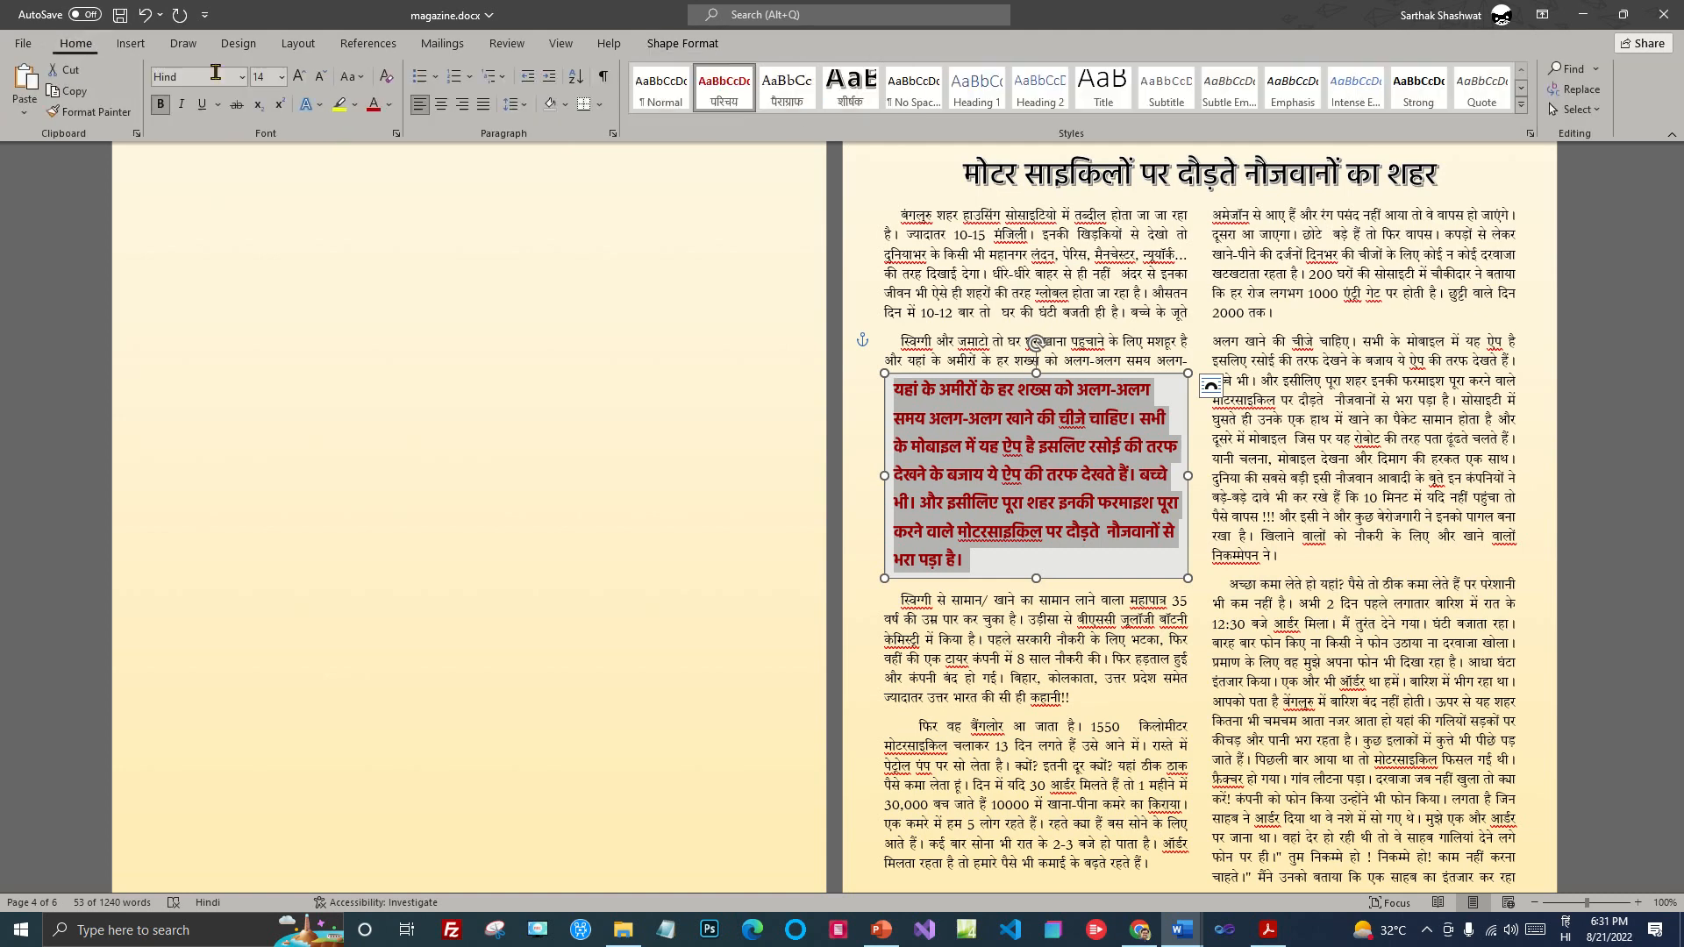
{"action": "left_click", "coordinate": [390, 106]}
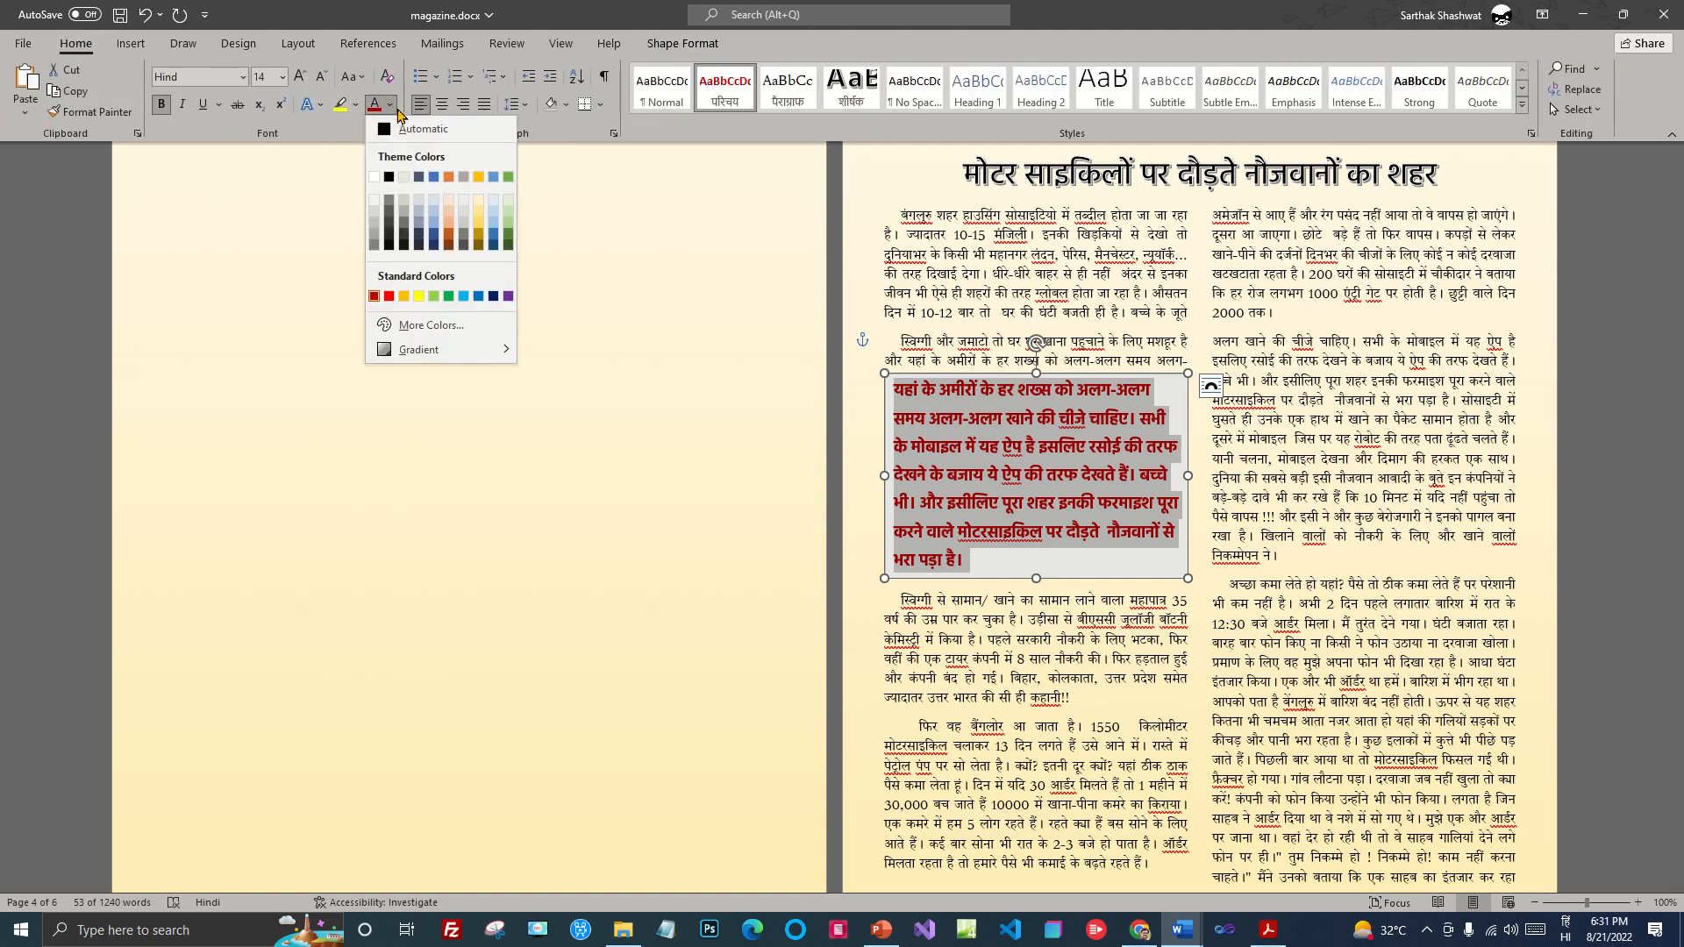
{"action": "left_click", "coordinate": [389, 178]}
{"action": "left_click", "coordinate": [1230, 554]}
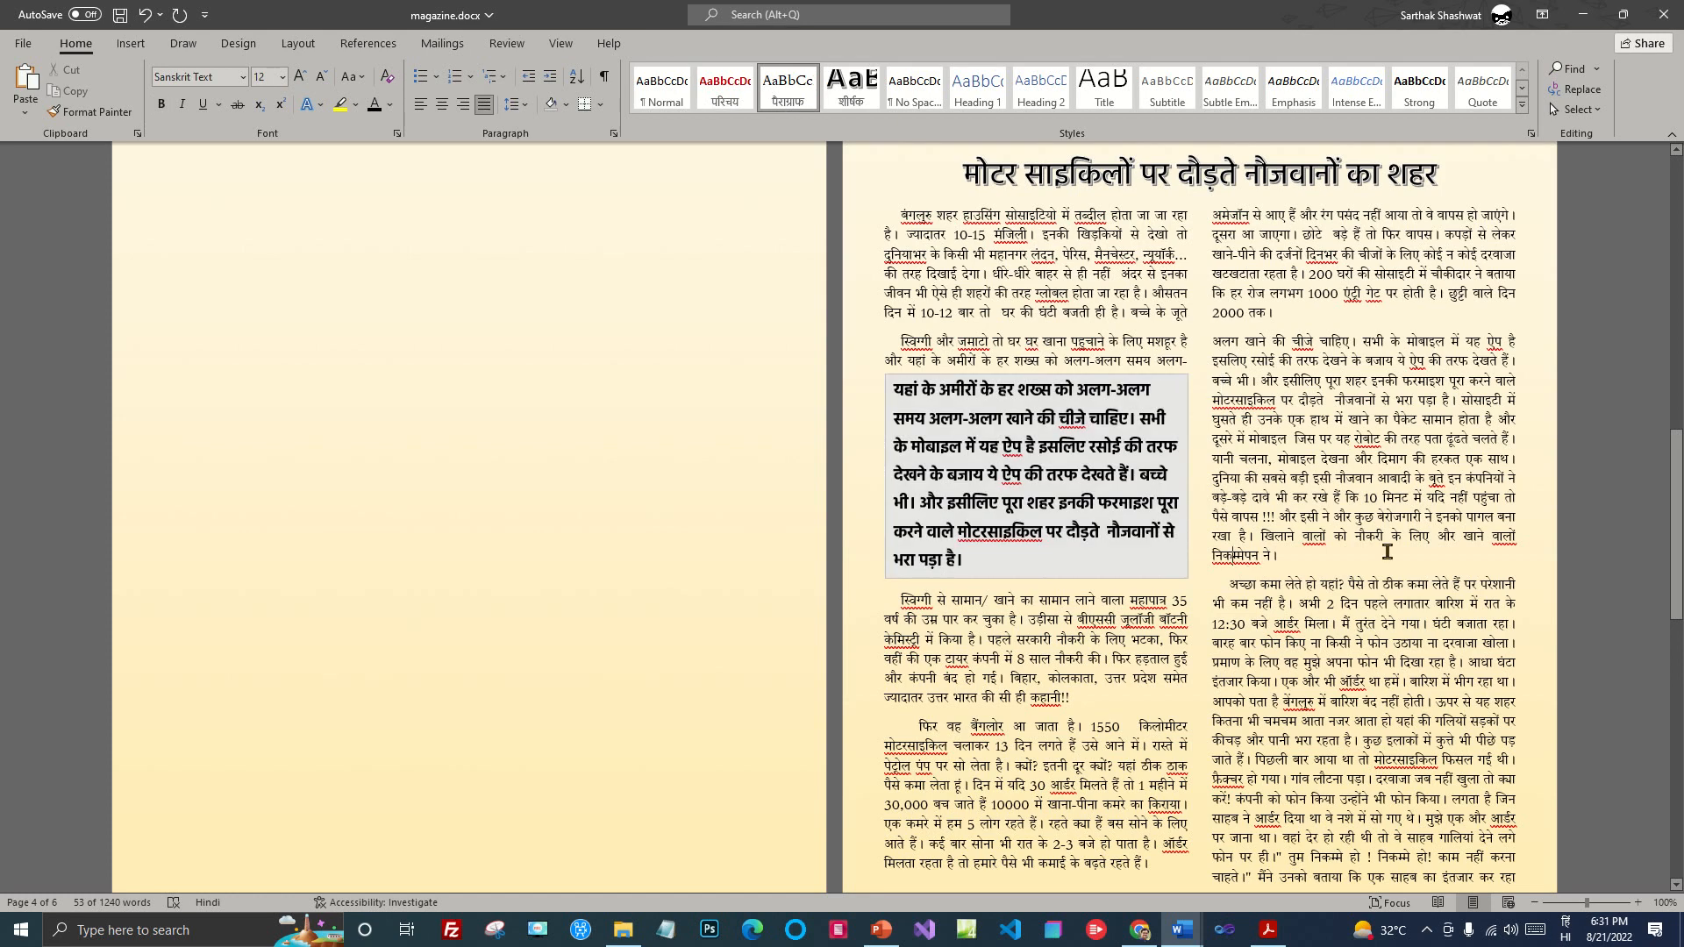
Step: Try the standard yellow as the pull-quote box's fill colour
{"action": "scroll", "coordinate": [1422, 576], "scroll_direction": "up", "scroll_amount": 4}
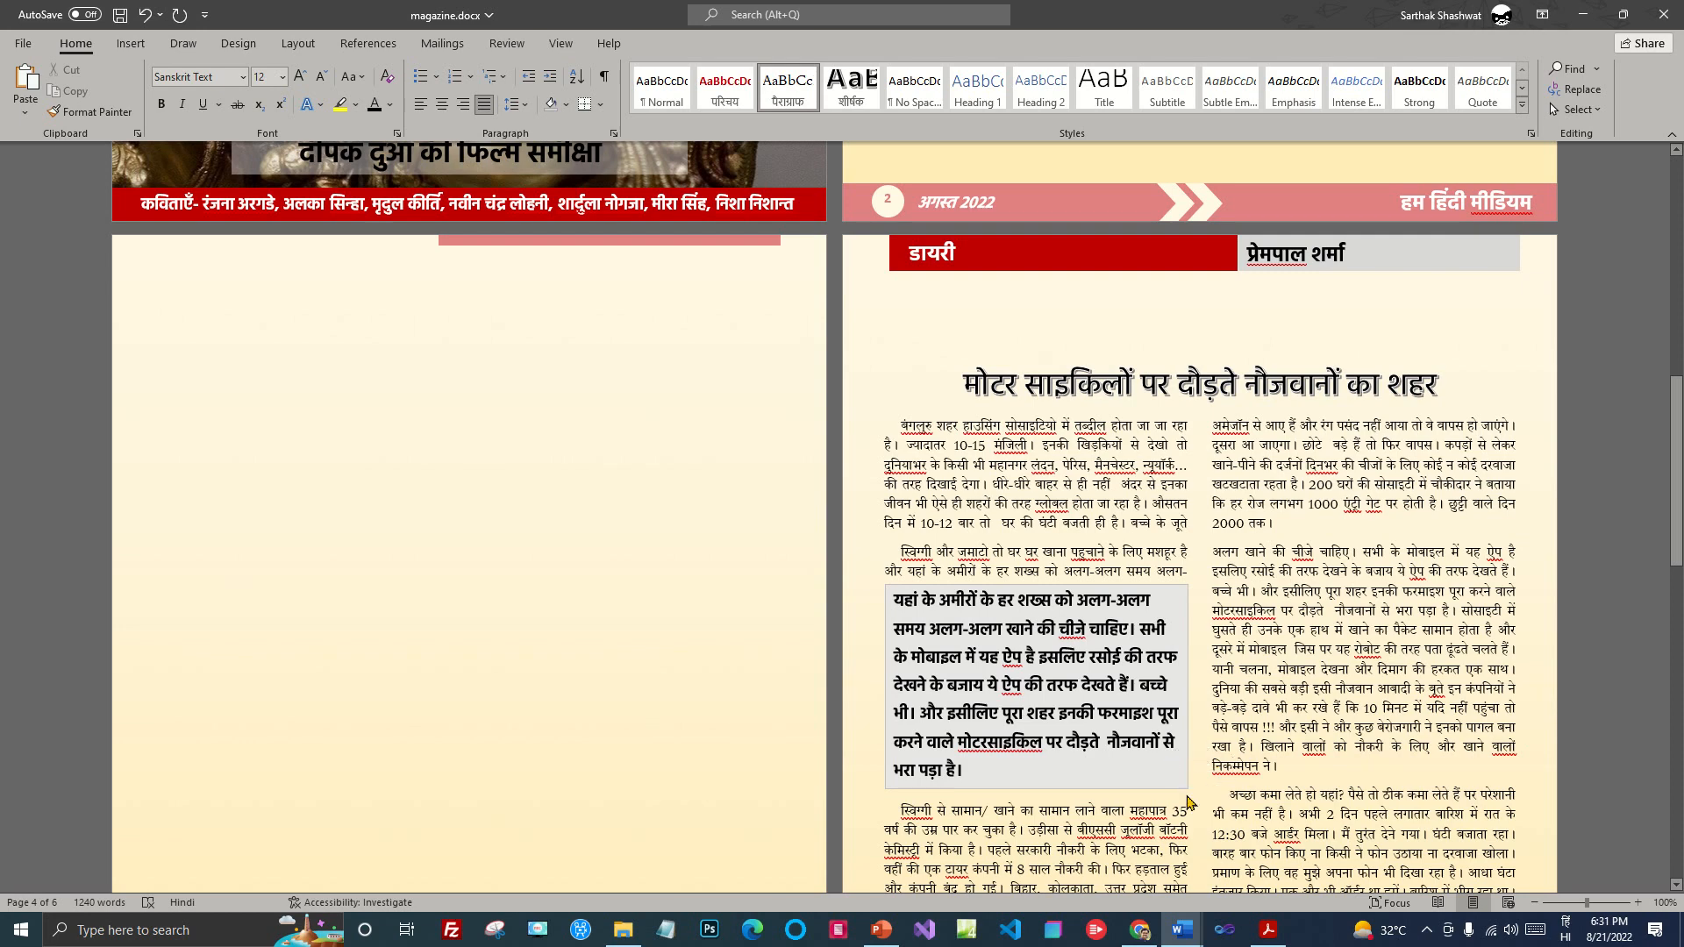
{"action": "scroll", "coordinate": [1219, 728], "scroll_direction": "down", "scroll_amount": 3}
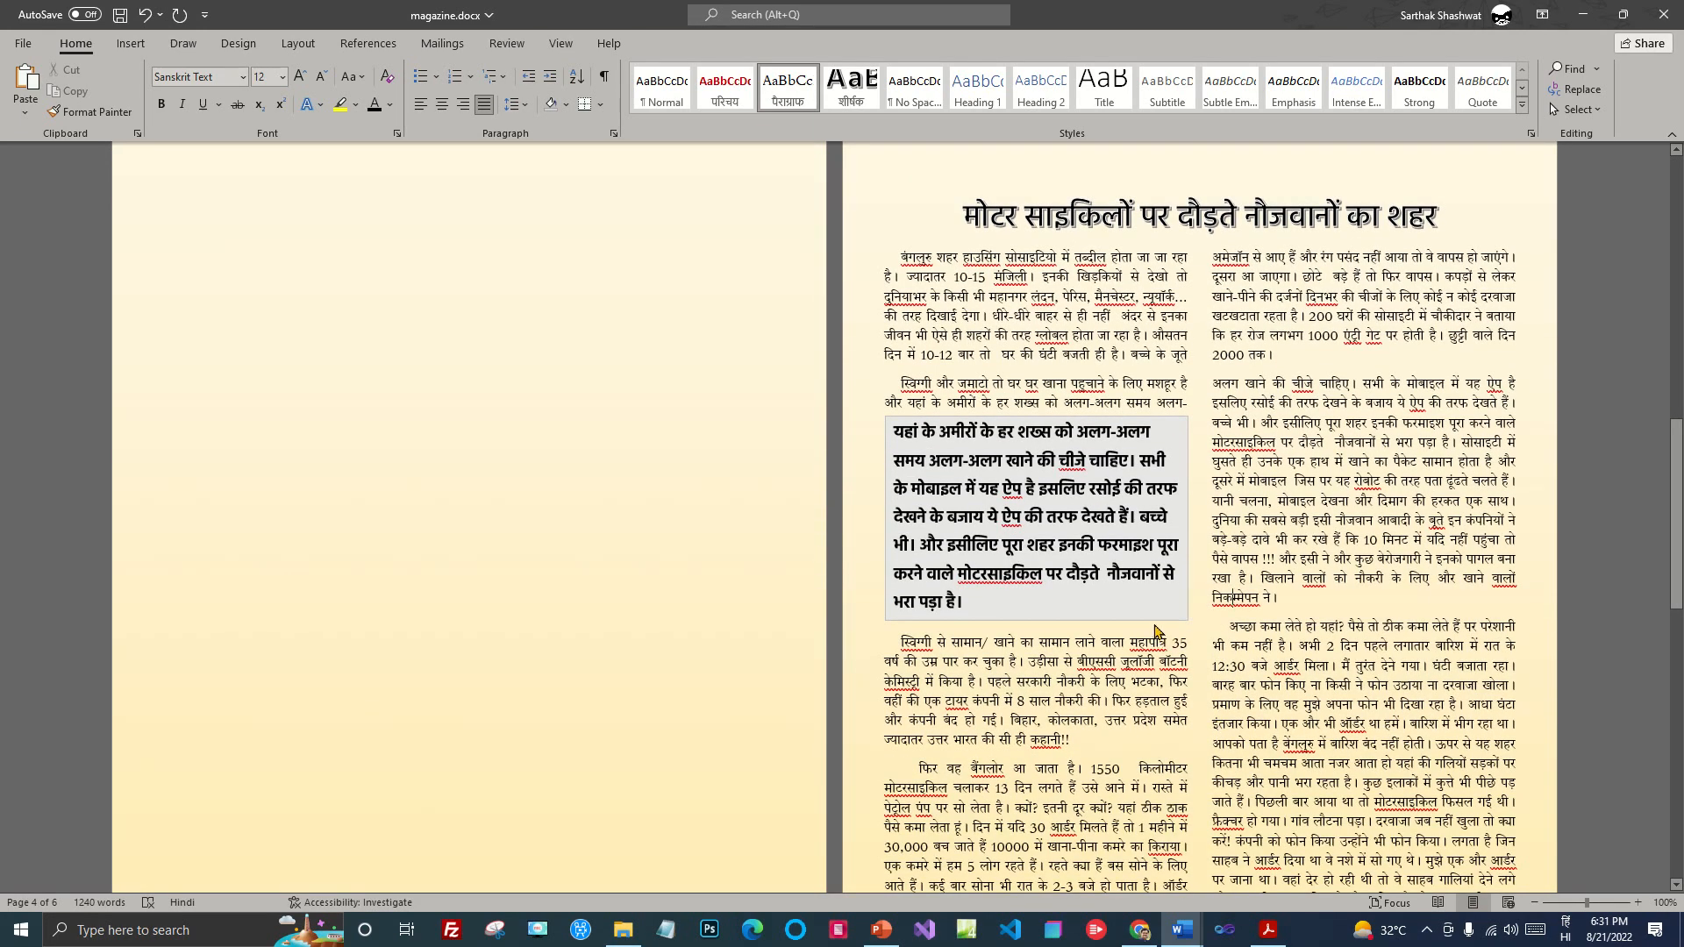
{"action": "left_click", "coordinate": [1153, 622]}
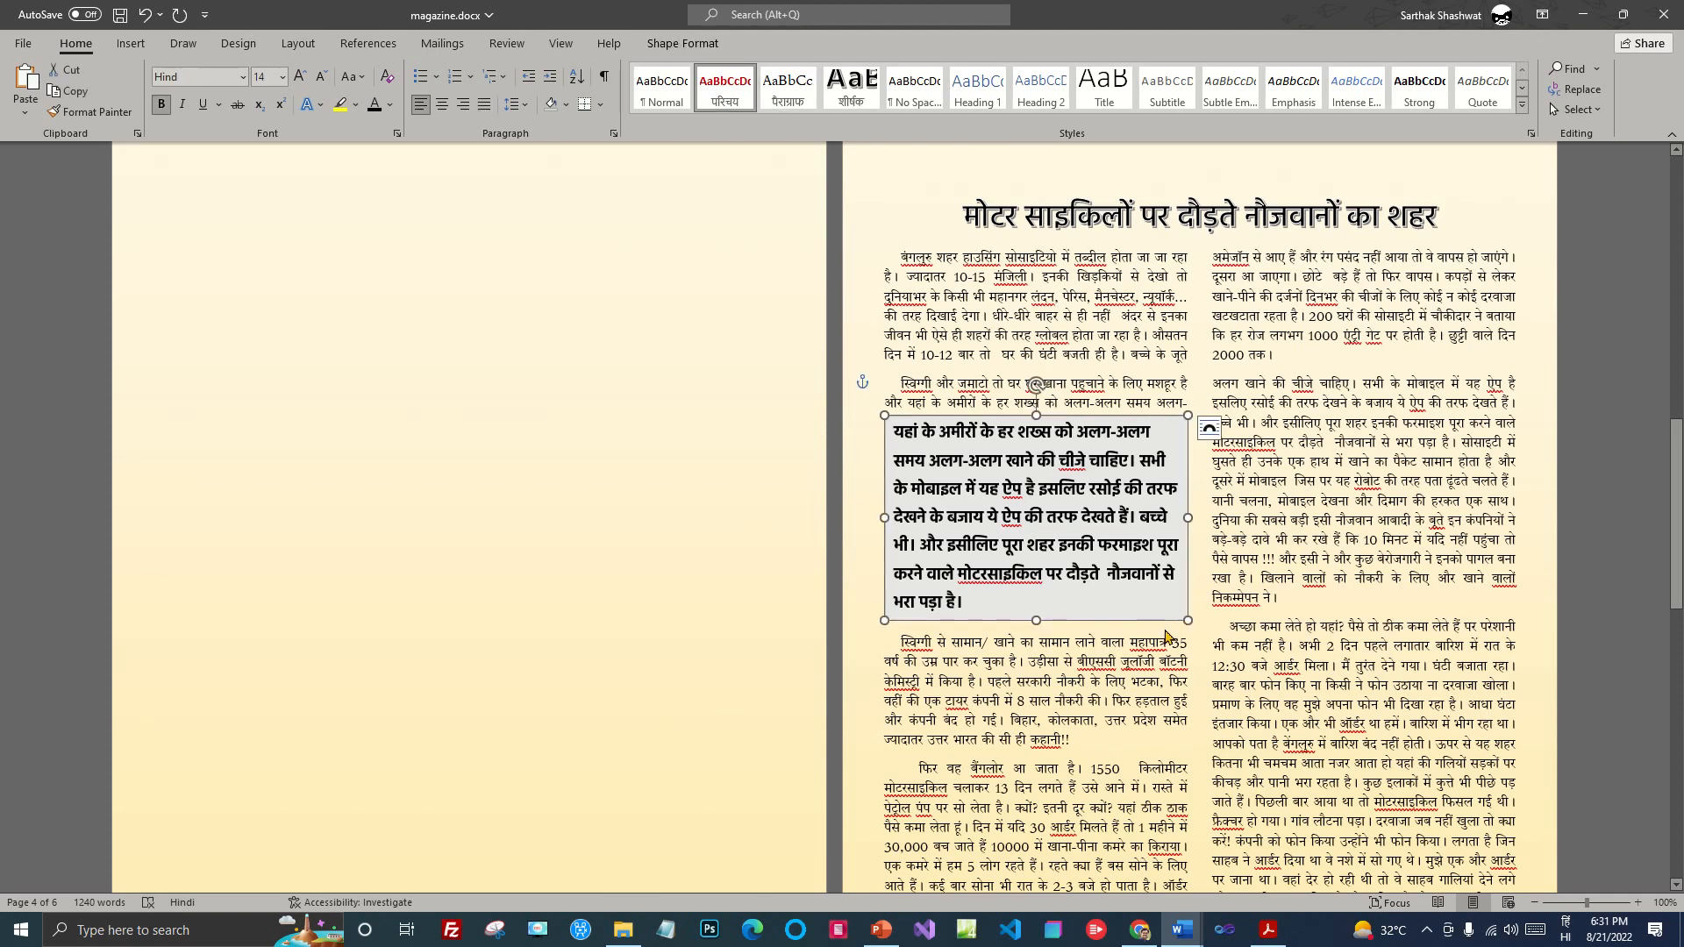
{"action": "left_click", "coordinate": [712, 44]}
{"action": "left_click", "coordinate": [633, 69]}
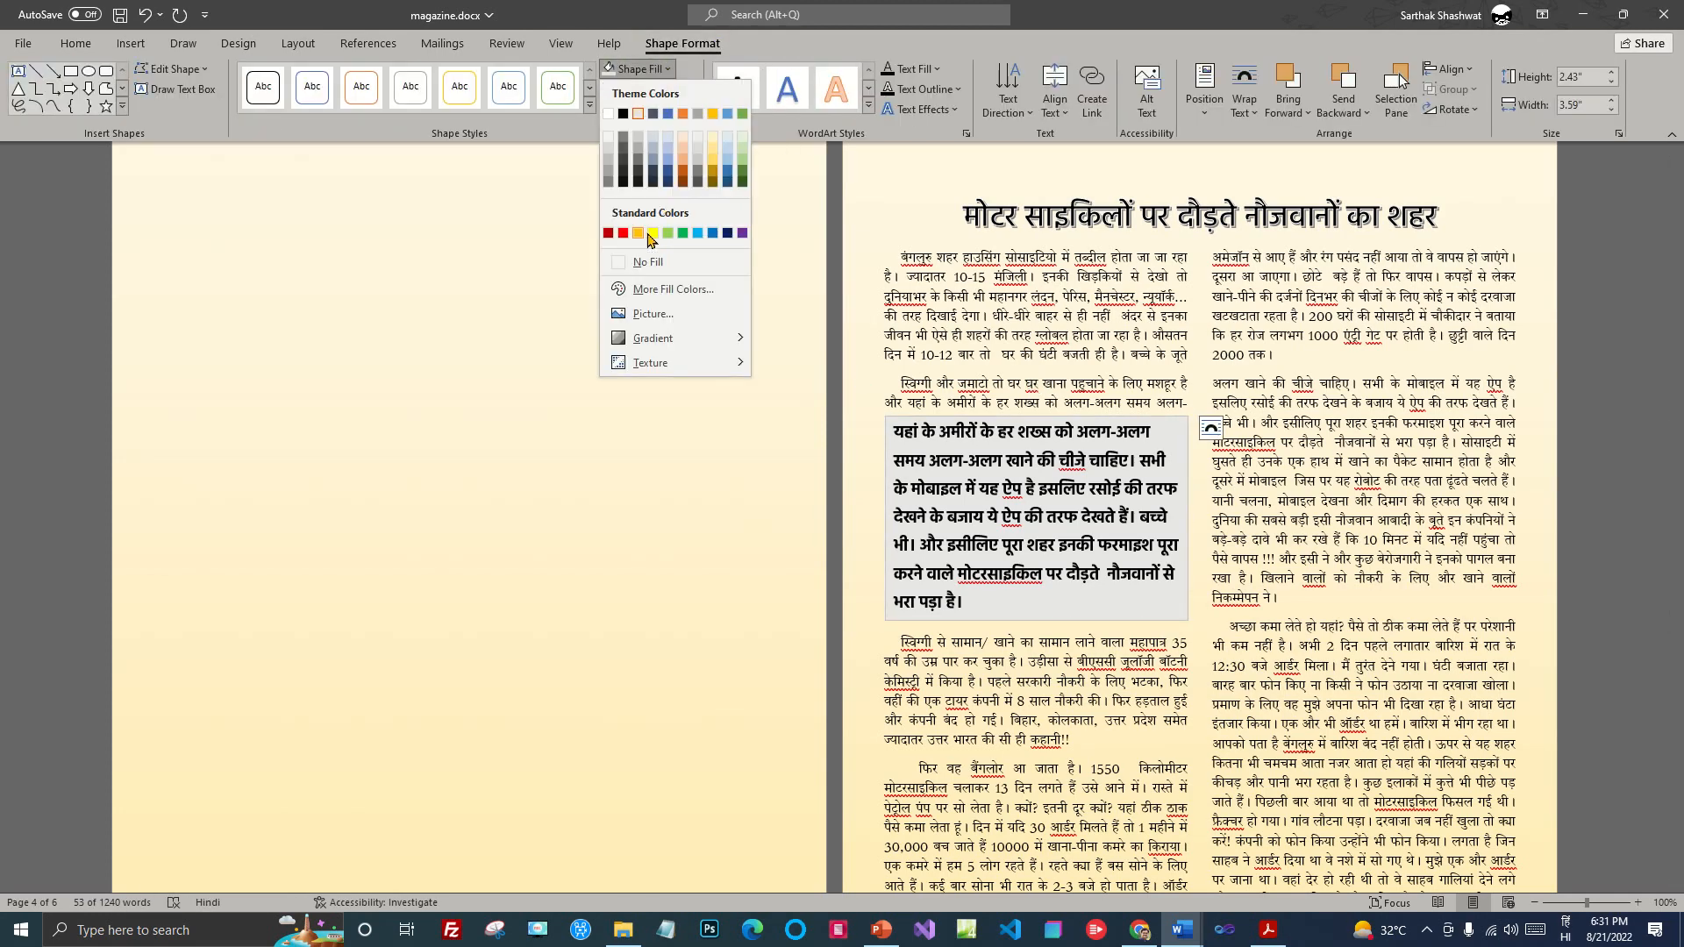
{"action": "left_click", "coordinate": [653, 235]}
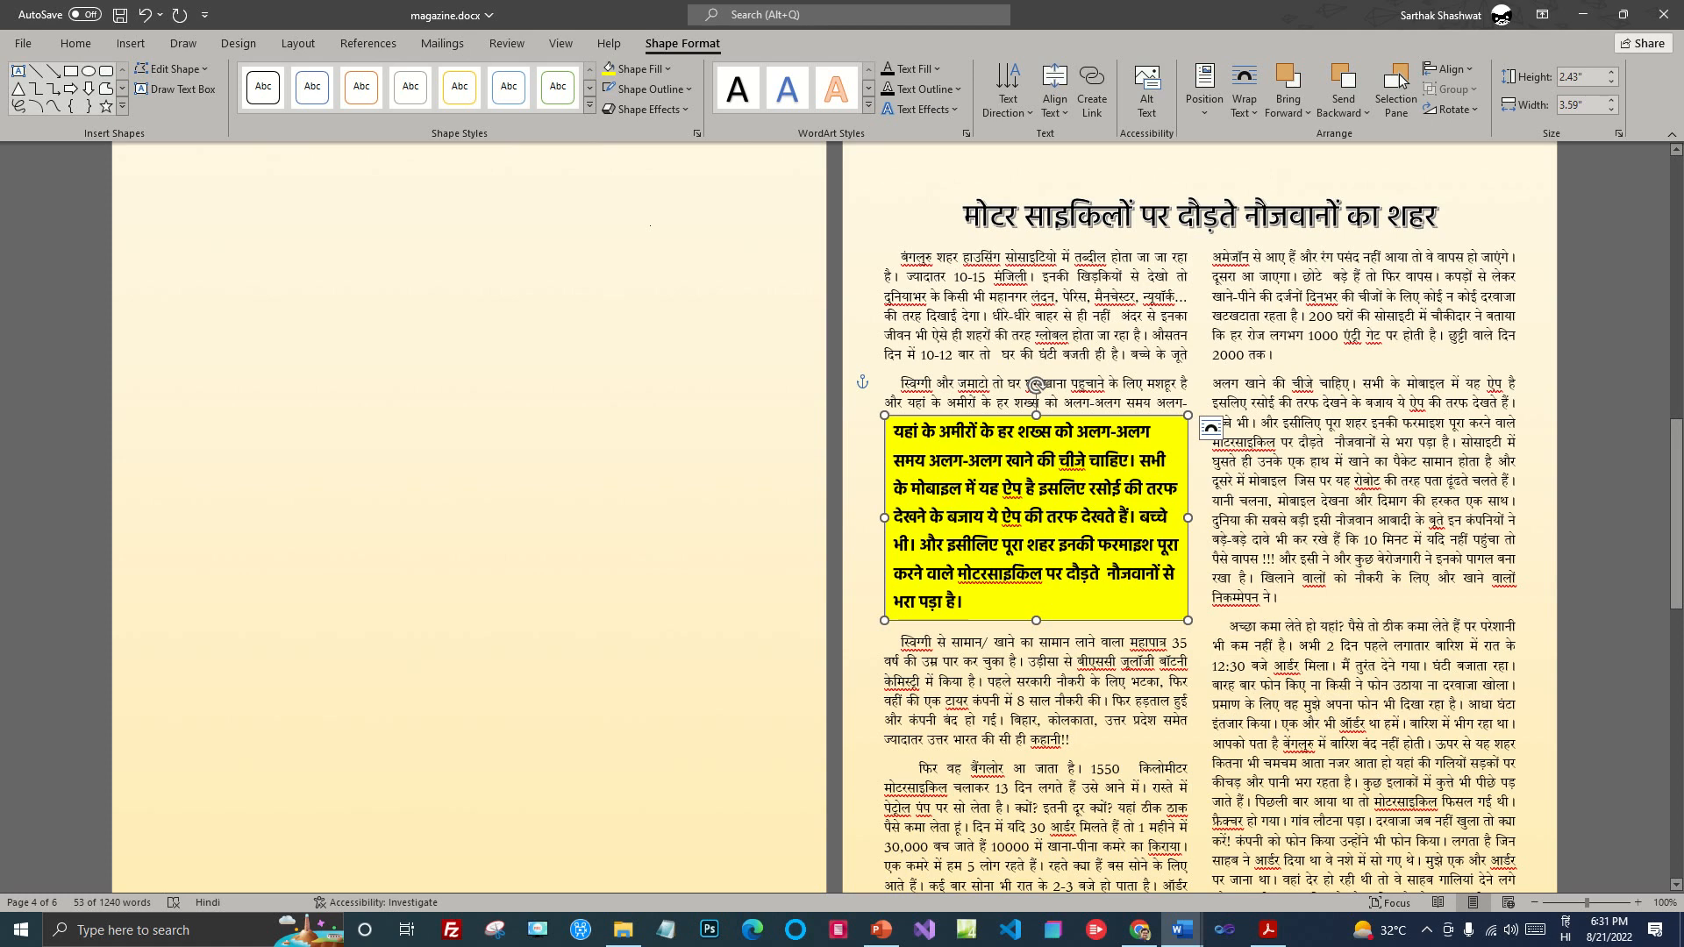
Step: Fill the pull-quote box with a medium gold shade from the theme colours
{"action": "left_click", "coordinate": [633, 68]}
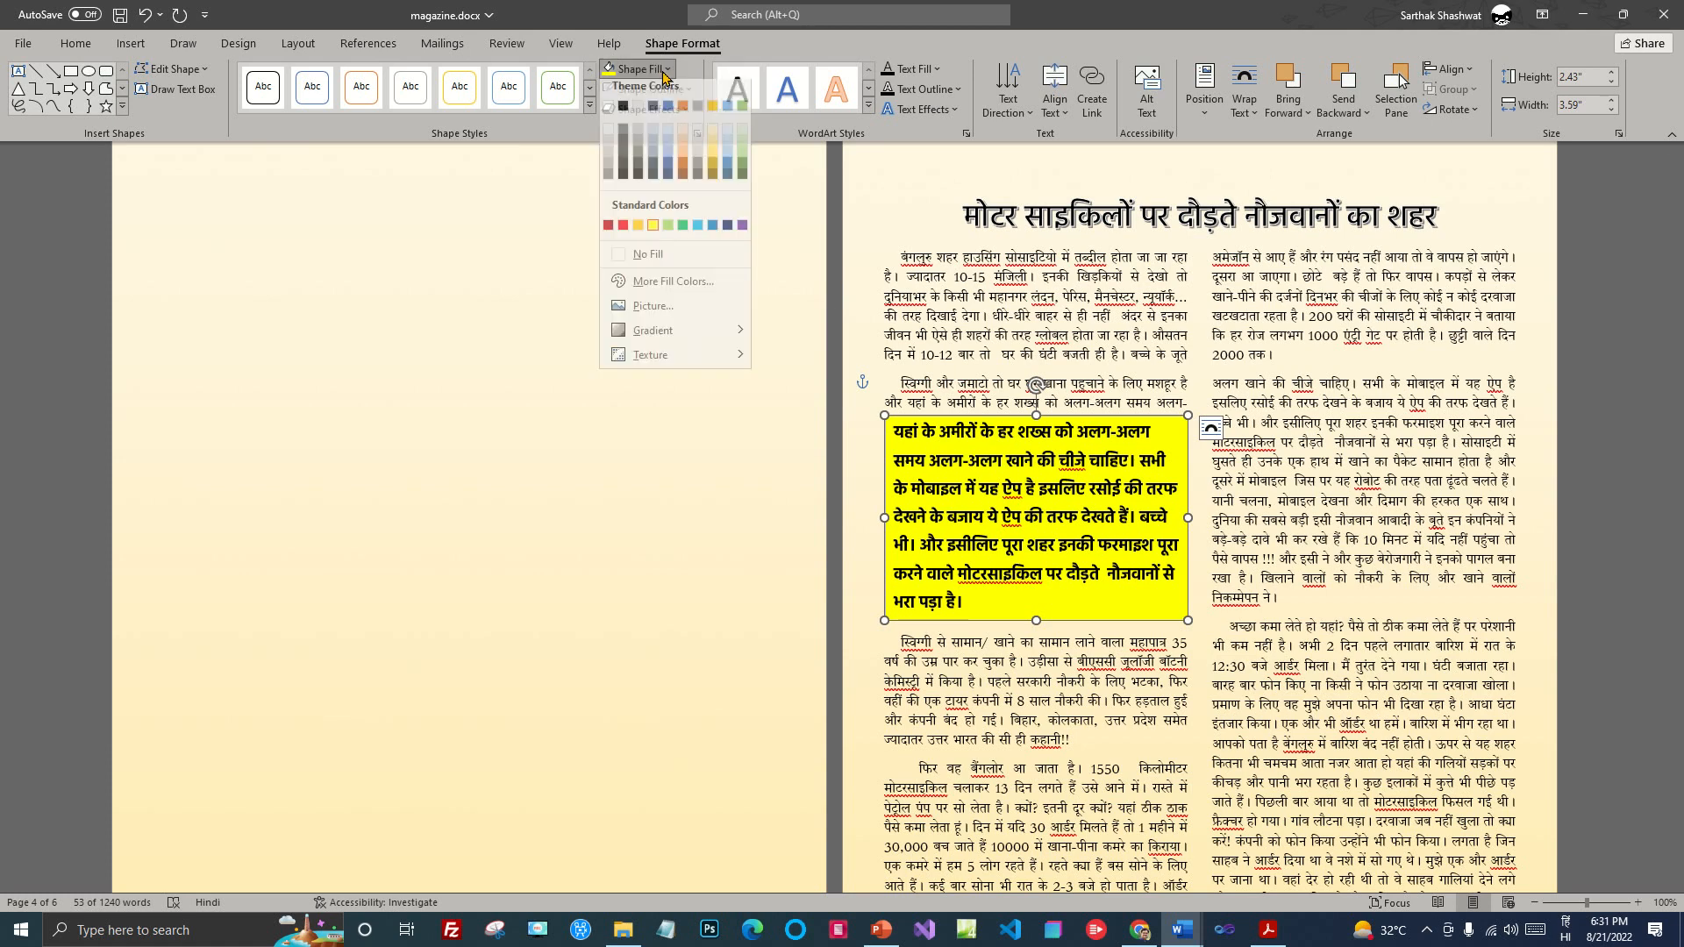
{"action": "left_click", "coordinate": [712, 168]}
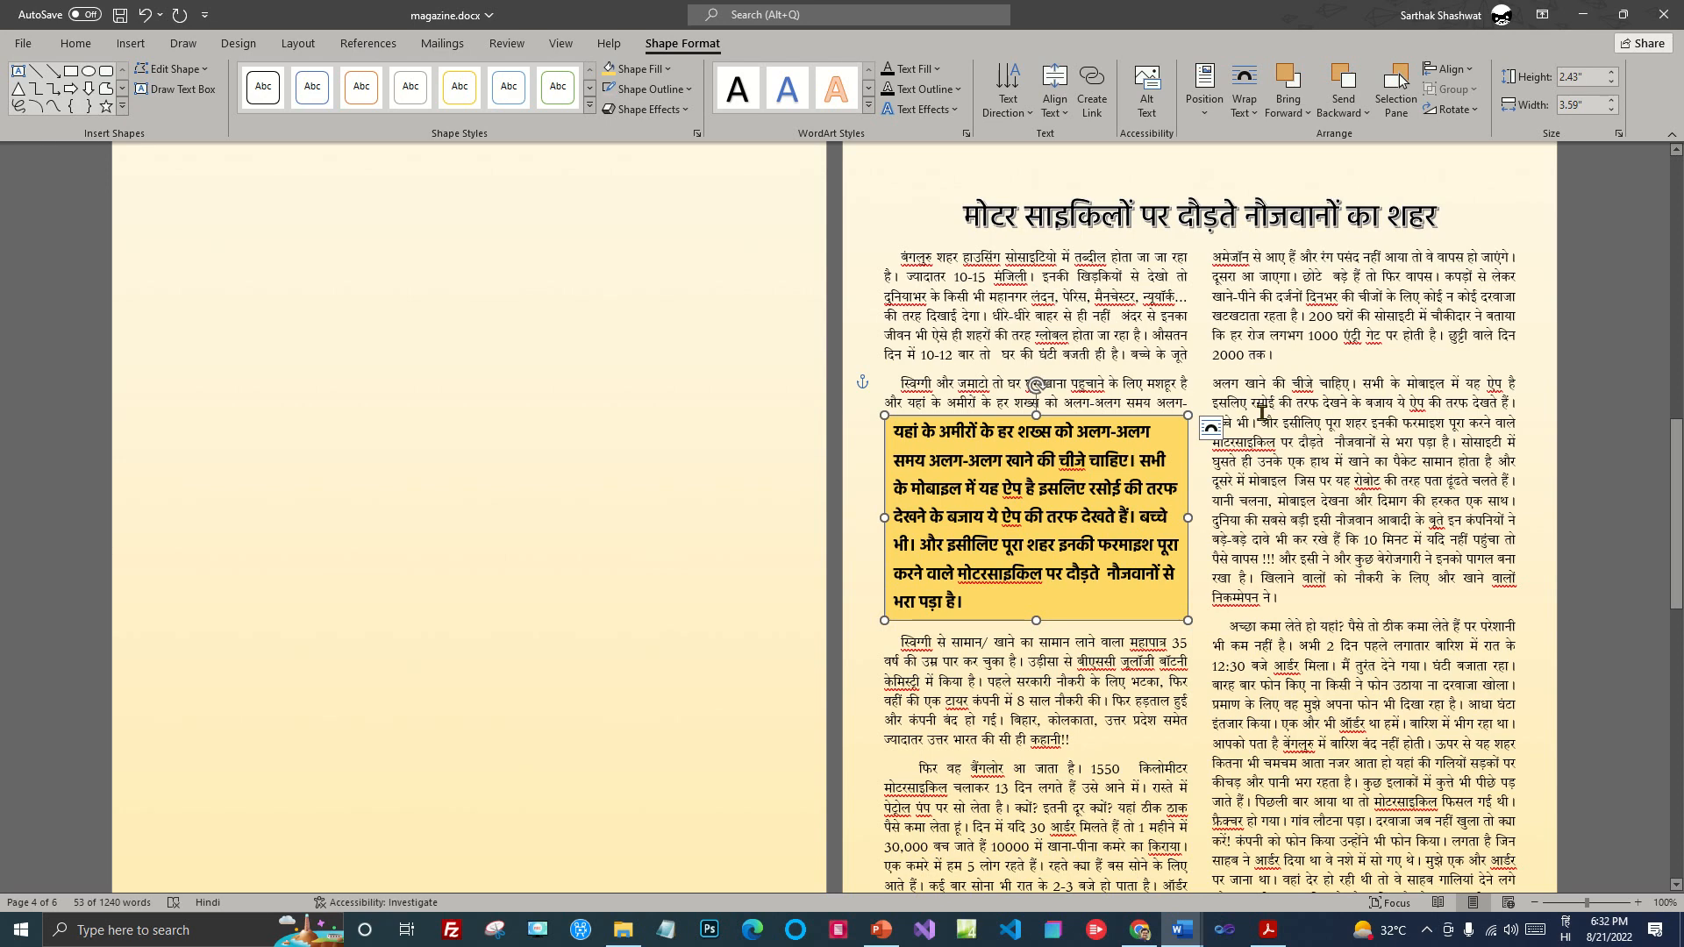
{"action": "left_click", "coordinate": [1413, 544]}
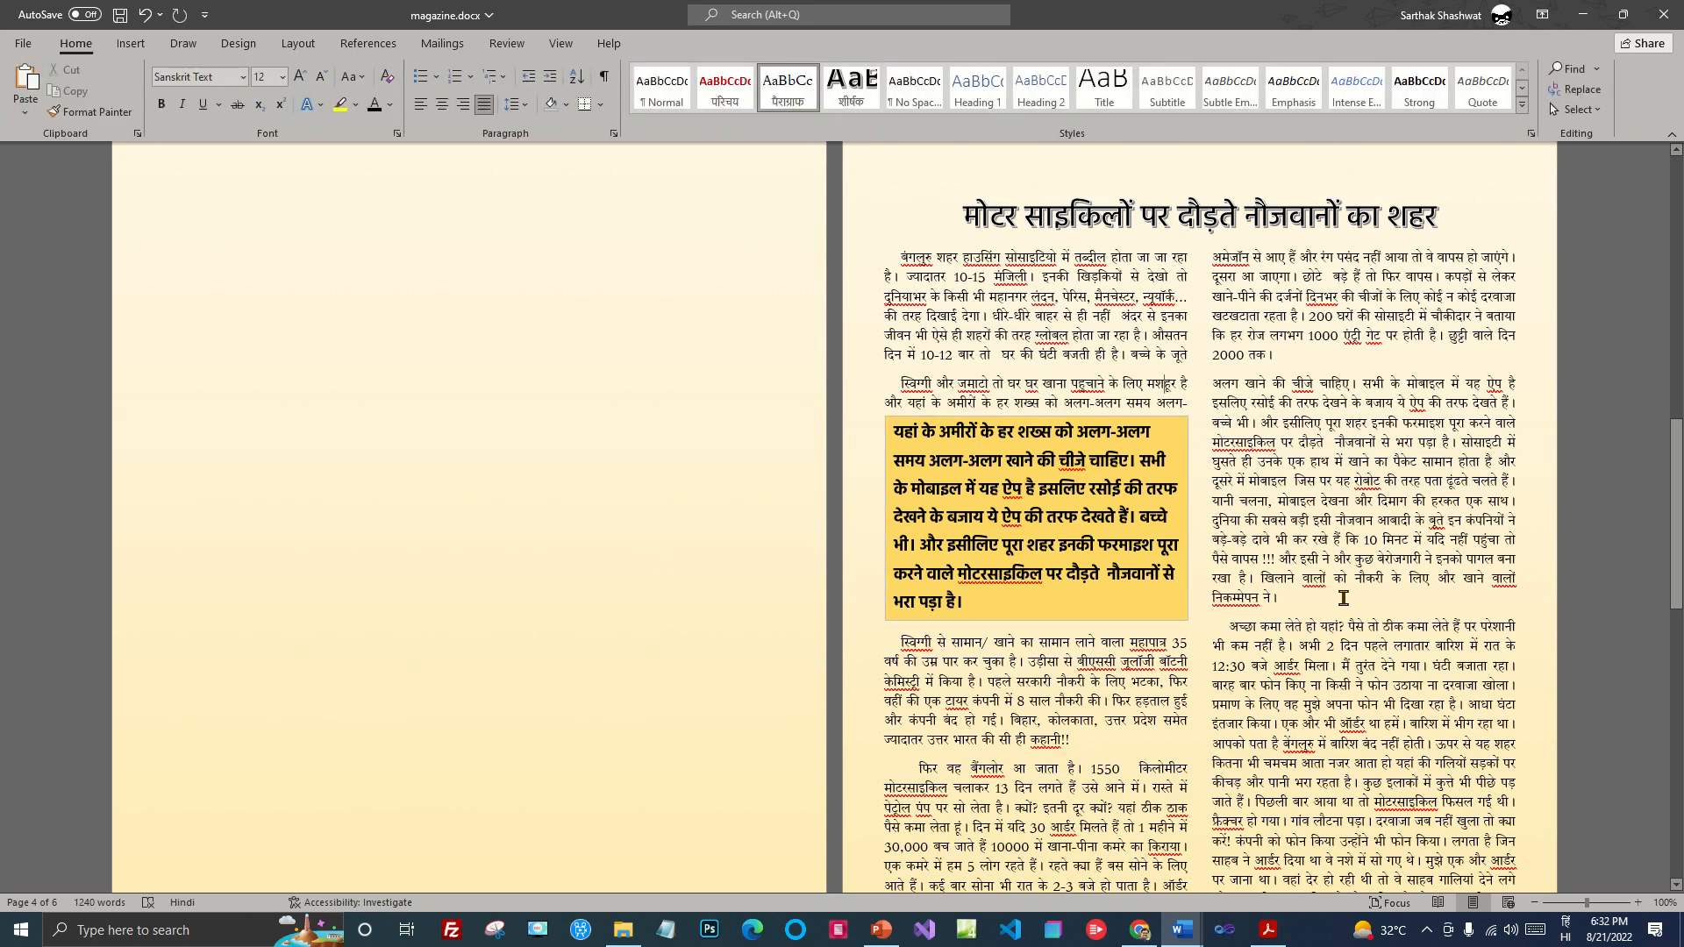
Step: Try removing the bold formatting from the pull-quote text, and undo that change
{"action": "triple_click", "coordinate": [962, 592]}
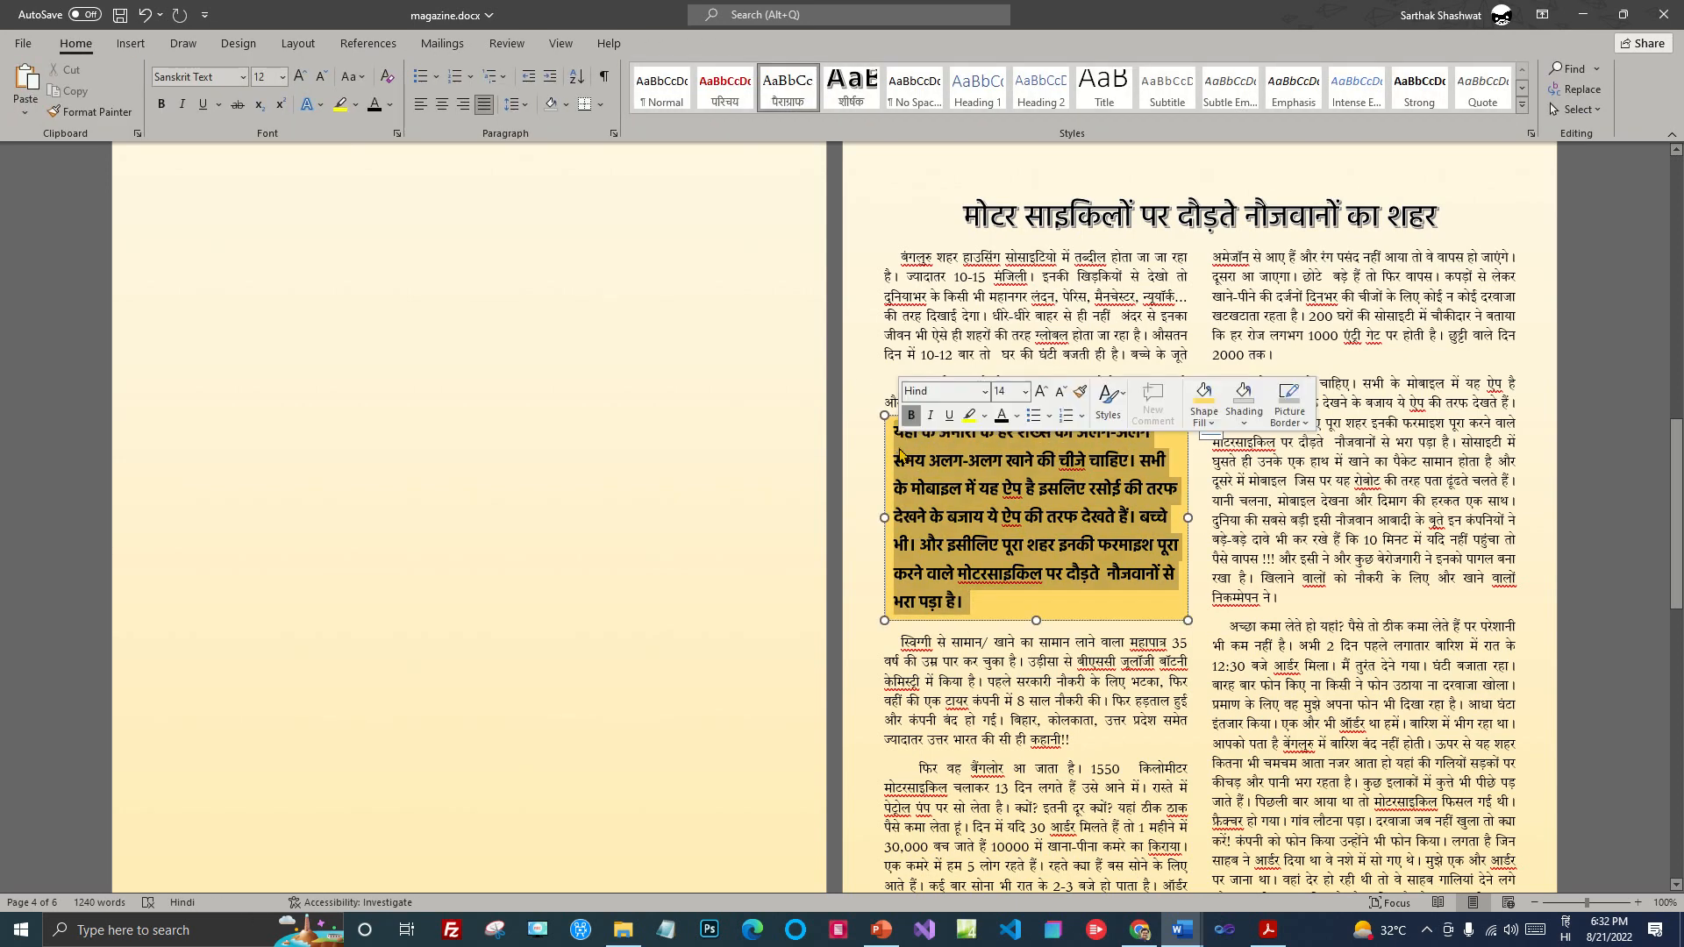
{"action": "left_click", "coordinate": [77, 44]}
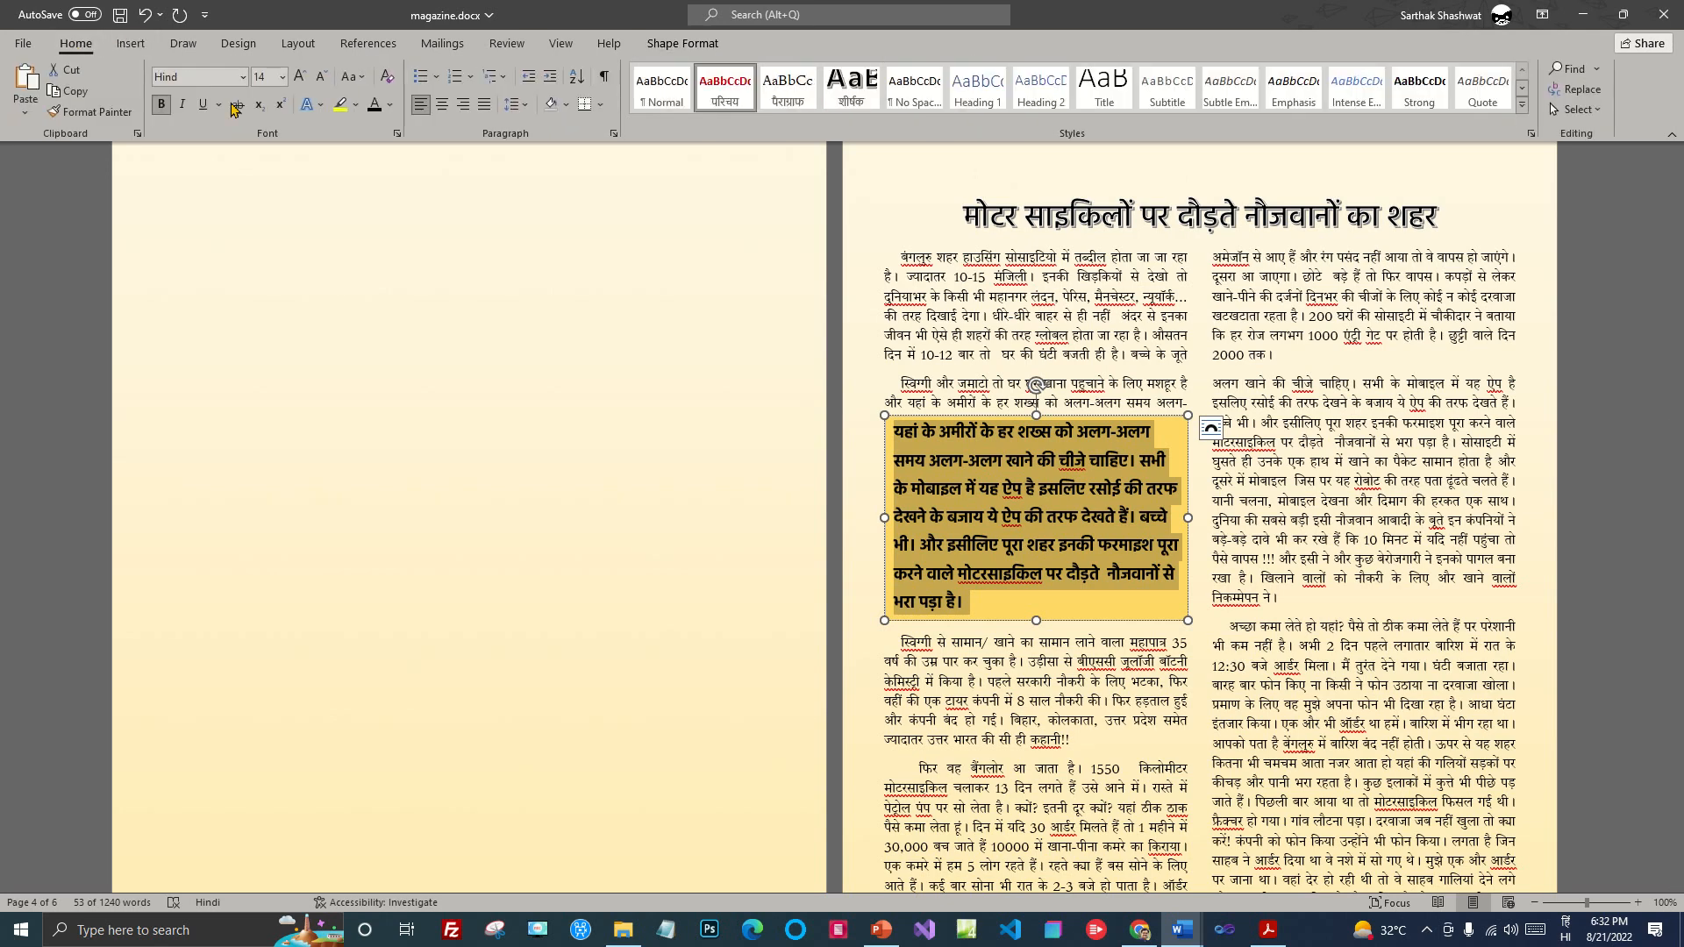
{"action": "left_click", "coordinate": [161, 104]}
{"action": "left_click", "coordinate": [1219, 626]}
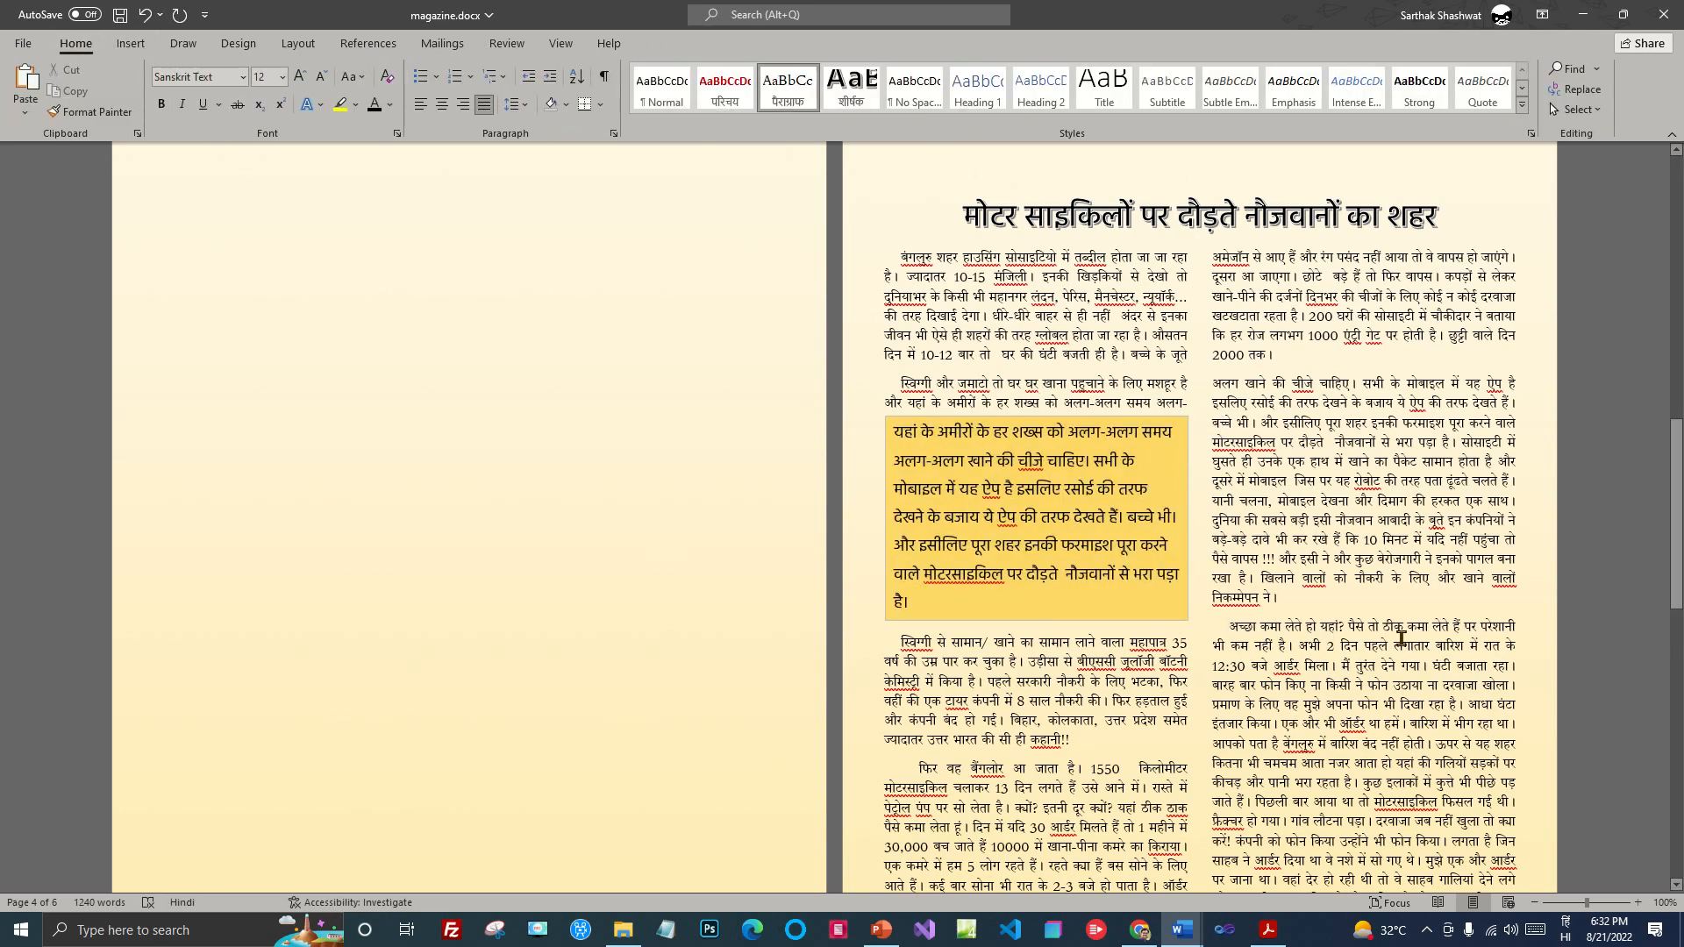
{"action": "key", "text": "ctrl+z"}
{"action": "left_click", "coordinate": [1407, 663]}
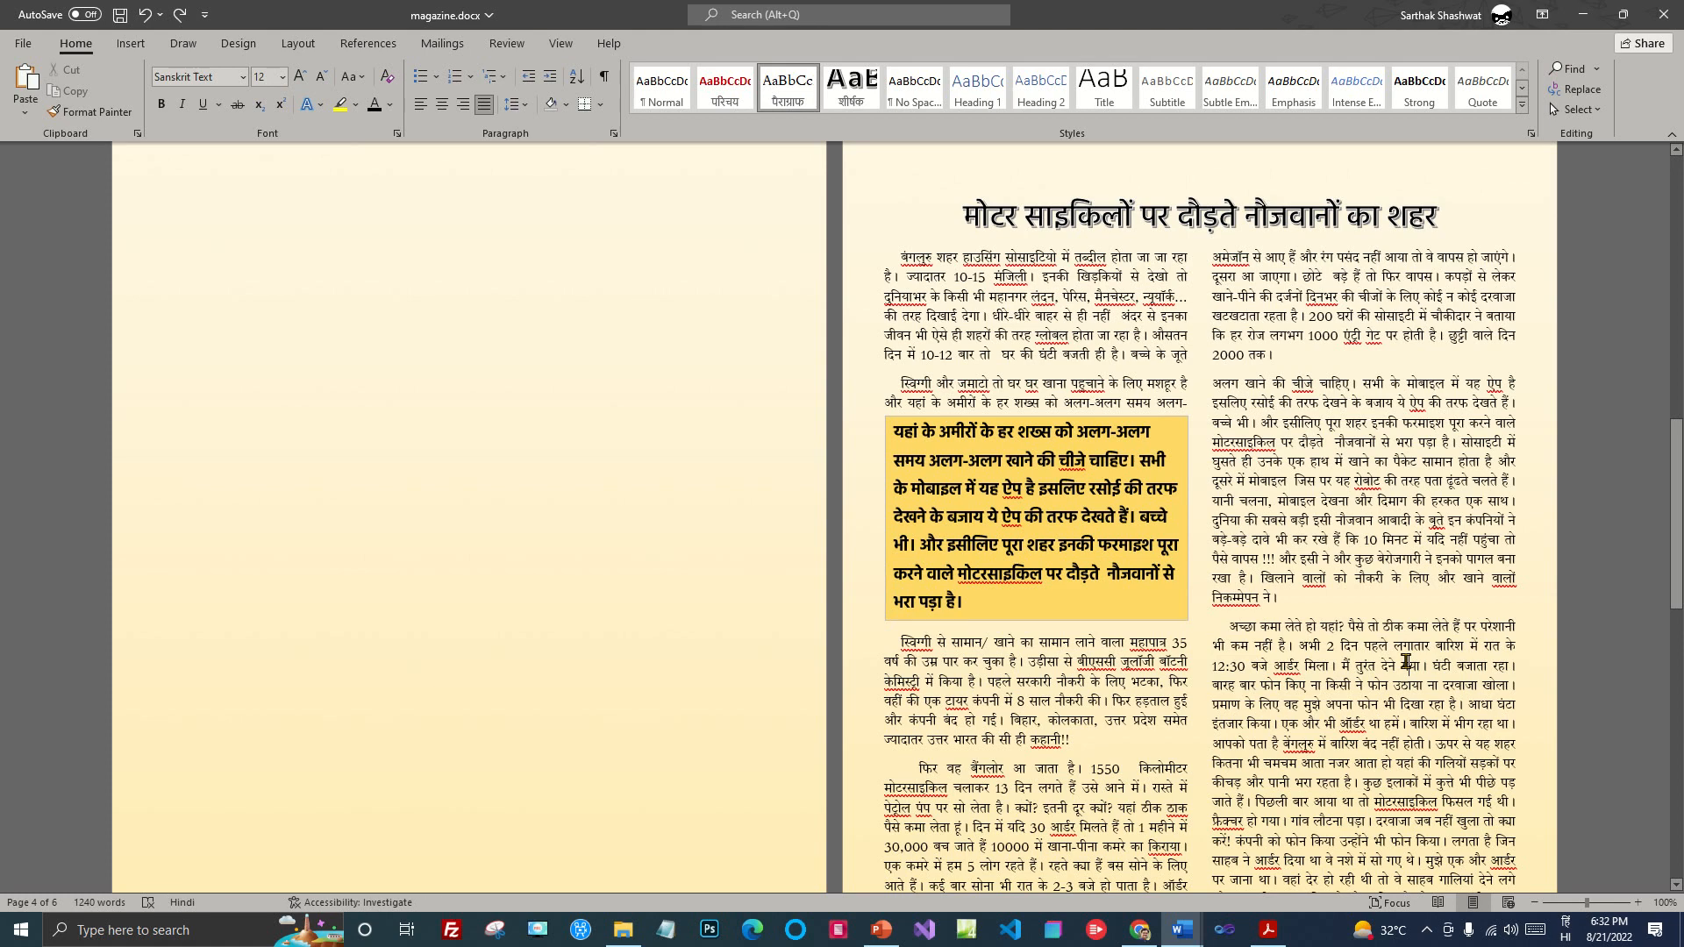
Step: Update the परिचय style to match the black pull-quote text
{"action": "left_click_drag", "start_coordinate": [971, 605], "coordinate": [893, 430]}
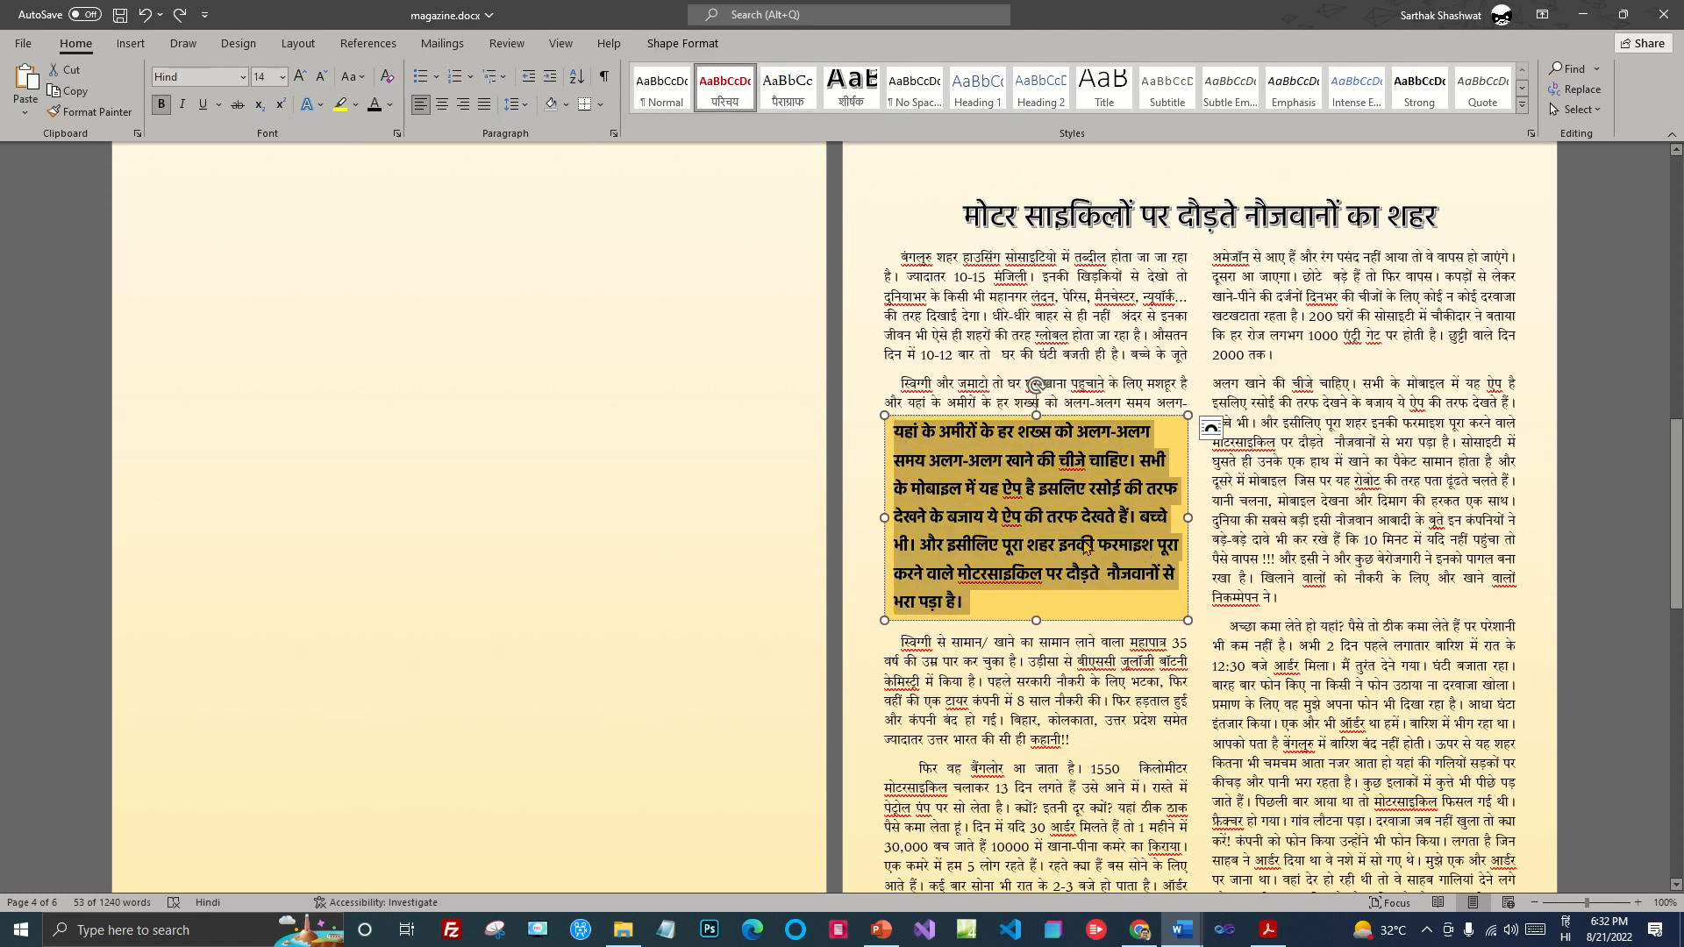
{"action": "right_click", "coordinate": [735, 87]}
{"action": "left_click", "coordinate": [772, 112]}
{"action": "left_click", "coordinate": [1260, 578]}
Step: Review the diary article's pages, from the title and pull-quote to the riders picture and the blank page after it
{"action": "scroll", "coordinate": [1313, 566], "scroll_direction": "up", "scroll_amount": 3}
{"action": "scroll", "coordinate": [1313, 570], "scroll_direction": "down", "scroll_amount": 7}
{"action": "scroll", "coordinate": [1313, 620], "scroll_direction": "down", "scroll_amount": 10}
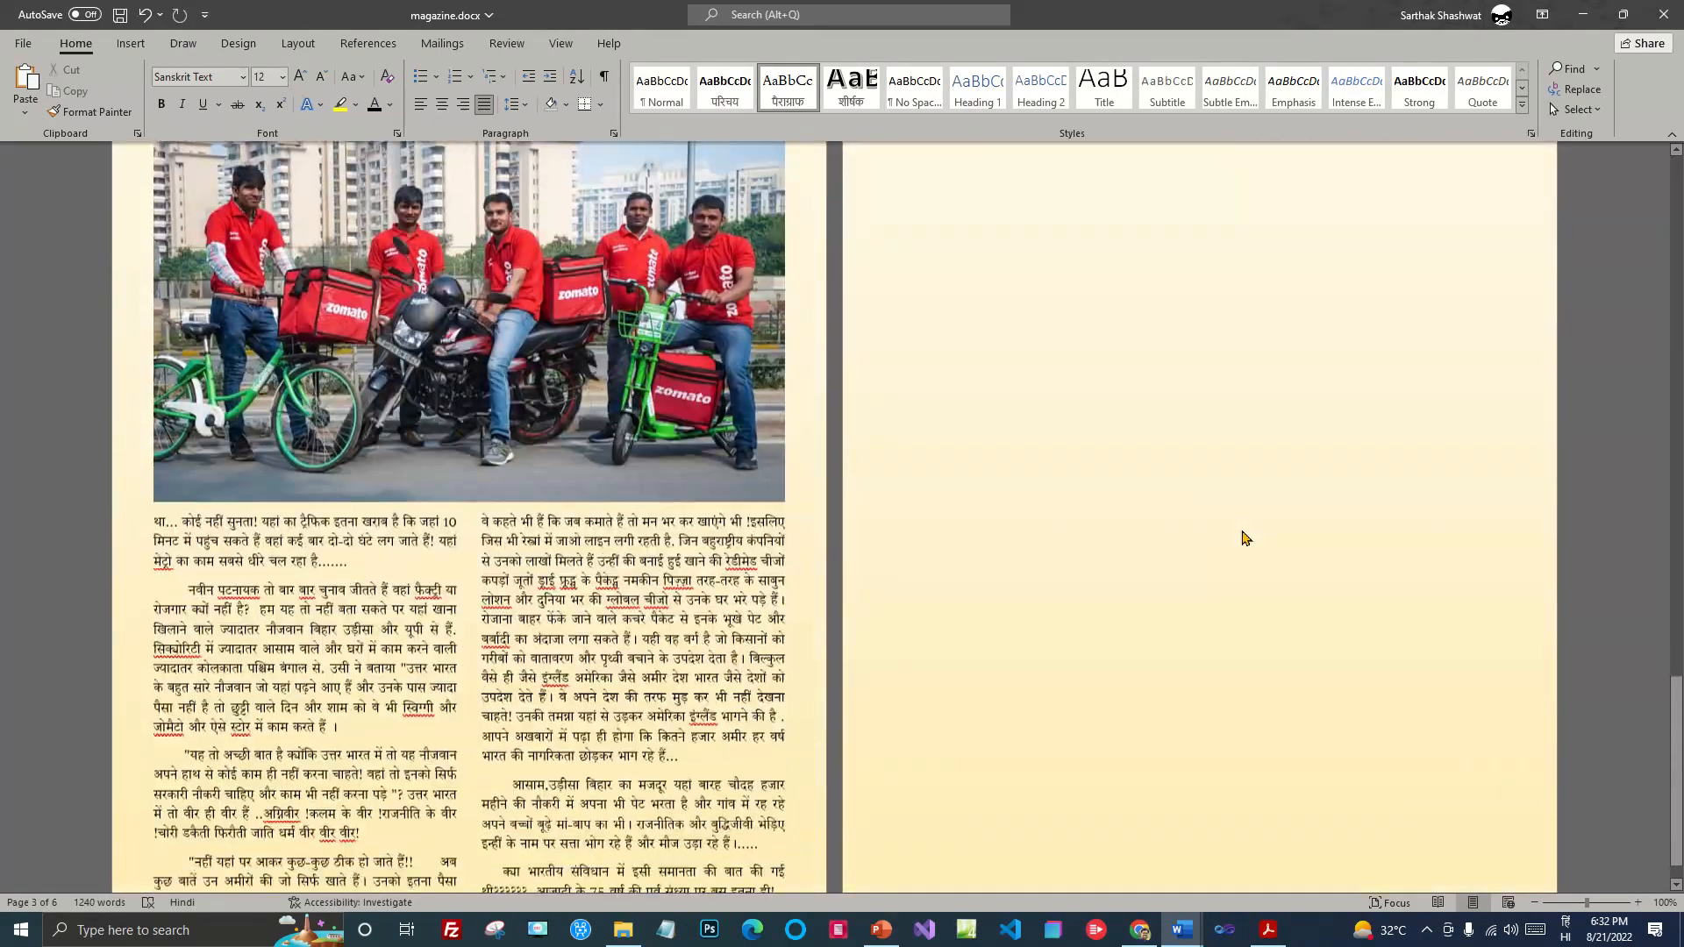
{"action": "scroll", "coordinate": [1245, 539], "scroll_direction": "down", "scroll_amount": 1}
{"action": "scroll", "coordinate": [1244, 545], "scroll_direction": "up", "scroll_amount": 3}
{"action": "left_click", "coordinate": [1044, 360]}
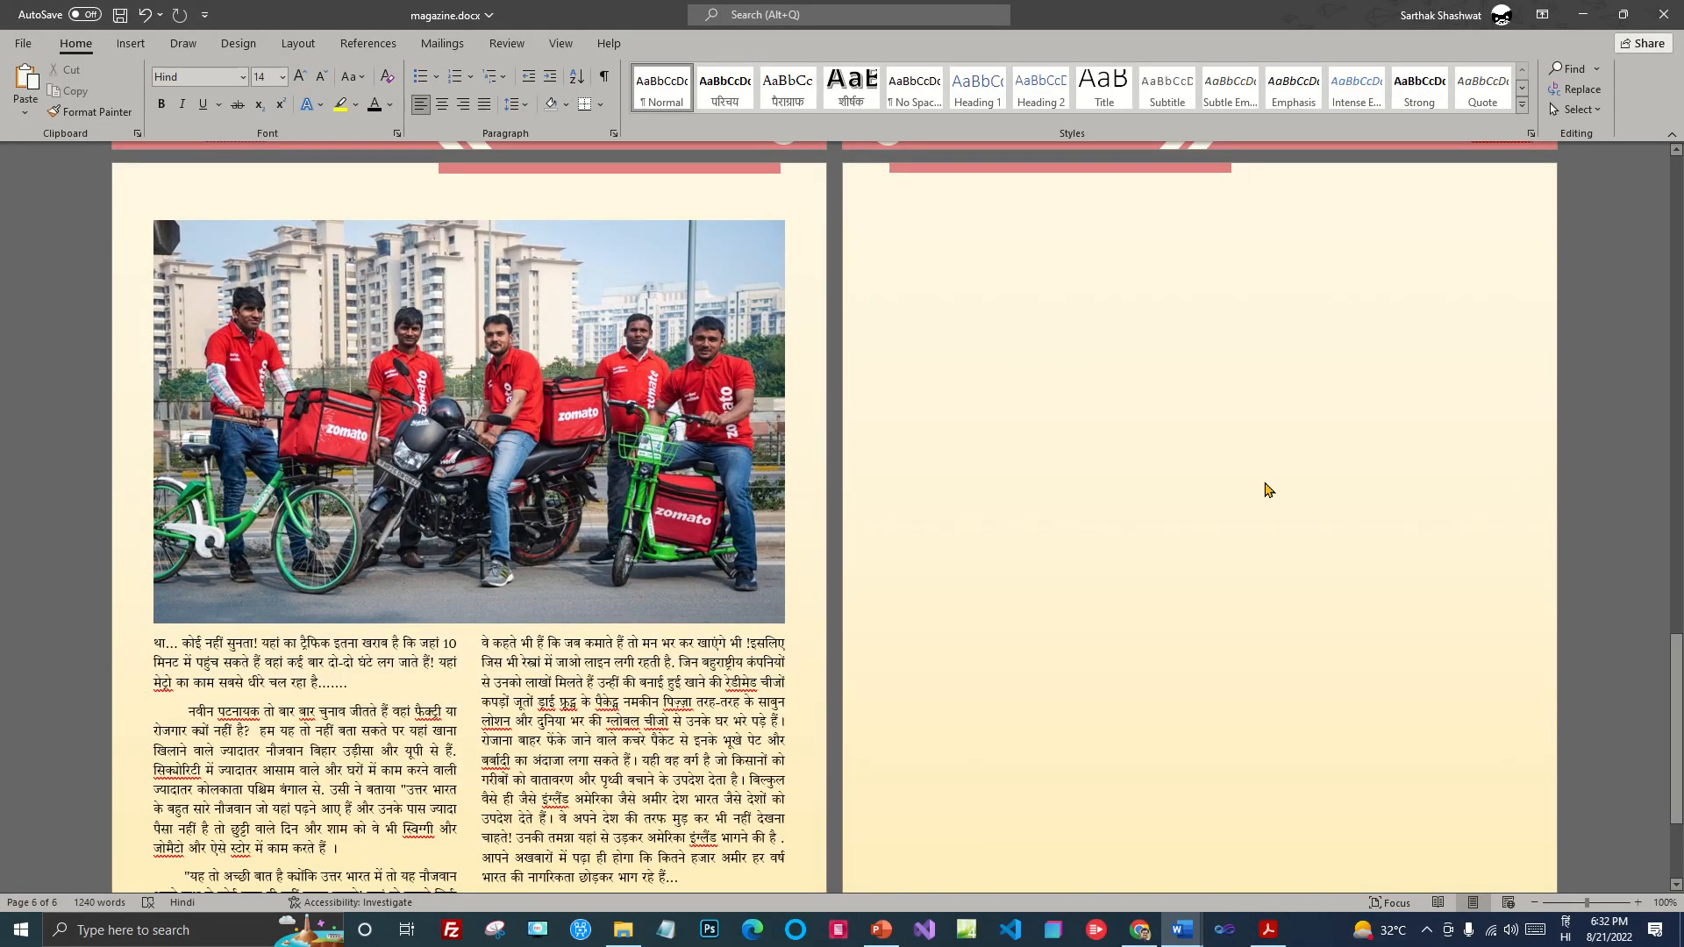
{"action": "scroll", "coordinate": [1267, 489], "scroll_direction": "up", "scroll_amount": 15}
{"action": "scroll", "coordinate": [1264, 482], "scroll_direction": "down", "scroll_amount": 14}
{"action": "scroll", "coordinate": [1292, 500], "scroll_direction": "down", "scroll_amount": 1}
Step: Switch to लेख - Copy.docx and copy the whole article "धरती को चपटी मानने वाले लोग भी हैं?" from its title through its last paragraph
{"action": "left_click", "coordinate": [1181, 929]}
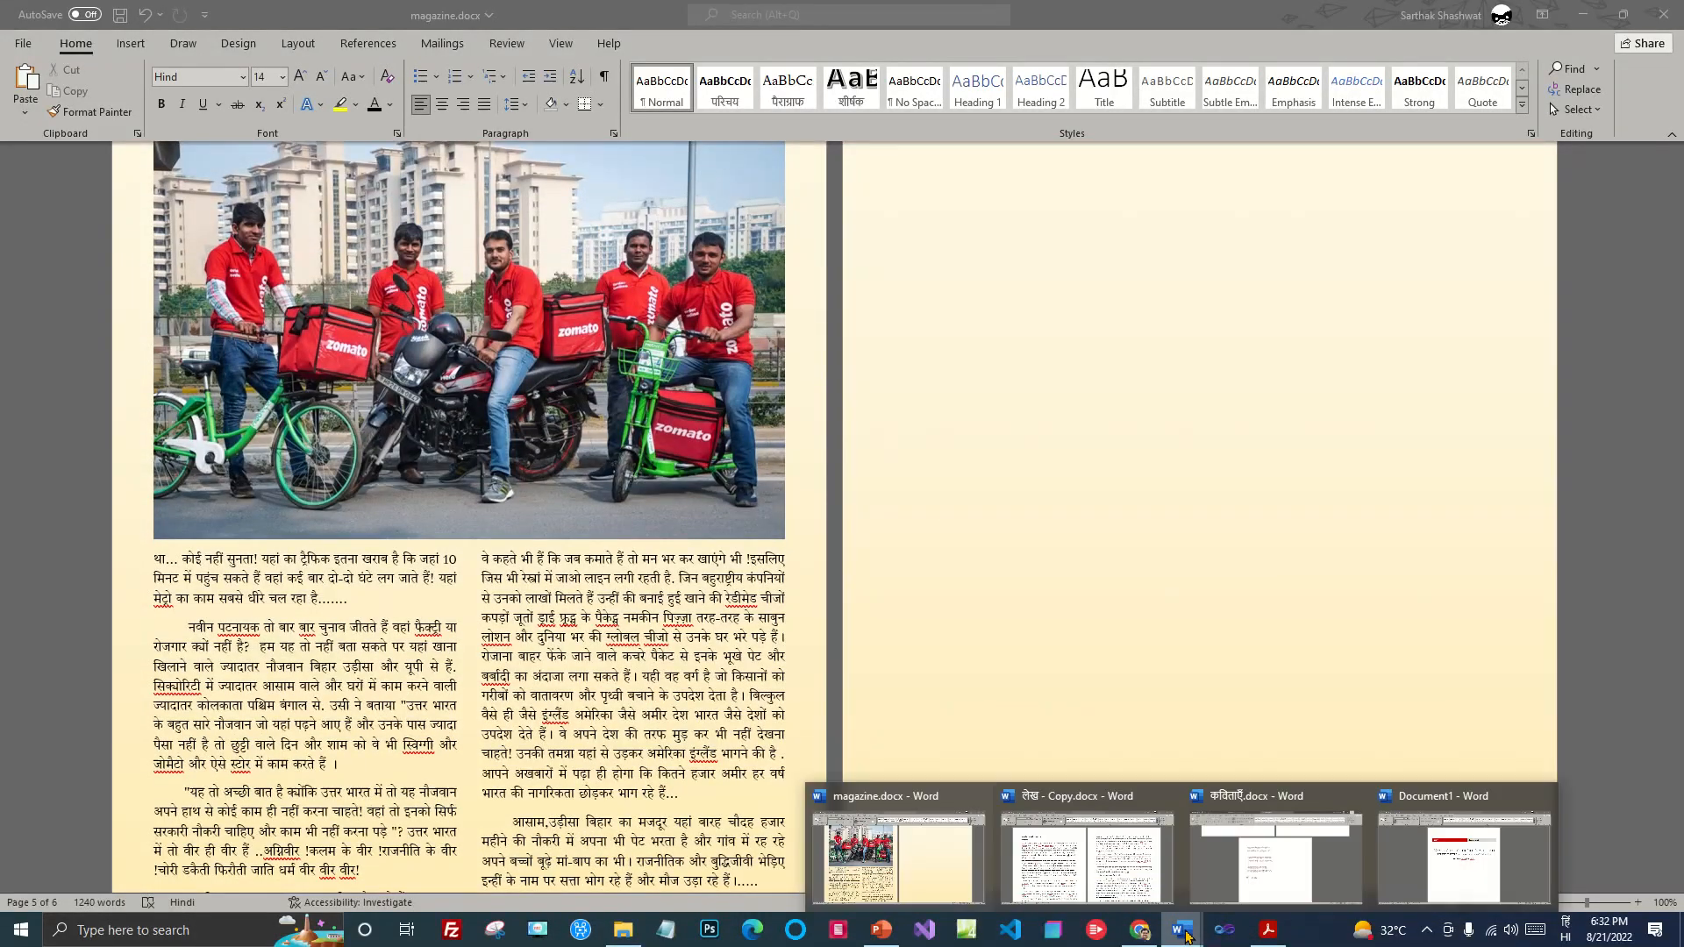
{"action": "left_click", "coordinate": [1085, 866]}
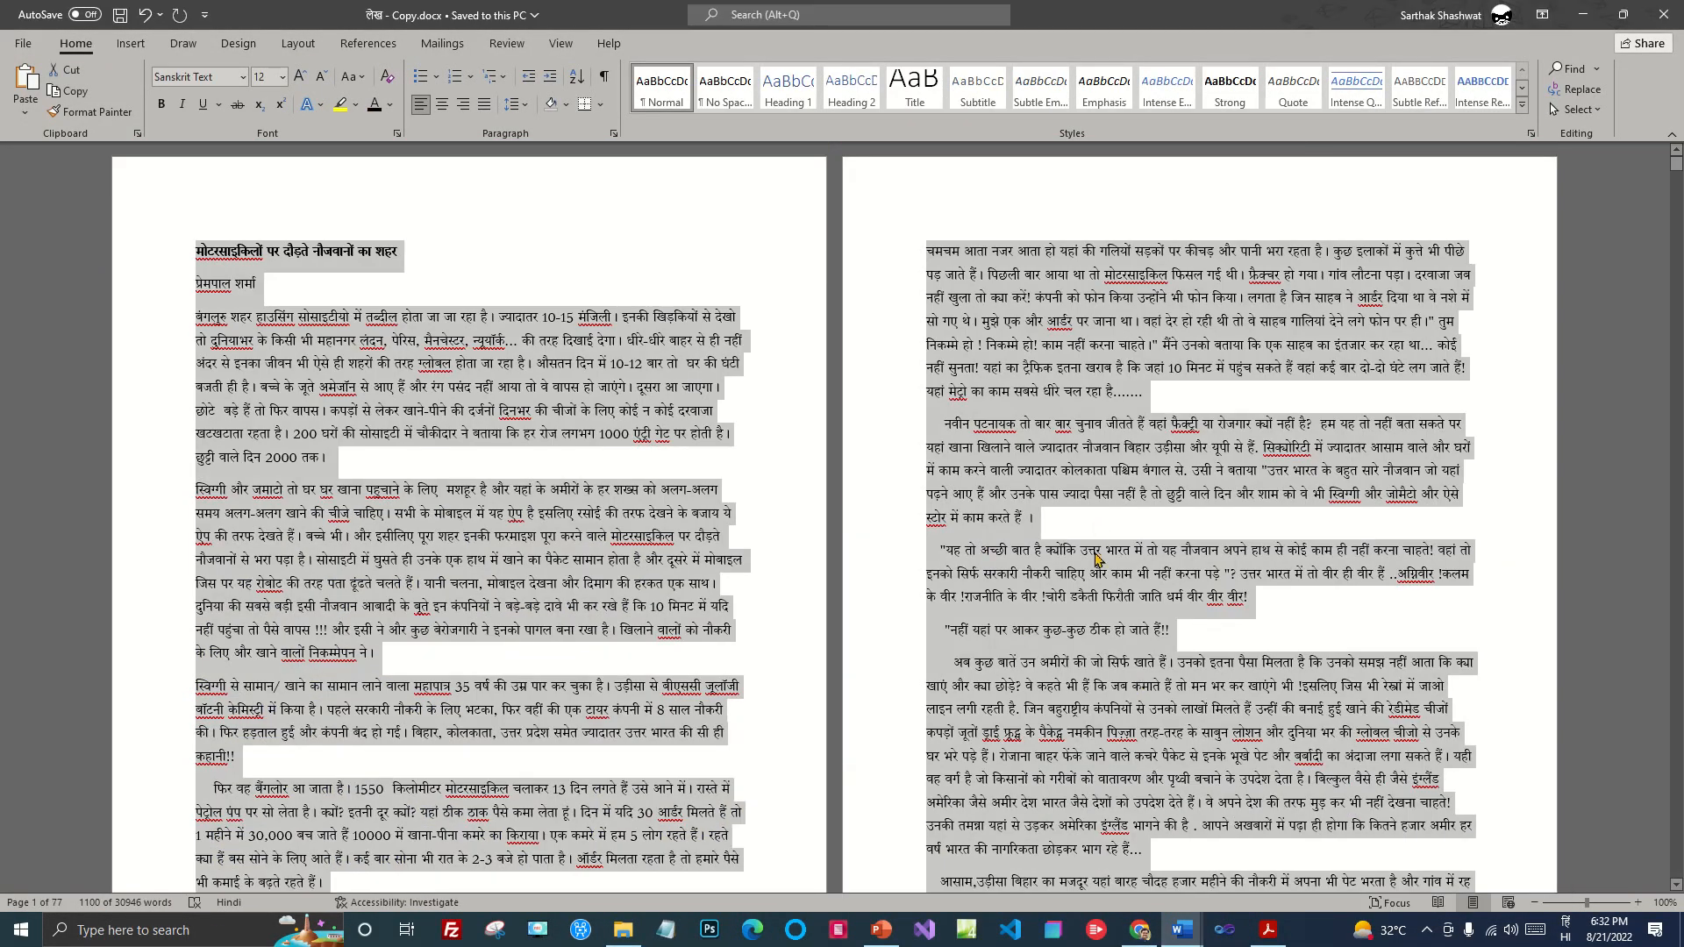
{"action": "scroll", "coordinate": [1094, 559], "scroll_direction": "down", "scroll_amount": 20}
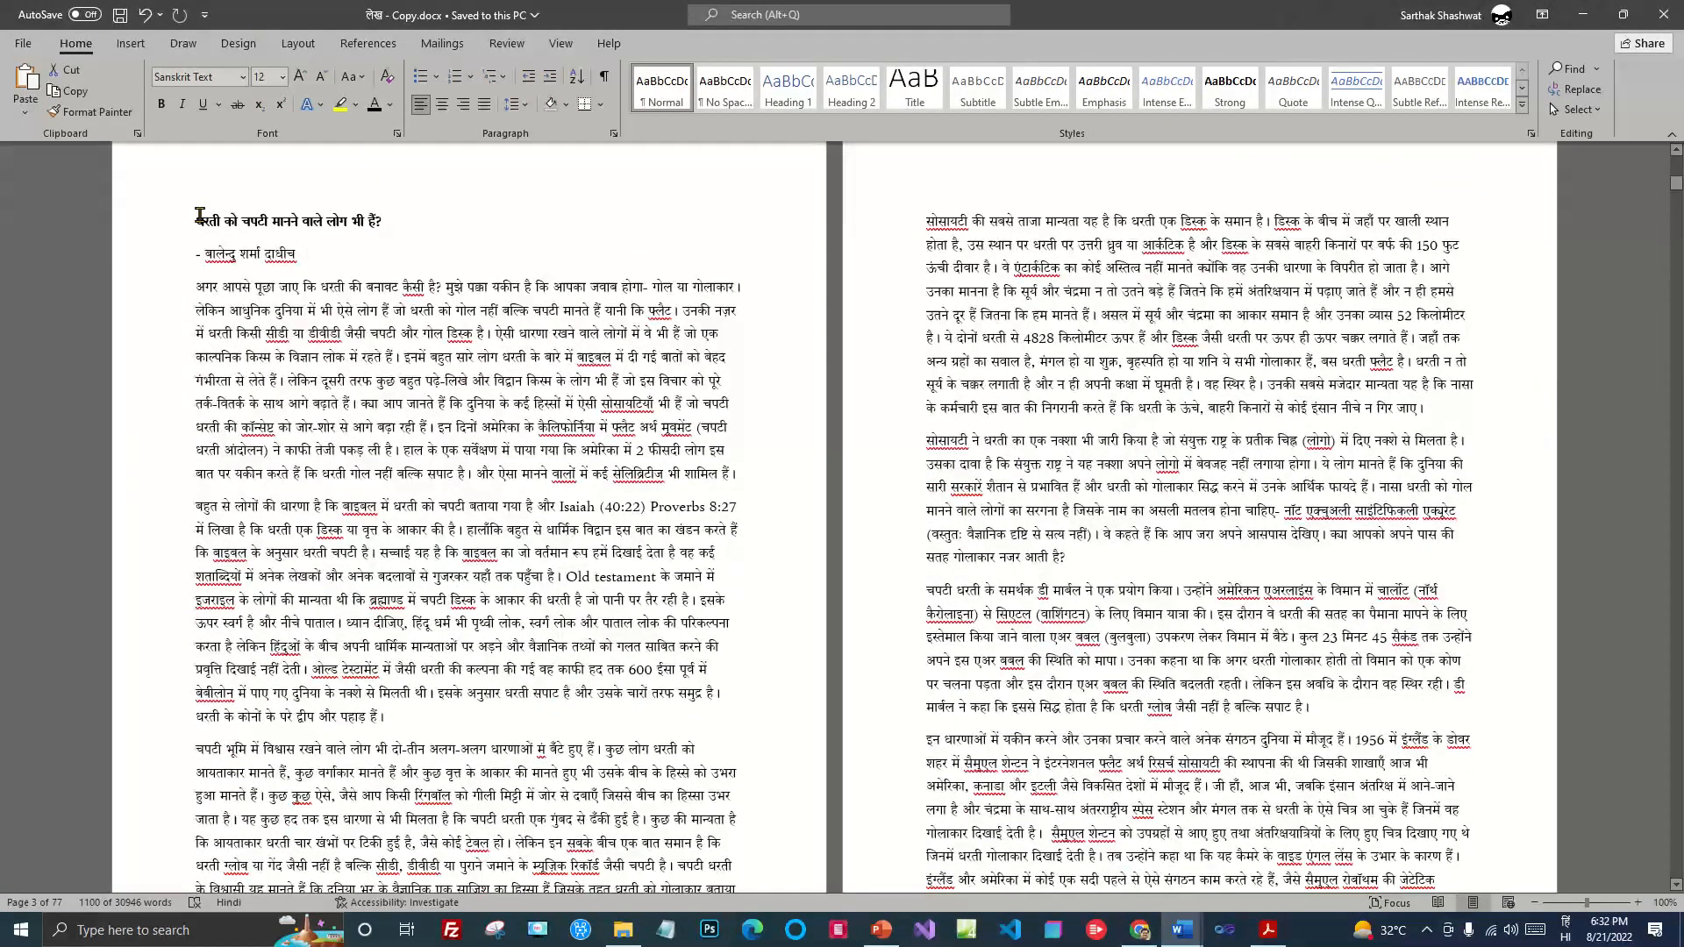
{"action": "key", "text": "ctrl+a"}
{"action": "scroll", "coordinate": [1088, 859], "scroll_direction": "down", "scroll_amount": 8}
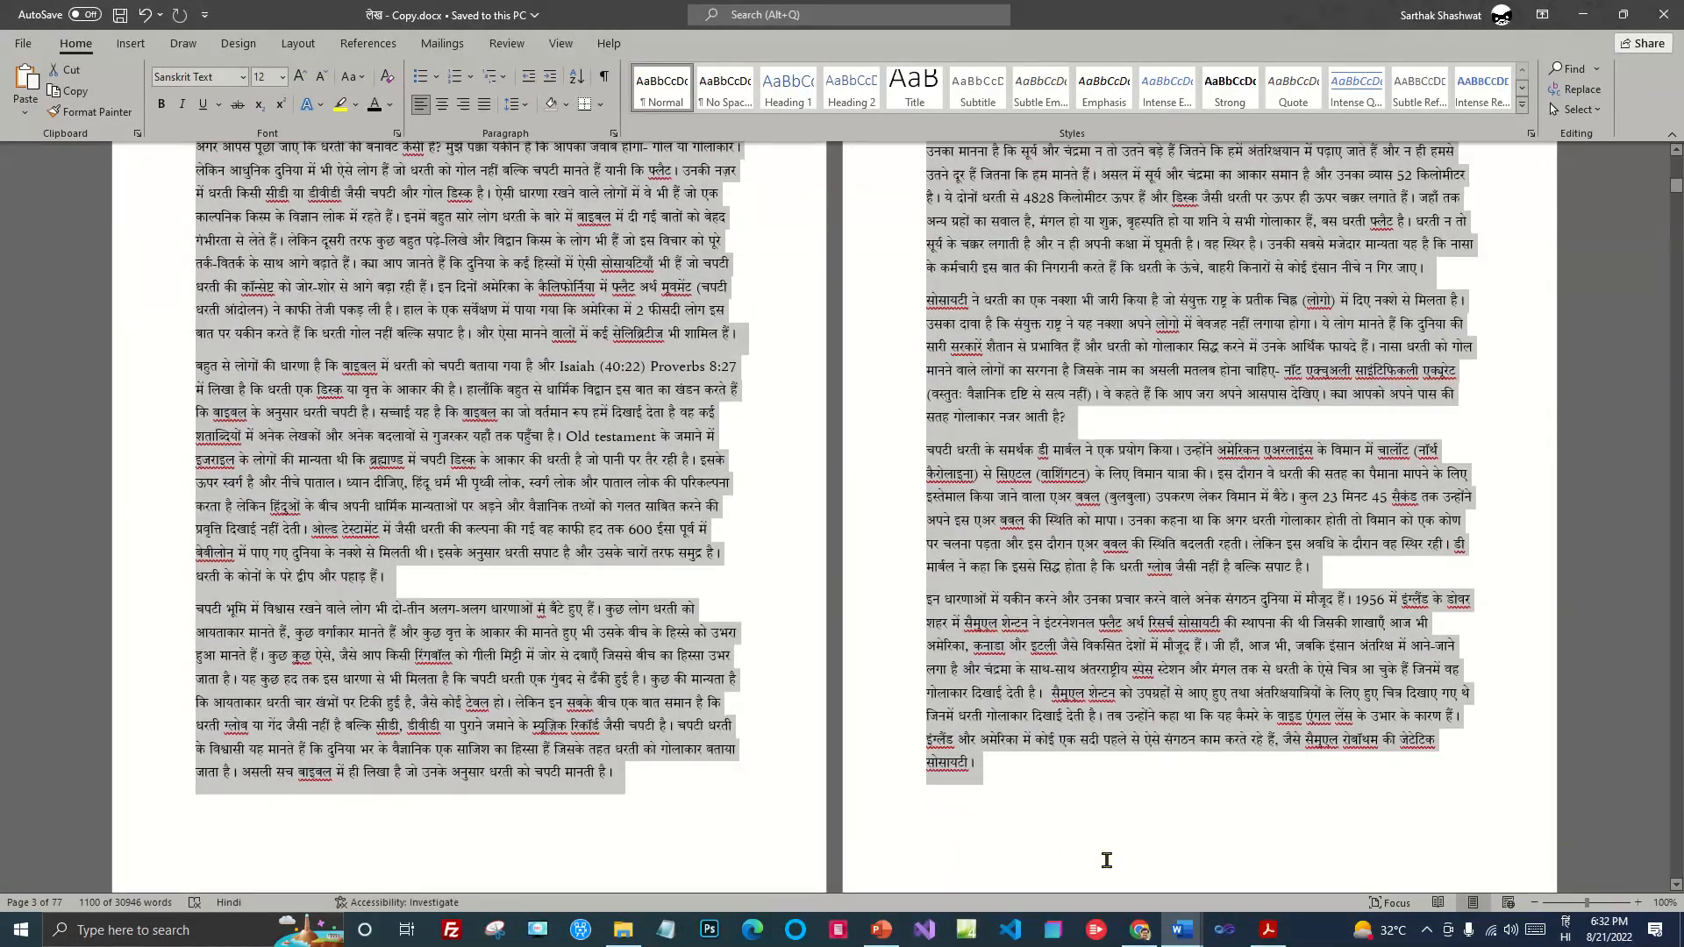
{"action": "scroll", "coordinate": [1033, 688], "scroll_direction": "down", "scroll_amount": 2}
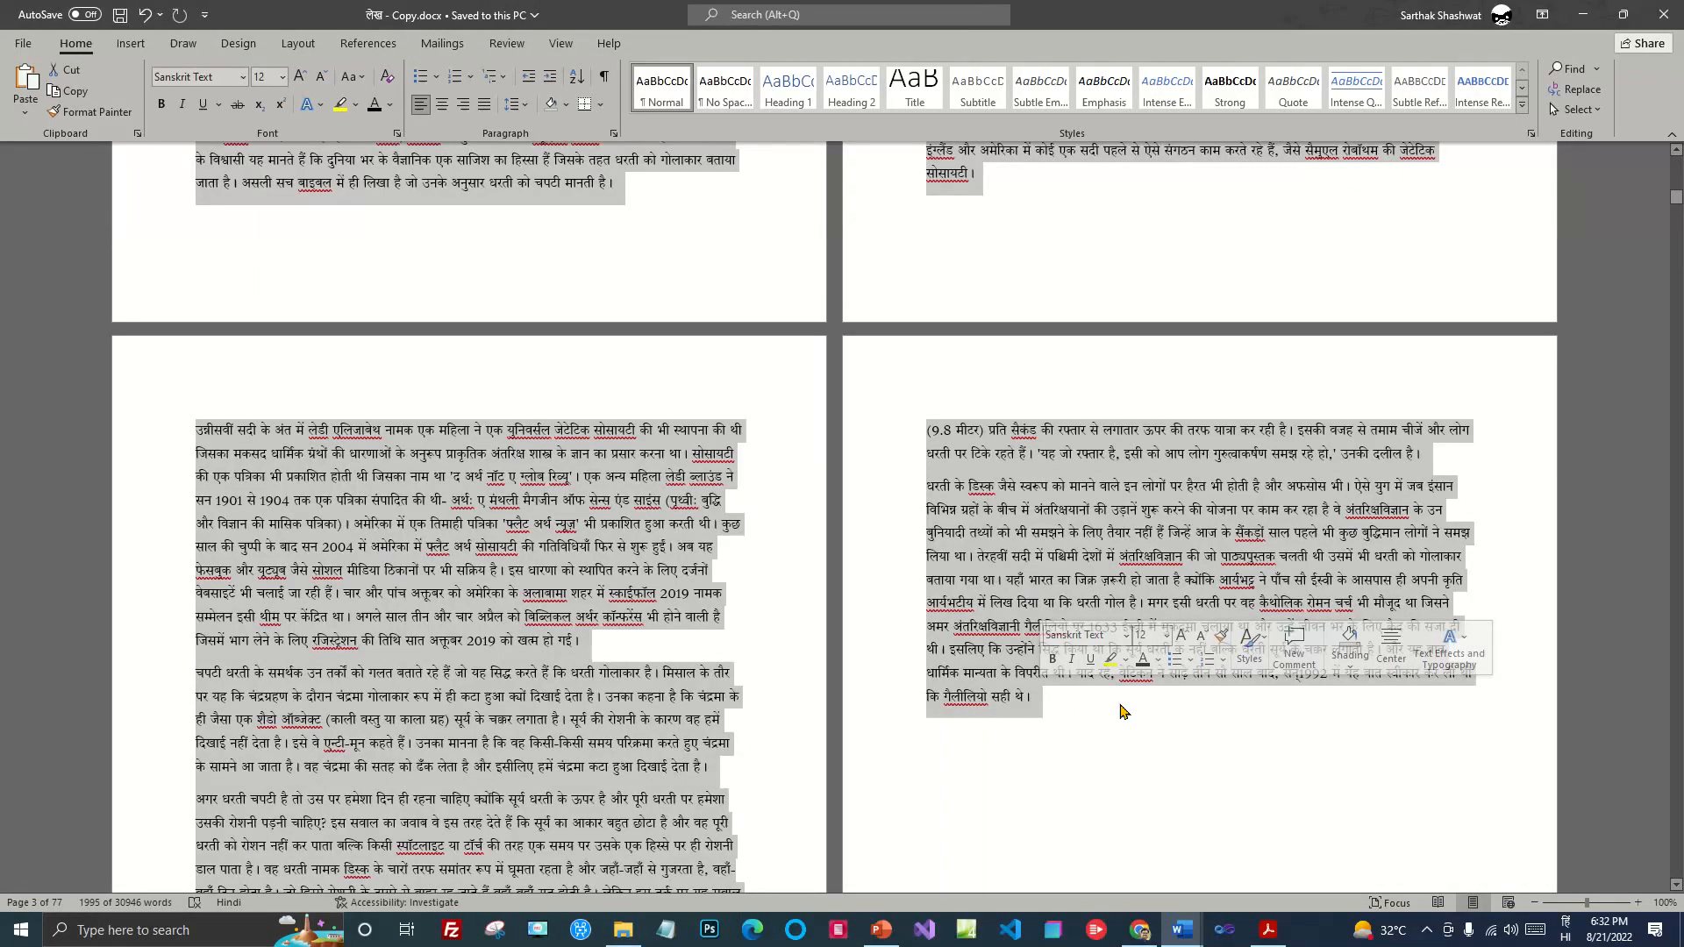
{"action": "scroll", "coordinate": [1195, 713], "scroll_direction": "down", "scroll_amount": 5}
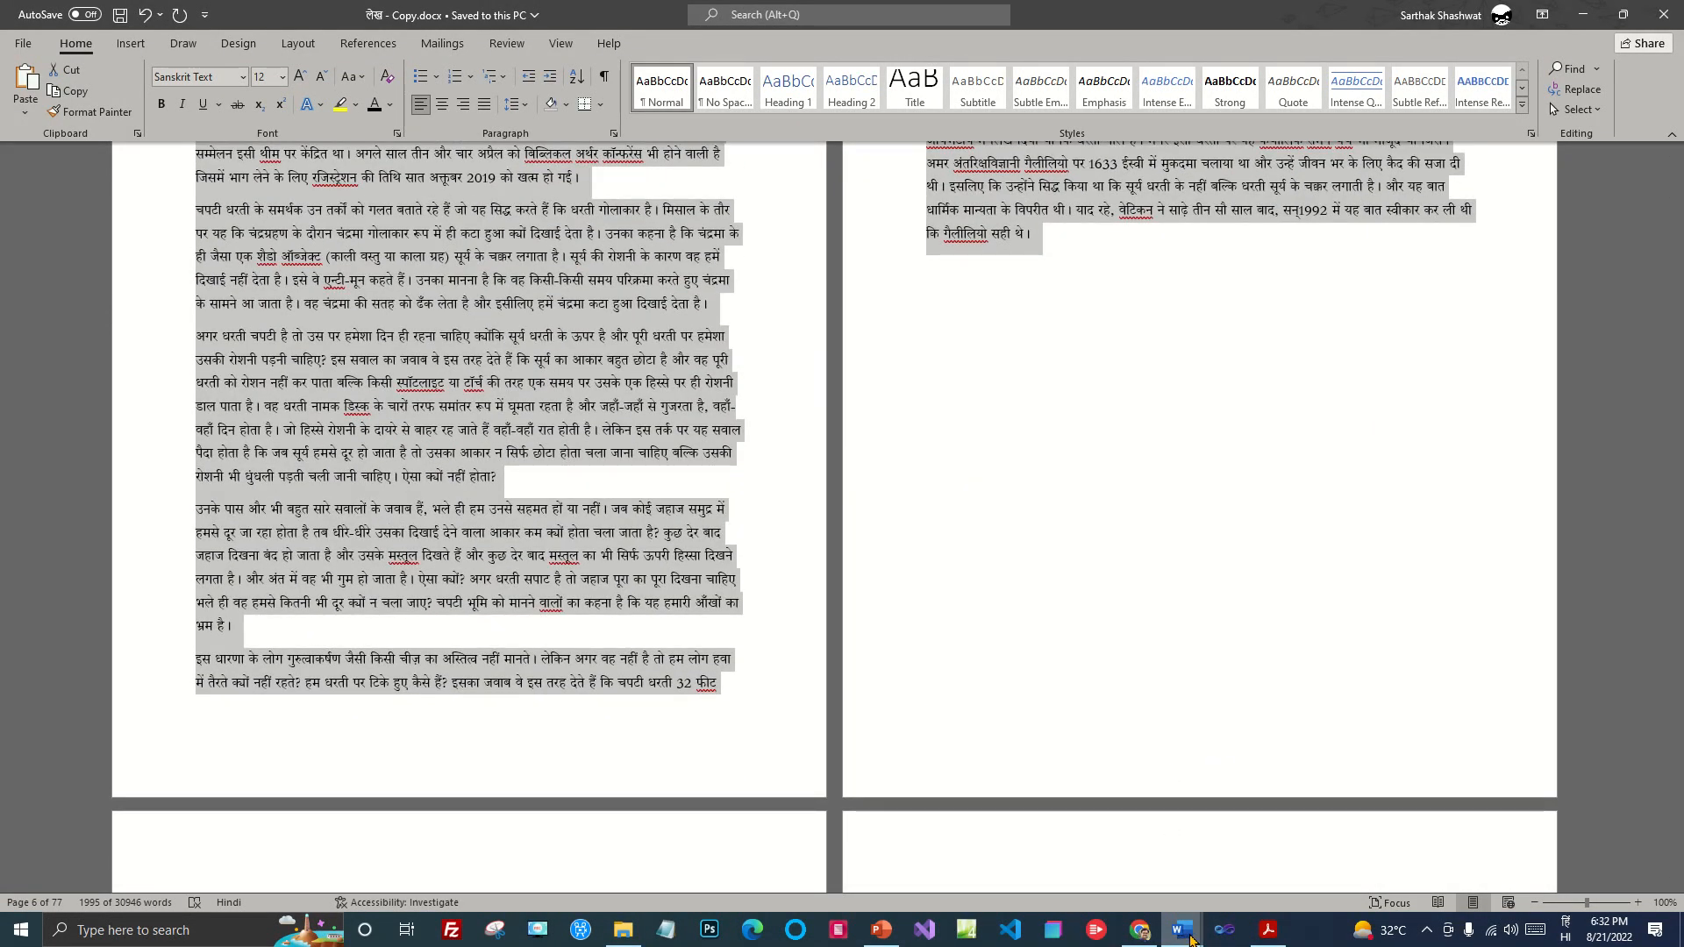
Step: Return to magazine.docx and paste the copied flat-earth article at the start of blank page 6
{"action": "left_click", "coordinate": [1184, 931]}
{"action": "left_click", "coordinate": [899, 855]}
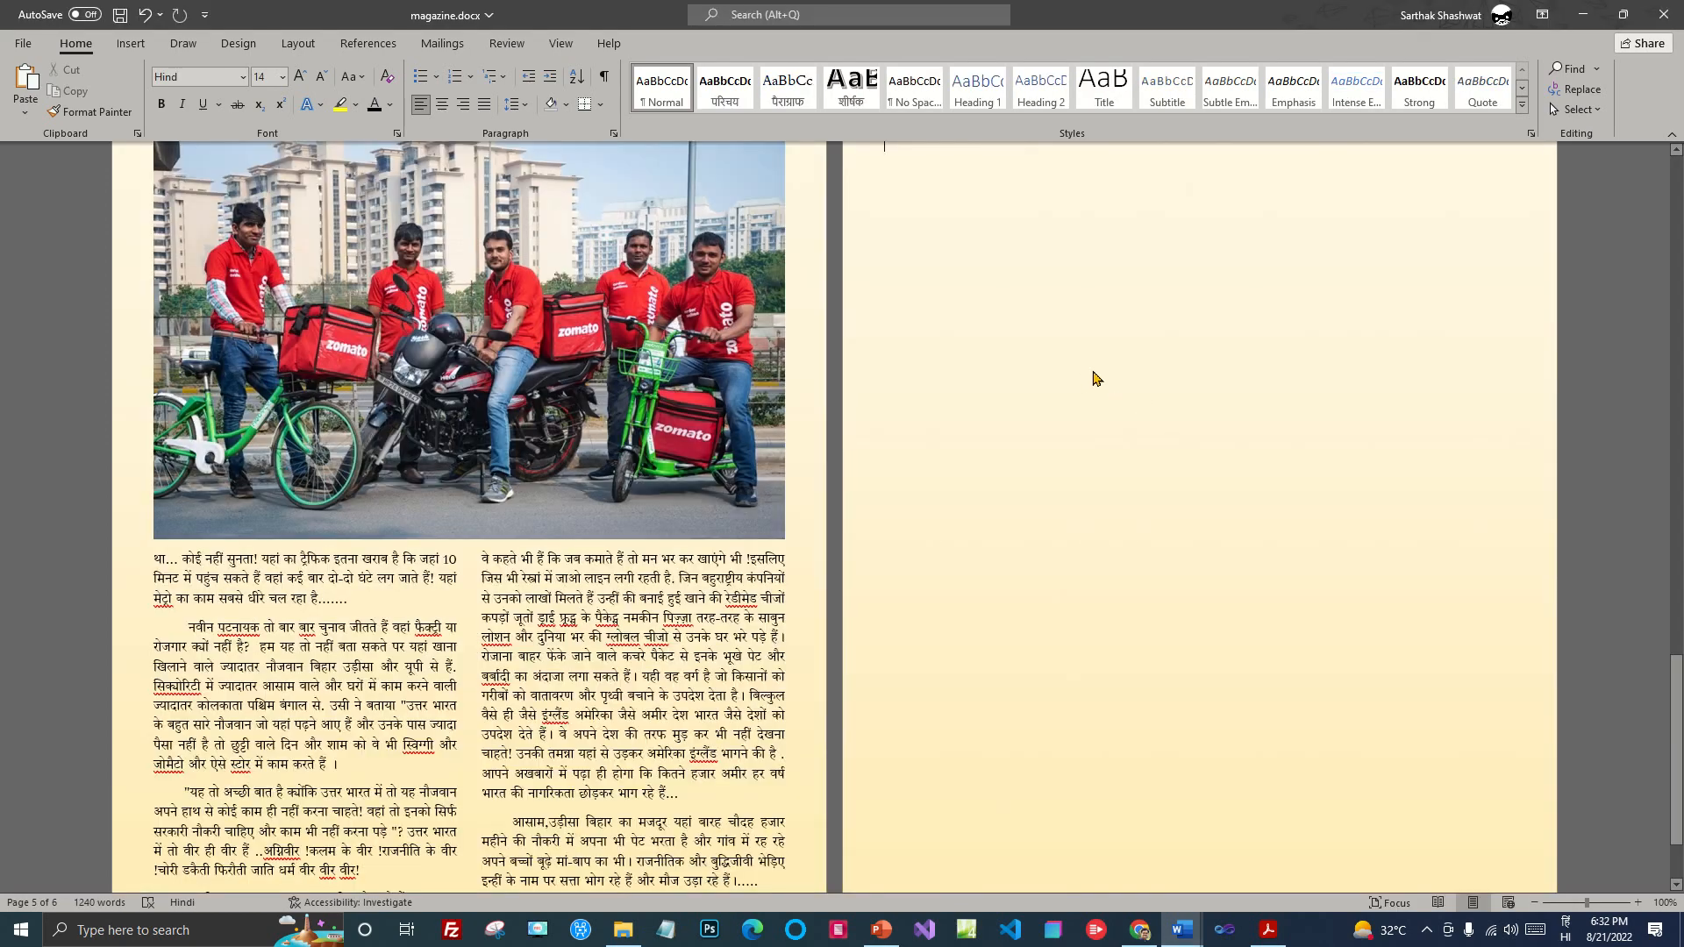
{"action": "scroll", "coordinate": [1088, 383], "scroll_direction": "up", "scroll_amount": 2}
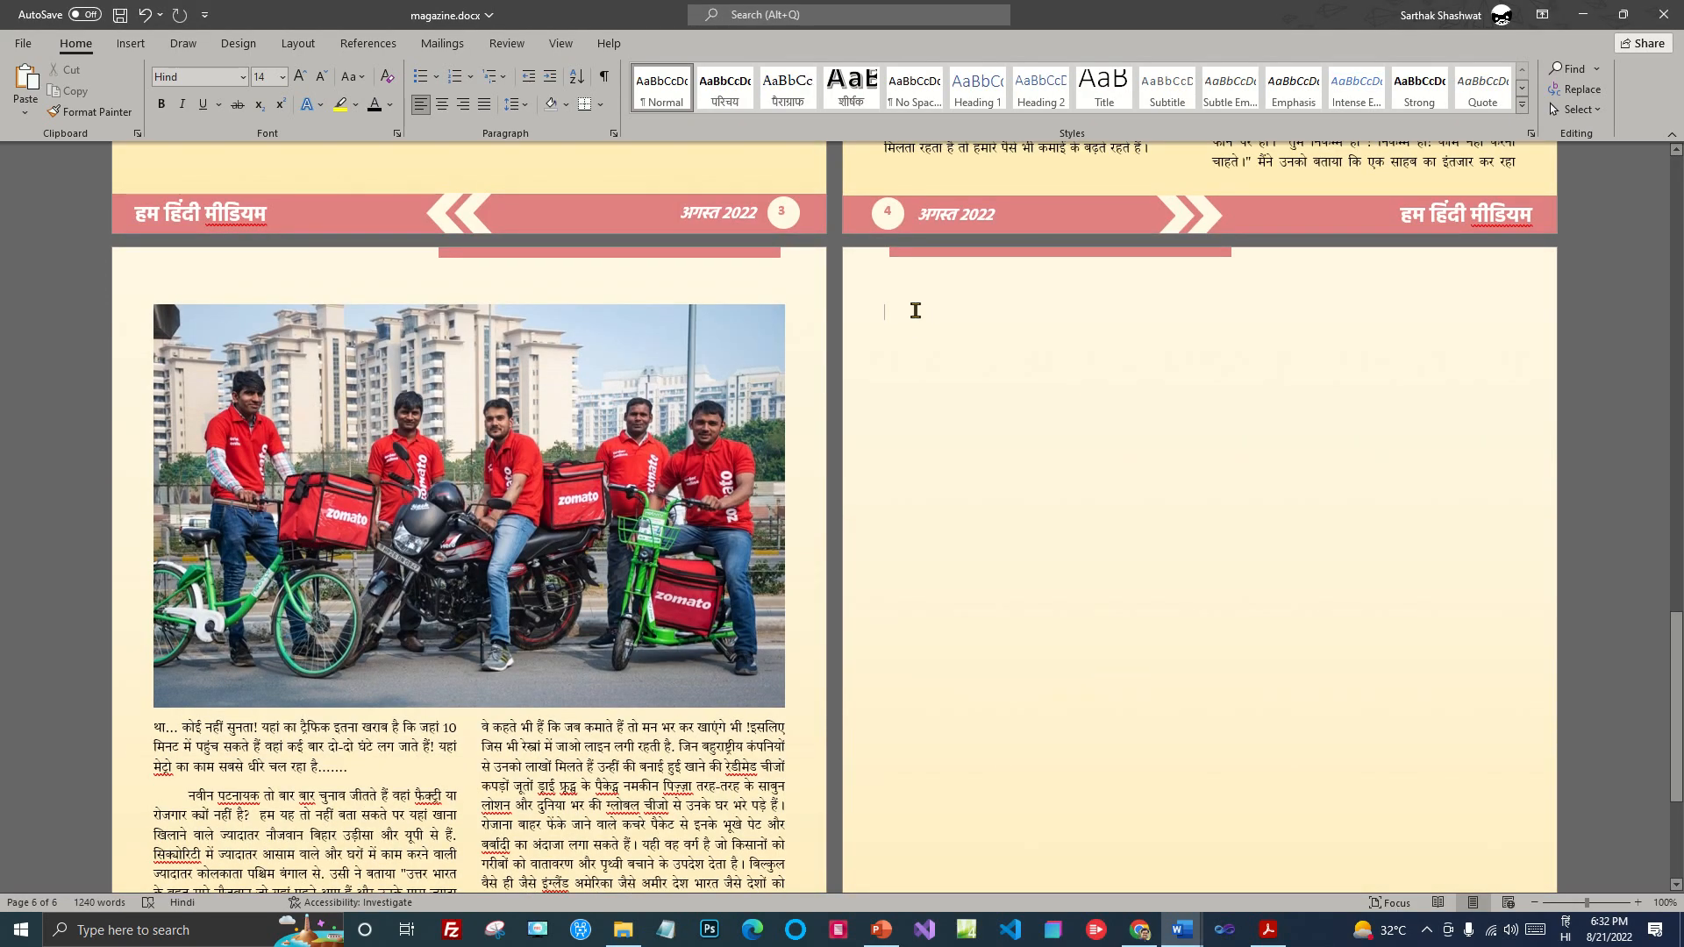
{"action": "key", "text": "ctrl+v"}
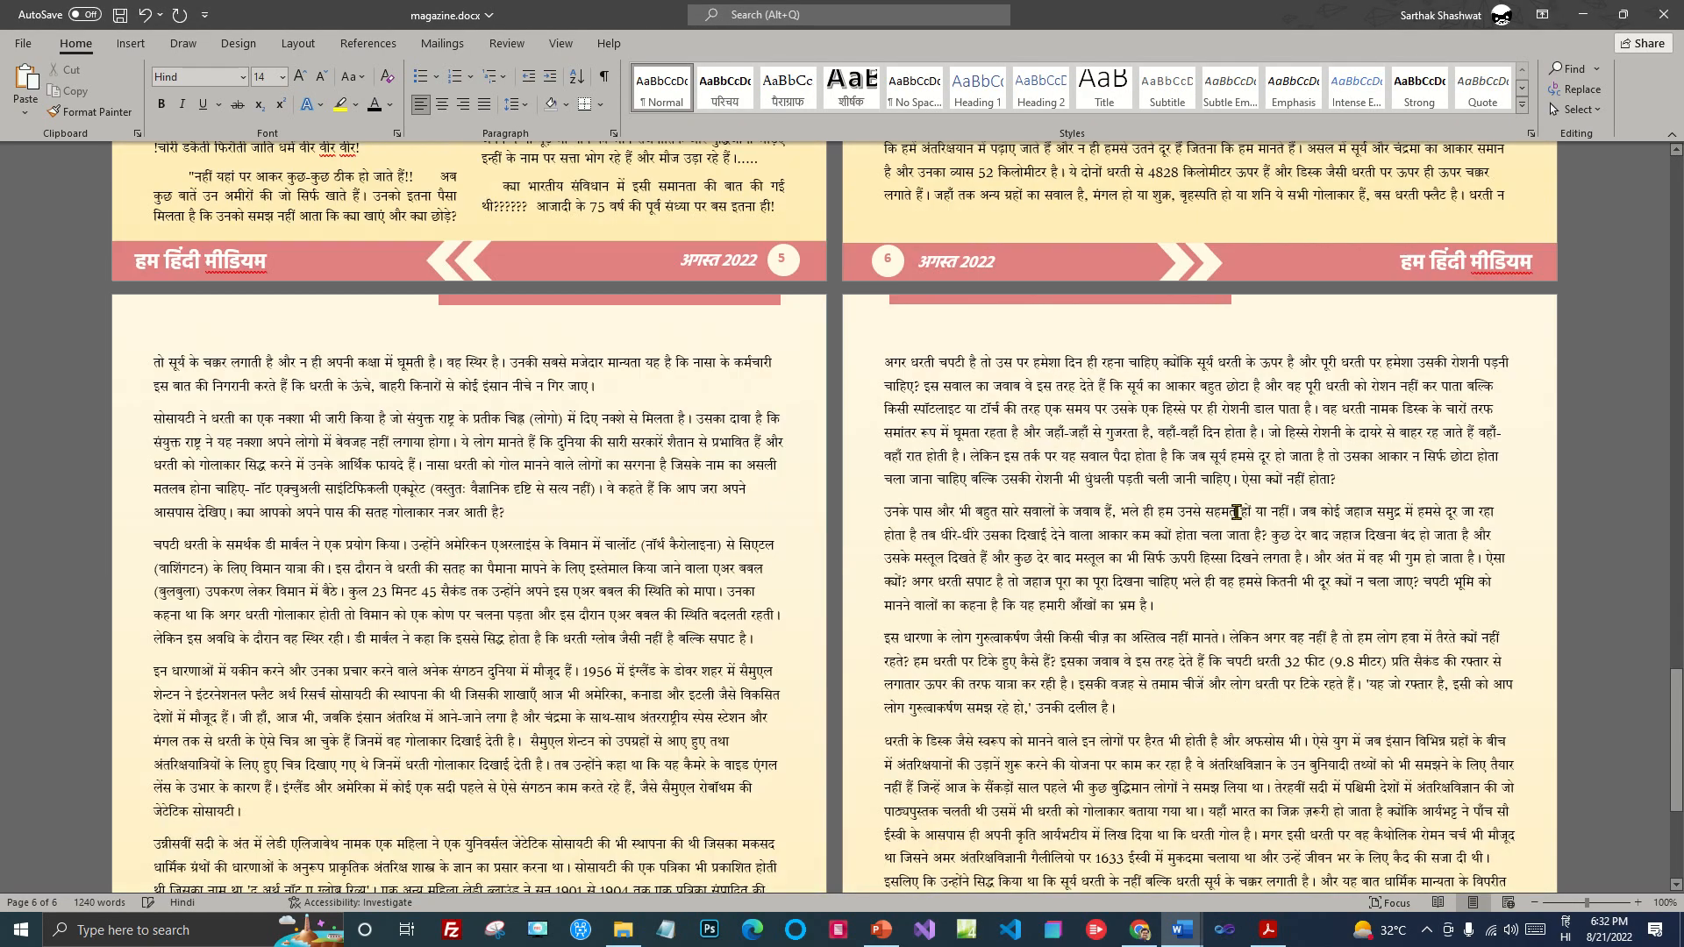
{"action": "scroll", "coordinate": [1154, 516], "scroll_direction": "up", "scroll_amount": 2}
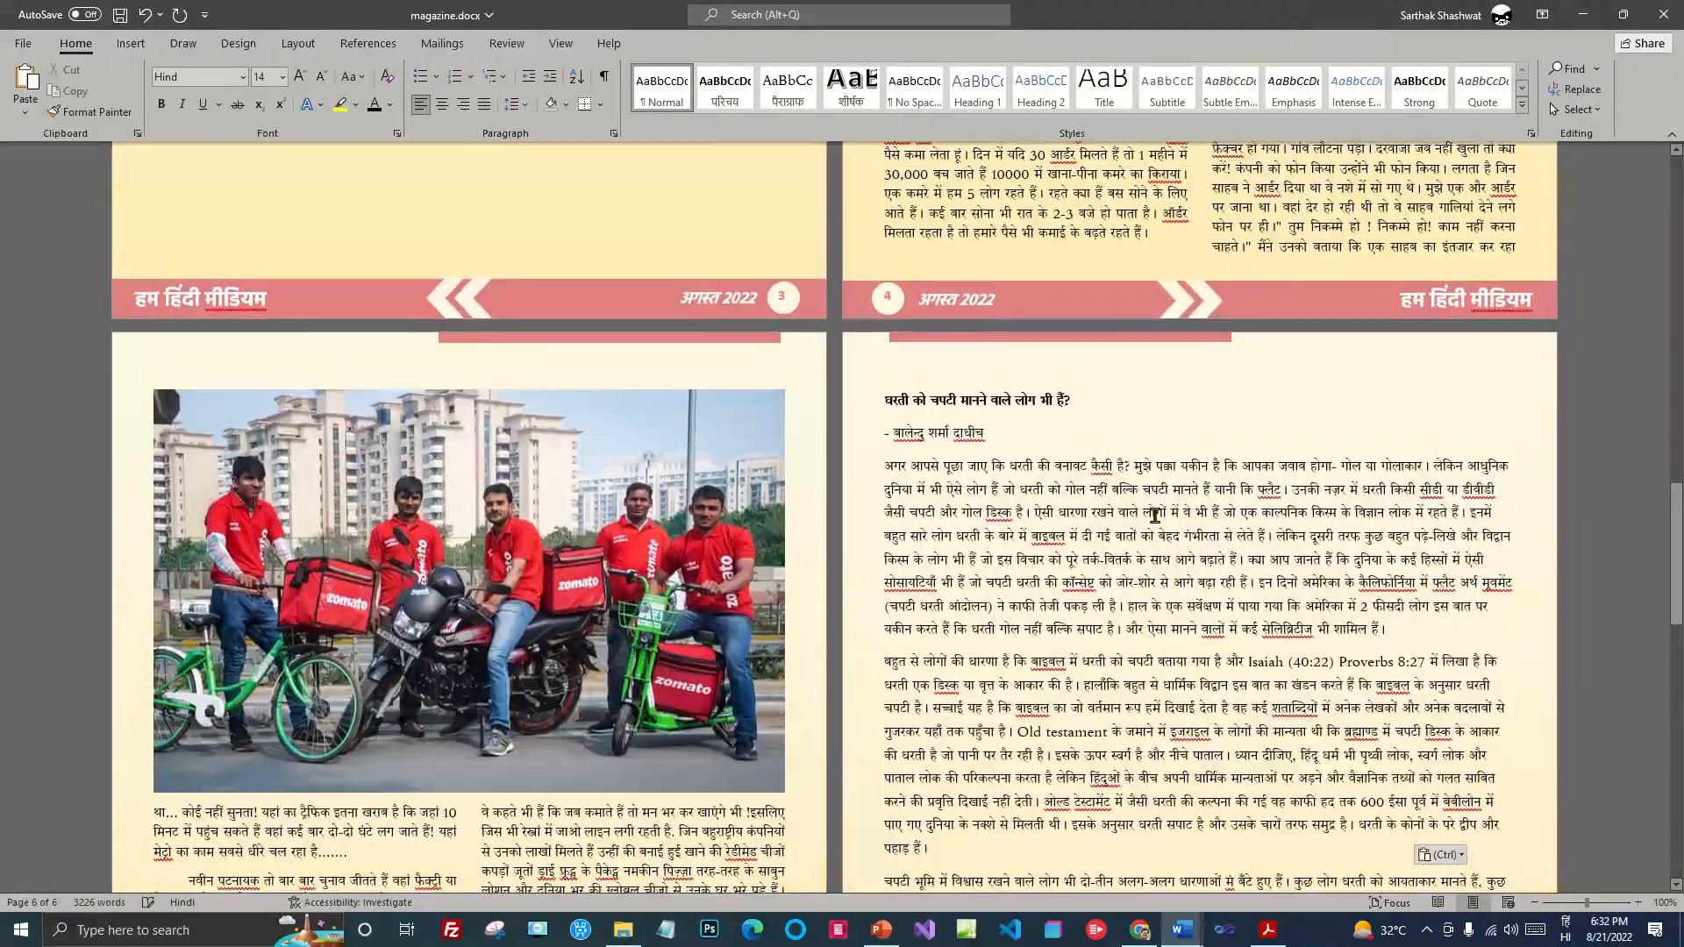
Step: Apply the पैराग्राफ style to the flat-earth article's body, from its first paragraph through its last
{"action": "left_click_drag", "start_coordinate": [880, 468], "coordinate": [1287, 940]}
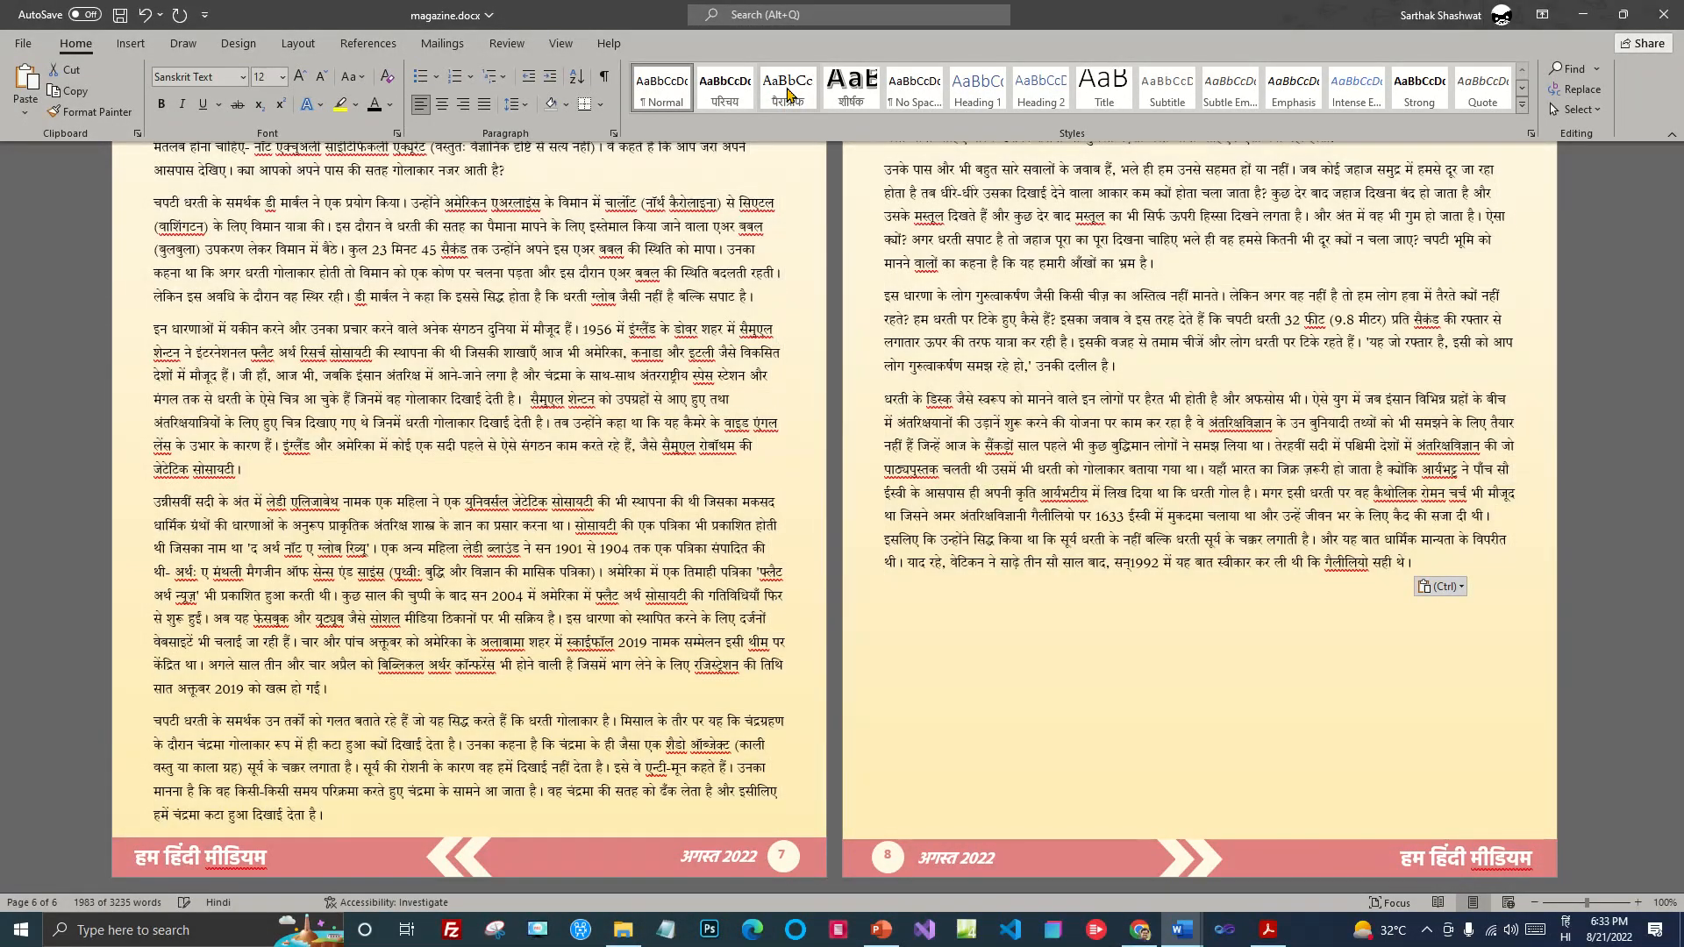
{"action": "left_click", "coordinate": [787, 91]}
{"action": "scroll", "coordinate": [1177, 277], "scroll_direction": "up", "scroll_amount": 6}
{"action": "scroll", "coordinate": [1220, 318], "scroll_direction": "up", "scroll_amount": 5}
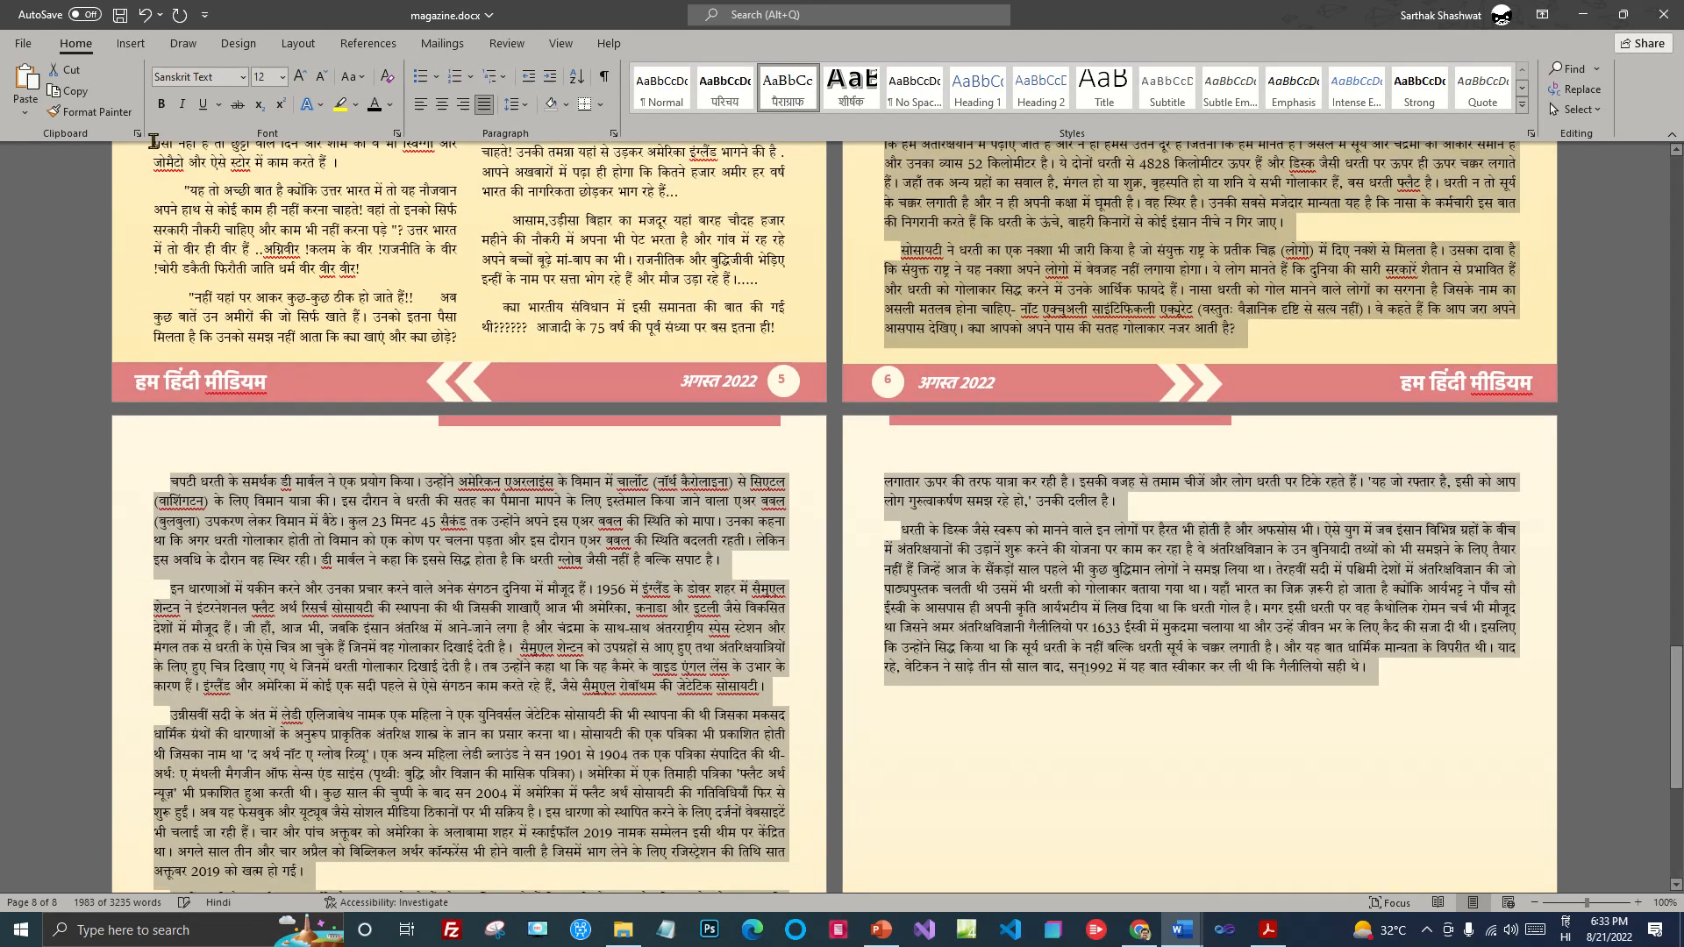
Step: Lay out the flat-earth article's body in two equal columns and reduce the spacing between them
{"action": "left_click", "coordinate": [298, 43]}
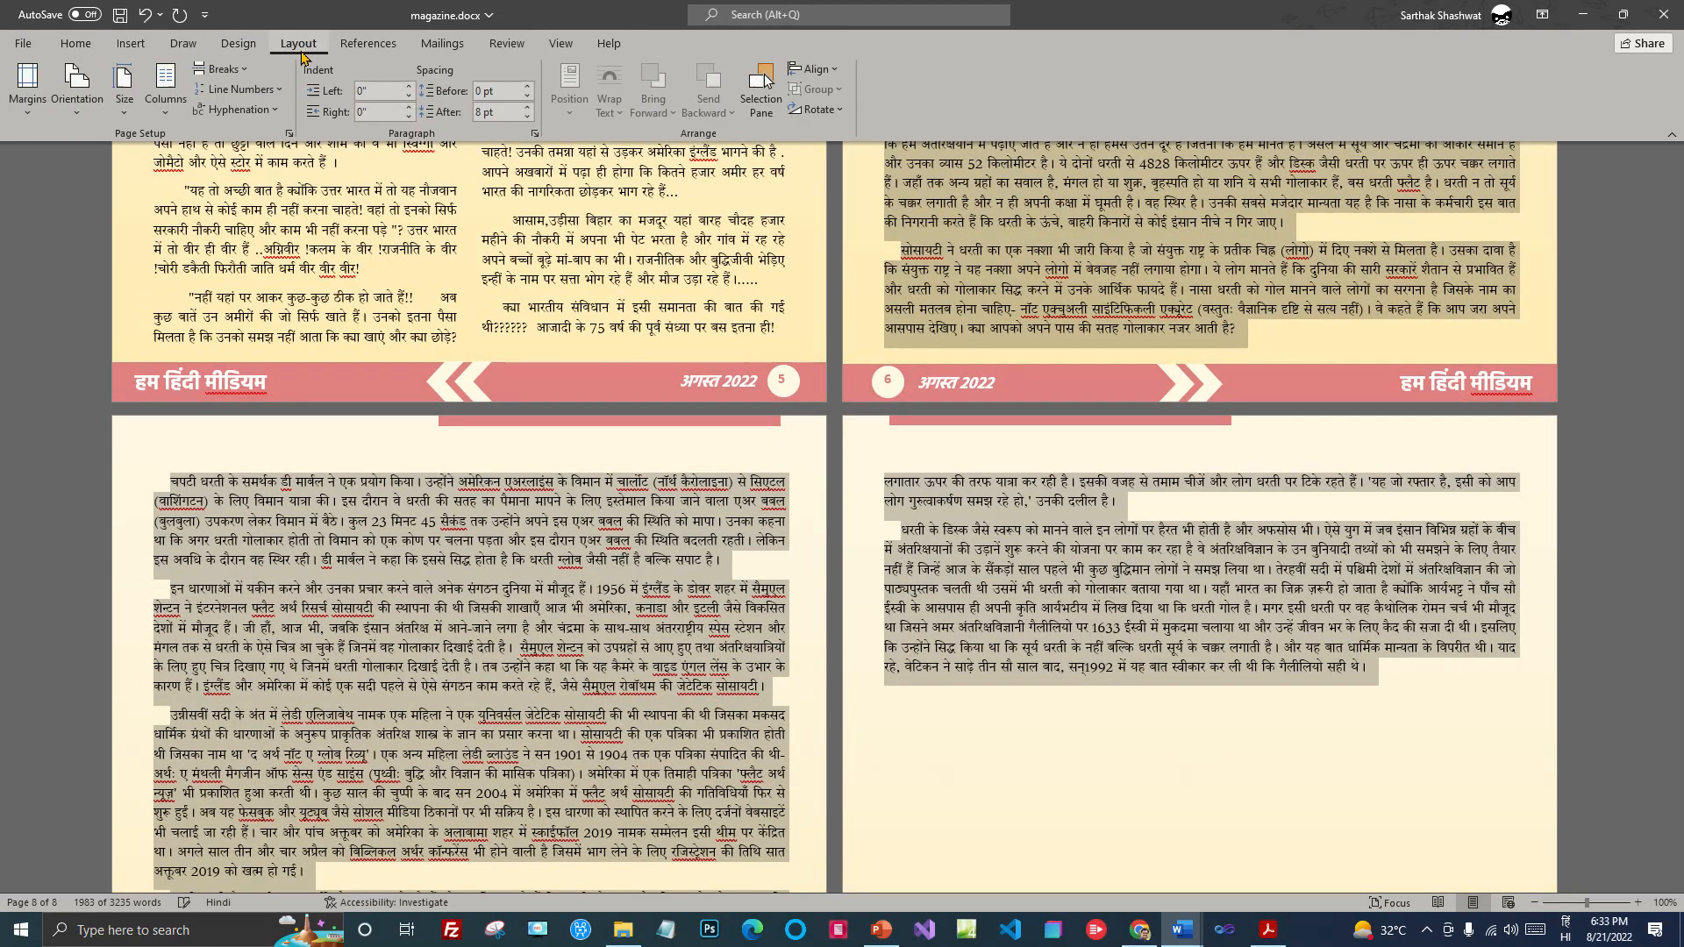
{"action": "left_click", "coordinate": [162, 114]}
{"action": "left_click", "coordinate": [196, 193]}
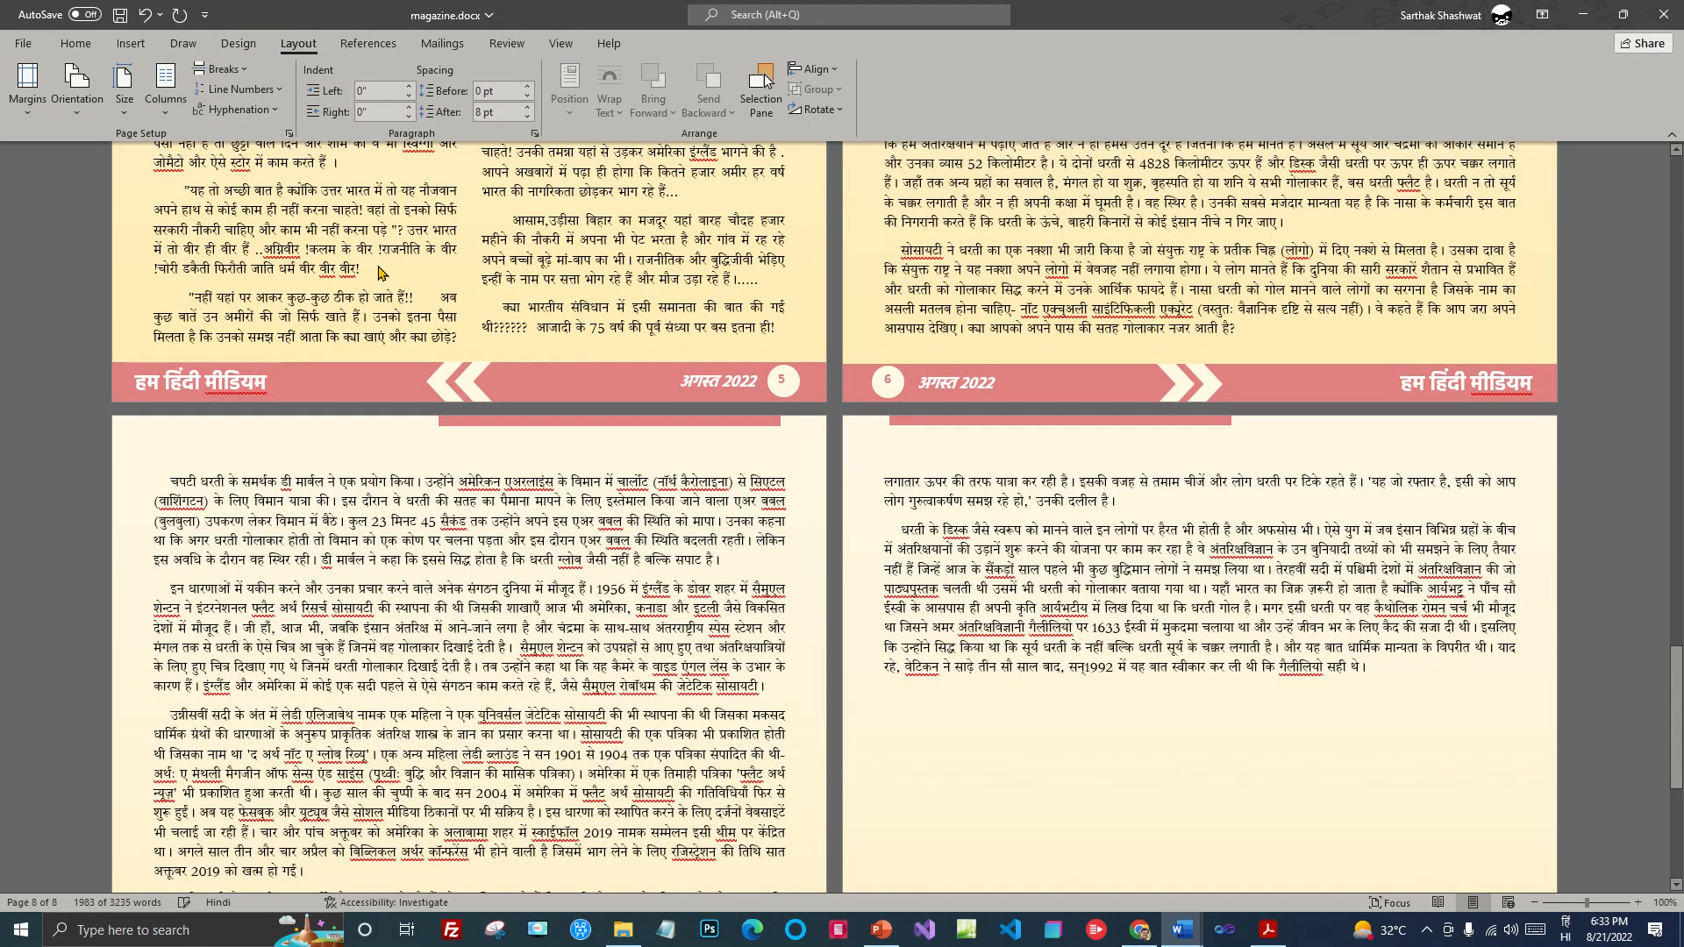
{"action": "left_click", "coordinate": [165, 87]}
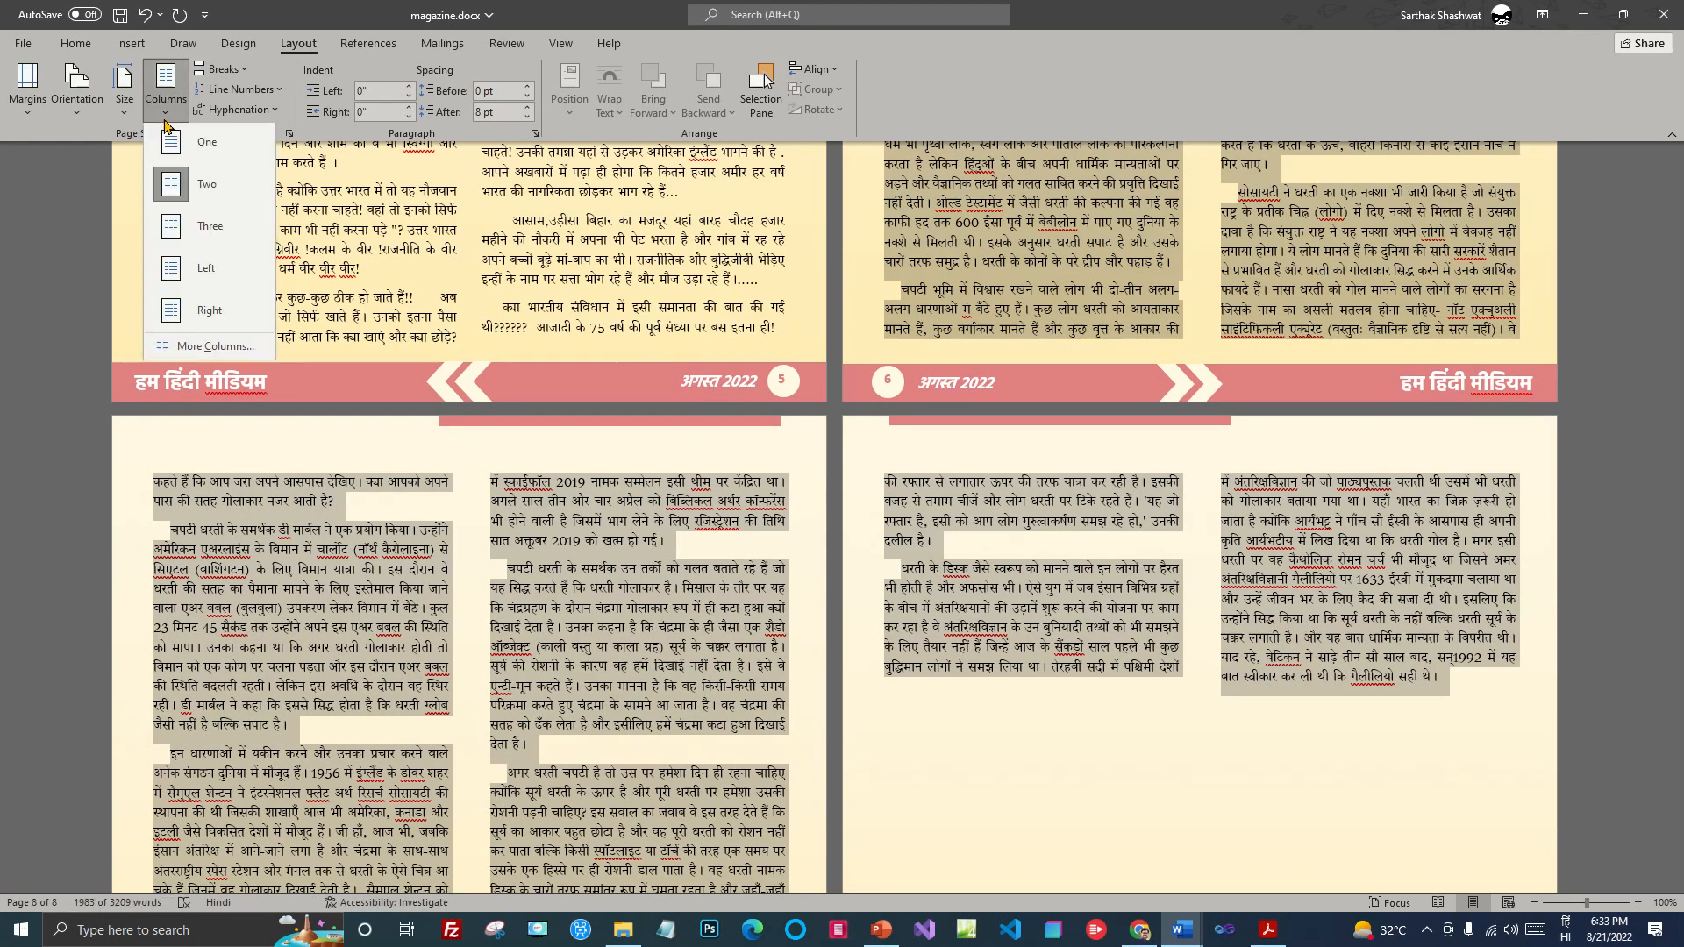
{"action": "left_click", "coordinate": [208, 359]}
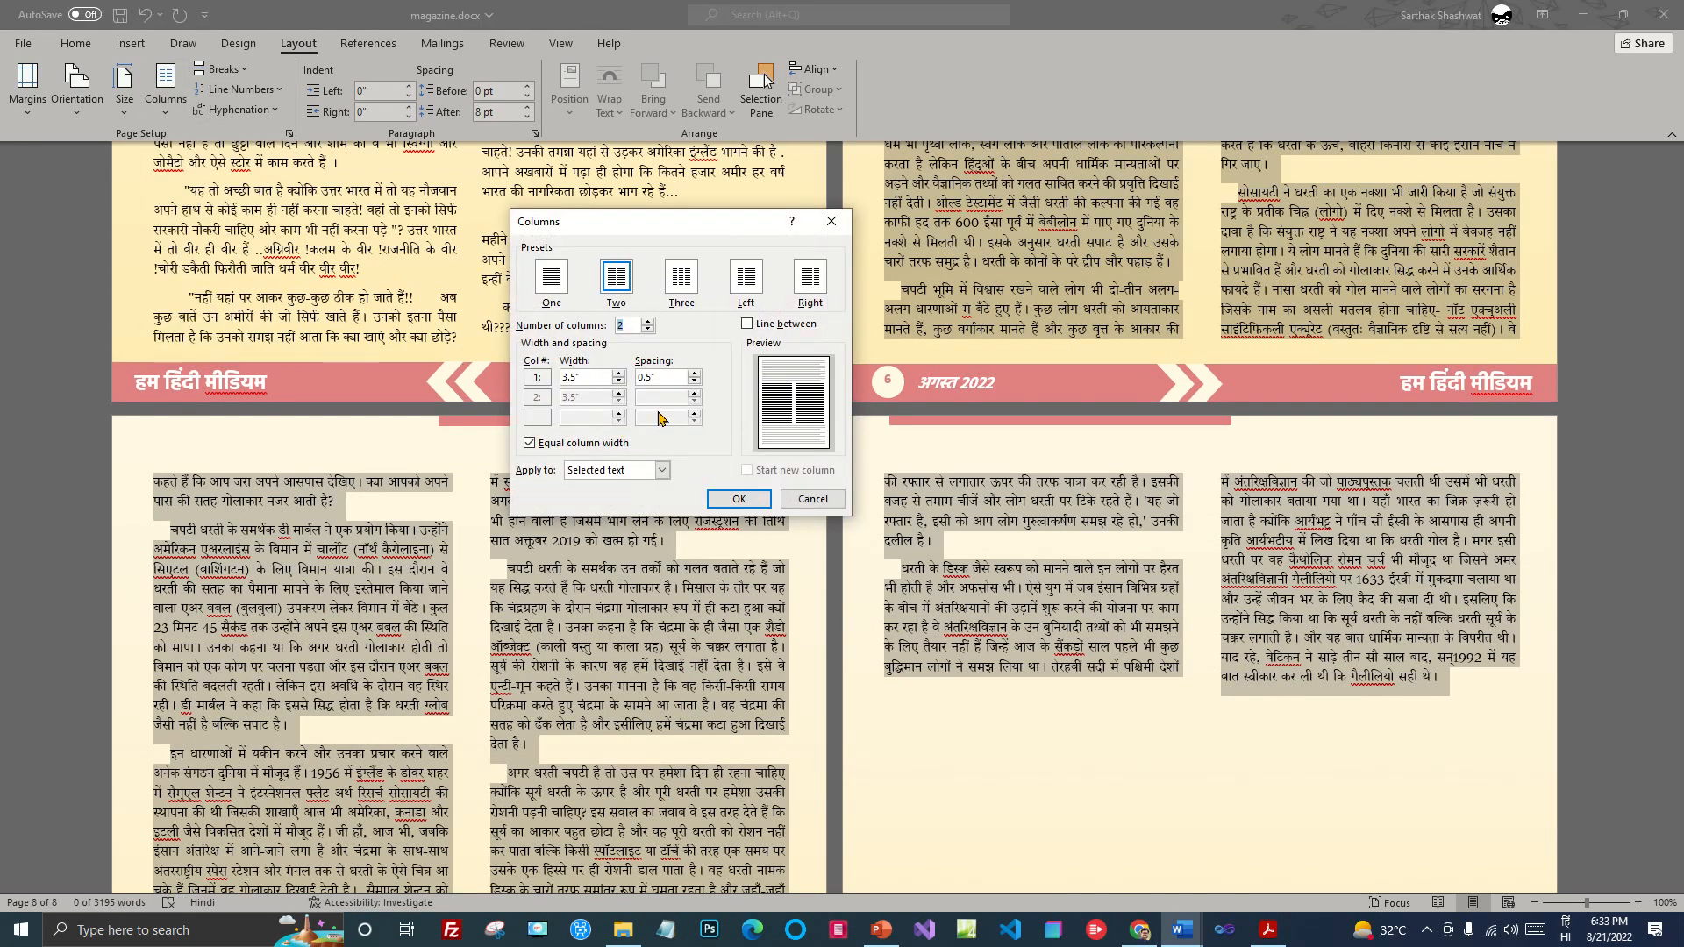
{"action": "left_click", "coordinate": [650, 377]}
{"action": "left_click", "coordinate": [746, 498]}
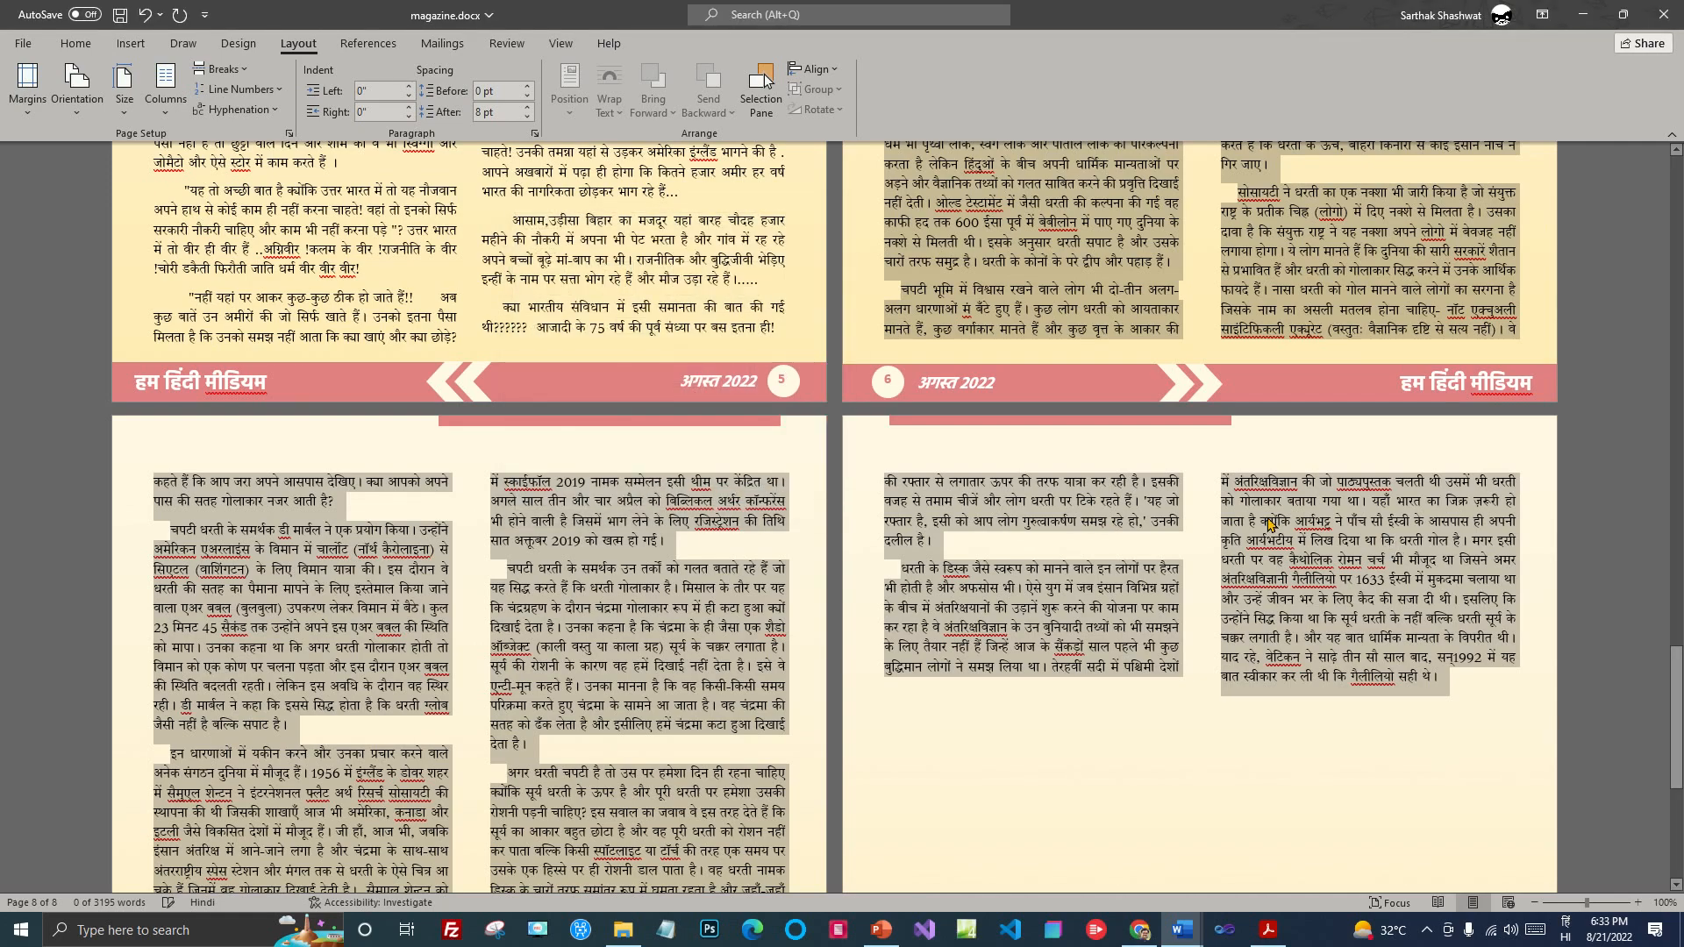
Step: Add an empty line above the flat-earth title and copy the red-and-grey डायरी banner group from page 4
{"action": "scroll", "coordinate": [1224, 270], "scroll_direction": "up", "scroll_amount": 10}
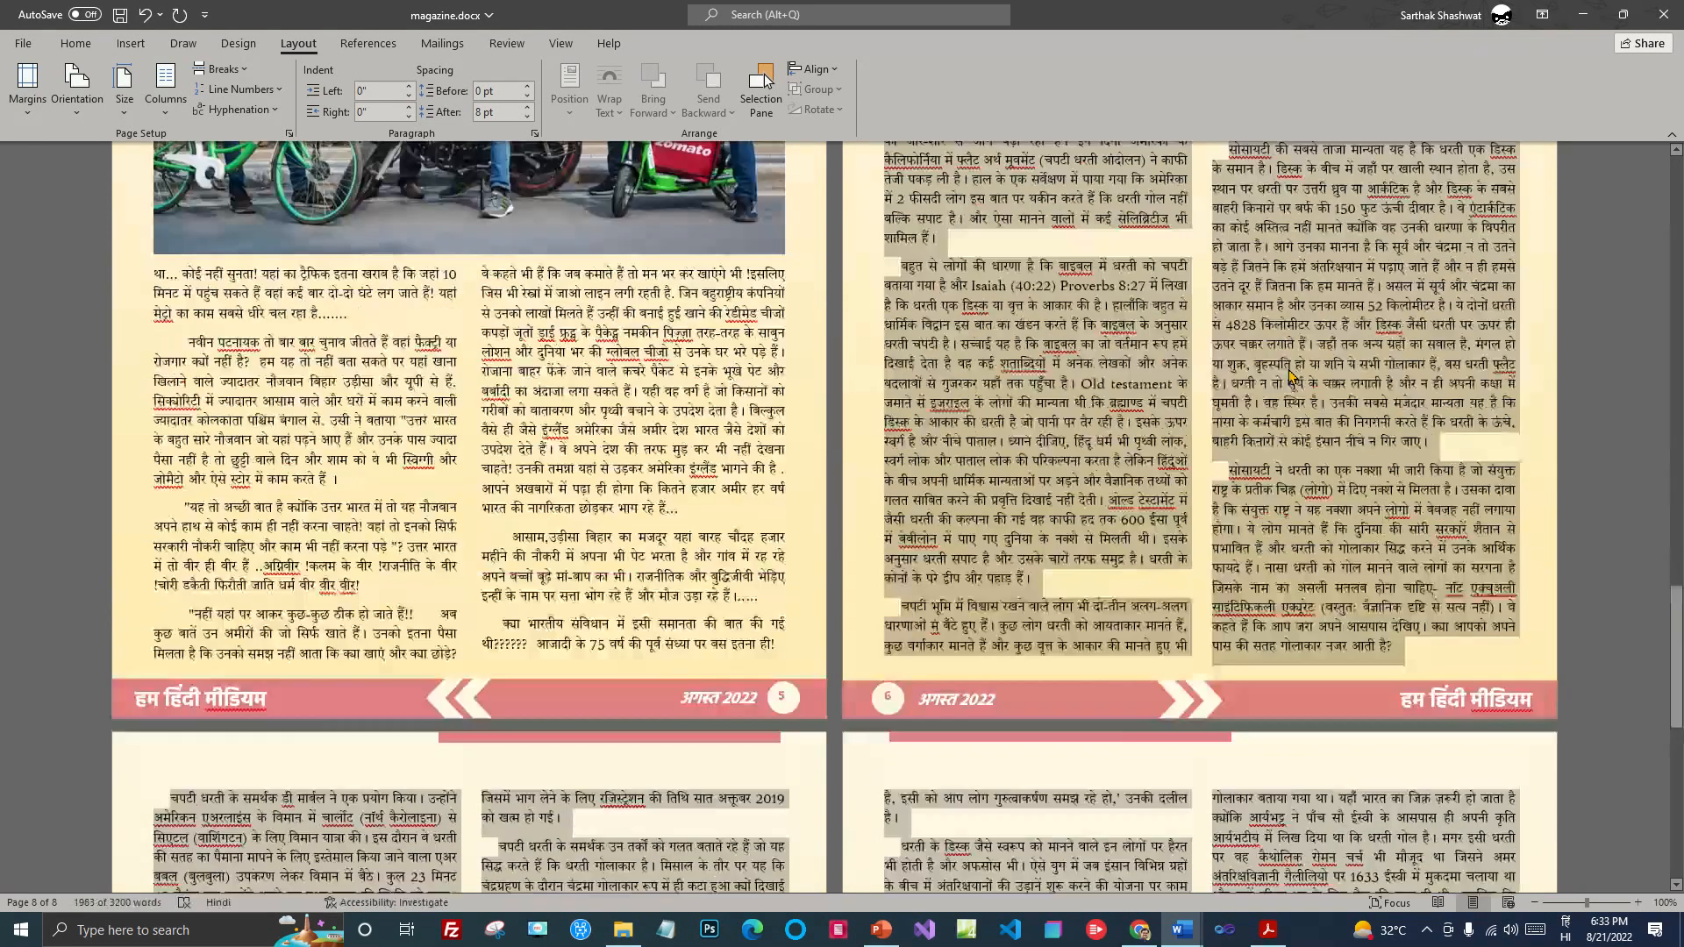
{"action": "scroll", "coordinate": [1287, 399], "scroll_direction": "up", "scroll_amount": 4}
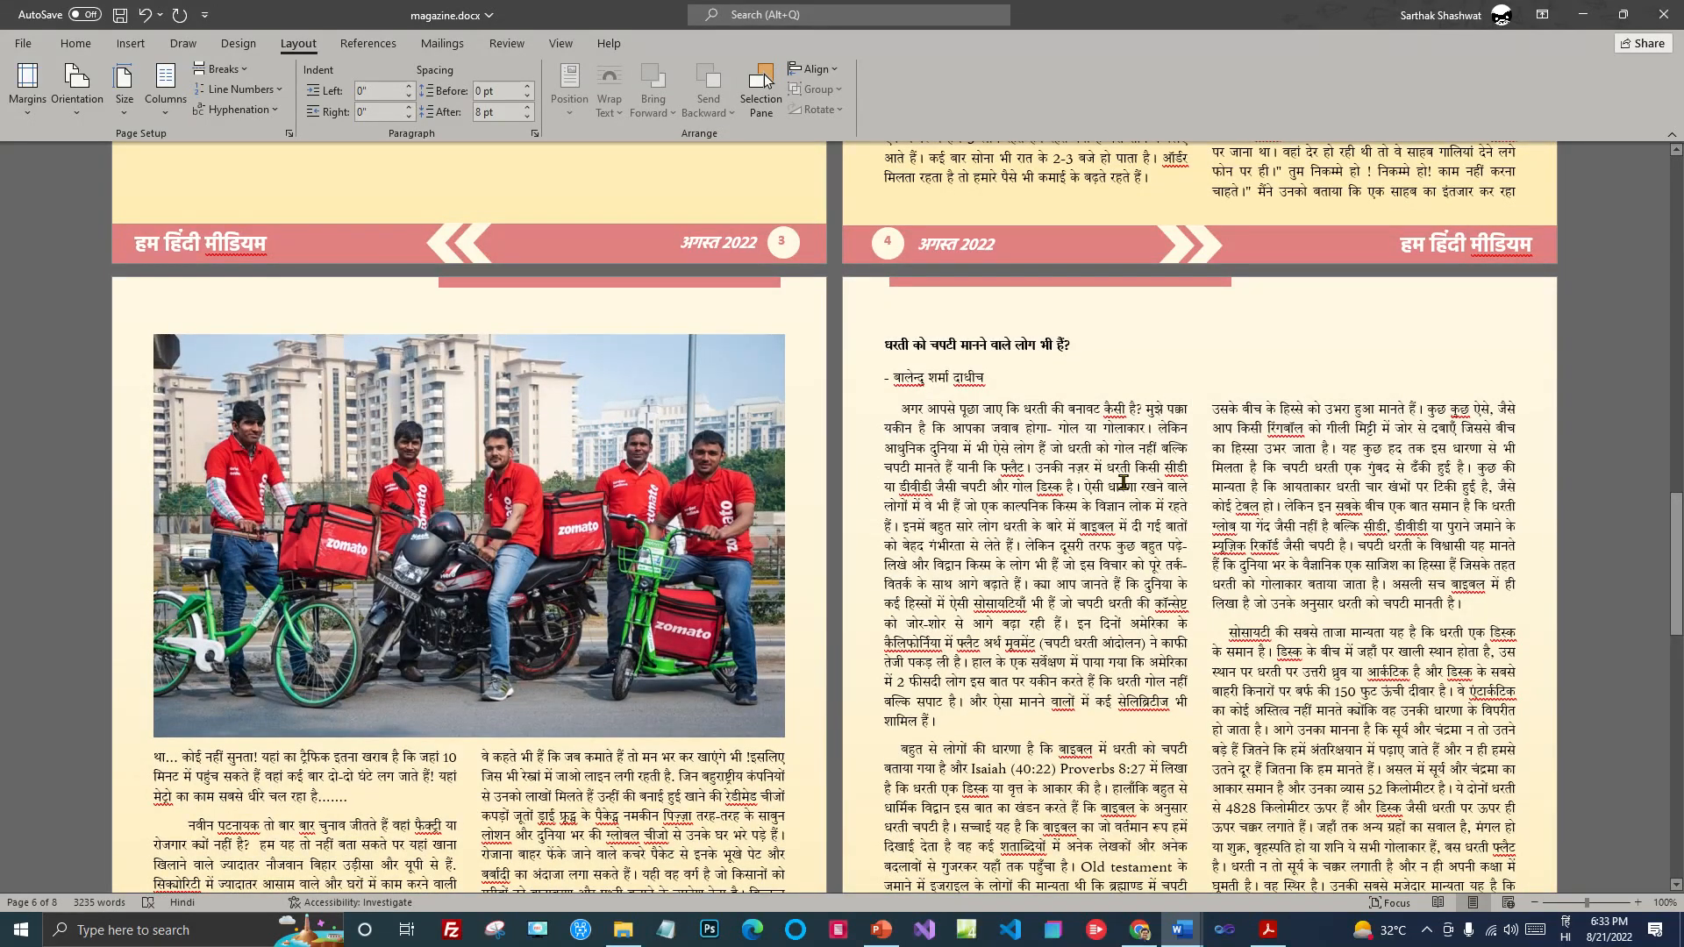
{"action": "scroll", "coordinate": [1123, 482], "scroll_direction": "up", "scroll_amount": 2}
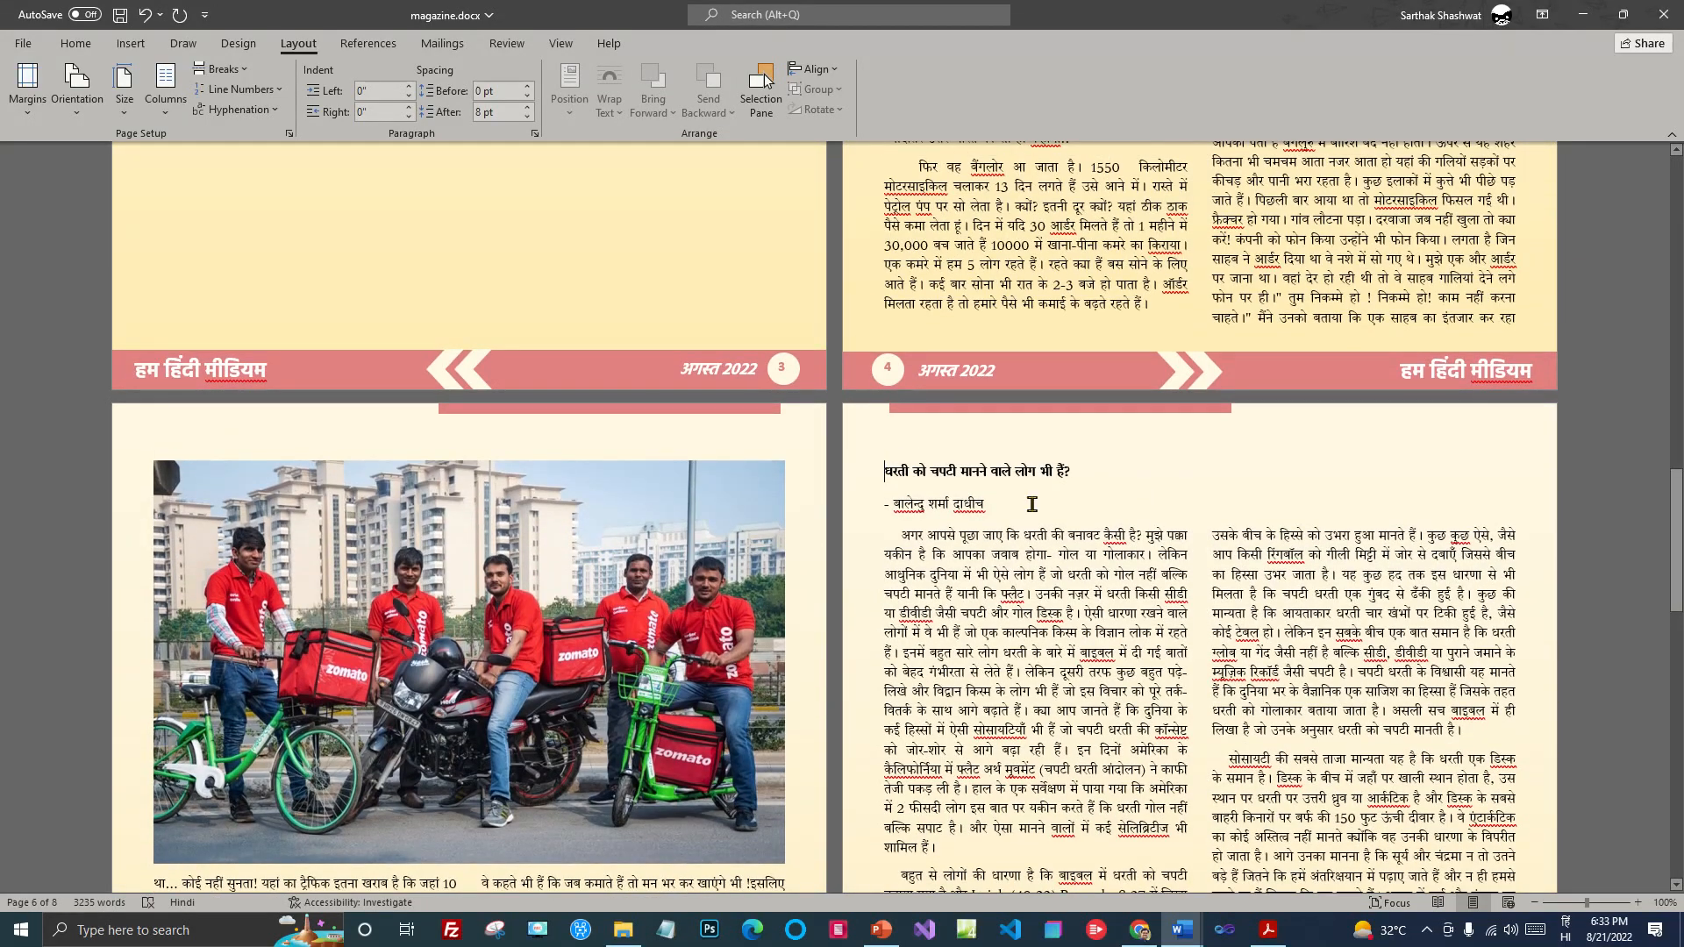
{"action": "scroll", "coordinate": [1035, 508], "scroll_direction": "up", "scroll_amount": 12}
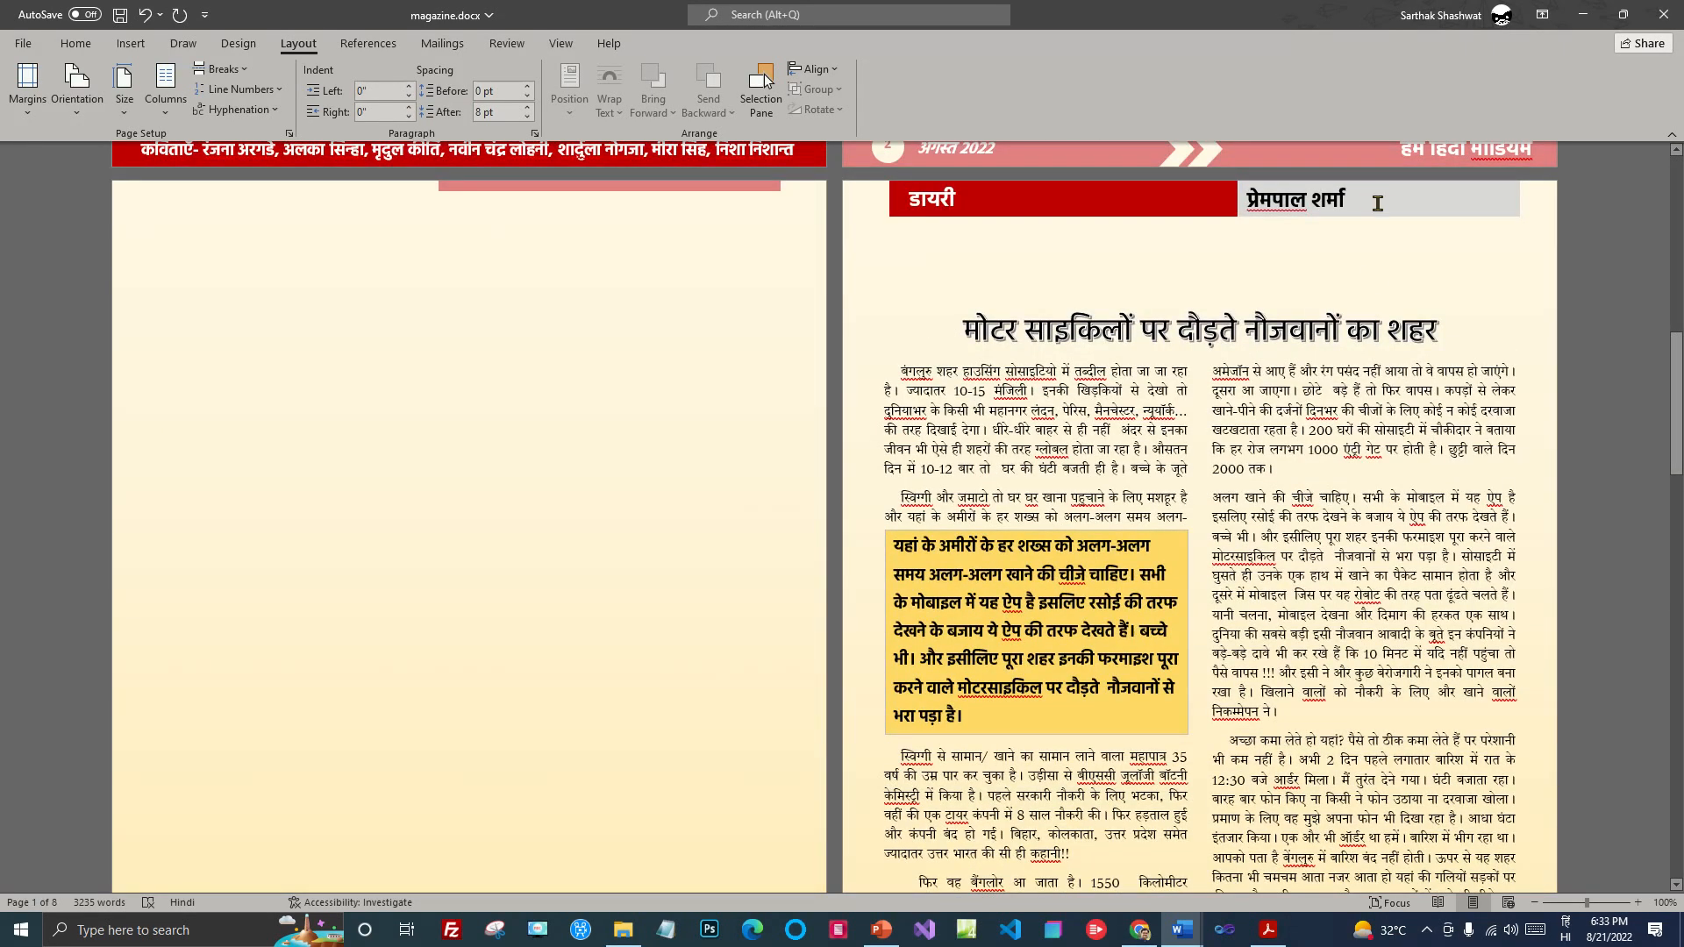
{"action": "scroll", "coordinate": [1357, 368], "scroll_direction": "down", "scroll_amount": 2}
{"action": "scroll", "coordinate": [1354, 379], "scroll_direction": "up", "scroll_amount": 3}
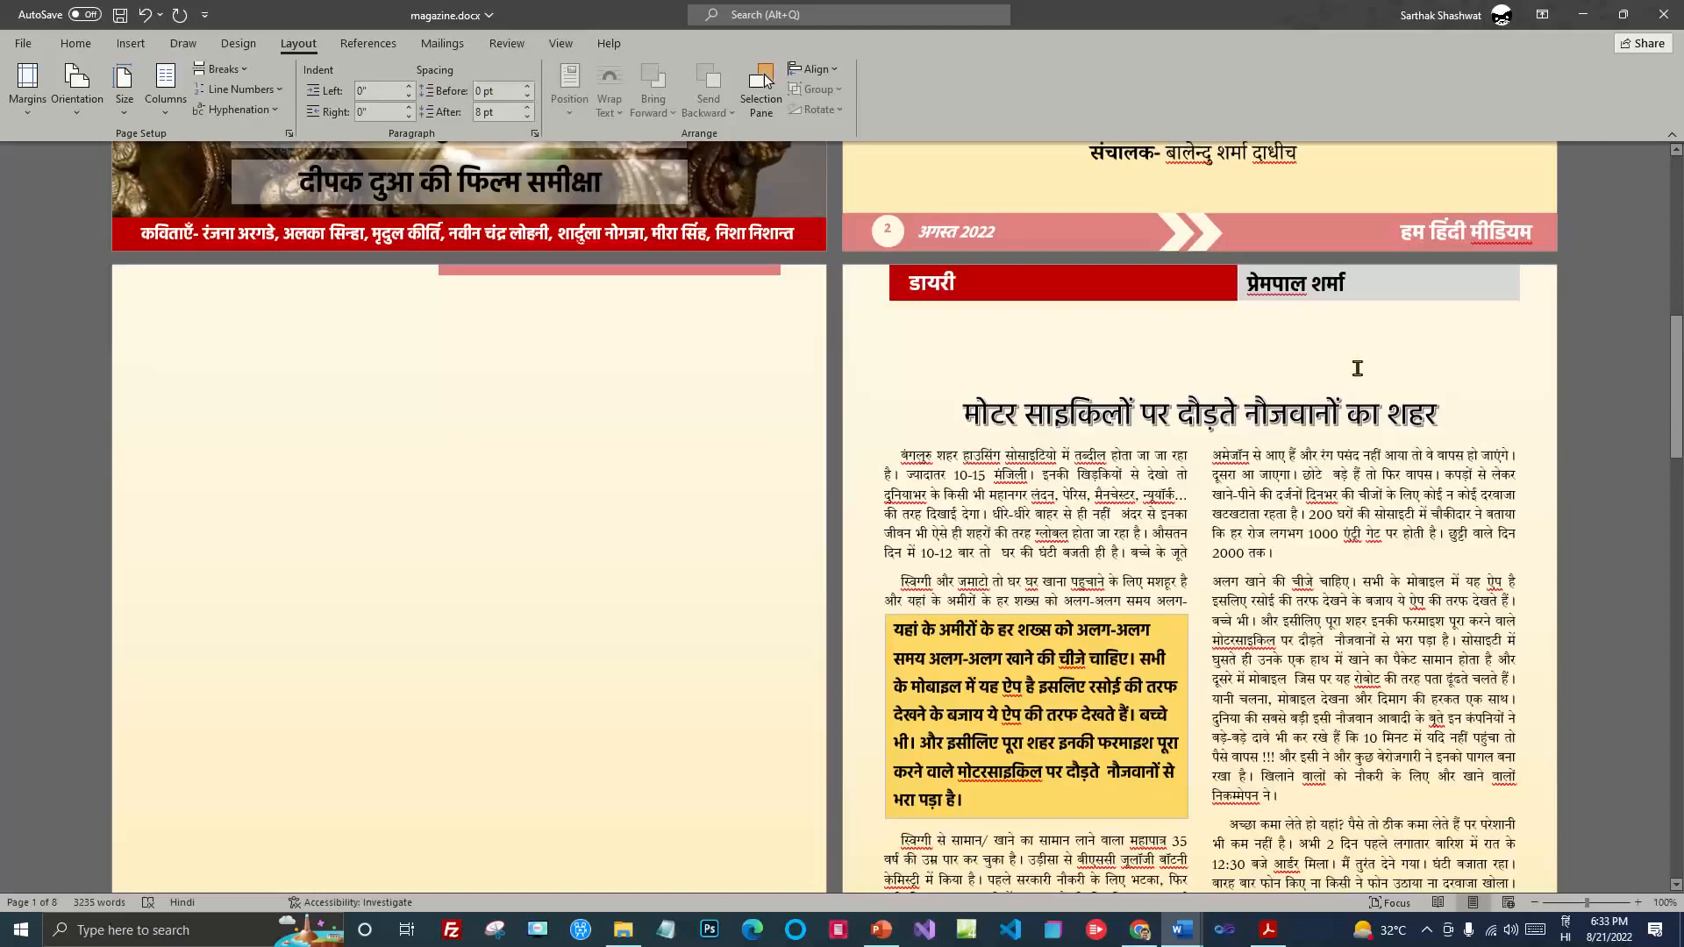
{"action": "scroll", "coordinate": [1364, 351], "scroll_direction": "up", "scroll_amount": 1}
{"action": "left_click", "coordinate": [1370, 337]}
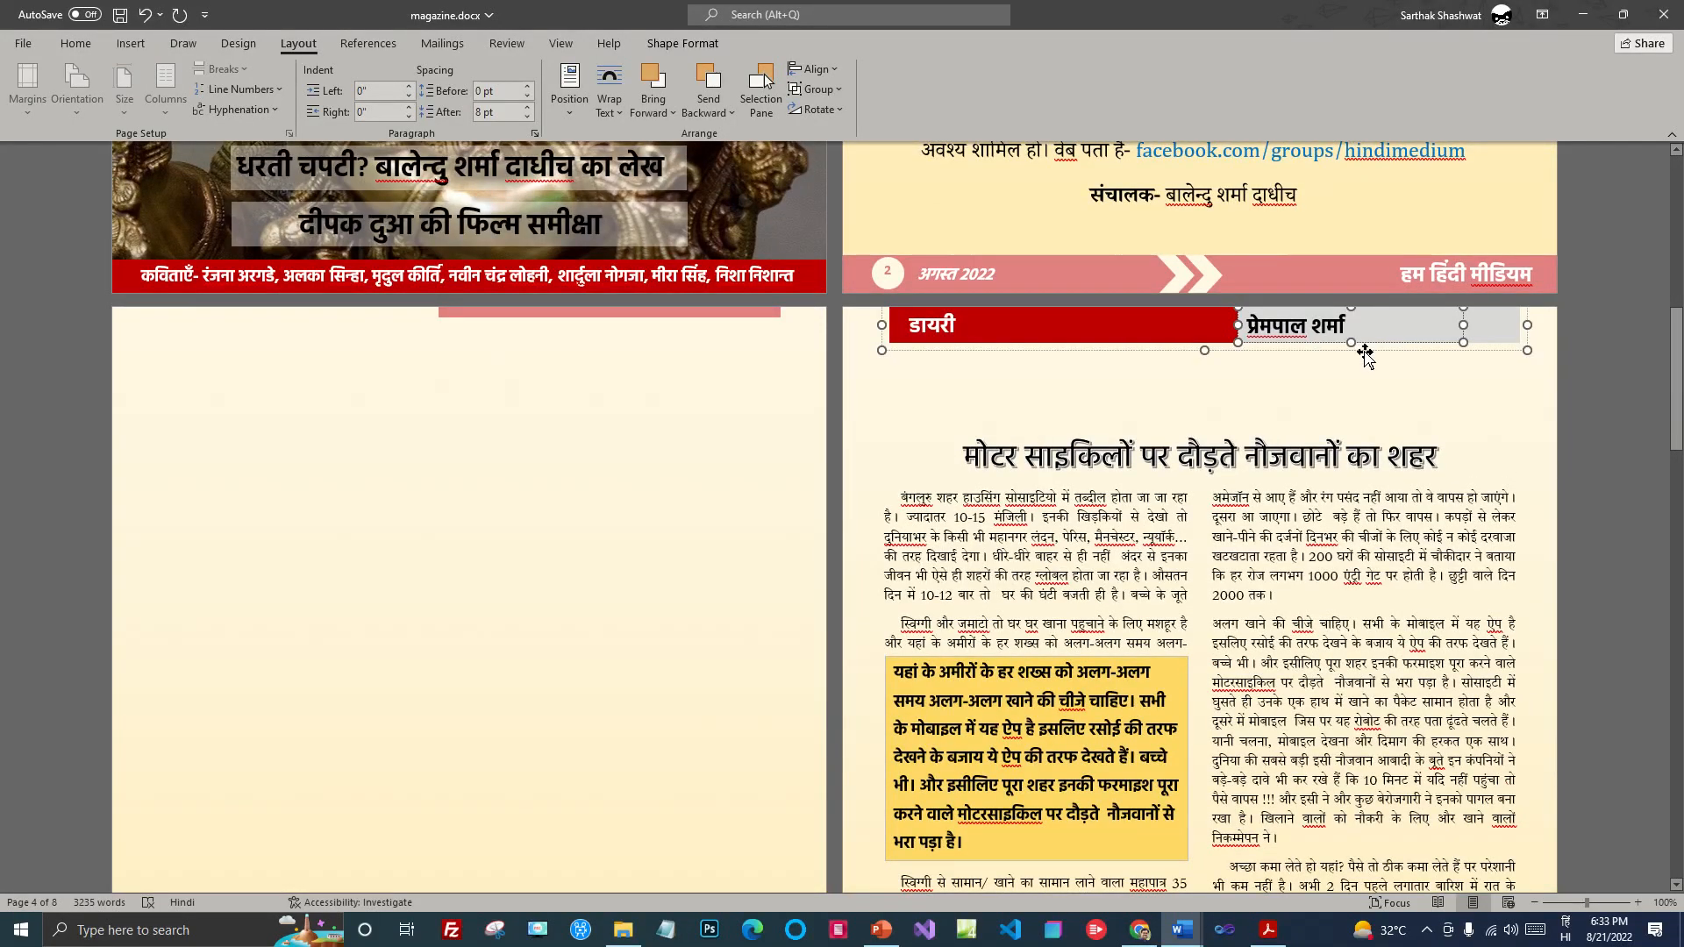
{"action": "left_click", "coordinate": [1364, 351]}
Step: Paste the copied banner on the empty line of page 6 and move it above the flat-earth title
{"action": "scroll", "coordinate": [1371, 360], "scroll_direction": "down", "scroll_amount": 20}
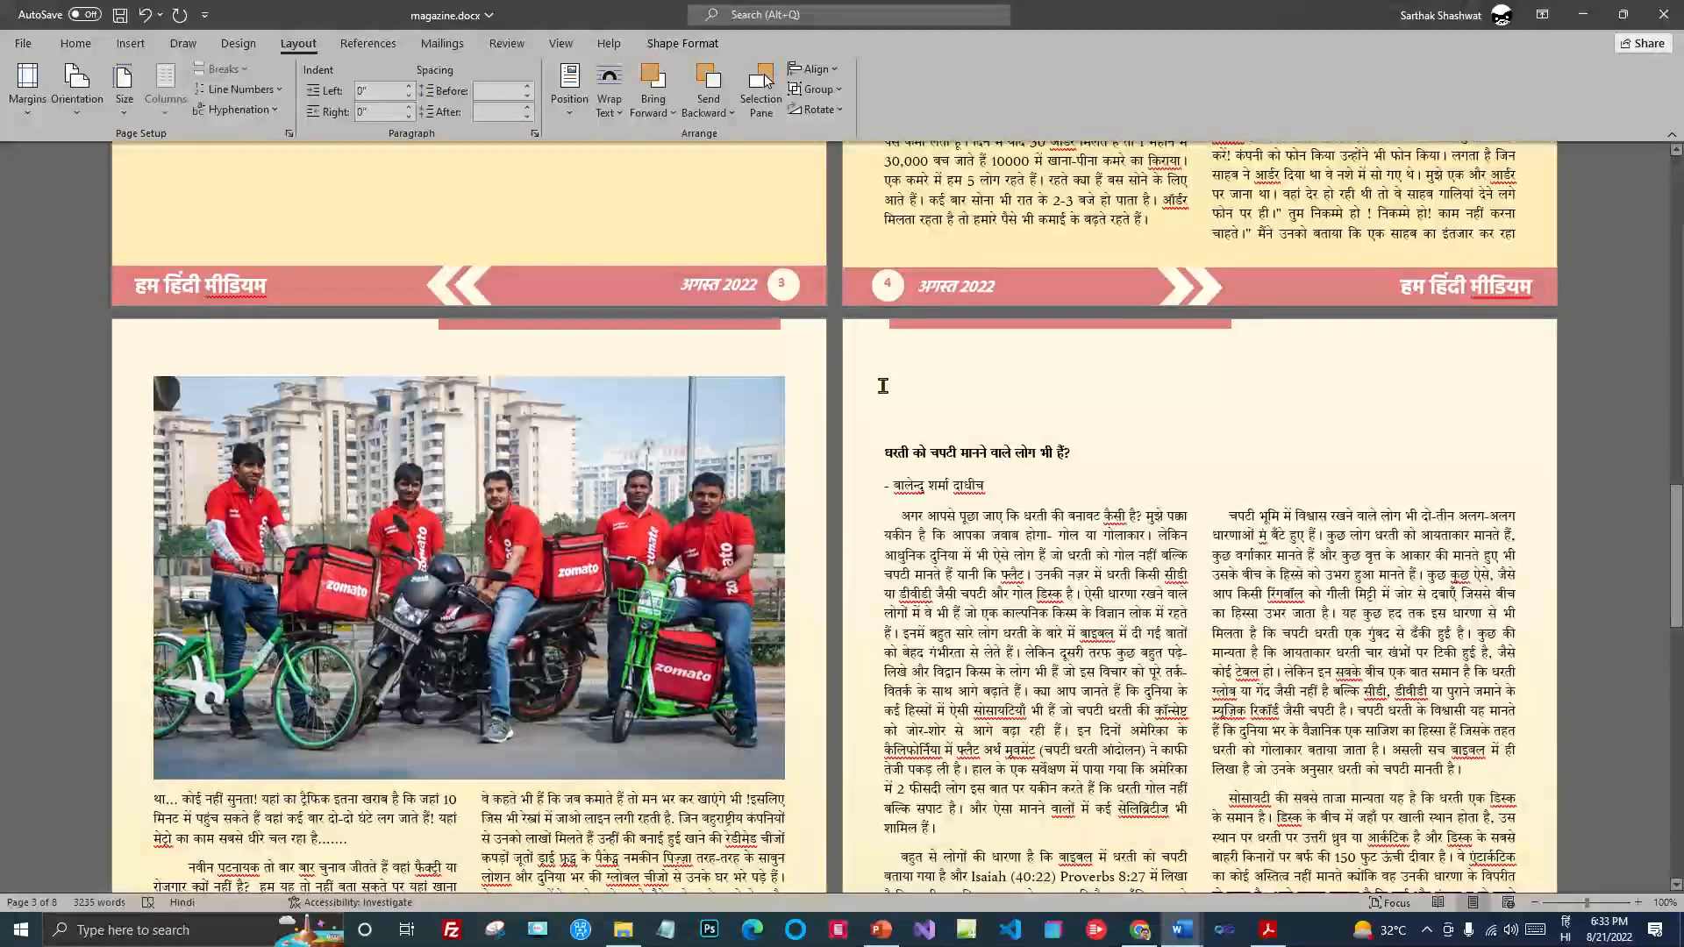
{"action": "left_click", "coordinate": [883, 387]}
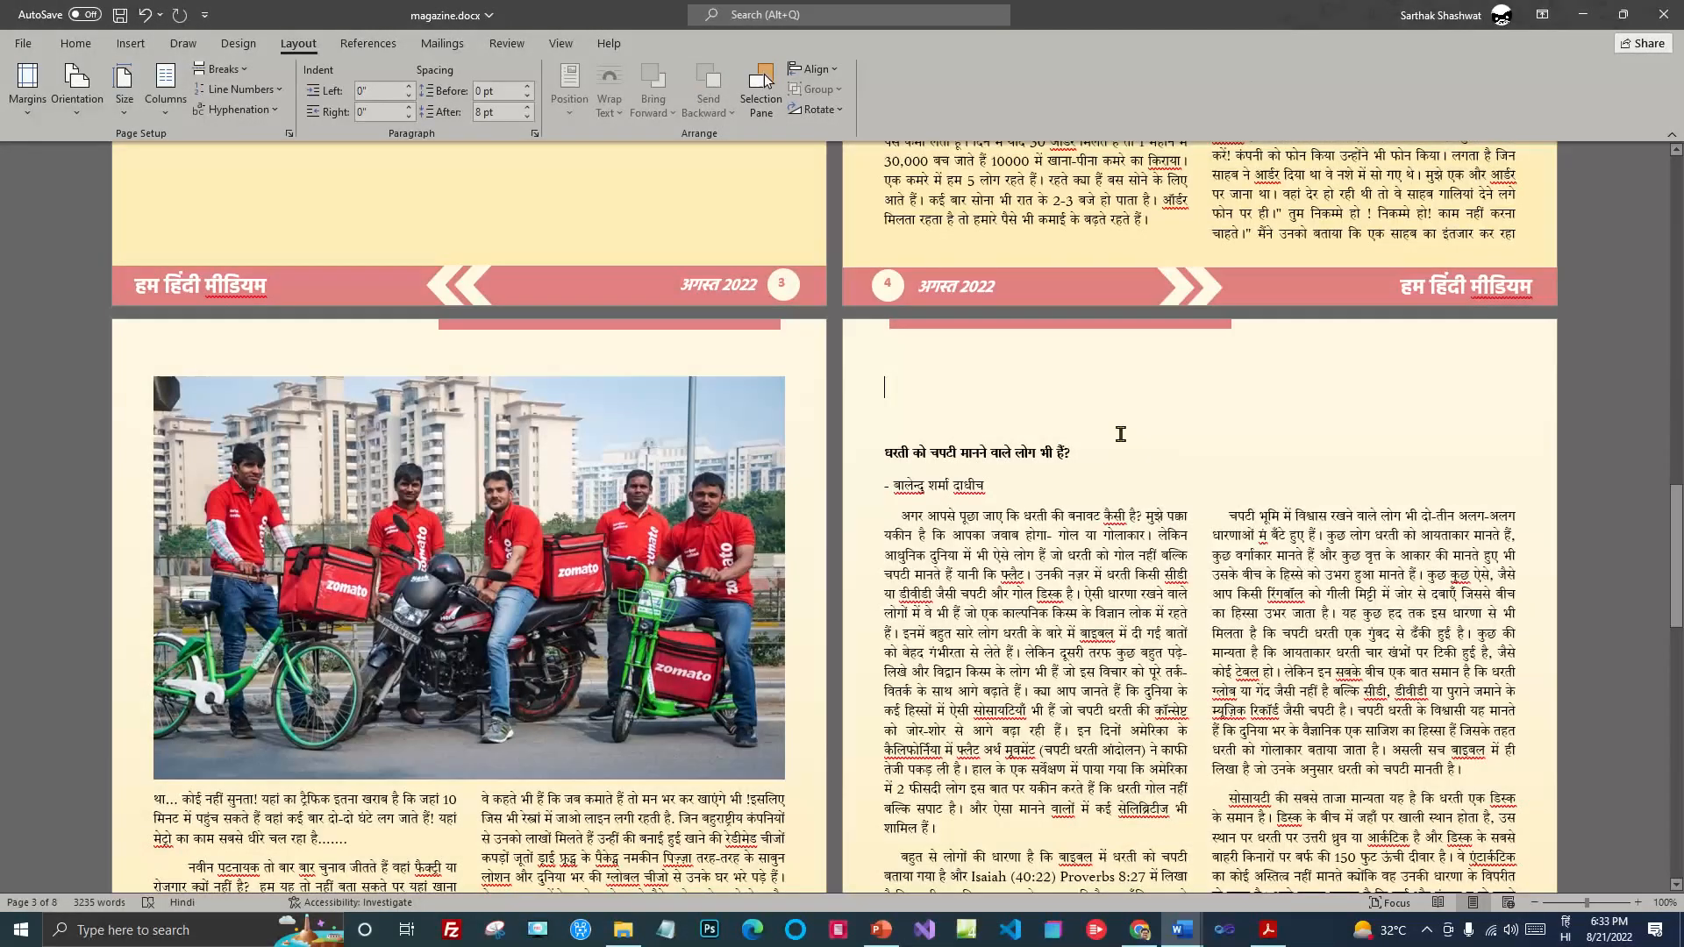
{"action": "key", "text": "ctrl+v"}
{"action": "left_click_drag", "start_coordinate": [1109, 368], "coordinate": [1087, 324]}
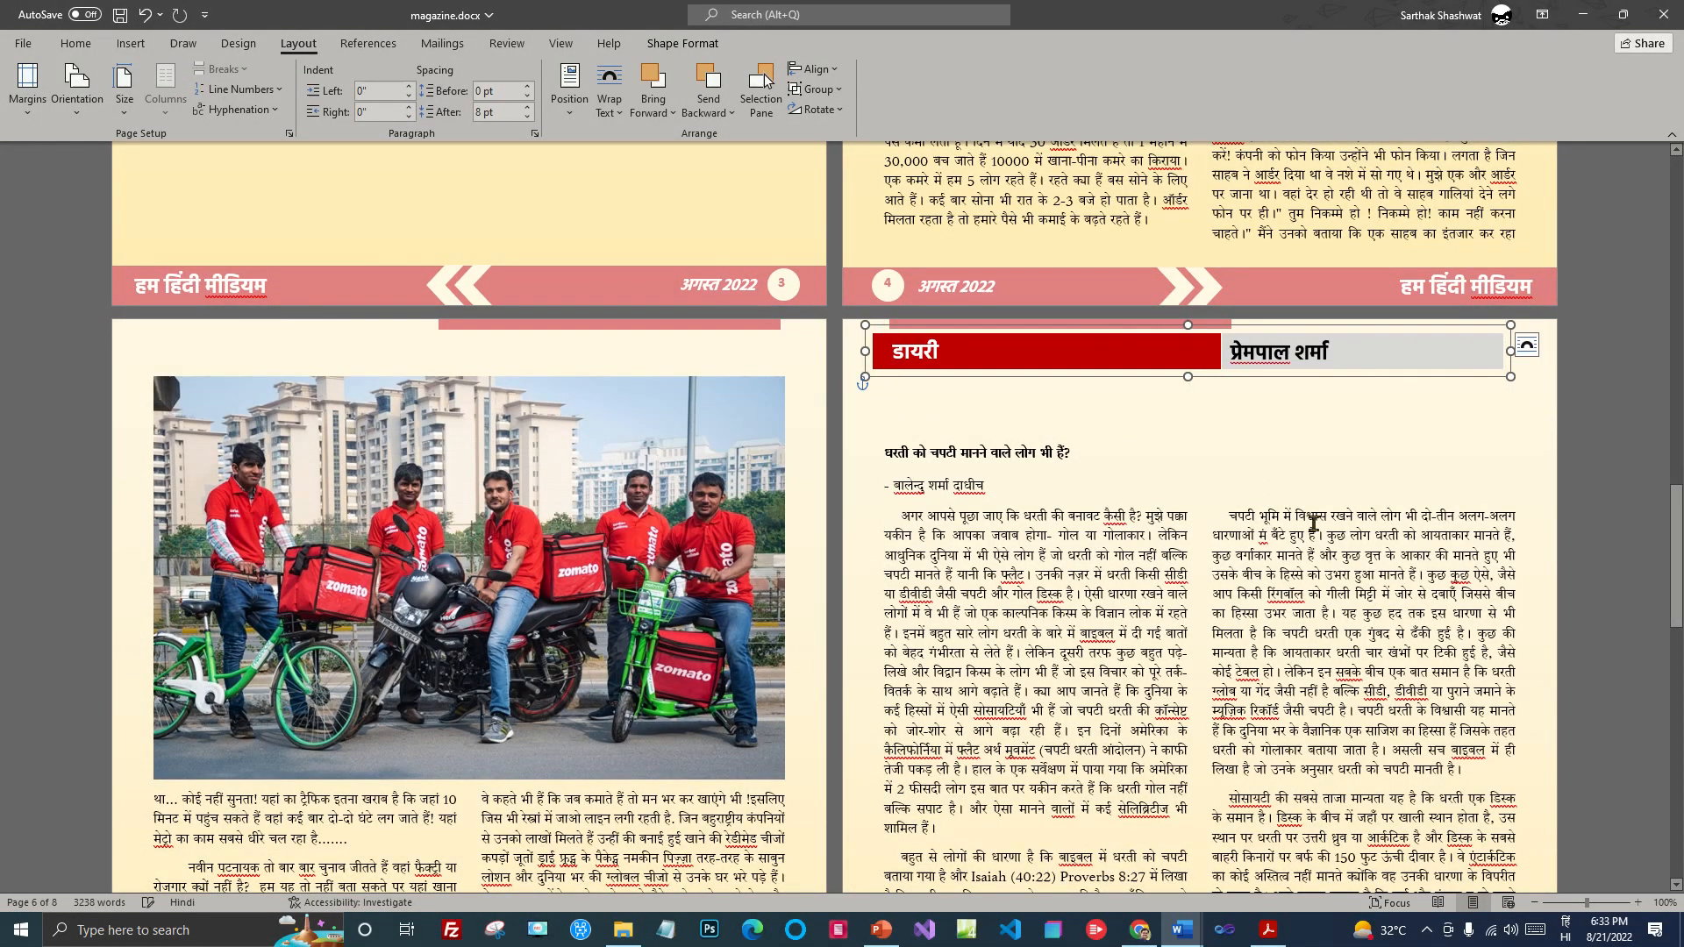
Step: Nudge the pasted banner to line up with the article's columns and sit against page 6's upper edge
{"action": "key", "text": "Right"}
{"action": "key", "text": "Right"}
{"action": "key", "text": "Right"}
{"action": "key", "text": "Right"}
{"action": "key", "text": "Right"}
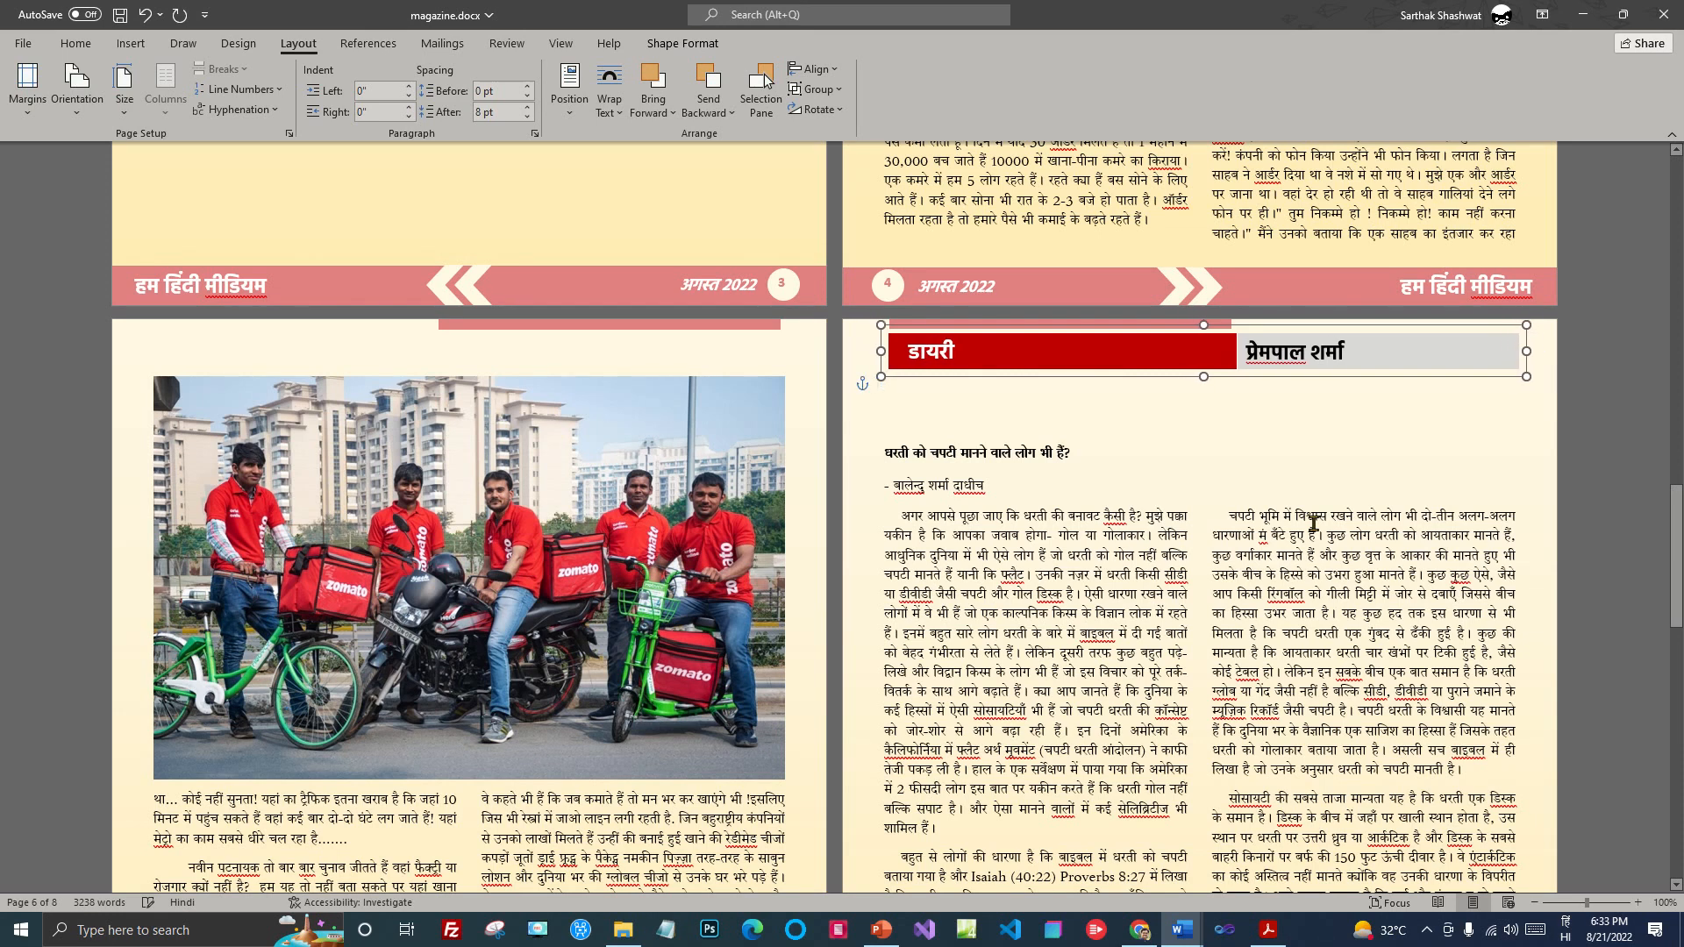
{"action": "key", "text": "Up"}
{"action": "key", "text": "Up"}
{"action": "key", "text": "Up"}
{"action": "key", "text": "Up"}
{"action": "key", "text": "Up"}
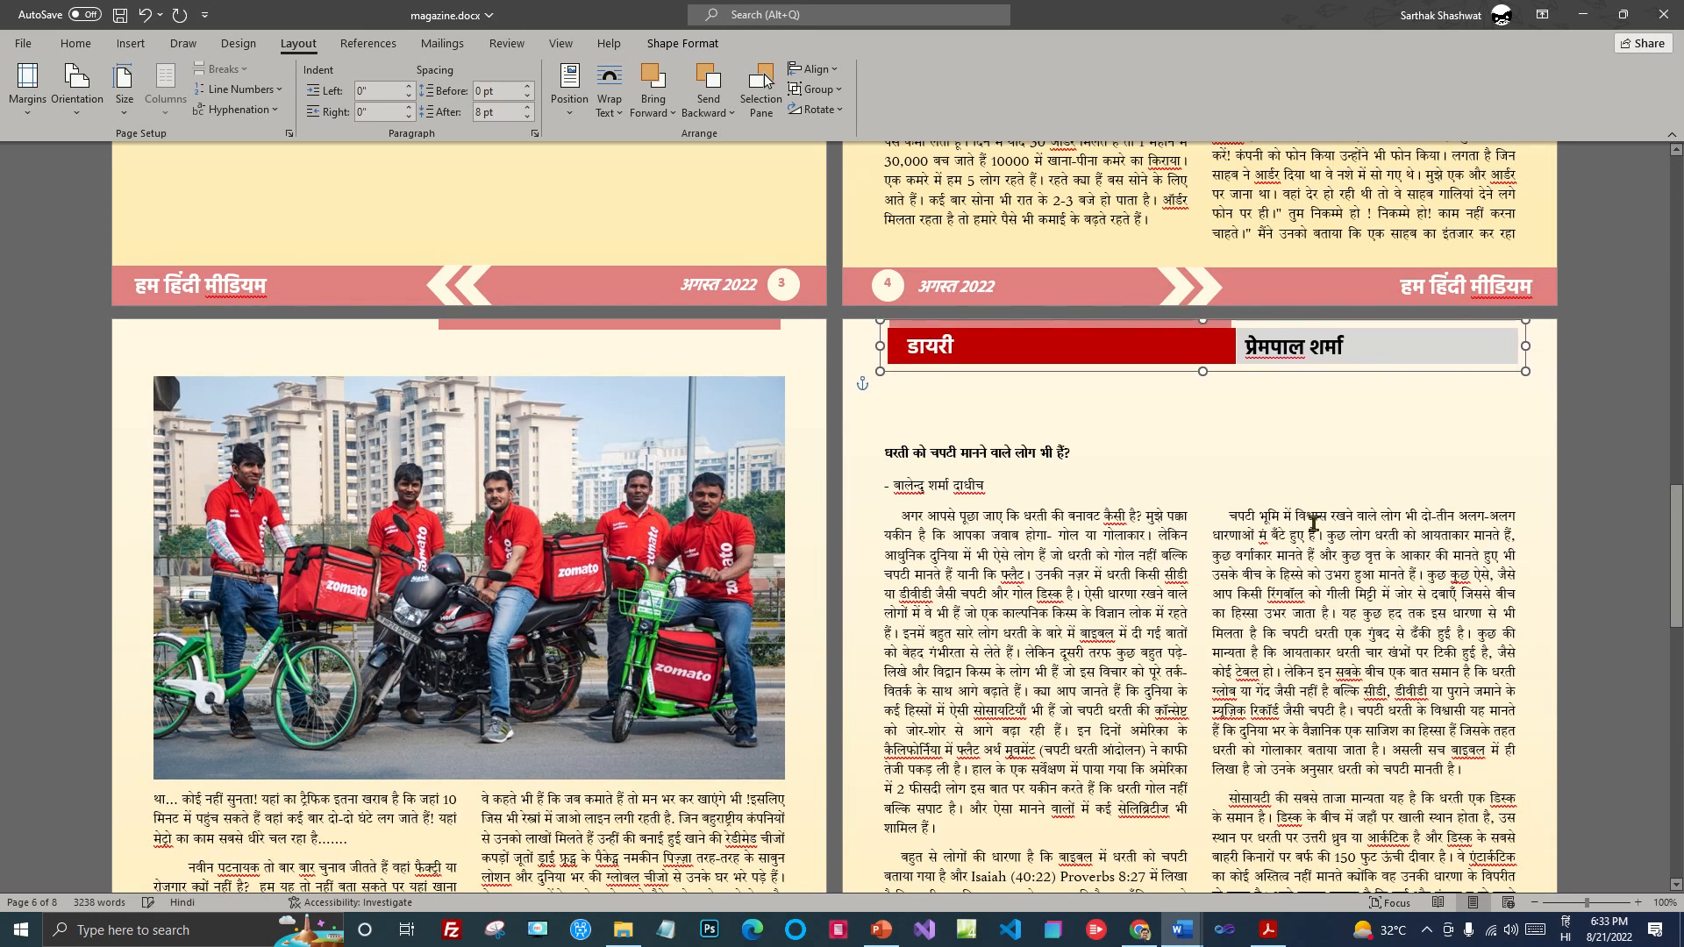
{"action": "key", "text": "Up"}
{"action": "key", "text": "Up"}
{"action": "key", "text": "Up"}
{"action": "key", "text": "Up"}
{"action": "key", "text": "Up"}
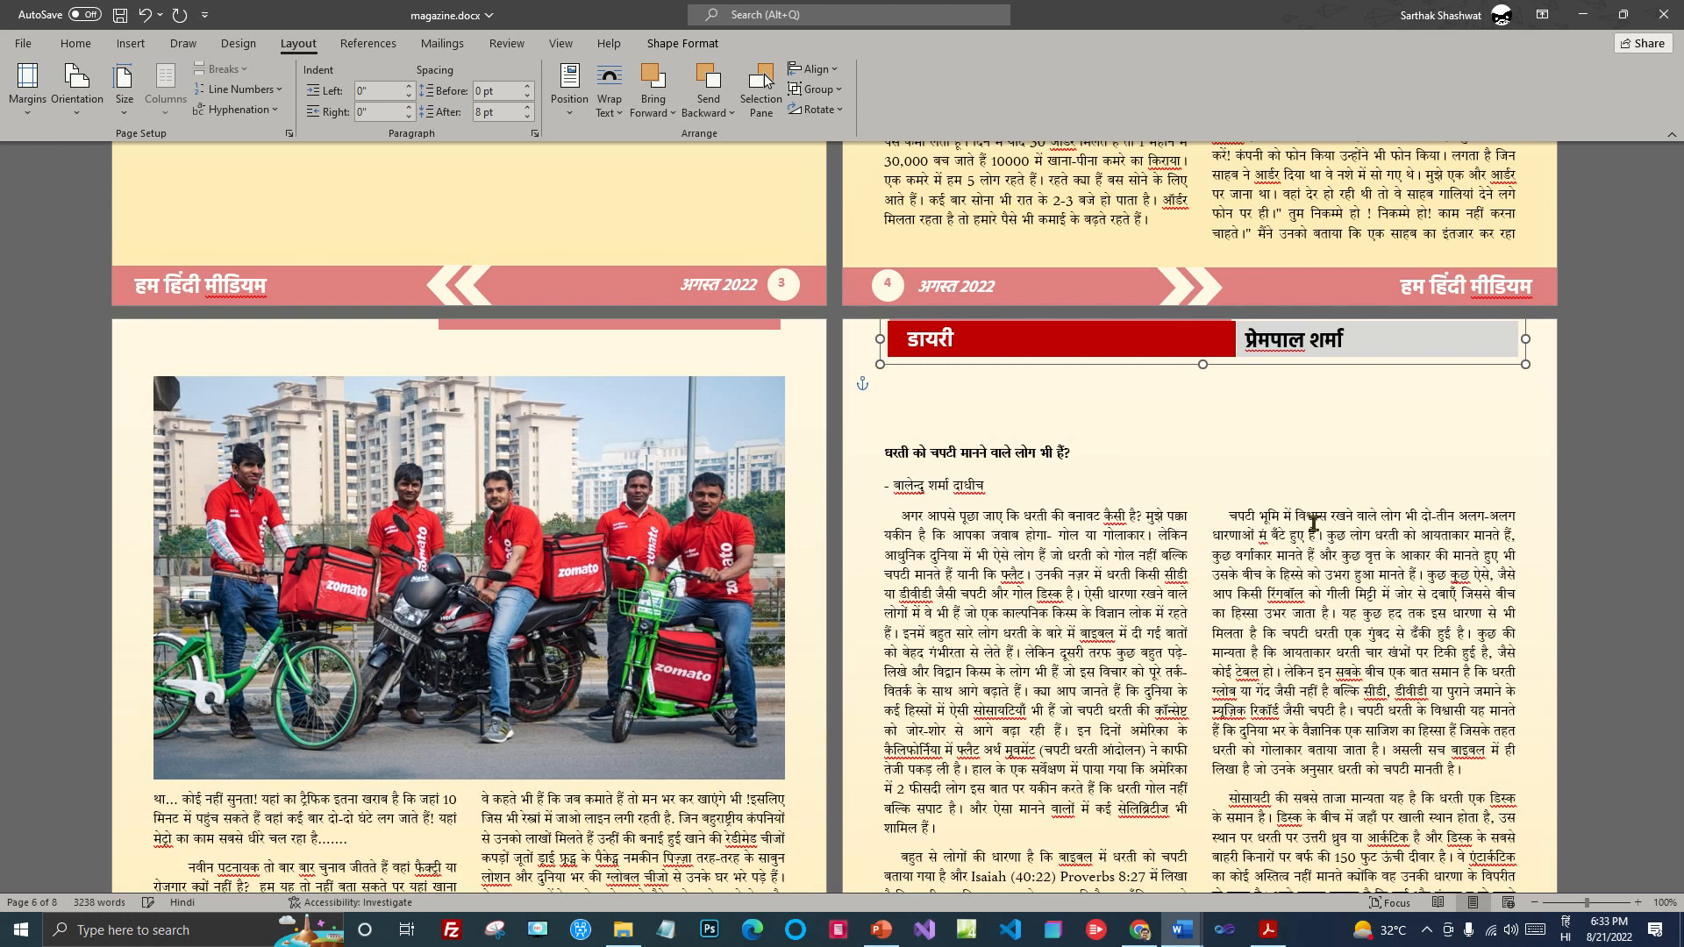
{"action": "key", "text": "Up"}
{"action": "key", "text": "Up"}
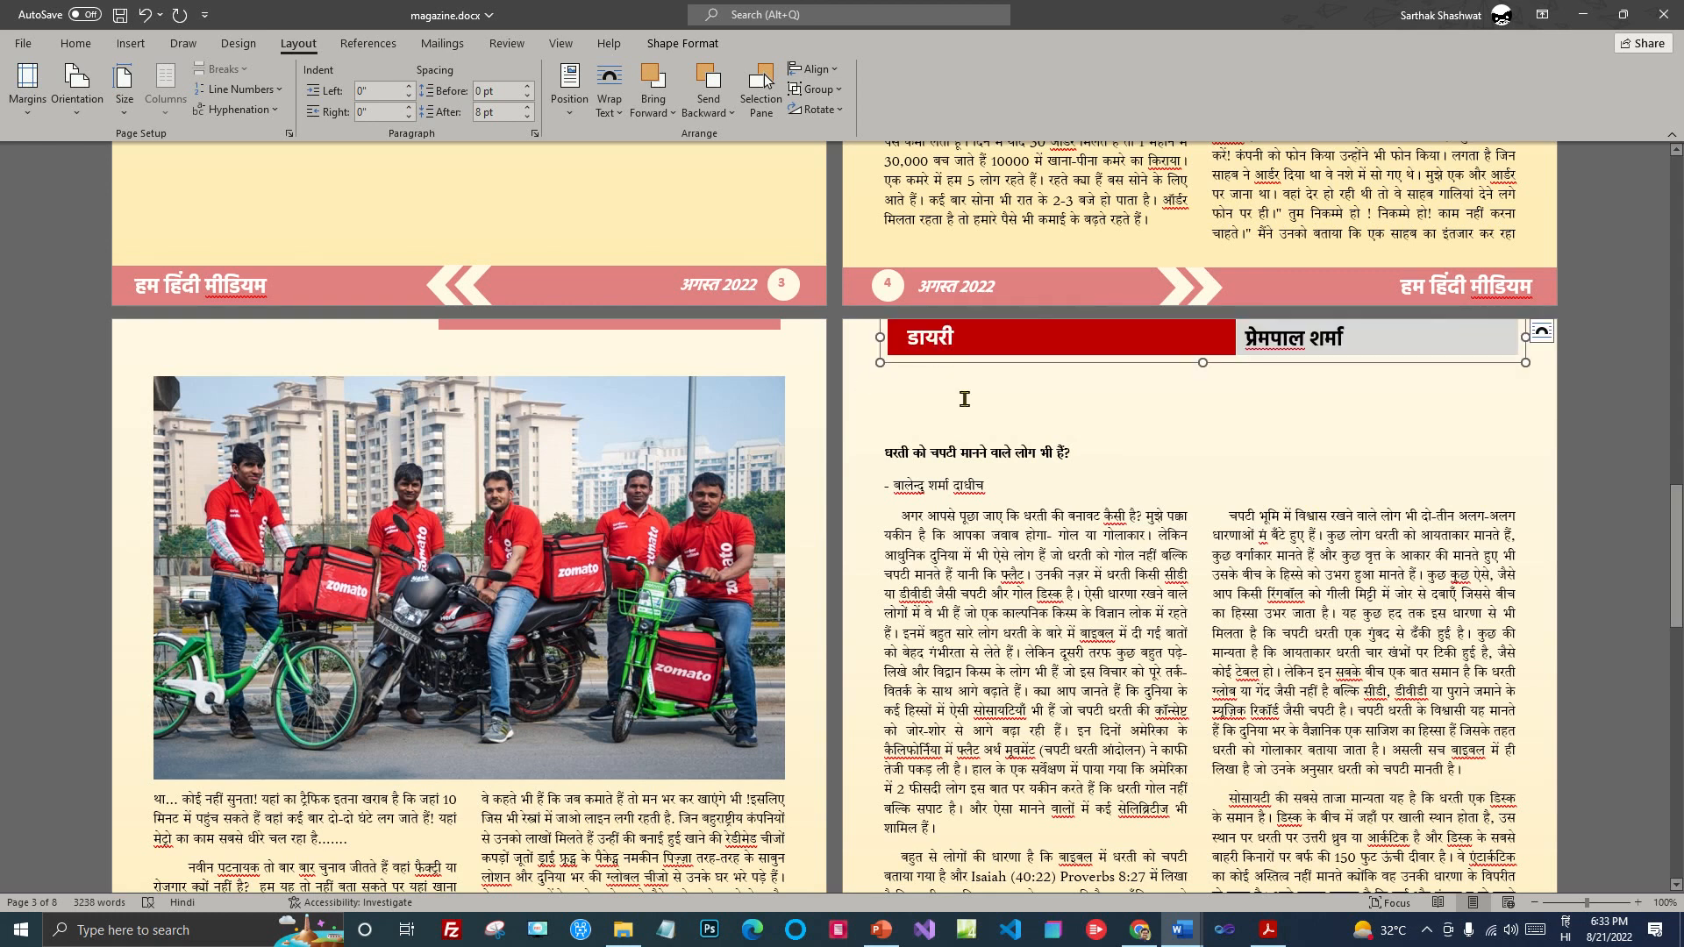
Step: Change the page 6 banner's red label to विज्ञान-वार्ता and its grey box to the flat-earth article author's full name
{"action": "double_click", "coordinate": [909, 336]}
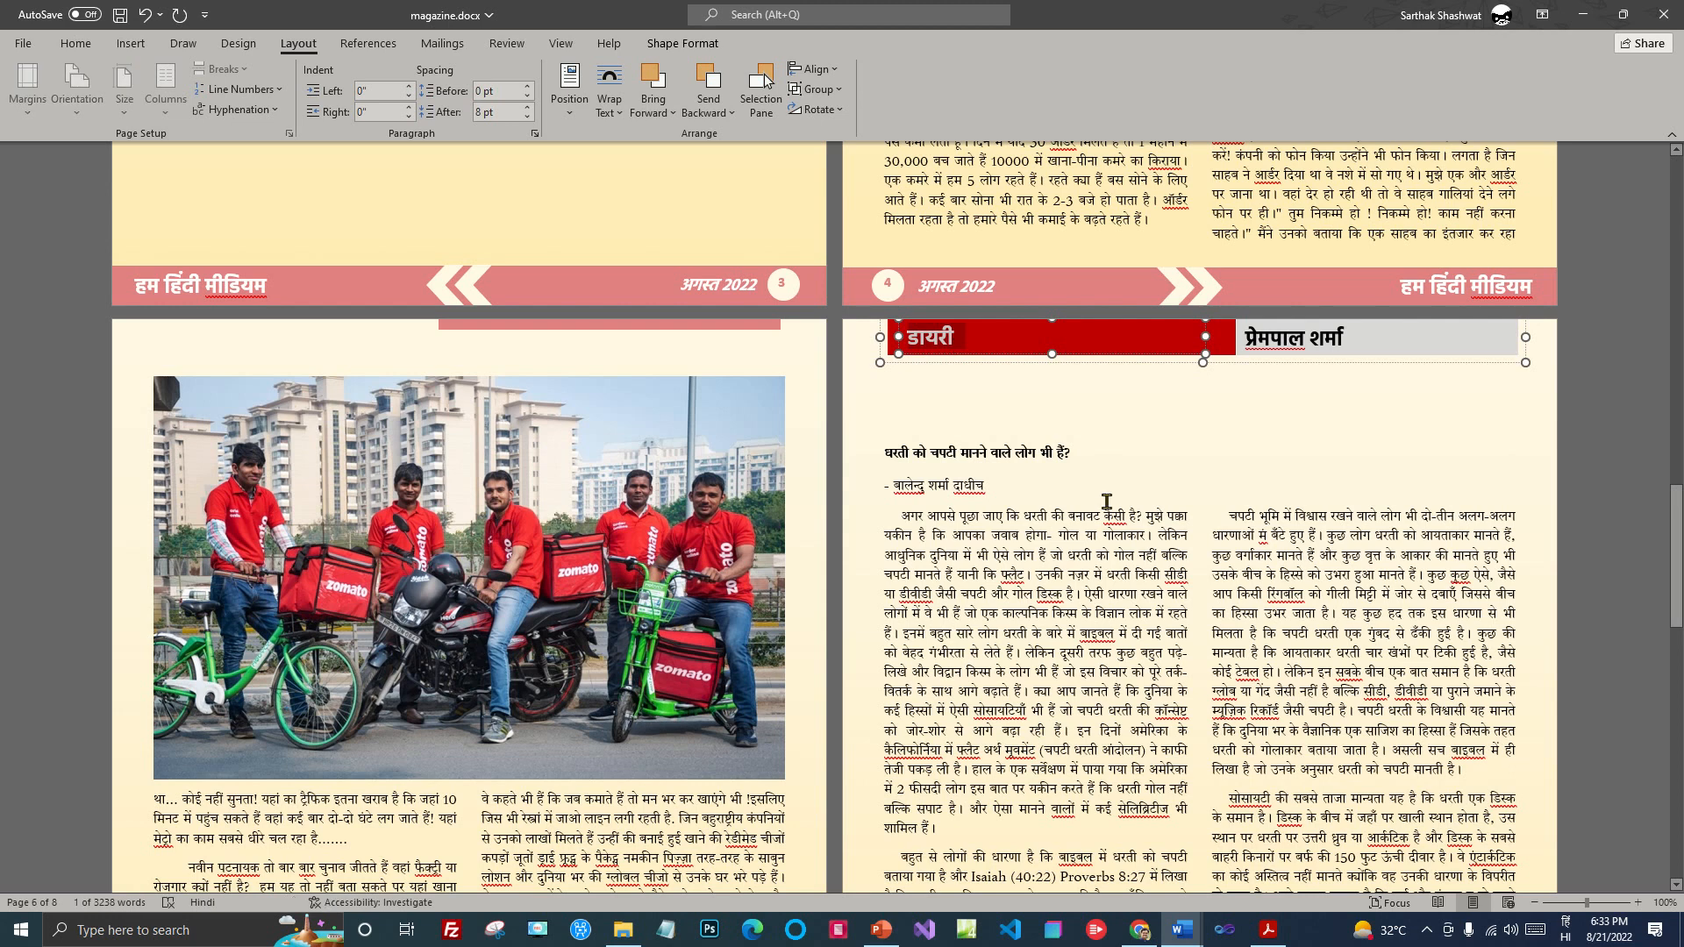
{"action": "type", "text": "विज्ञान-वार्ता"}
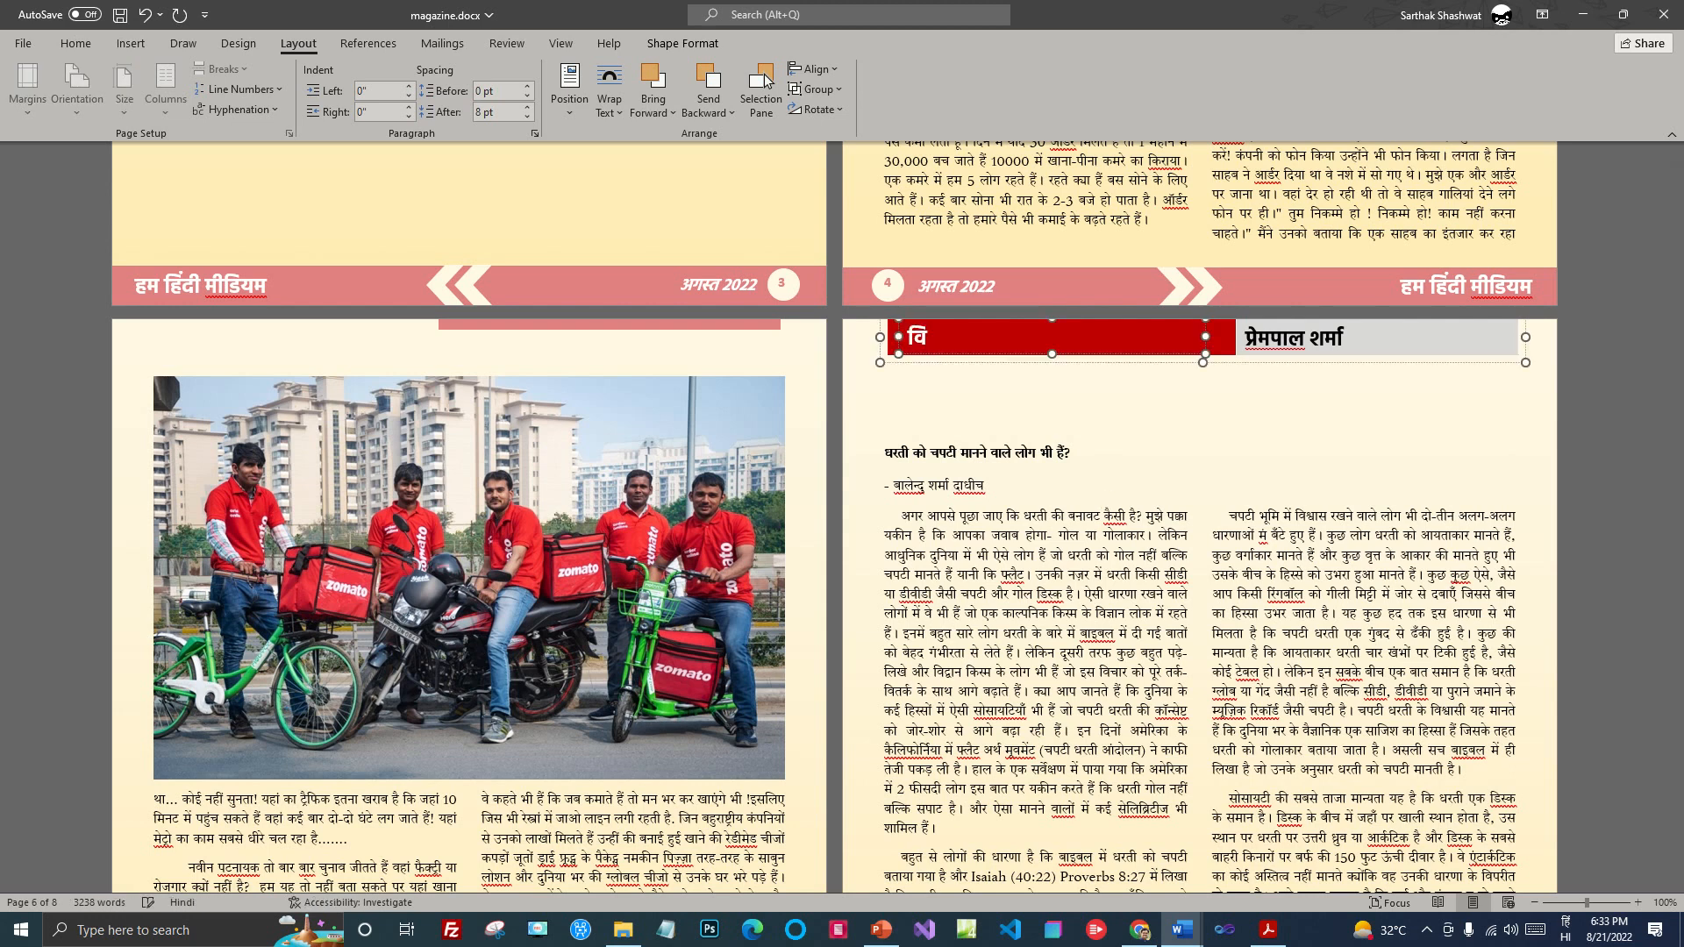
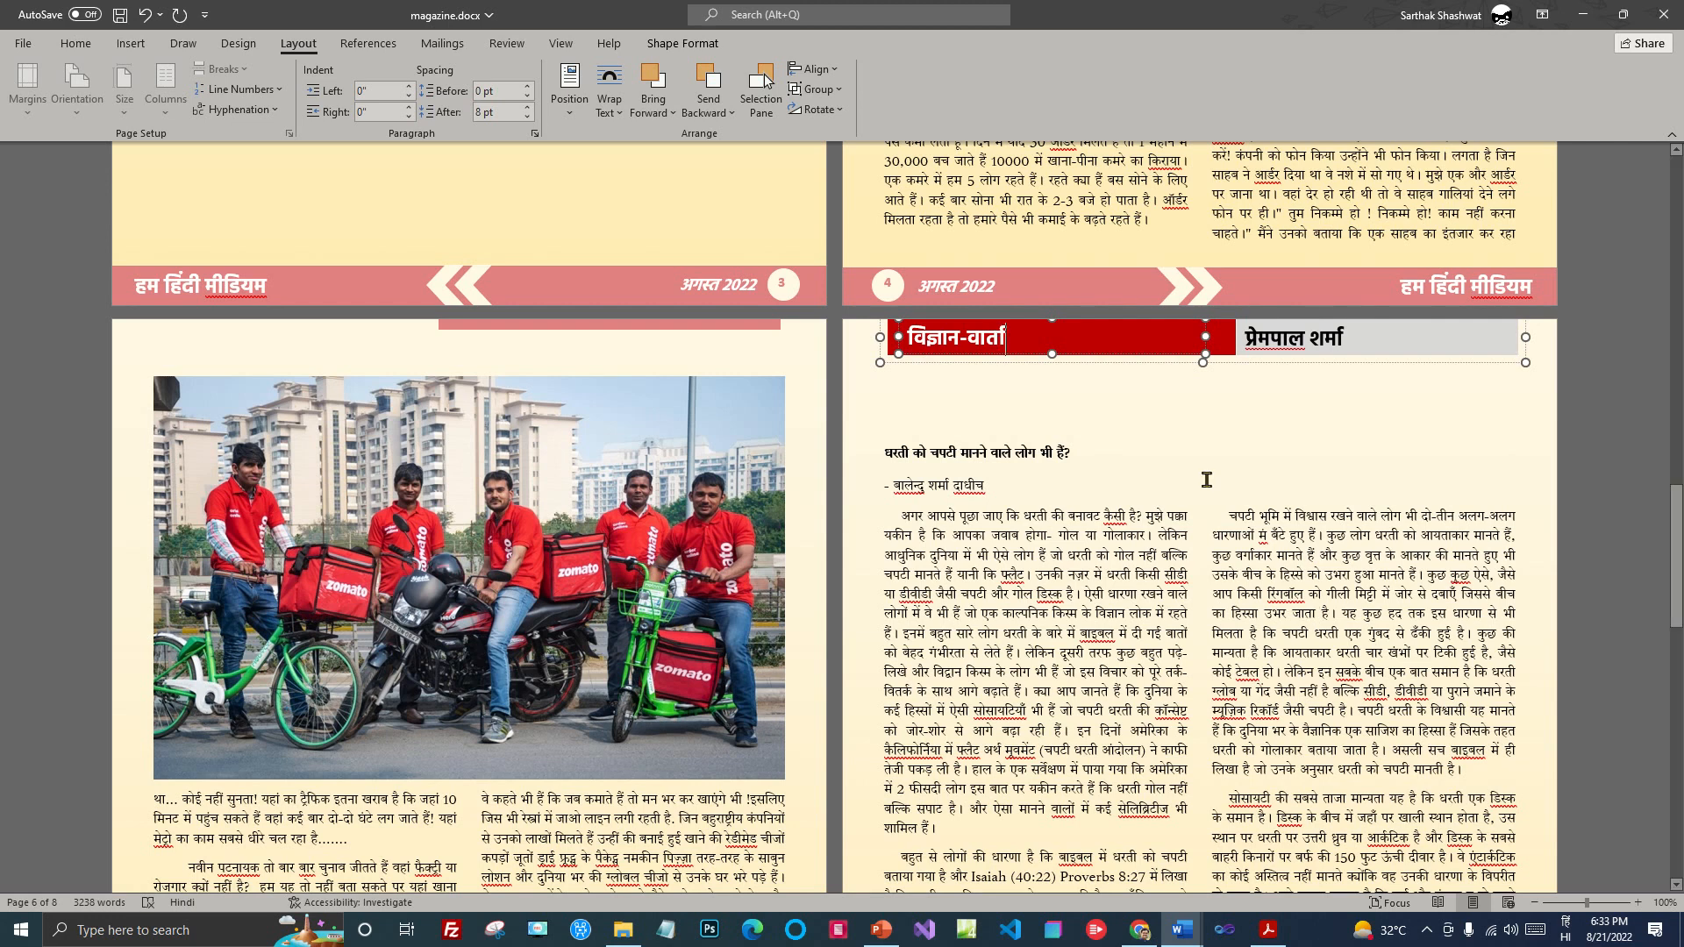
{"action": "left_click_drag", "start_coordinate": [1251, 337], "coordinate": [1355, 340]}
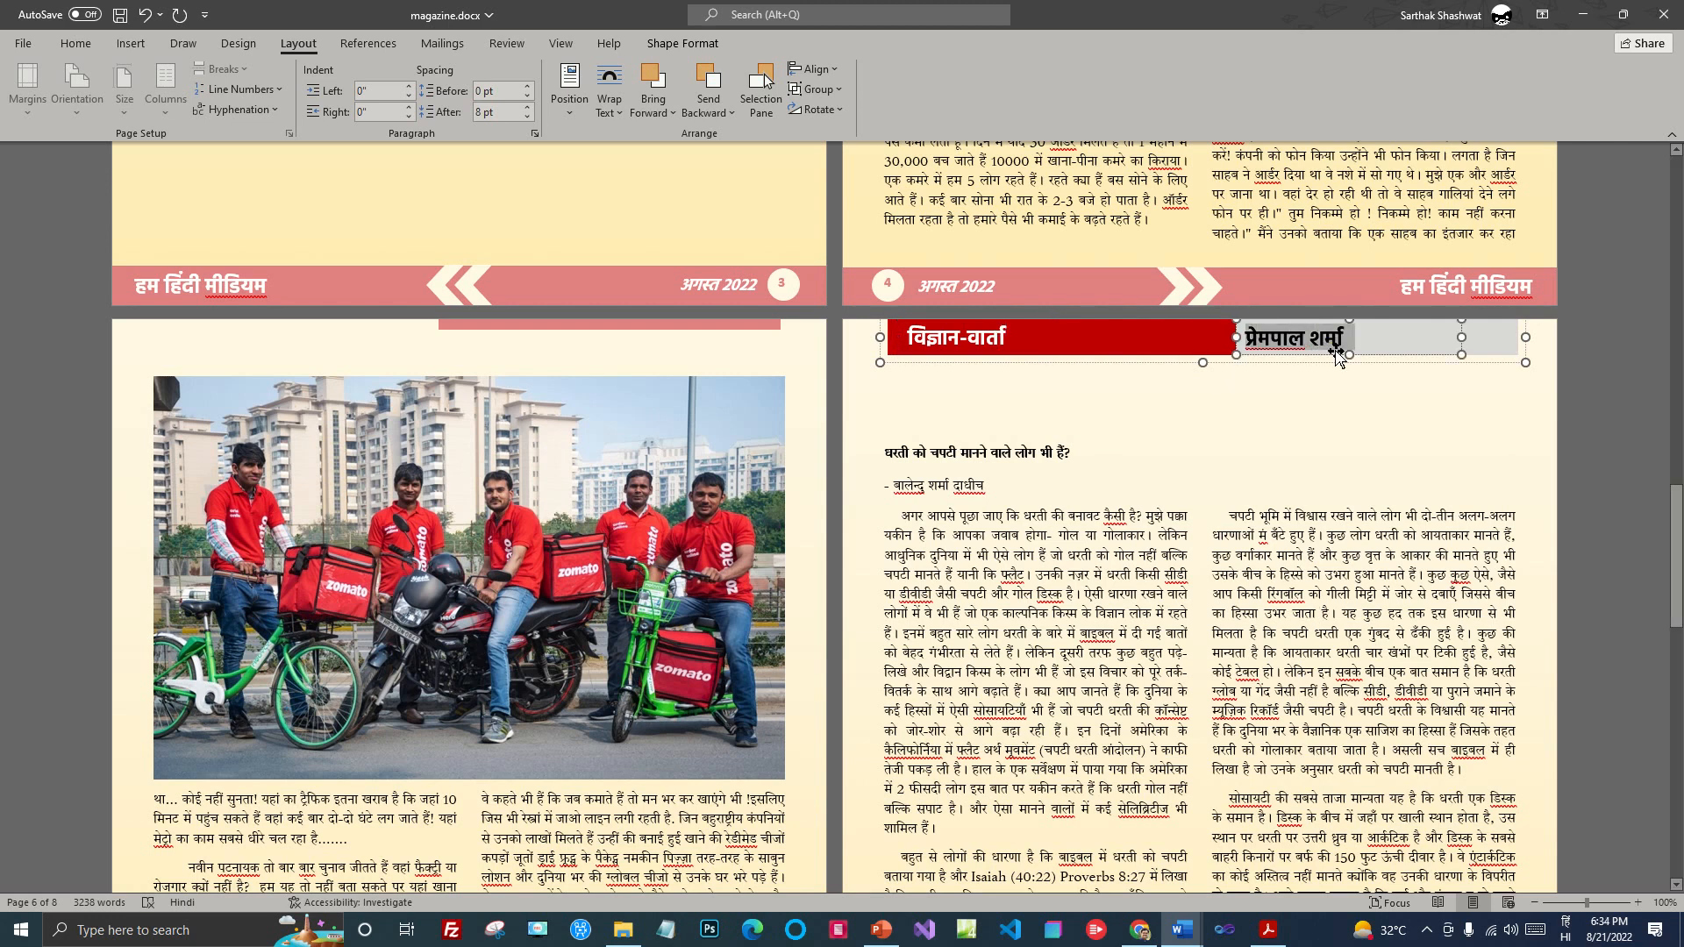
{"action": "type", "text": "बालेन्दु शर्म"}
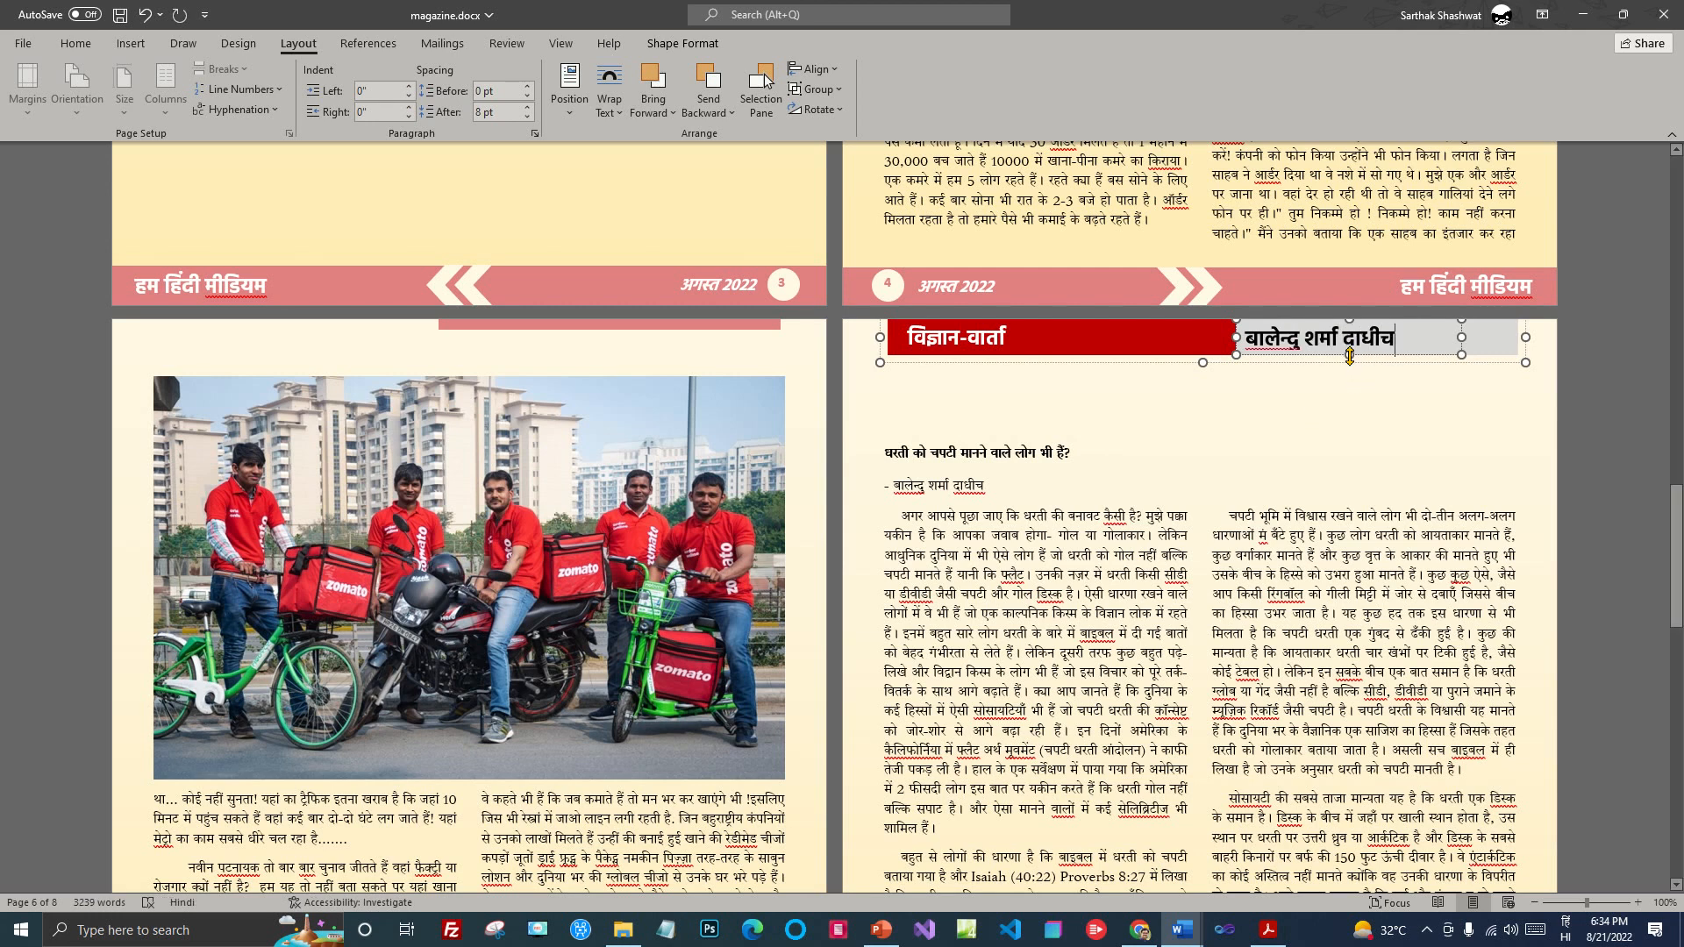
Step: Set the vertical text alignment of the banner's author name box to Top
{"action": "left_click_drag", "start_coordinate": [1410, 338], "coordinate": [1250, 336]}
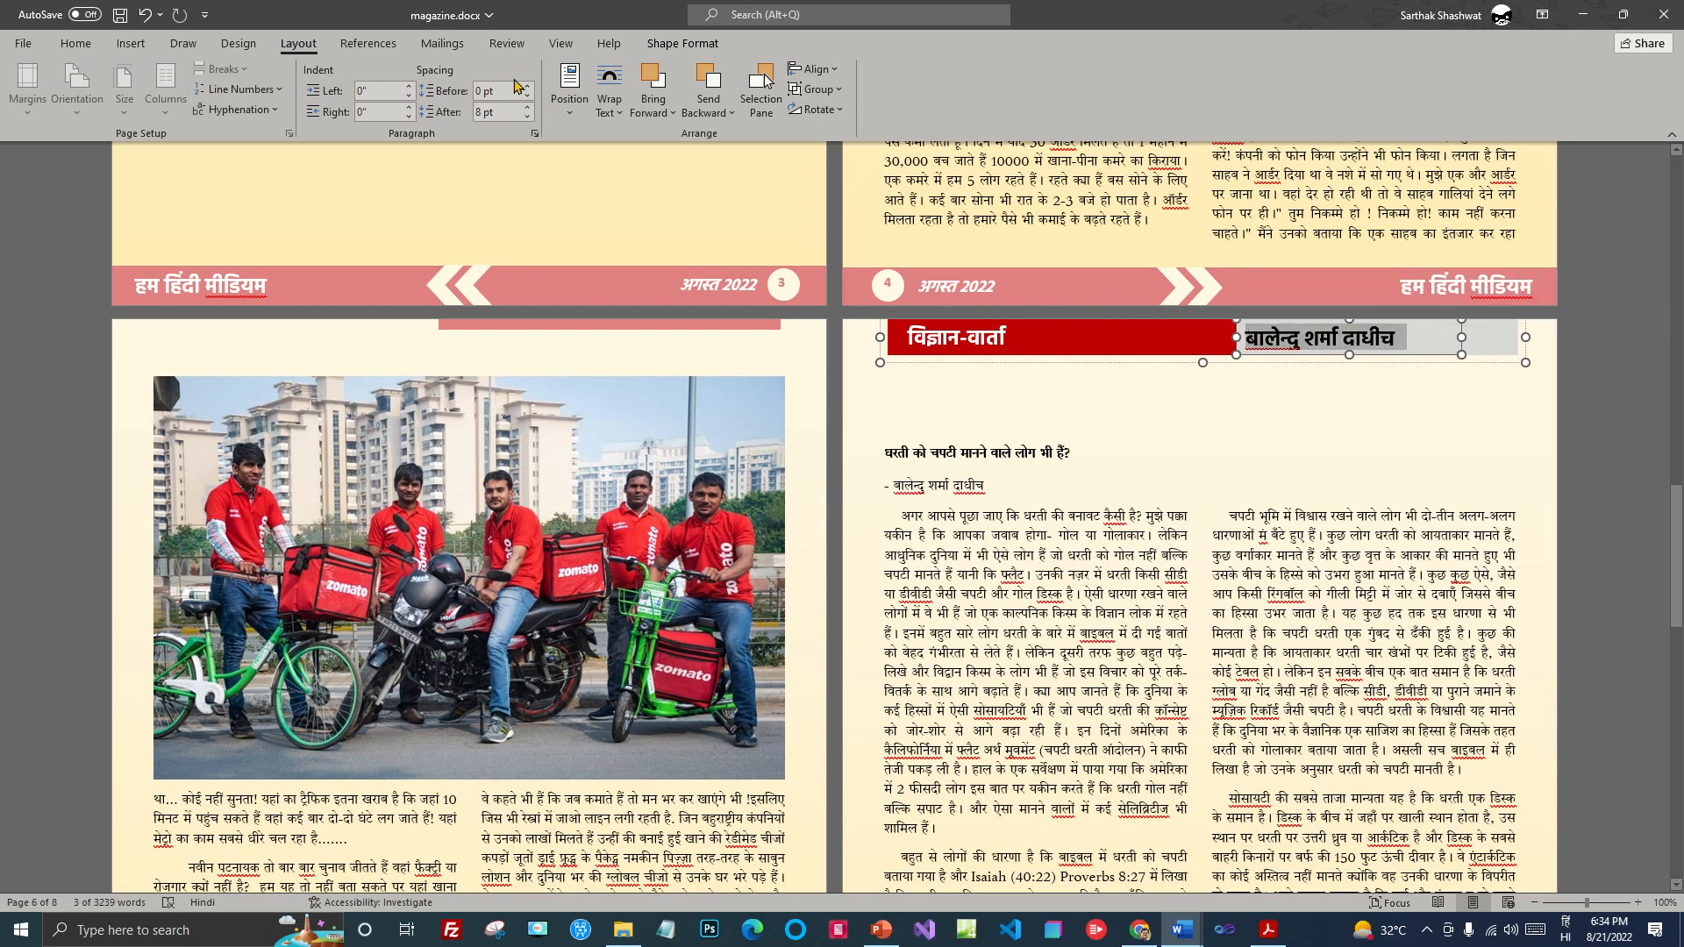
{"action": "left_click", "coordinate": [683, 45]}
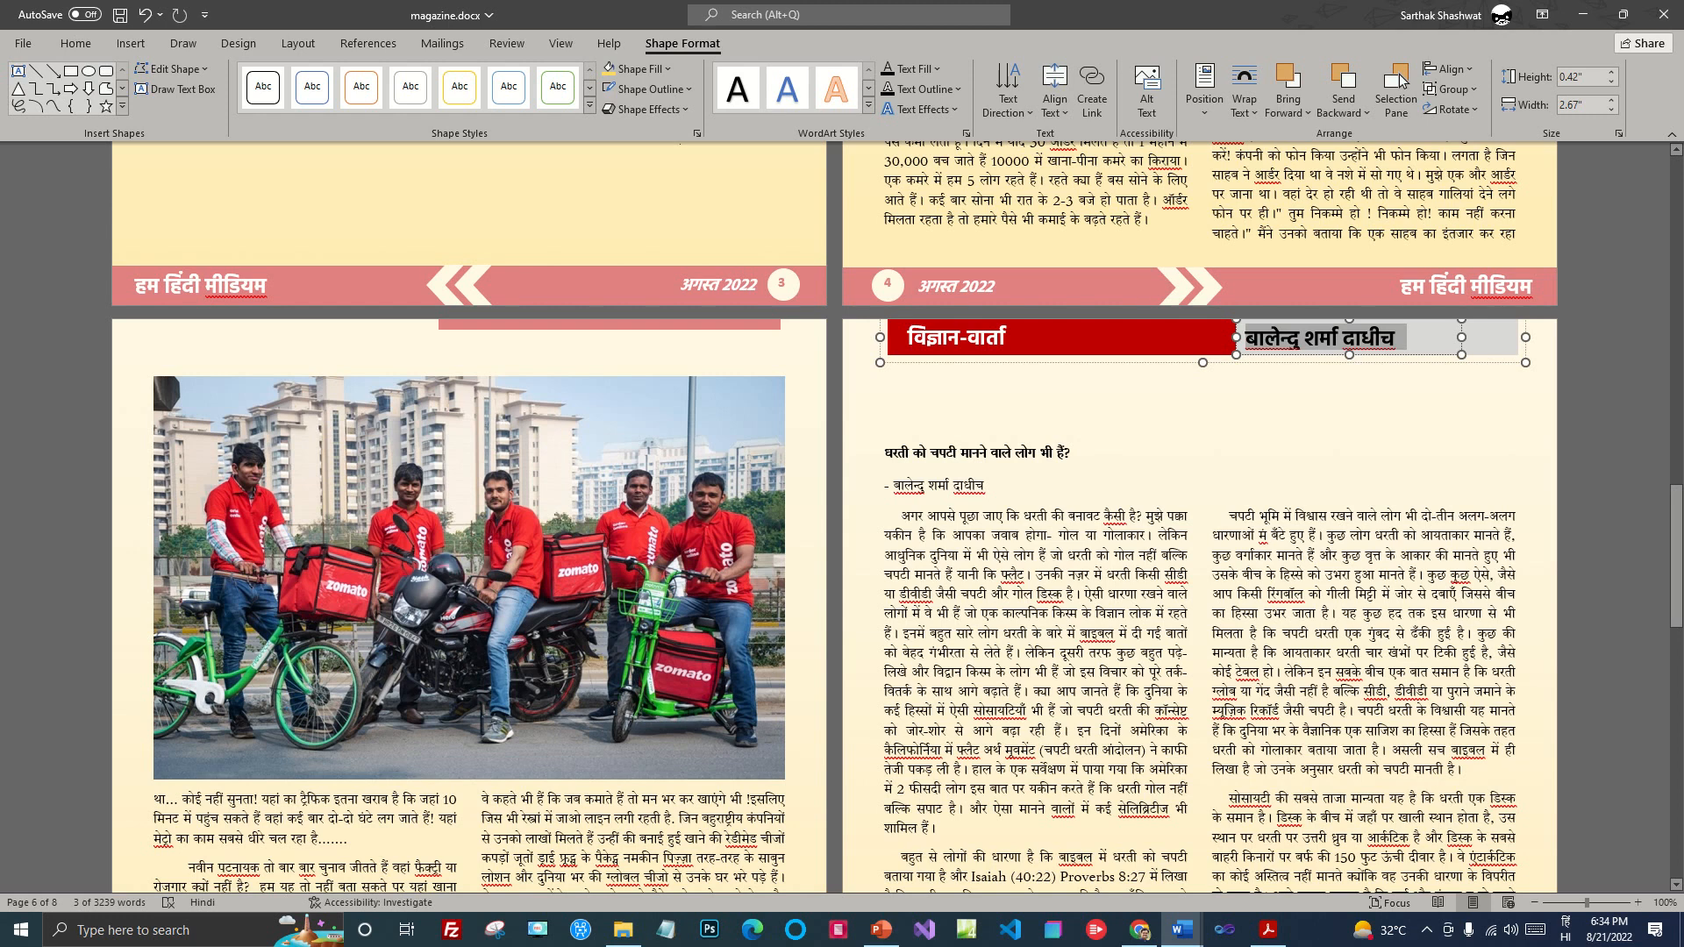
{"action": "left_click", "coordinate": [1069, 116]}
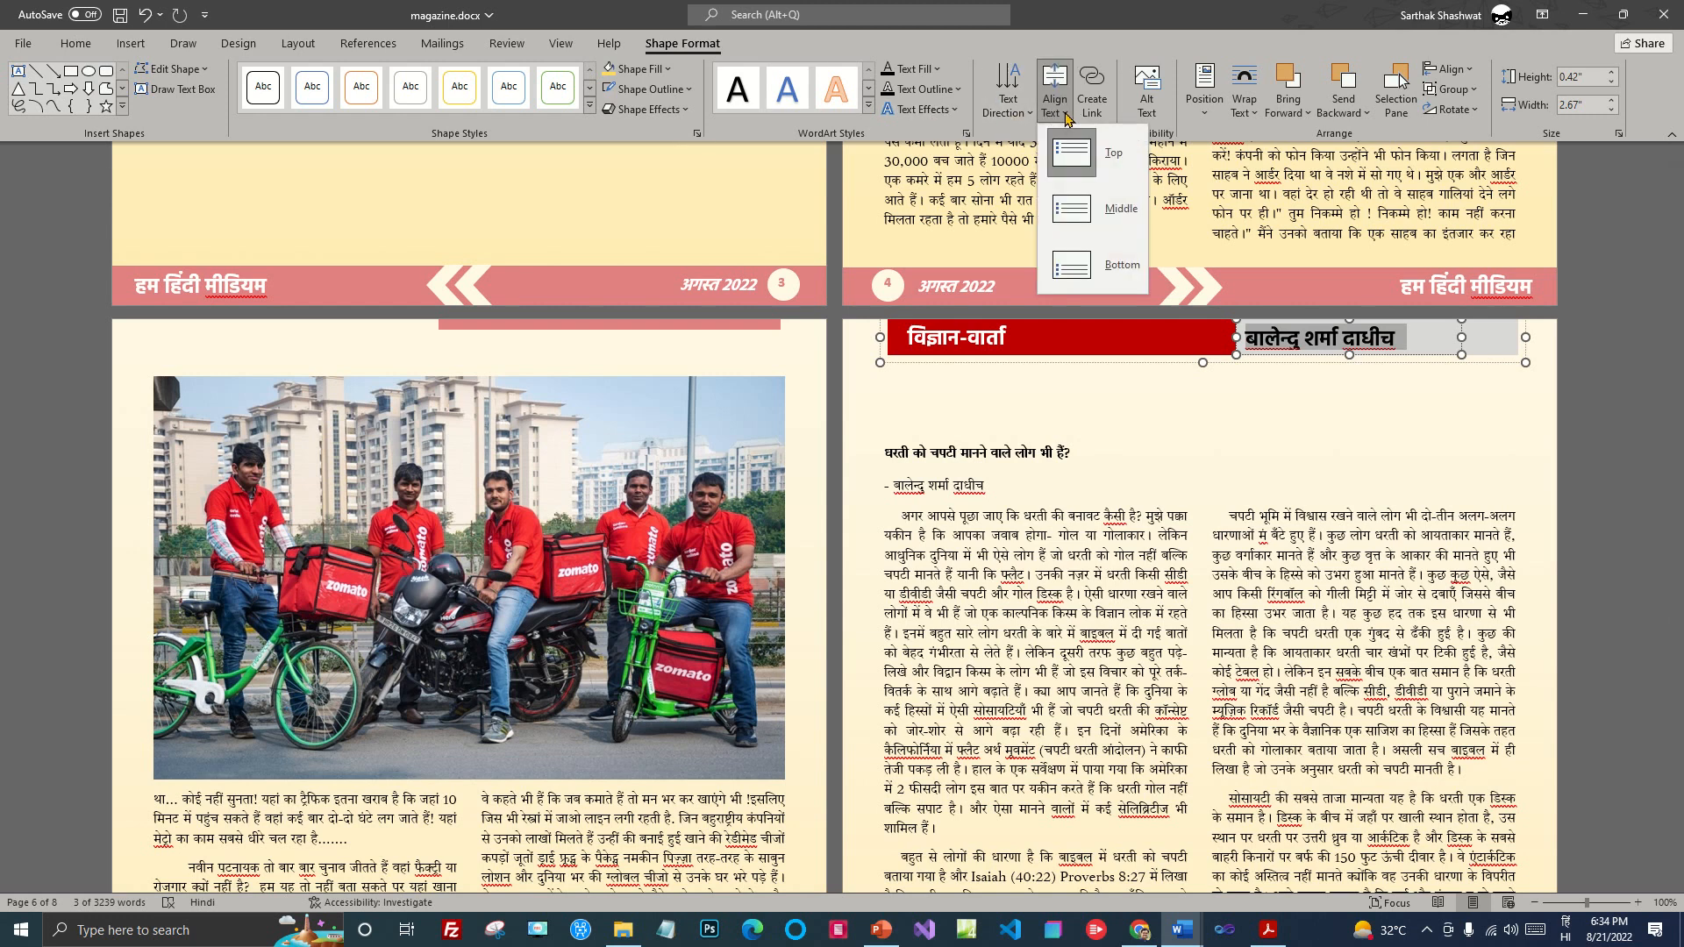
{"action": "left_click", "coordinate": [1092, 159]}
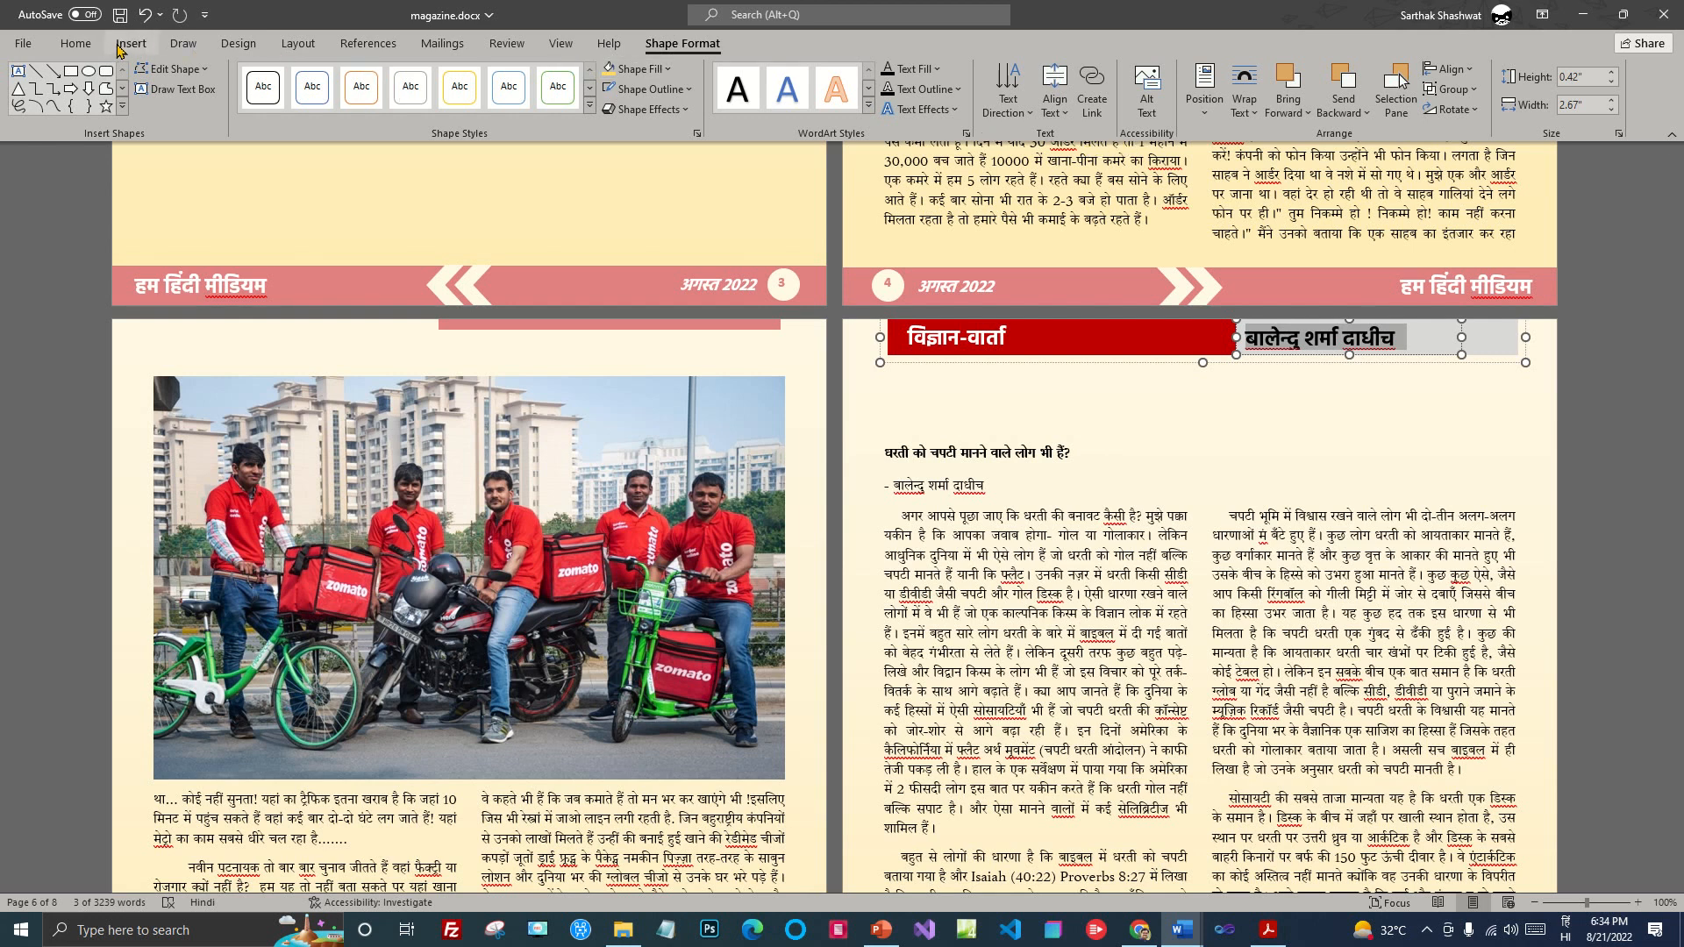
Step: Set the font size of the author's name in the page 6 banner to 17
{"action": "left_click", "coordinate": [76, 44]}
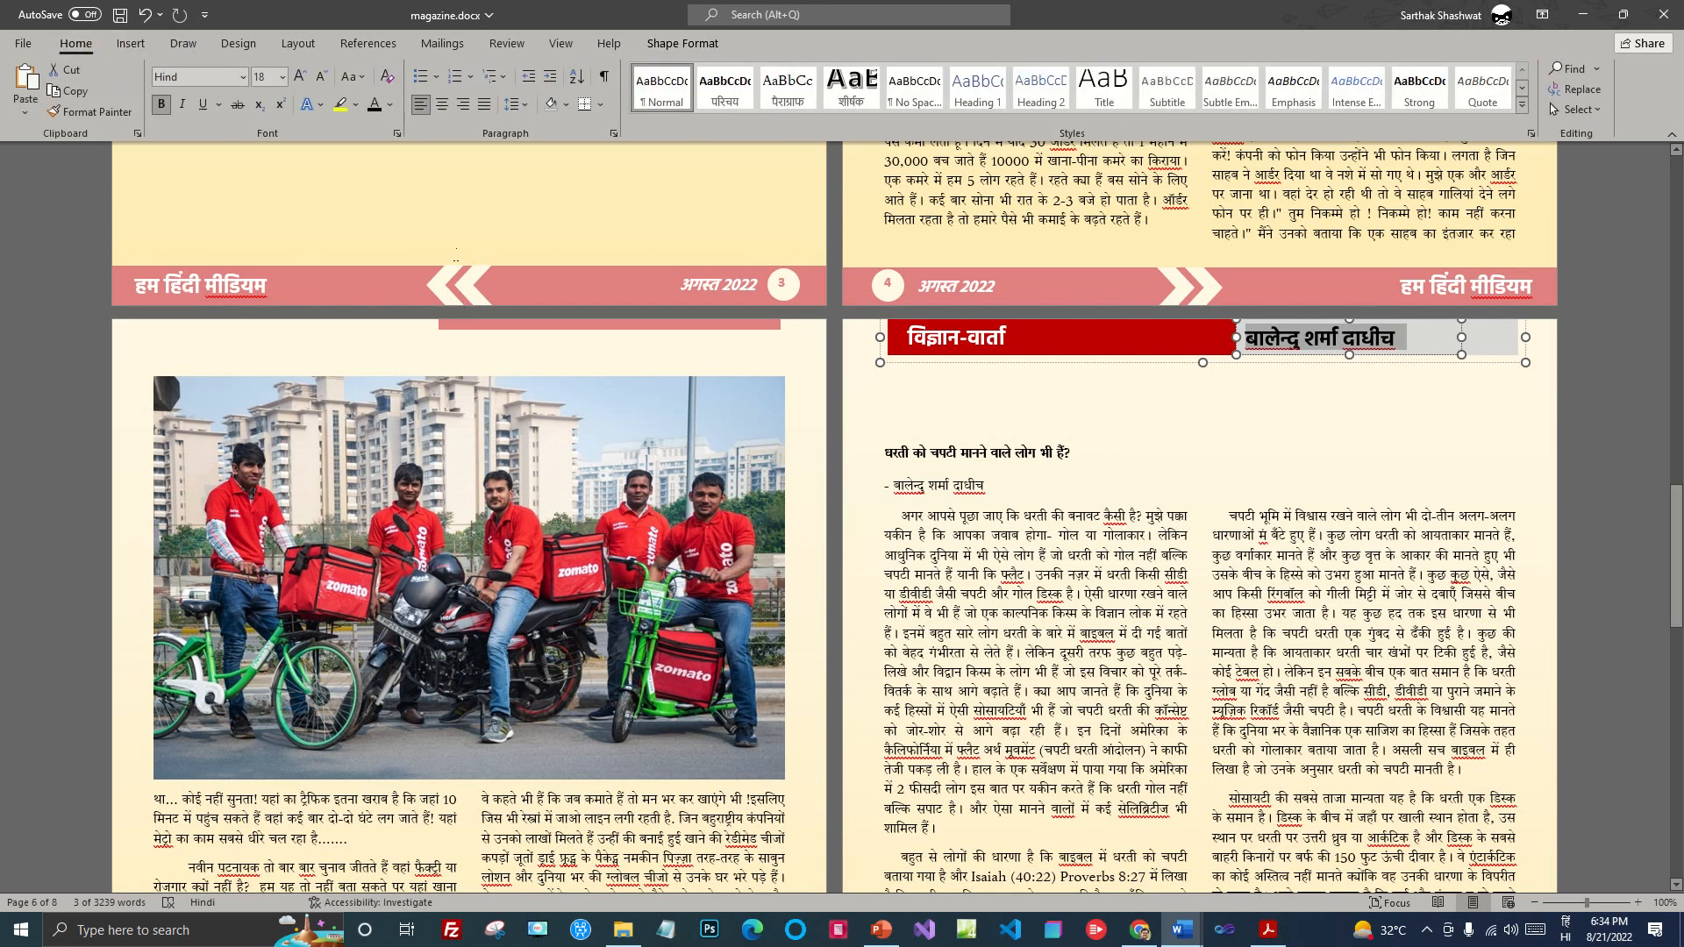
{"action": "left_click", "coordinate": [266, 79]}
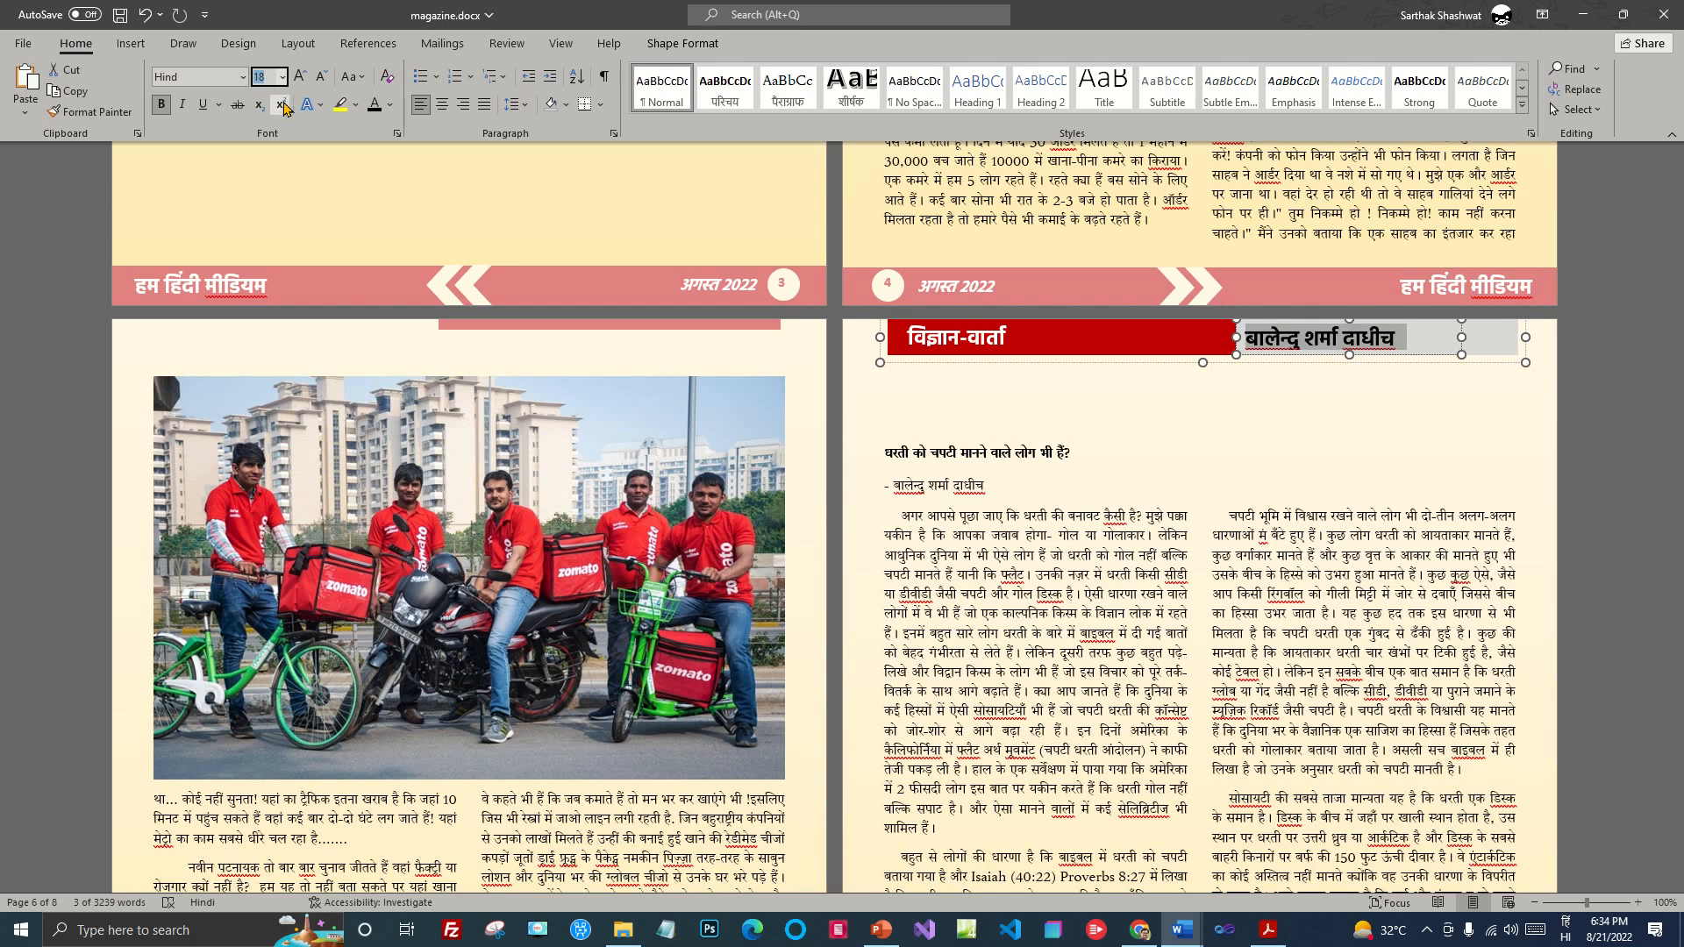
{"action": "type", "text": "17"}
{"action": "key", "text": "Return"}
{"action": "left_click", "coordinate": [1343, 462]}
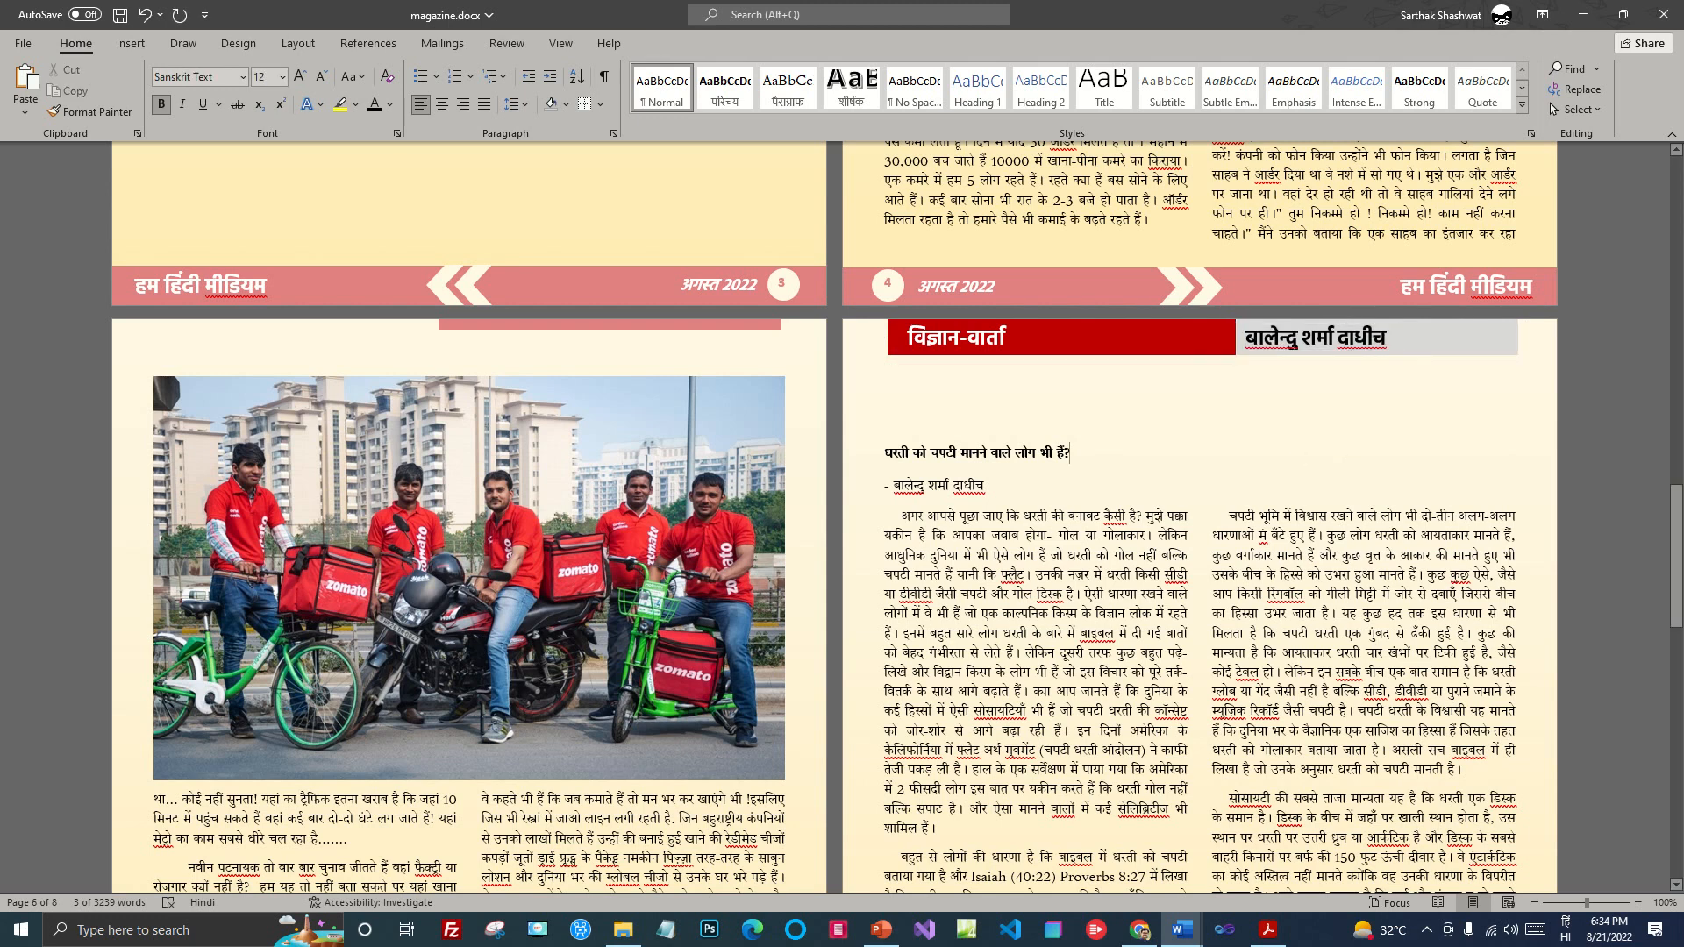
Step: Set the font size of the author's name in the page 6 banner to 16
{"action": "left_click_drag", "start_coordinate": [1389, 336], "coordinate": [1245, 339]}
{"action": "left_click", "coordinate": [270, 76]}
{"action": "type", "text": "16"}
{"action": "key", "text": "Return"}
{"action": "left_click", "coordinate": [1381, 456]}
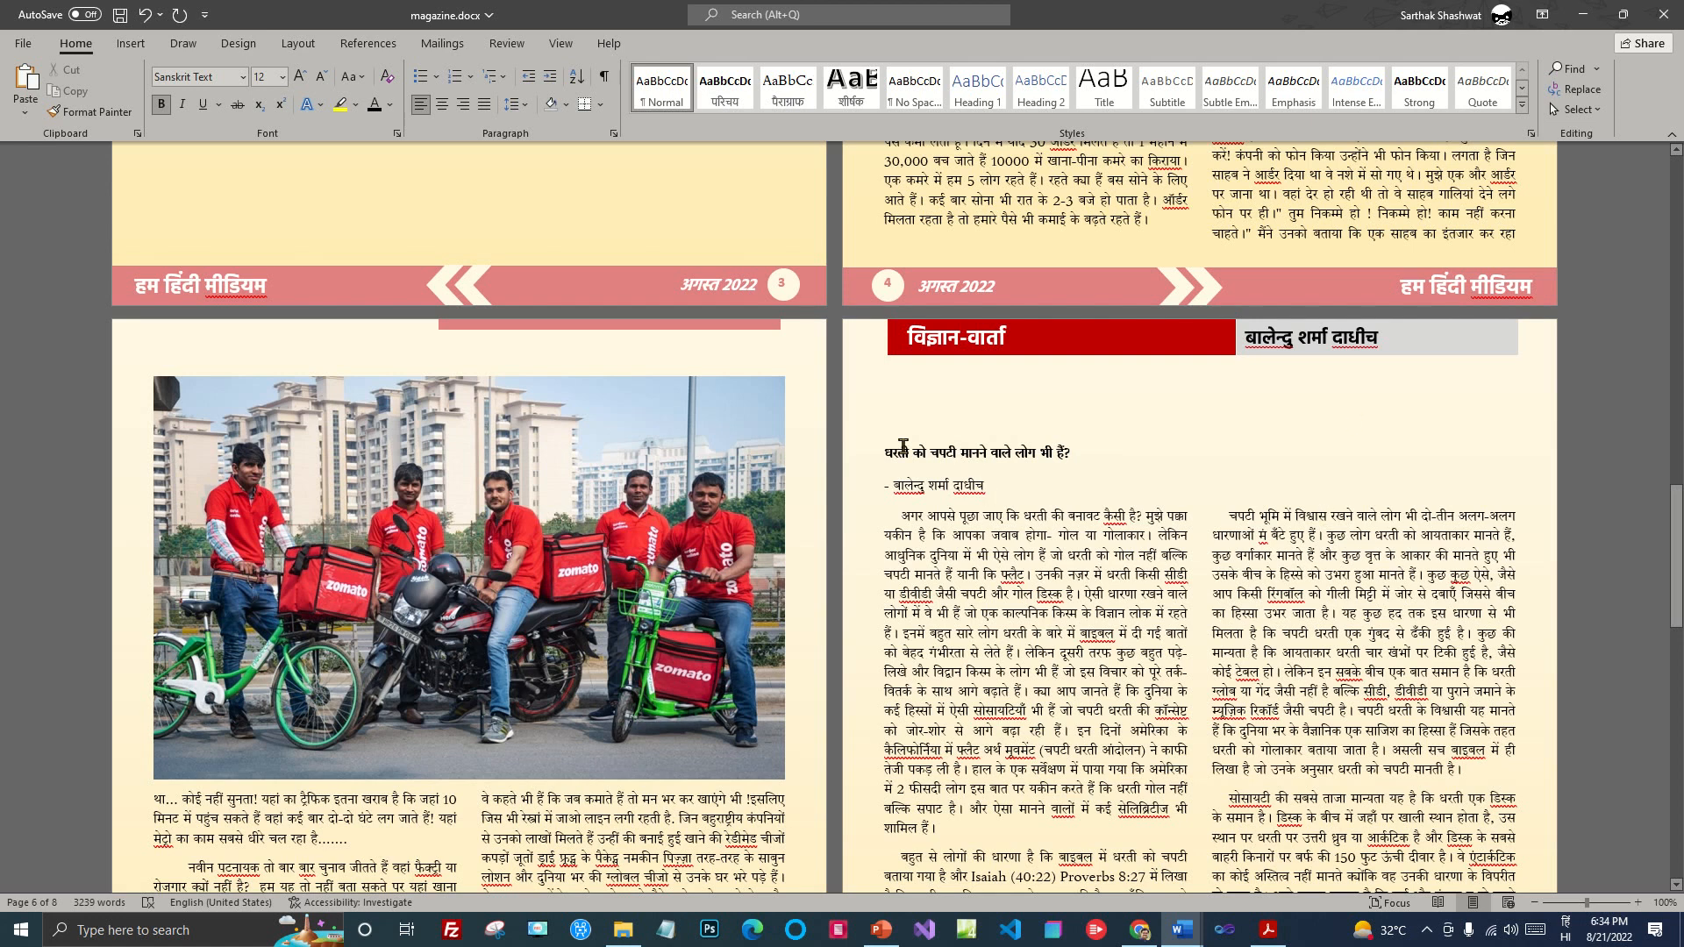
Step: Apply the शीर्षक style to the title "धरती को चपटी मानने वाले लोग भी हैं?" on page 6
{"action": "triple_click", "coordinate": [947, 452]}
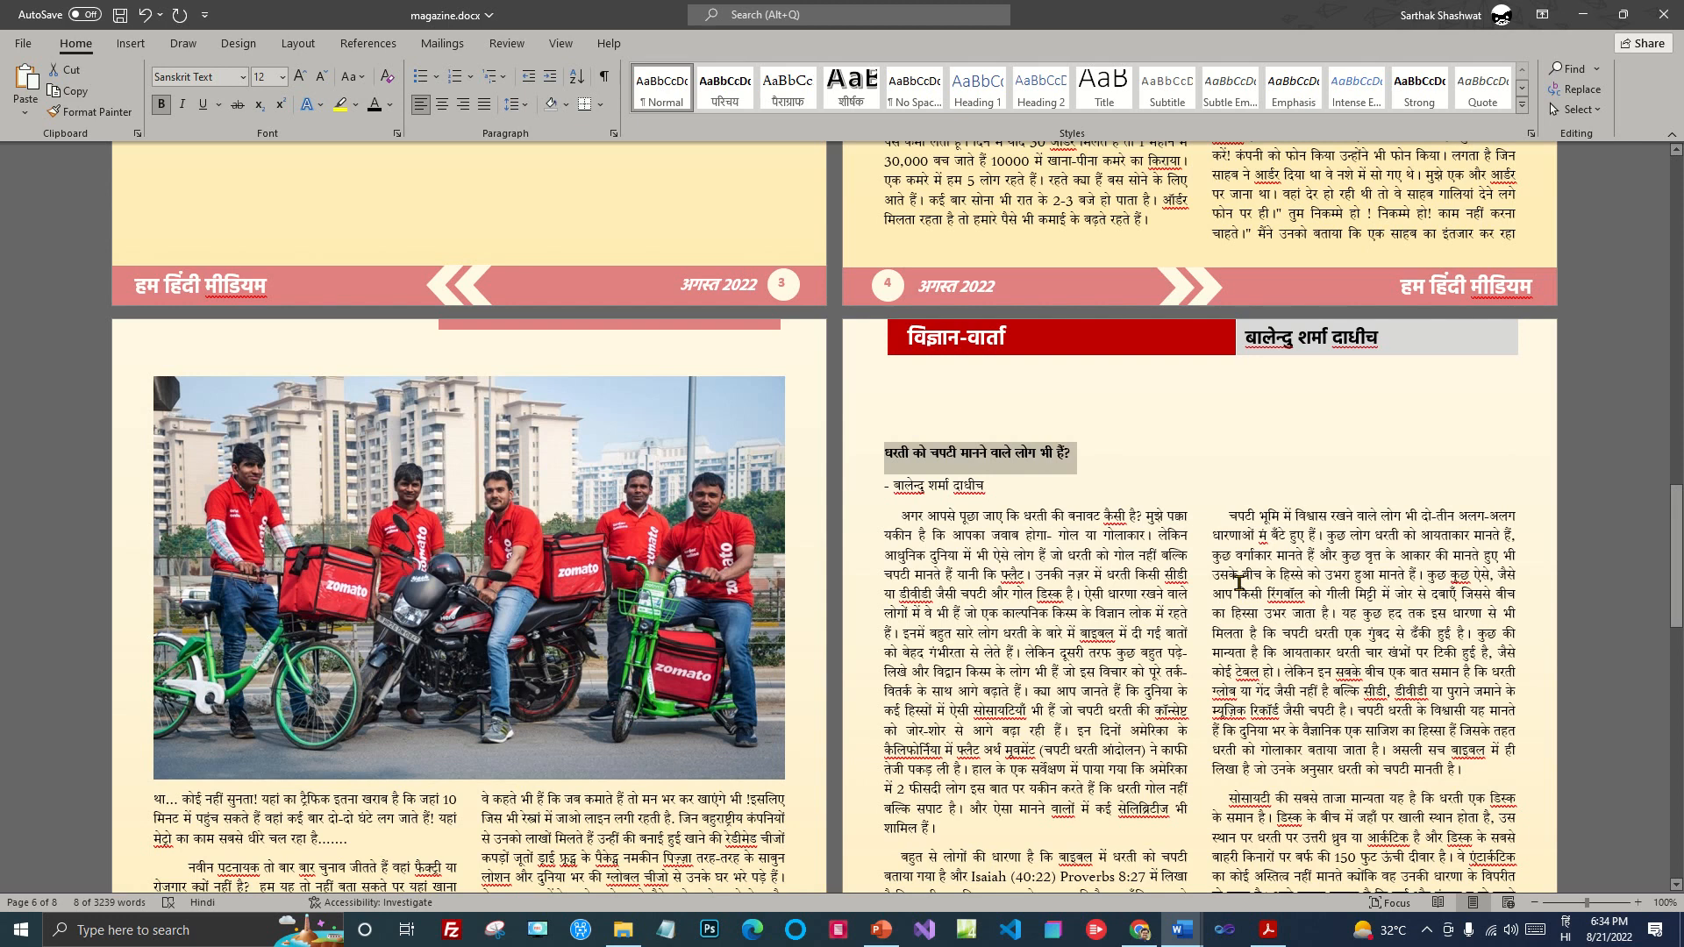
{"action": "left_click", "coordinate": [851, 88]}
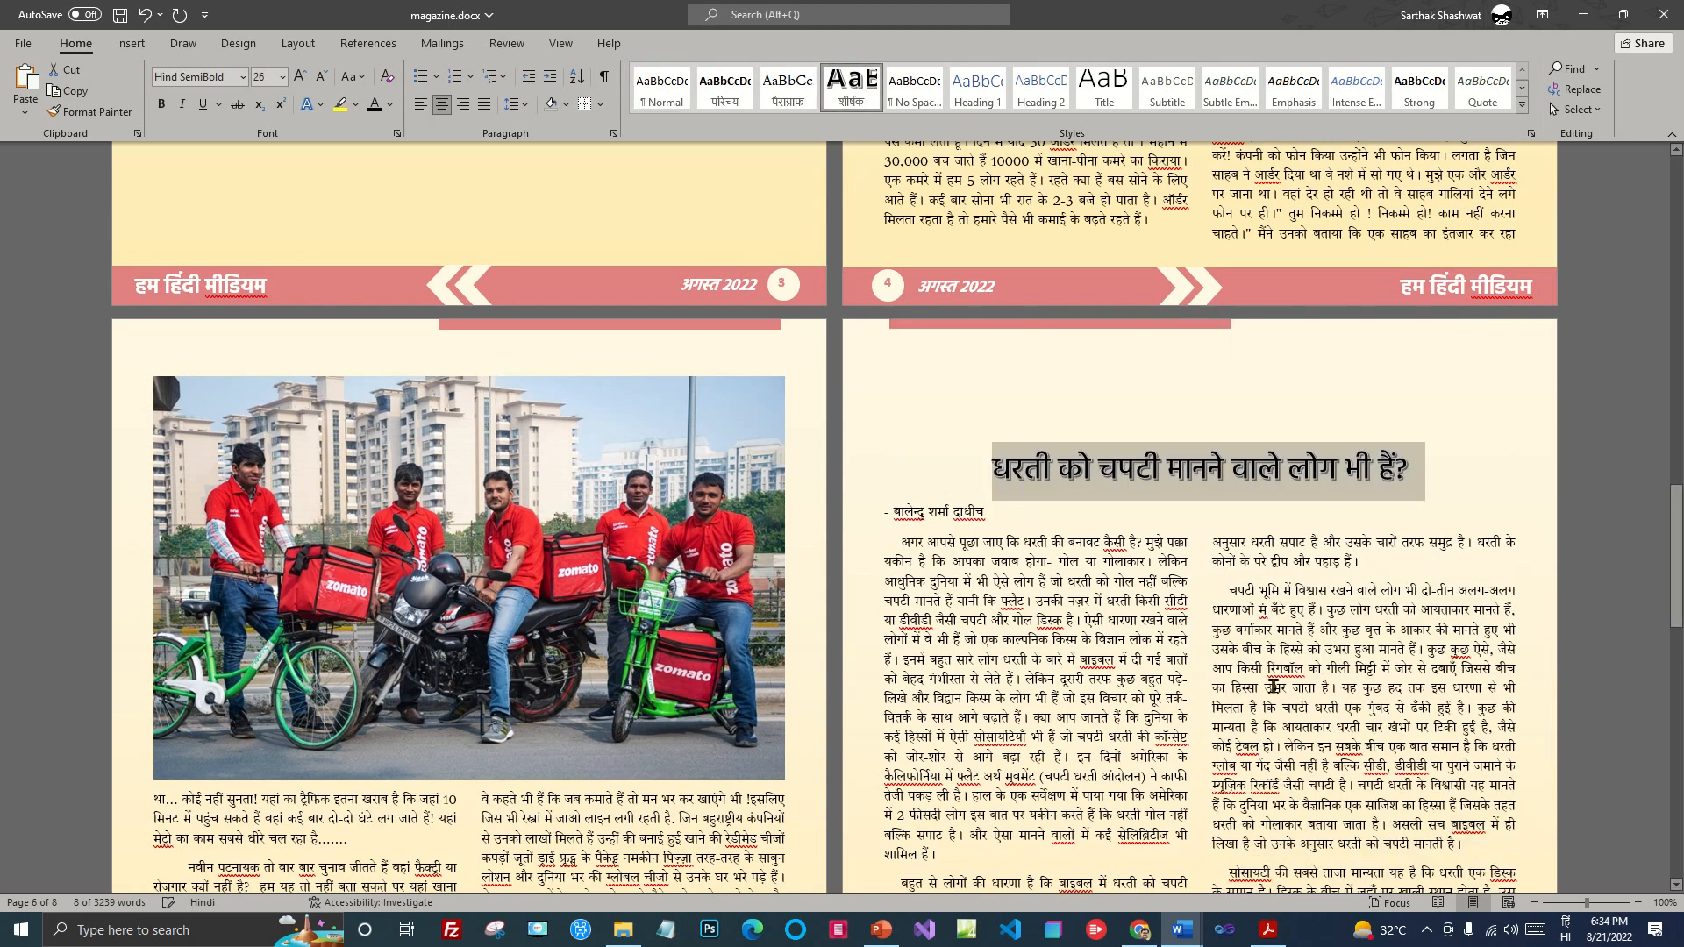
Step: Delete the author's byline directly below the title on page 6
{"action": "left_click", "coordinate": [1208, 525]}
{"action": "left_click_drag", "start_coordinate": [994, 519], "coordinate": [884, 514]}
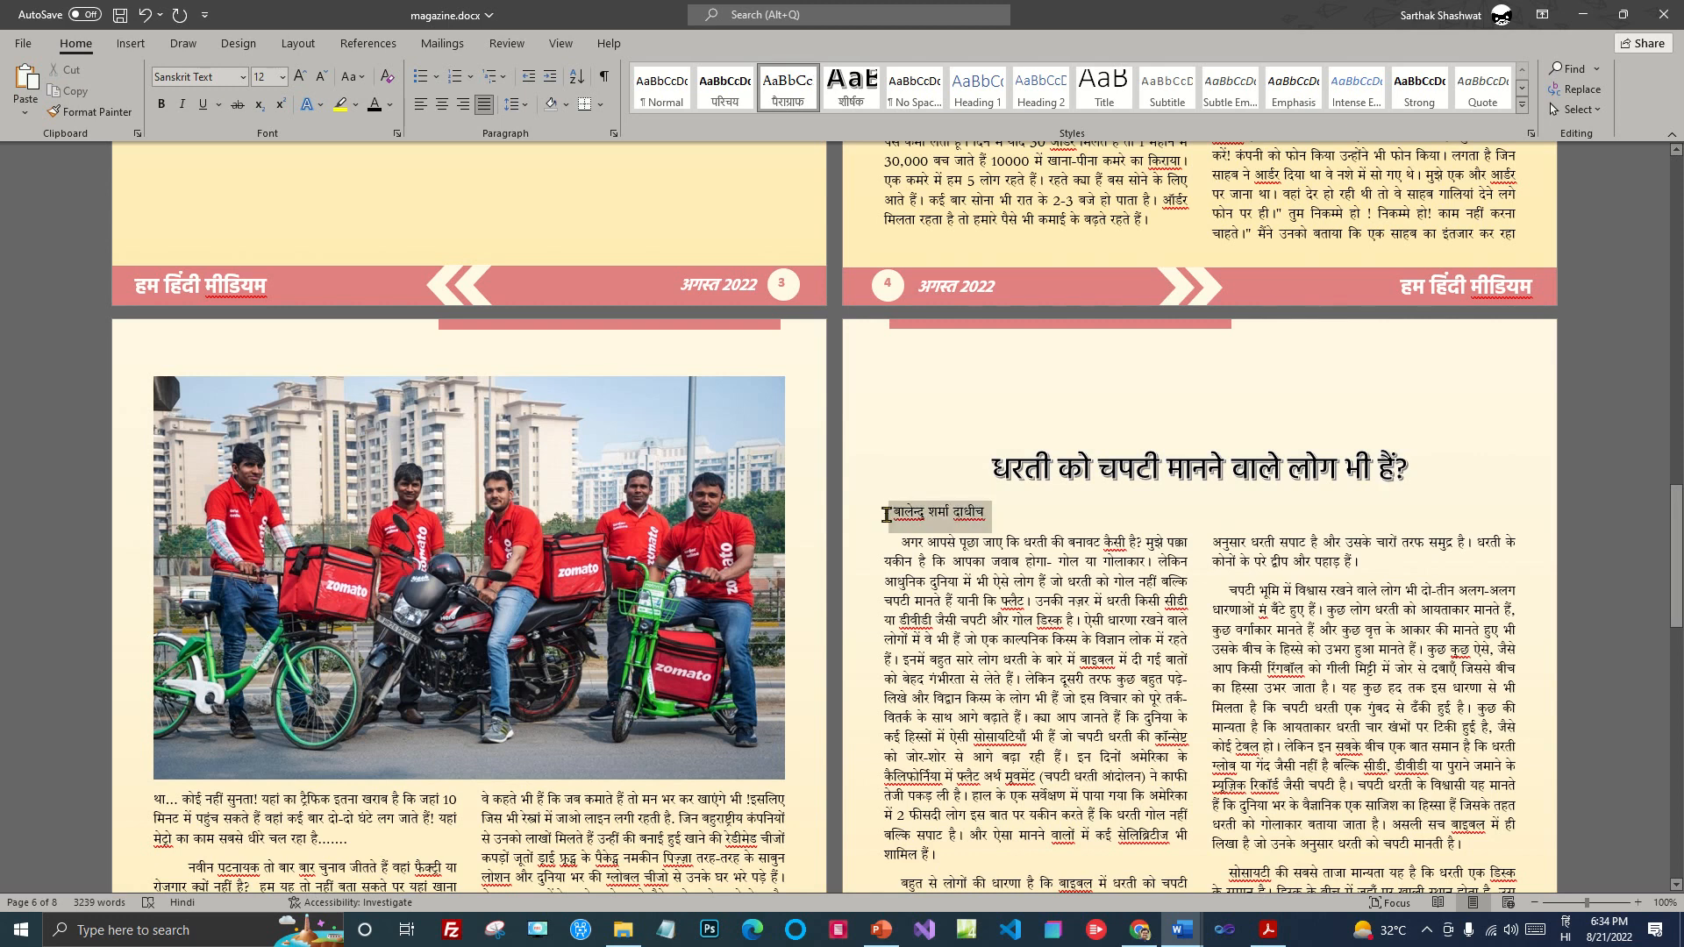
{"action": "key", "text": "Delete"}
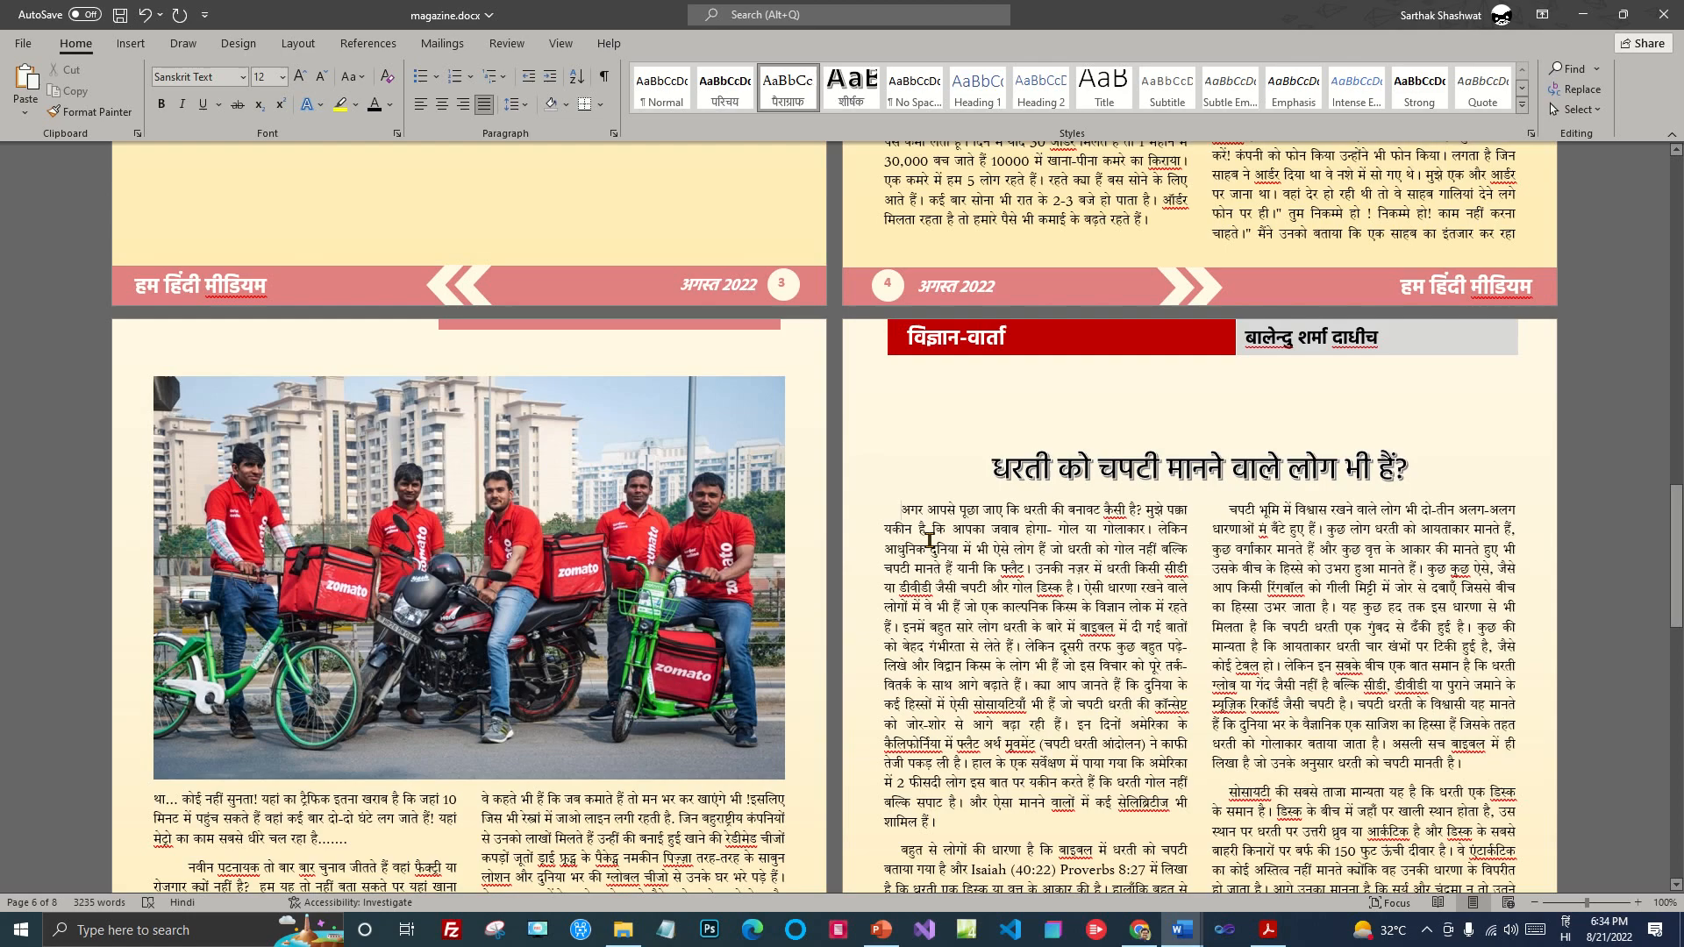
Step: Copy the yellow quote box from the article on page 4 into the first column of the page 6 article
{"action": "scroll", "coordinate": [930, 537], "scroll_direction": "down", "scroll_amount": 2}
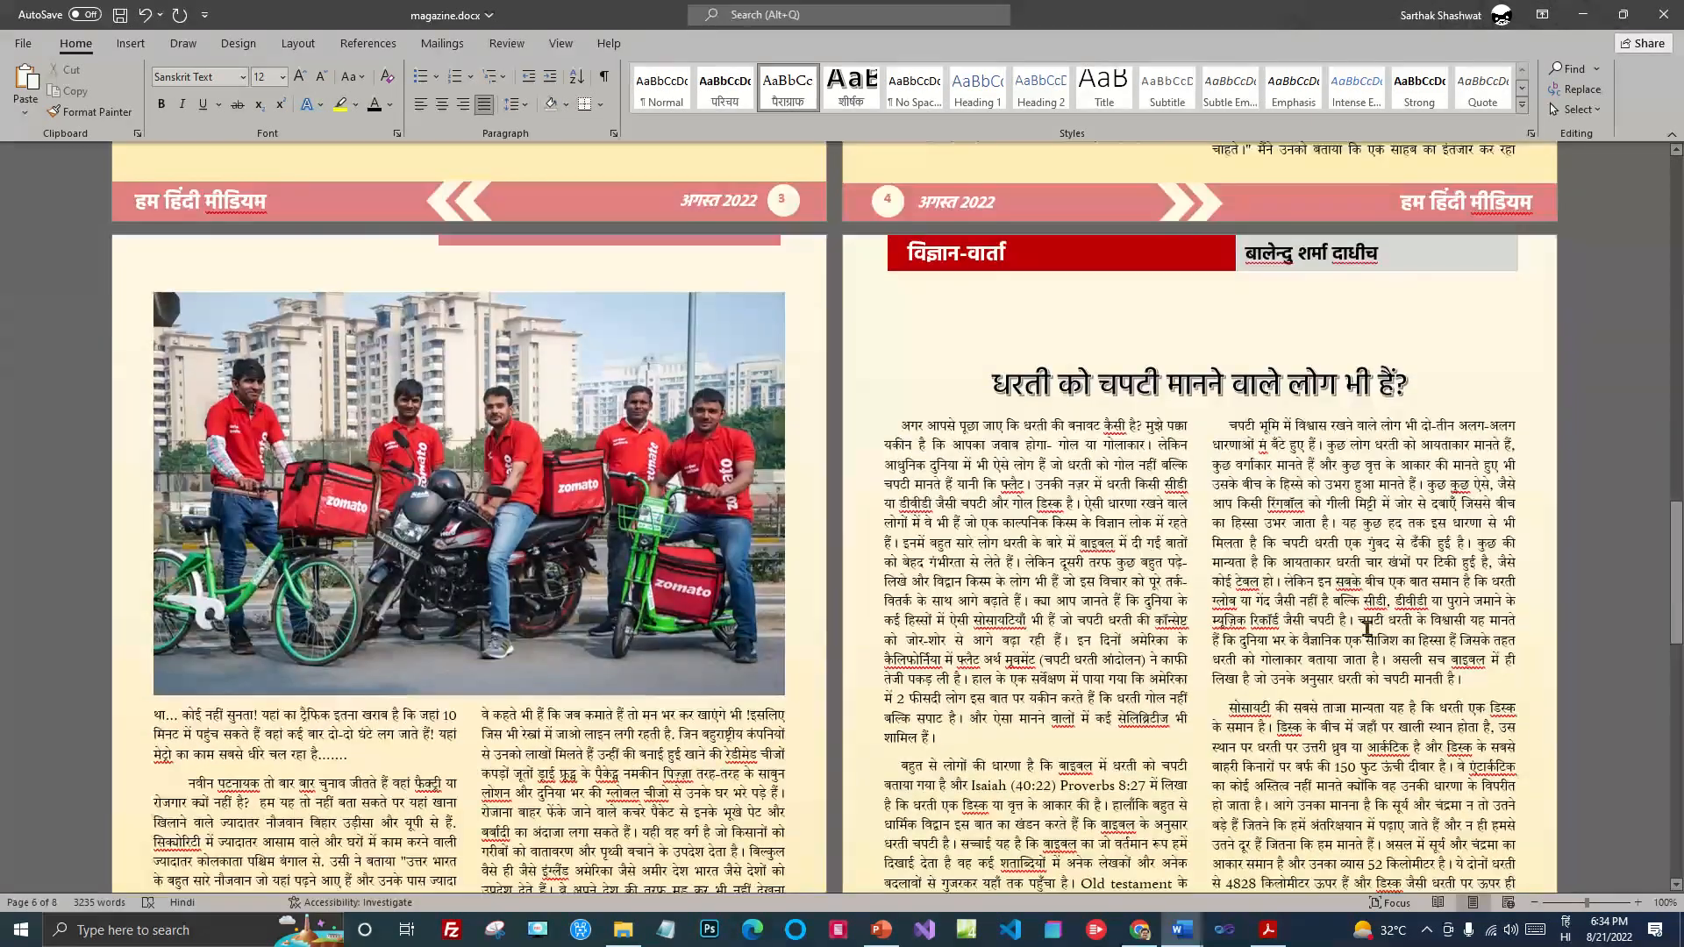
{"action": "scroll", "coordinate": [1366, 628], "scroll_direction": "up", "scroll_amount": 20}
{"action": "left_click", "coordinate": [1184, 465]}
{"action": "left_click", "coordinate": [1189, 478]}
{"action": "scroll", "coordinate": [1233, 553], "scroll_direction": "down", "scroll_amount": 20}
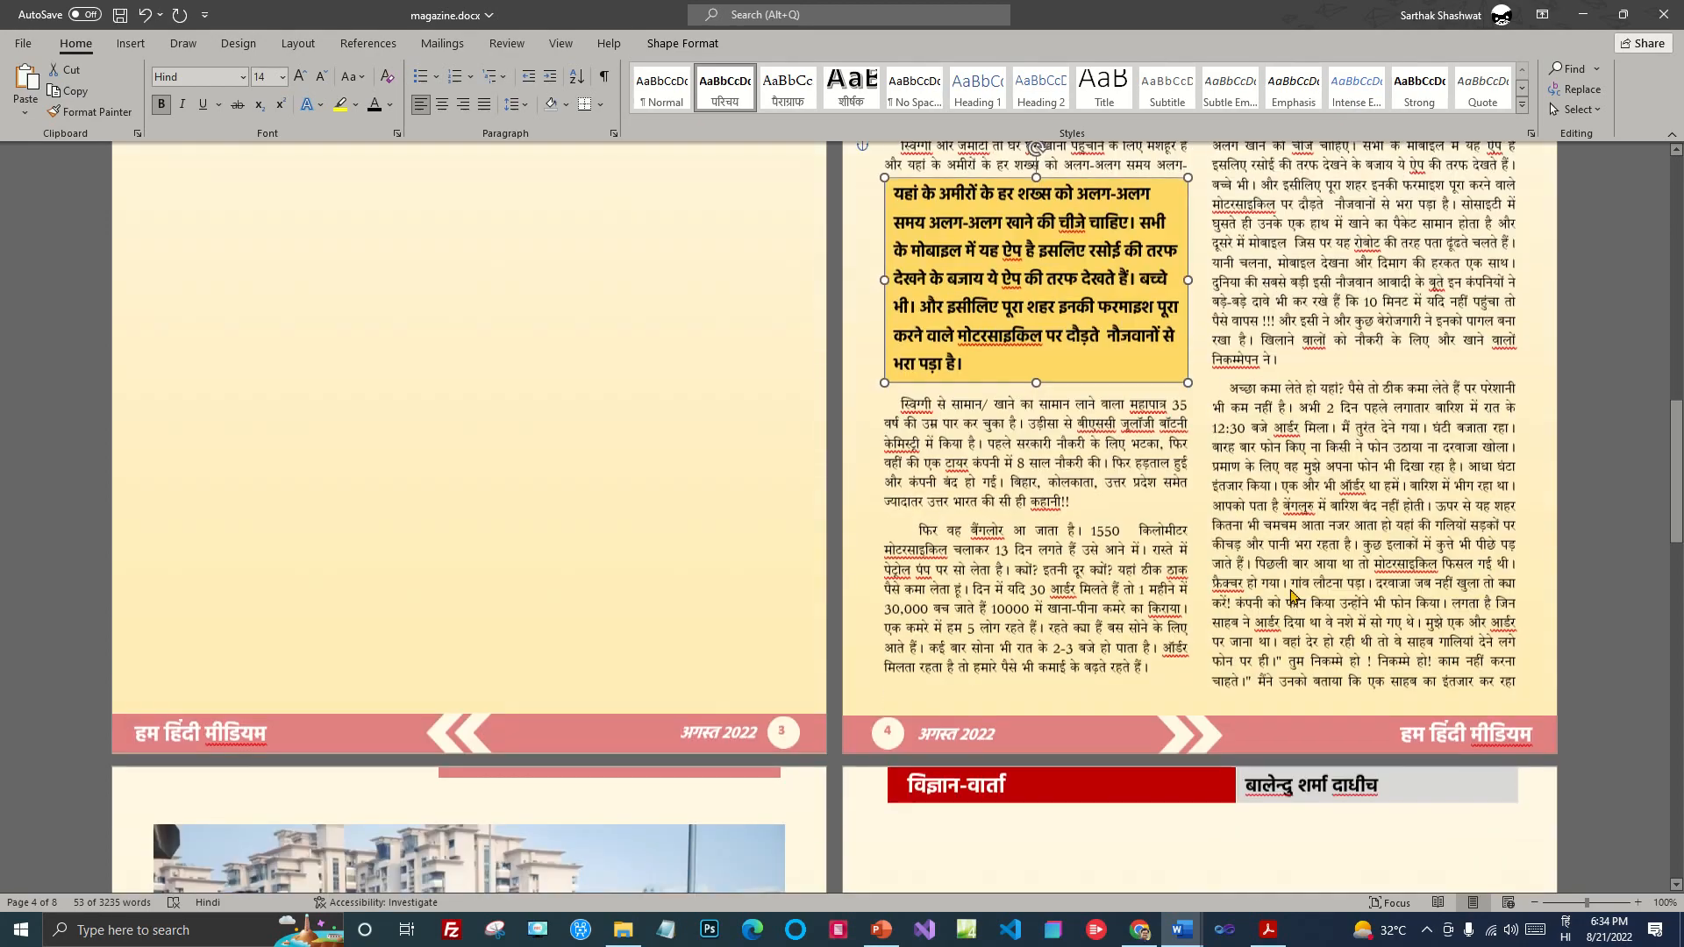
{"action": "scroll", "coordinate": [1146, 617], "scroll_direction": "down", "scroll_amount": 3}
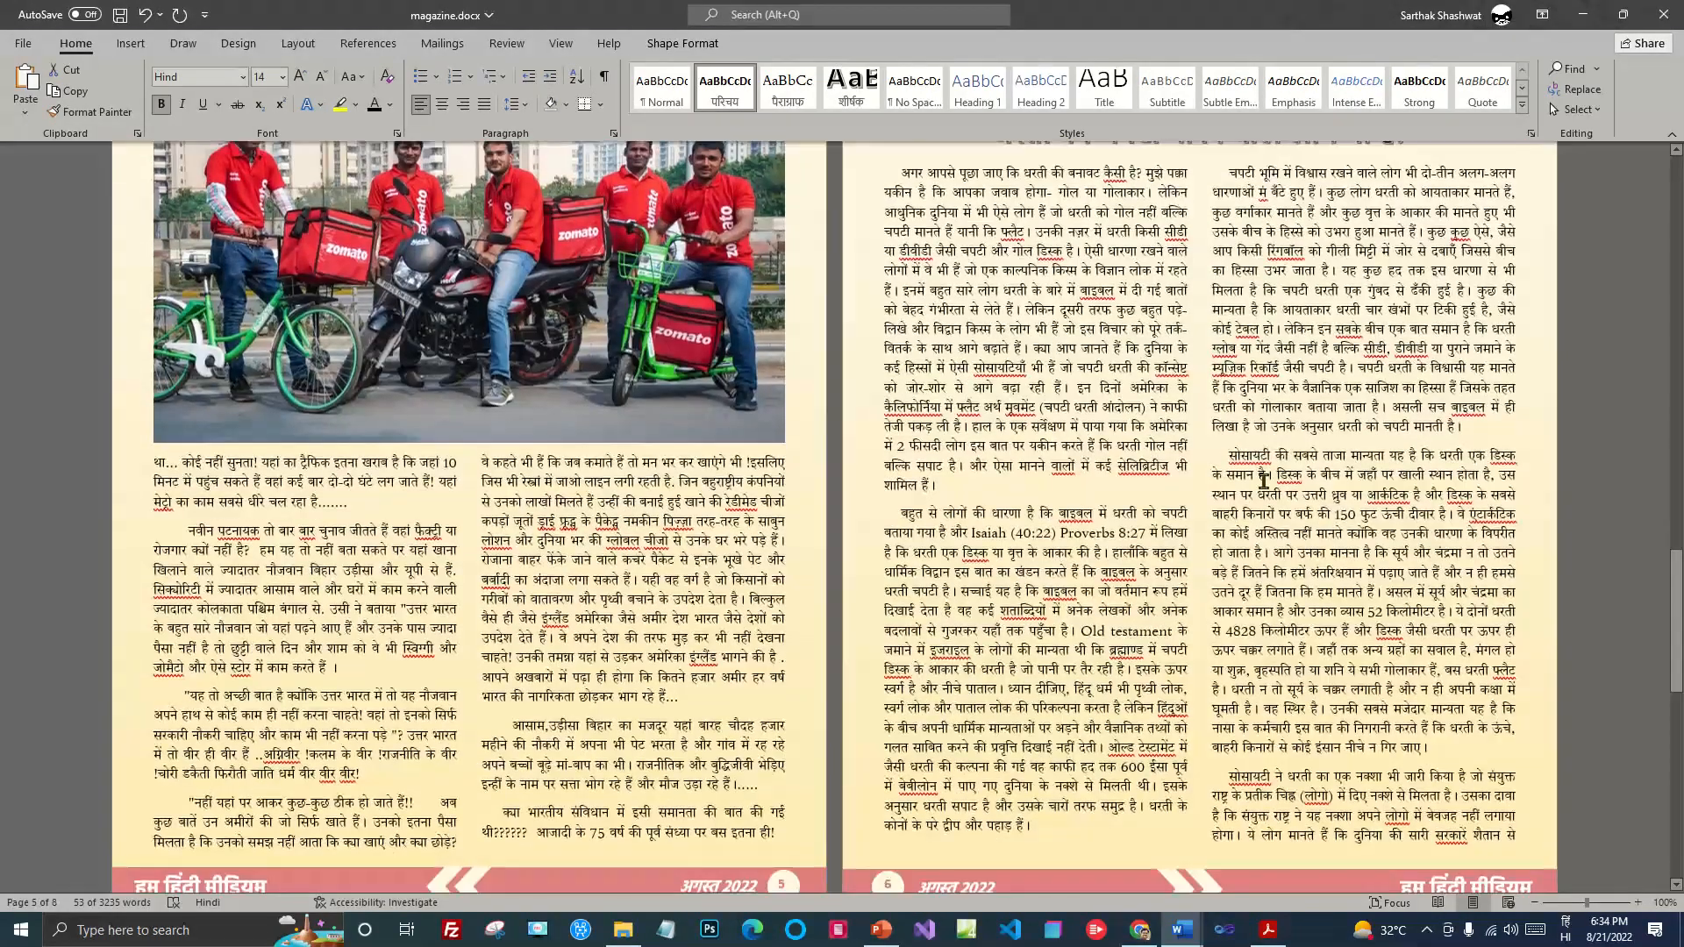
{"action": "left_click", "coordinate": [1229, 456]}
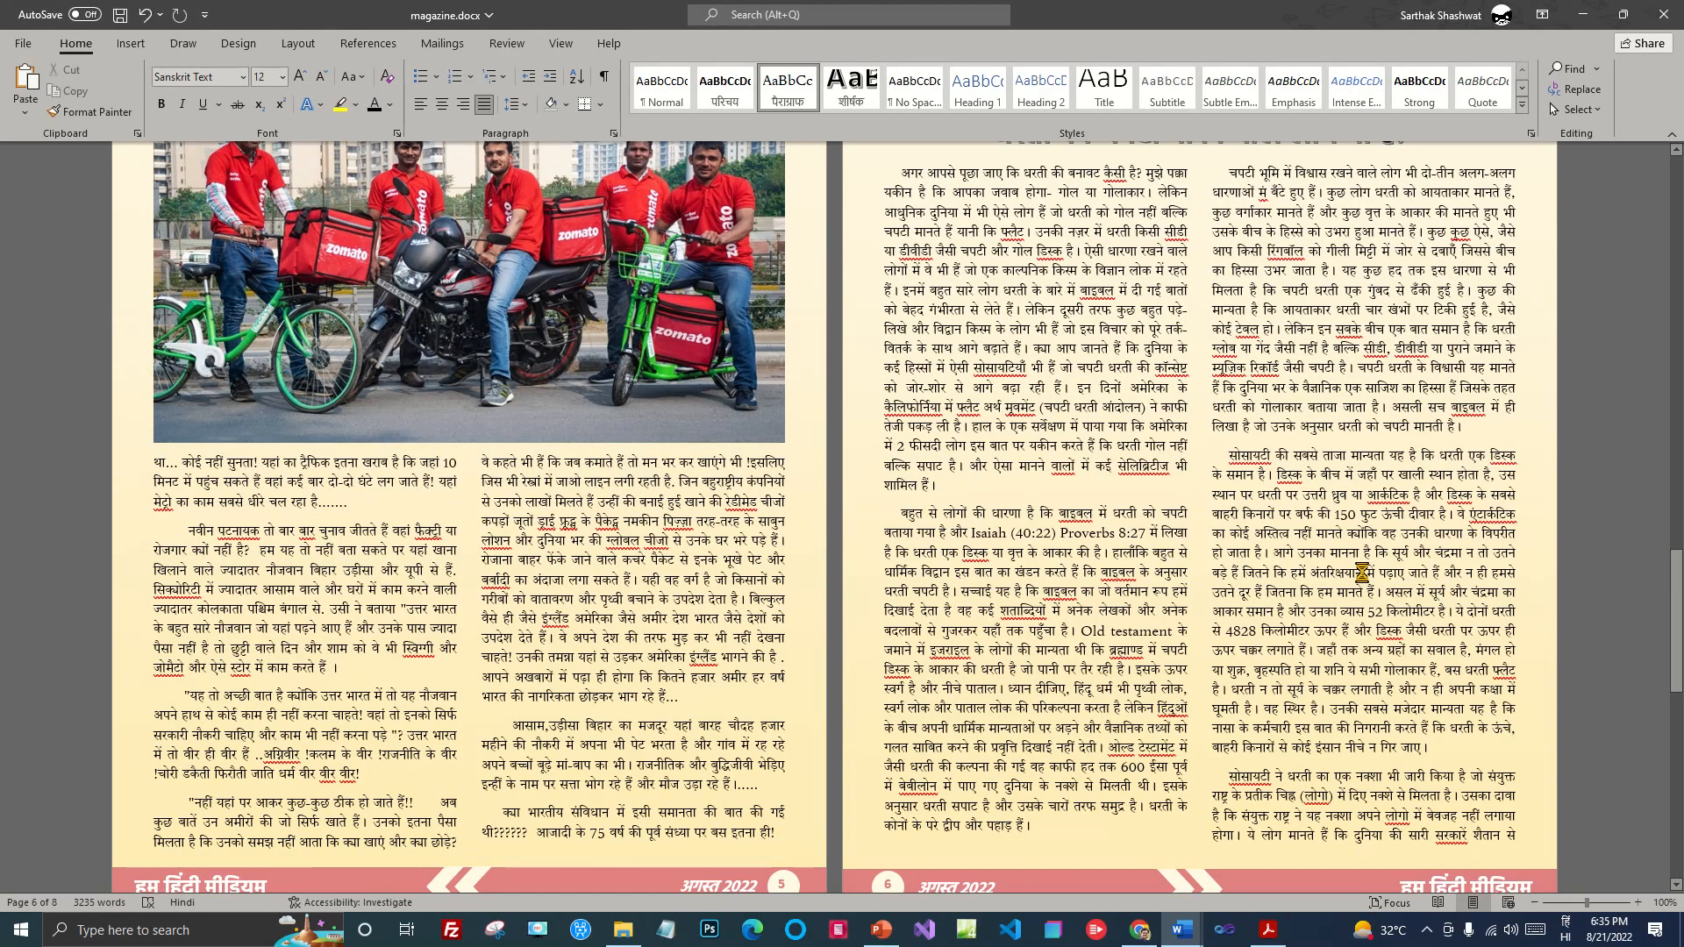
{"action": "key", "text": "ctrl+v"}
{"action": "scroll", "coordinate": [1327, 491], "scroll_direction": "up", "scroll_amount": 3}
{"action": "scroll", "coordinate": [1326, 491], "scroll_direction": "up", "scroll_amount": 2}
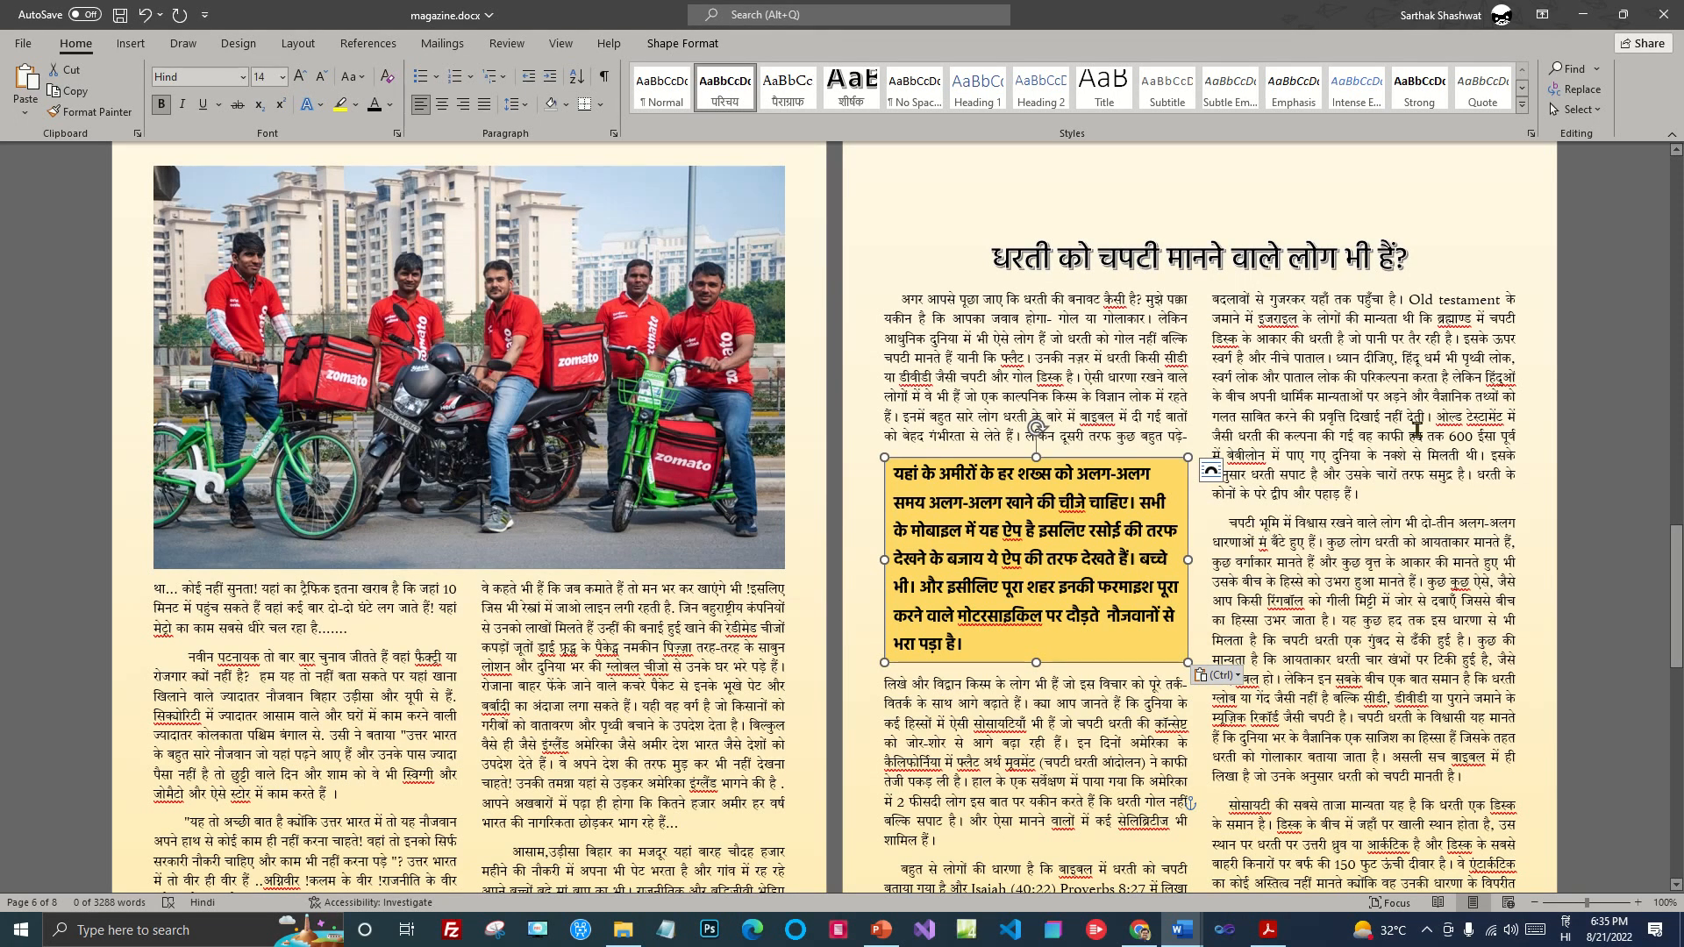
Step: Replace the page 6 quote box's text with the article passage from "बहुत से लोगों की धारणा है" to "खंडन करते हैं", ending it with "।"
{"action": "scroll", "coordinate": [1332, 562], "scroll_direction": "down", "scroll_amount": 4}
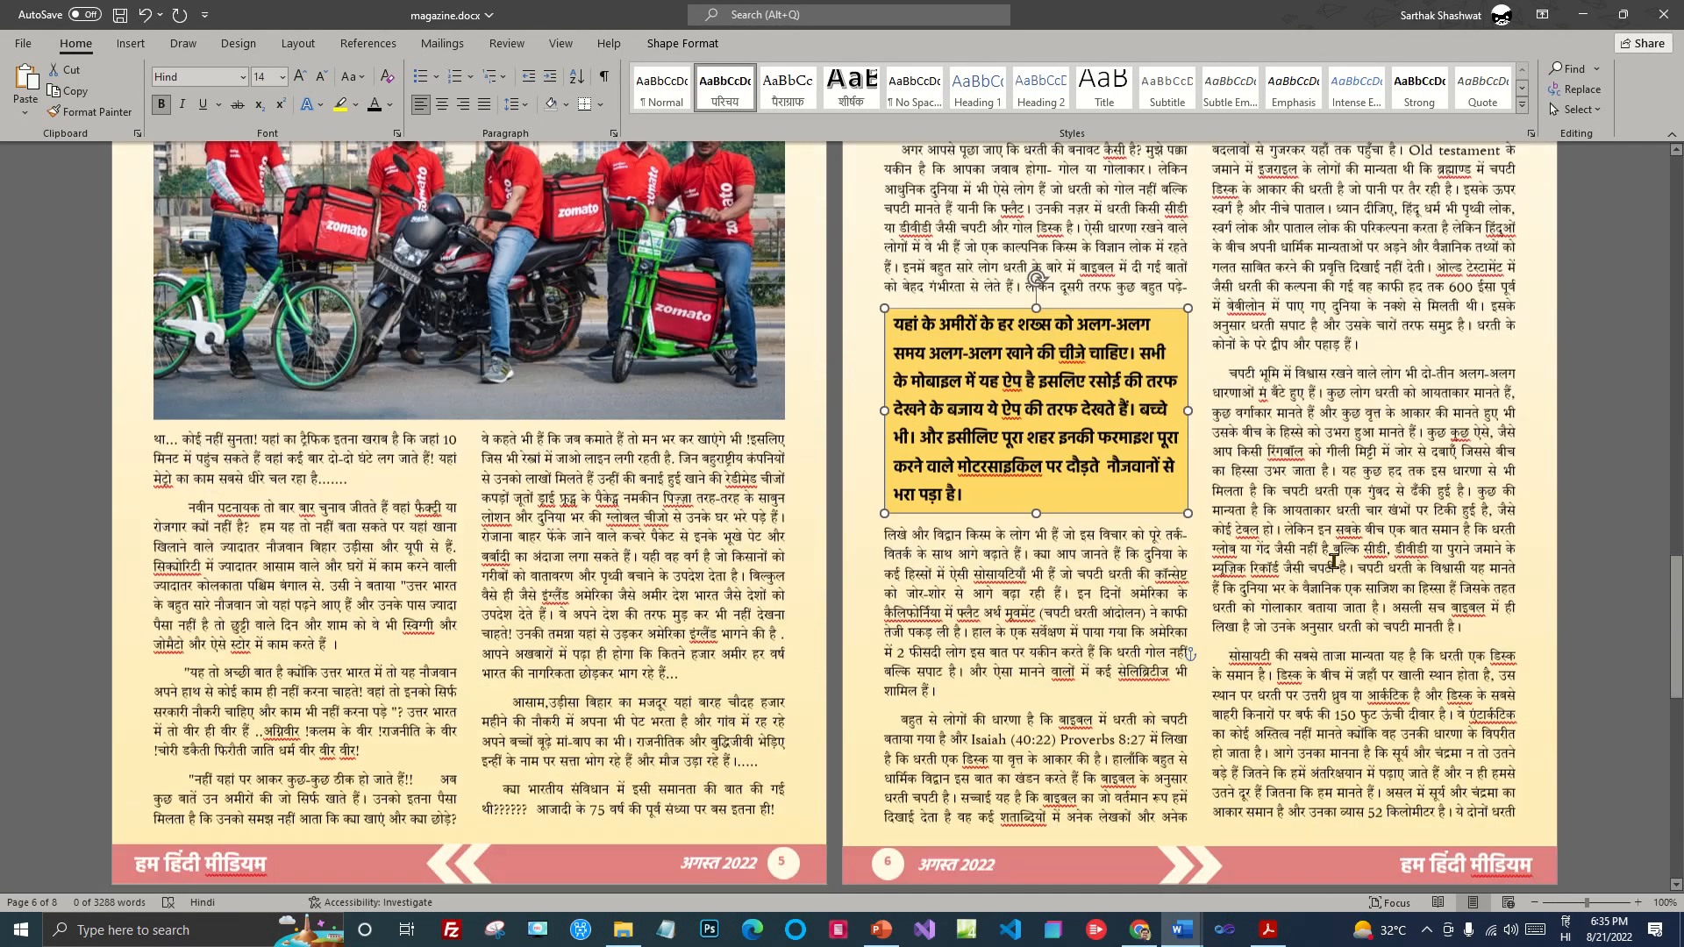
{"action": "left_click_drag", "start_coordinate": [899, 699], "coordinate": [1085, 772]}
{"action": "key", "text": "ctrl+c"}
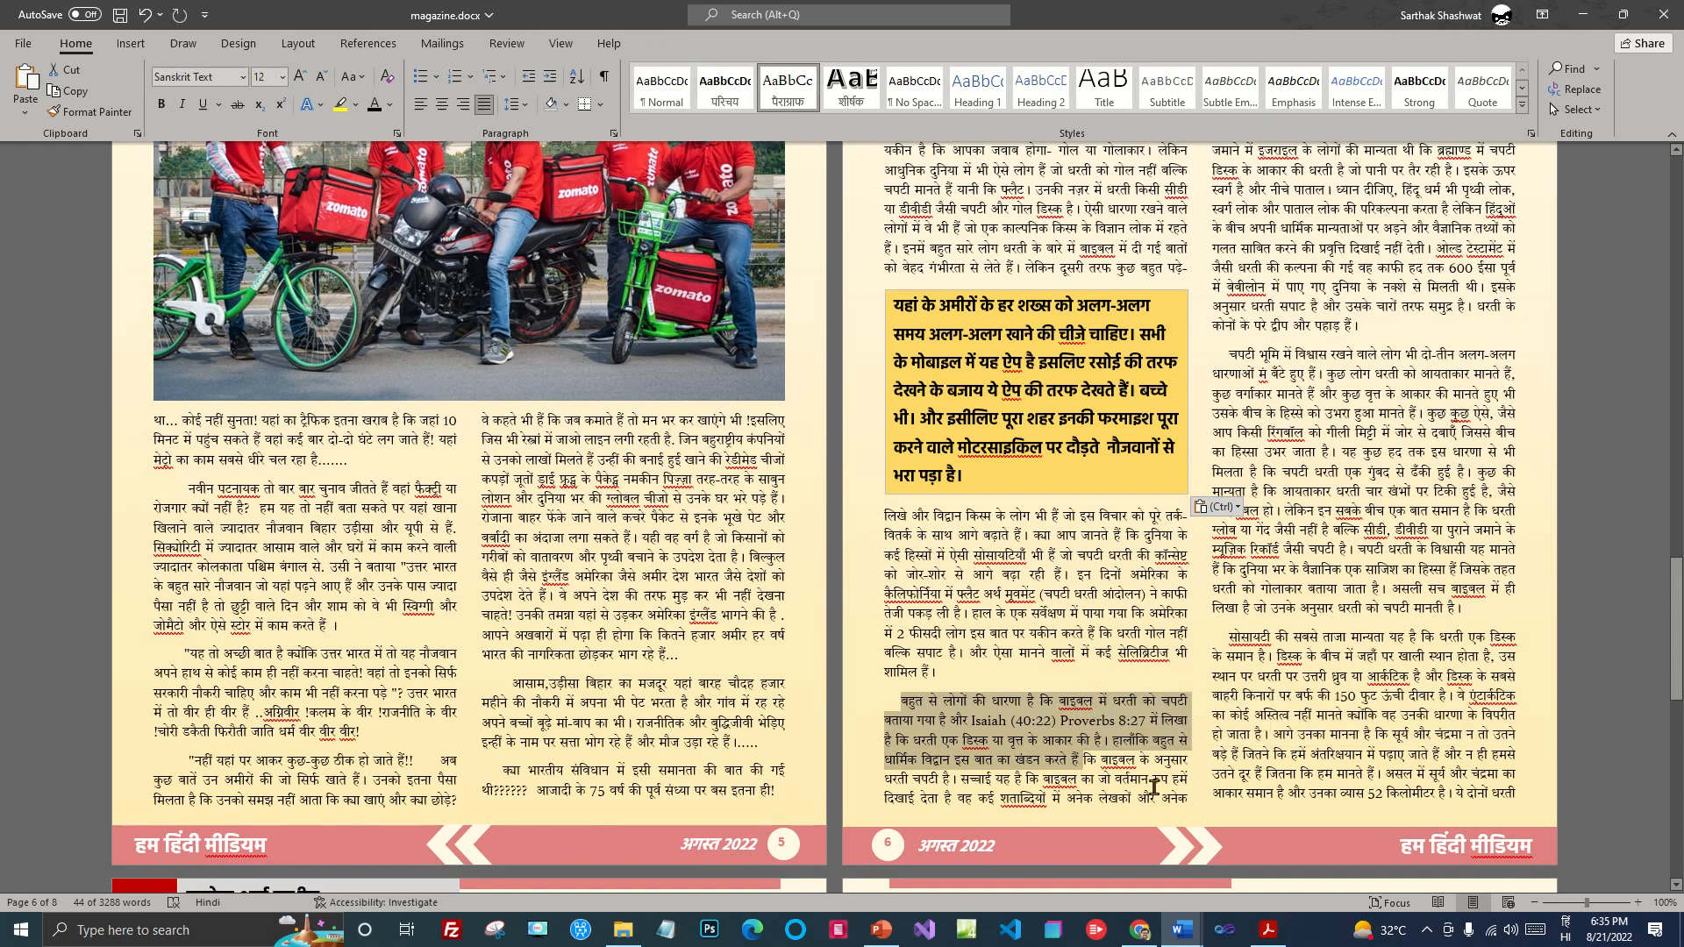
{"action": "left_click_drag", "start_coordinate": [892, 296], "coordinate": [991, 479]}
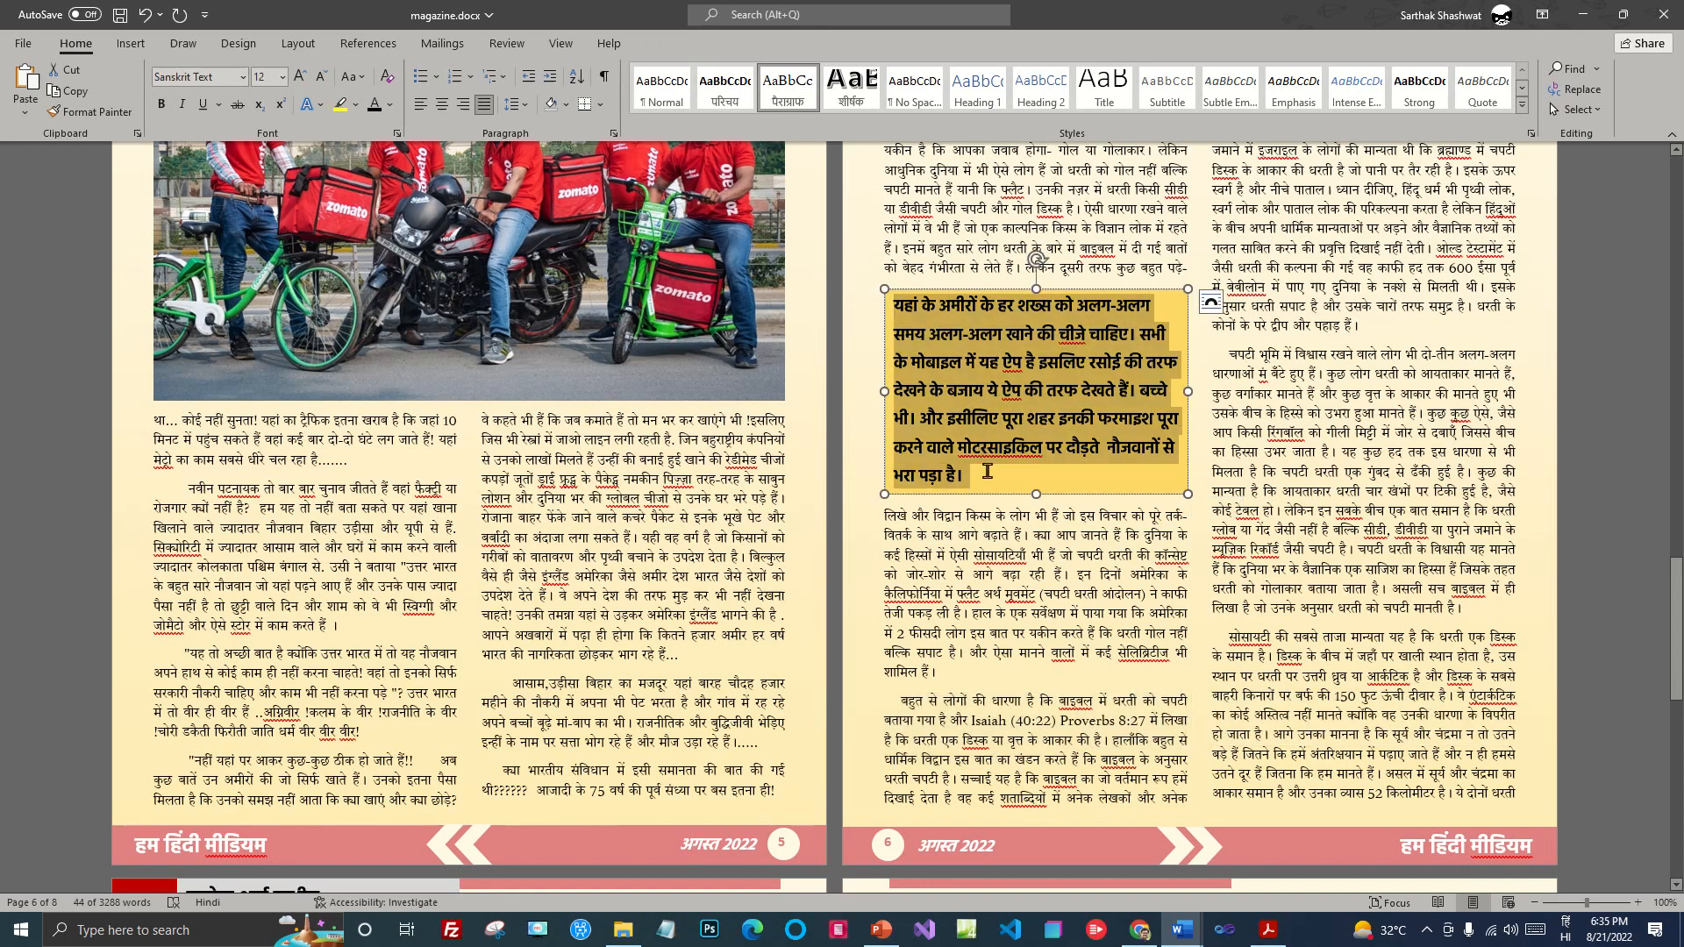
{"action": "key", "text": "ctrl+v"}
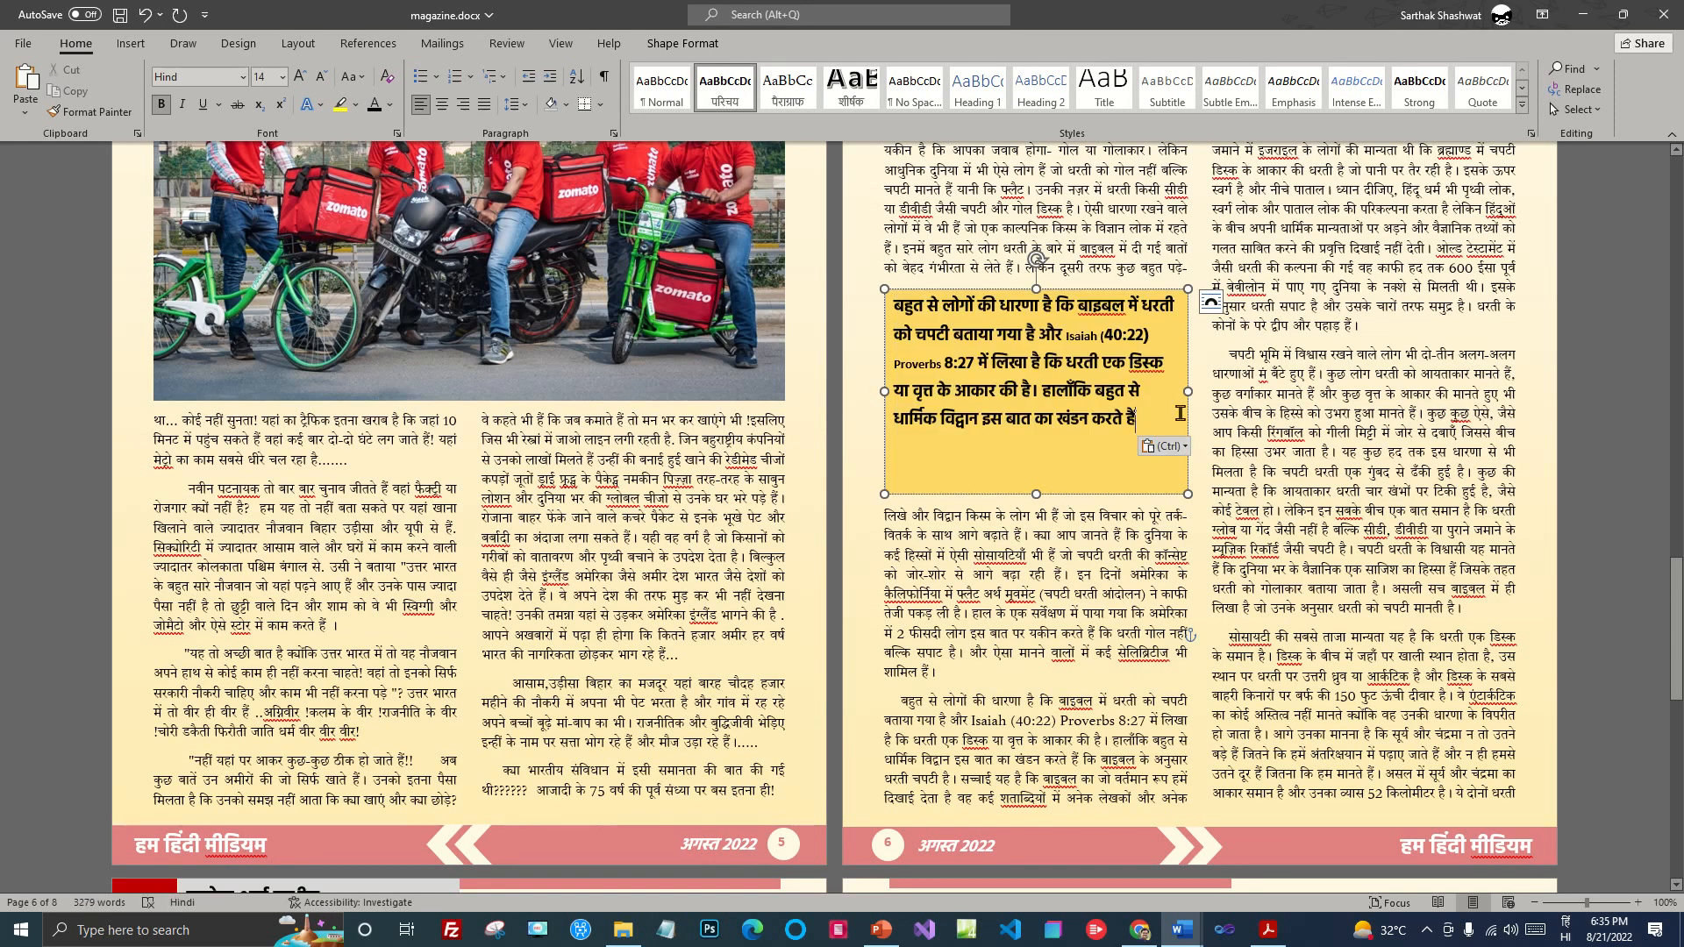
{"action": "type", "text": "।"}
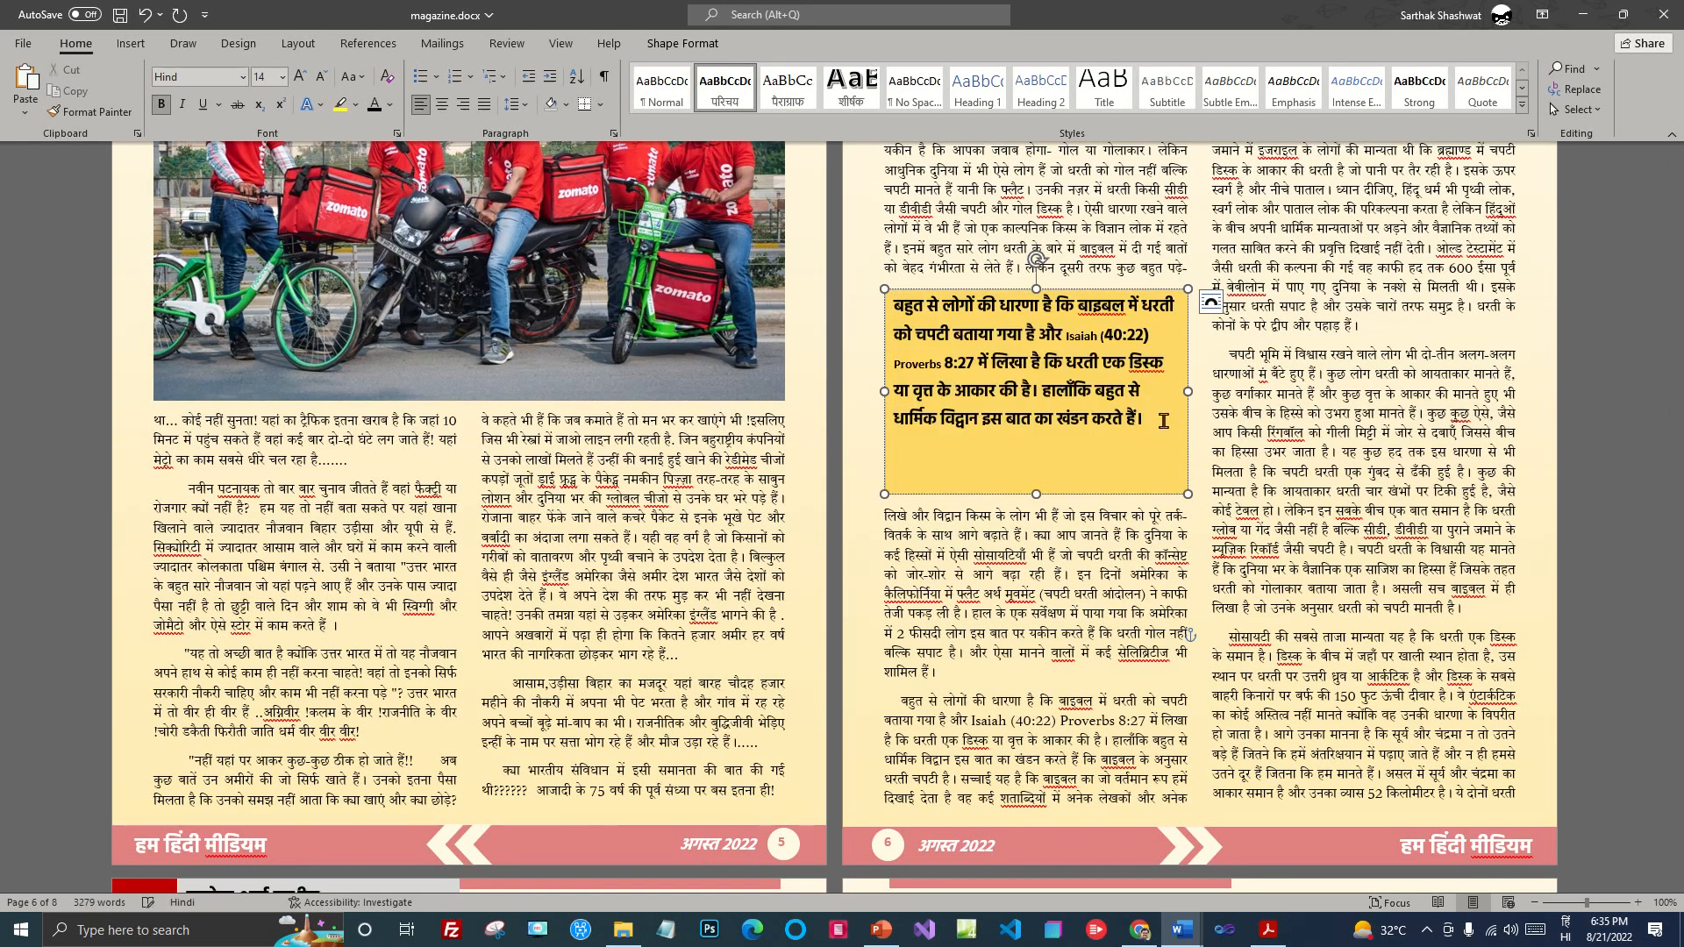
Step: Shorten the yellow quote box in the first column of page 6 to fit its five lines of text
{"action": "left_click_drag", "start_coordinate": [1036, 493], "coordinate": [1039, 437]}
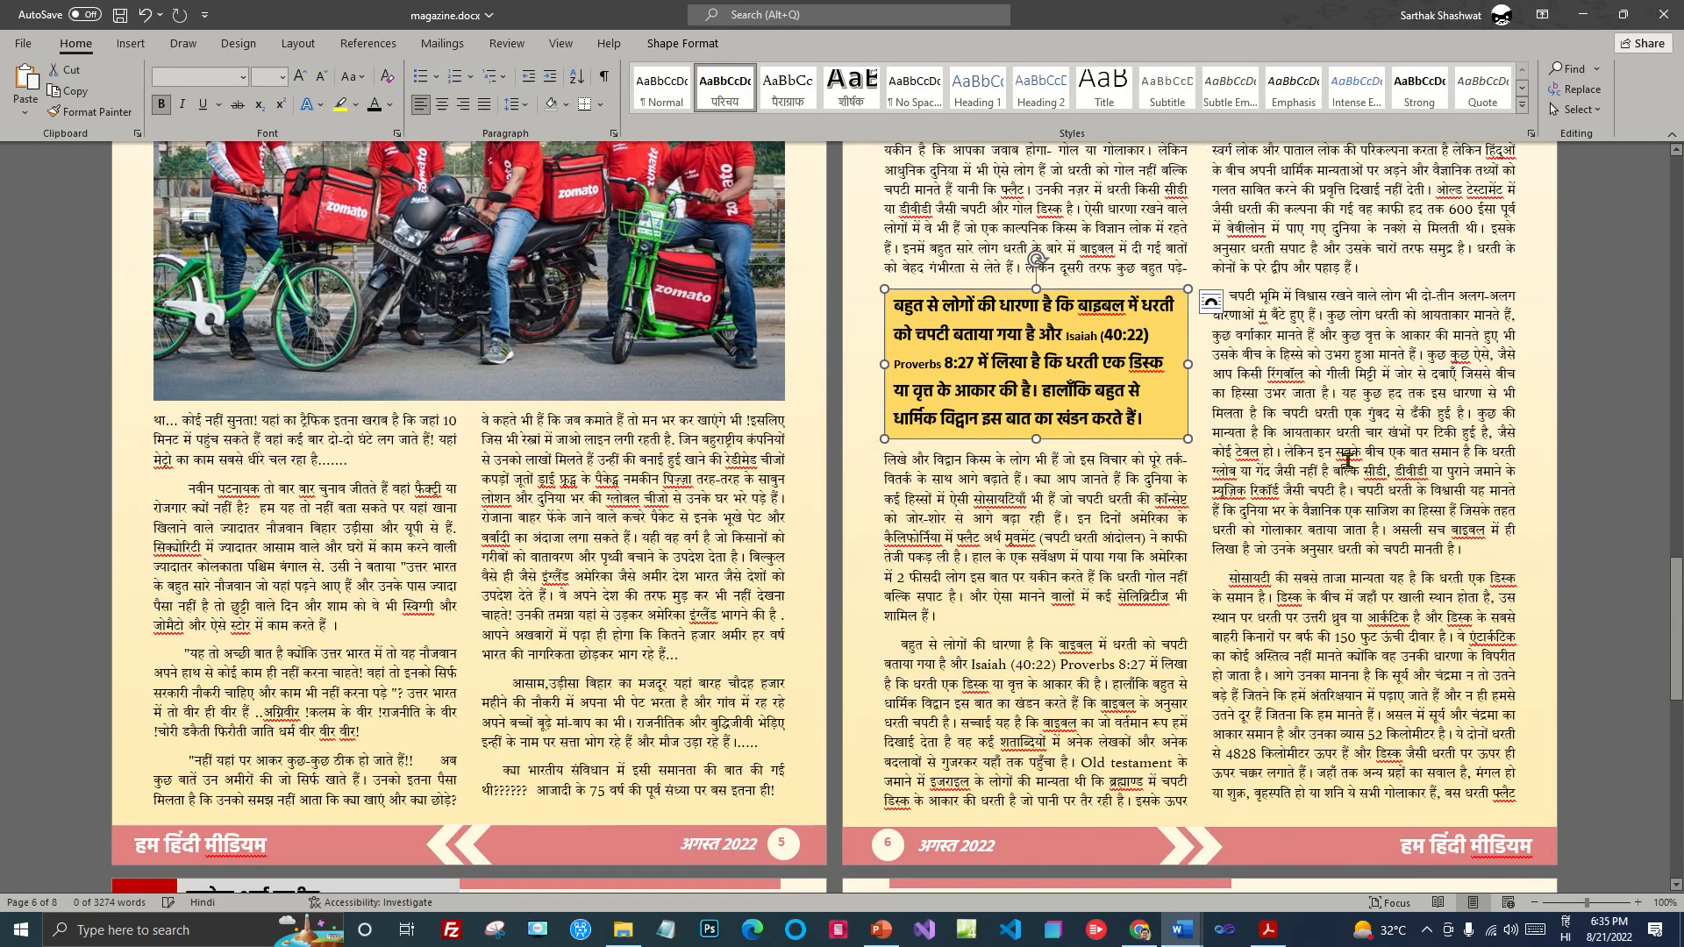
{"action": "left_click", "coordinate": [1473, 504]}
{"action": "scroll", "coordinate": [1473, 504], "scroll_direction": "up", "scroll_amount": 2}
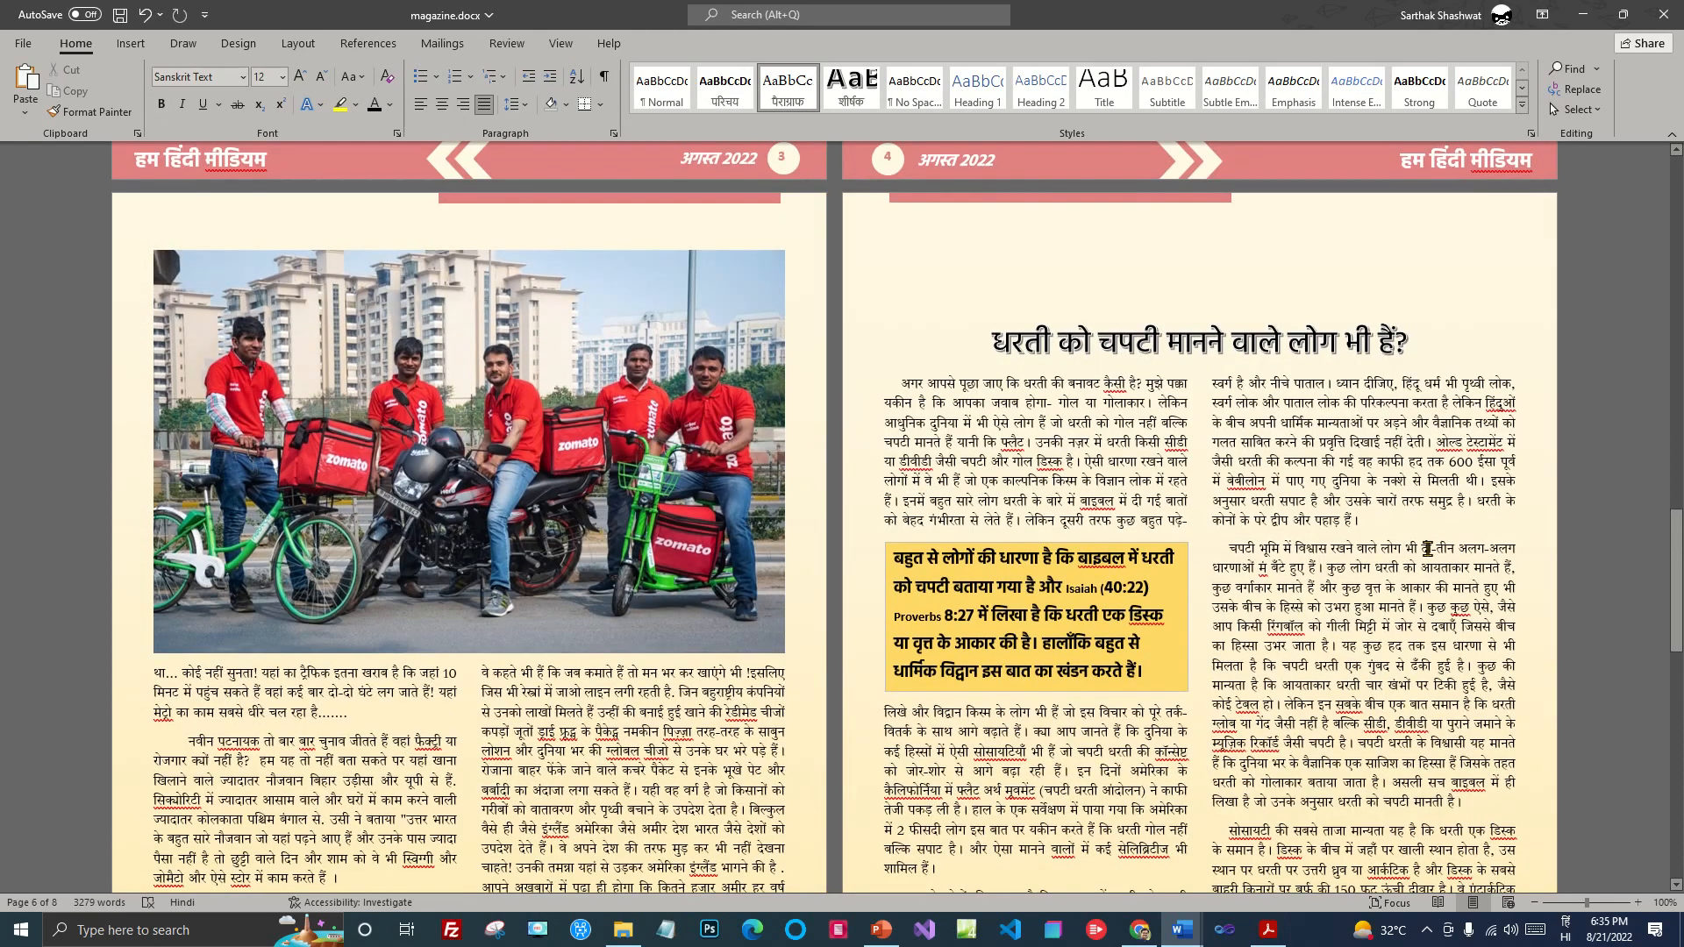
{"action": "scroll", "coordinate": [1427, 549], "scroll_direction": "down", "scroll_amount": 10}
{"action": "scroll", "coordinate": [1429, 562], "scroll_direction": "down", "scroll_amount": 1}
{"action": "scroll", "coordinate": [1233, 450], "scroll_direction": "up", "scroll_amount": 8}
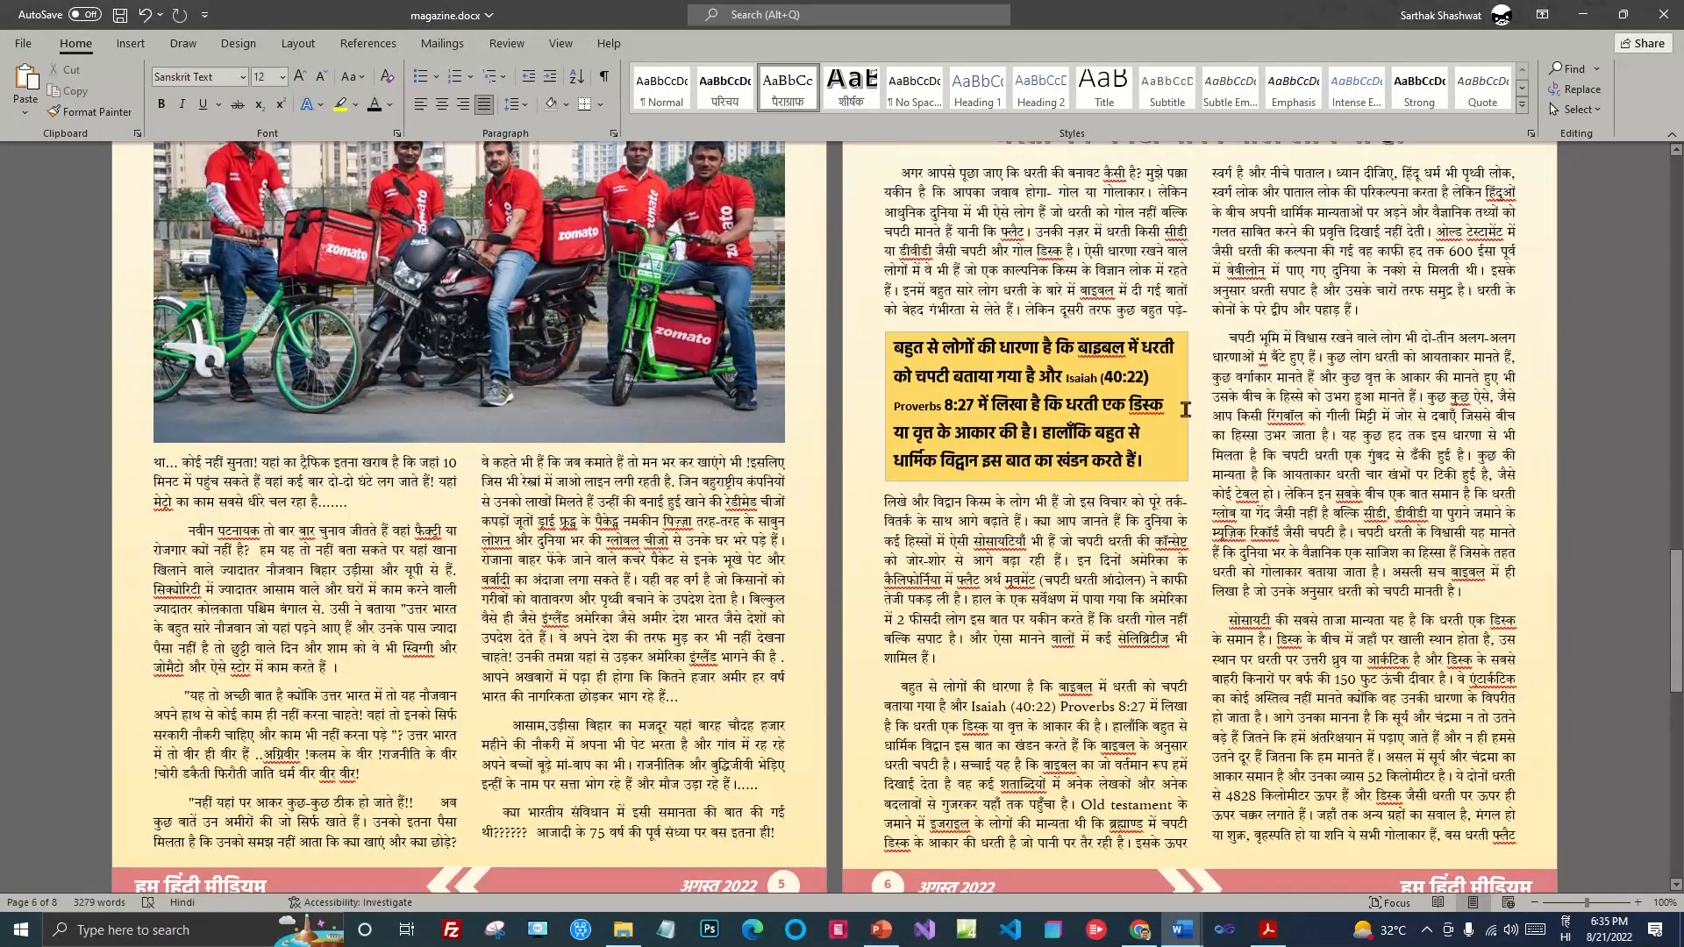
Step: Duplicate the page 6 quote box and place the copy in the second column, above the paragraph beginning "सोसायटी की सबसे ताजा मान्यता"
{"action": "left_click", "coordinate": [1186, 409]}
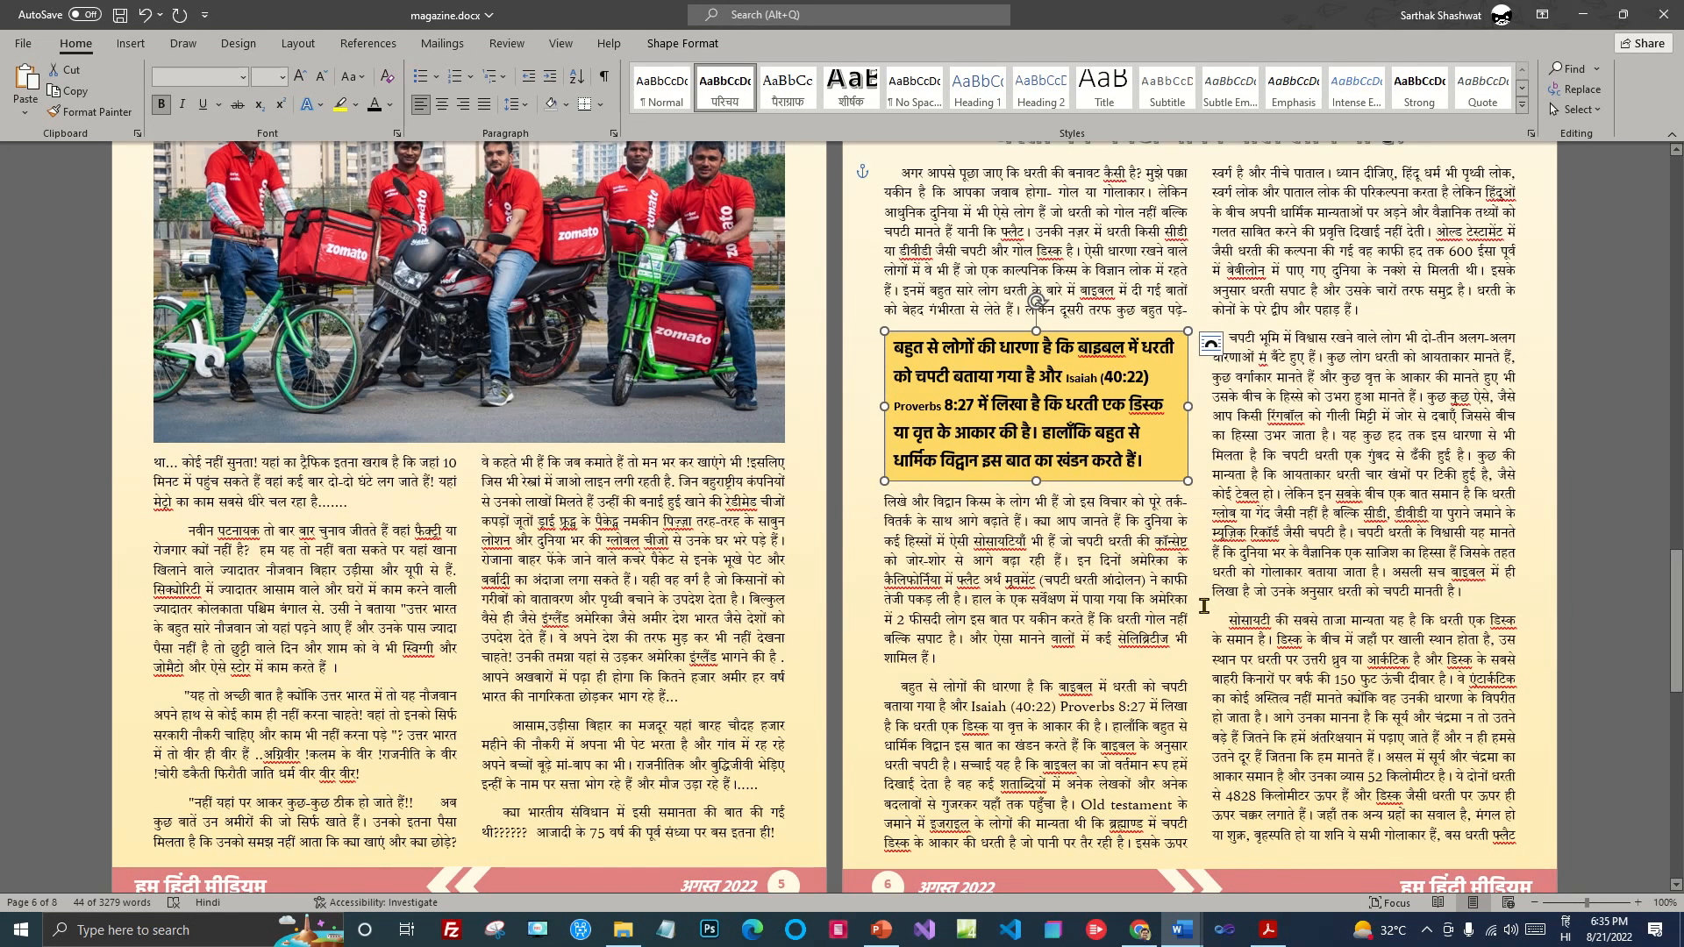
{"action": "left_click", "coordinate": [1210, 681]}
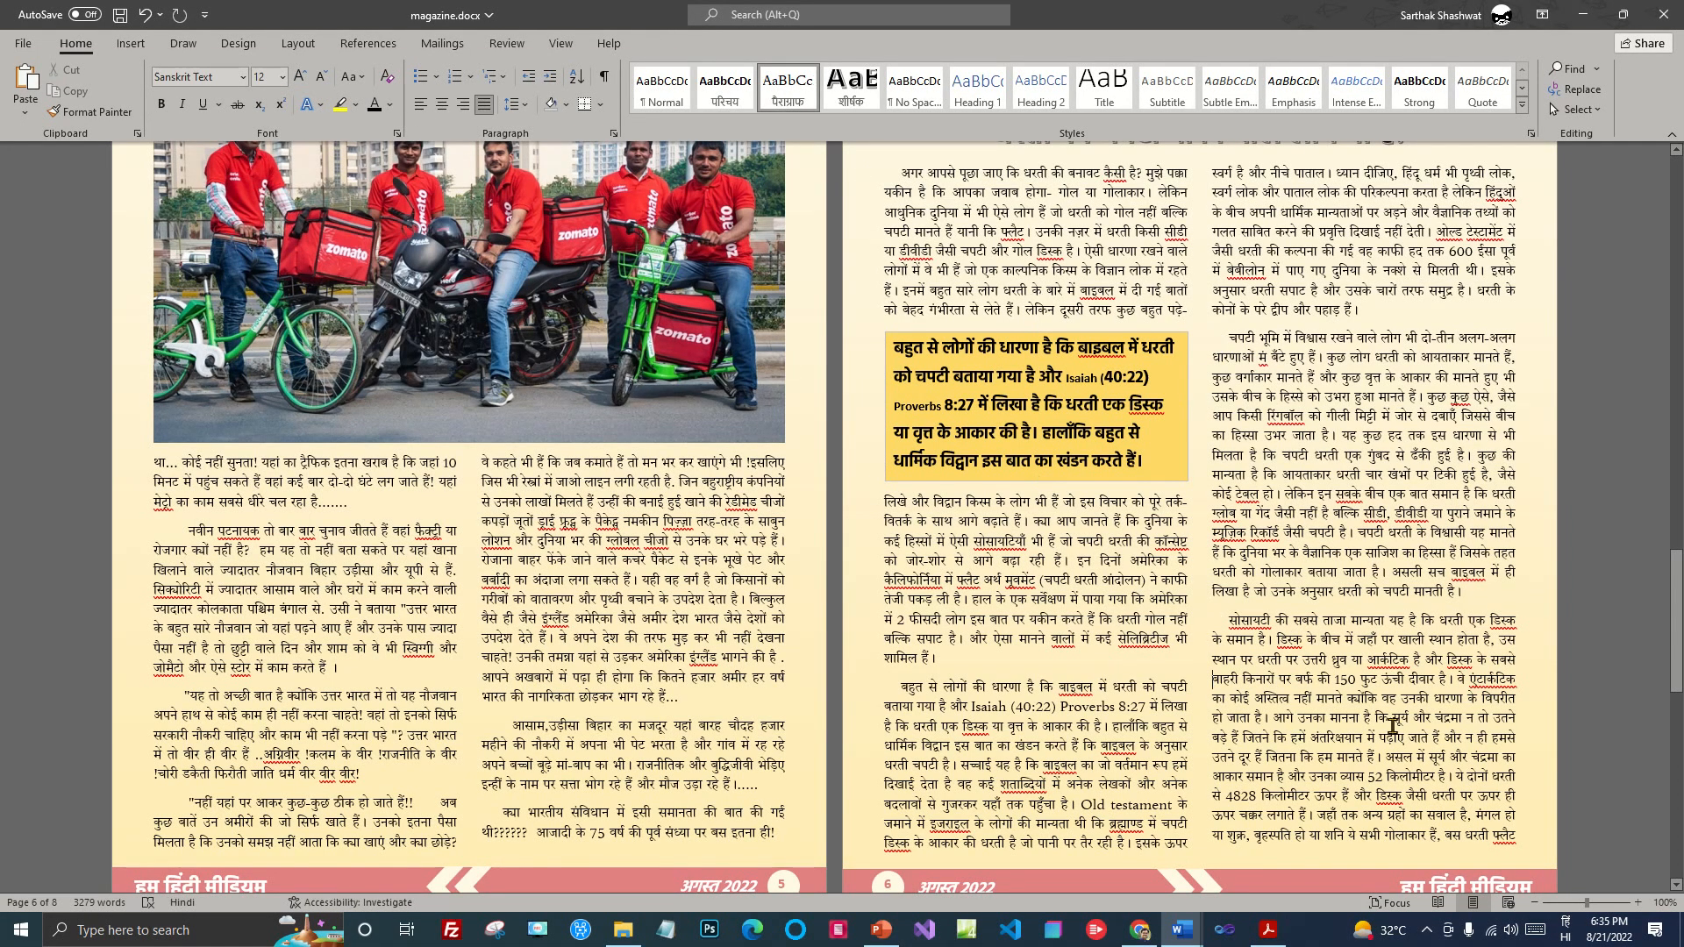
{"action": "key", "text": "ctrl+v"}
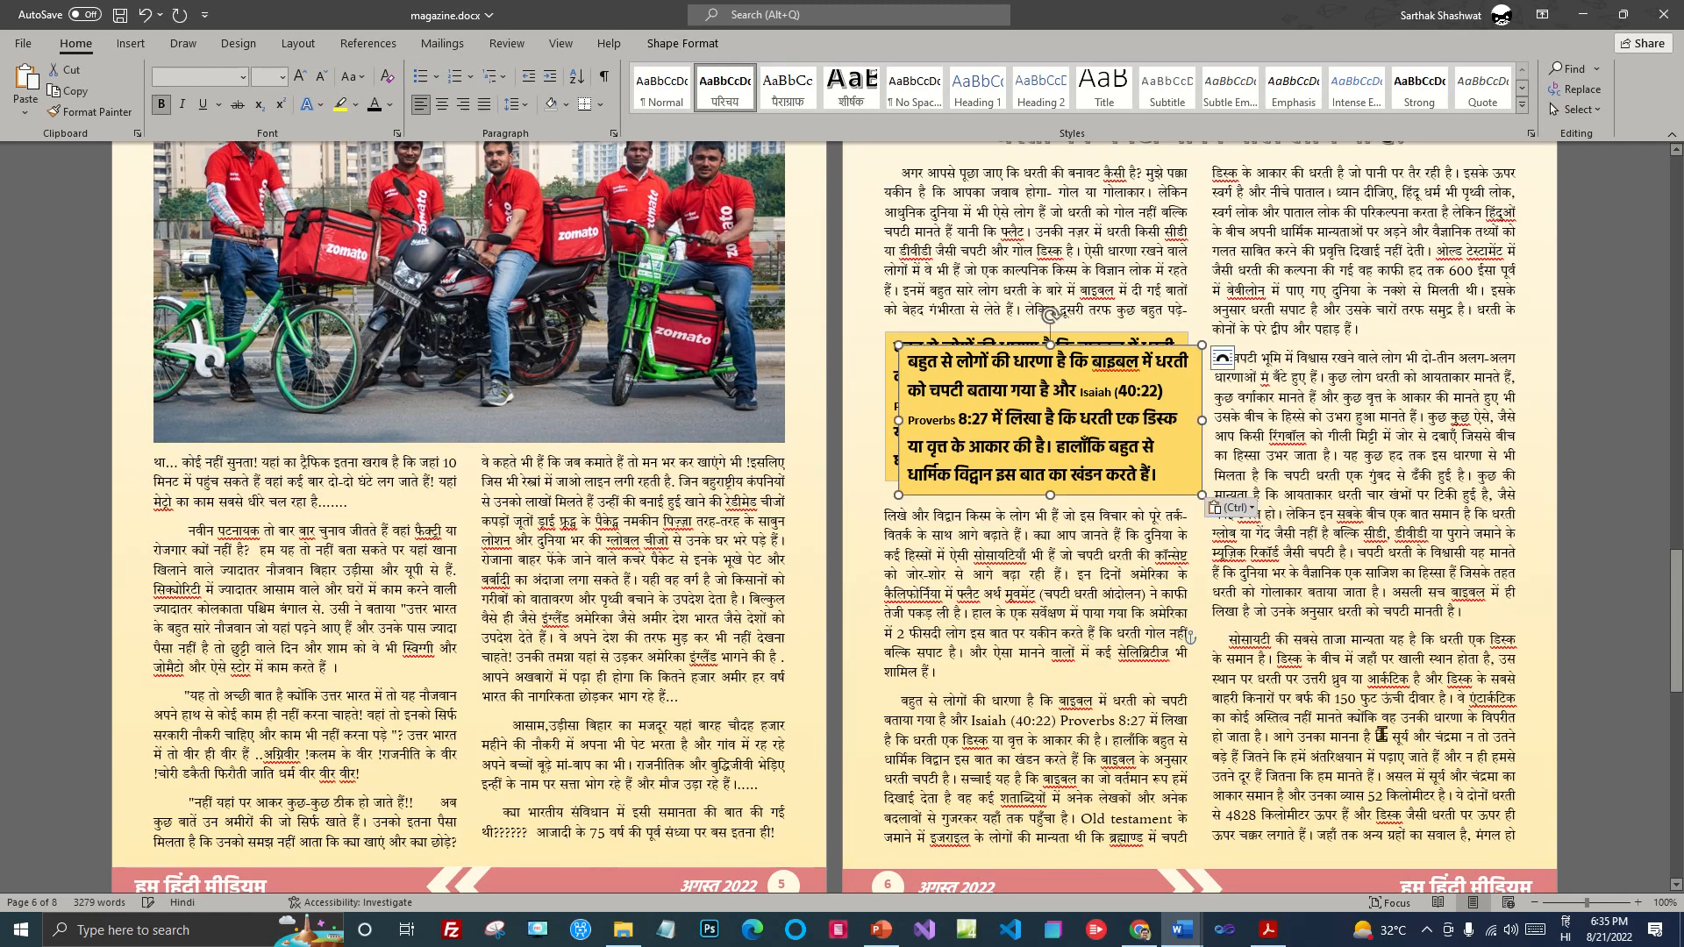
{"action": "left_click_drag", "start_coordinate": [1156, 349], "coordinate": [1466, 608]}
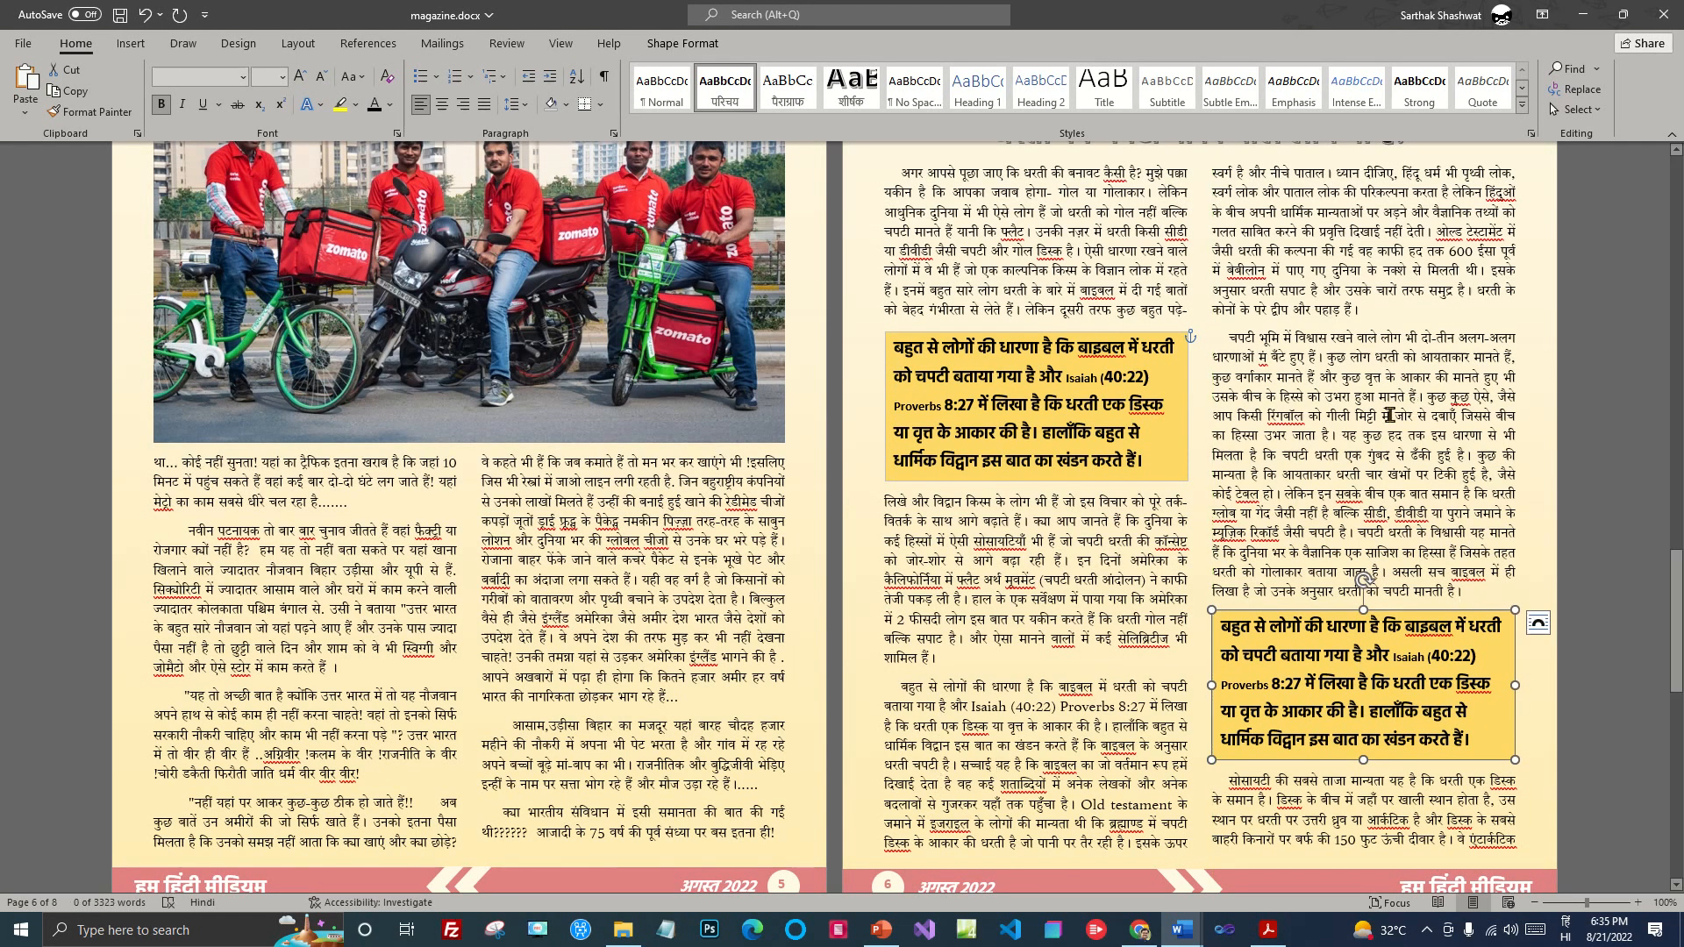
Step: Replace the second quote box's text with the article passage from "कुछ की मान्यता है कि आयताकार धरती" to "म्यूज़िक रिकॉर्ड जैसी चपटी है।"
{"action": "scroll", "coordinate": [1471, 489], "scroll_direction": "down", "scroll_amount": 1}
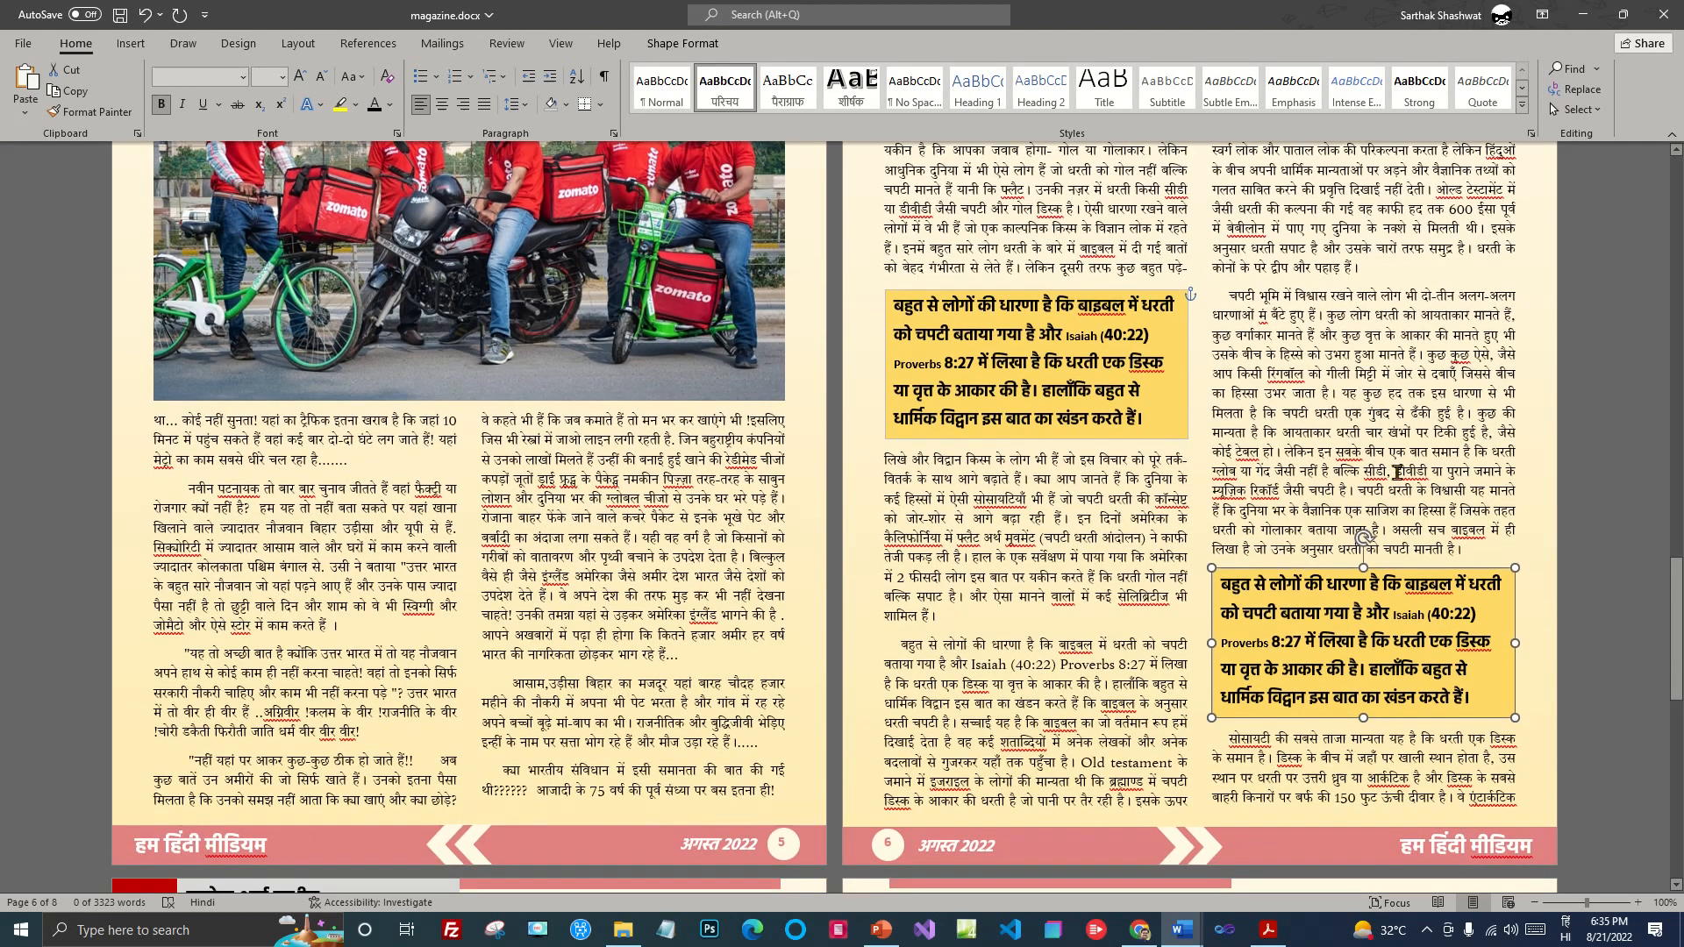
{"action": "left_click_drag", "start_coordinate": [1476, 412], "coordinate": [1360, 493]}
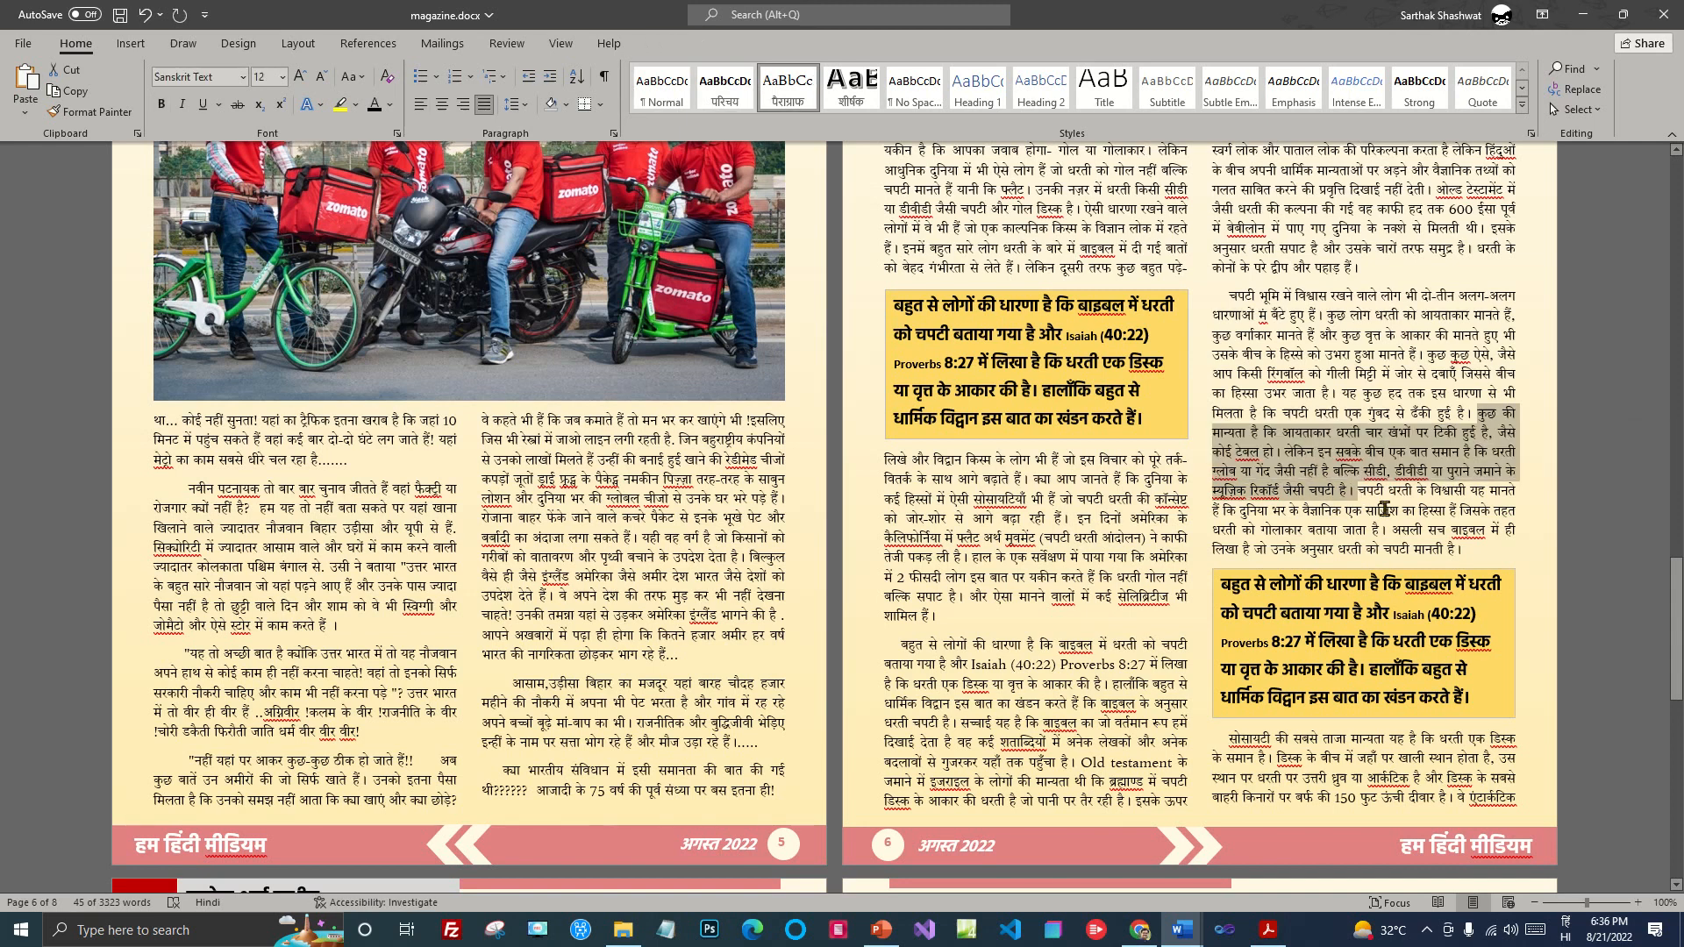
{"action": "left_click_drag", "start_coordinate": [1220, 586], "coordinate": [1480, 701]}
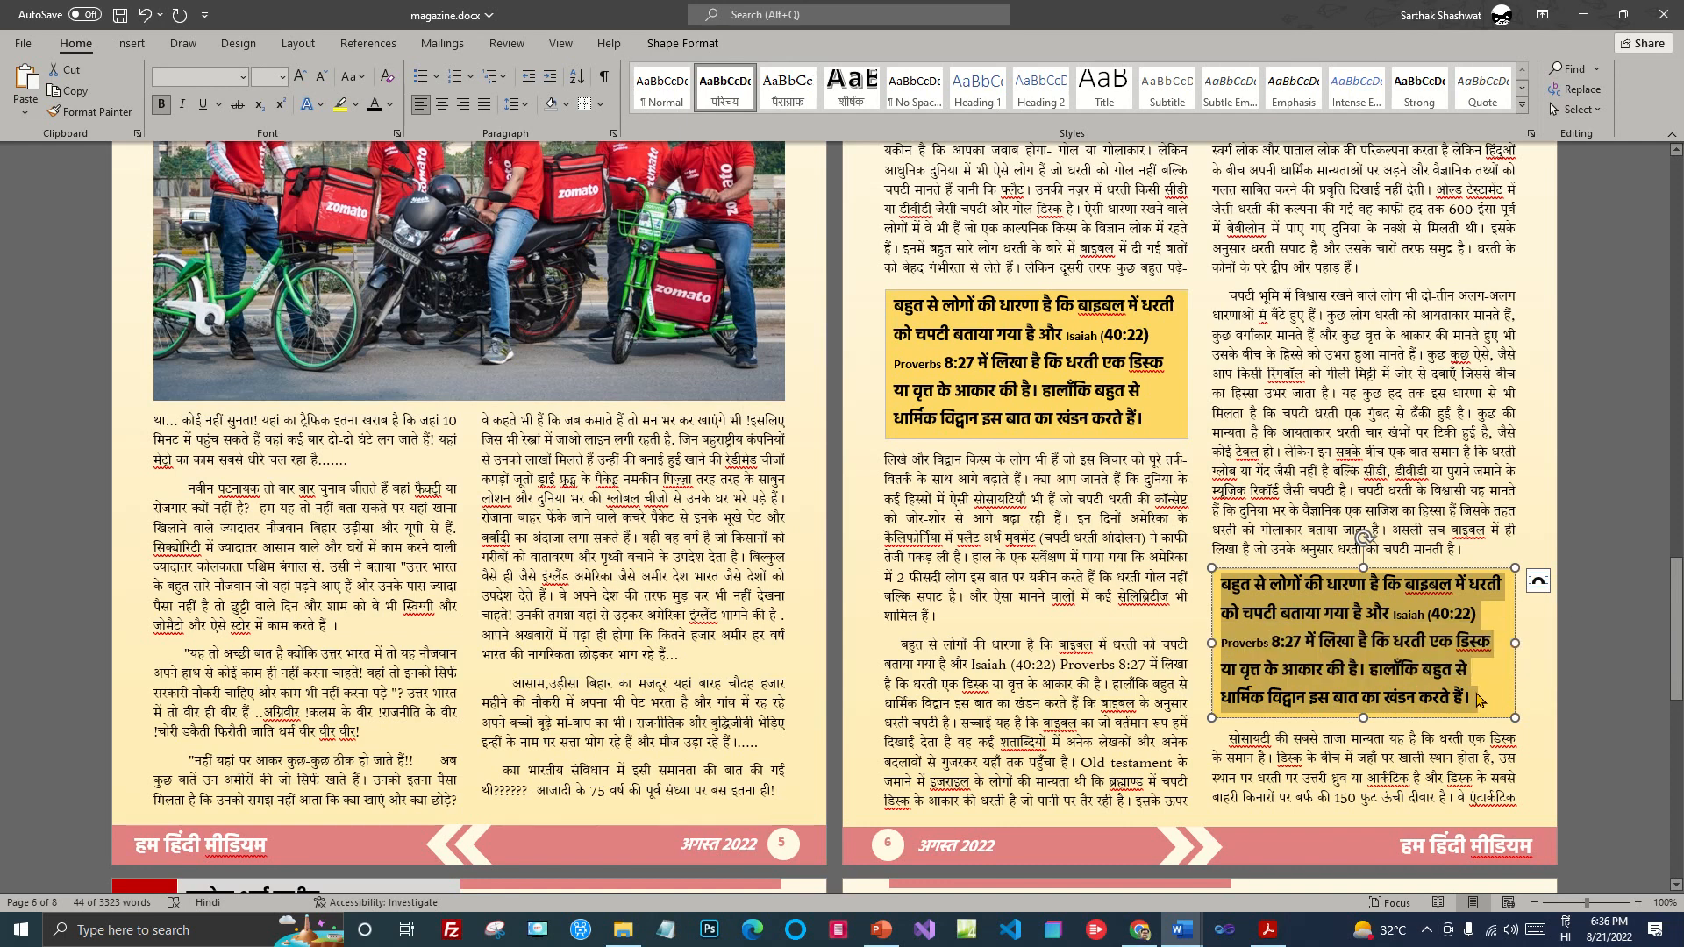
{"action": "left_click", "coordinate": [1538, 581]}
{"action": "left_click", "coordinate": [24, 115]}
{"action": "left_click", "coordinate": [104, 170]}
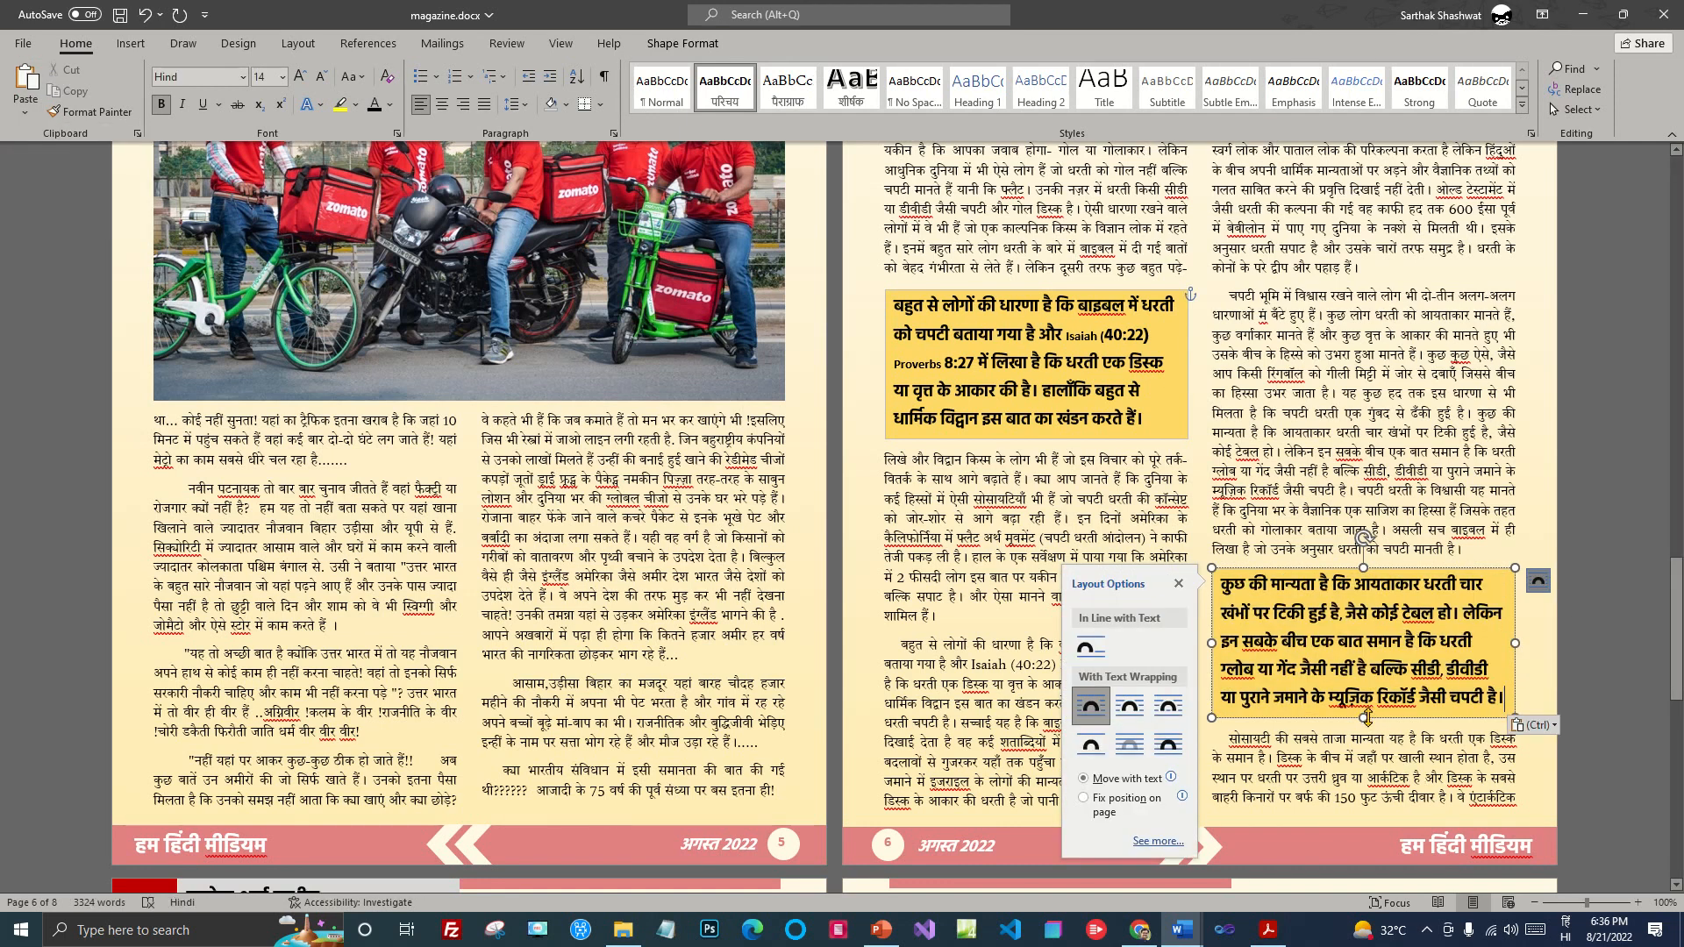
{"action": "left_click", "coordinate": [1413, 777]}
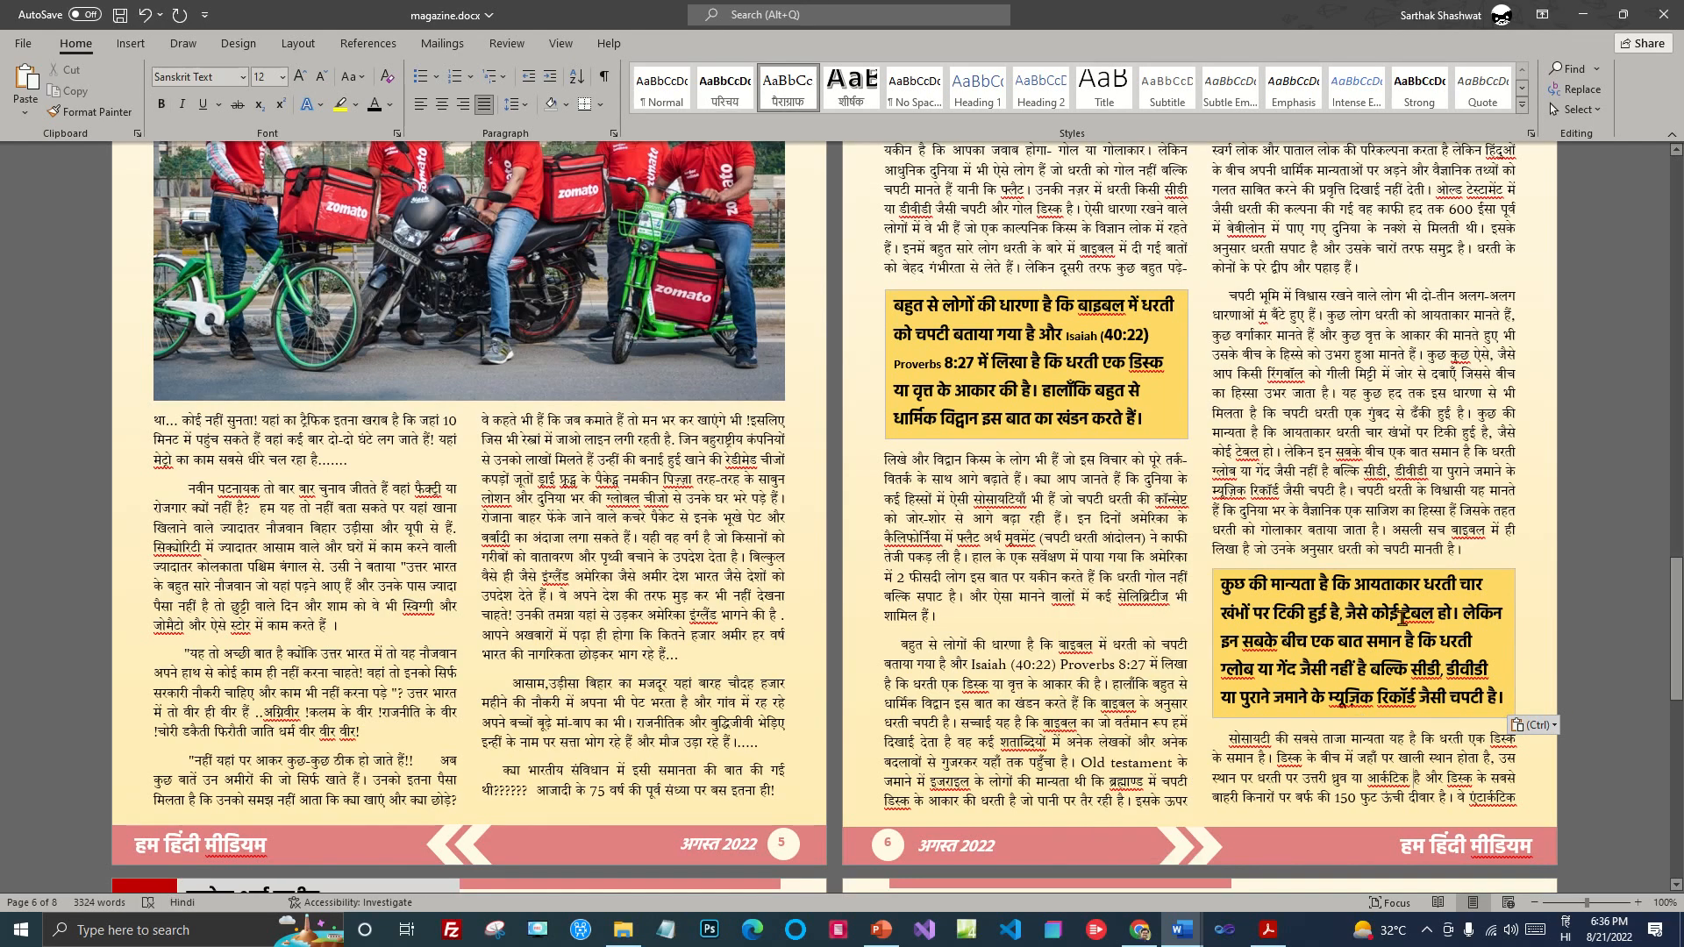
Step: Move the विज्ञान-वार्ता banner from page 7 back to page 6, above the article title and aligned with the text columns
{"action": "scroll", "coordinate": [1479, 675], "scroll_direction": "up", "scroll_amount": 5}
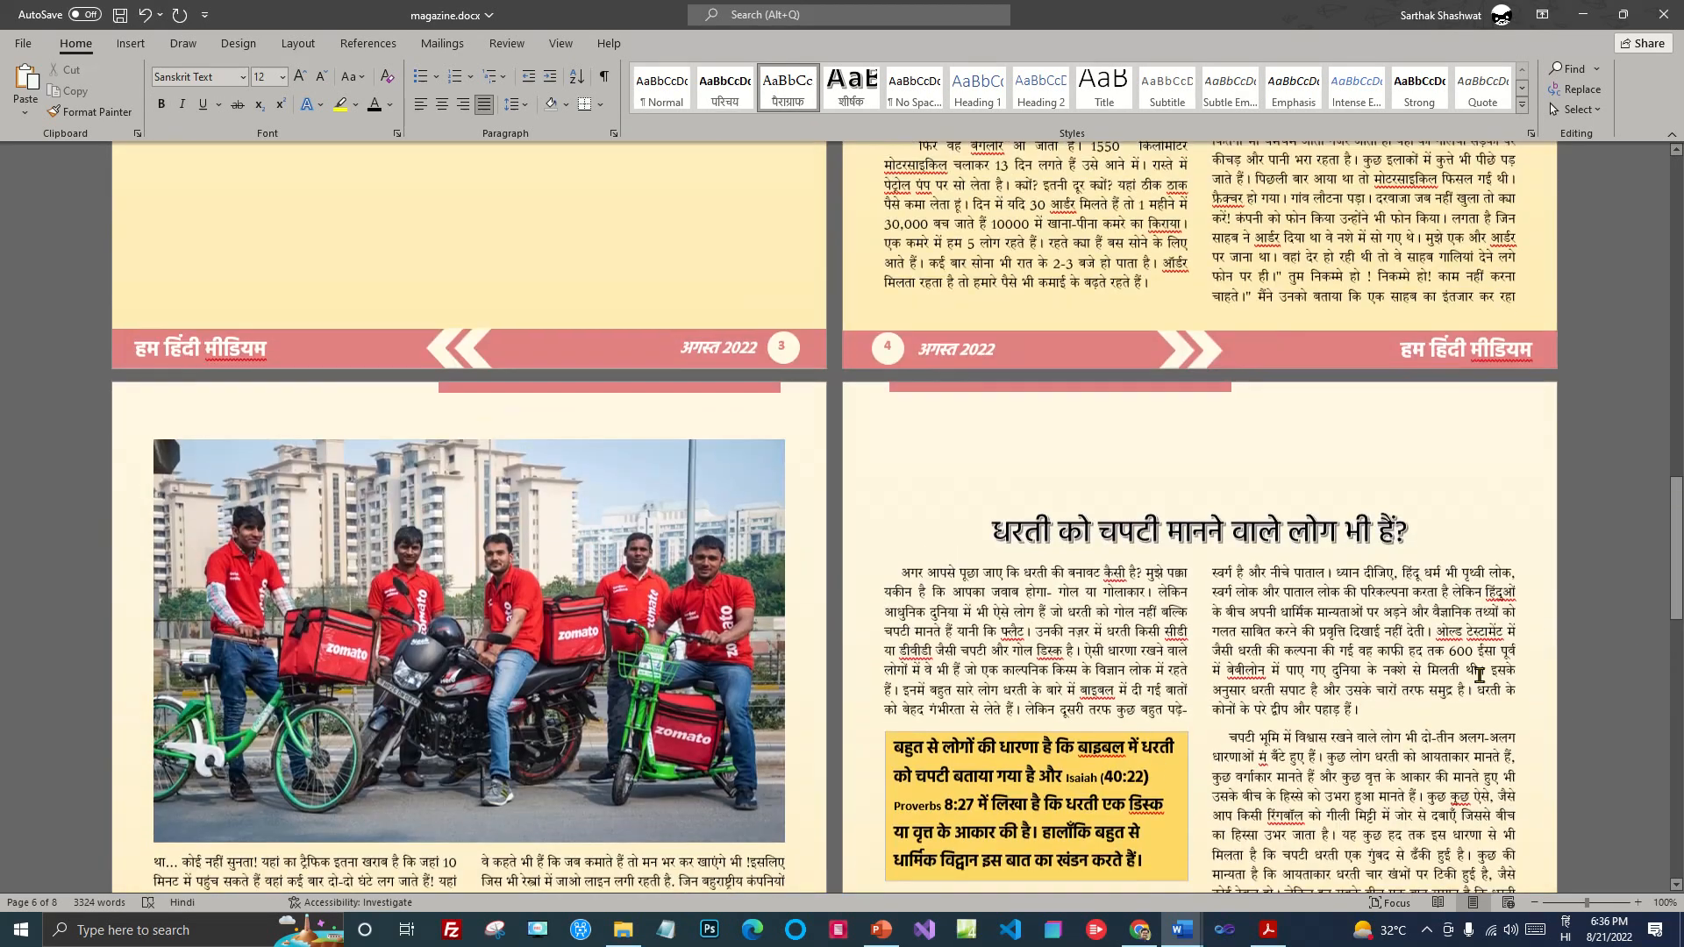
{"action": "scroll", "coordinate": [1480, 675], "scroll_direction": "down", "scroll_amount": 2}
{"action": "scroll", "coordinate": [1479, 675], "scroll_direction": "up", "scroll_amount": 1}
{"action": "left_click", "coordinate": [1017, 397]}
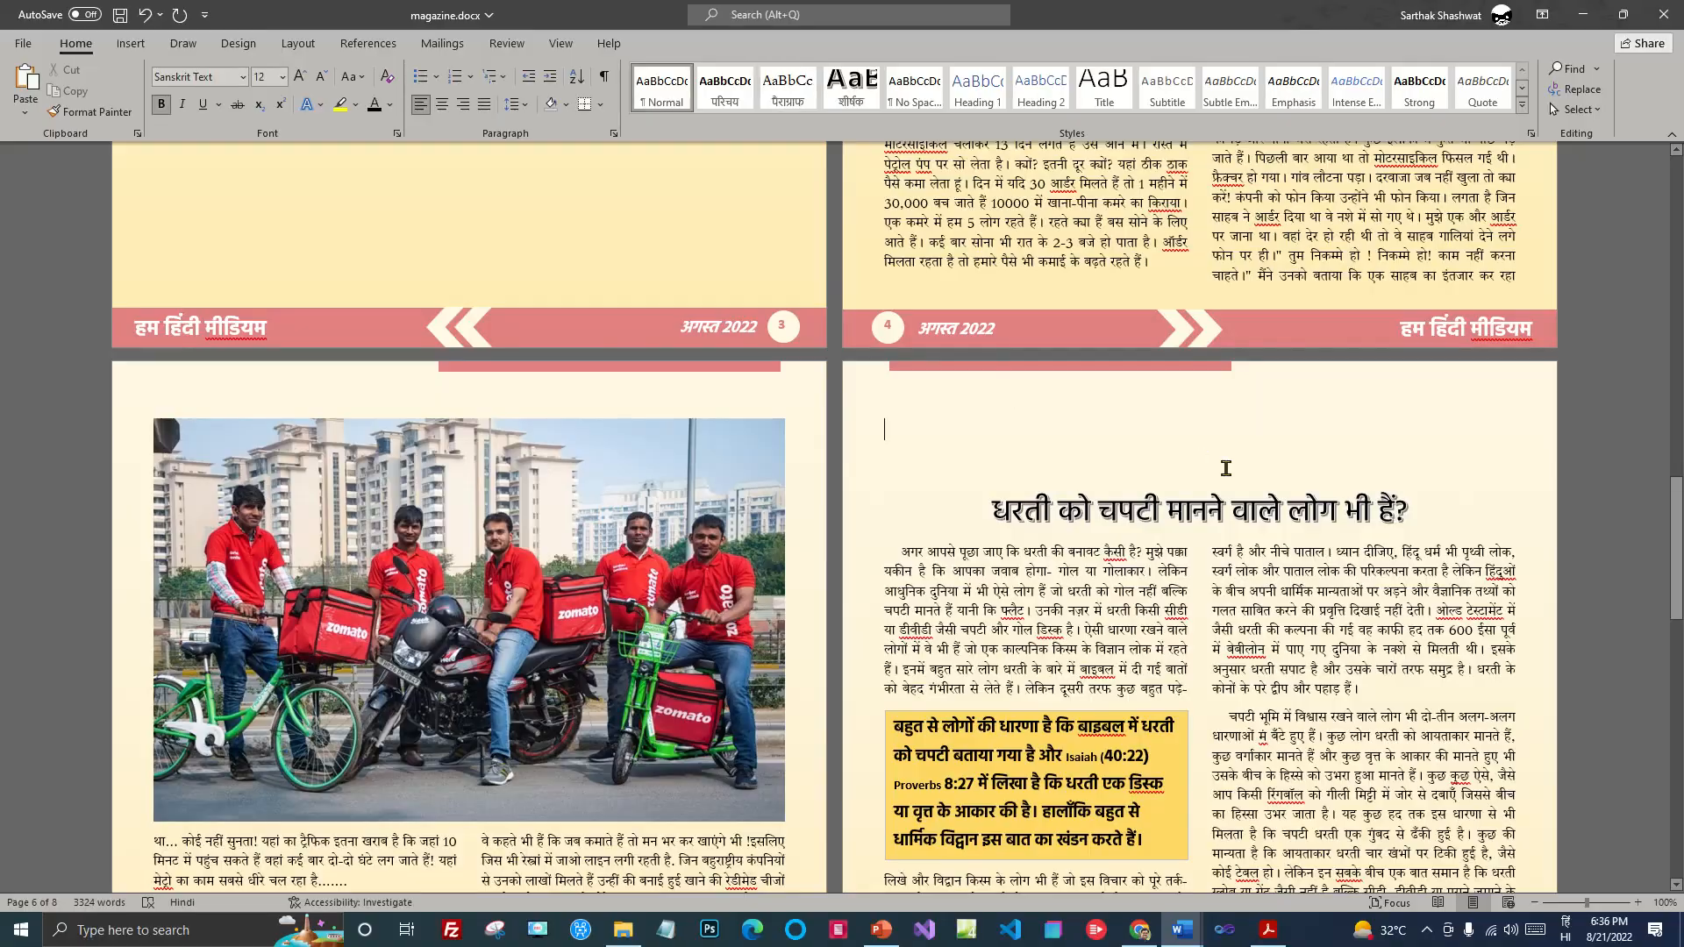
{"action": "scroll", "coordinate": [1221, 476], "scroll_direction": "down", "scroll_amount": 14}
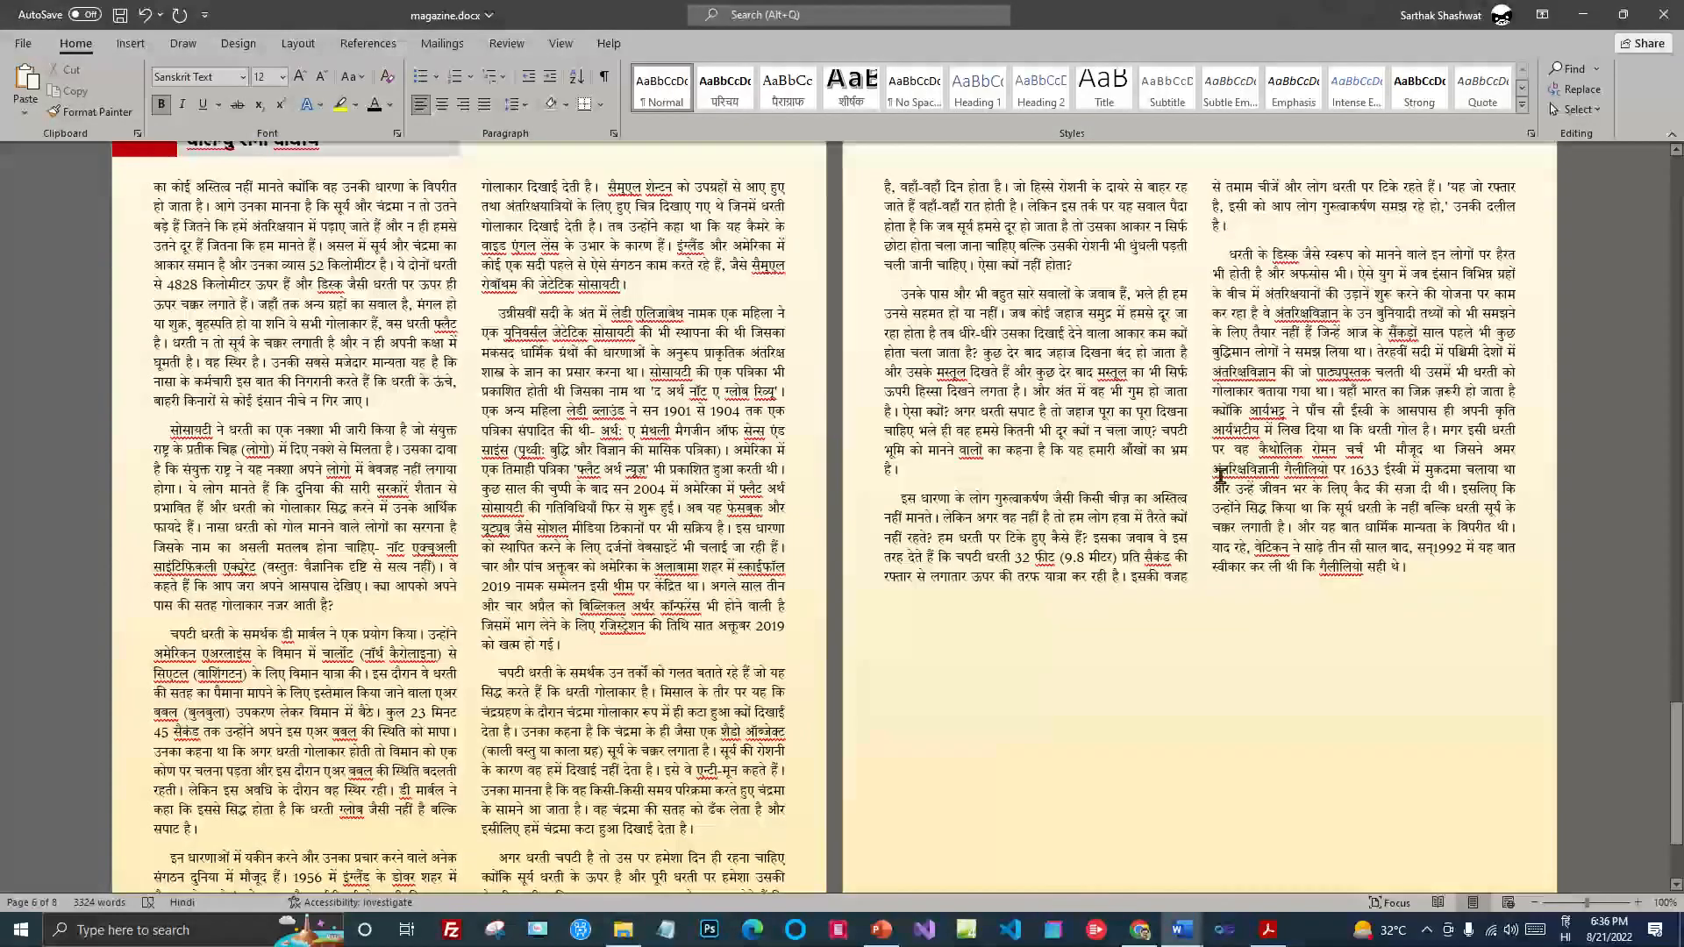
{"action": "scroll", "coordinate": [429, 406], "scroll_direction": "up", "scroll_amount": 3}
{"action": "left_click", "coordinate": [403, 411]}
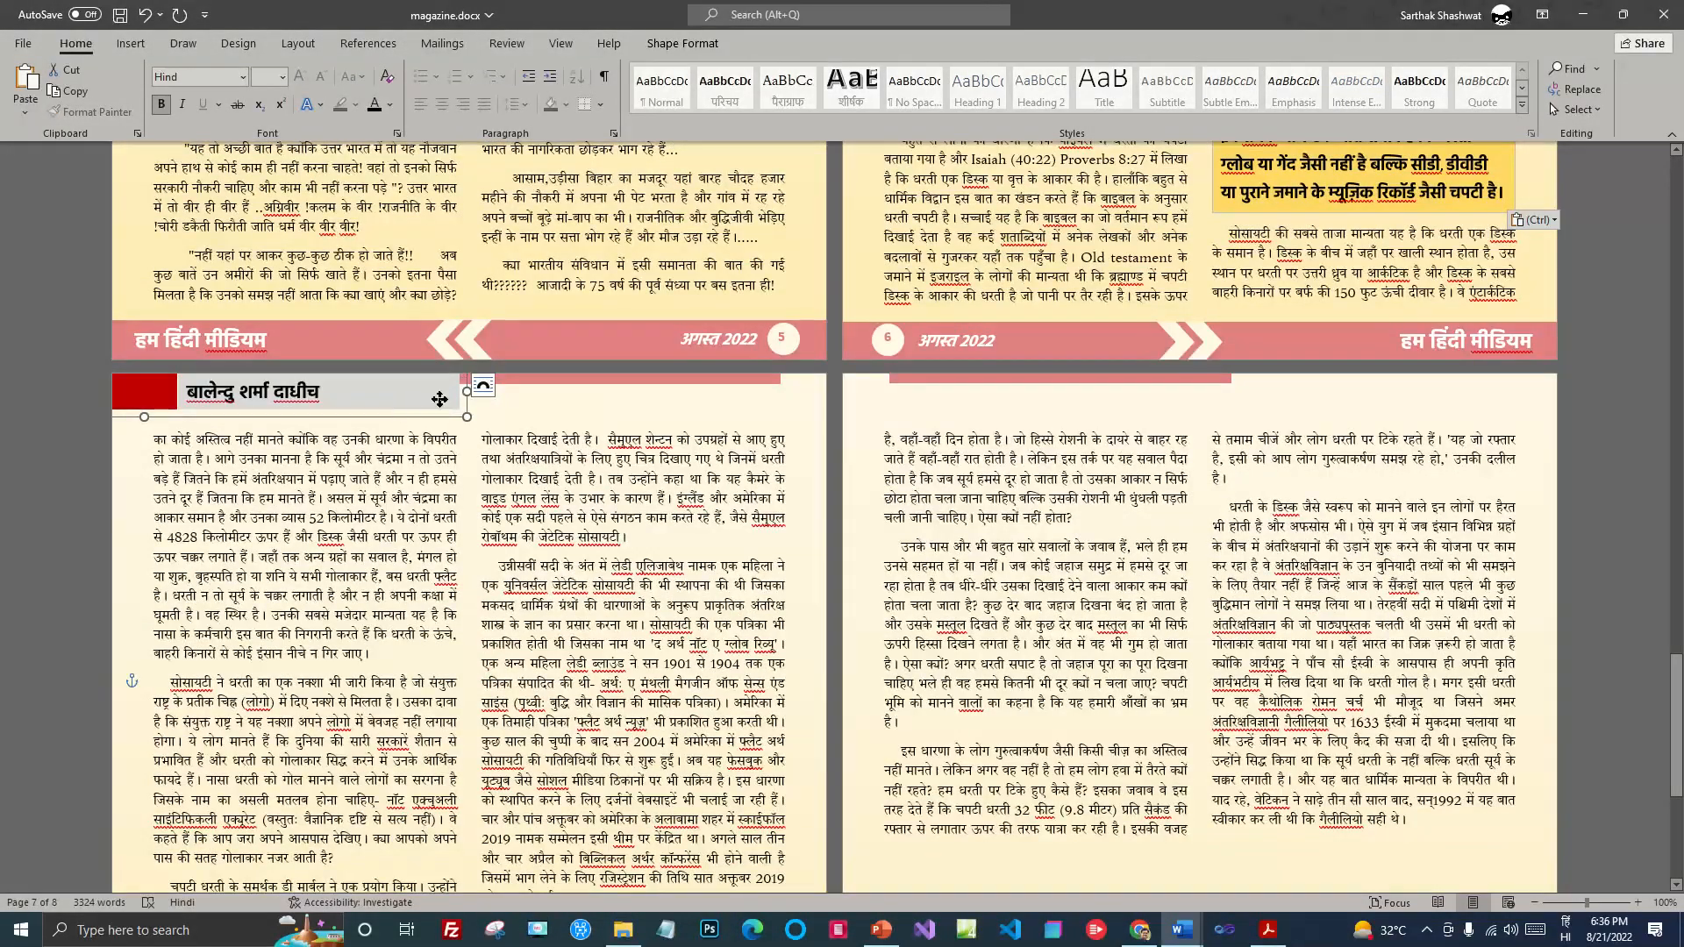
{"action": "left_click_drag", "start_coordinate": [404, 410], "coordinate": [1134, 270]}
{"action": "scroll", "coordinate": [1215, 507], "scroll_direction": "up", "scroll_amount": 3}
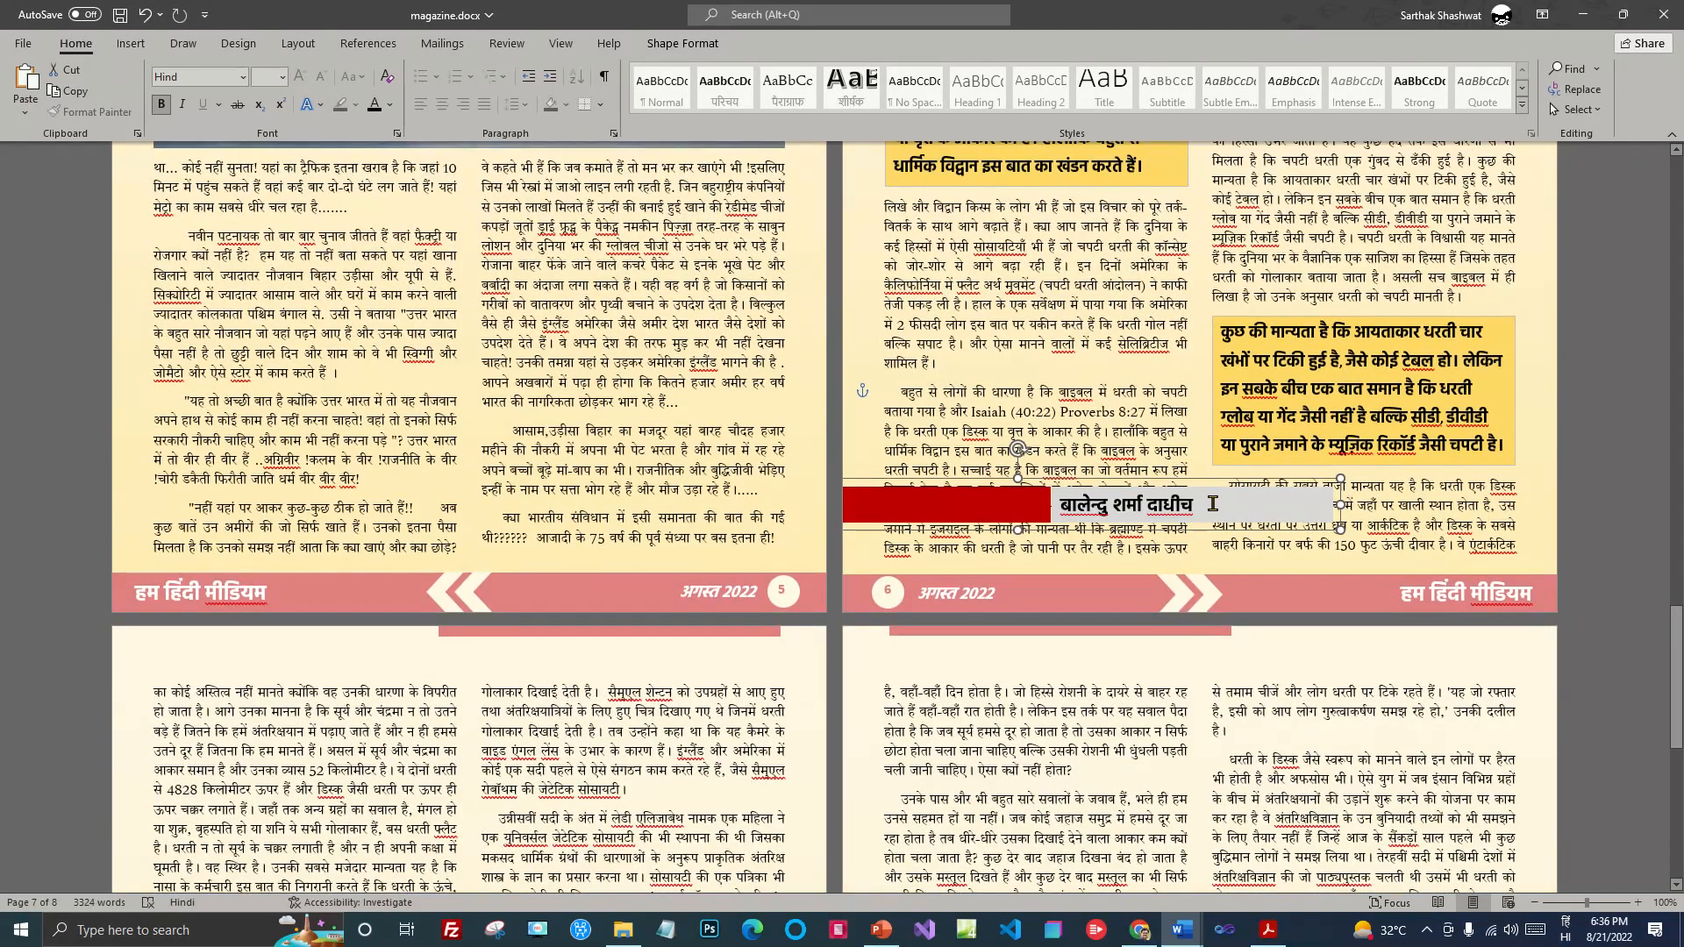
{"action": "left_click_drag", "start_coordinate": [1204, 531], "coordinate": [1271, 263]}
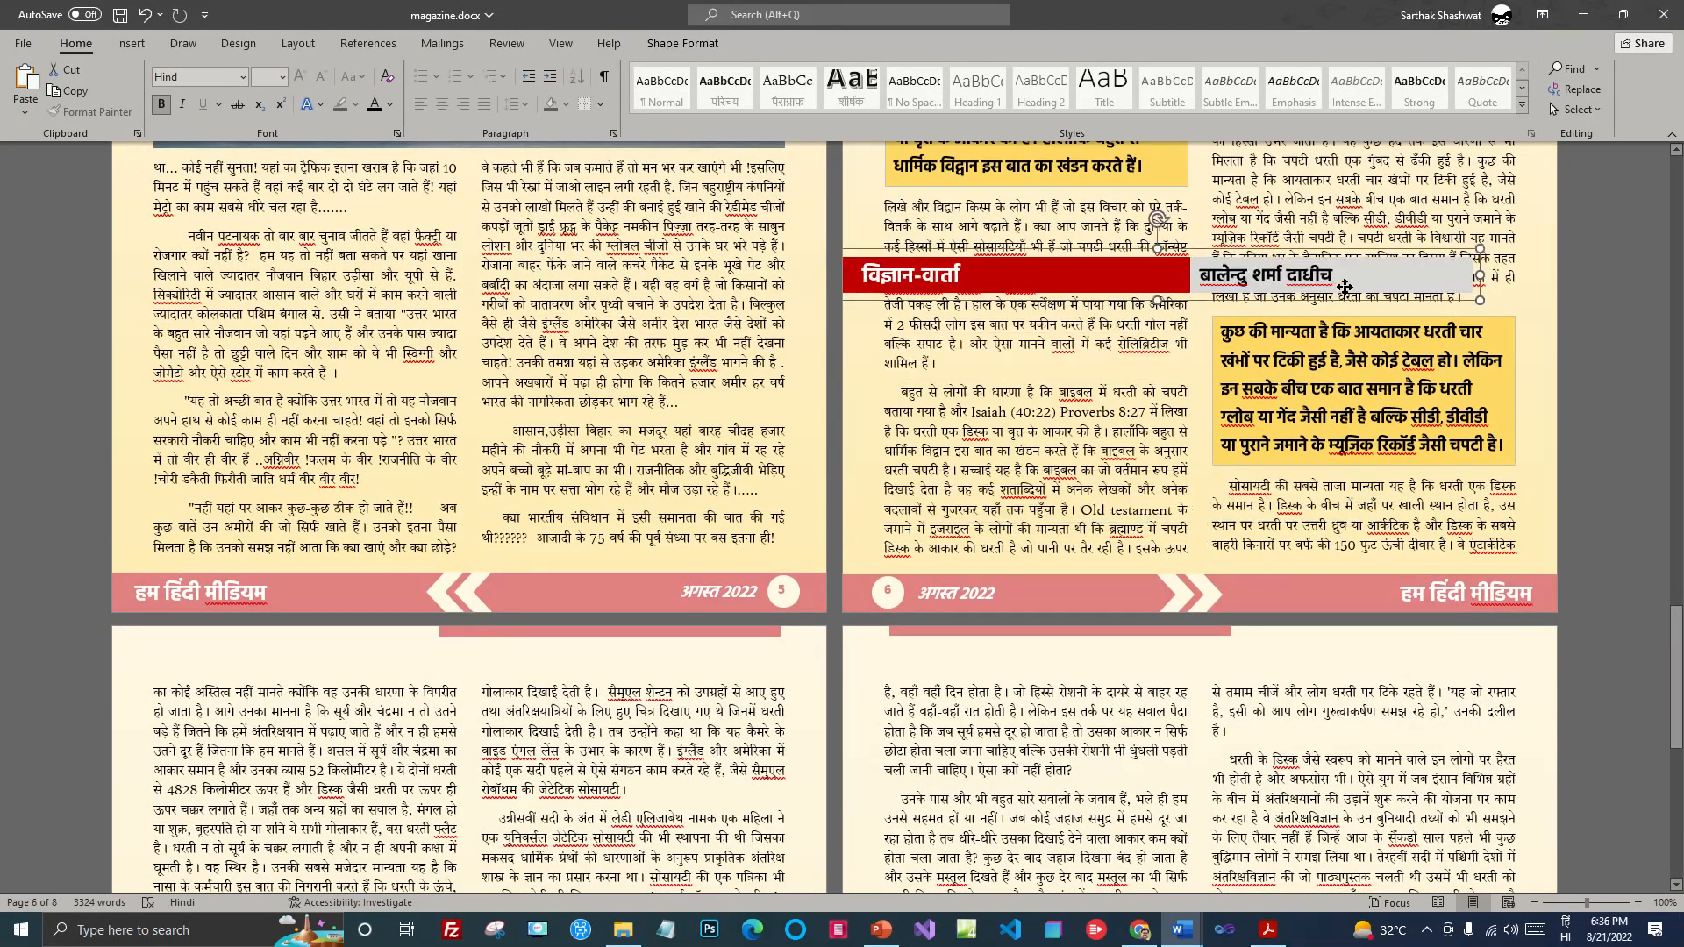
{"action": "scroll", "coordinate": [1307, 493], "scroll_direction": "up", "scroll_amount": 4}
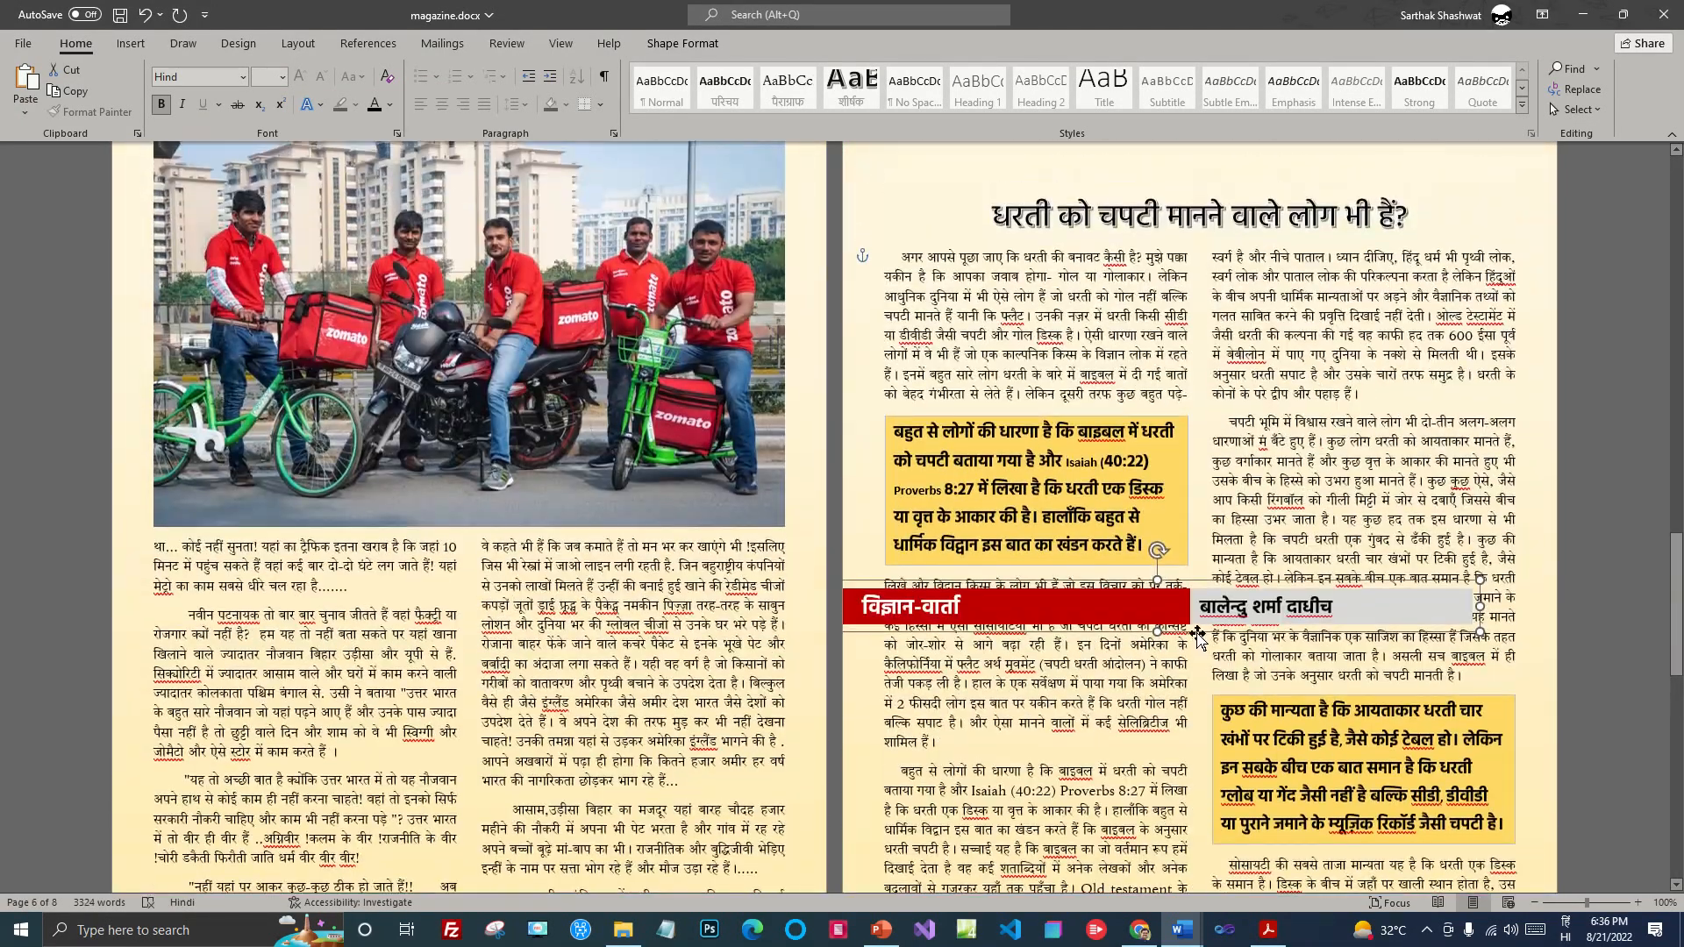
{"action": "left_click_drag", "start_coordinate": [1198, 621], "coordinate": [1259, 189]}
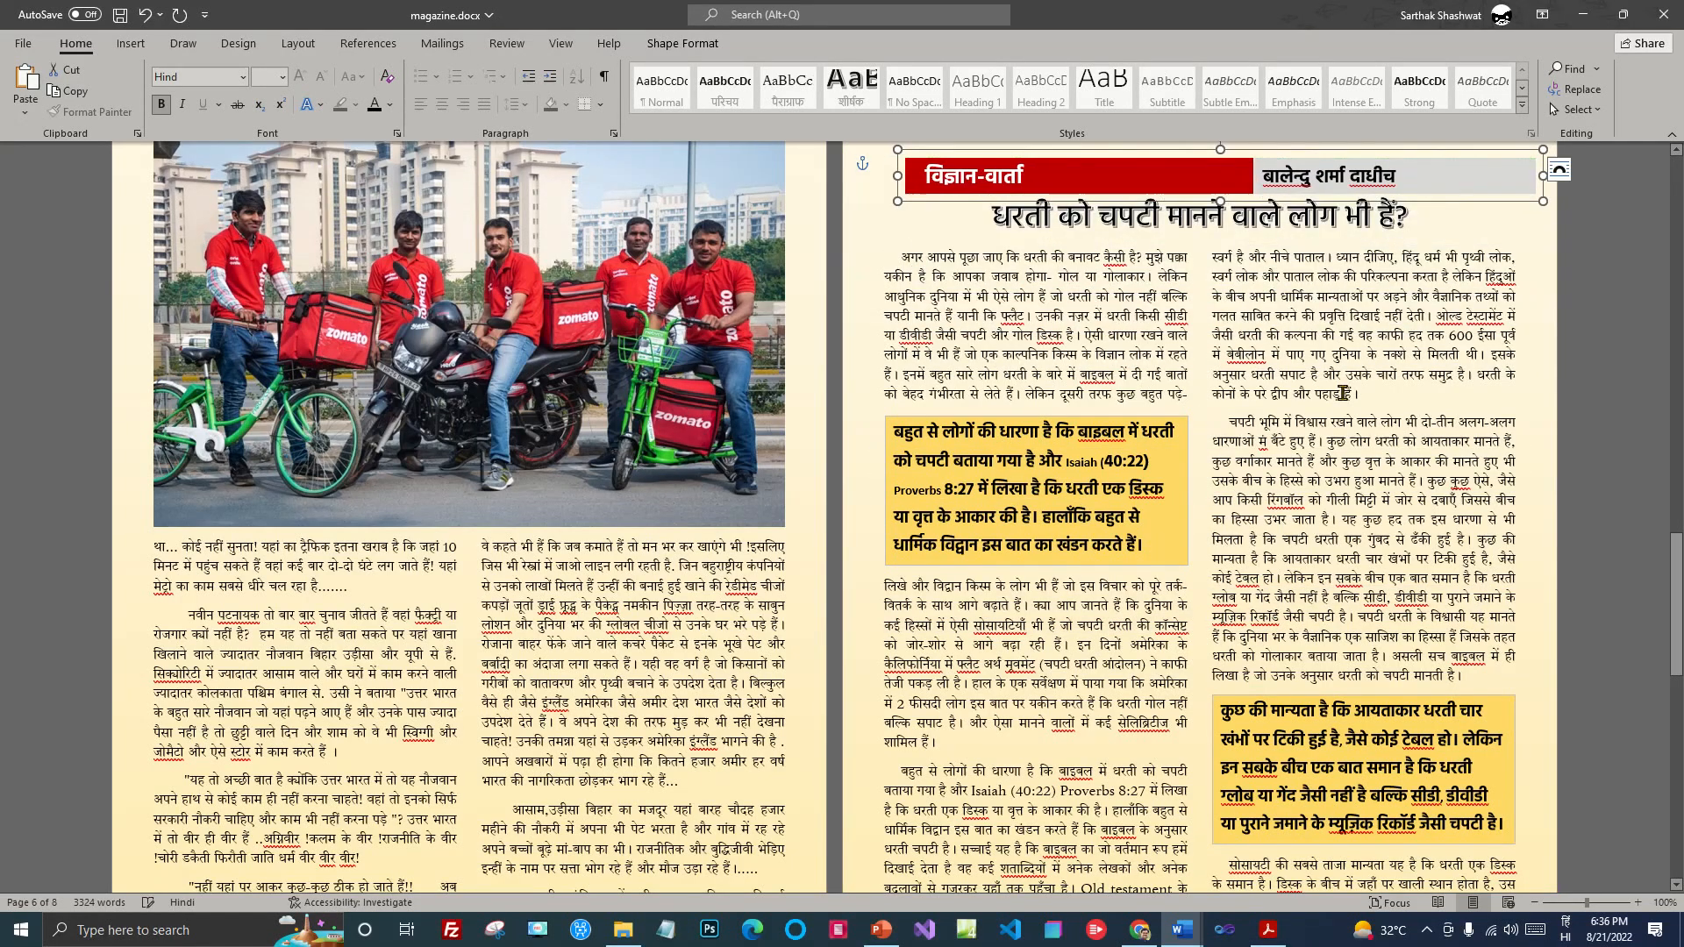
{"action": "scroll", "coordinate": [1272, 263], "scroll_direction": "up", "scroll_amount": 3}
{"action": "left_click_drag", "start_coordinate": [1283, 347], "coordinate": [1274, 325]}
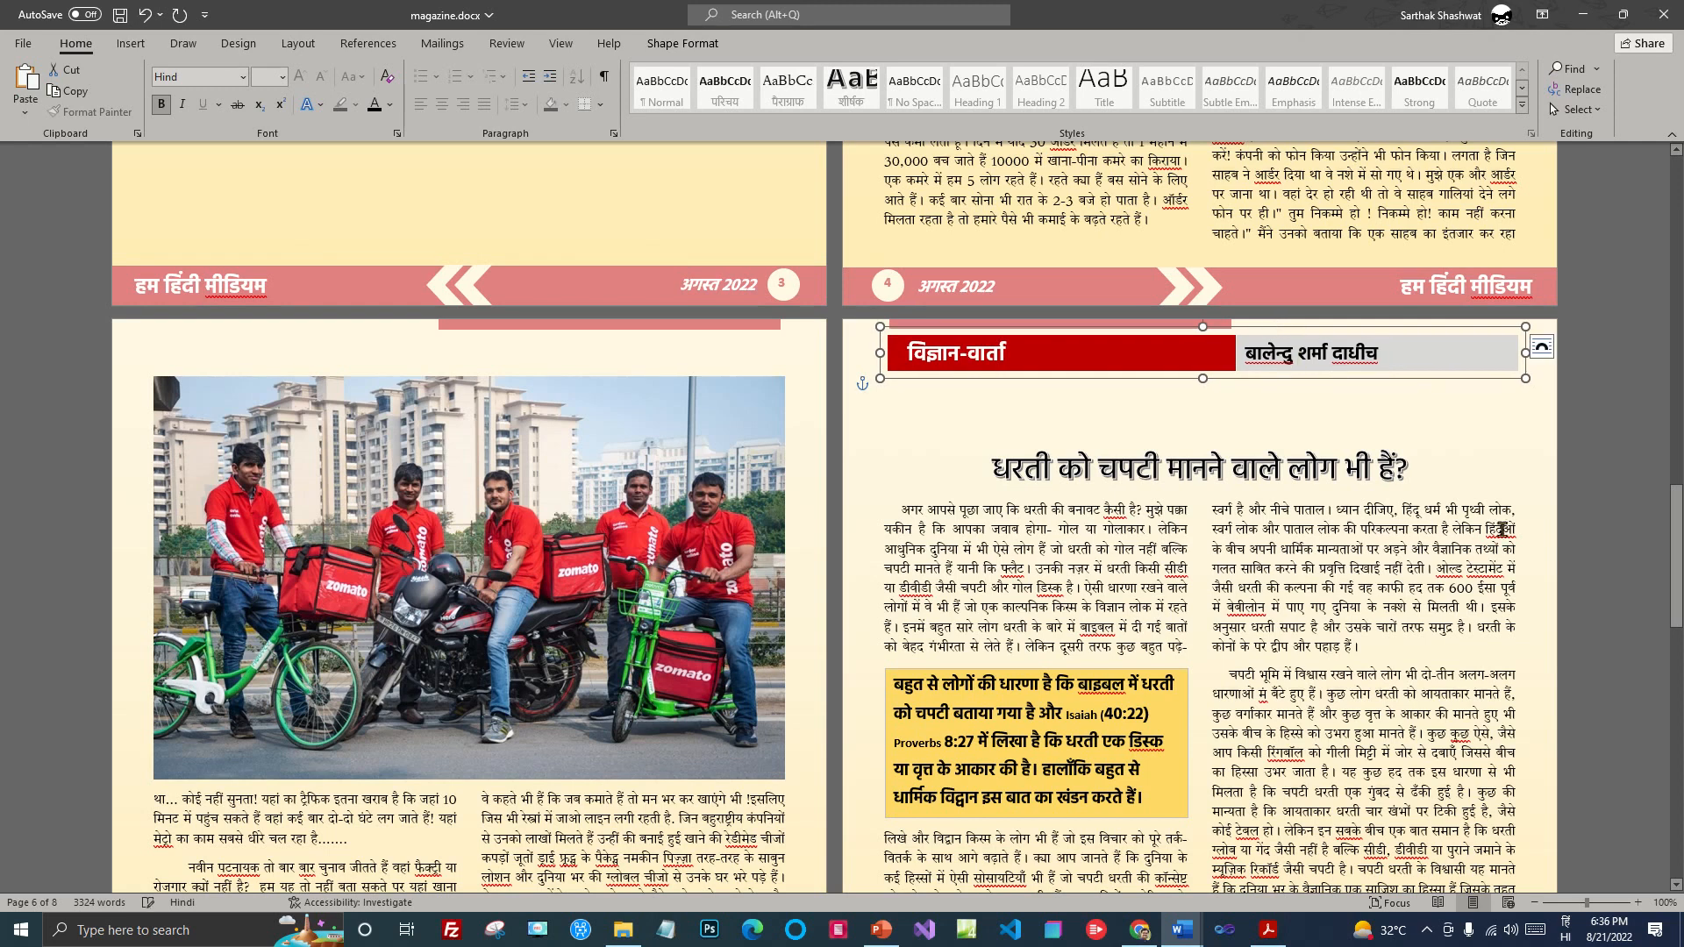
Step: Nudge the विज्ञान-वार्ता banner upward to the top edge of page 6, covering the pink header strip
{"action": "key", "text": "Up"}
{"action": "key", "text": "Up"}
{"action": "key", "text": "Up"}
{"action": "key", "text": "Up"}
{"action": "key", "text": "Up"}
{"action": "key", "text": "Up"}
{"action": "key", "text": "Up"}
{"action": "key", "text": "Up"}
{"action": "key", "text": "Up"}
{"action": "key", "text": "Up"}
{"action": "key", "text": "Up"}
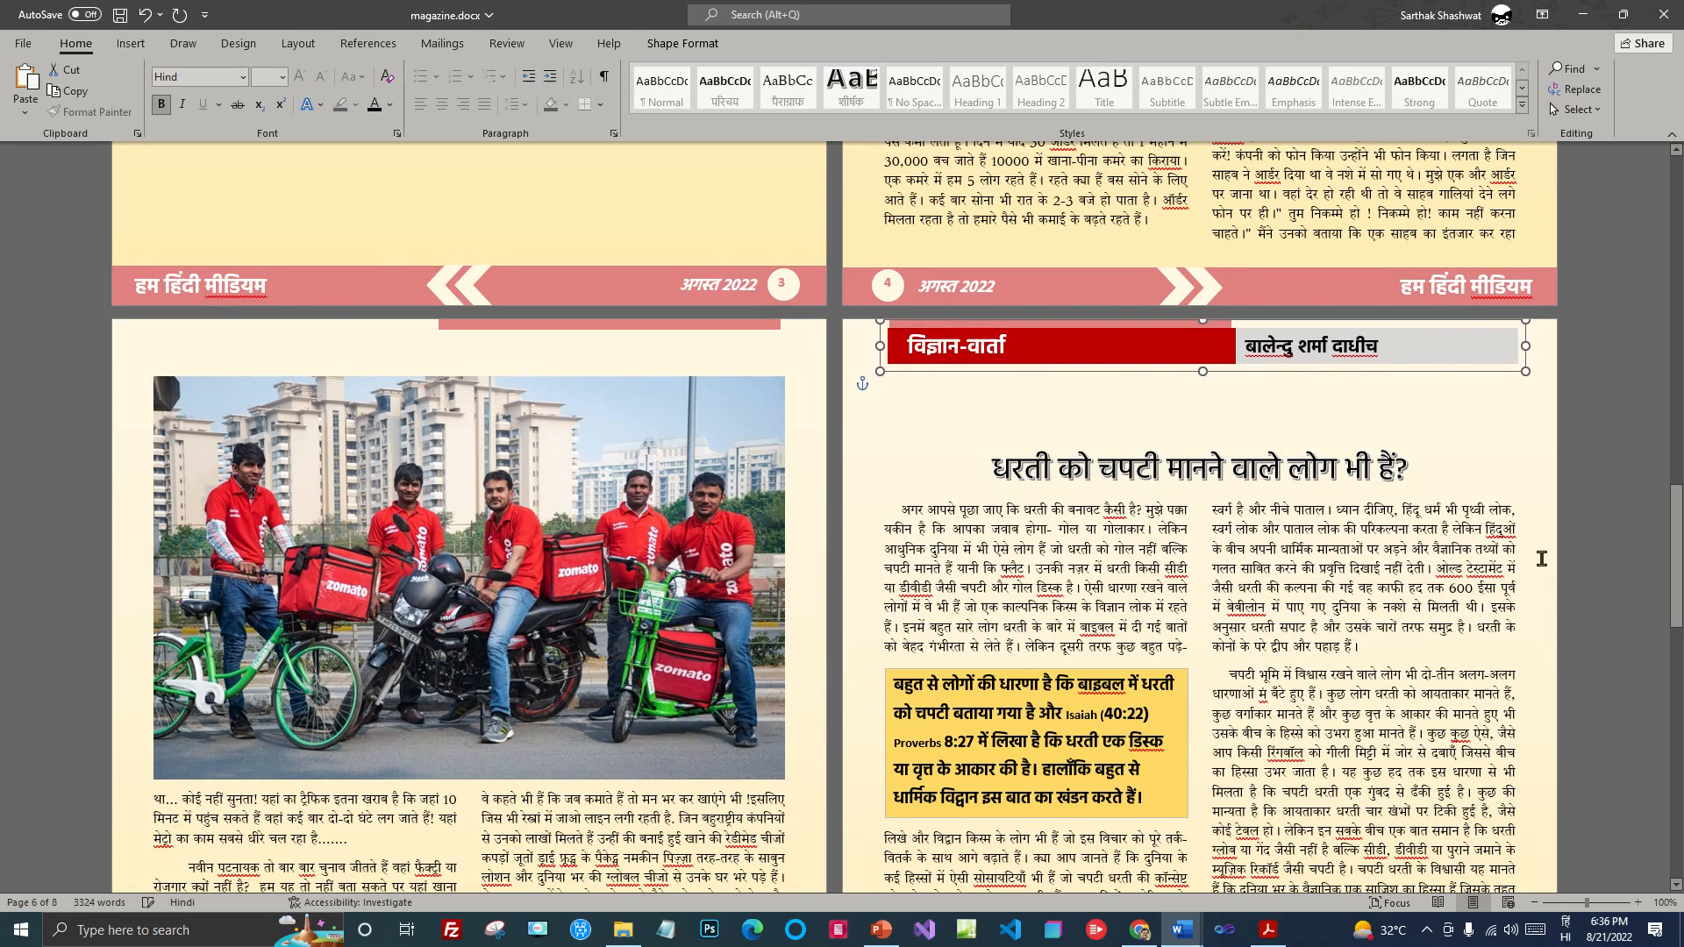
{"action": "key", "text": "Up"}
{"action": "key", "text": "Up"}
{"action": "key", "text": "Up"}
{"action": "key", "text": "Up"}
{"action": "key", "text": "Up"}
{"action": "key", "text": "Up"}
{"action": "key", "text": "Up"}
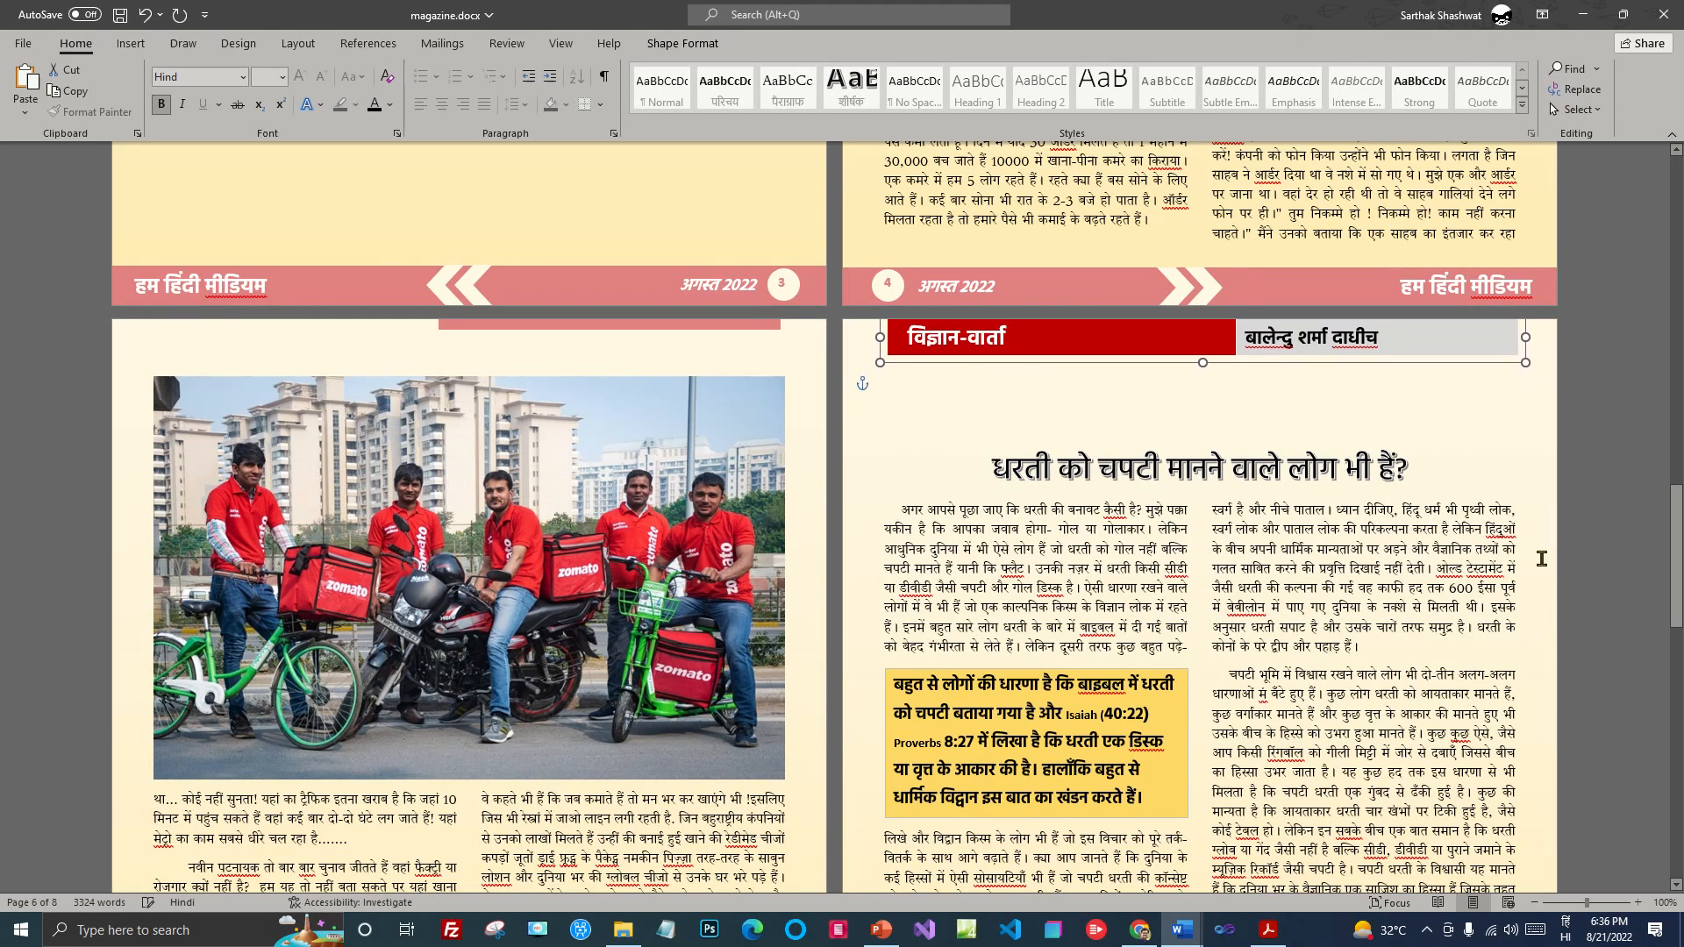
{"action": "key", "text": "Delete"}
{"action": "key", "text": "ctrl+z"}
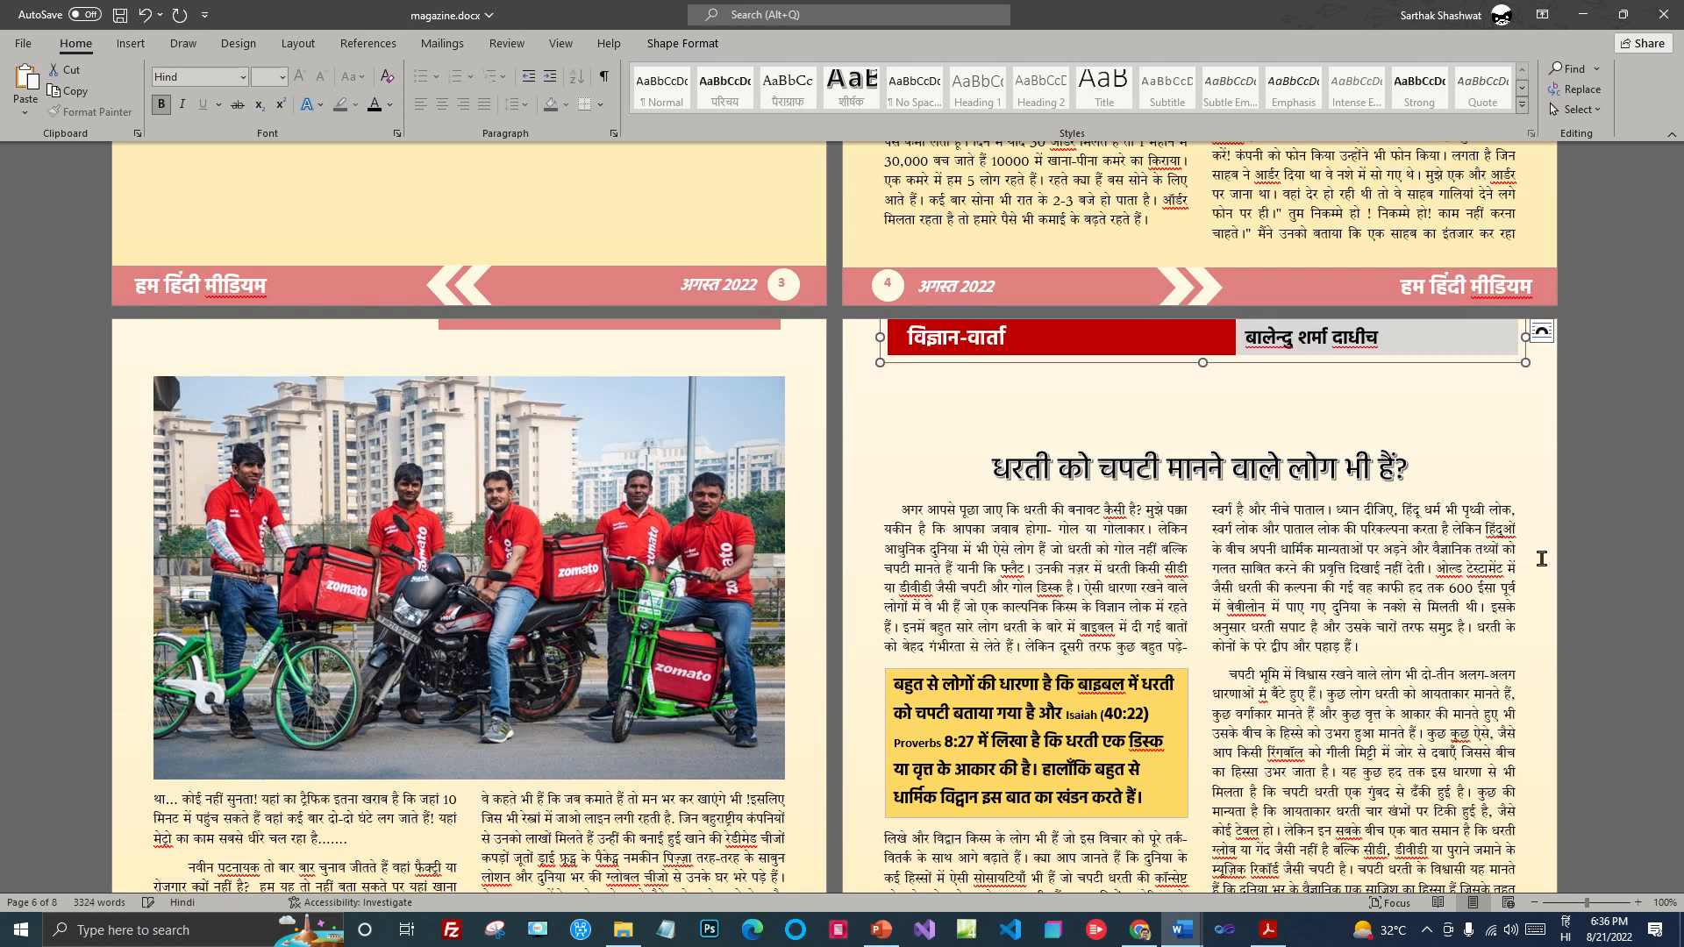
{"action": "left_click", "coordinate": [1541, 330]}
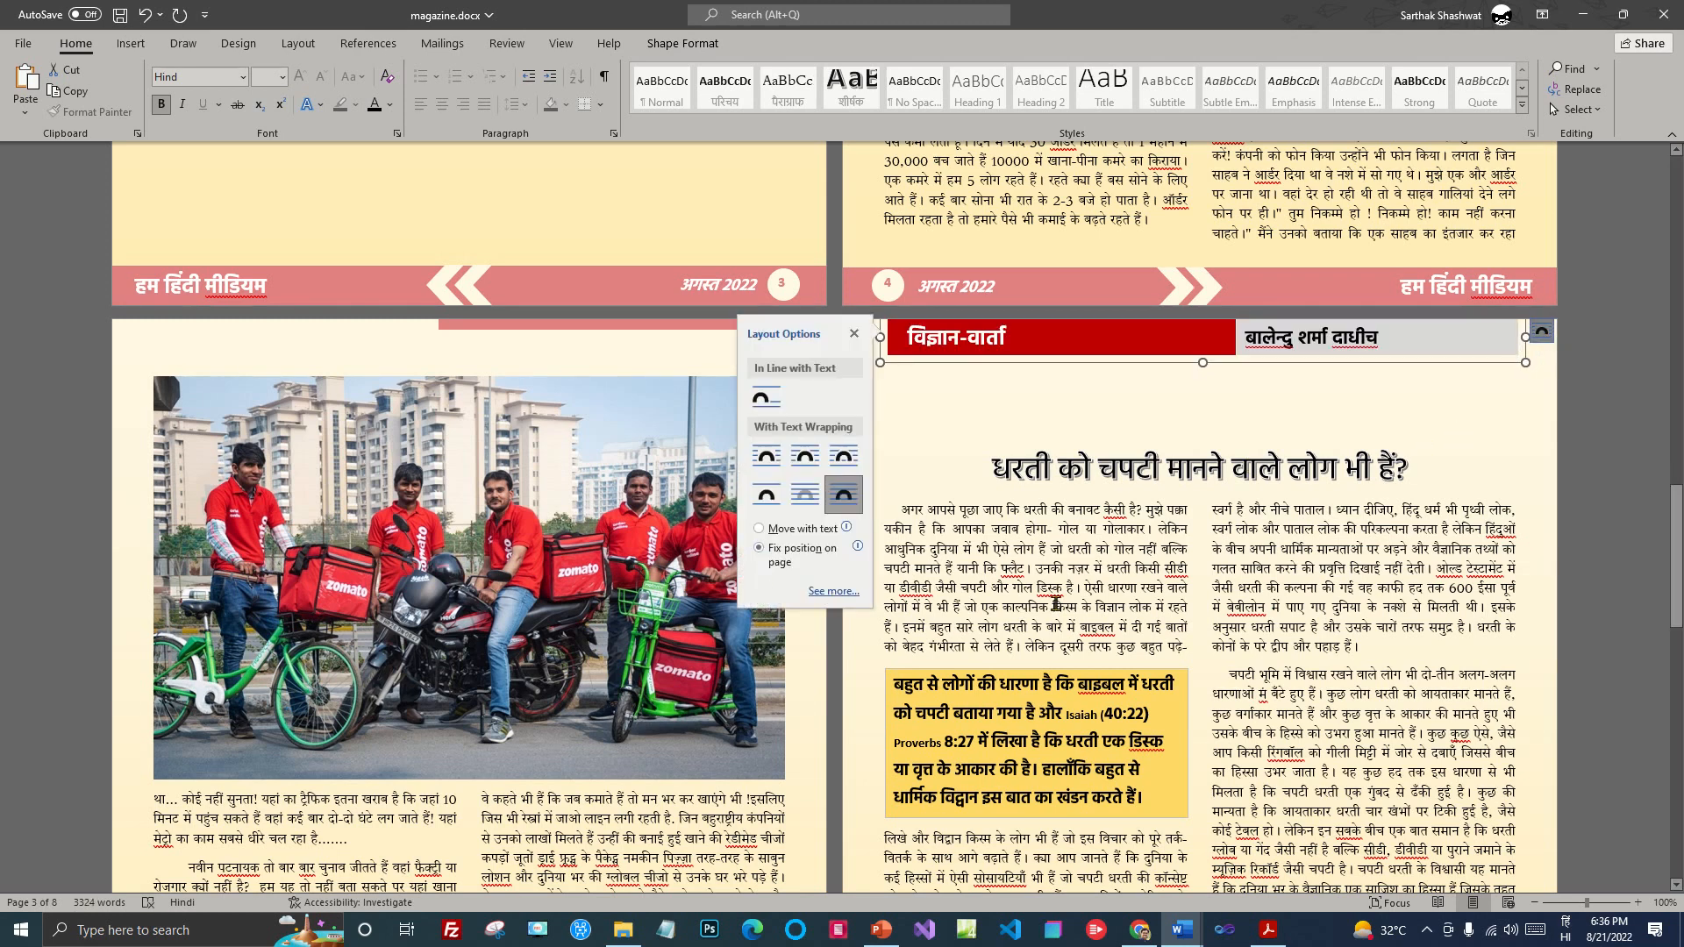
{"action": "left_click", "coordinate": [1116, 551]}
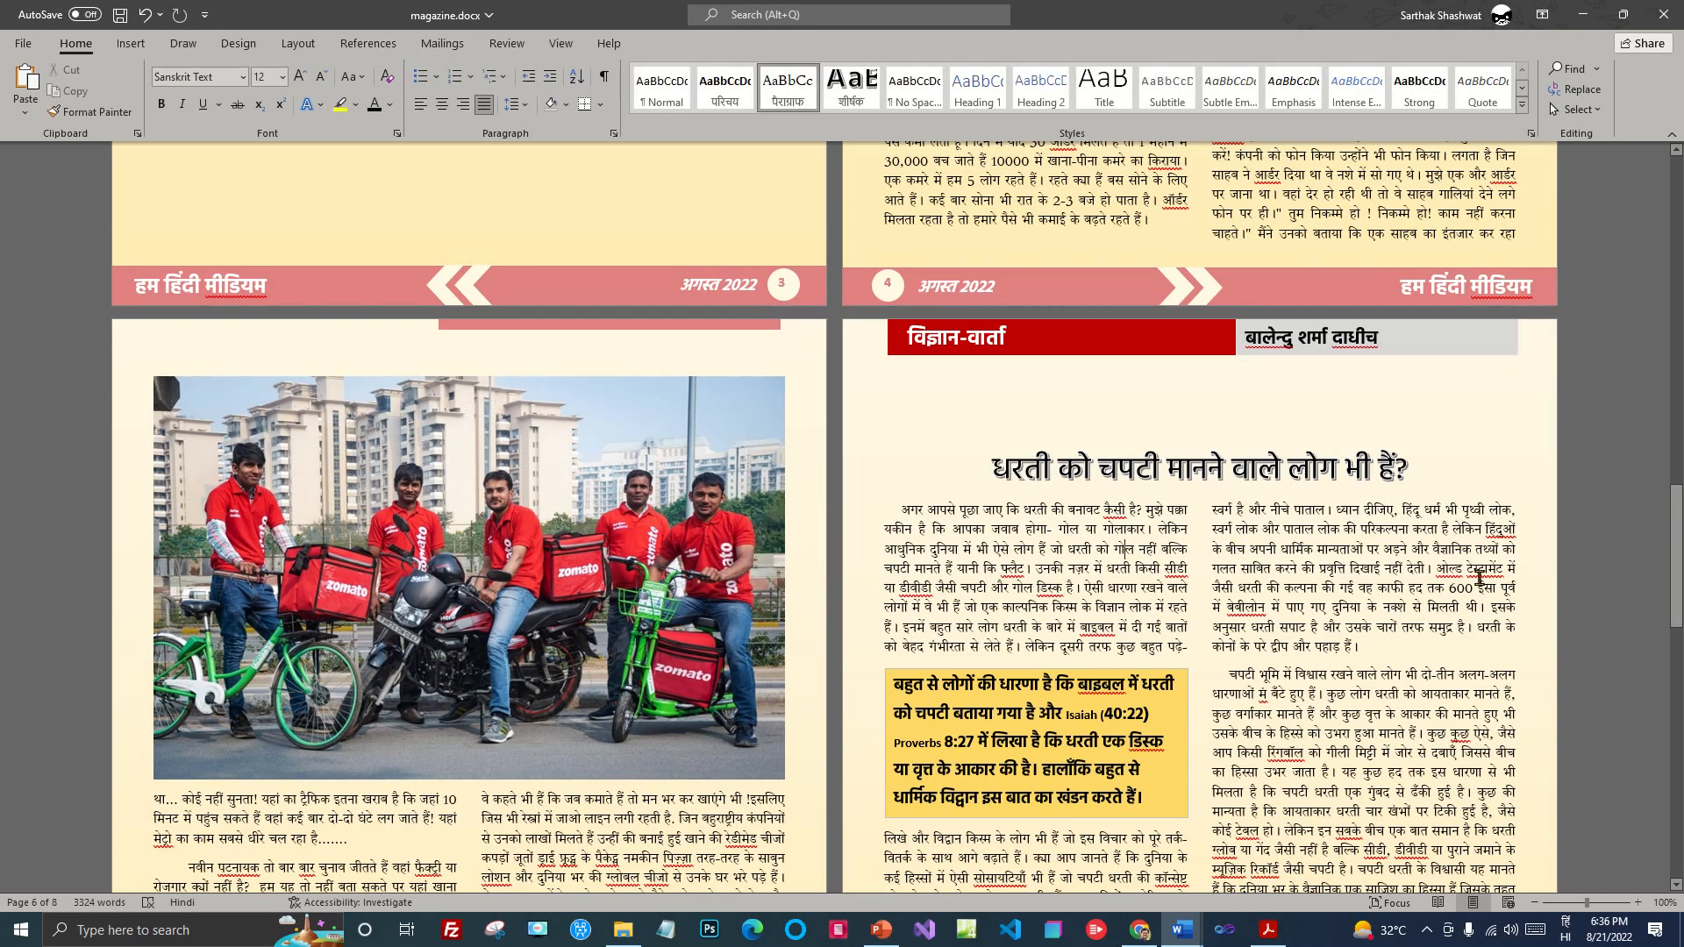
Step: Insert the picture Flat Earth.png in page 7's first column, around the line beginning "बाहरी किनारों", aligned with the column
{"action": "scroll", "coordinate": [1457, 631], "scroll_direction": "down", "scroll_amount": 2}
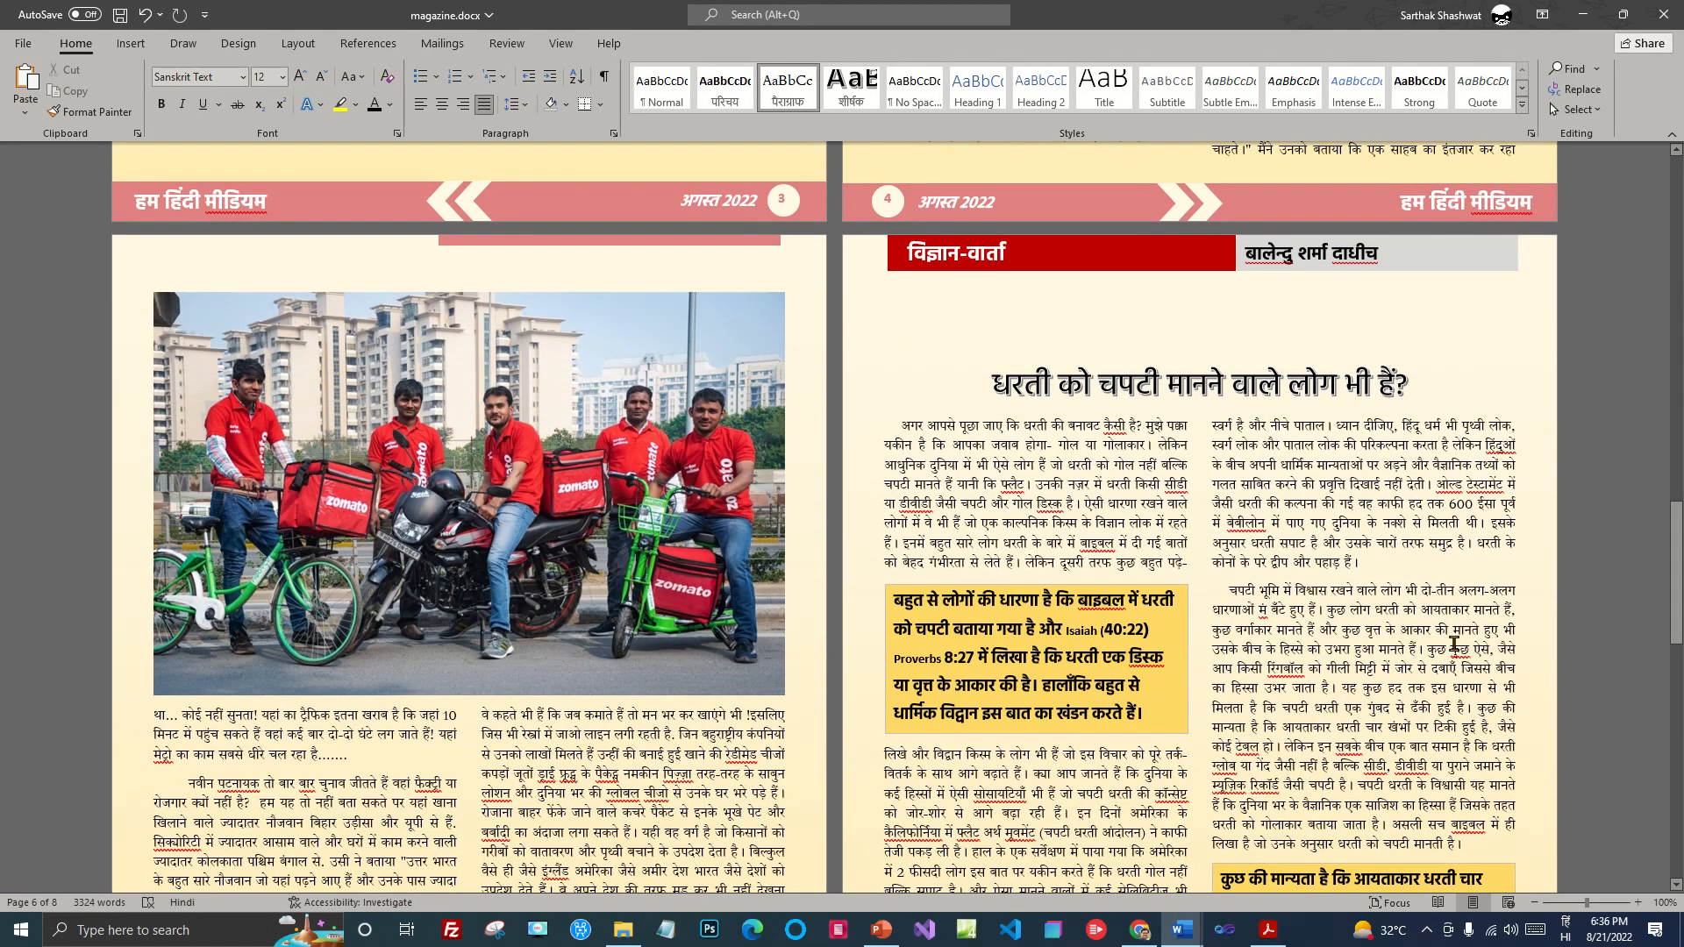
{"action": "scroll", "coordinate": [1484, 631], "scroll_direction": "down", "scroll_amount": 20}
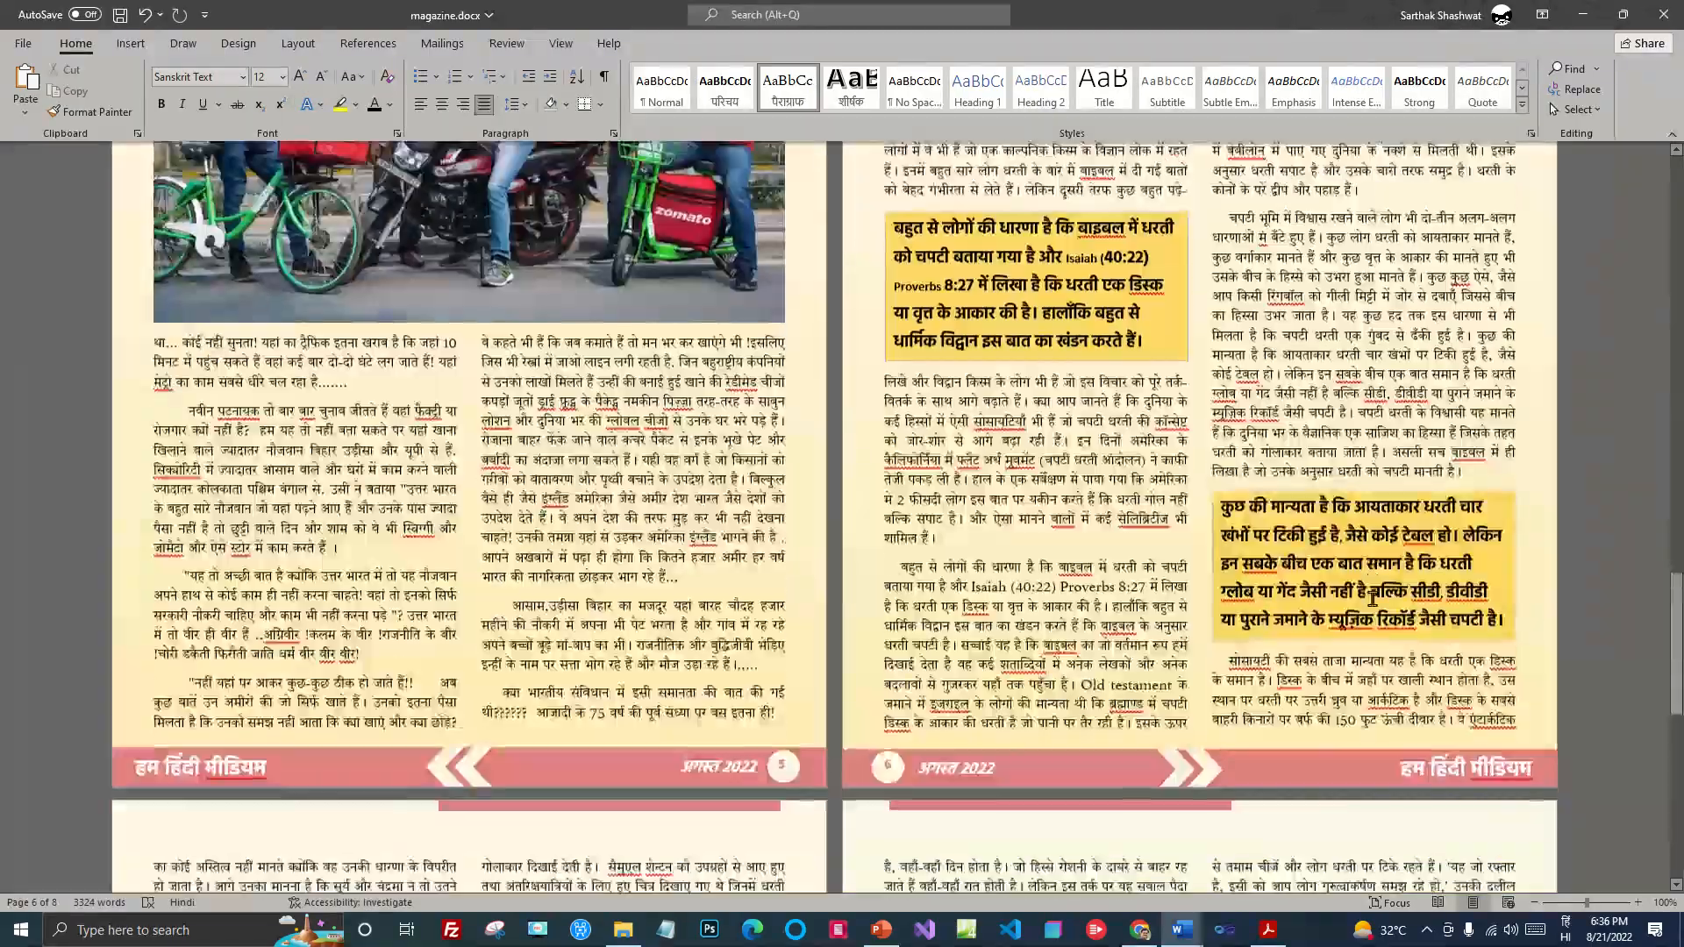
{"action": "scroll", "coordinate": [1365, 597], "scroll_direction": "down", "scroll_amount": 3}
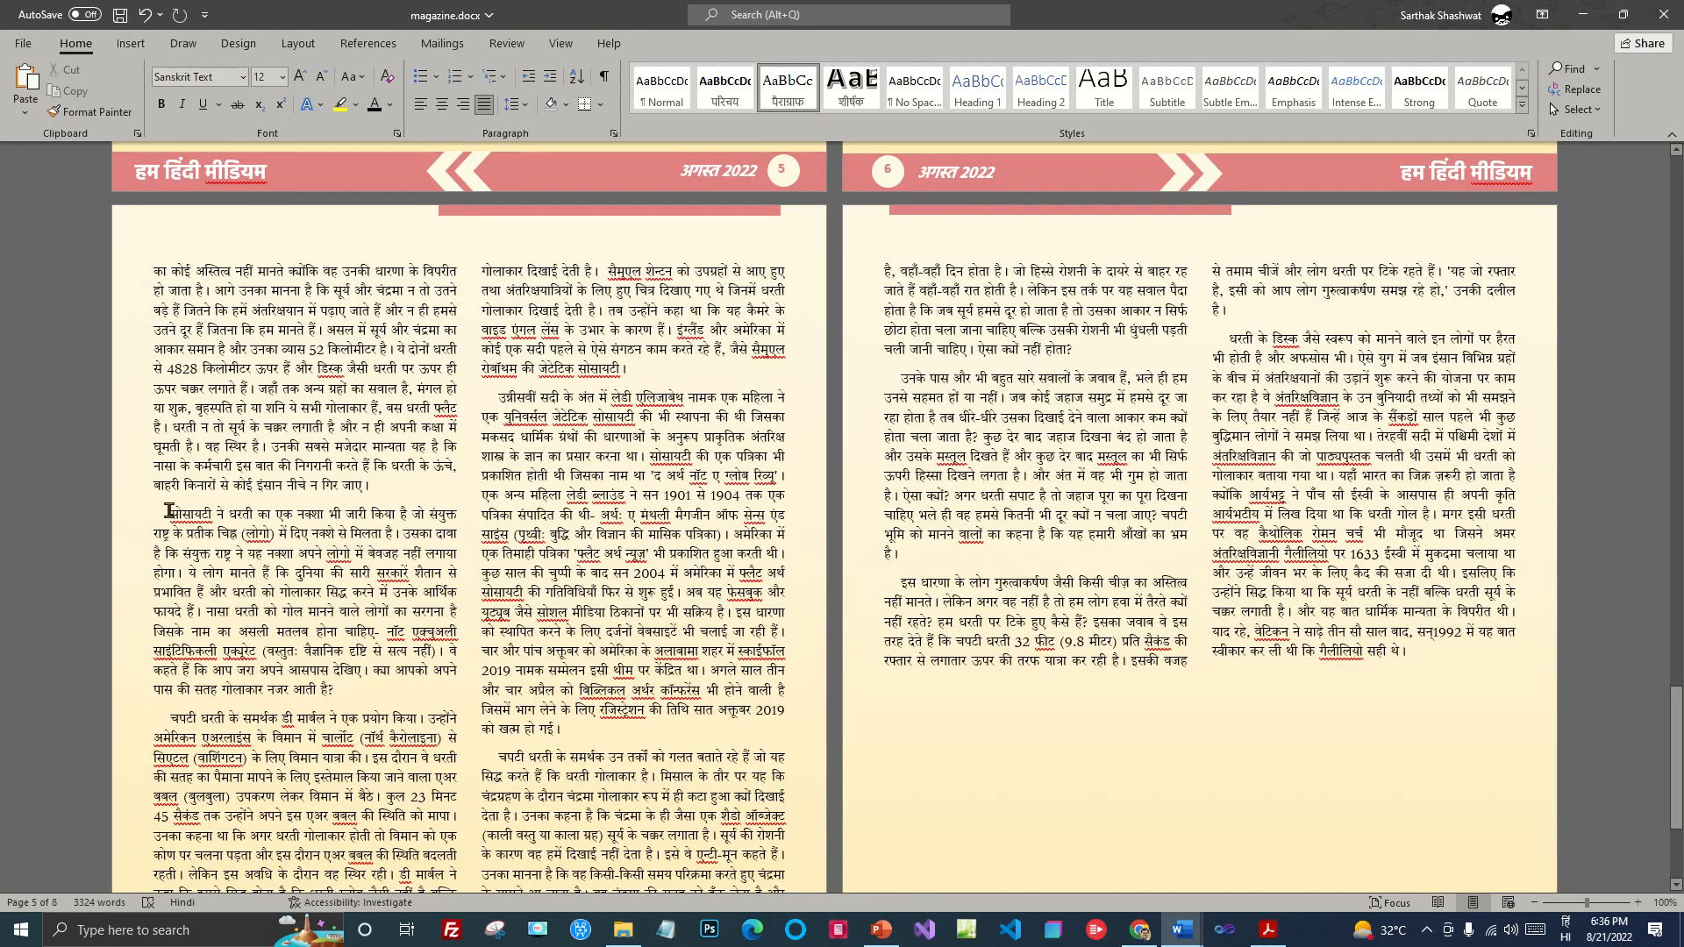
{"action": "left_click", "coordinate": [131, 43]}
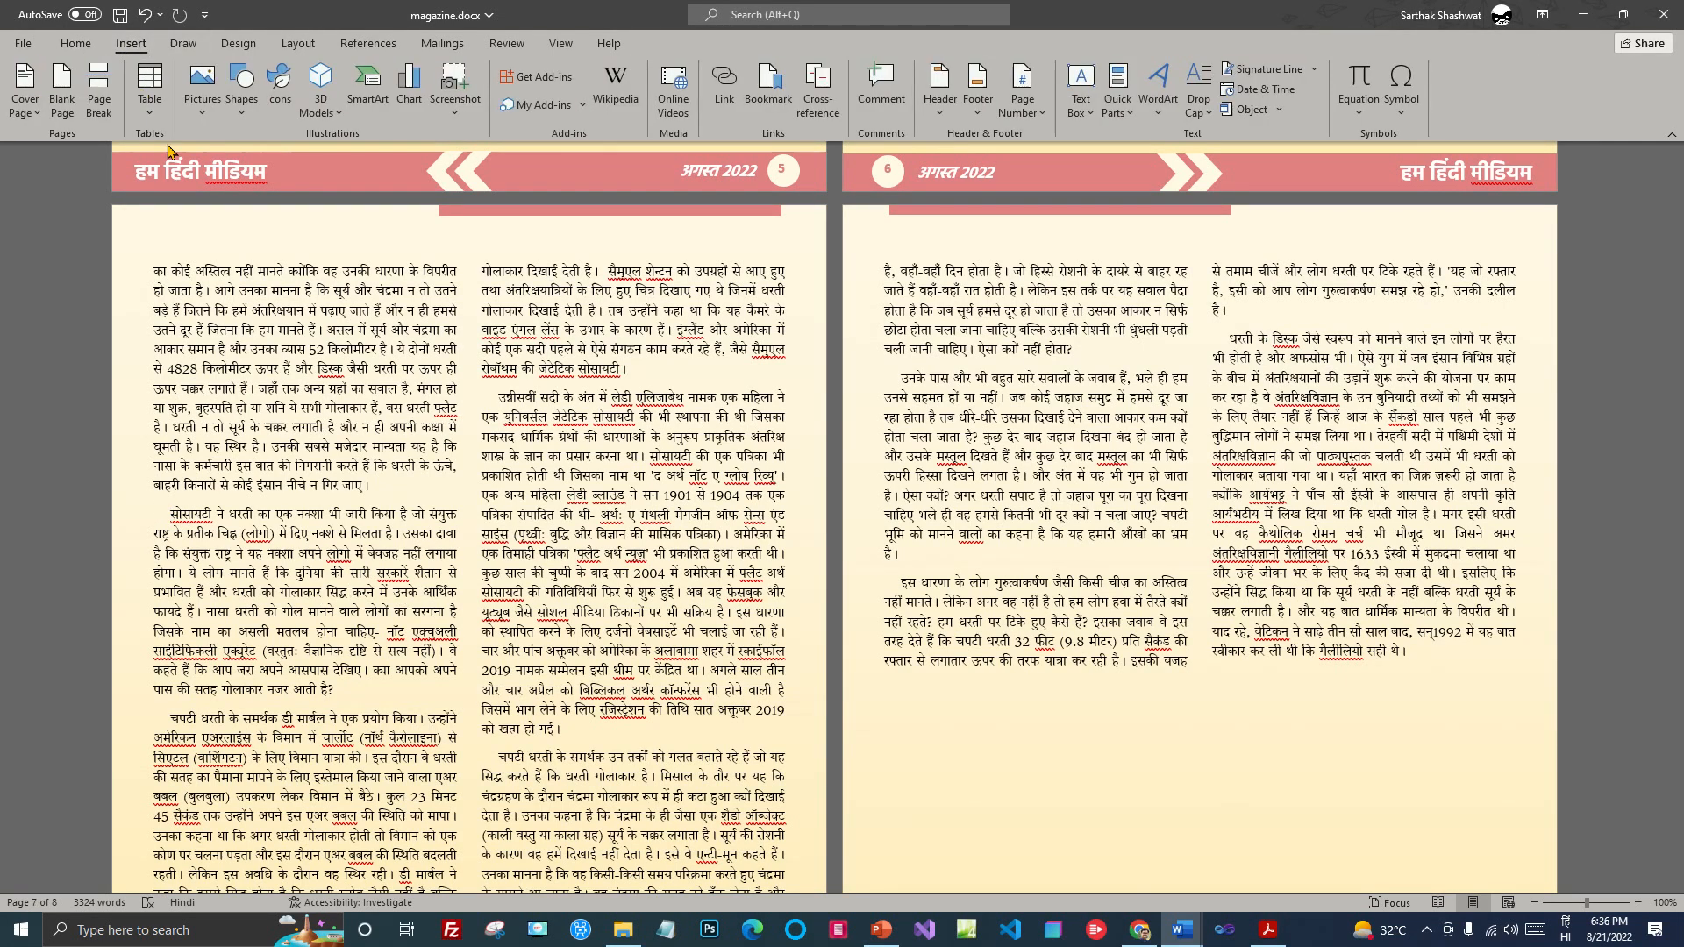
{"action": "left_click", "coordinate": [202, 87]}
{"action": "left_click", "coordinate": [244, 164]}
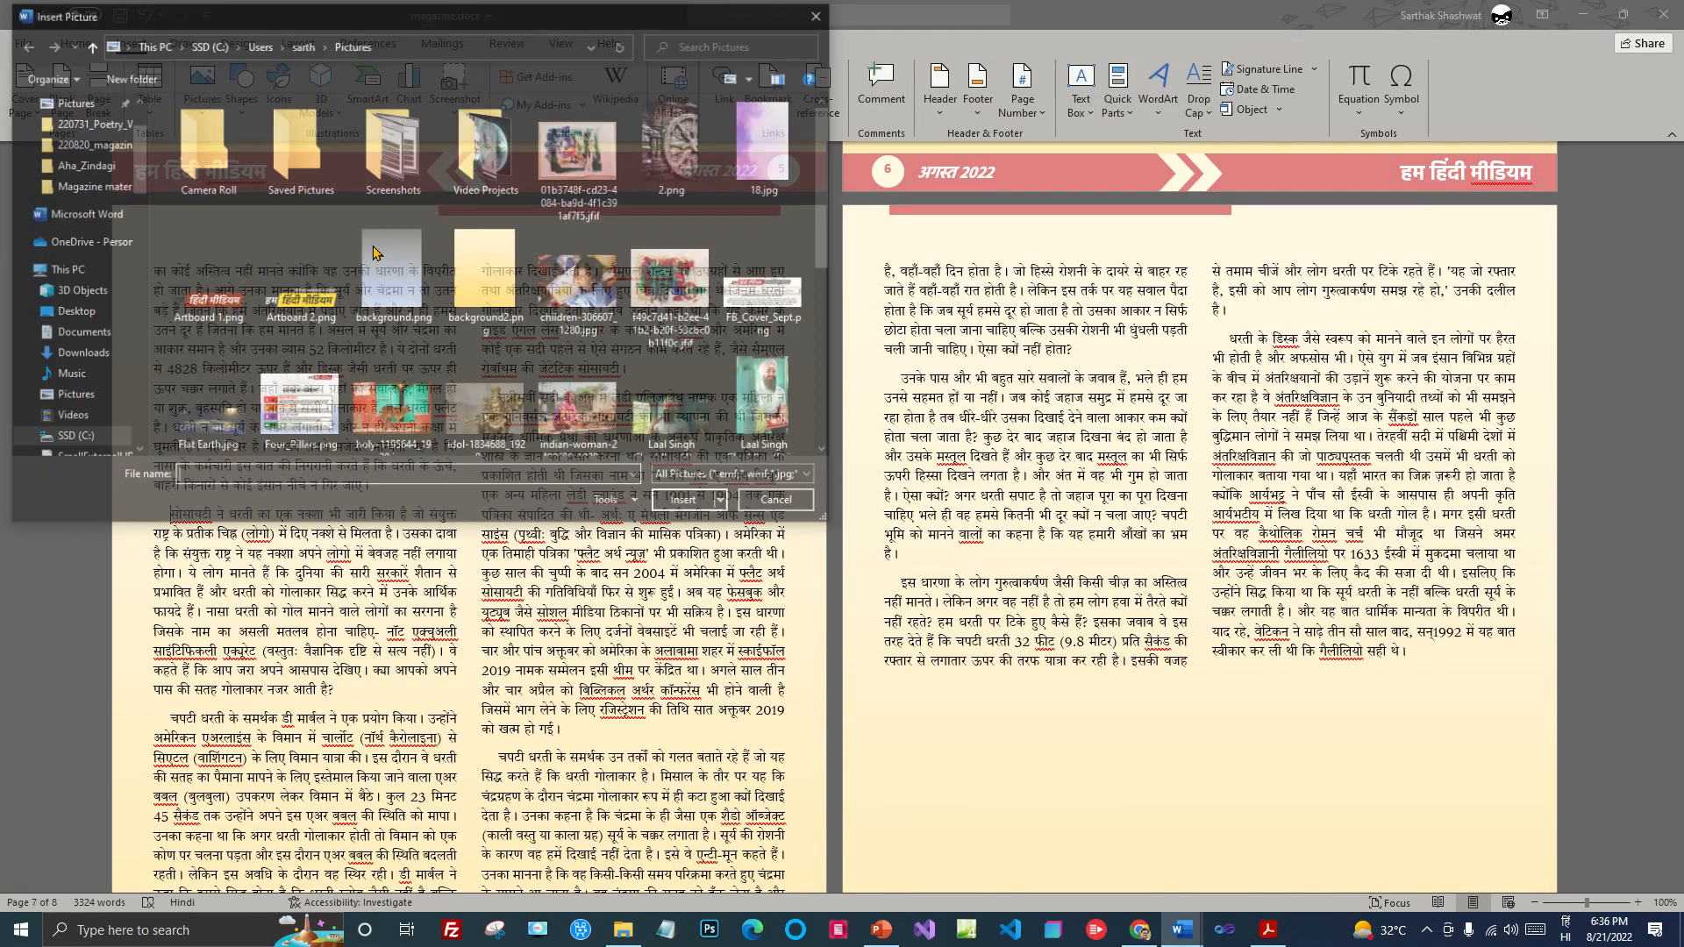
{"action": "left_click_drag", "start_coordinate": [824, 175], "coordinate": [814, 236]}
{"action": "left_click", "coordinate": [204, 272]}
{"action": "left_click", "coordinate": [688, 503]}
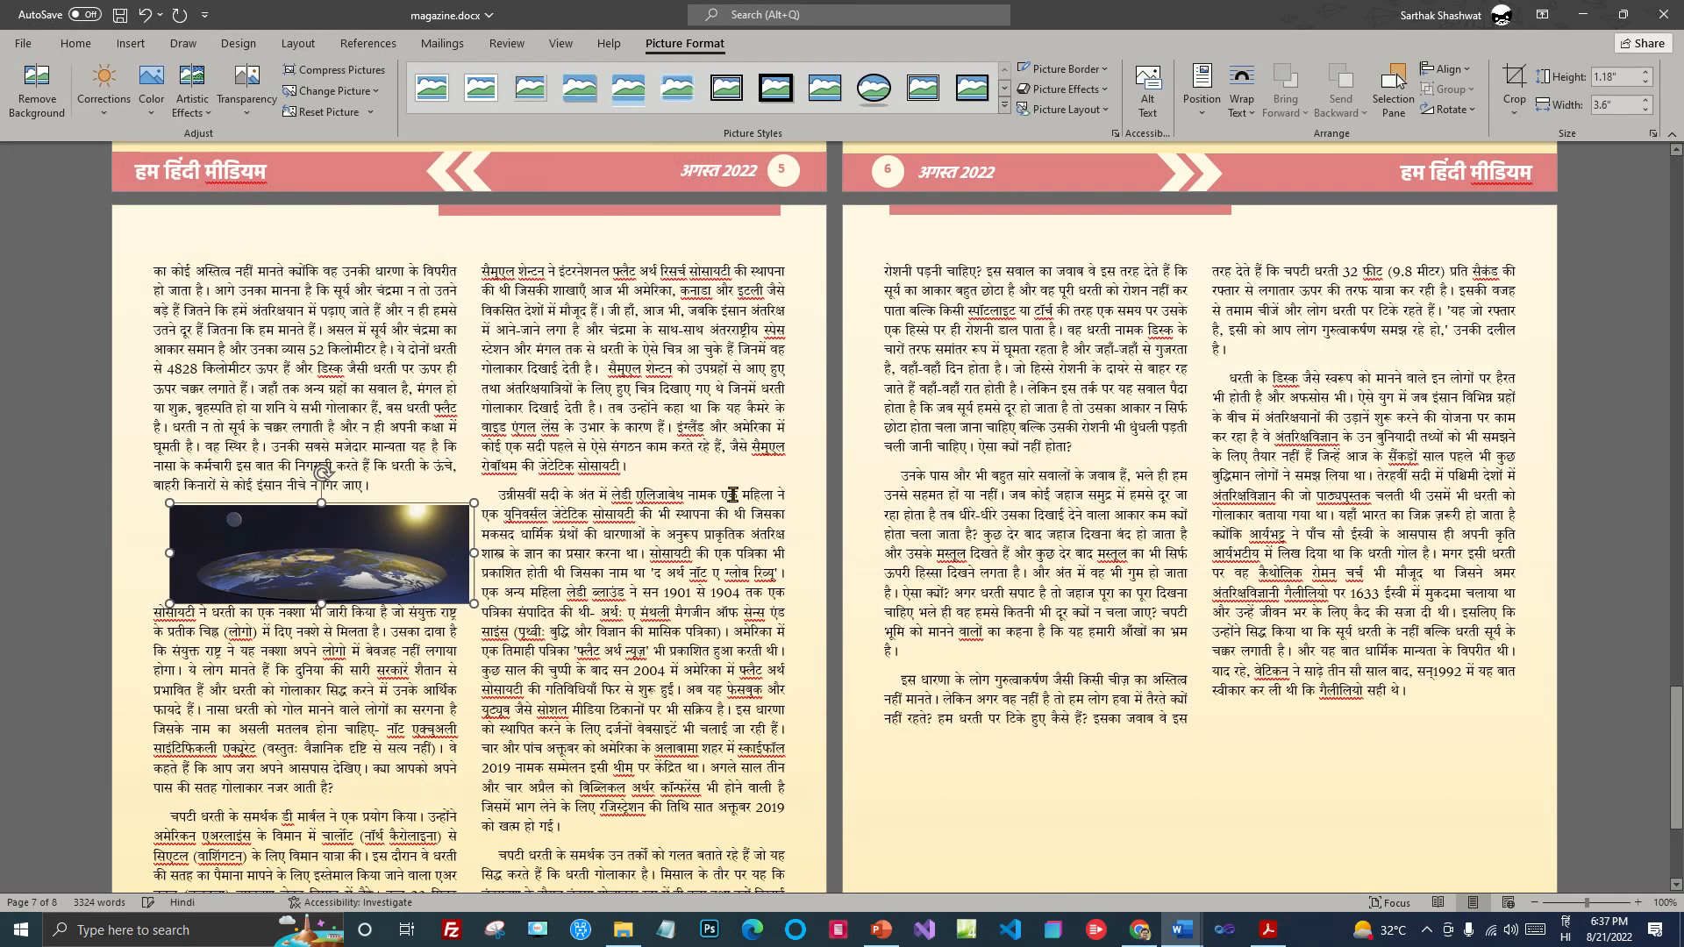
{"action": "left_click_drag", "start_coordinate": [232, 568], "coordinate": [204, 504]}
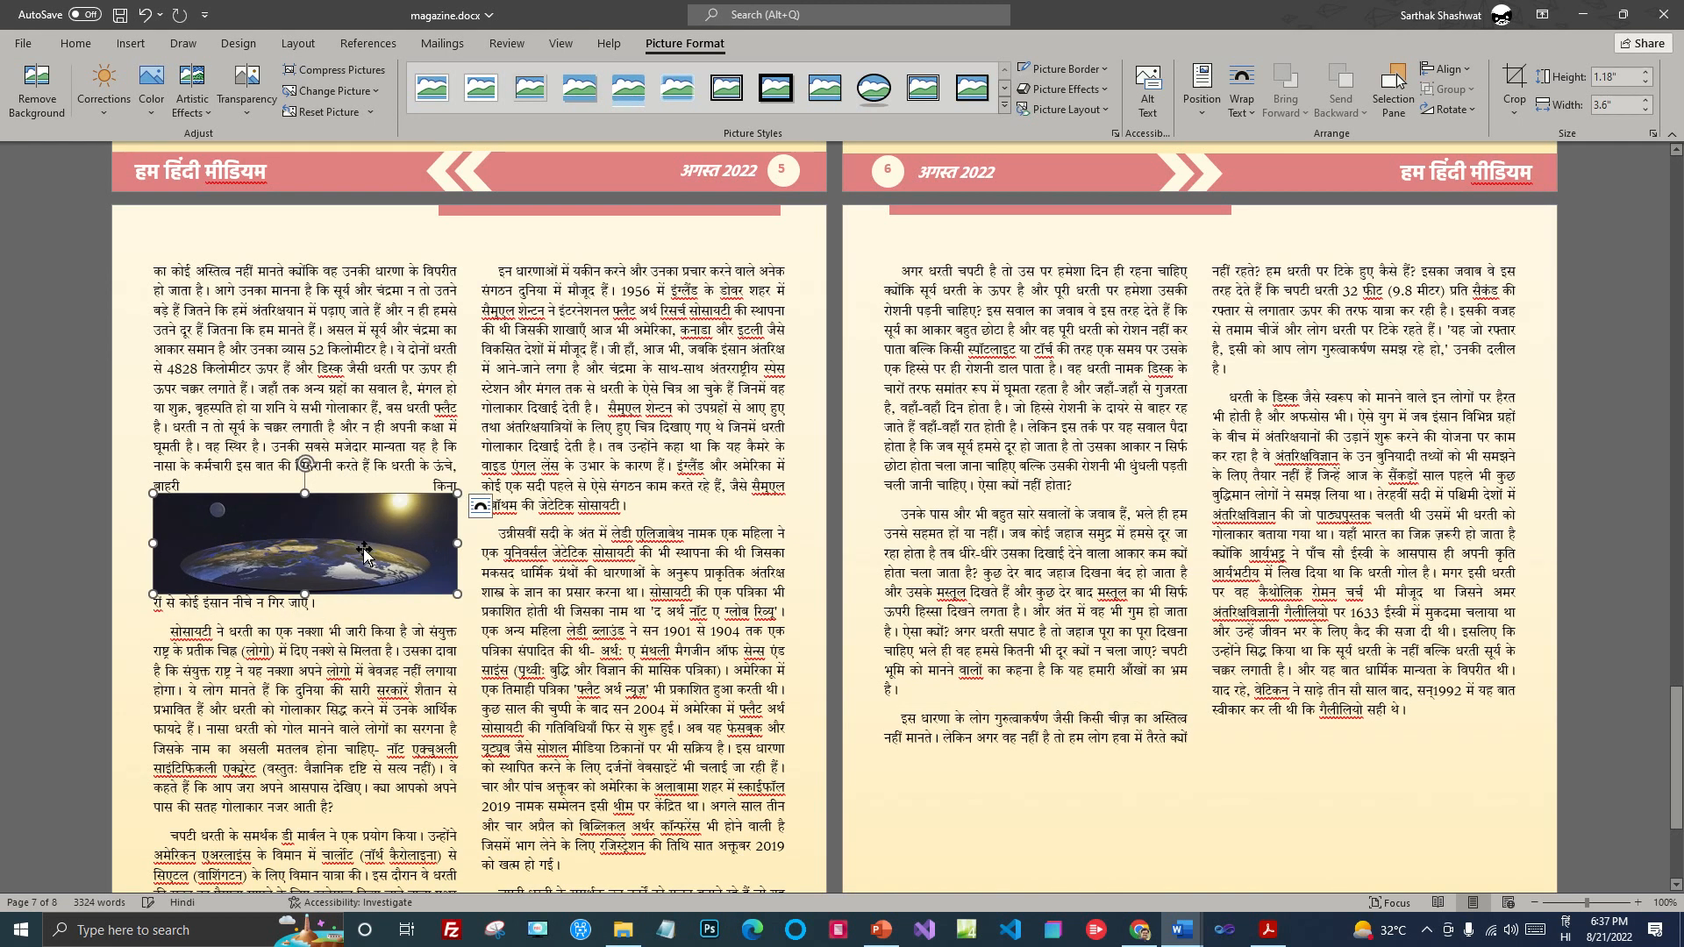
Step: Set the flat-earth picture's text wrapping to Square and increase its bottom distance from the text
{"action": "left_click", "coordinate": [1253, 119]}
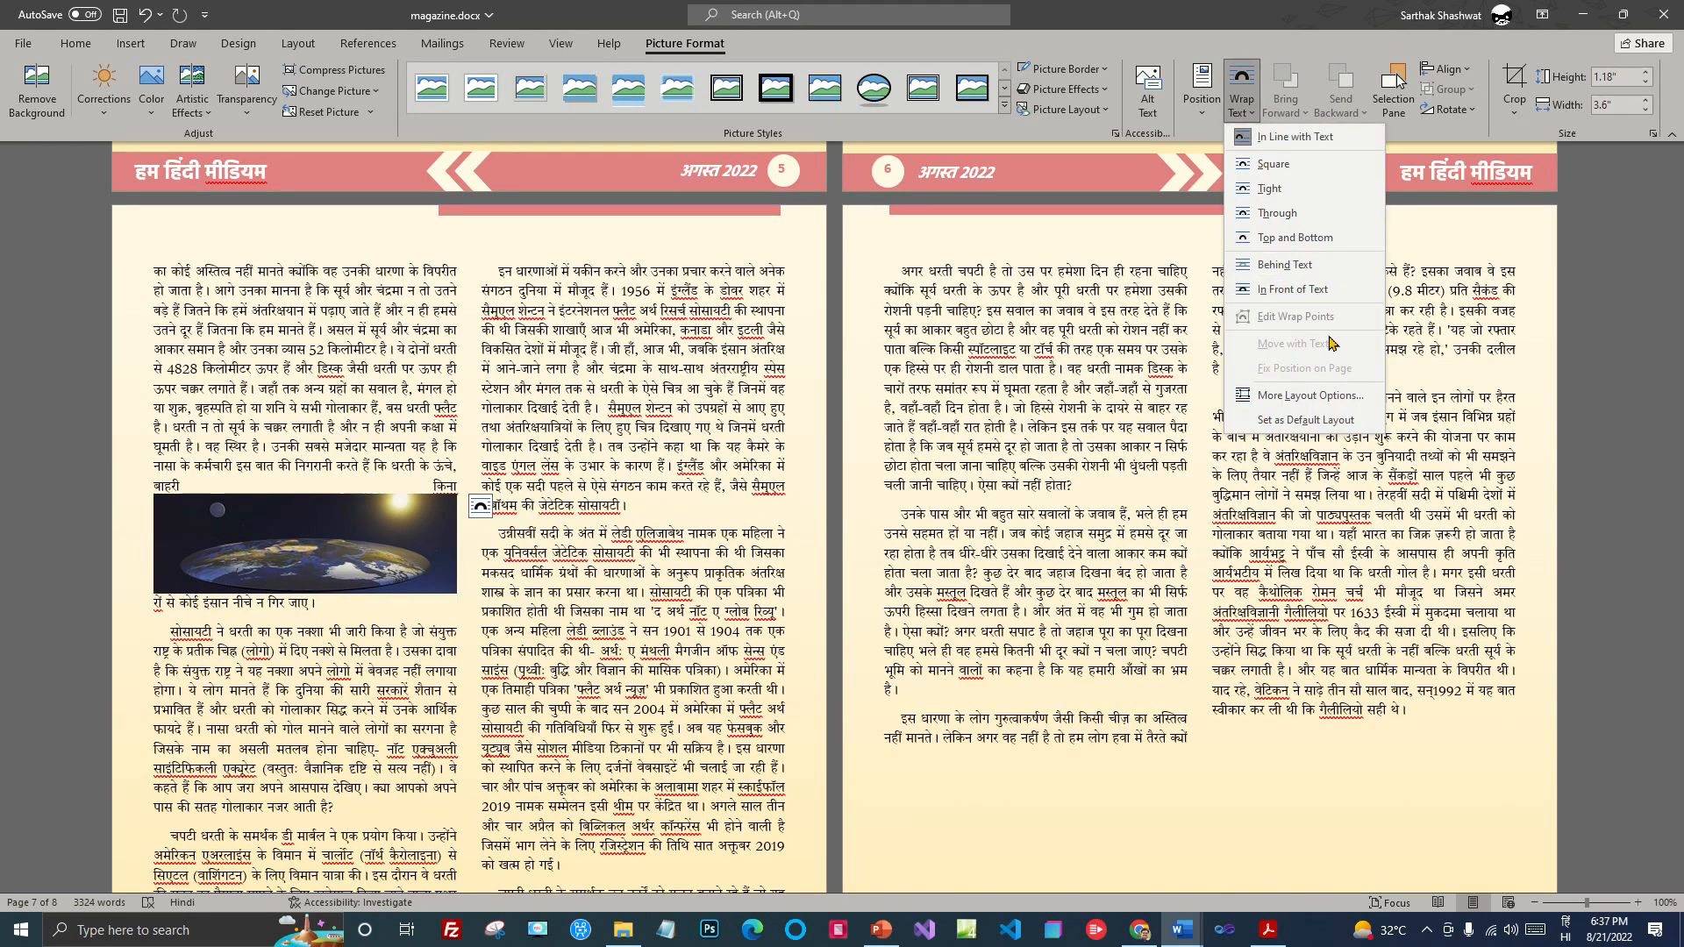
{"action": "left_click", "coordinate": [1295, 175]}
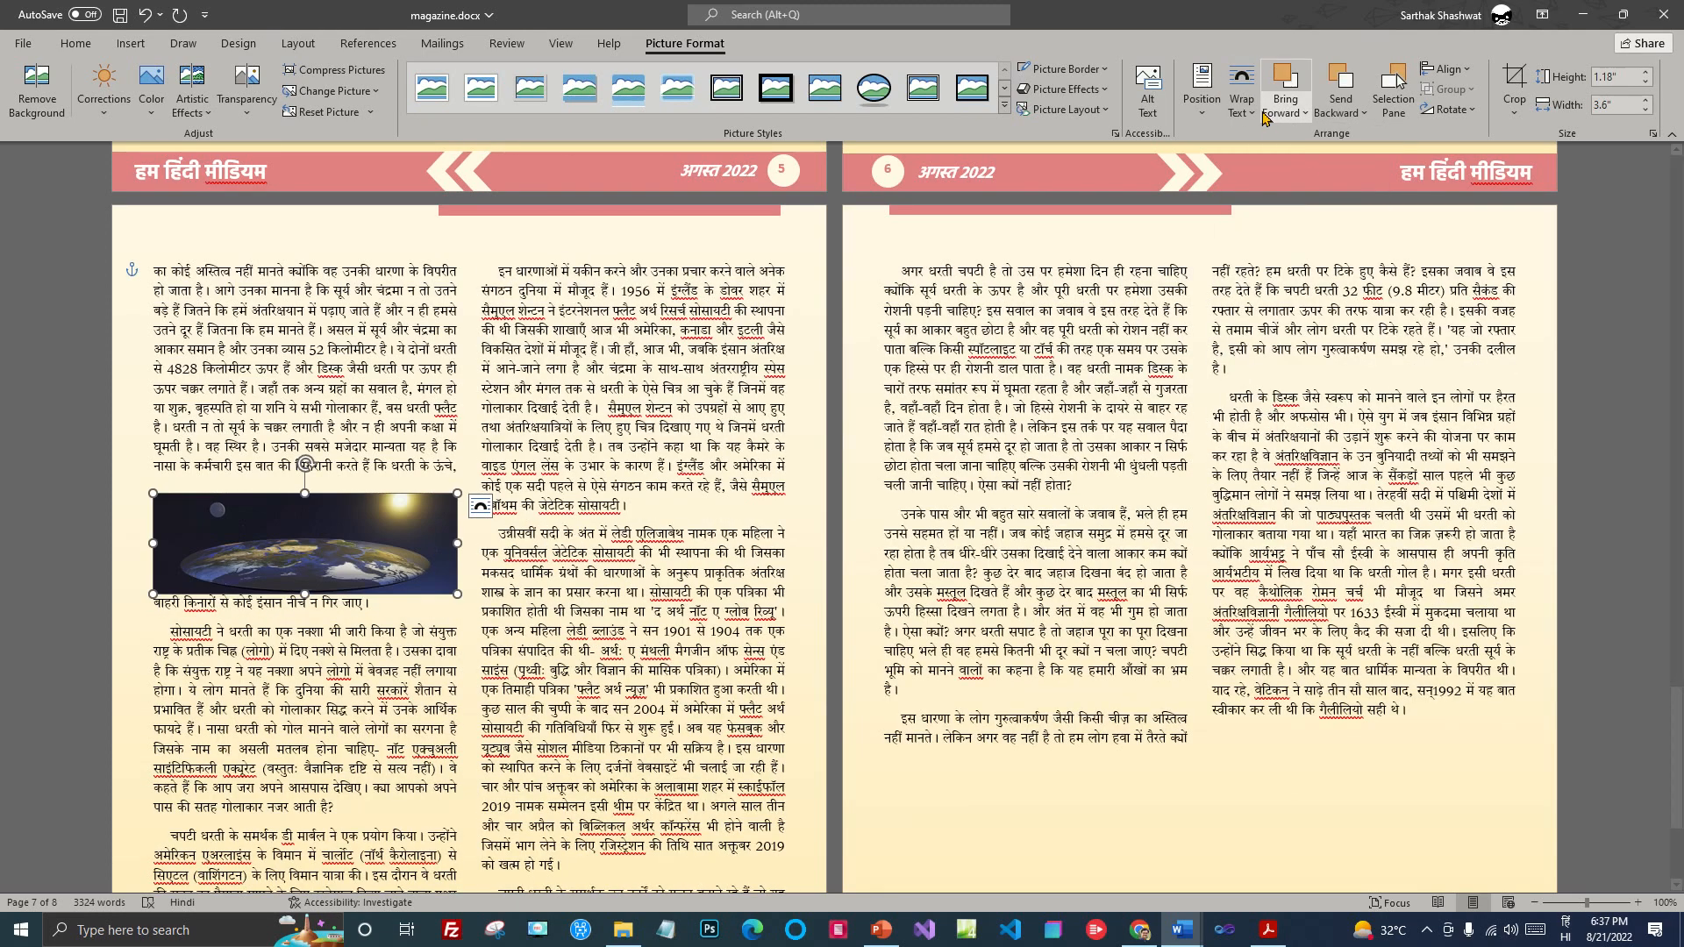
{"action": "left_click", "coordinate": [1243, 104]}
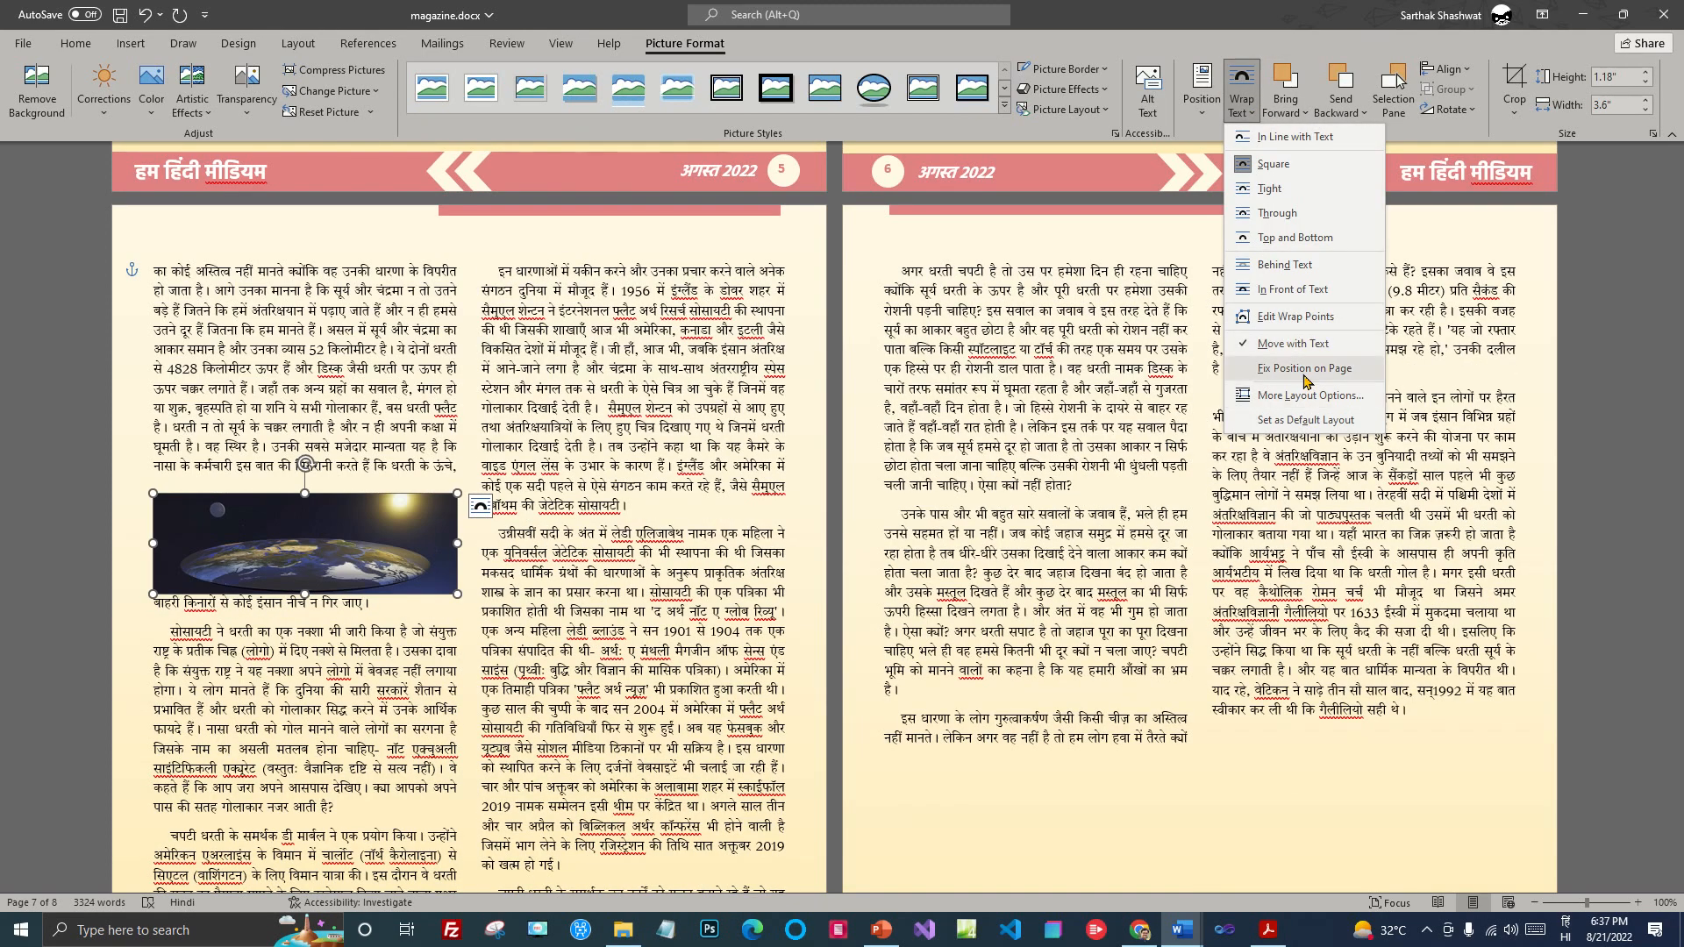
{"action": "left_click", "coordinate": [1307, 396]}
{"action": "left_click_drag", "start_coordinate": [548, 498], "coordinate": [474, 496]}
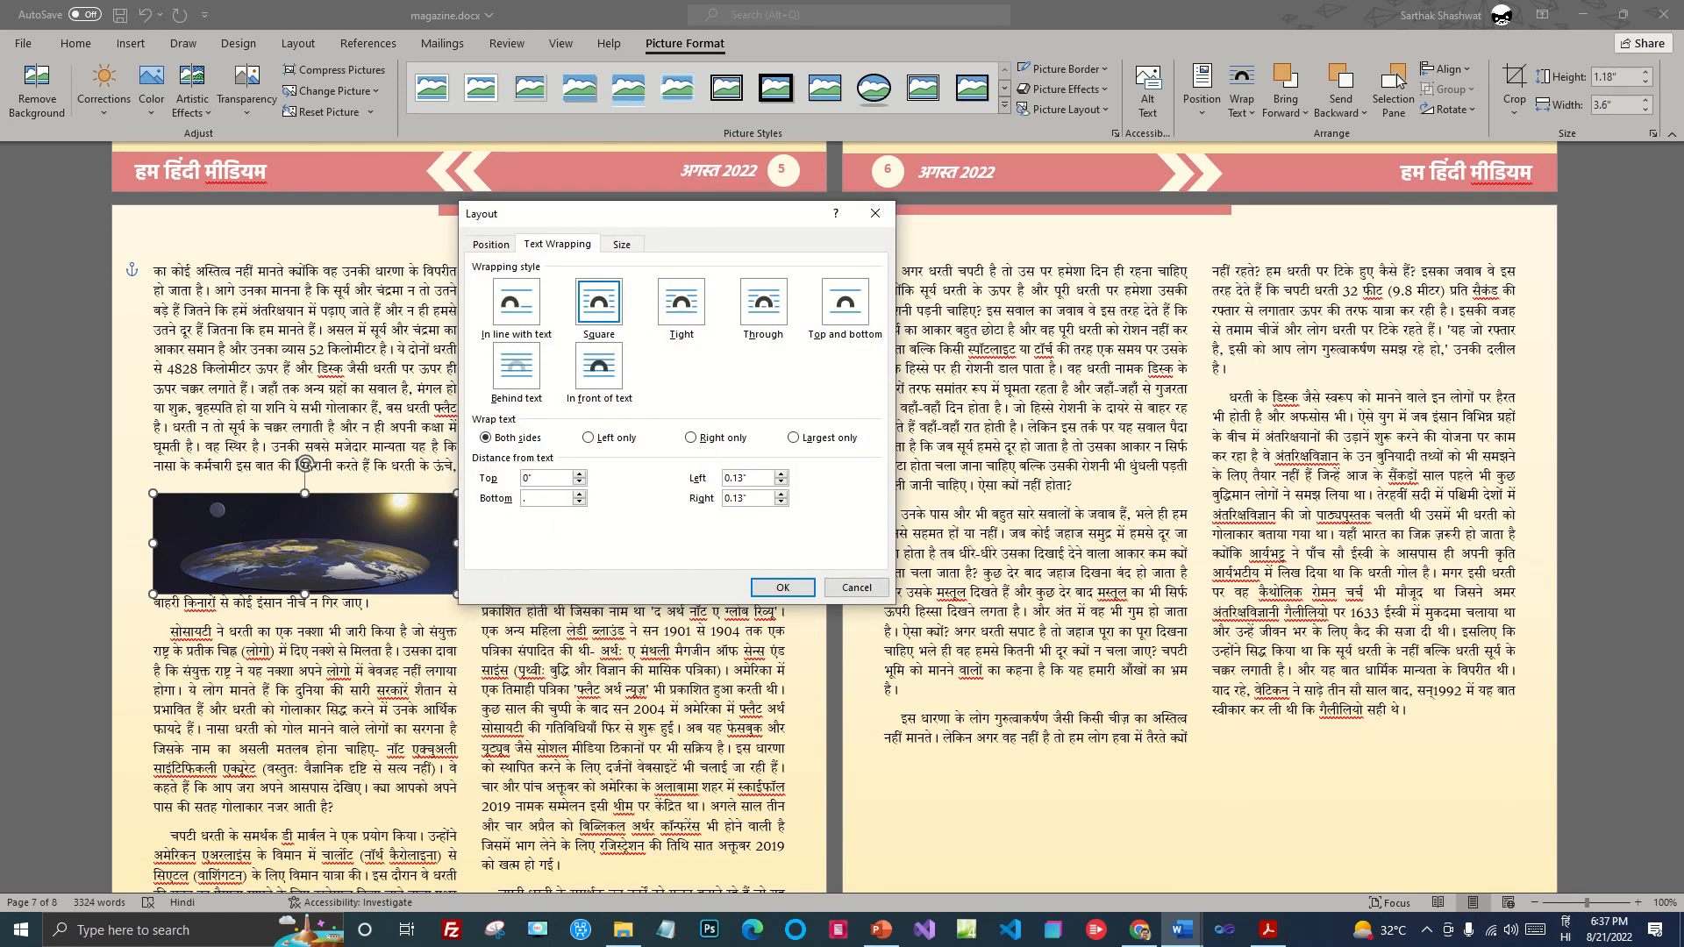
{"action": "left_click", "coordinate": [782, 587]}
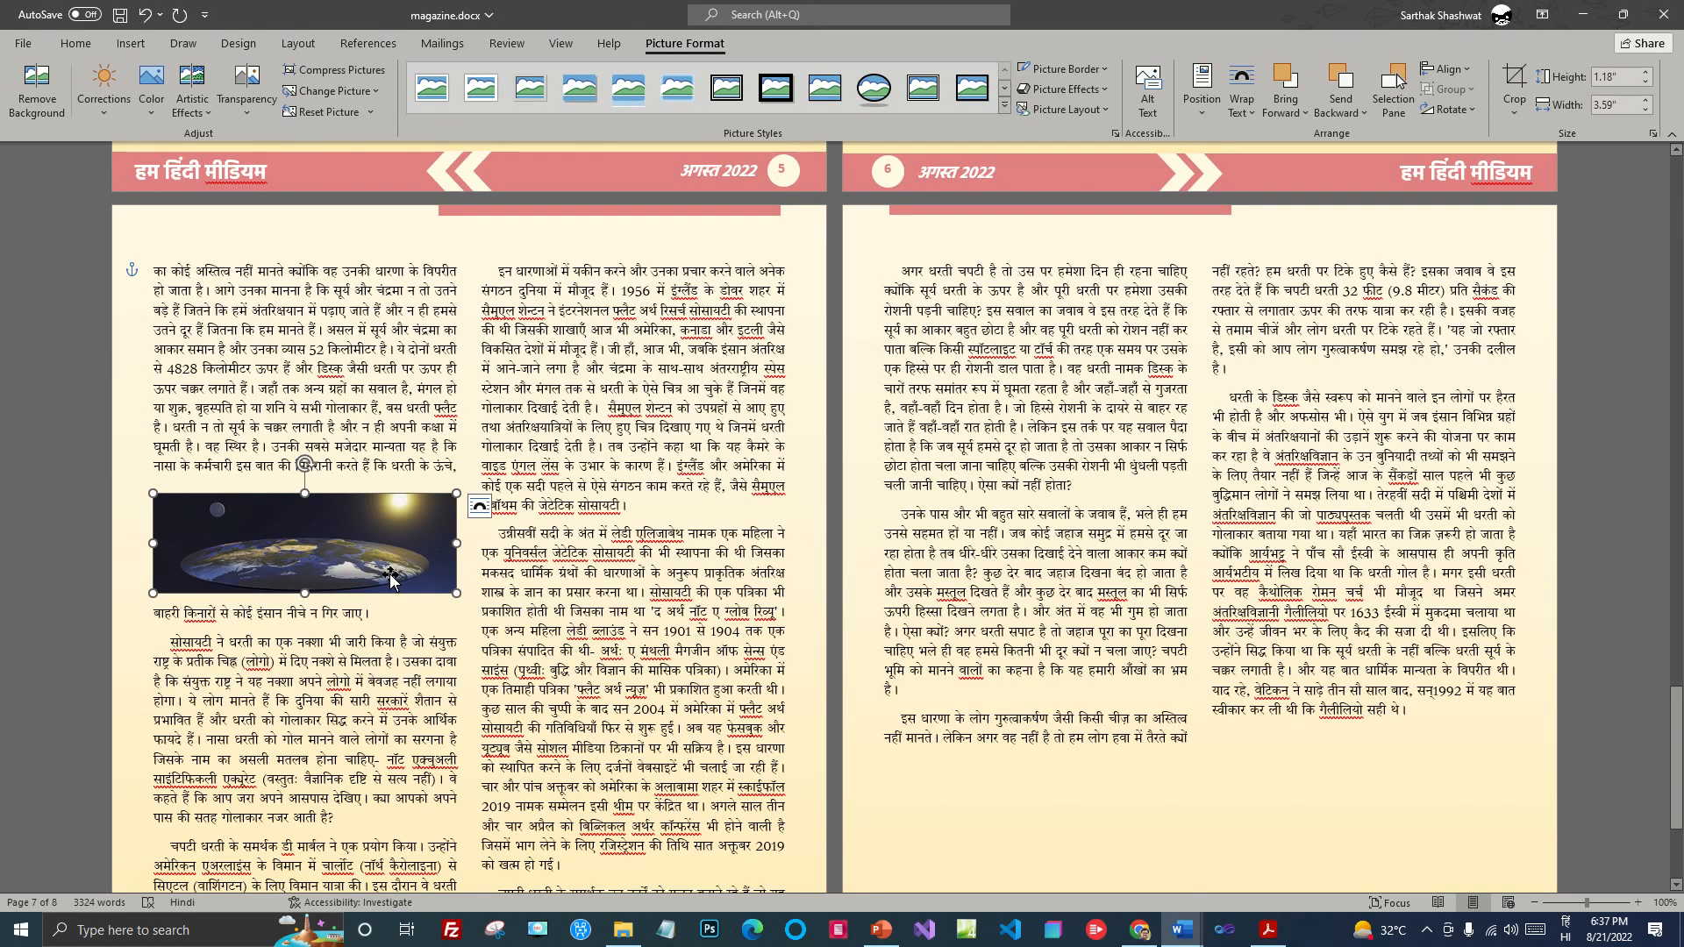
Step: Enlarge the flat-earth picture proportionally to about 7.48" wide and 2.46" high, spanning both text columns of page 7
{"action": "left_click_drag", "start_coordinate": [457, 593], "coordinate": [773, 700]}
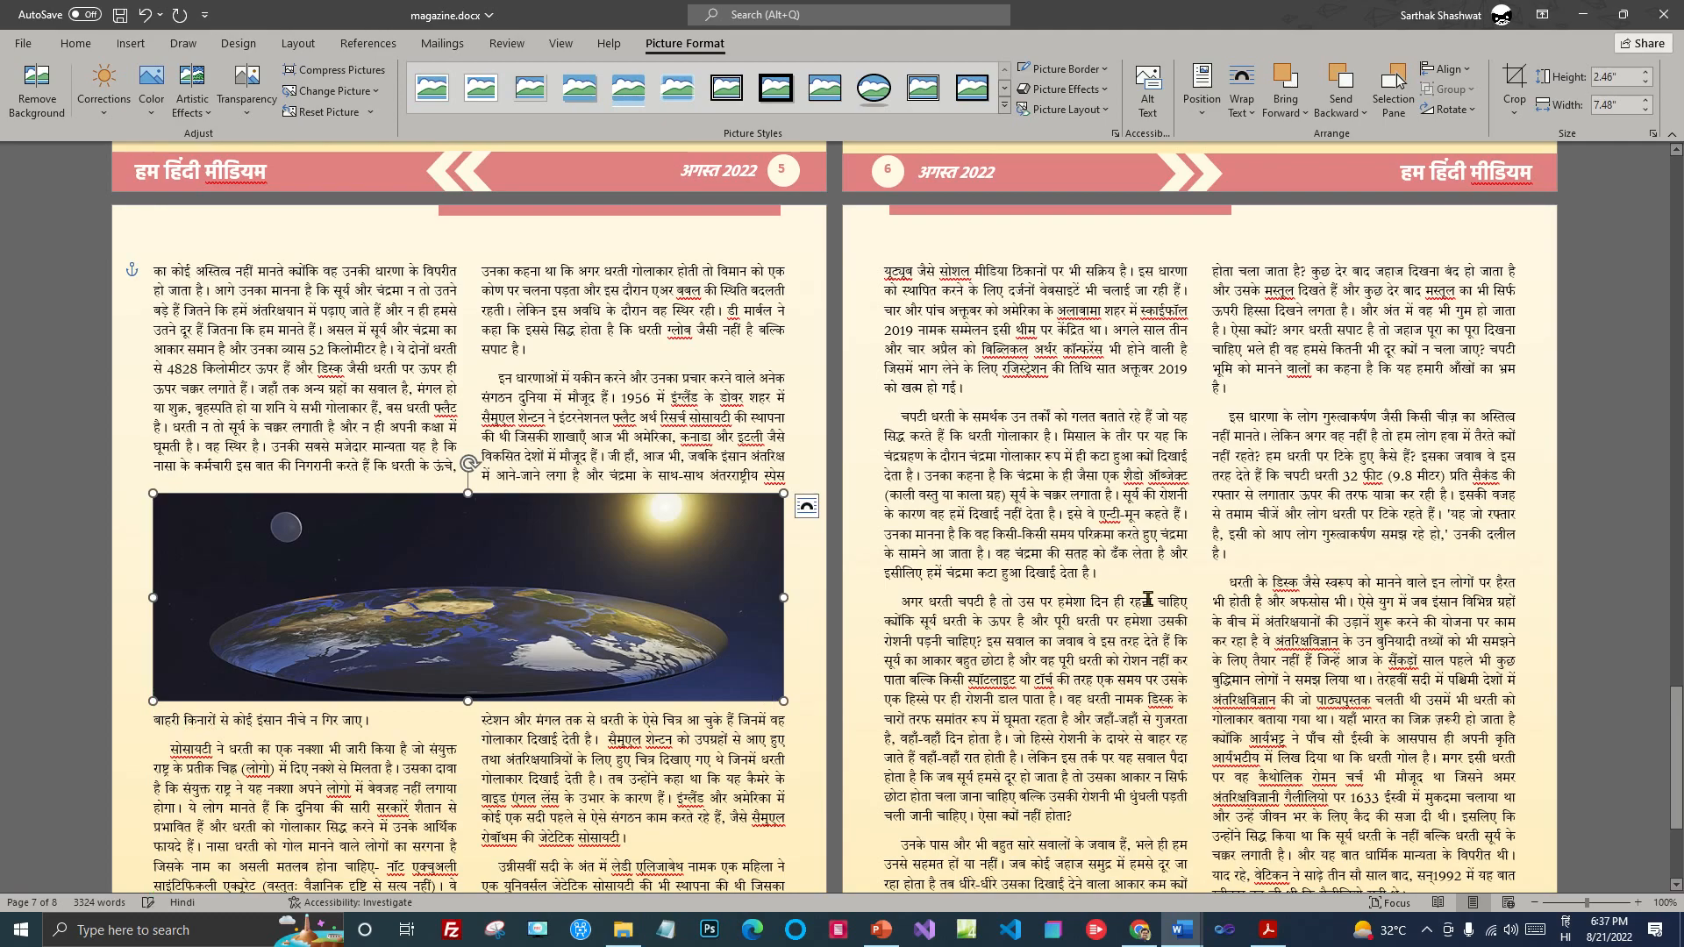
{"action": "left_click", "coordinate": [1149, 601]}
{"action": "scroll", "coordinate": [1123, 620], "scroll_direction": "down", "scroll_amount": 2}
{"action": "scroll", "coordinate": [1123, 620], "scroll_direction": "up", "scroll_amount": 10}
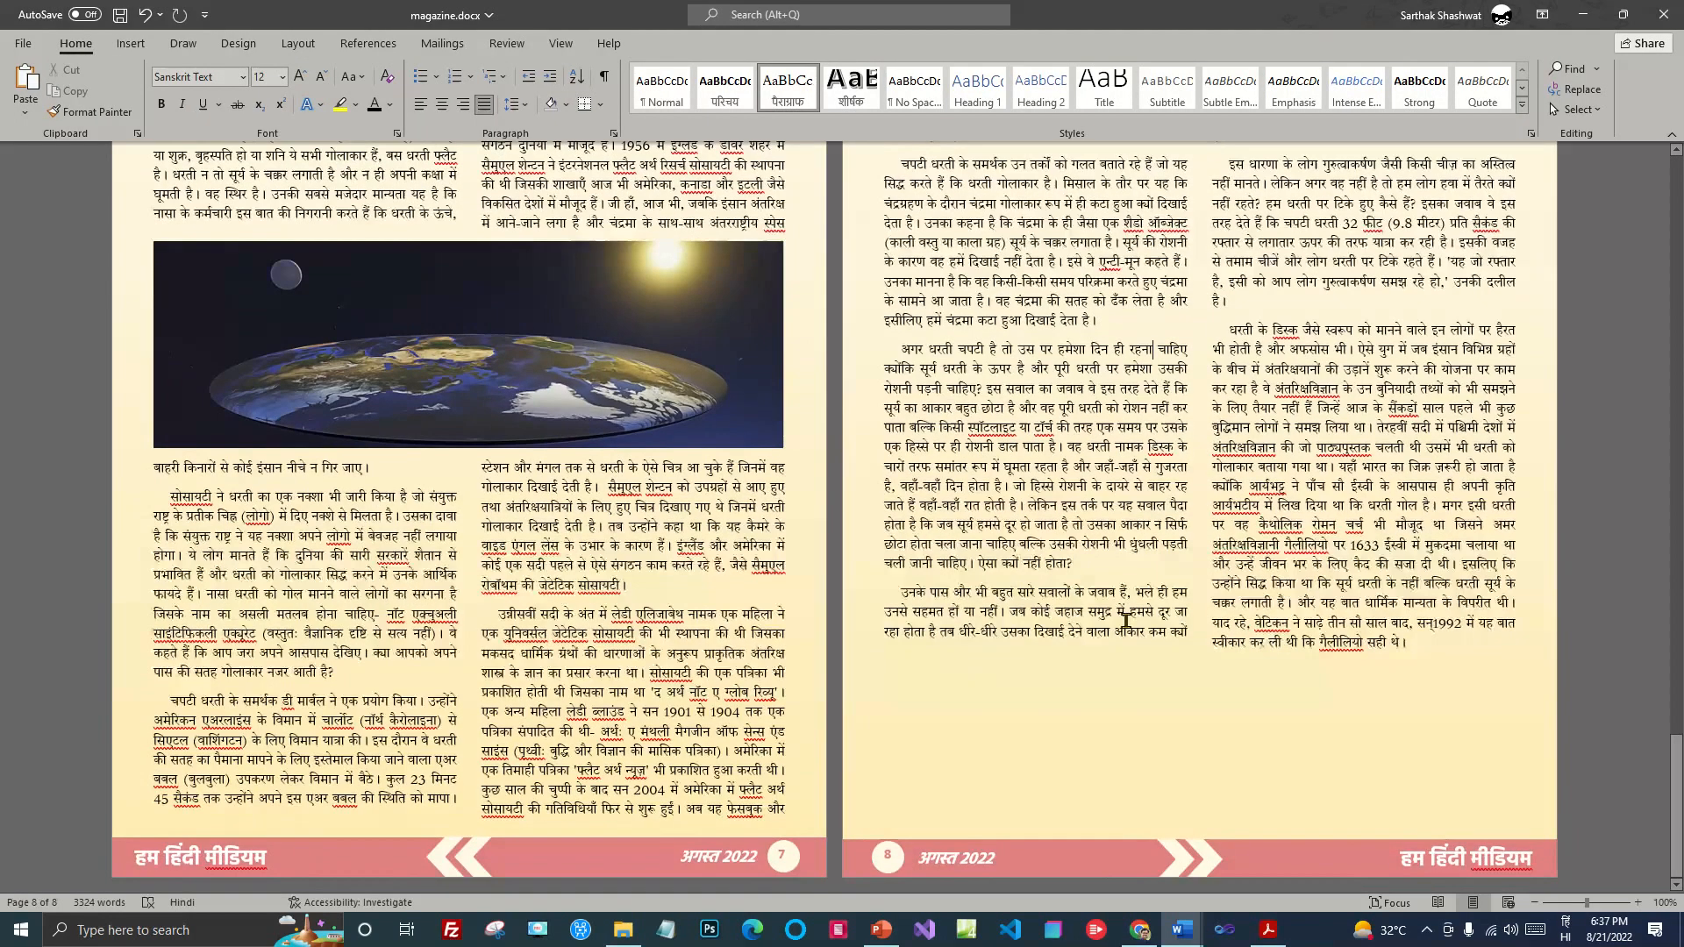
{"action": "scroll", "coordinate": [1125, 620], "scroll_direction": "up", "scroll_amount": 1}
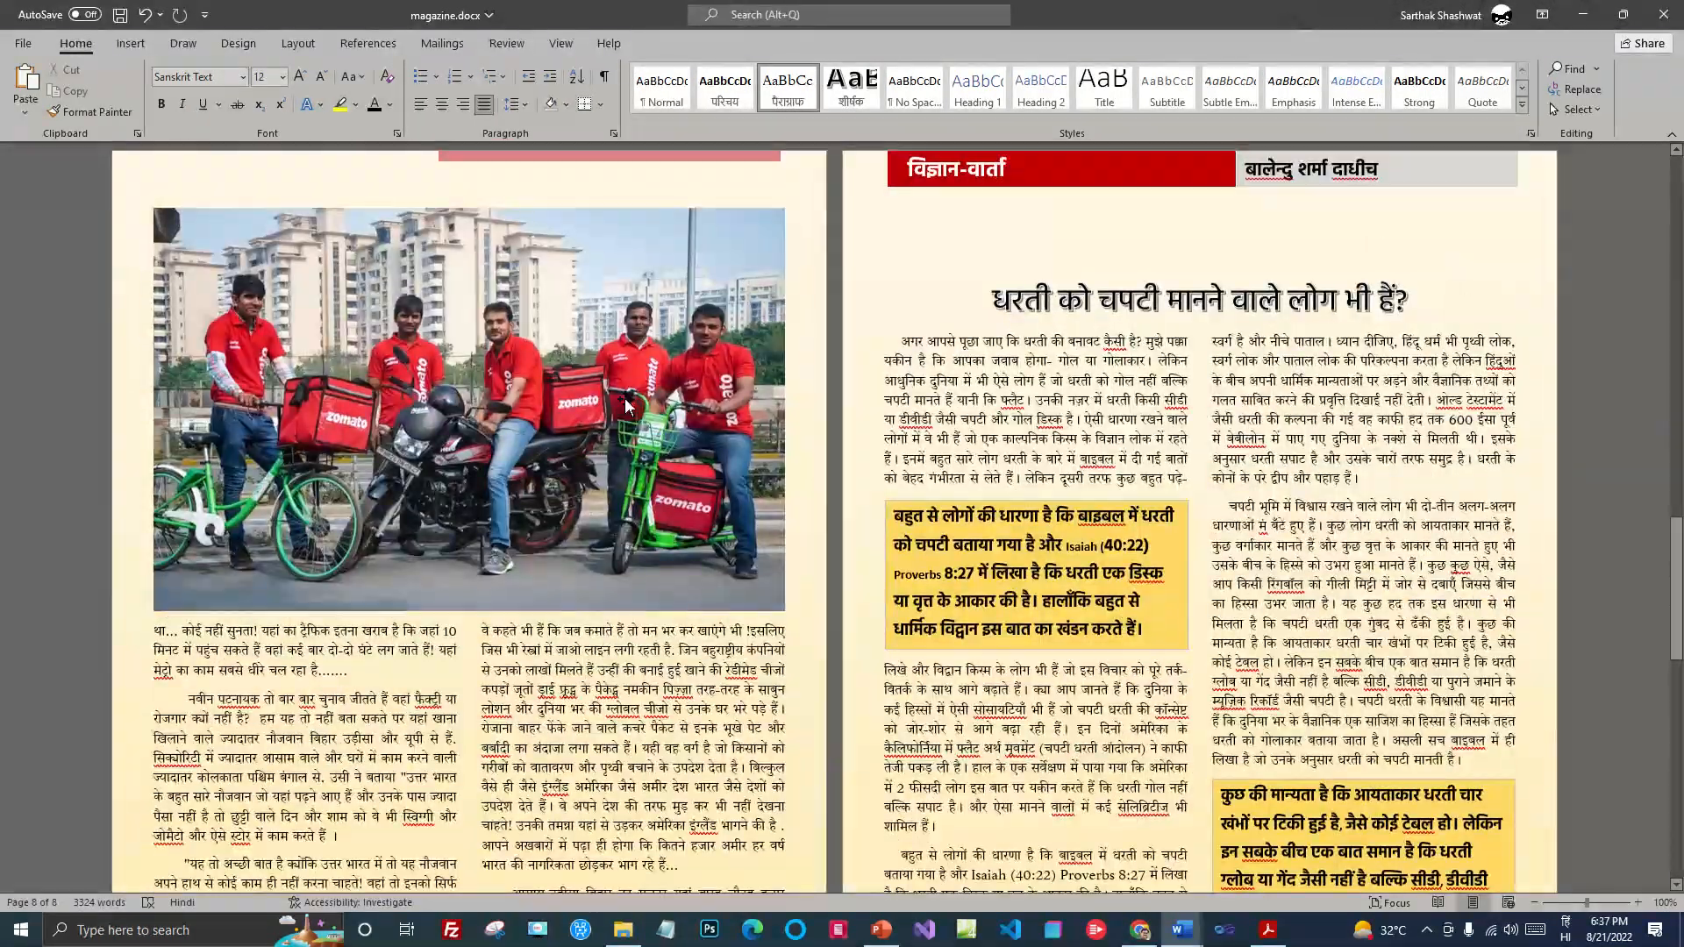
{"action": "scroll", "coordinate": [1020, 619], "scroll_direction": "down", "scroll_amount": 20}
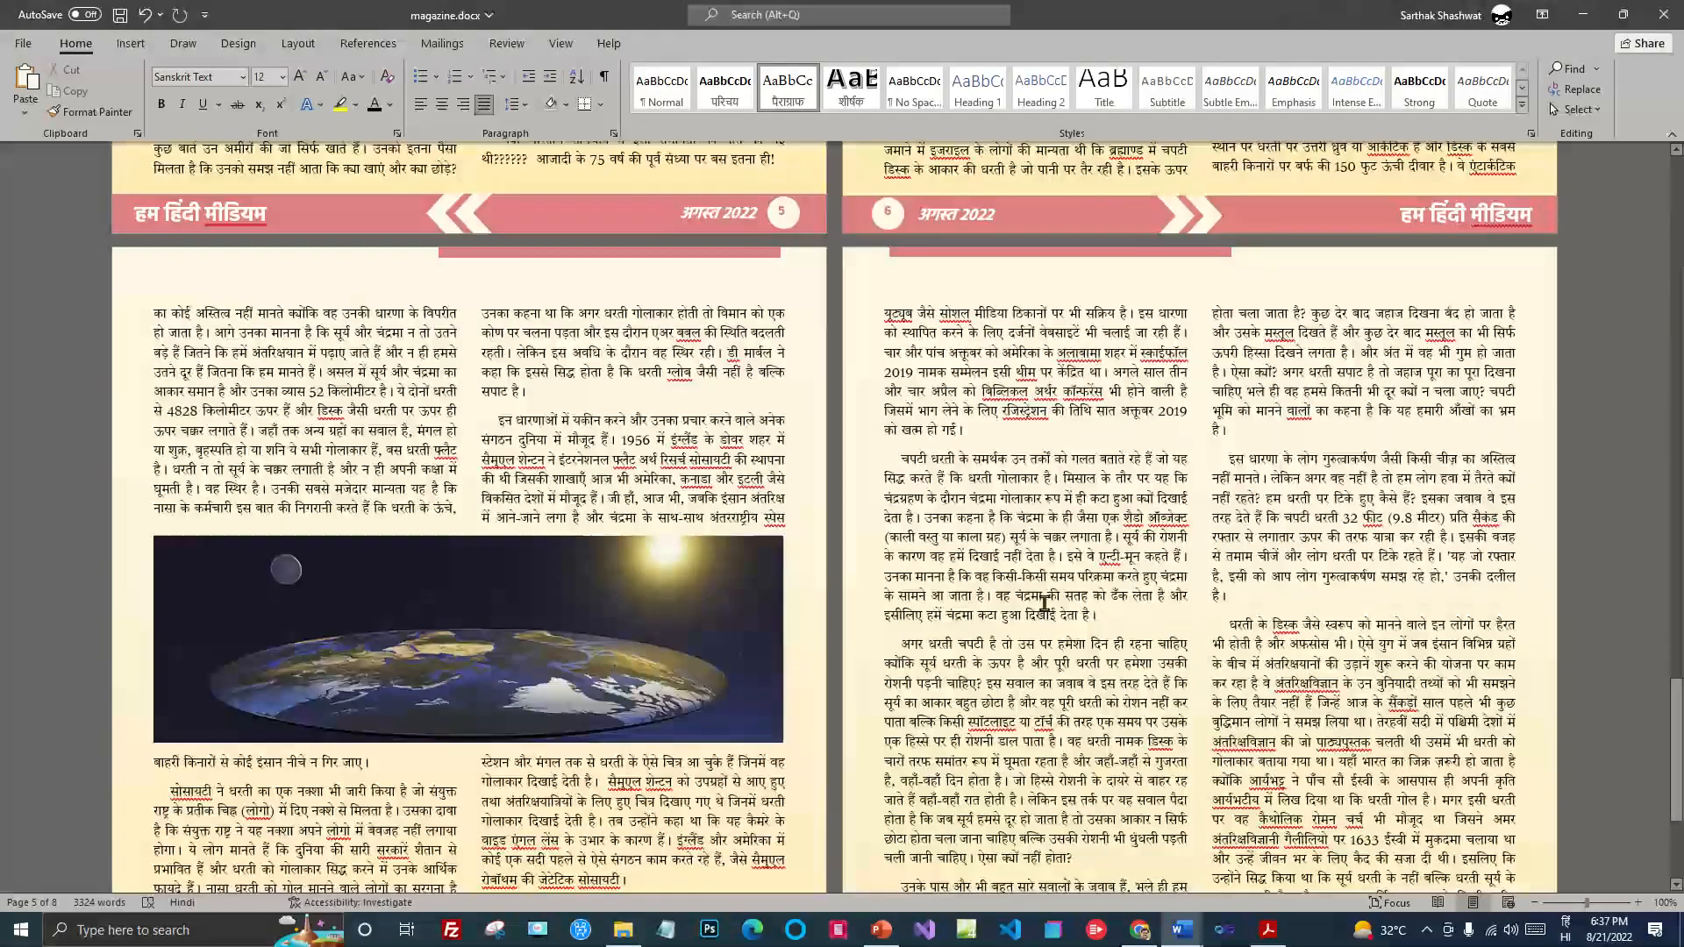
{"action": "scroll", "coordinate": [1019, 656], "scroll_direction": "down", "scroll_amount": 9}
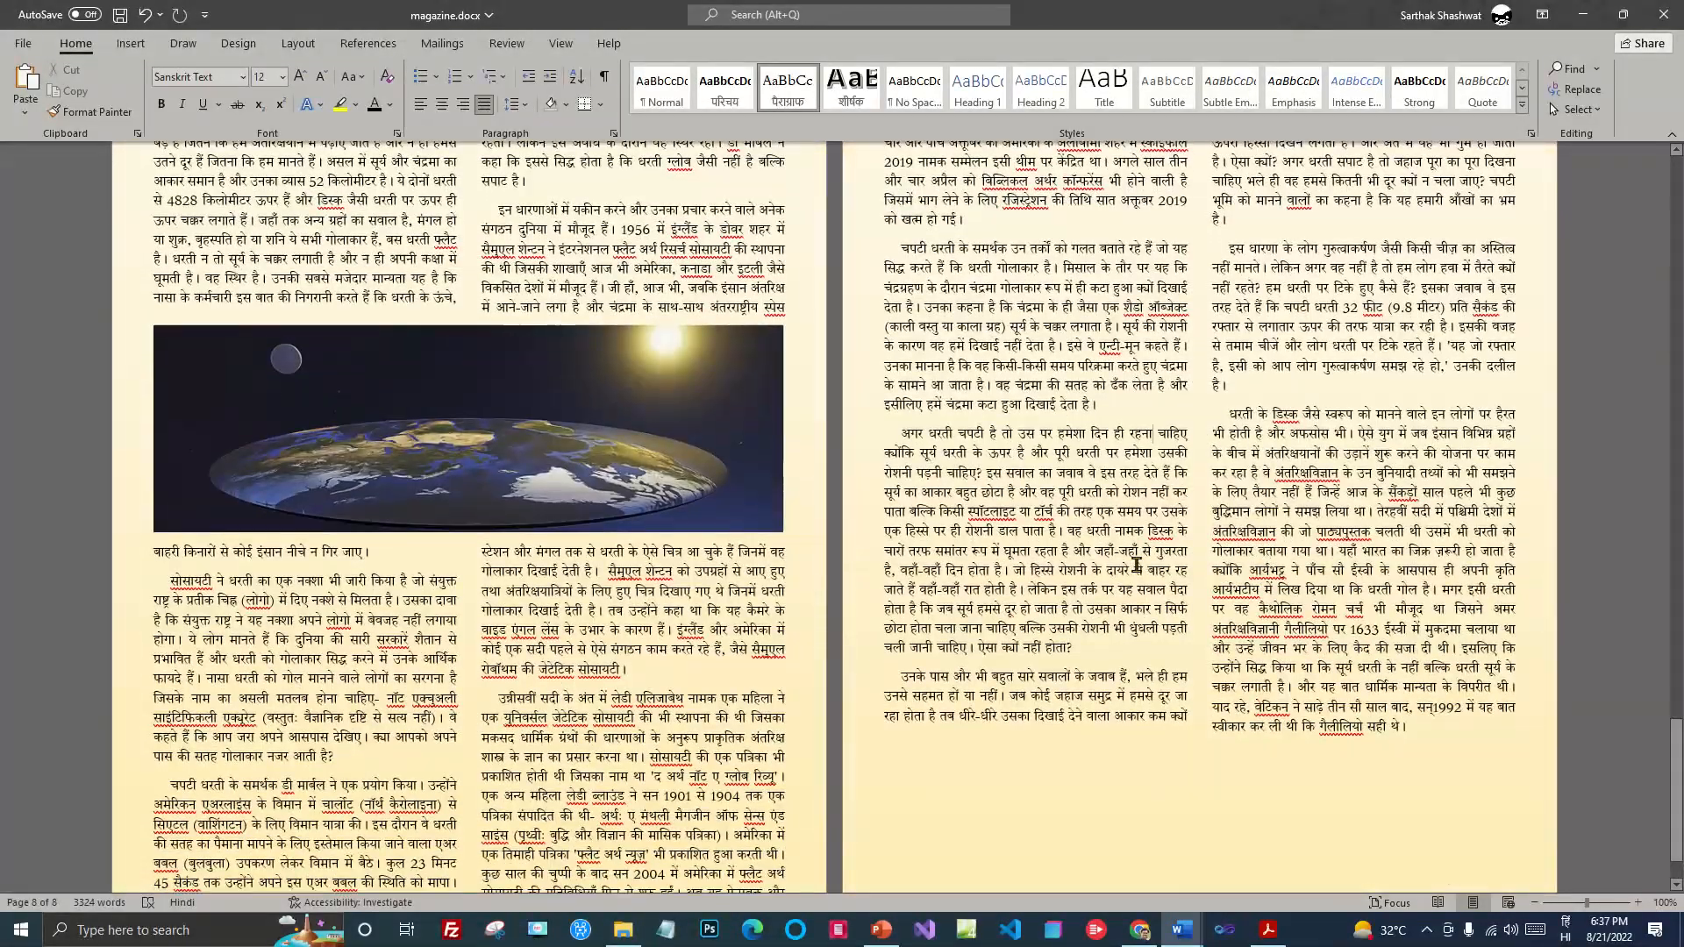
Step: Copy page 6's second quote box and paste it on page 8, at the paragraph beginning "चपटी धरती के समर्थक उन तर्कों"
{"action": "scroll", "coordinate": [1136, 565], "scroll_direction": "up", "scroll_amount": 13}
{"action": "scroll", "coordinate": [1137, 566], "scroll_direction": "up", "scroll_amount": 5}
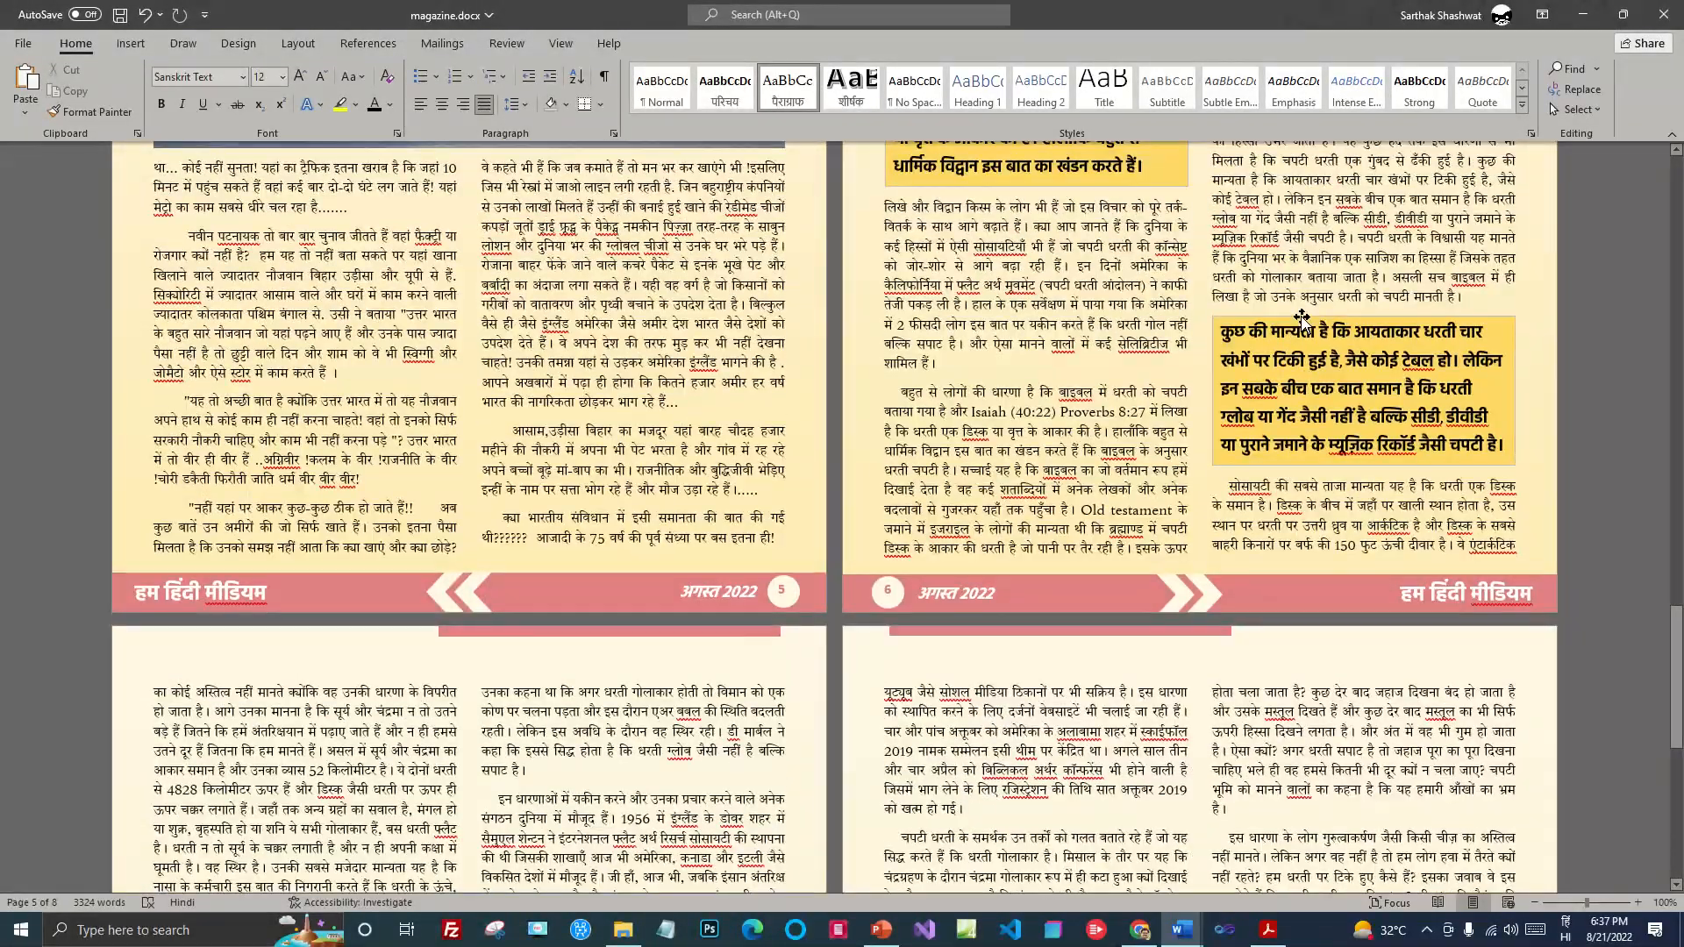
{"action": "left_click", "coordinate": [1301, 317]}
{"action": "scroll", "coordinate": [1294, 327], "scroll_direction": "down", "scroll_amount": 10}
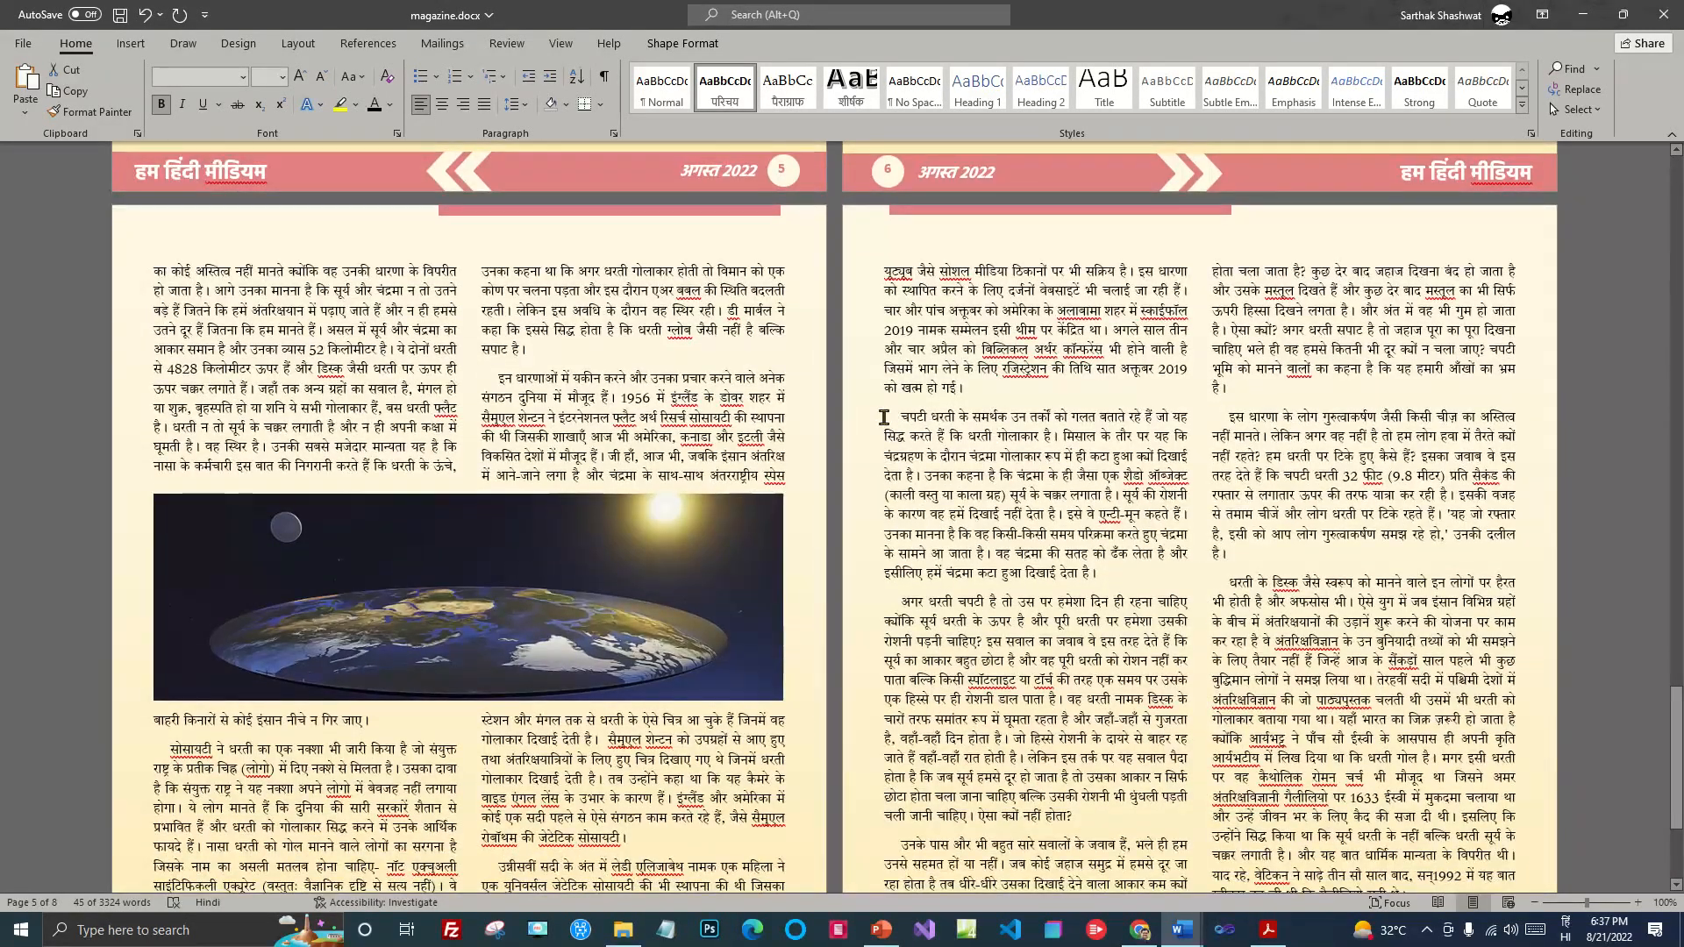
{"action": "left_click", "coordinate": [883, 418]}
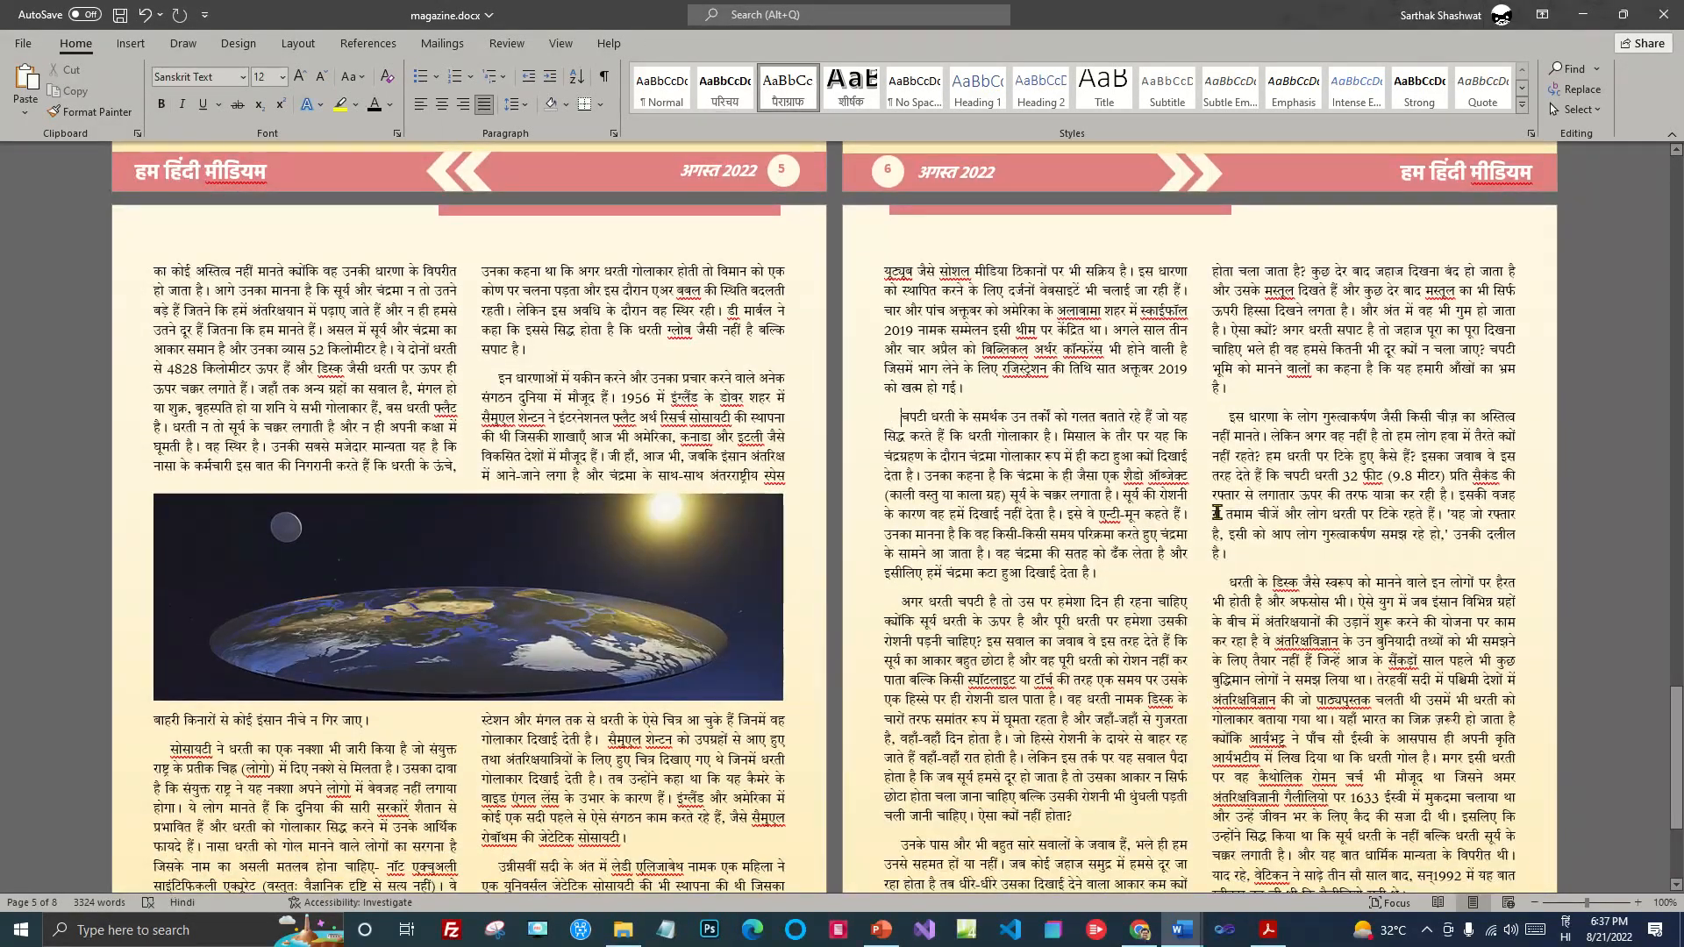
{"action": "scroll", "coordinate": [912, 368], "scroll_direction": "down", "scroll_amount": 5}
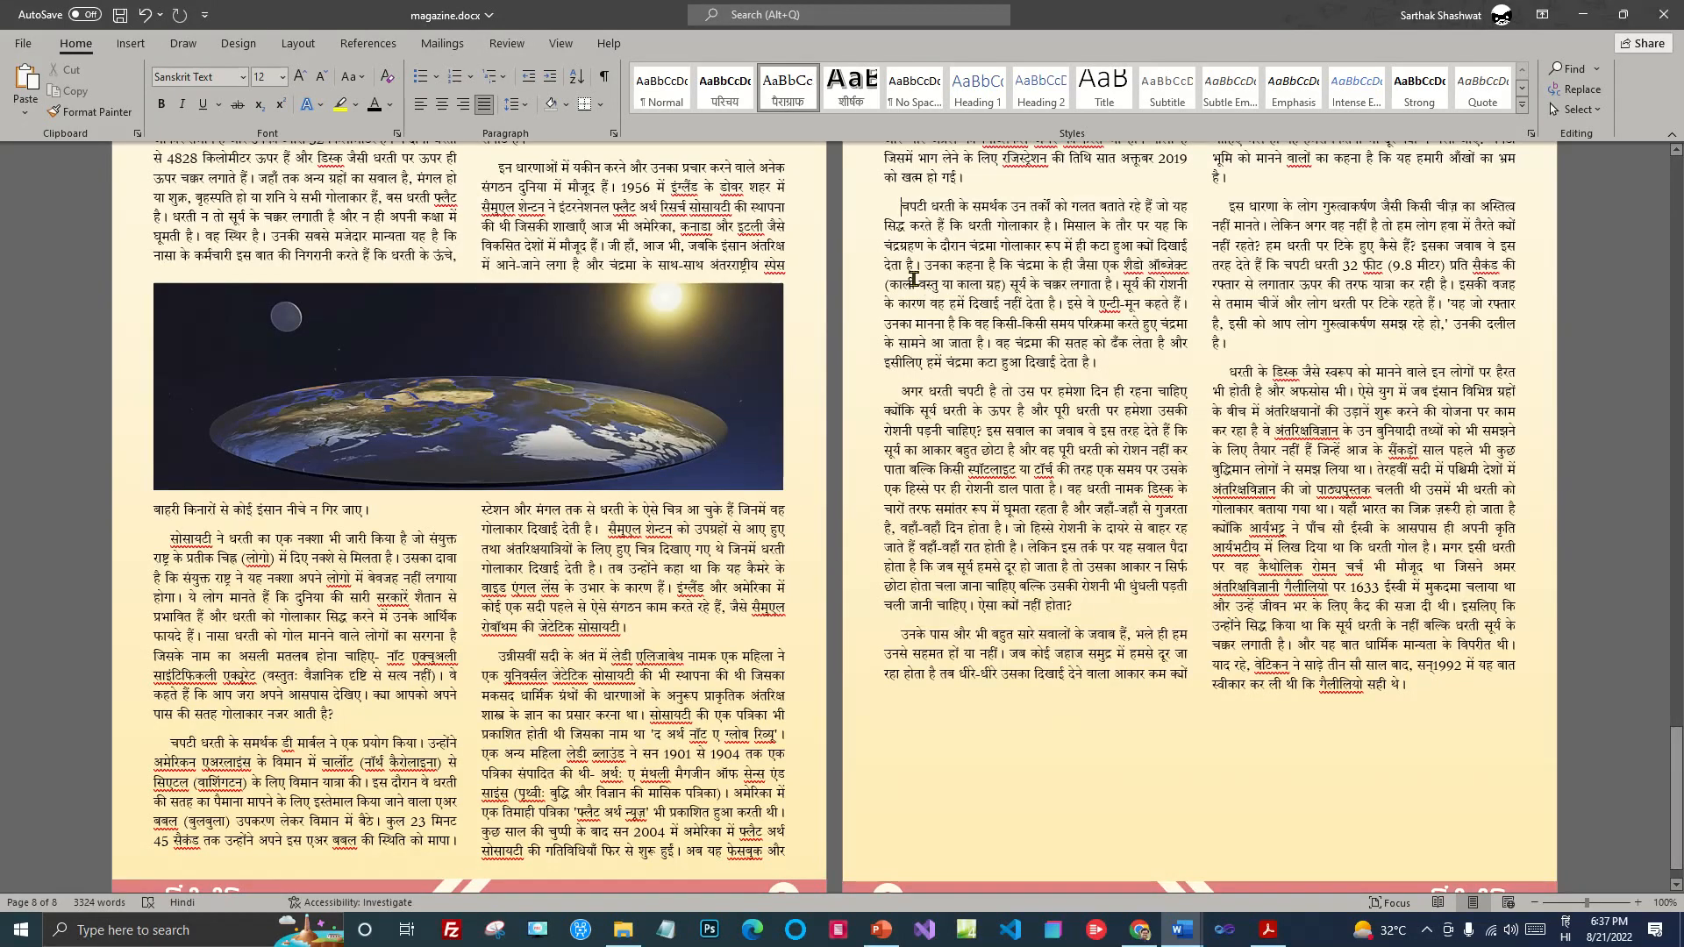
{"action": "key", "text": "ctrl+v"}
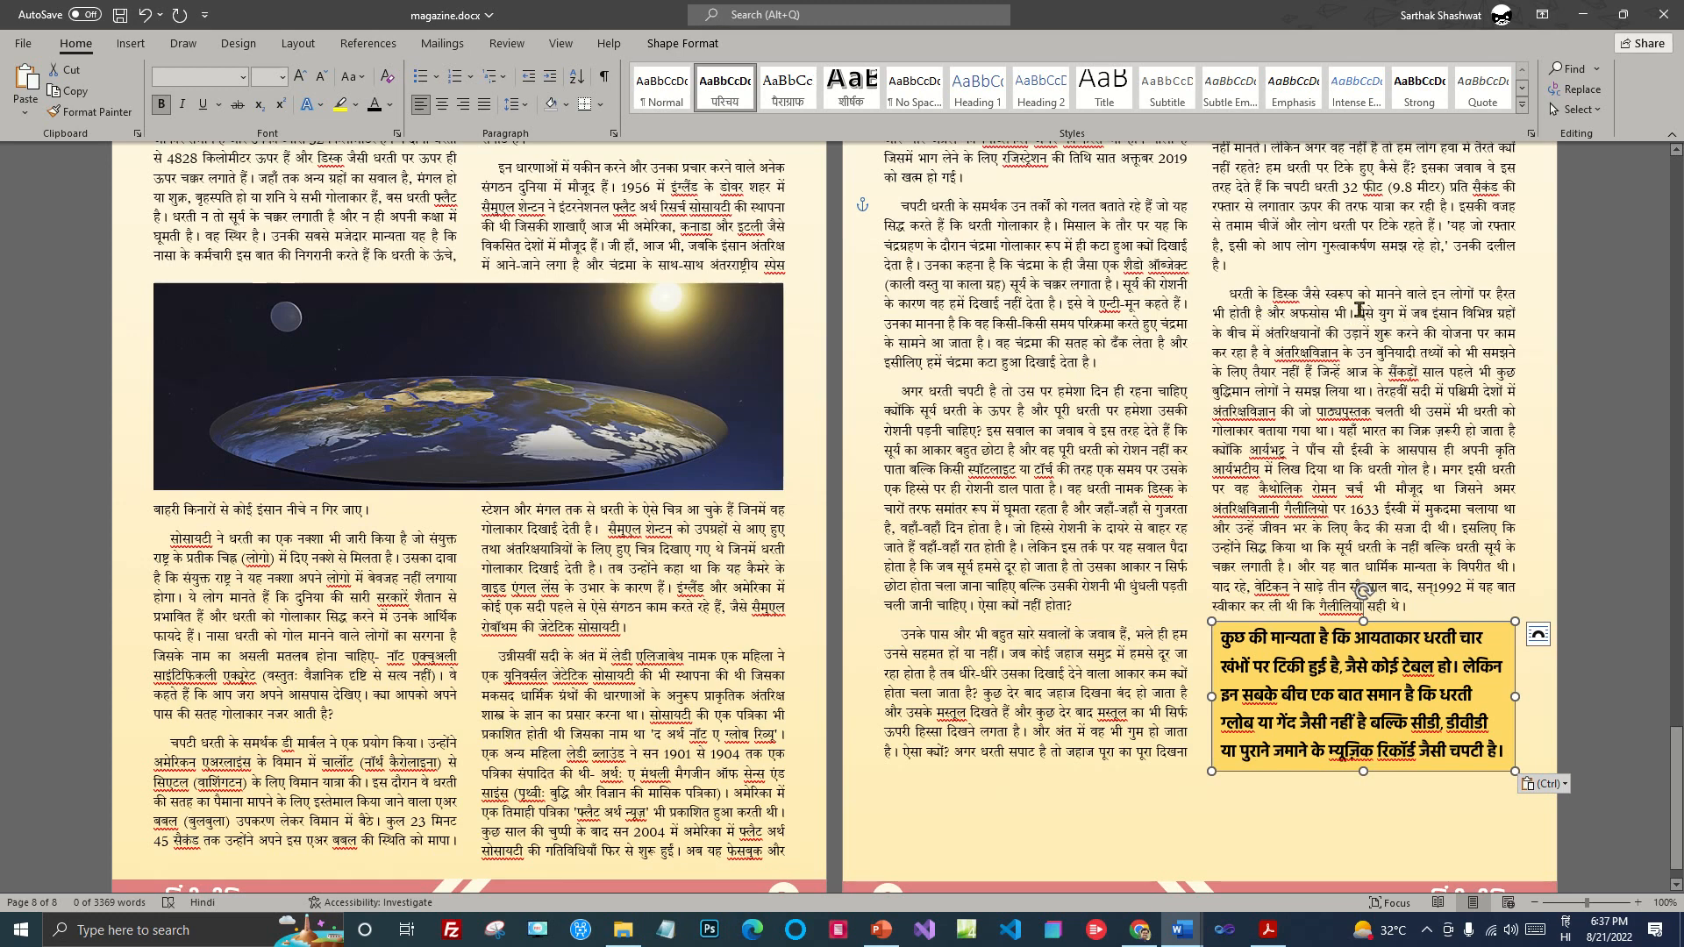
Step: Replace the page 8 quote box's text with the passage "ऐसे युग में जब इंसान" to "समझ लिया था।", text only, and heighten the box to fit
{"action": "left_click_drag", "start_coordinate": [1363, 314], "coordinate": [1378, 392]}
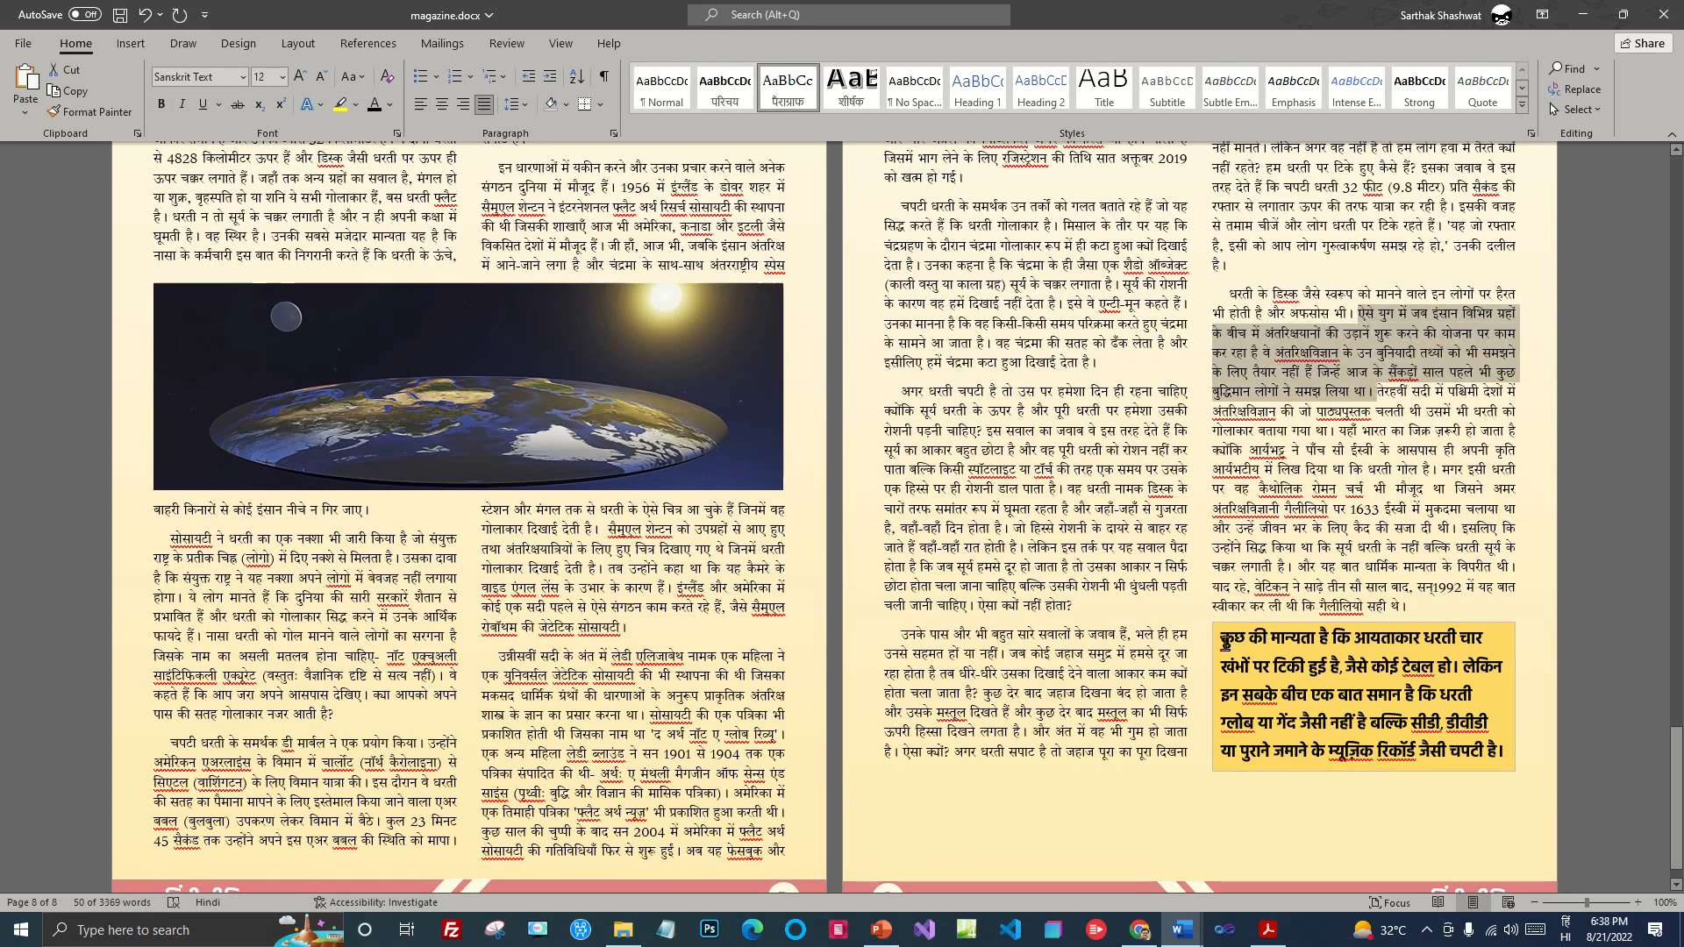
{"action": "left_click_drag", "start_coordinate": [1222, 637], "coordinate": [1501, 752]}
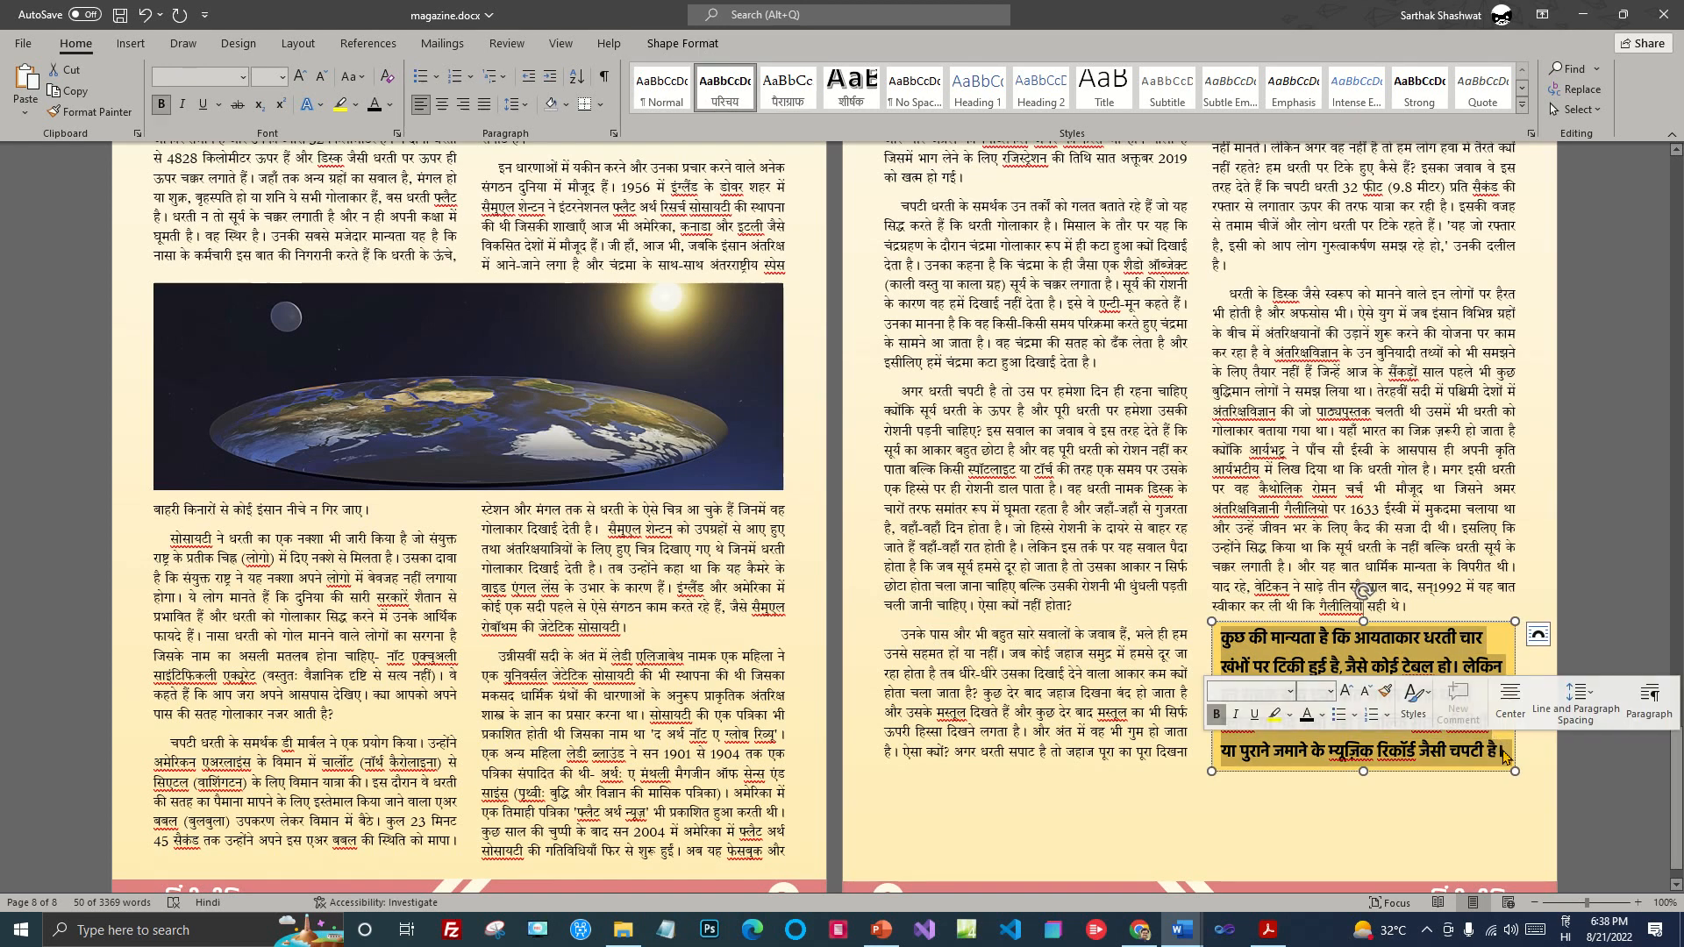
{"action": "left_click", "coordinate": [26, 110]}
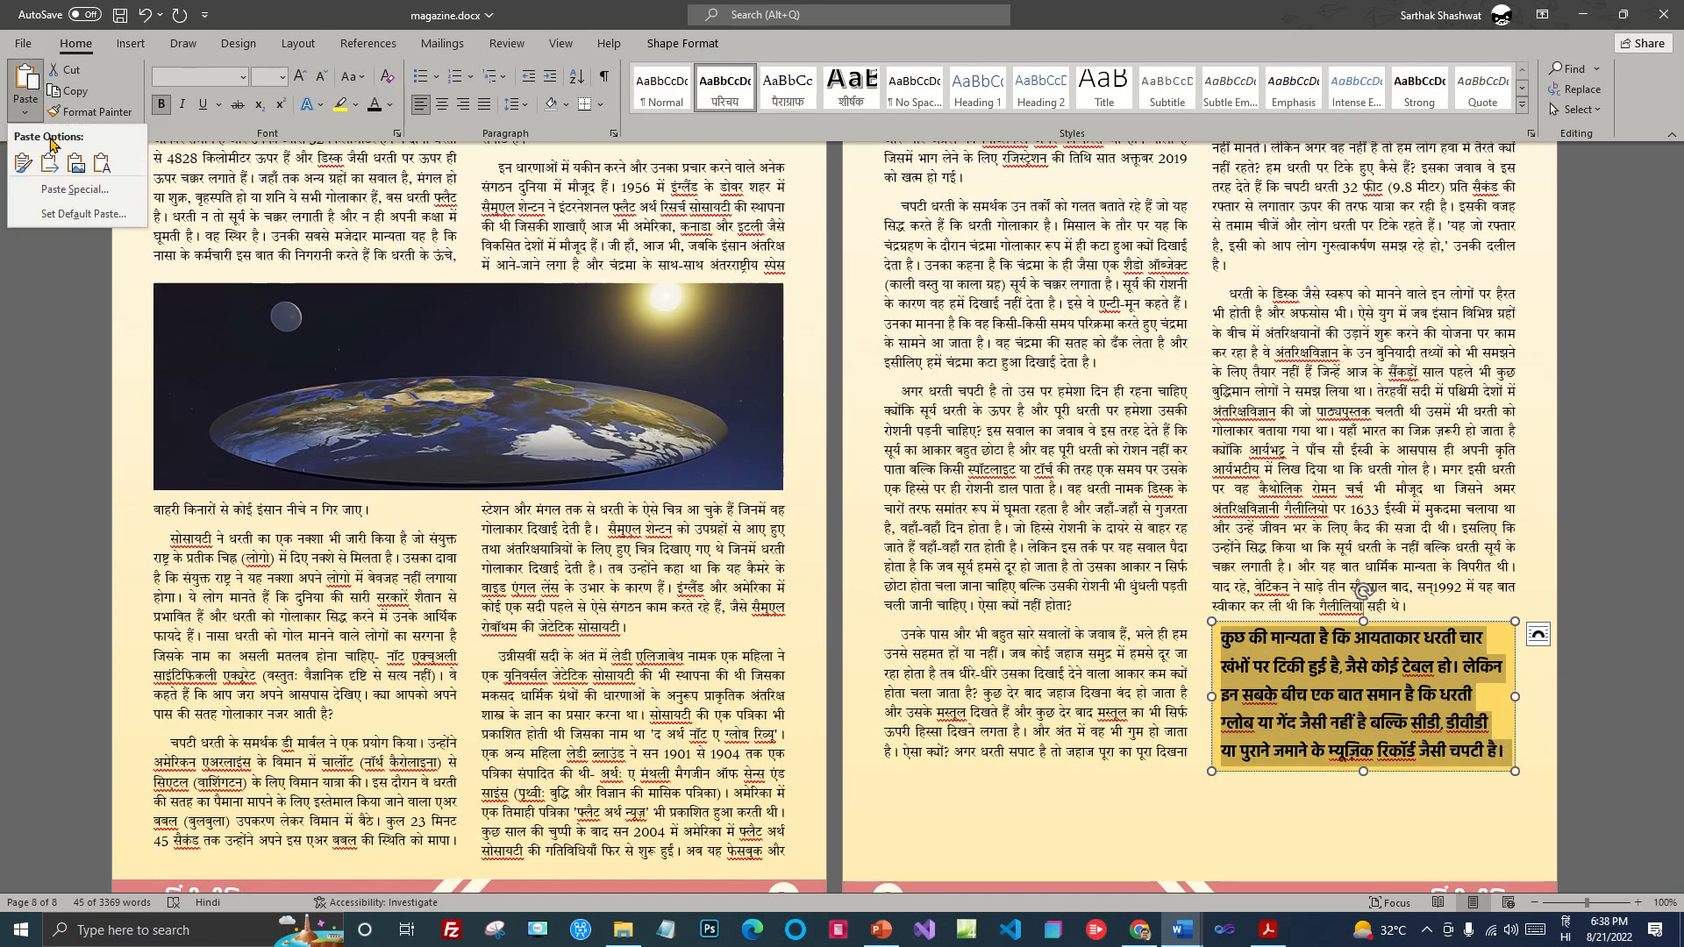
{"action": "left_click", "coordinate": [102, 161]}
{"action": "mouse_move", "coordinate": [1365, 772]}
{"action": "left_mouse_down"}
{"action": "mouse_move", "coordinate": [1380, 798]}
{"action": "mouse_move", "coordinate": [1394, 789]}
{"action": "mouse_move", "coordinate": [1381, 800]}
{"action": "left_mouse_up"}
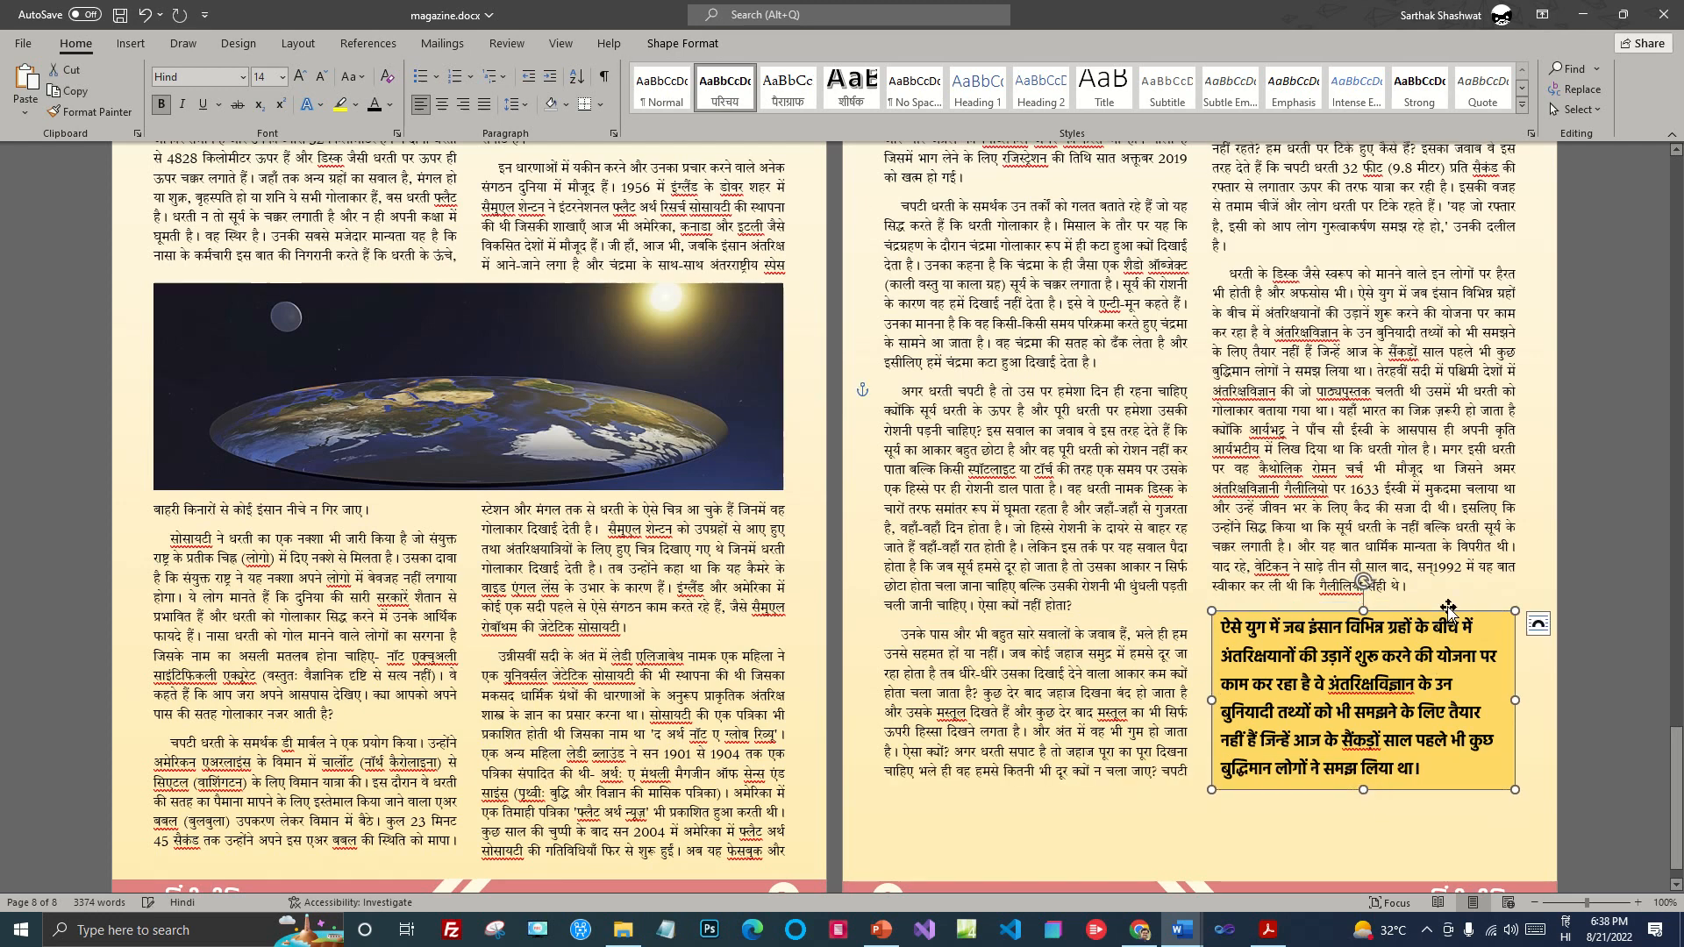
Step: Move the page 8 quote box into the first column, above the paragraph beginning "अगर धरती चपटी है"
{"action": "left_click_drag", "start_coordinate": [1344, 611], "coordinate": [1105, 384]}
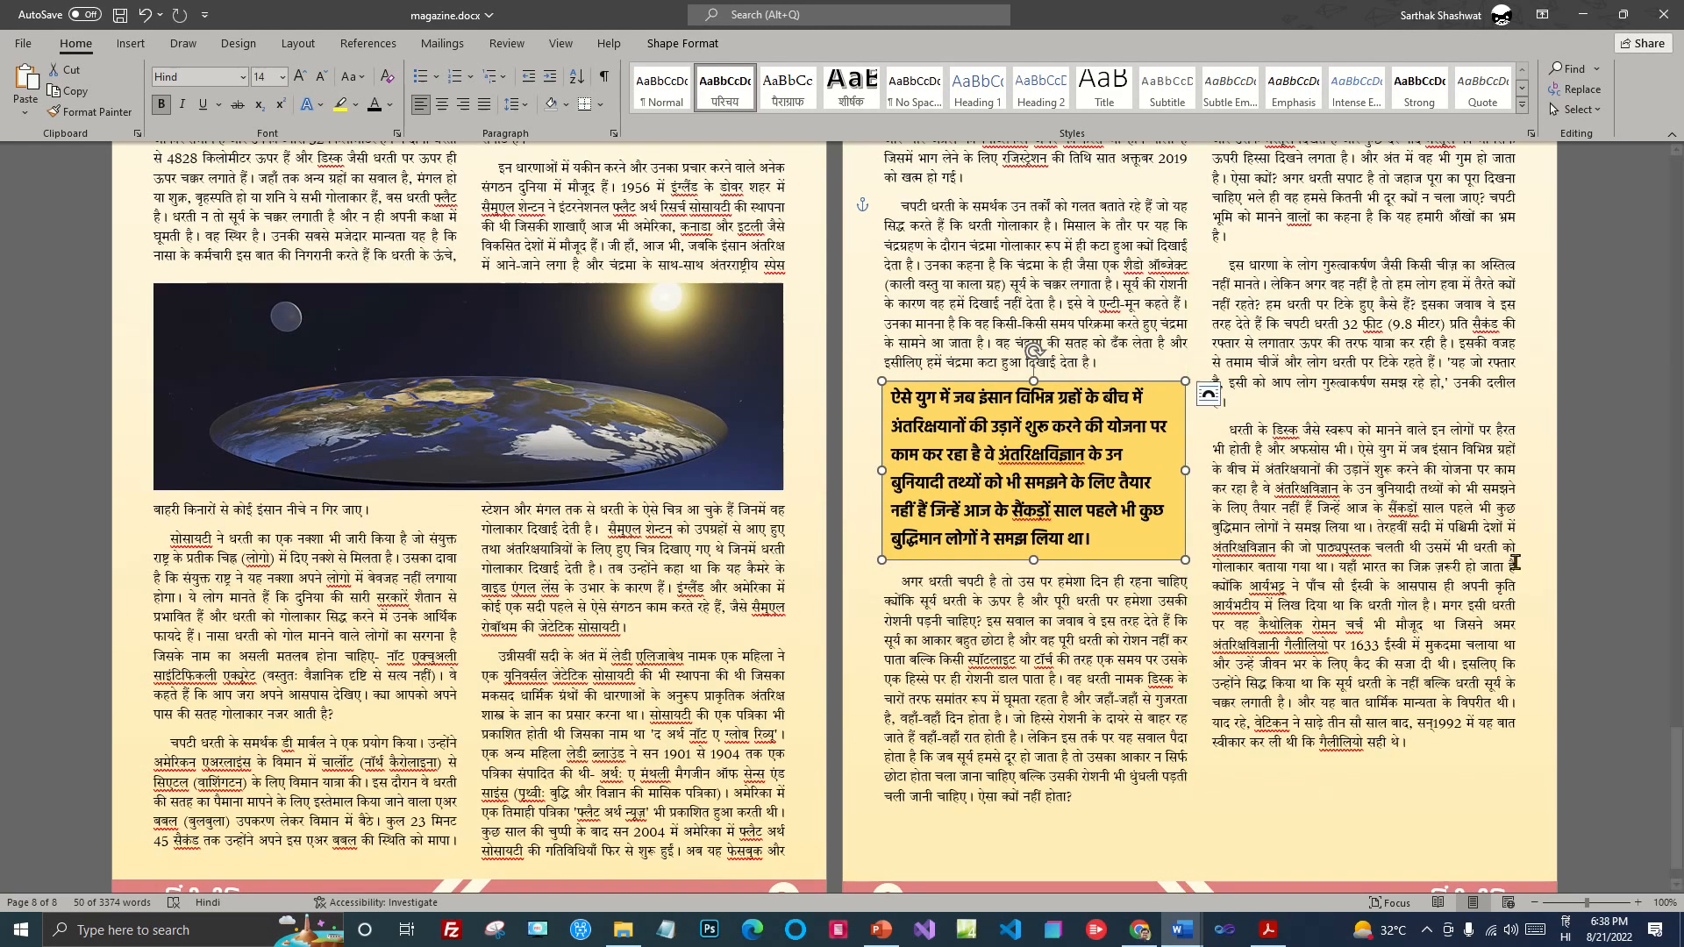
{"action": "scroll", "coordinate": [1451, 733], "scroll_direction": "up", "scroll_amount": 3}
{"action": "scroll", "coordinate": [1448, 737], "scroll_direction": "down", "scroll_amount": 1}
{"action": "scroll", "coordinate": [1448, 736], "scroll_direction": "down", "scroll_amount": 3}
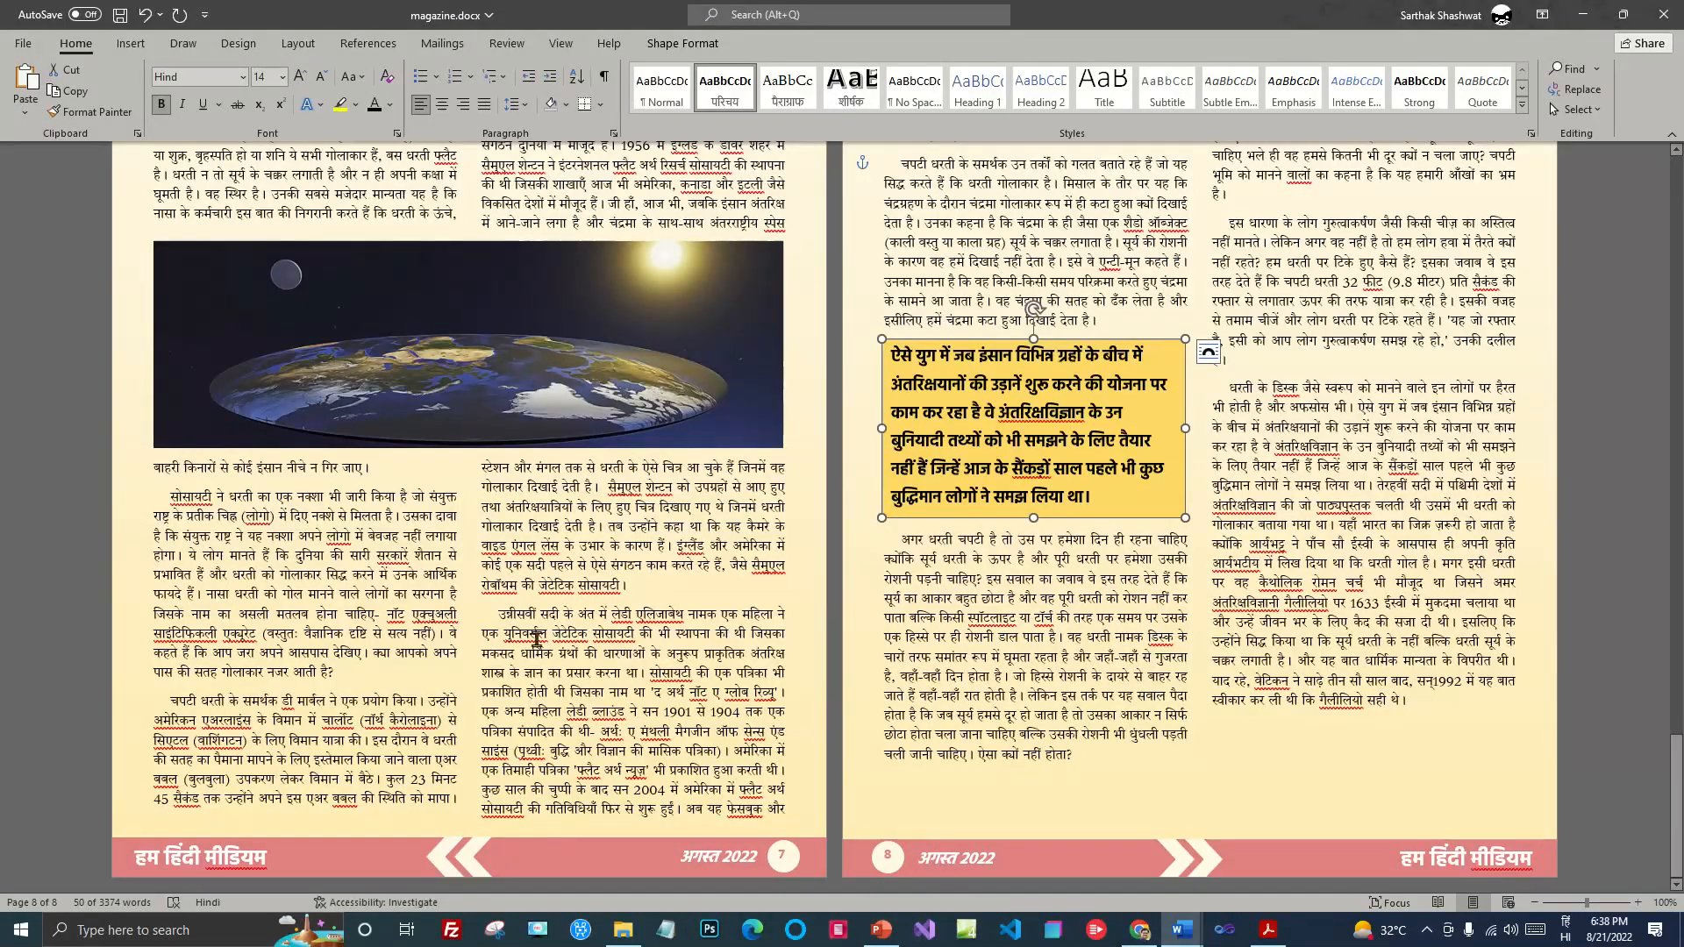
Step: Place the quote box across the gap between page 8's two columns, beside the paragraph beginning "चपटी धरती के समर्थक", with text wrapping around it
{"action": "left_click_drag", "start_coordinate": [1098, 338], "coordinate": [1246, 350]}
{"action": "scroll", "coordinate": [1431, 518], "scroll_direction": "up", "scroll_amount": 4}
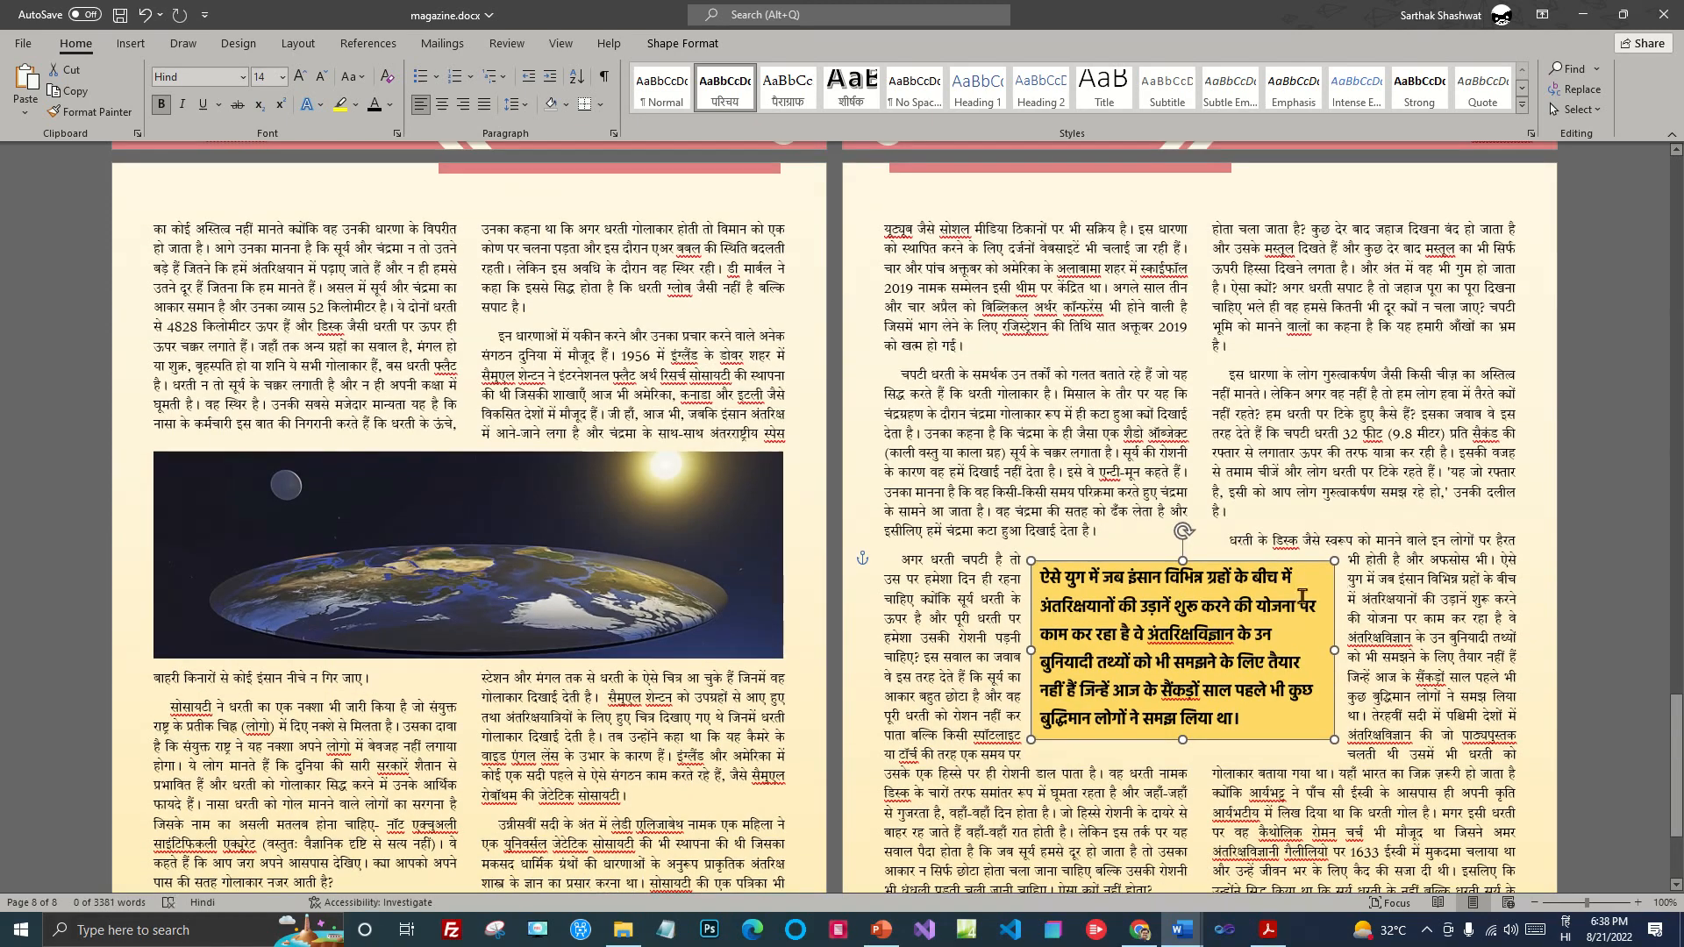
{"action": "left_click_drag", "start_coordinate": [1255, 566], "coordinate": [1261, 443]}
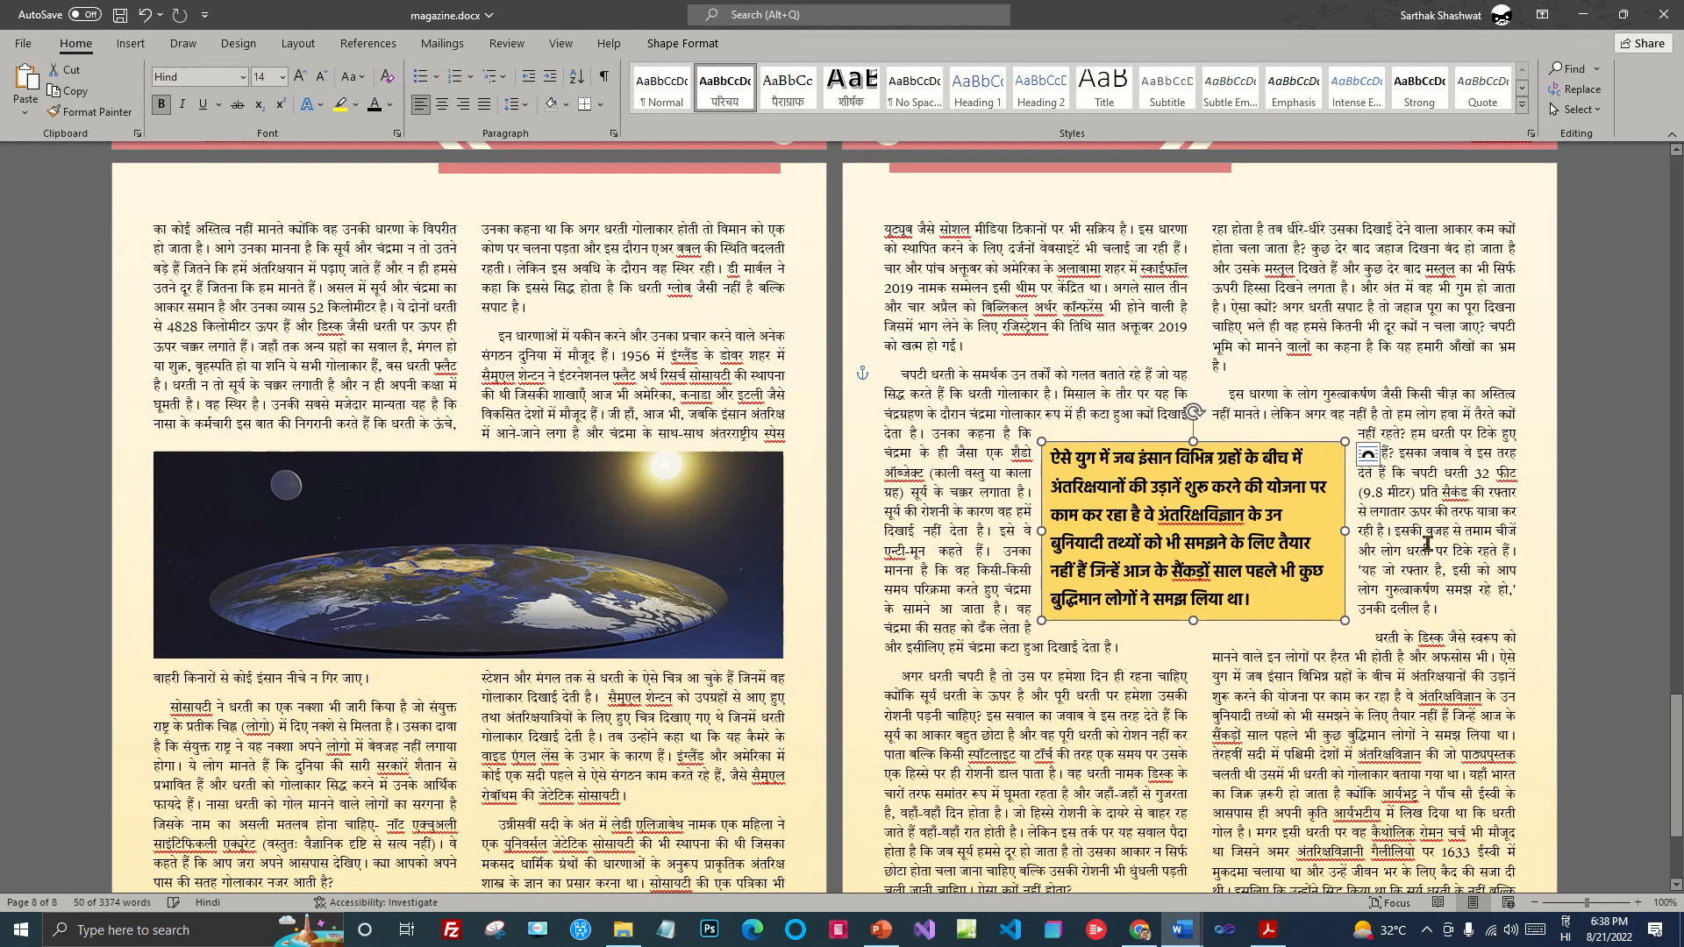
{"action": "left_click", "coordinate": [1452, 682]}
{"action": "scroll", "coordinate": [1447, 692], "scroll_direction": "down", "scroll_amount": 3}
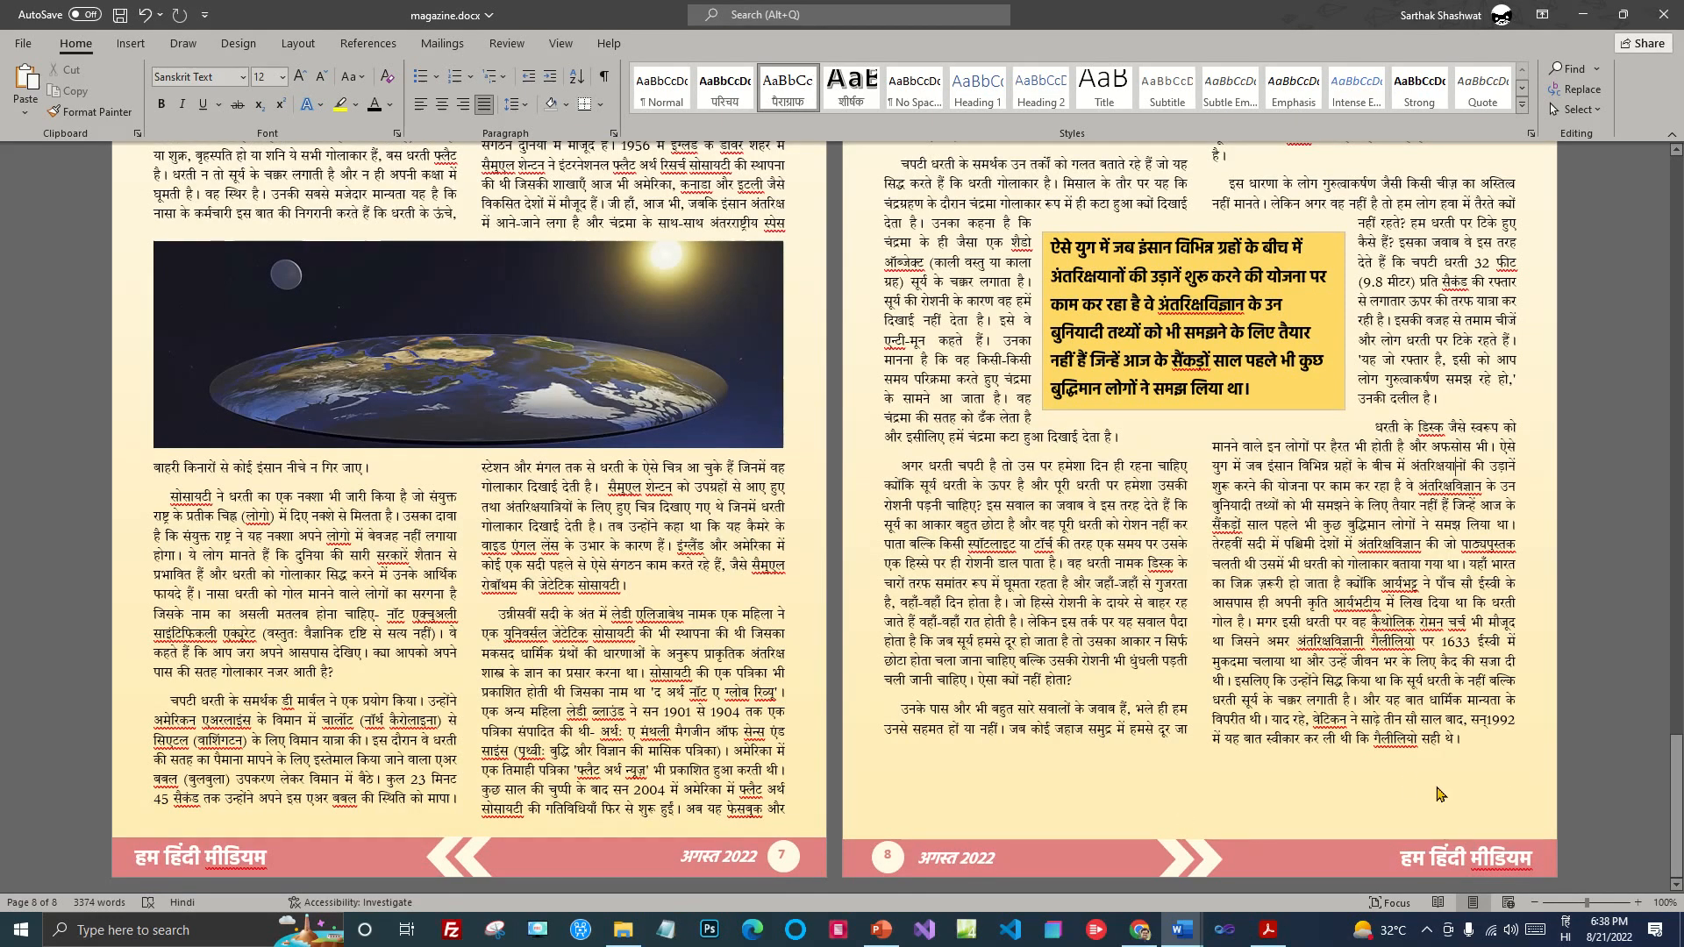
{"action": "scroll", "coordinate": [1480, 766], "scroll_direction": "up", "scroll_amount": 4}
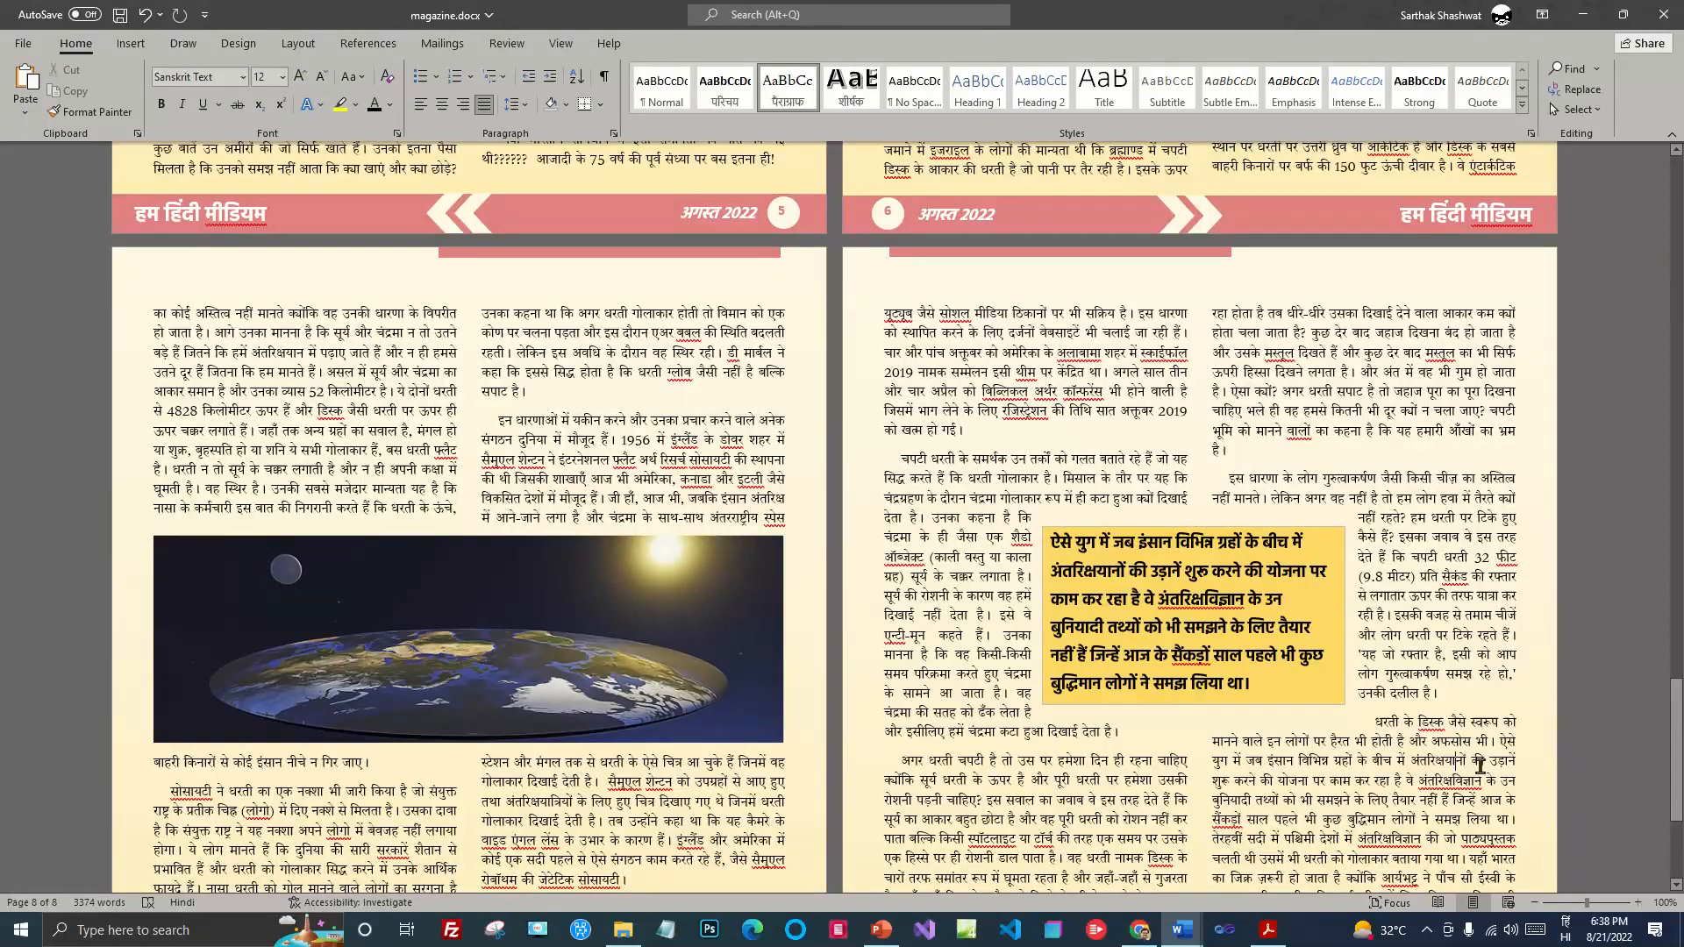
Step: Append the article sentence from "तेरहवीं सदी" to "गोलाकार बताया गया था।" to page 8's quote box, text only, and heighten the box to fit
{"action": "scroll", "coordinate": [1400, 712], "scroll_direction": "down", "scroll_amount": 4}
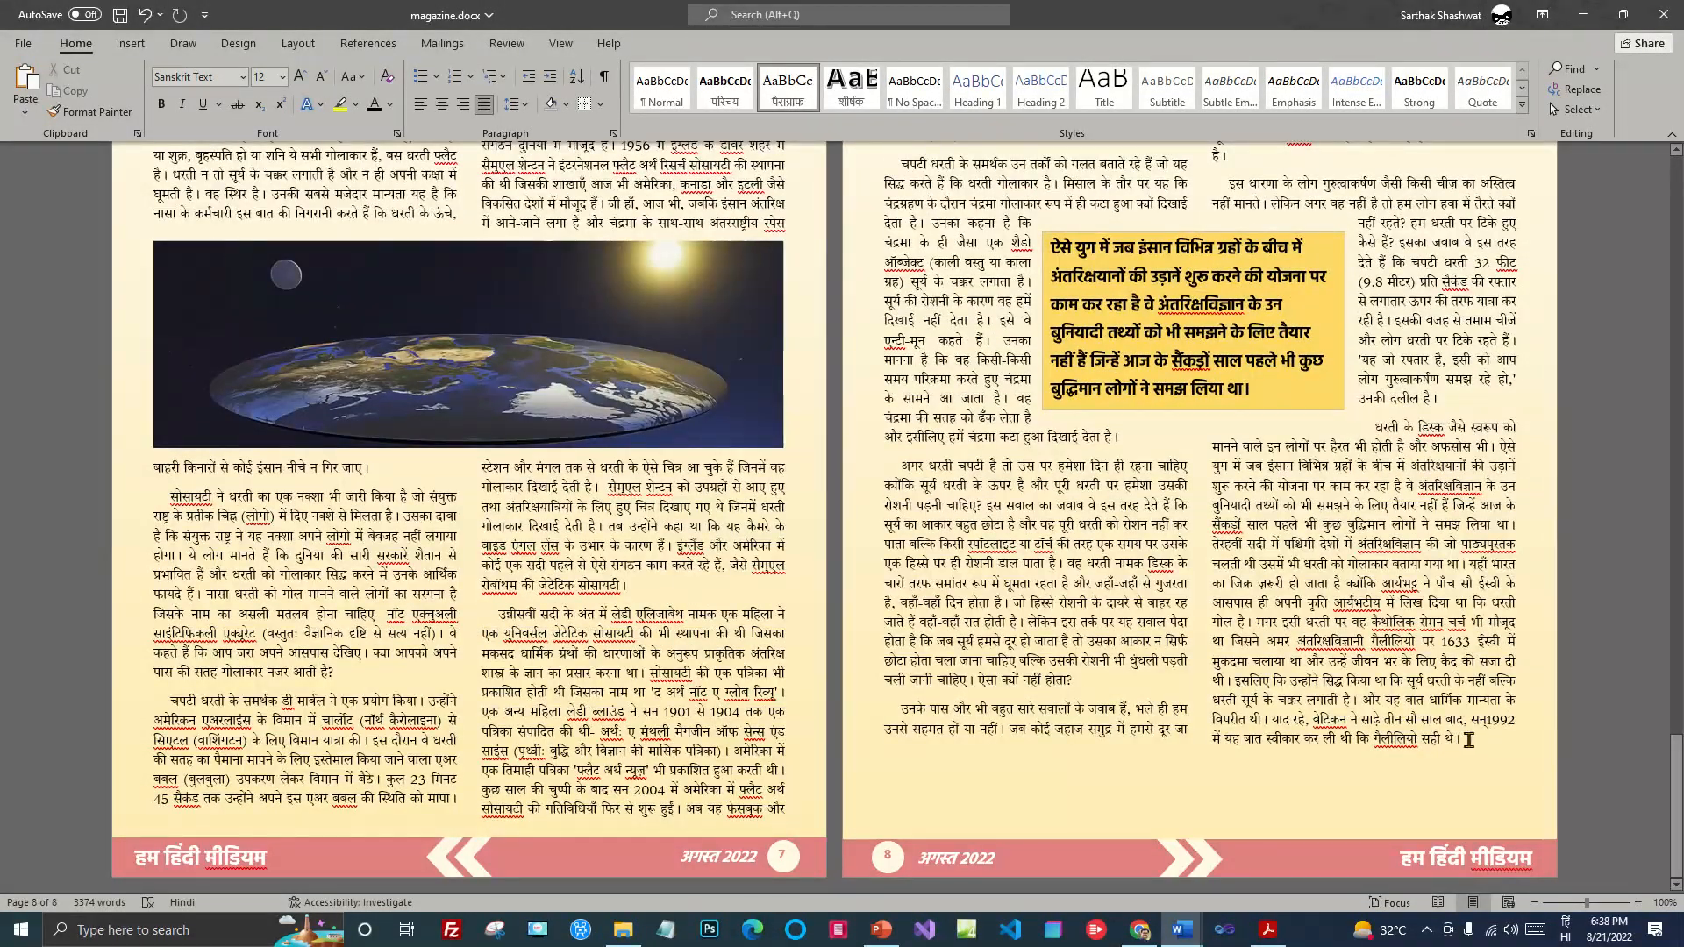
{"action": "left_click_drag", "start_coordinate": [1213, 544], "coordinate": [1462, 562]}
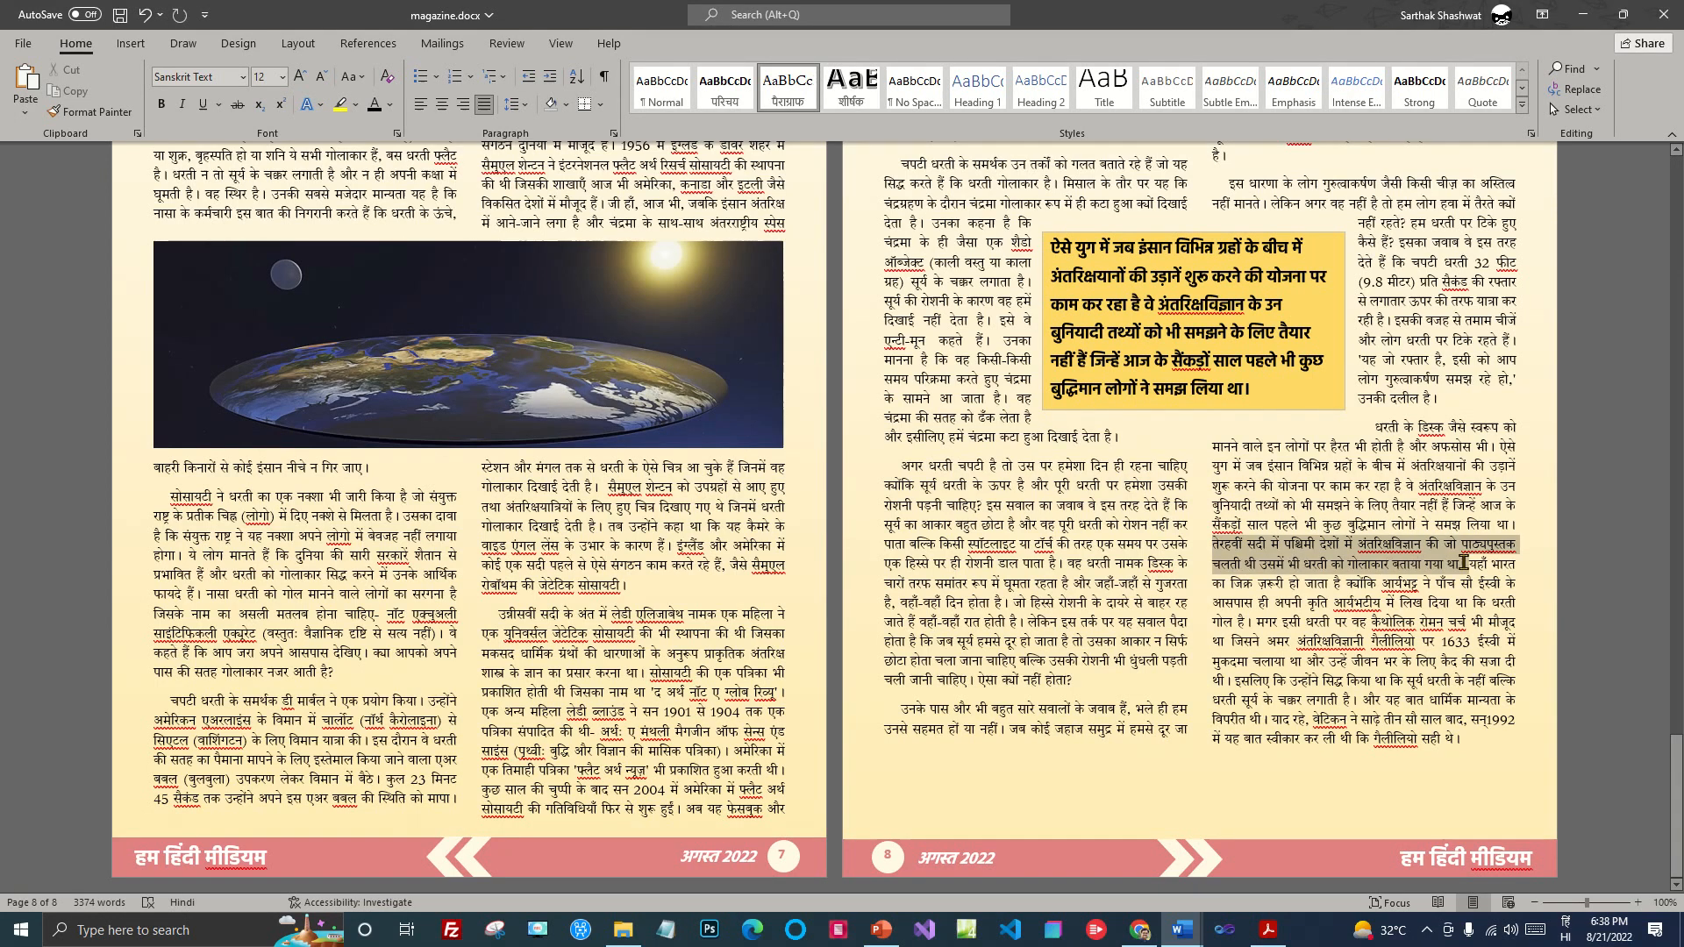
{"action": "left_click_drag", "start_coordinate": [1462, 563], "coordinate": [1464, 563]}
{"action": "left_click", "coordinate": [1270, 390]}
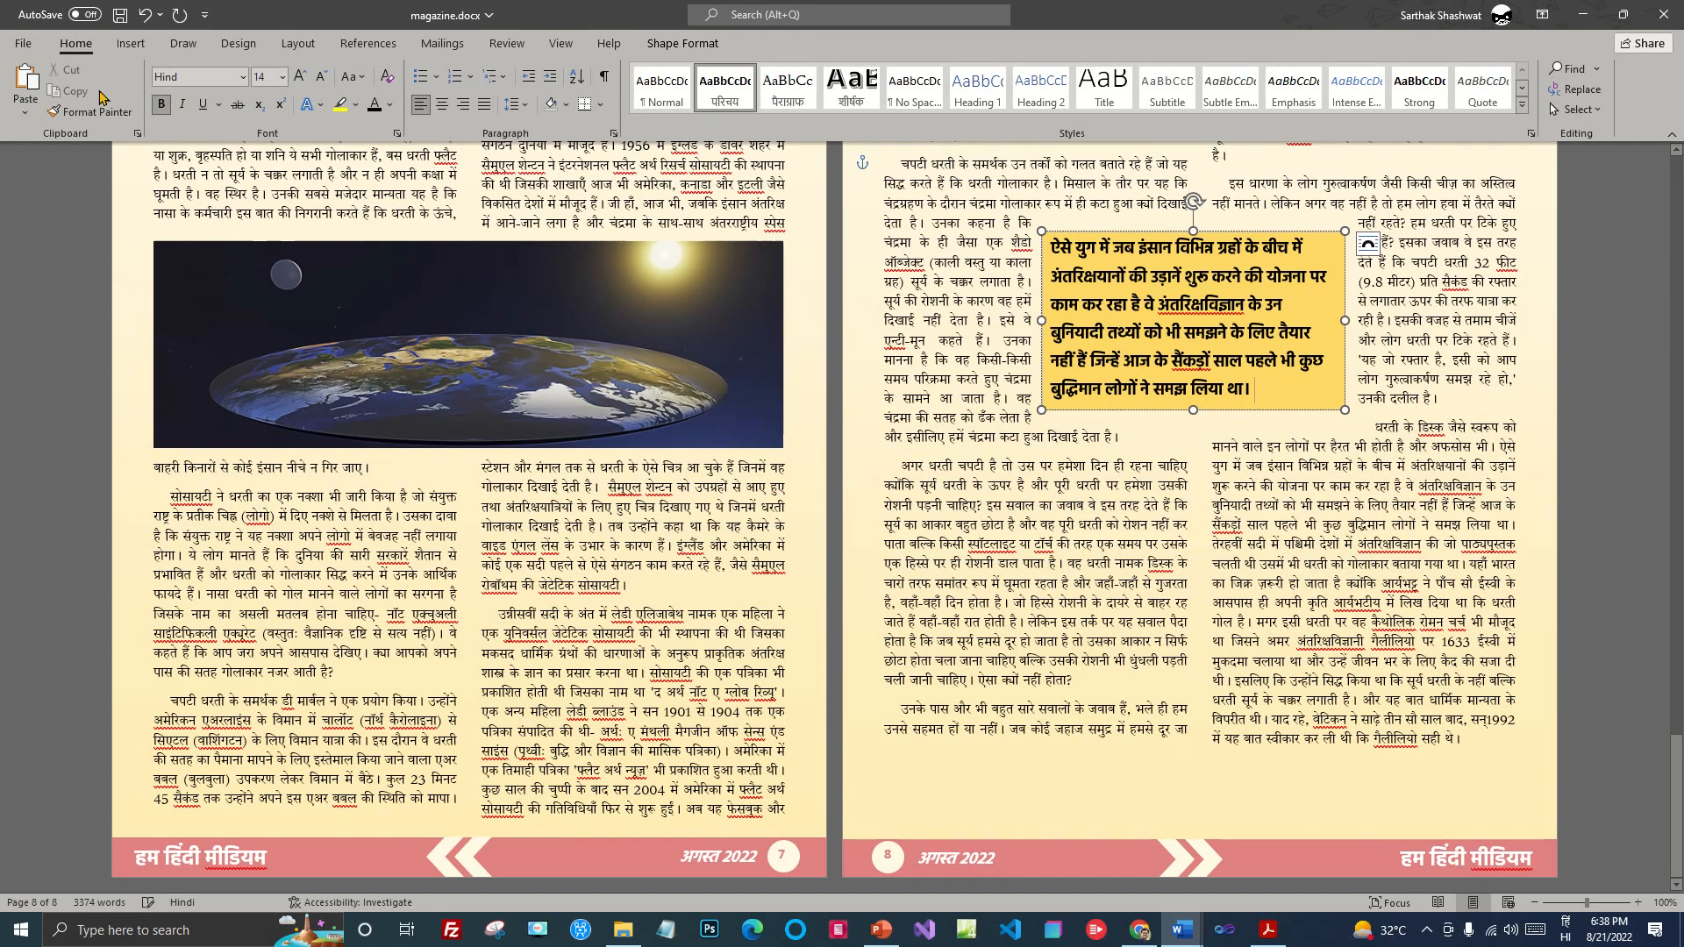
{"action": "left_click", "coordinate": [25, 112]}
{"action": "left_click", "coordinate": [101, 164]}
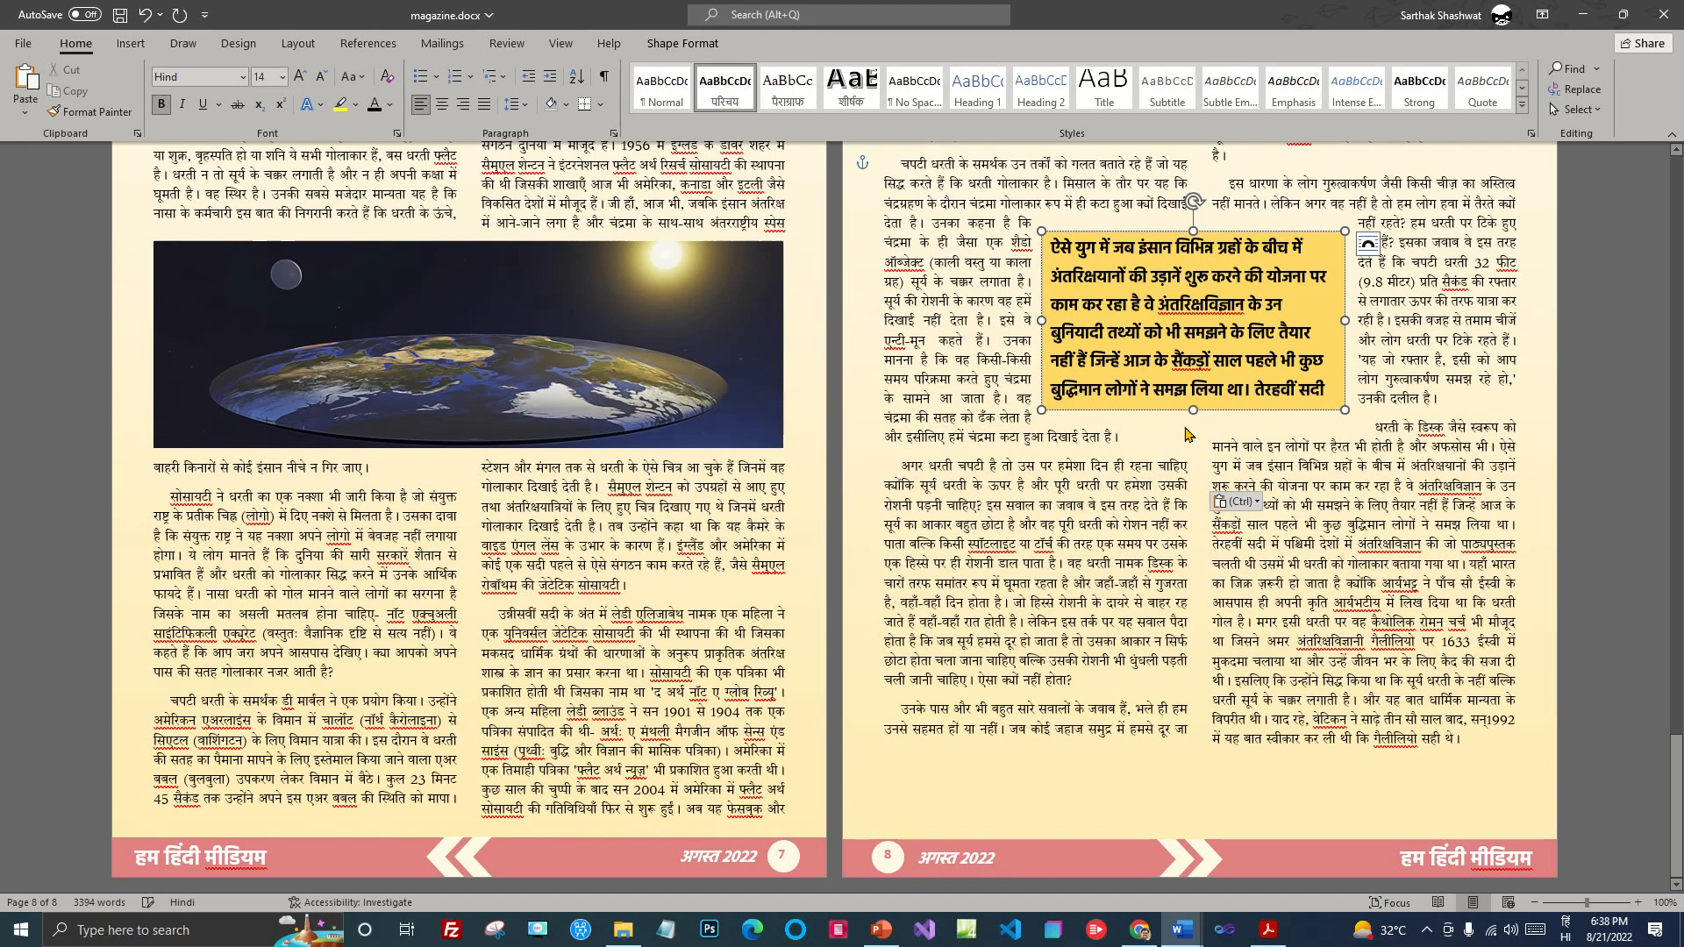
{"action": "left_click_drag", "start_coordinate": [1191, 410], "coordinate": [1192, 494]}
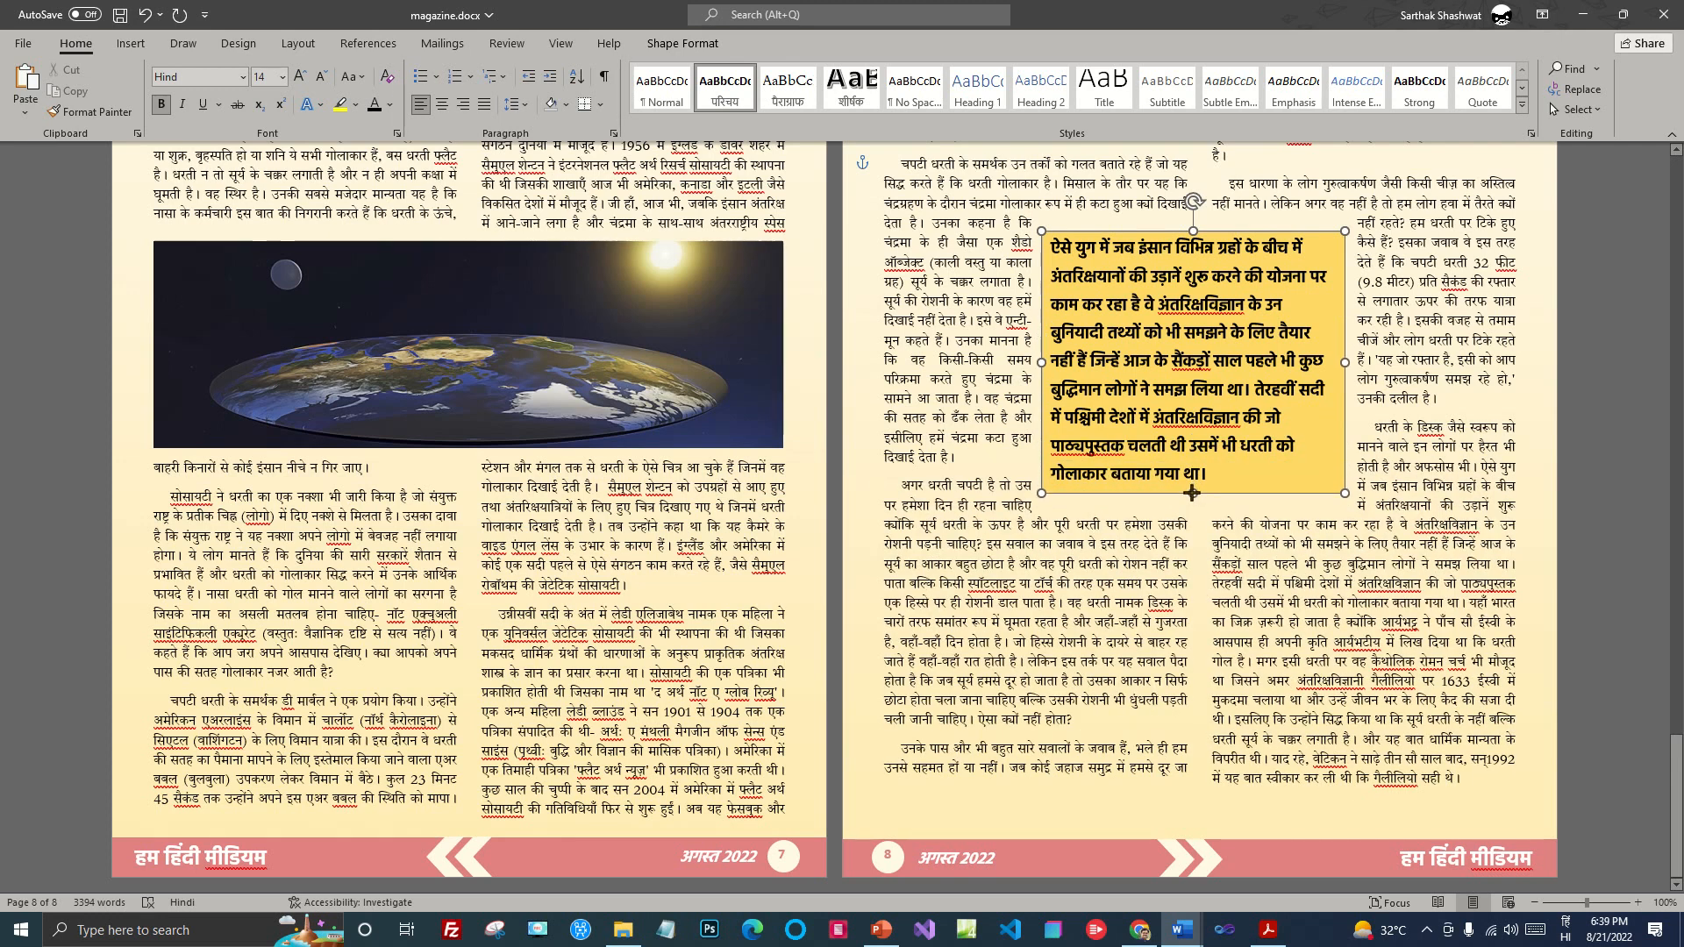
{"action": "left_click", "coordinate": [1398, 487]}
{"action": "scroll", "coordinate": [1398, 488], "scroll_direction": "up", "scroll_amount": 5}
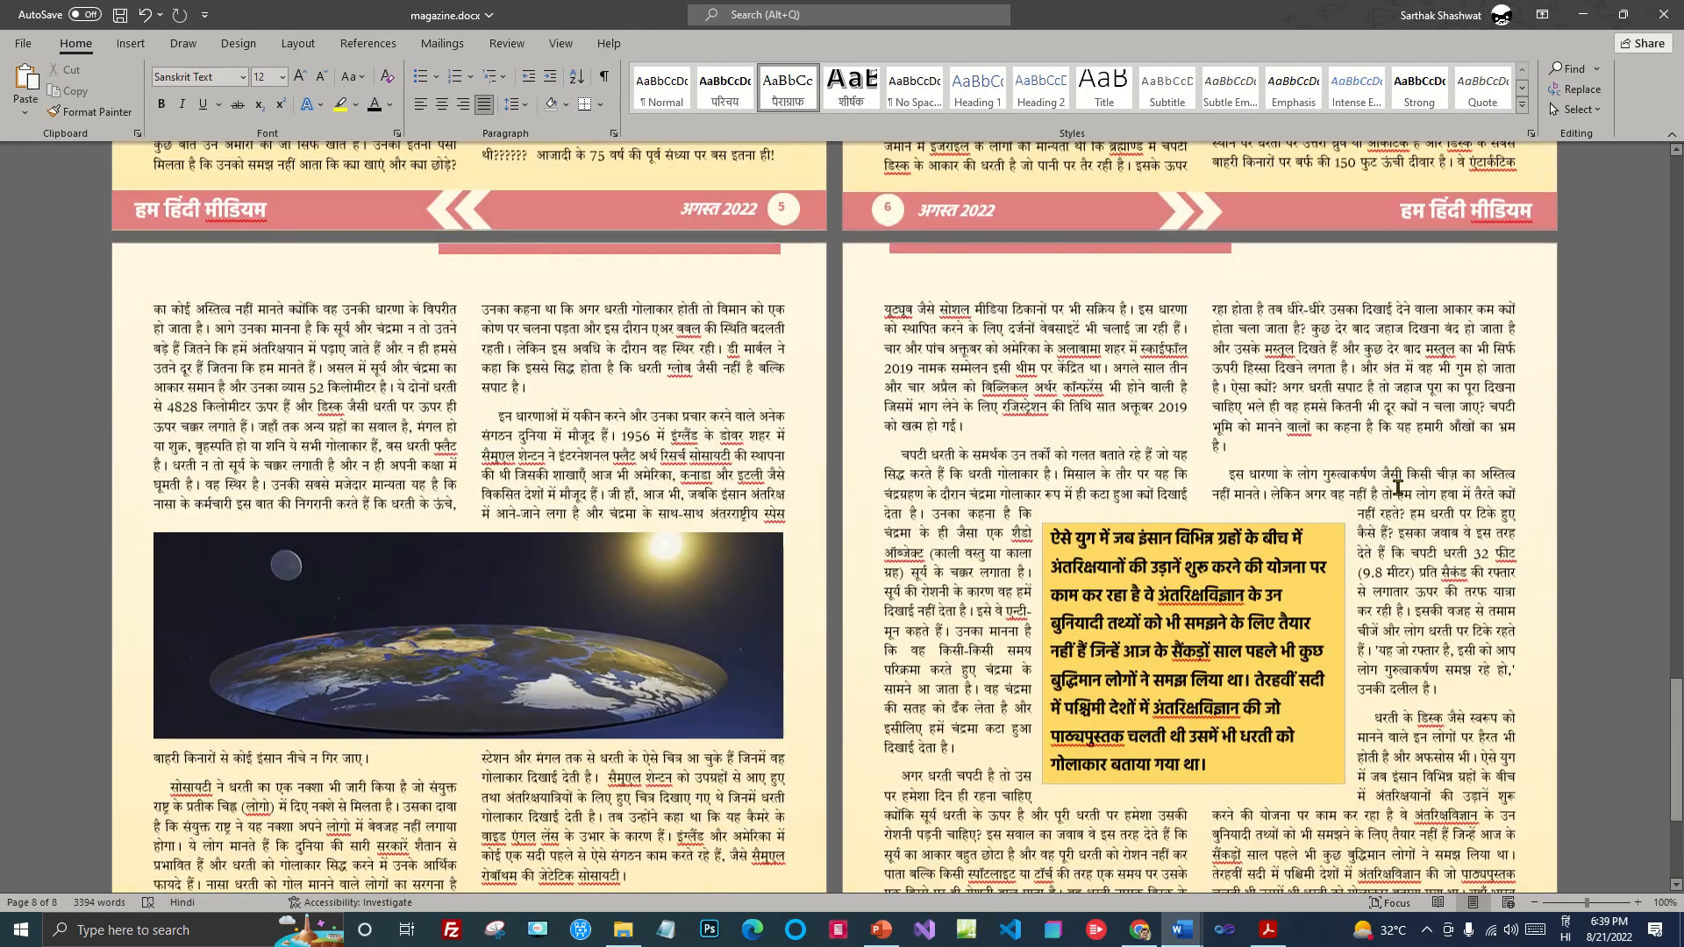
{"action": "scroll", "coordinate": [1400, 489], "scroll_direction": "down", "scroll_amount": 4}
{"action": "scroll", "coordinate": [1409, 509], "scroll_direction": "up", "scroll_amount": 5}
{"action": "scroll", "coordinate": [1413, 517], "scroll_direction": "up", "scroll_amount": 15}
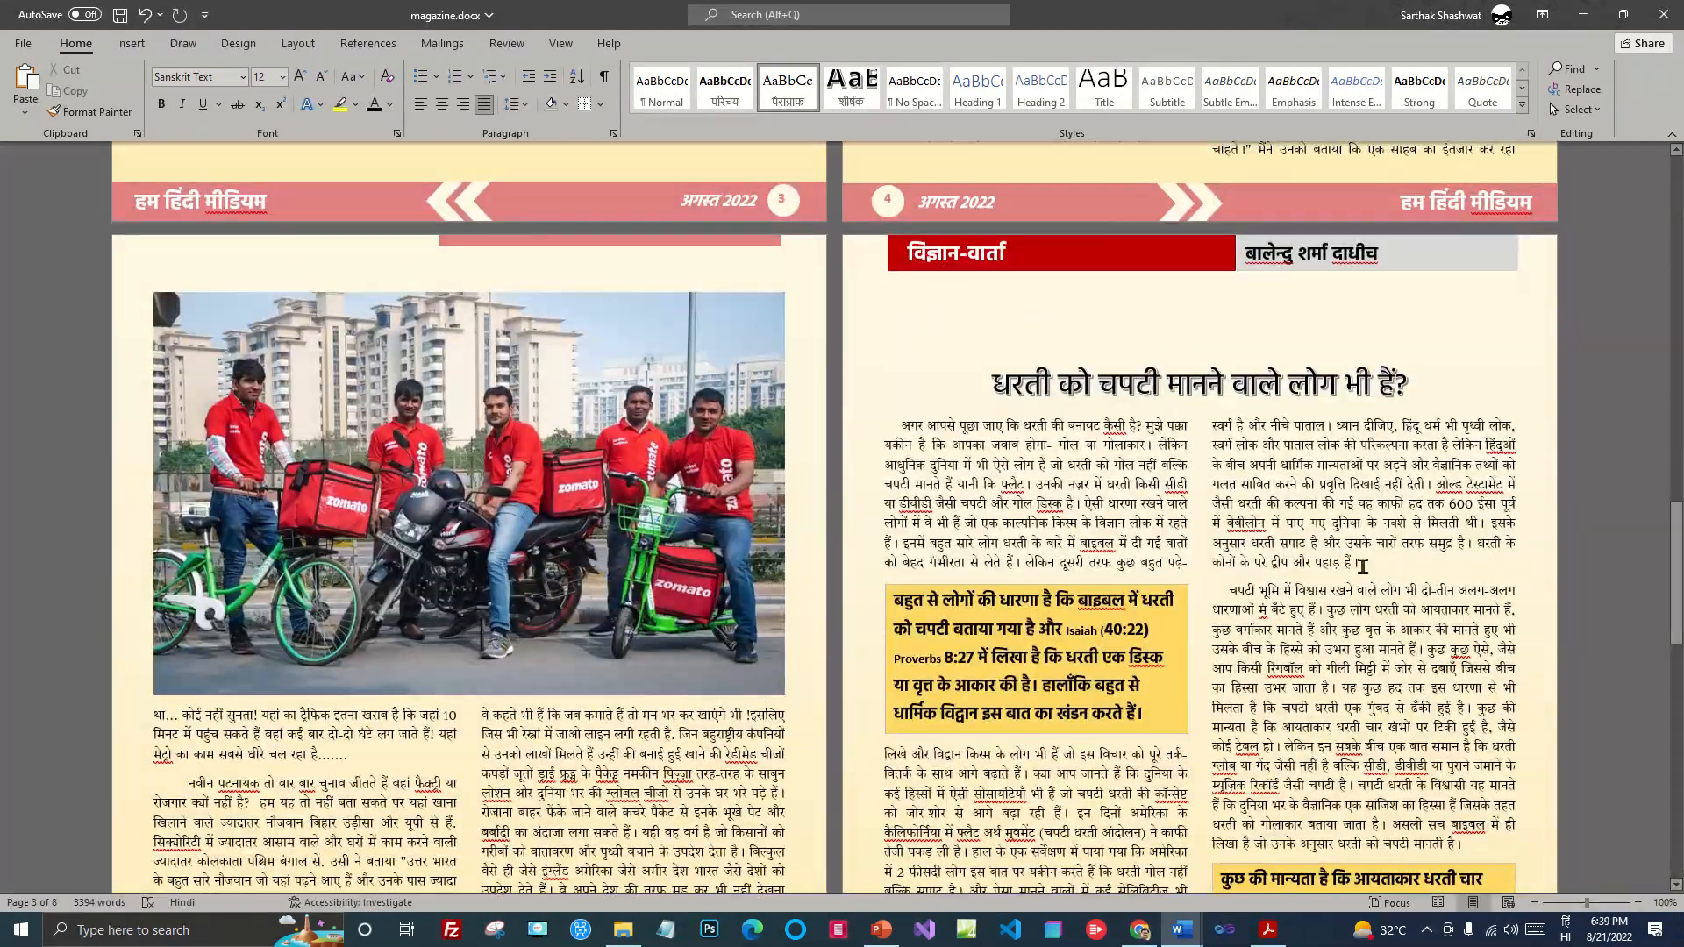
Step: Start a new page 9 after the end of the flat-earth article on page 8
{"action": "scroll", "coordinate": [1363, 565], "scroll_direction": "down", "scroll_amount": 20}
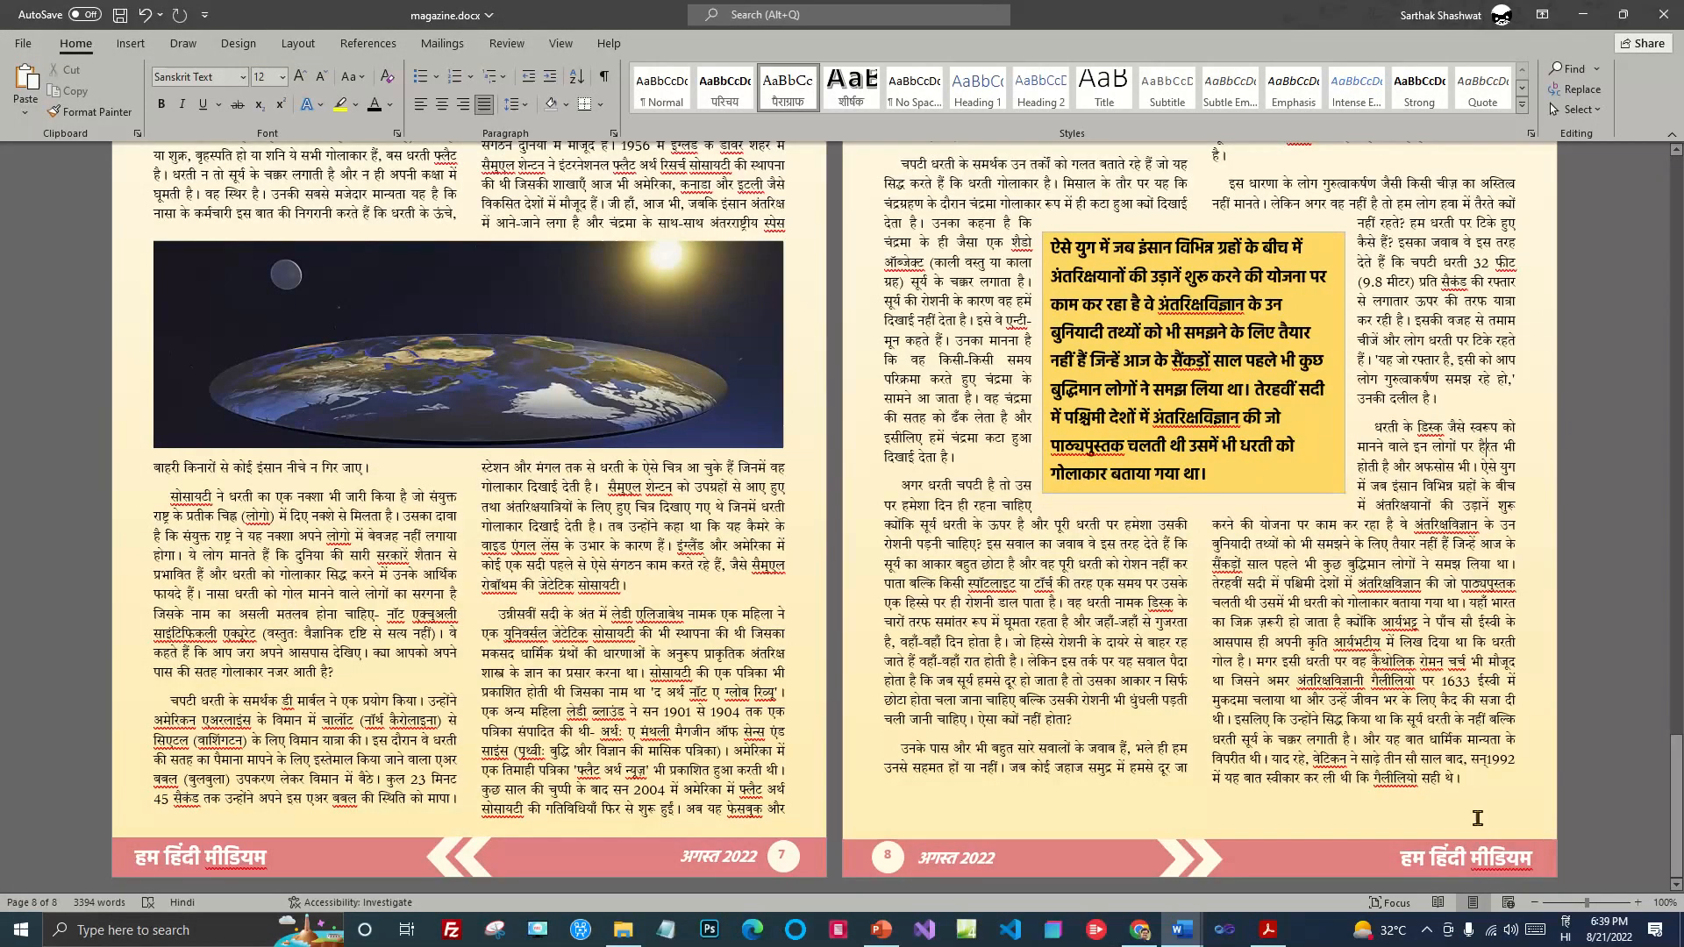
{"action": "left_click", "coordinate": [1505, 794]}
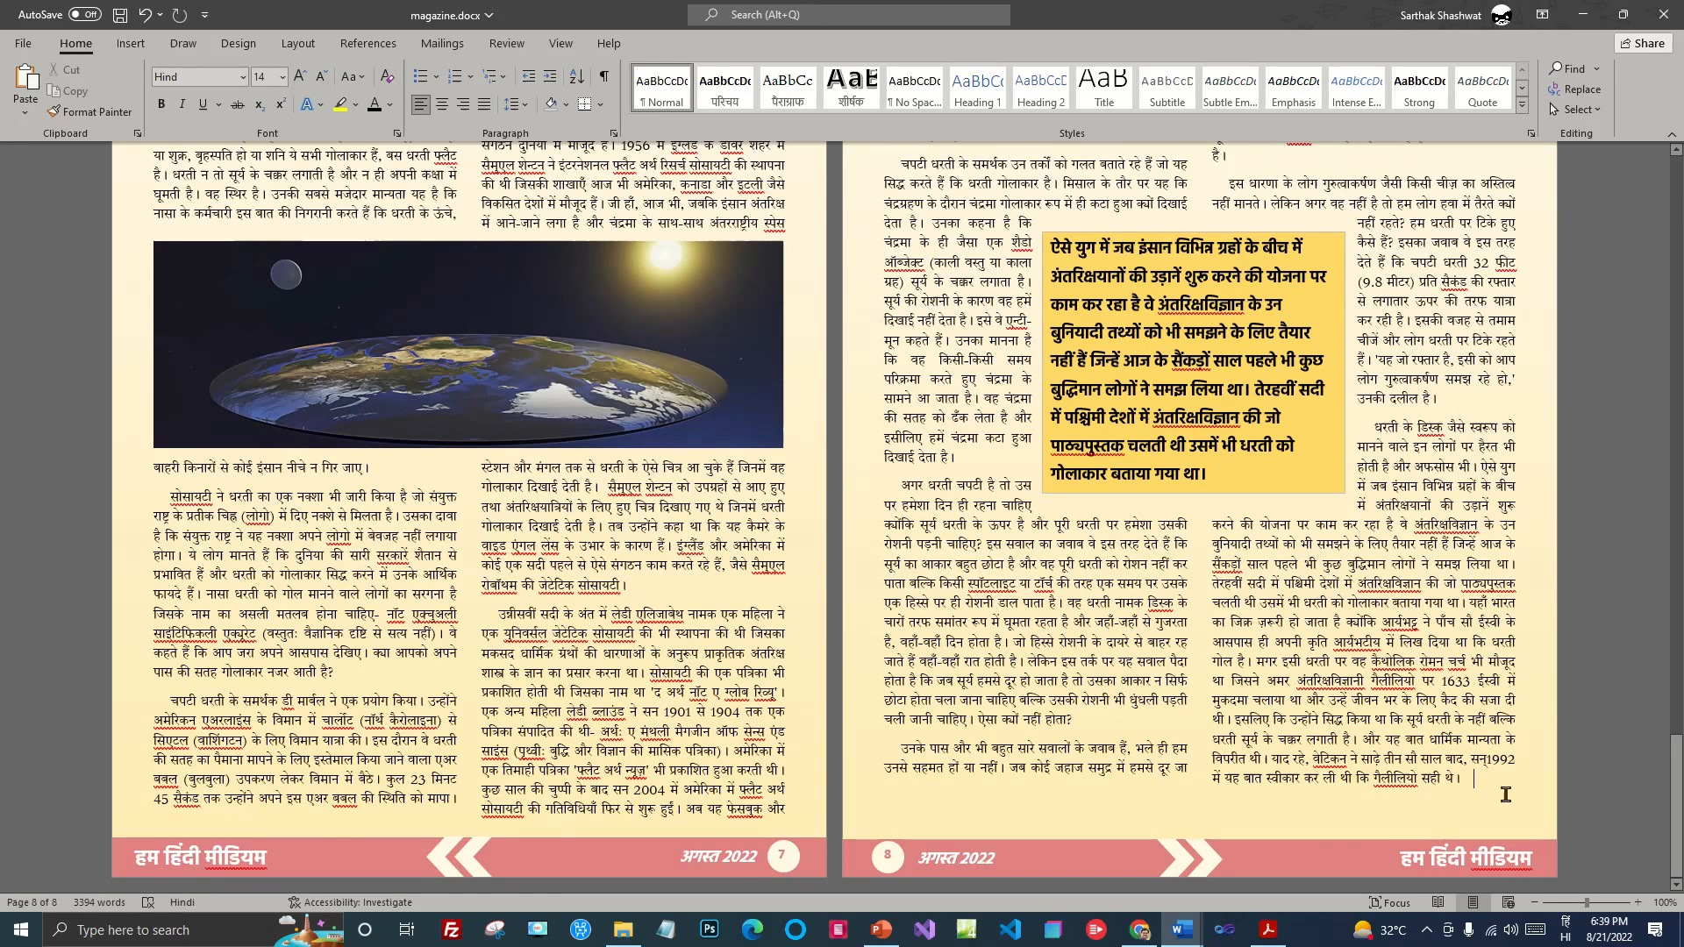
{"action": "key", "text": "Return"}
{"action": "scroll", "coordinate": [1229, 620], "scroll_direction": "down", "scroll_amount": 5}
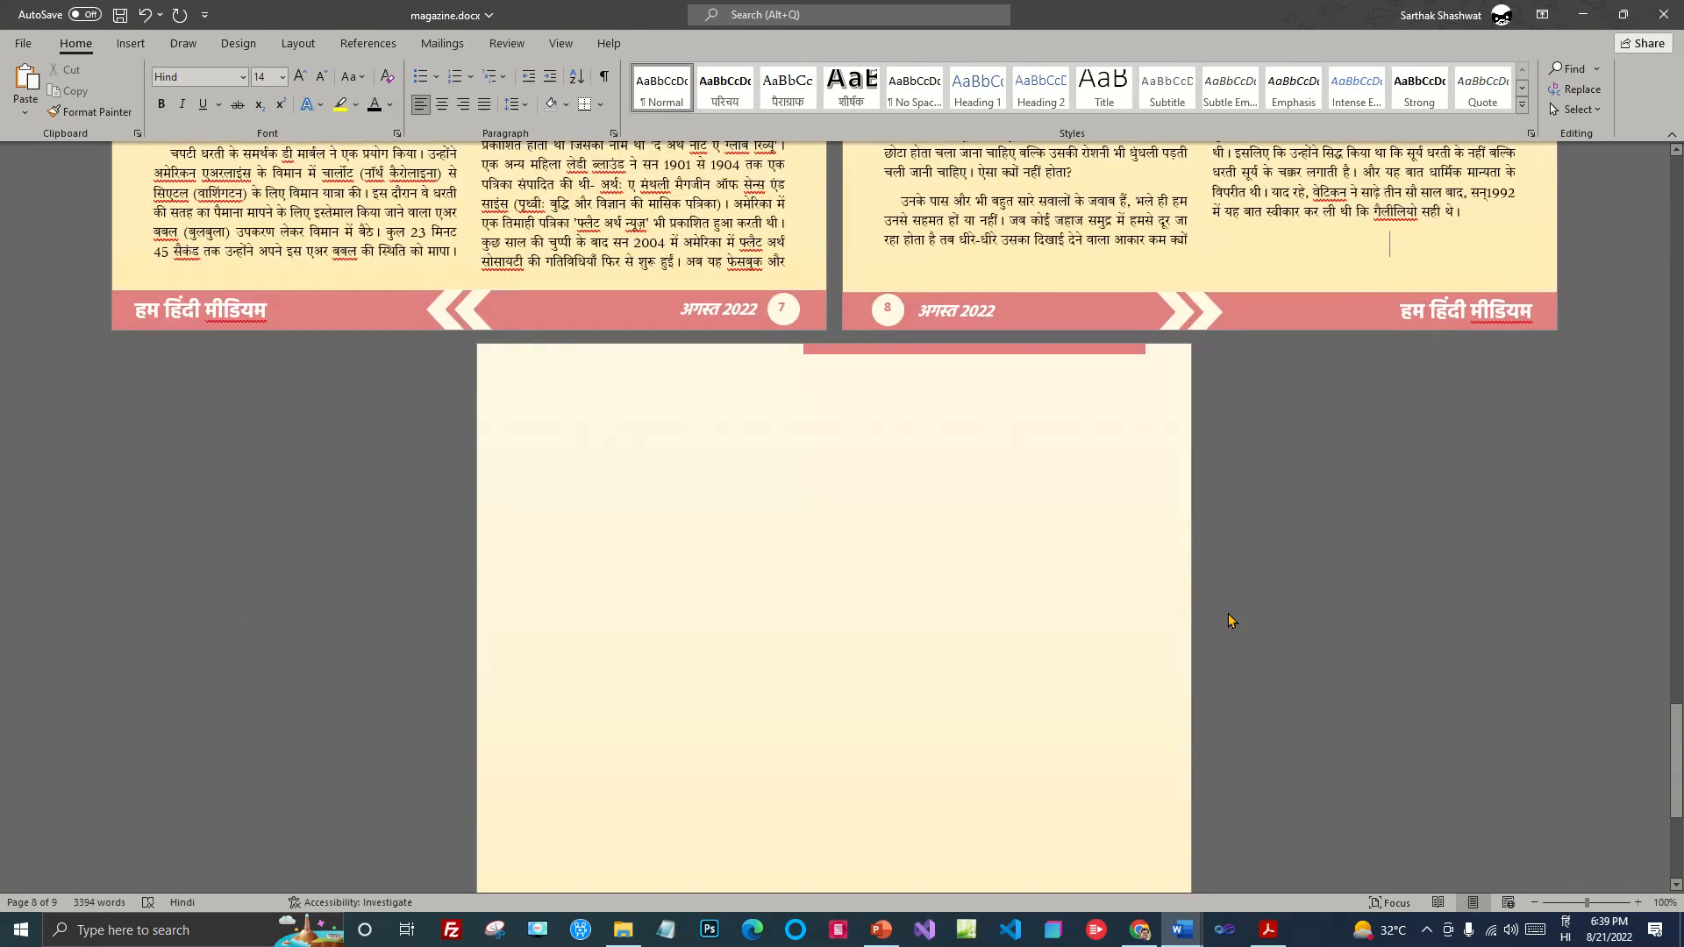
{"action": "scroll", "coordinate": [832, 527], "scroll_direction": "down", "scroll_amount": 5}
{"action": "scroll", "coordinate": [840, 540], "scroll_direction": "up", "scroll_amount": 4}
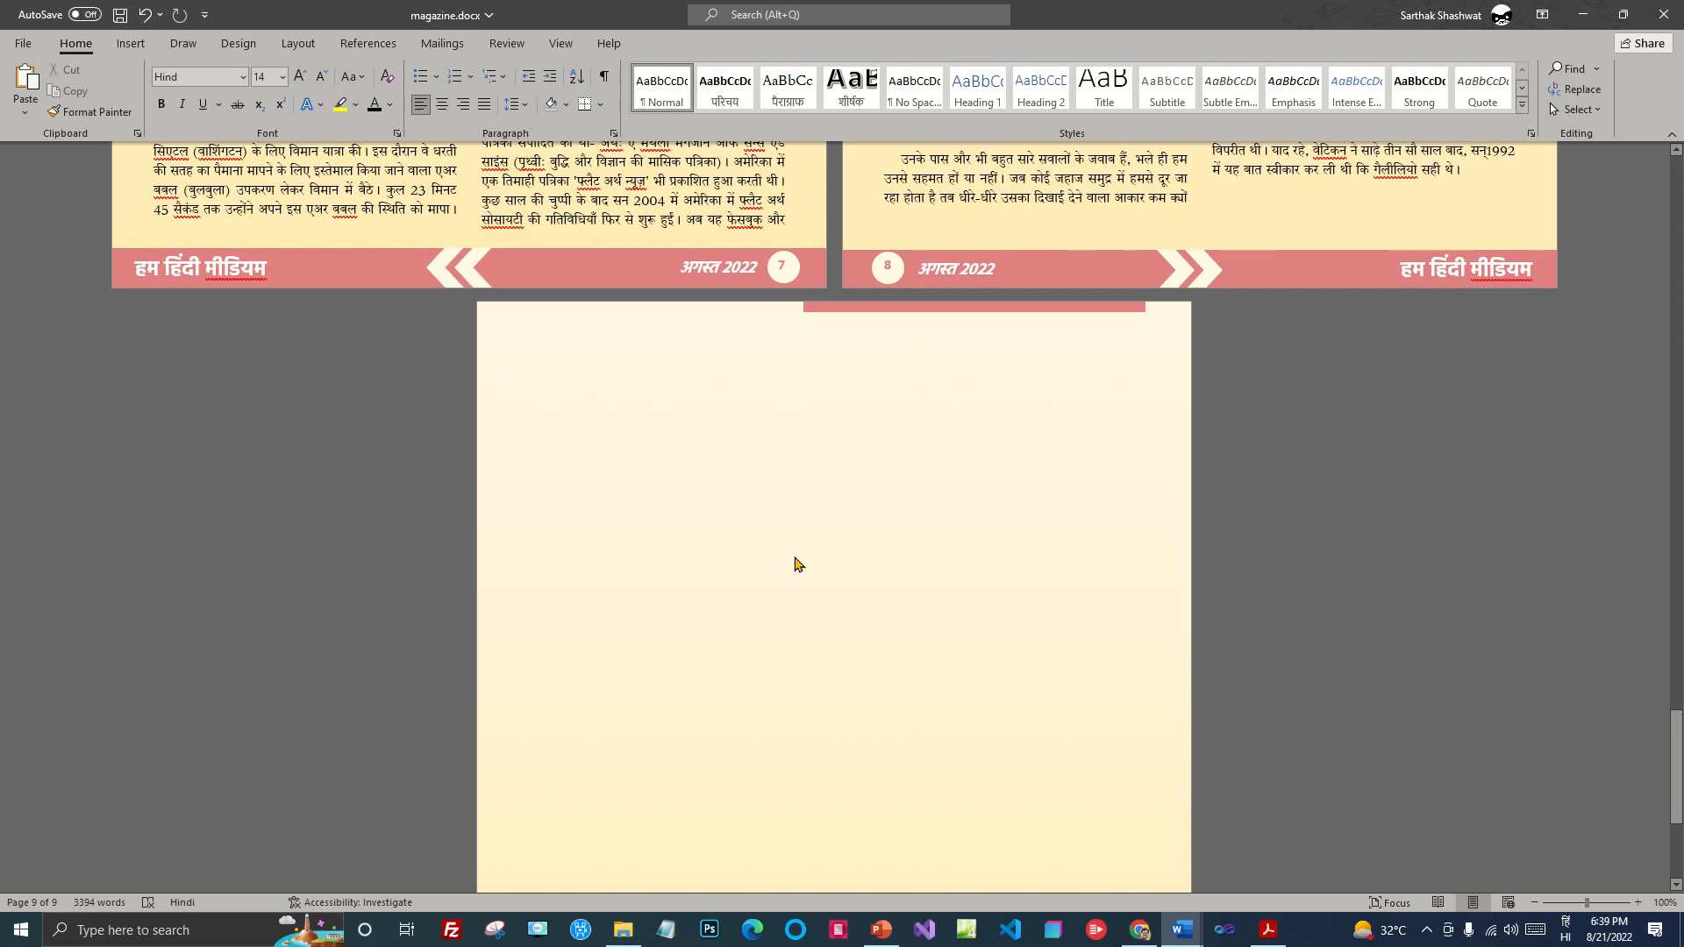
{"action": "left_click", "coordinate": [131, 43]}
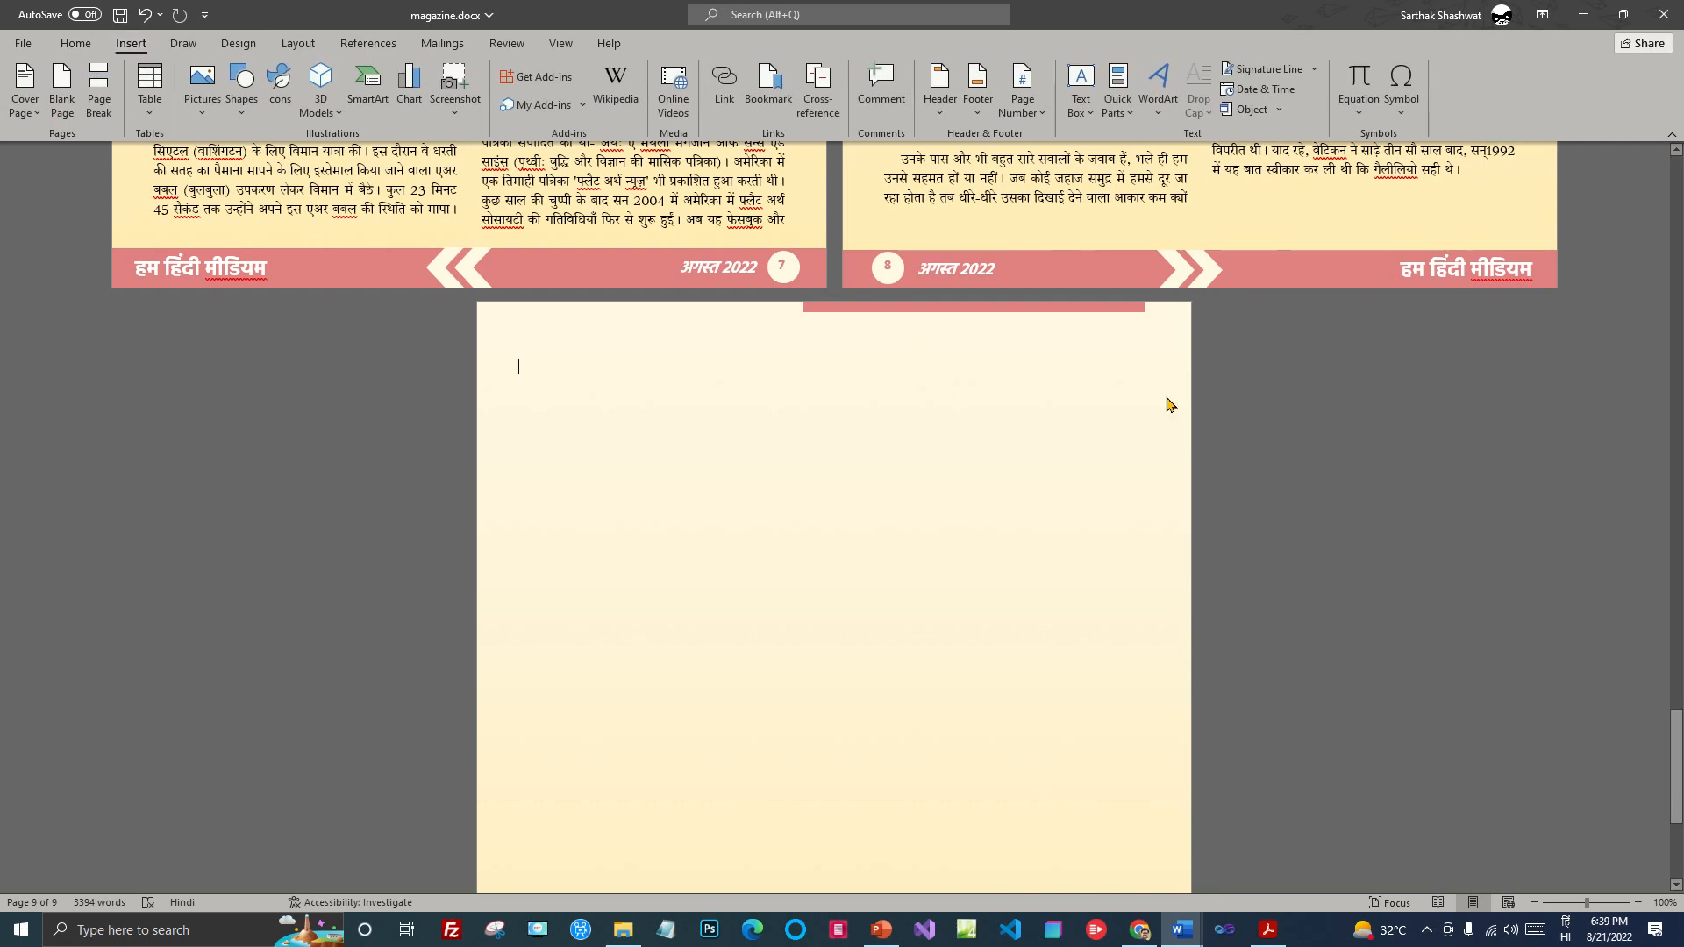
{"action": "left_click", "coordinate": [1278, 109]}
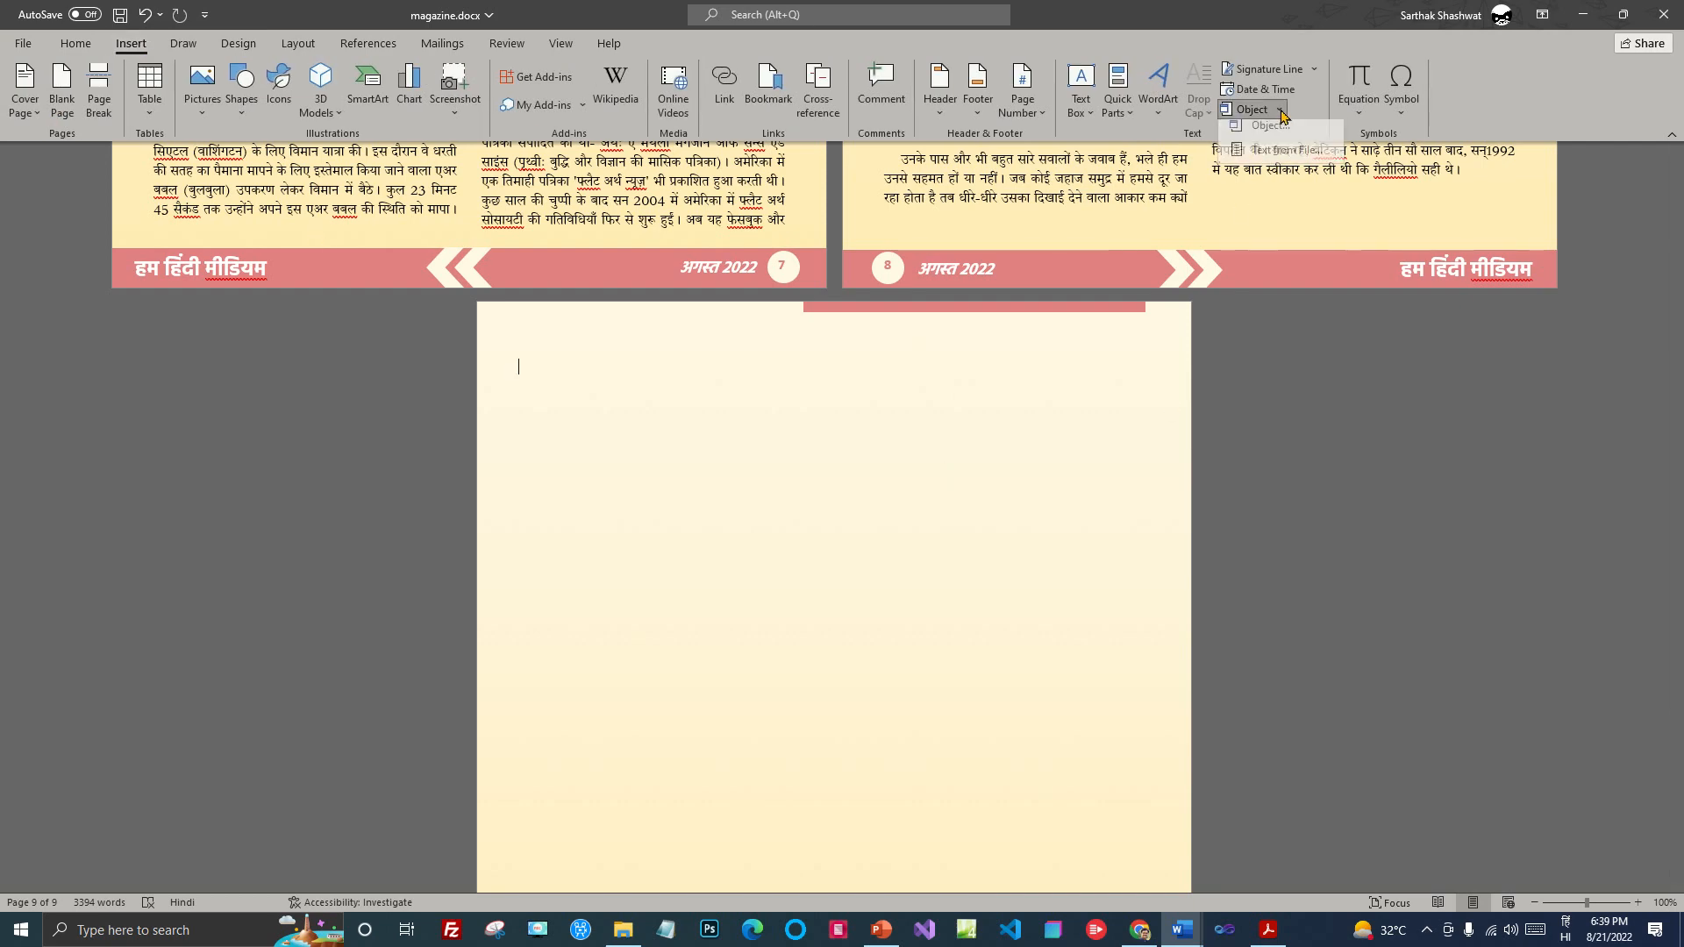
{"action": "left_click", "coordinate": [1287, 157]}
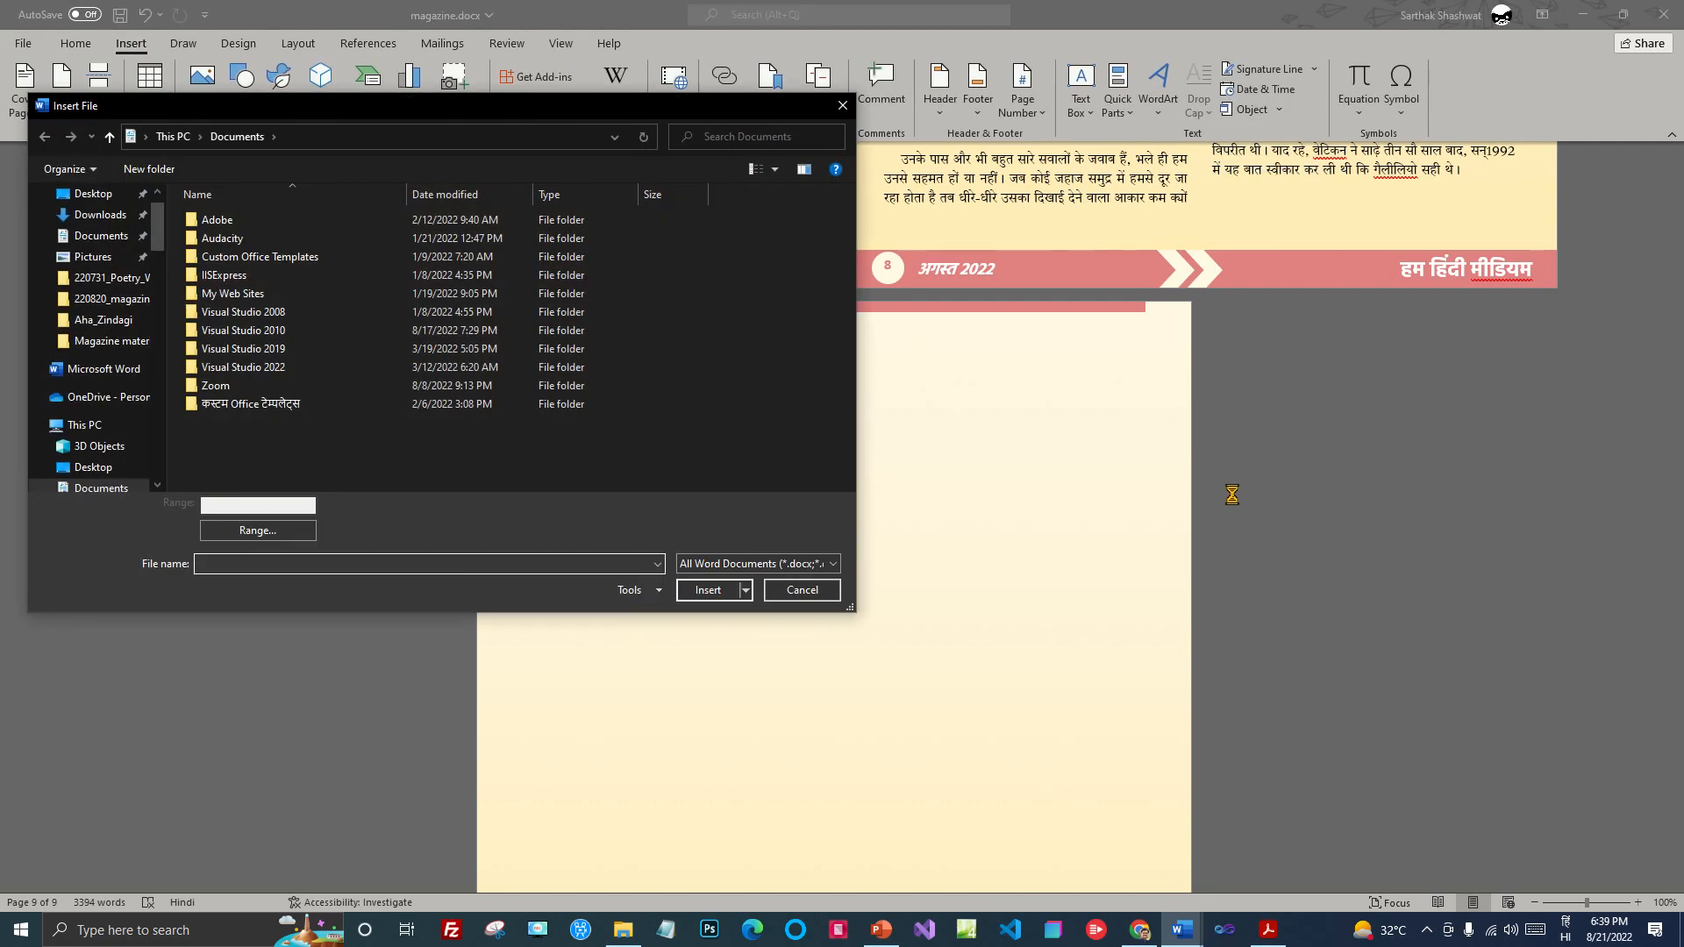
{"action": "left_click", "coordinate": [813, 594]}
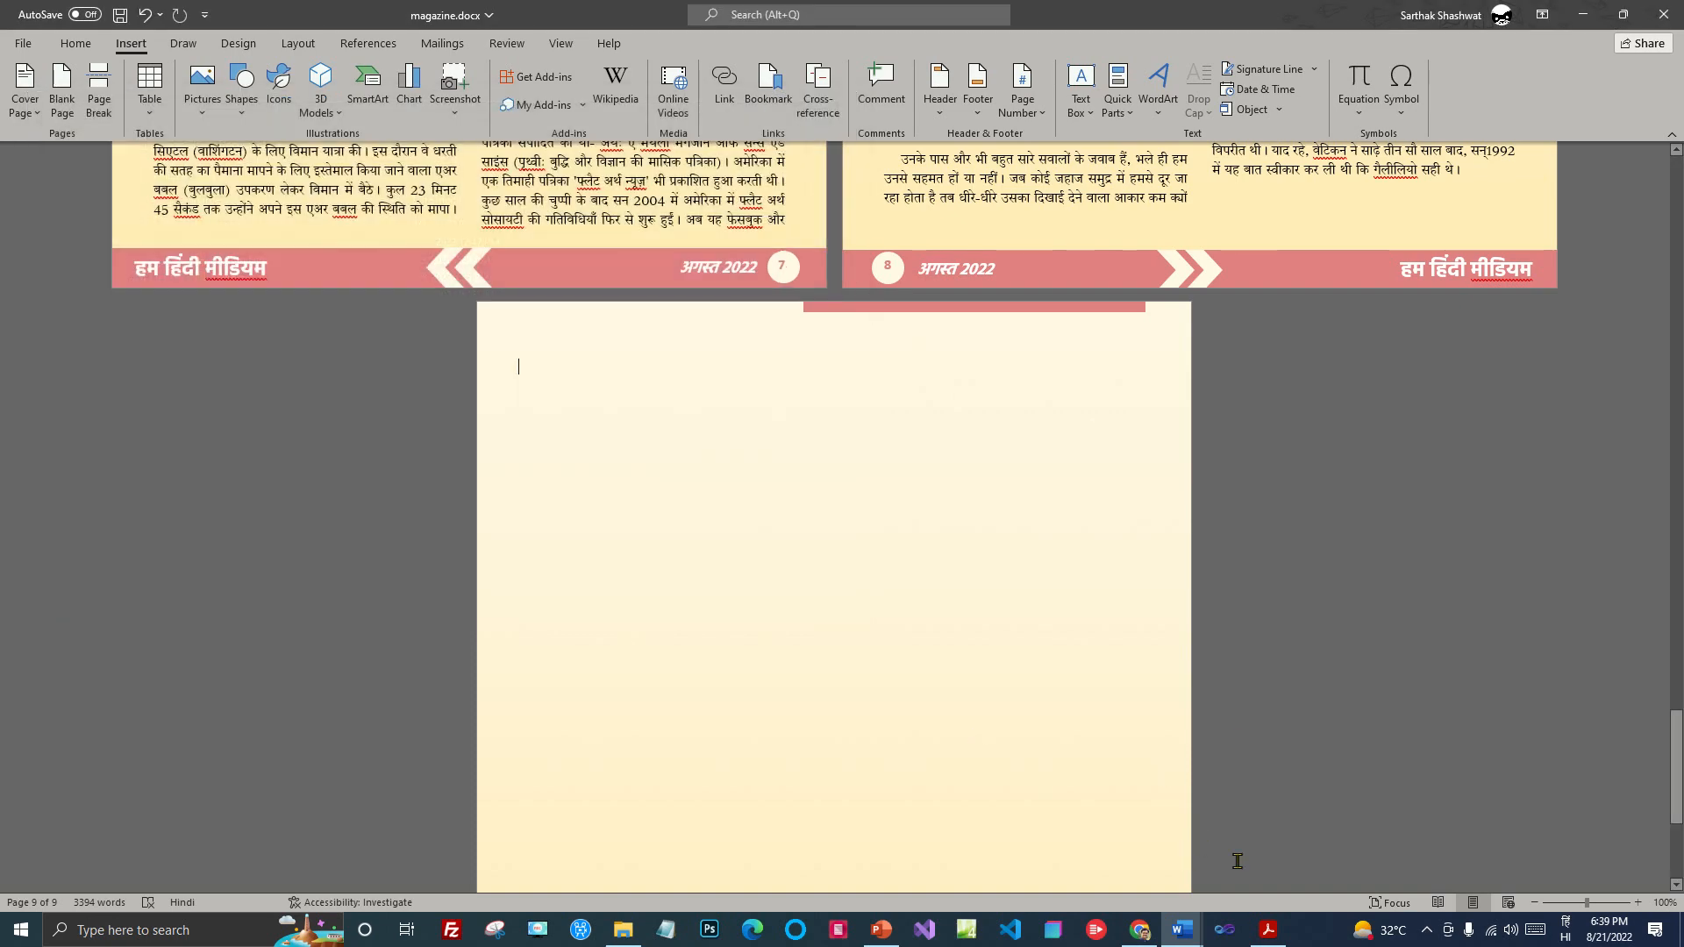
Step: Switch to लेख - Copy.docx and copy the run of articles ending with the one on the leather scientist, without the trailing empty lines
{"action": "left_click", "coordinate": [1181, 930]}
{"action": "left_click", "coordinate": [1104, 874]}
{"action": "scroll", "coordinate": [1116, 526], "scroll_direction": "down", "scroll_amount": 10}
{"action": "scroll", "coordinate": [319, 335], "scroll_direction": "down", "scroll_amount": 1}
{"action": "left_click_drag", "start_coordinate": [197, 320], "coordinate": [1111, 347]}
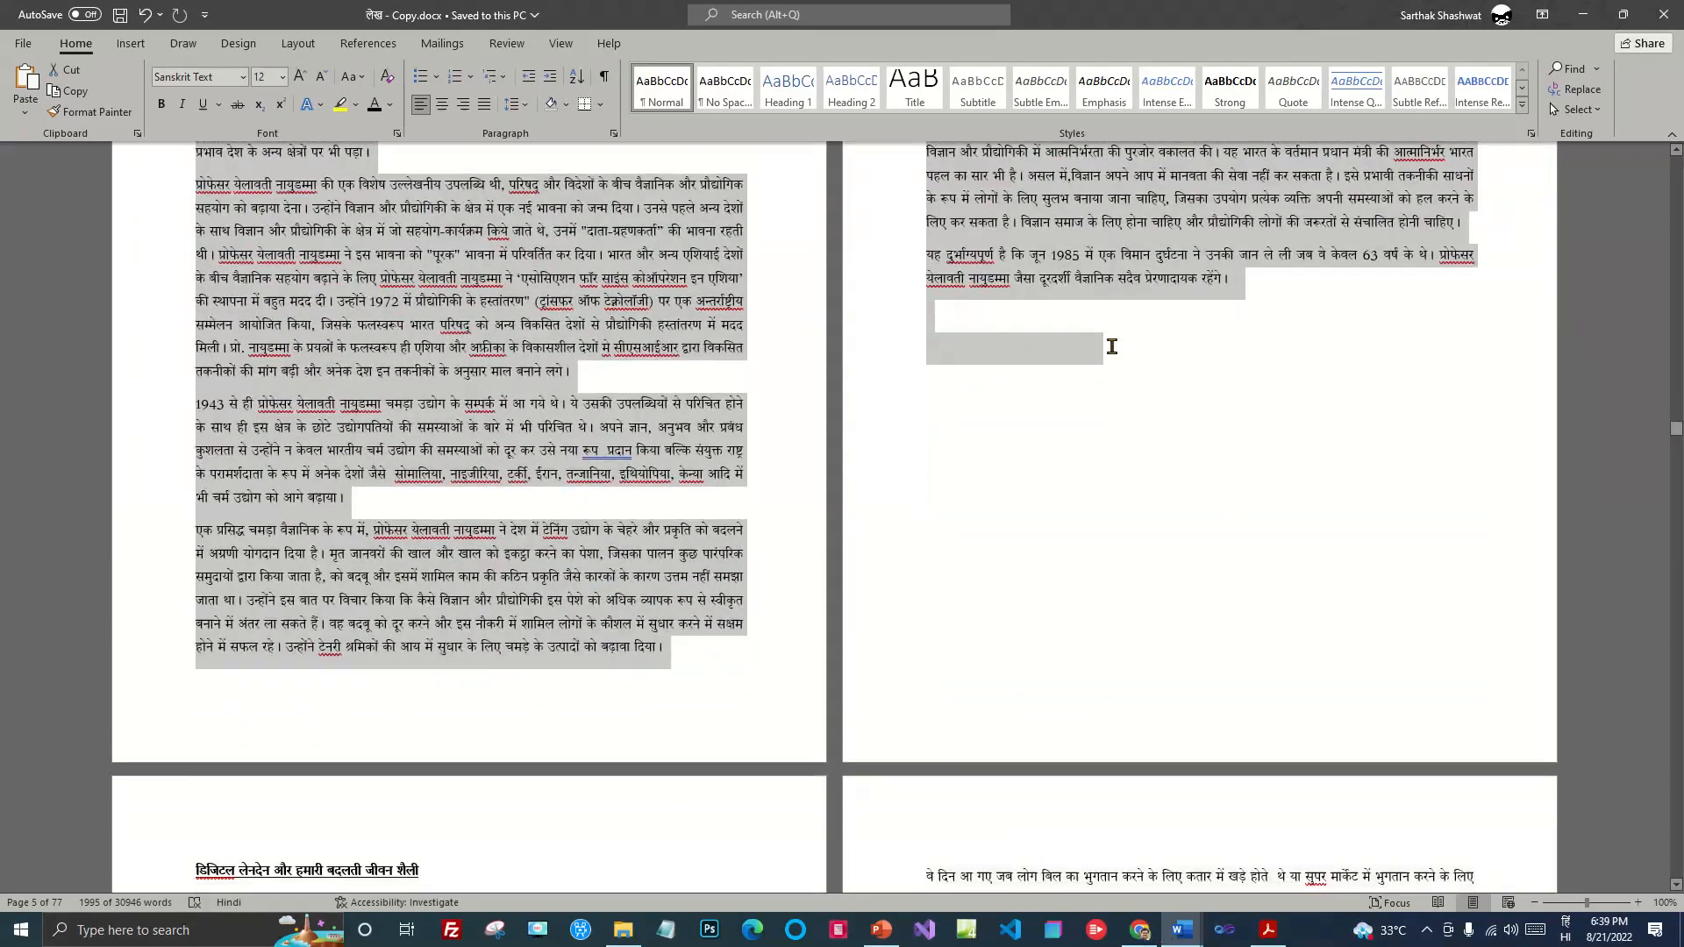
{"action": "left_click_drag", "start_coordinate": [1239, 279], "coordinate": [1312, 388]}
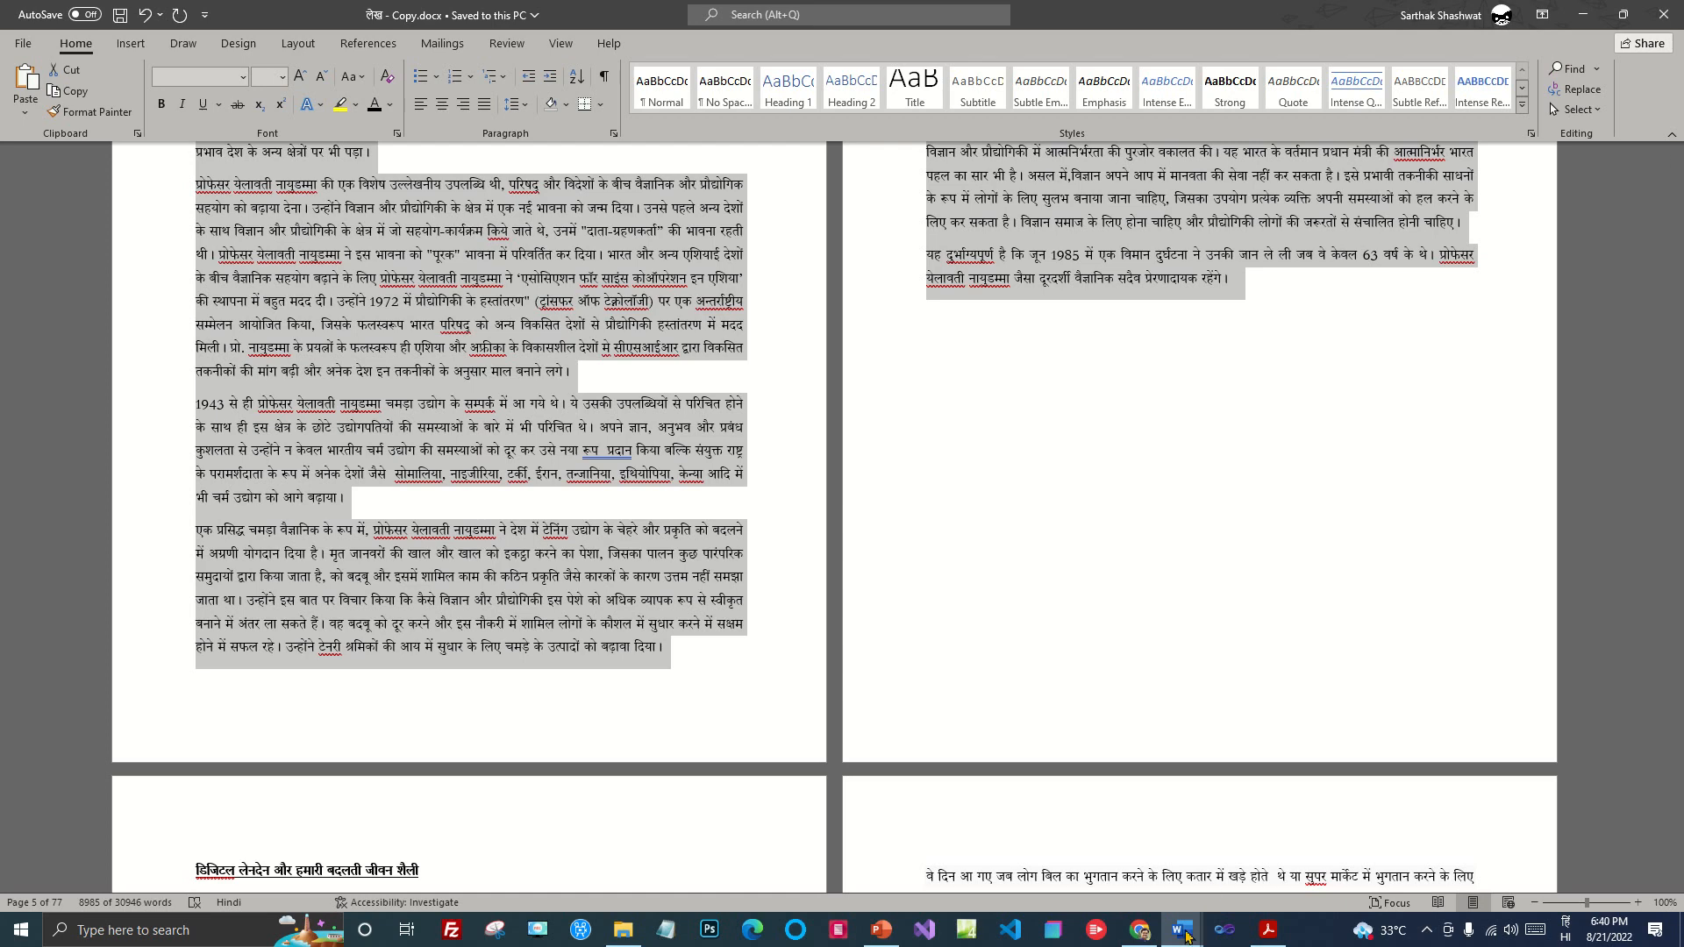
Step: Paste the copied articles onto the blank page 9 of magazine.docx and return to where they begin
{"action": "mouse_move", "coordinate": [1176, 938]}
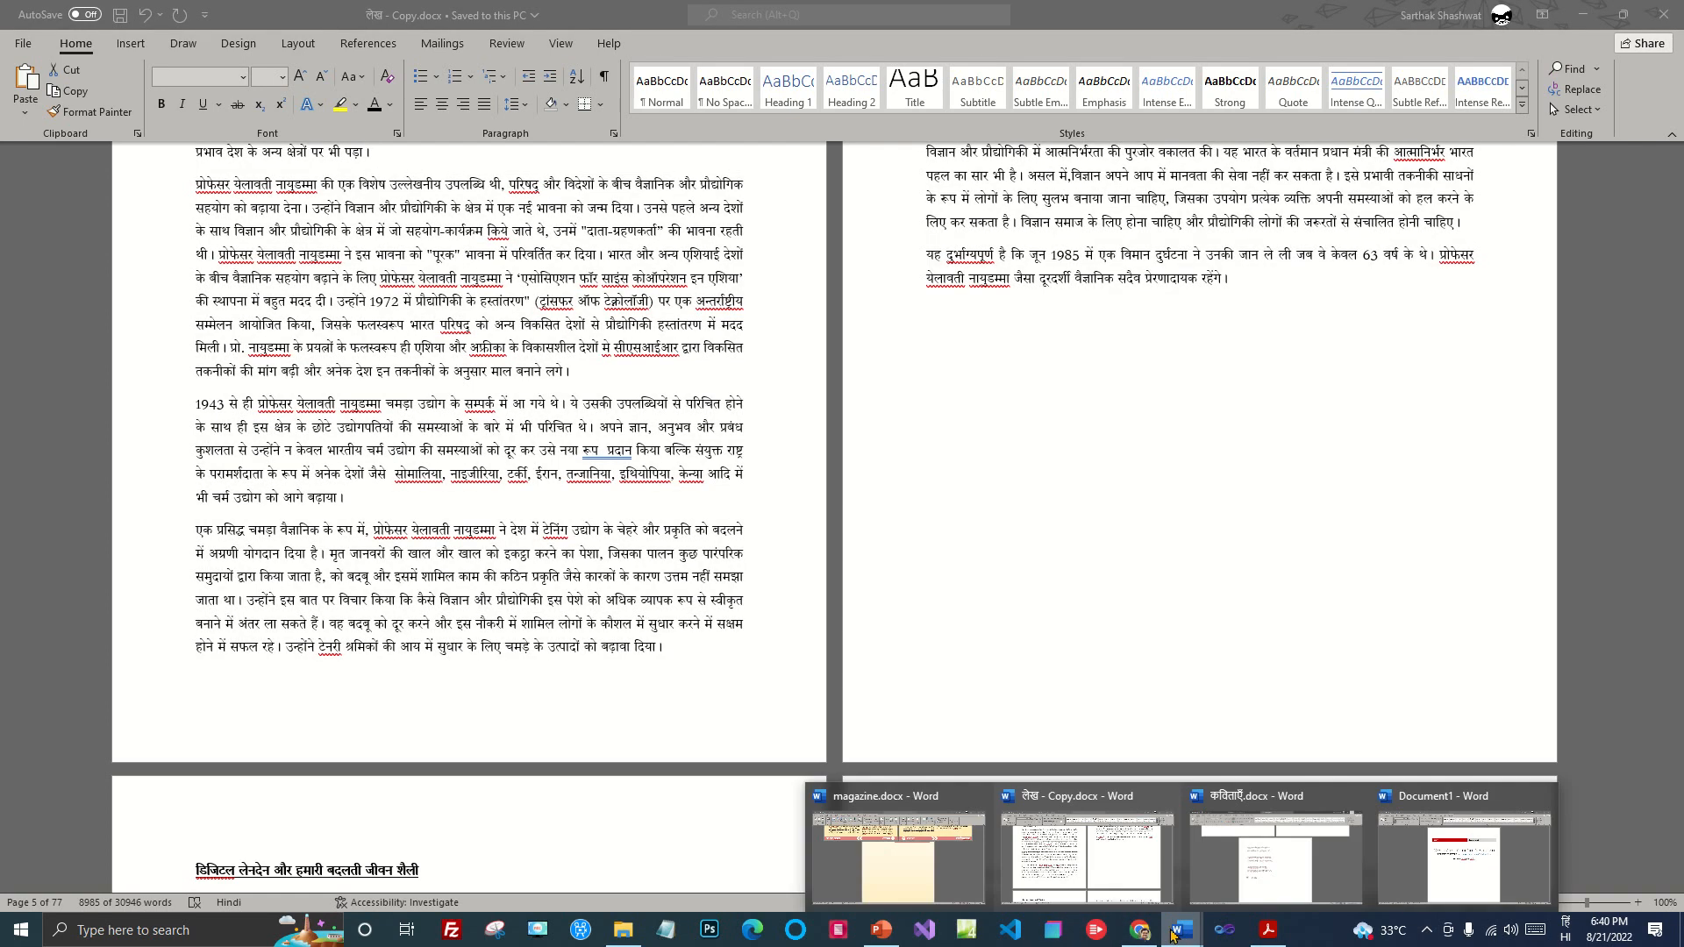
{"action": "left_click", "coordinate": [894, 846]}
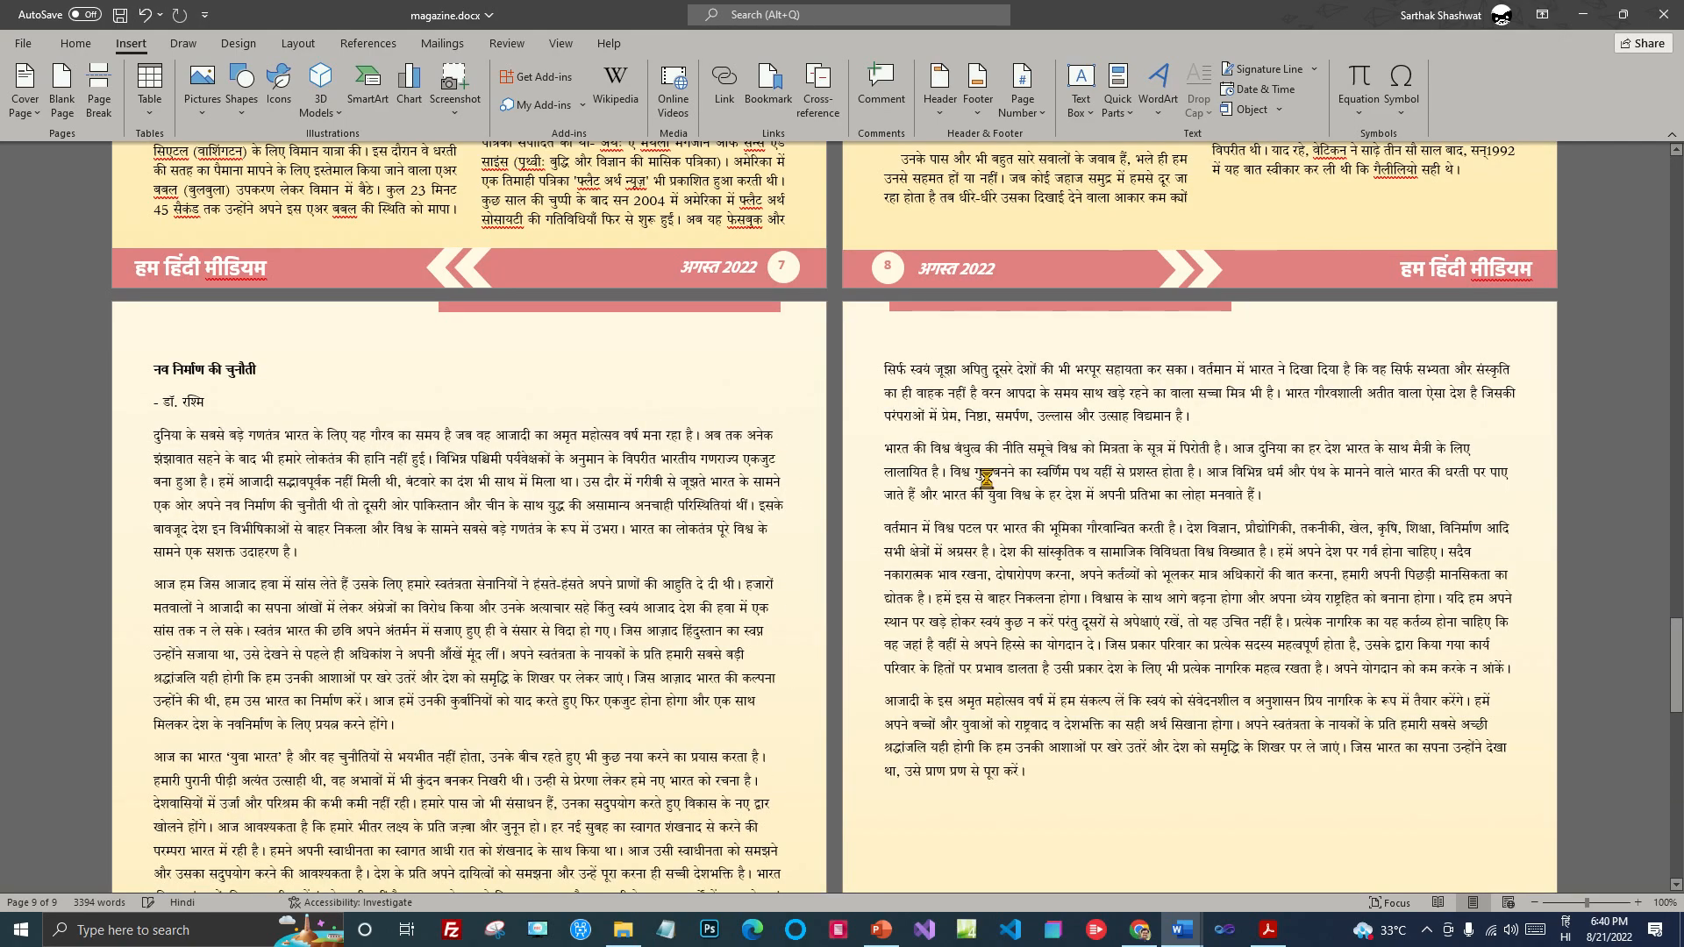
{"action": "key", "text": "ctrl+v"}
{"action": "scroll", "coordinate": [1207, 447], "scroll_direction": "up", "scroll_amount": 15}
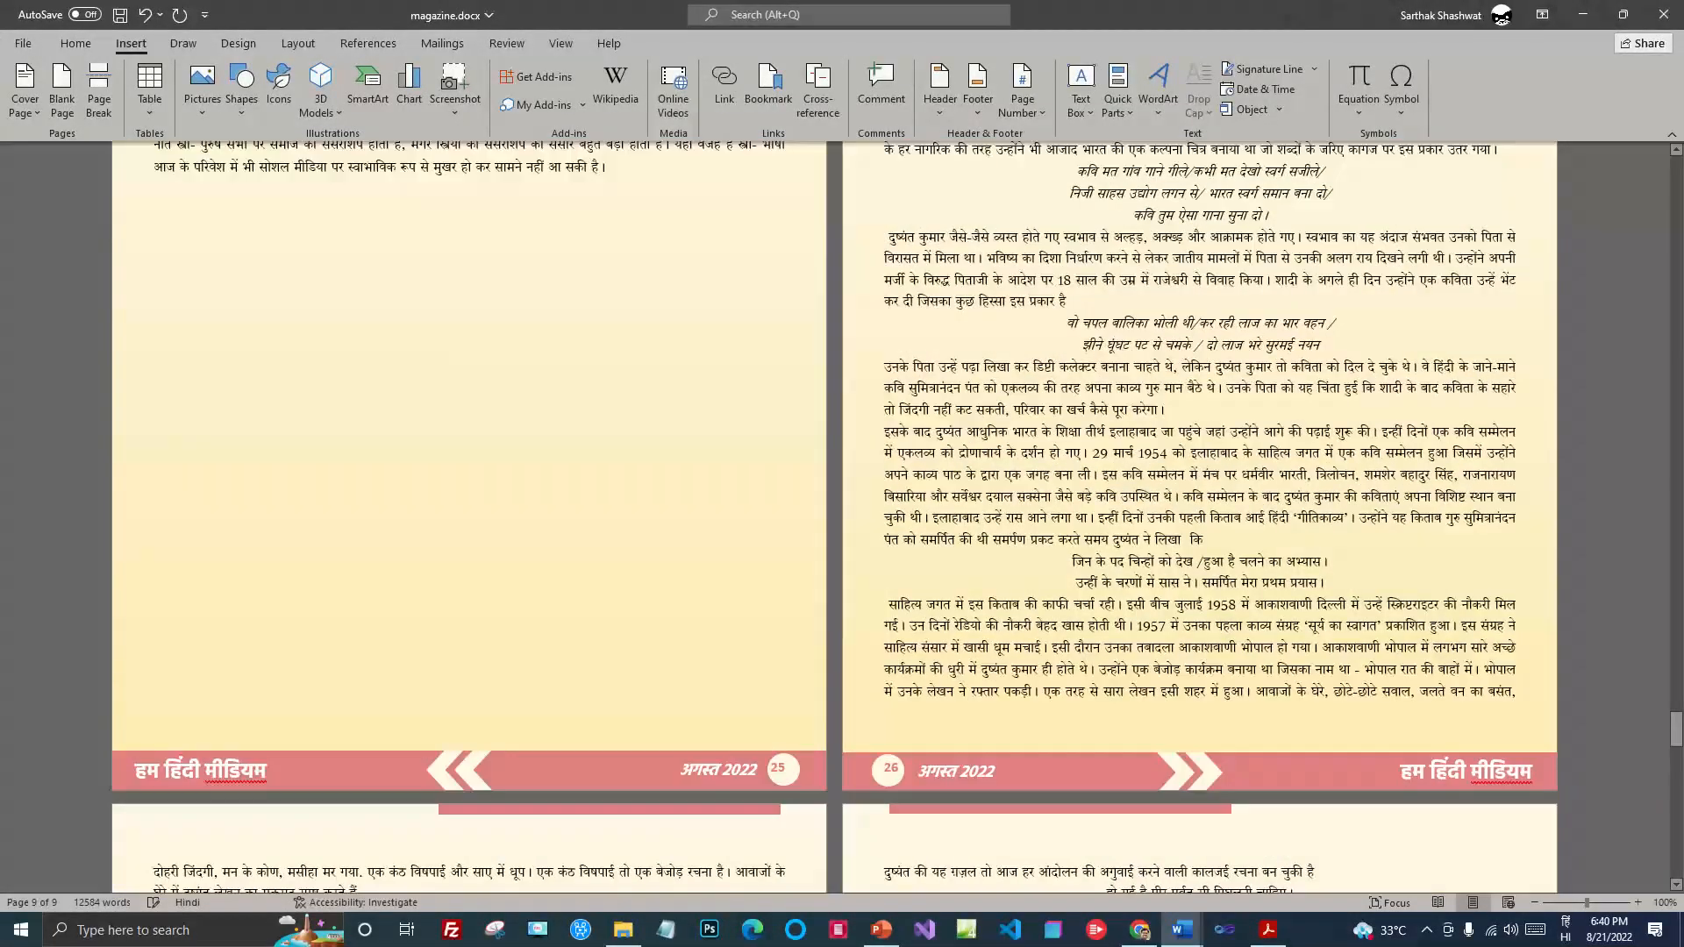
{"action": "left_click_drag", "start_coordinate": [1676, 728], "coordinate": [1653, 353]}
{"action": "scroll", "coordinate": [439, 570], "scroll_direction": "up", "scroll_amount": 3}
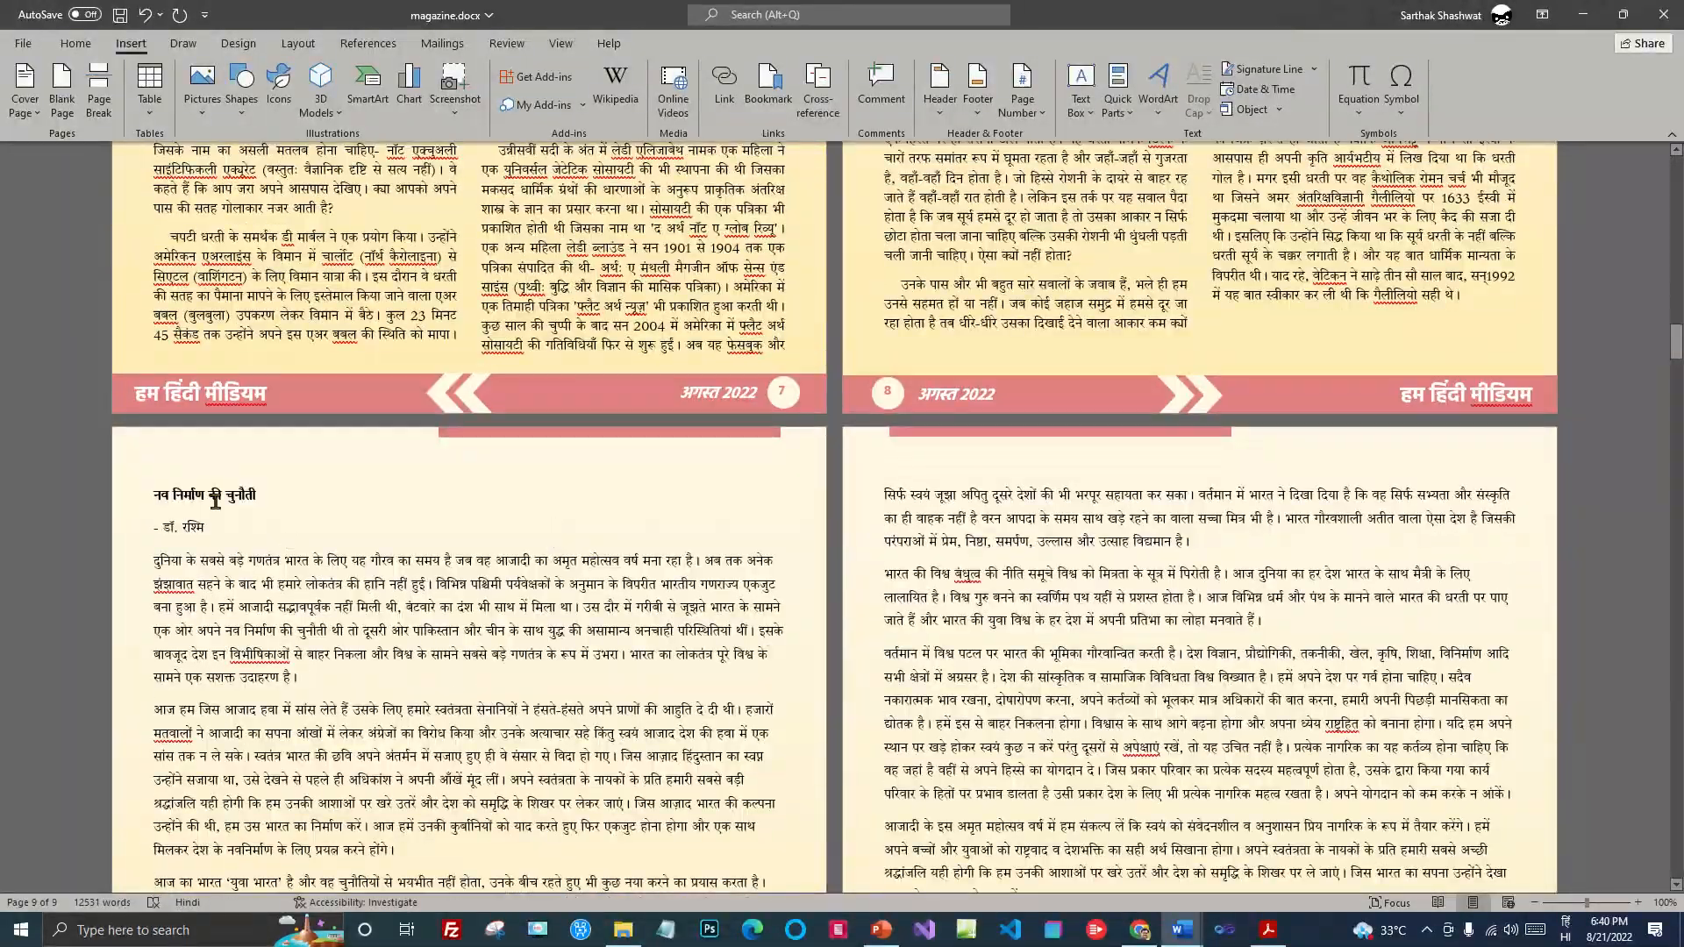
Step: Copy the red and grey "विज्ञान-वार्ता" banner above the article "धरती को चपटी मानने वाले लोग भी हैं?"
{"action": "left_click", "coordinate": [215, 498]}
{"action": "scroll", "coordinate": [1260, 682], "scroll_direction": "up", "scroll_amount": 15}
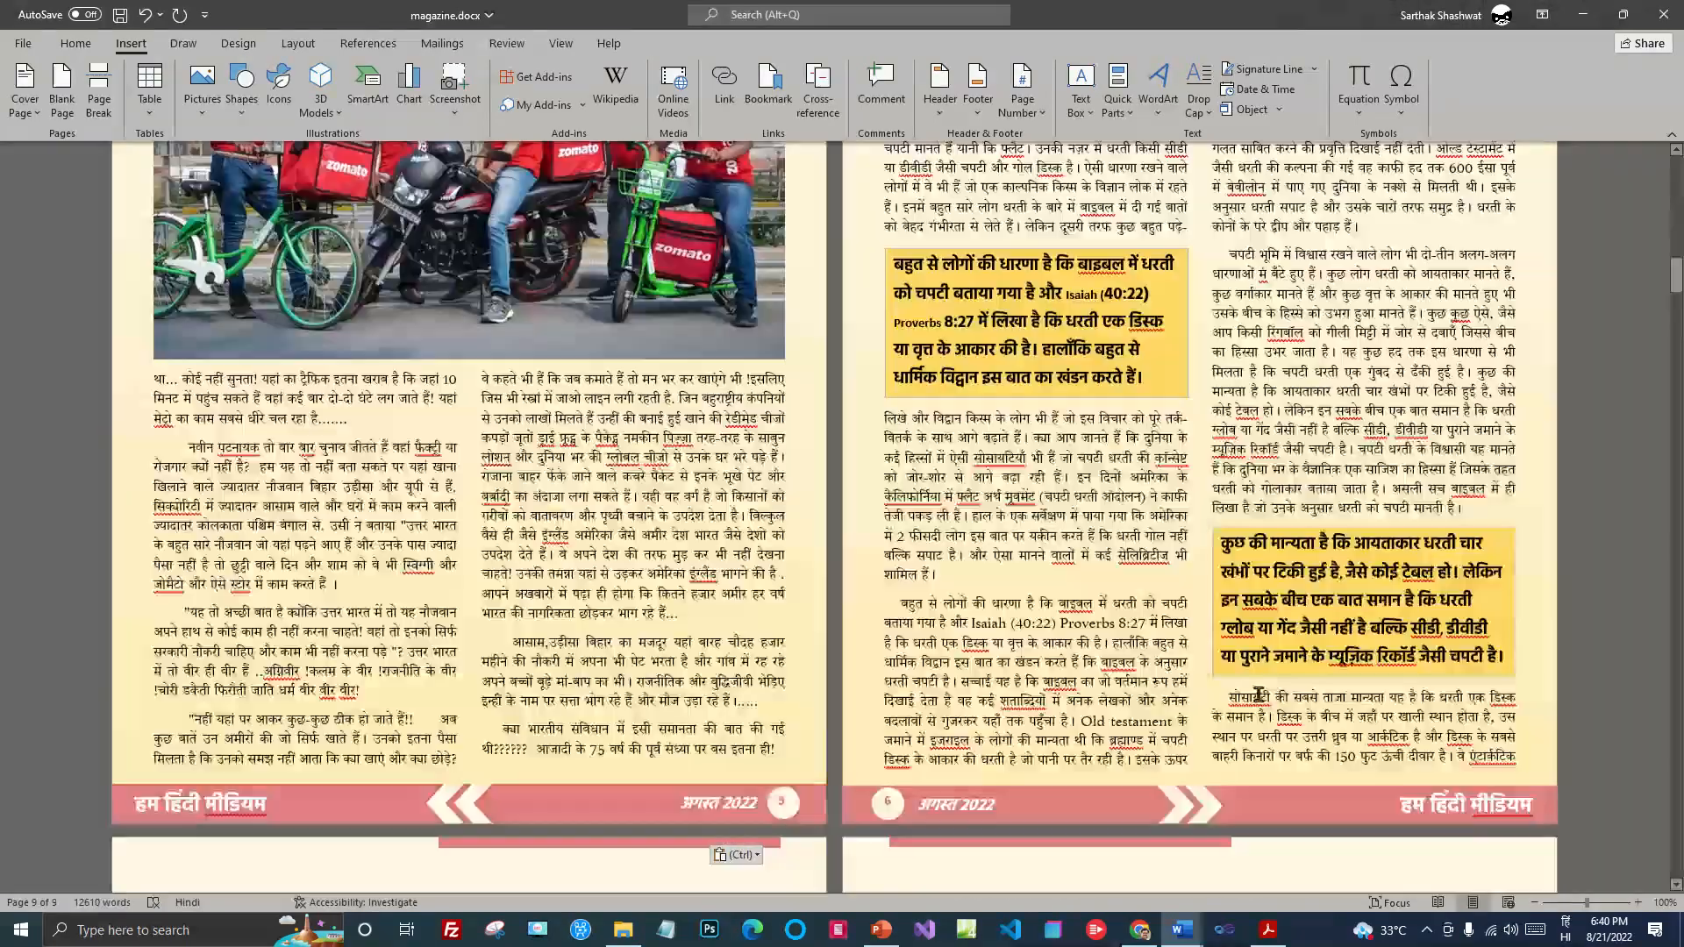
{"action": "scroll", "coordinate": [1260, 695], "scroll_direction": "up", "scroll_amount": 3}
{"action": "left_click", "coordinate": [1046, 236]}
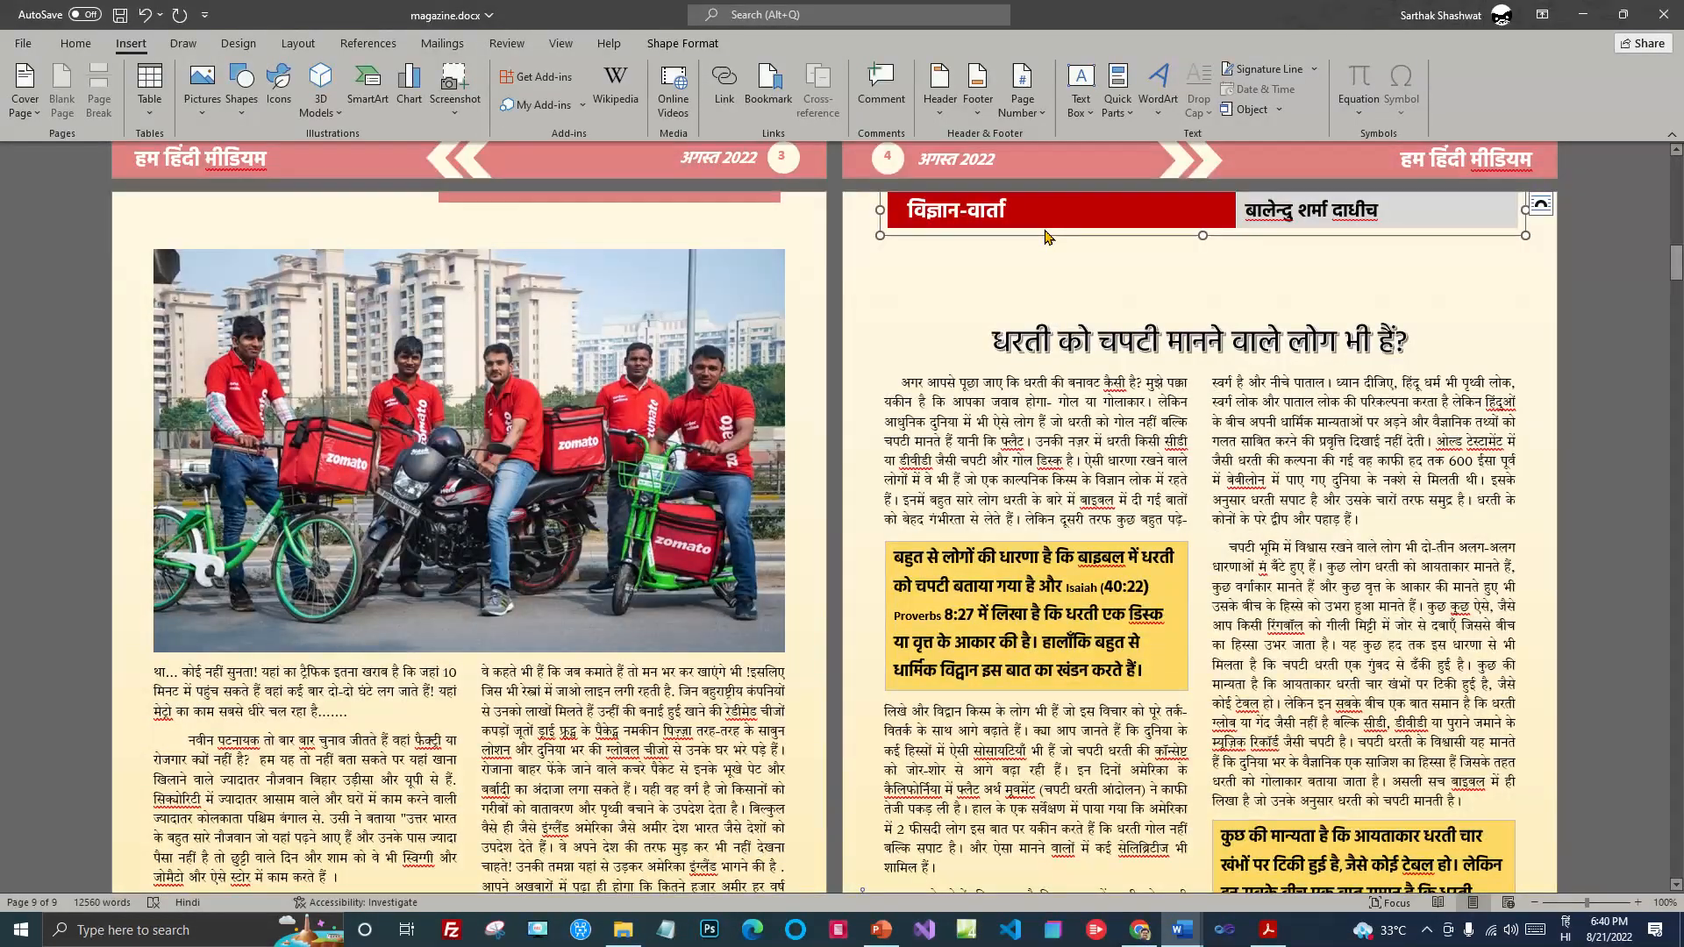
Step: Add an empty line above the title "नव निर्माण की चुनौती" on page 9 and paste the copied banner there
{"action": "scroll", "coordinate": [1121, 390], "scroll_direction": "down", "scroll_amount": 8}
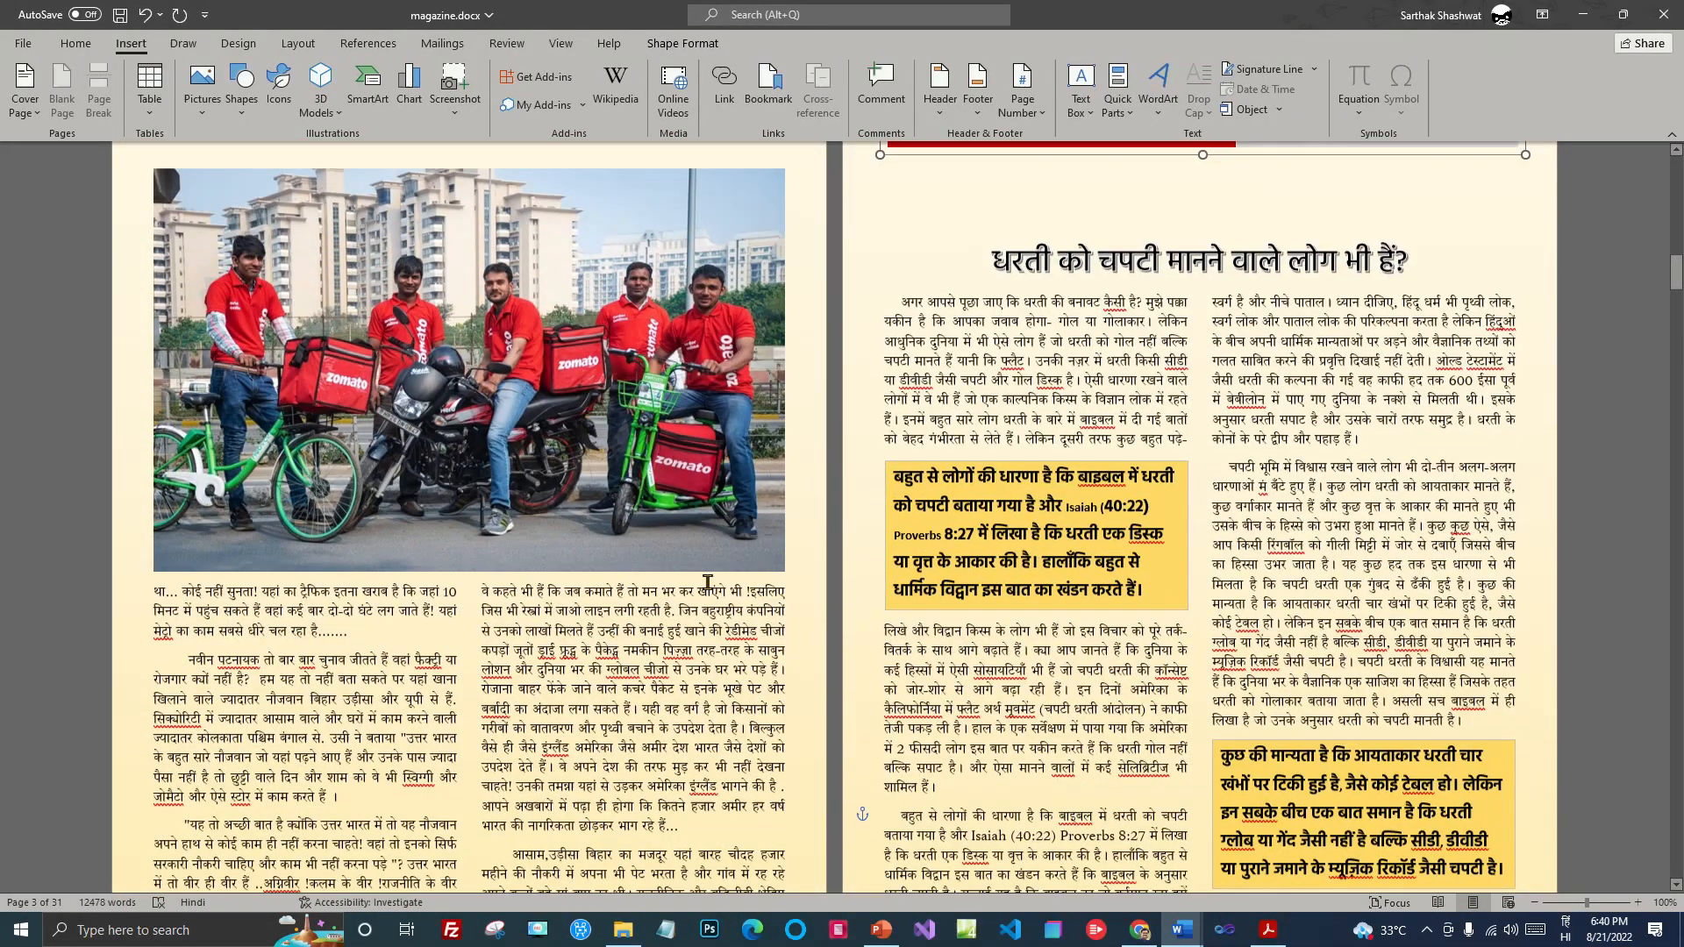
{"action": "scroll", "coordinate": [441, 566], "scroll_direction": "down", "scroll_amount": 10}
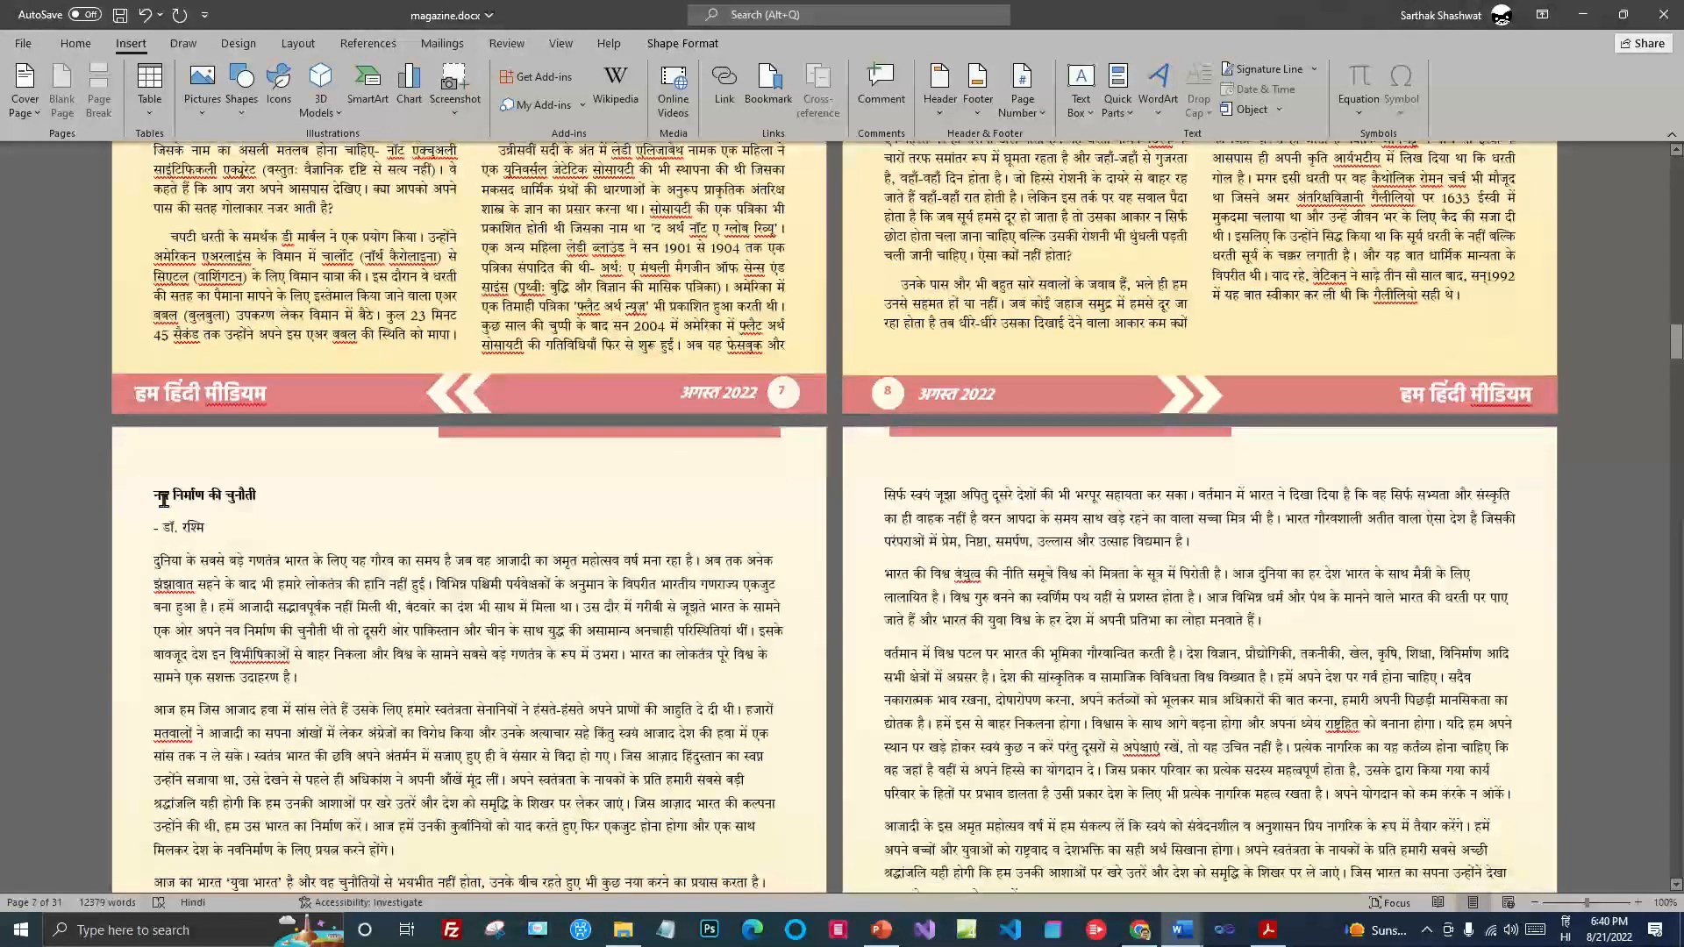
{"action": "left_click", "coordinate": [163, 500]}
{"action": "key", "text": "Return"}
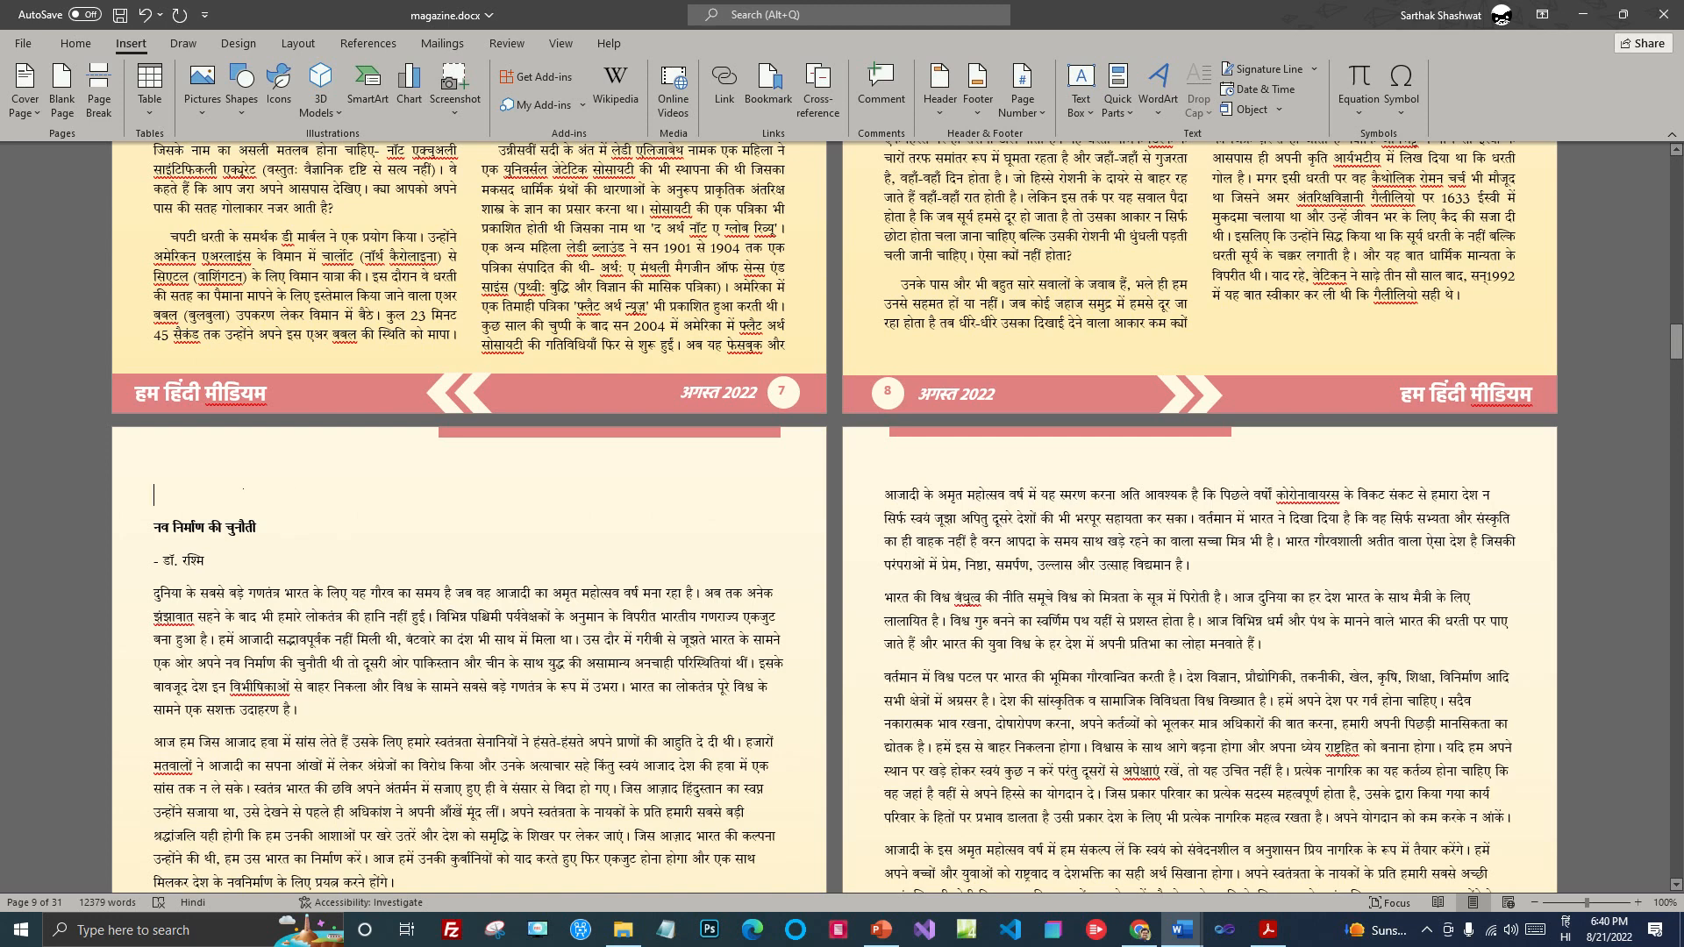
{"action": "key", "text": "ctrl+v"}
Step: Move the pasted banner up to the upper edge of page 9, covering the pink header strip
{"action": "left_click_drag", "start_coordinate": [492, 476], "coordinate": [486, 429]}
{"action": "key", "text": "Up"}
{"action": "key", "text": "Up"}
{"action": "key", "text": "Up"}
{"action": "key", "text": "Up"}
{"action": "key", "text": "Up"}
{"action": "key", "text": "Up"}
{"action": "key", "text": "Up"}
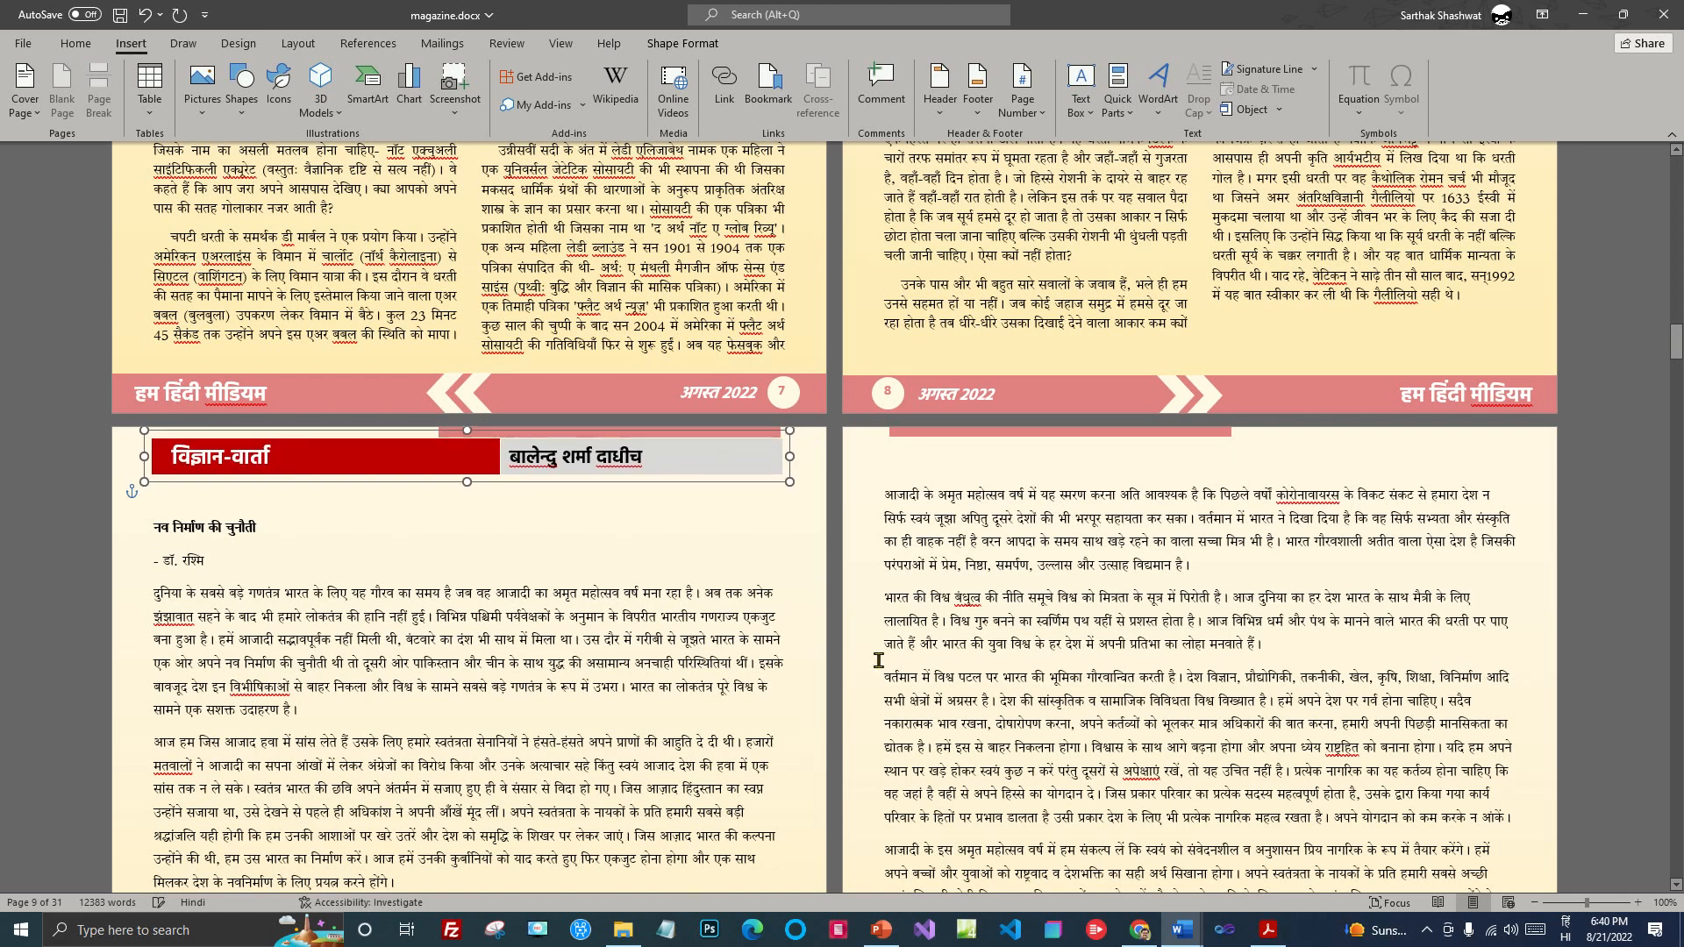
{"action": "key", "text": "Up"}
{"action": "key", "text": "Up"}
{"action": "key", "text": "Up"}
{"action": "key", "text": "Up"}
{"action": "key", "text": "Up"}
{"action": "key", "text": "Up"}
{"action": "key", "text": "Up"}
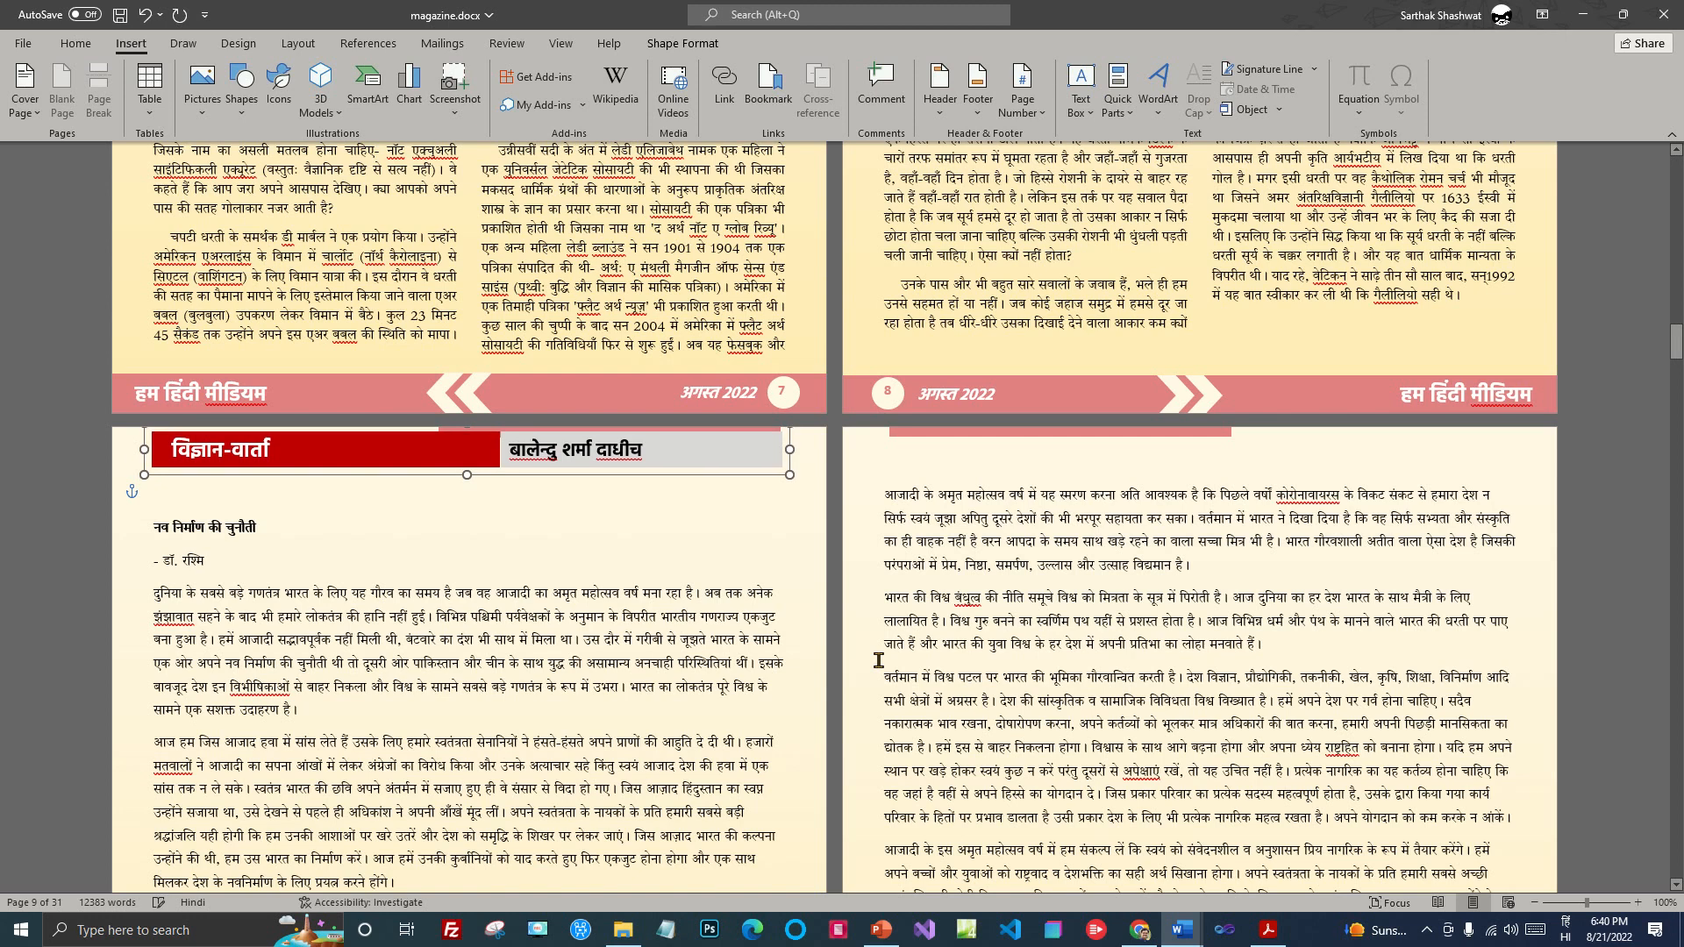
{"action": "key", "text": "Up"}
{"action": "key", "text": "Up"}
{"action": "key", "text": "Up"}
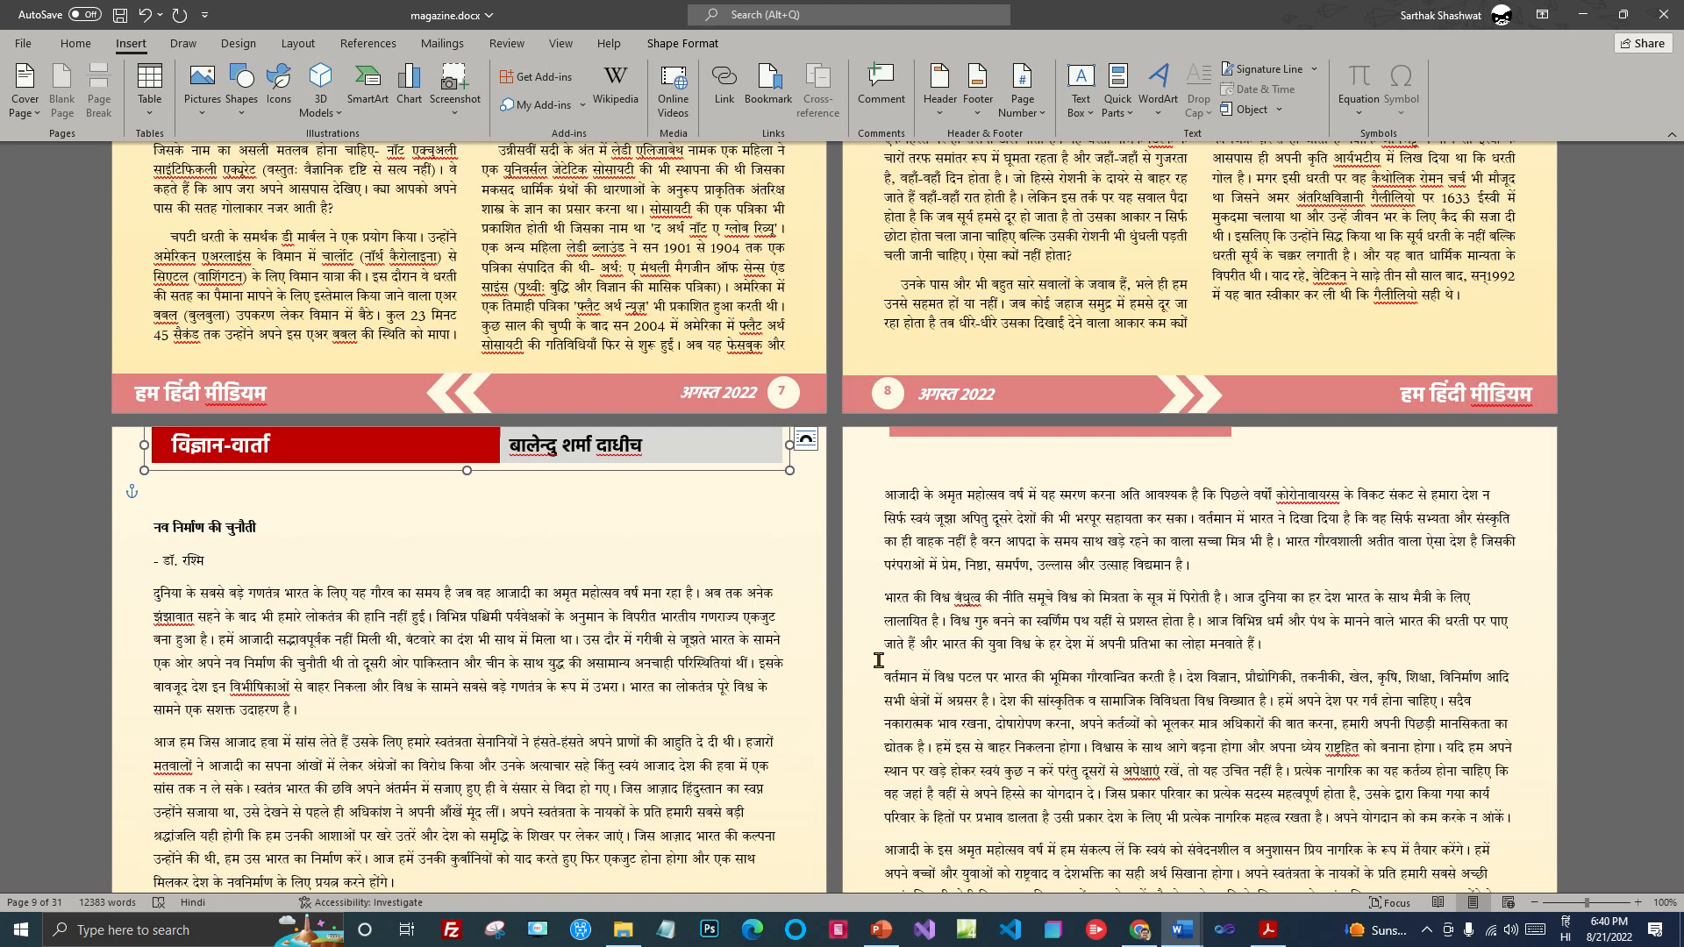
{"action": "key", "text": "Down"}
{"action": "key", "text": "Up"}
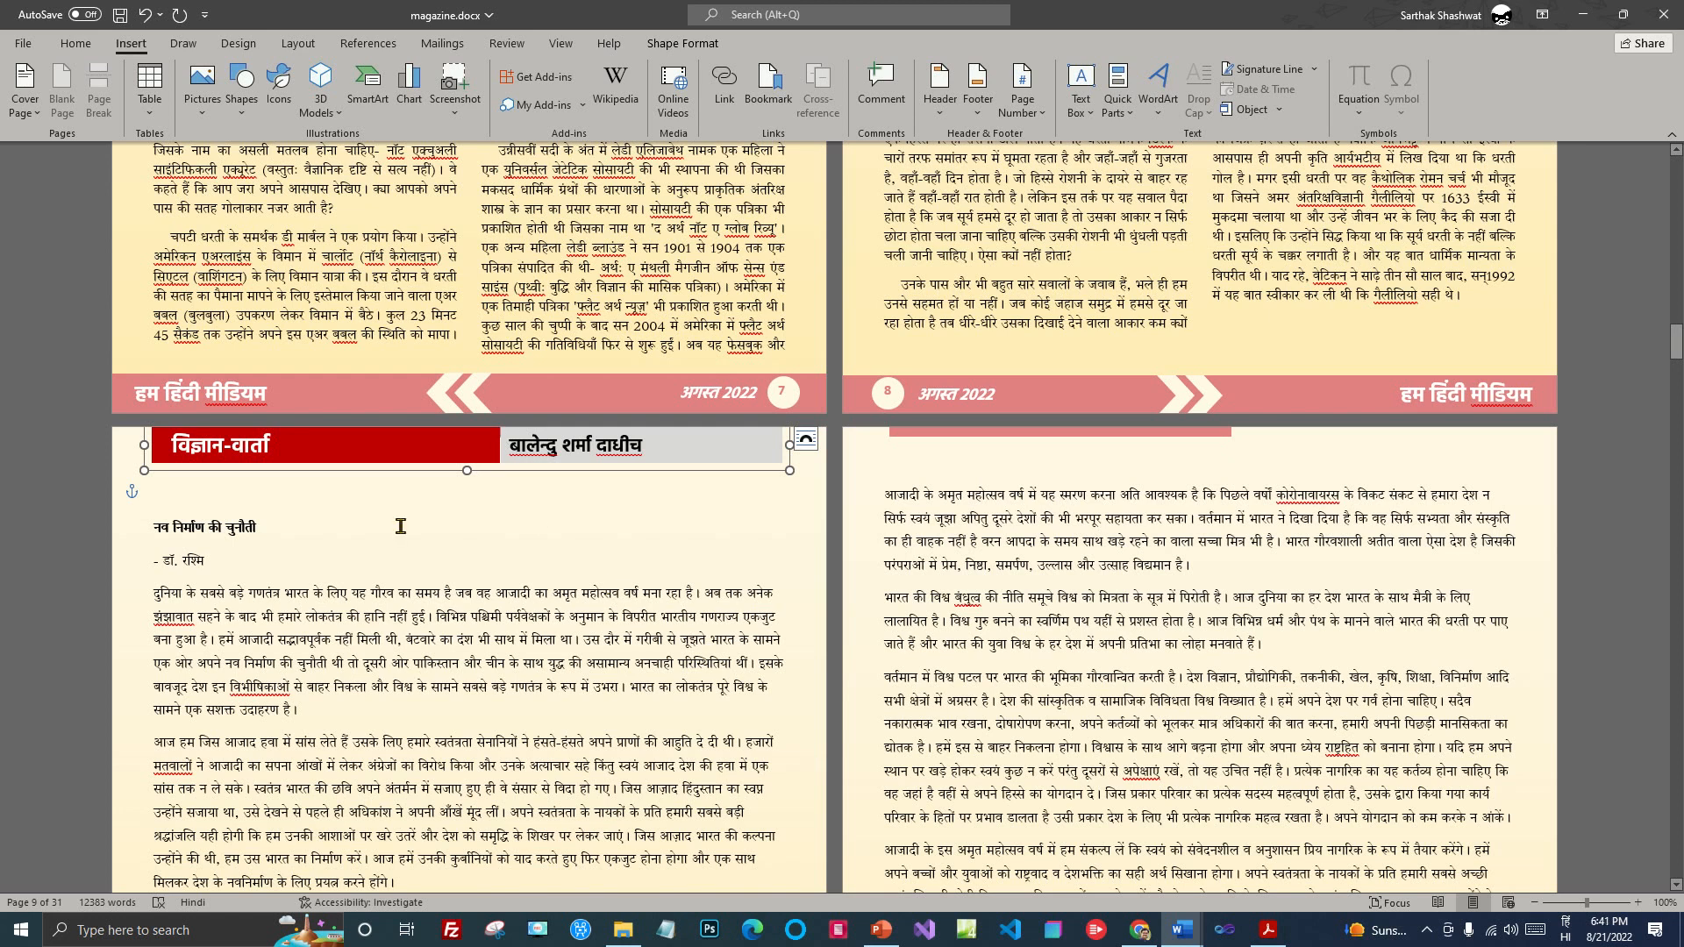
Step: Relabel the page 9 banner as "मंथन" with the article author's name, and delete the separate byline below the title
{"action": "double_click", "coordinate": [175, 445]}
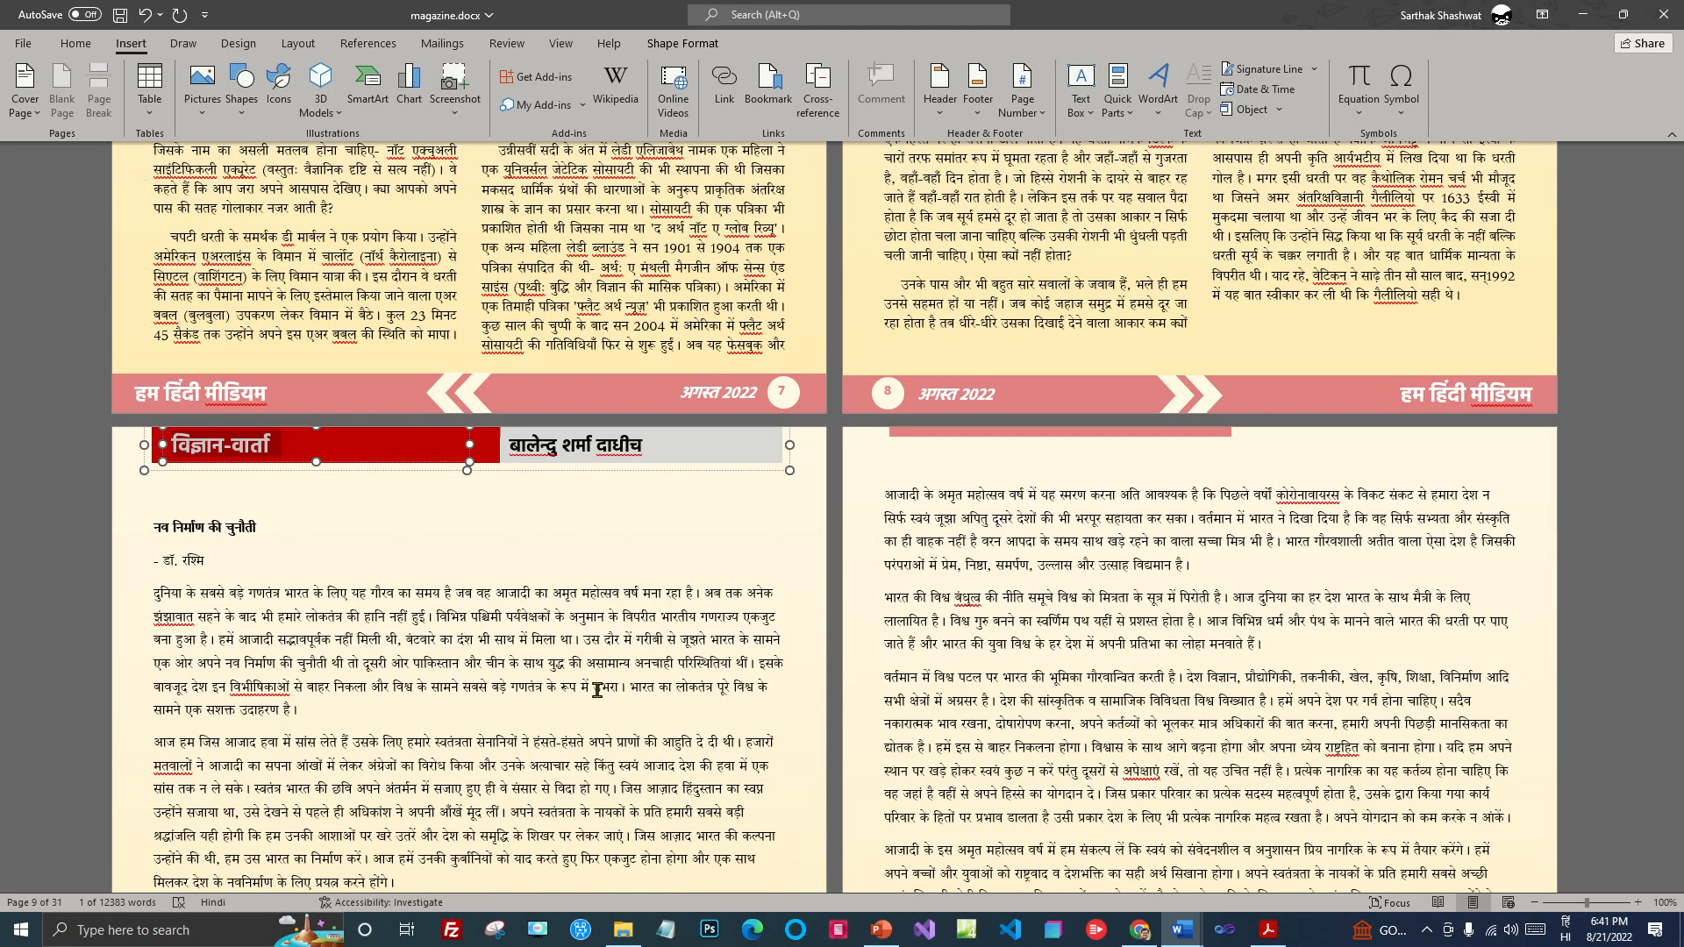
{"action": "type", "text": "मंथन"}
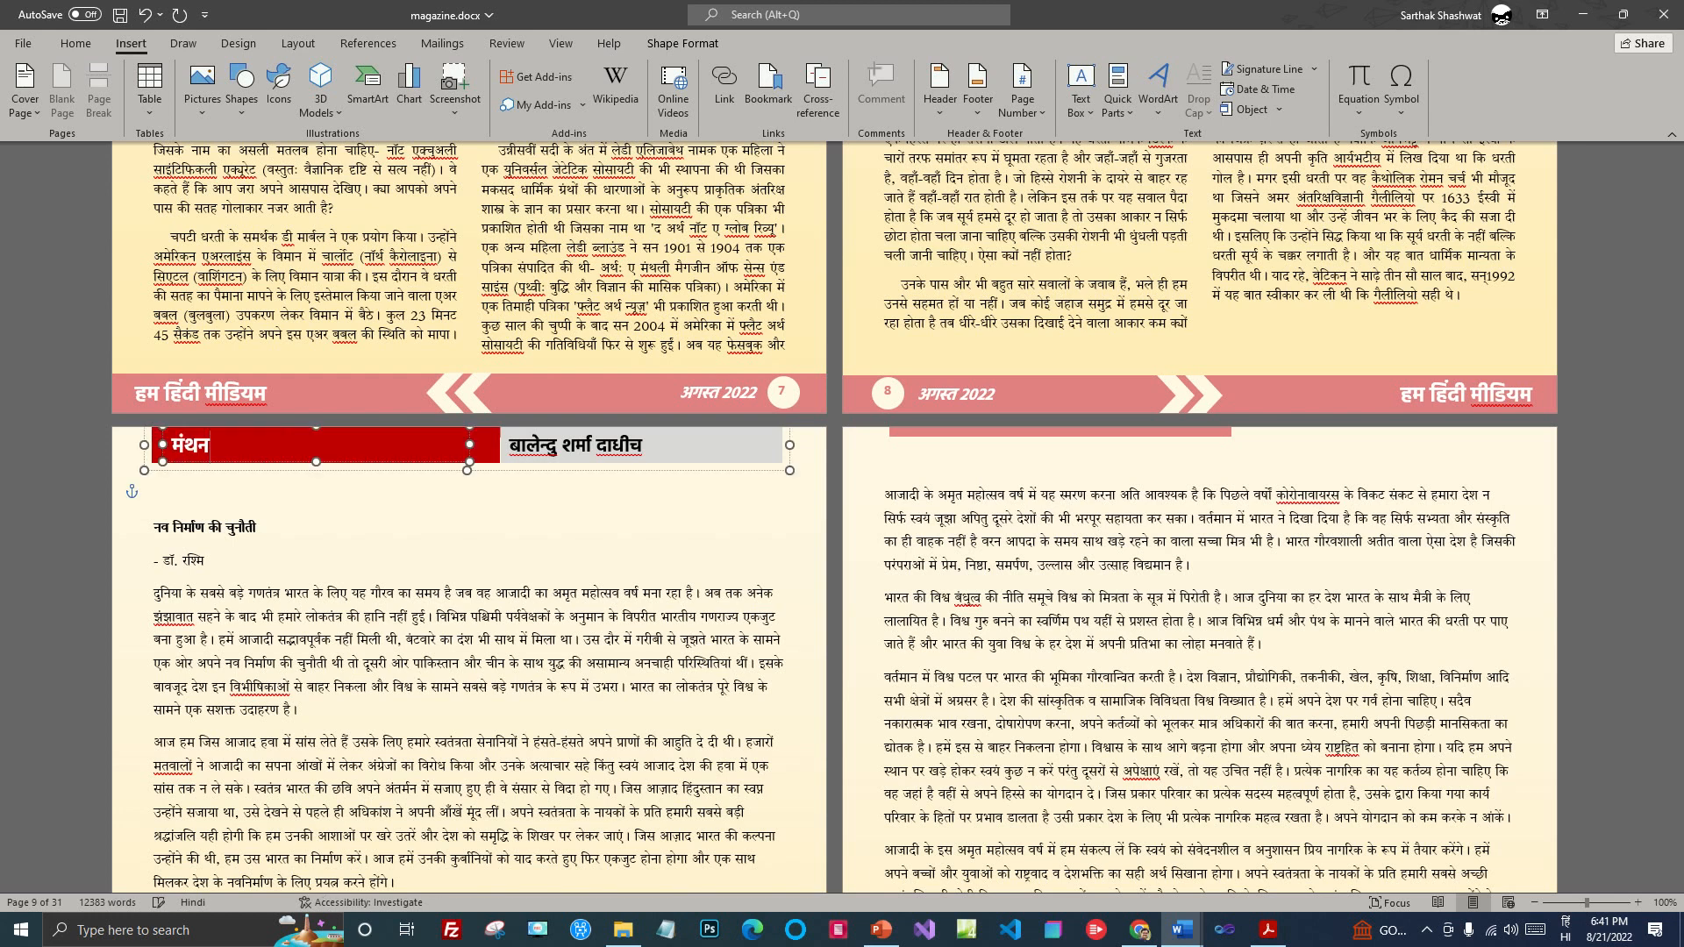
{"action": "left_click_drag", "start_coordinate": [508, 451], "coordinate": [649, 449]}
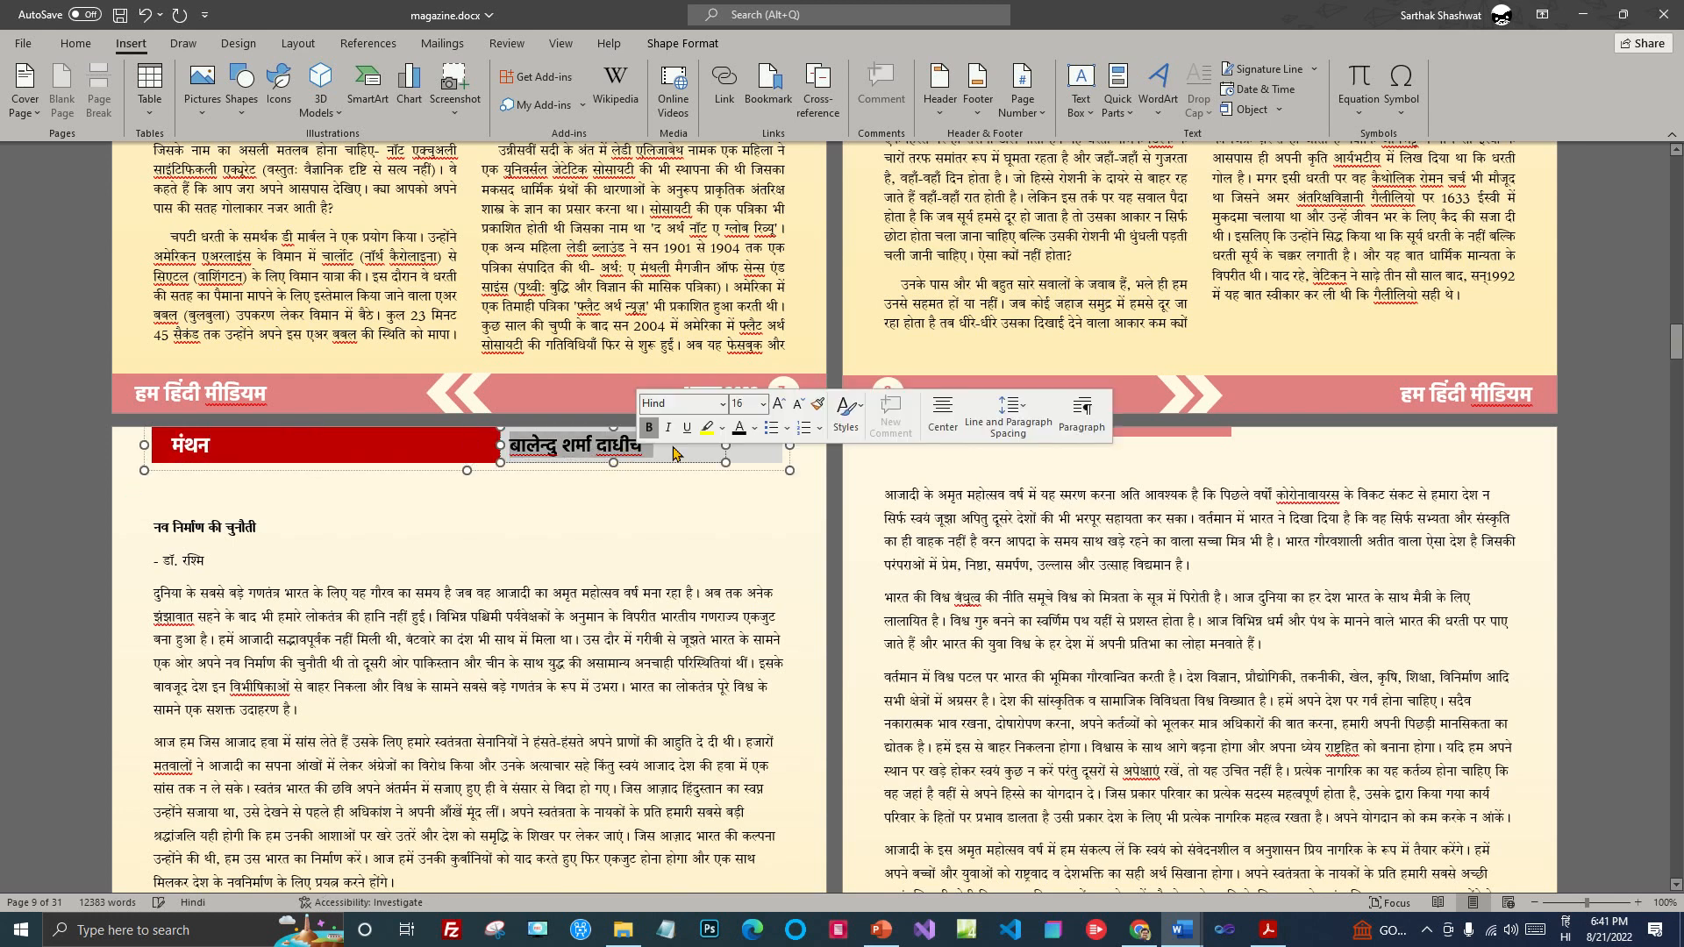
{"action": "type", "text": "डॉ. रश्मि"}
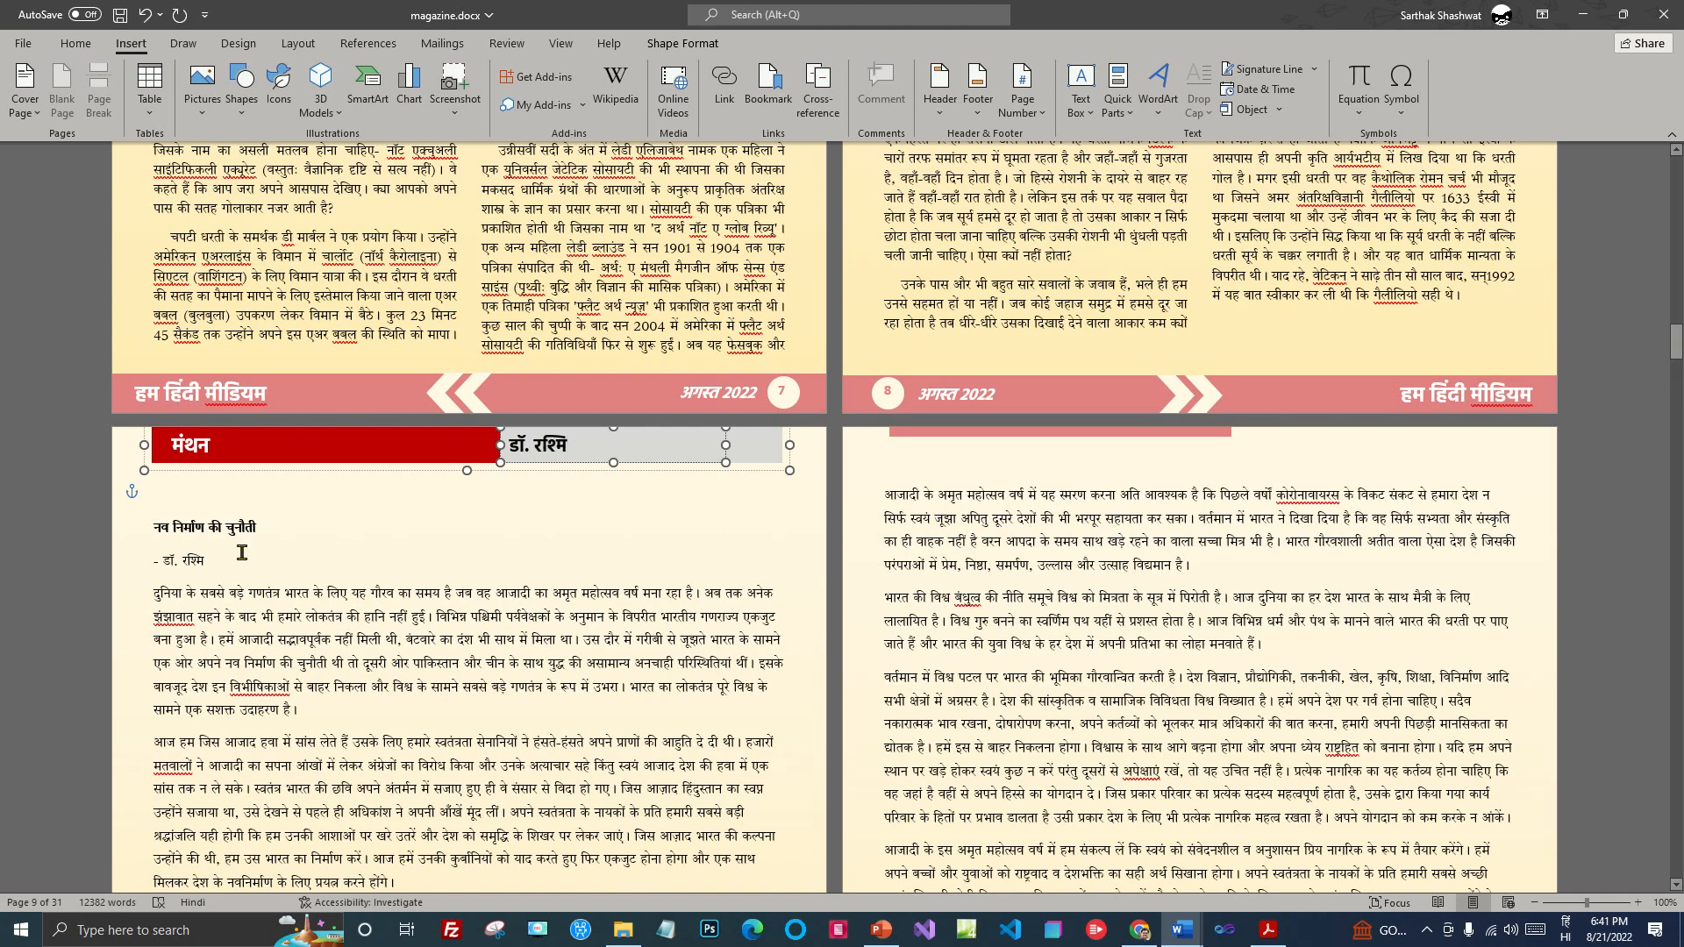
{"action": "left_click_drag", "start_coordinate": [241, 553], "coordinate": [151, 561]}
{"action": "key", "text": "BackSpace"}
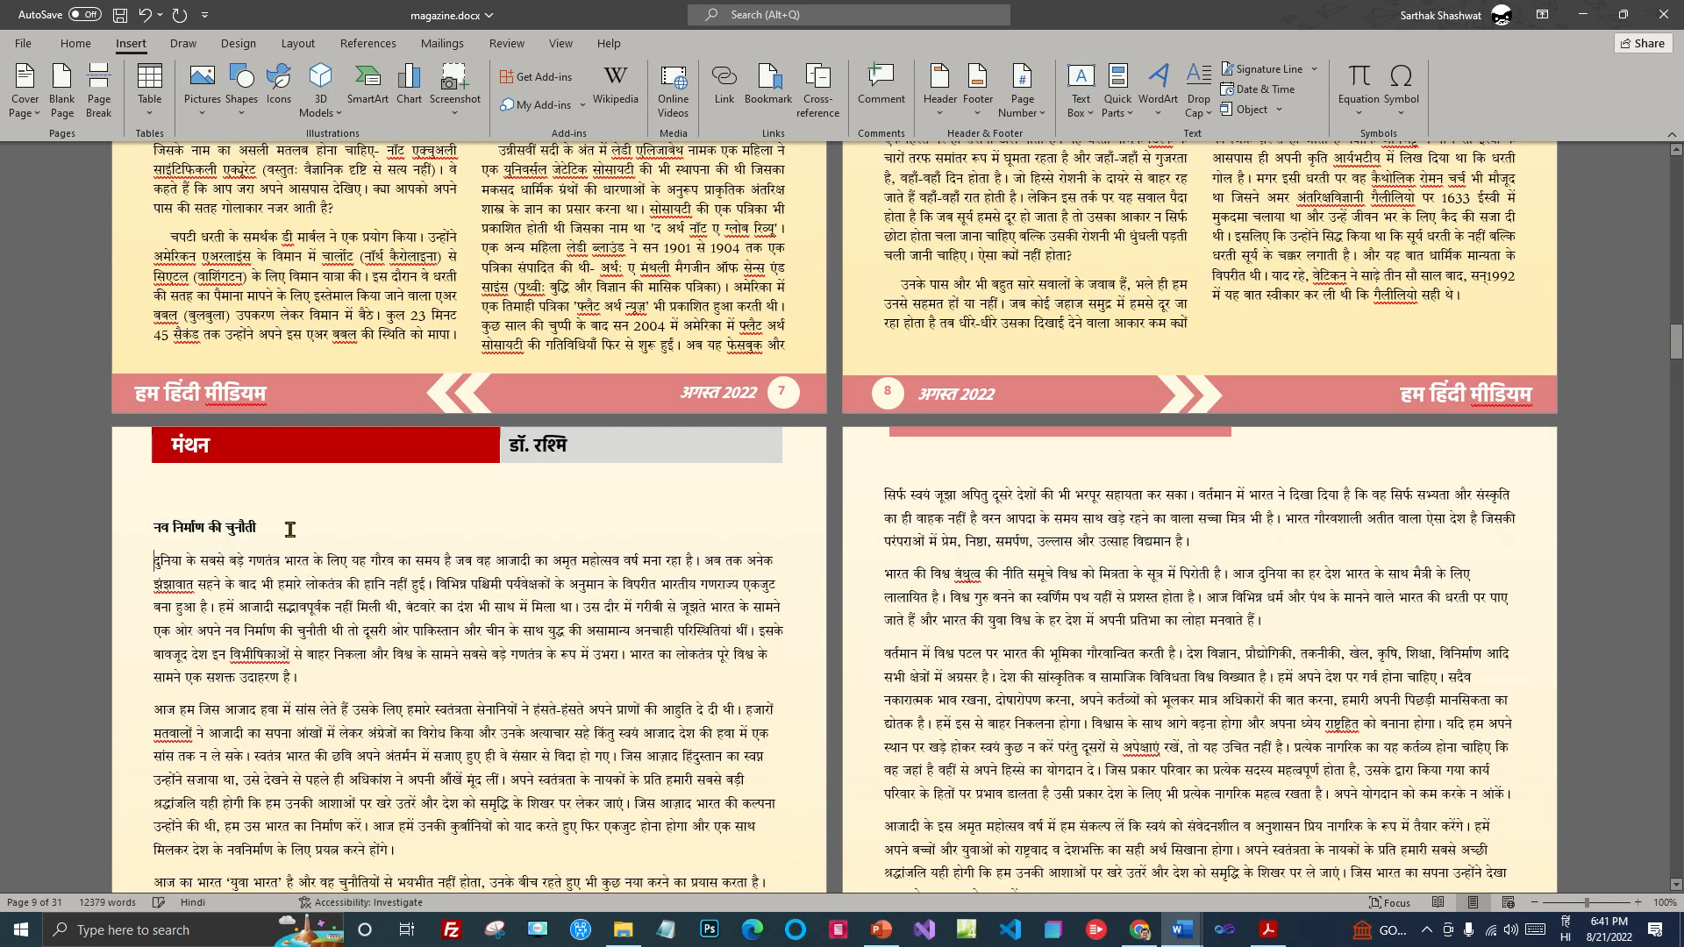
Step: Apply the पैराग्राफ style to the whole body text of the article "नव निर्माण की चुनौती"
{"action": "left_click_drag", "start_coordinate": [151, 560], "coordinate": [1044, 367]}
{"action": "scroll", "coordinate": [1045, 367], "scroll_direction": "up", "scroll_amount": 10}
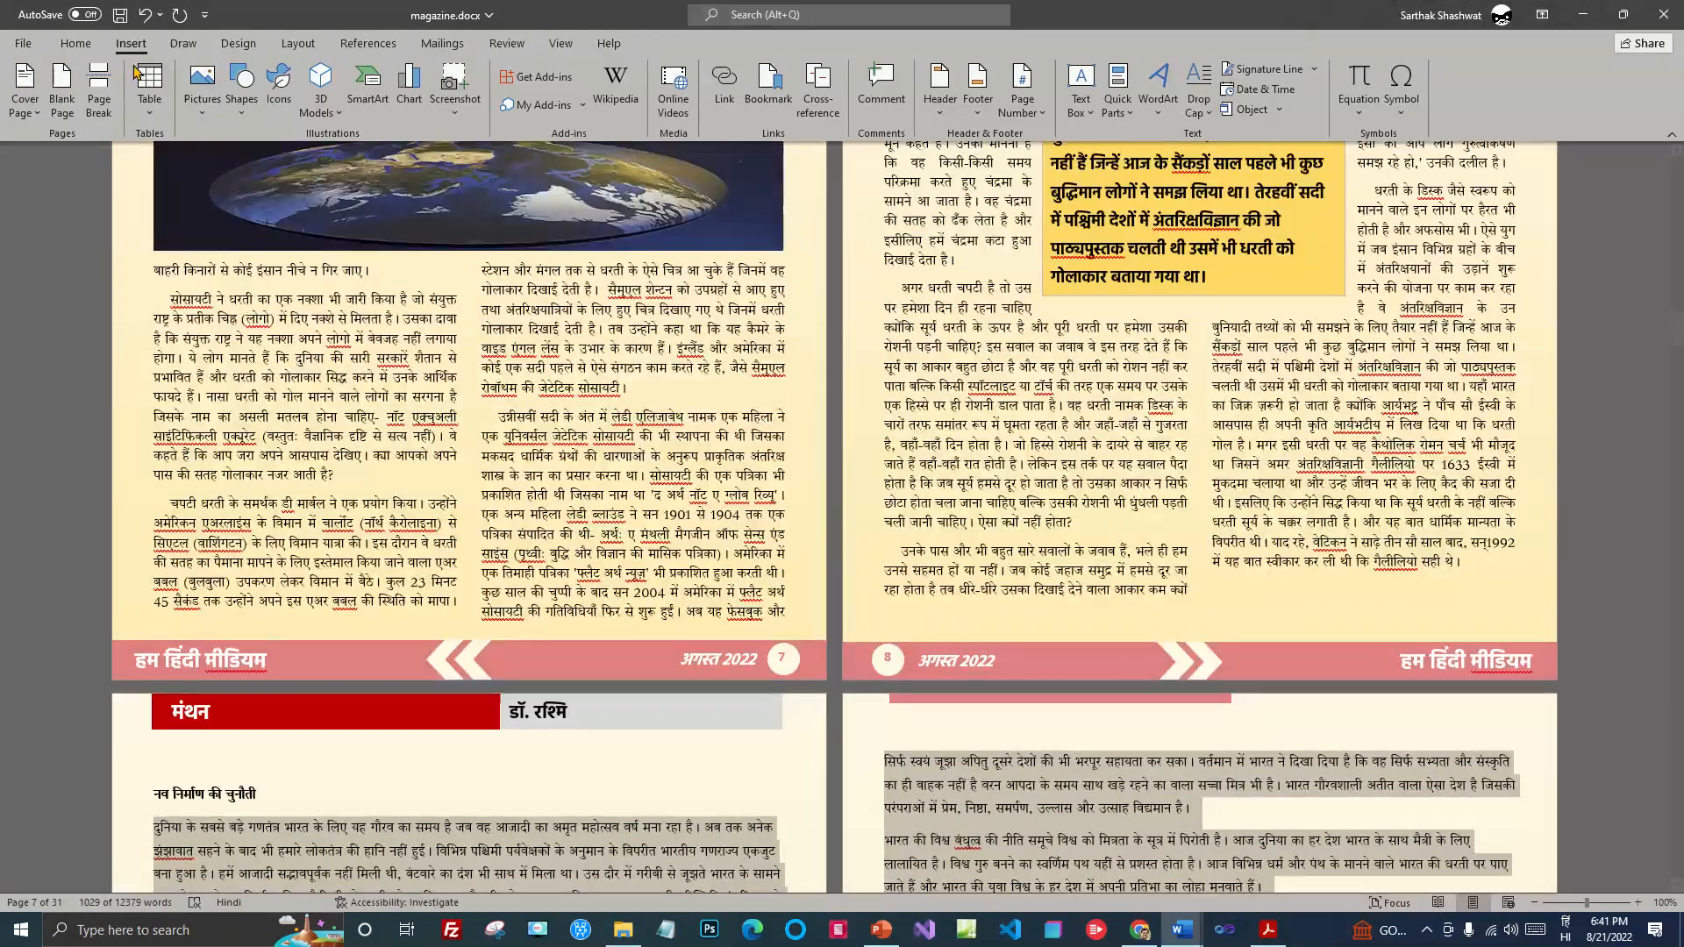
{"action": "left_click", "coordinate": [75, 43]}
{"action": "left_click", "coordinate": [794, 98]}
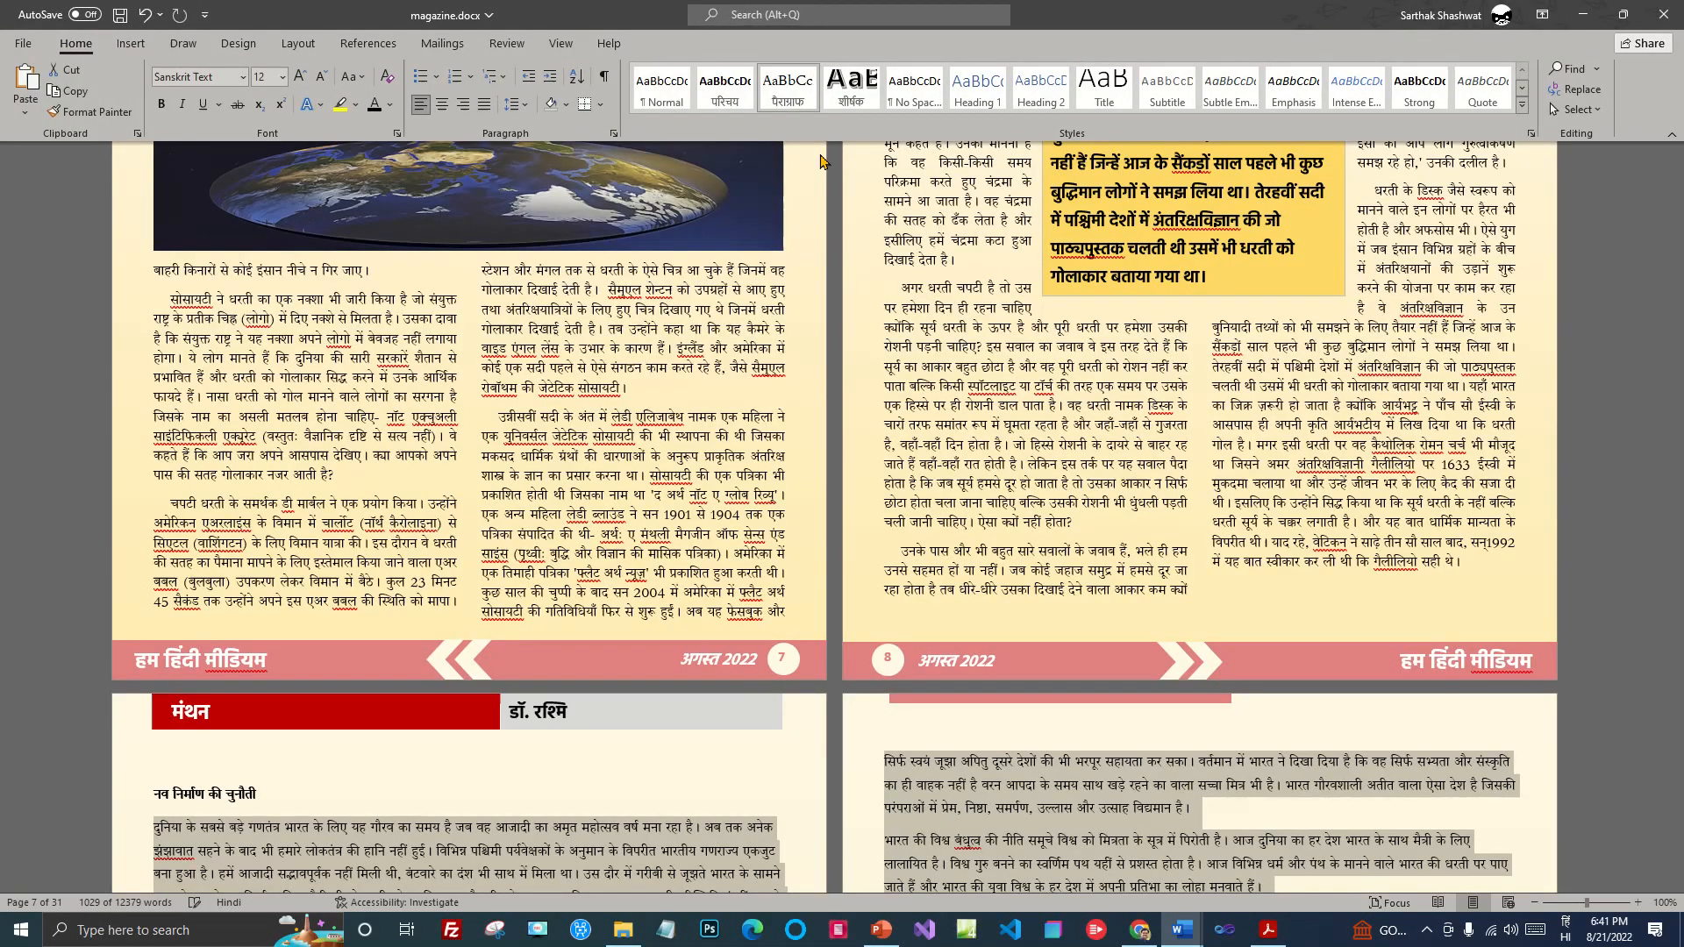
{"action": "scroll", "coordinate": [1235, 657], "scroll_direction": "down", "scroll_amount": 2}
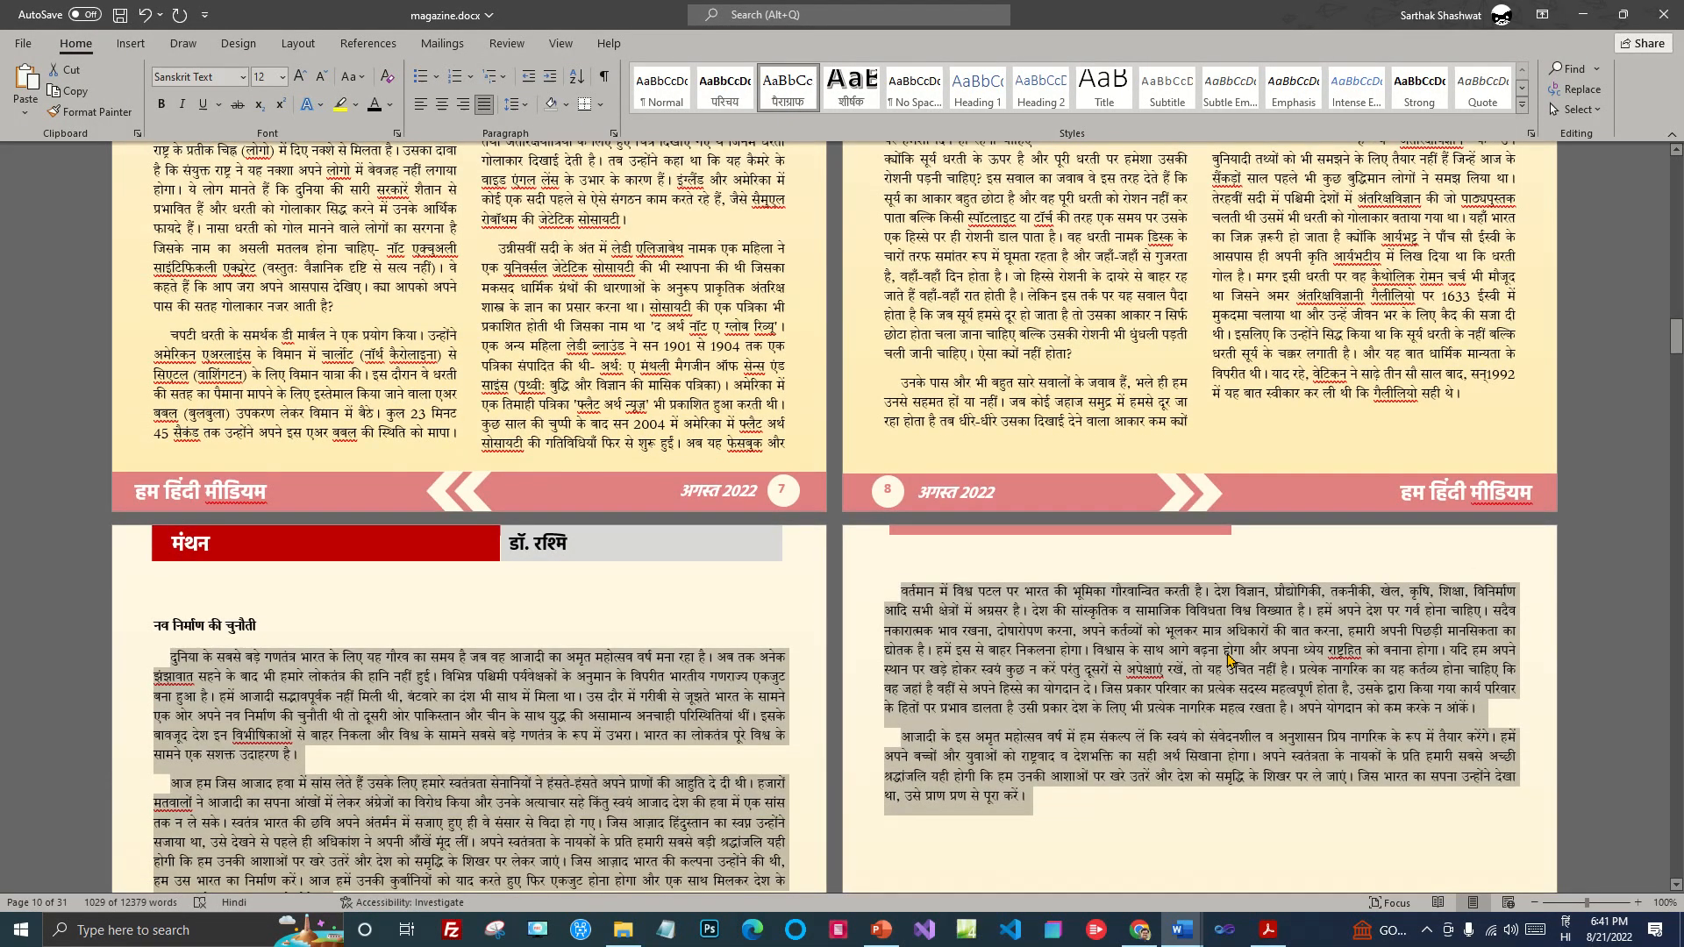
Step: Lay out the selected body text of "नव निर्माण की चुनौती" in two equal-width columns with a narrower gap between them
{"action": "left_click", "coordinate": [298, 43]}
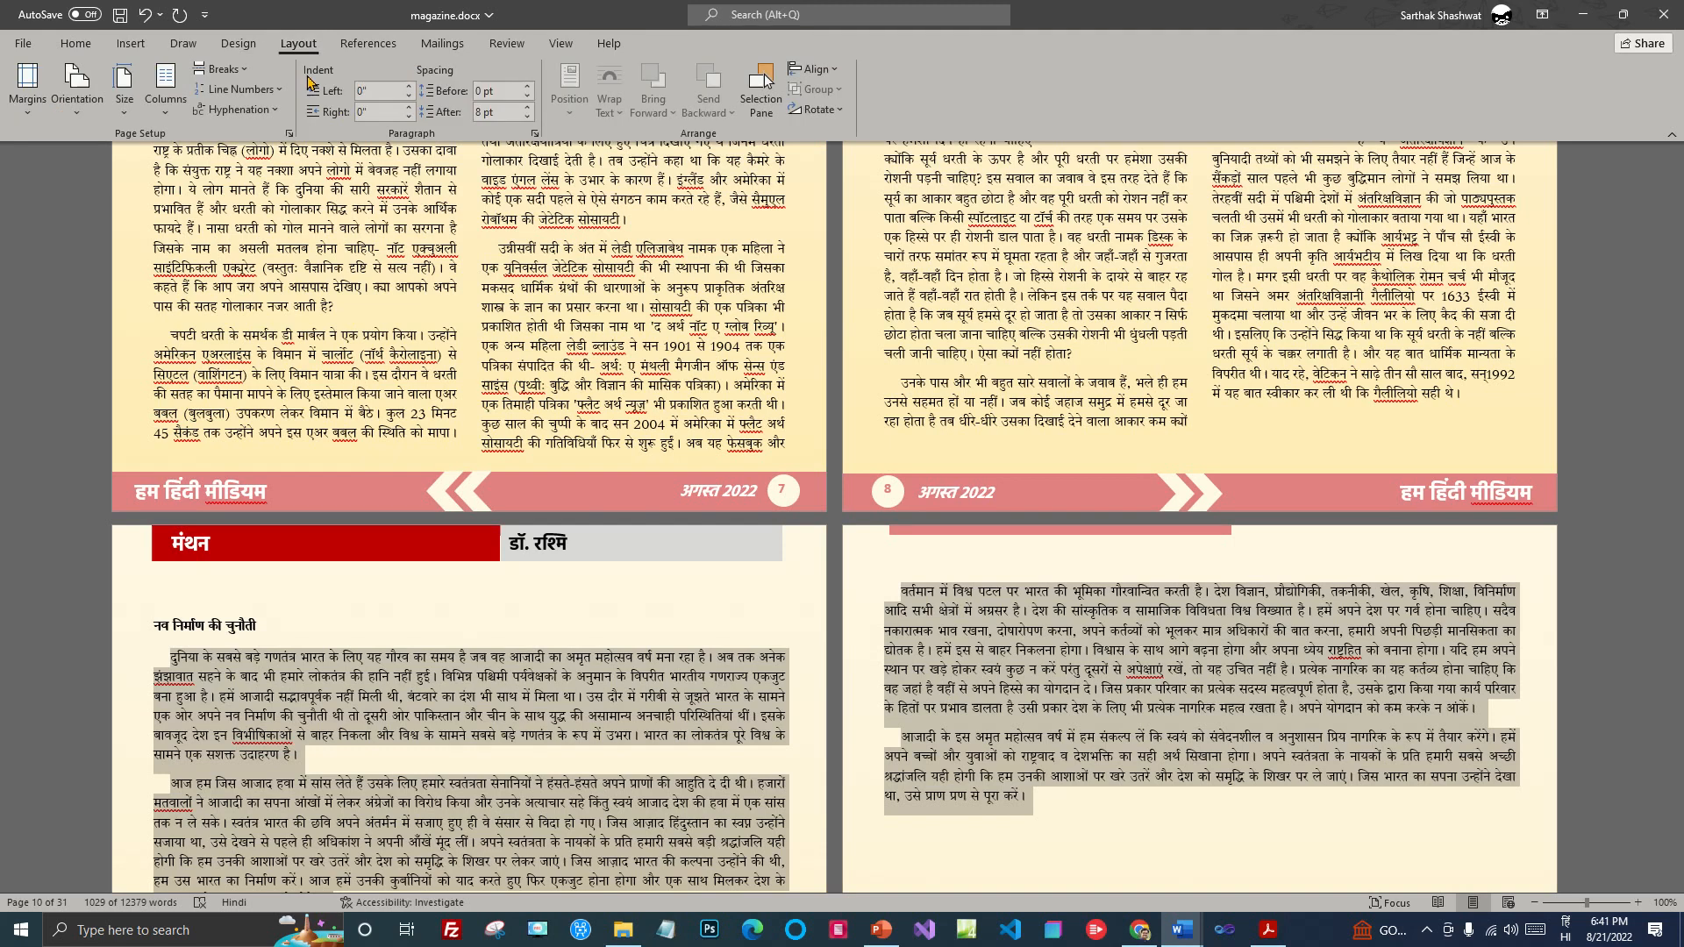
{"action": "left_click", "coordinate": [165, 121]}
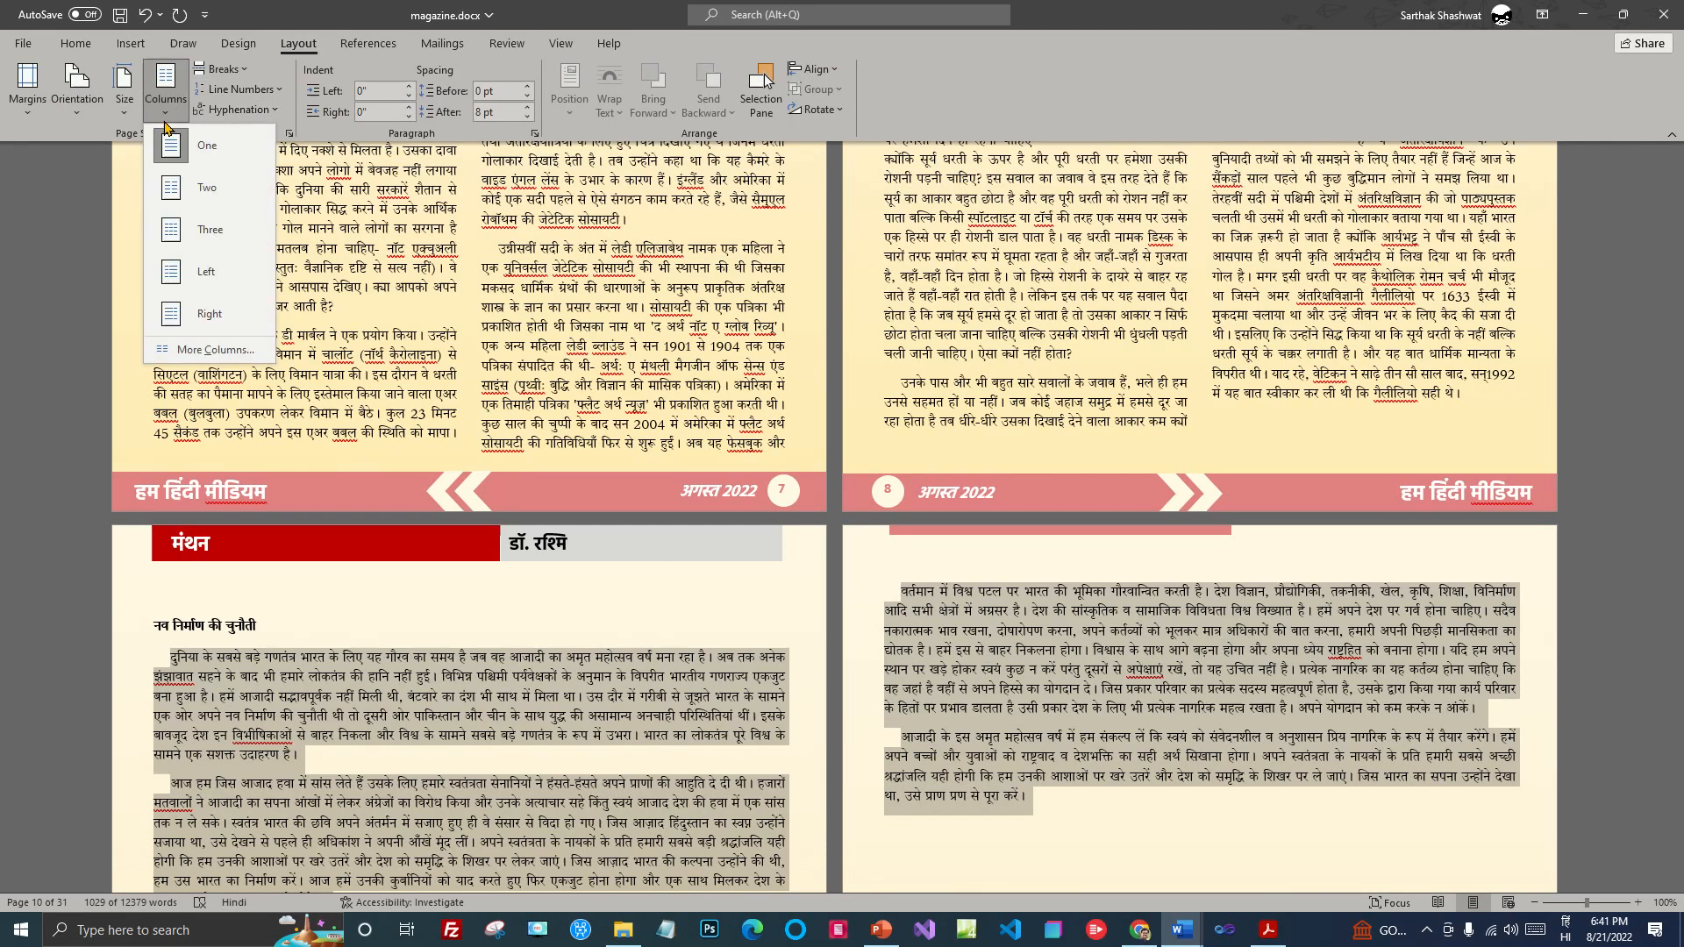
{"action": "left_click", "coordinate": [215, 360]}
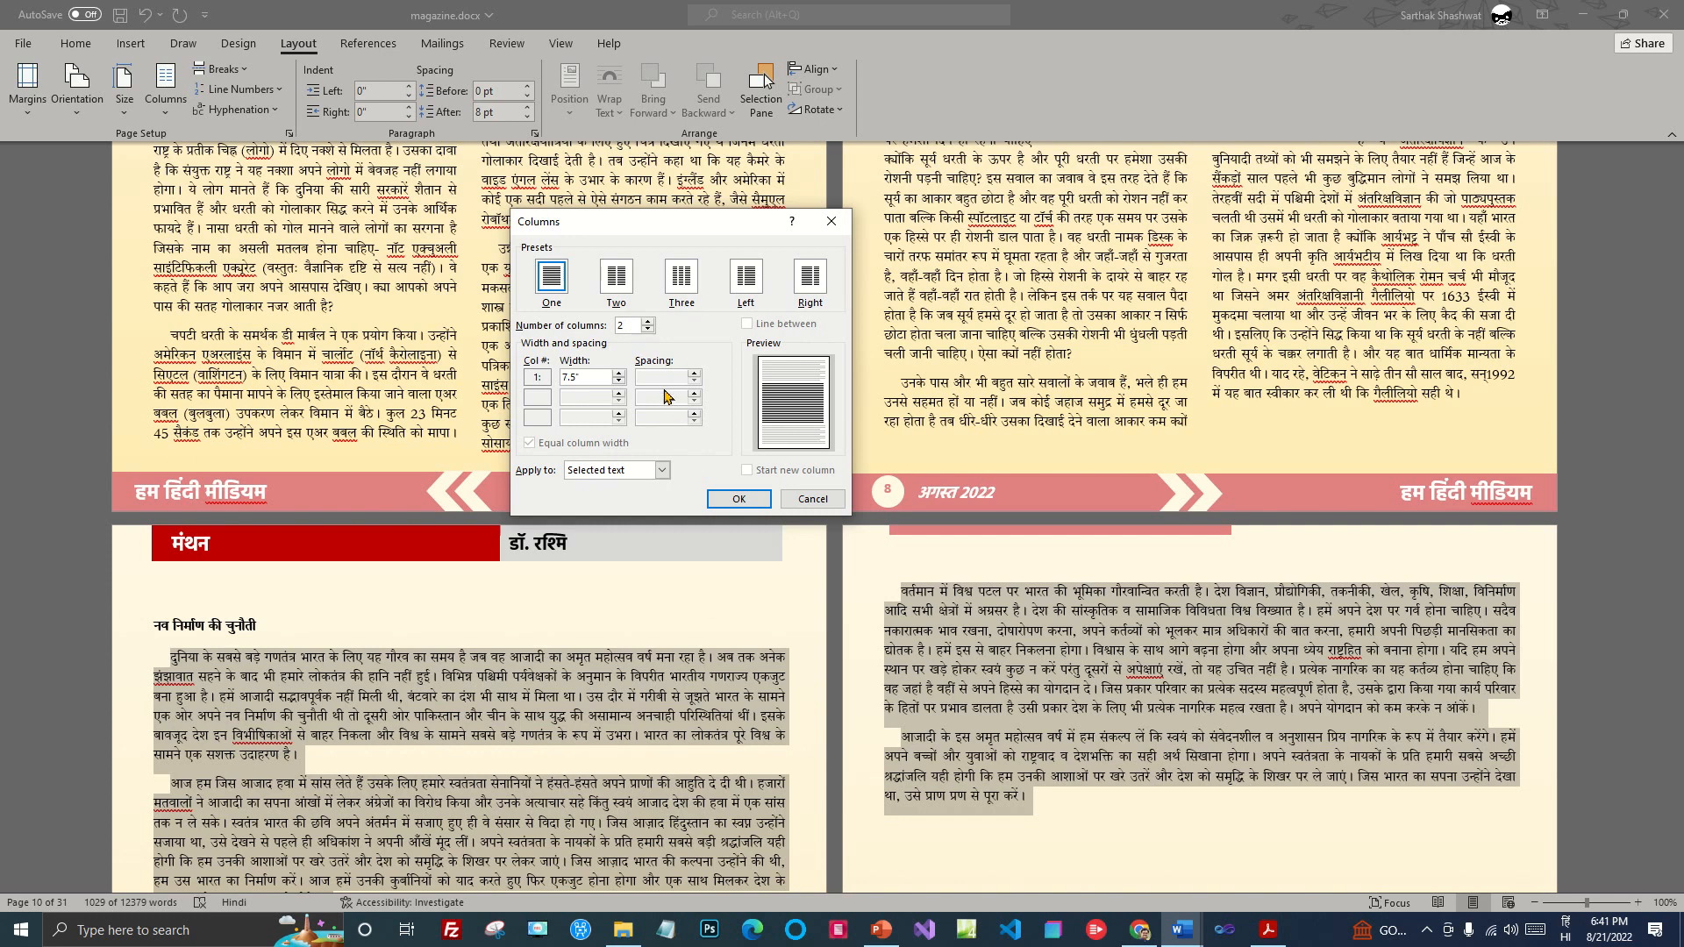
{"action": "left_click", "coordinate": [617, 277]}
{"action": "left_click", "coordinate": [644, 373]}
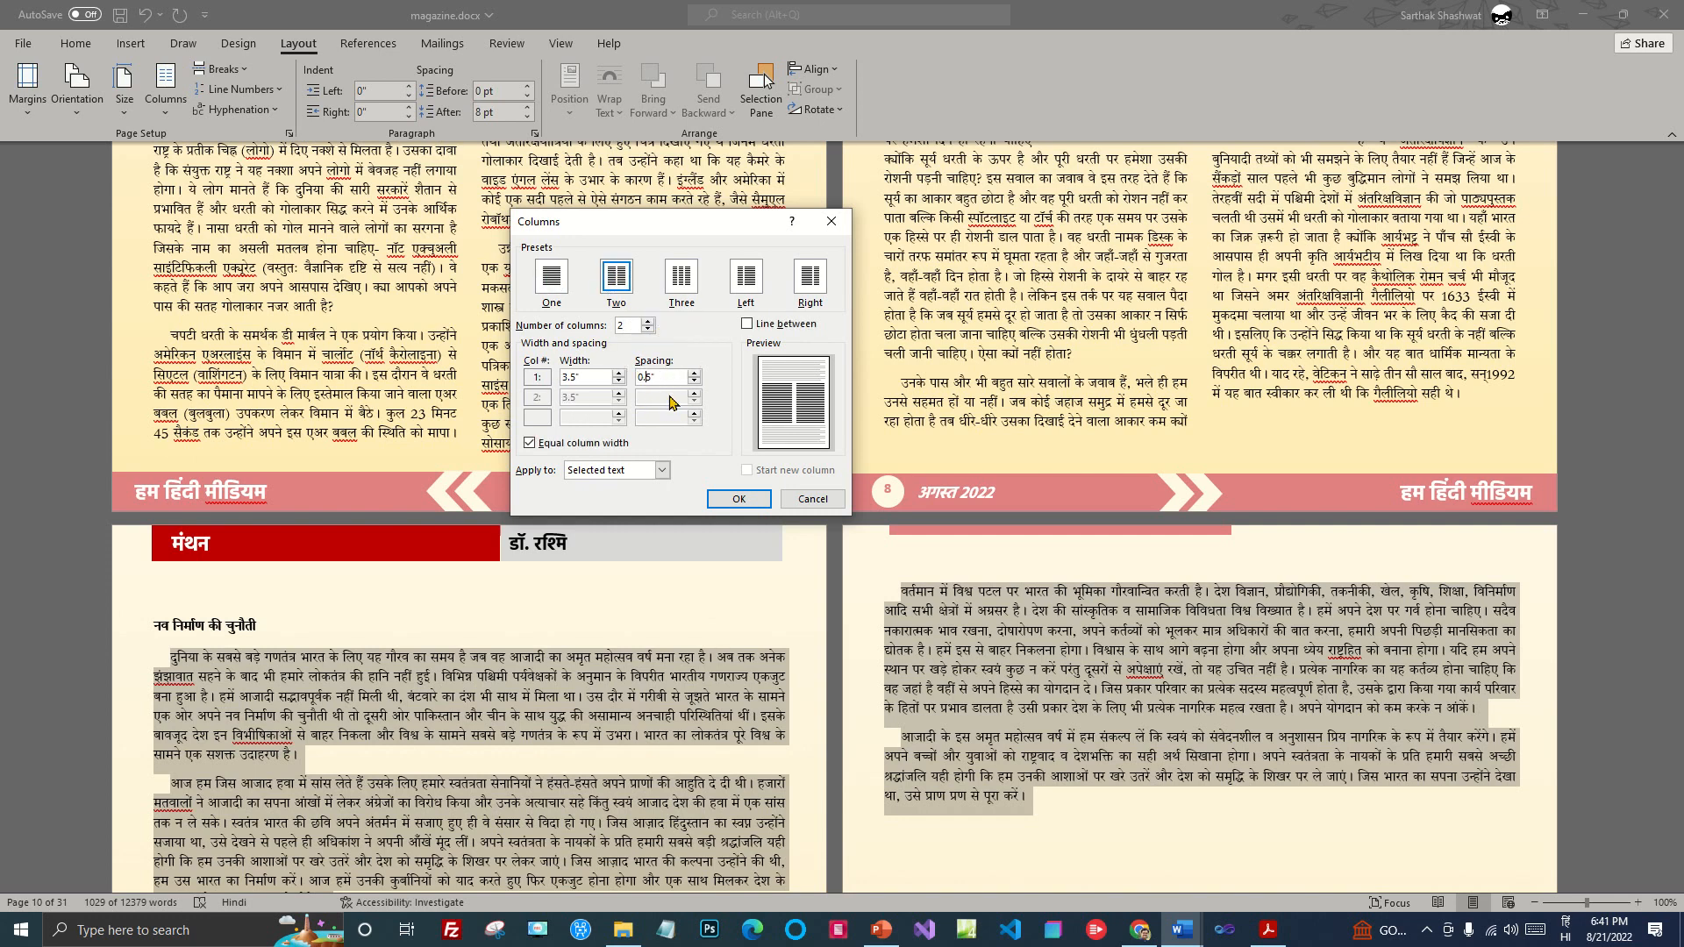
{"action": "left_click", "coordinate": [735, 499]}
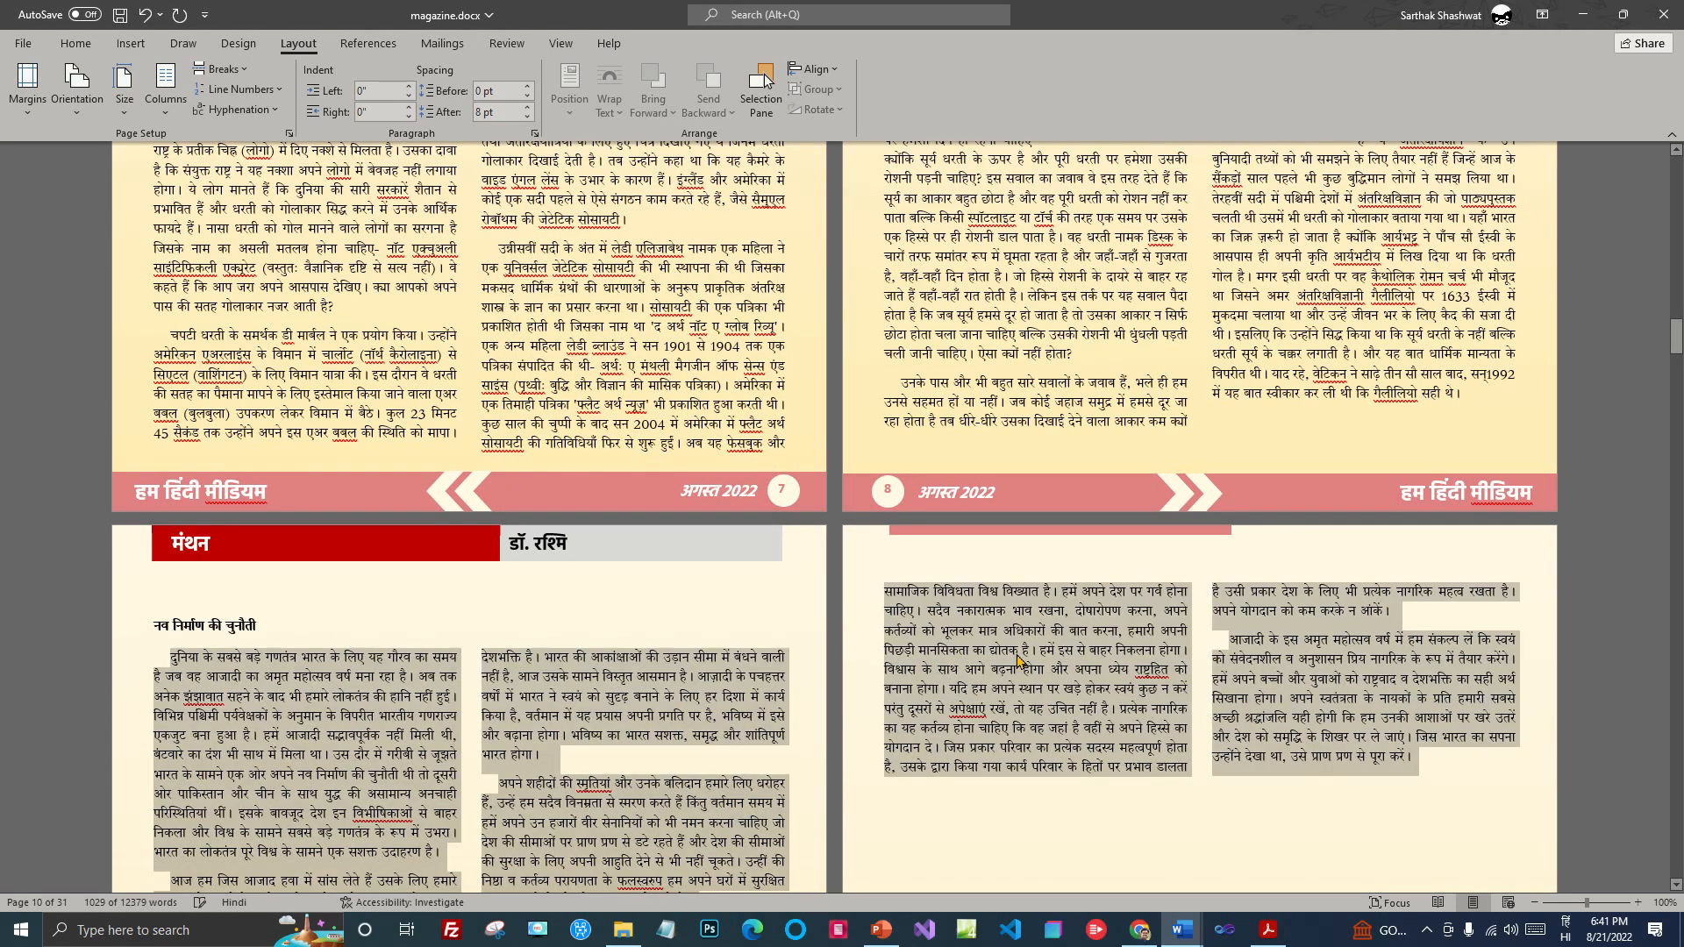
Step: Apply the शीर्षक style to the article title "नव निर्माण की चुनौती" on page 9
{"action": "left_click", "coordinate": [641, 664]}
{"action": "left_click_drag", "start_coordinate": [266, 625], "coordinate": [160, 625]}
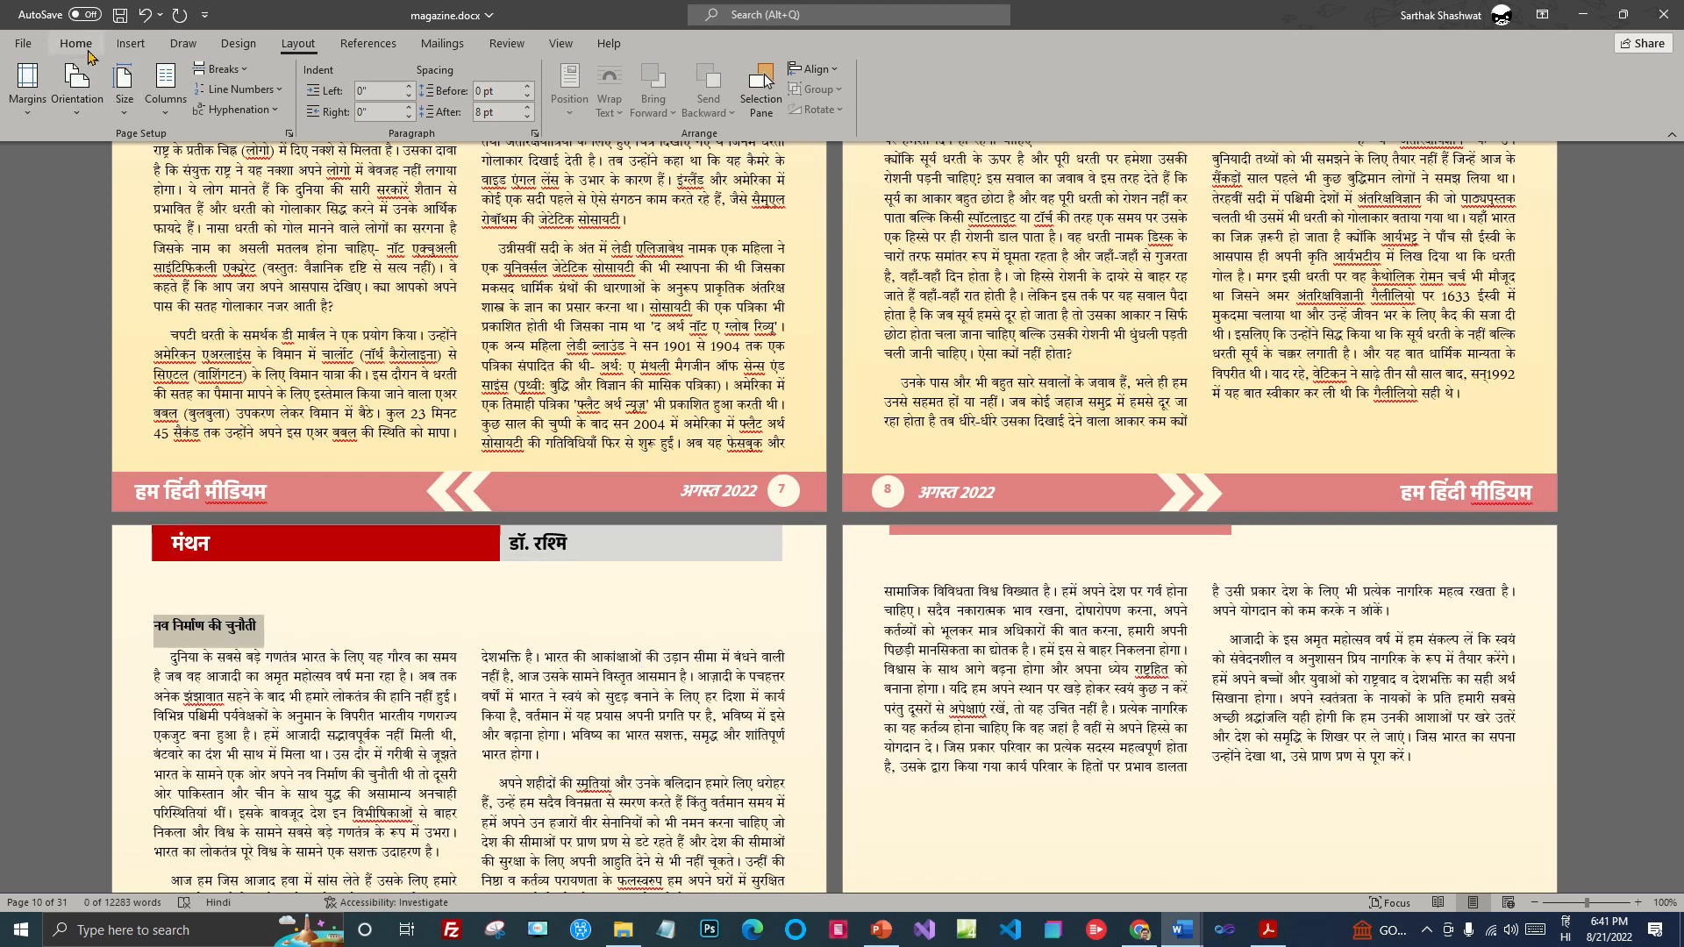
{"action": "left_click", "coordinate": [75, 43]}
{"action": "left_click", "coordinate": [859, 85]}
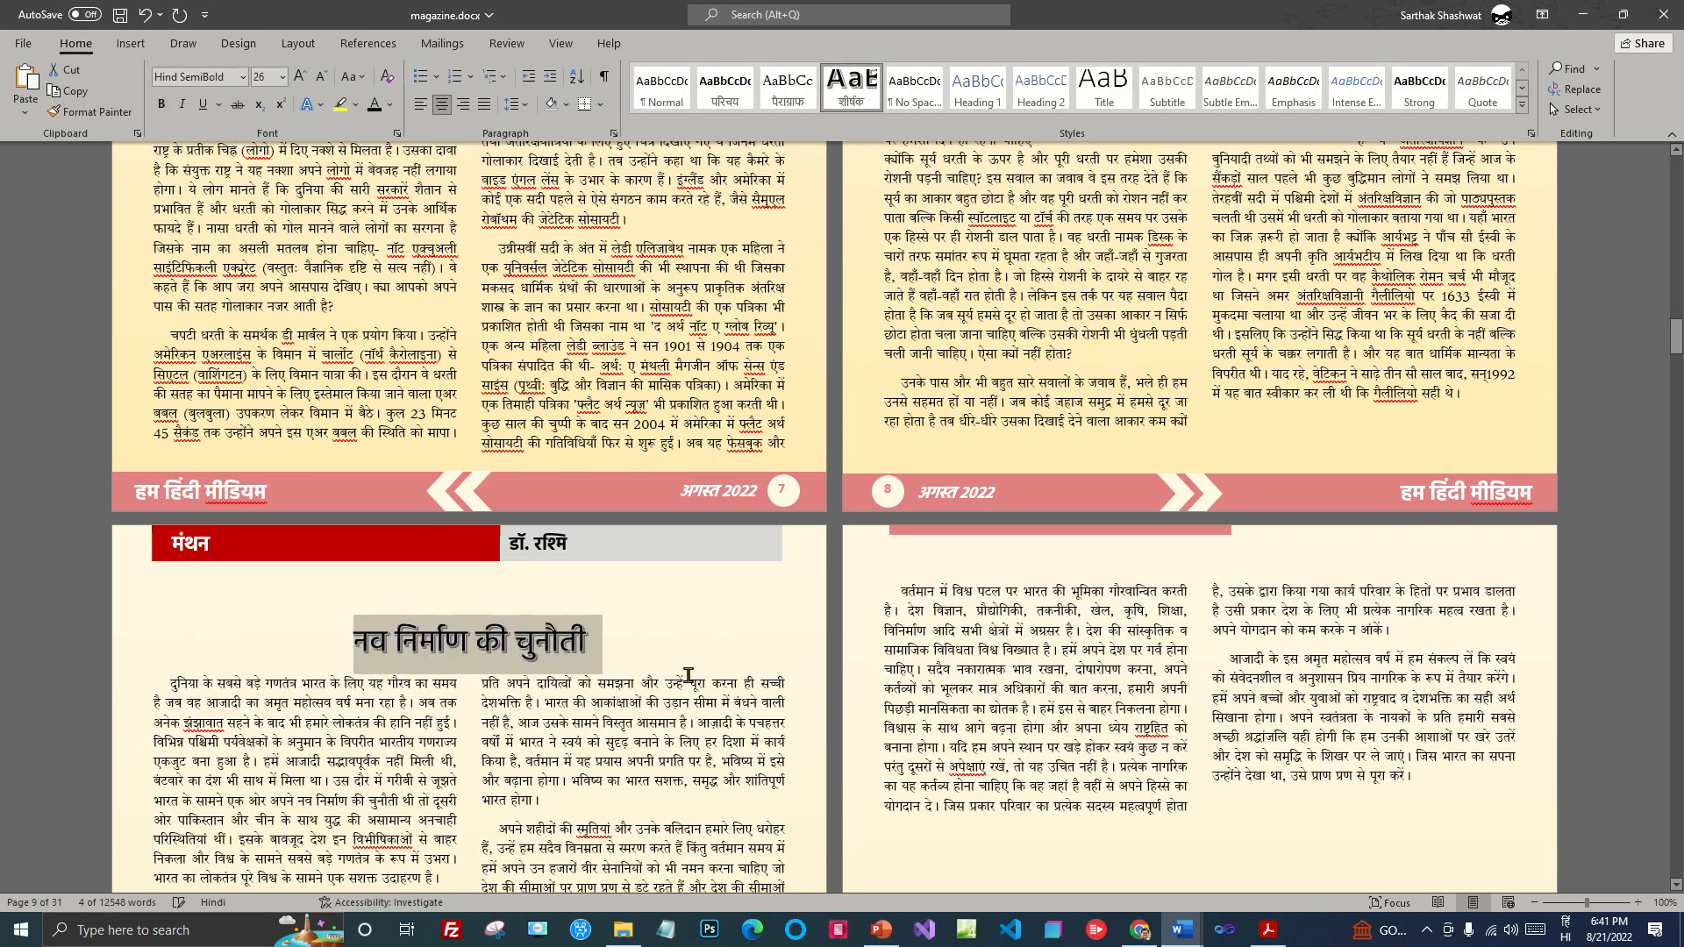
{"action": "left_click", "coordinate": [721, 724]}
Step: Copy the yellow pull-quote box from page 8 and paste it at the second paragraph of the page 9 article
{"action": "scroll", "coordinate": [740, 755], "scroll_direction": "up", "scroll_amount": 10}
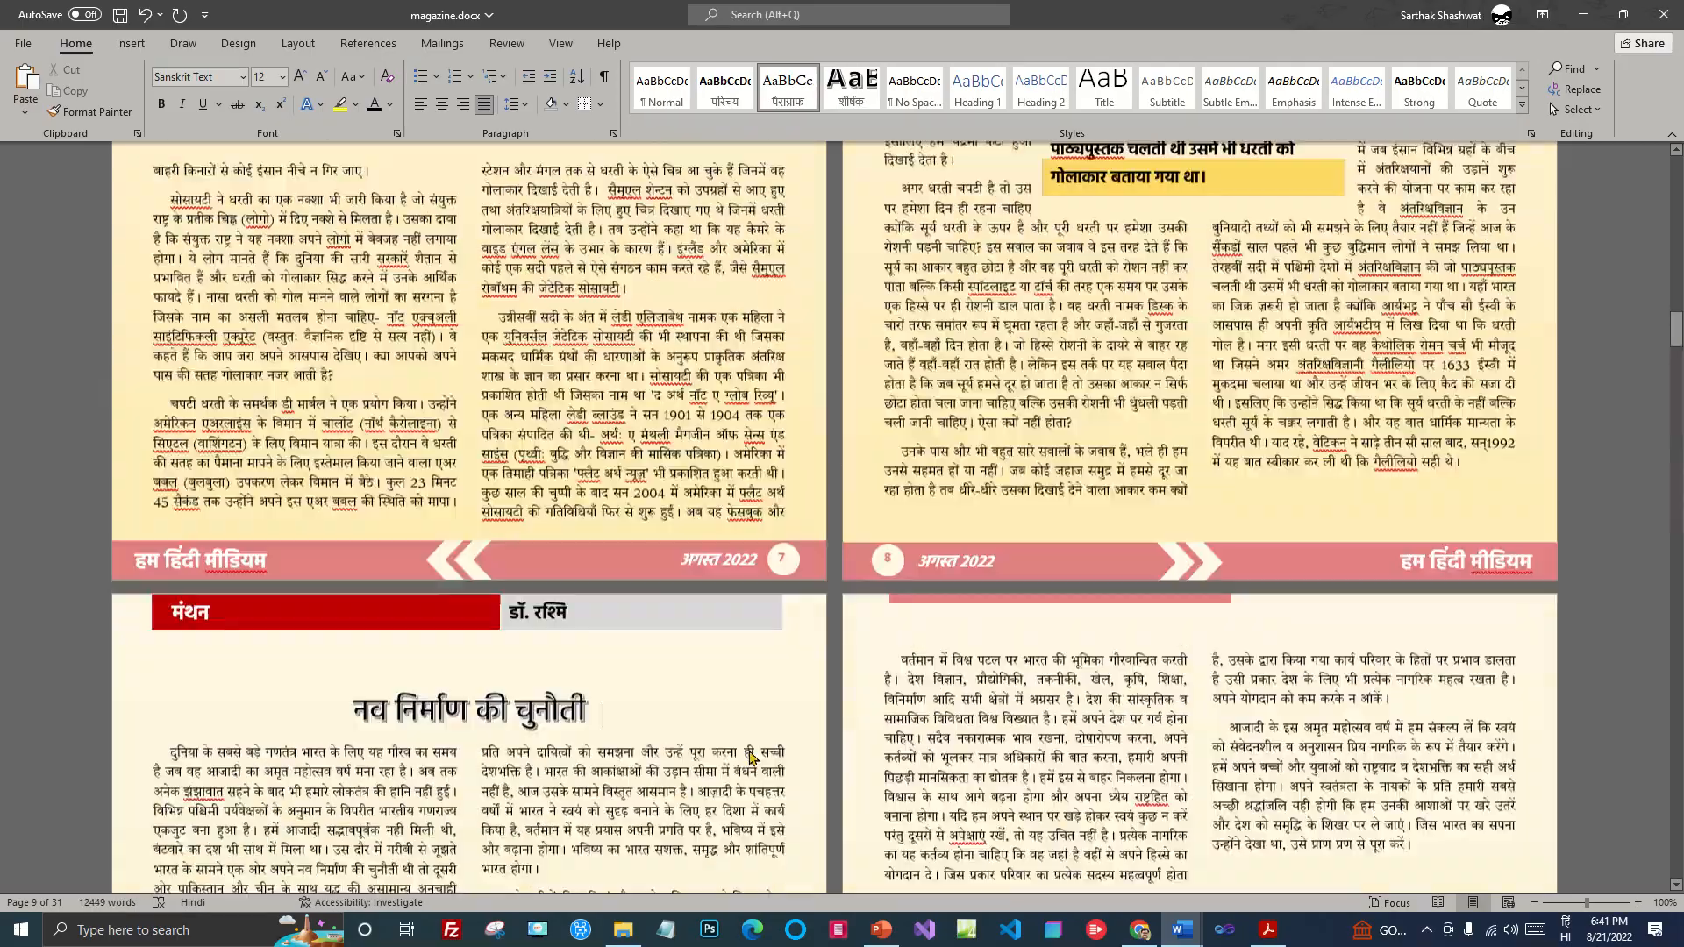
{"action": "scroll", "coordinate": [748, 759], "scroll_direction": "up", "scroll_amount": 4}
{"action": "scroll", "coordinate": [1024, 633], "scroll_direction": "down", "scroll_amount": 12}
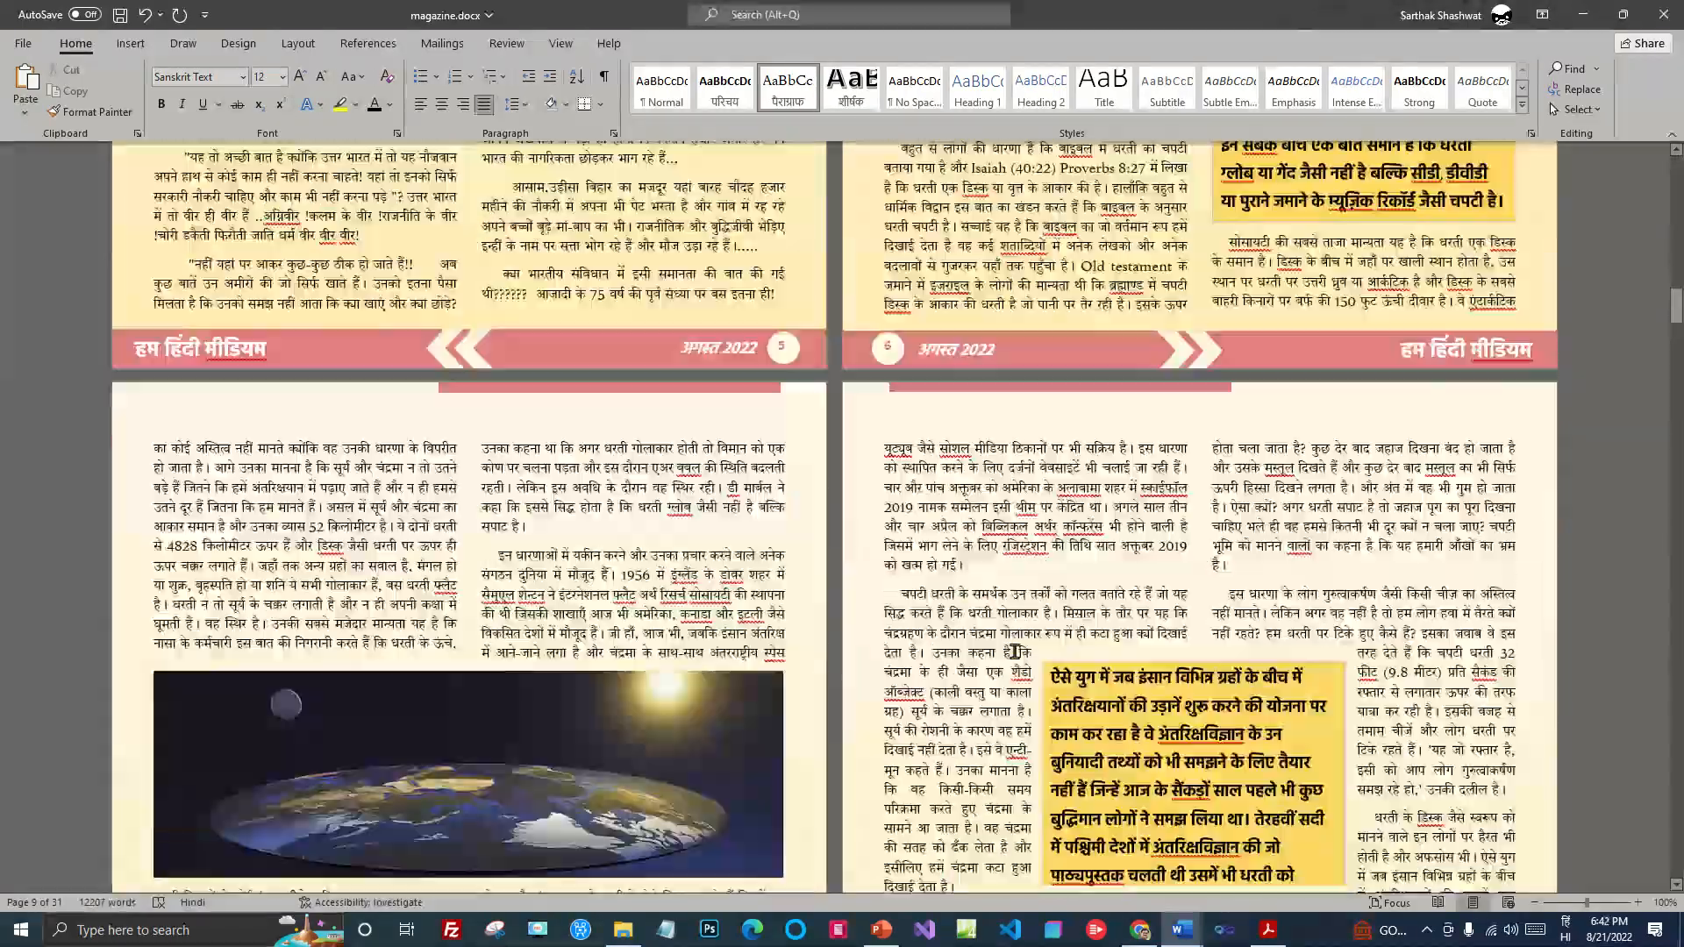
{"action": "scroll", "coordinate": [1024, 633], "scroll_direction": "down", "scroll_amount": 8}
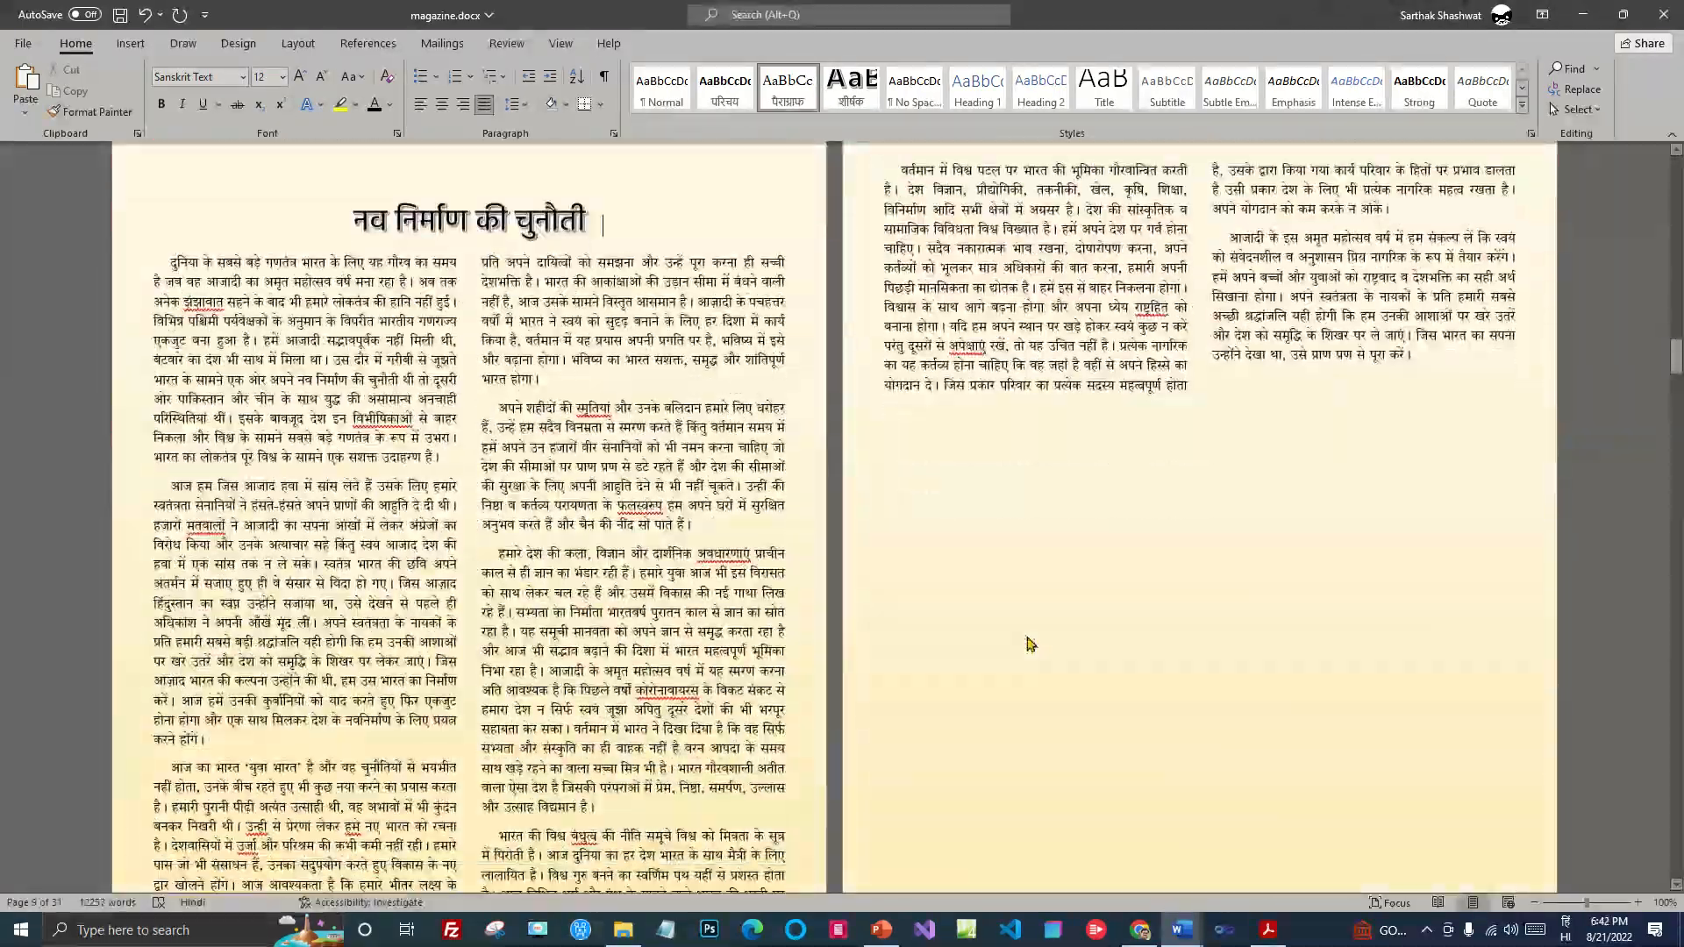
{"action": "scroll", "coordinate": [1029, 645], "scroll_direction": "up", "scroll_amount": 8}
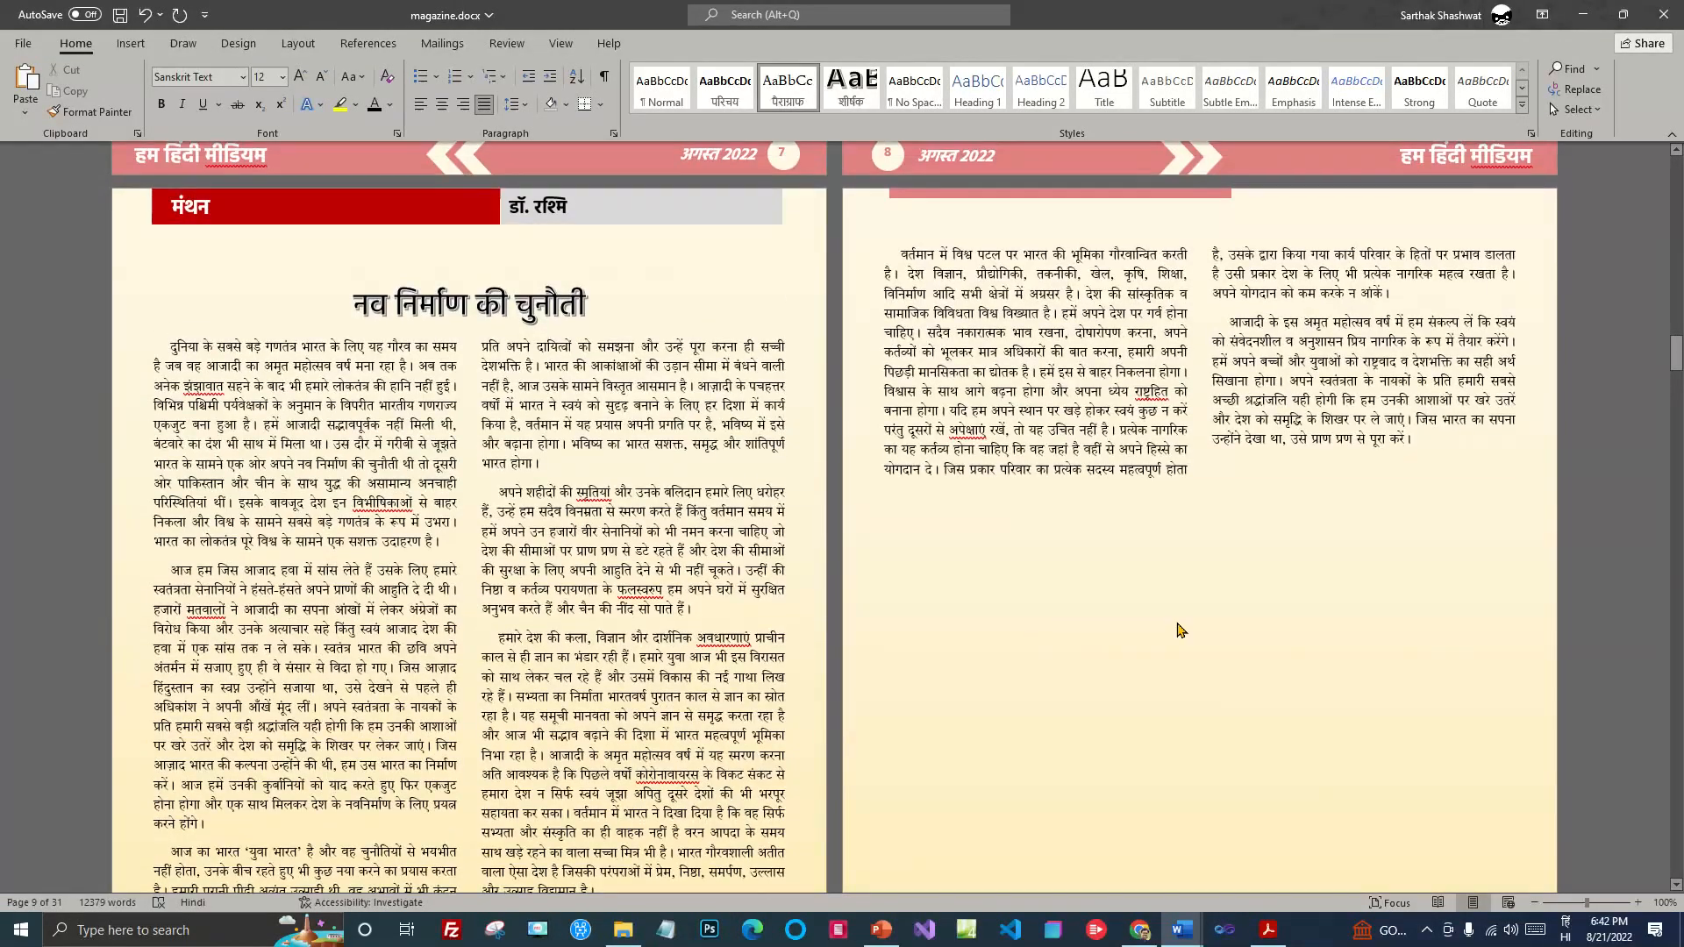
{"action": "scroll", "coordinate": [1180, 611], "scroll_direction": "up", "scroll_amount": 4}
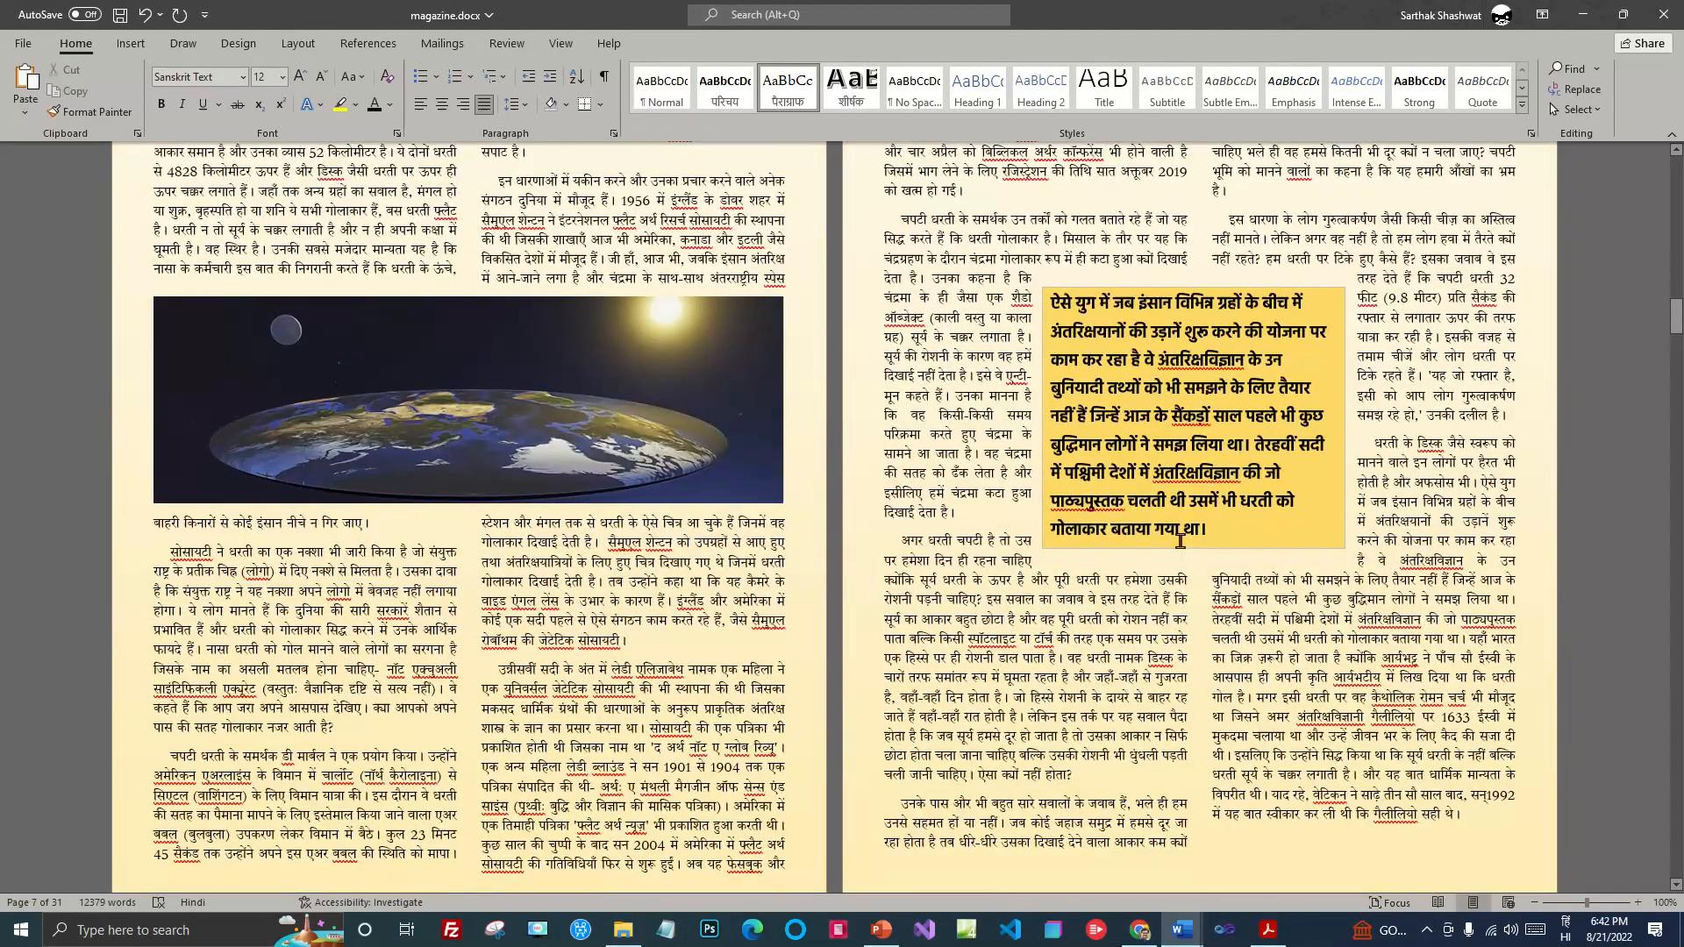
{"action": "left_click", "coordinate": [1180, 541]}
{"action": "left_click", "coordinate": [1178, 548]}
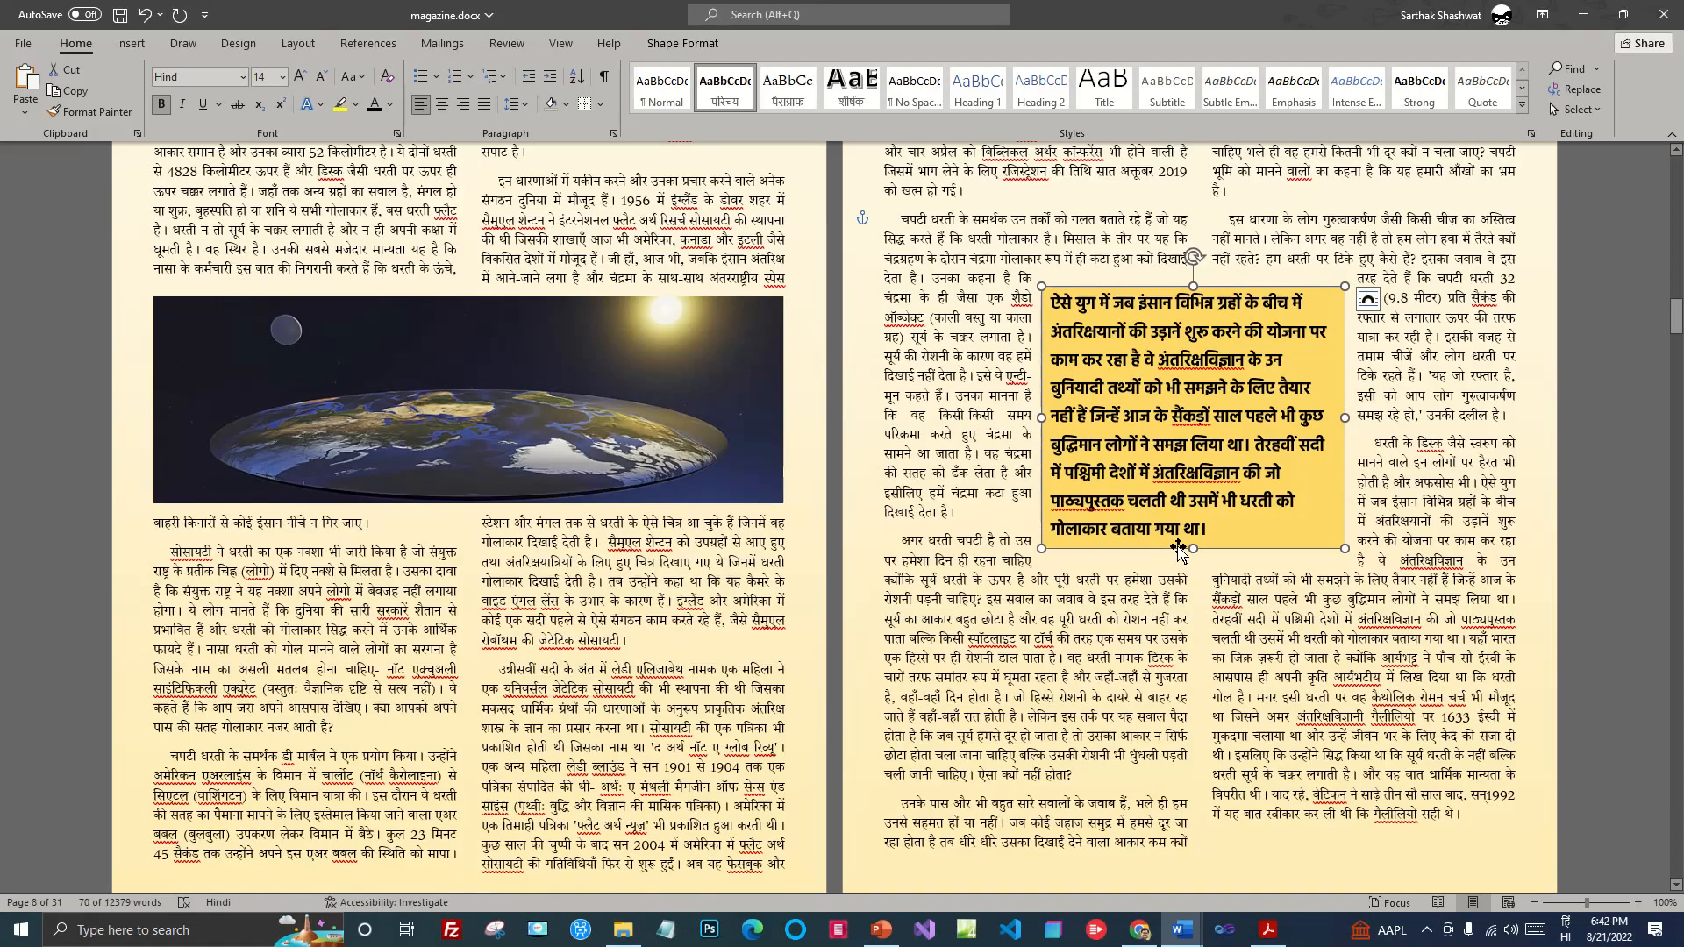
{"action": "scroll", "coordinate": [1183, 556], "scroll_direction": "down", "scroll_amount": 10}
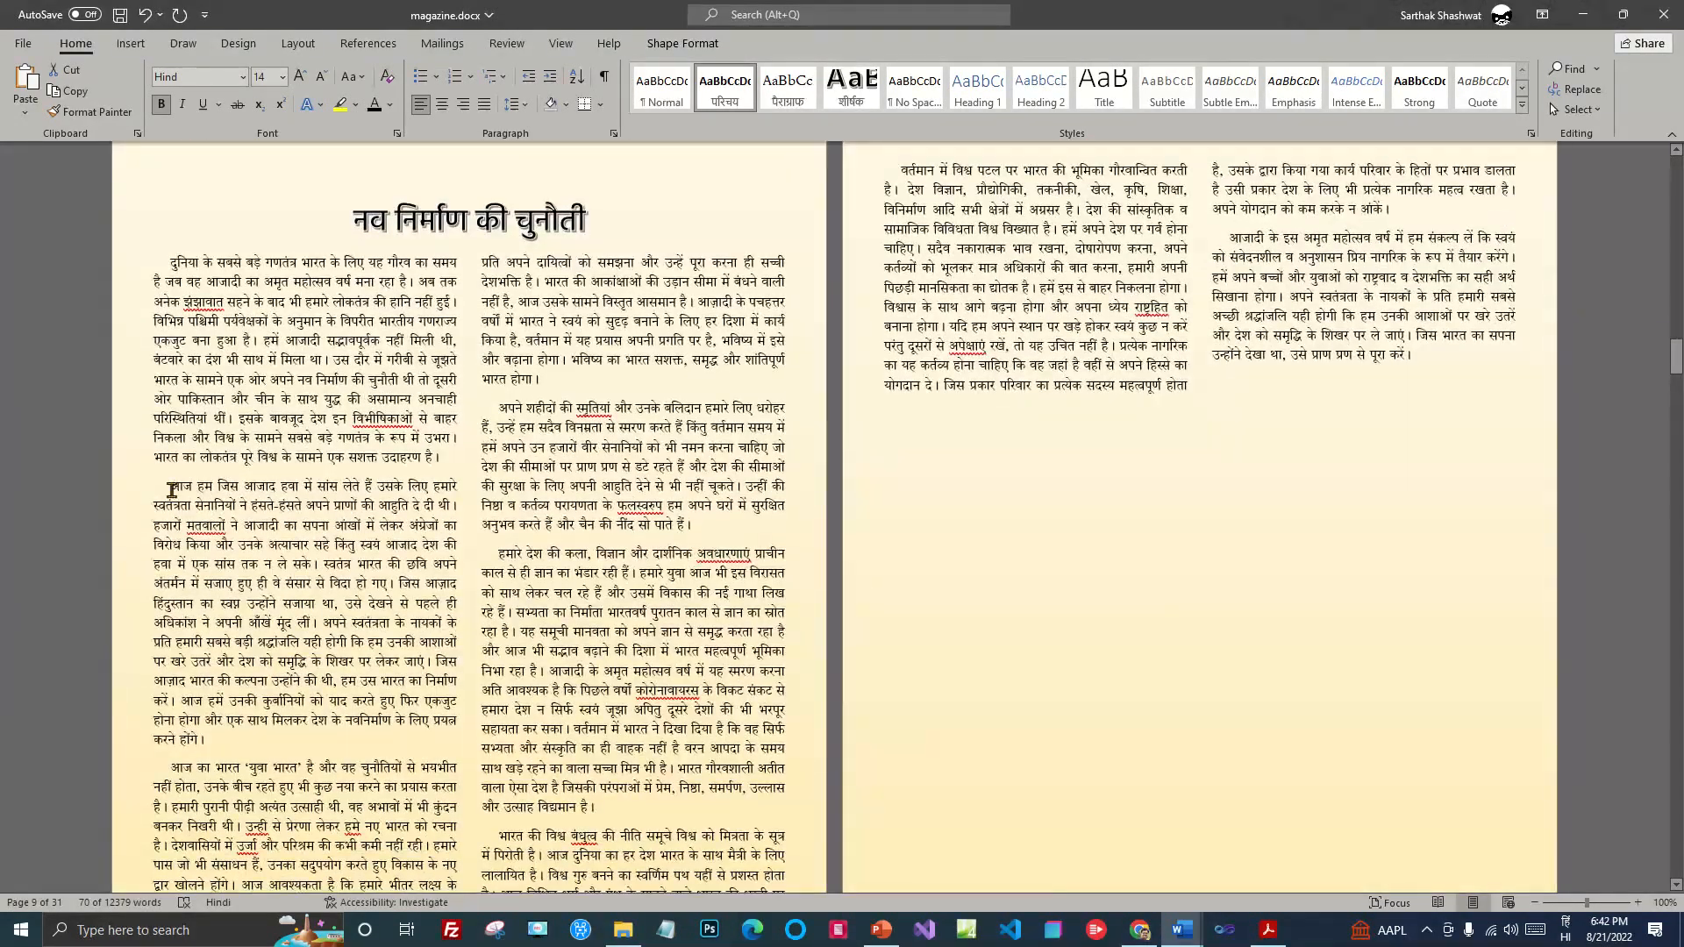
{"action": "left_click", "coordinate": [172, 489]}
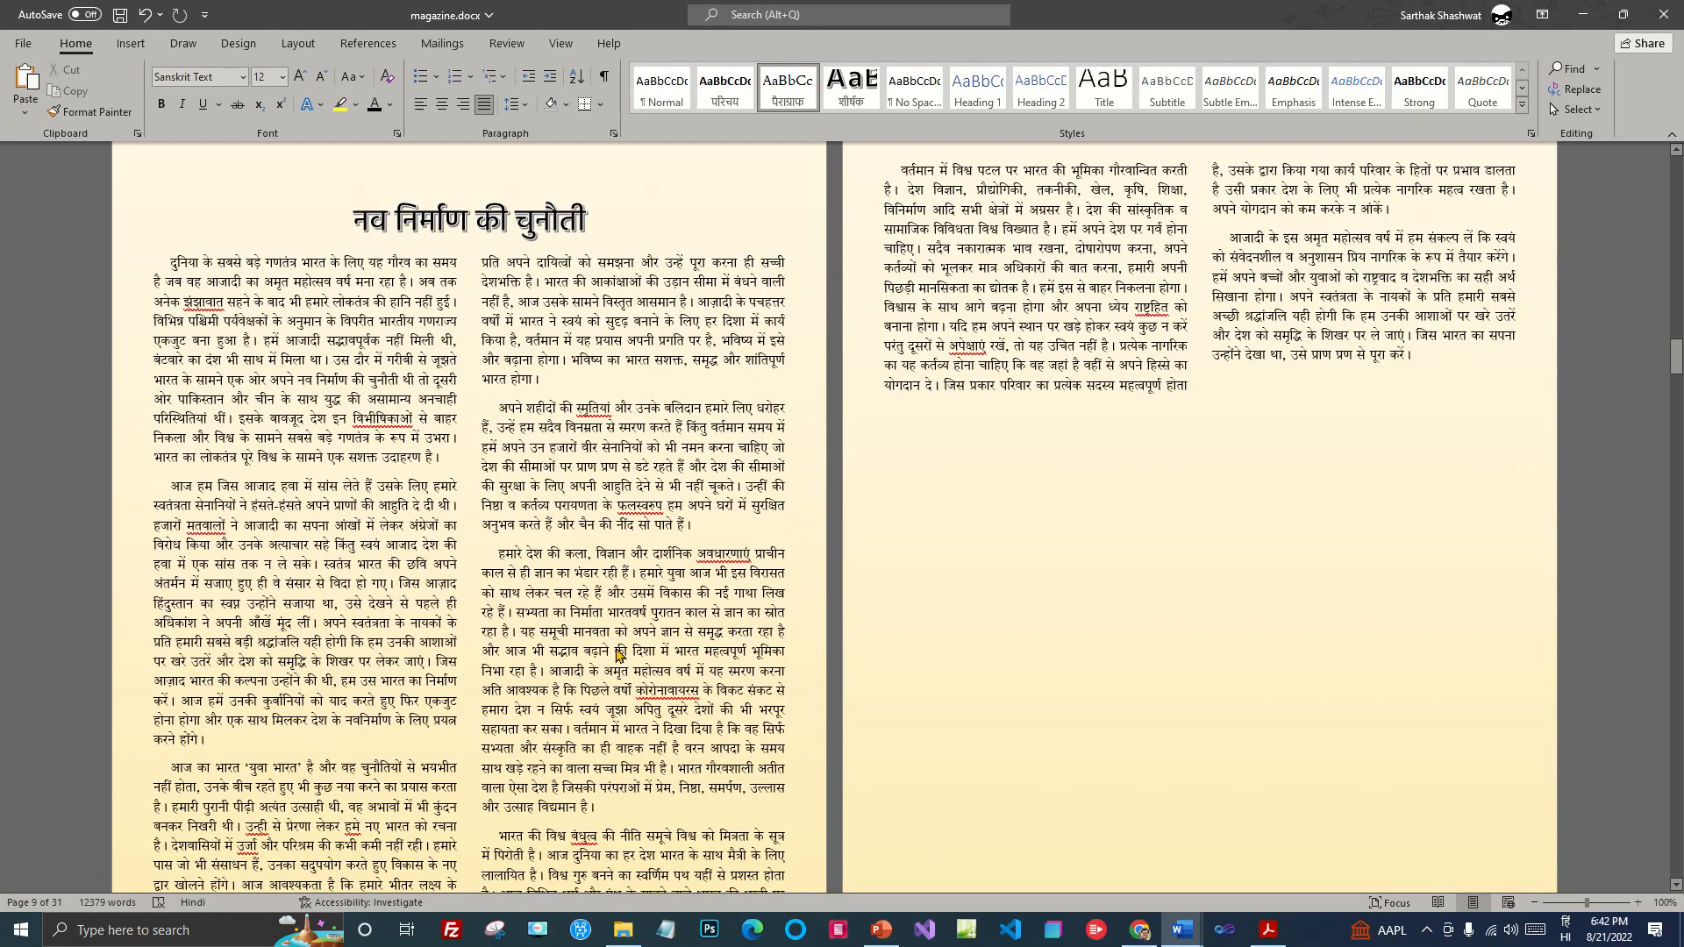
{"action": "key", "text": "ctrl+v"}
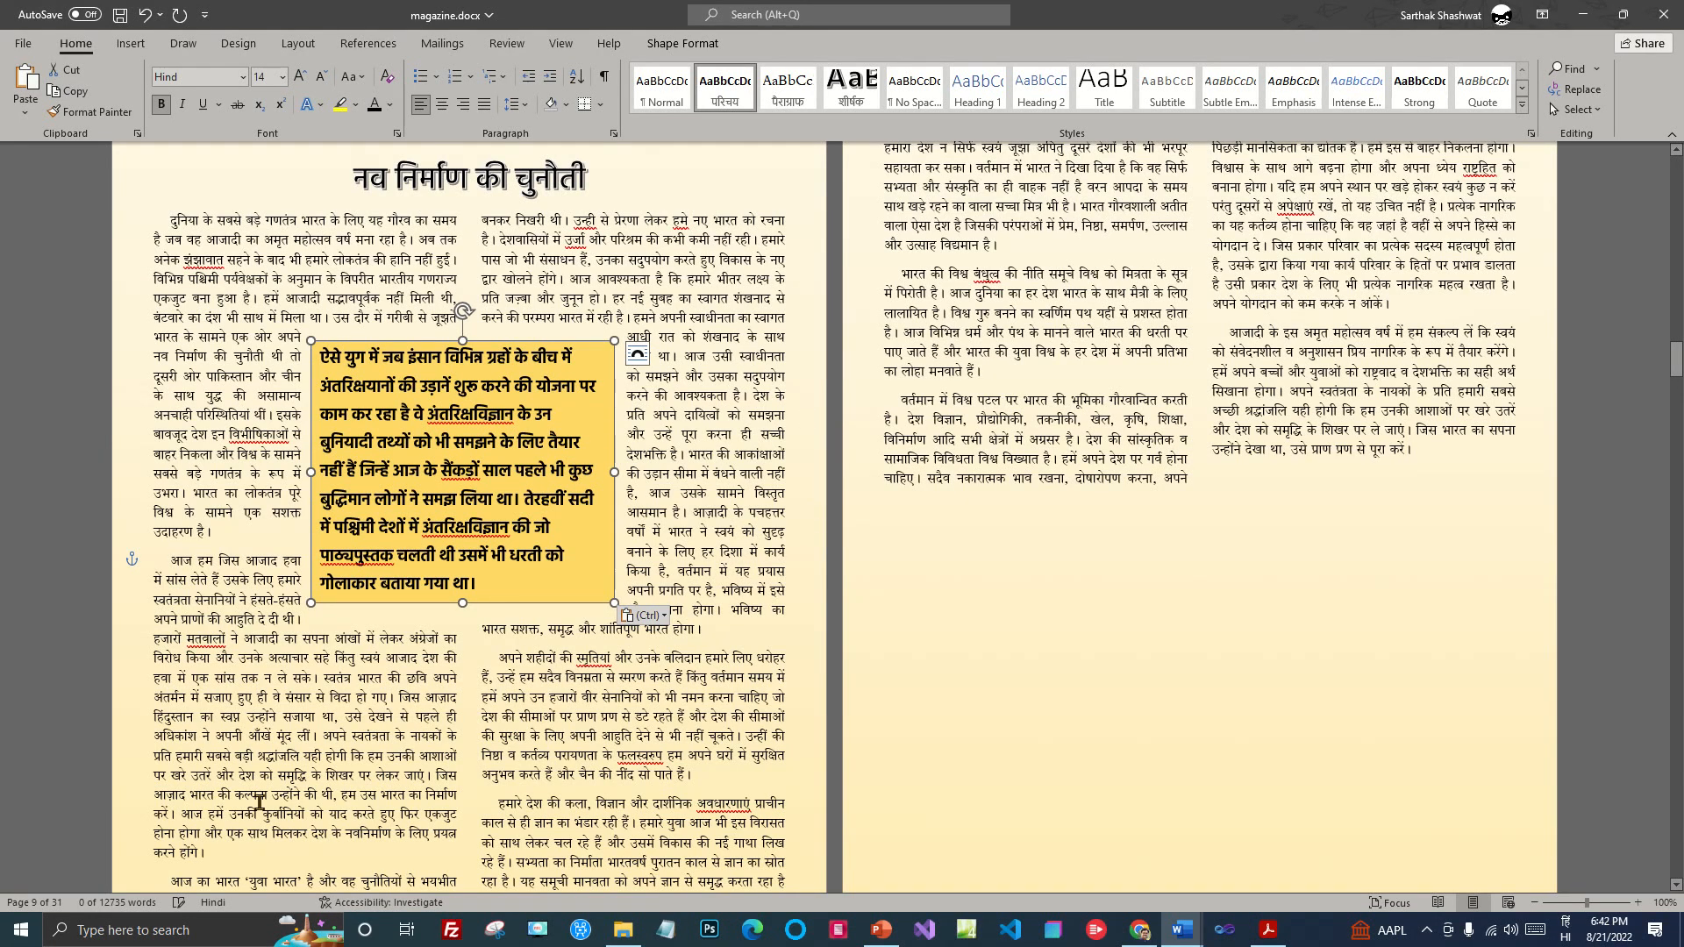
Step: Copy the second paragraph's passage from "आज हम जिस आजाद हवा में" through "समृद्धि के शिखर पर लेकर जाएं।"
{"action": "scroll", "coordinate": [279, 728], "scroll_direction": "down", "scroll_amount": 1}
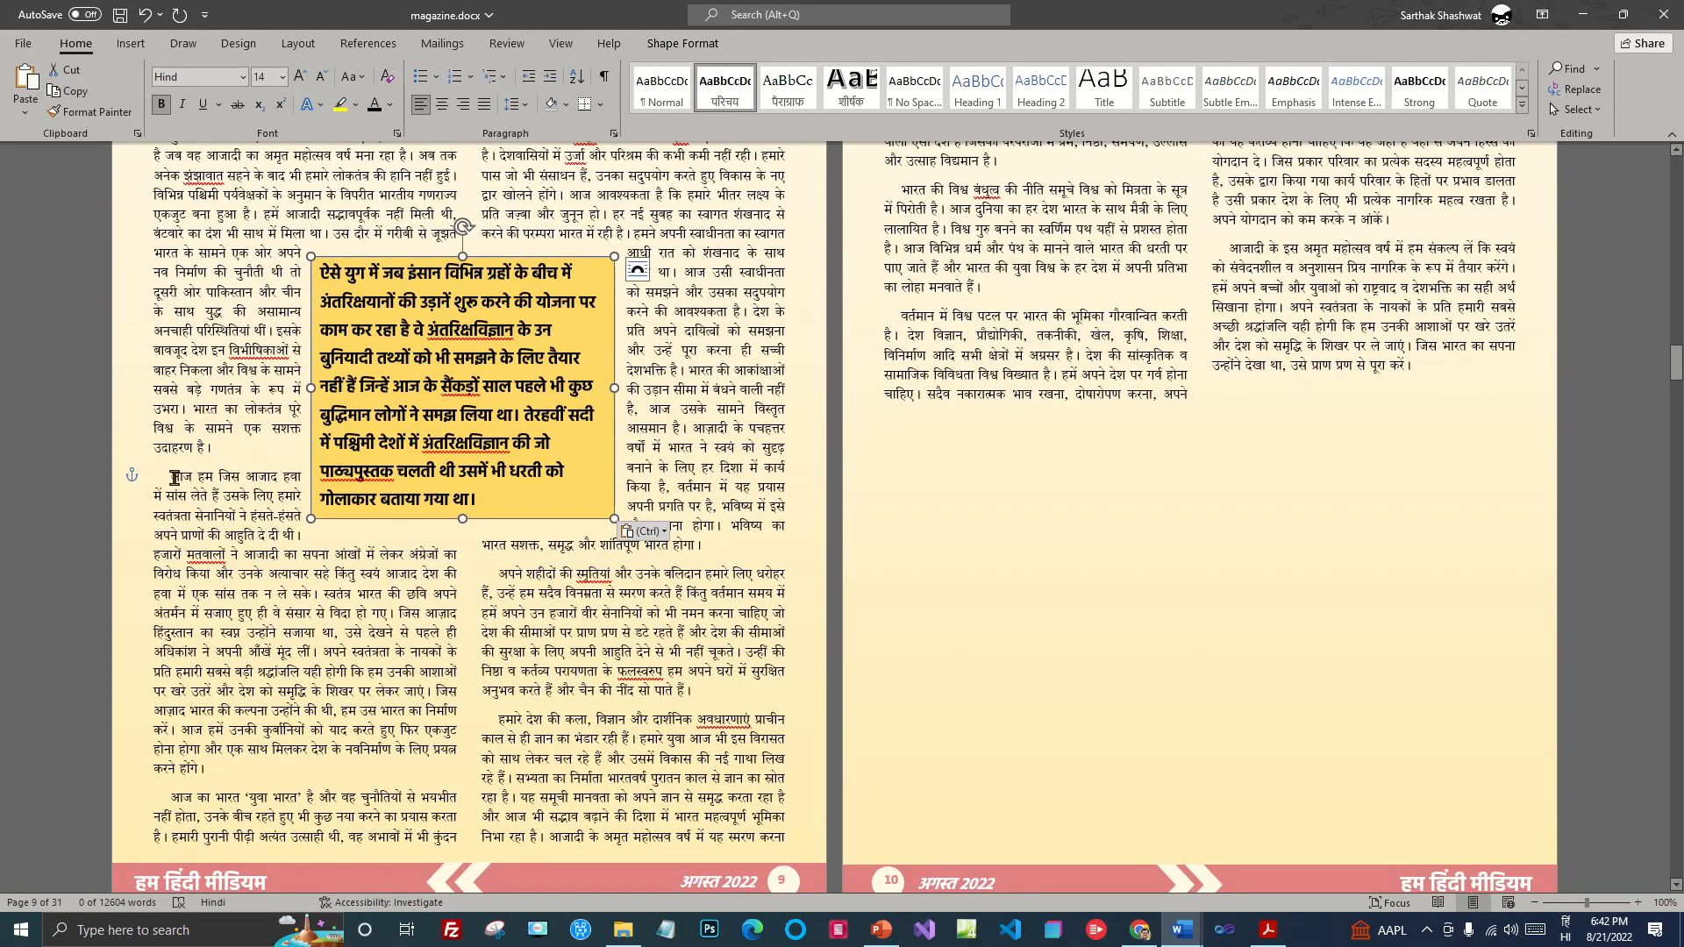
{"action": "left_click_drag", "start_coordinate": [173, 477], "coordinate": [369, 614]}
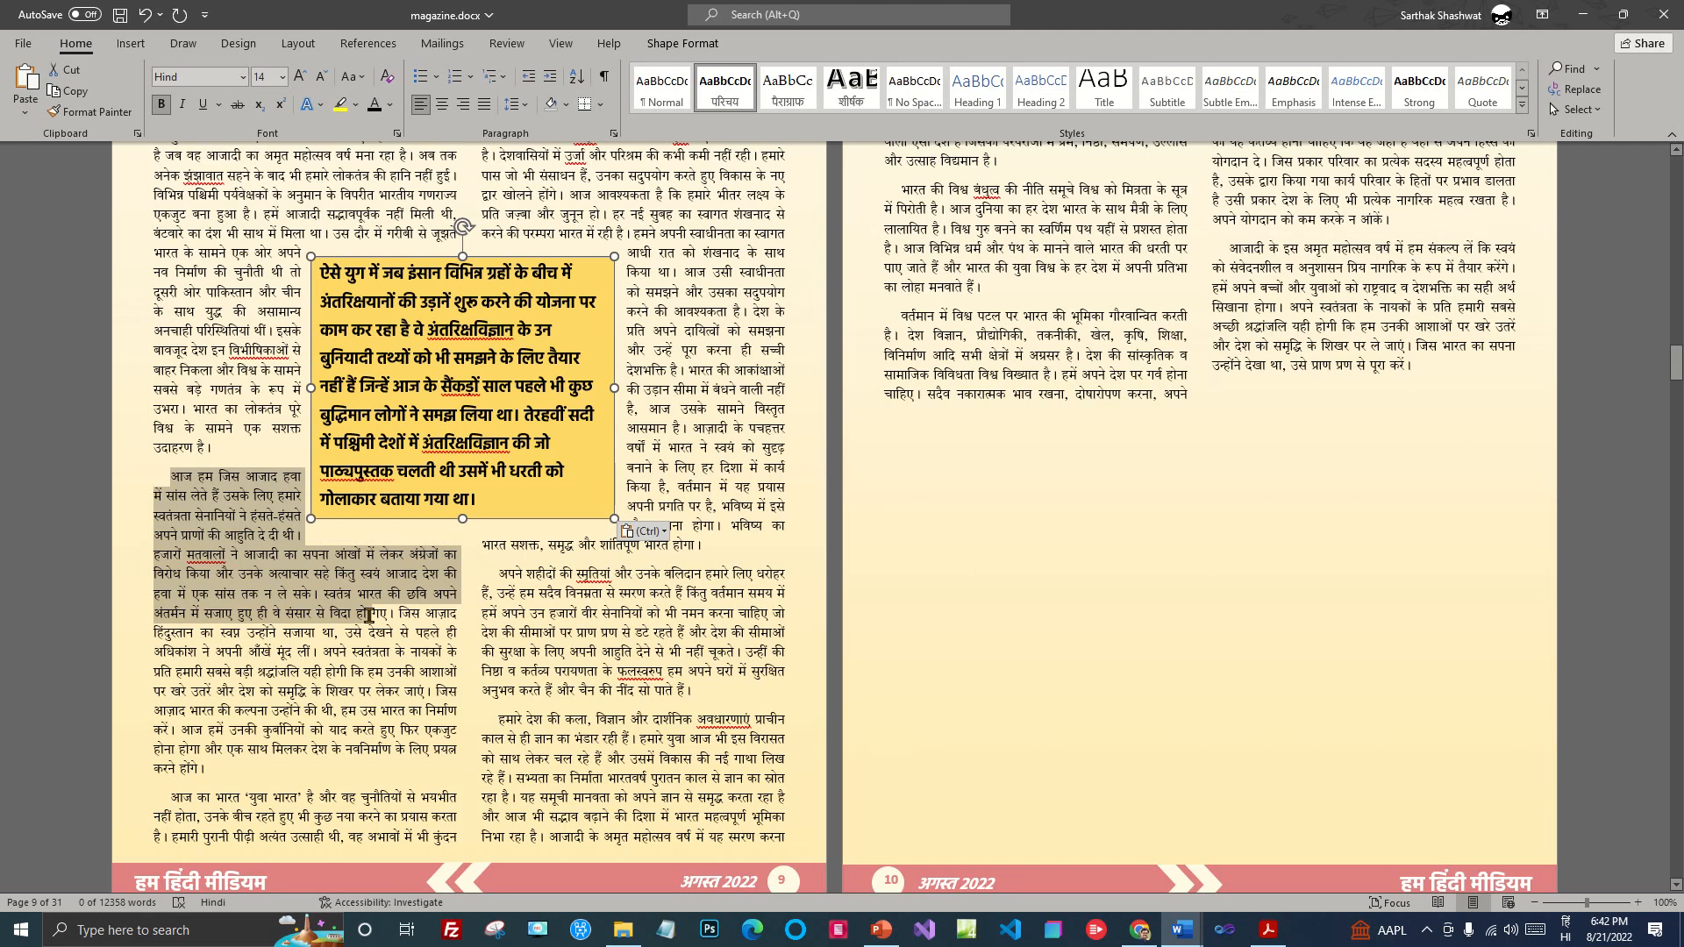
{"action": "left_click_drag", "start_coordinate": [391, 612], "coordinate": [321, 651]}
{"action": "key", "text": "ctrl+c"}
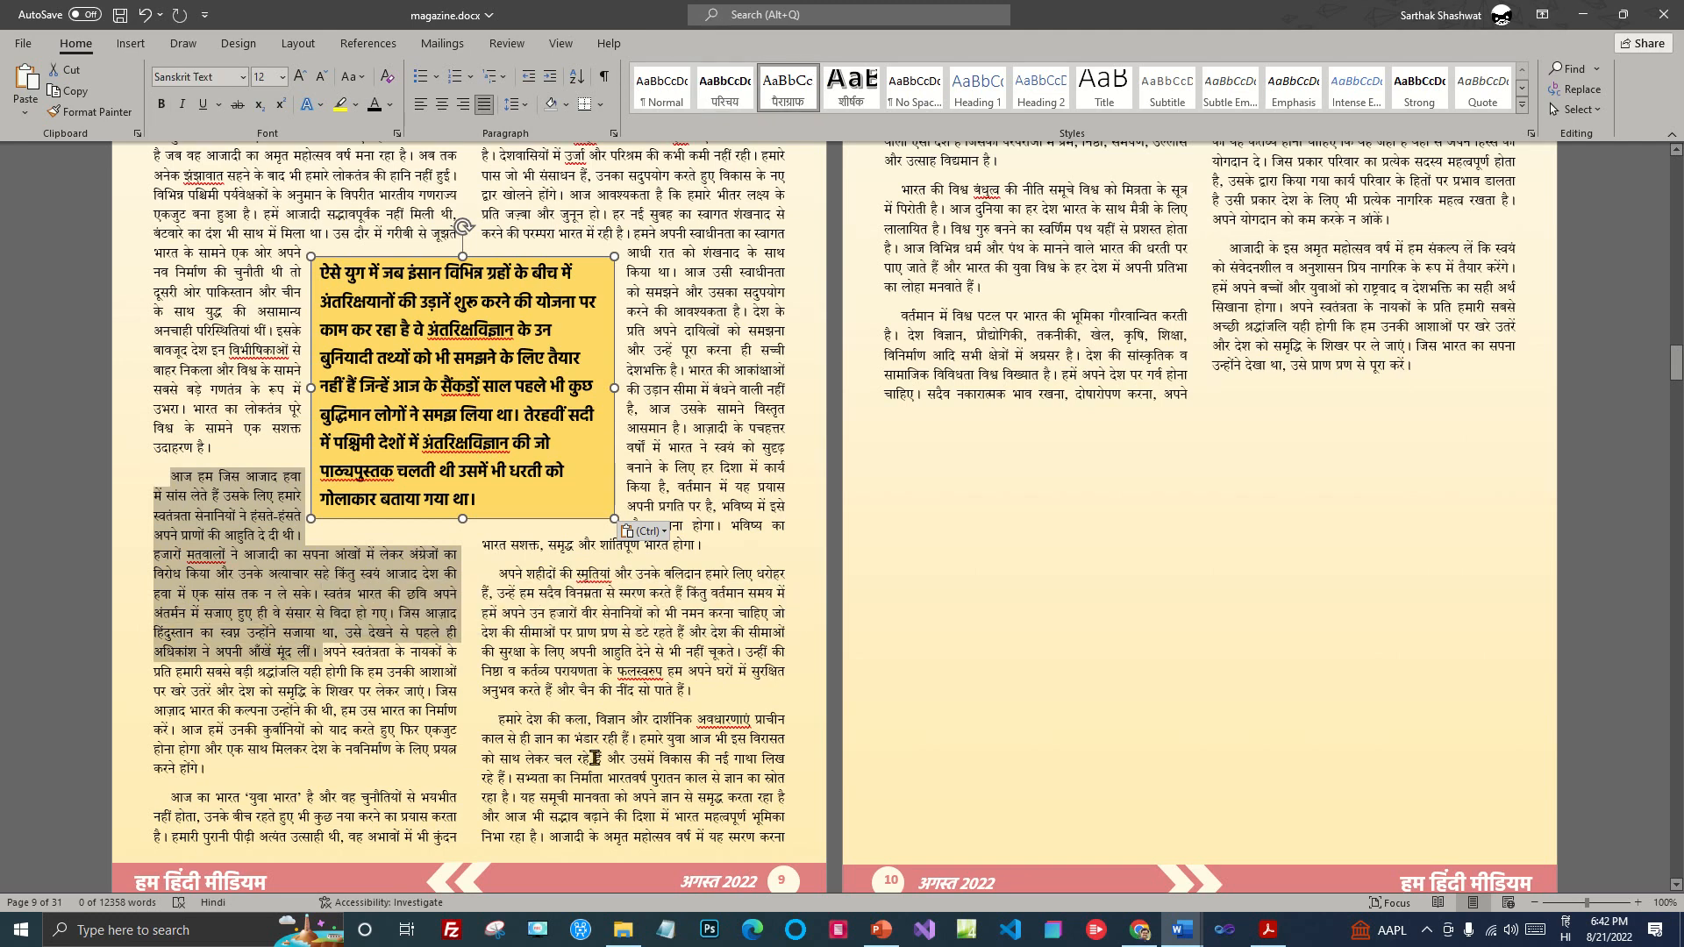
{"action": "left_click", "coordinate": [433, 690], "text": "shift"}
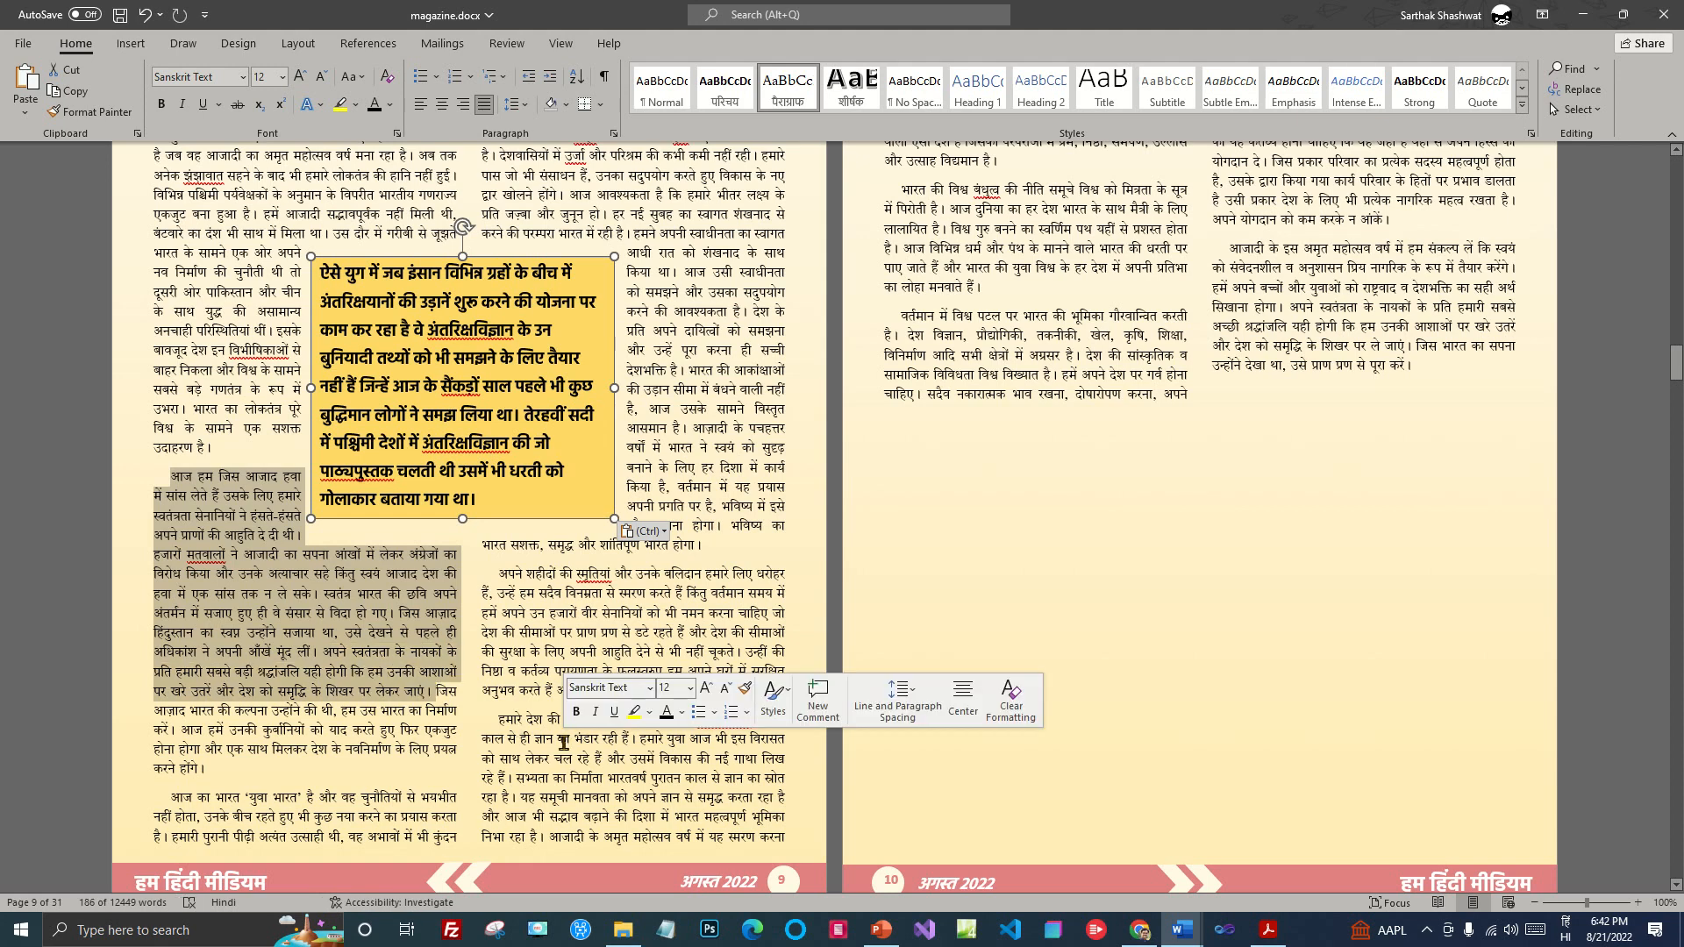
Step: Replace the page 9 pull quote's text with the copied passage in the box's own formatting, and extend the box downward to fit it
{"action": "left_click_drag", "start_coordinate": [332, 283], "coordinate": [484, 500]}
{"action": "left_click", "coordinate": [25, 119]}
{"action": "left_click", "coordinate": [101, 162]}
{"action": "left_click_drag", "start_coordinate": [464, 521], "coordinate": [475, 657]}
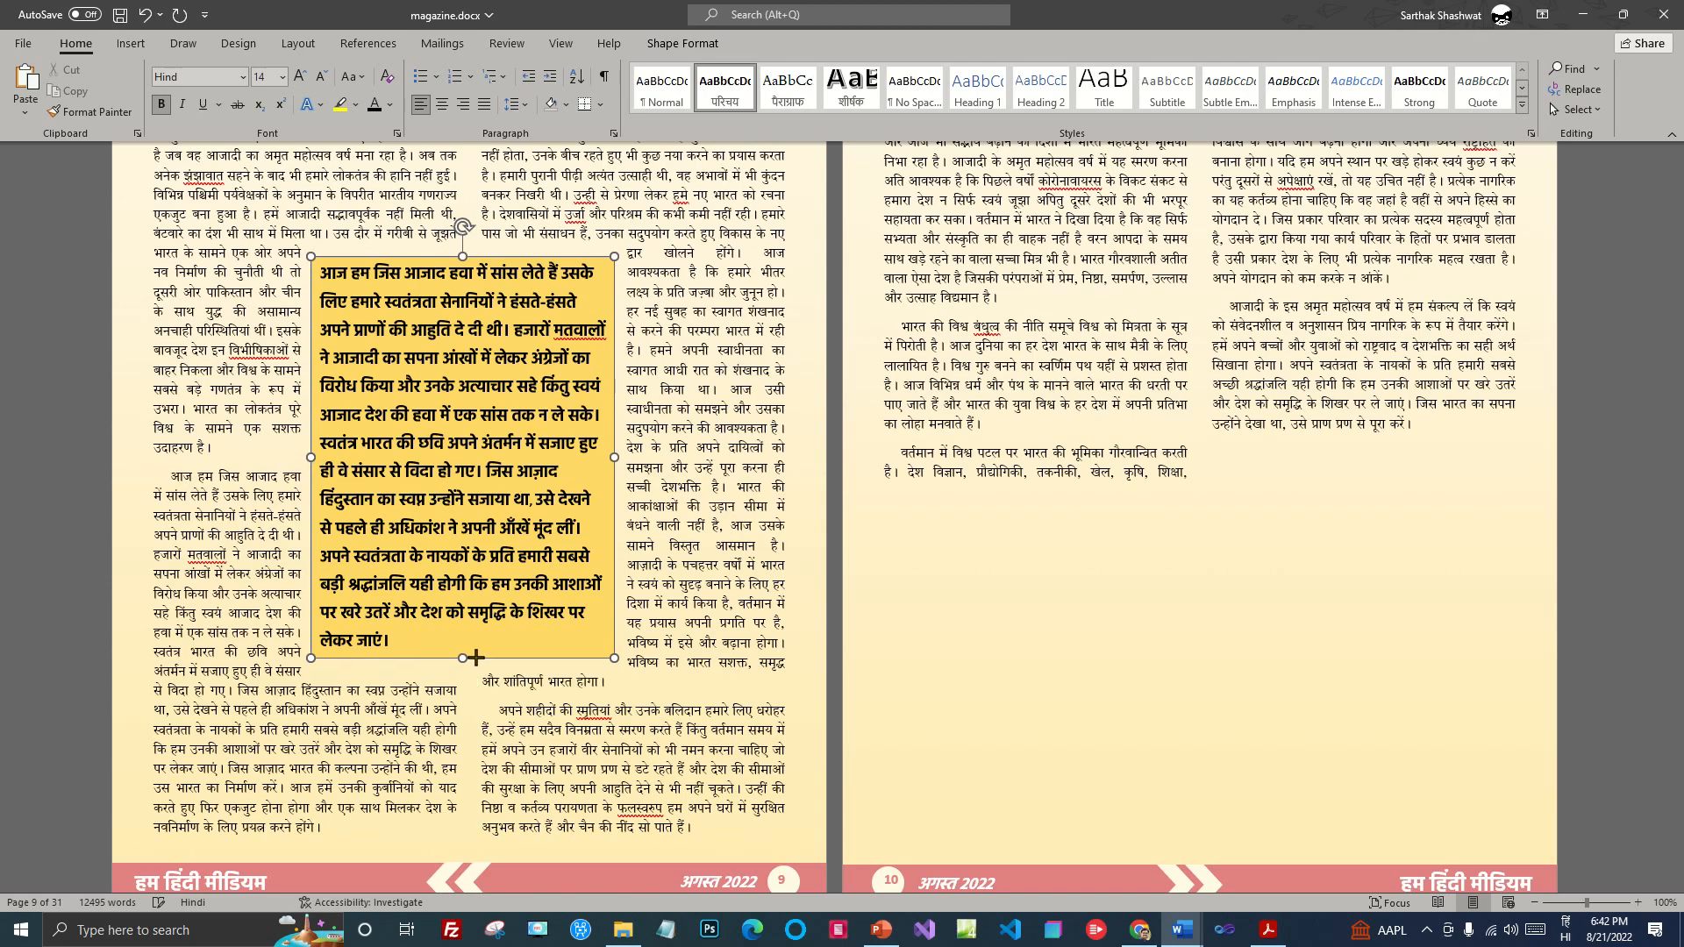
{"action": "left_click", "coordinate": [726, 560]}
Step: Insert the picture holy-1195644_1920.jpg before the paragraph "हमारे देश की कला" at the start of page 10
{"action": "scroll", "coordinate": [725, 559], "scroll_direction": "up", "scroll_amount": 3}
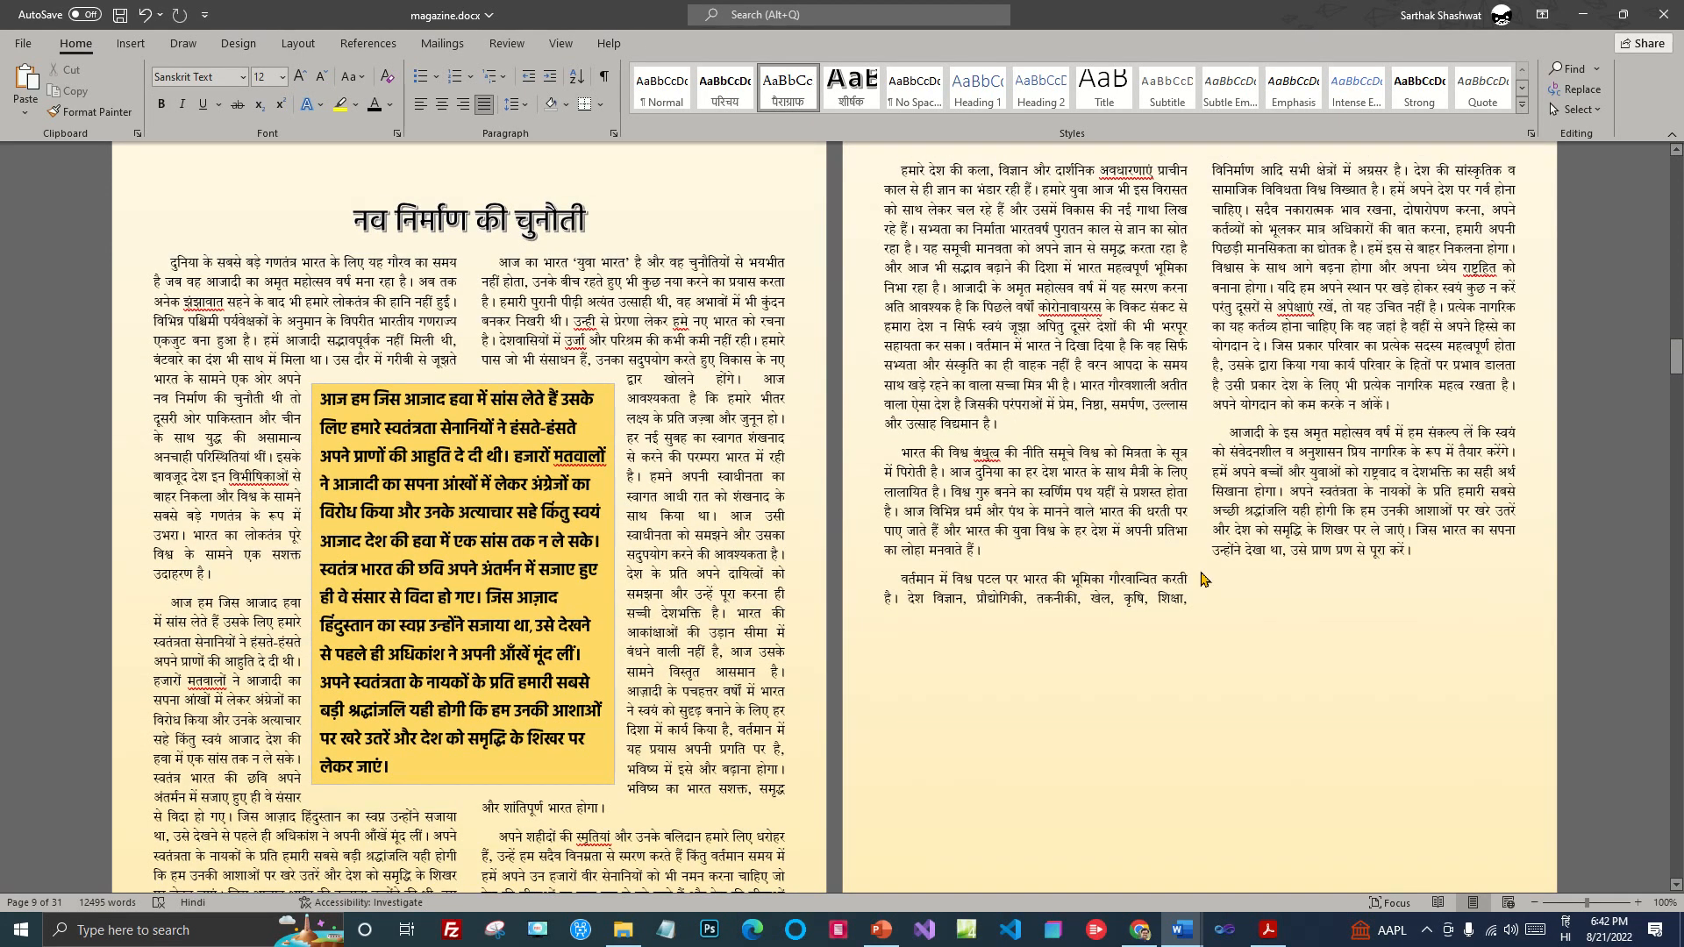
{"action": "scroll", "coordinate": [634, 530], "scroll_direction": "down", "scroll_amount": 4}
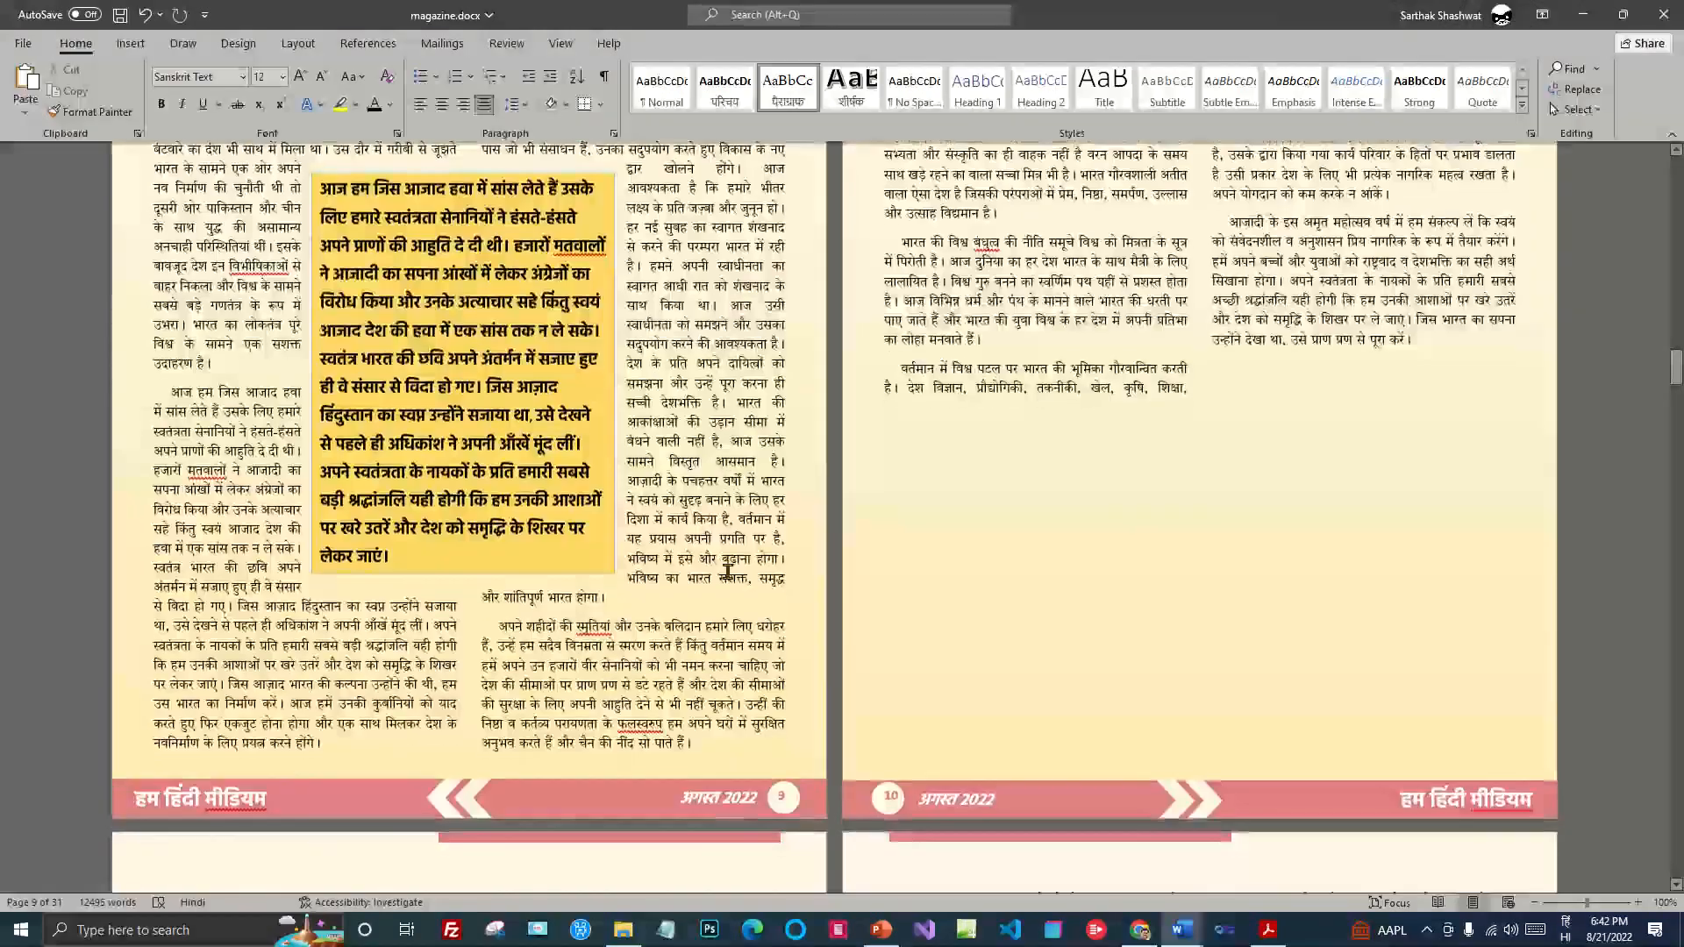
{"action": "scroll", "coordinate": [706, 553], "scroll_direction": "up", "scroll_amount": 8}
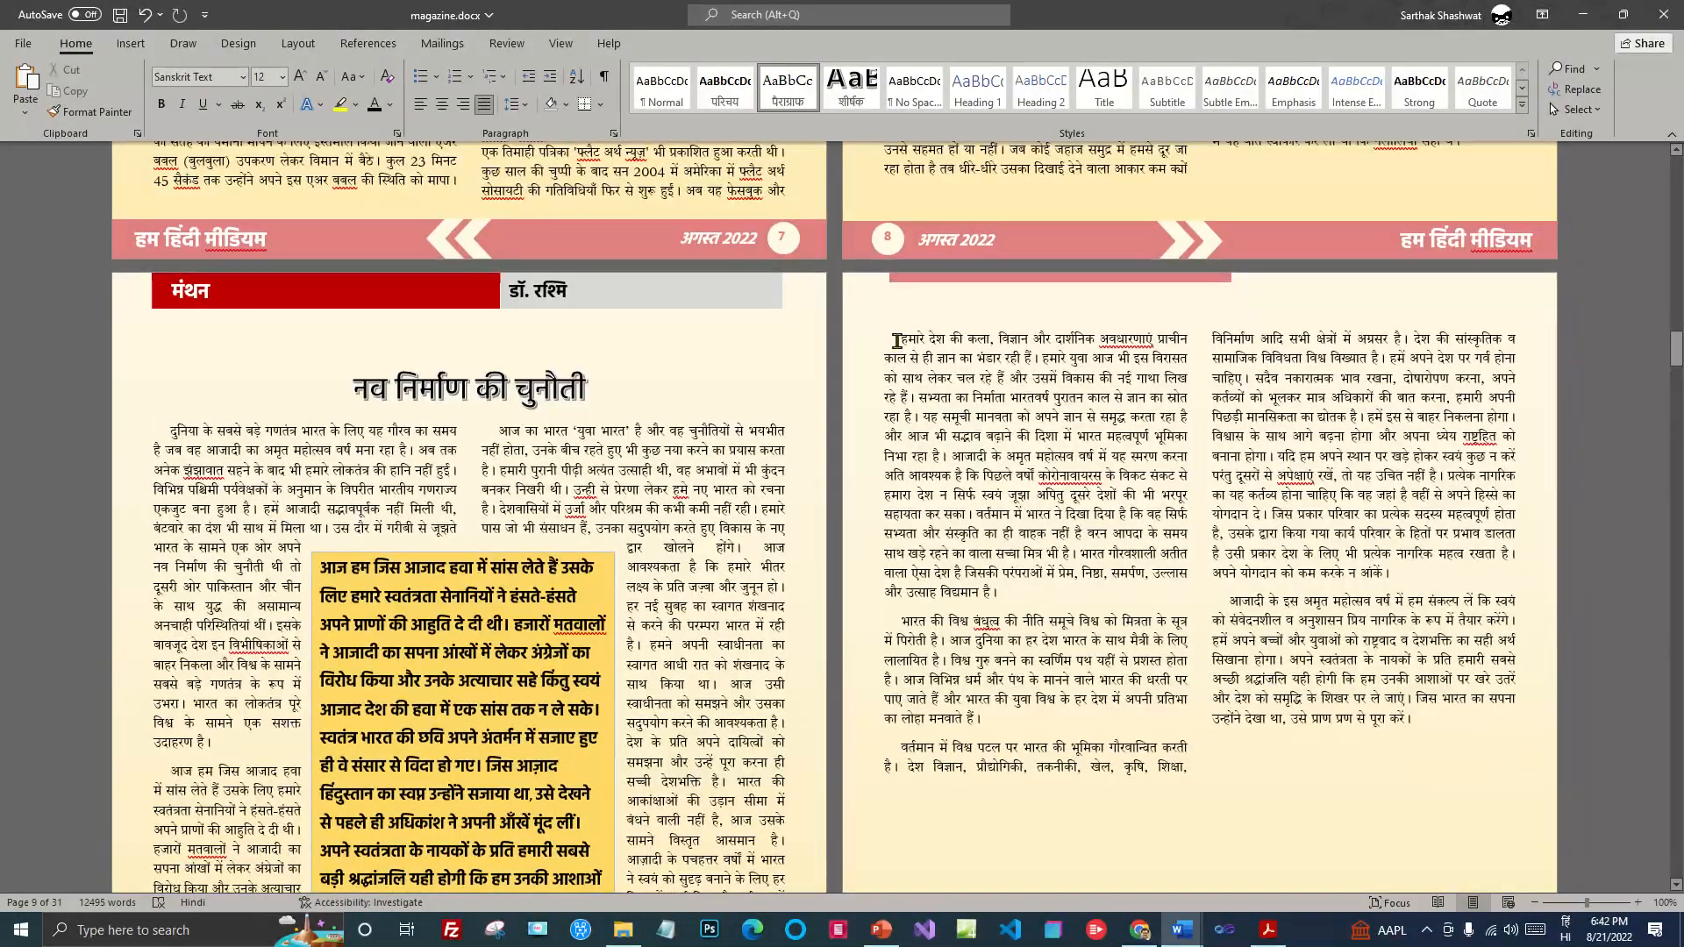
{"action": "left_click", "coordinate": [131, 43]}
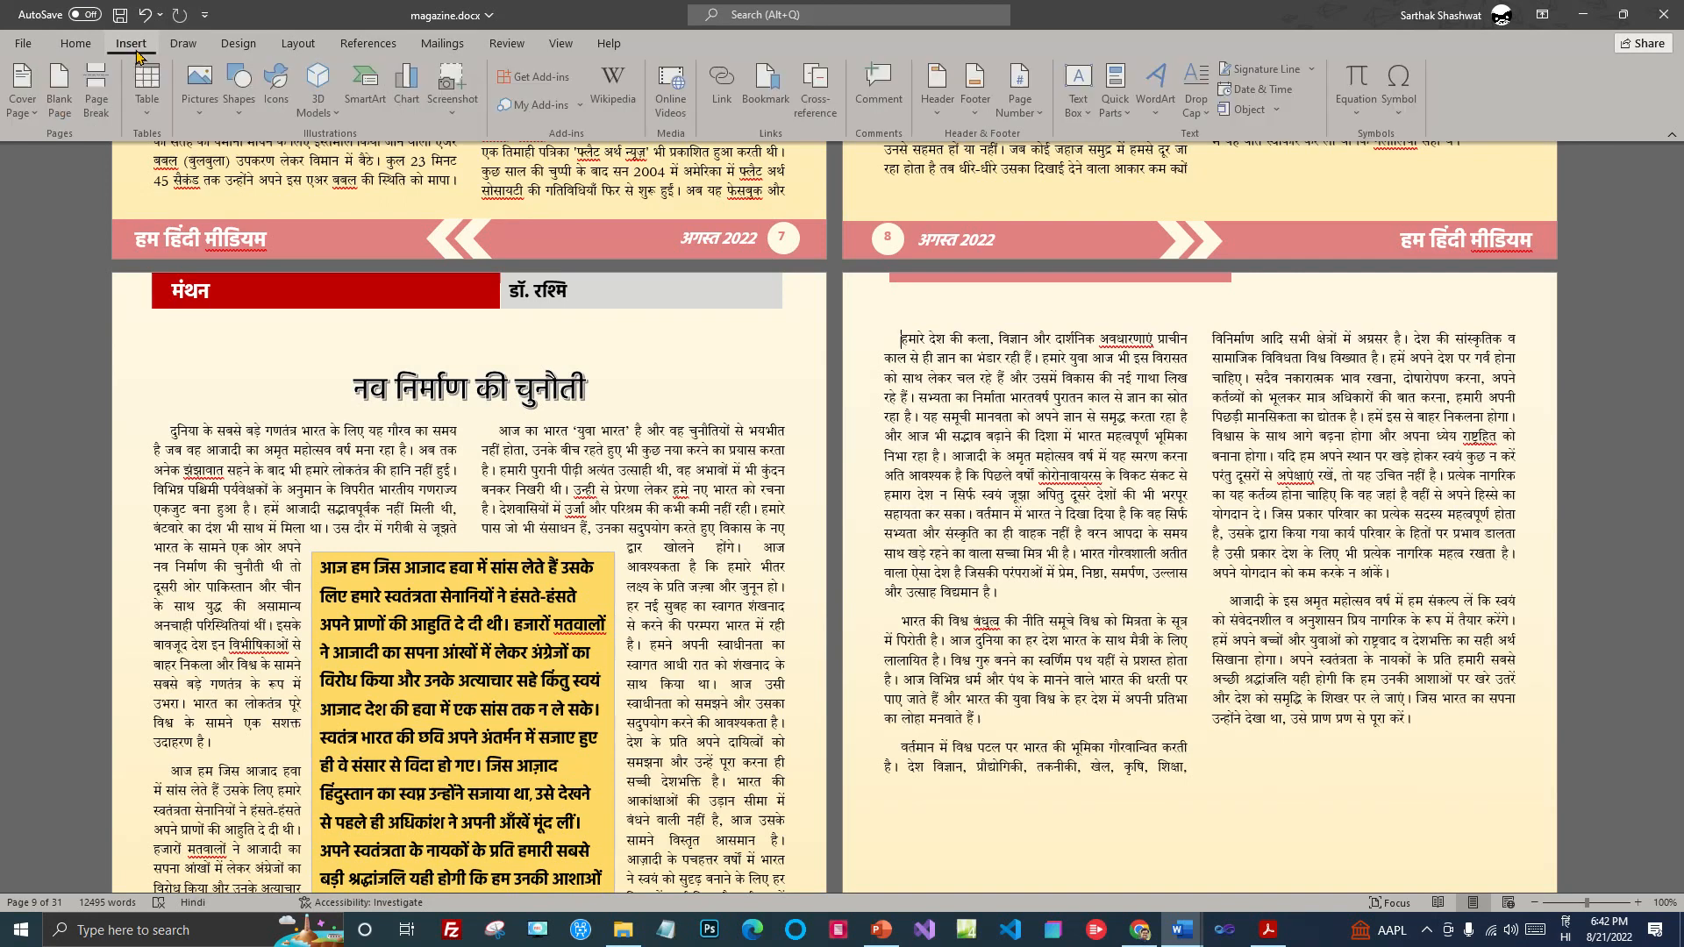
{"action": "left_click", "coordinate": [202, 122]}
{"action": "left_click", "coordinate": [229, 153]}
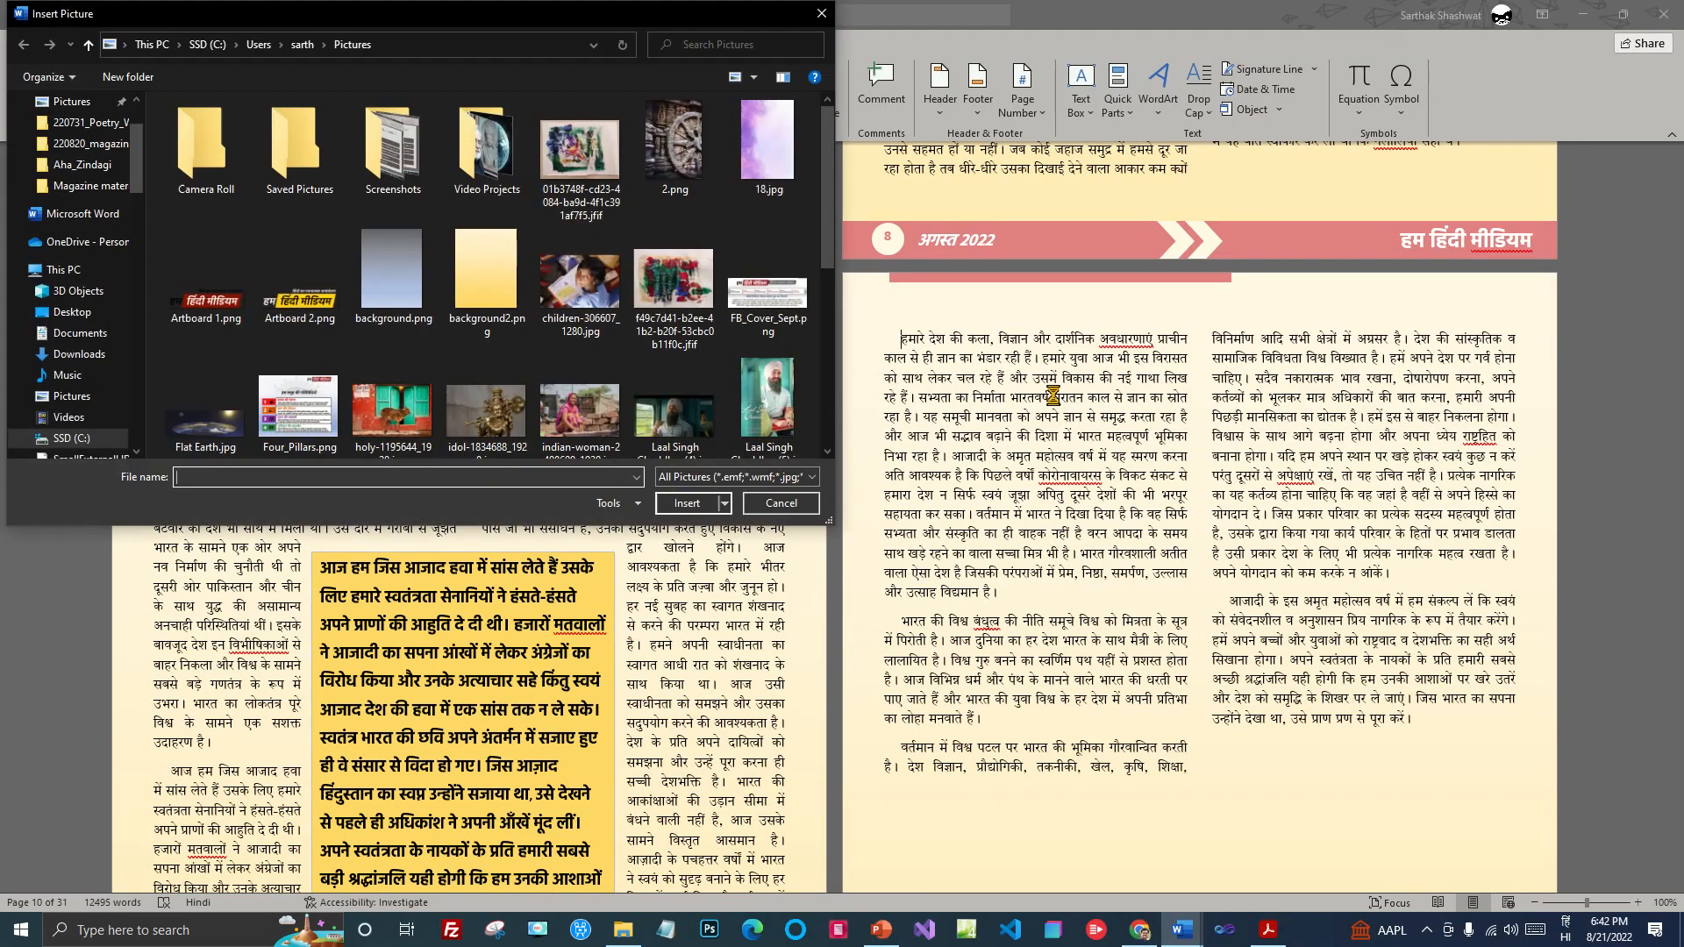
{"action": "scroll", "coordinate": [439, 345], "scroll_direction": "down", "scroll_amount": 2}
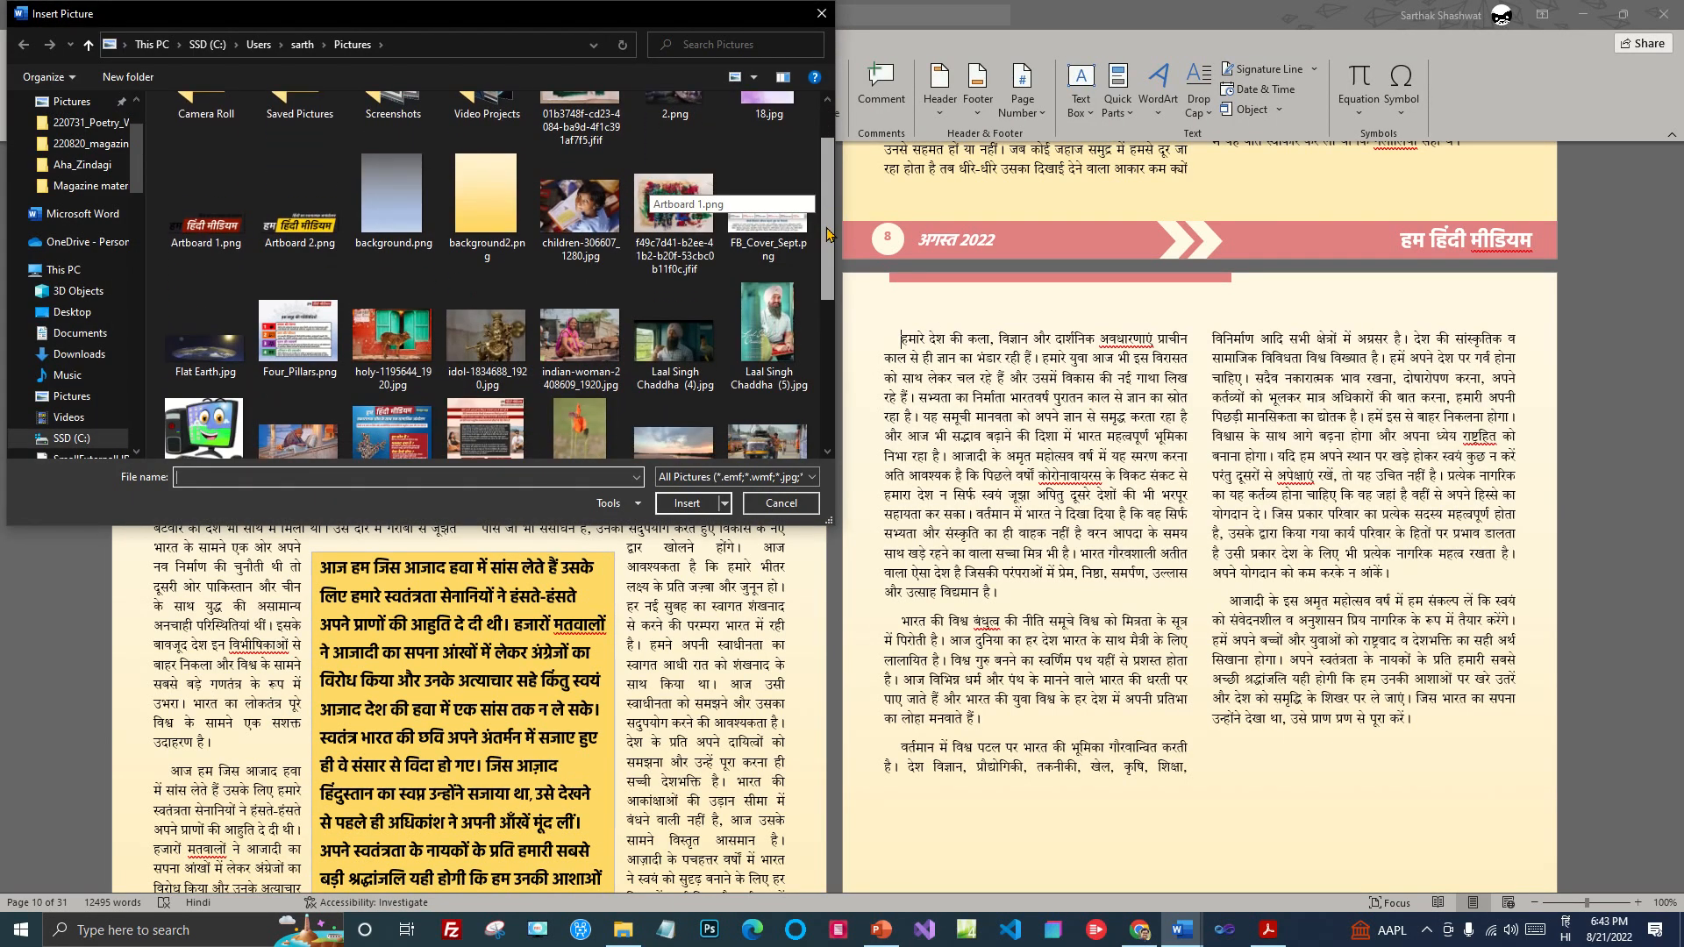
{"action": "left_click", "coordinate": [437, 345]}
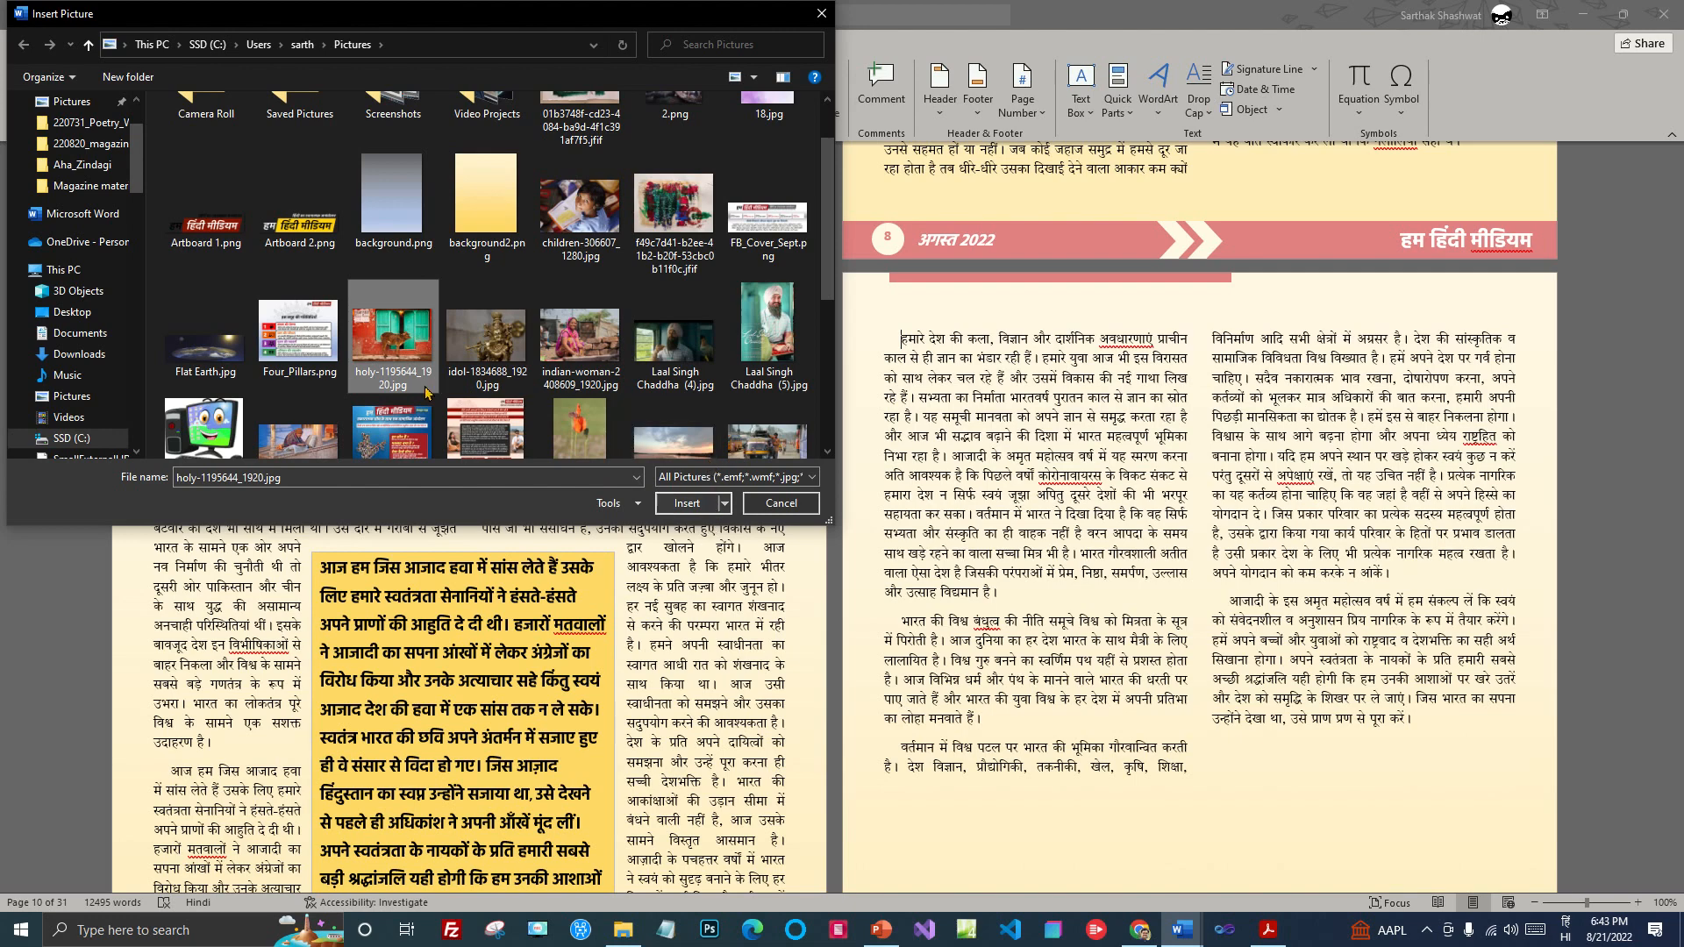
{"action": "left_click", "coordinate": [685, 503]}
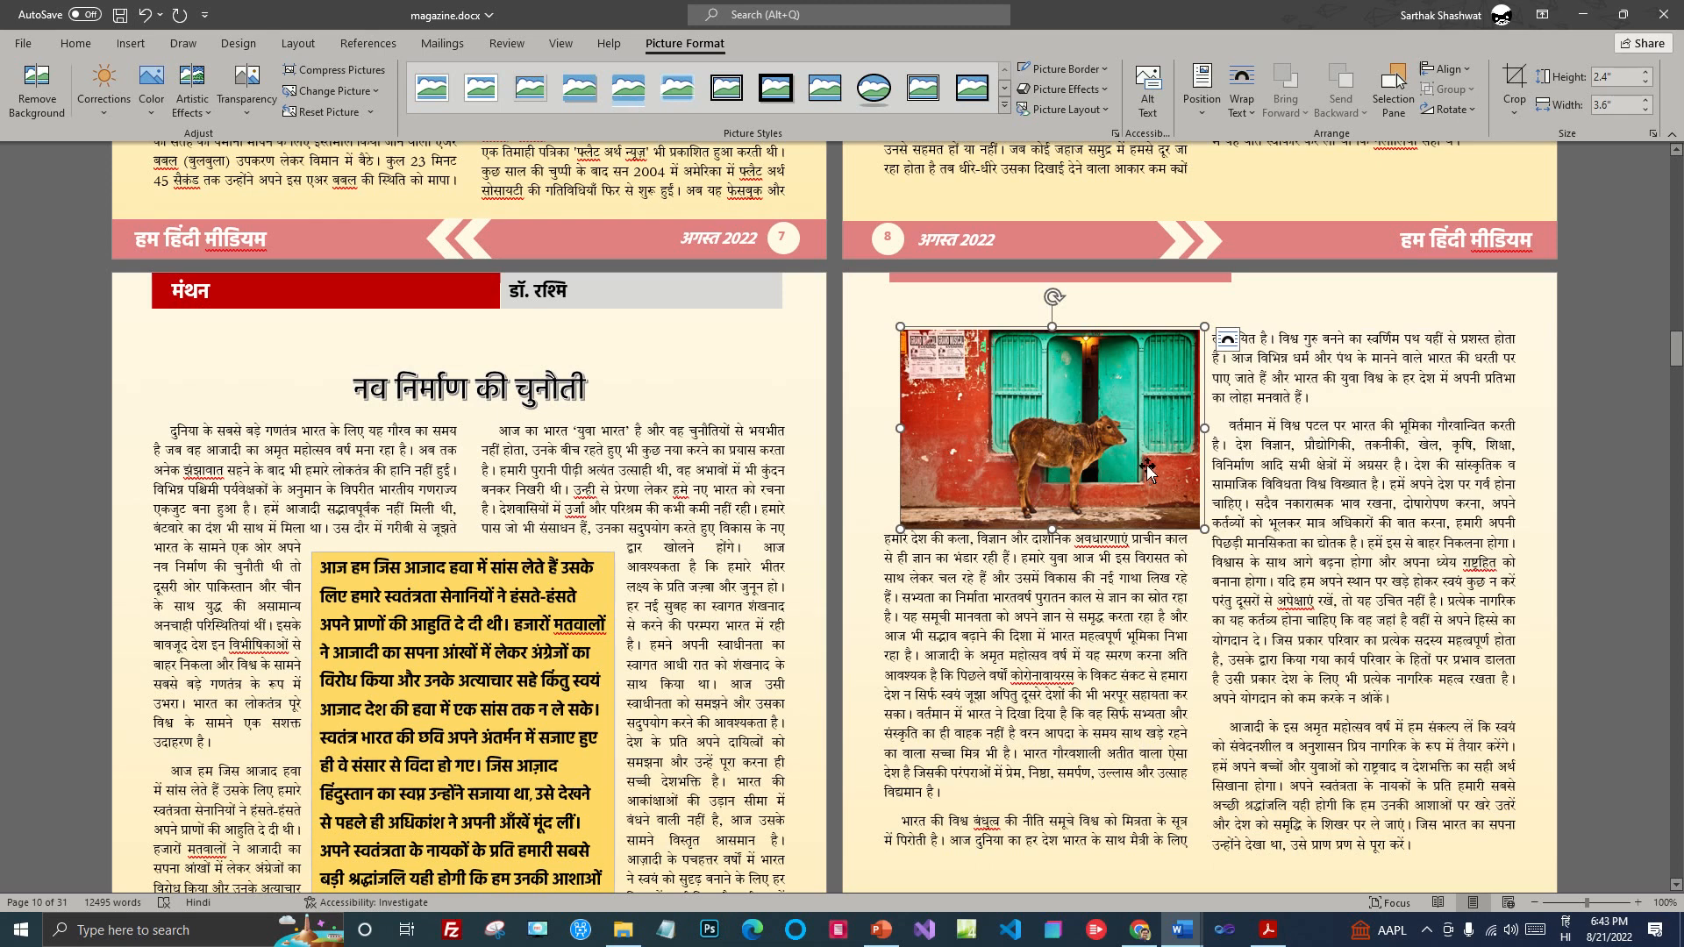
Step: Set the picture's text wrapping to Square with a bottom distance from text of 0.13"
{"action": "left_click", "coordinate": [1257, 114]}
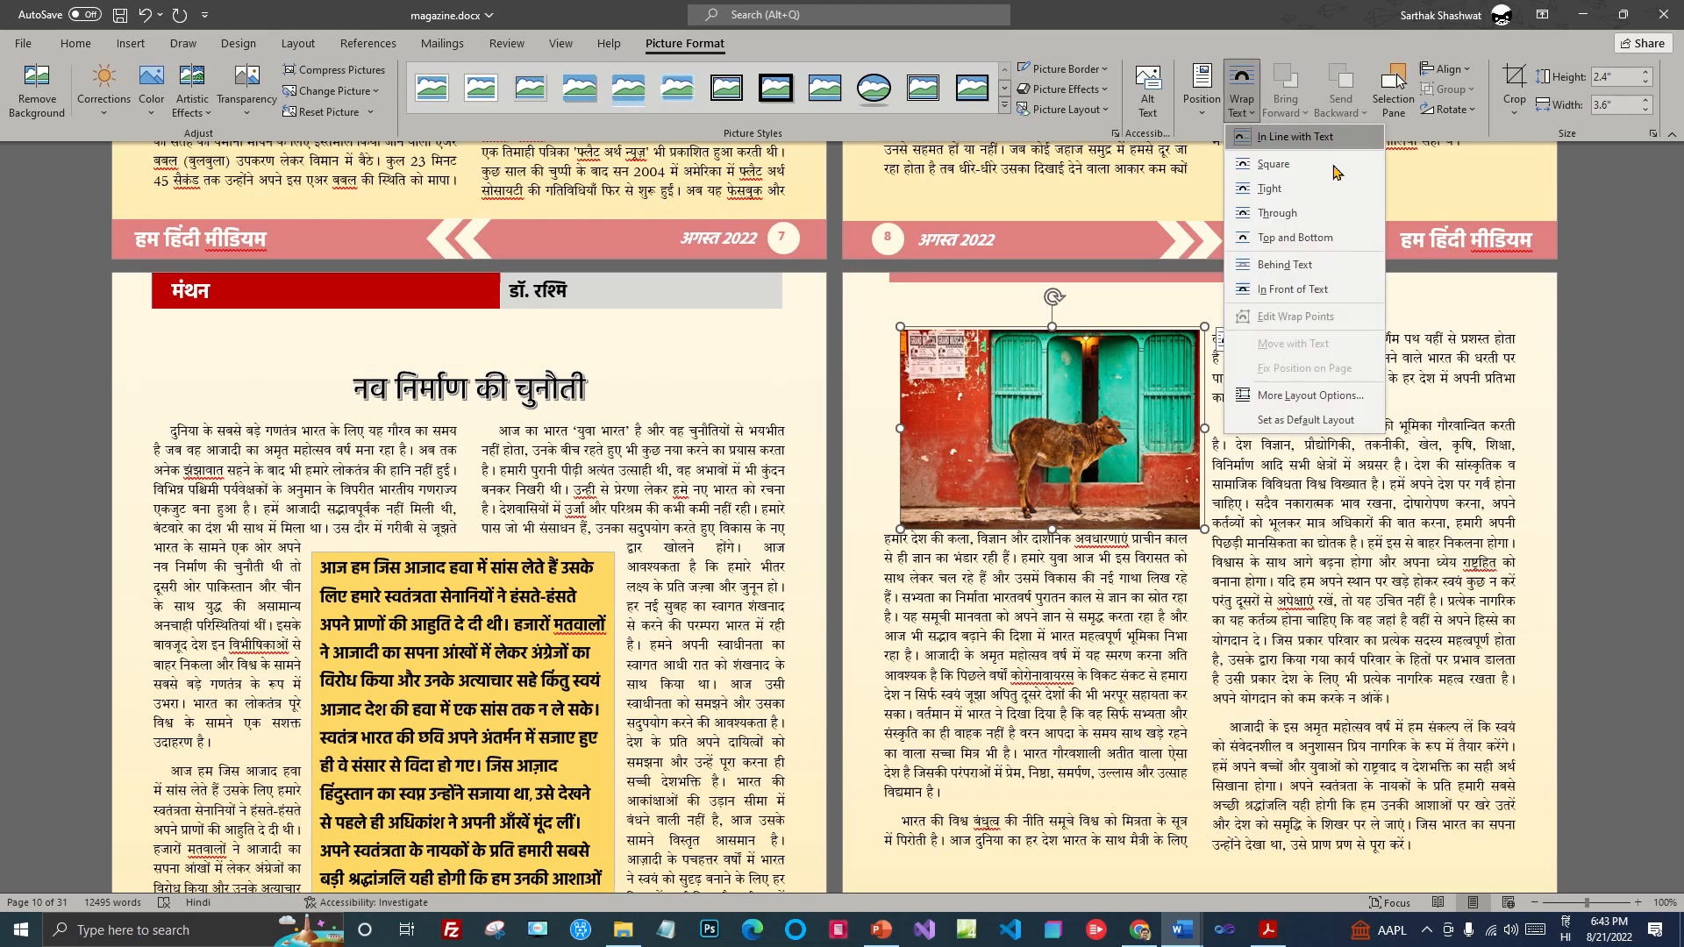
{"action": "left_click", "coordinate": [1281, 165]}
{"action": "left_click", "coordinate": [1240, 98]}
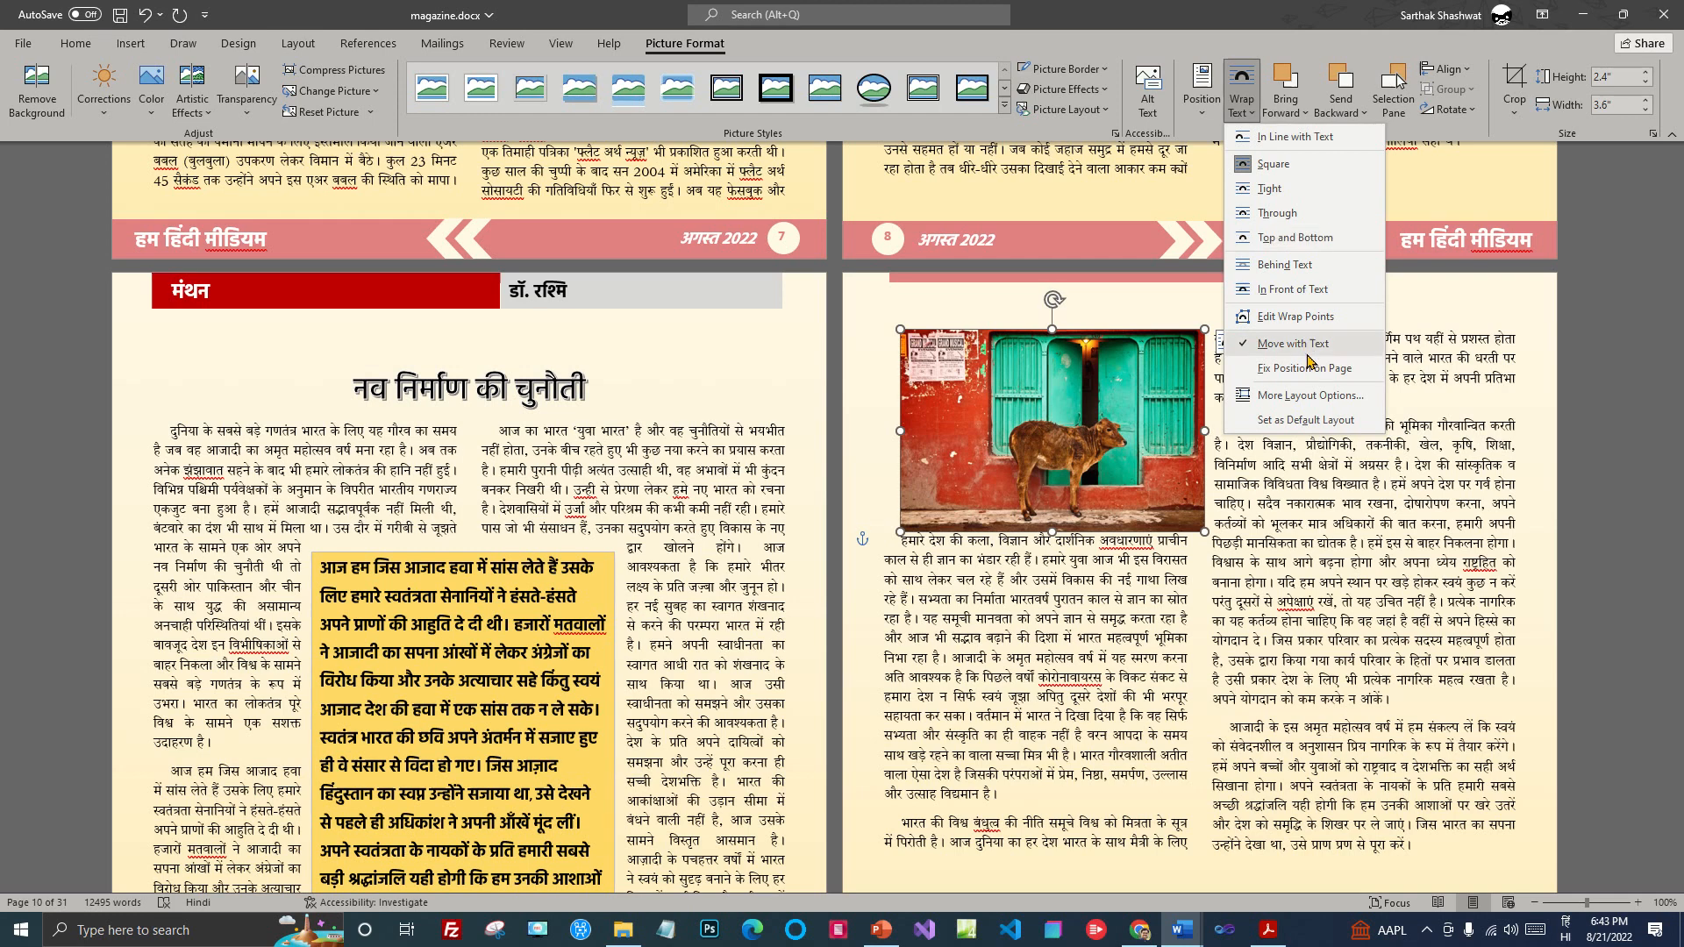
{"action": "left_click", "coordinate": [1296, 397]}
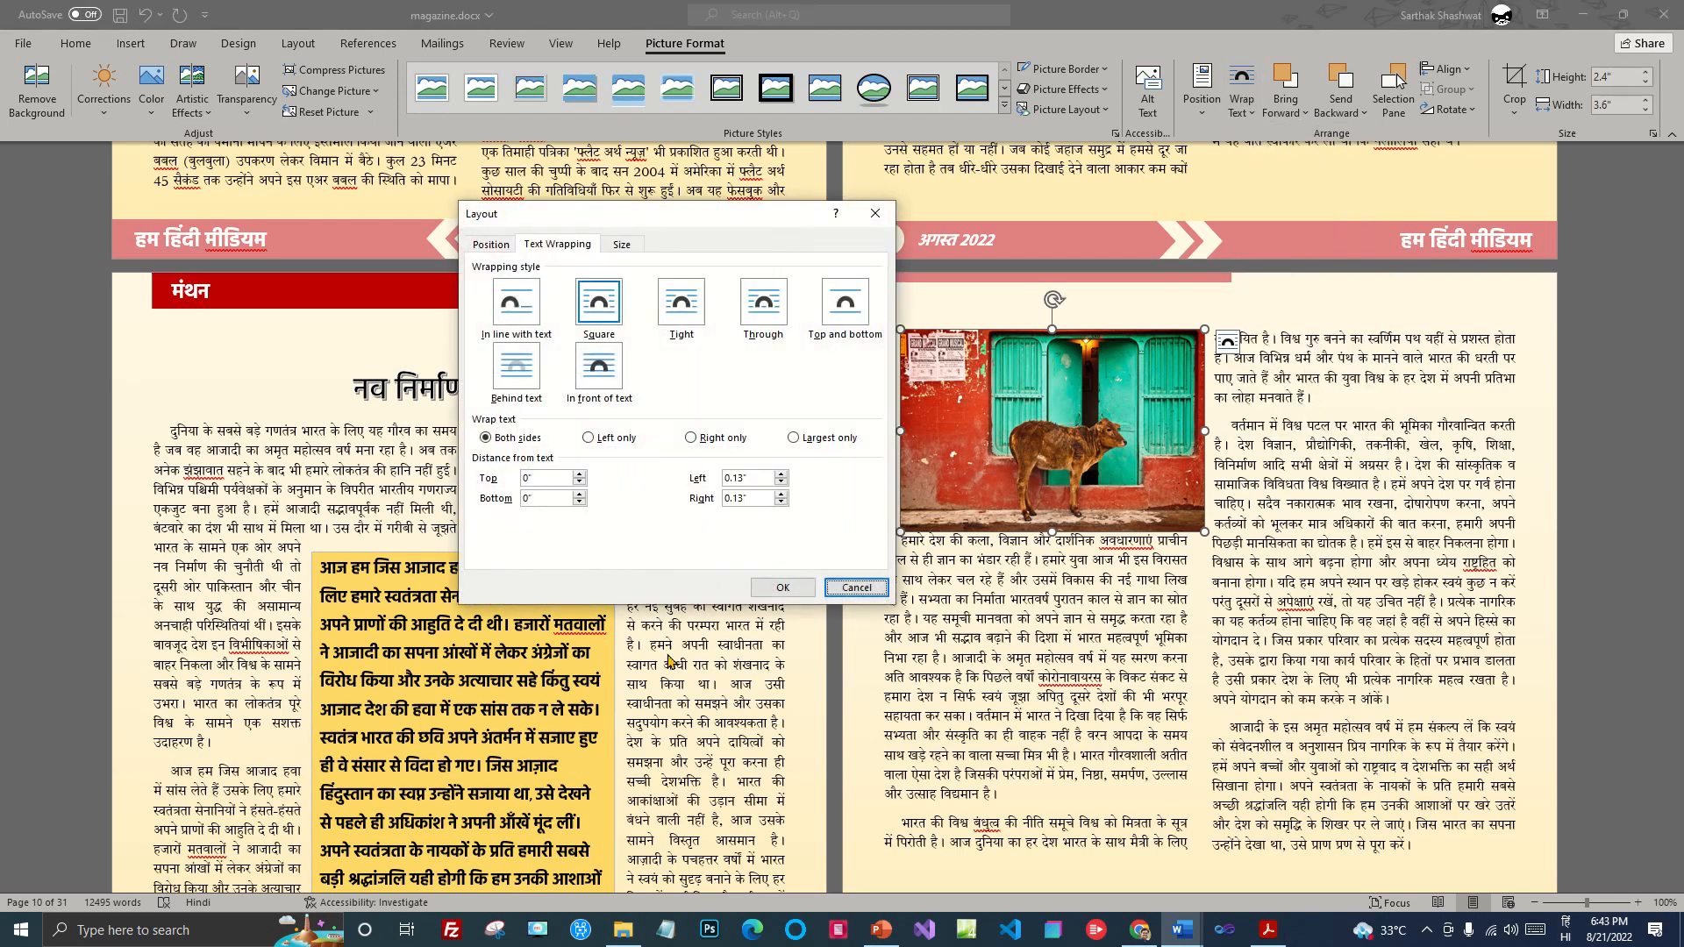
{"action": "left_click", "coordinate": [488, 498]}
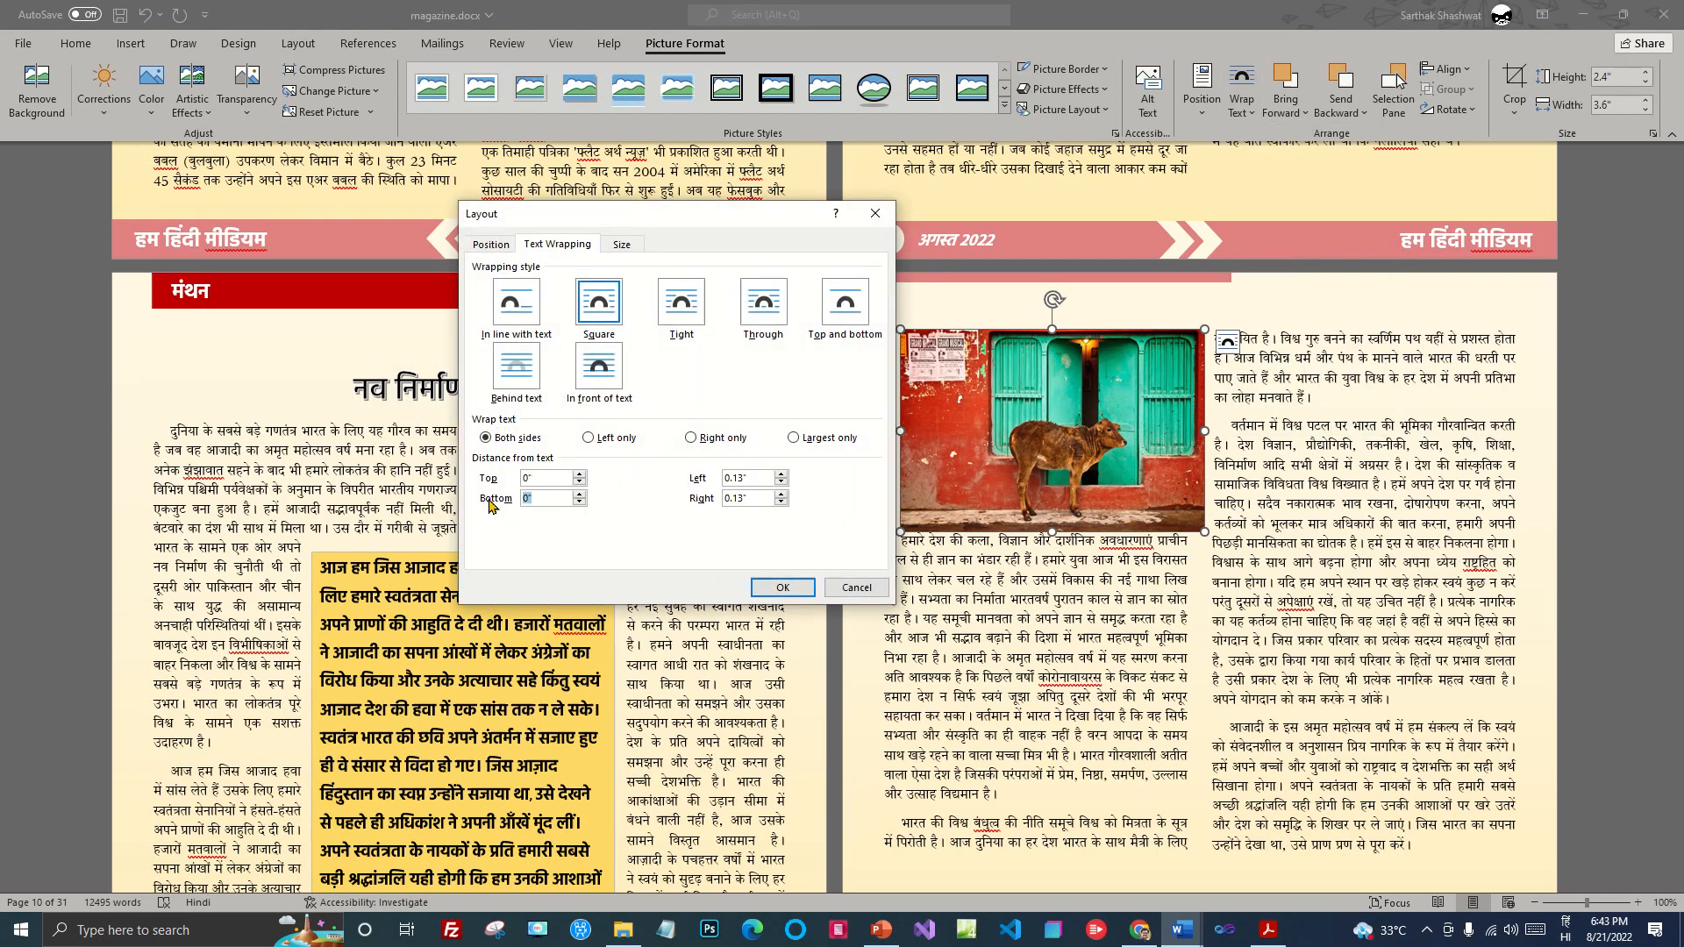
{"action": "type", "text": ".13"}
{"action": "left_click", "coordinate": [780, 589]}
Step: Move the picture slightly up and left so it lines up with the first column's edges on page 10
{"action": "left_click_drag", "start_coordinate": [1032, 452], "coordinate": [969, 413]}
{"action": "scroll", "coordinate": [1280, 571], "scroll_direction": "down", "scroll_amount": 4}
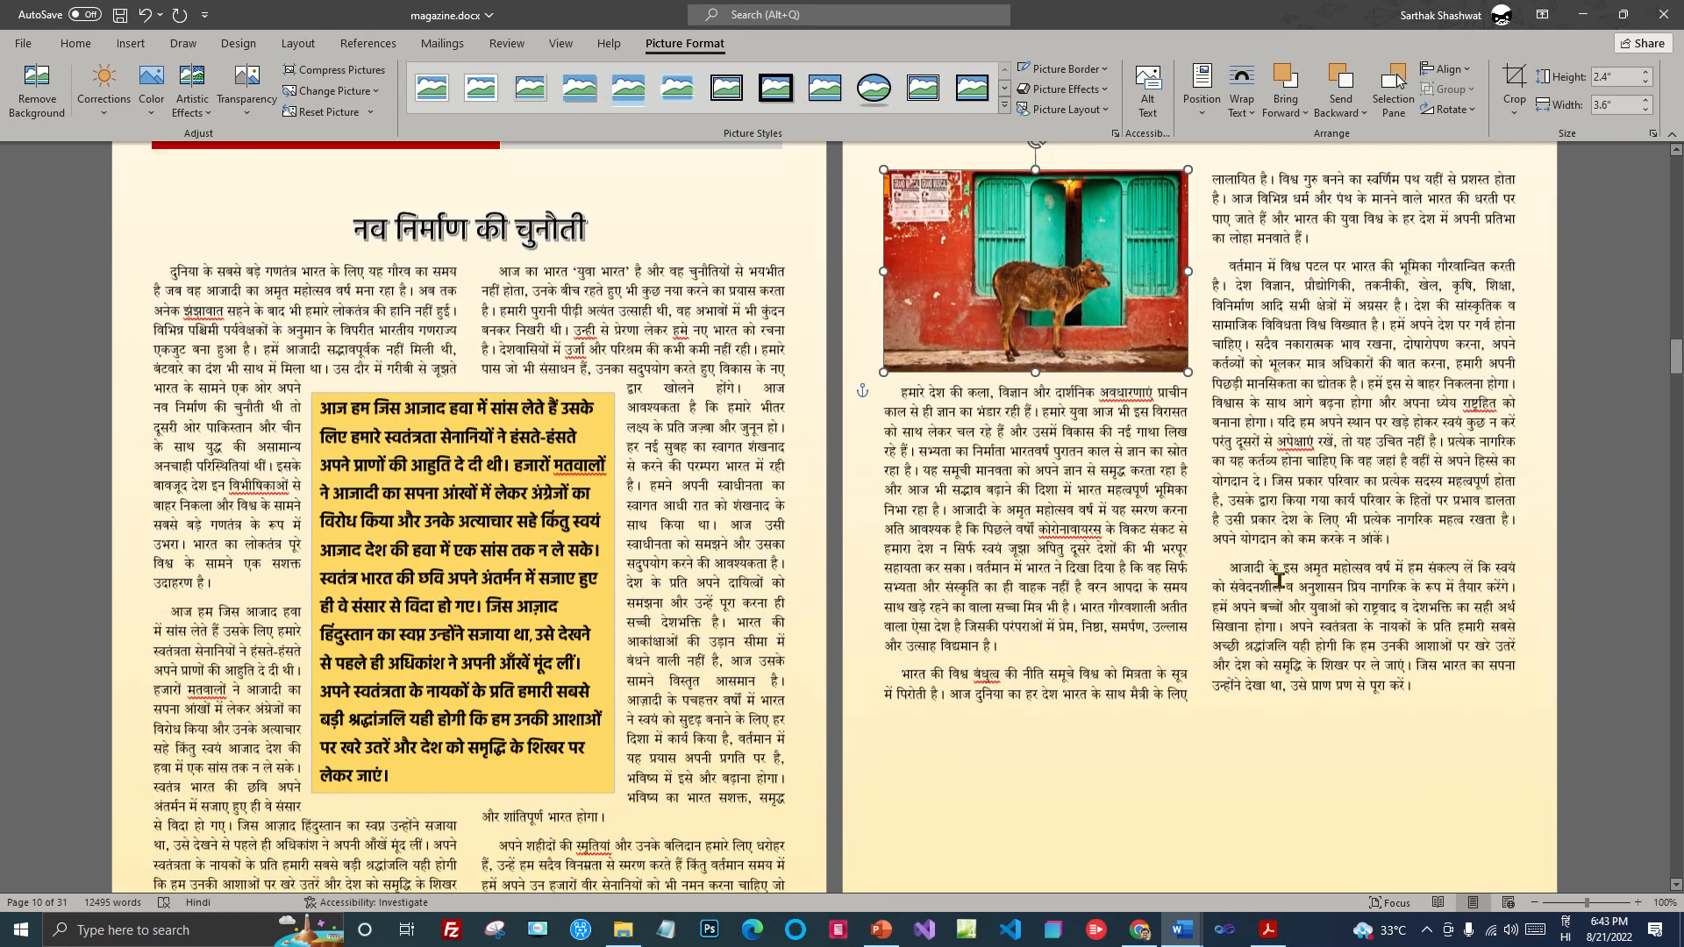
{"action": "scroll", "coordinate": [1178, 354], "scroll_direction": "up", "scroll_amount": 2}
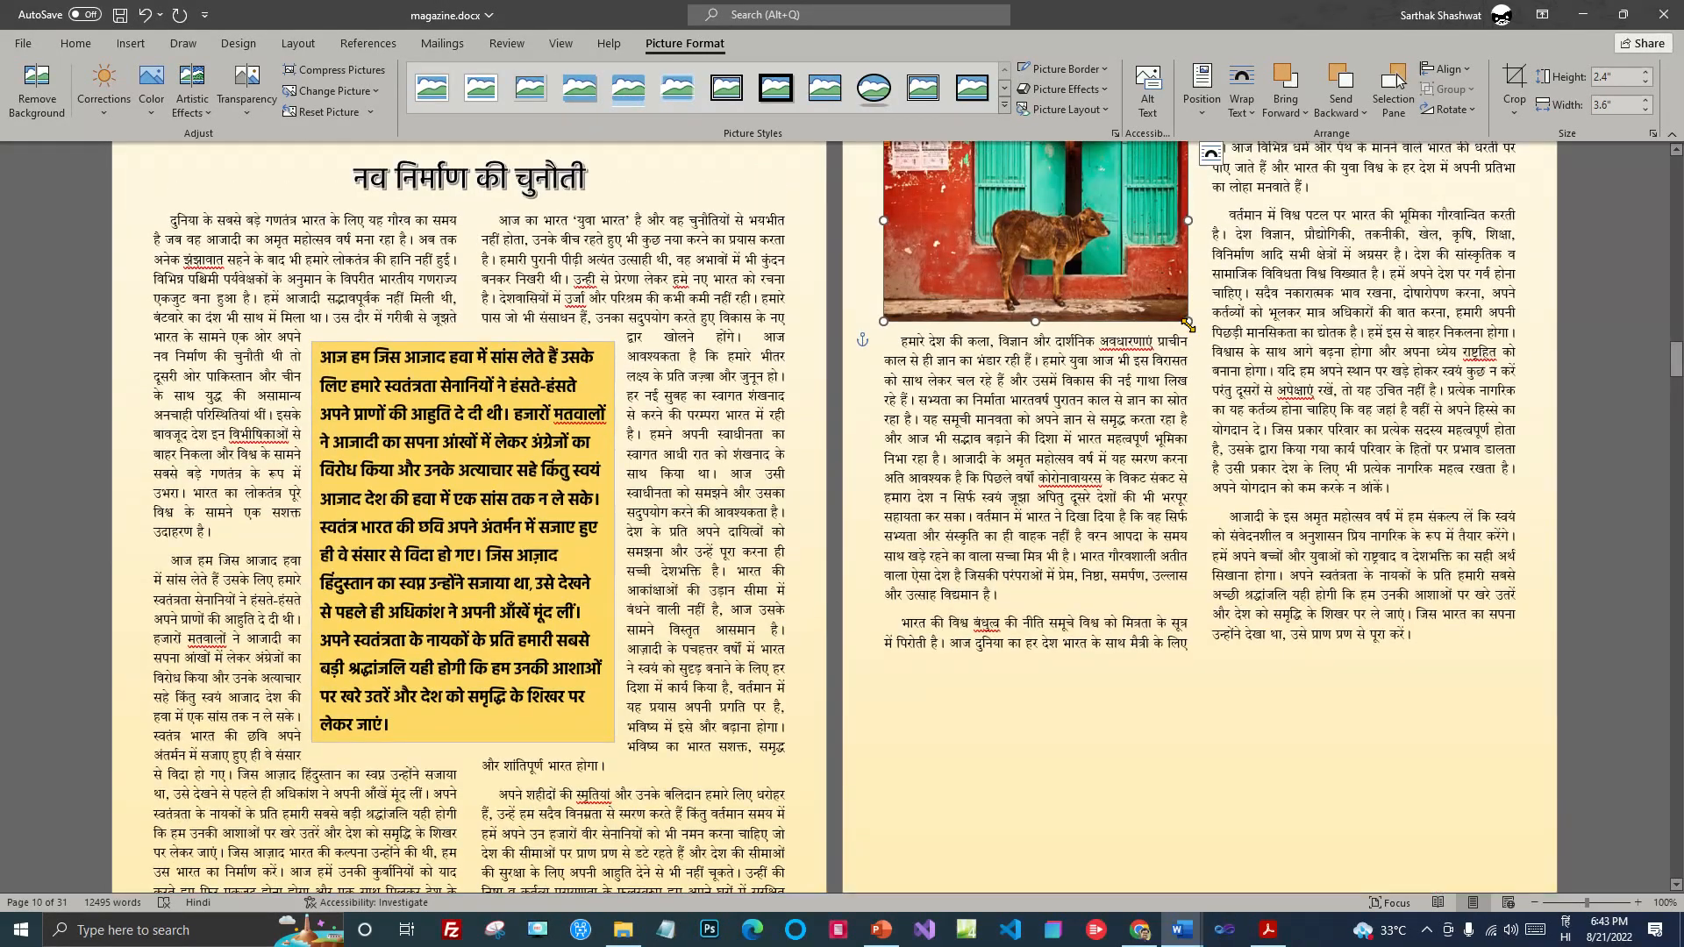
Step: Enlarge the page 10 picture to about 4.21" by 6.31" and try it lower on the page before returning it to the top
{"action": "left_click_drag", "start_coordinate": [1187, 323], "coordinate": [1405, 474]}
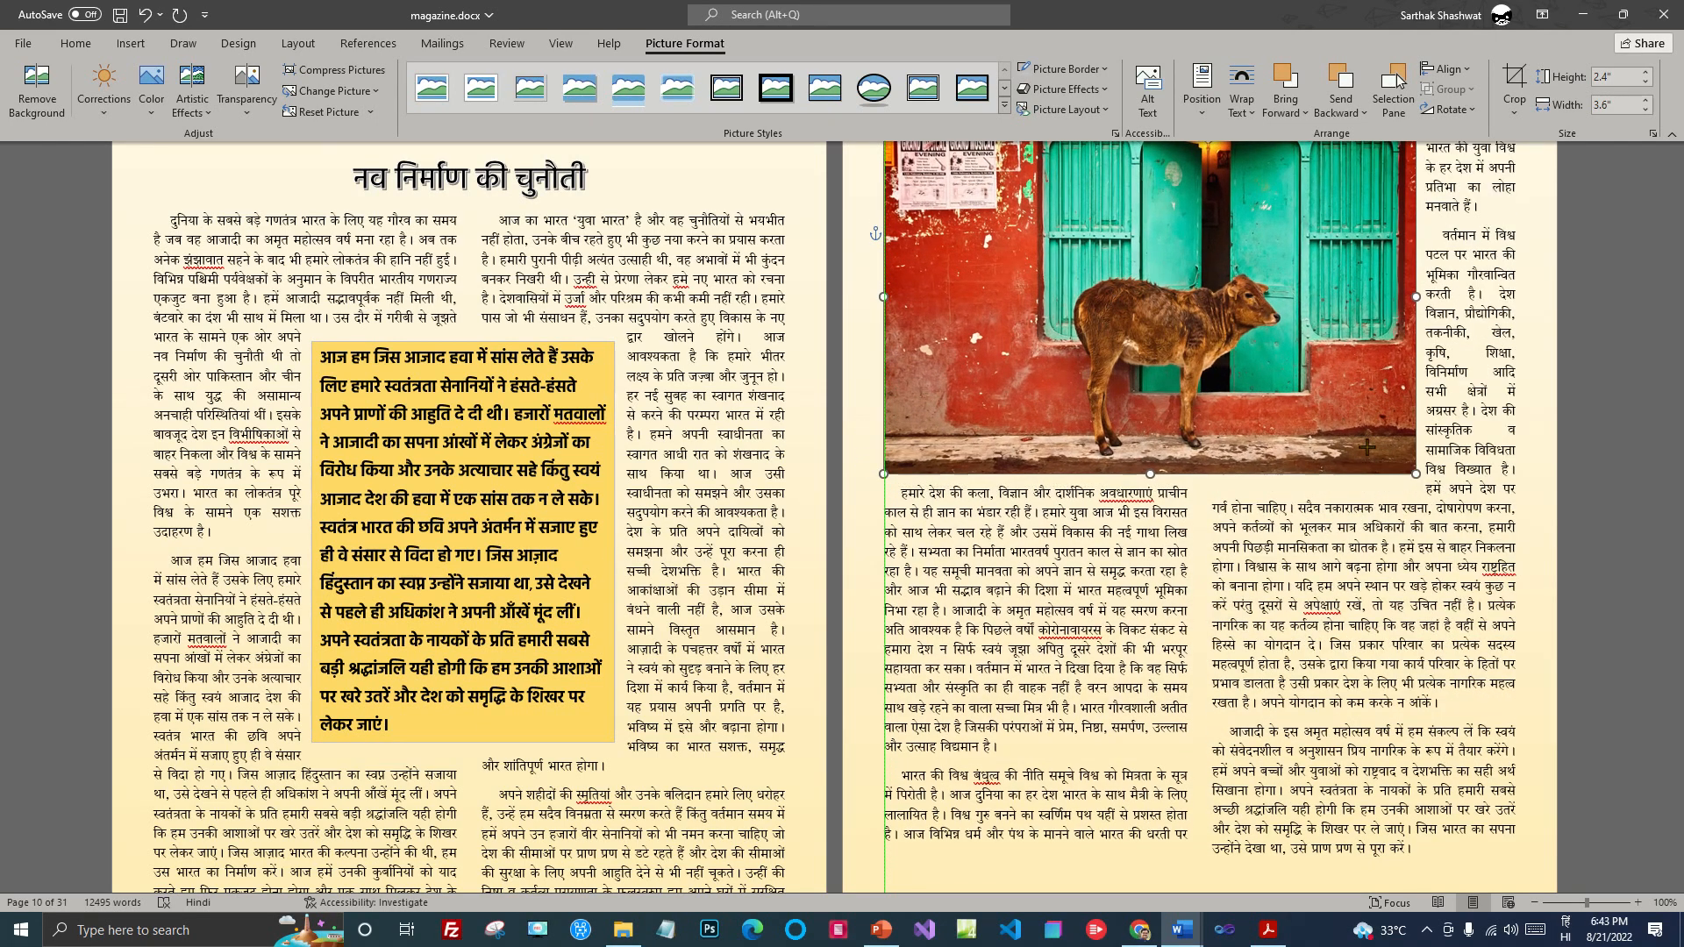
{"action": "left_click_drag", "start_coordinate": [1249, 357], "coordinate": [1304, 586]}
{"action": "scroll", "coordinate": [1305, 586], "scroll_direction": "down", "scroll_amount": 5}
{"action": "scroll", "coordinate": [1305, 578], "scroll_direction": "up", "scroll_amount": 4}
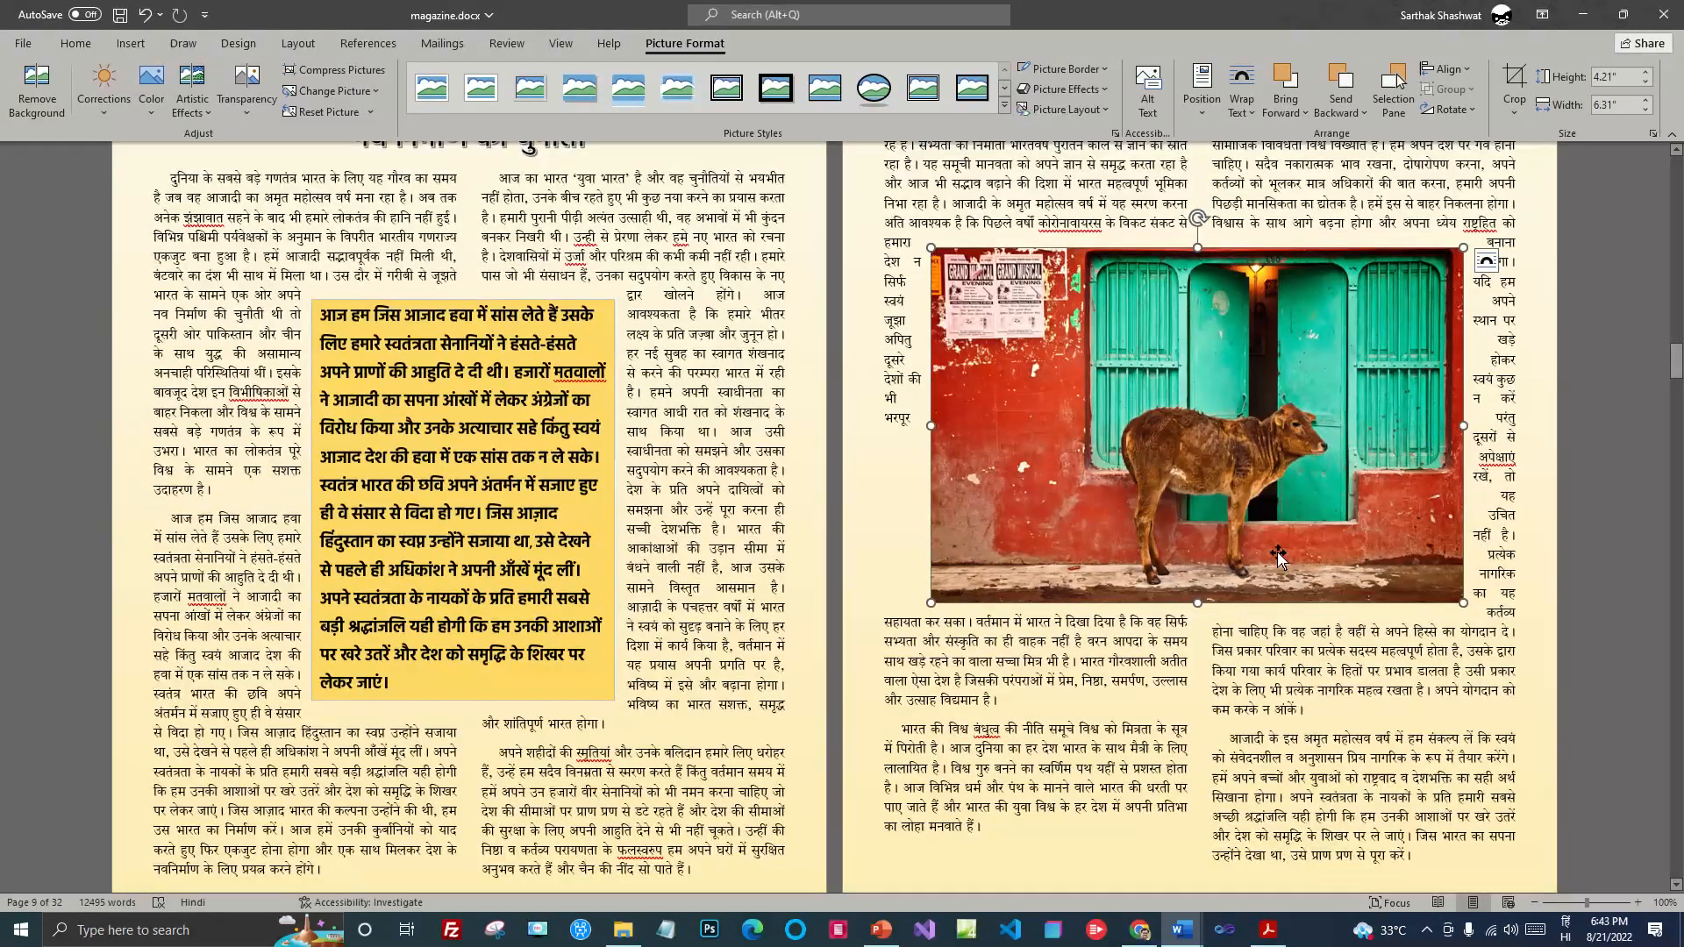
{"action": "scroll", "coordinate": [1278, 554], "scroll_direction": "up", "scroll_amount": 3}
{"action": "left_click_drag", "start_coordinate": [1207, 494], "coordinate": [1200, 487]}
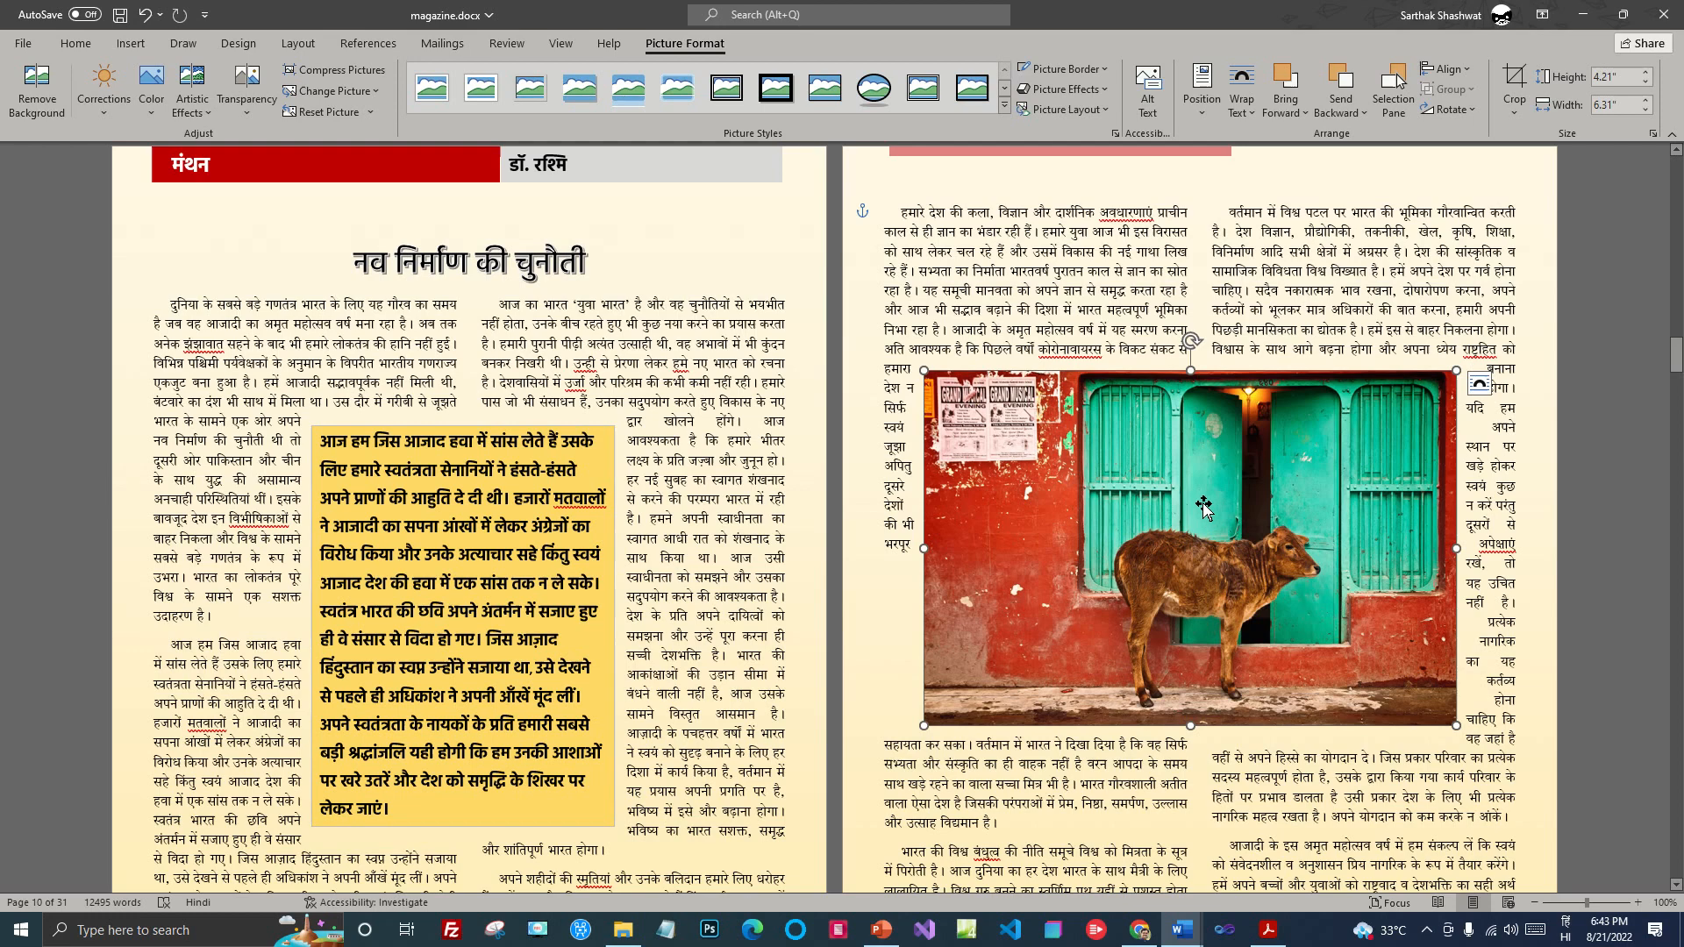
{"action": "left_click_drag", "start_coordinate": [1206, 471], "coordinate": [1164, 301]}
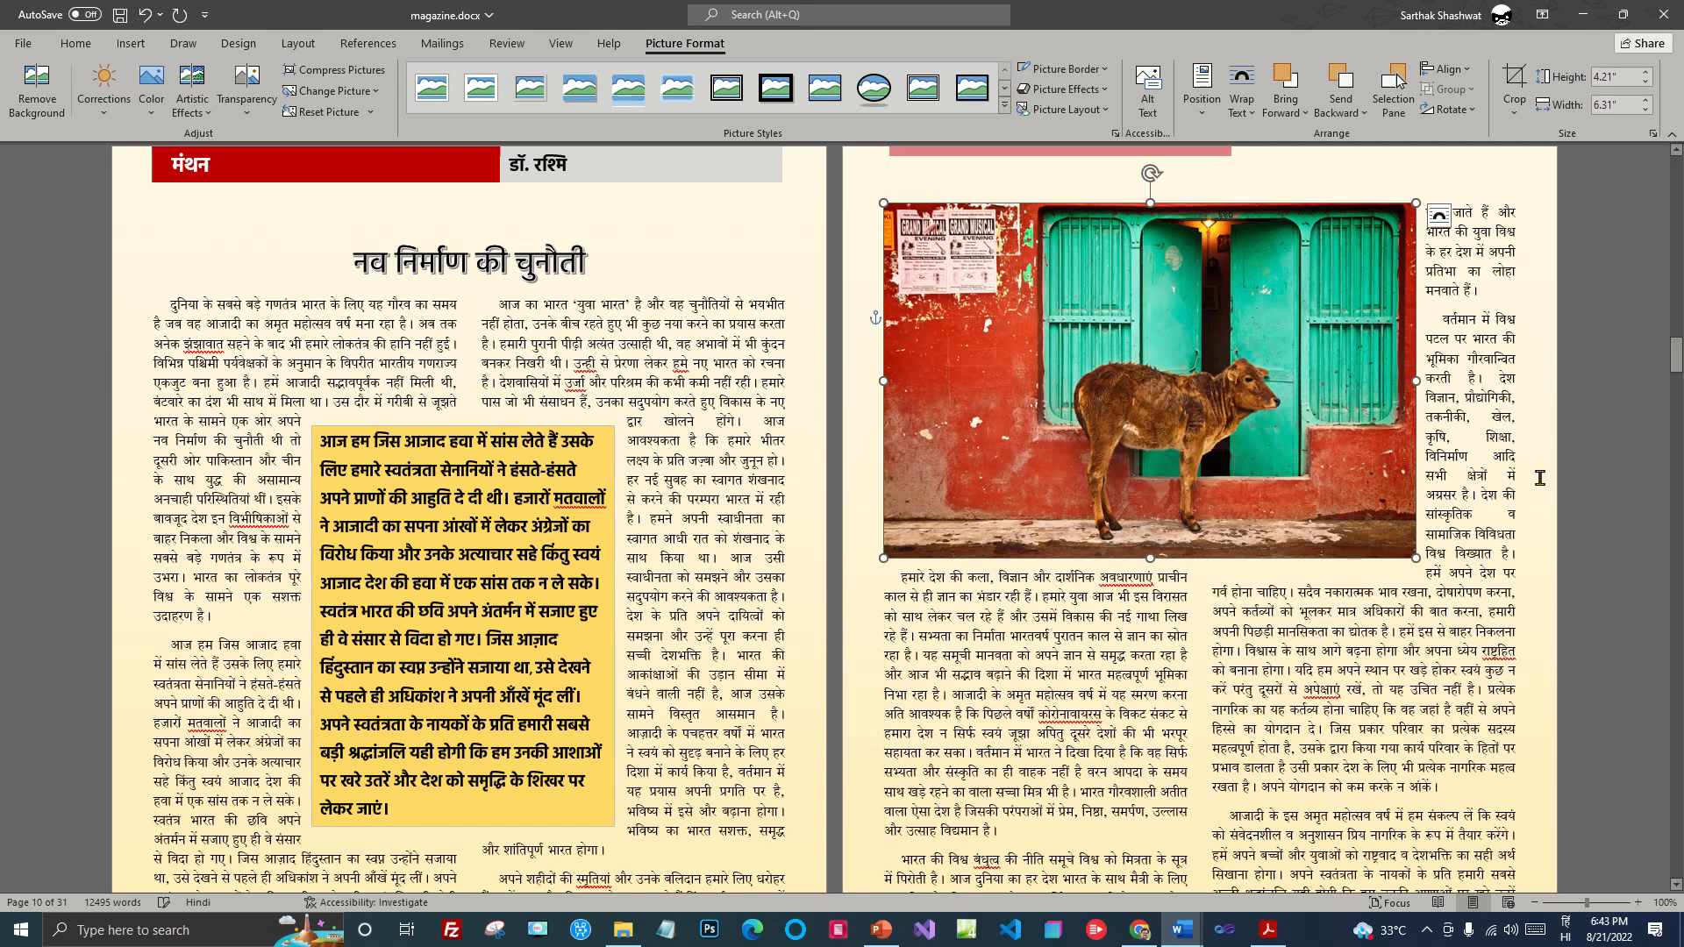
Step: Enlarge the page 10 picture proportionally to about 4.95" high by 7.42" wide so it spans both columns
{"action": "left_click_drag", "start_coordinate": [1417, 557], "coordinate": [1448, 579]}
{"action": "scroll", "coordinate": [1455, 537], "scroll_direction": "down", "scroll_amount": 3}
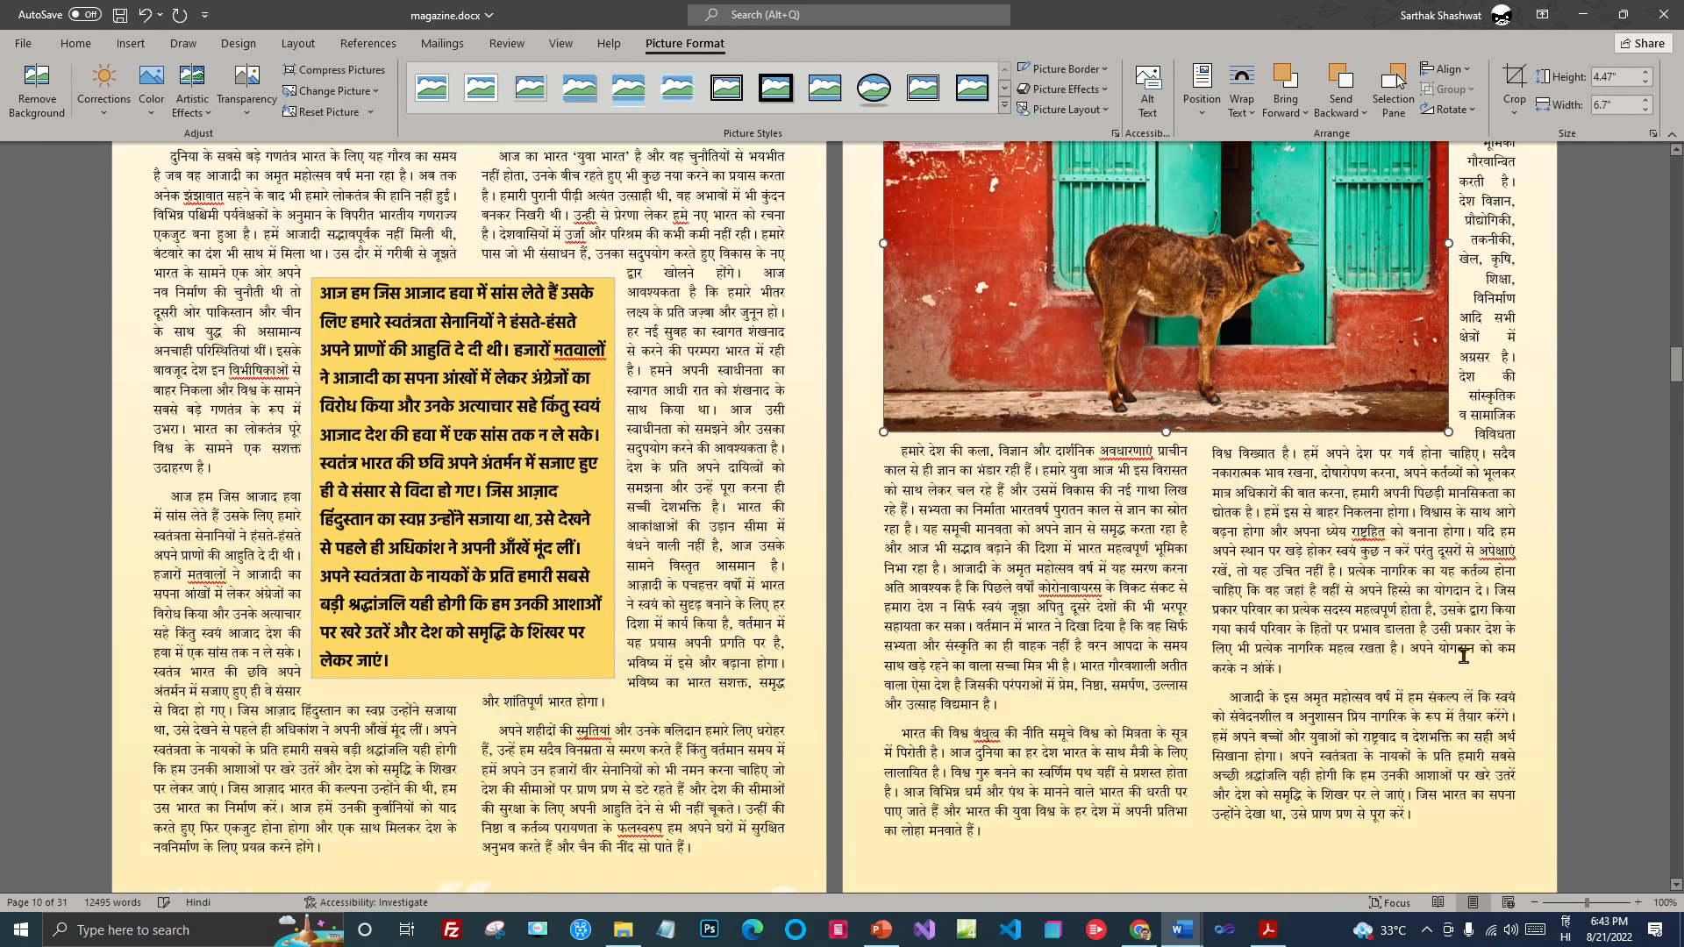
{"action": "left_click_drag", "start_coordinate": [1448, 369], "coordinate": [1503, 410]}
{"action": "scroll", "coordinate": [1508, 583], "scroll_direction": "up", "scroll_amount": 2}
{"action": "scroll", "coordinate": [1396, 574], "scroll_direction": "down", "scroll_amount": 6}
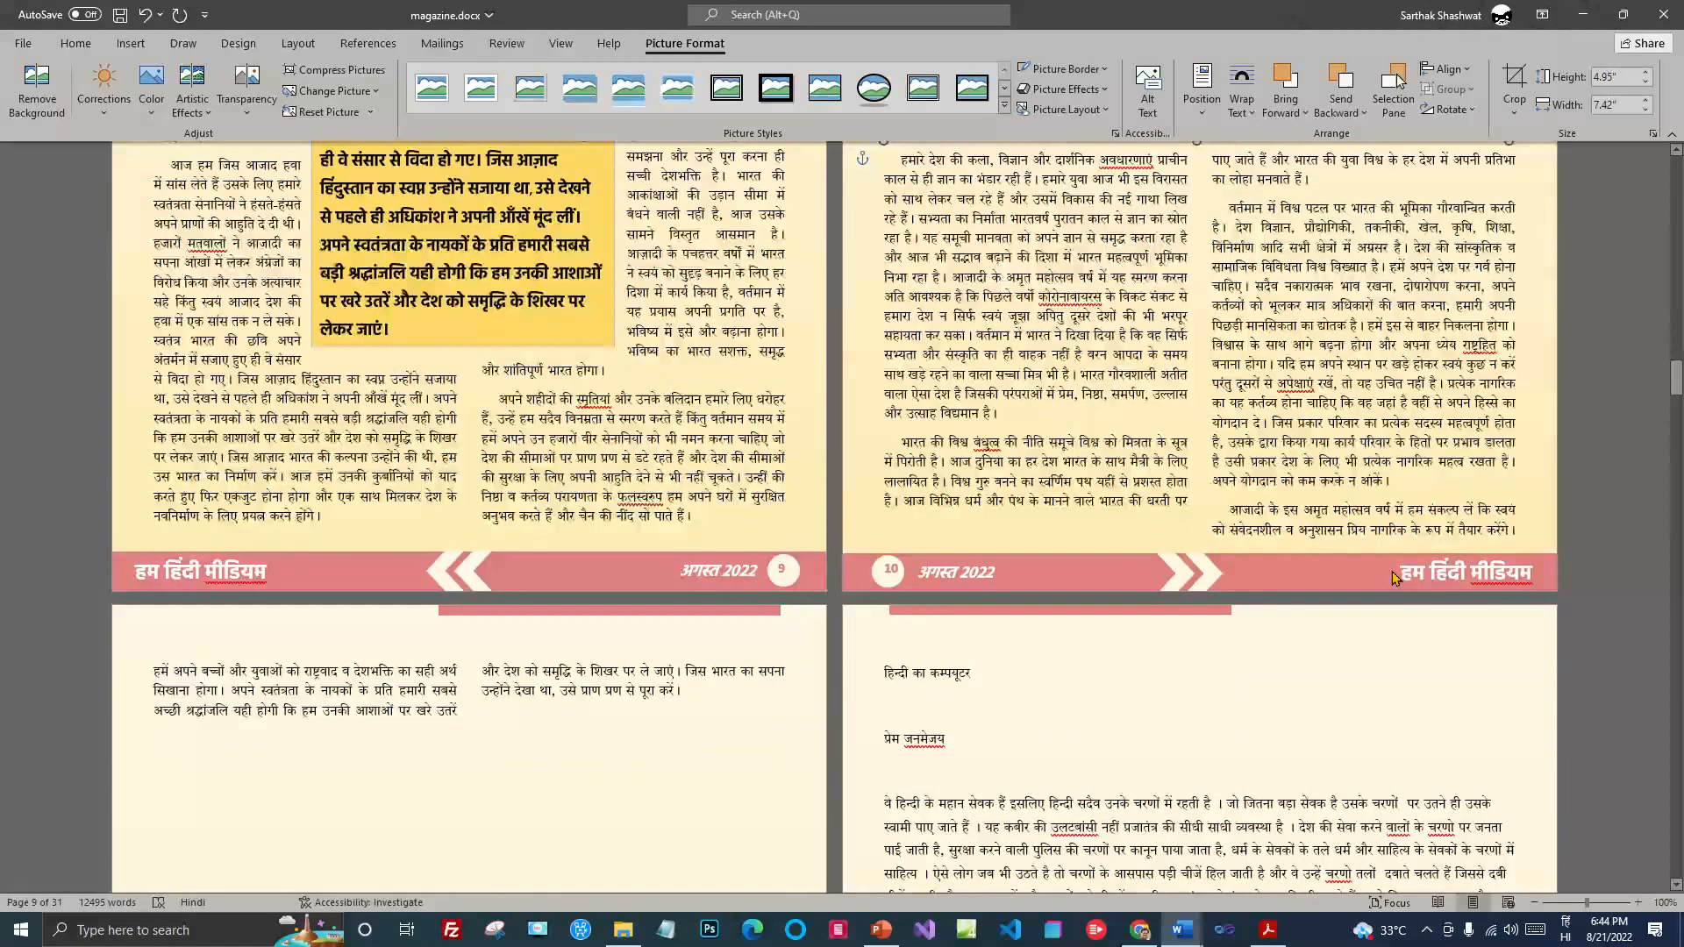
{"action": "scroll", "coordinate": [1197, 441], "scroll_direction": "up", "scroll_amount": 5}
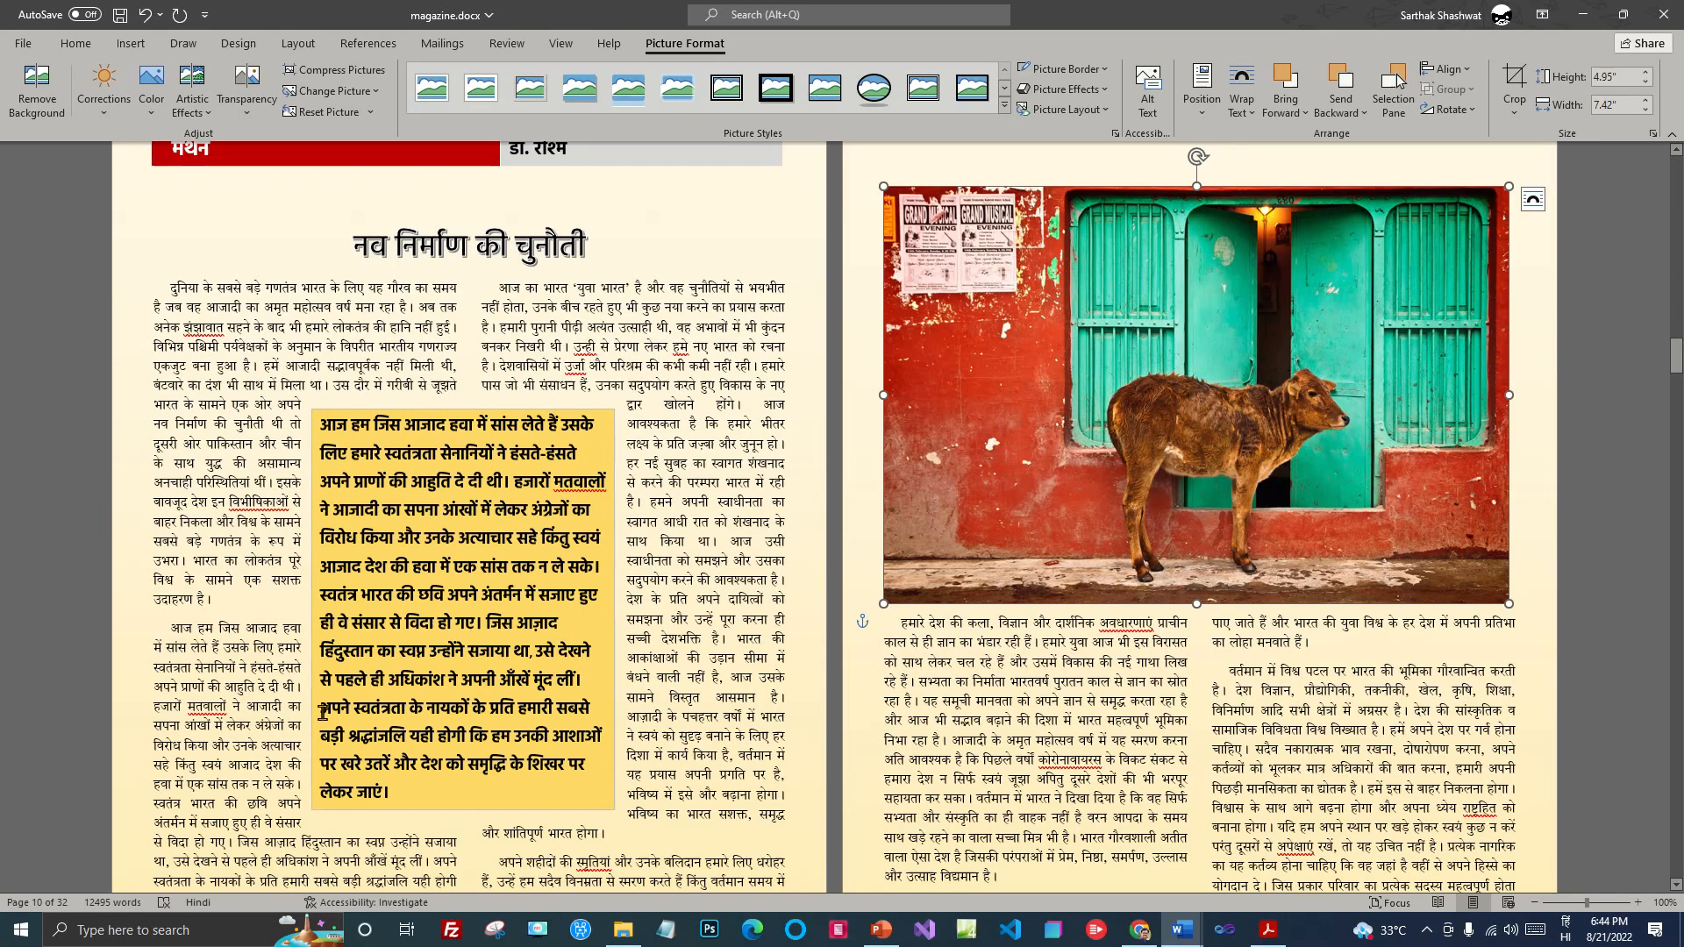
Step: Delete the pull quote's last sentence, starting with "अपने स्वतंत्रता के नायकों", and shorten the box to fit the remaining text
{"action": "left_click_drag", "start_coordinate": [321, 710], "coordinate": [423, 791]}
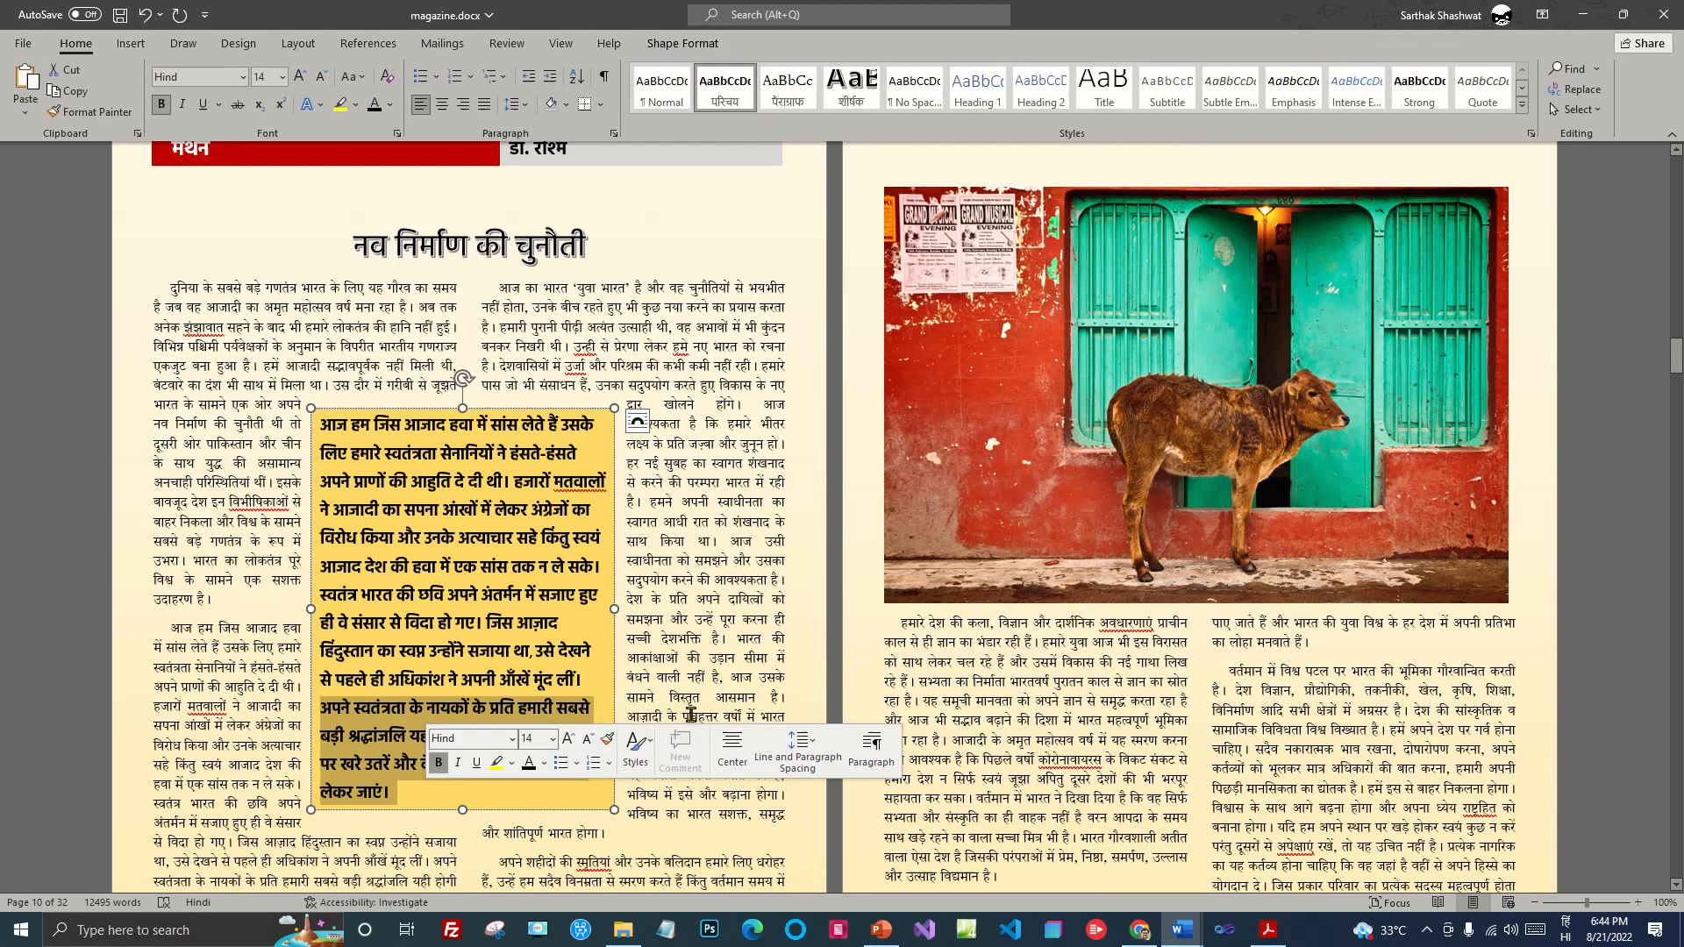
{"action": "key", "text": "Delete"}
{"action": "left_click_drag", "start_coordinate": [464, 808], "coordinate": [467, 705]}
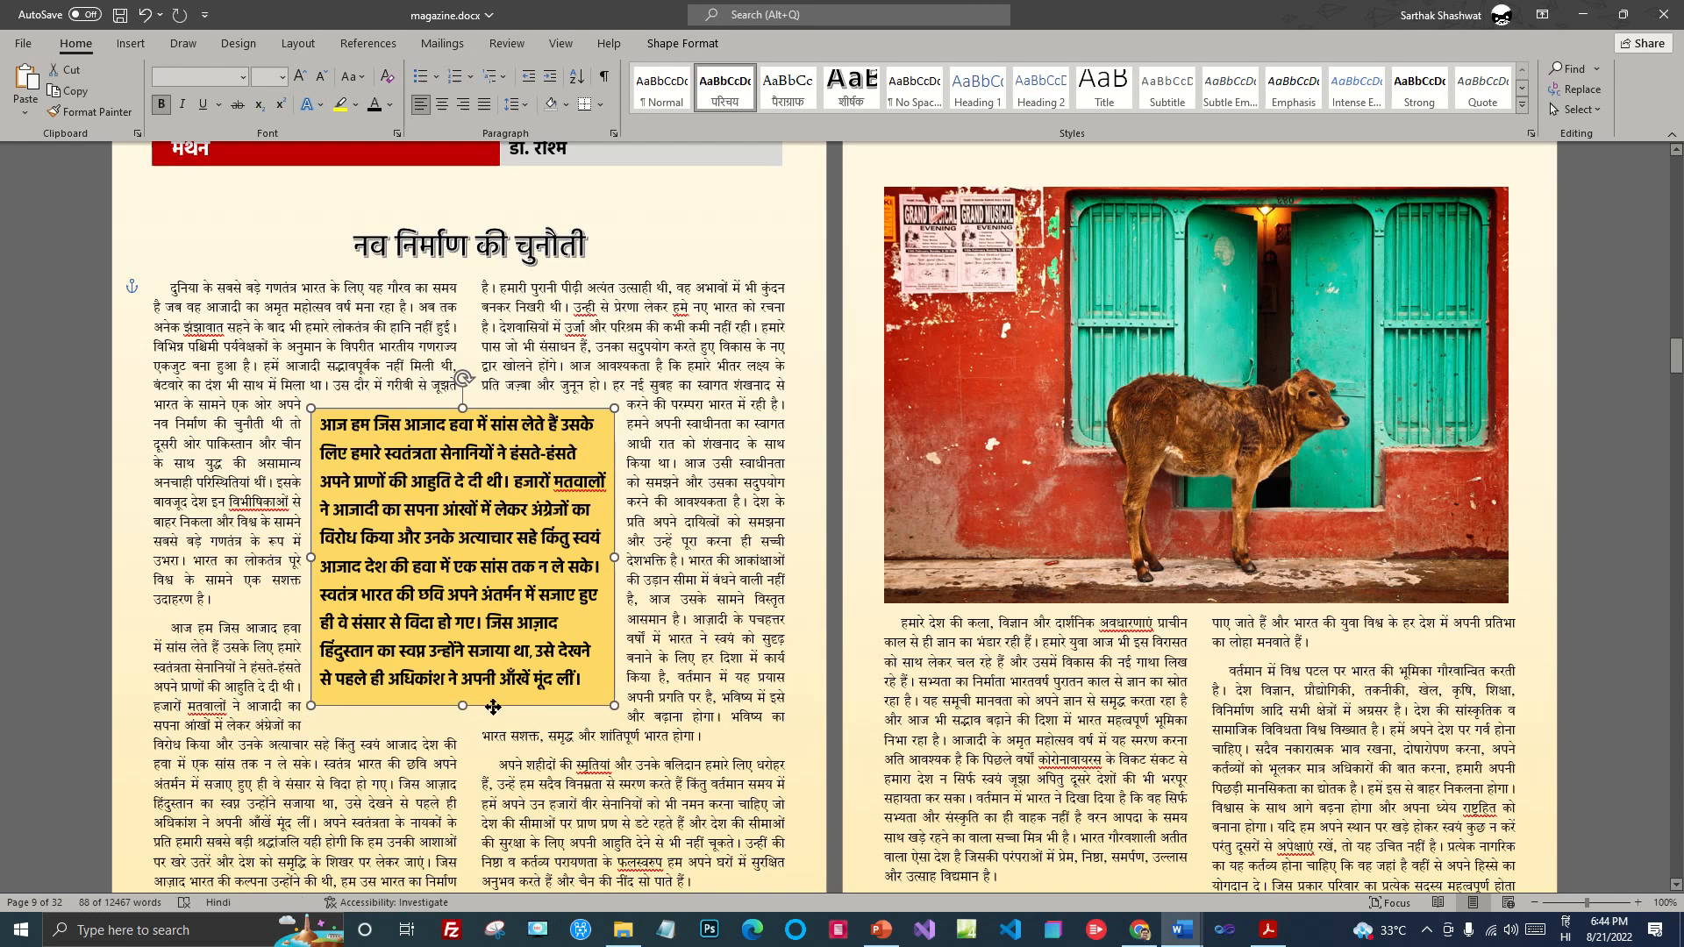
Step: Join the last paragraph on page 9 with the following paragraph that starts with "हमारे देश की कला"
{"action": "scroll", "coordinate": [1202, 643], "scroll_direction": "down", "scroll_amount": 5}
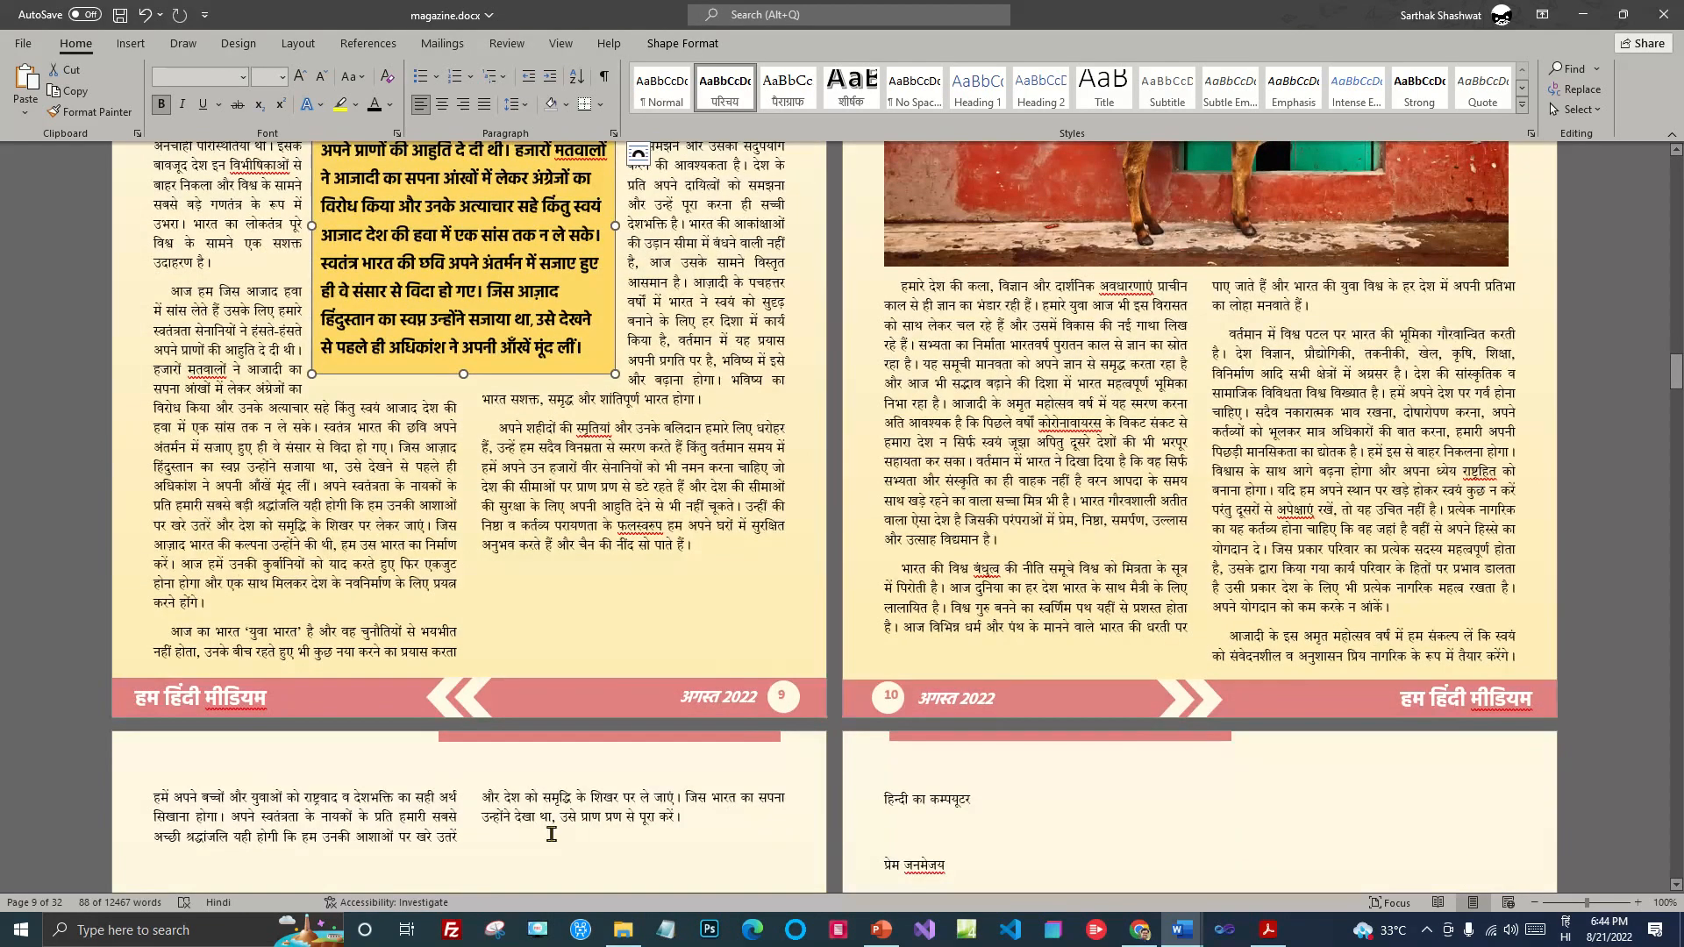
{"action": "left_click", "coordinate": [726, 549]}
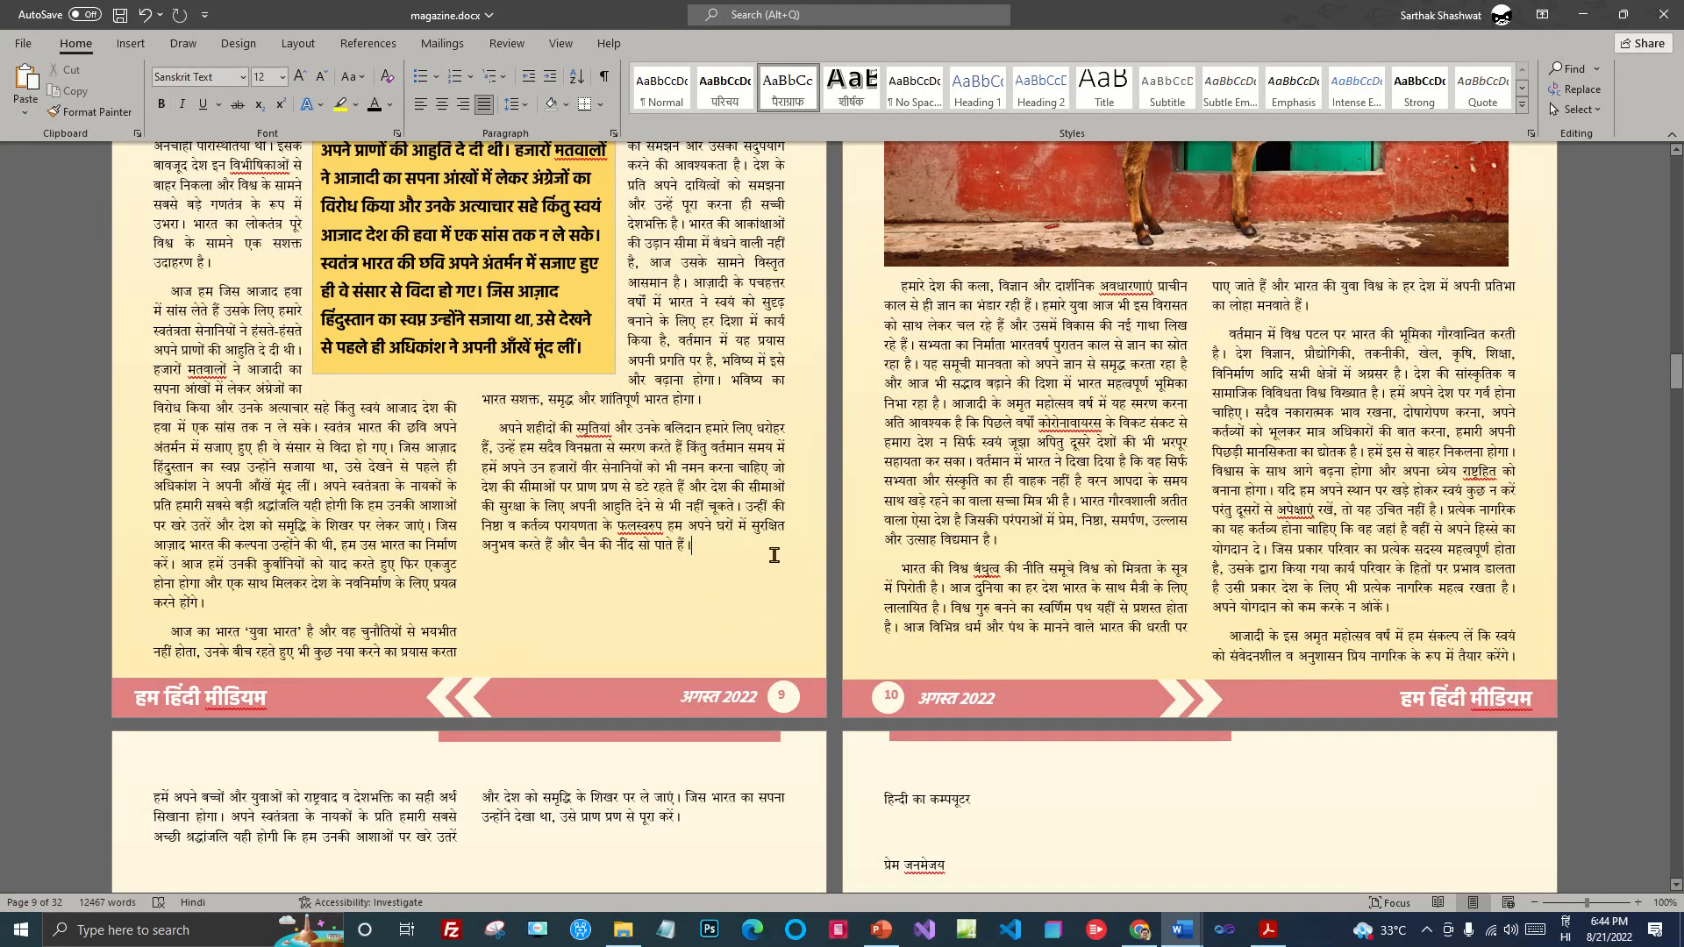
{"action": "key", "text": "Delete"}
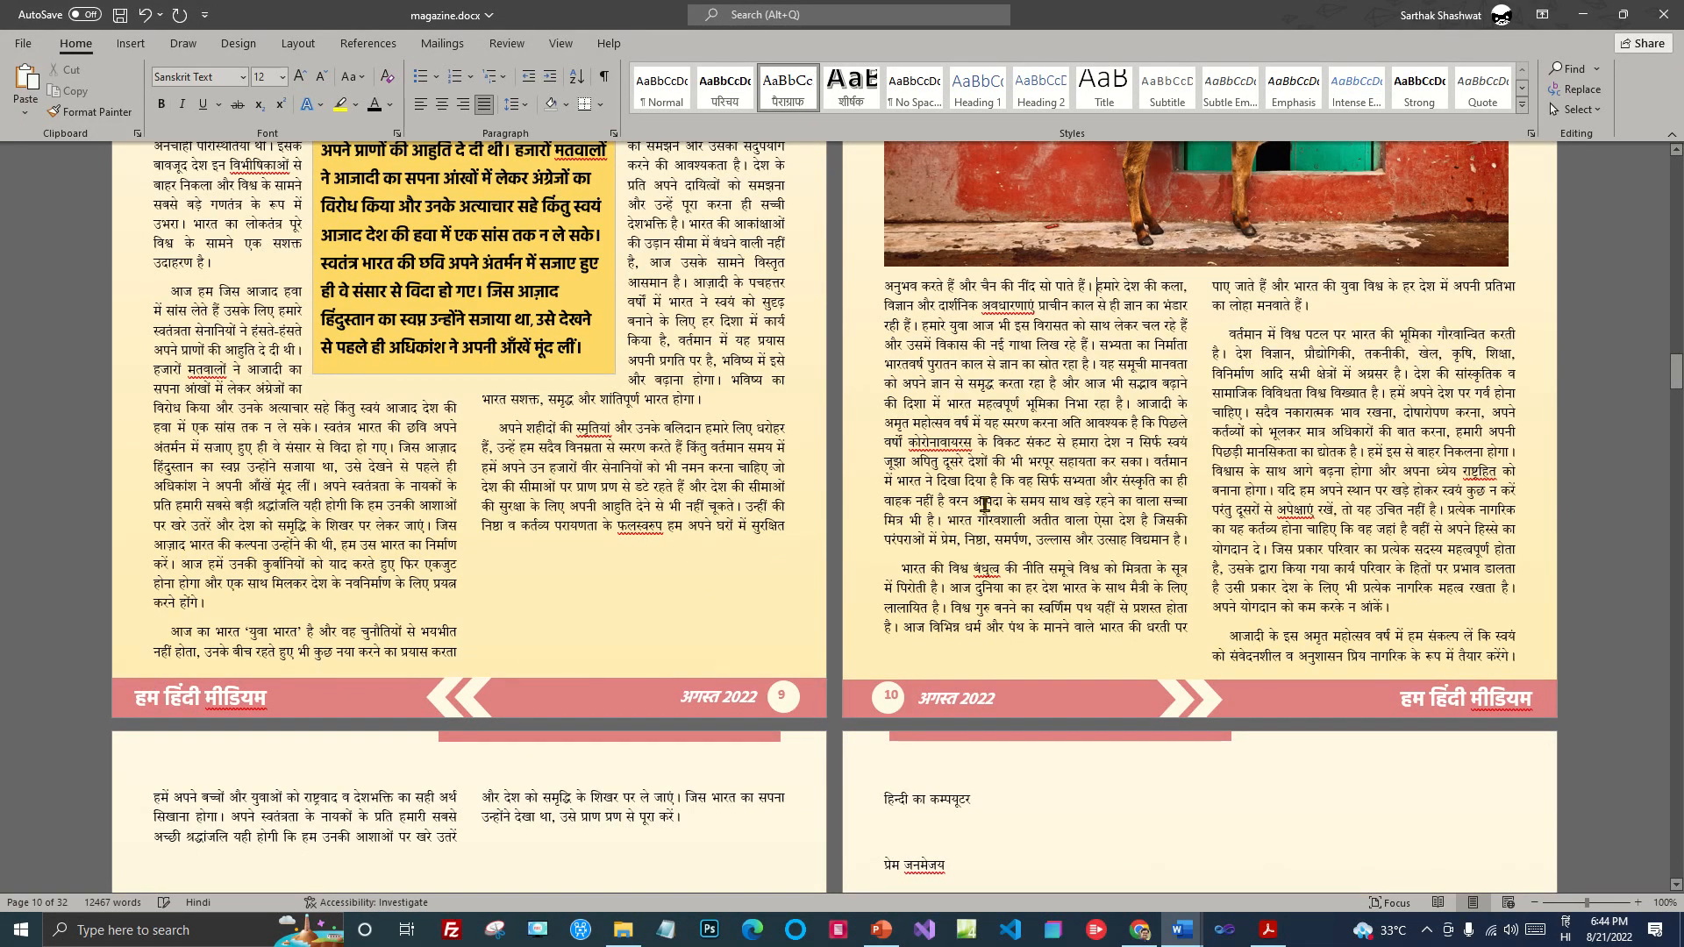
Step: Move the picture down page 10 and back to the top across both columns so the text reflows onto page 9
{"action": "scroll", "coordinate": [1123, 469], "scroll_direction": "up", "scroll_amount": 2}
{"action": "scroll", "coordinate": [1113, 430], "scroll_direction": "up", "scroll_amount": 2}
{"action": "left_click_drag", "start_coordinate": [1047, 327], "coordinate": [1040, 512]}
{"action": "scroll", "coordinate": [1096, 648], "scroll_direction": "down", "scroll_amount": 2}
{"action": "scroll", "coordinate": [1145, 552], "scroll_direction": "up", "scroll_amount": 4}
{"action": "scroll", "coordinate": [1162, 583], "scroll_direction": "down", "scroll_amount": 4}
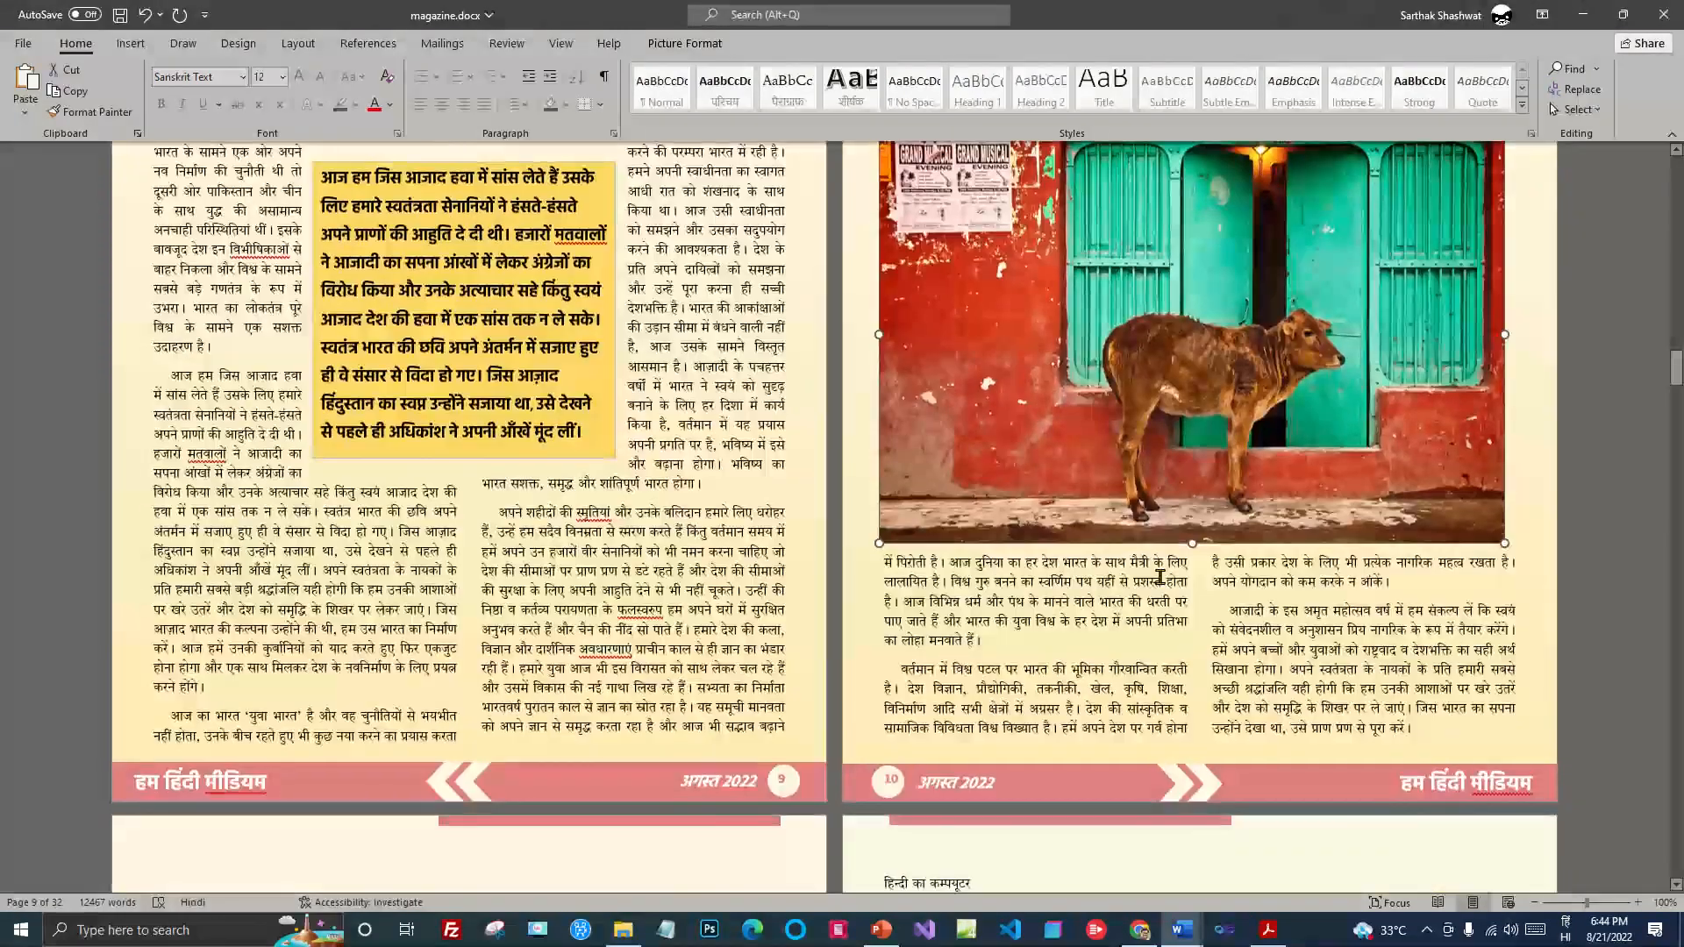
{"action": "scroll", "coordinate": [1165, 631], "scroll_direction": "down", "scroll_amount": 3}
{"action": "scroll", "coordinate": [1166, 677], "scroll_direction": "up", "scroll_amount": 4}
{"action": "scroll", "coordinate": [1166, 676], "scroll_direction": "up", "scroll_amount": 3}
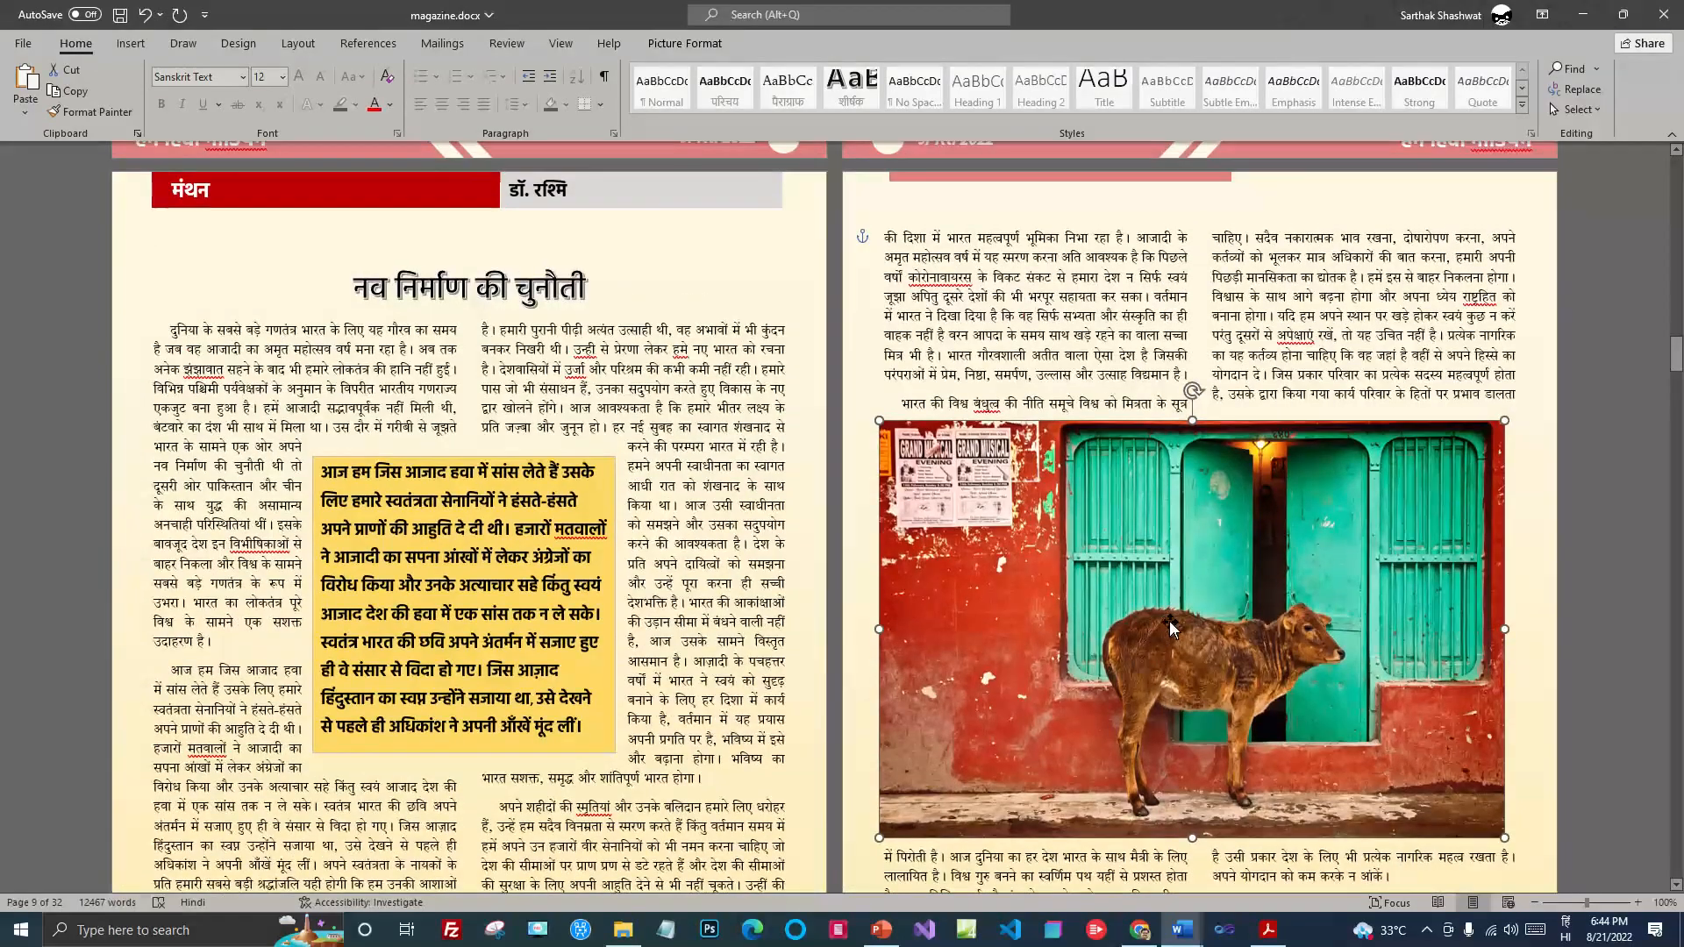
{"action": "left_click_drag", "start_coordinate": [1131, 587], "coordinate": [1135, 394]}
{"action": "left_click", "coordinate": [1442, 742]}
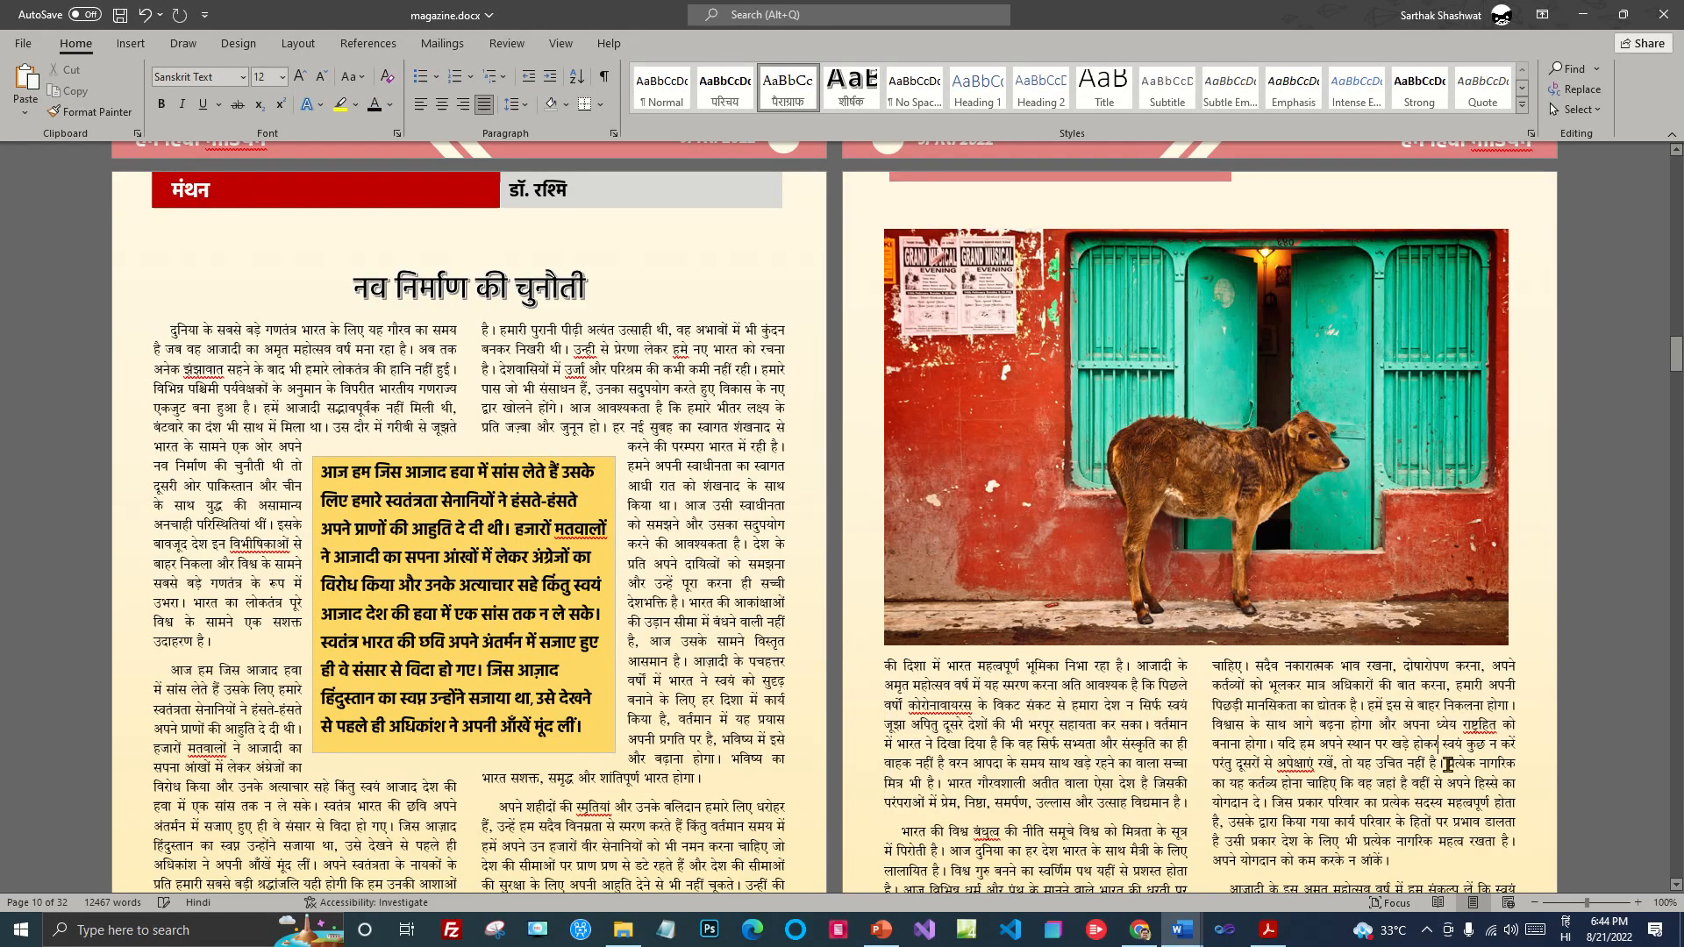
Step: Remove the blank page after page 10 so the article "हिन्दी का कम्पयूटर" starts on page 11
{"action": "scroll", "coordinate": [1447, 763], "scroll_direction": "down", "scroll_amount": 4}
{"action": "scroll", "coordinate": [1260, 669], "scroll_direction": "up", "scroll_amount": 6}
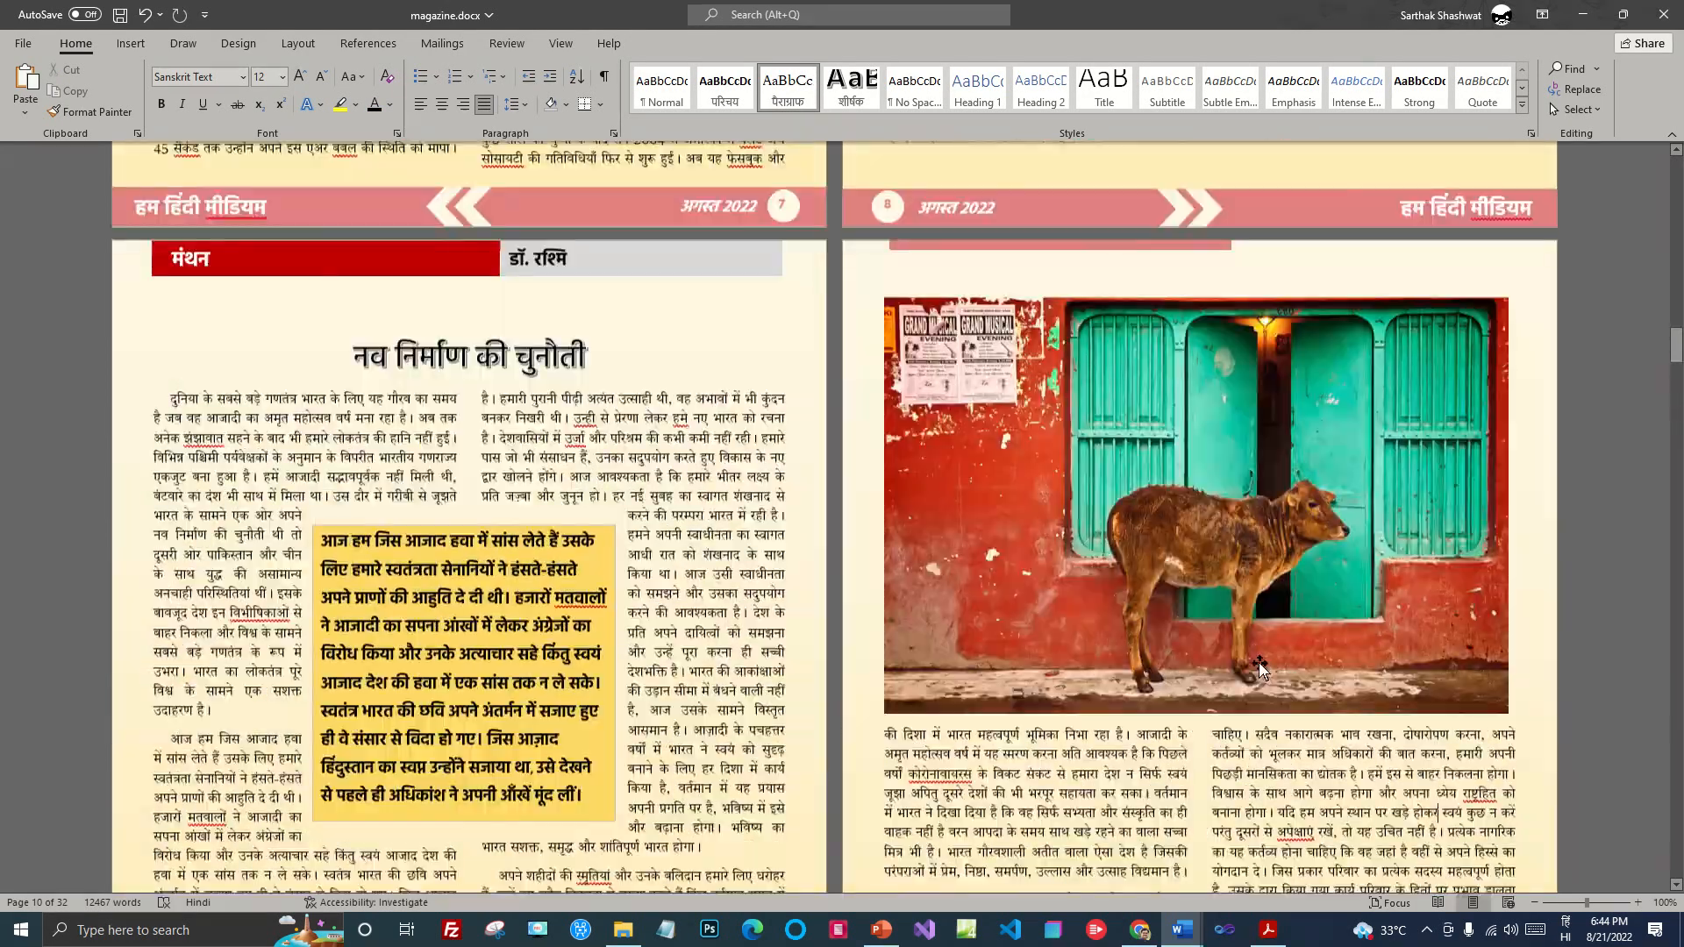
{"action": "scroll", "coordinate": [1260, 669], "scroll_direction": "down", "scroll_amount": 10}
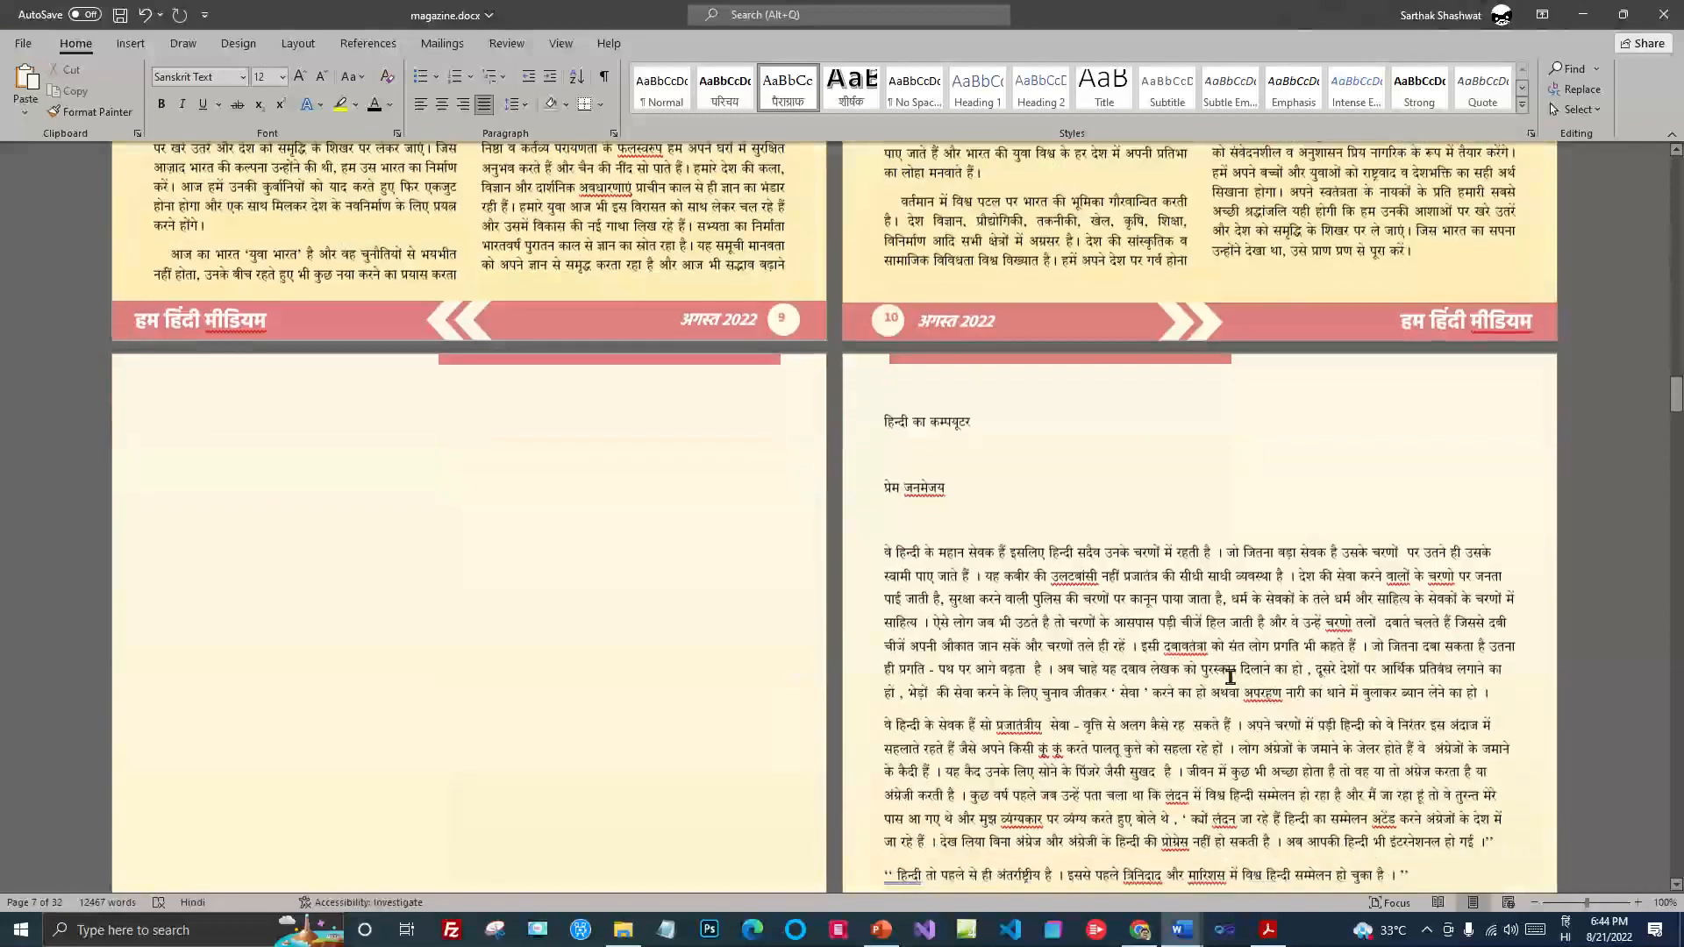
{"action": "scroll", "coordinate": [1229, 676], "scroll_direction": "down", "scroll_amount": 1}
{"action": "left_click", "coordinate": [293, 353]}
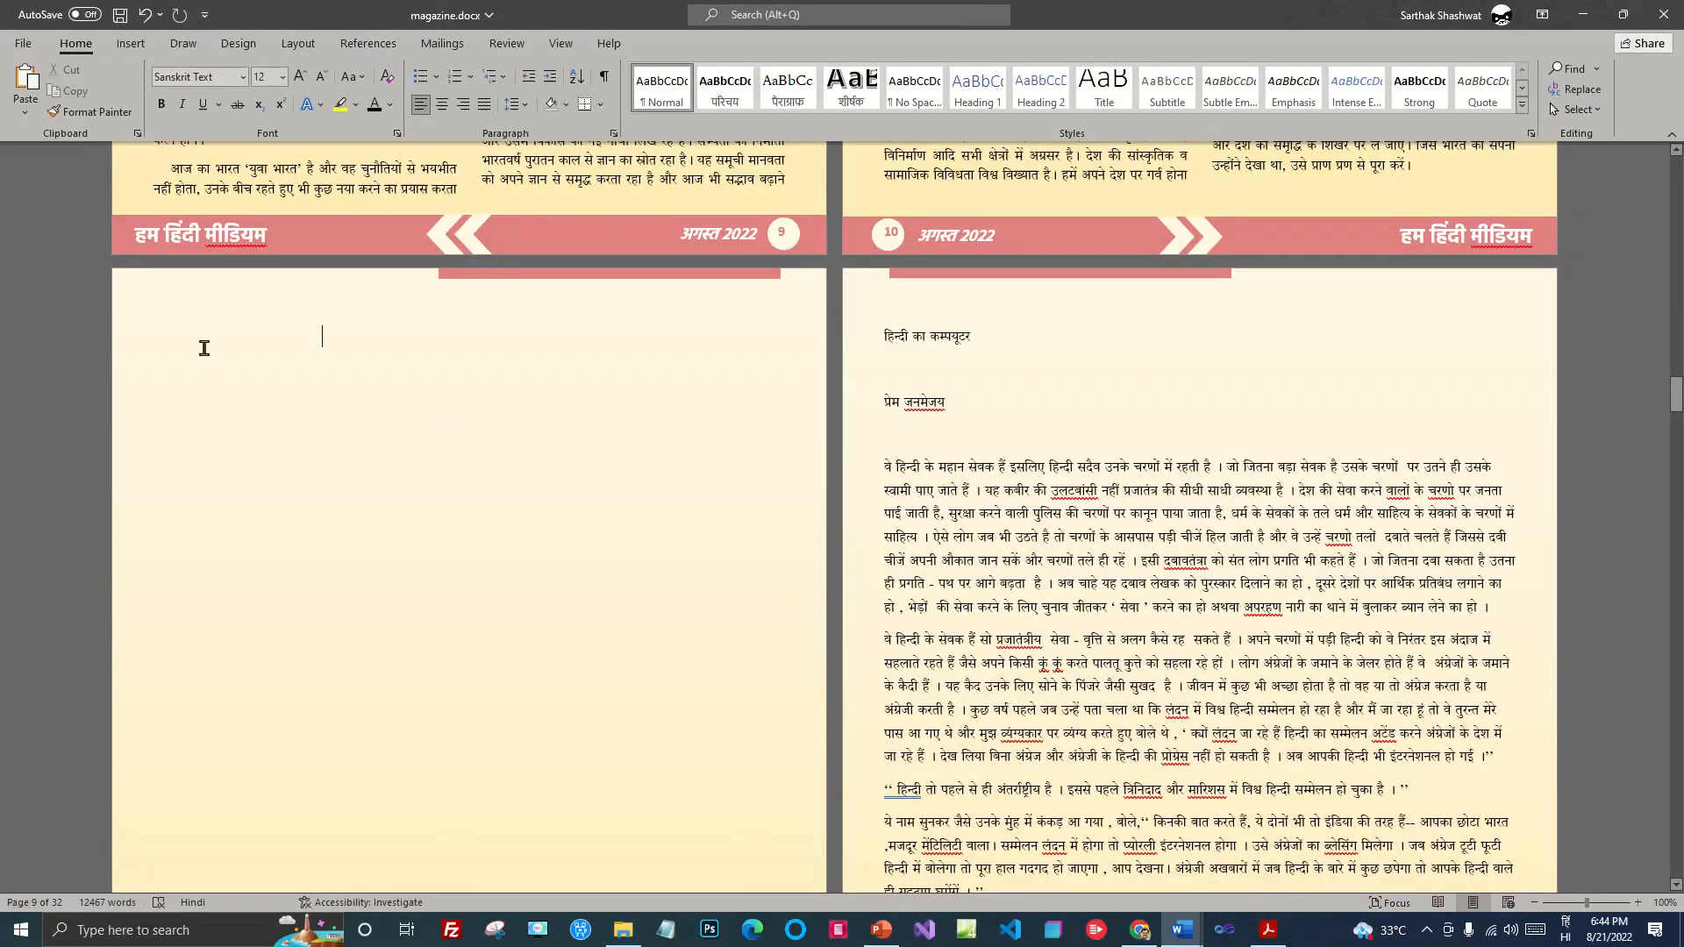
{"action": "key", "text": "Delete"}
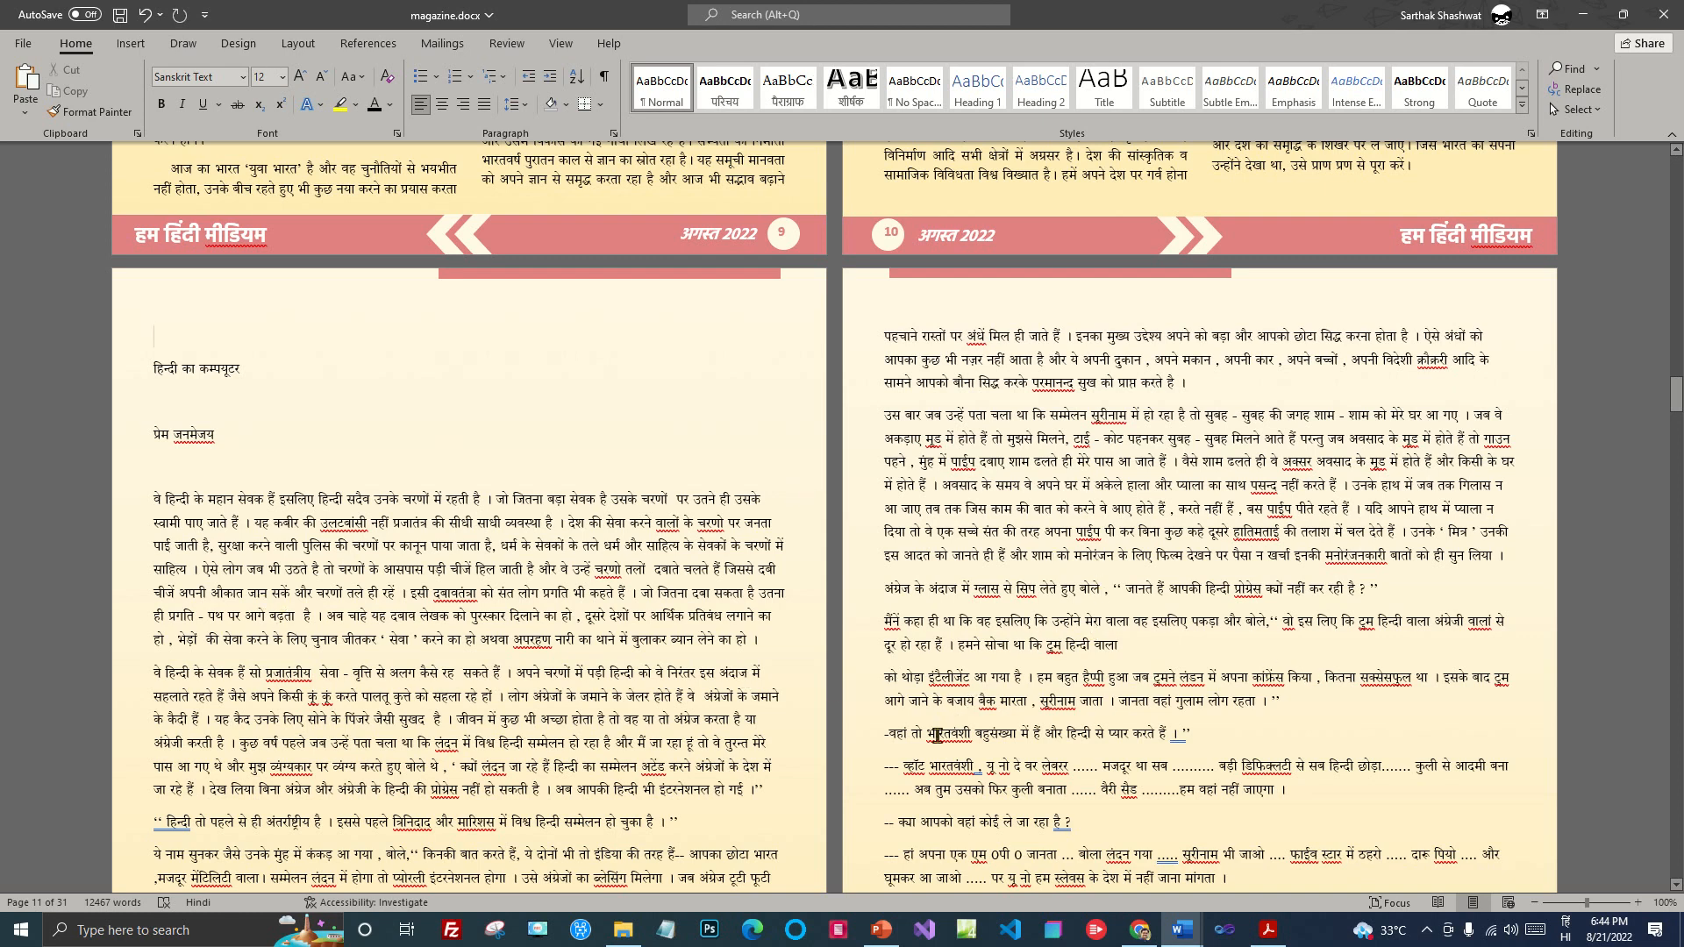
{"action": "scroll", "coordinate": [936, 735], "scroll_direction": "up", "scroll_amount": 10}
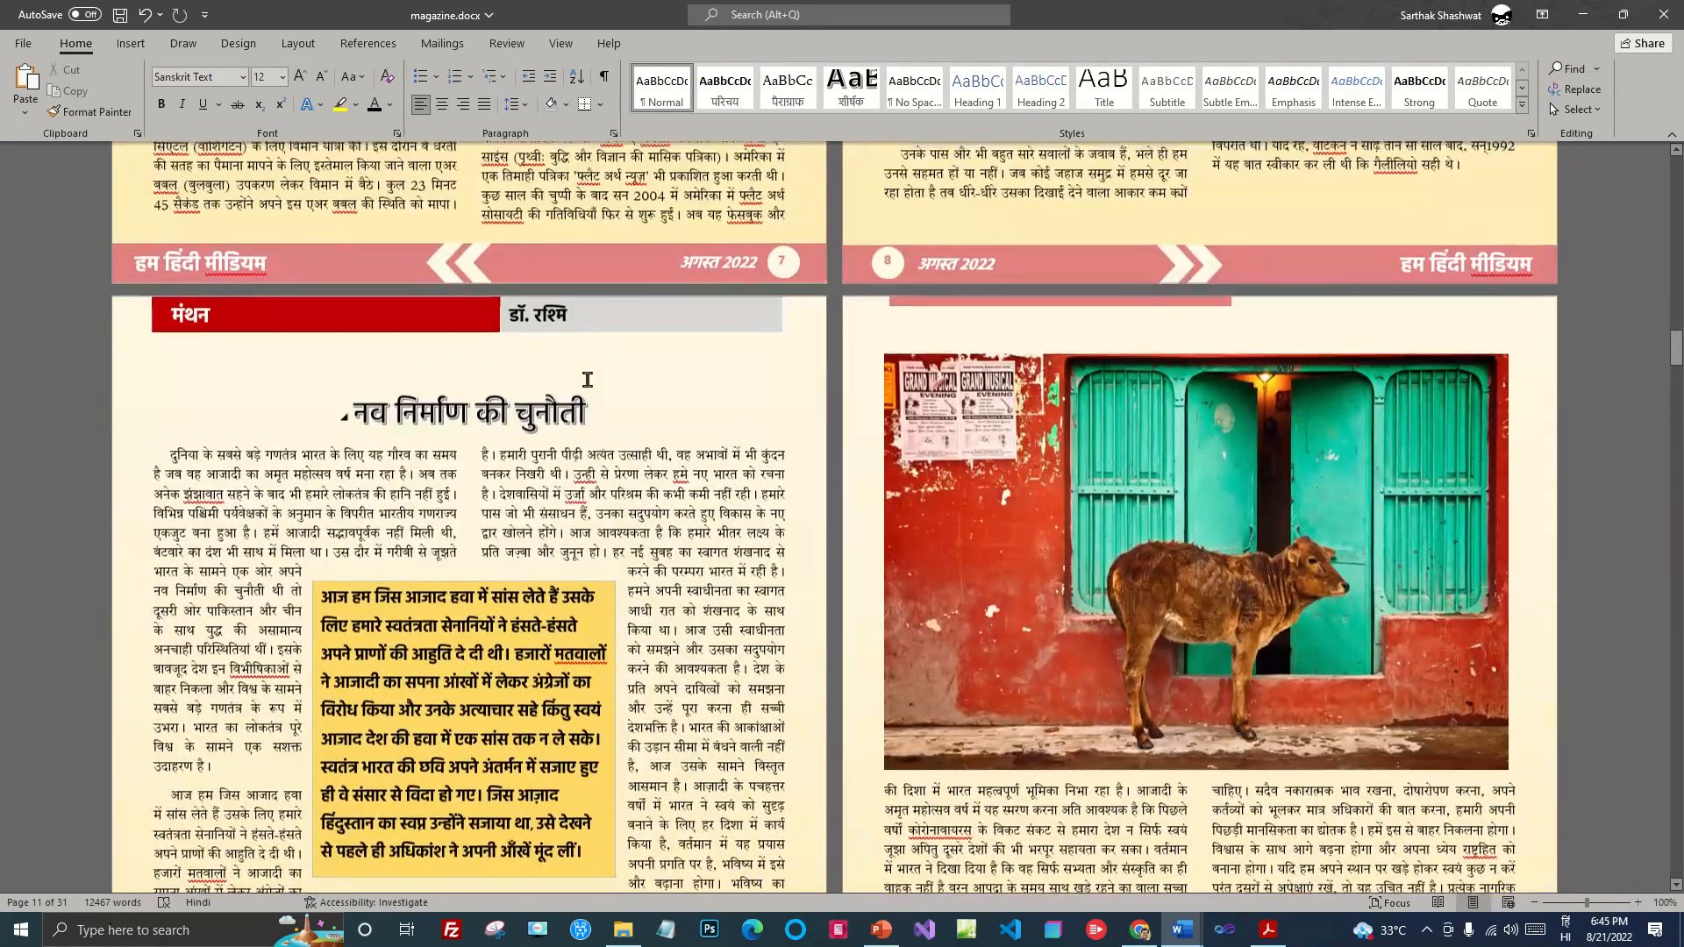
{"action": "left_click", "coordinate": [575, 338]}
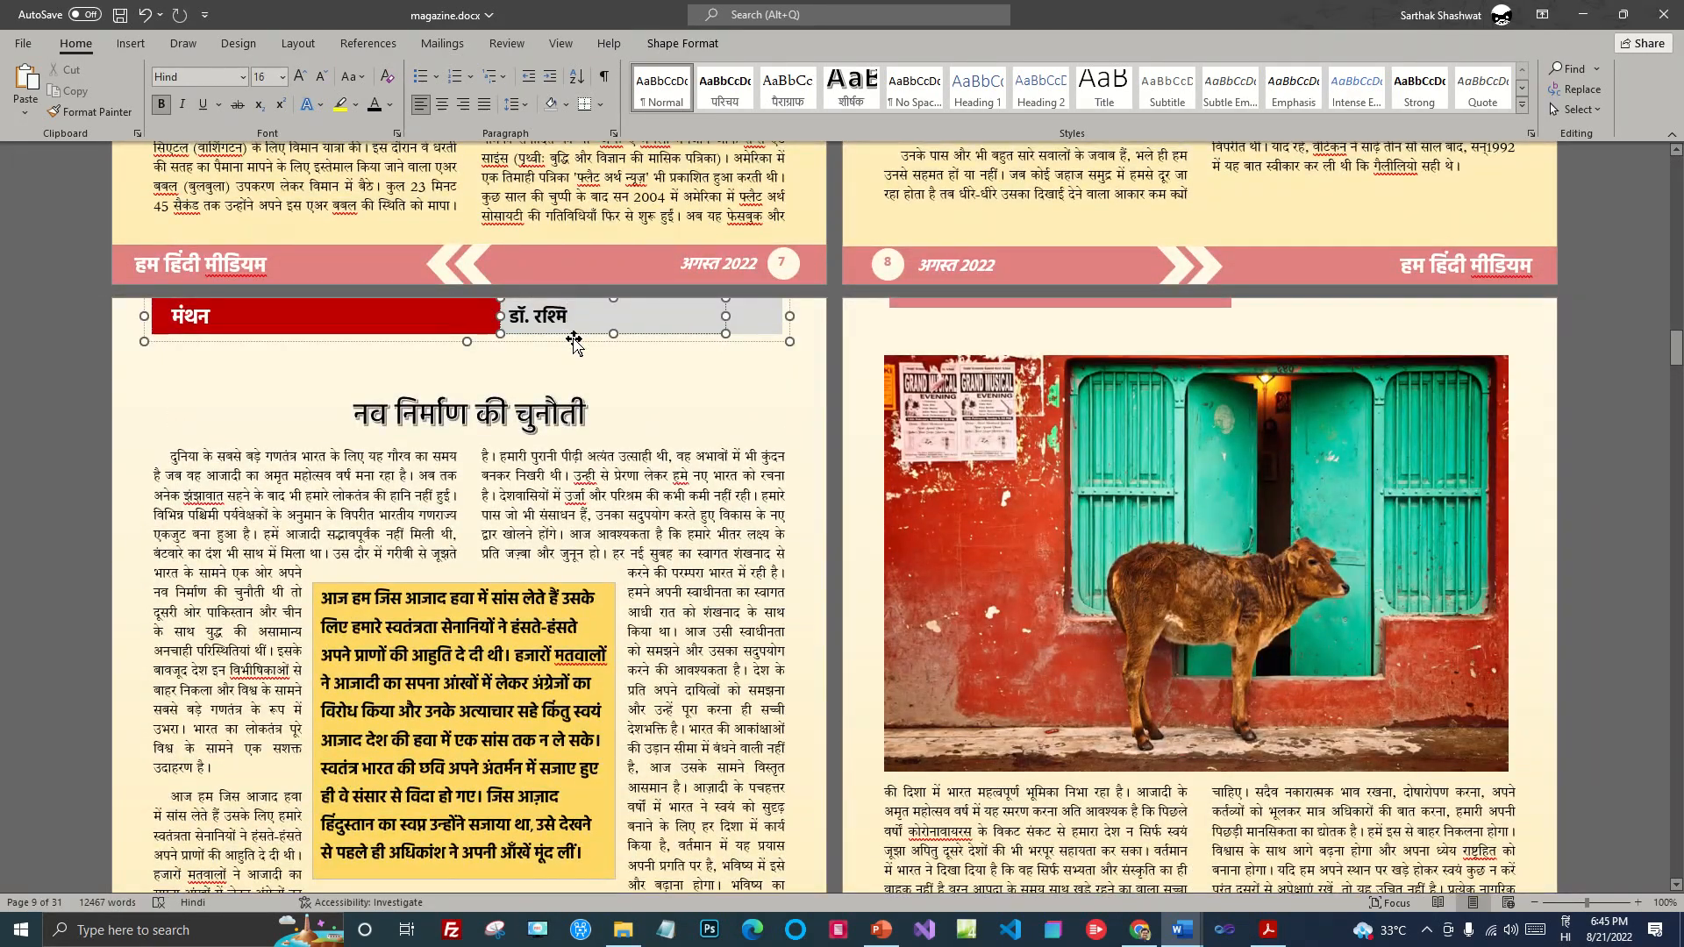
{"action": "scroll", "coordinate": [1151, 673], "scroll_direction": "down", "scroll_amount": 10}
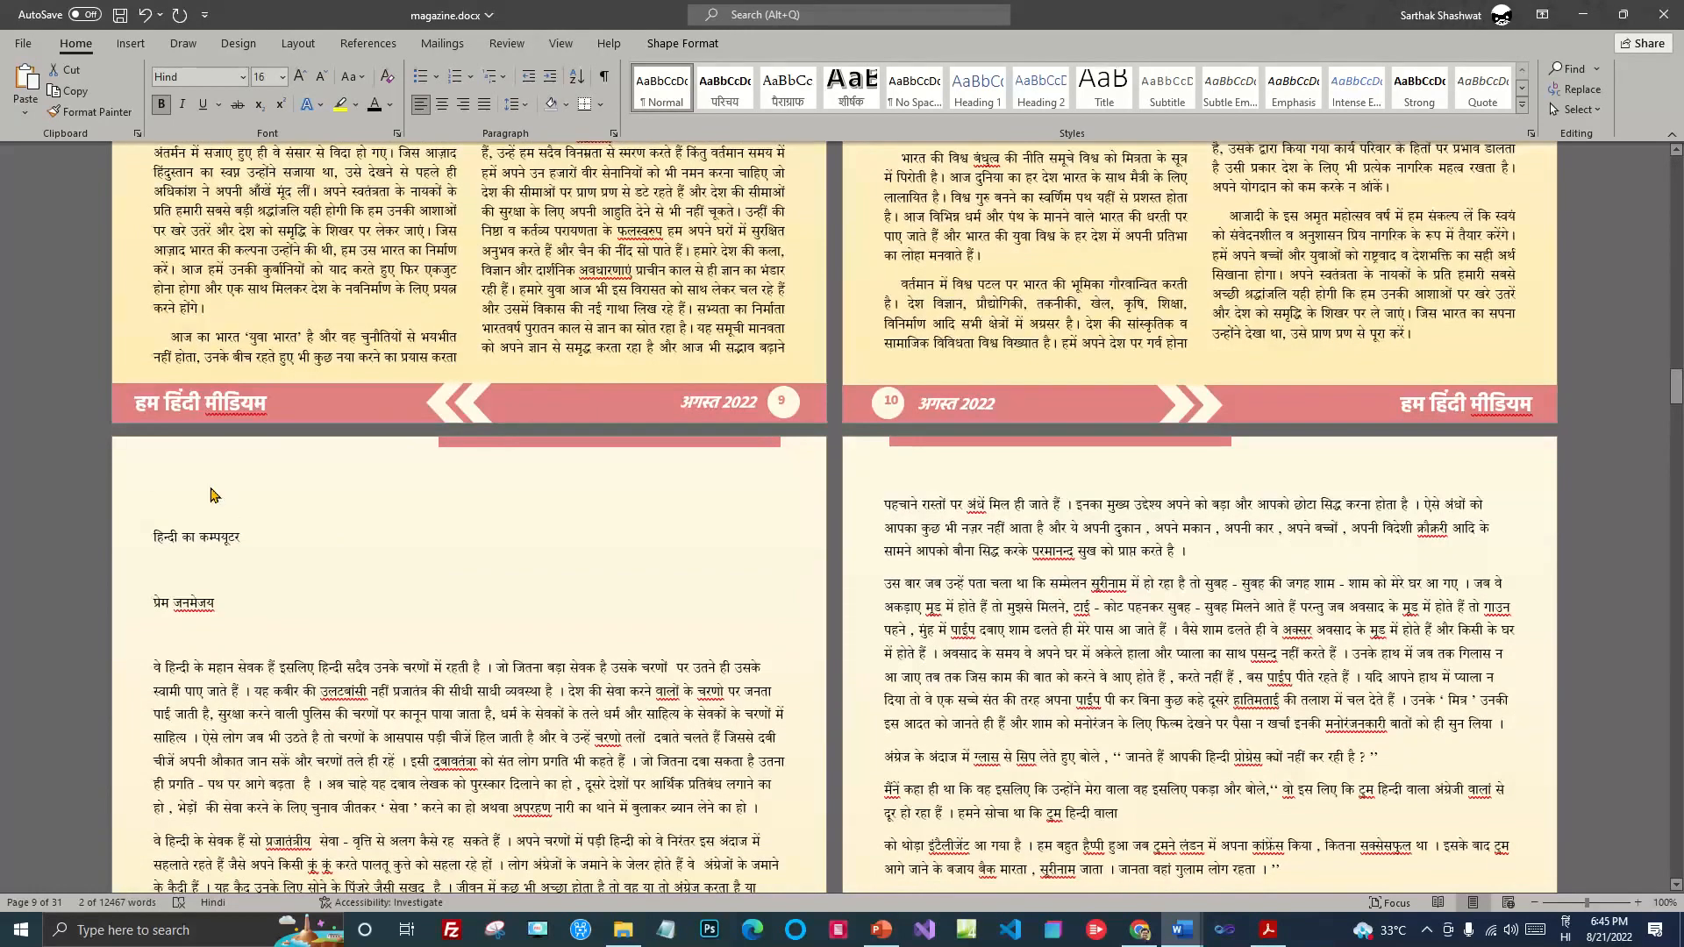
{"action": "left_click", "coordinate": [211, 496]}
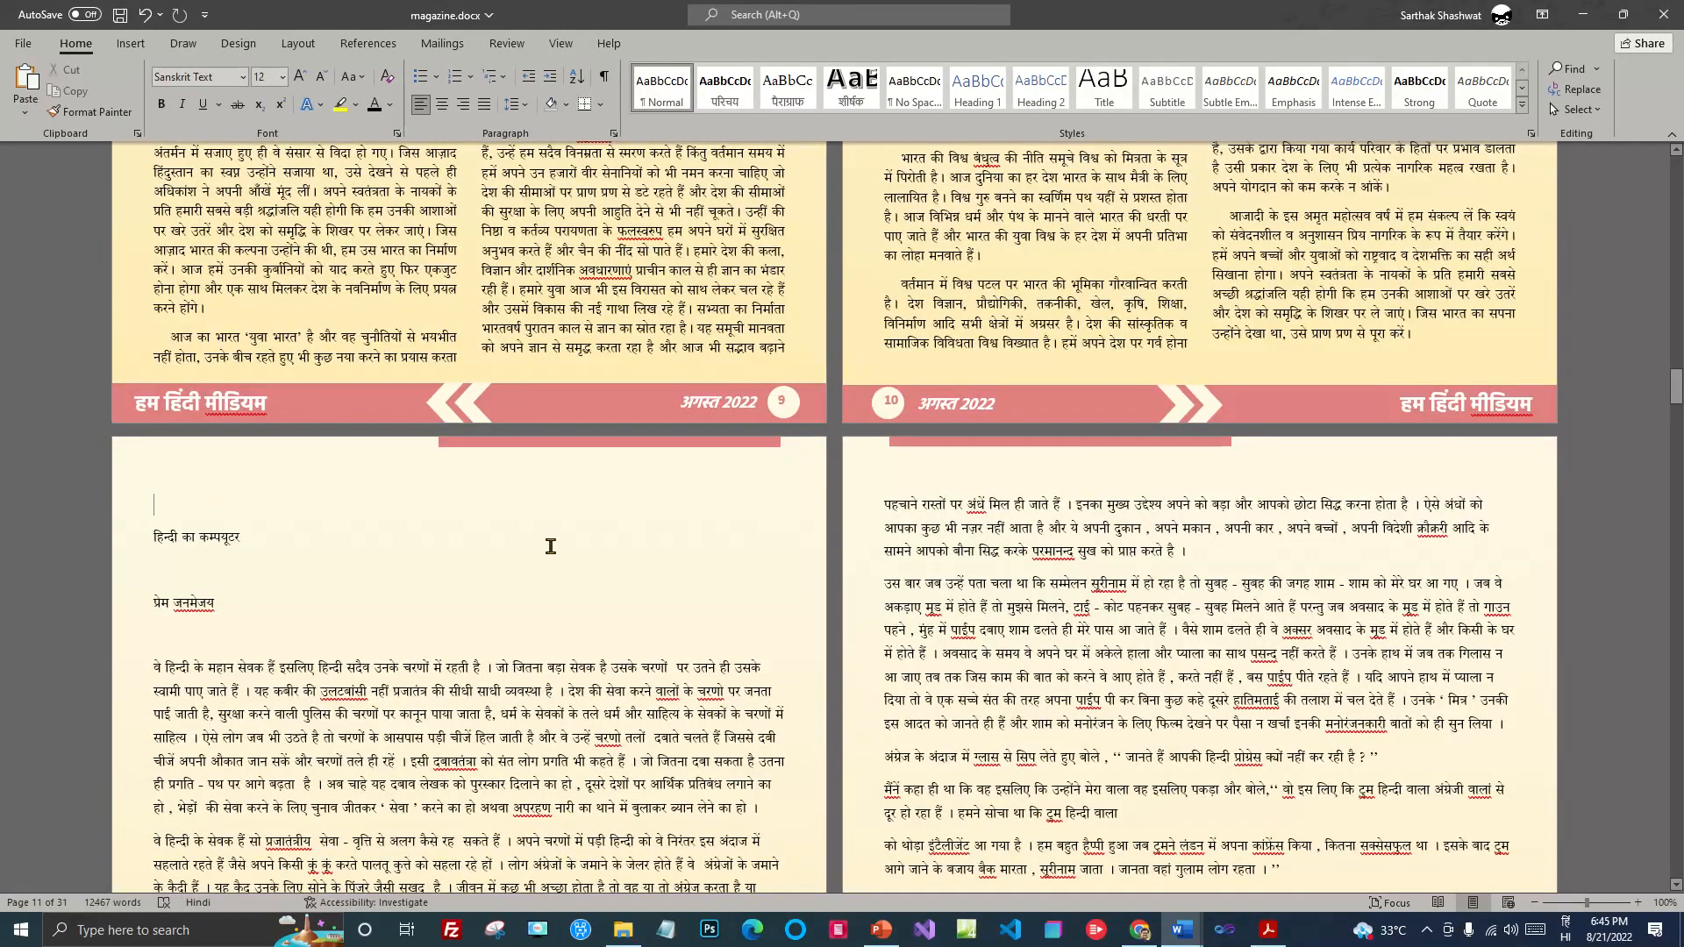
{"action": "key", "text": "ctrl+v"}
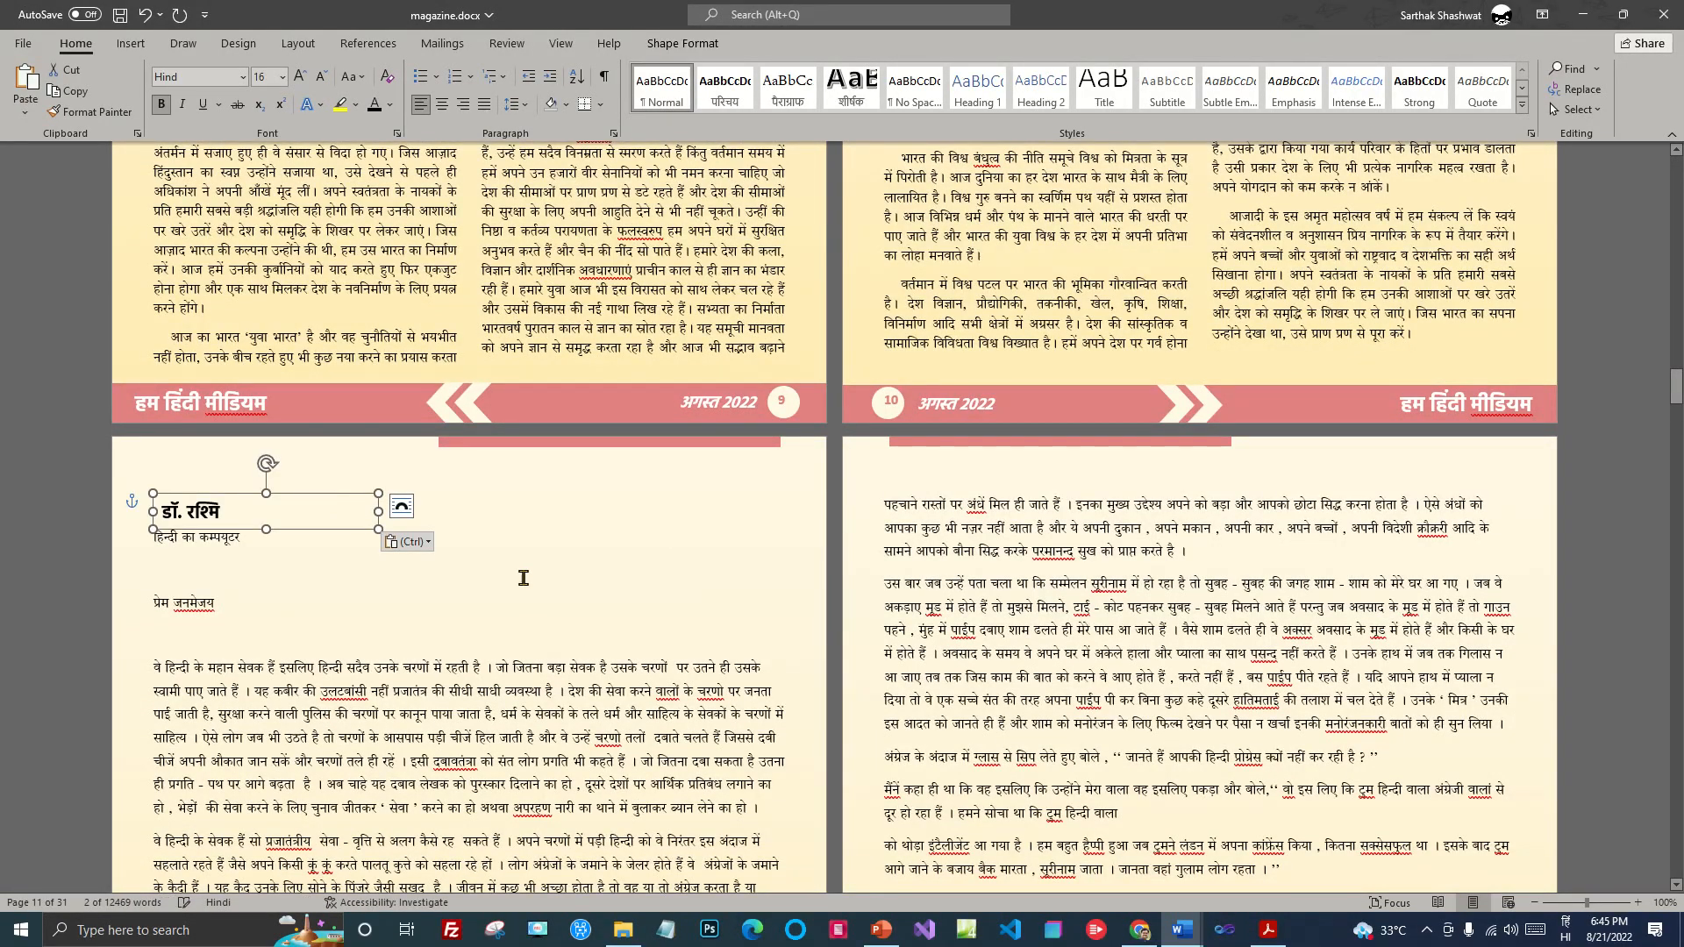
{"action": "key", "text": "ctrl+z"}
Step: Copy the whole "मंथन" banner from page 9 and paste it above the article title on page 11
{"action": "scroll", "coordinate": [582, 553], "scroll_direction": "up", "scroll_amount": 10}
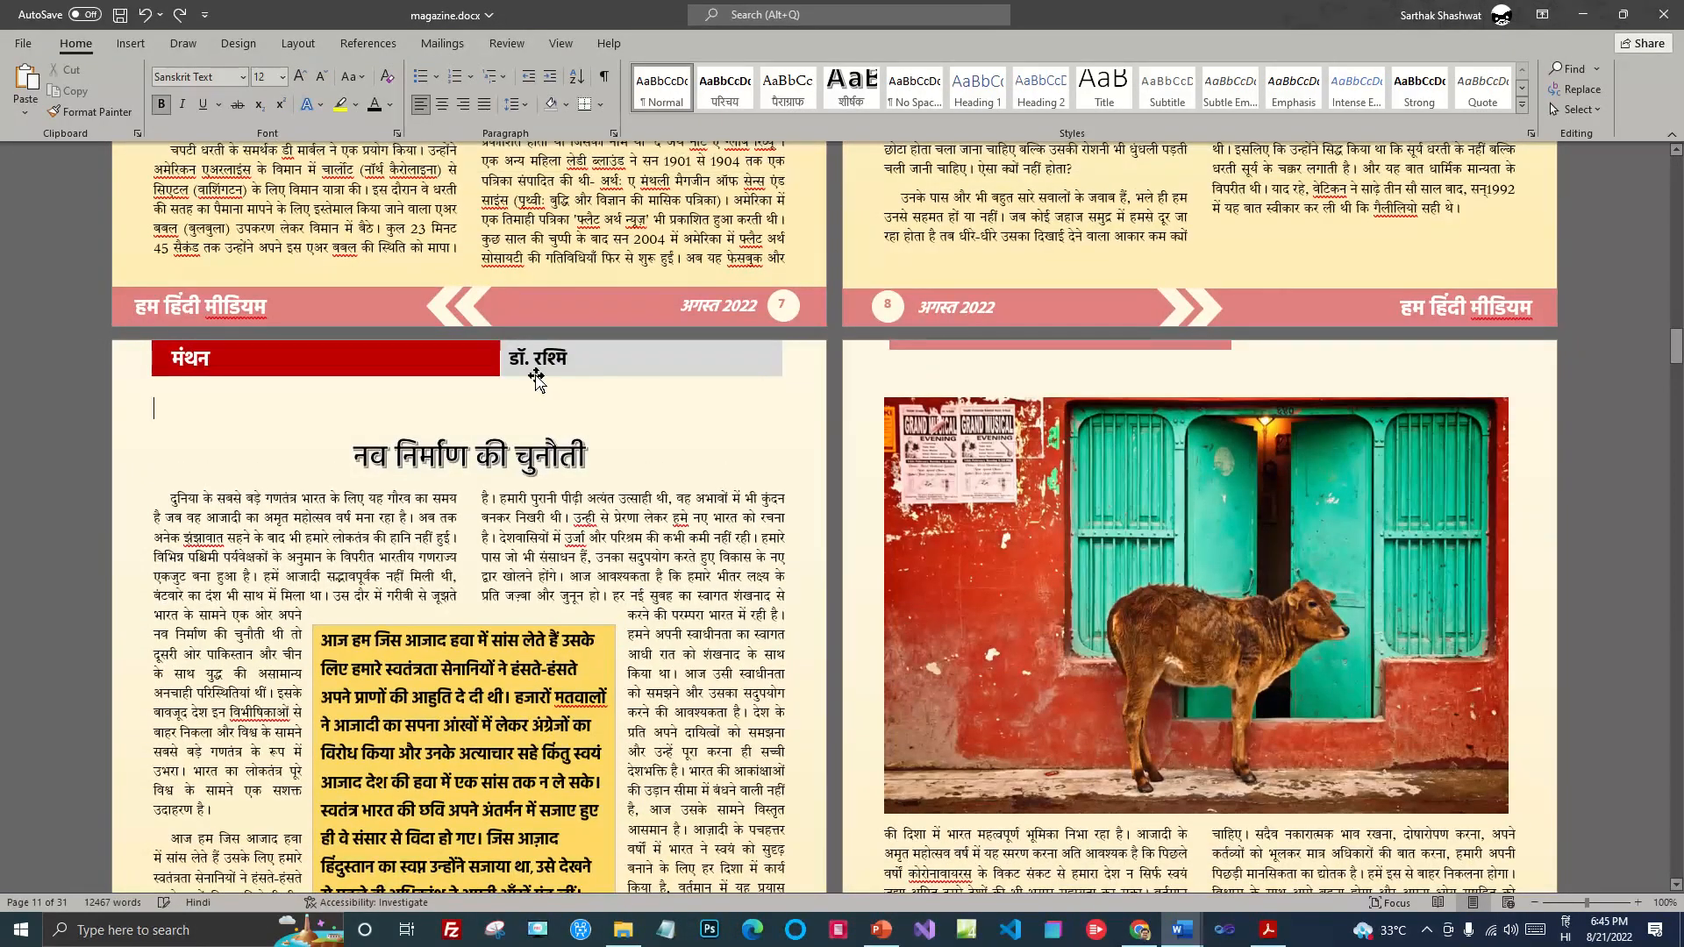
{"action": "left_click", "coordinate": [536, 377]}
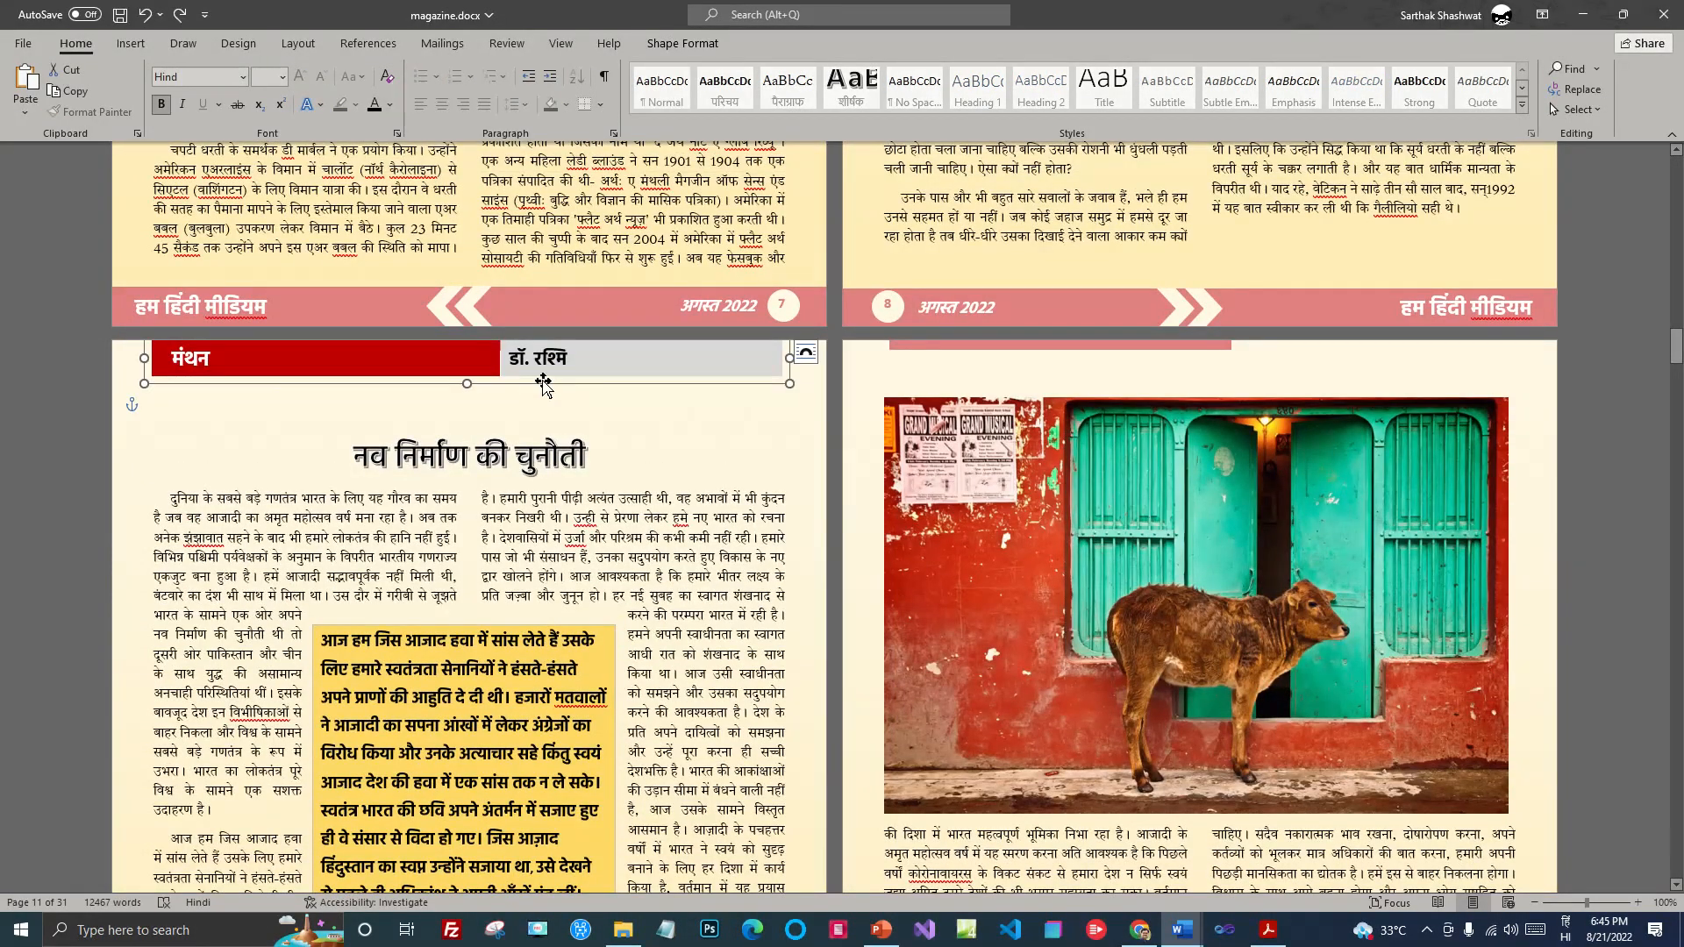
{"action": "scroll", "coordinate": [713, 694], "scroll_direction": "down", "scroll_amount": 10}
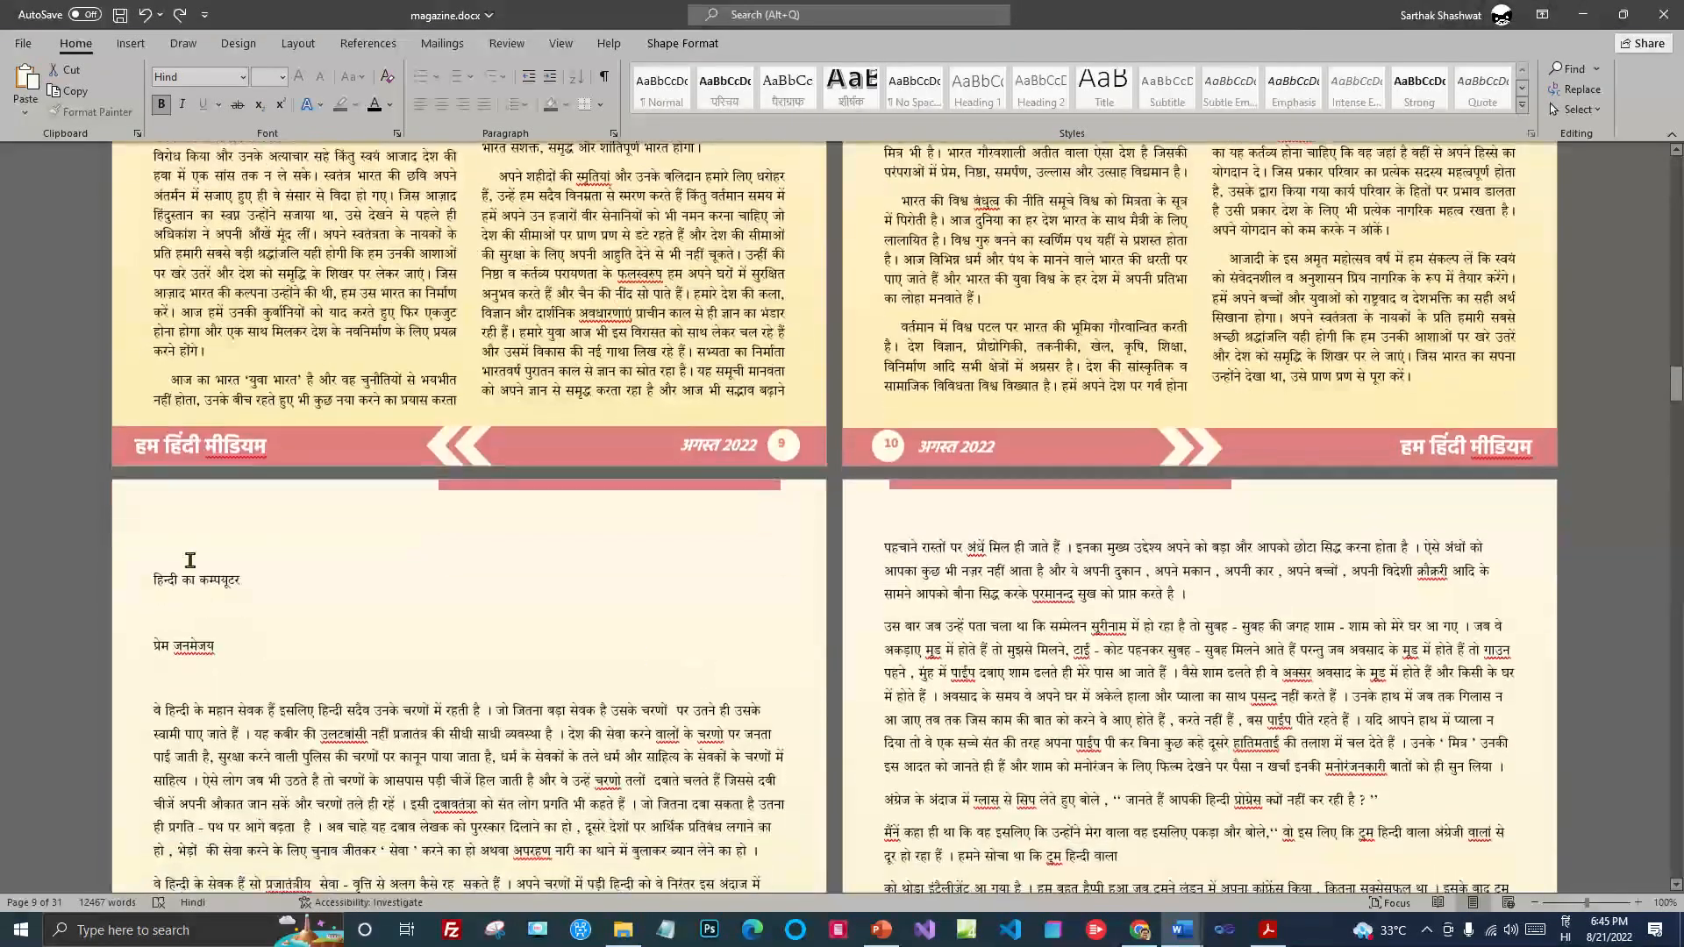
{"action": "left_click", "coordinate": [182, 537]}
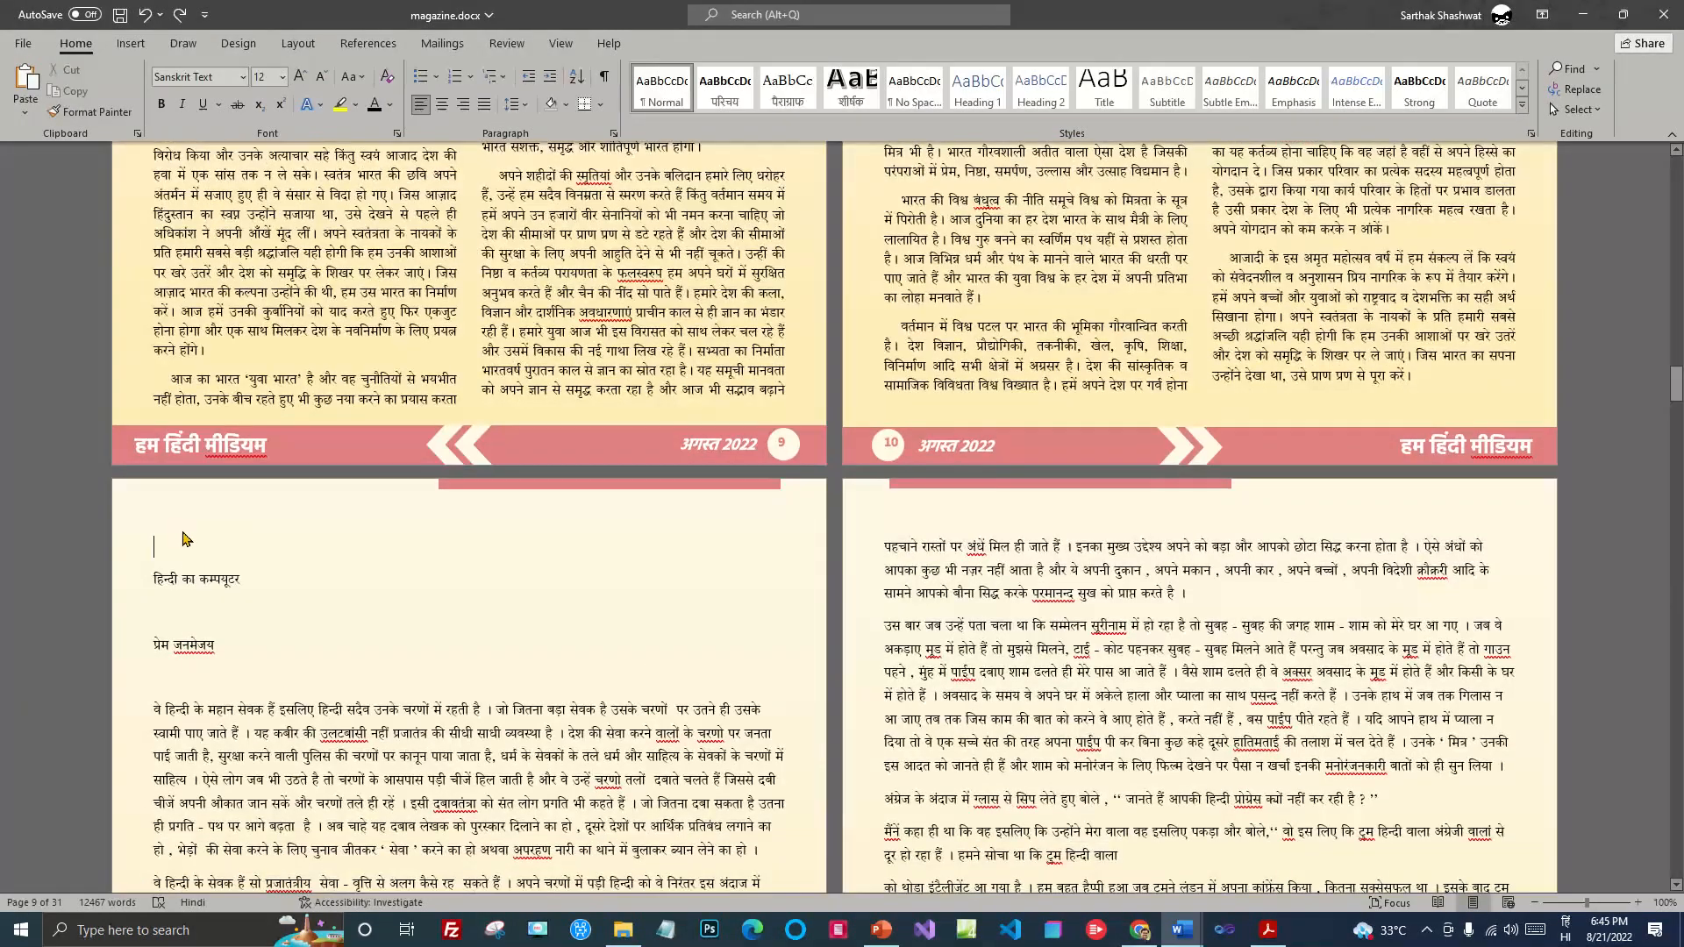
{"action": "key", "text": "ctrl+v"}
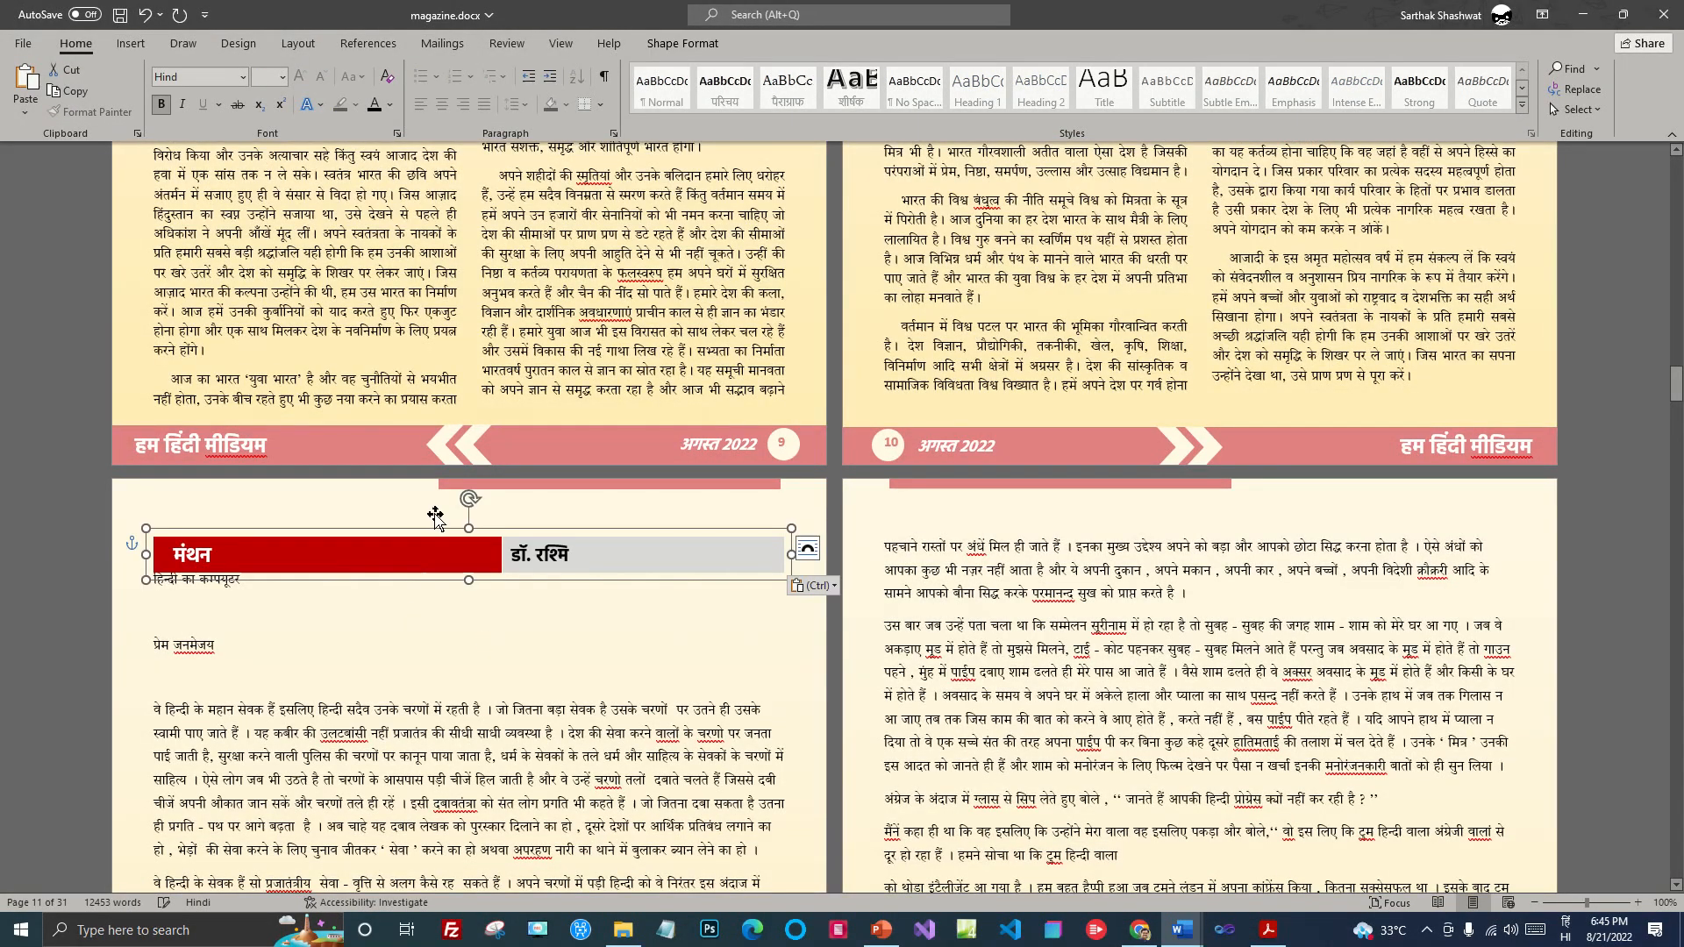
Step: Move the pasted banner up to the top edge of page 11, clear of the article title
{"action": "left_click_drag", "start_coordinate": [422, 530], "coordinate": [415, 481]}
{"action": "key", "text": "Up"}
{"action": "key", "text": "Up"}
{"action": "key", "text": "Up"}
{"action": "key", "text": "Up"}
{"action": "key", "text": "Up"}
{"action": "key", "text": "Up"}
{"action": "key", "text": "Up"}
{"action": "key", "text": "Up"}
{"action": "key", "text": "Up"}
{"action": "key", "text": "Up"}
{"action": "key", "text": "Up"}
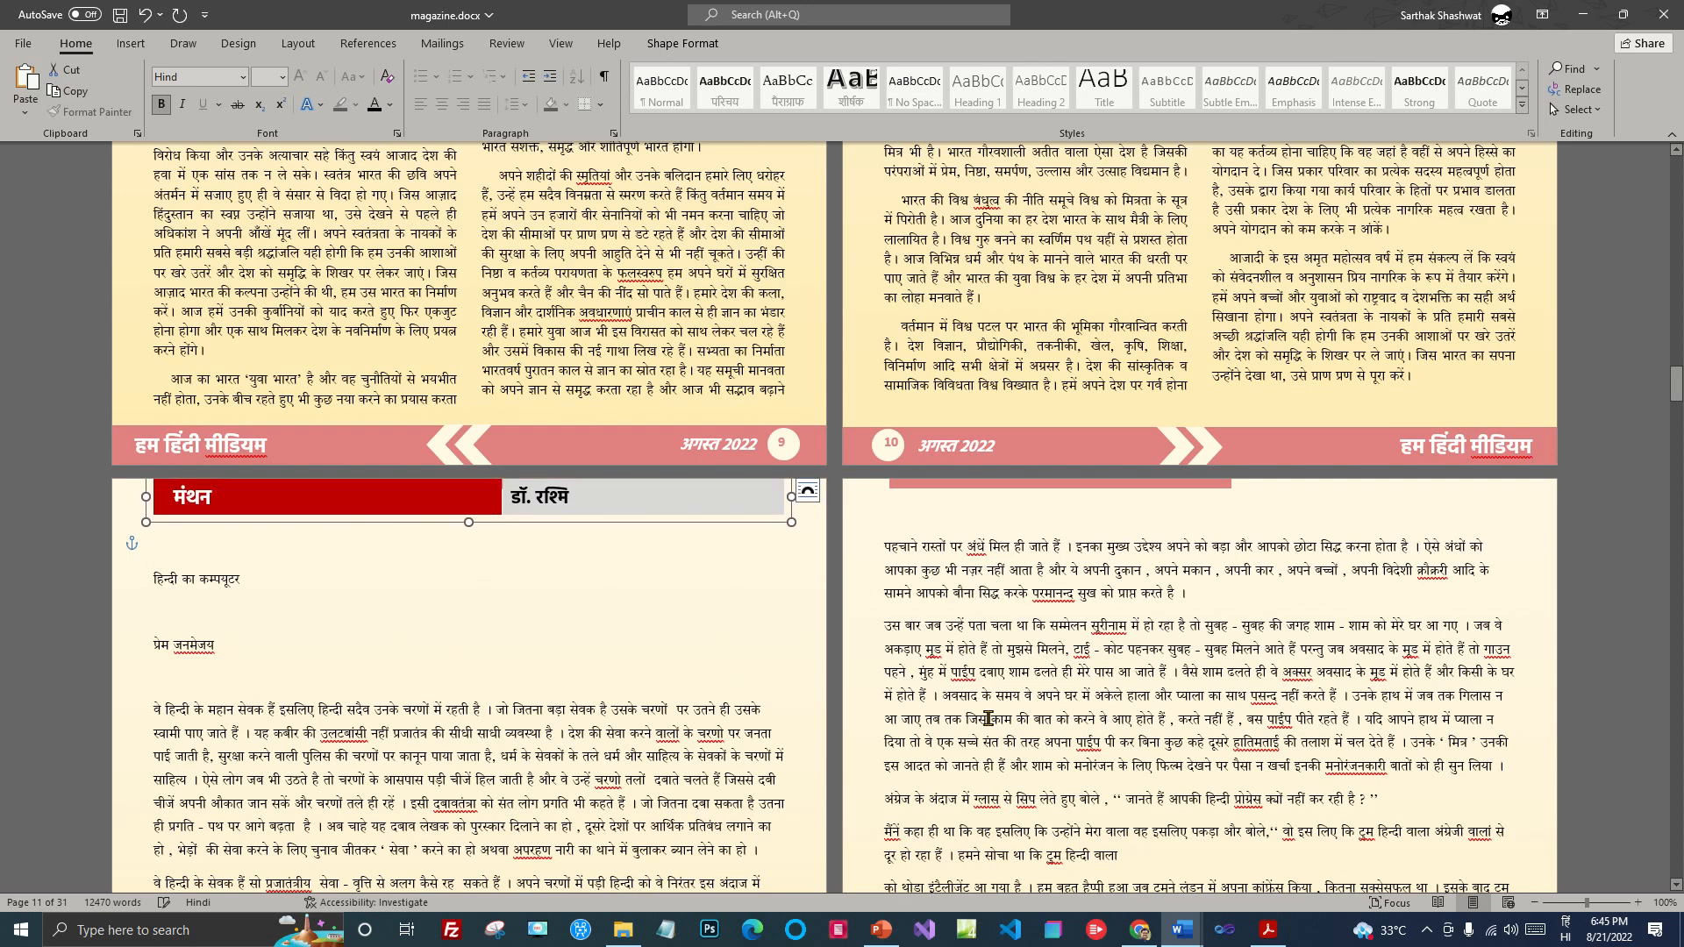
Step: Change the page 11 banner's category to "व्यंग्य" and replace its author text with this article's author's name
{"action": "left_click", "coordinate": [199, 493]}
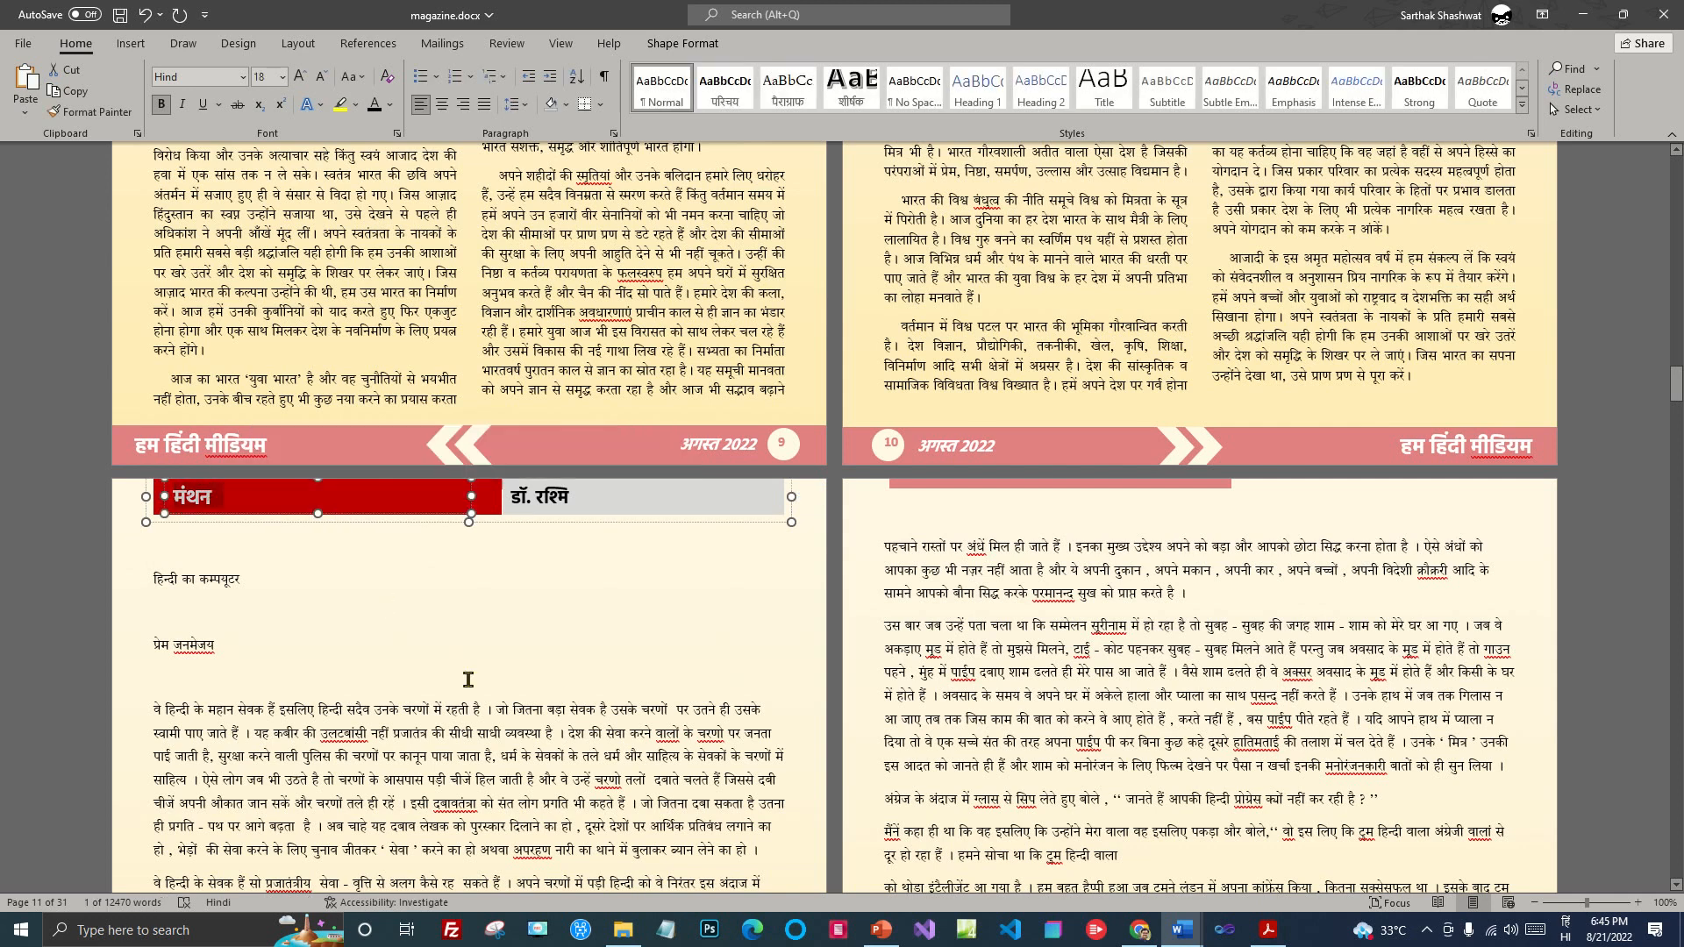
{"action": "type", "text": "व्यंग्य"}
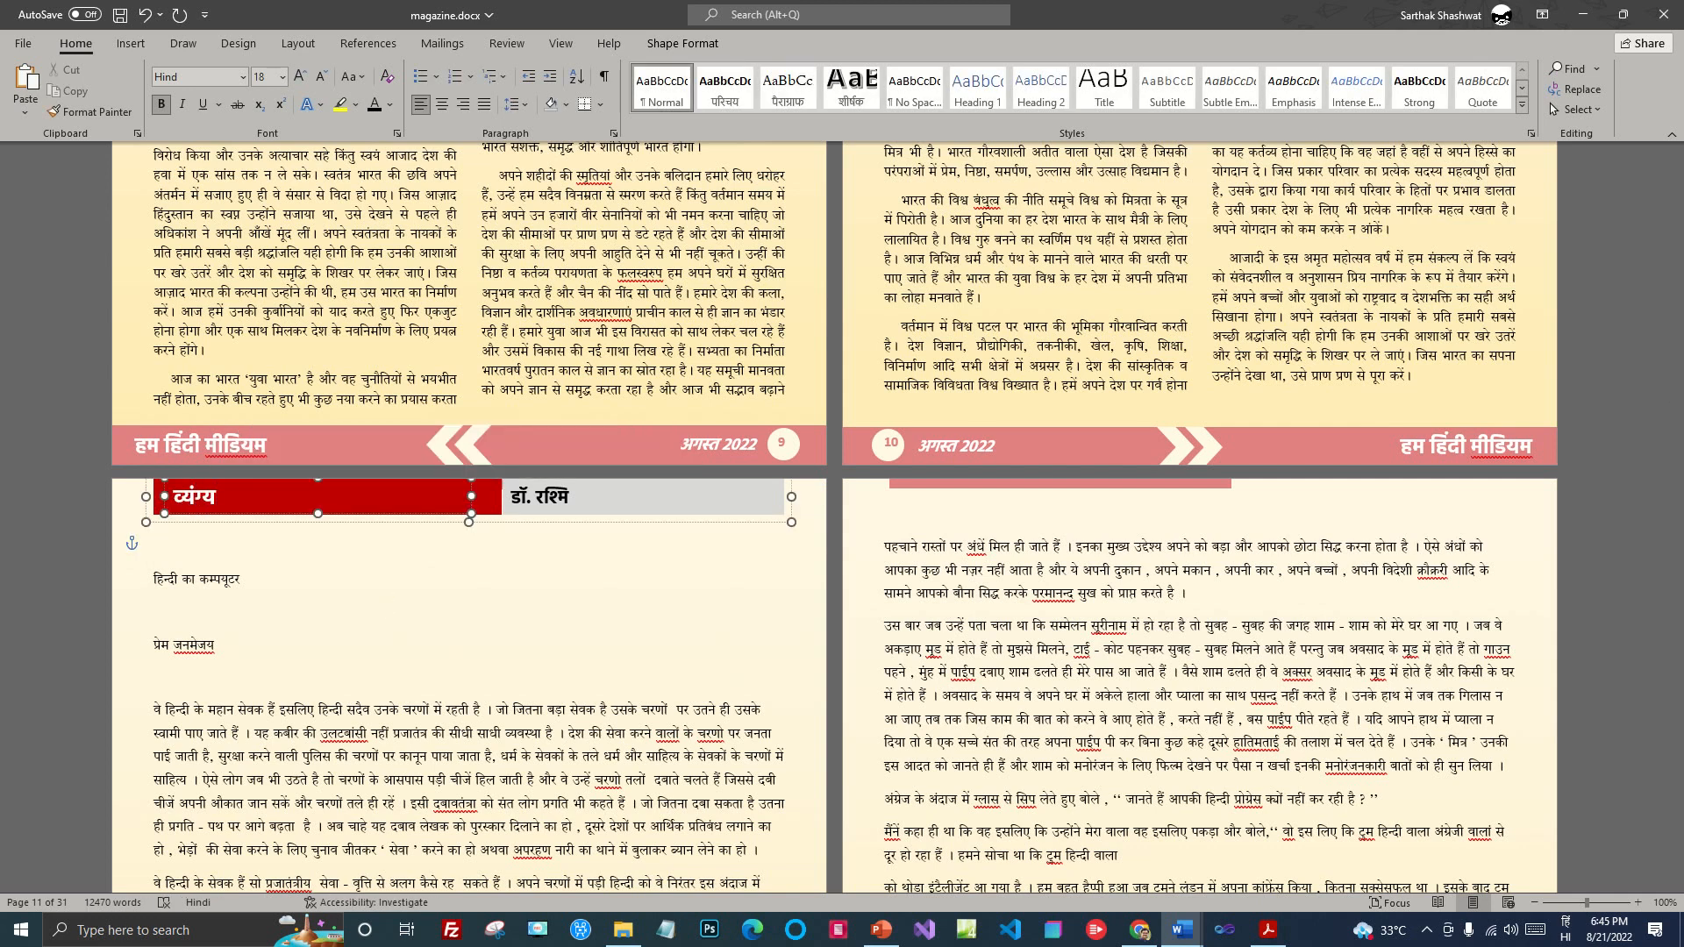
{"action": "left_click_drag", "start_coordinate": [525, 497], "coordinate": [572, 497]}
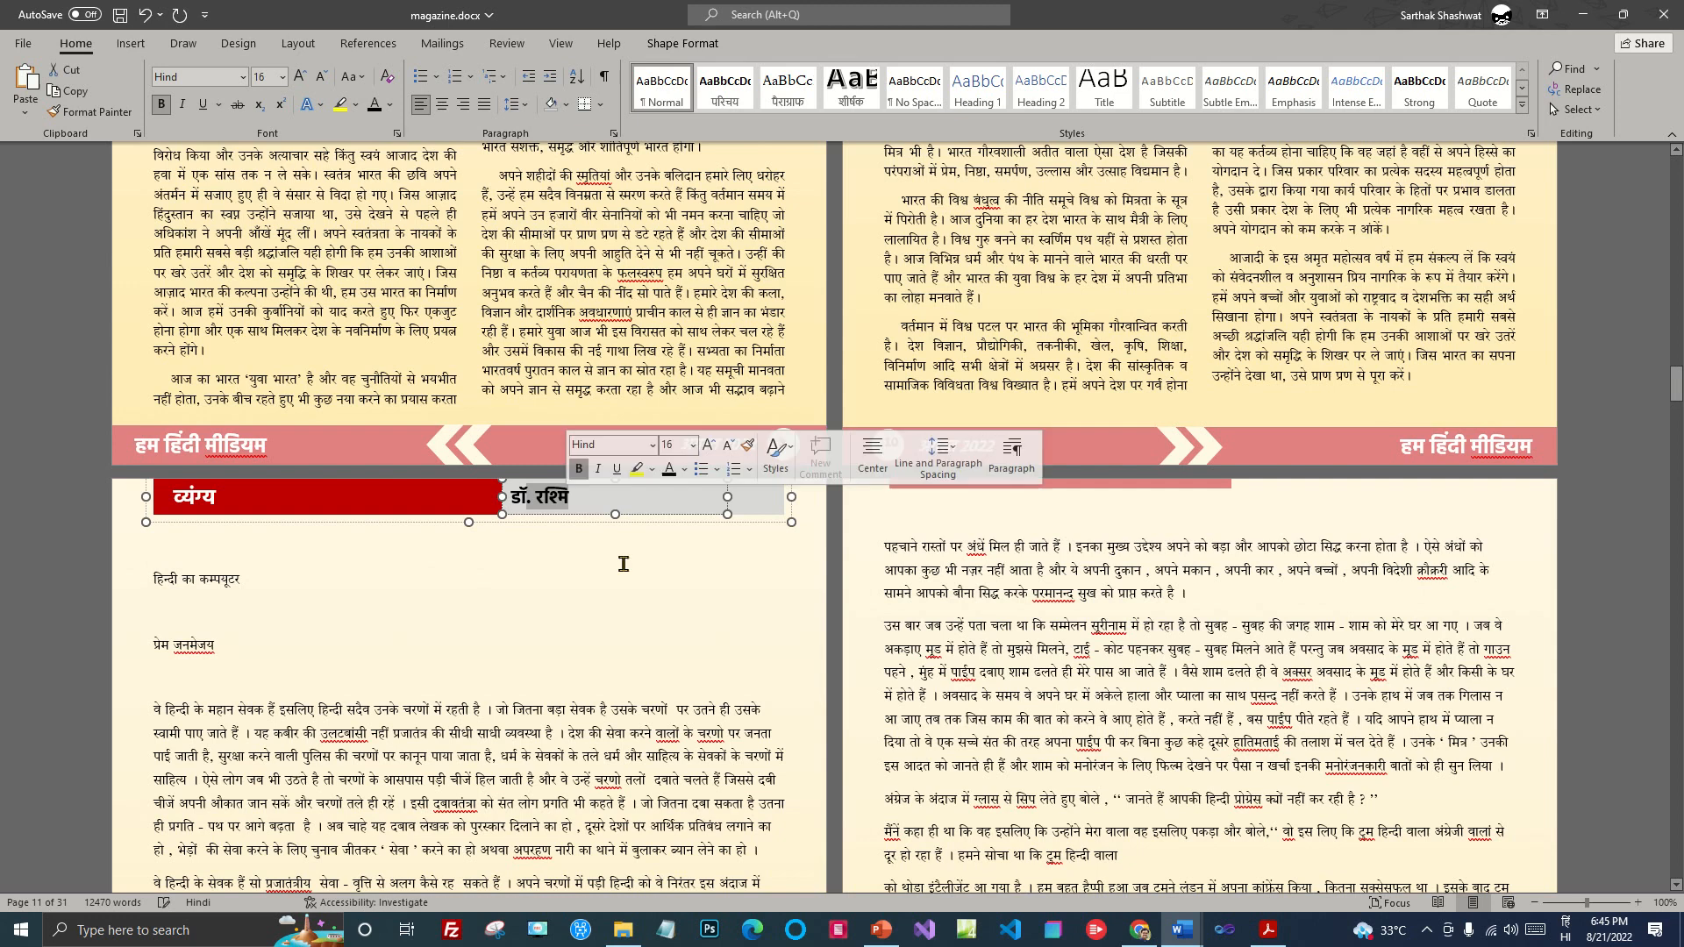
{"action": "key", "text": "BackSpace"}
{"action": "key", "text": "BackSpace"}
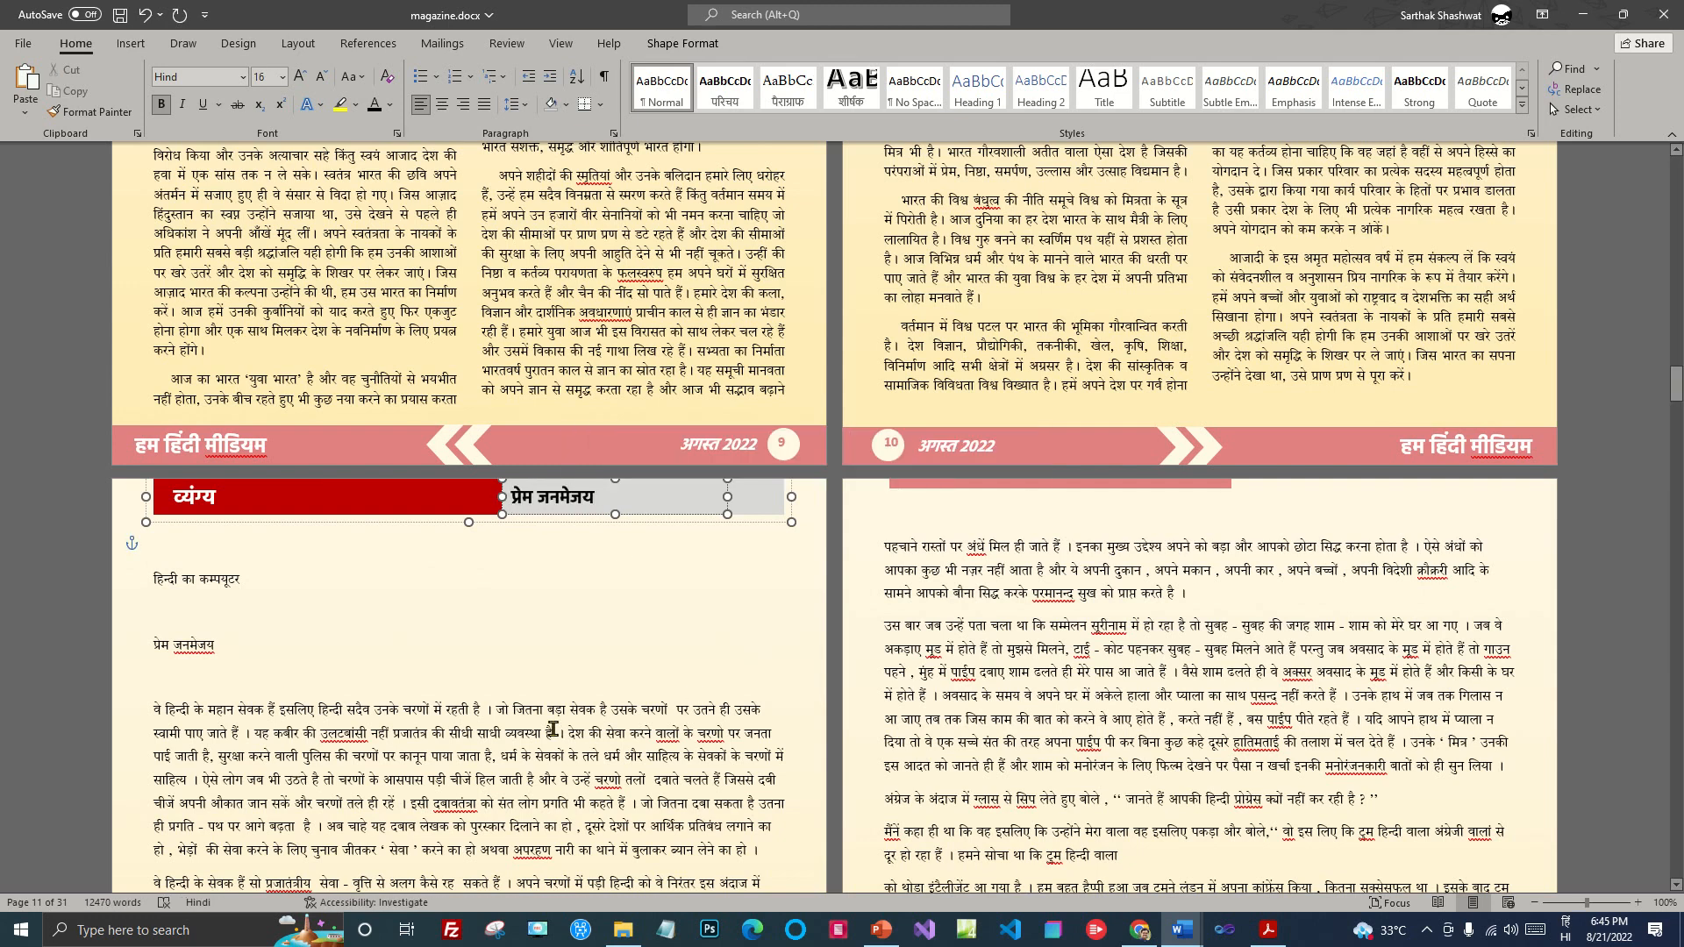
Step: Delete the author line and the surplus blank lines between the page 11 article's title and its first paragraph
{"action": "left_click_drag", "start_coordinate": [228, 653], "coordinate": [150, 650]}
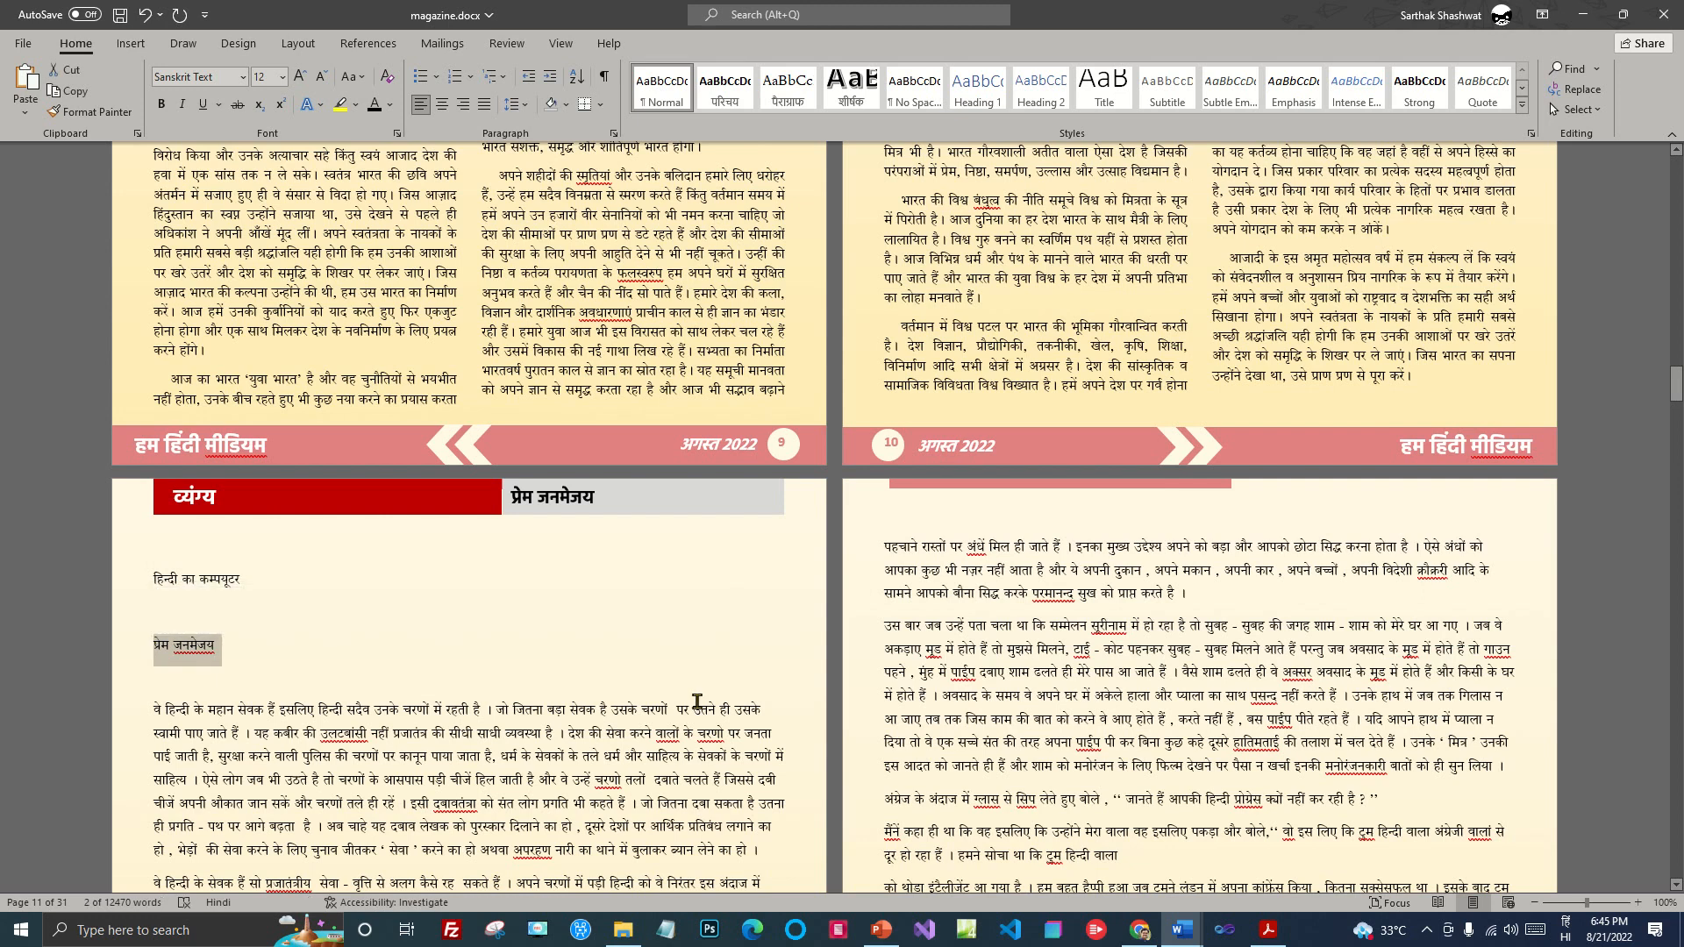
{"action": "key", "text": "Delete"}
{"action": "key", "text": "Delete"}
{"action": "key", "text": "Delete"}
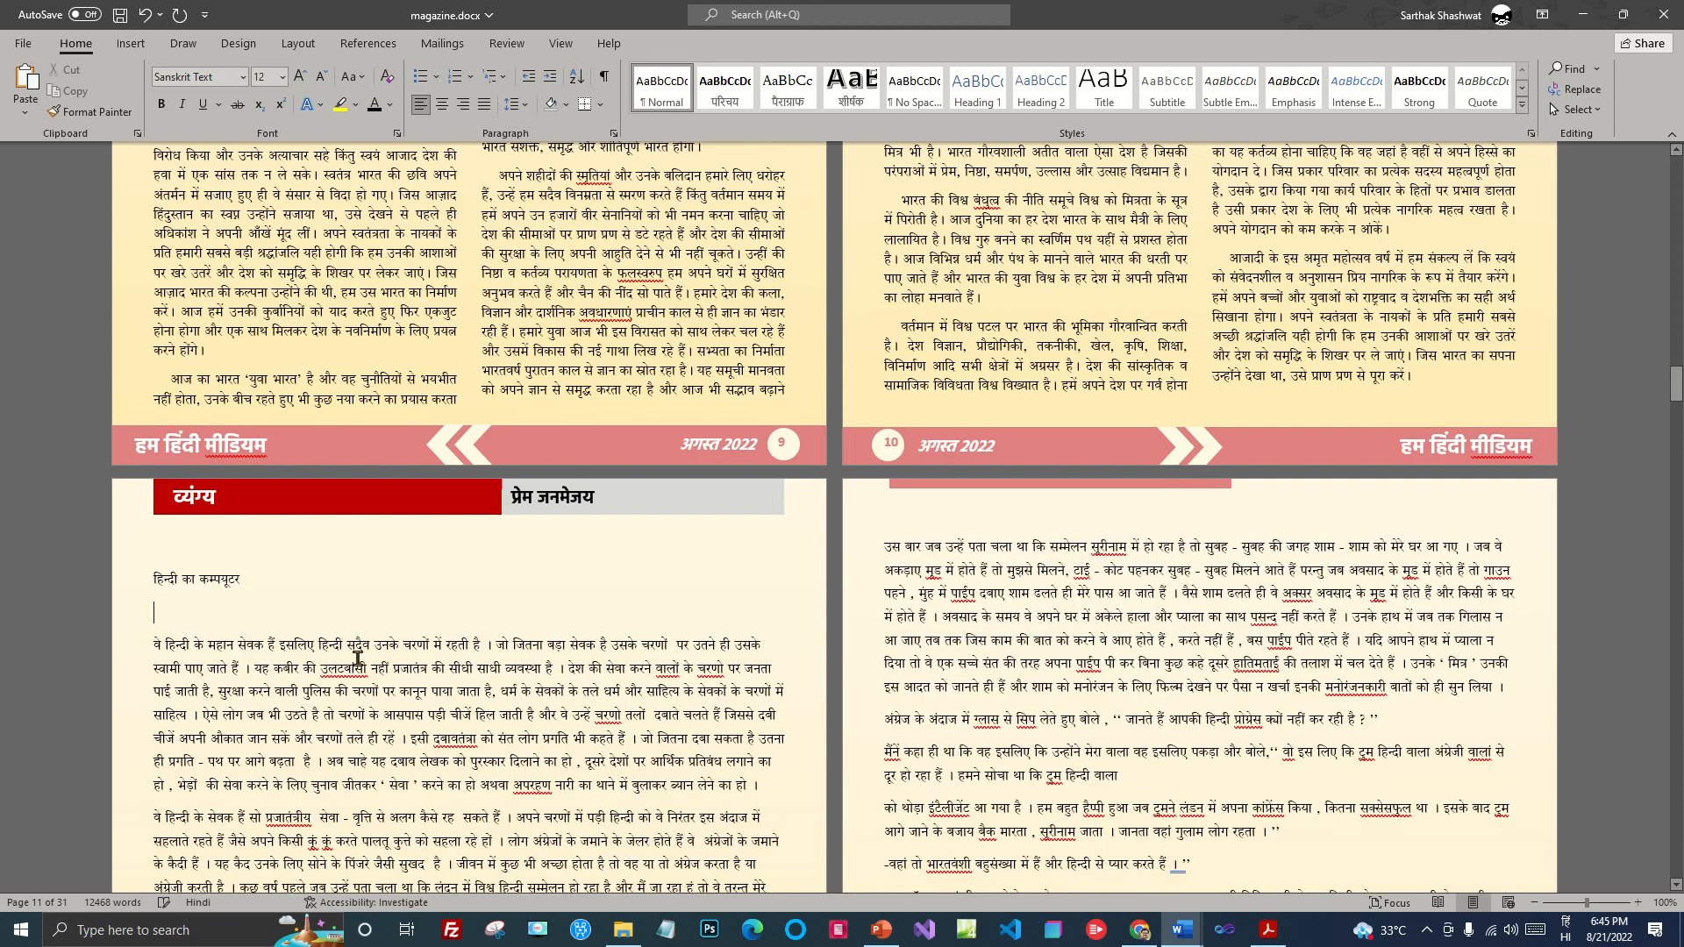
{"action": "key", "text": "Delete"}
Step: Apply the पैराग्राफ style to the whole article body and lay it out in two equal columns with 0.3" spacing
{"action": "left_click_drag", "start_coordinate": [153, 619], "coordinate": [1111, 440]}
{"action": "left_click", "coordinate": [787, 88]}
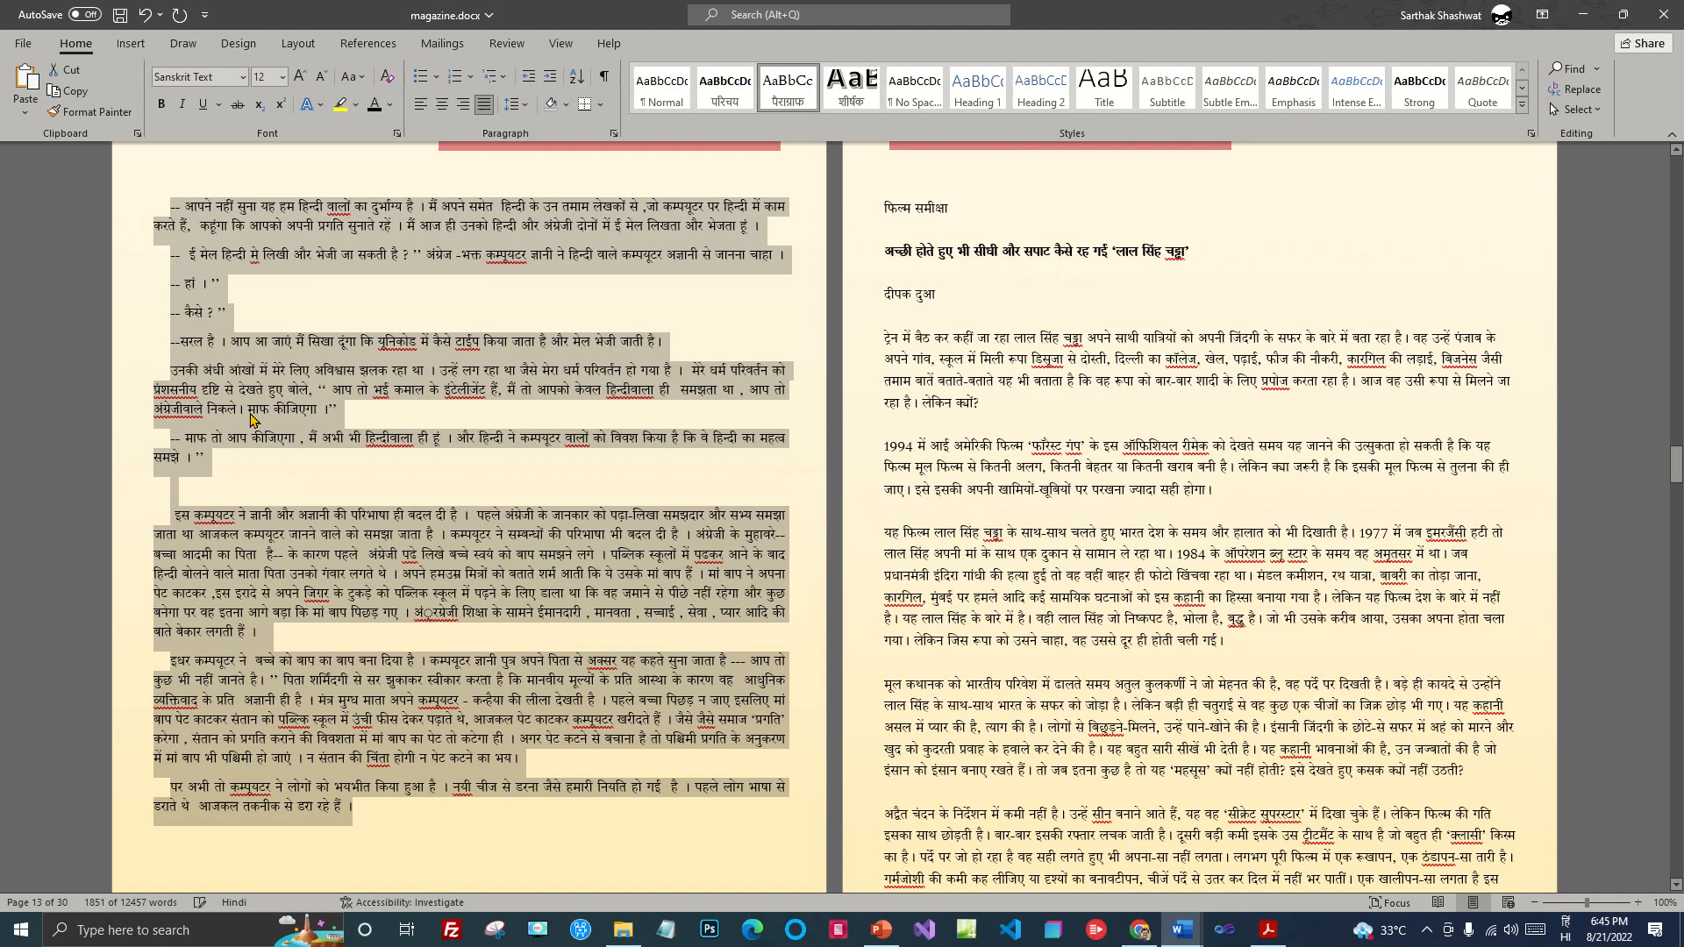
{"action": "left_click", "coordinate": [297, 46]}
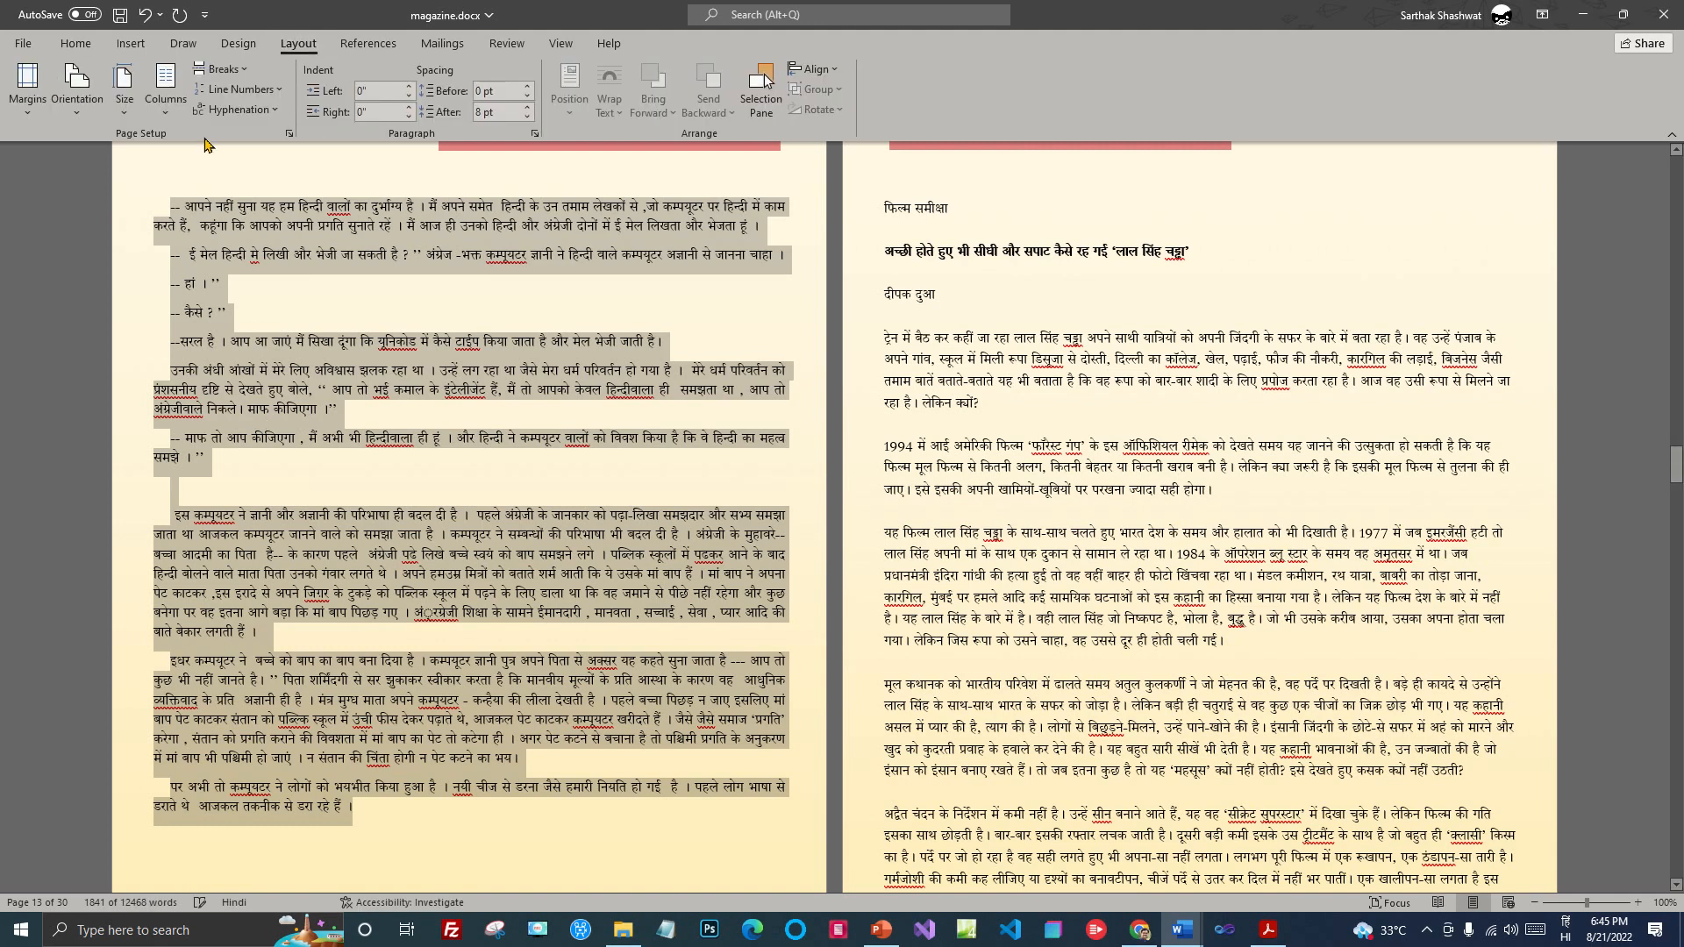
{"action": "left_click", "coordinate": [166, 92]}
{"action": "left_click", "coordinate": [207, 351]}
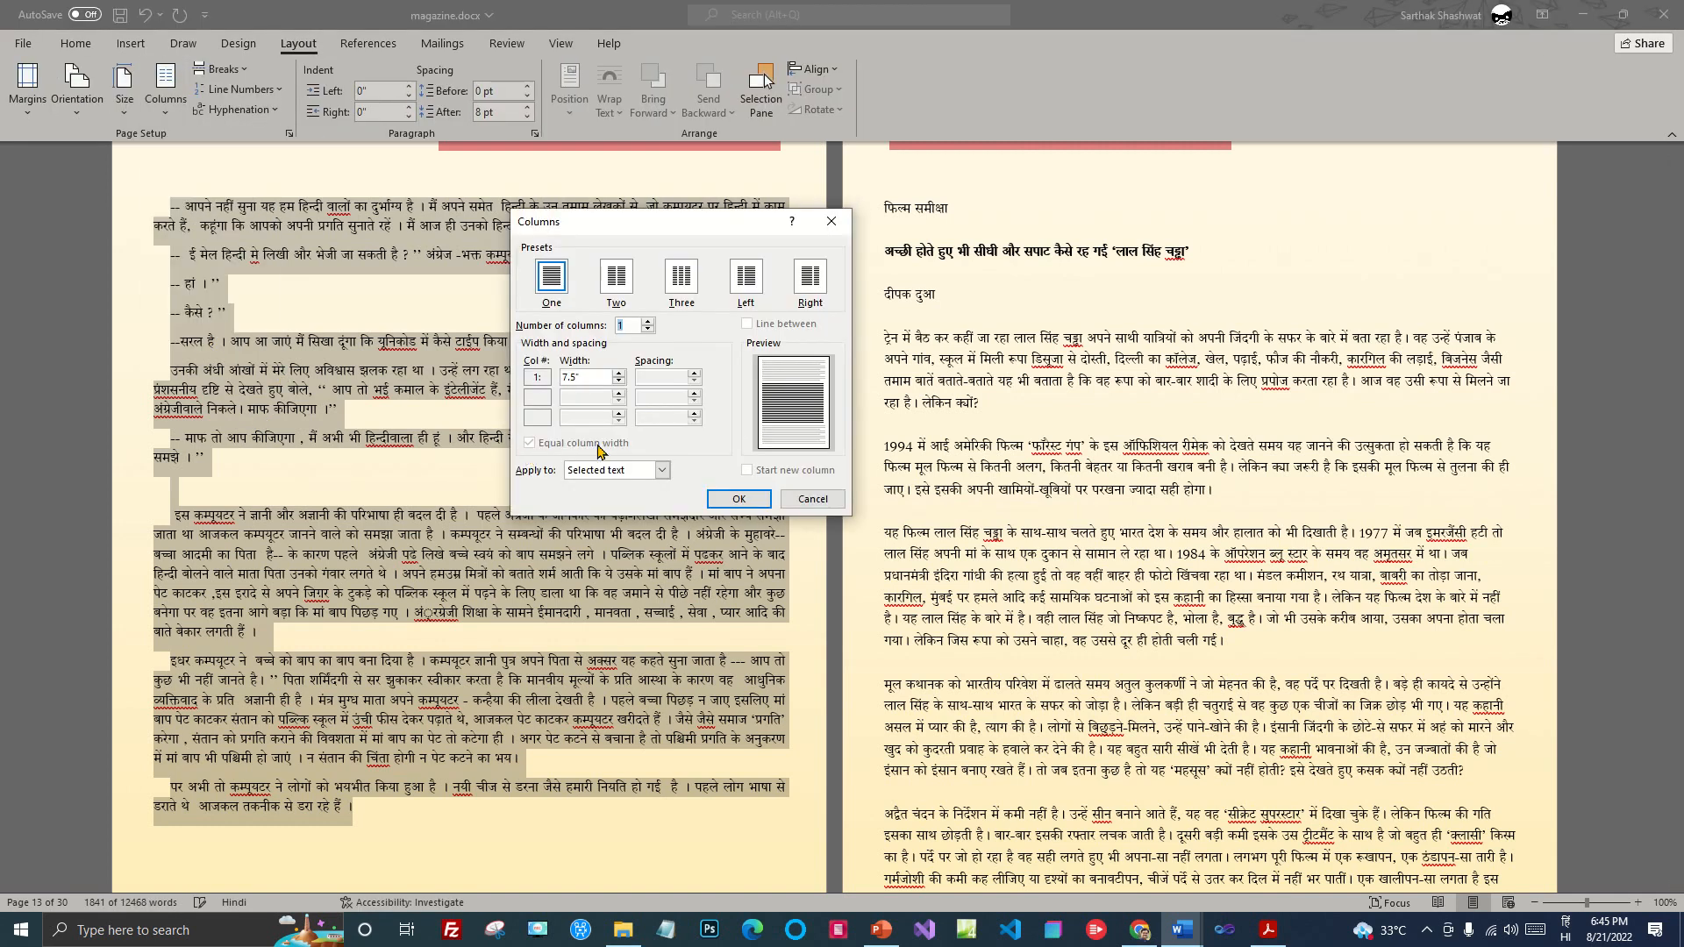
{"action": "left_click", "coordinate": [616, 277]}
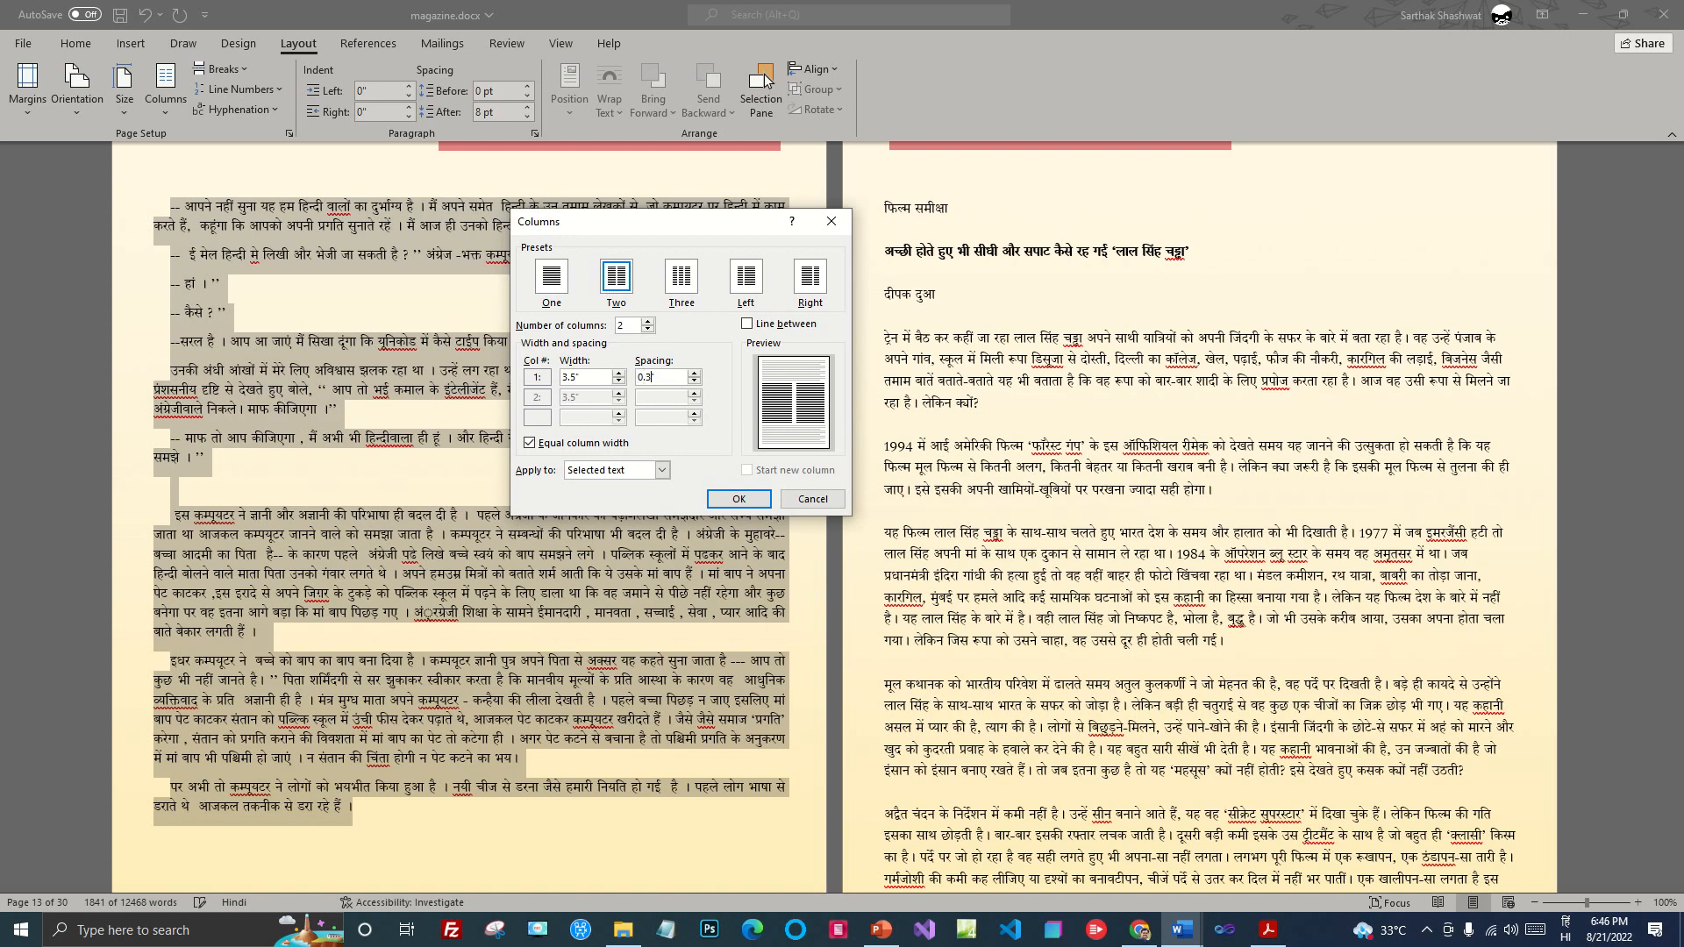
{"action": "left_click", "coordinate": [739, 499]}
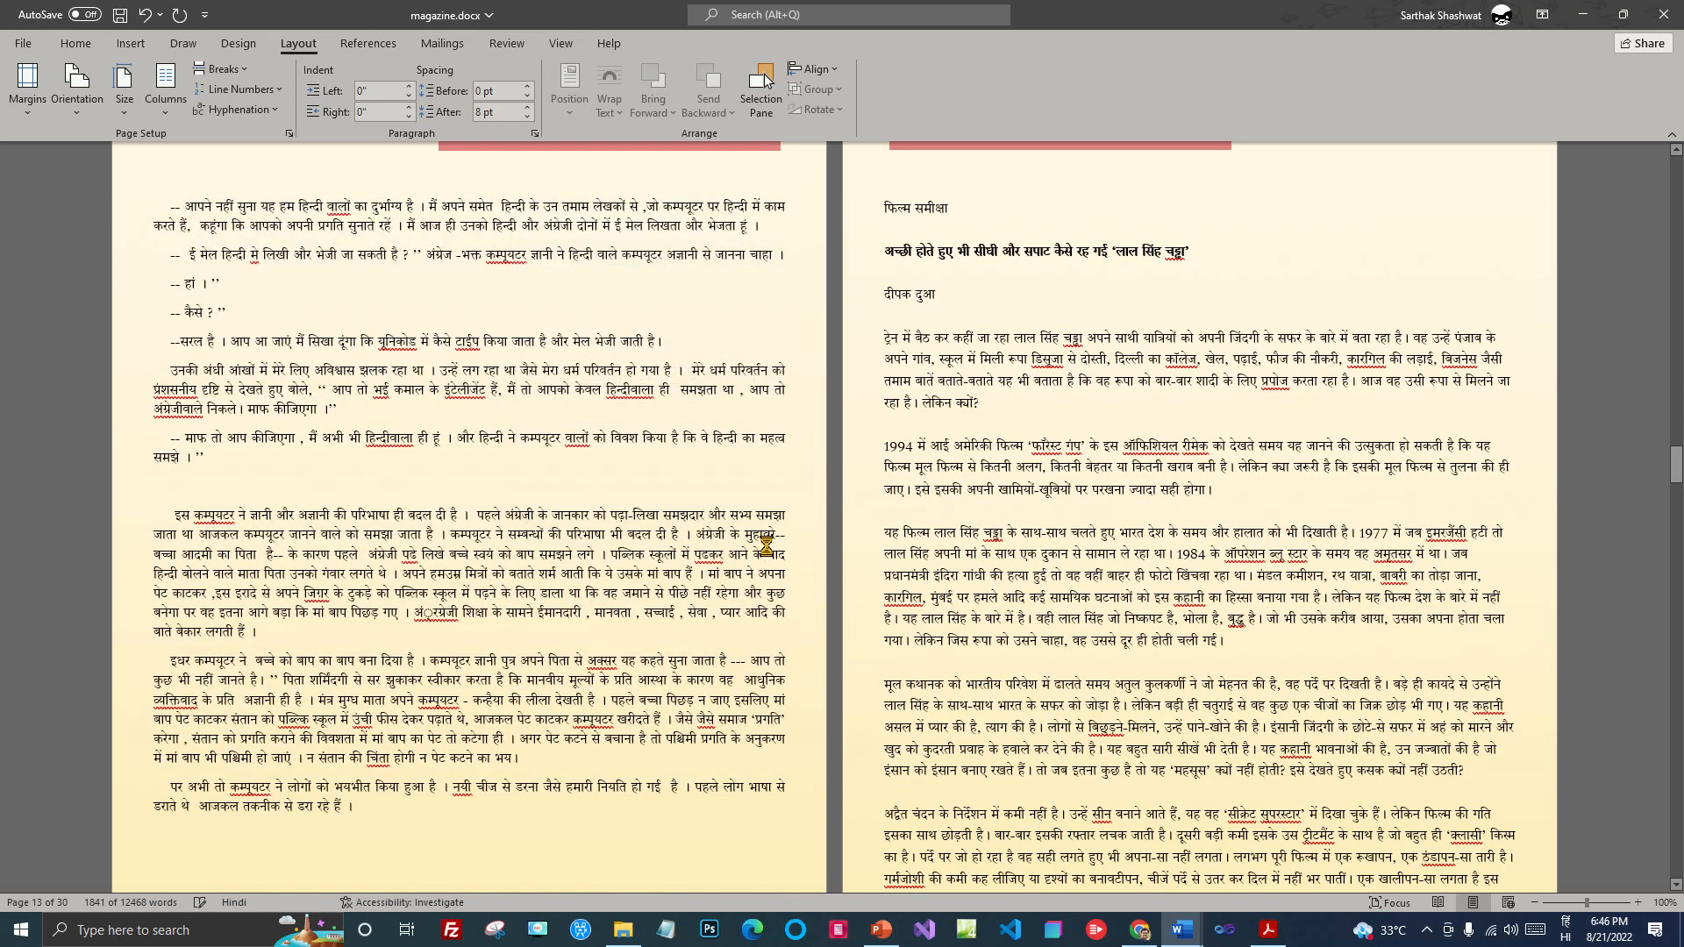
Step: Remove the empty paragraphs in the article body, before "इस कम्प्यूटर ने ज्ञानी" and before "एक दिन उनका फोन आया"
{"action": "scroll", "coordinate": [440, 576], "scroll_direction": "up", "scroll_amount": 3}
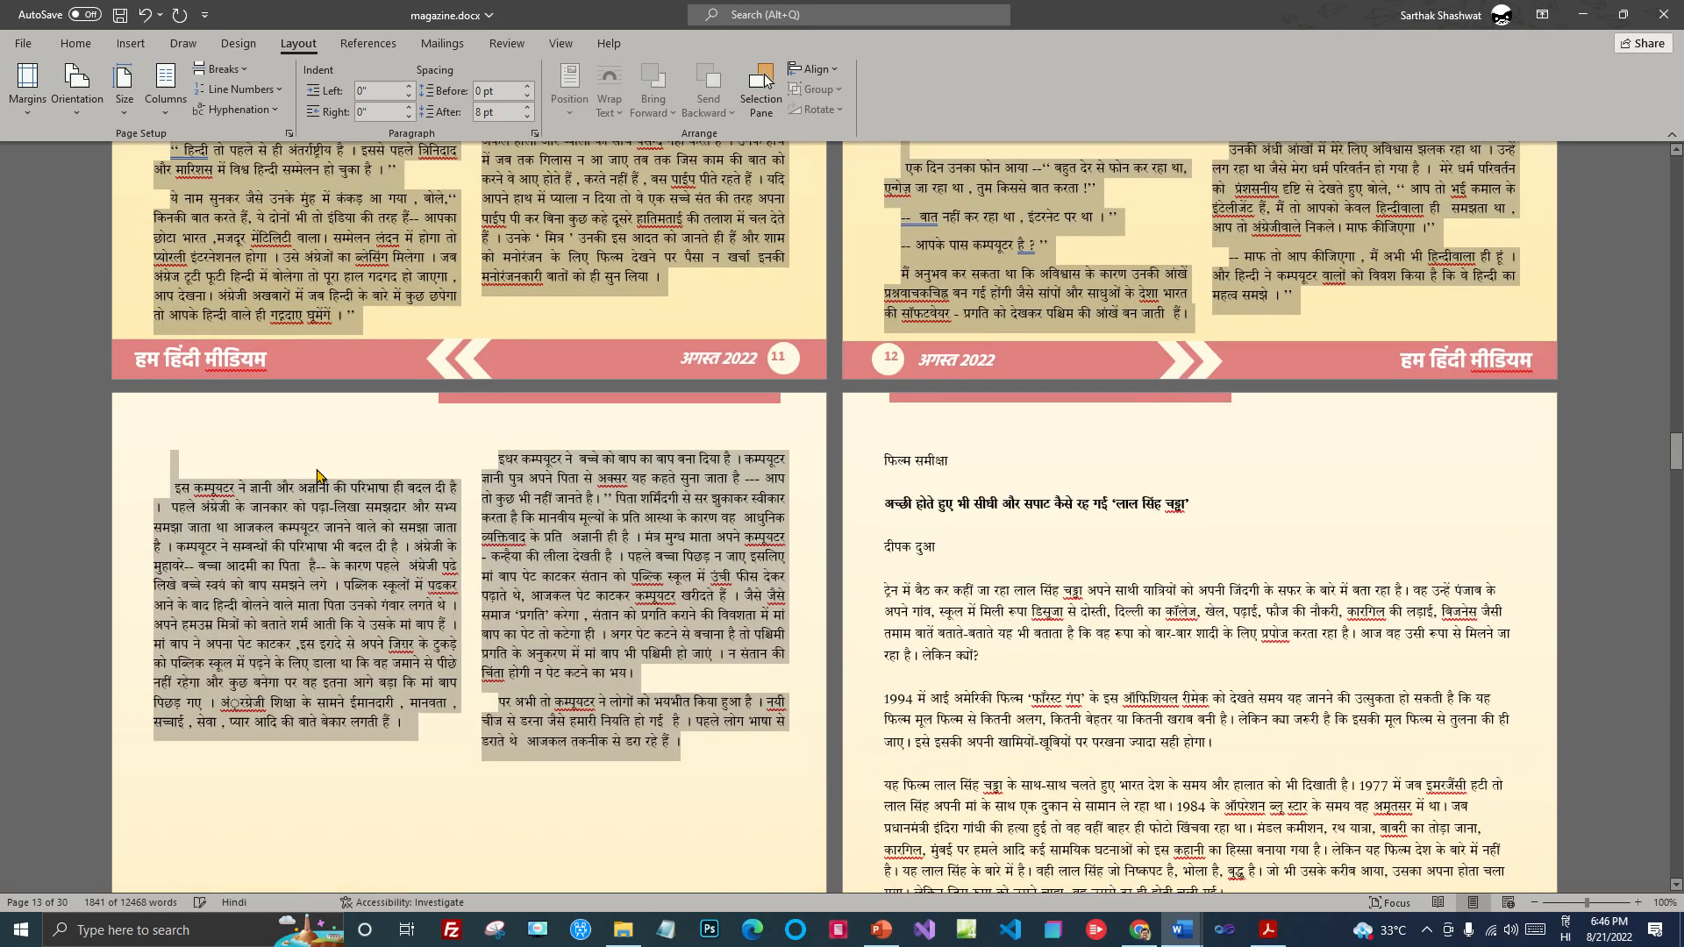
{"action": "left_click", "coordinate": [201, 462]}
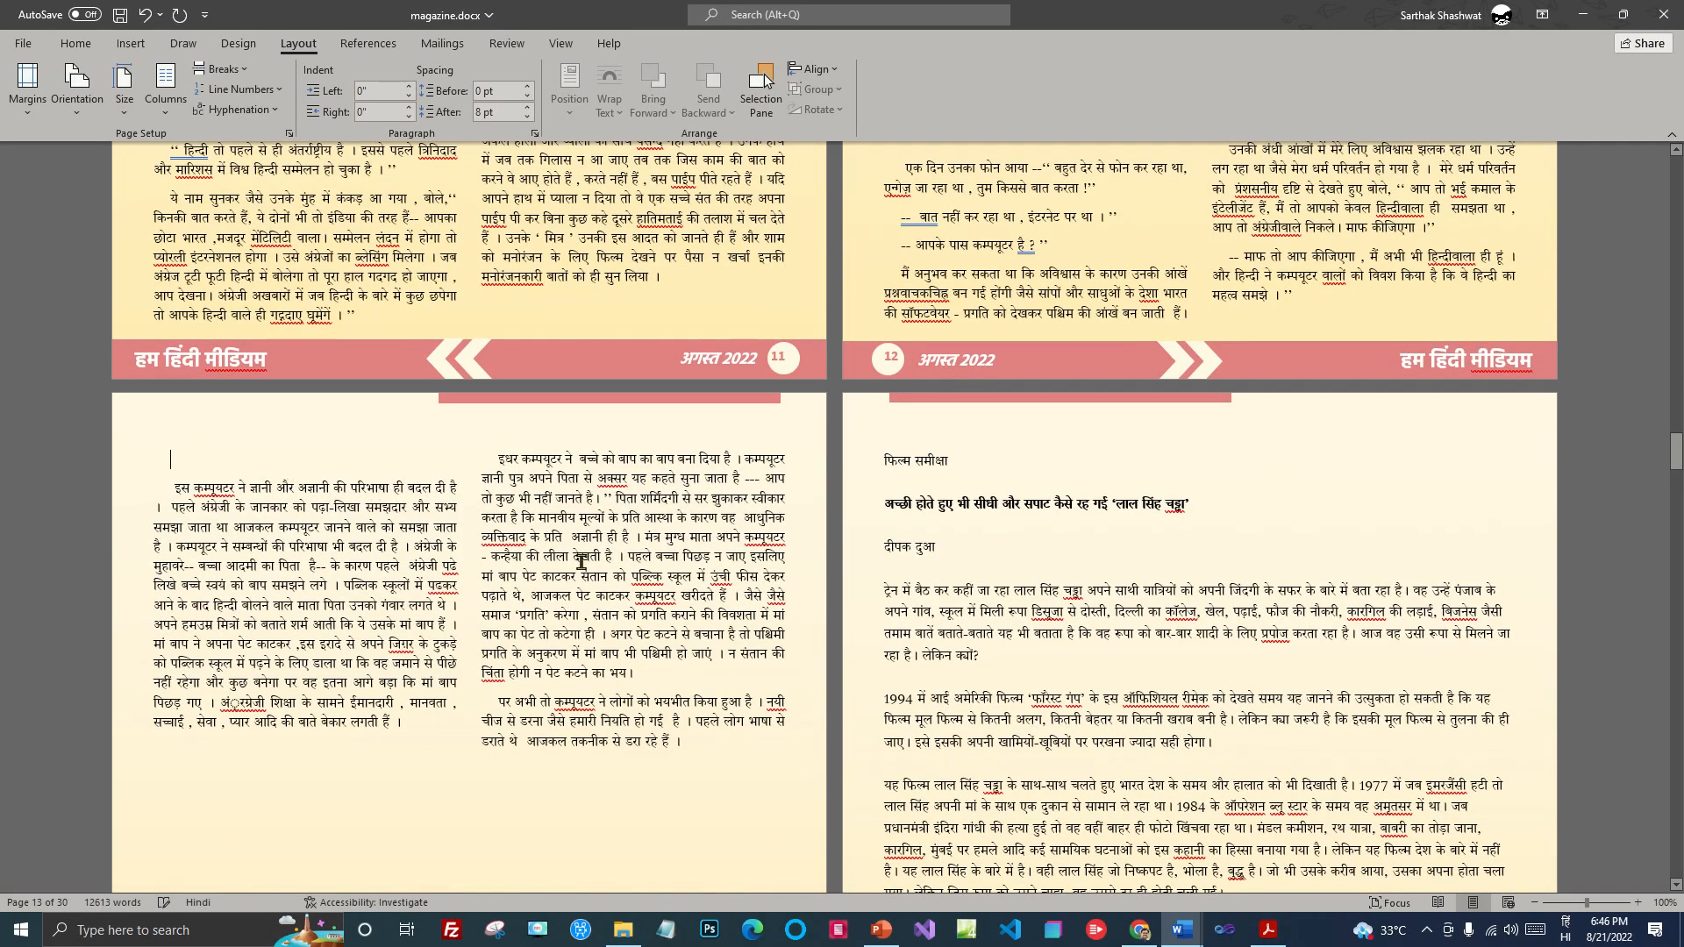
{"action": "scroll", "coordinate": [661, 579], "scroll_direction": "up", "scroll_amount": 5}
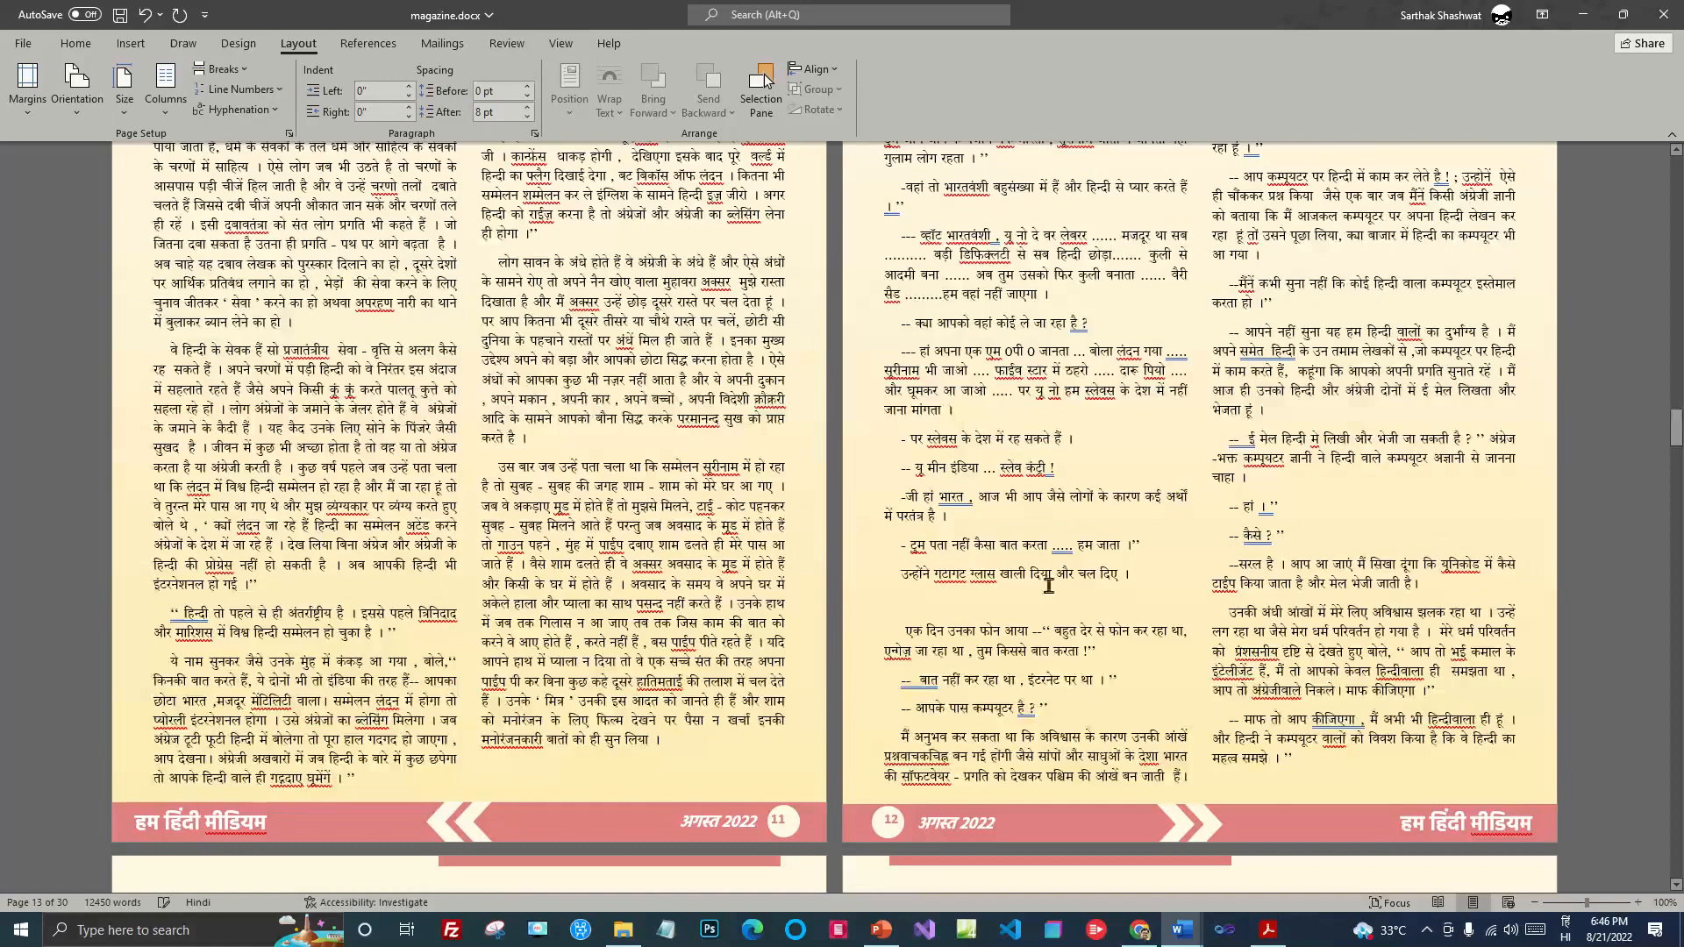
{"action": "left_click", "coordinate": [1130, 609]}
{"action": "key", "text": "Delete"}
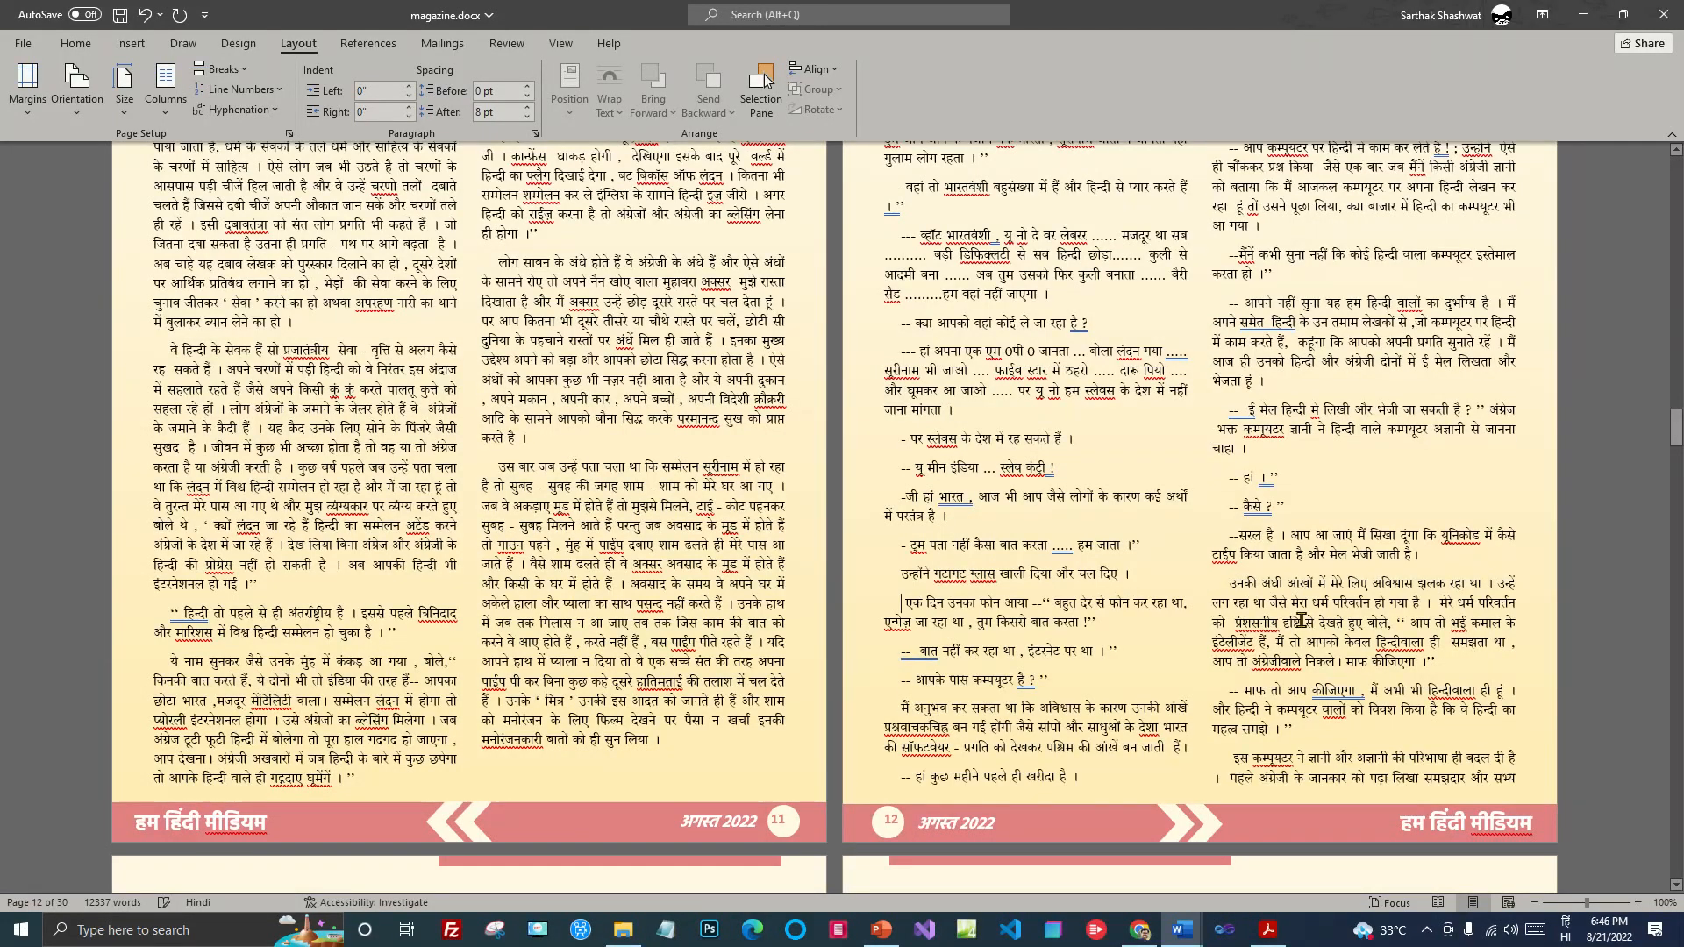
Step: Apply the शीर्षक style to the article title on page 11
{"action": "scroll", "coordinate": [1293, 482], "scroll_direction": "up", "scroll_amount": 3}
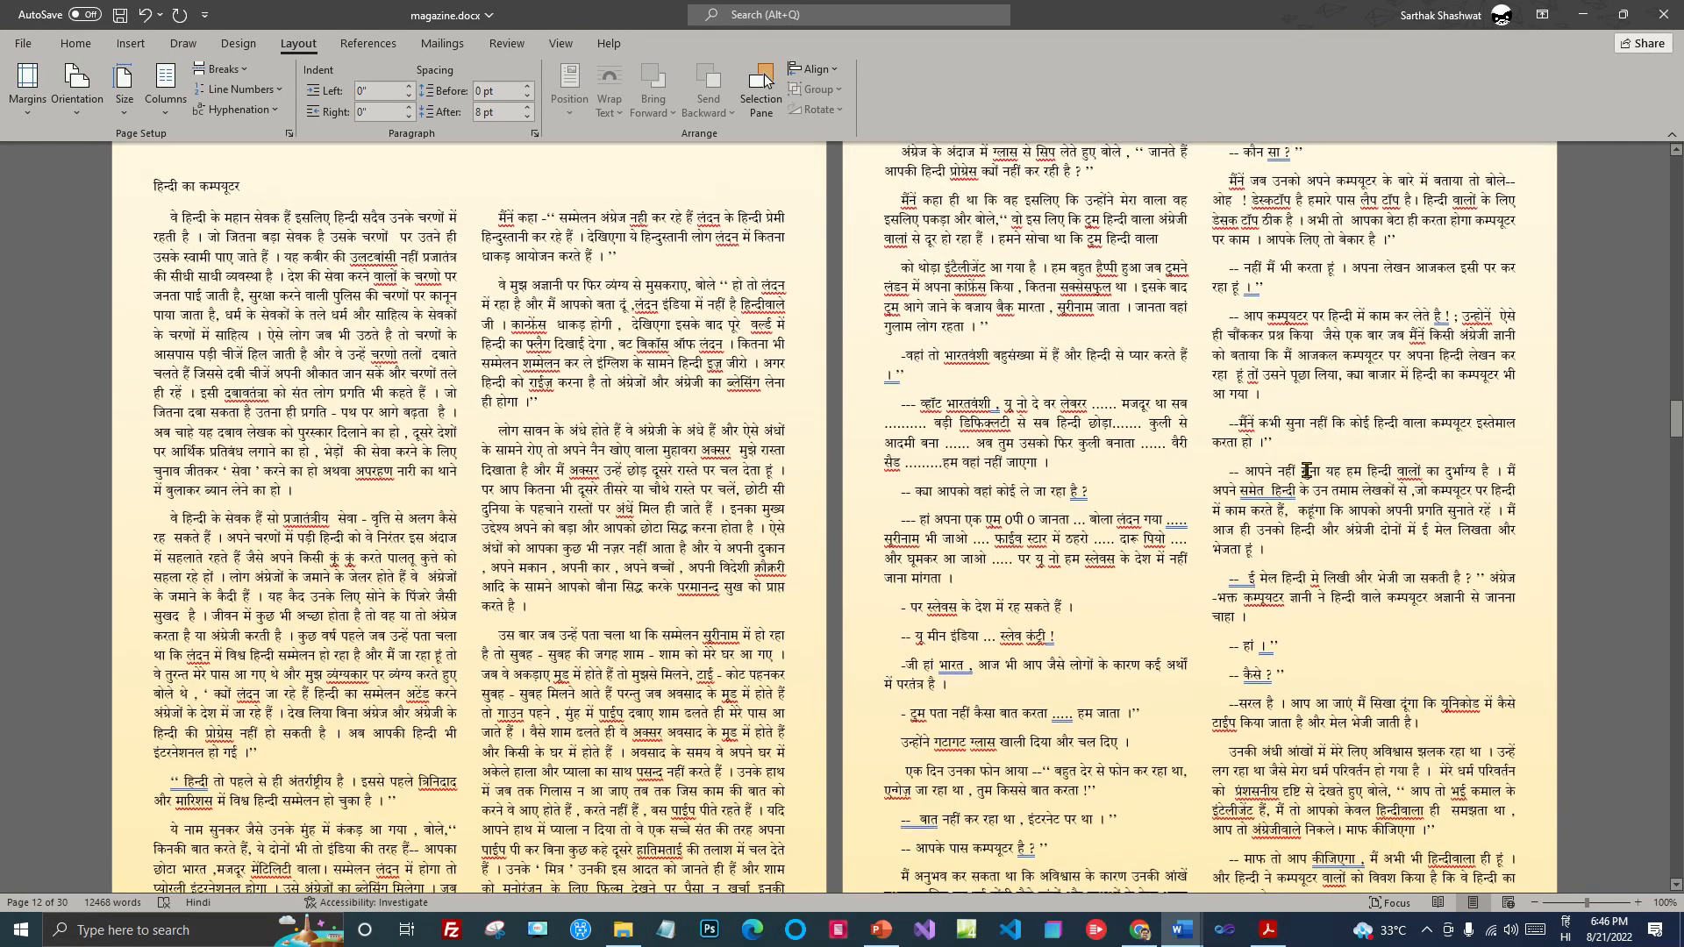
{"action": "scroll", "coordinate": [1088, 498], "scroll_direction": "up", "scroll_amount": 1}
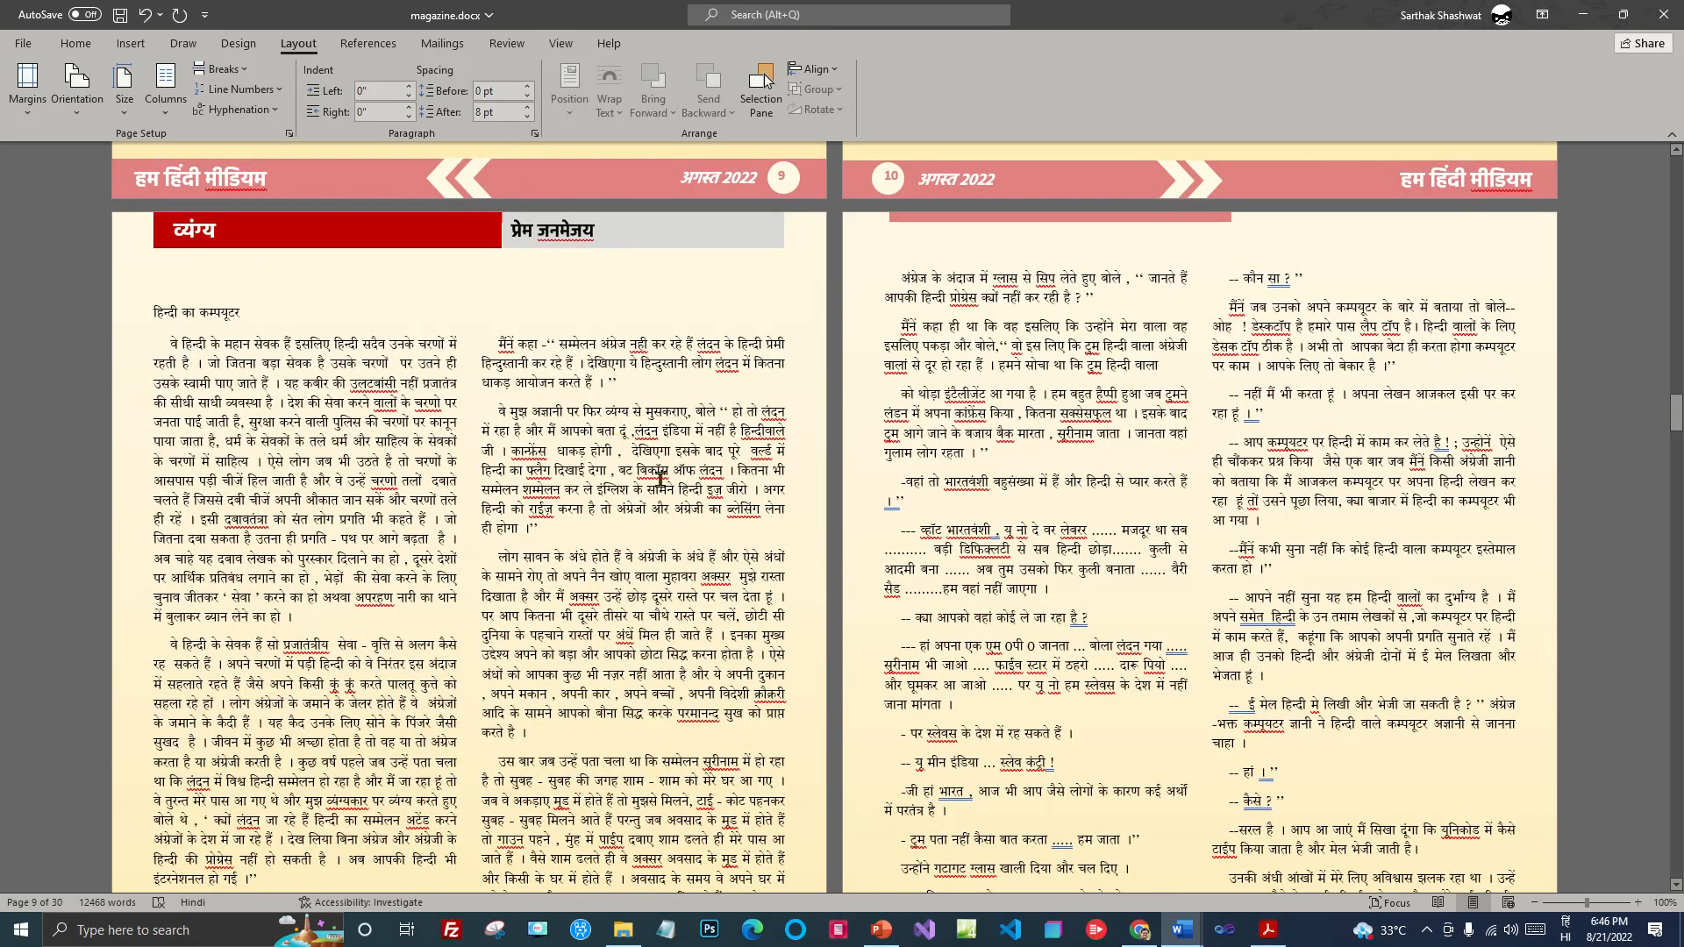
{"action": "left_click_drag", "start_coordinate": [250, 313], "coordinate": [169, 318]}
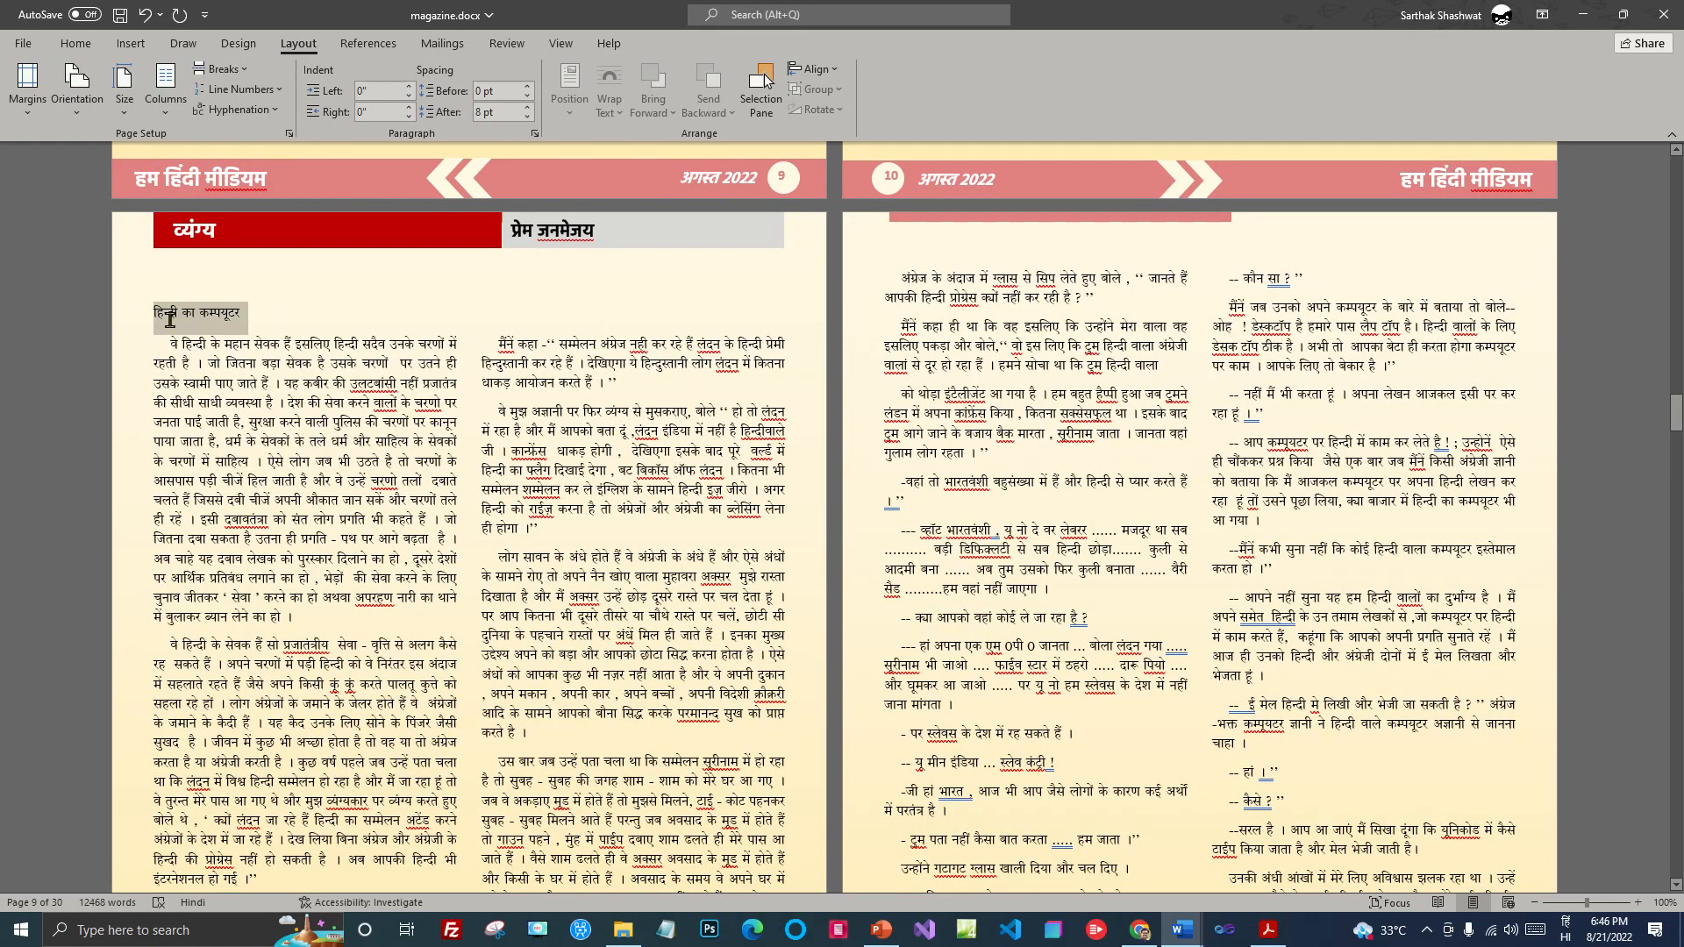
{"action": "left_click", "coordinate": [88, 38]}
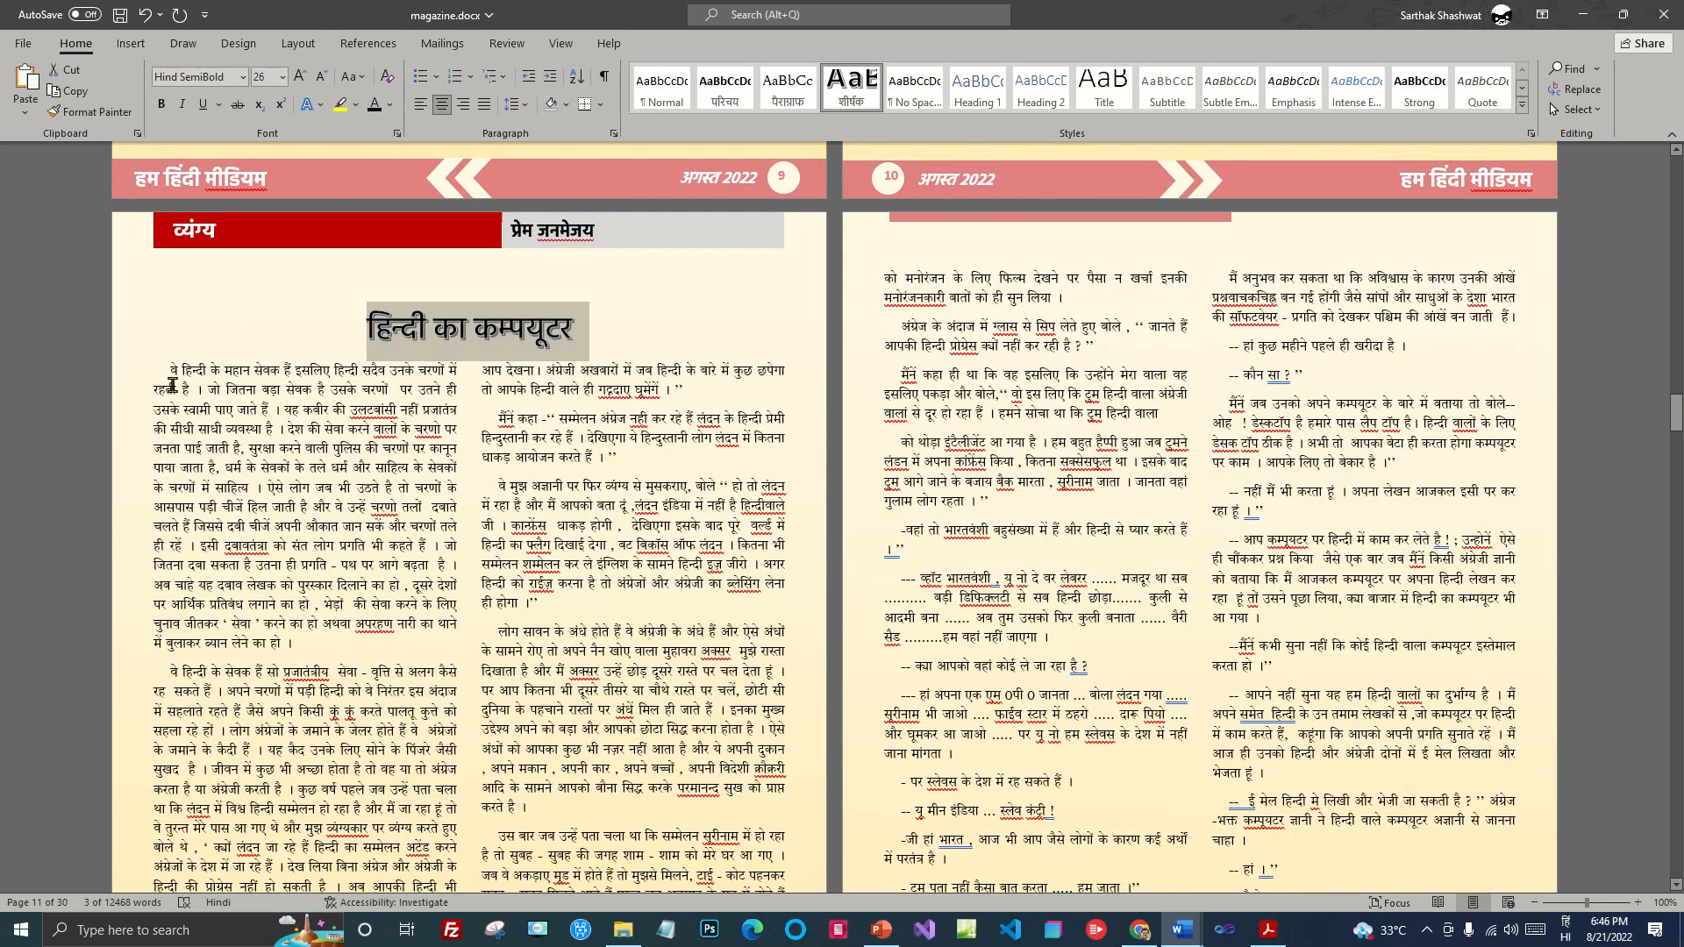
{"action": "left_click", "coordinate": [188, 380]}
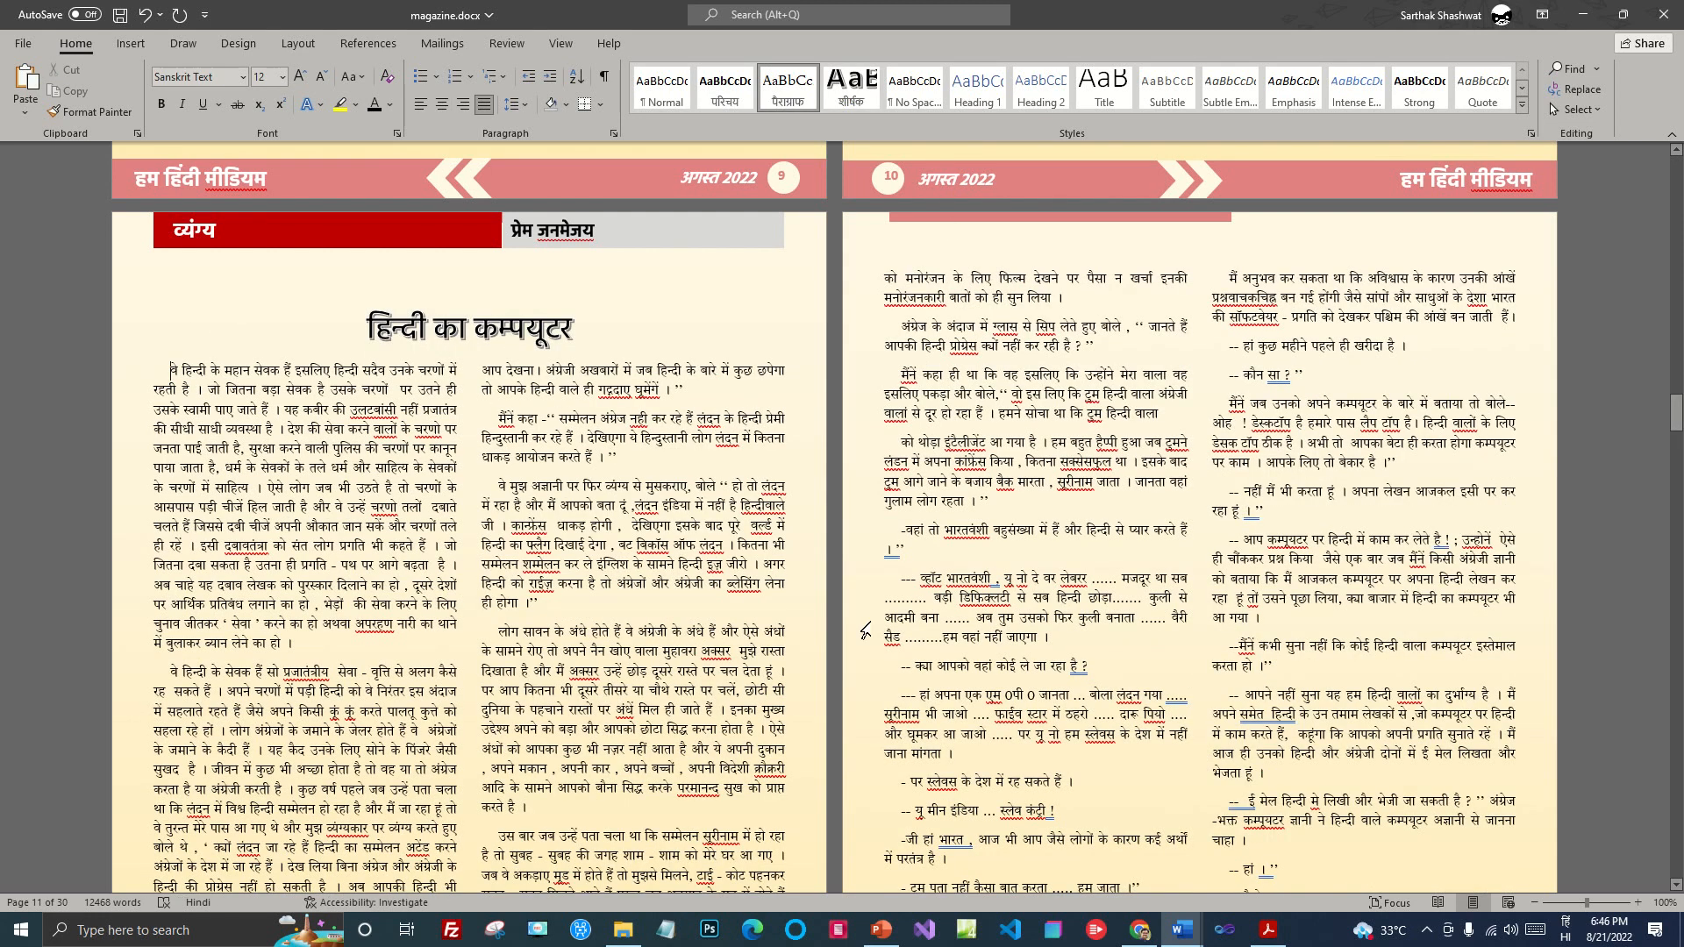
Step: Correct the spelling of the page 11 title to "हिन्दी का कम्प्यूटर"
{"action": "scroll", "coordinate": [874, 619], "scroll_direction": "up", "scroll_amount": 1}
{"action": "left_click", "coordinate": [537, 383]}
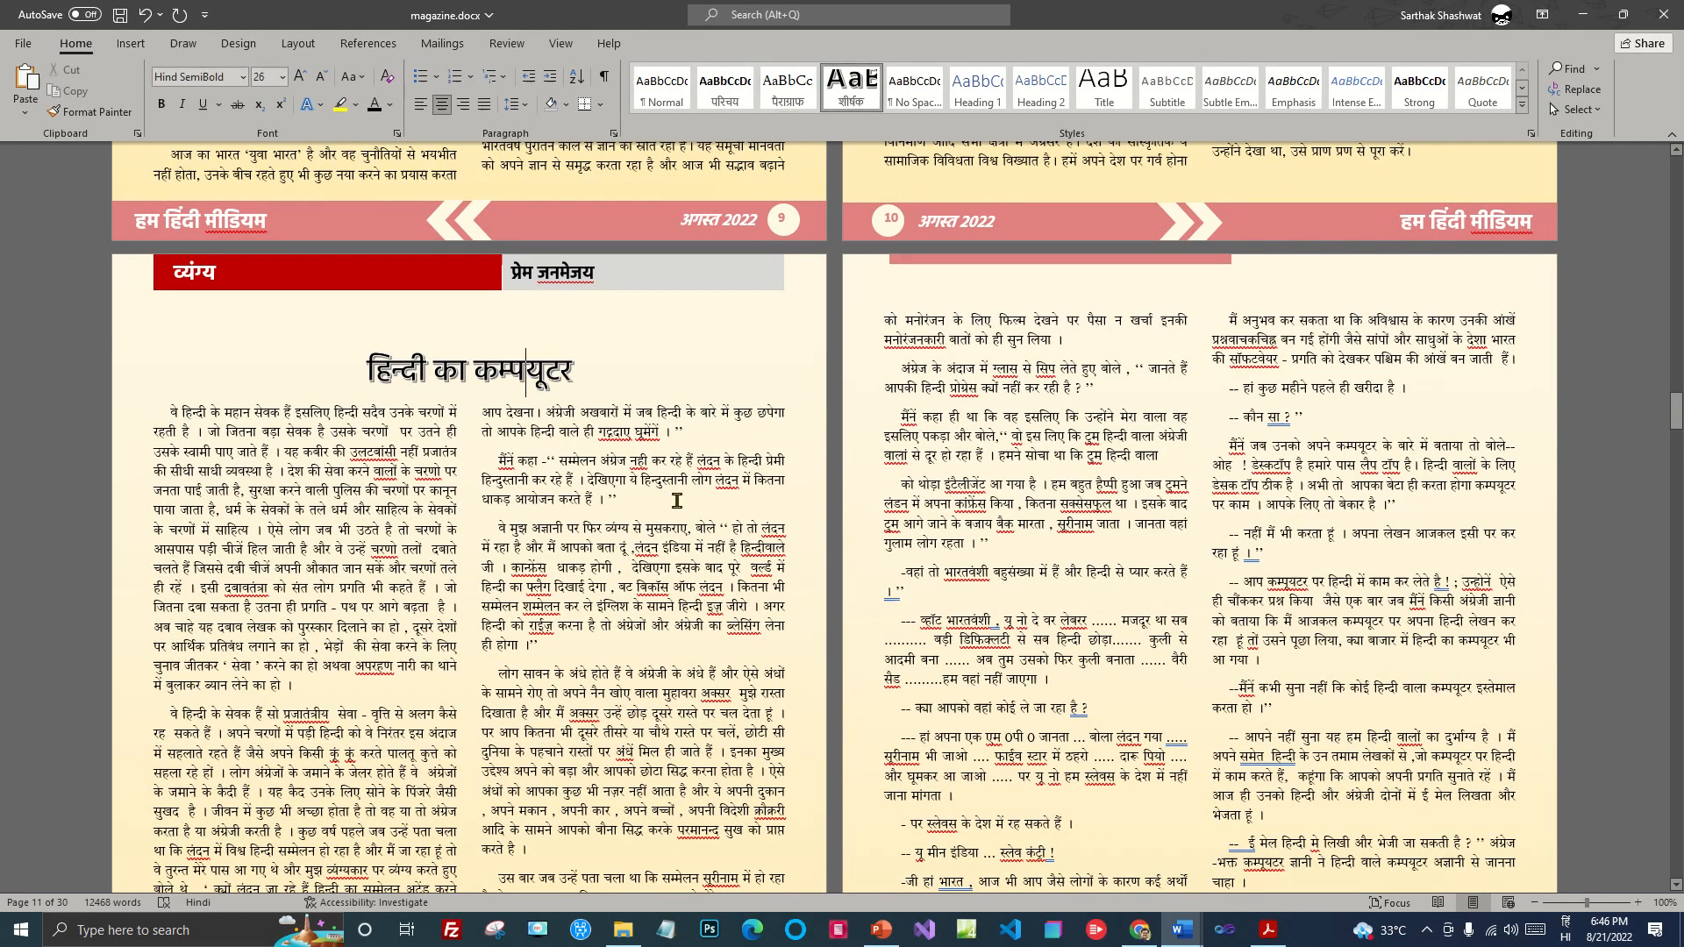
{"action": "type", "text": "्"}
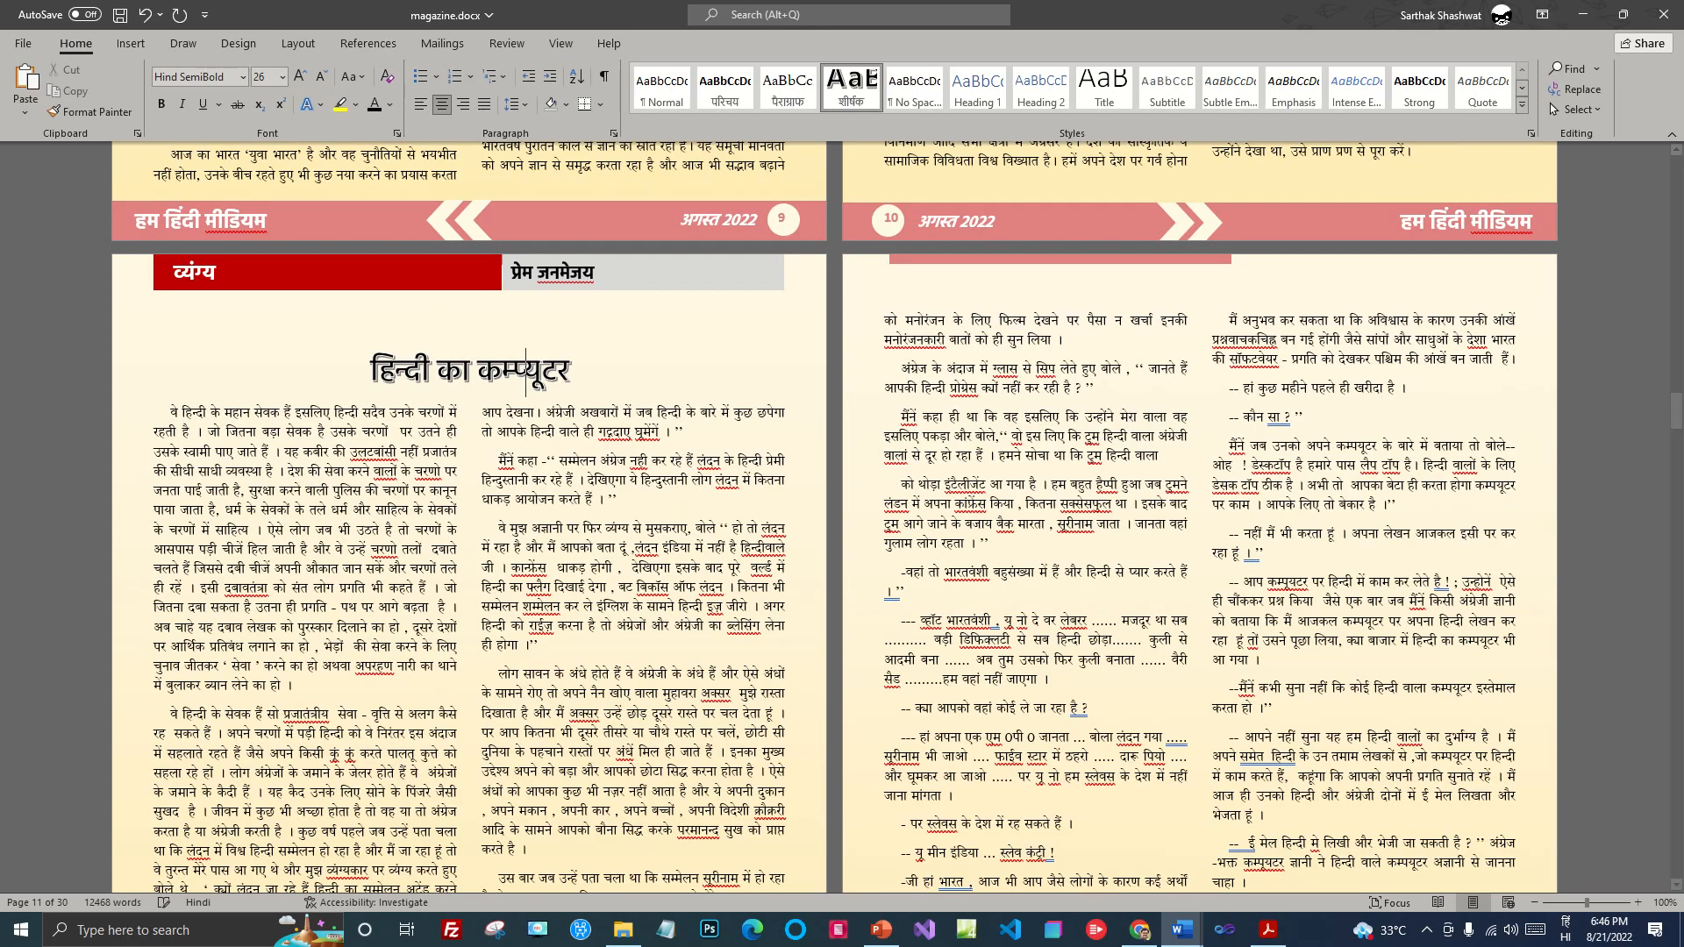
Step: Insert the picture laughing-new-modern-desktop-computer-cartoon-vector-30064195.jpg before the paragraph starting "लोग सावन के अंधे" on page 11
{"action": "scroll", "coordinate": [1398, 646], "scroll_direction": "down", "scroll_amount": 5}
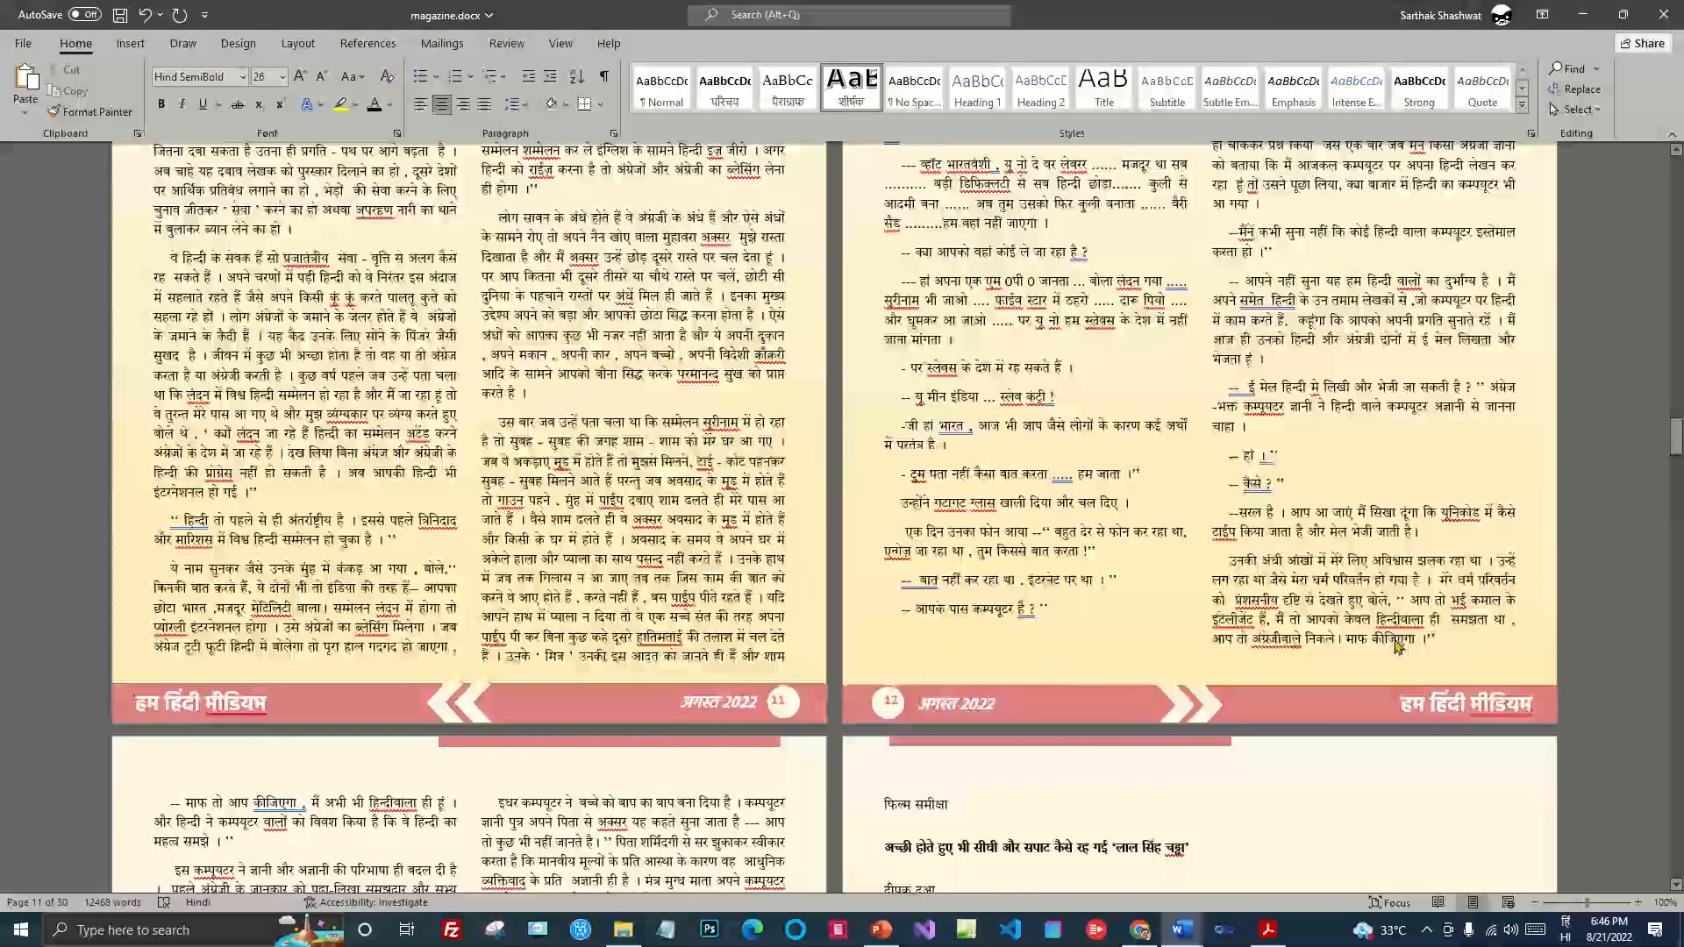
{"action": "scroll", "coordinate": [1397, 646], "scroll_direction": "down", "scroll_amount": 2}
{"action": "scroll", "coordinate": [515, 544], "scroll_direction": "up", "scroll_amount": 6}
{"action": "left_click", "coordinate": [488, 507]}
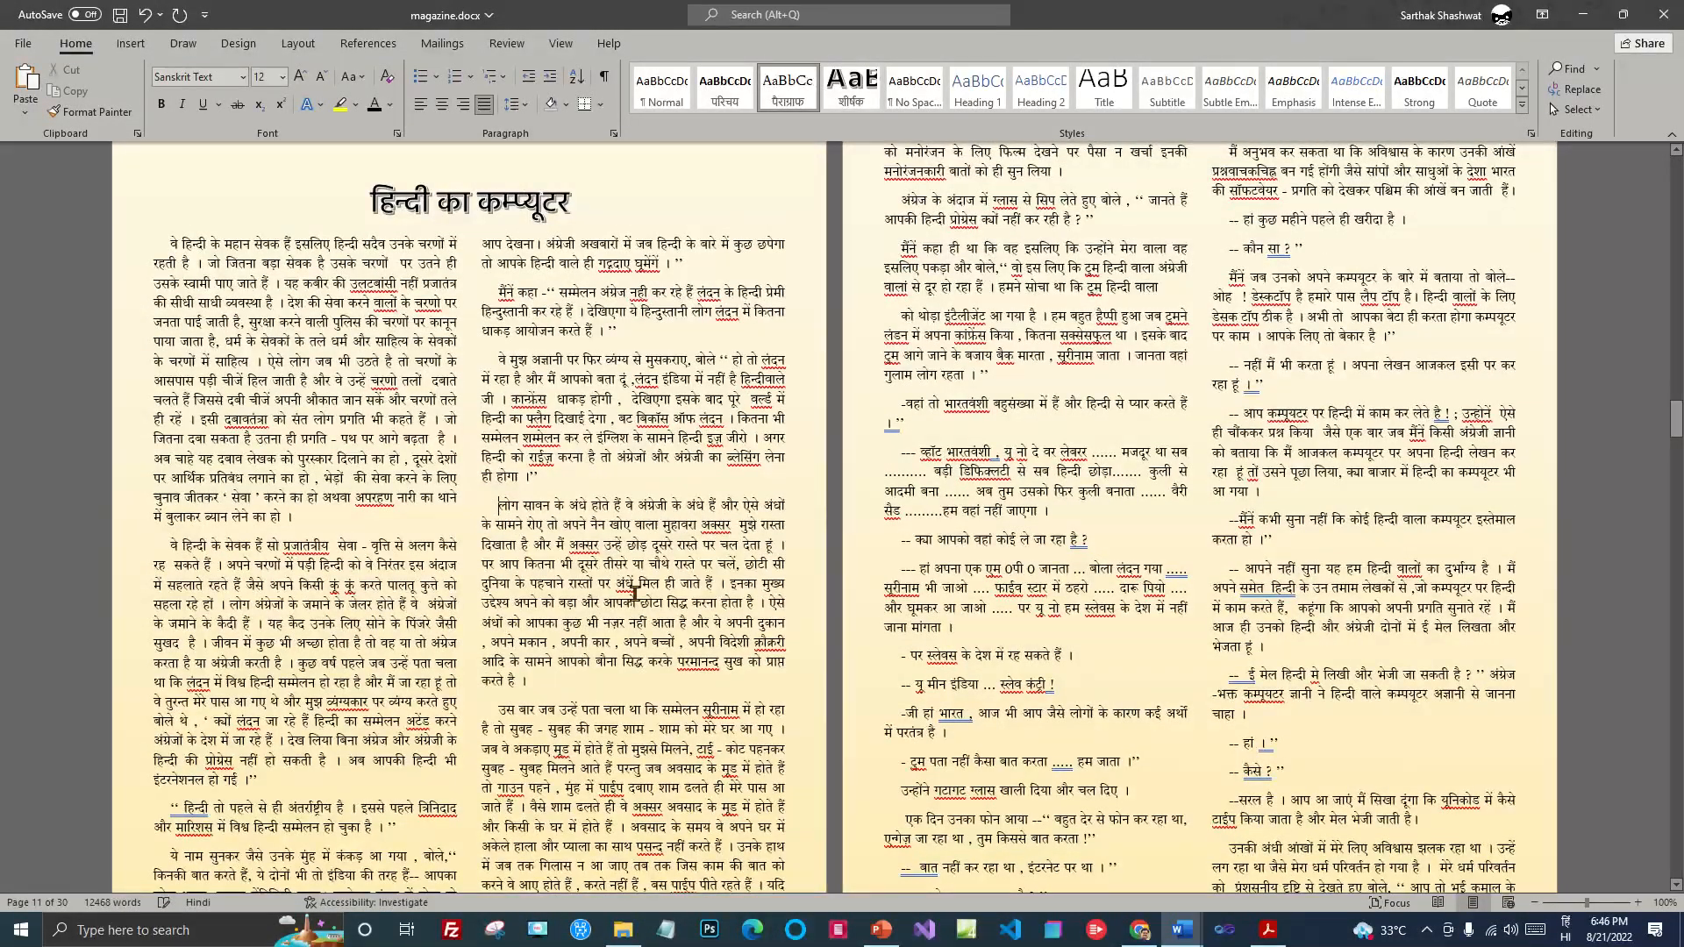
{"action": "left_click", "coordinate": [130, 43]}
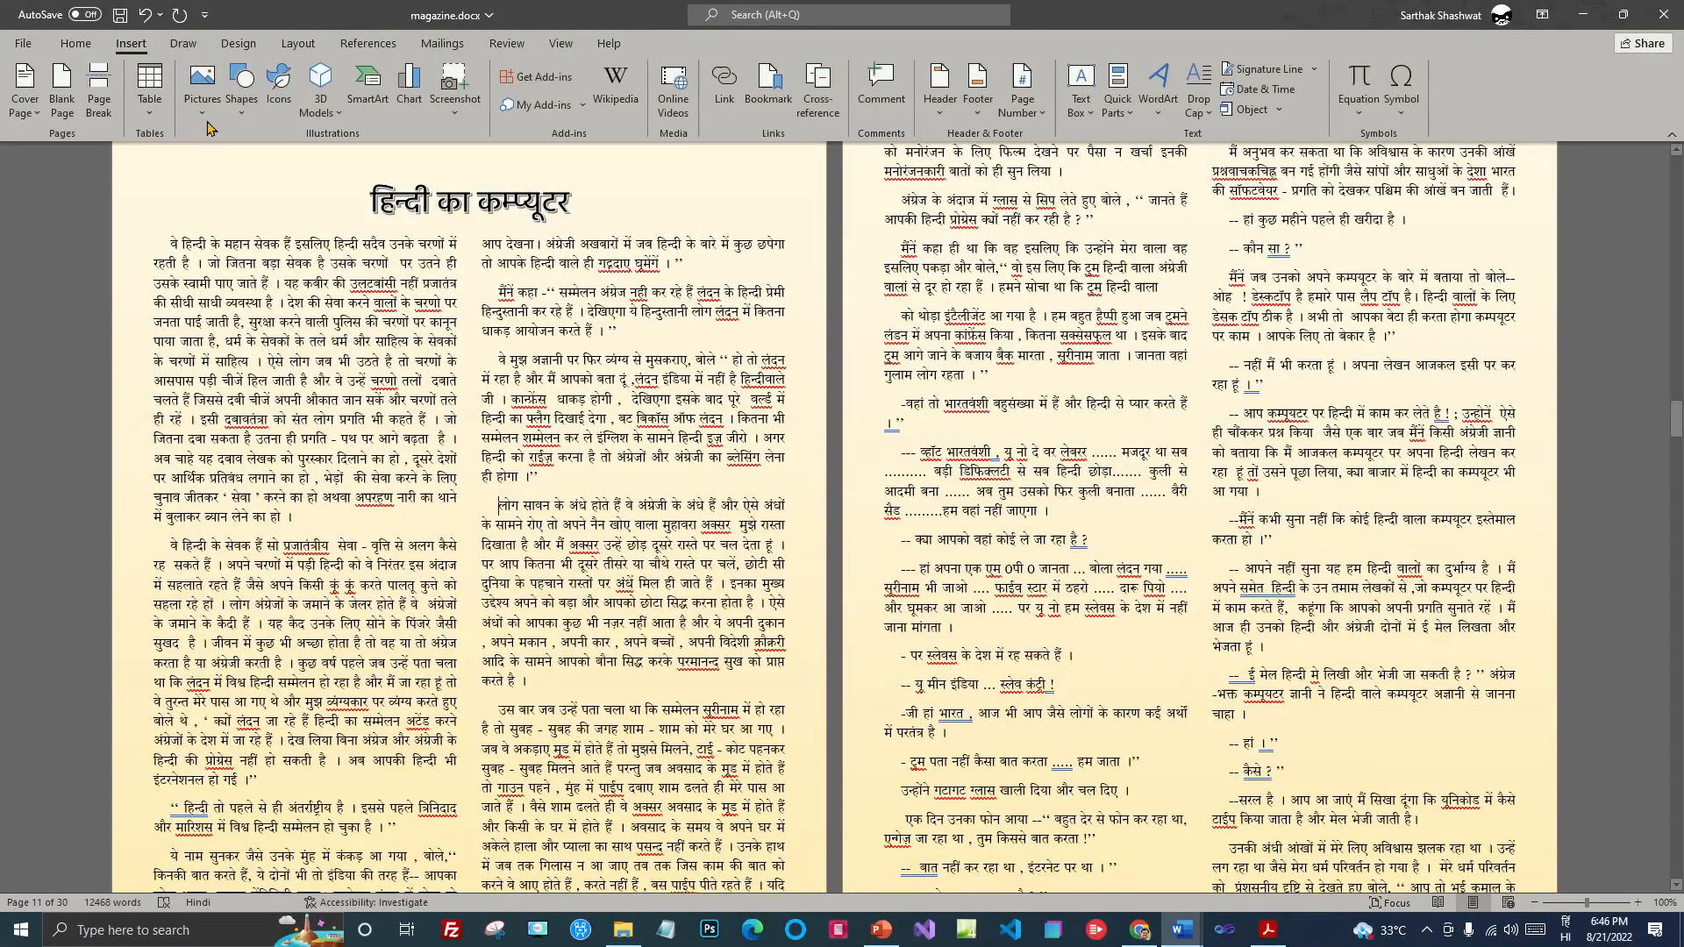
{"action": "left_click", "coordinate": [202, 88]}
{"action": "left_click", "coordinate": [246, 163]}
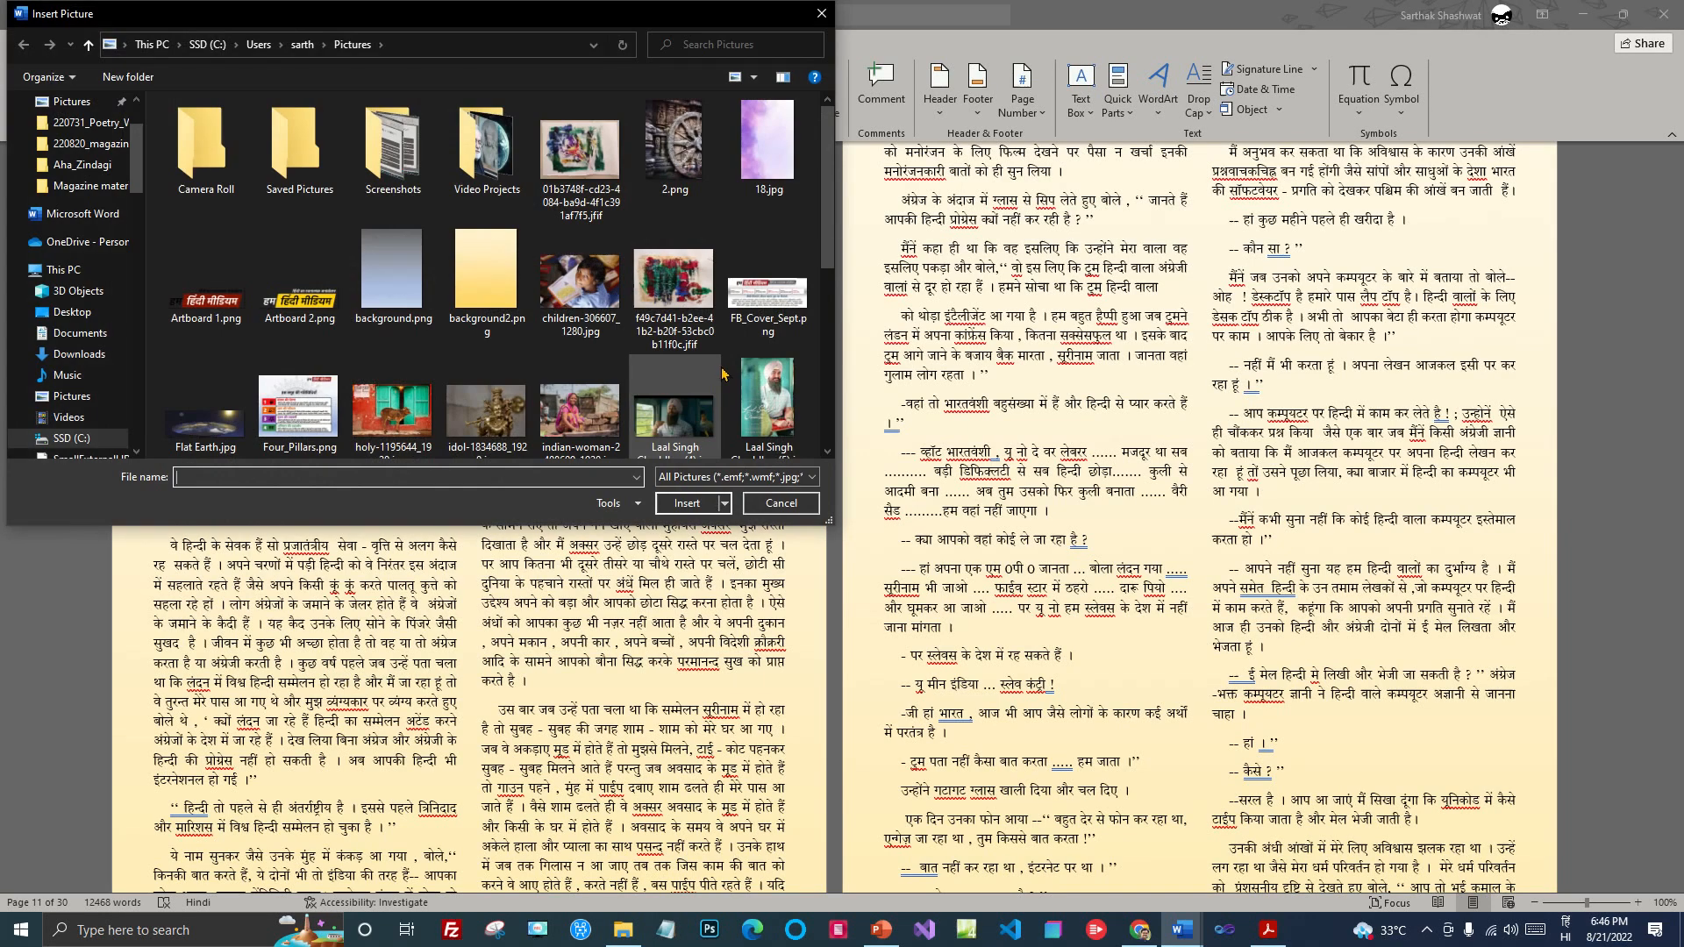
{"action": "scroll", "coordinate": [629, 246], "scroll_direction": "down", "scroll_amount": 2}
{"action": "left_click", "coordinate": [206, 373]}
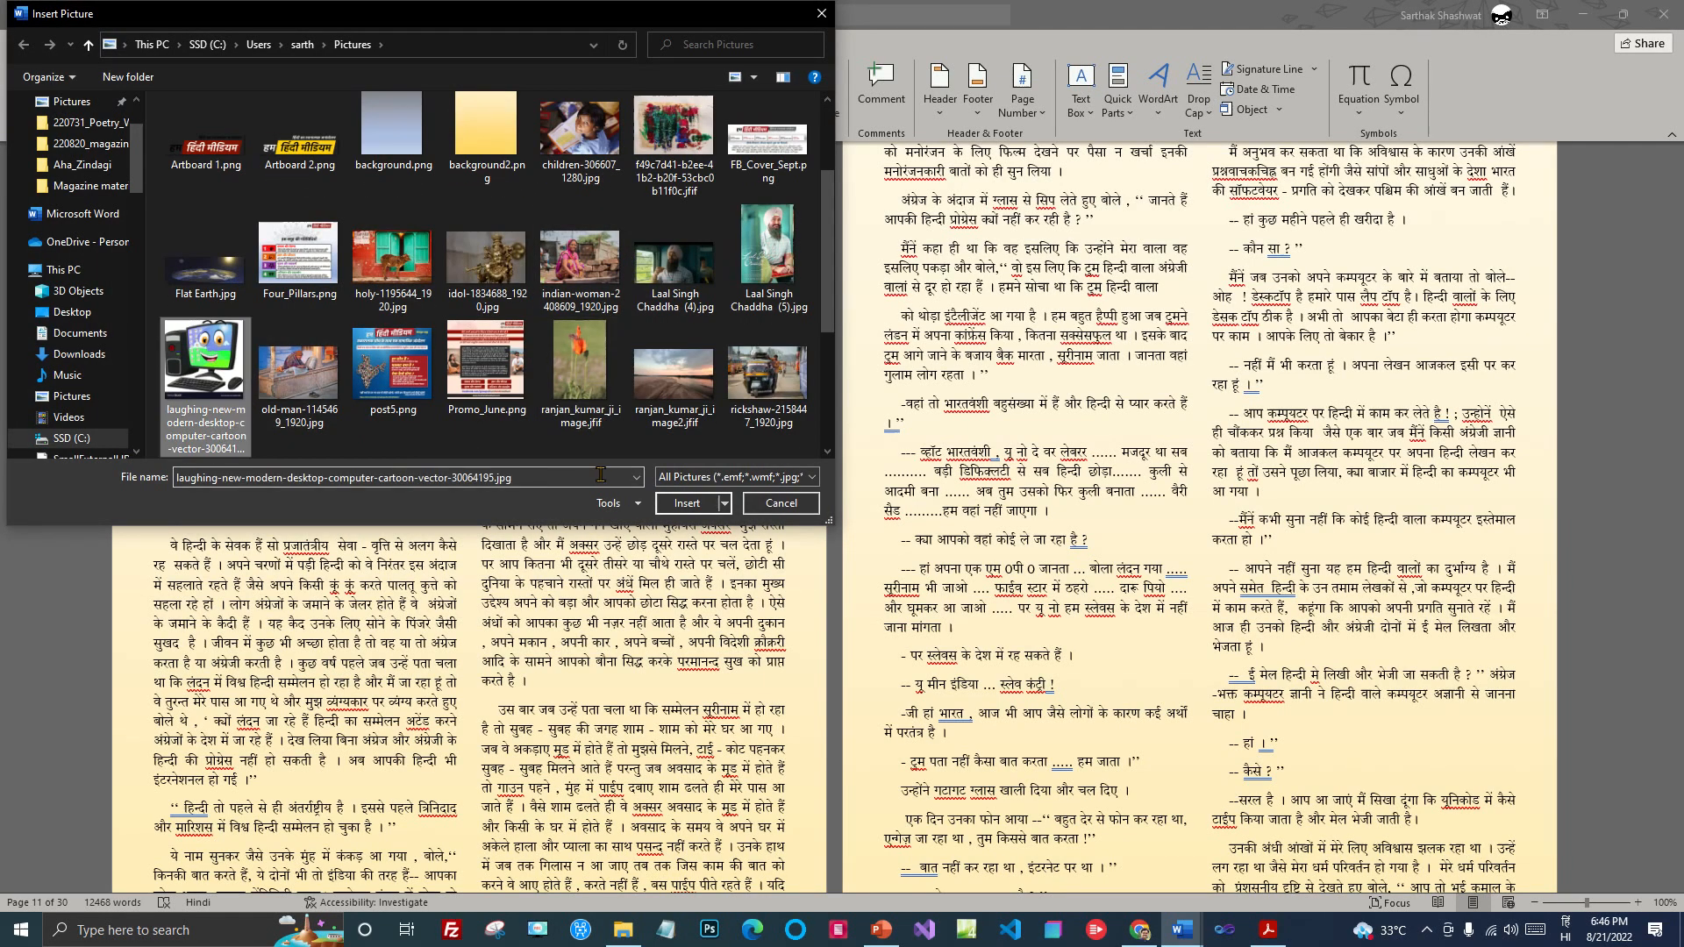
{"action": "left_click", "coordinate": [687, 503]}
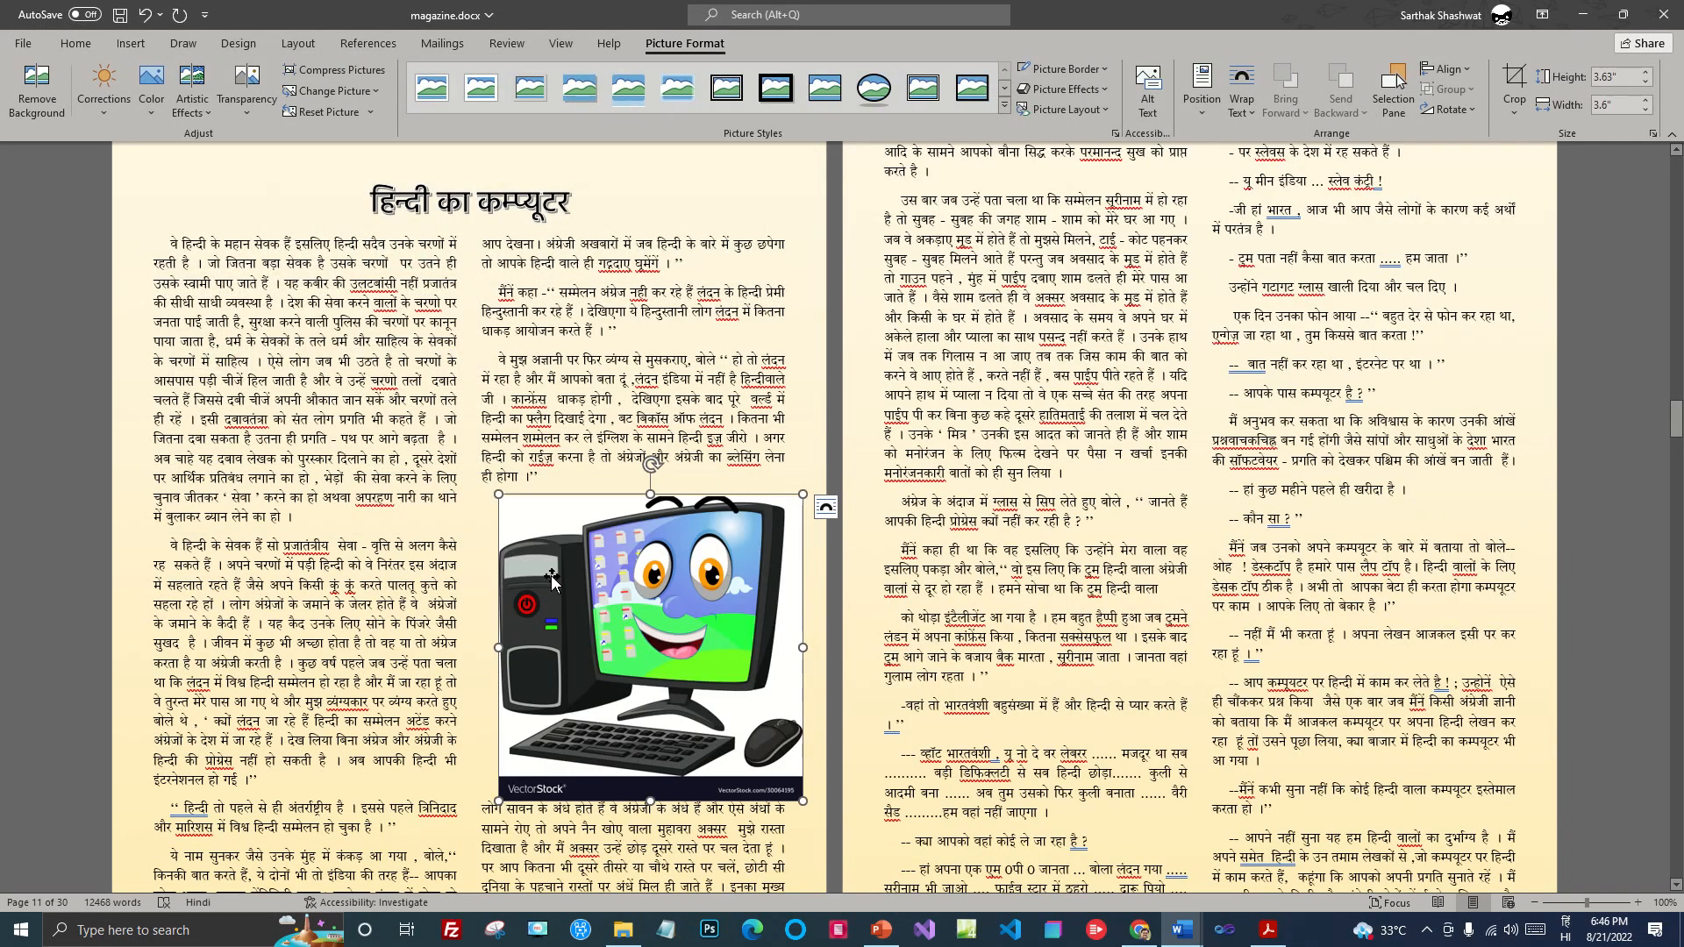
Step: Give the computer picture Square text wrapping, increase its bottom distance from text, and align it with the edges of the second column
{"action": "left_click", "coordinate": [1259, 120]}
{"action": "left_click", "coordinate": [1276, 156]}
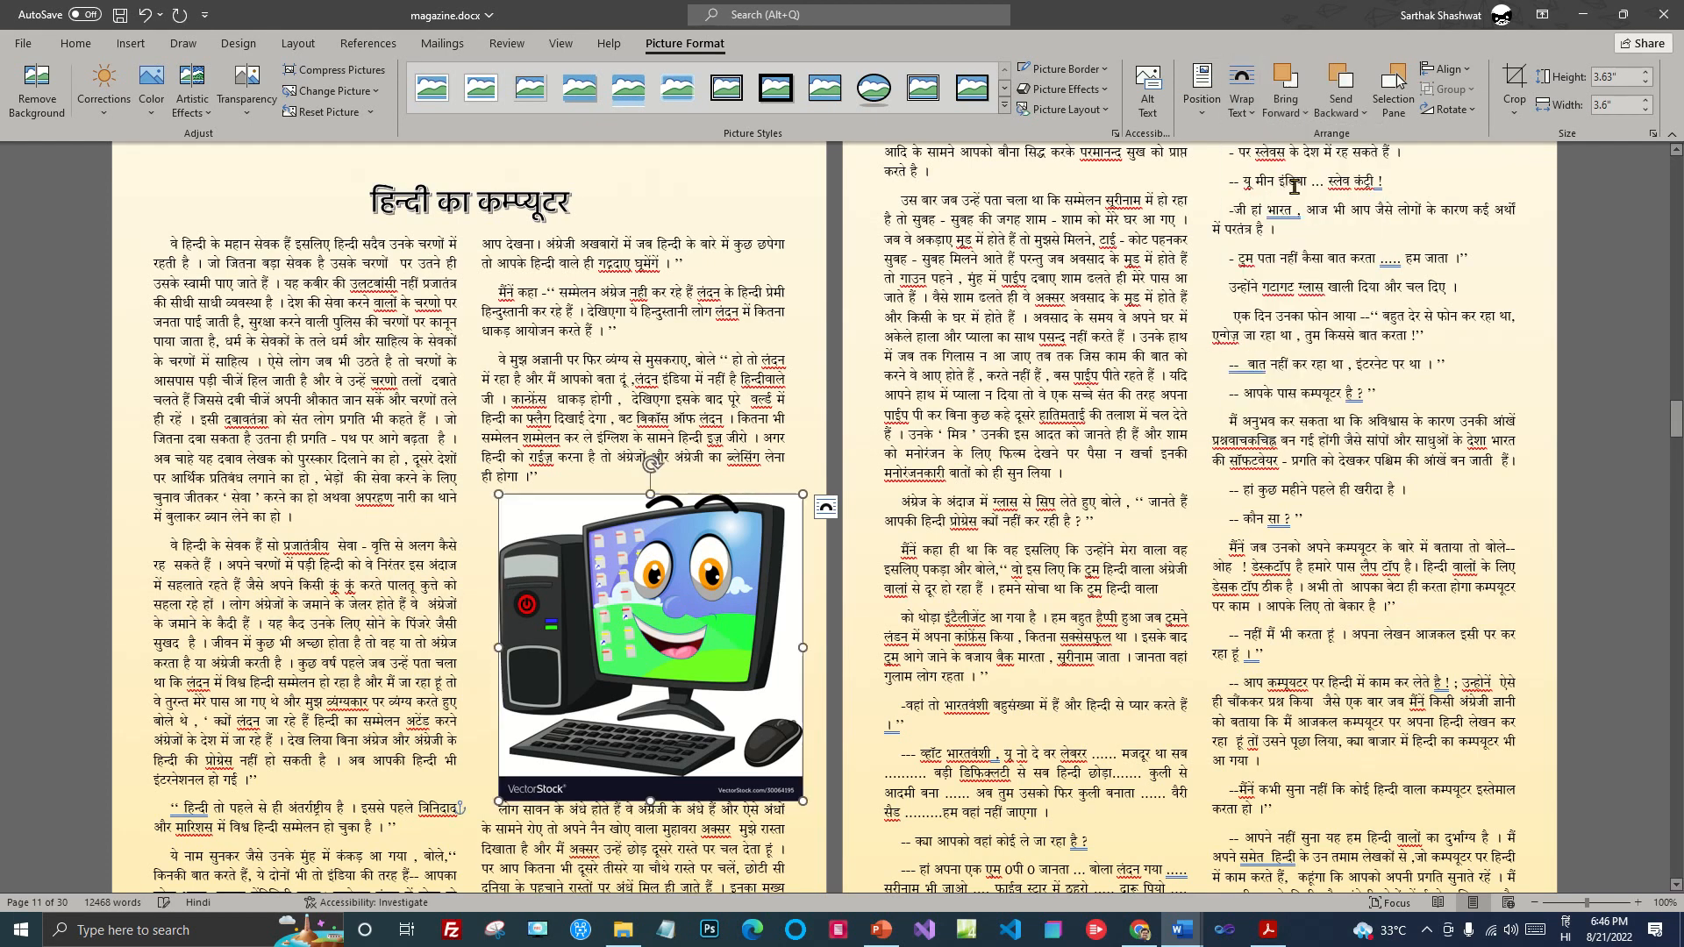
{"action": "left_click", "coordinate": [1241, 97]}
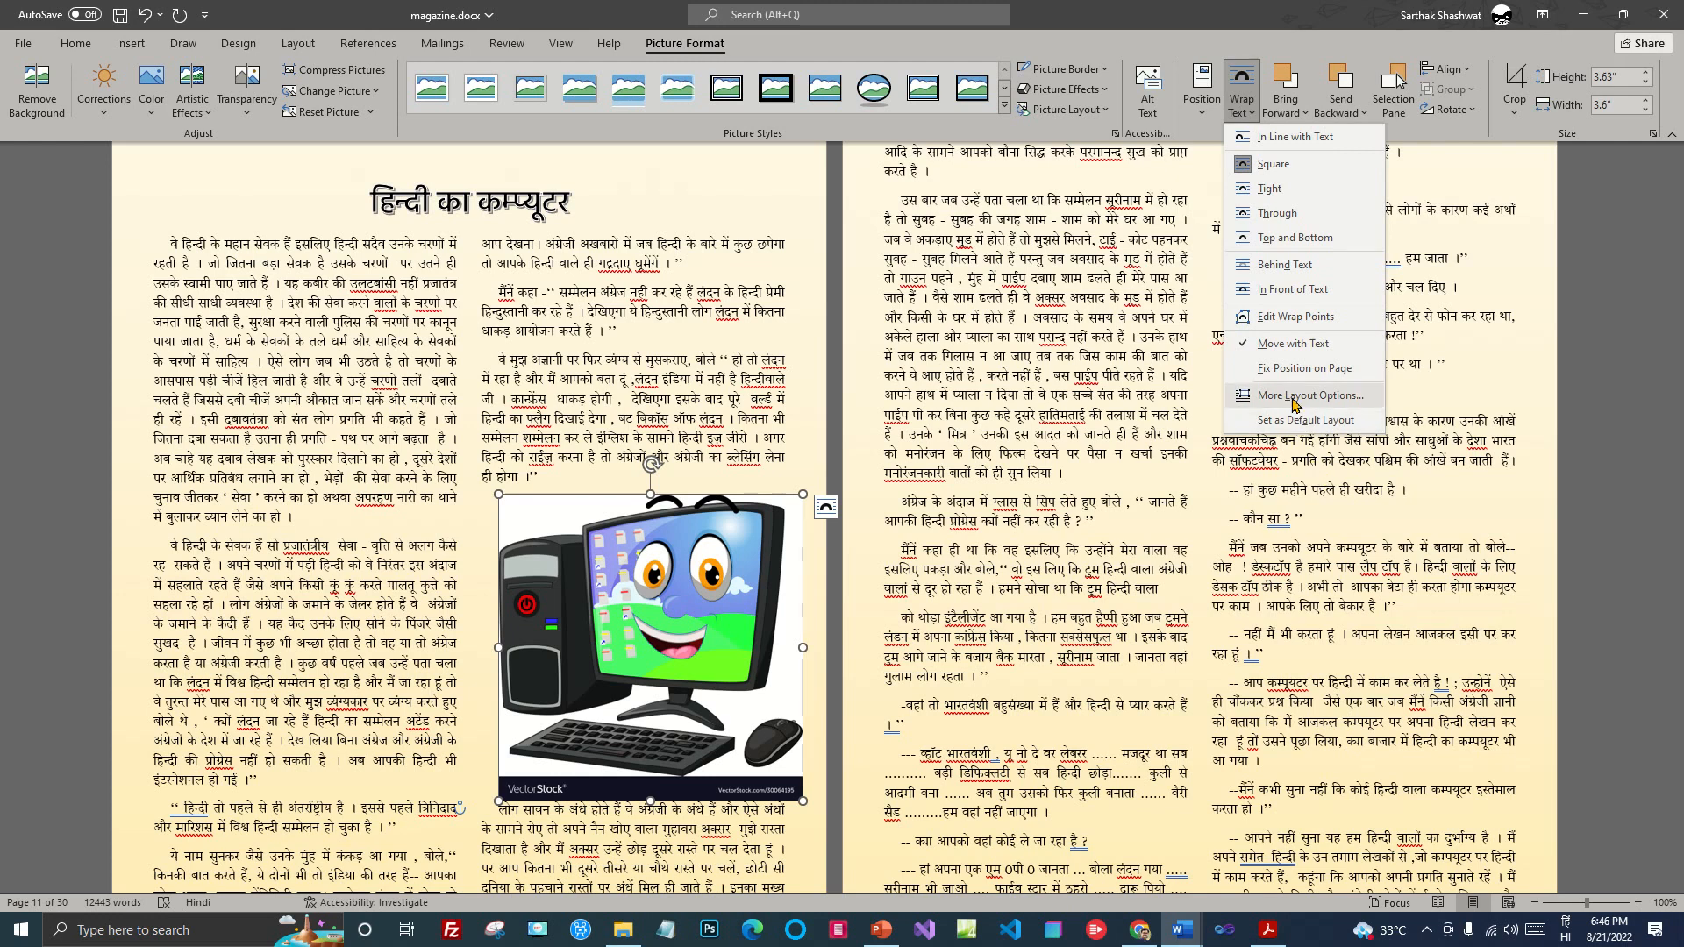
{"action": "left_click", "coordinate": [1289, 402]}
{"action": "left_click", "coordinate": [546, 503]}
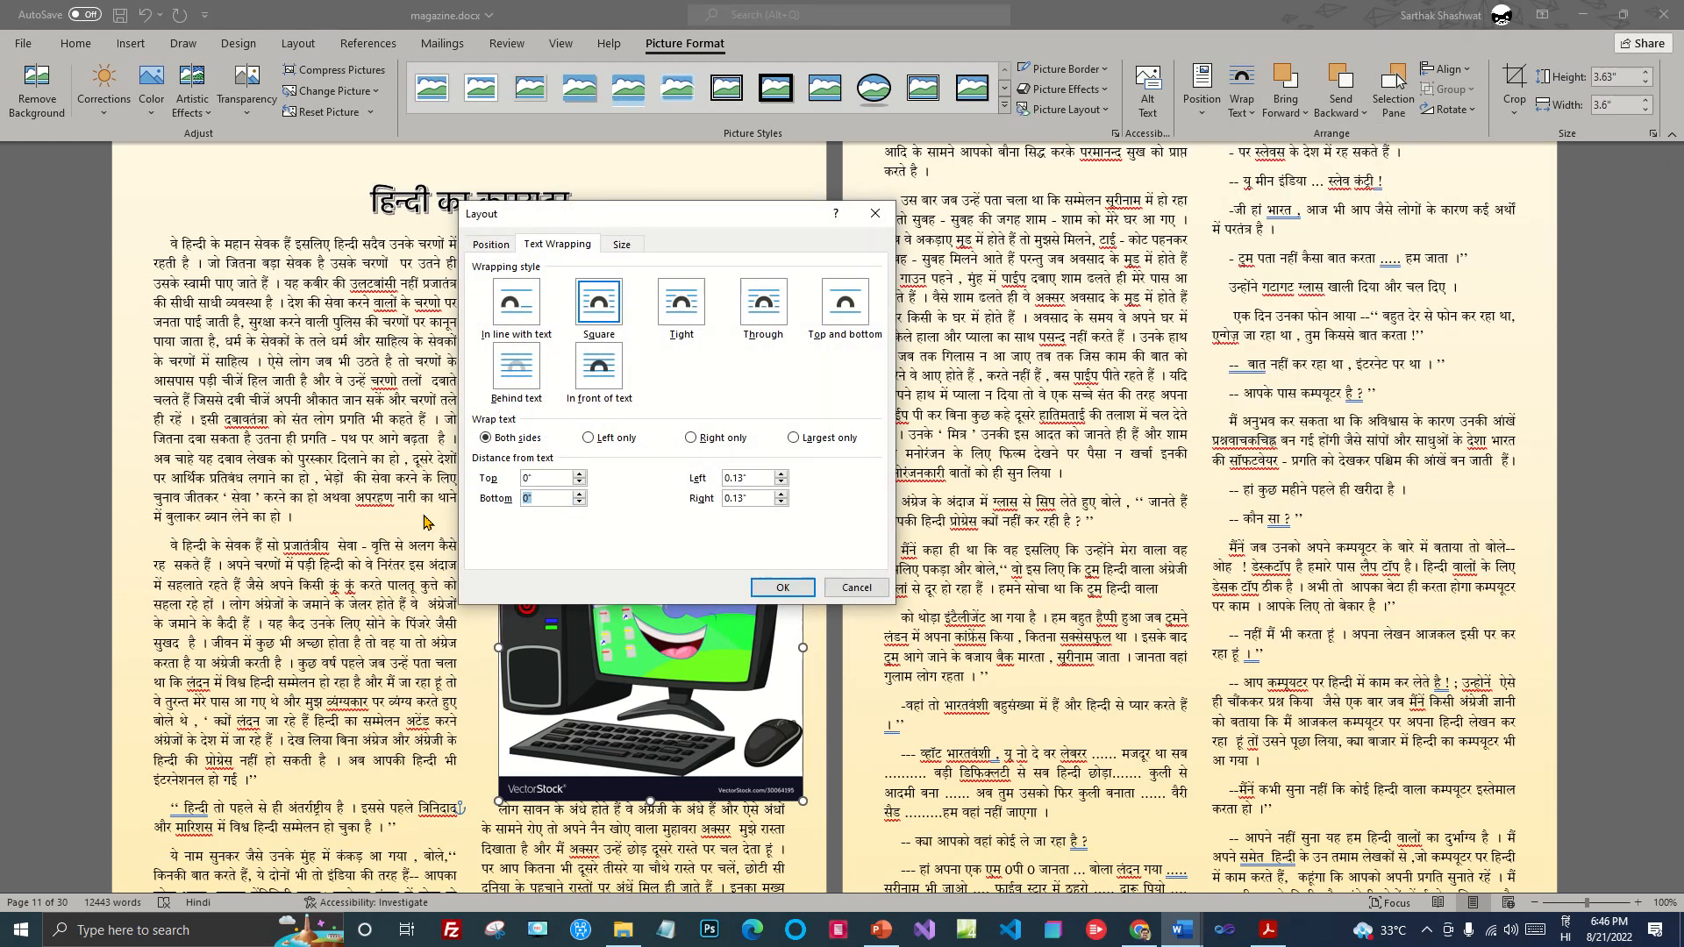
{"action": "left_click", "coordinate": [782, 588]}
{"action": "left_click_drag", "start_coordinate": [656, 661], "coordinate": [641, 659]}
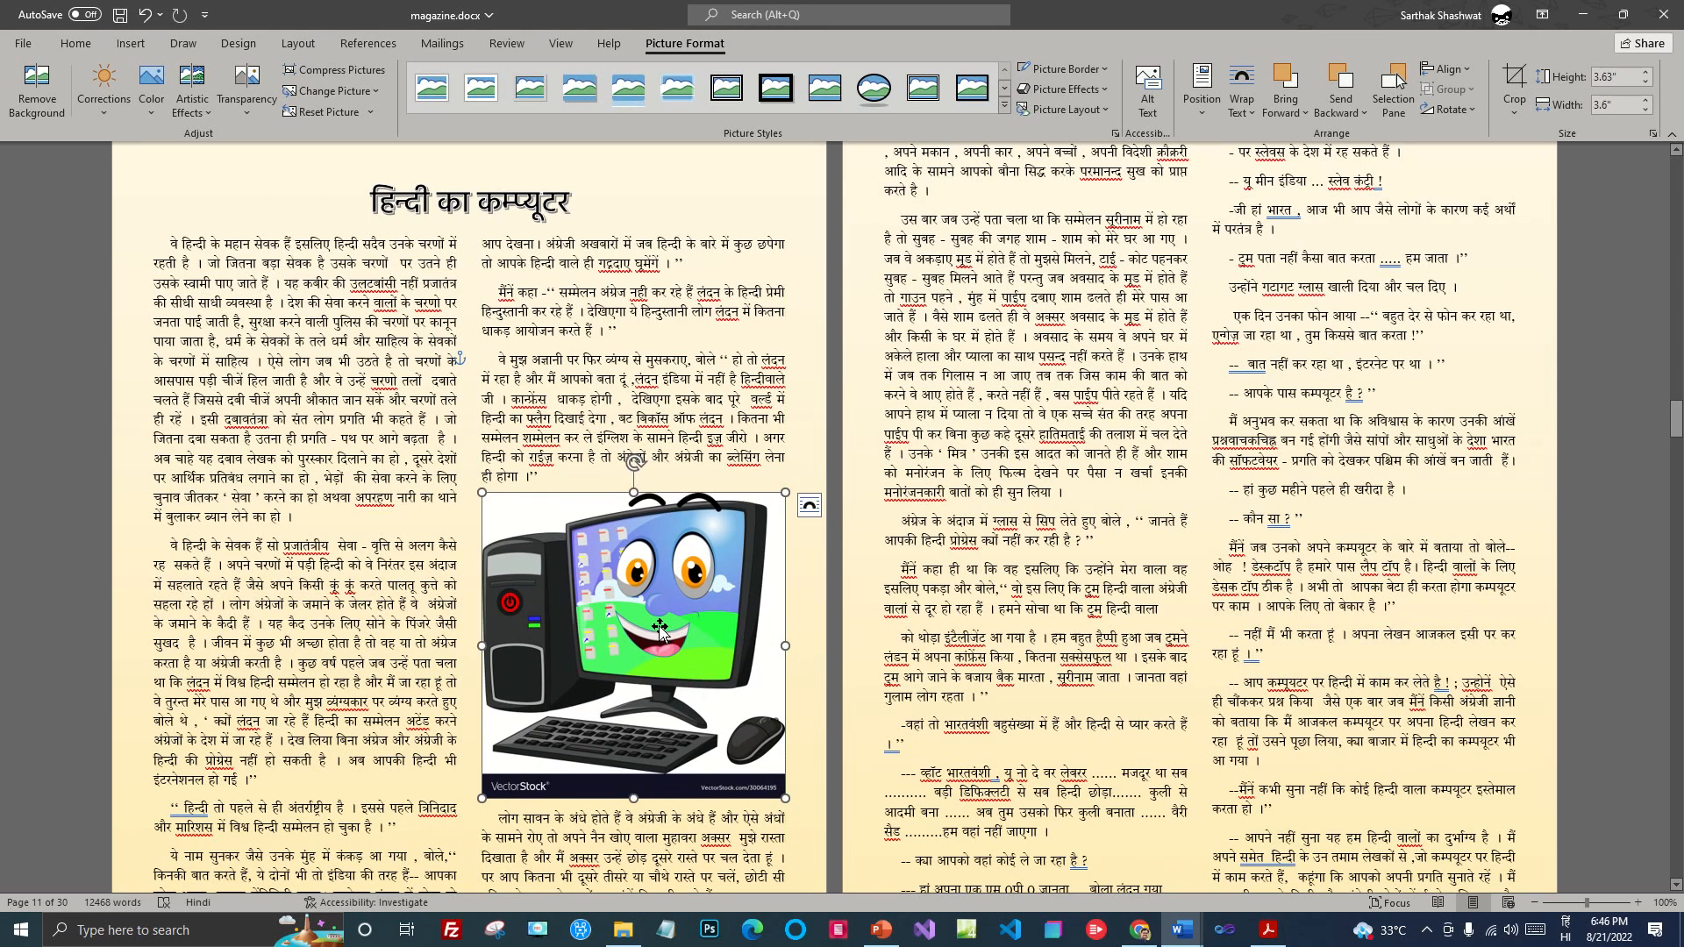
Step: Crop the watermark strip off the bottom of the computer picture, to a height of 3.37", and realign the picture in its column
{"action": "left_click", "coordinate": [1514, 81]}
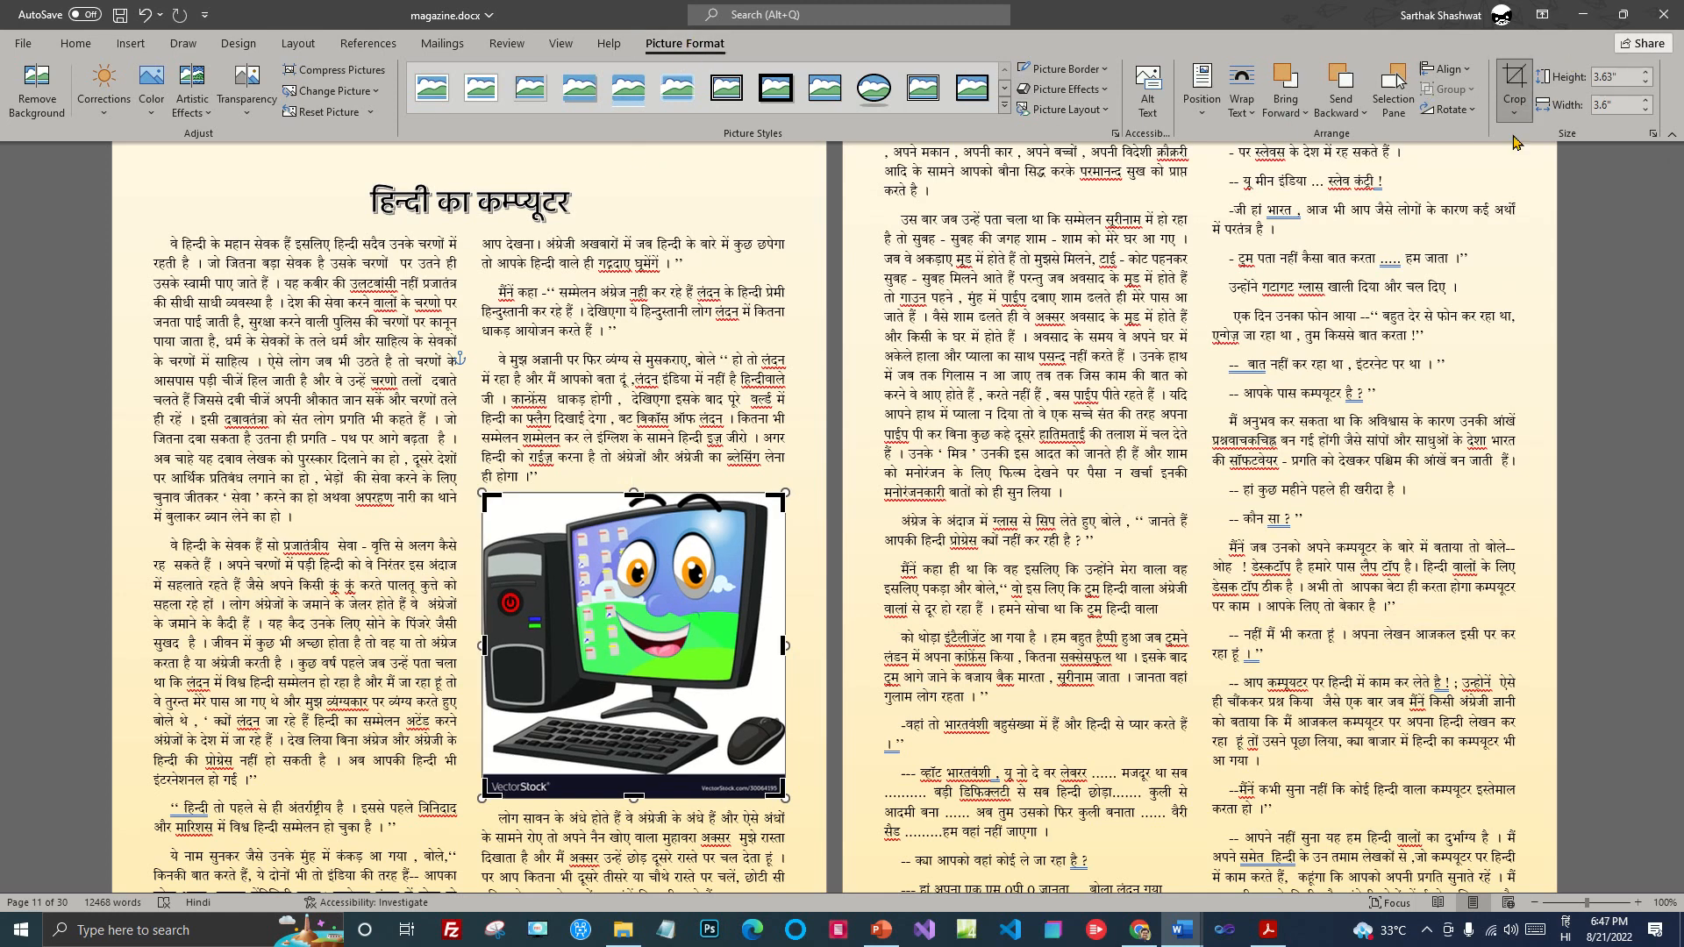
{"action": "left_click_drag", "start_coordinate": [636, 792], "coordinate": [634, 775]}
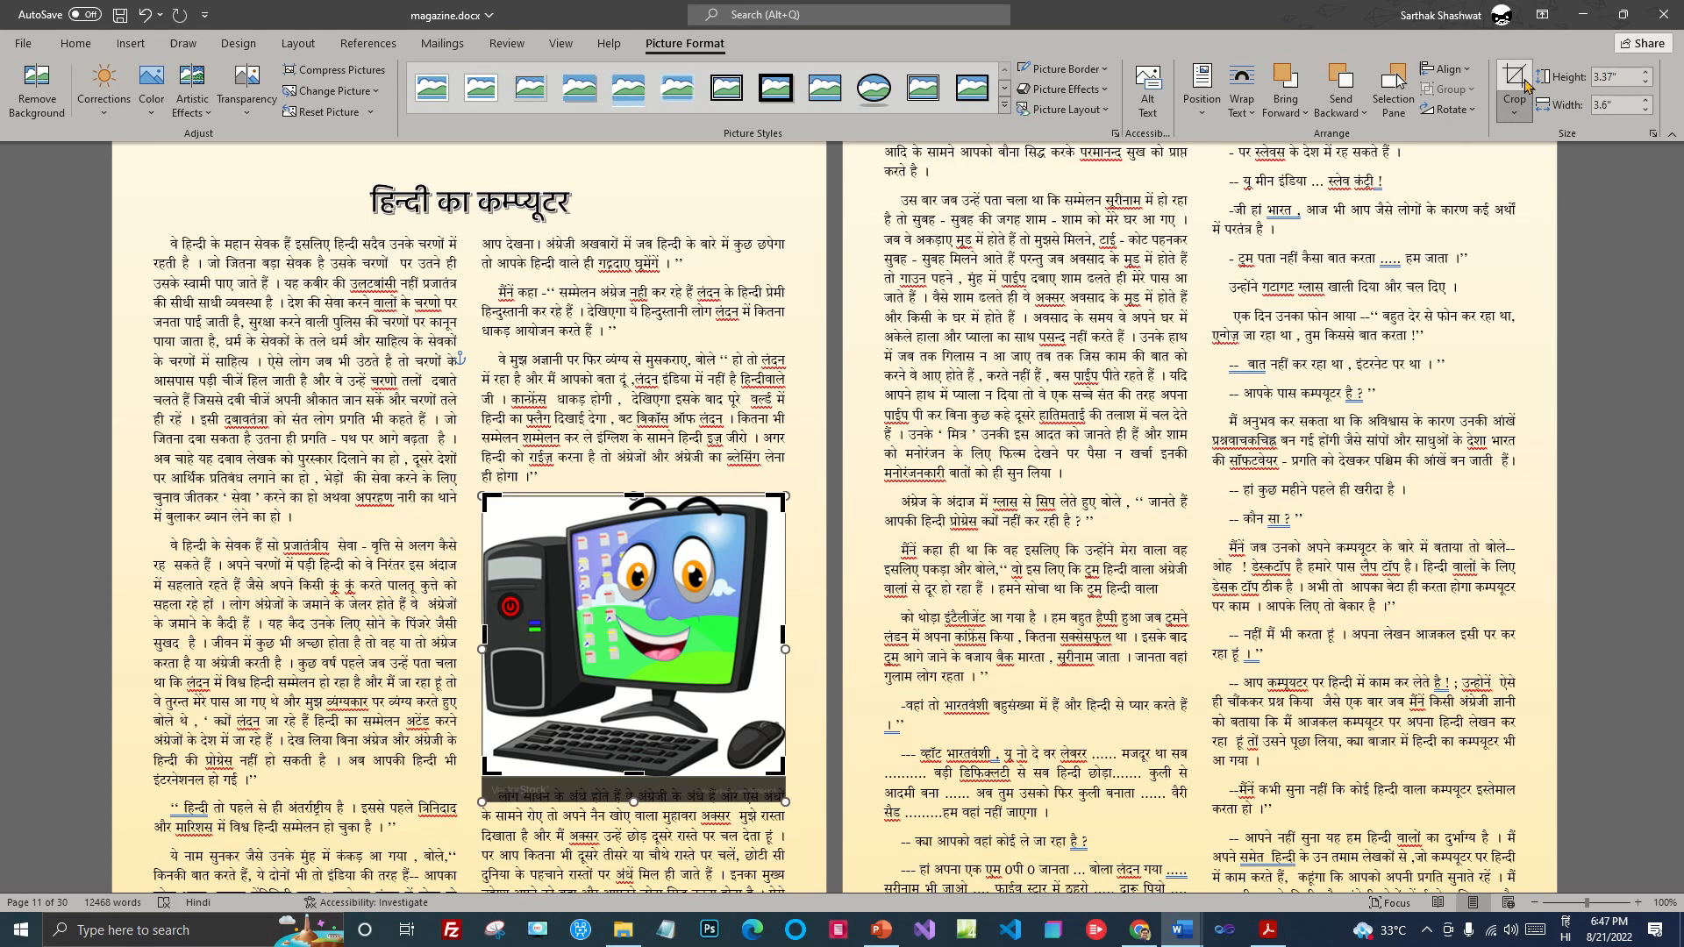
{"action": "left_click_drag", "start_coordinate": [622, 547], "coordinate": [629, 559]}
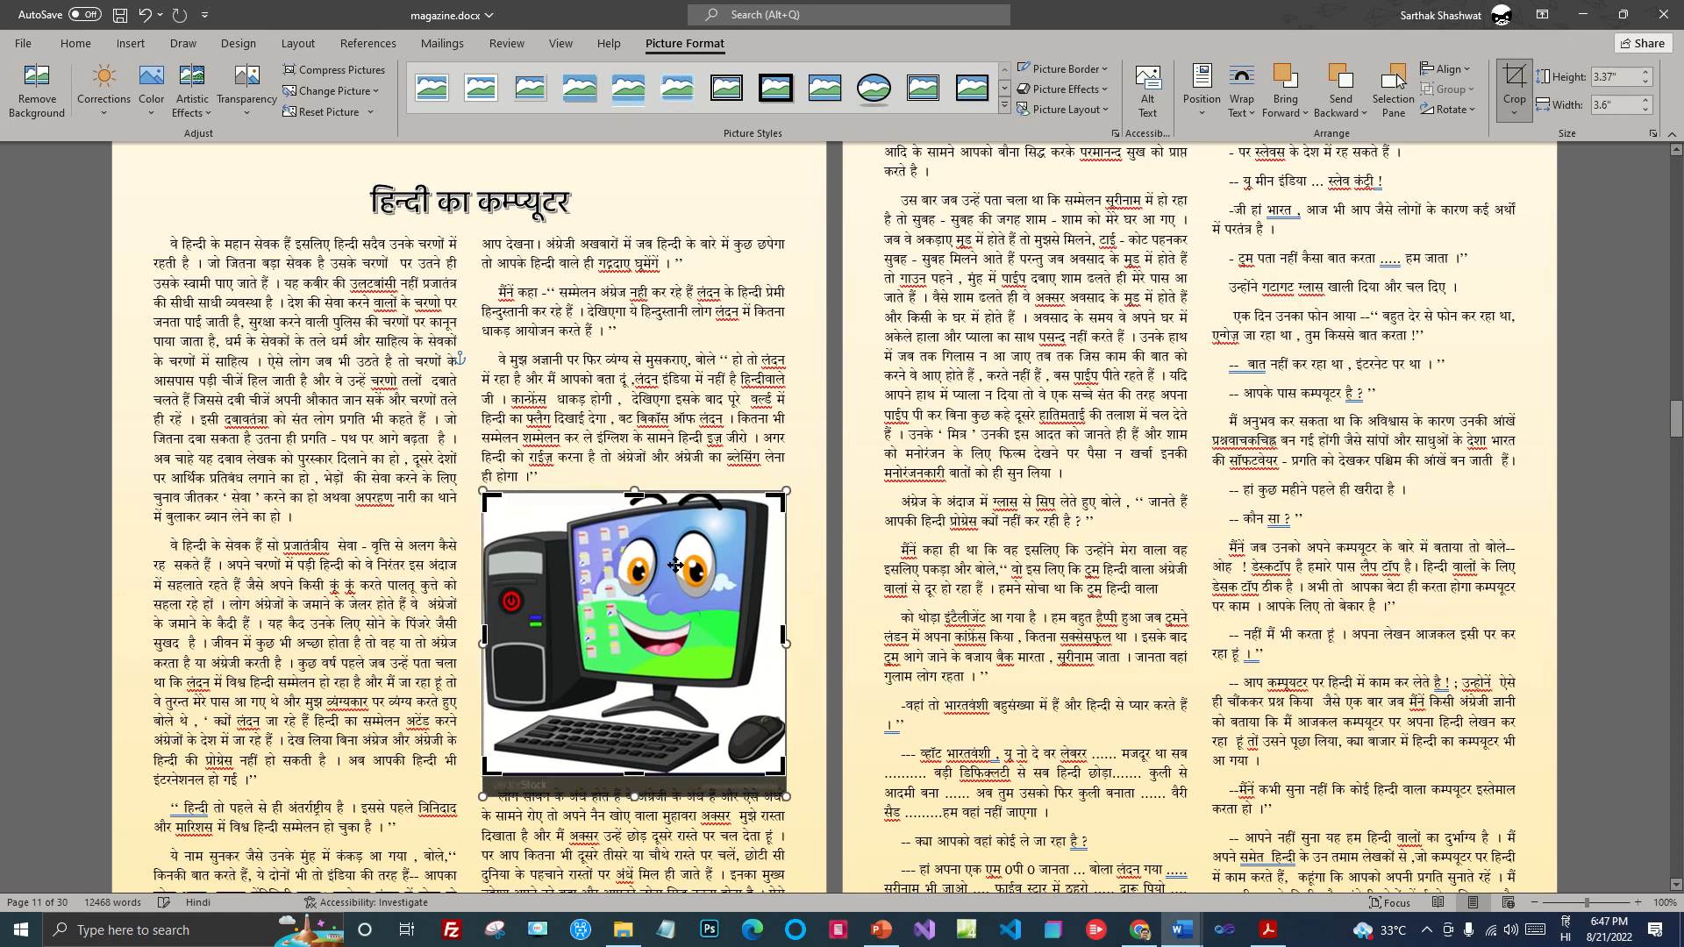
{"action": "left_click", "coordinate": [1460, 167]}
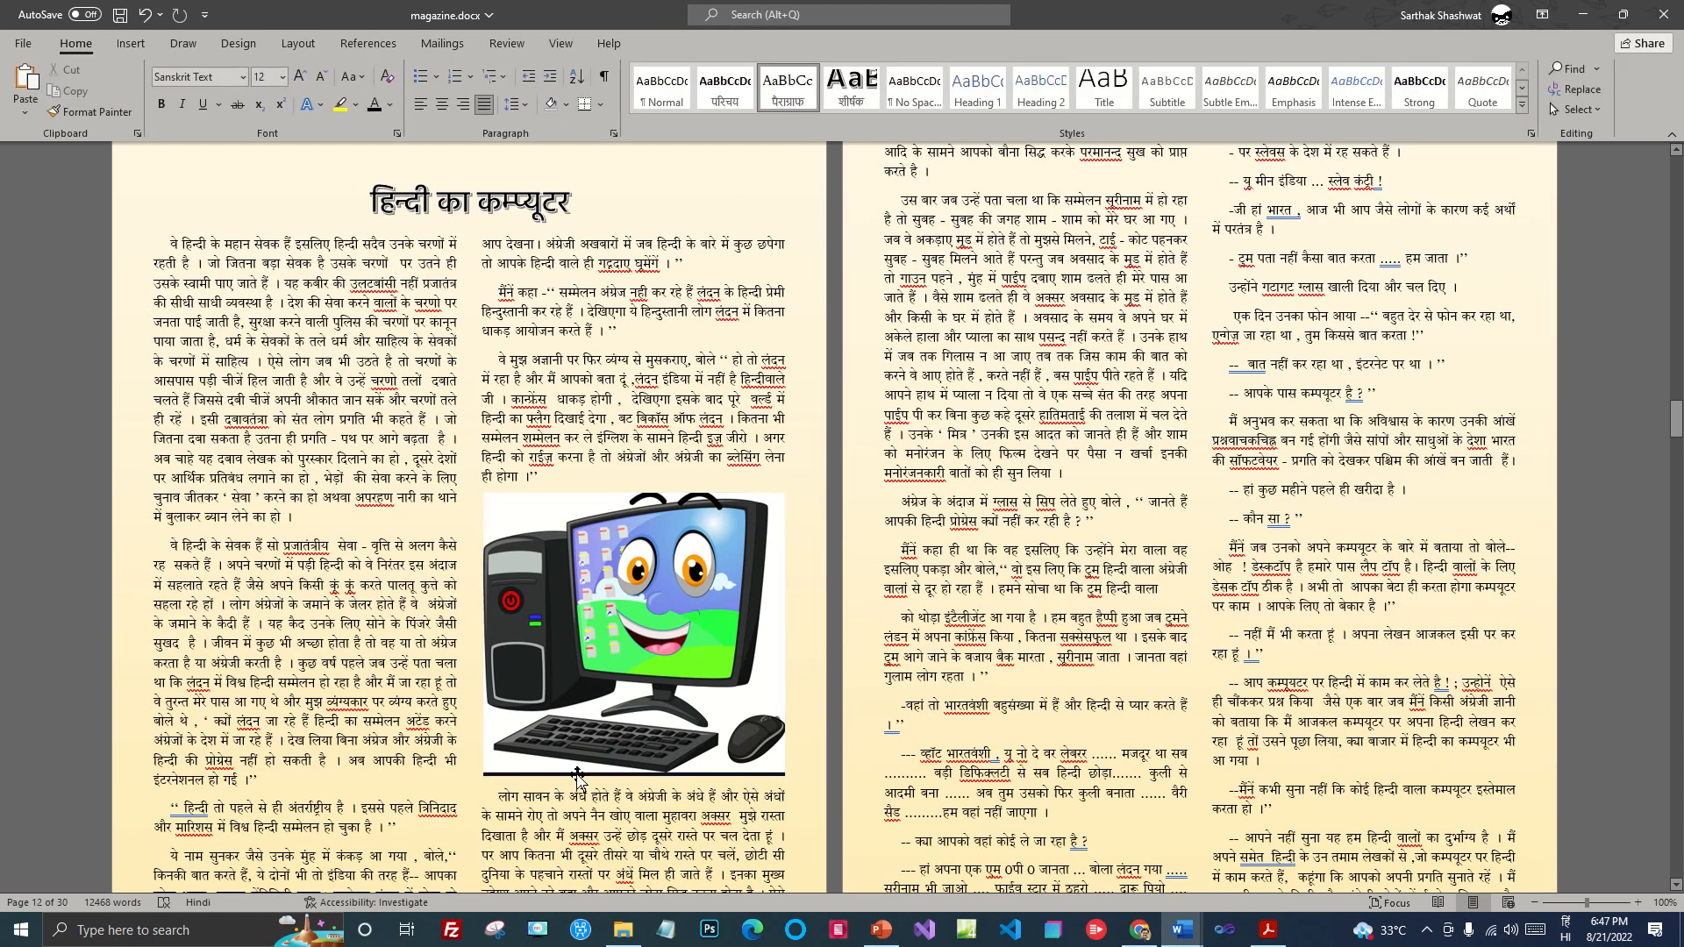
Step: Add a ¼ pt border around the computer picture on page 11
{"action": "scroll", "coordinate": [1230, 592], "scroll_direction": "down", "scroll_amount": 3}
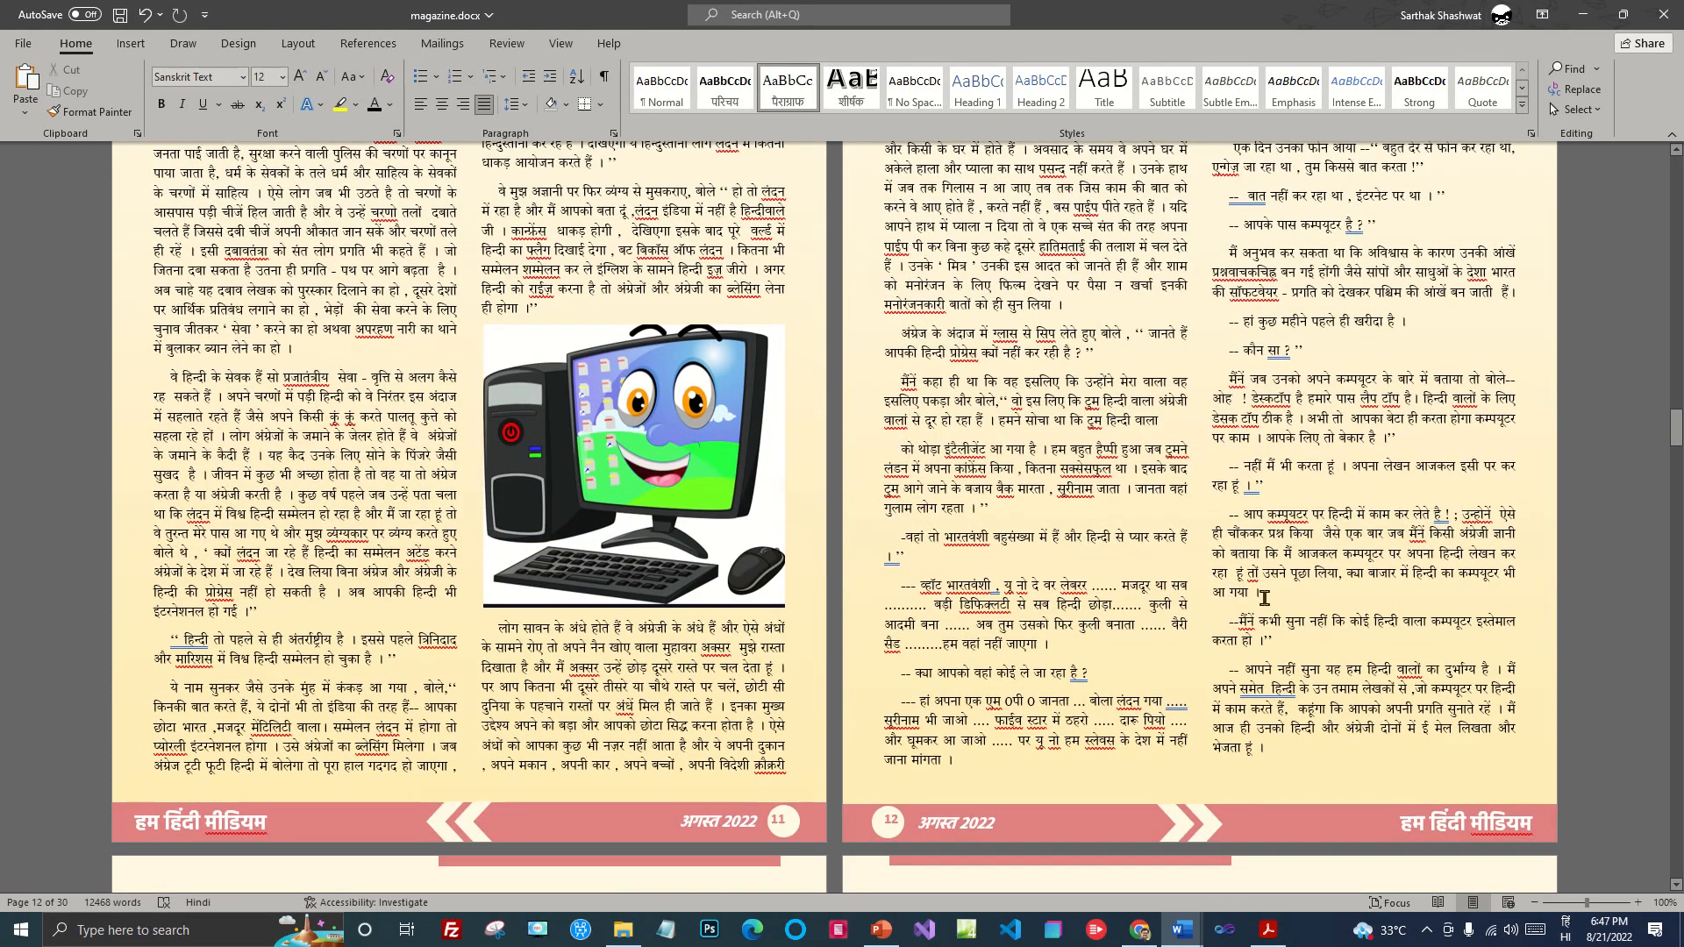
{"action": "scroll", "coordinate": [1265, 596], "scroll_direction": "up", "scroll_amount": 2}
{"action": "left_click", "coordinate": [744, 481]}
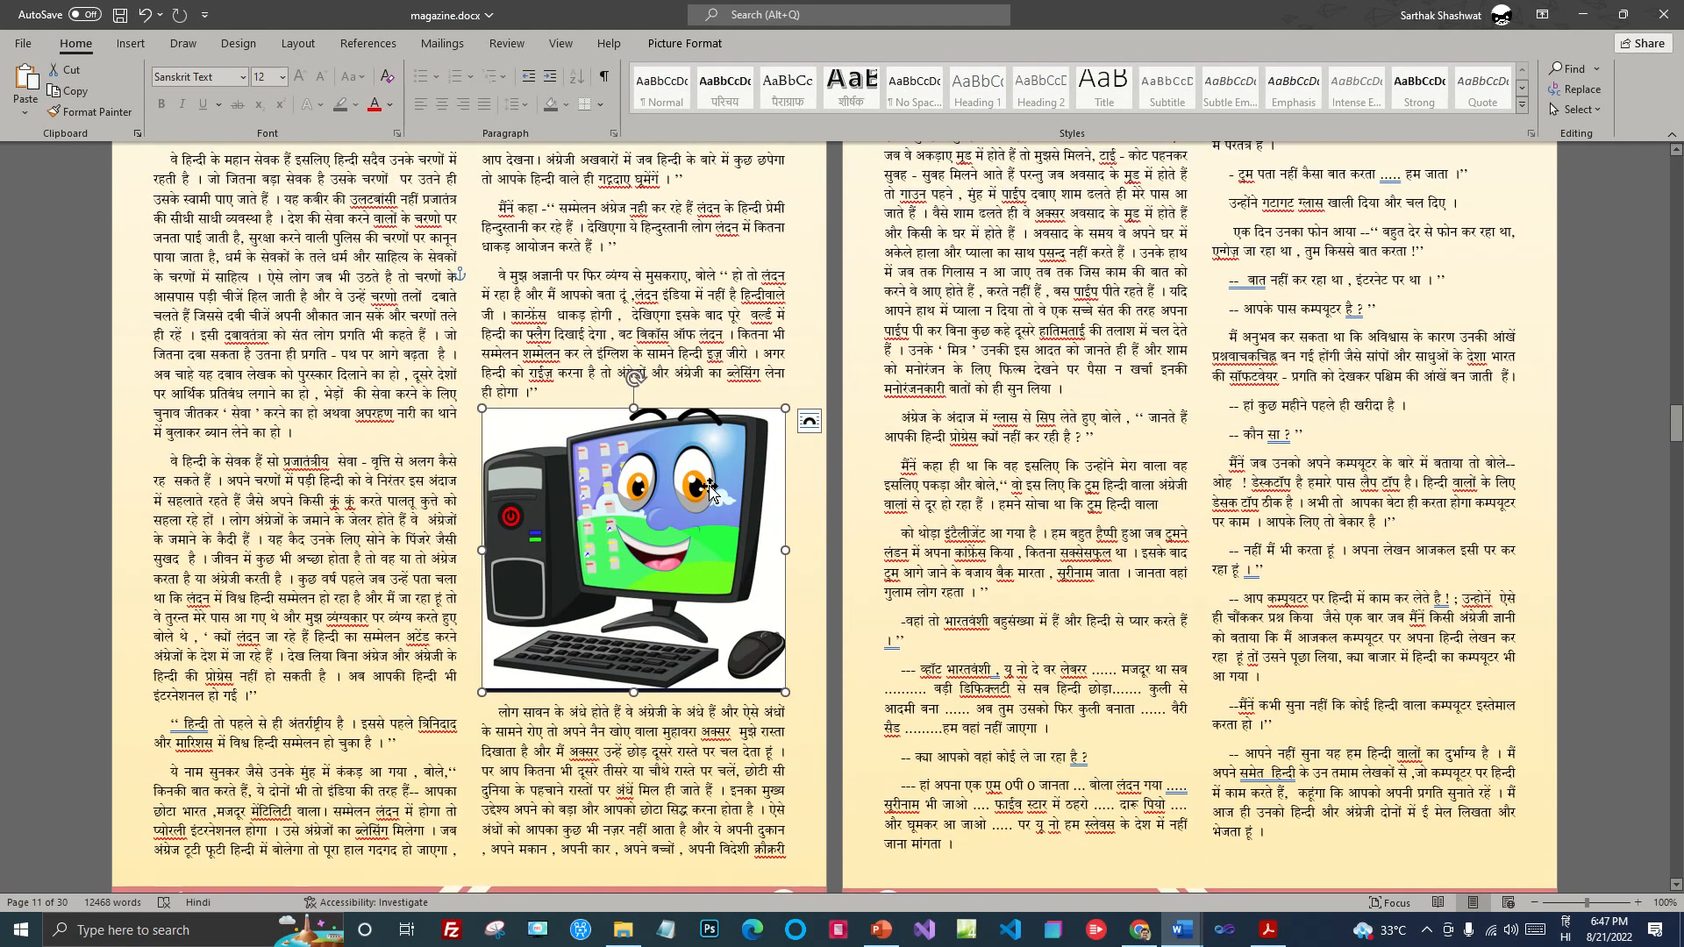
{"action": "left_click", "coordinate": [678, 44]}
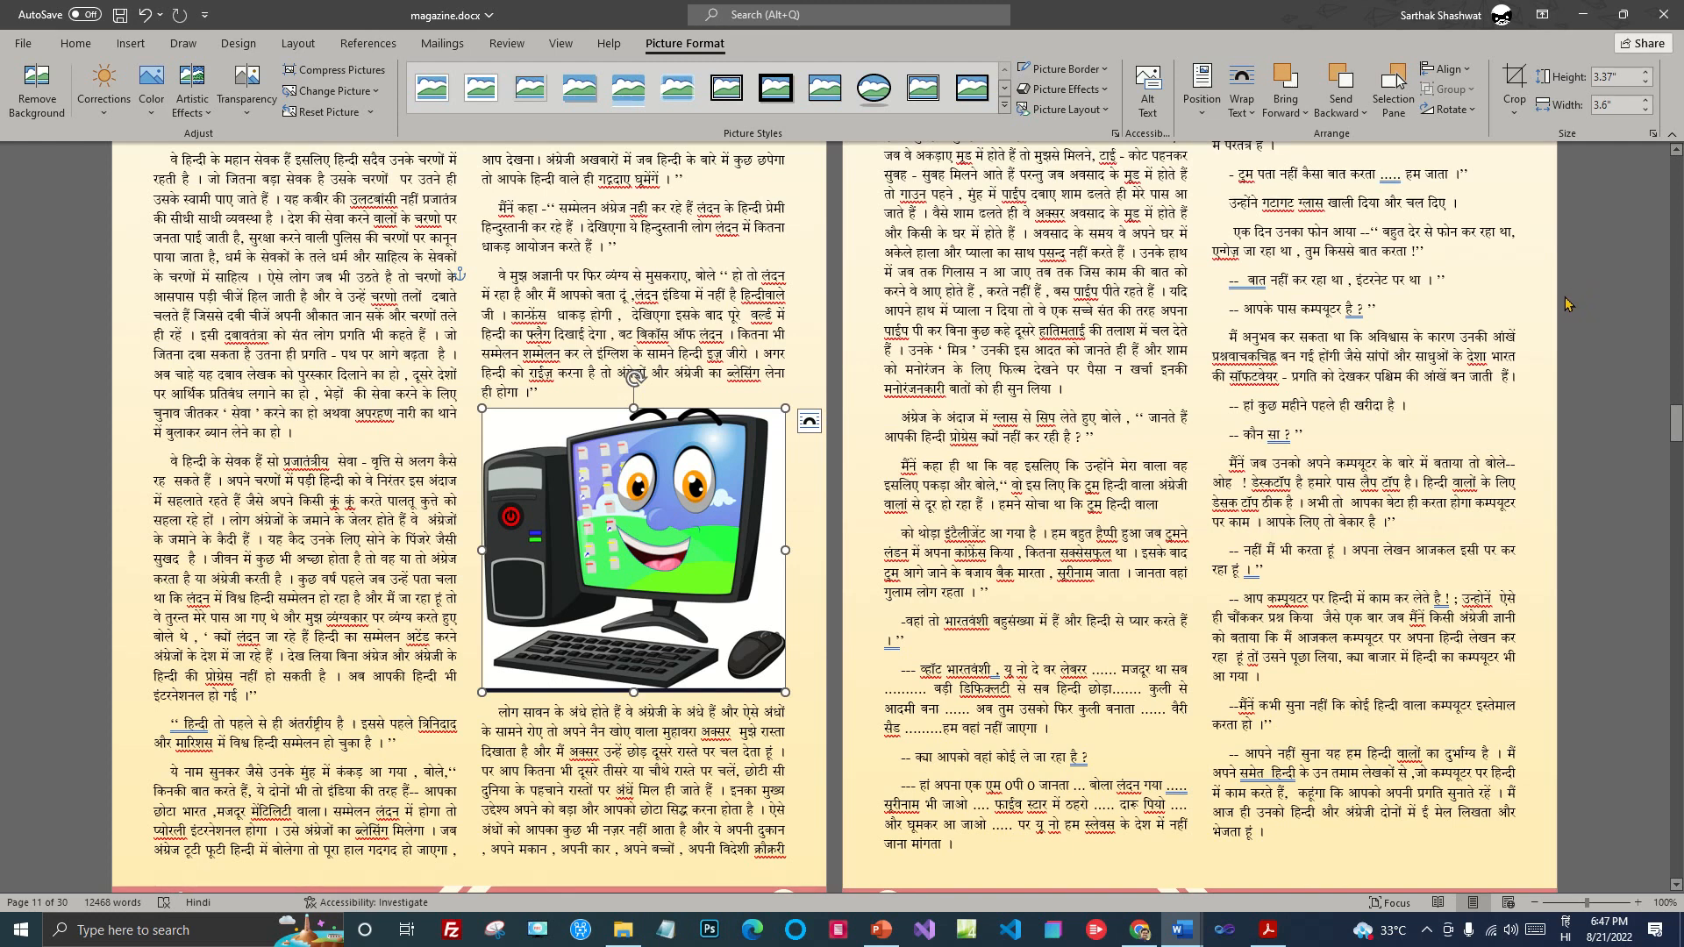
{"action": "left_click", "coordinate": [1065, 68]}
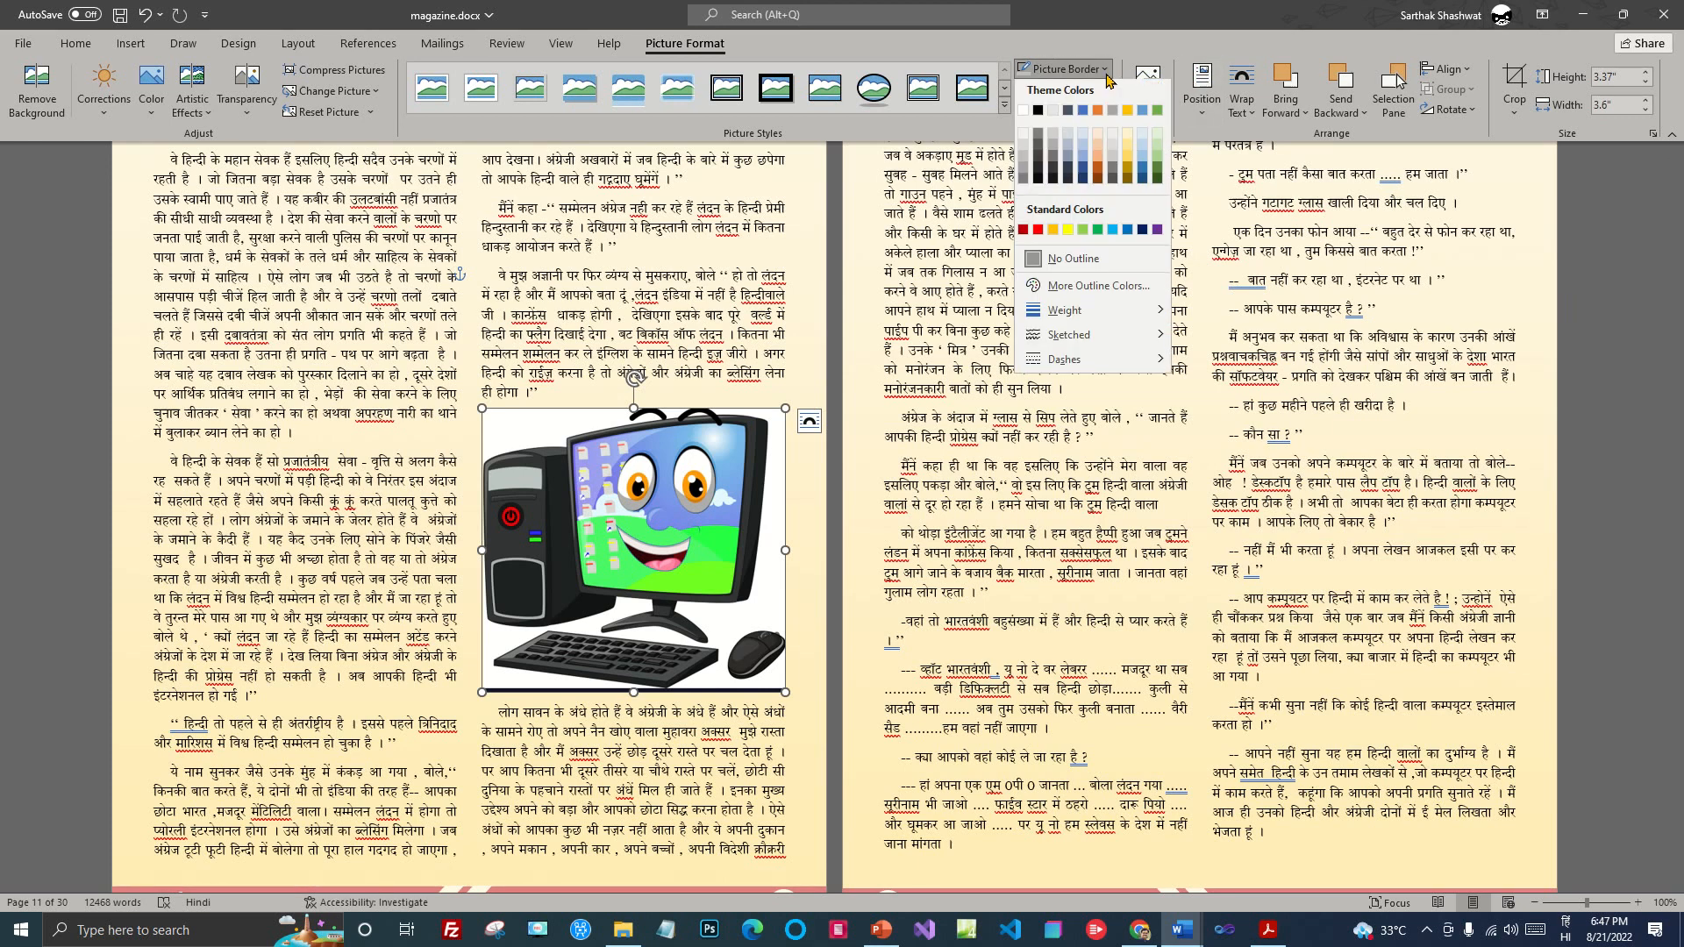
{"action": "mouse_move", "coordinate": [1096, 324]}
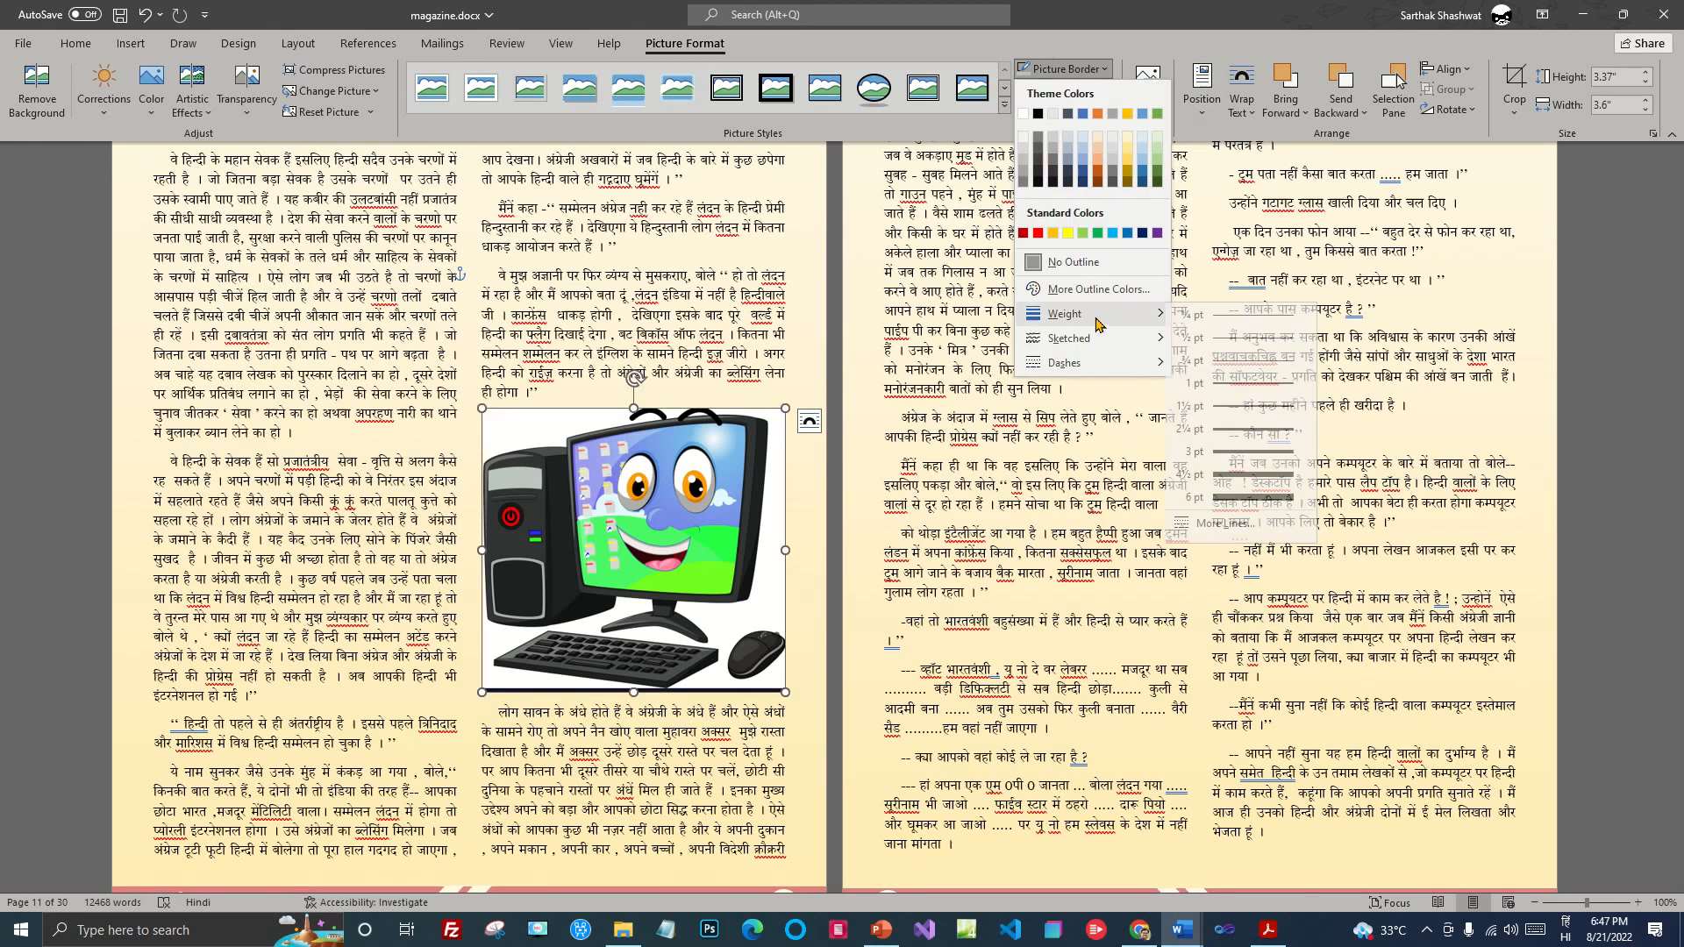
{"action": "left_click", "coordinate": [1208, 316]}
{"action": "left_click", "coordinate": [1079, 374]}
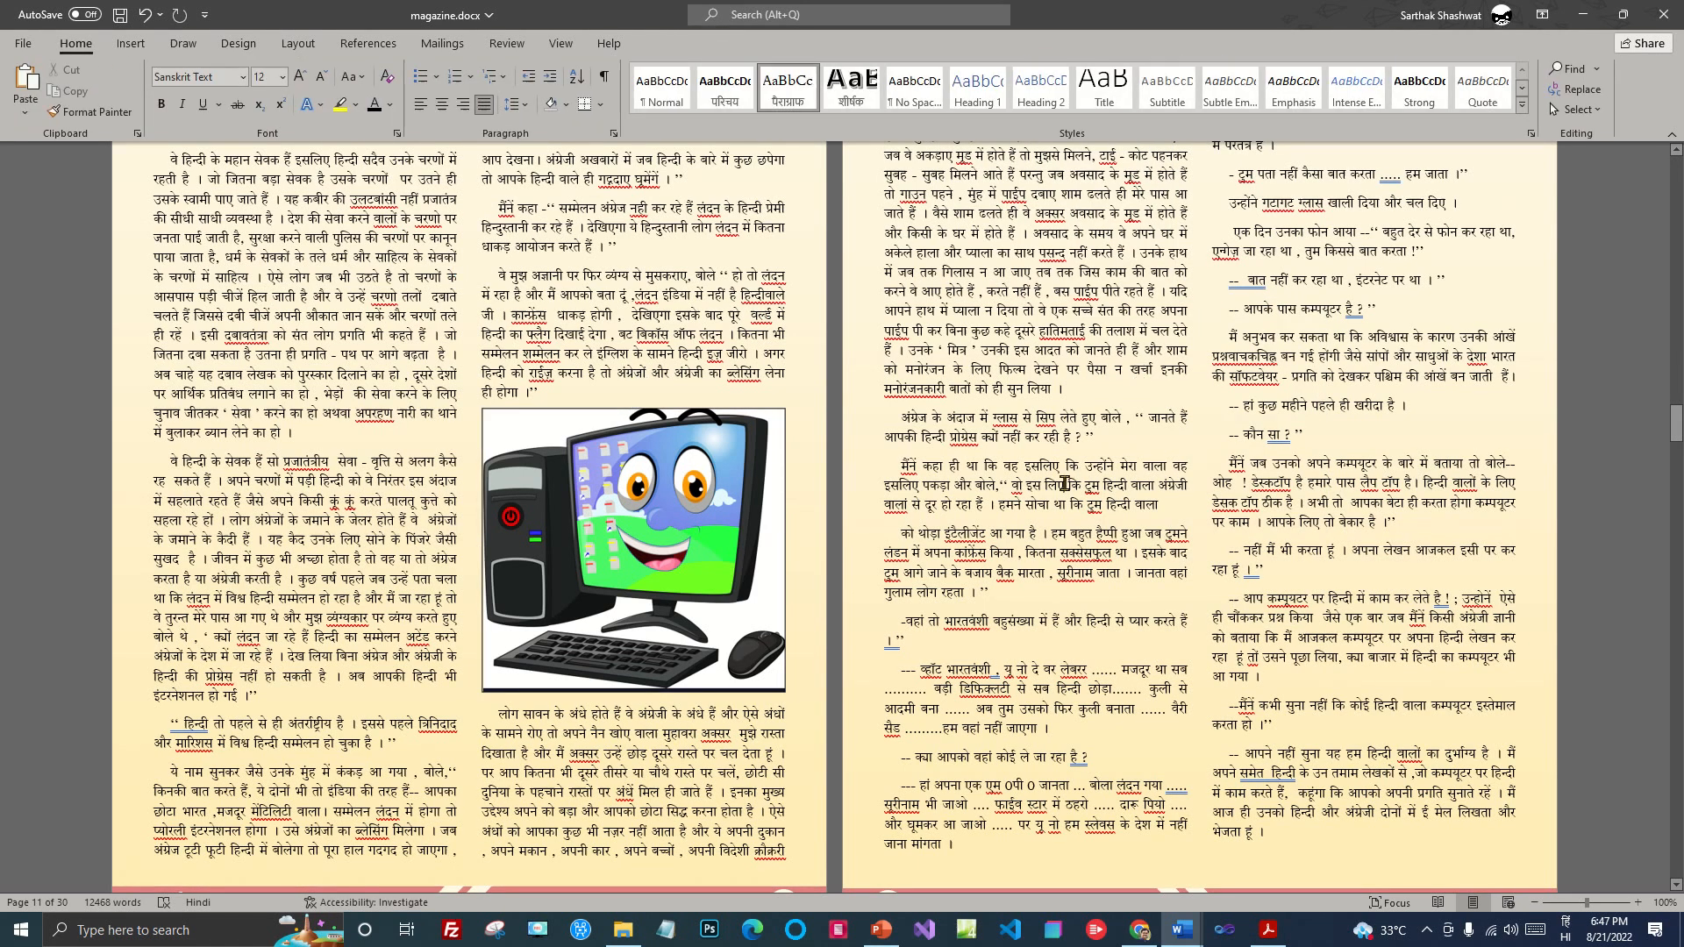
Step: Copy the yellow quote box from page 9 and paste it between the columns of the satire article on page 13
{"action": "scroll", "coordinate": [1236, 517], "scroll_direction": "up", "scroll_amount": 5}
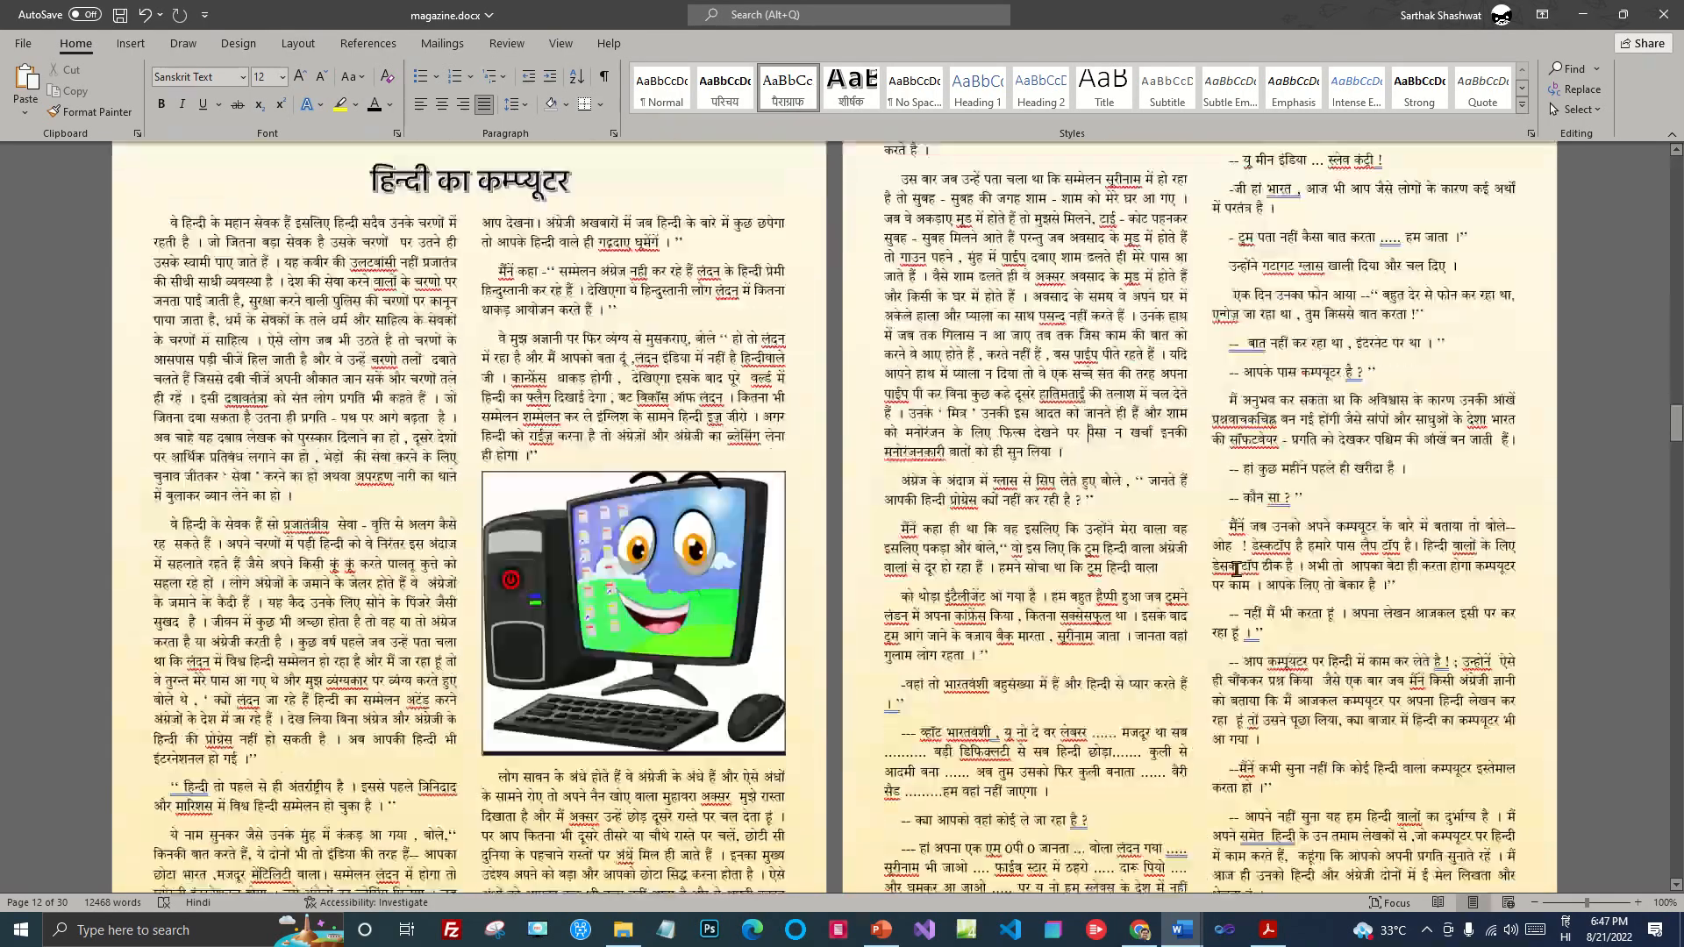
{"action": "scroll", "coordinate": [1236, 569], "scroll_direction": "down", "scroll_amount": 15}
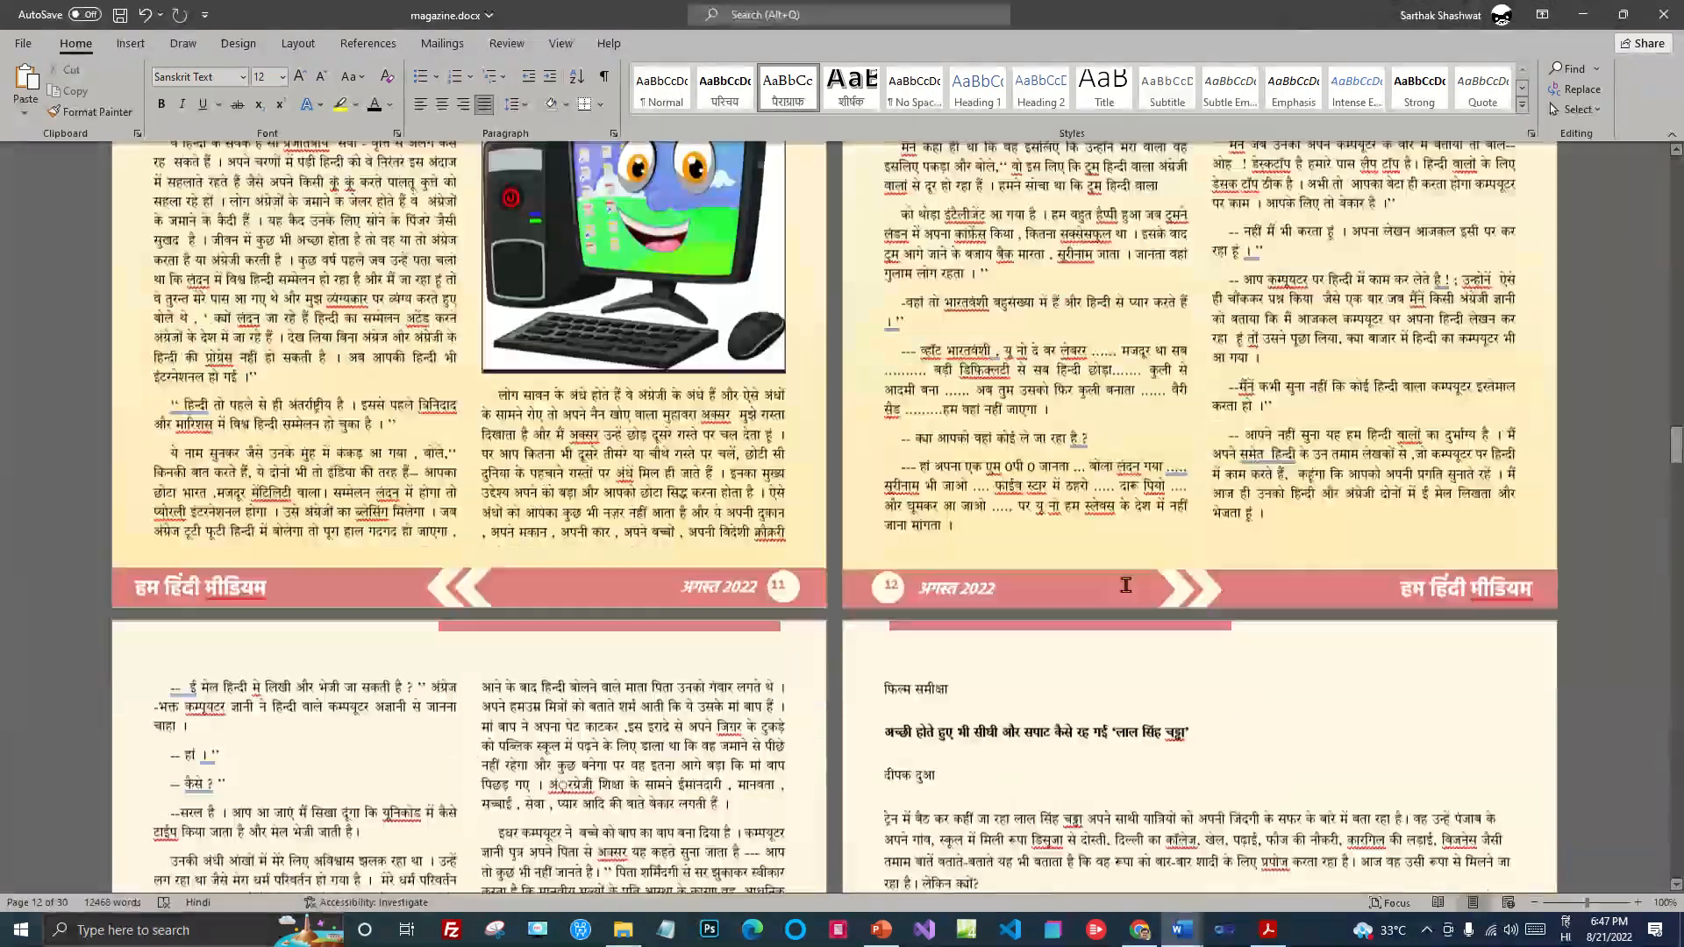
{"action": "scroll", "coordinate": [1129, 581], "scroll_direction": "up", "scroll_amount": 15}
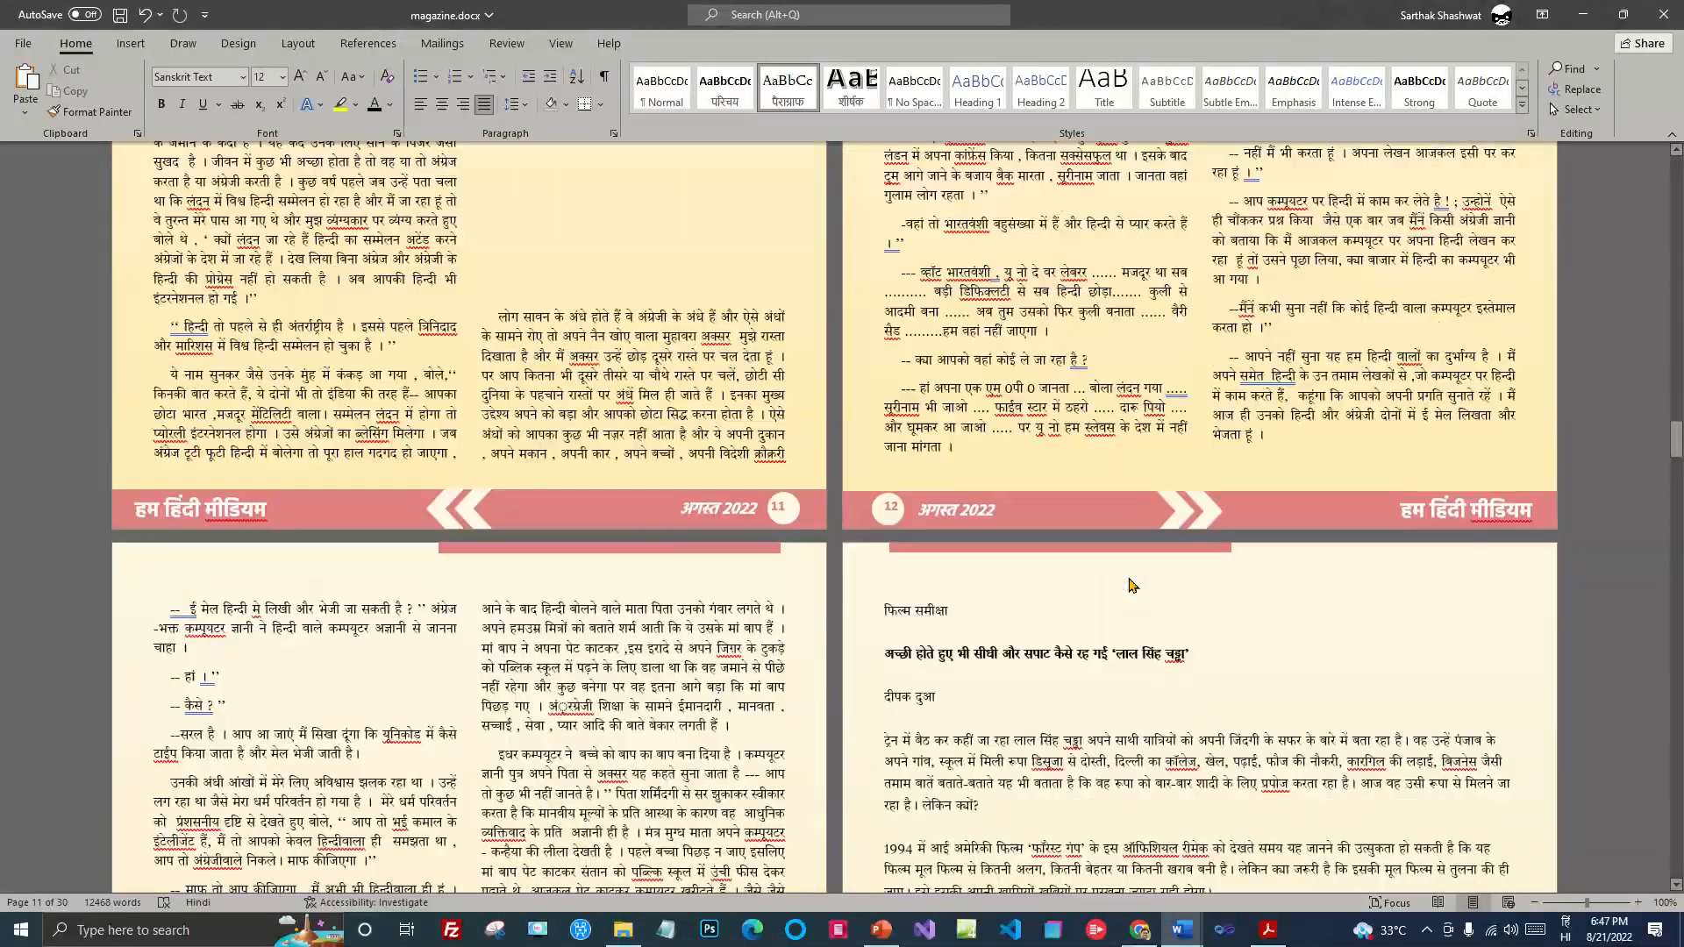
{"action": "scroll", "coordinate": [1130, 584], "scroll_direction": "up", "scroll_amount": 6}
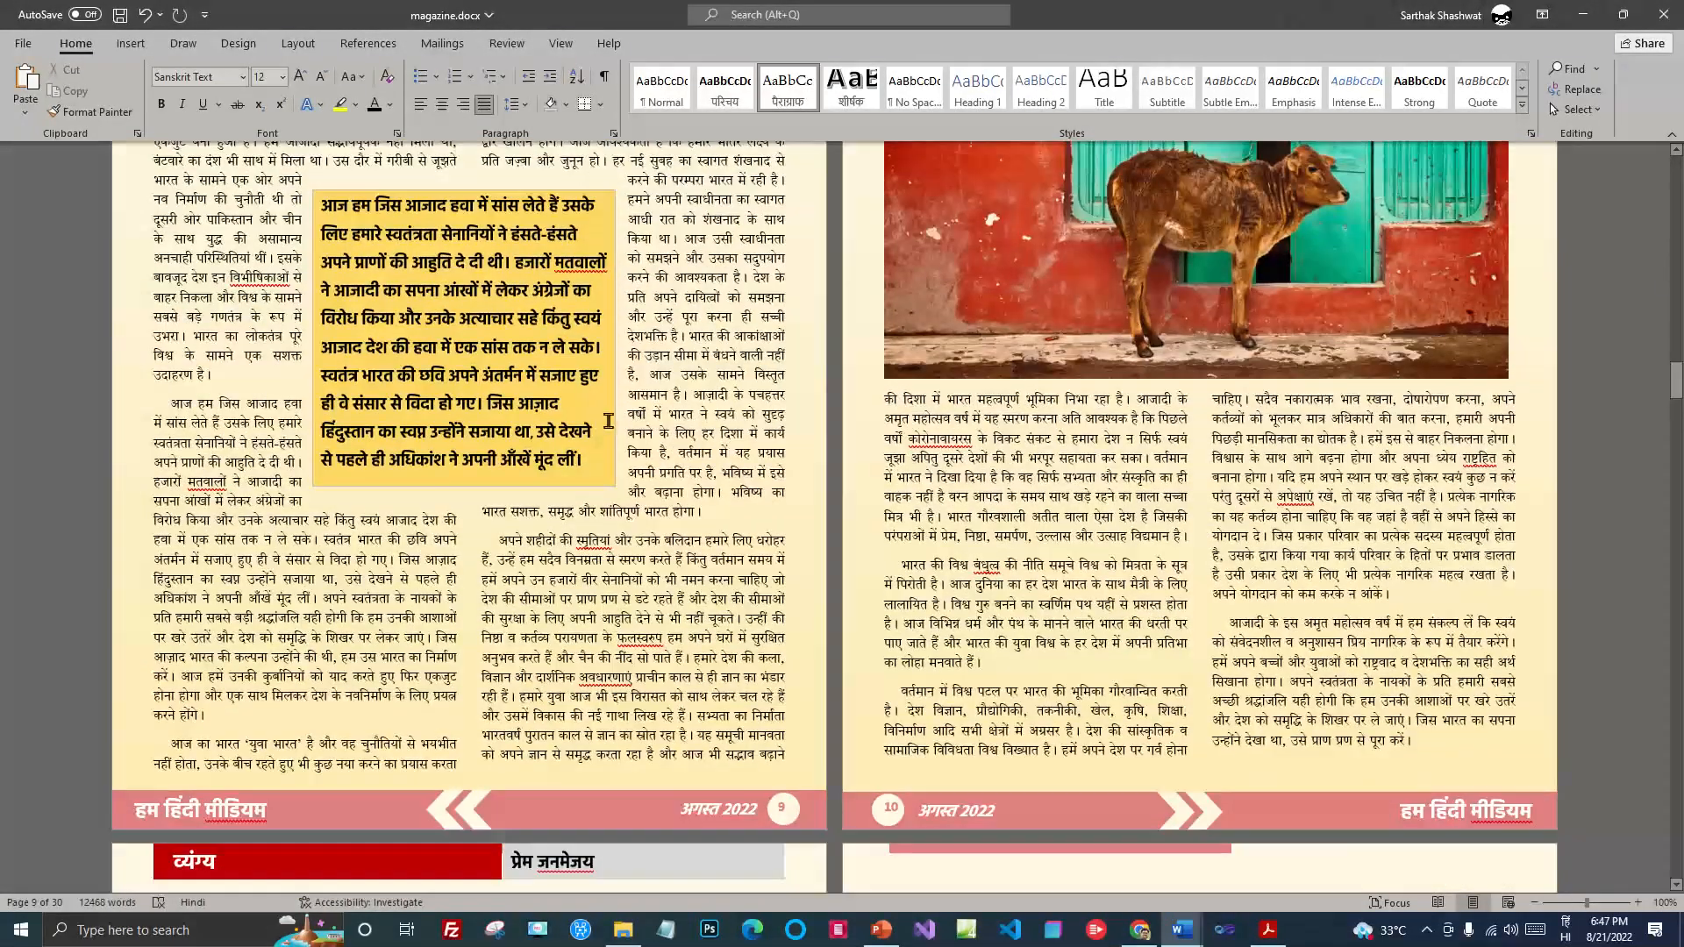
{"action": "left_click", "coordinate": [612, 419]}
{"action": "left_click", "coordinate": [616, 451]}
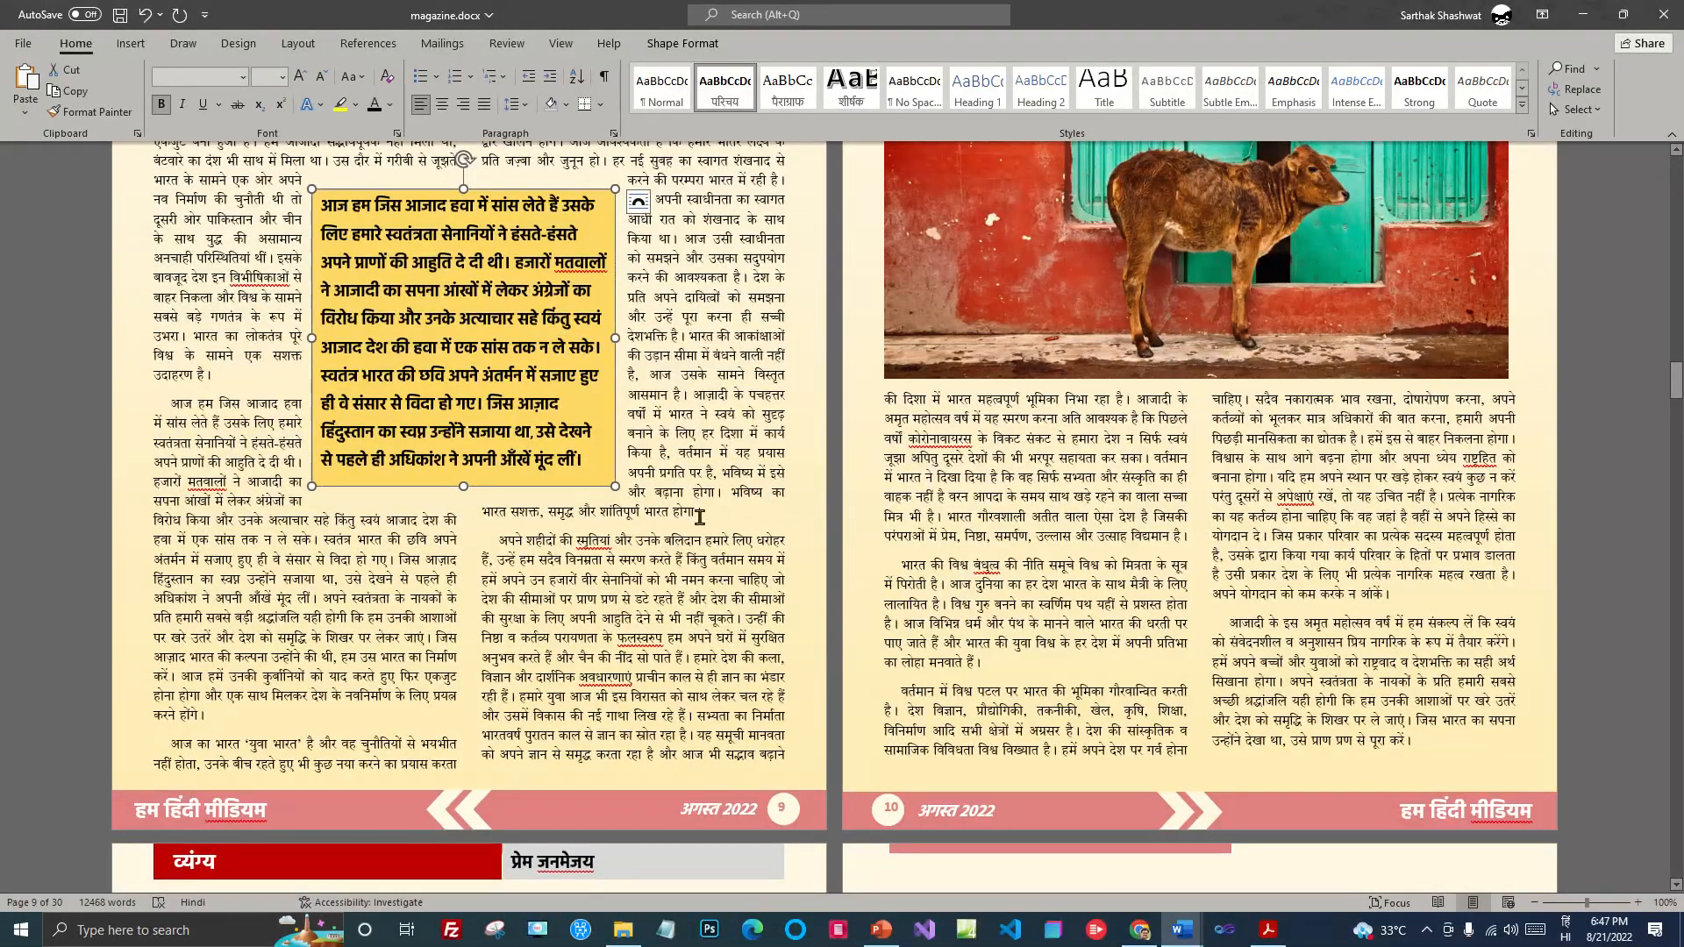
{"action": "scroll", "coordinate": [925, 571], "scroll_direction": "down", "scroll_amount": 8}
{"action": "scroll", "coordinate": [925, 571], "scroll_direction": "down", "scroll_amount": 20}
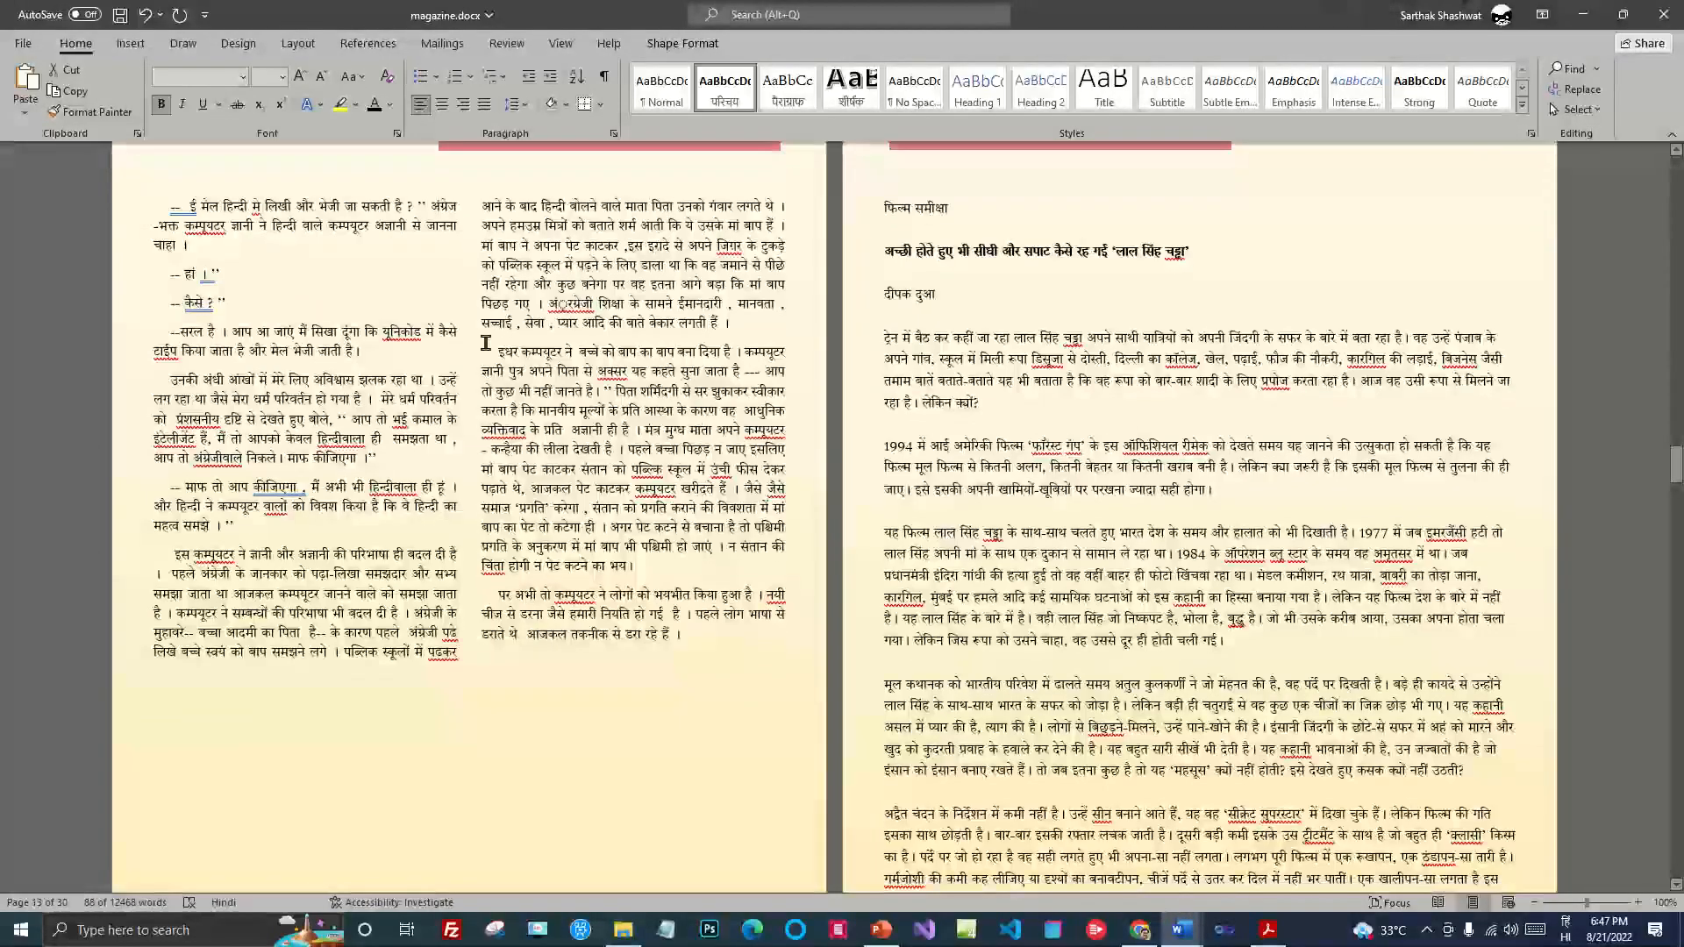
{"action": "left_click", "coordinate": [486, 342]}
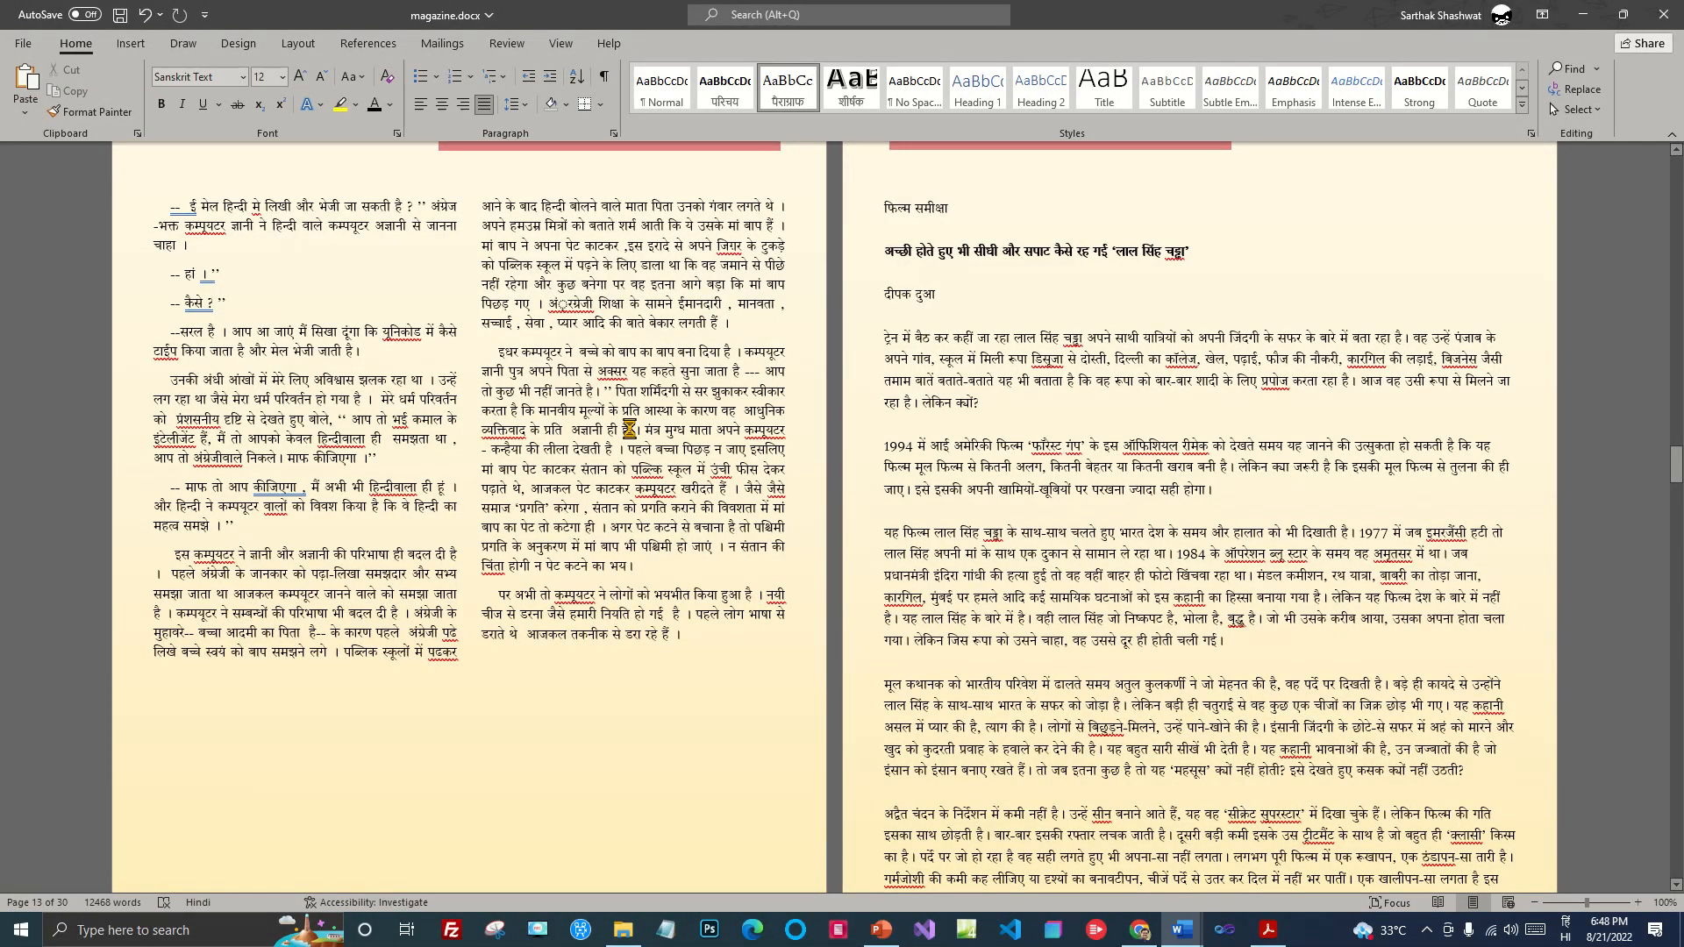
{"action": "key", "text": "ctrl+v"}
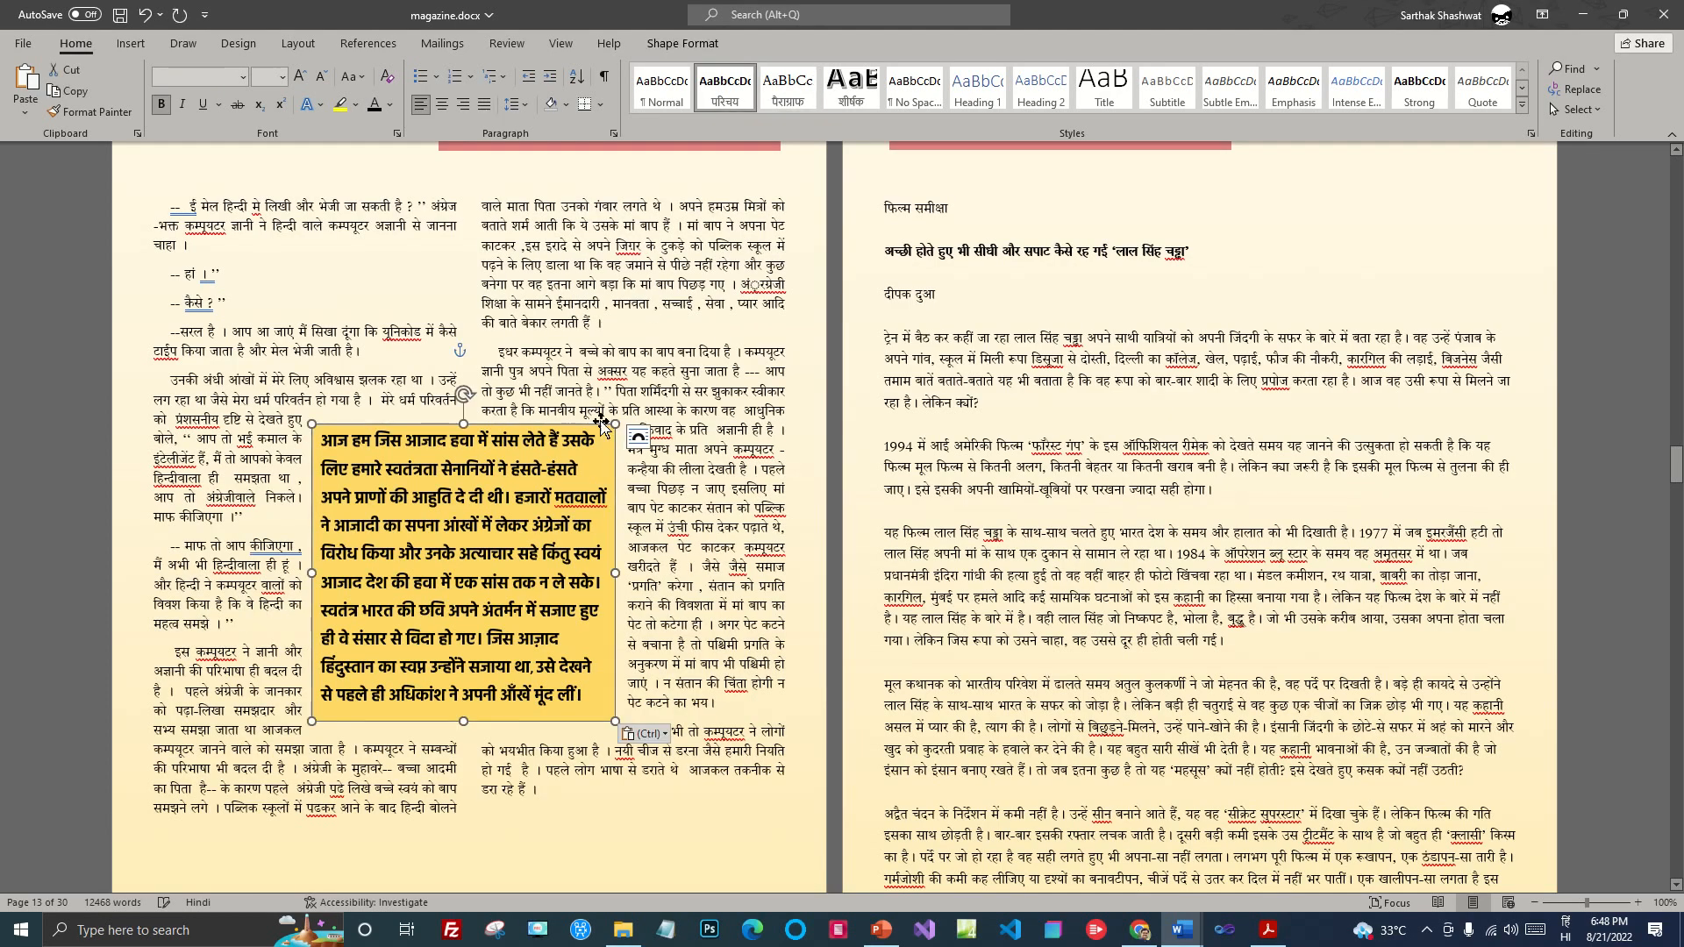
Step: Replace the page 13 quote box's text with the page 11 passage from "जीवन में कुछ भी अच्छा" to "इंटरनेशनल हो गई", pasted as text only
{"action": "scroll", "coordinate": [605, 437], "scroll_direction": "up", "scroll_amount": 8}
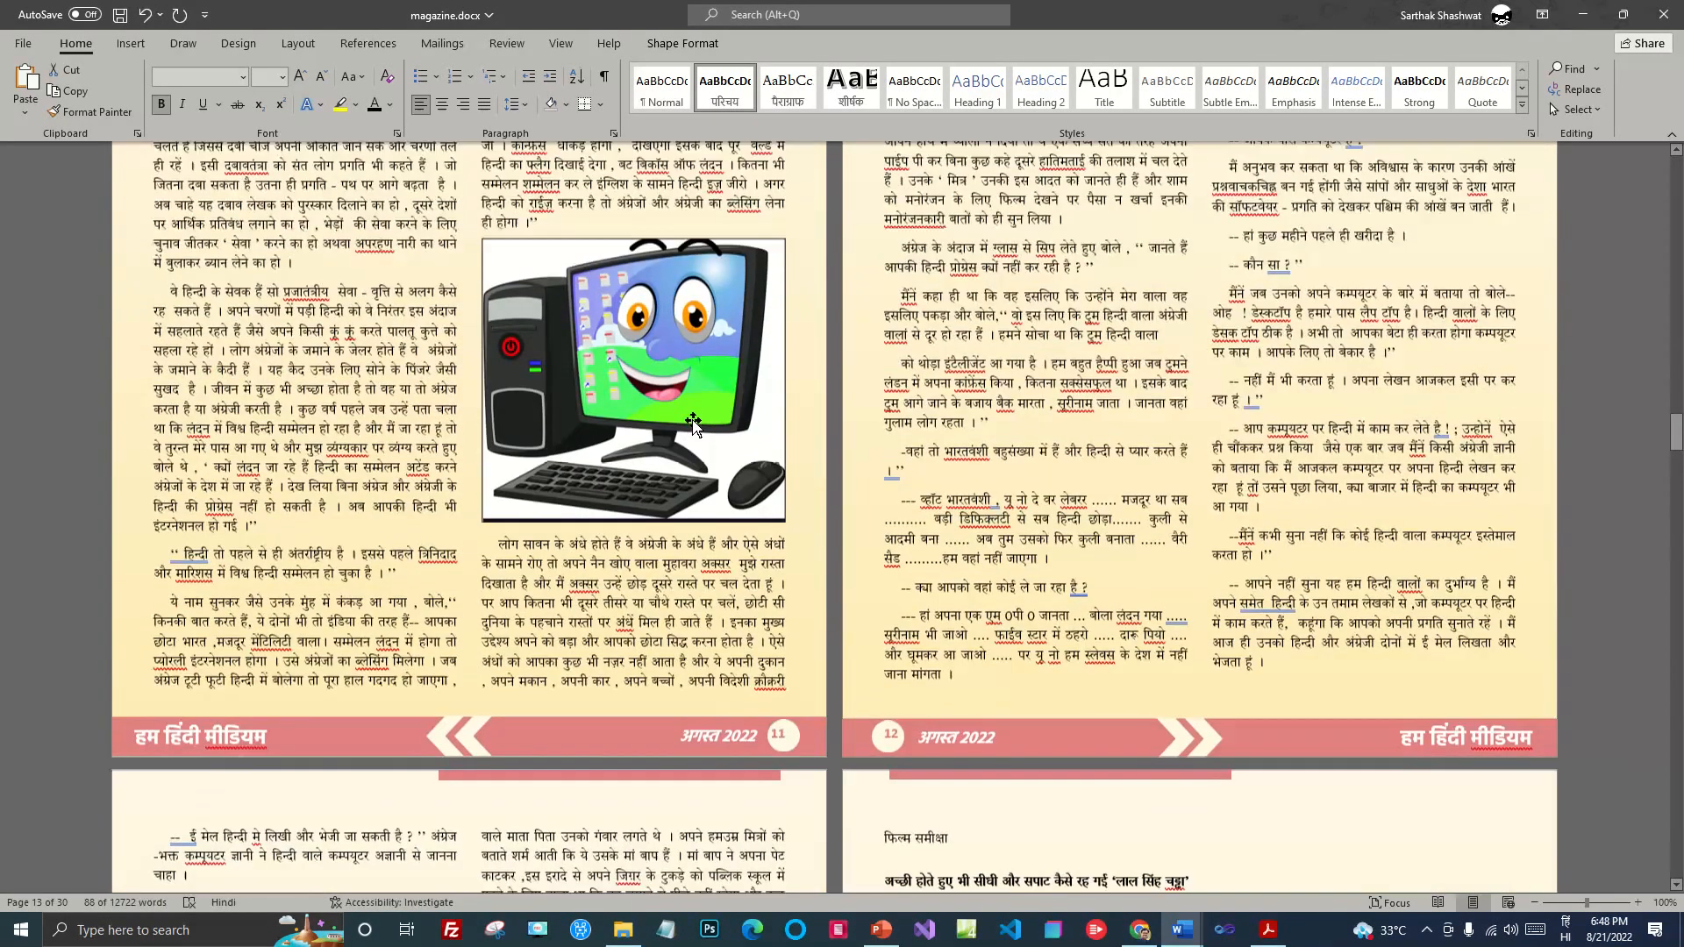
{"action": "scroll", "coordinate": [444, 434], "scroll_direction": "up", "scroll_amount": 3}
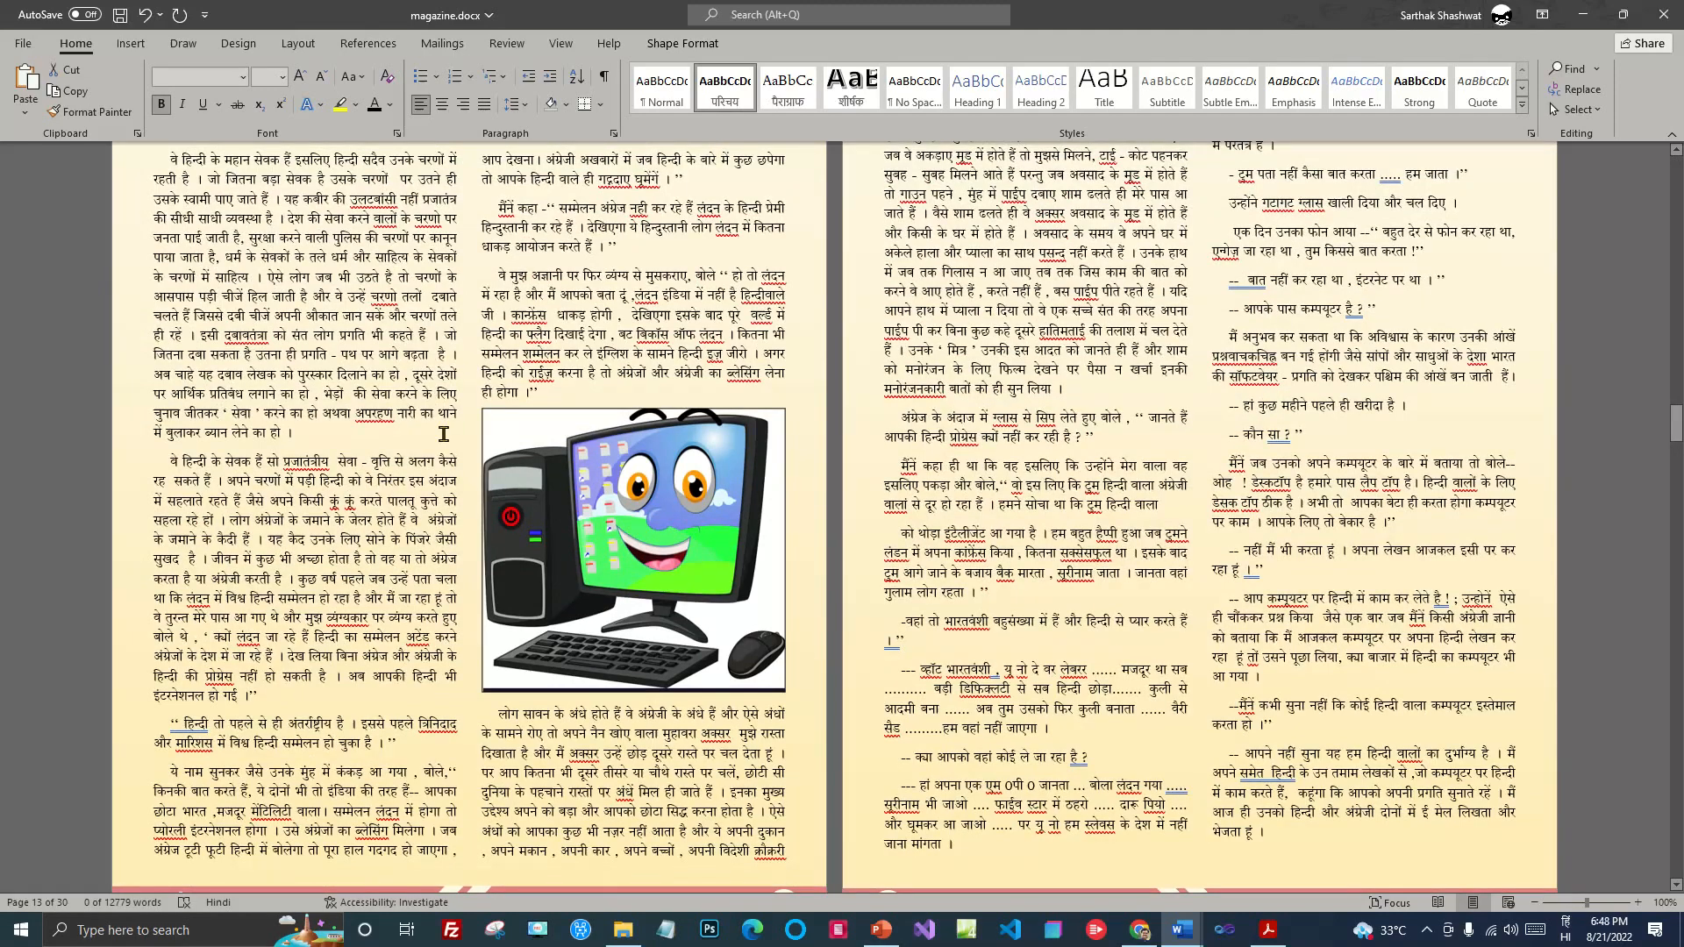
{"action": "scroll", "coordinate": [443, 434], "scroll_direction": "up", "scroll_amount": 1}
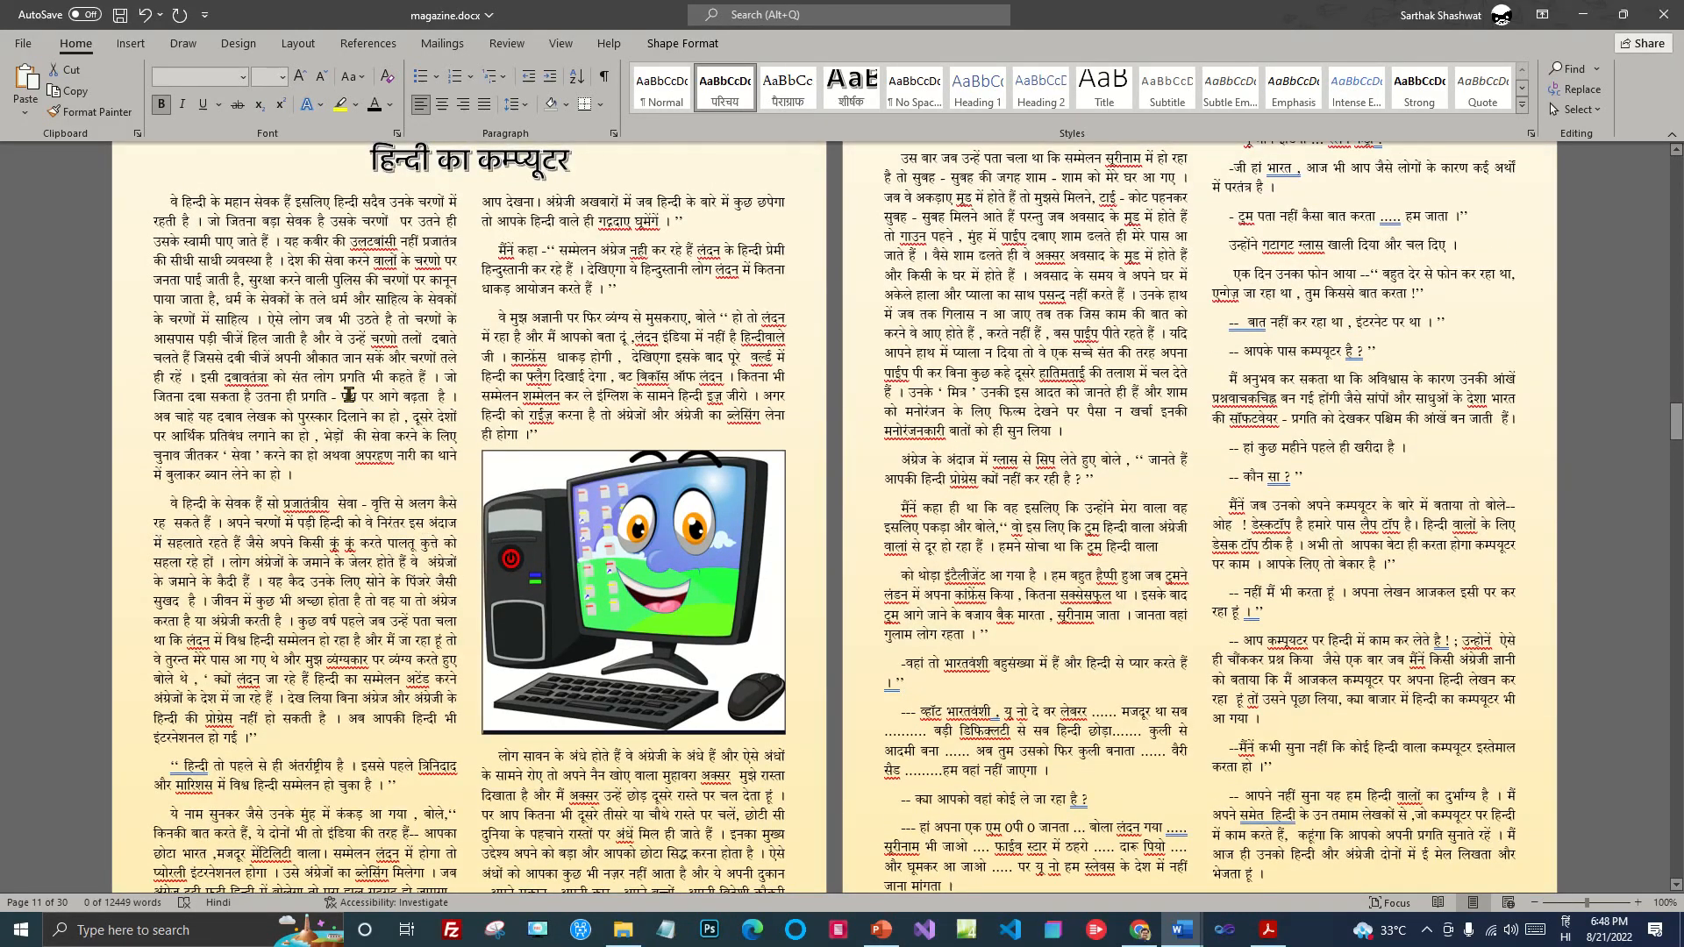
{"action": "scroll", "coordinate": [1045, 359], "scroll_direction": "up", "scroll_amount": 1}
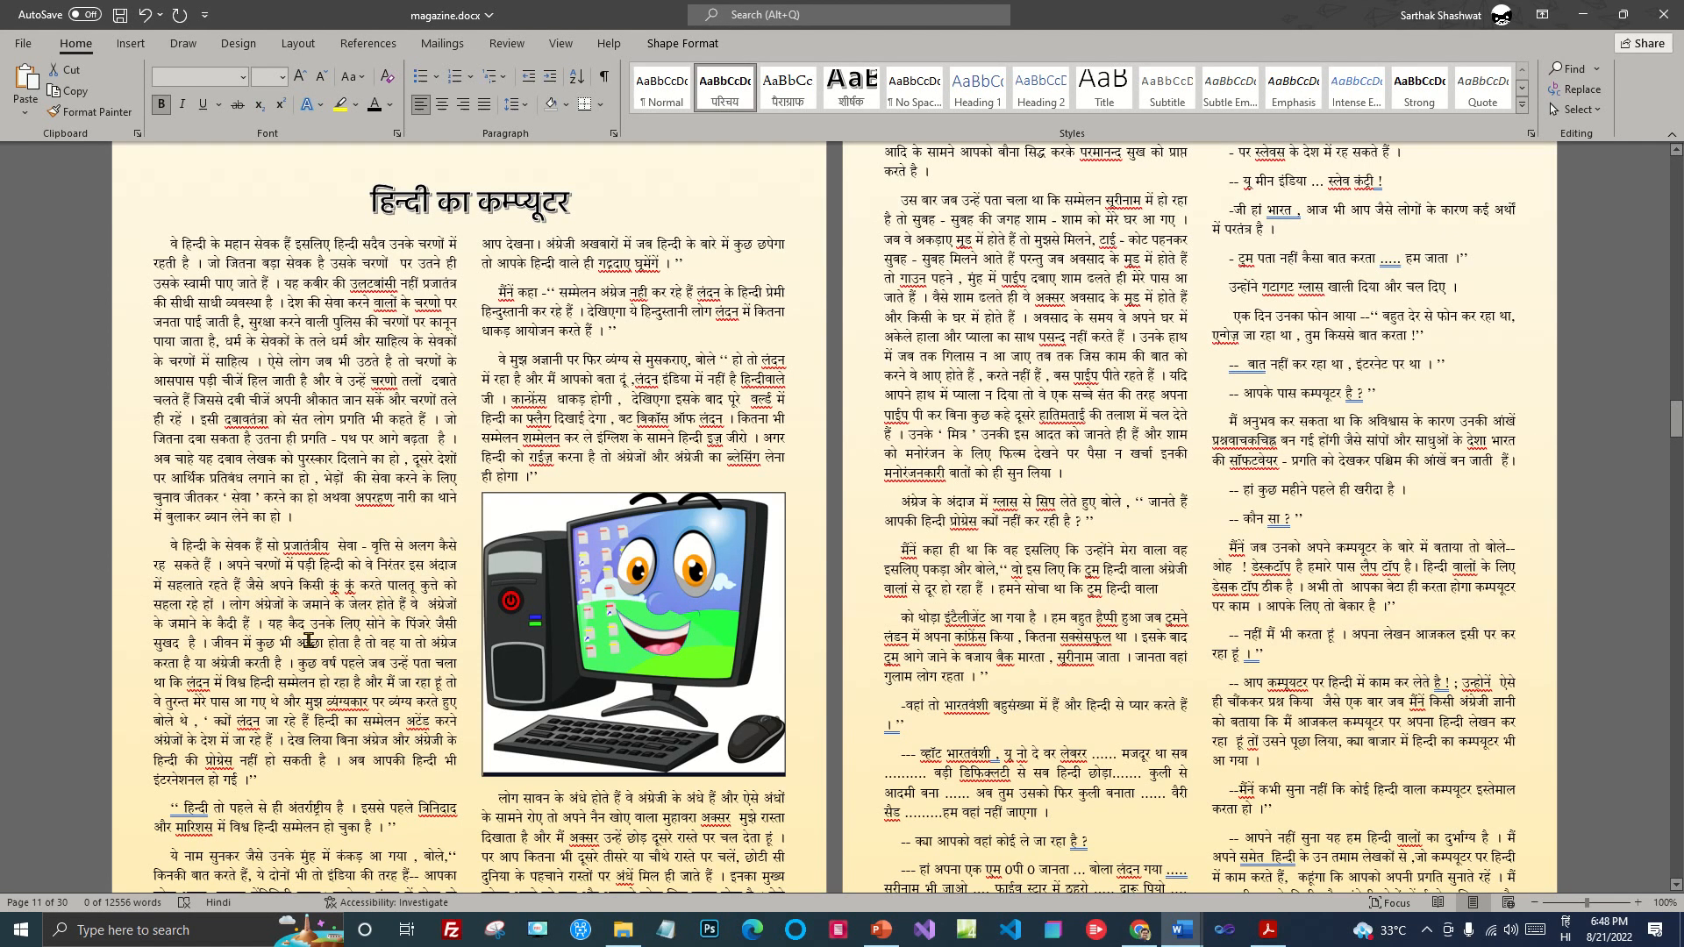
{"action": "scroll", "coordinate": [308, 641], "scroll_direction": "down", "scroll_amount": 2}
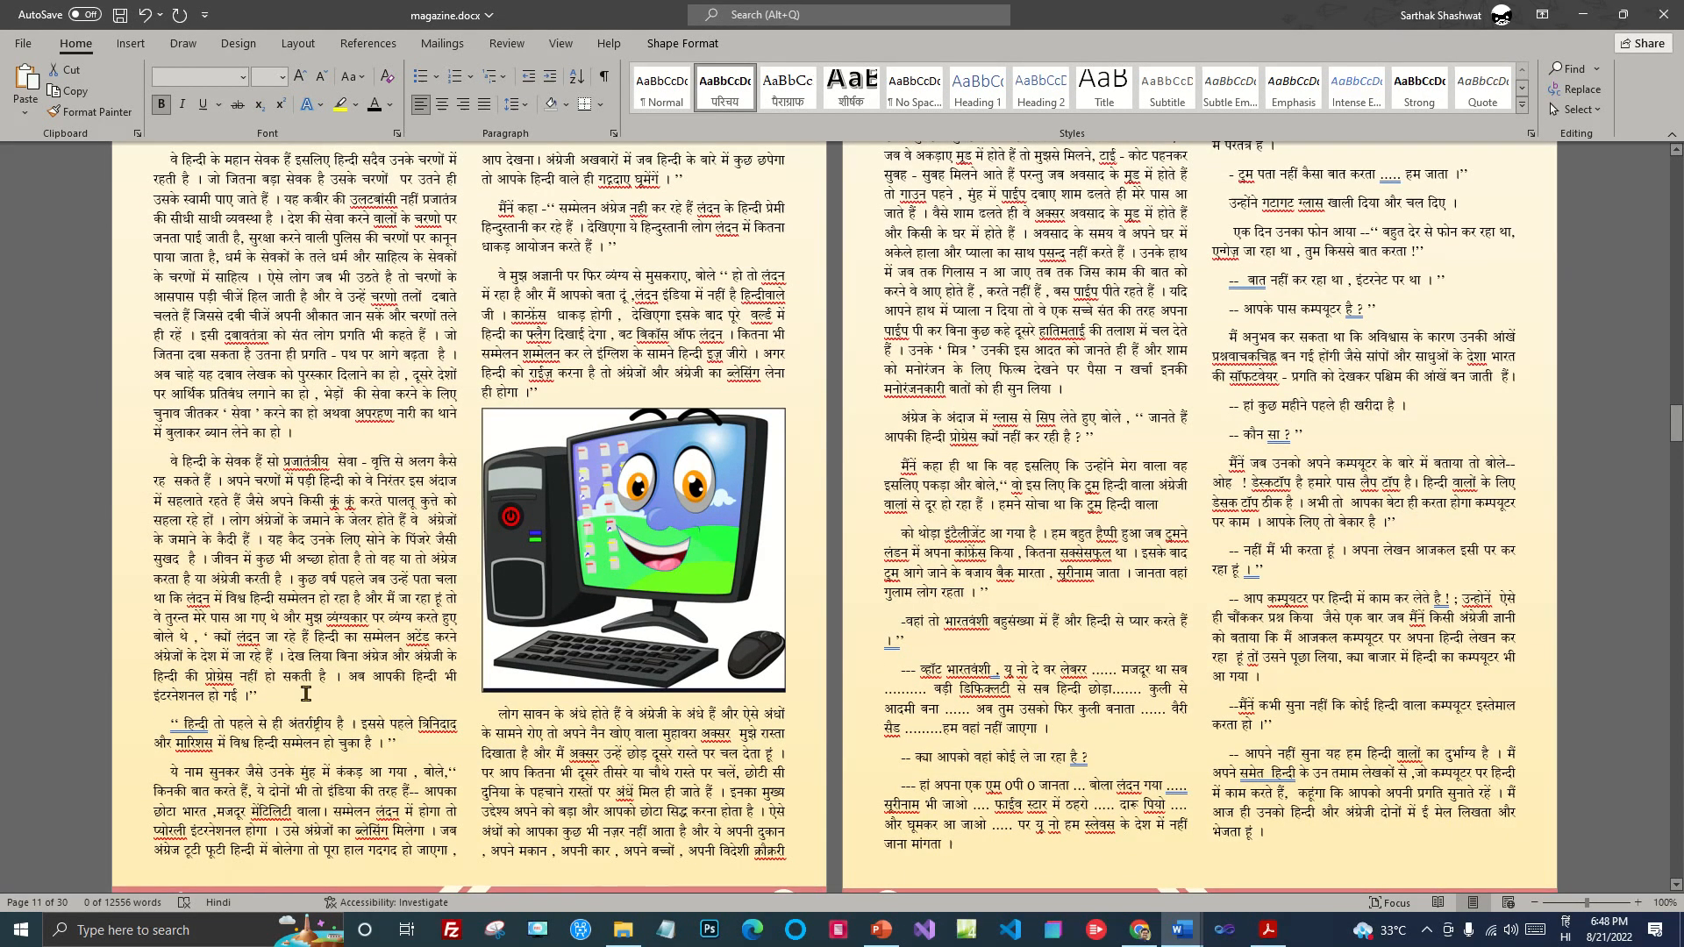
{"action": "left_click_drag", "start_coordinate": [212, 559], "coordinate": [281, 699]}
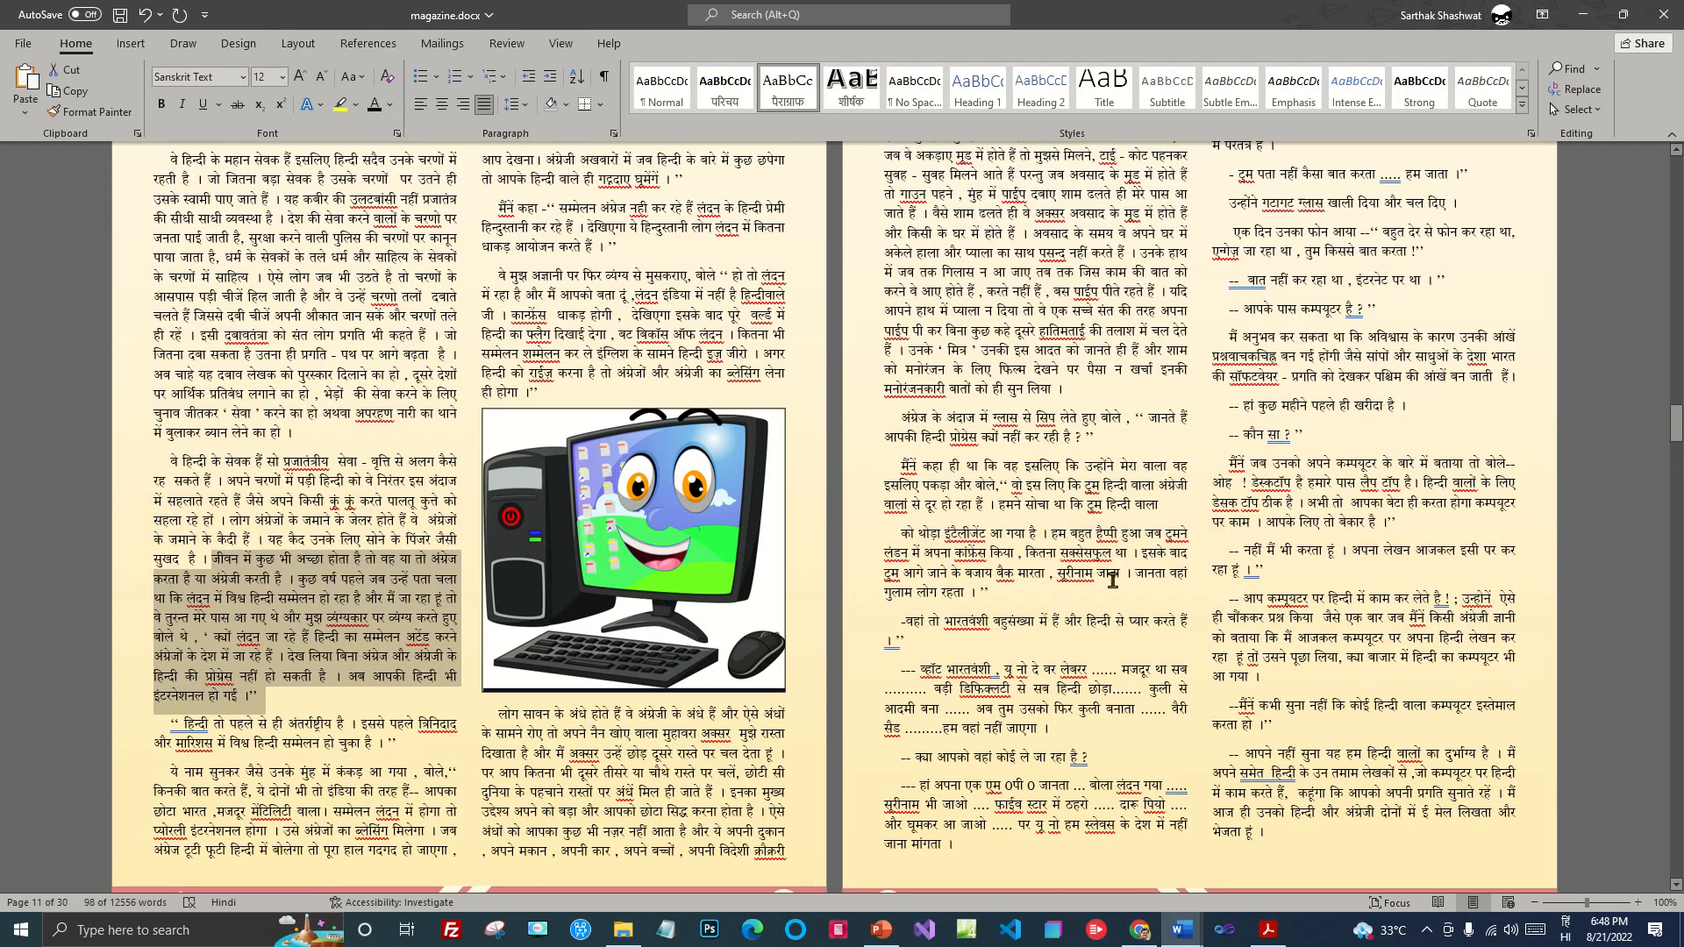
{"action": "scroll", "coordinate": [1095, 595], "scroll_direction": "down", "scroll_amount": 15}
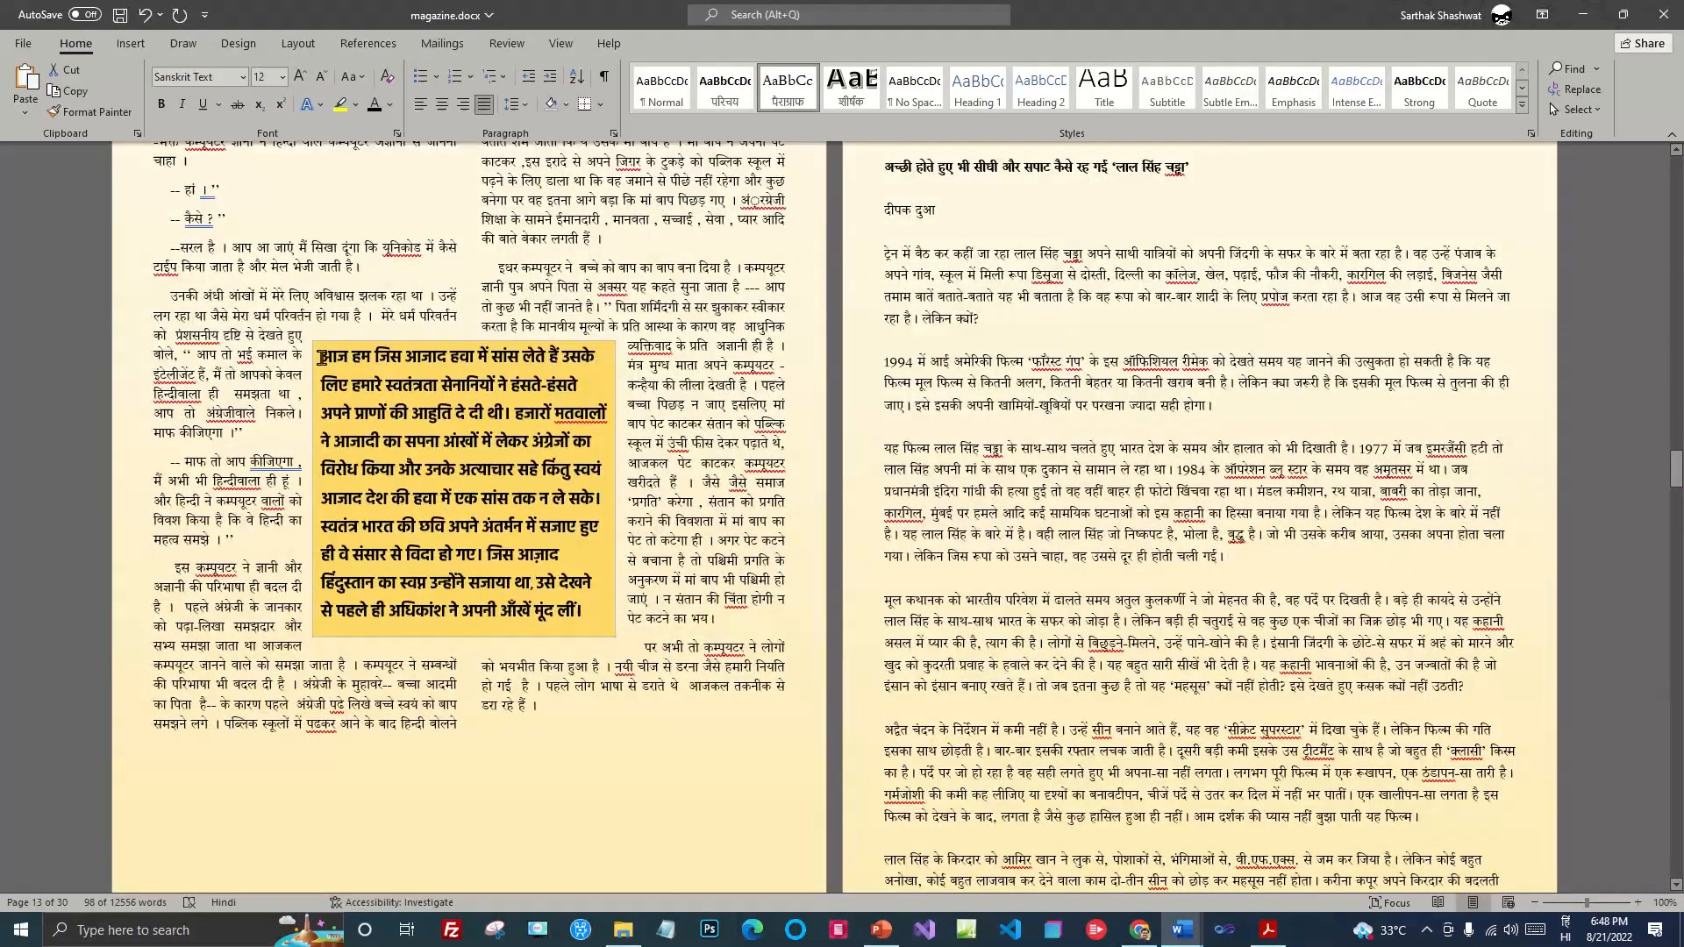
{"action": "left_click_drag", "start_coordinate": [322, 357], "coordinate": [583, 612]}
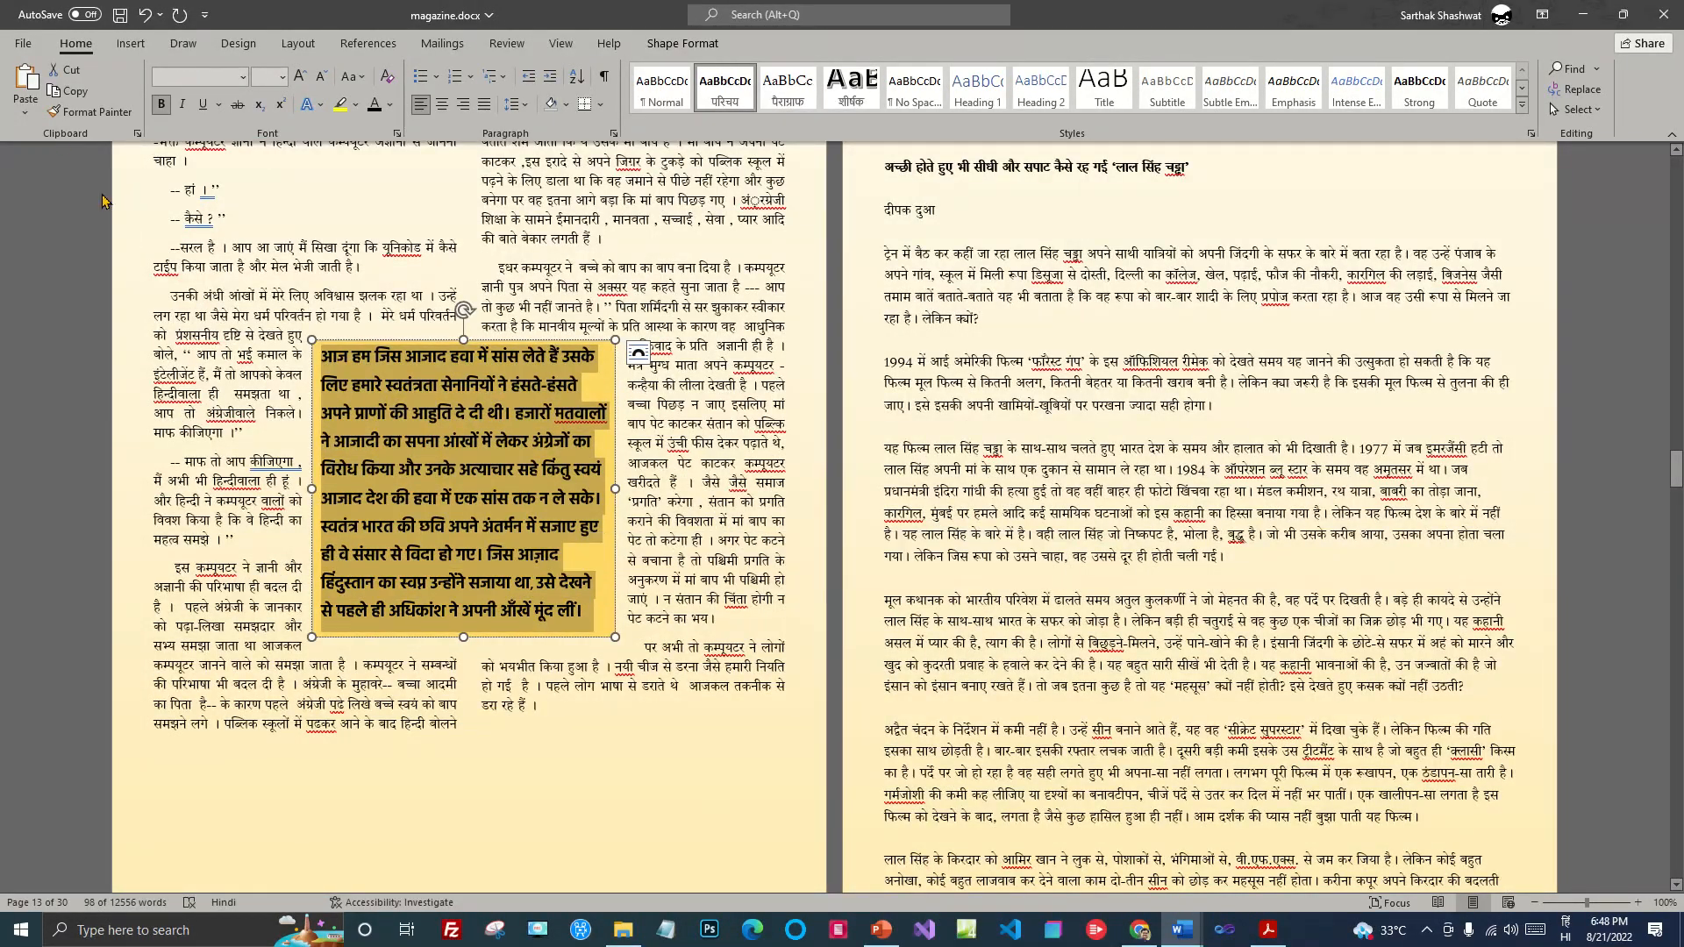
{"action": "left_click", "coordinate": [25, 113]}
{"action": "left_click", "coordinate": [101, 167]}
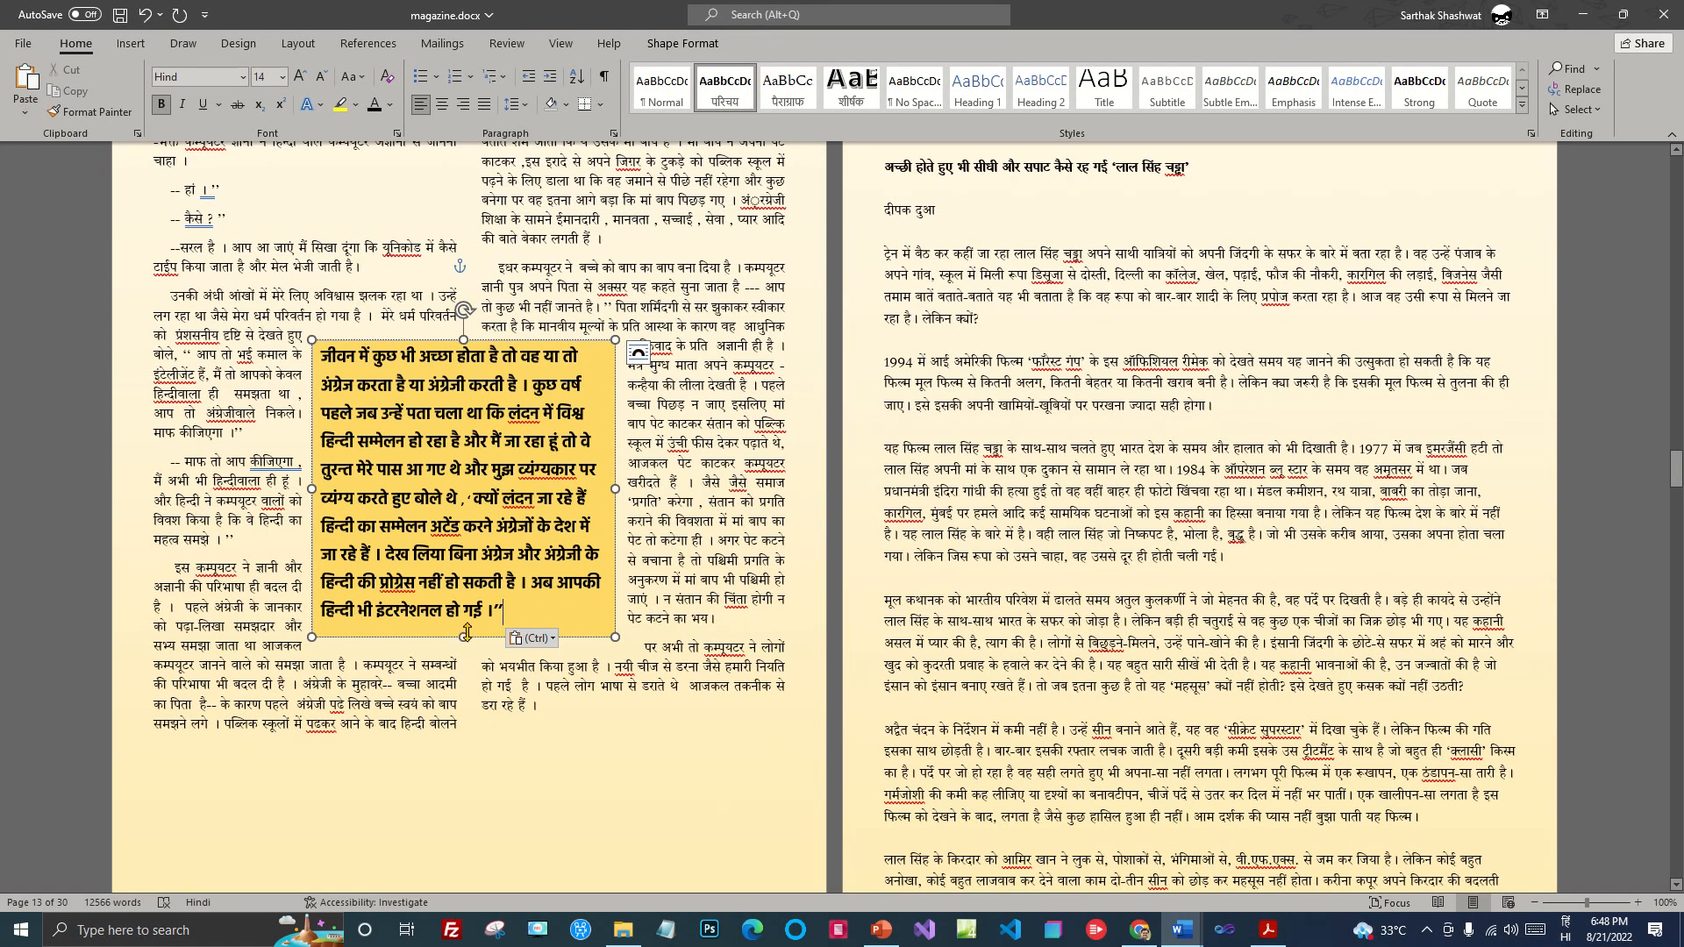
{"action": "left_click", "coordinate": [1019, 460]}
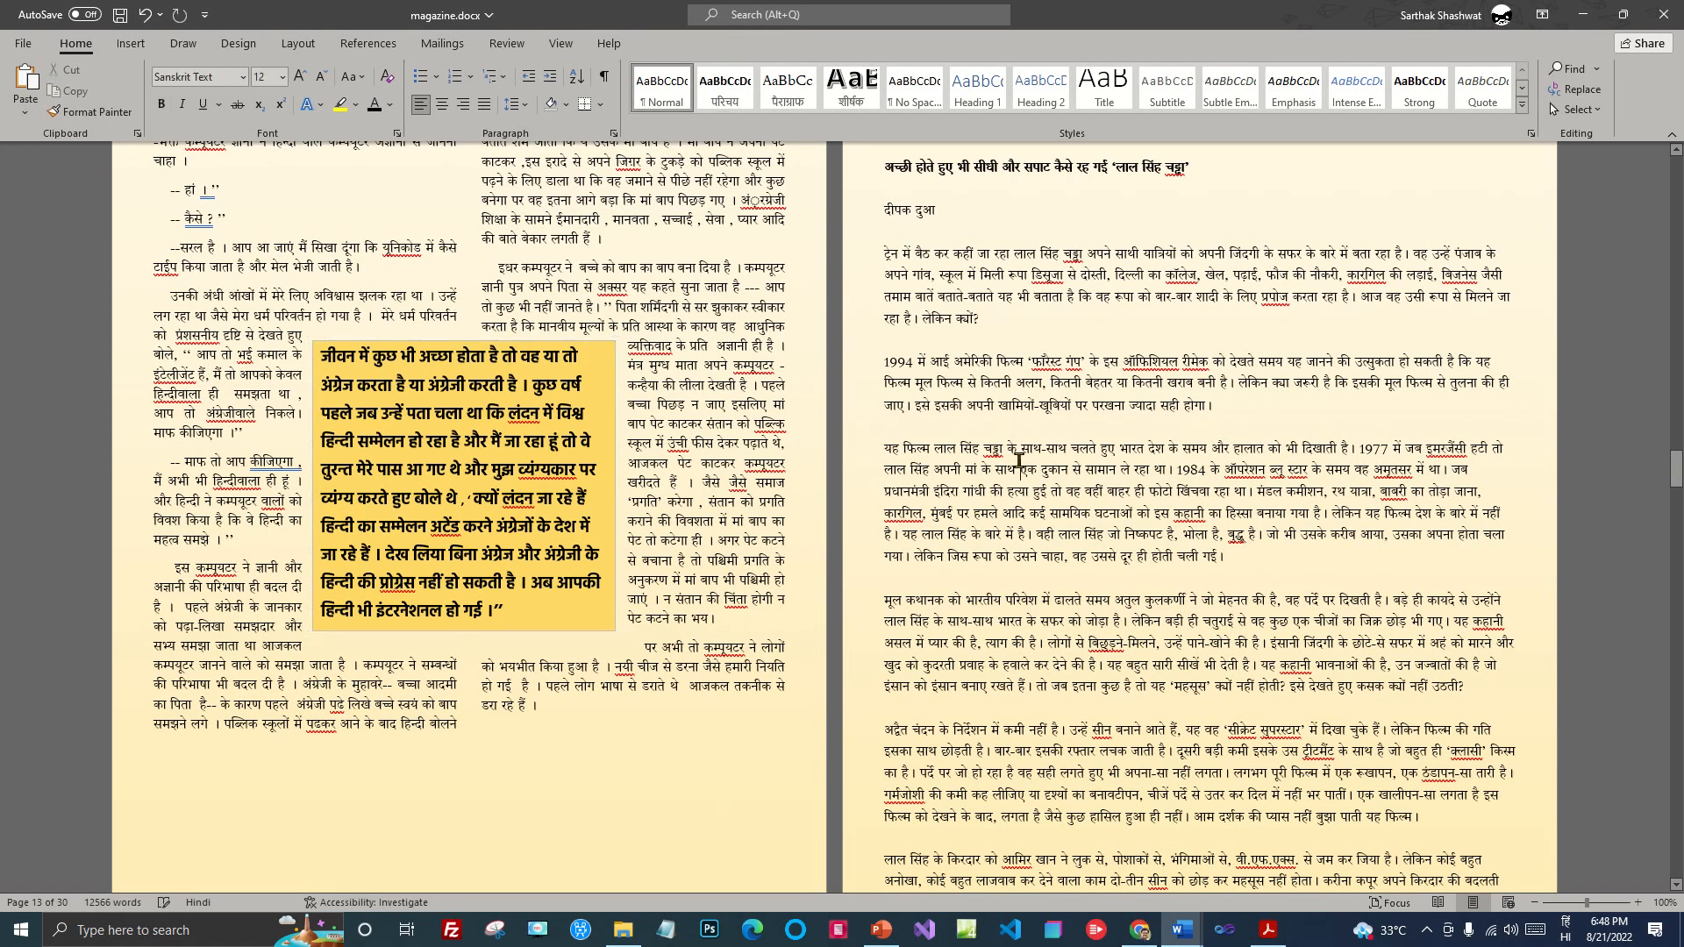
Step: Copy the page 13 quote box and paste it on page 12 at the paragraph starting "अंग्रेज के अंदाज"
{"action": "scroll", "coordinate": [1019, 460], "scroll_direction": "up", "scroll_amount": 3}
{"action": "scroll", "coordinate": [675, 566], "scroll_direction": "down", "scroll_amount": 6}
{"action": "scroll", "coordinate": [675, 566], "scroll_direction": "up", "scroll_amount": 10}
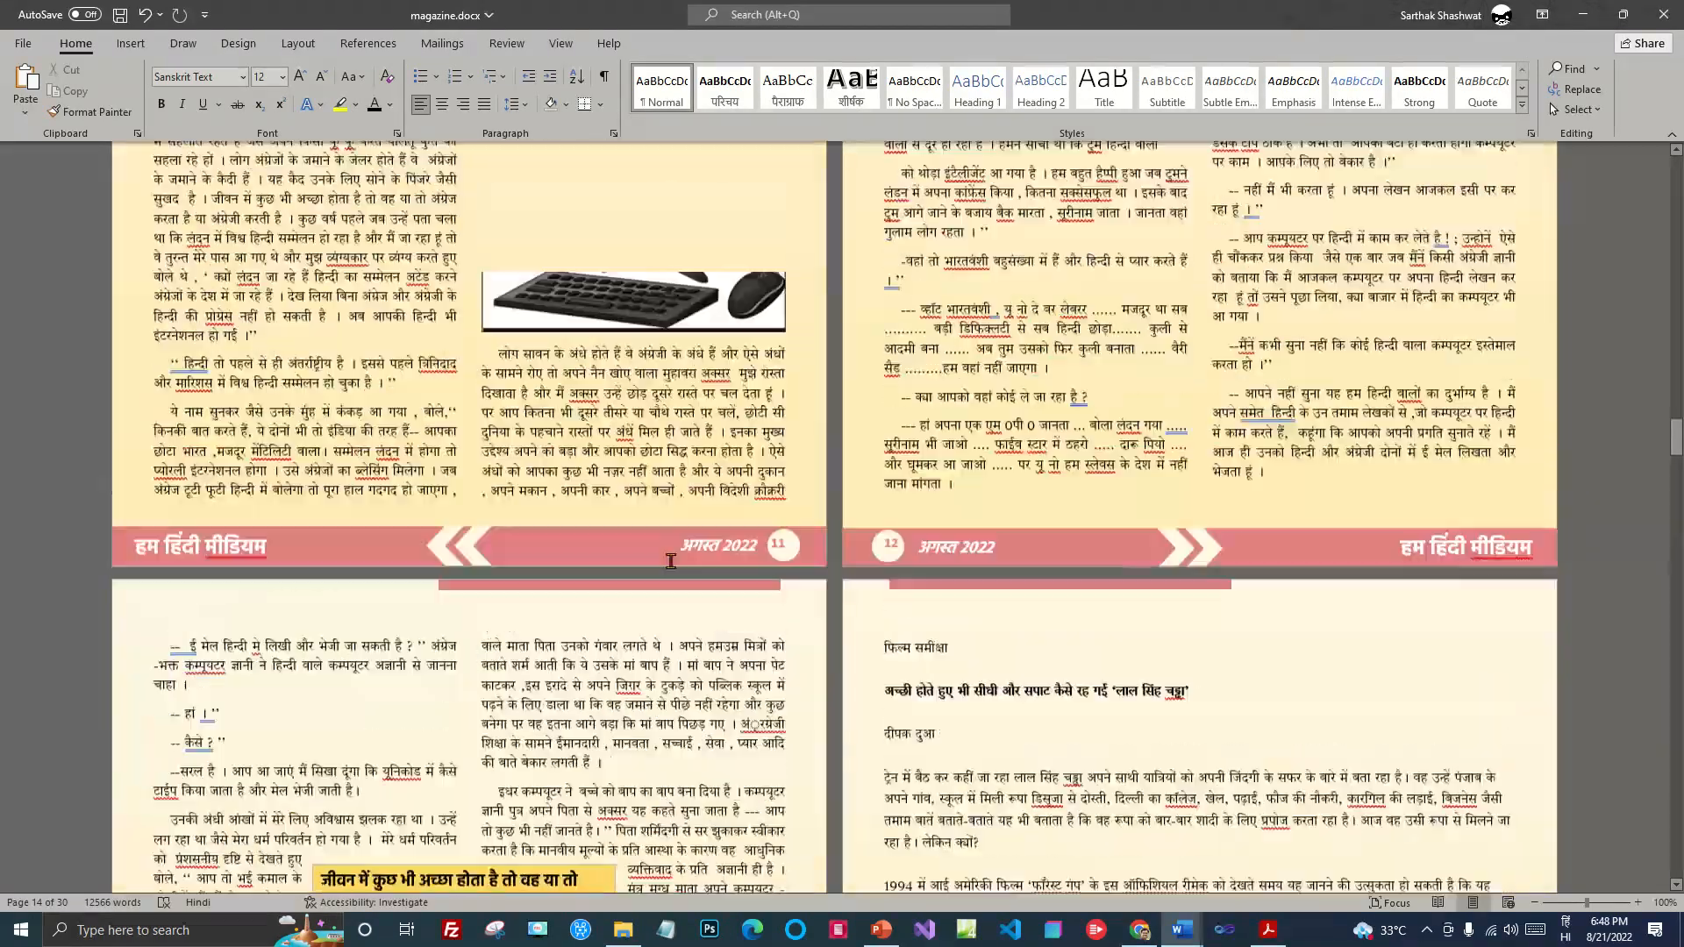
{"action": "scroll", "coordinate": [1216, 413], "scroll_direction": "down", "scroll_amount": 10}
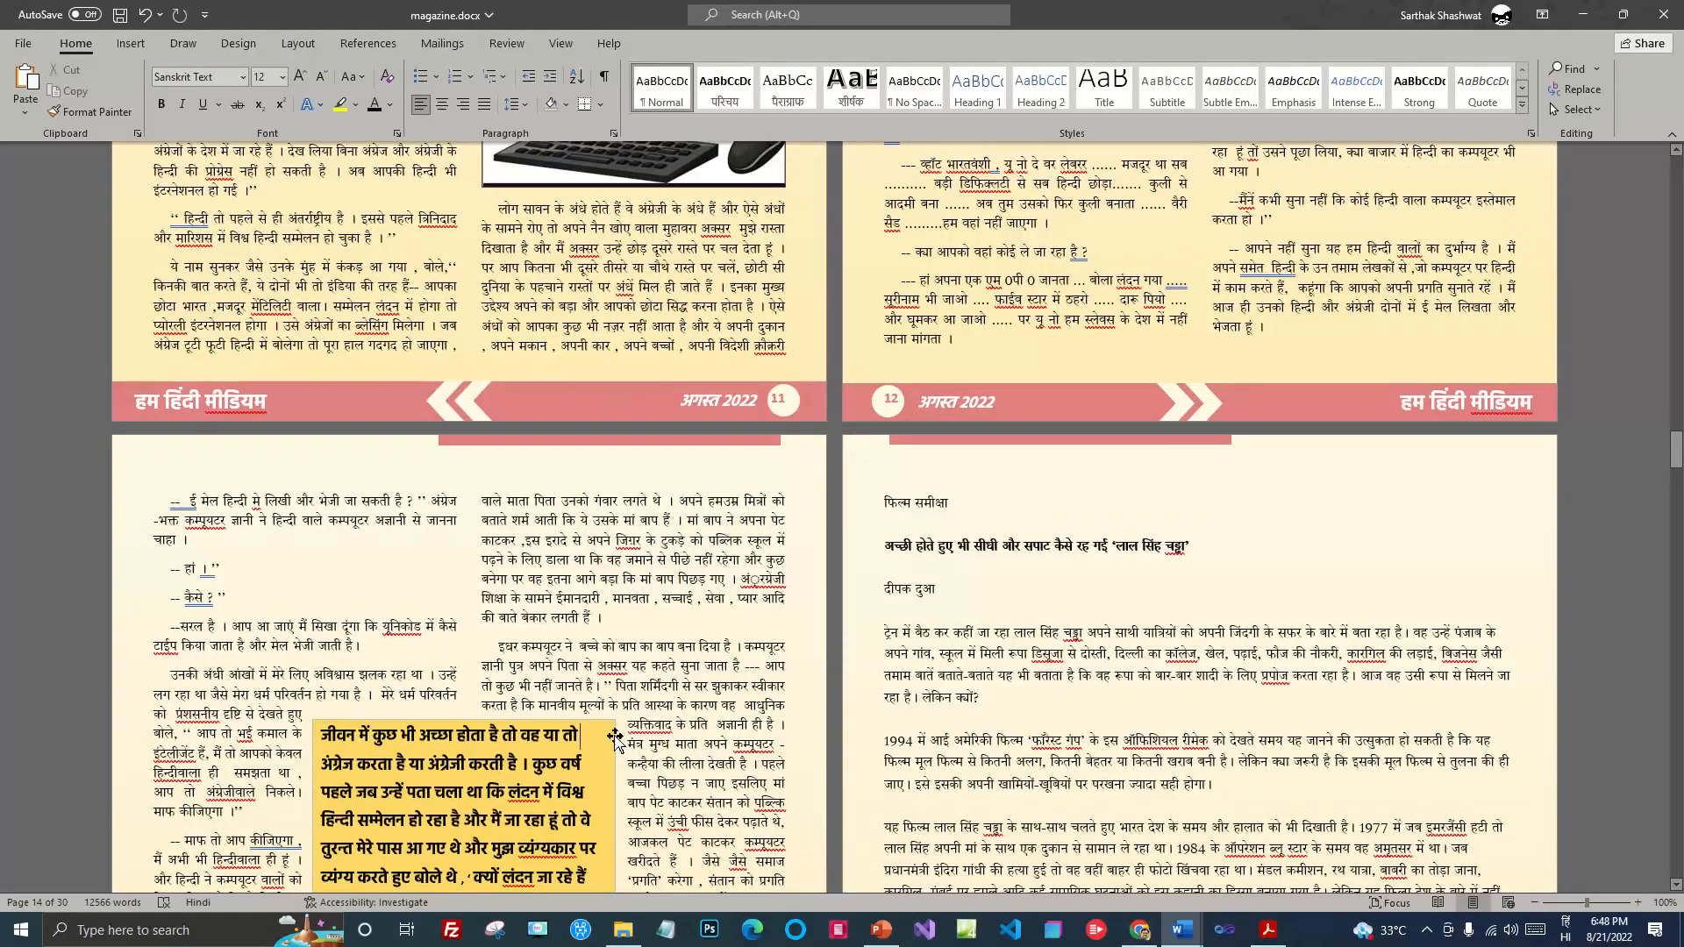
{"action": "left_click", "coordinate": [615, 739]}
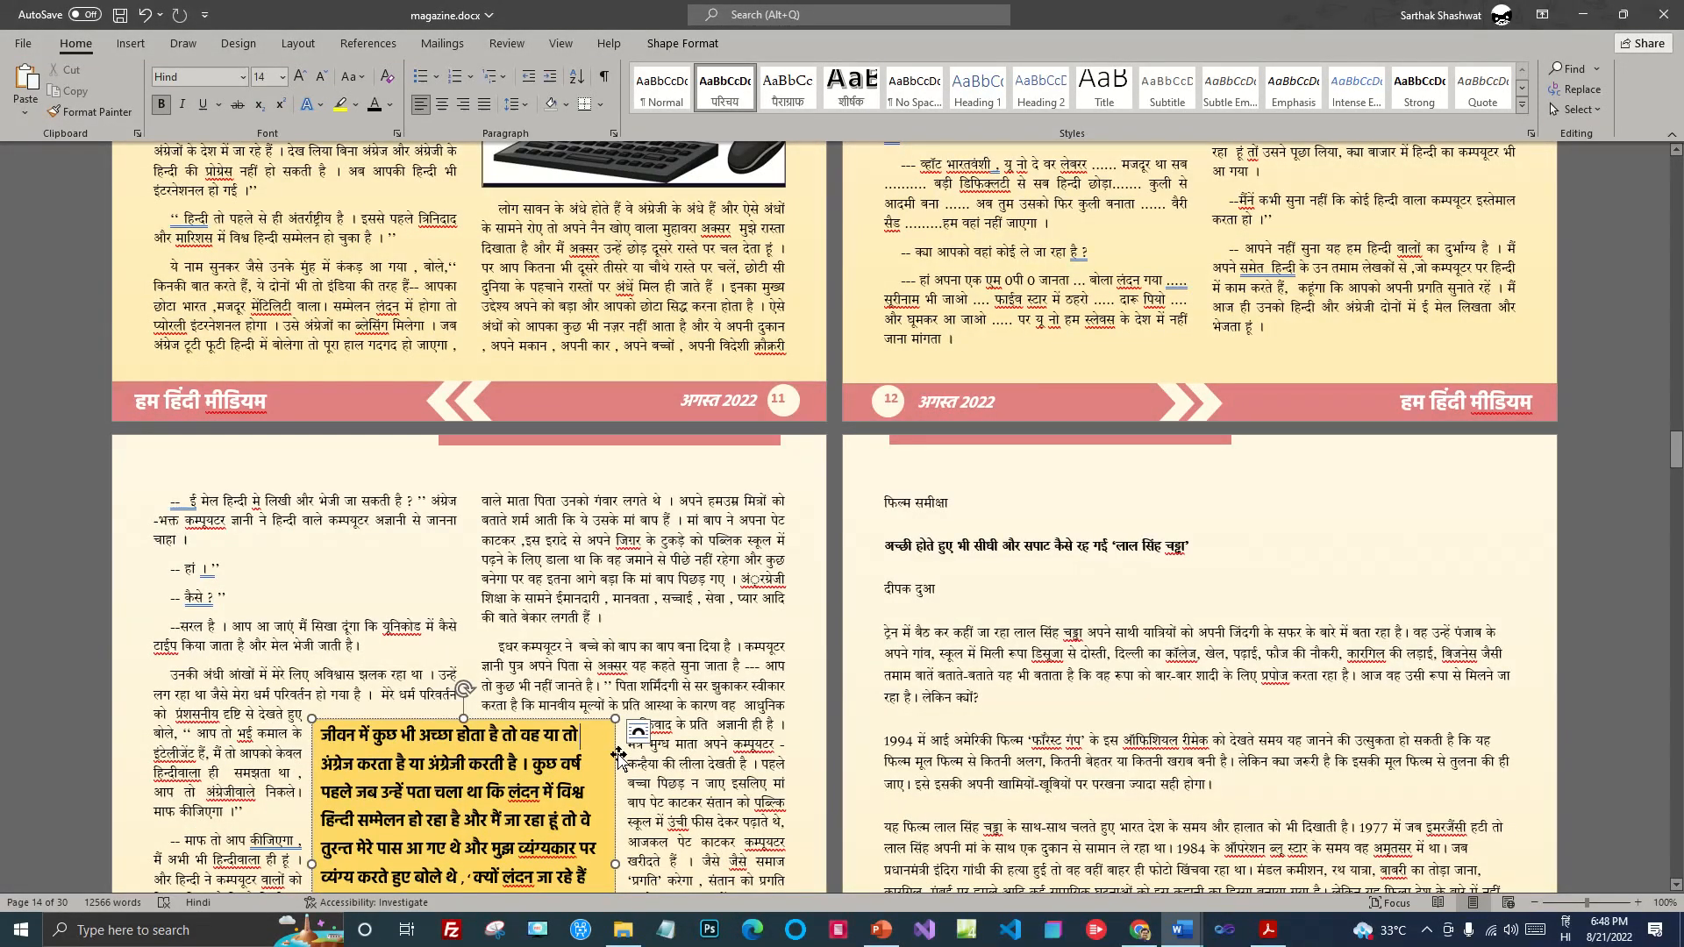
{"action": "left_click", "coordinate": [618, 756]}
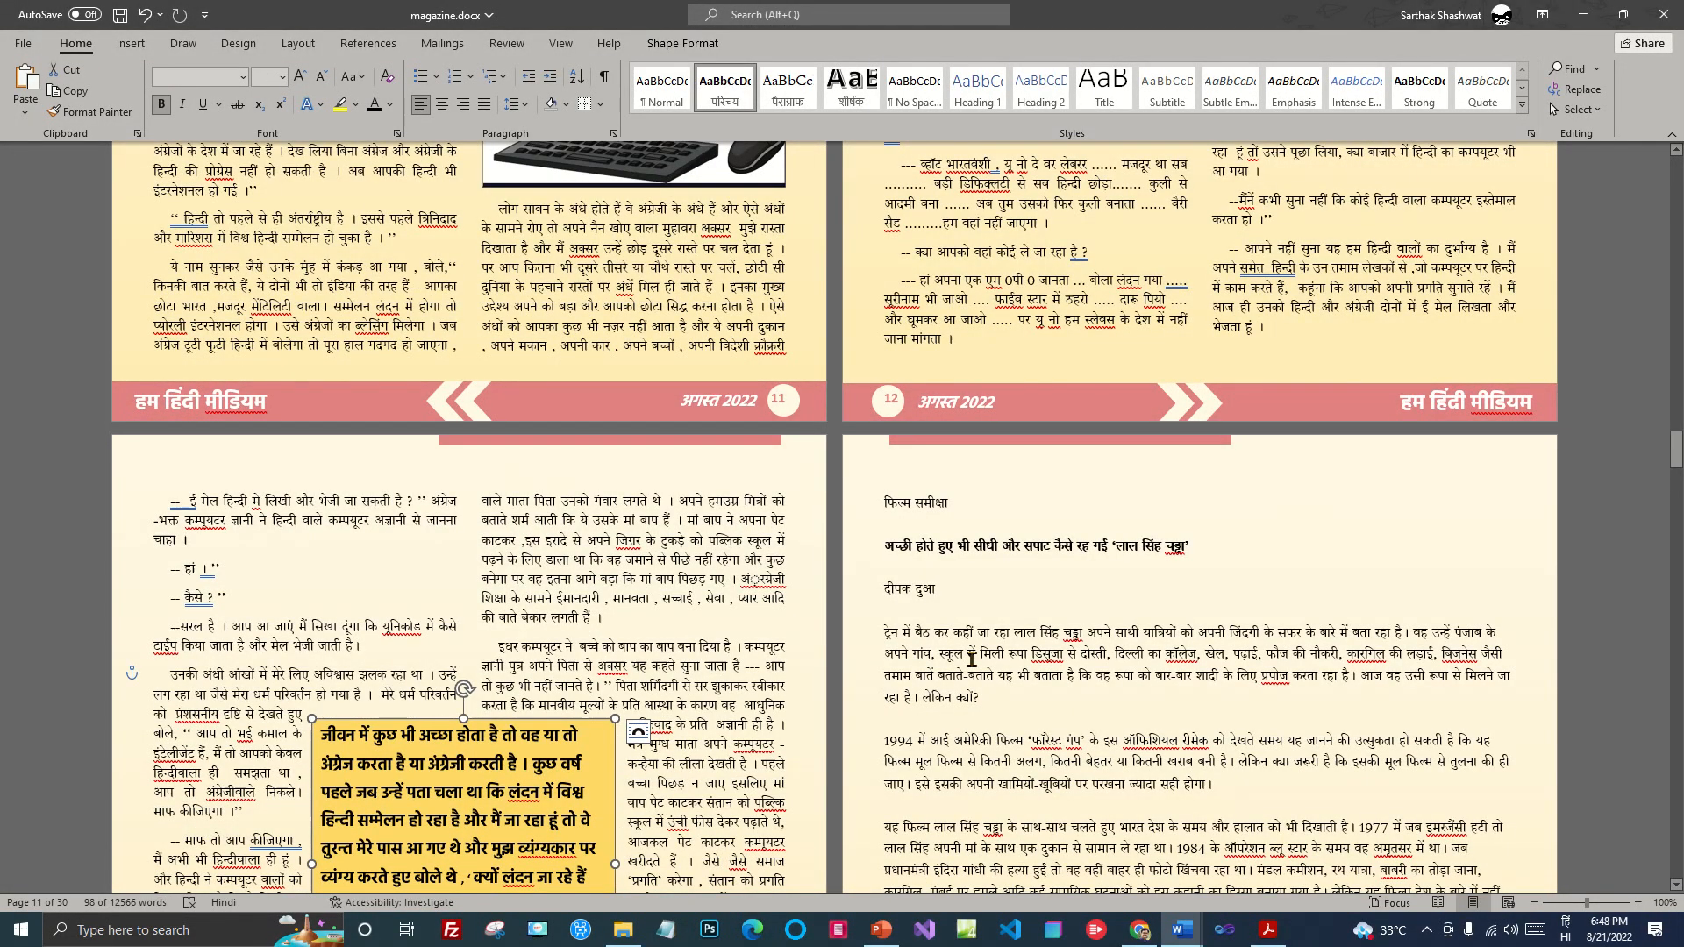
{"action": "scroll", "coordinate": [923, 465], "scroll_direction": "up", "scroll_amount": 12}
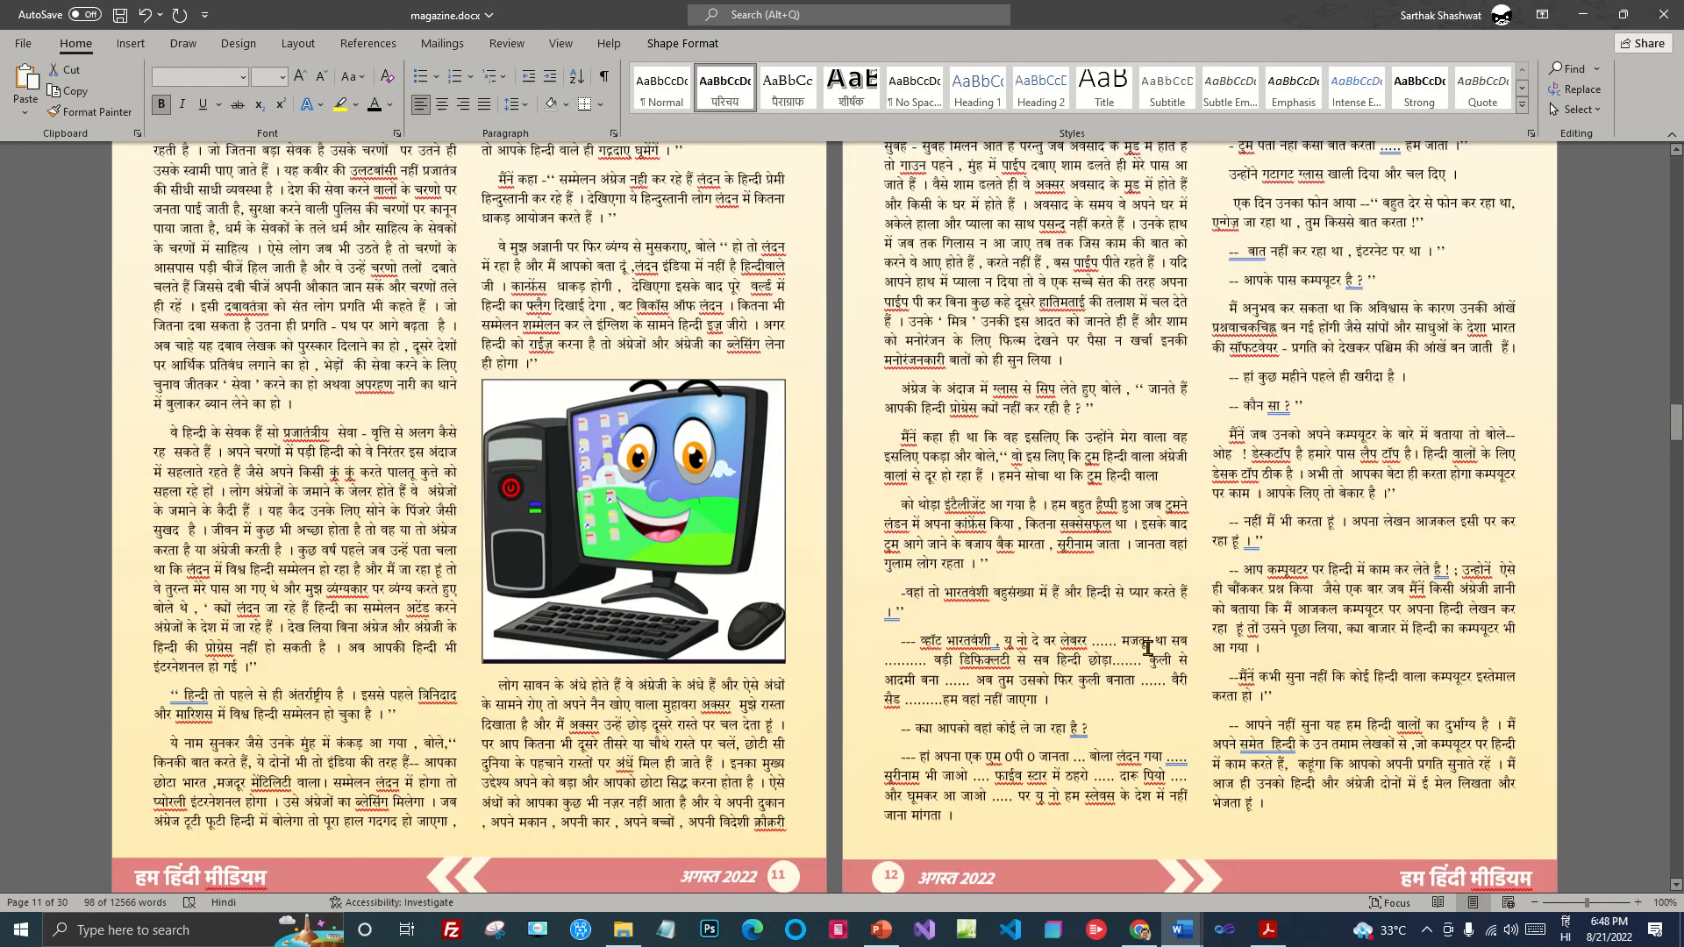
{"action": "left_click", "coordinate": [899, 465]}
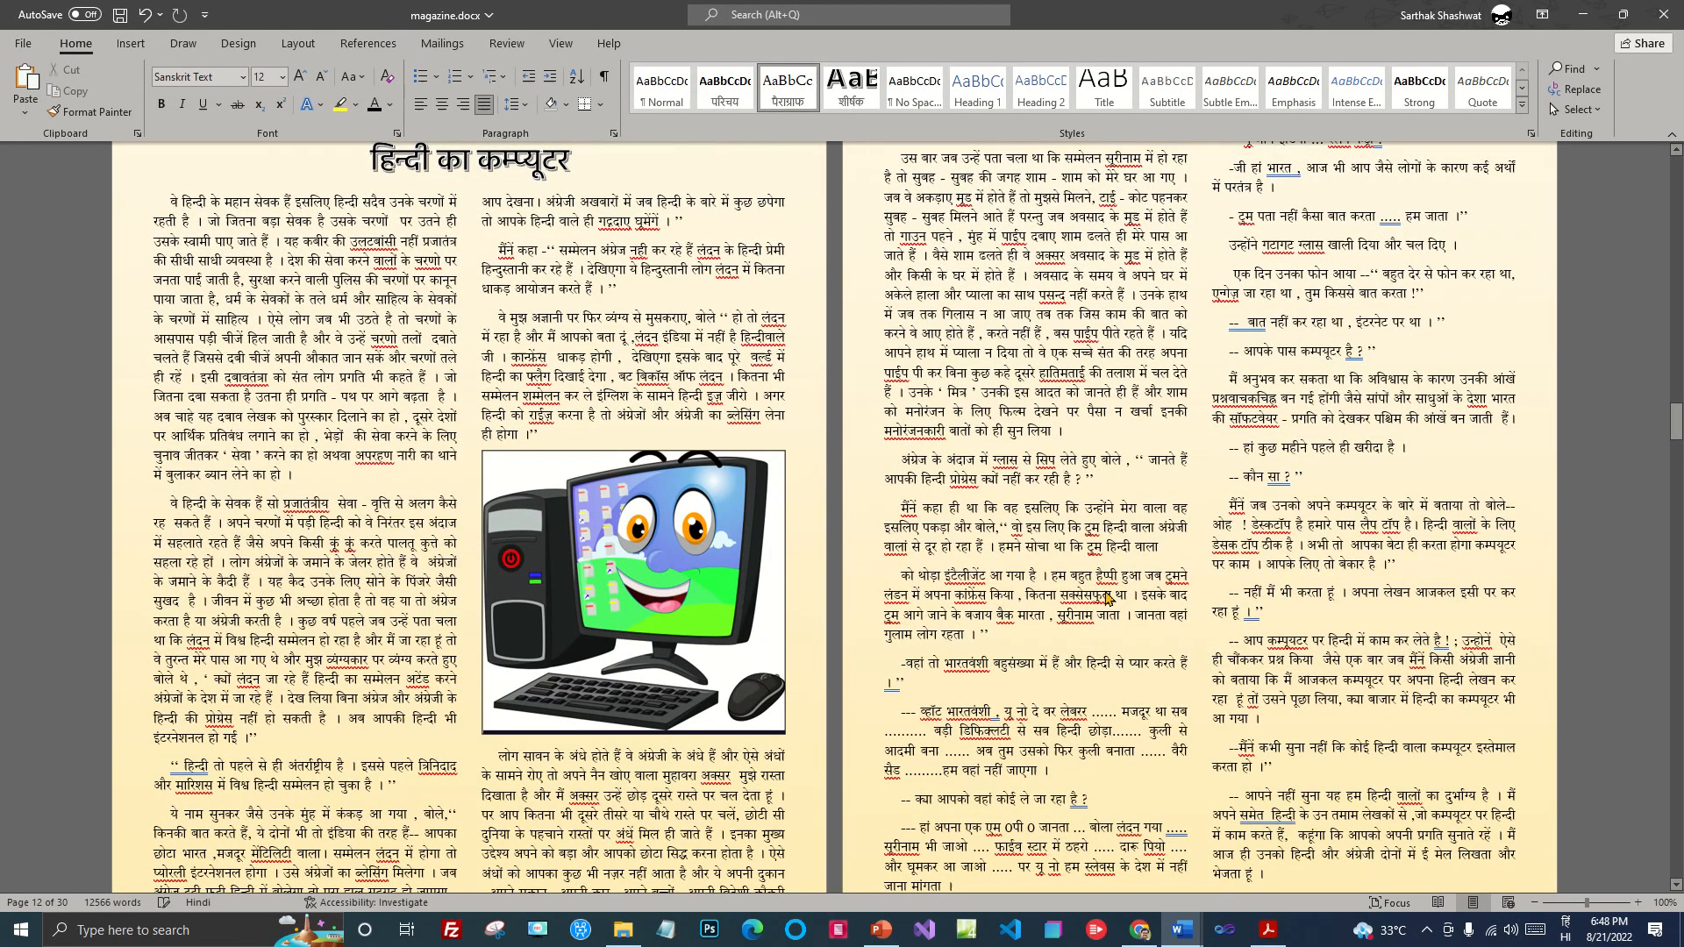
{"action": "key", "text": "ctrl+v"}
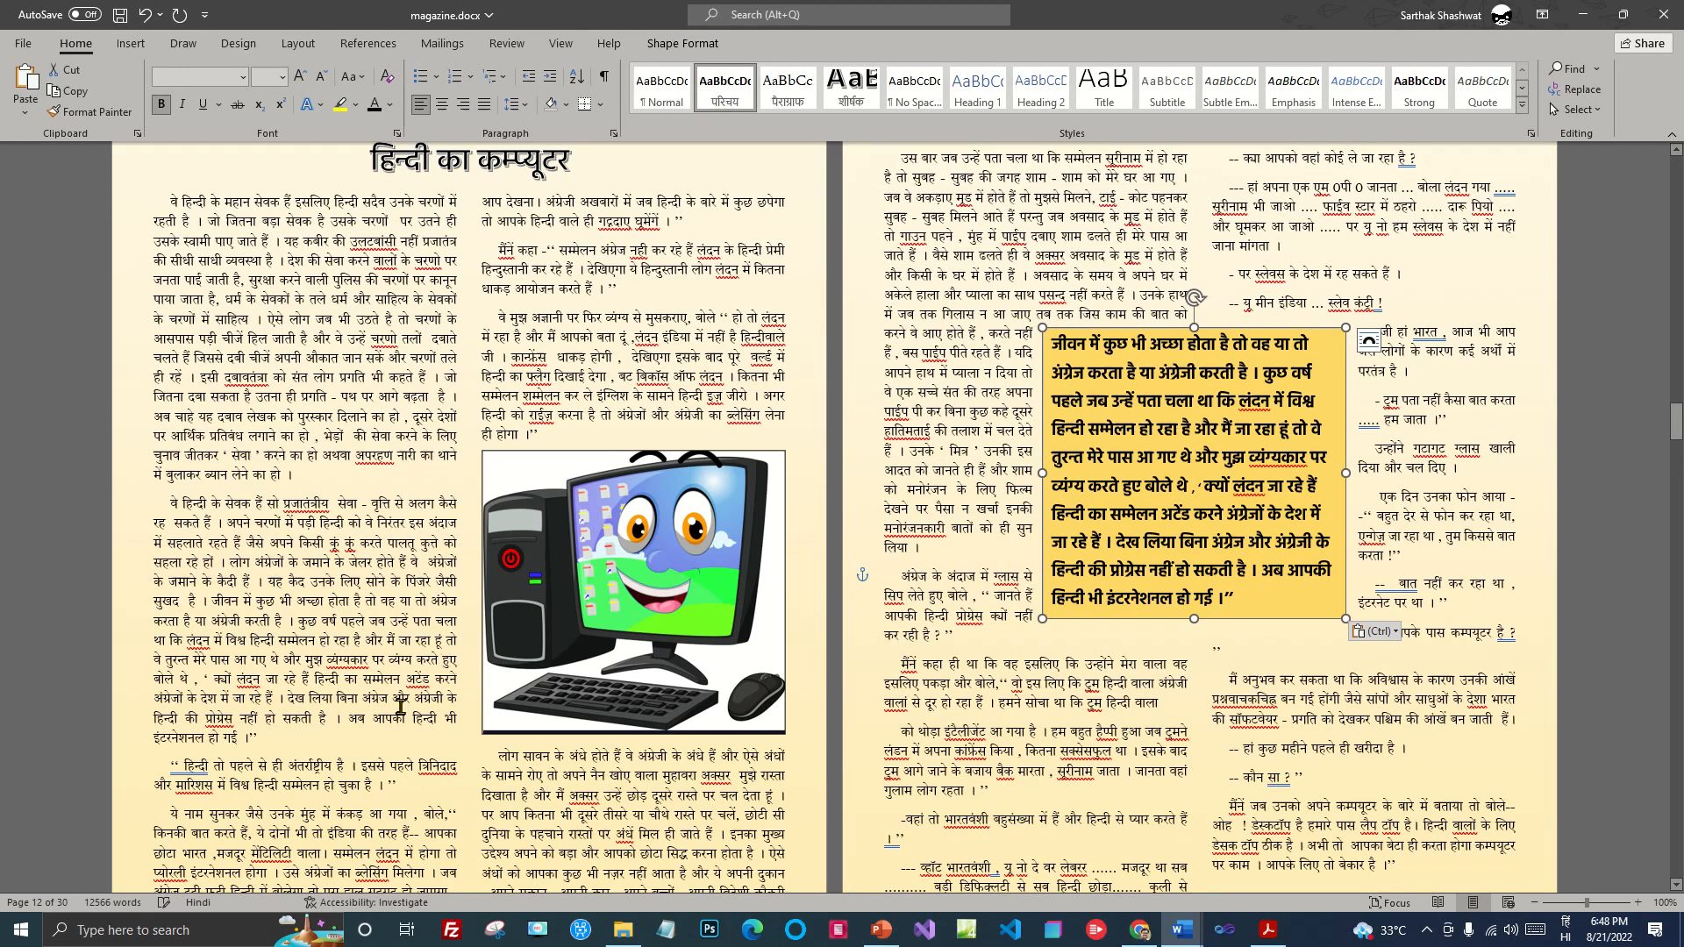
Step: Replace the page 12 quote's text with the page 11 passage starting "वे मुझ अज्ञानी", as text only, and fit the shortened box into the first column
{"action": "left_click_drag", "start_coordinate": [499, 314], "coordinate": [759, 391]}
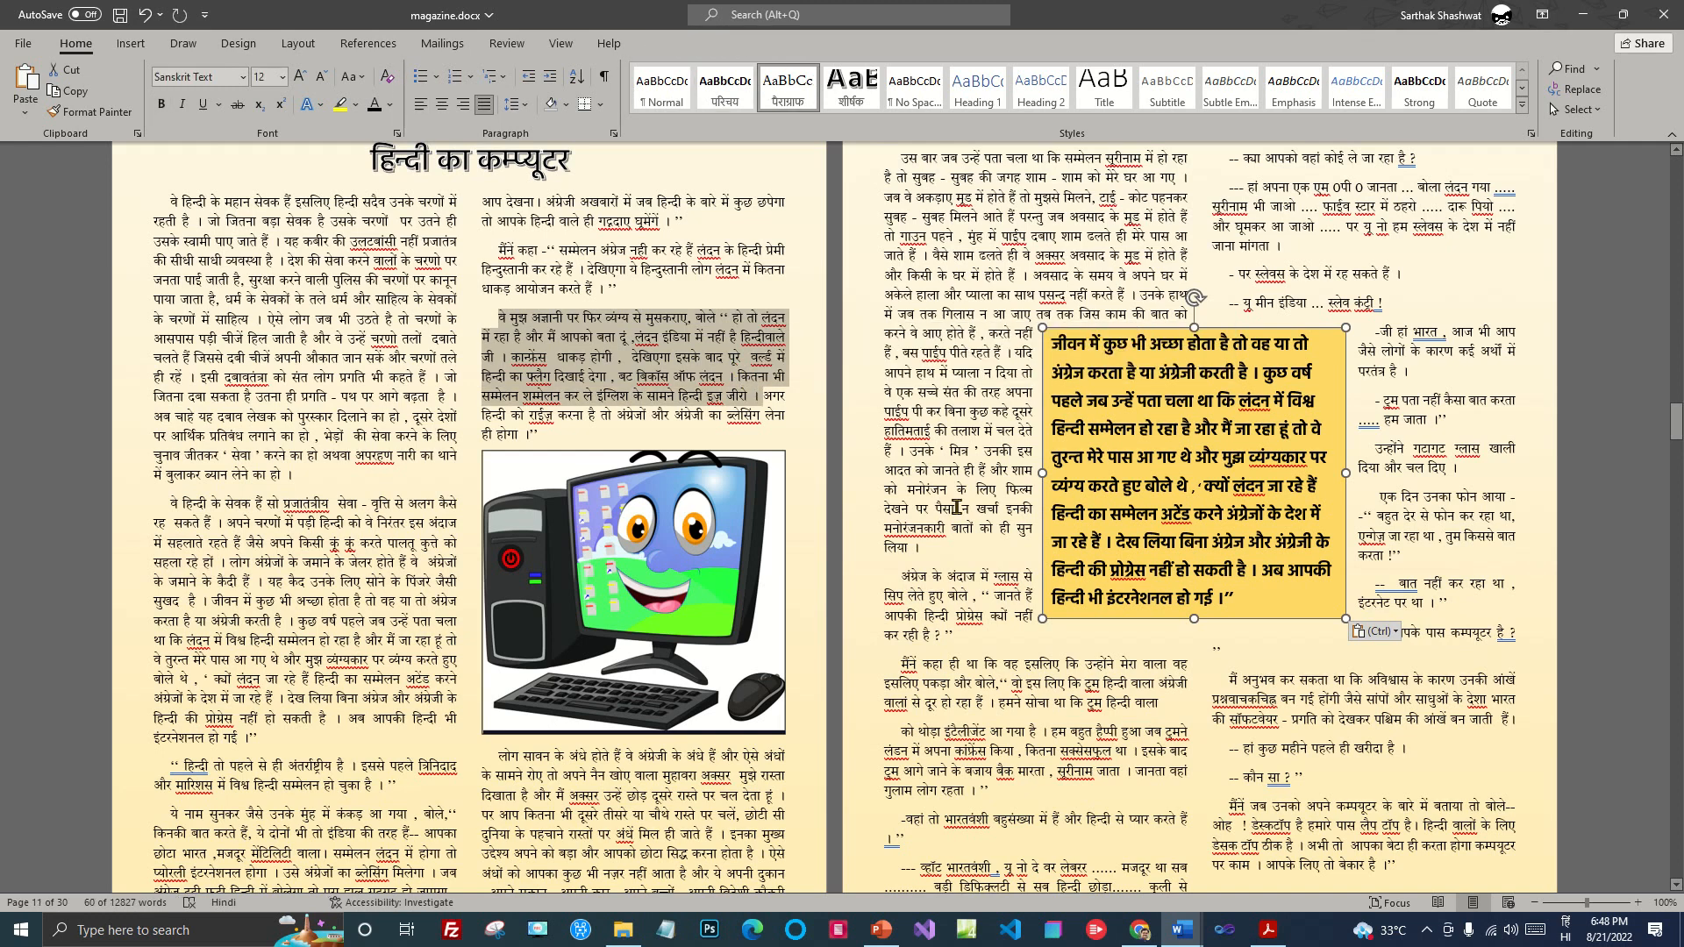
{"action": "left_click_drag", "start_coordinate": [1050, 346], "coordinate": [1236, 598]}
{"action": "left_click", "coordinate": [27, 111]}
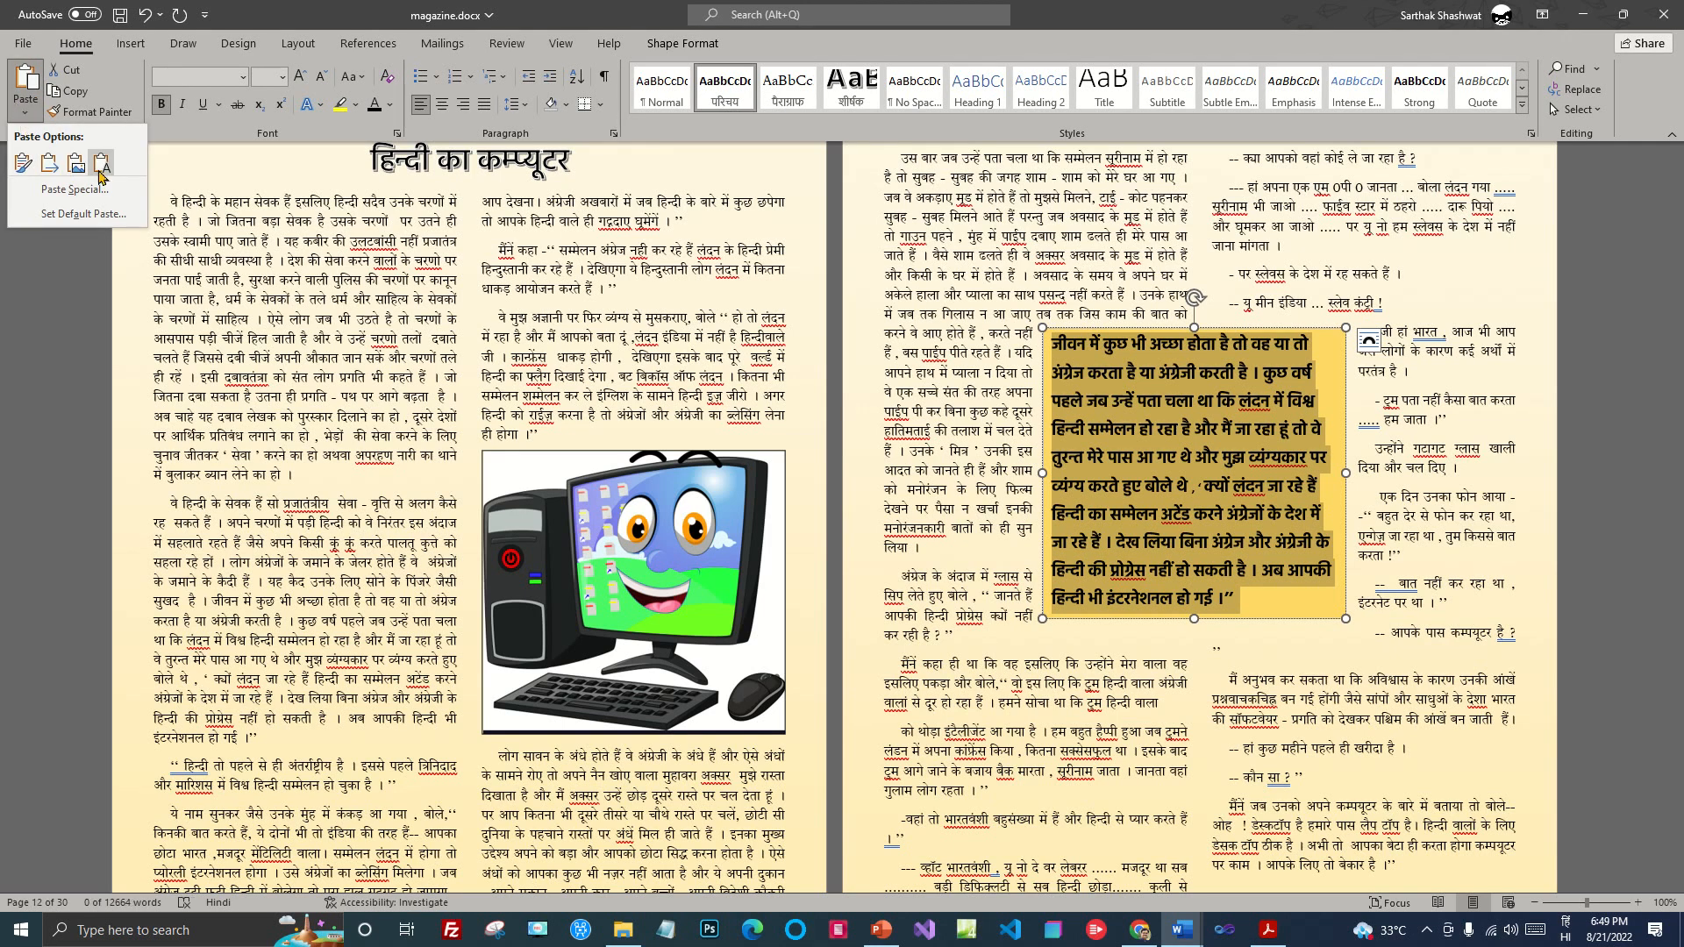
{"action": "left_click", "coordinate": [101, 167]}
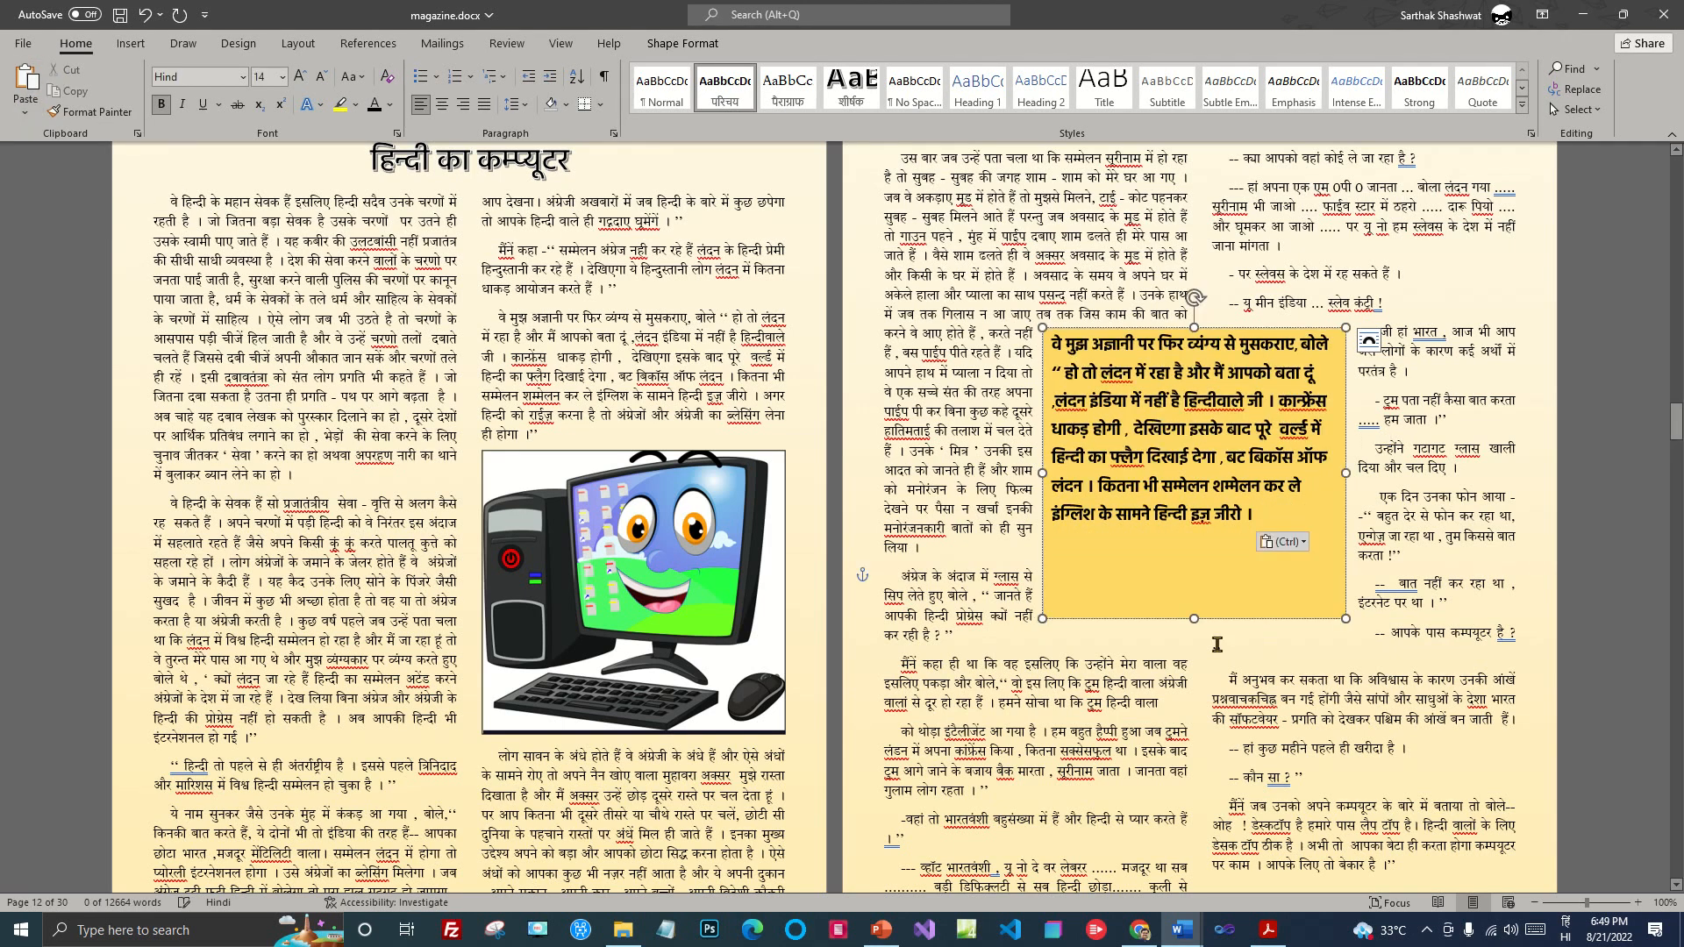
{"action": "left_click_drag", "start_coordinate": [1193, 618], "coordinate": [1197, 529]}
{"action": "left_click_drag", "start_coordinate": [1236, 344], "coordinate": [1072, 375]}
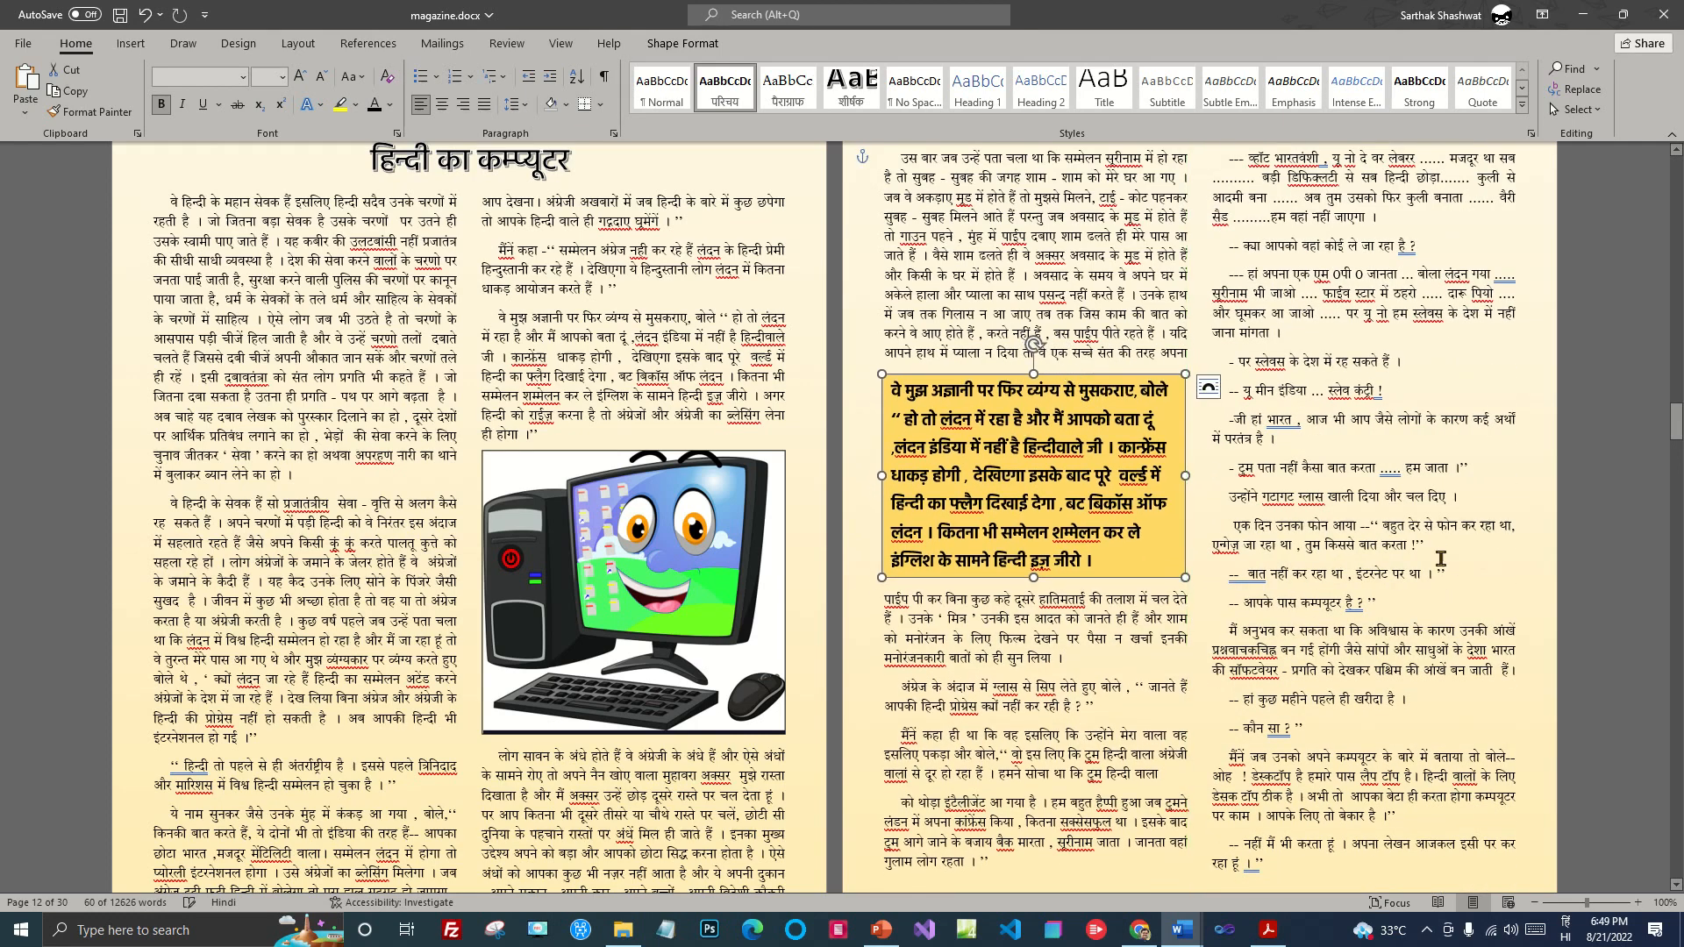
Step: Move the yellow quote box on page 13 from between the columns into the second column, above the article's closing paragraphs
{"action": "scroll", "coordinate": [1316, 482], "scroll_direction": "down", "scroll_amount": 15}
{"action": "scroll", "coordinate": [1434, 589], "scroll_direction": "down", "scroll_amount": 10}
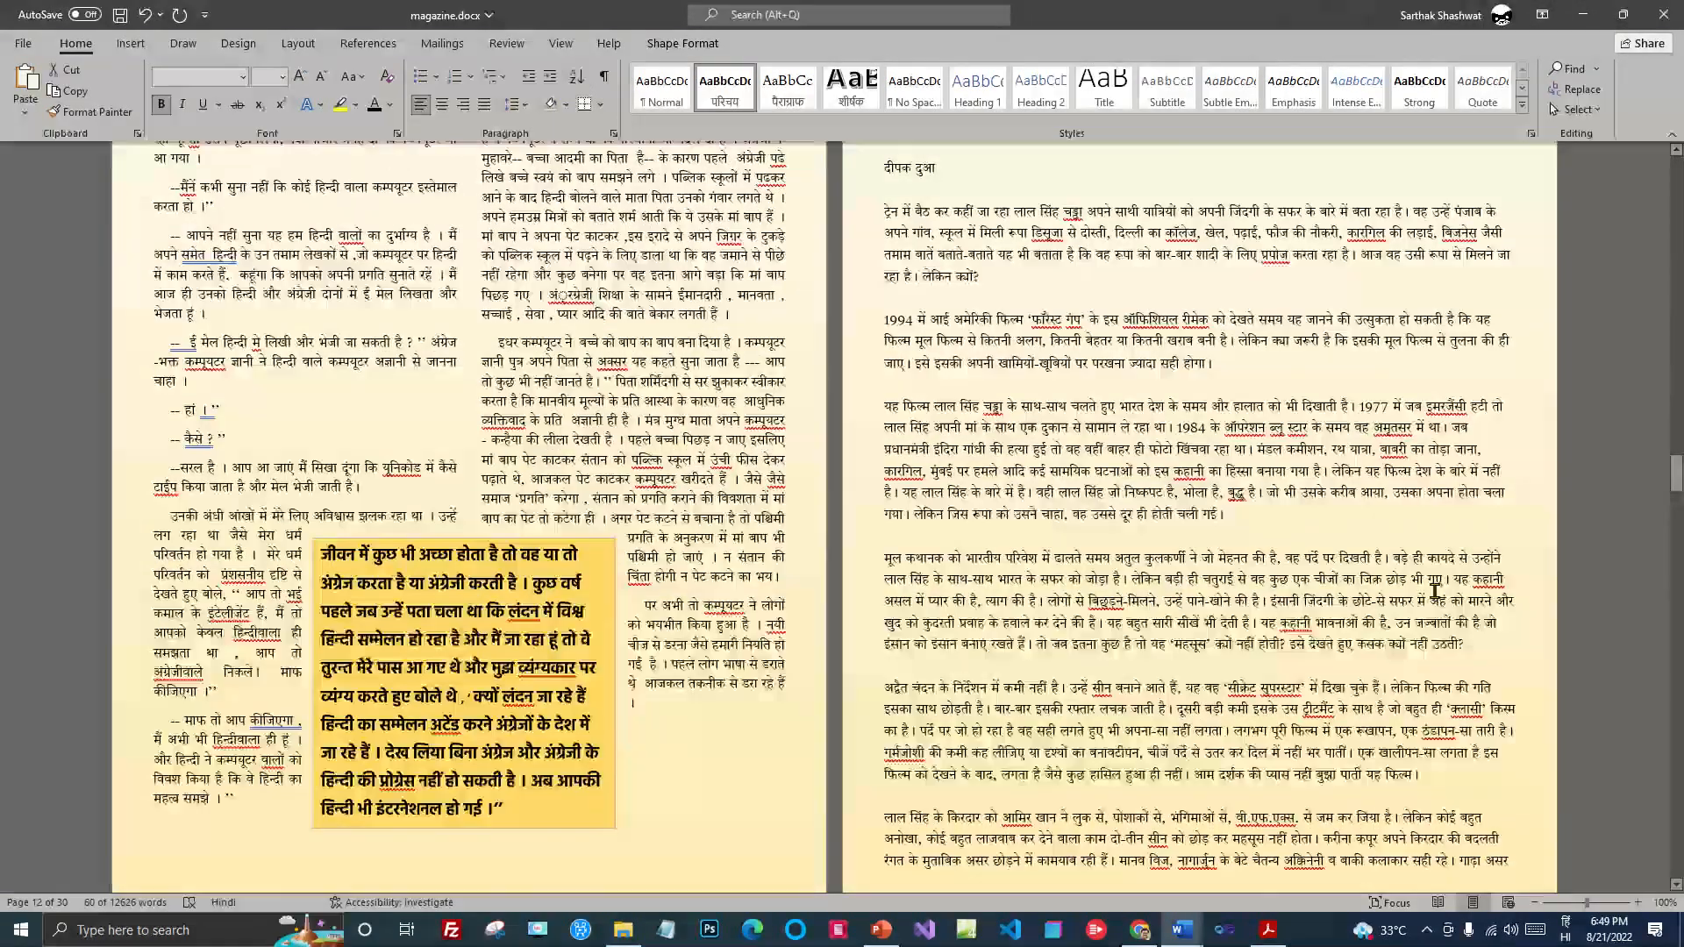
{"action": "scroll", "coordinate": [667, 513], "scroll_direction": "up", "scroll_amount": 5}
{"action": "scroll", "coordinate": [666, 513], "scroll_direction": "up", "scroll_amount": 1}
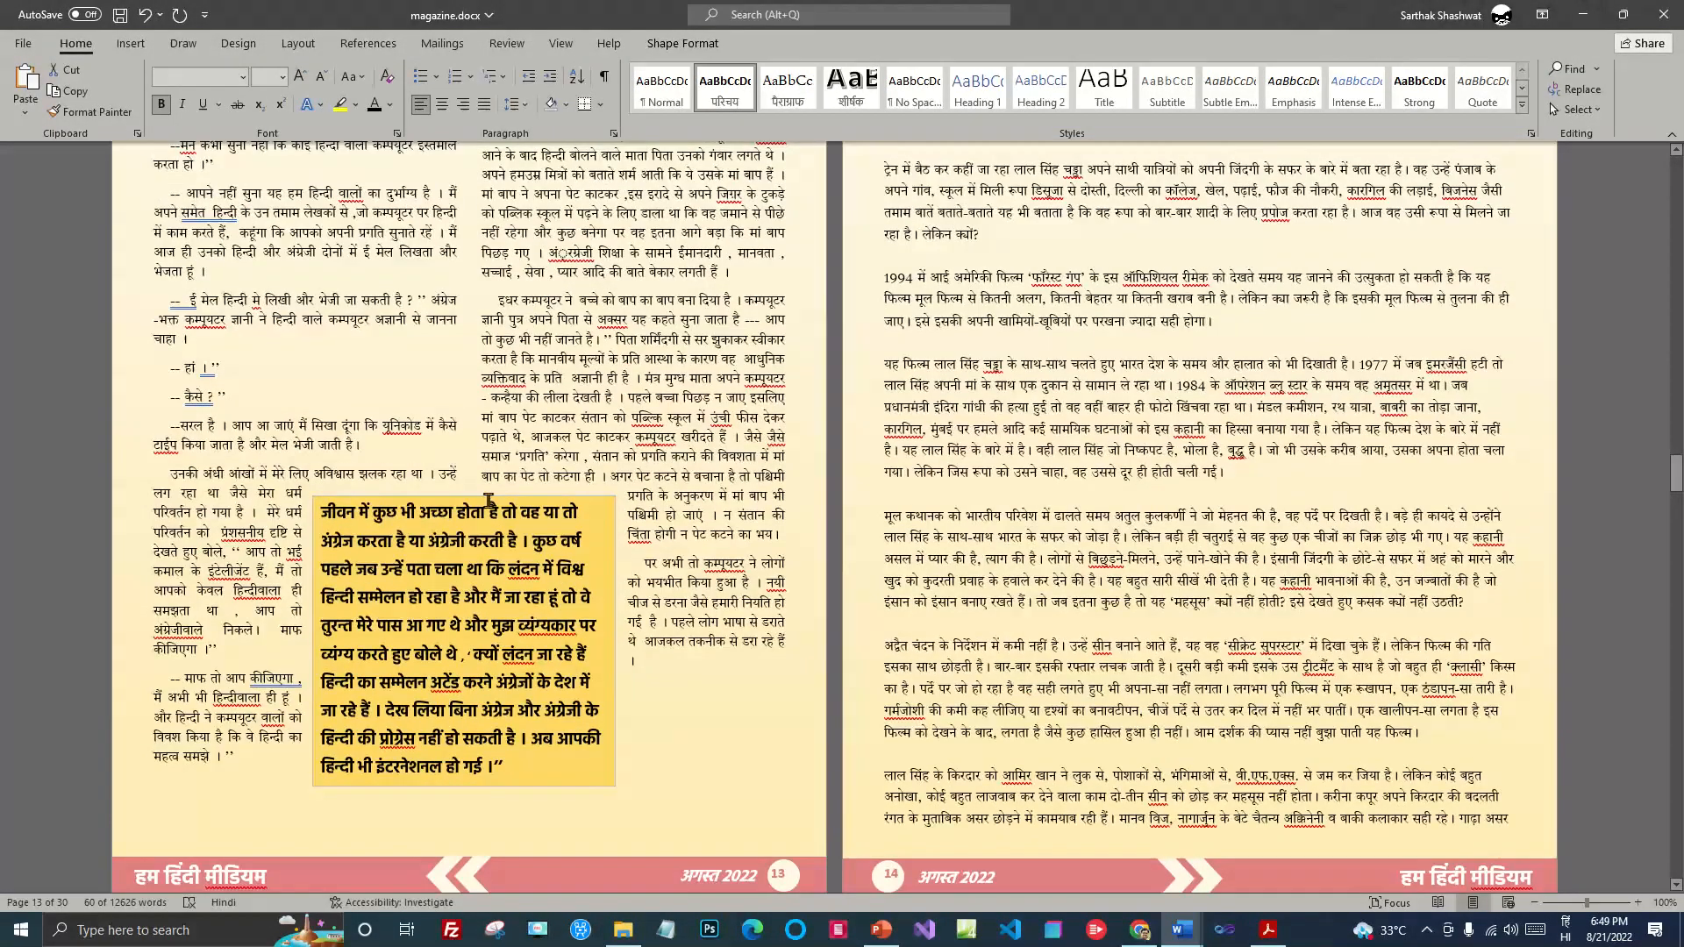
{"action": "left_click_drag", "start_coordinate": [490, 498], "coordinate": [688, 273]}
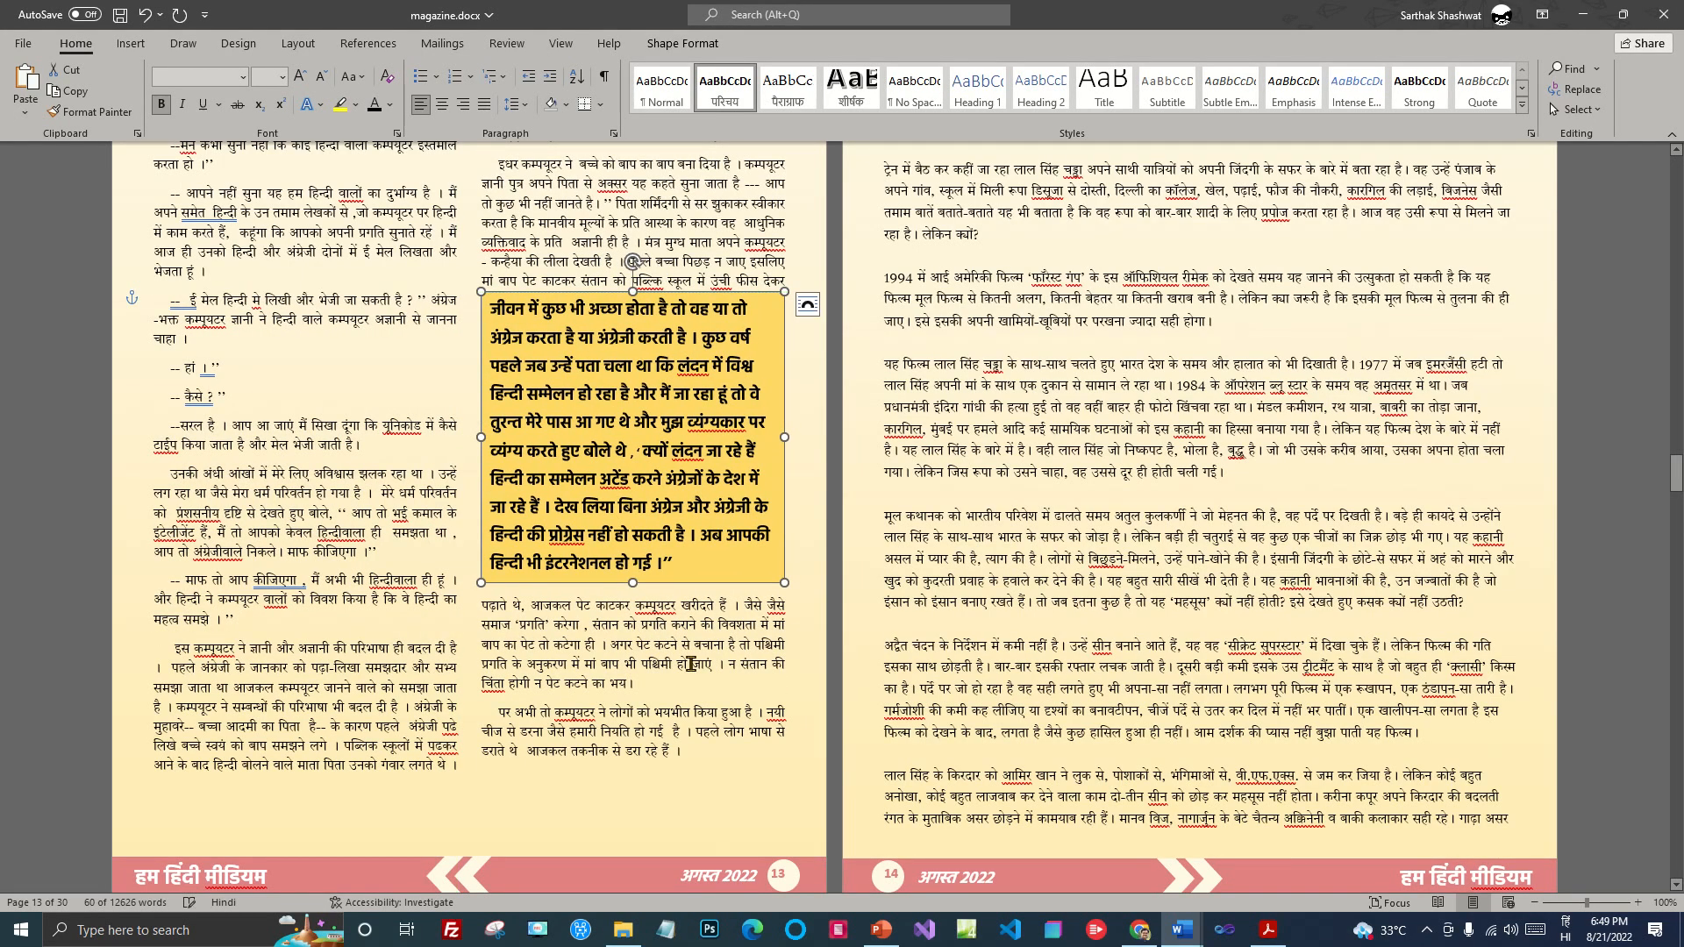
{"action": "left_click", "coordinate": [690, 731]}
Step: Append the page 11 passage from "अगर हिन्दी" to "लेना ही होगा" to the page 12 quote as text only, and lengthen the box to fit
{"action": "scroll", "coordinate": [697, 745], "scroll_direction": "up", "scroll_amount": 10}
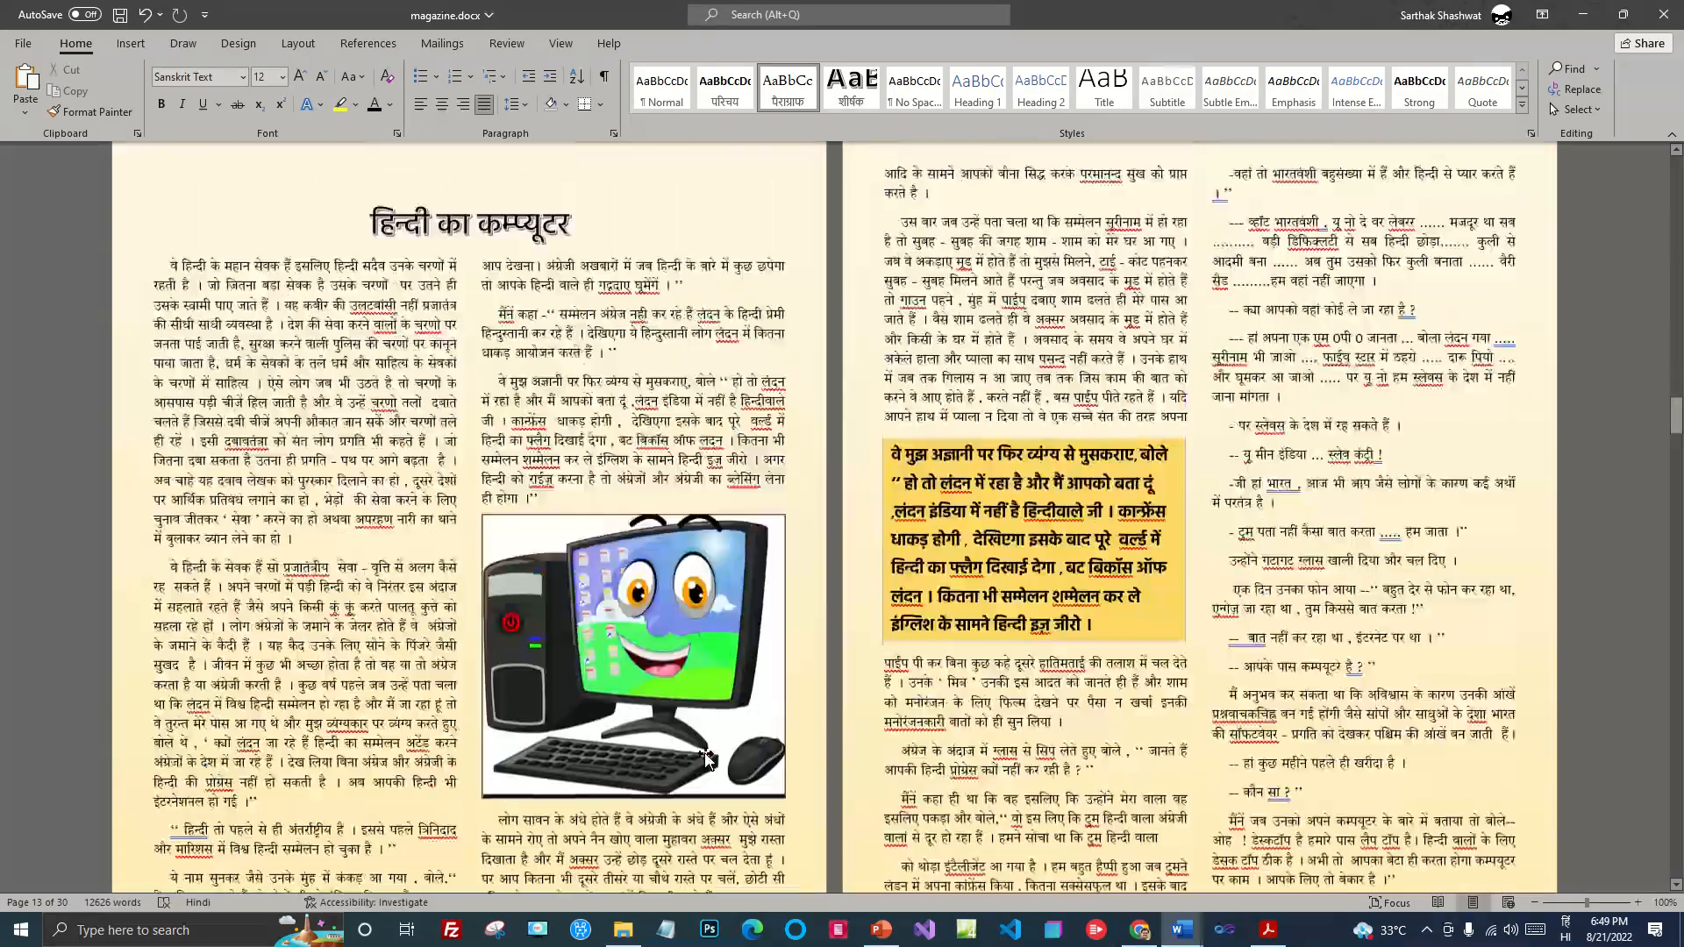
{"action": "scroll", "coordinate": [707, 759], "scroll_direction": "up", "scroll_amount": 1}
{"action": "scroll", "coordinate": [706, 760], "scroll_direction": "up", "scroll_amount": 6}
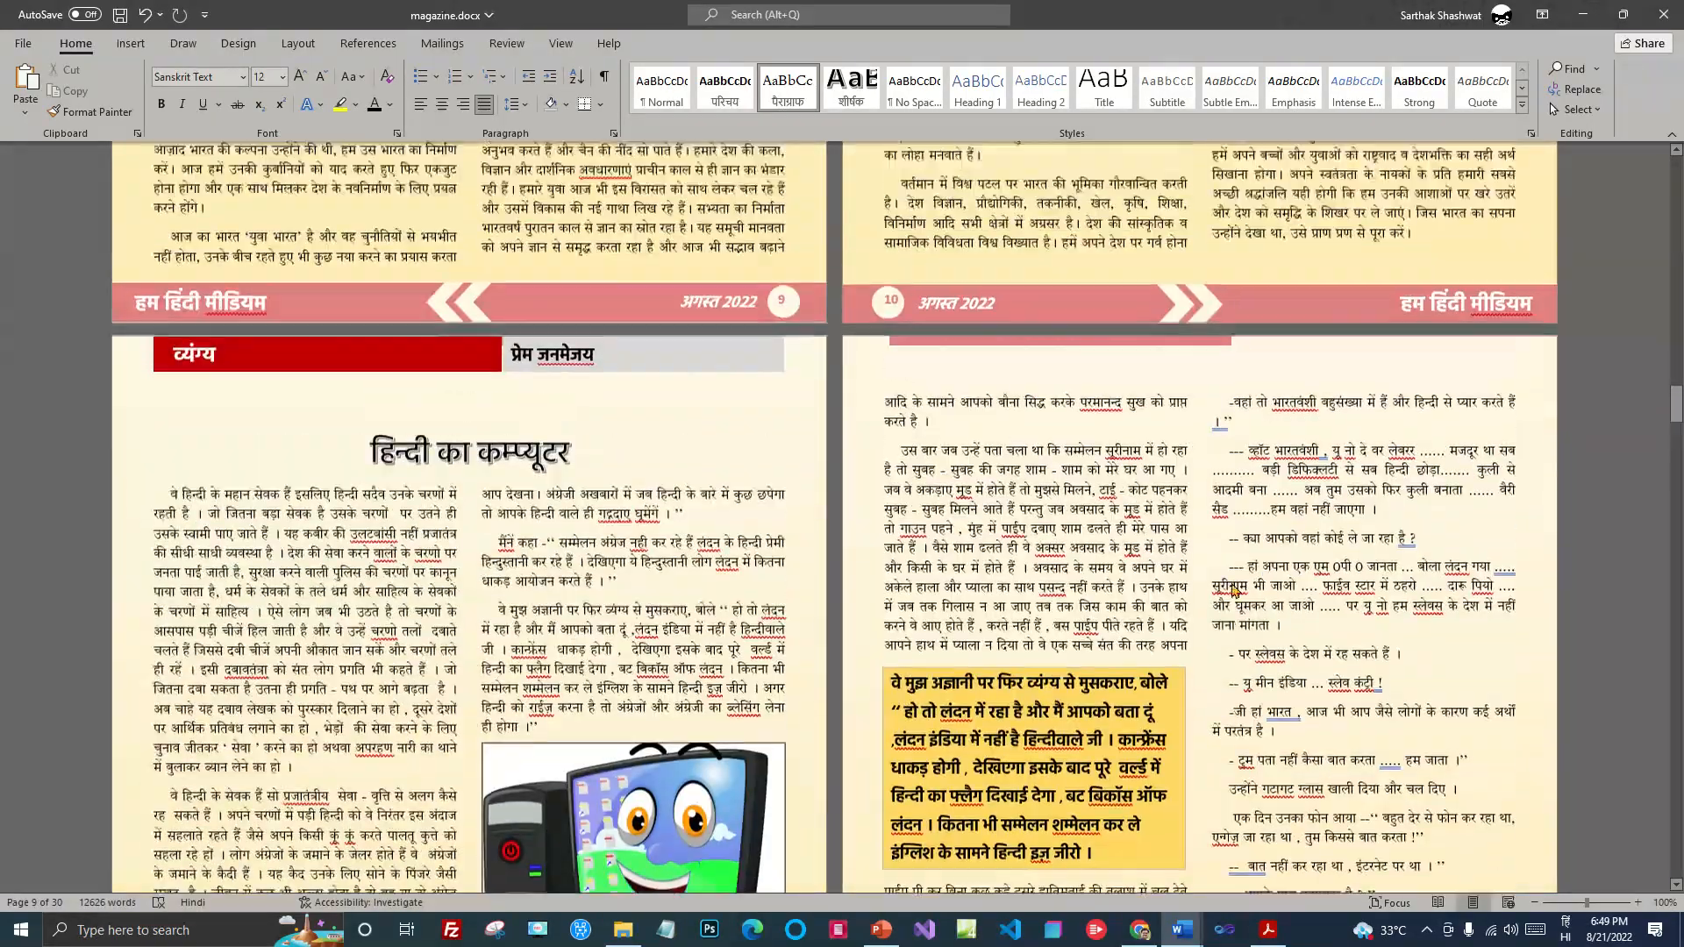
{"action": "scroll", "coordinate": [1102, 693], "scroll_direction": "down", "scroll_amount": 3}
{"action": "scroll", "coordinate": [1101, 693], "scroll_direction": "down", "scroll_amount": 7}
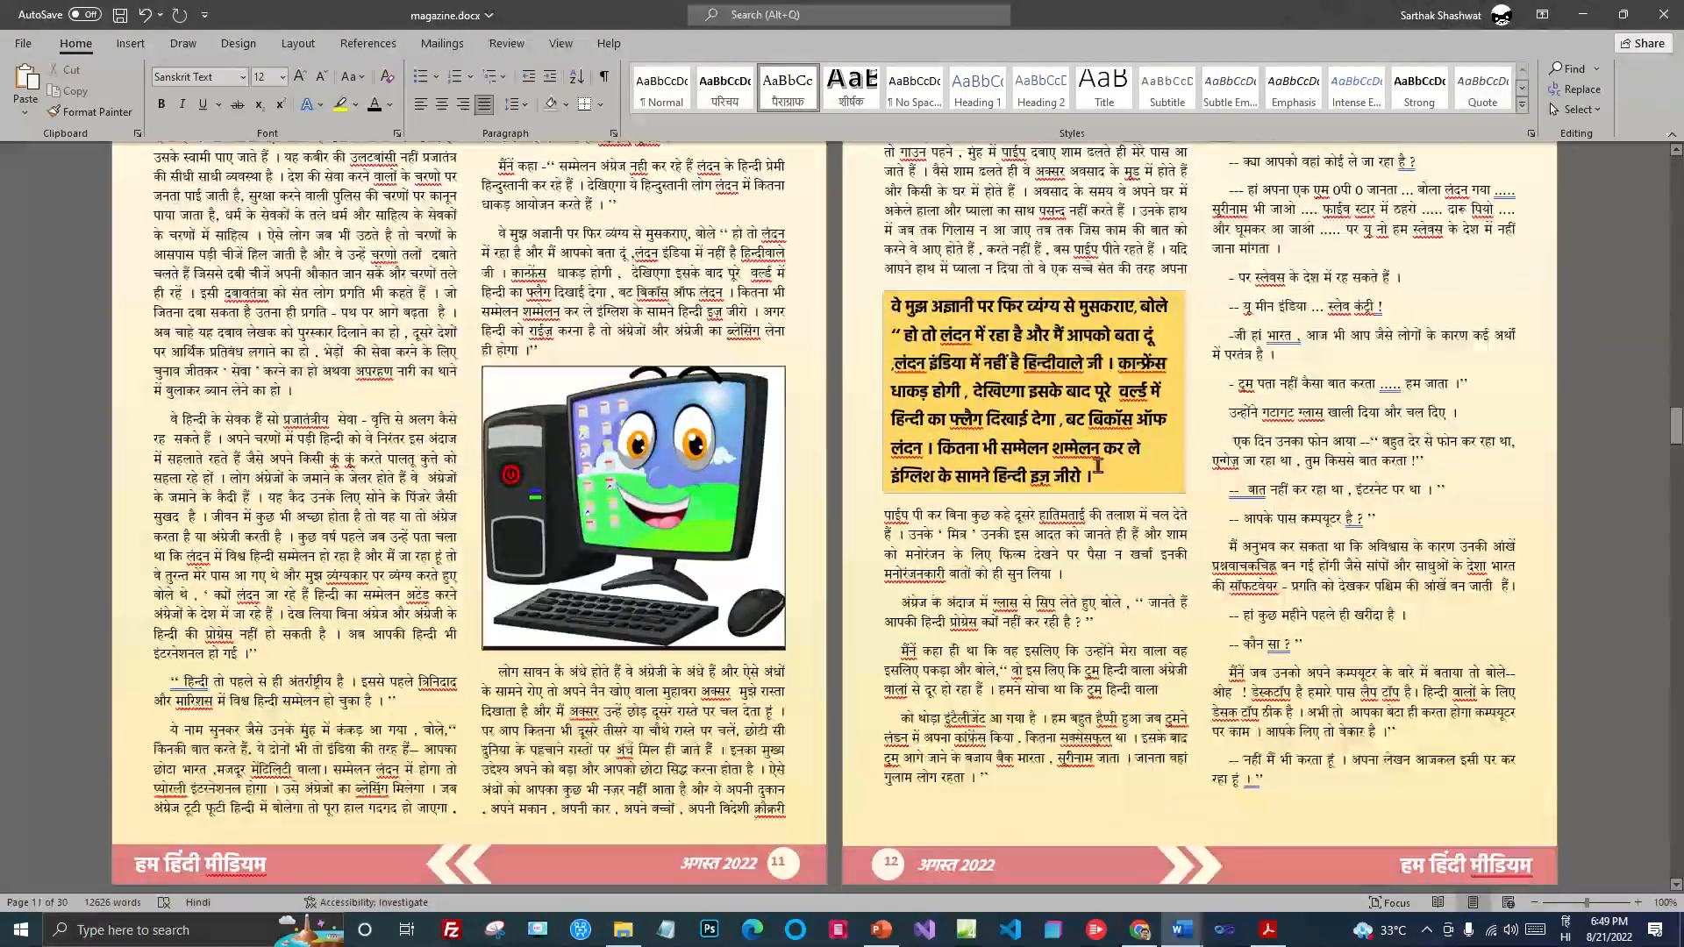
{"action": "scroll", "coordinate": [1088, 476], "scroll_direction": "up", "scroll_amount": 2}
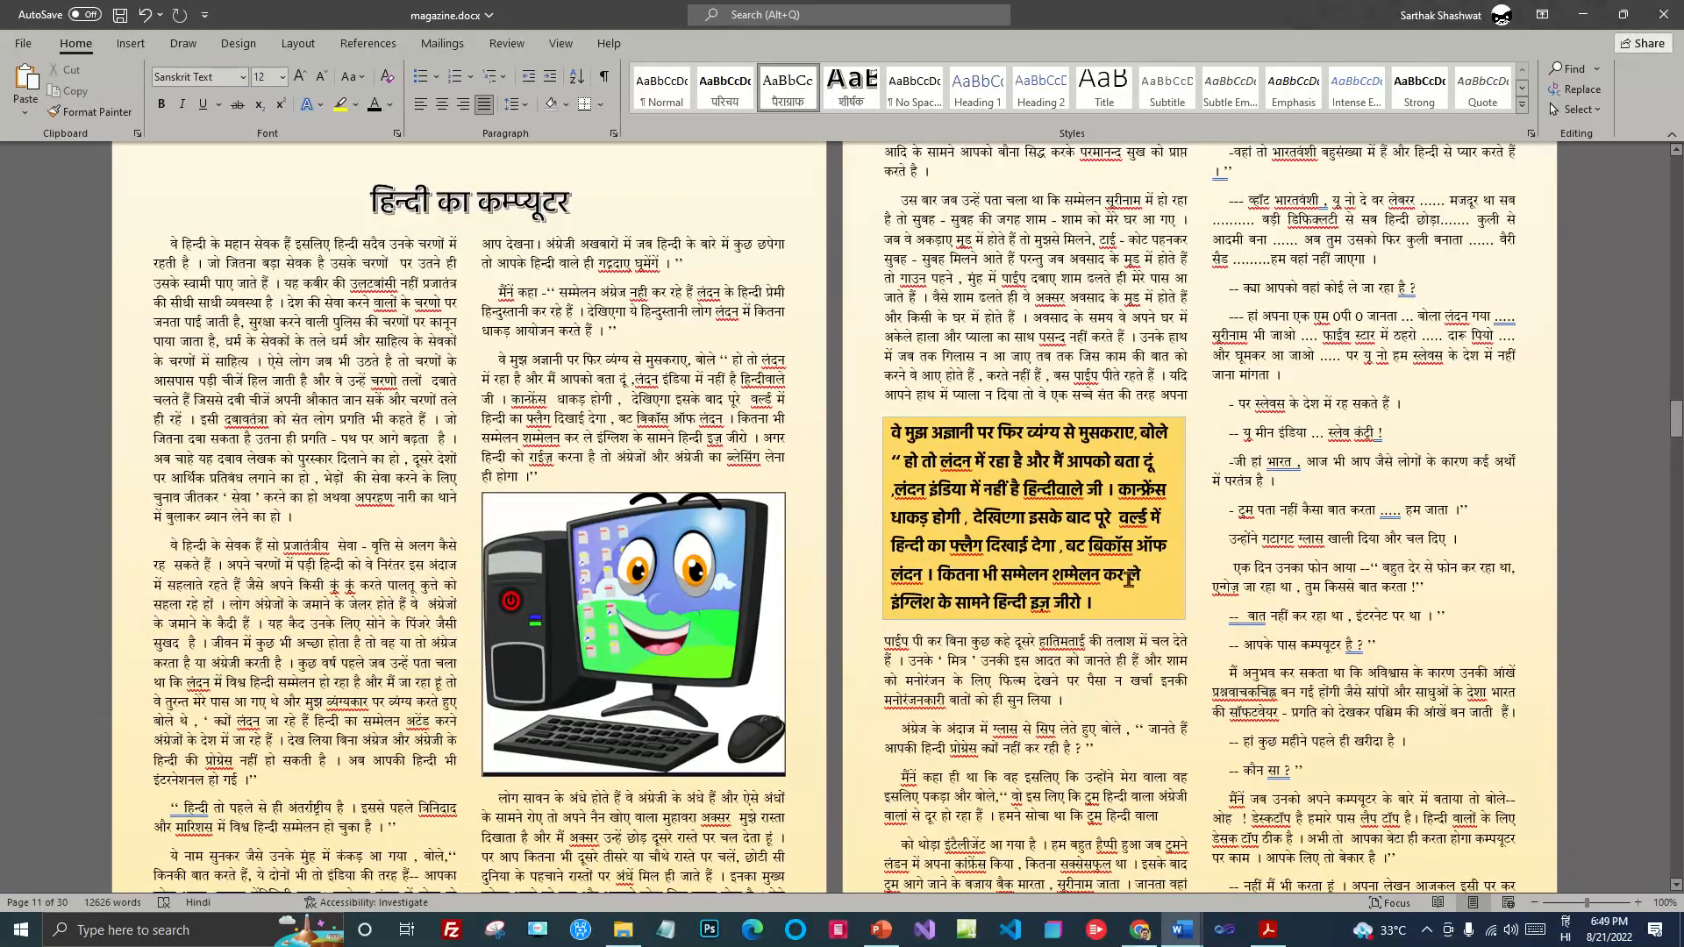
{"action": "scroll", "coordinate": [1084, 574], "scroll_direction": "down", "scroll_amount": 2}
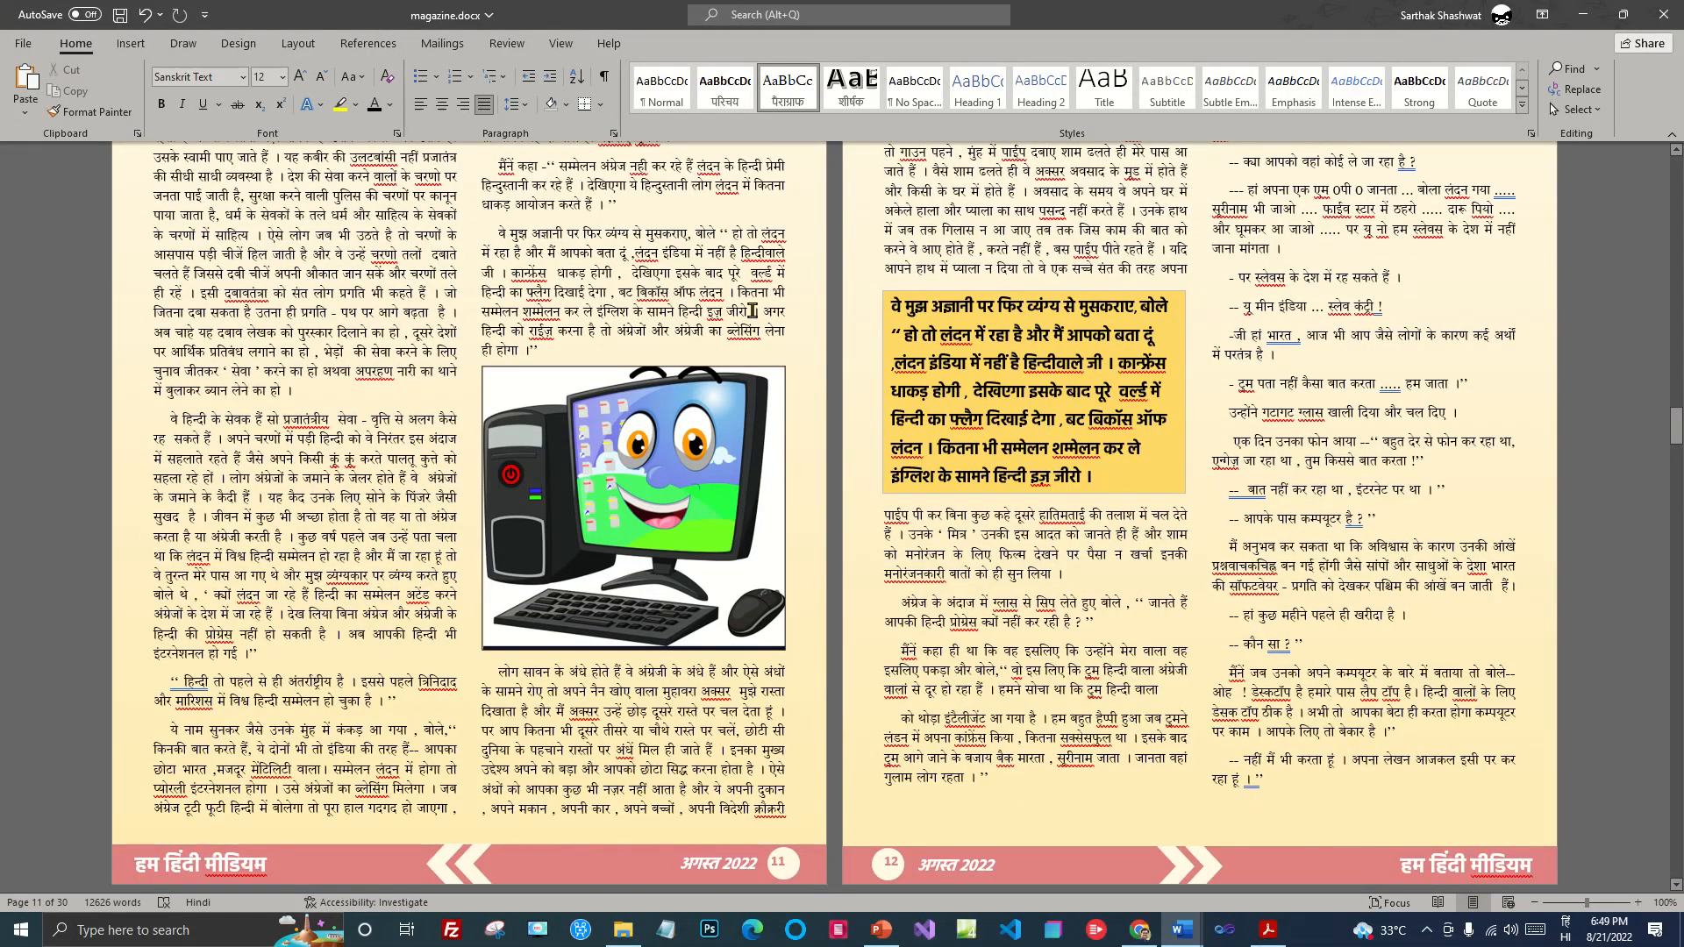
{"action": "left_click_drag", "start_coordinate": [762, 307], "coordinate": [786, 350]}
{"action": "key", "text": "ctrl+c"}
{"action": "left_click", "coordinate": [1119, 465]}
{"action": "left_click", "coordinate": [30, 121]}
{"action": "left_click", "coordinate": [101, 162]}
{"action": "left_click_drag", "start_coordinate": [1033, 494], "coordinate": [1042, 552]}
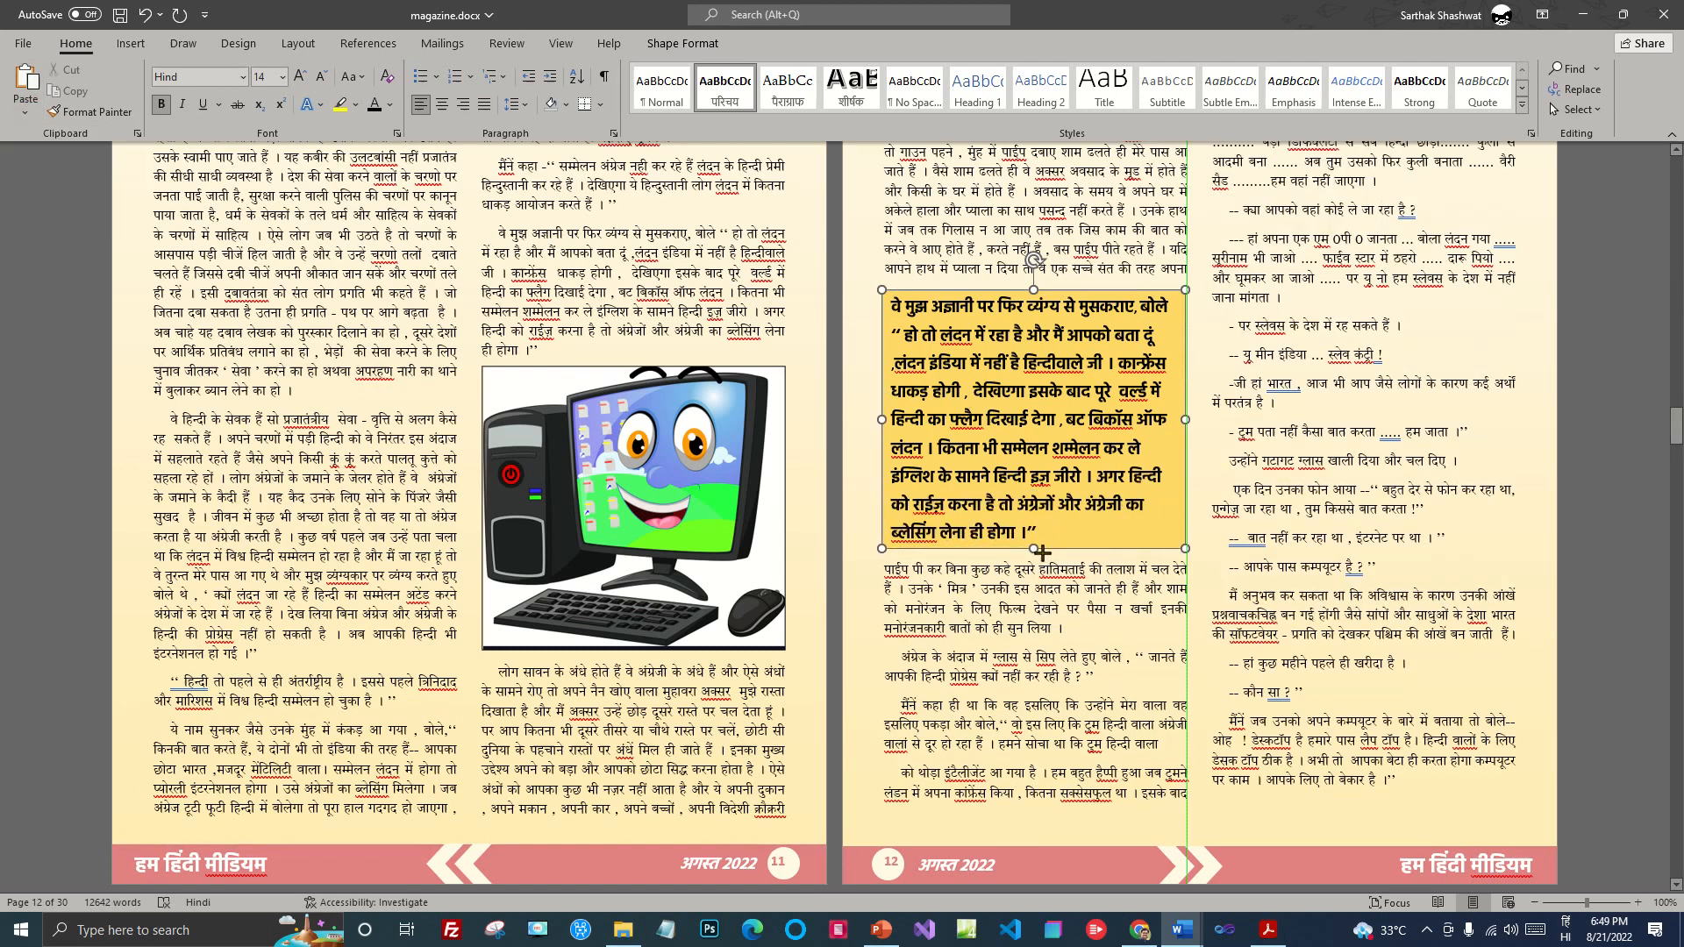
Step: Delete the plain "फिल्म समीक्षा" line above the film review's title on page 14
{"action": "scroll", "coordinate": [627, 654], "scroll_direction": "down", "scroll_amount": 10}
{"action": "scroll", "coordinate": [627, 653], "scroll_direction": "down", "scroll_amount": 7}
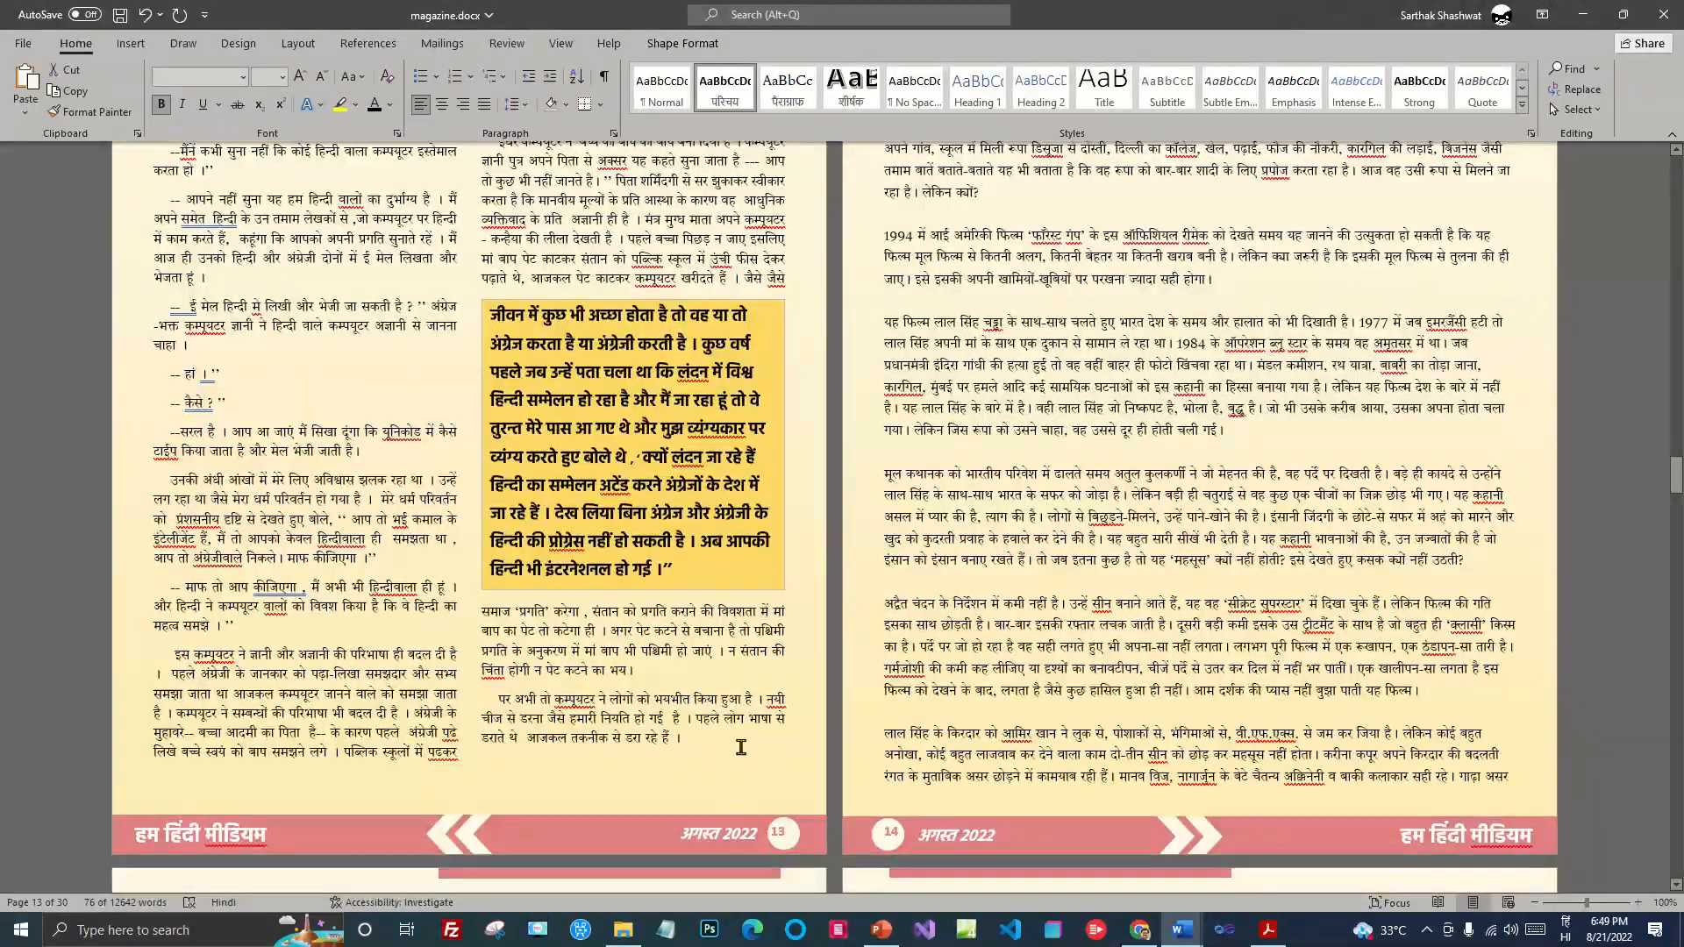
{"action": "scroll", "coordinate": [1042, 603], "scroll_direction": "up", "scroll_amount": 20}
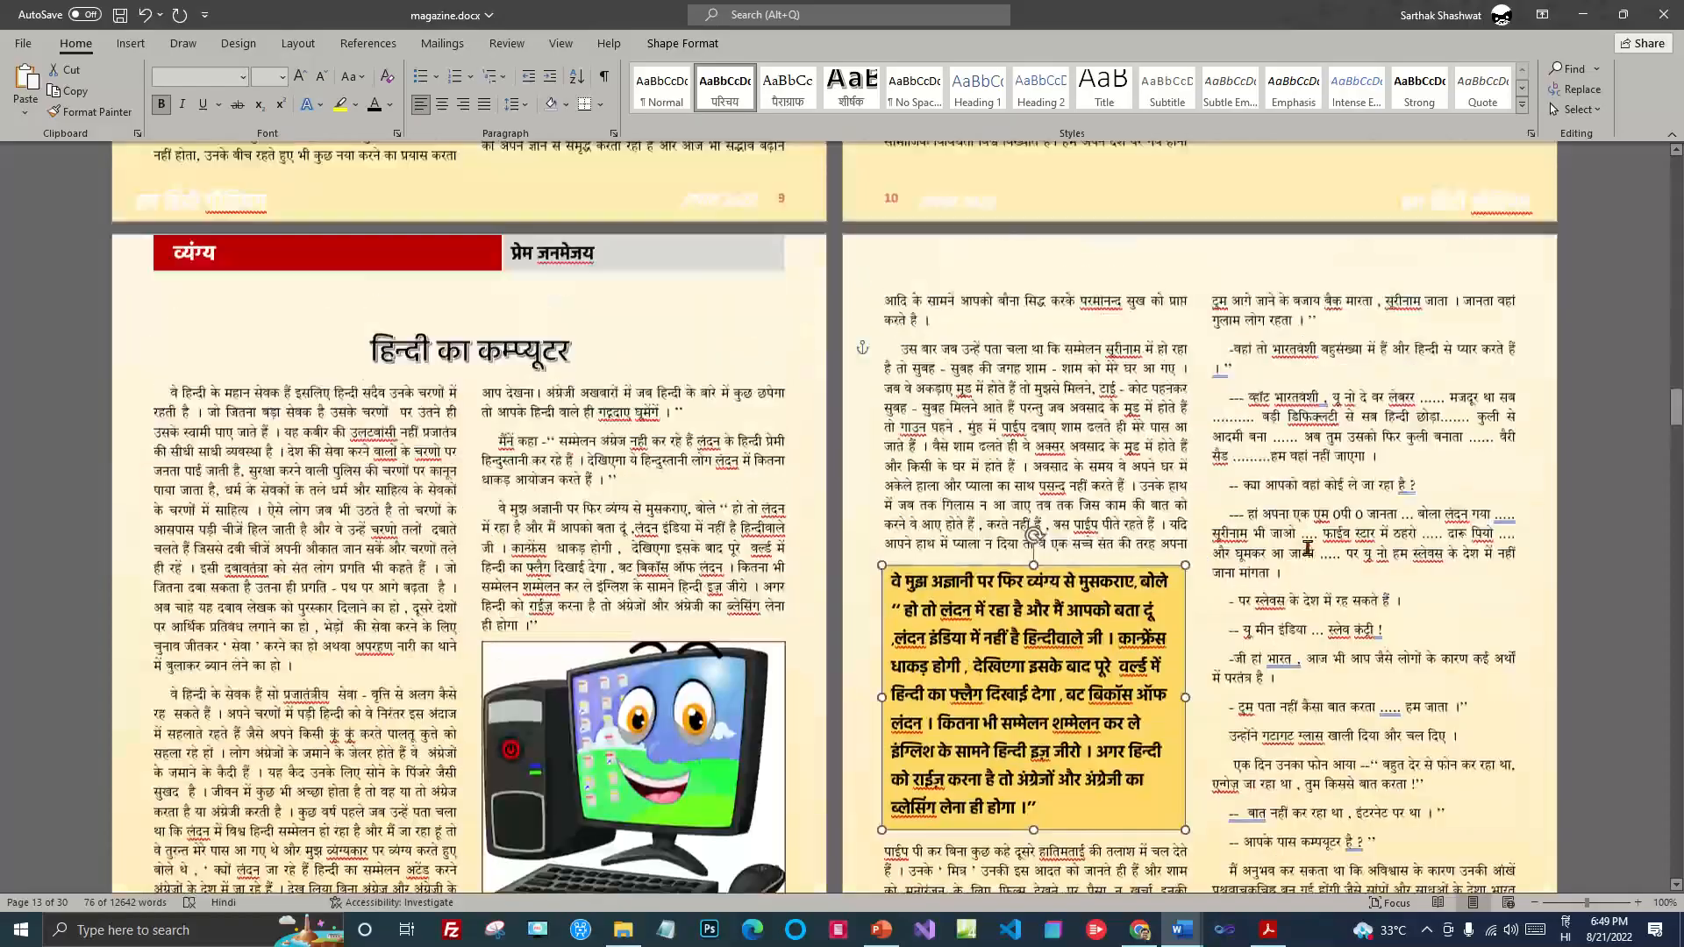
{"action": "scroll", "coordinate": [1307, 548], "scroll_direction": "up", "scroll_amount": 3}
{"action": "left_click", "coordinate": [1306, 548]}
{"action": "left_click_drag", "start_coordinate": [1675, 408], "coordinate": [1676, 461]}
{"action": "left_click_drag", "start_coordinate": [879, 268], "coordinate": [877, 269]}
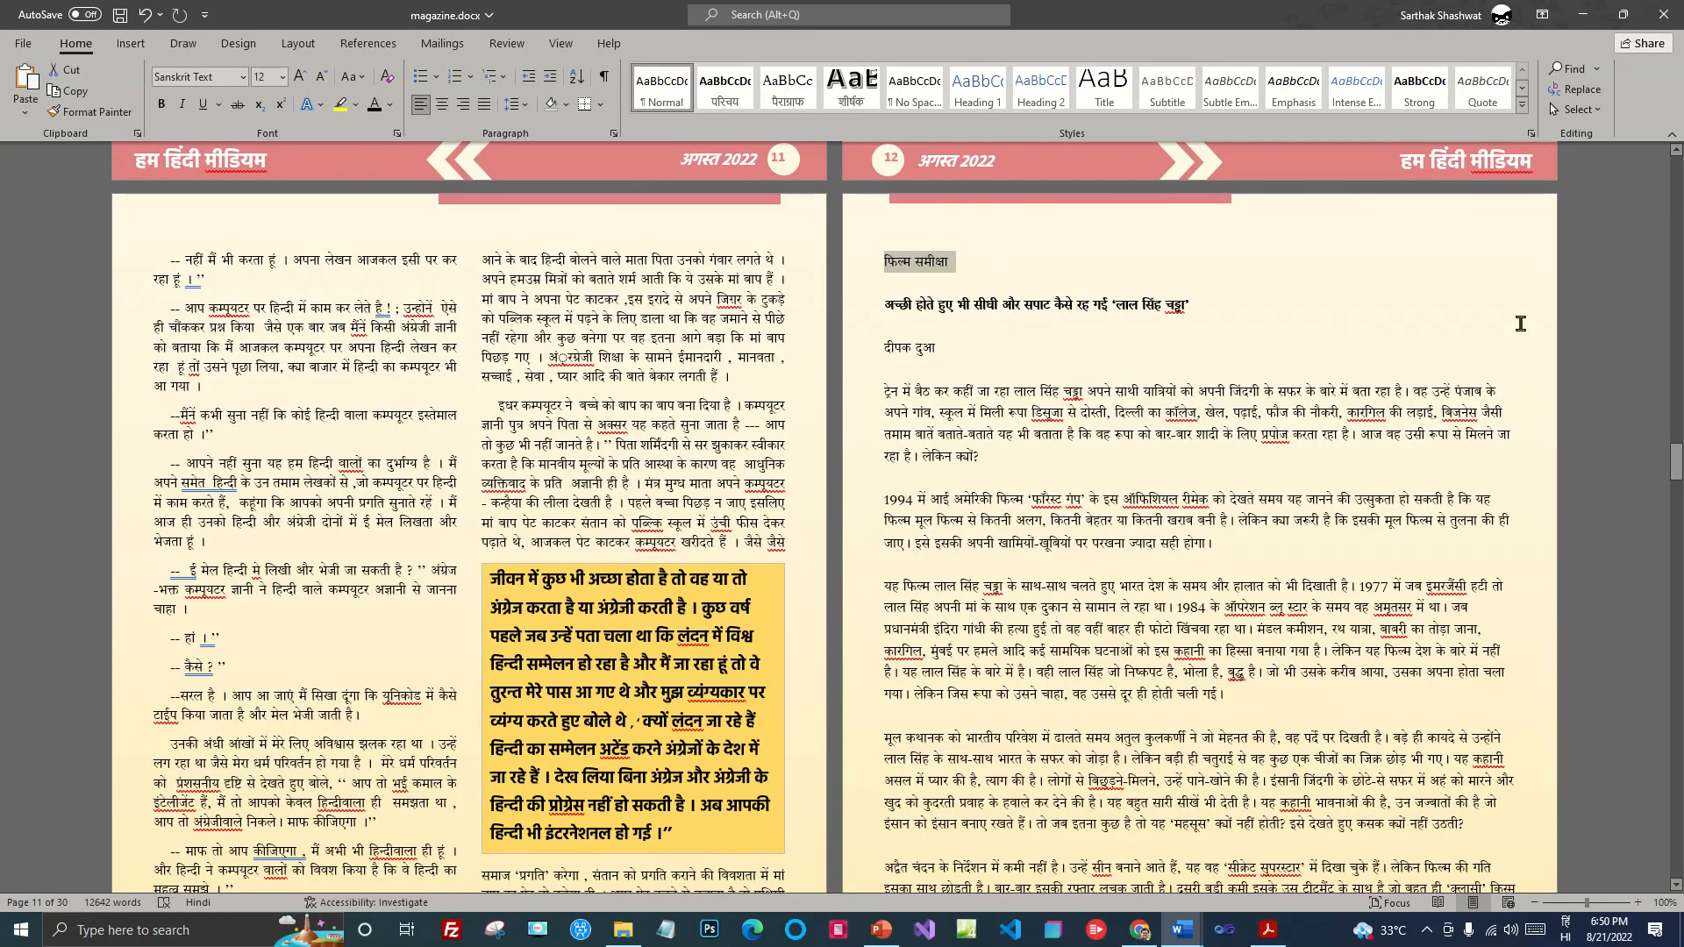
{"action": "key", "text": "Delete"}
{"action": "key", "text": "Delete"}
Step: Copy the page 11 banner and paste it on a new empty line above the film review's title on page 14
{"action": "scroll", "coordinate": [586, 450], "scroll_direction": "up", "scroll_amount": 15}
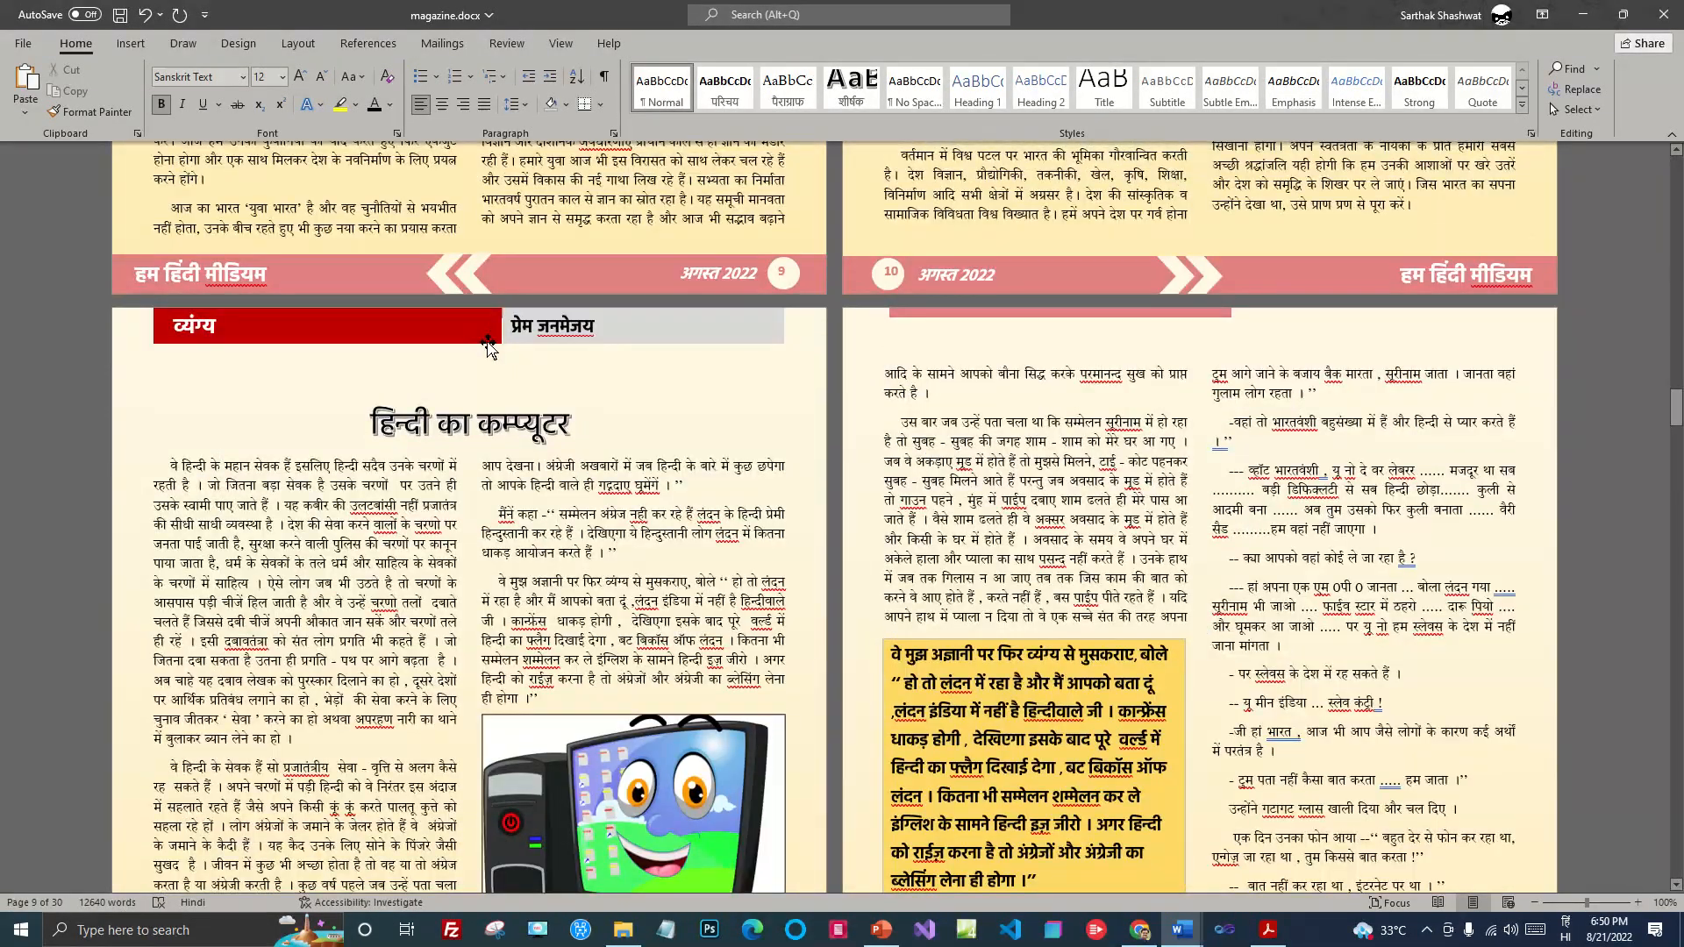
{"action": "left_click", "coordinate": [490, 344]}
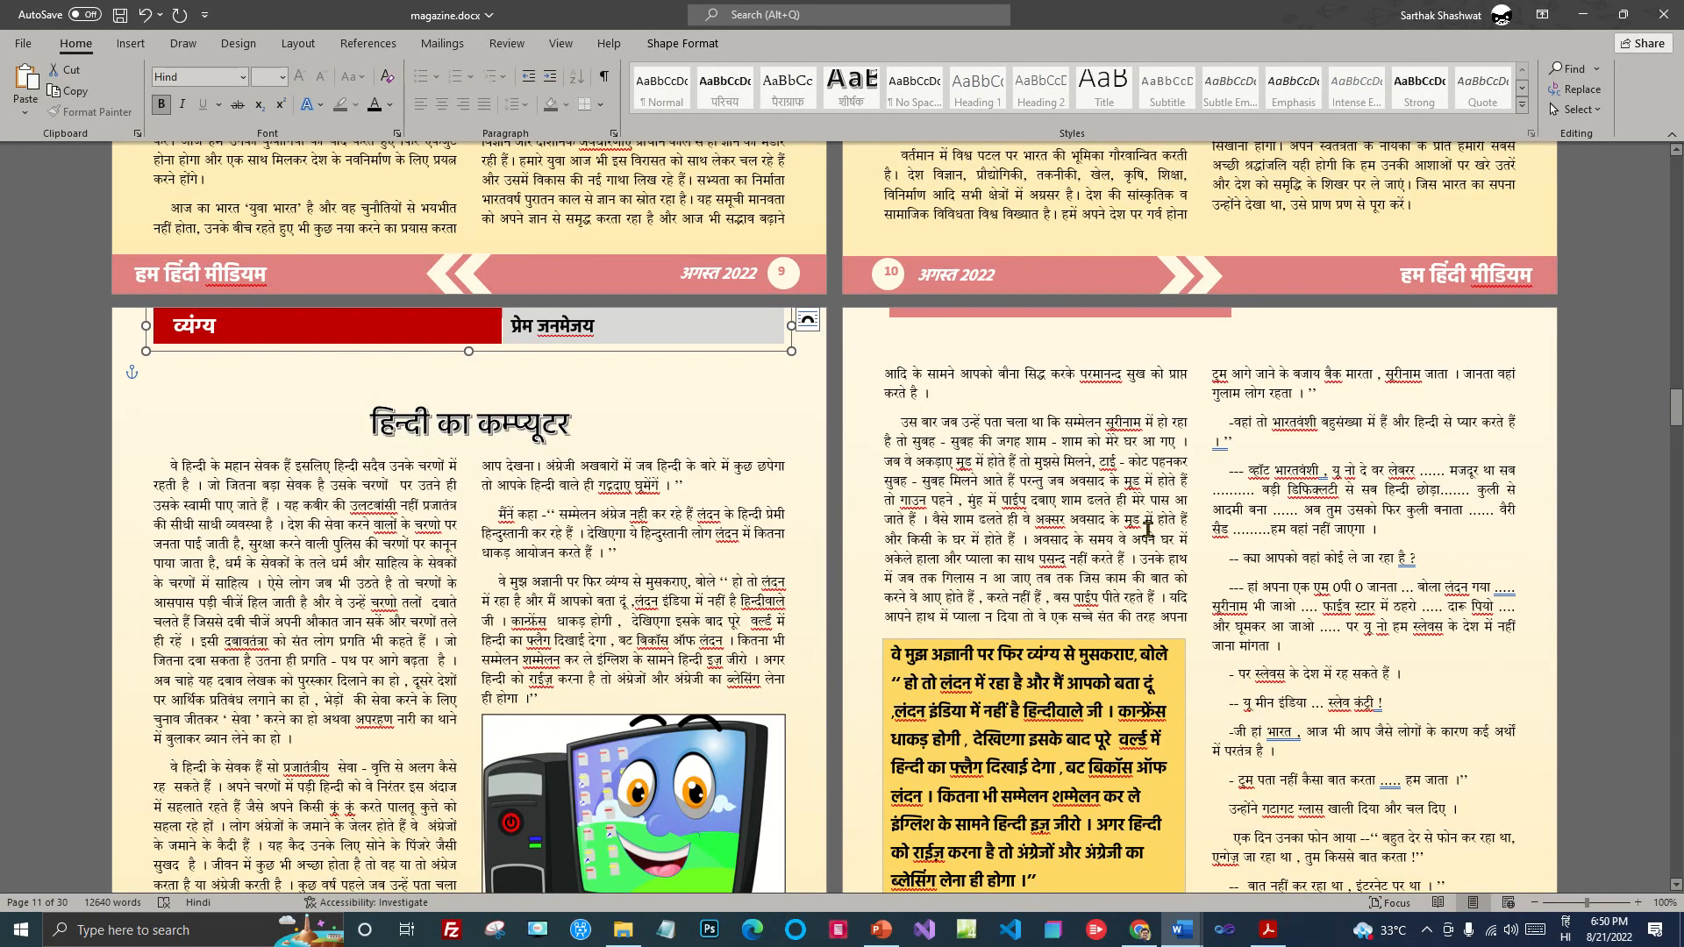
{"action": "scroll", "coordinate": [1166, 441], "scroll_direction": "down", "scroll_amount": 12}
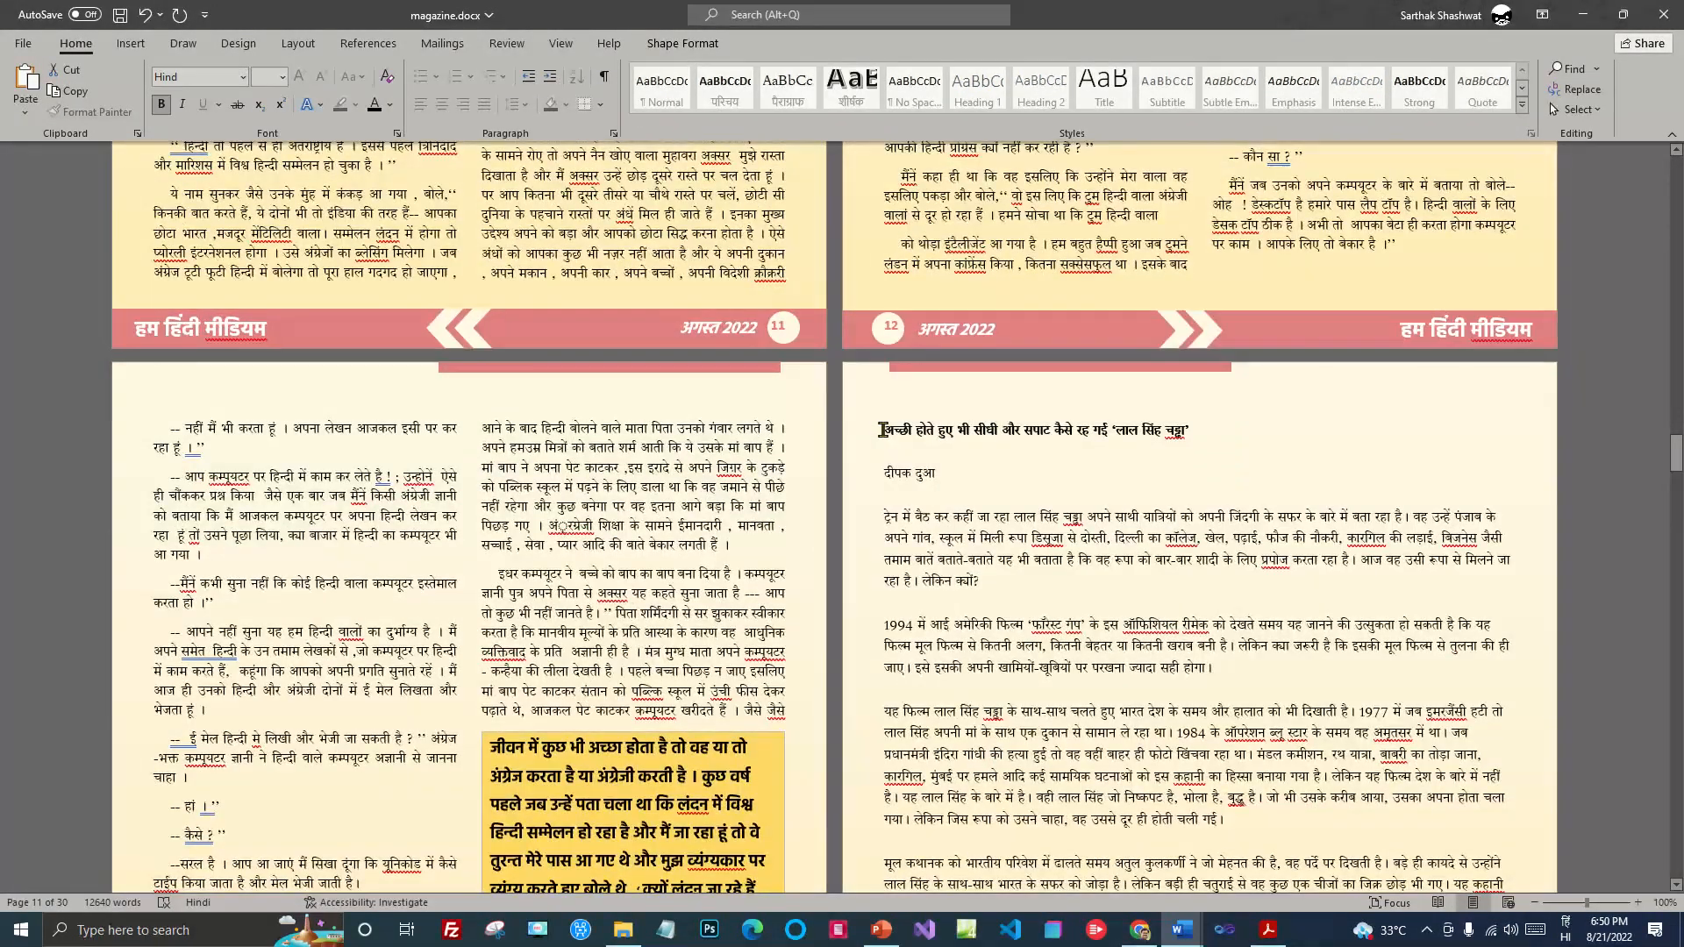
{"action": "left_click", "coordinate": [882, 430]}
{"action": "key", "text": "Return"}
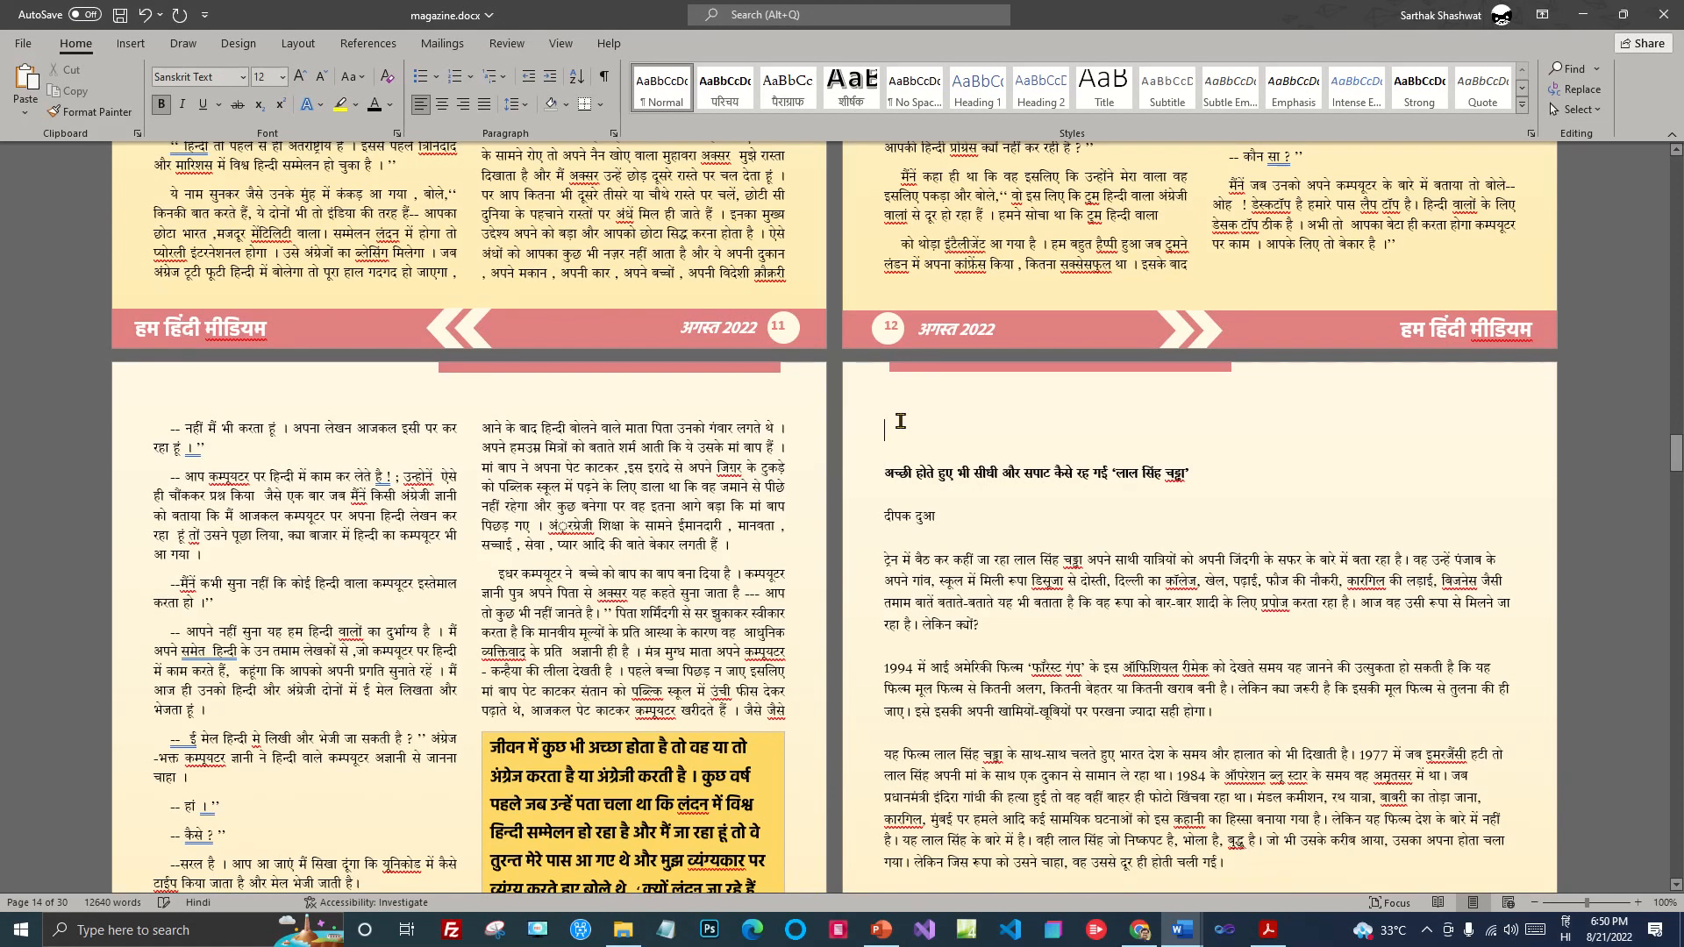
{"action": "key", "text": "ctrl+v"}
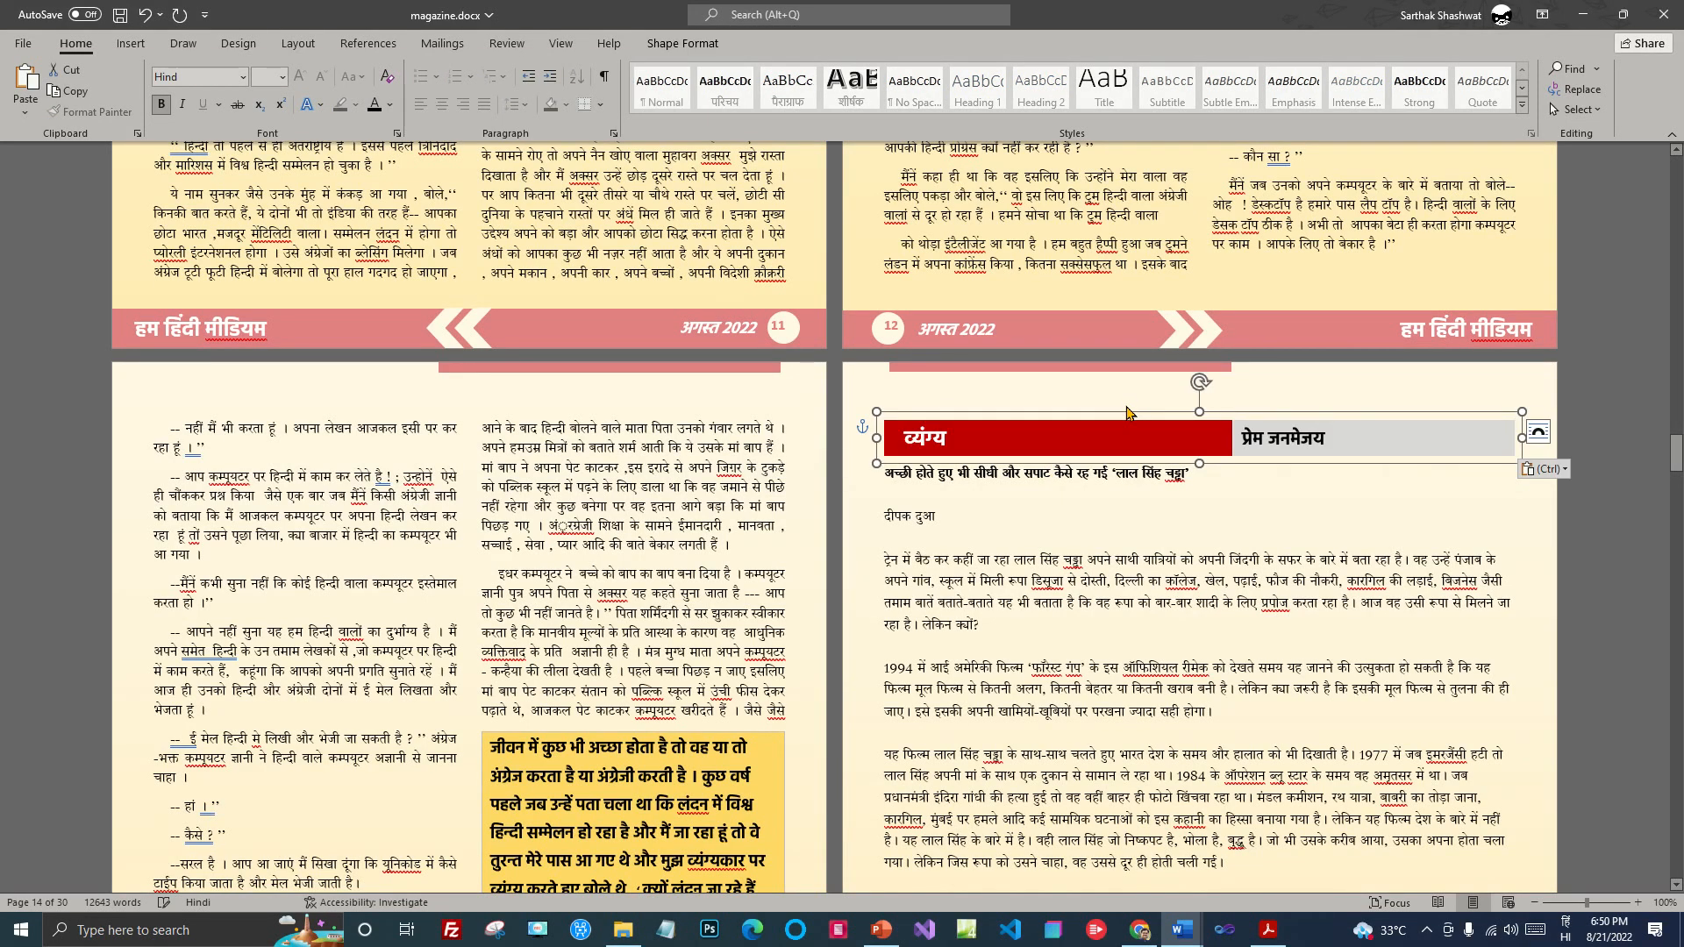
Step: Nudge the pasted banner up to the top edge of page 14
{"action": "key", "text": "Up"}
{"action": "key", "text": "Up"}
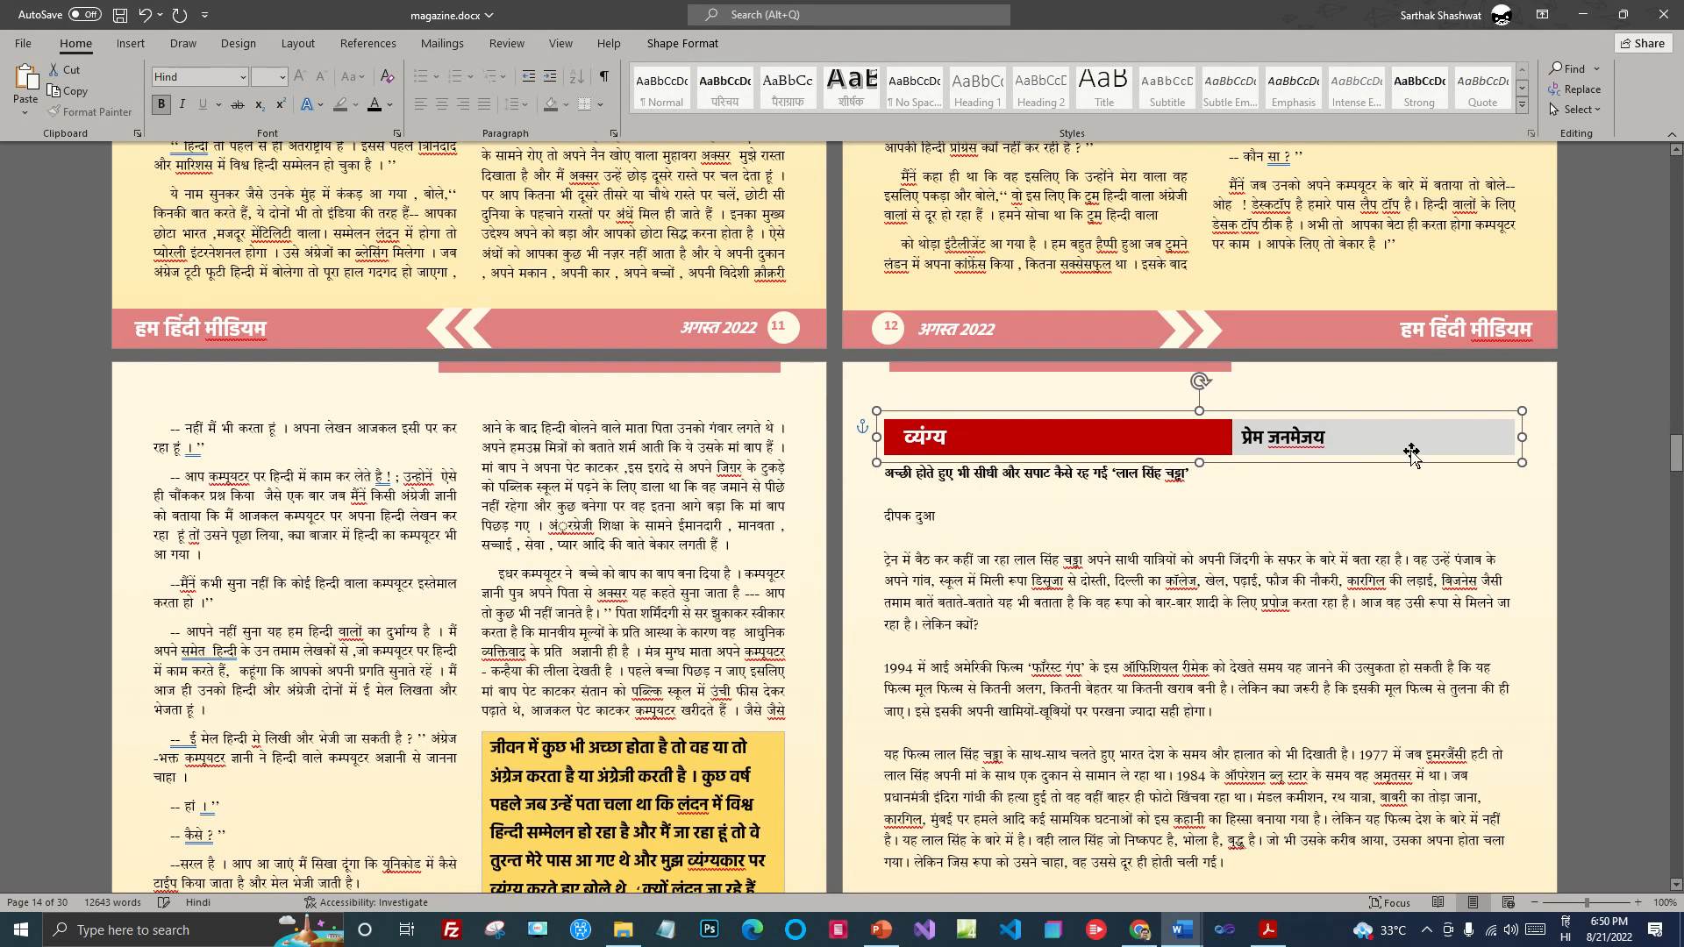
{"action": "key", "text": "Up"}
{"action": "key", "text": "Up"}
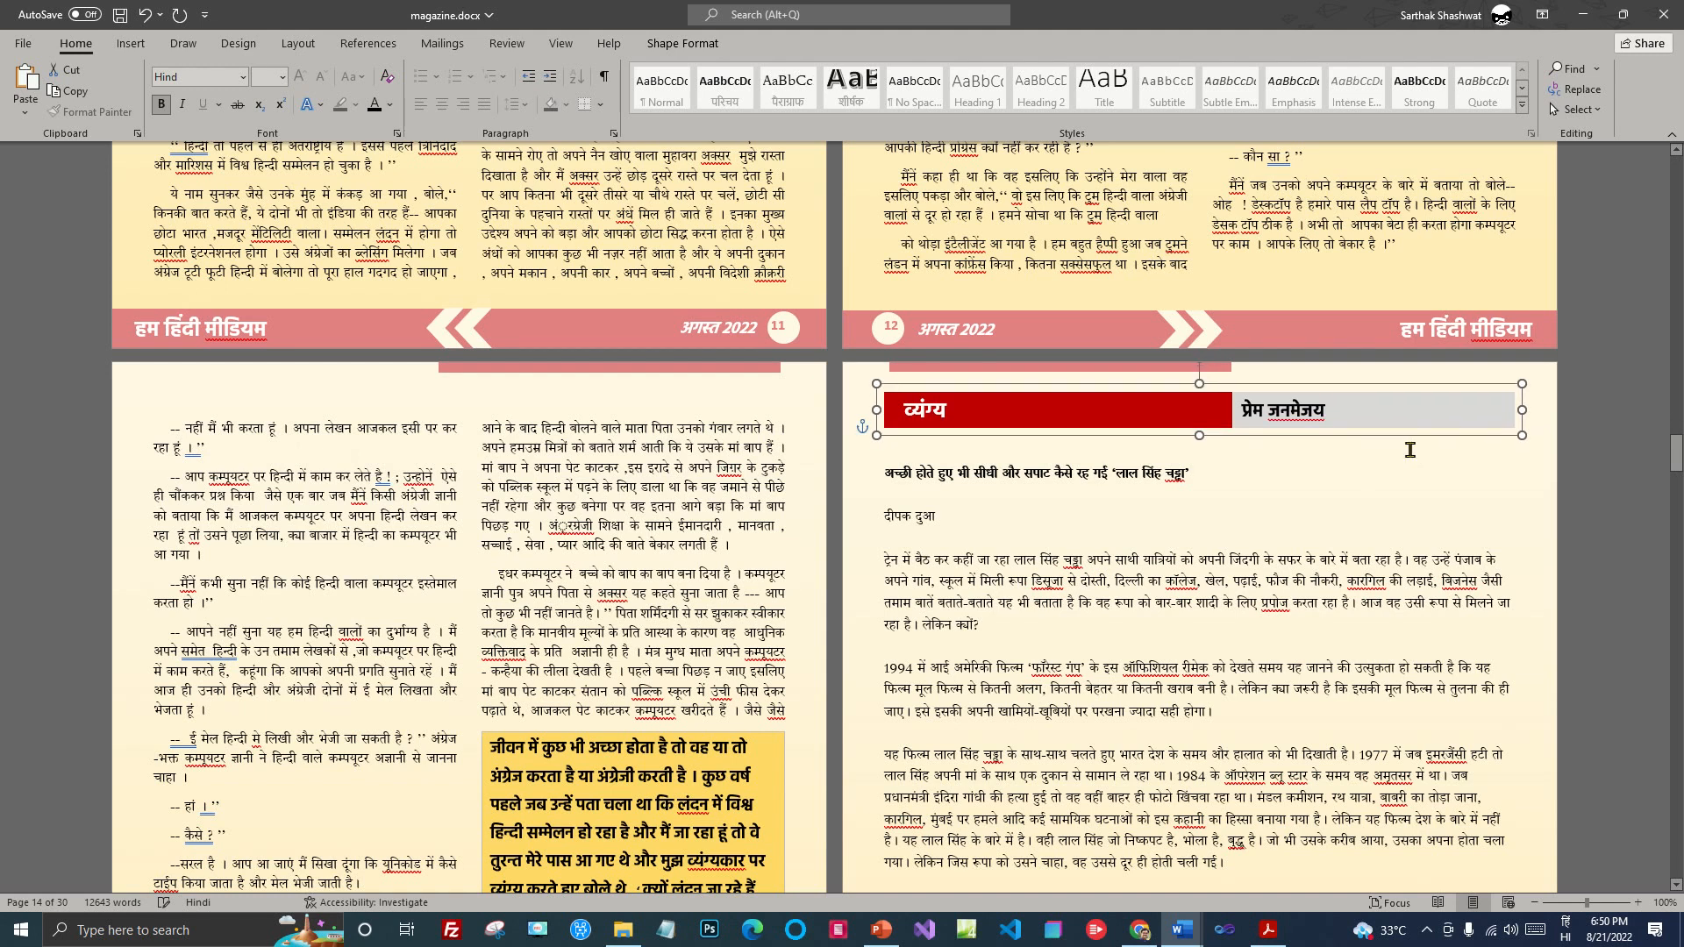
{"action": "key", "text": "Up"}
{"action": "key", "text": "Up"}
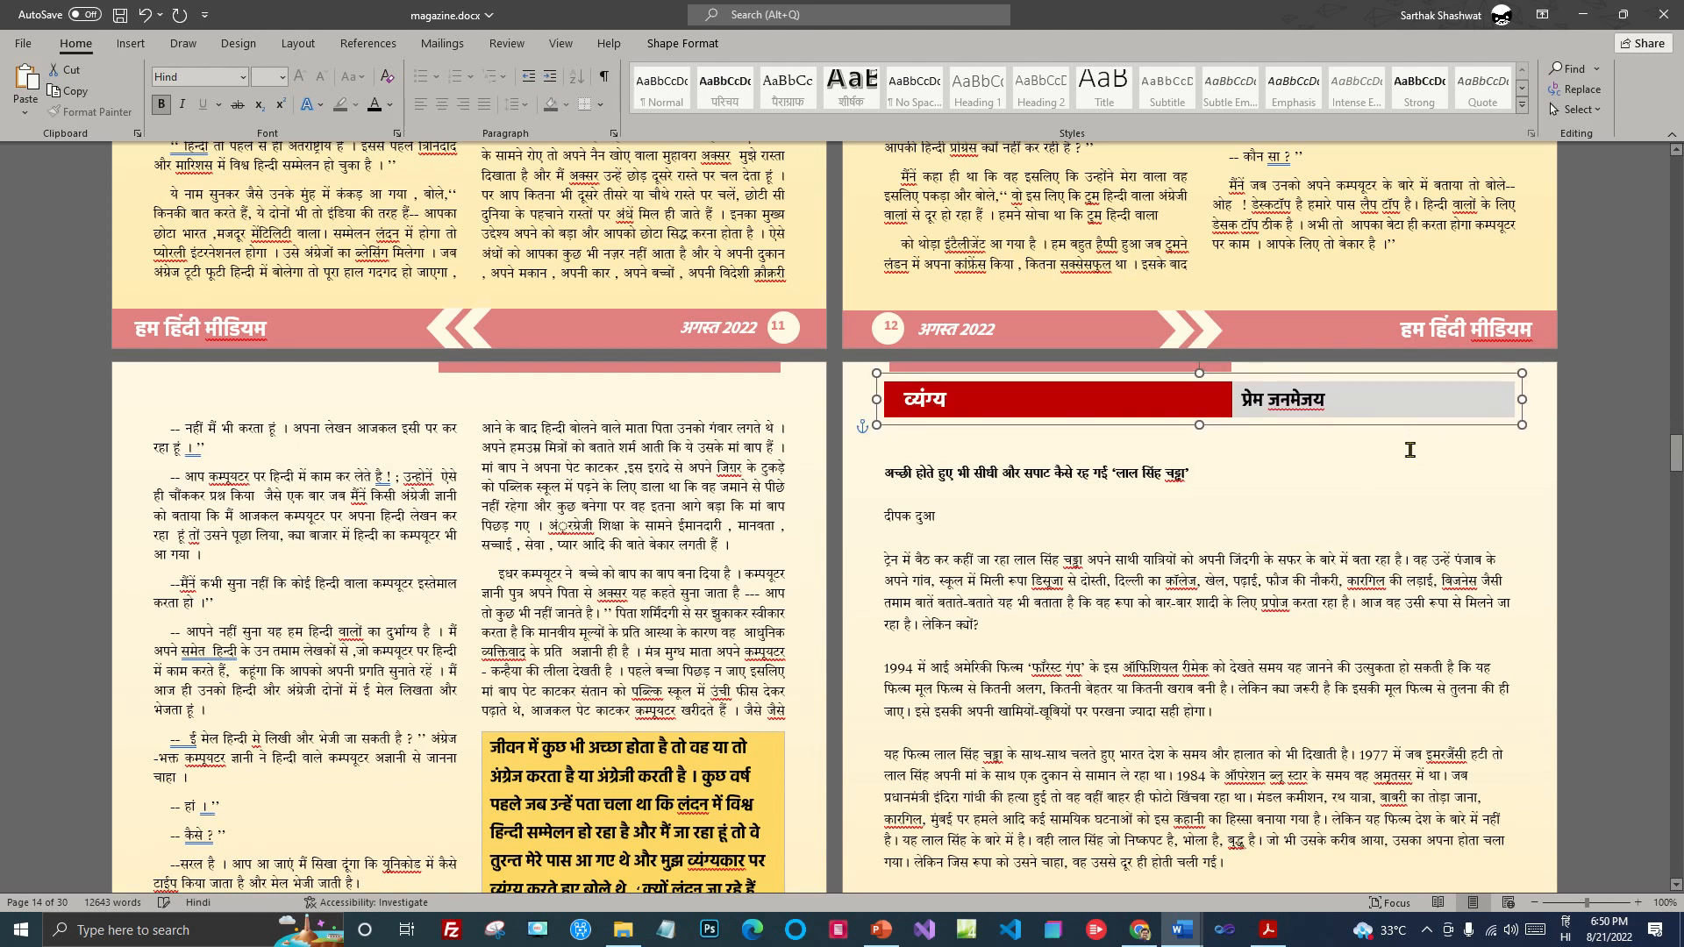
{"action": "key", "text": "Up"}
{"action": "key", "text": "Up"}
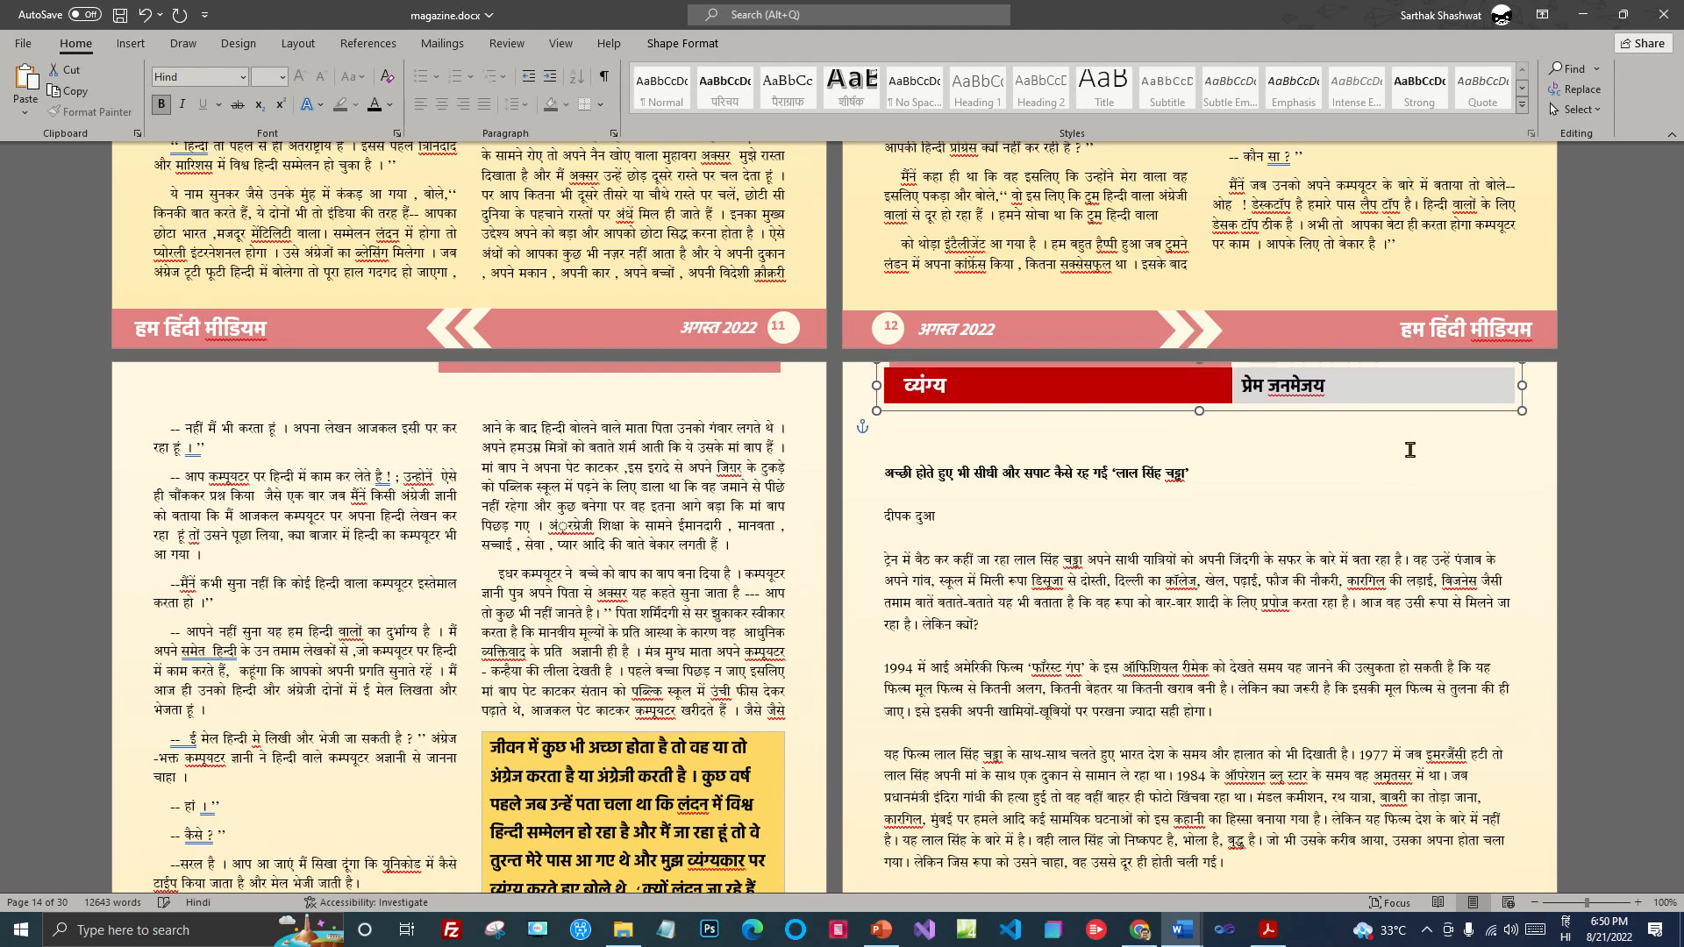
{"action": "key", "text": "Up"}
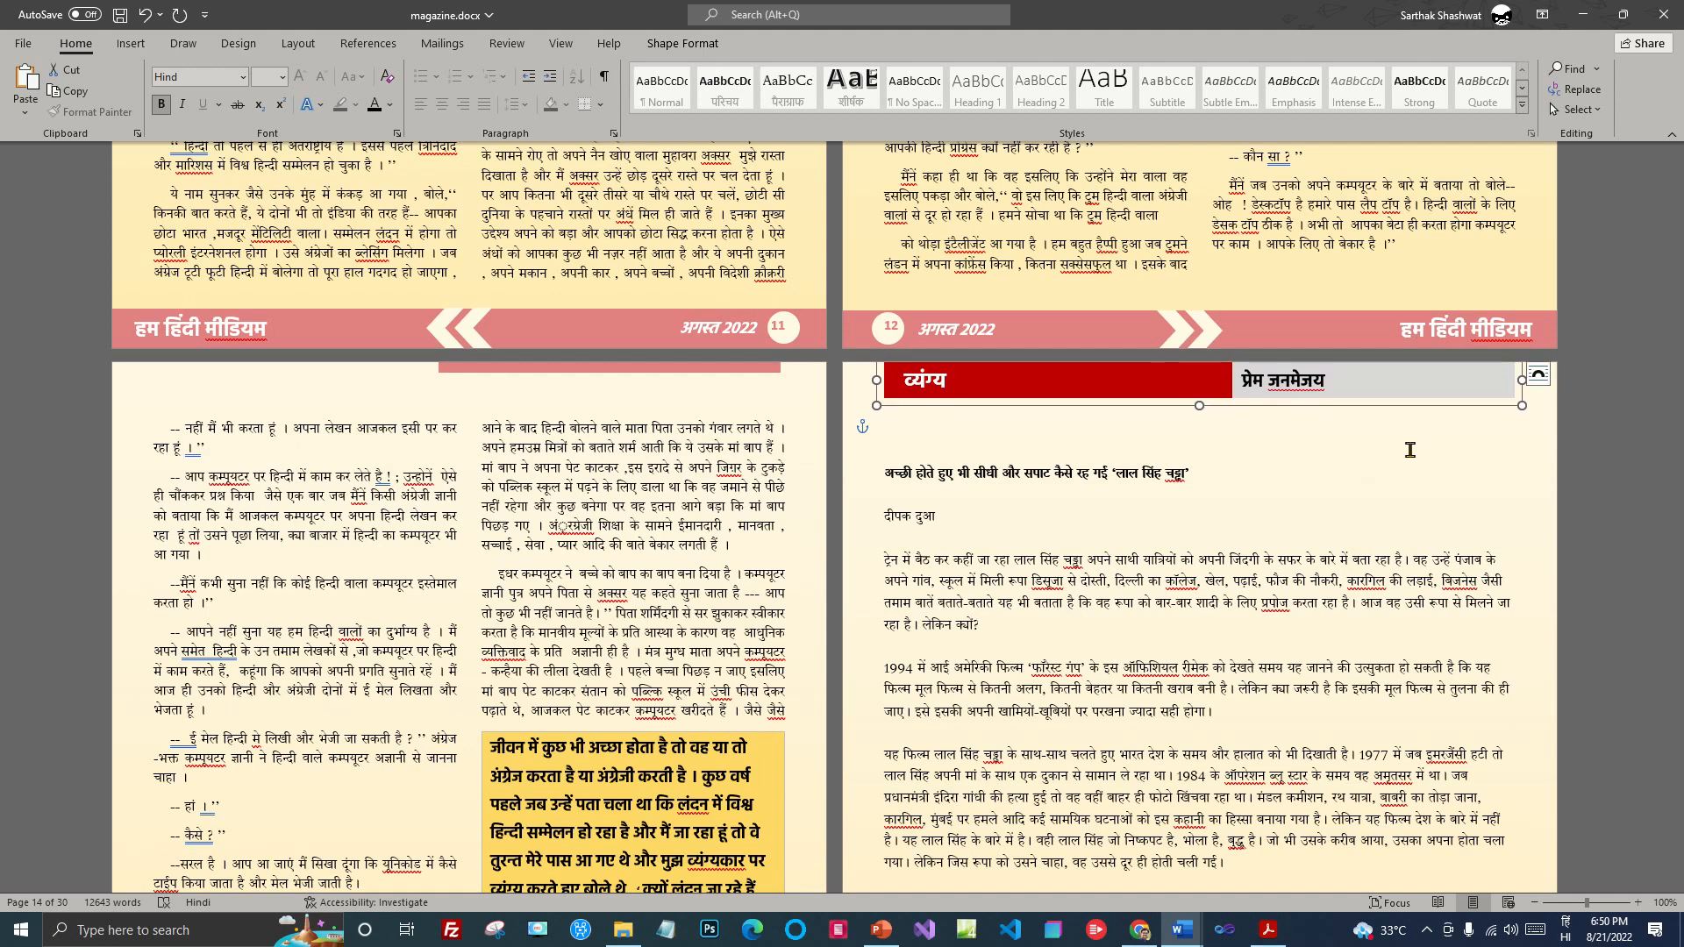
Step: Replace the page 14 banner's red label with "फिल्म समीक्षा" and its grey label with the review author's name
{"action": "double_click", "coordinate": [904, 377]}
{"action": "type", "text": "फिल्"}
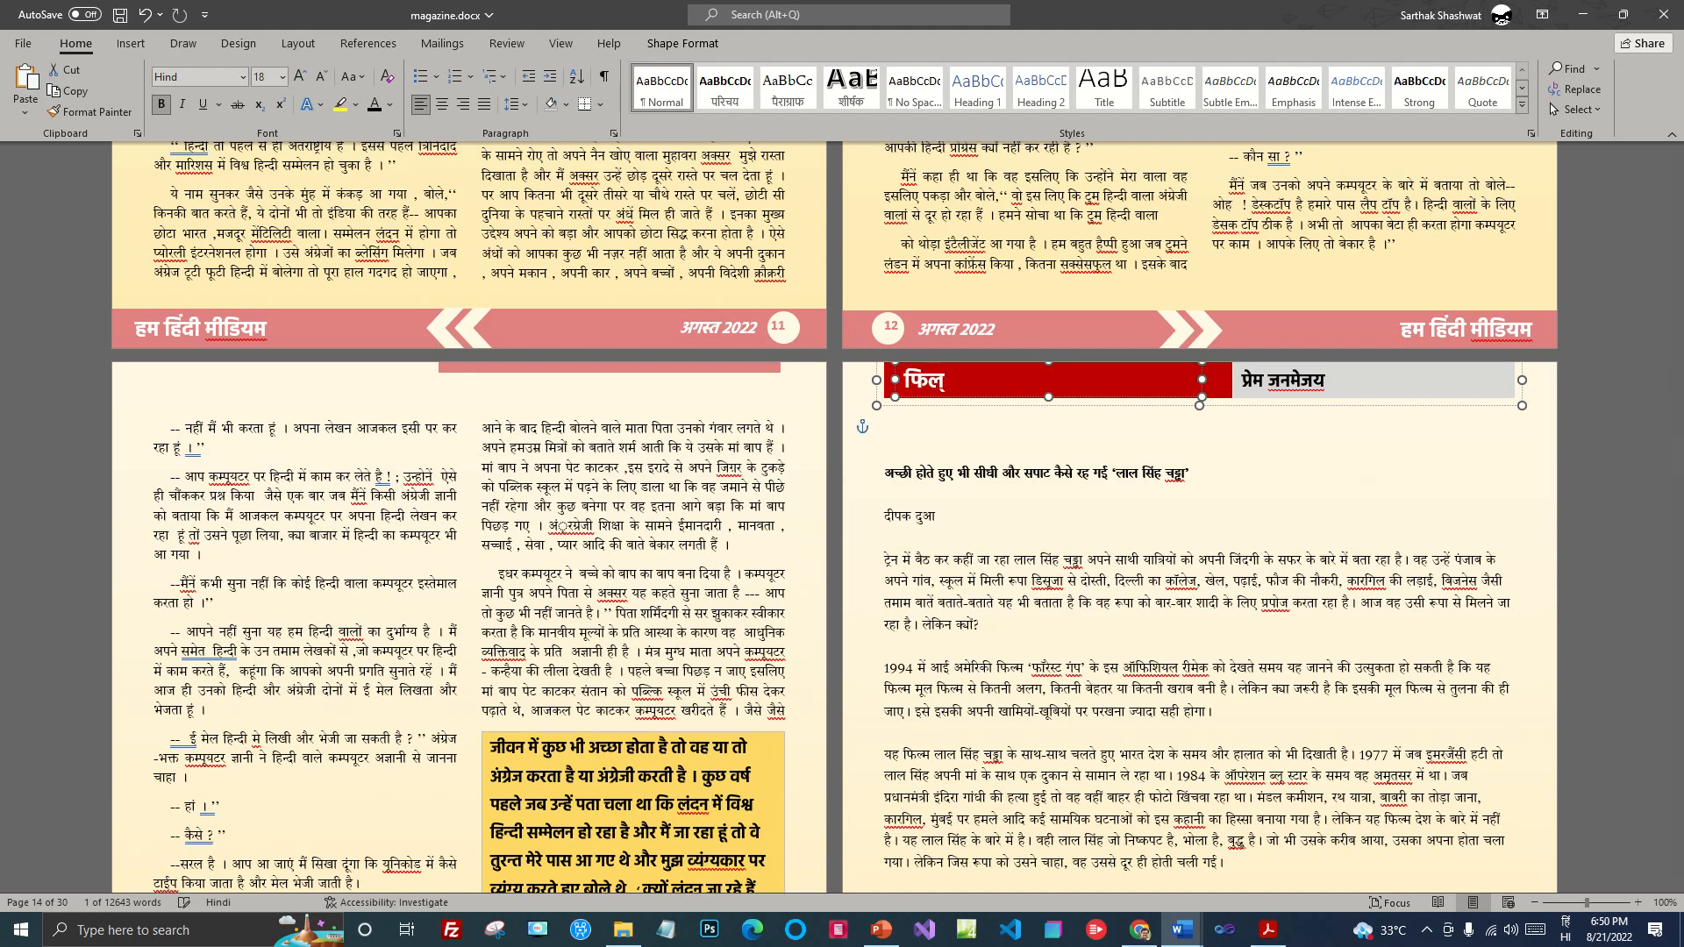
{"action": "type", "text": "म समीक्षा"}
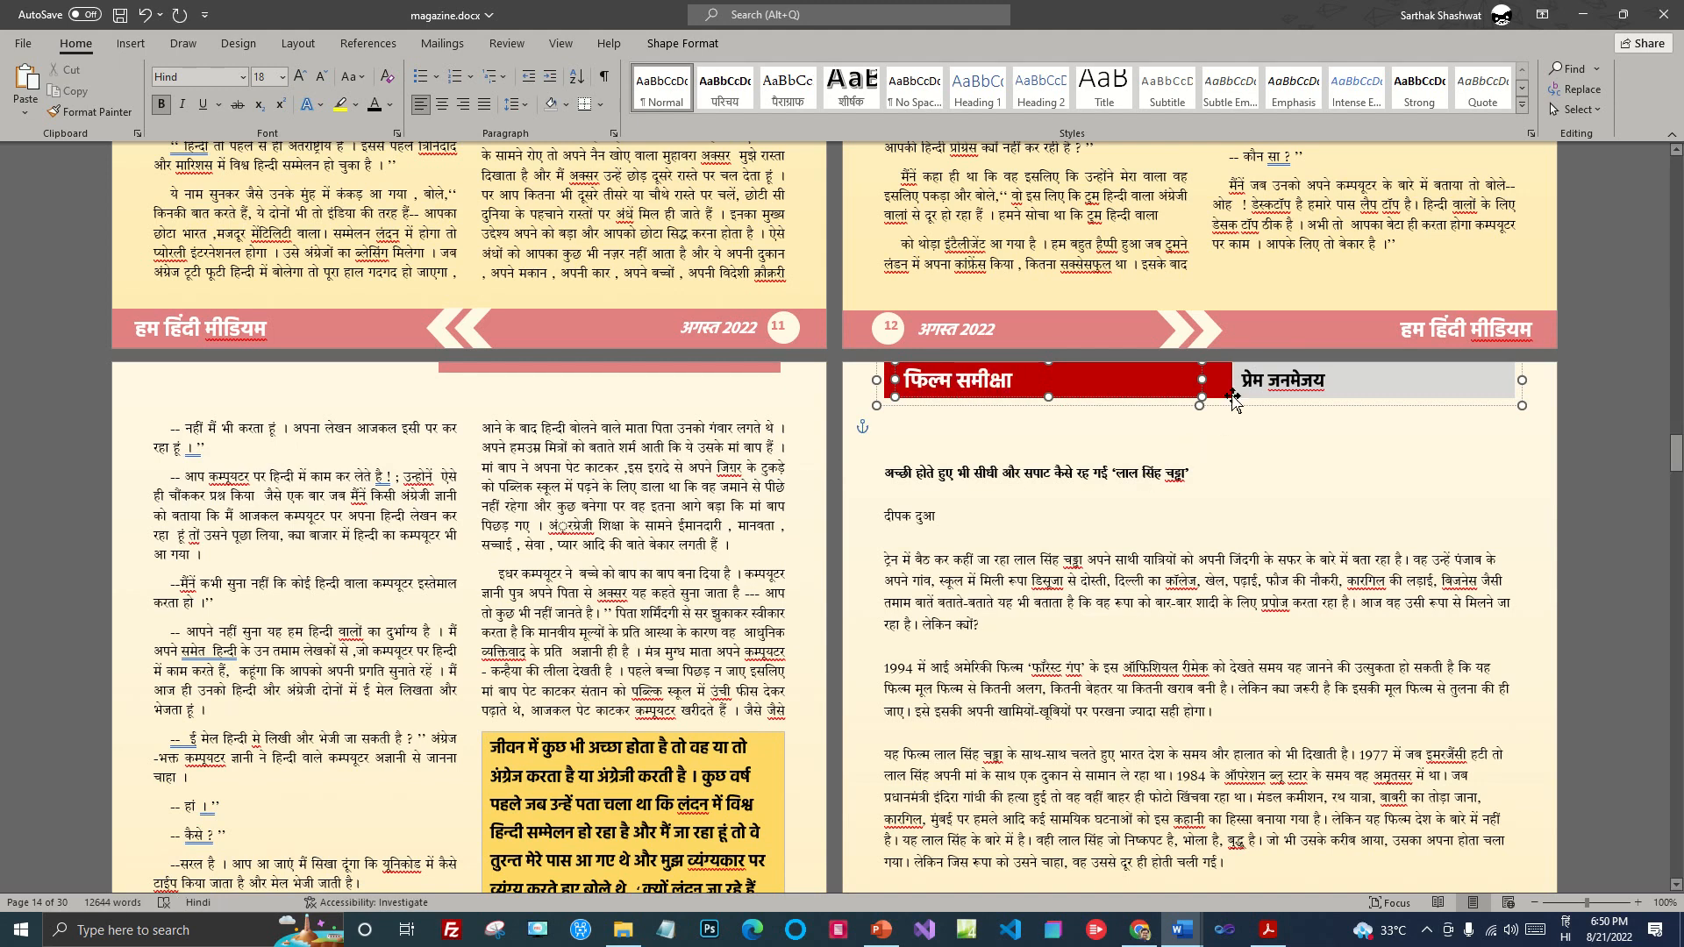
{"action": "left_click_drag", "start_coordinate": [1243, 371], "coordinate": [1320, 361]}
{"action": "type", "text": "दजीपक दुआ"}
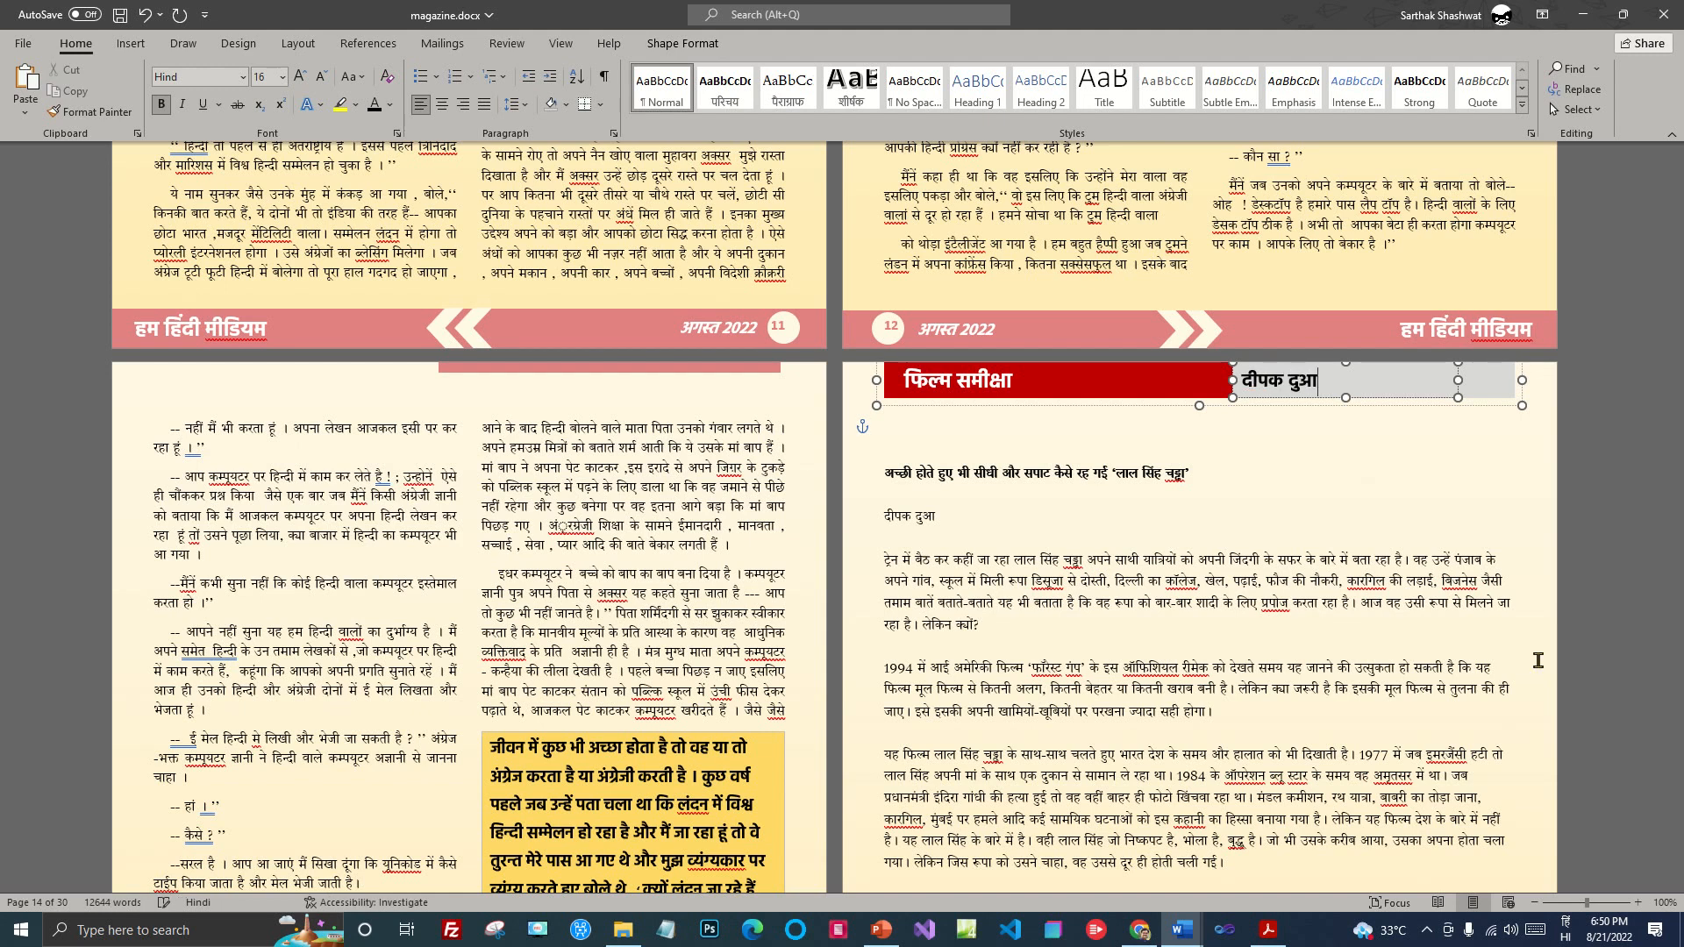
Step: Delete the author's name line beneath the film review's title on page 14
{"action": "left_click_drag", "start_coordinate": [940, 516], "coordinate": [912, 517]}
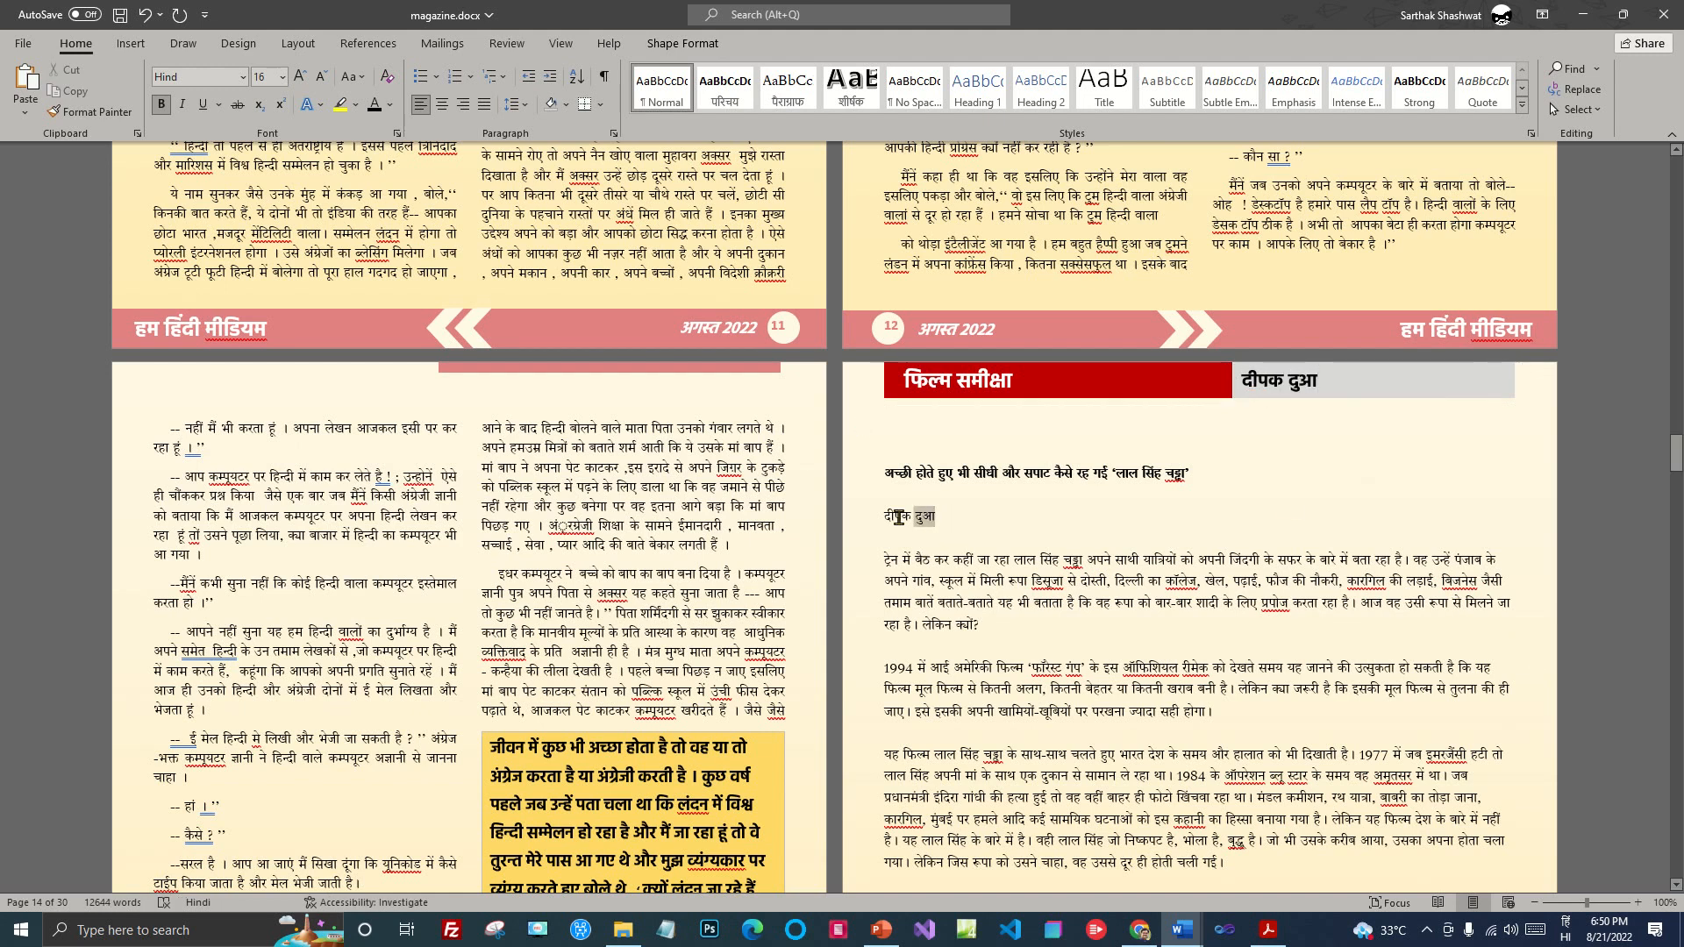
{"action": "key", "text": "Delete"}
{"action": "key", "text": "Delete"}
{"action": "key", "text": "Delete"}
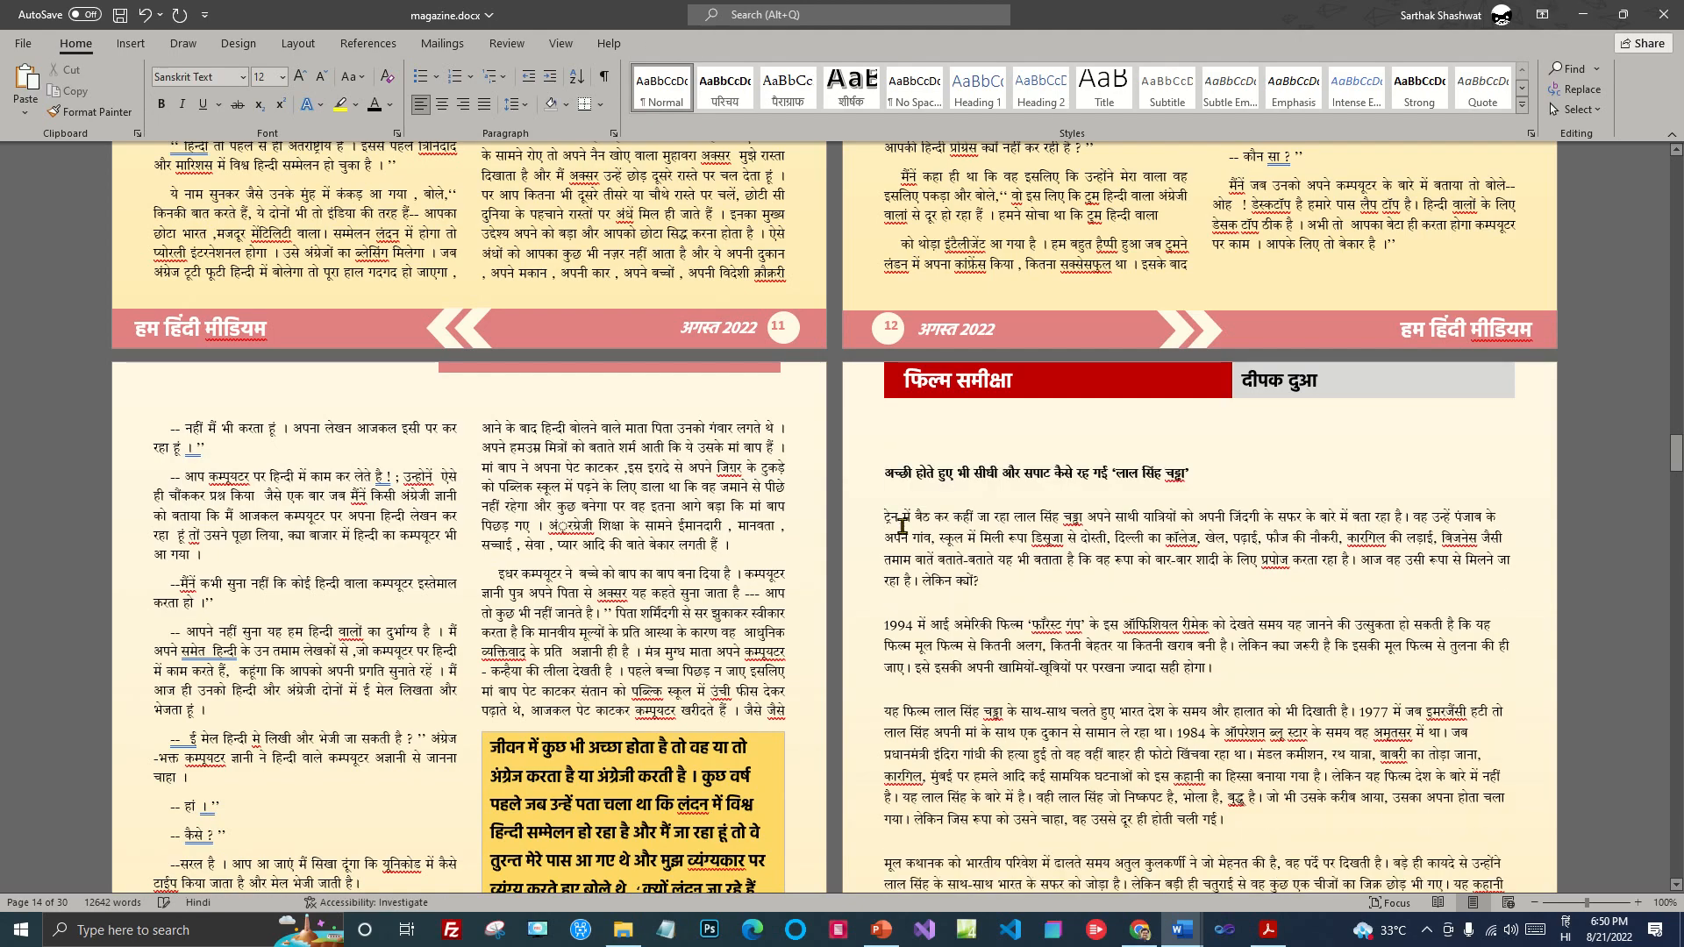
Step: Apply the पैराग्राफ style to the film review's entire body text, from its opening paragraph through its last one on page 15
{"action": "left_click_drag", "start_coordinate": [883, 521], "coordinate": [721, 416]}
{"action": "left_click_drag", "start_coordinate": [506, 429], "coordinate": [778, 397]}
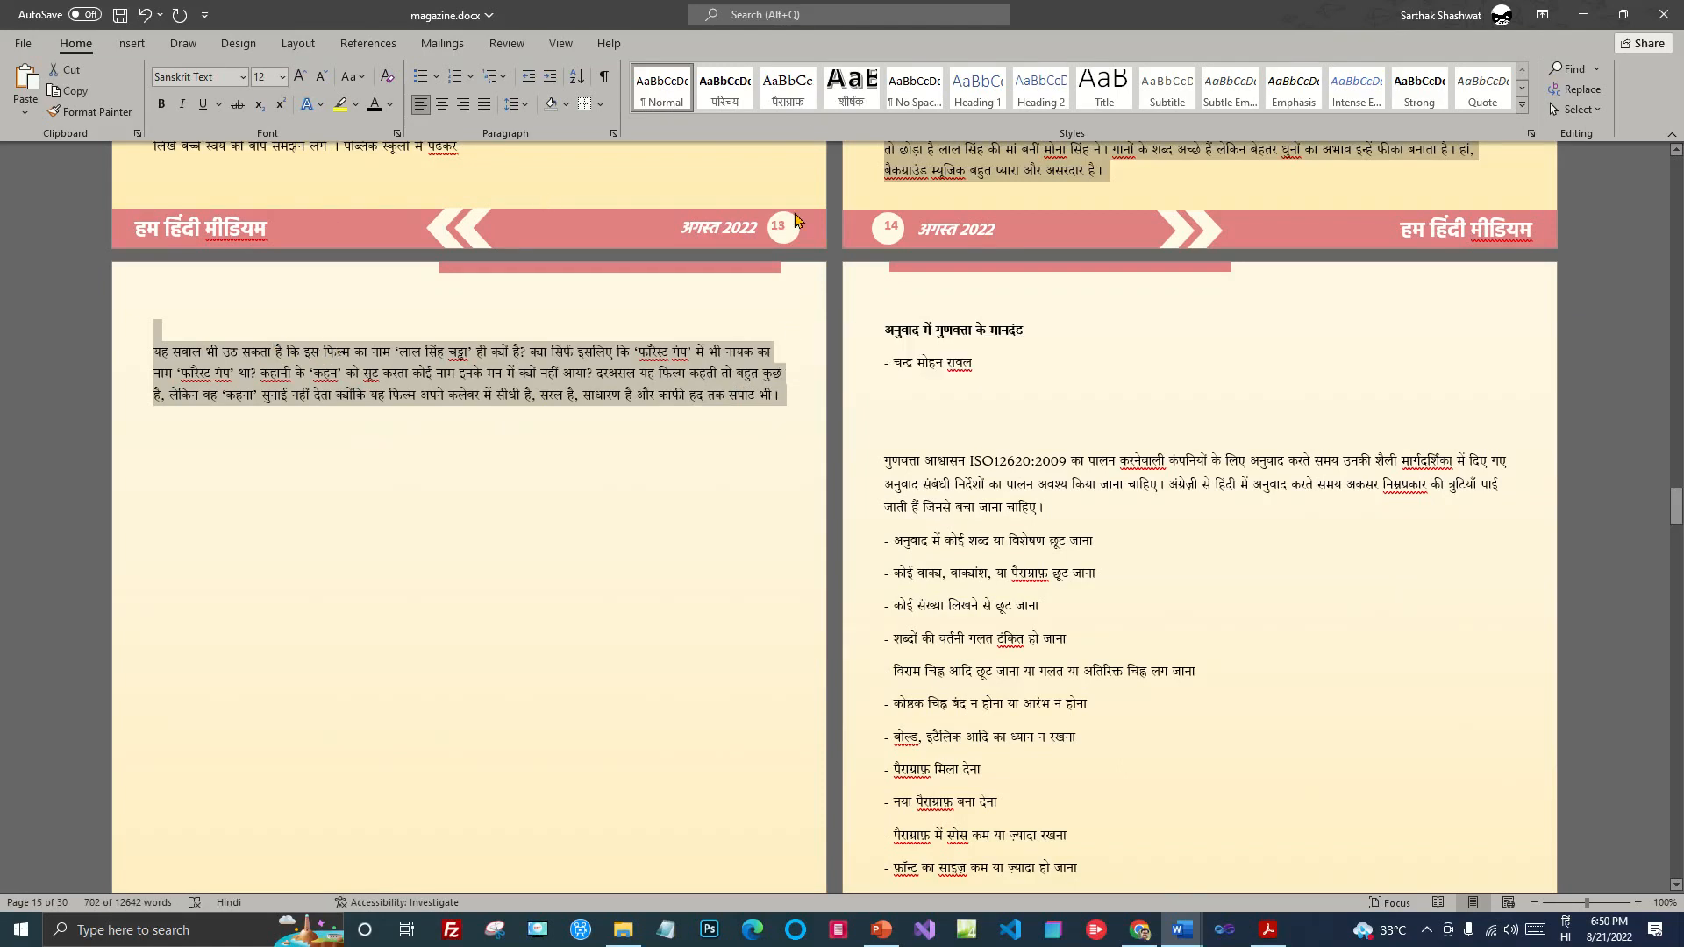
{"action": "left_click", "coordinate": [788, 99]}
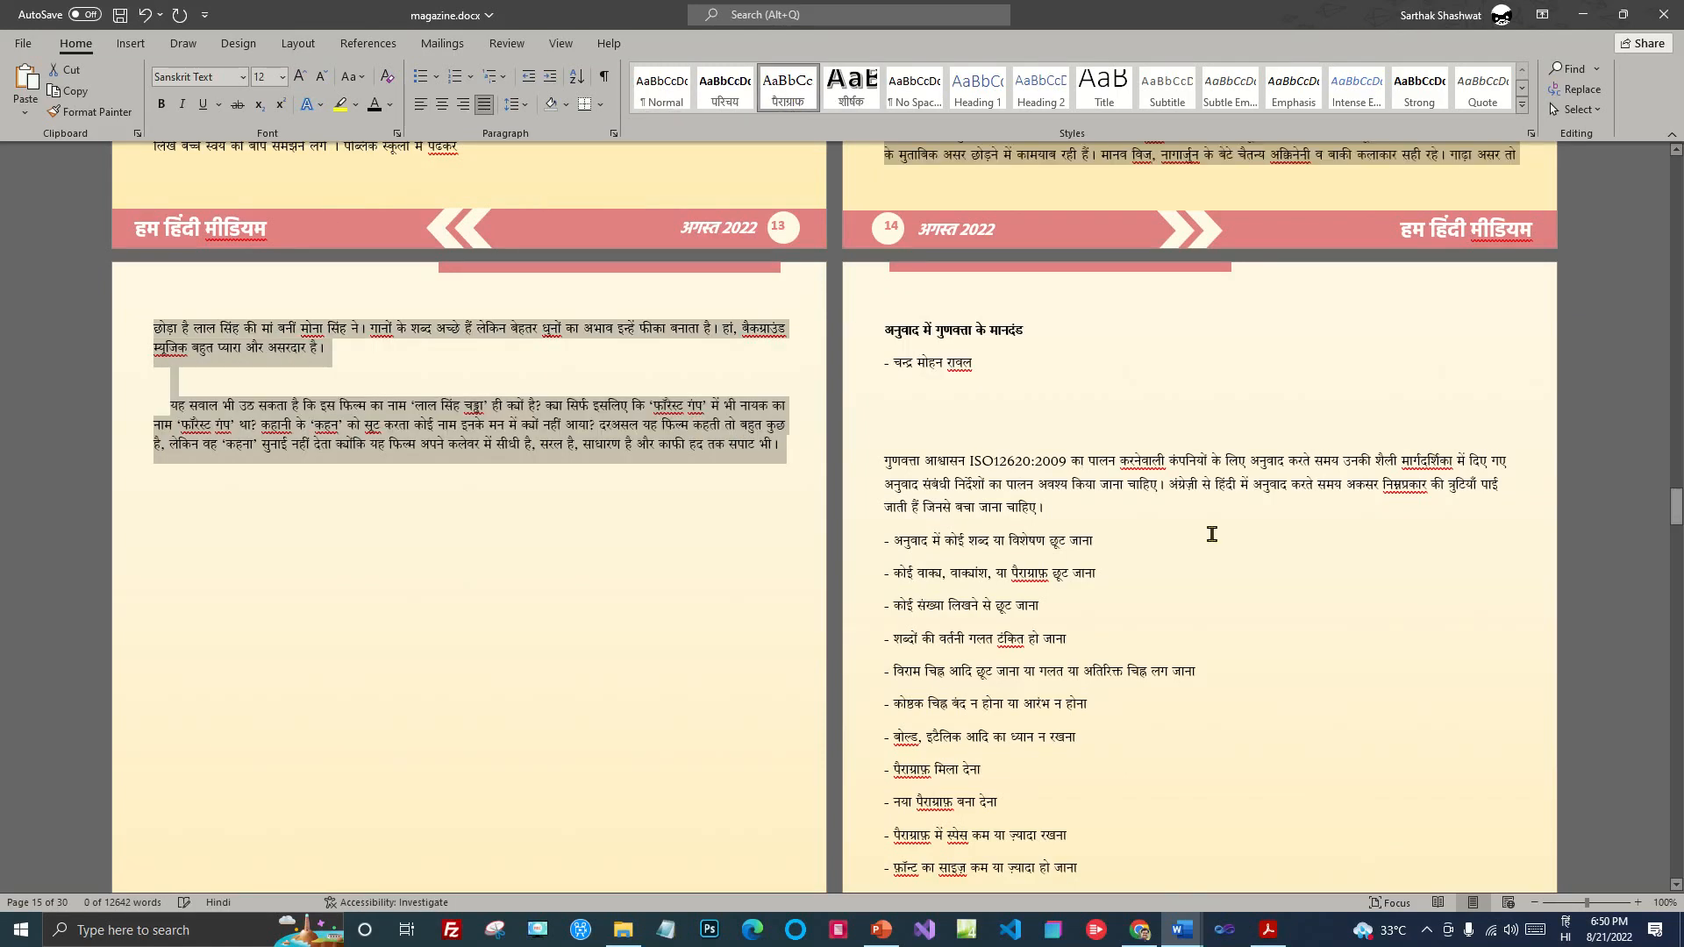
Step: Remove the empty paragraphs between the film review's body paragraphs
{"action": "left_click", "coordinate": [277, 392]}
{"action": "key", "text": "BackSpace"}
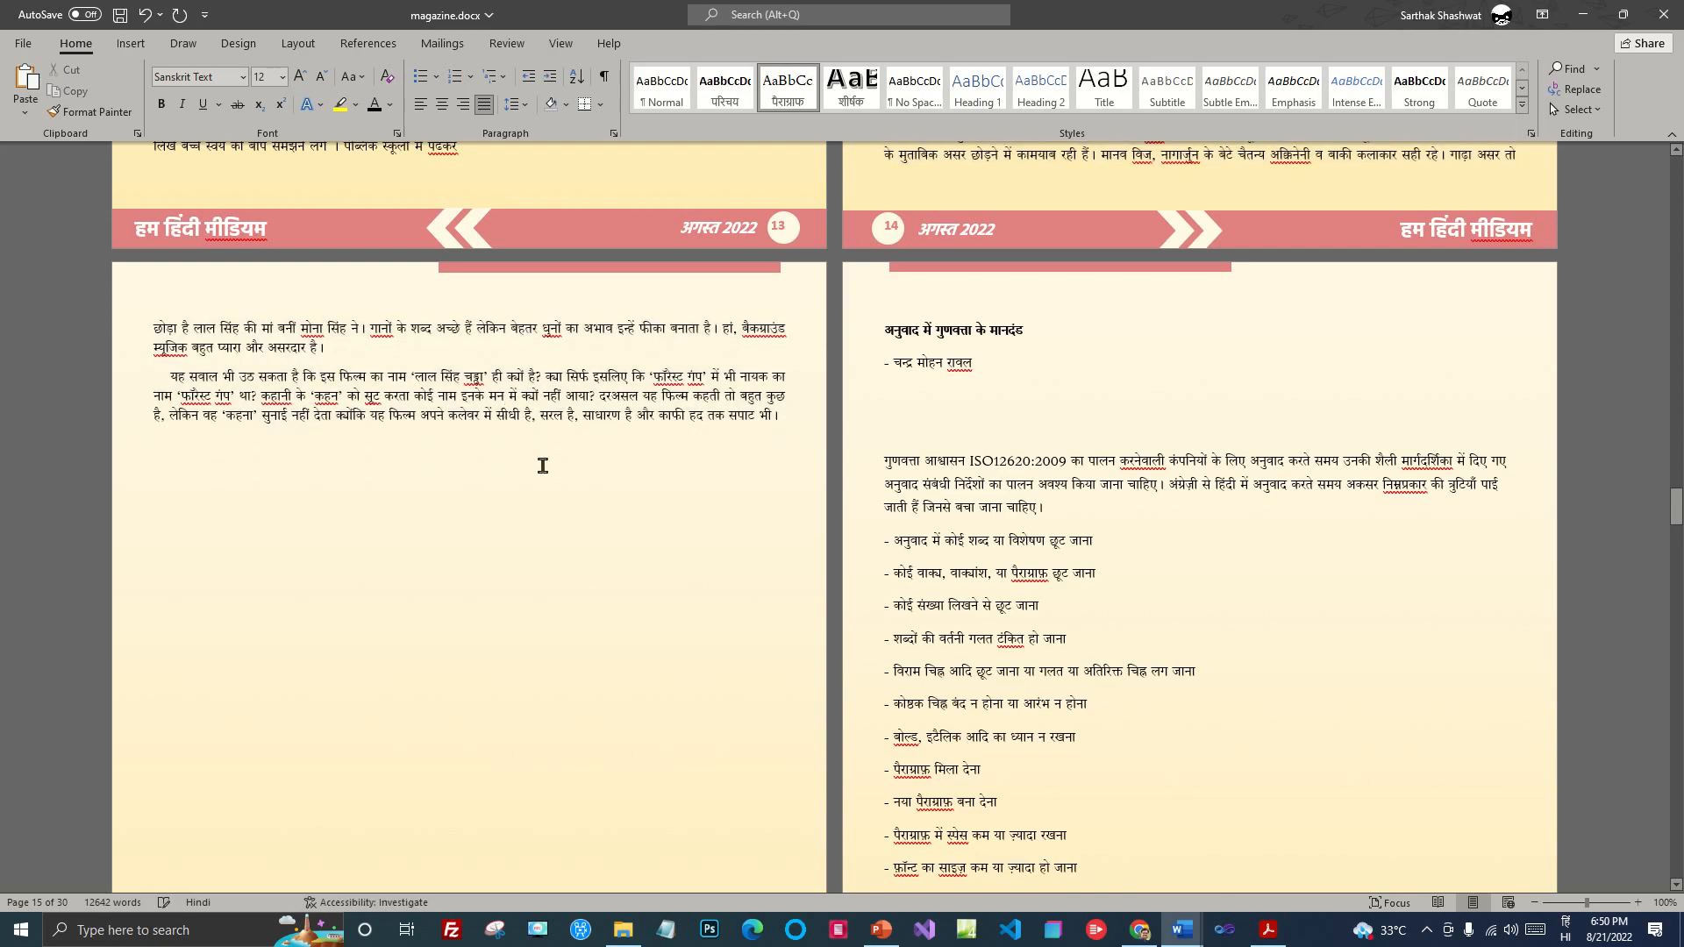
{"action": "scroll", "coordinate": [1082, 457], "scroll_direction": "up", "scroll_amount": 4}
{"action": "scroll", "coordinate": [1081, 456], "scroll_direction": "up", "scroll_amount": 1}
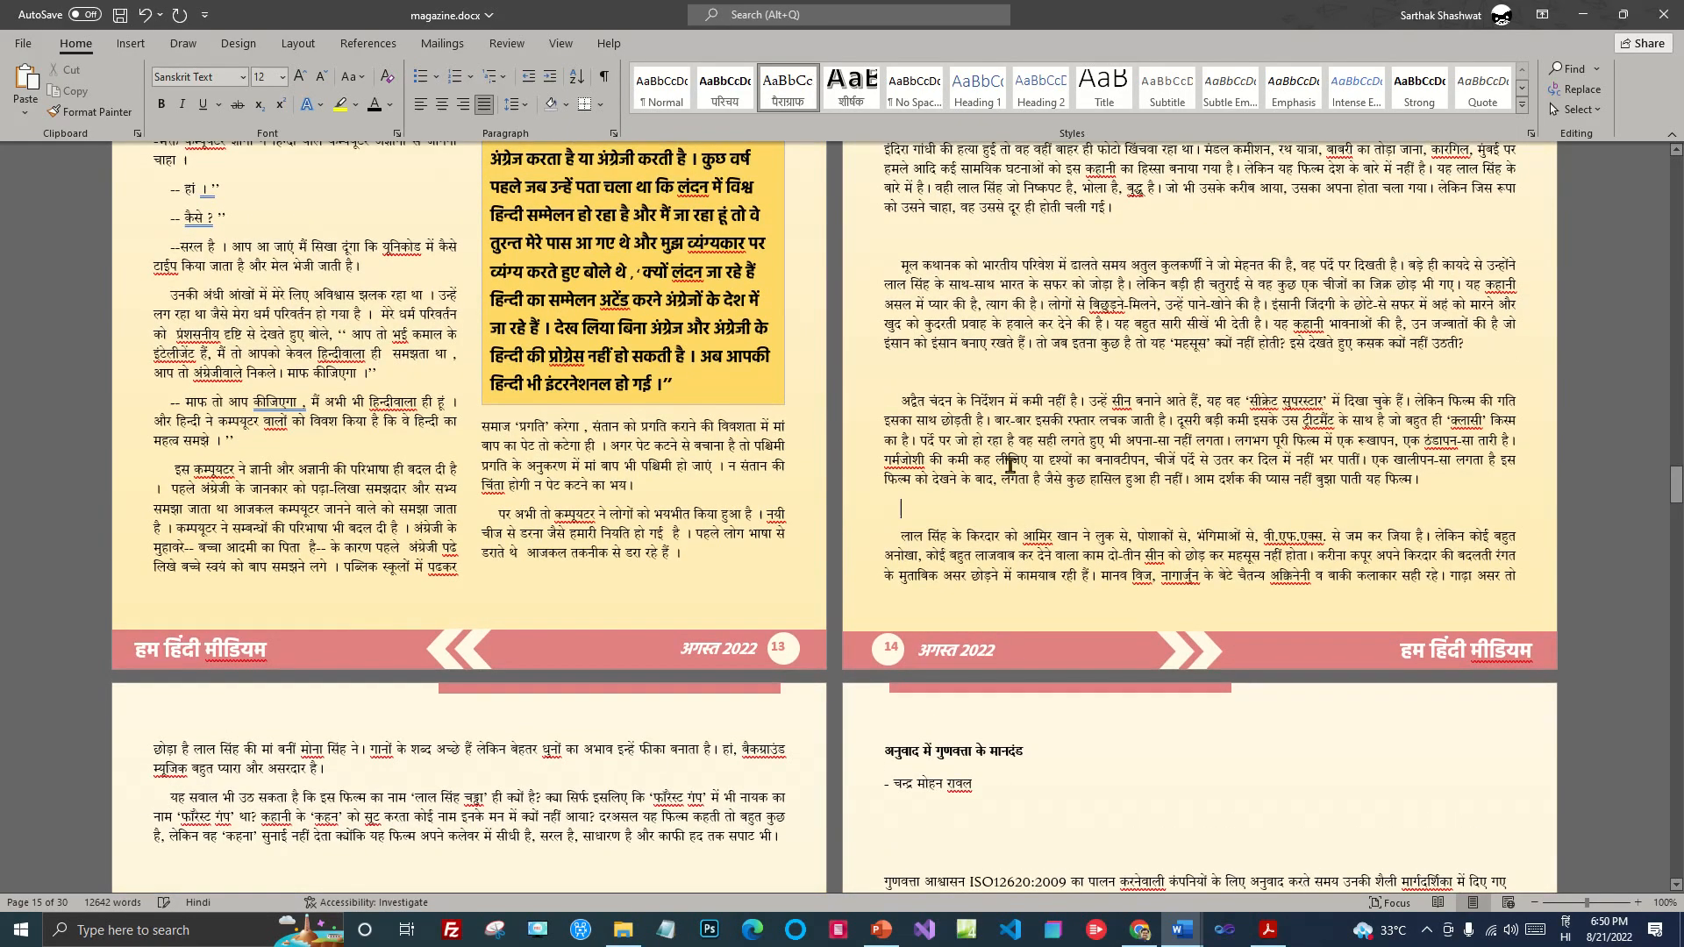
{"action": "key", "text": "BackSpace"}
{"action": "left_click", "coordinate": [1010, 368]}
{"action": "key", "text": "BackSpace"}
{"action": "left_click", "coordinate": [942, 236]}
{"action": "key", "text": "BackSpace"}
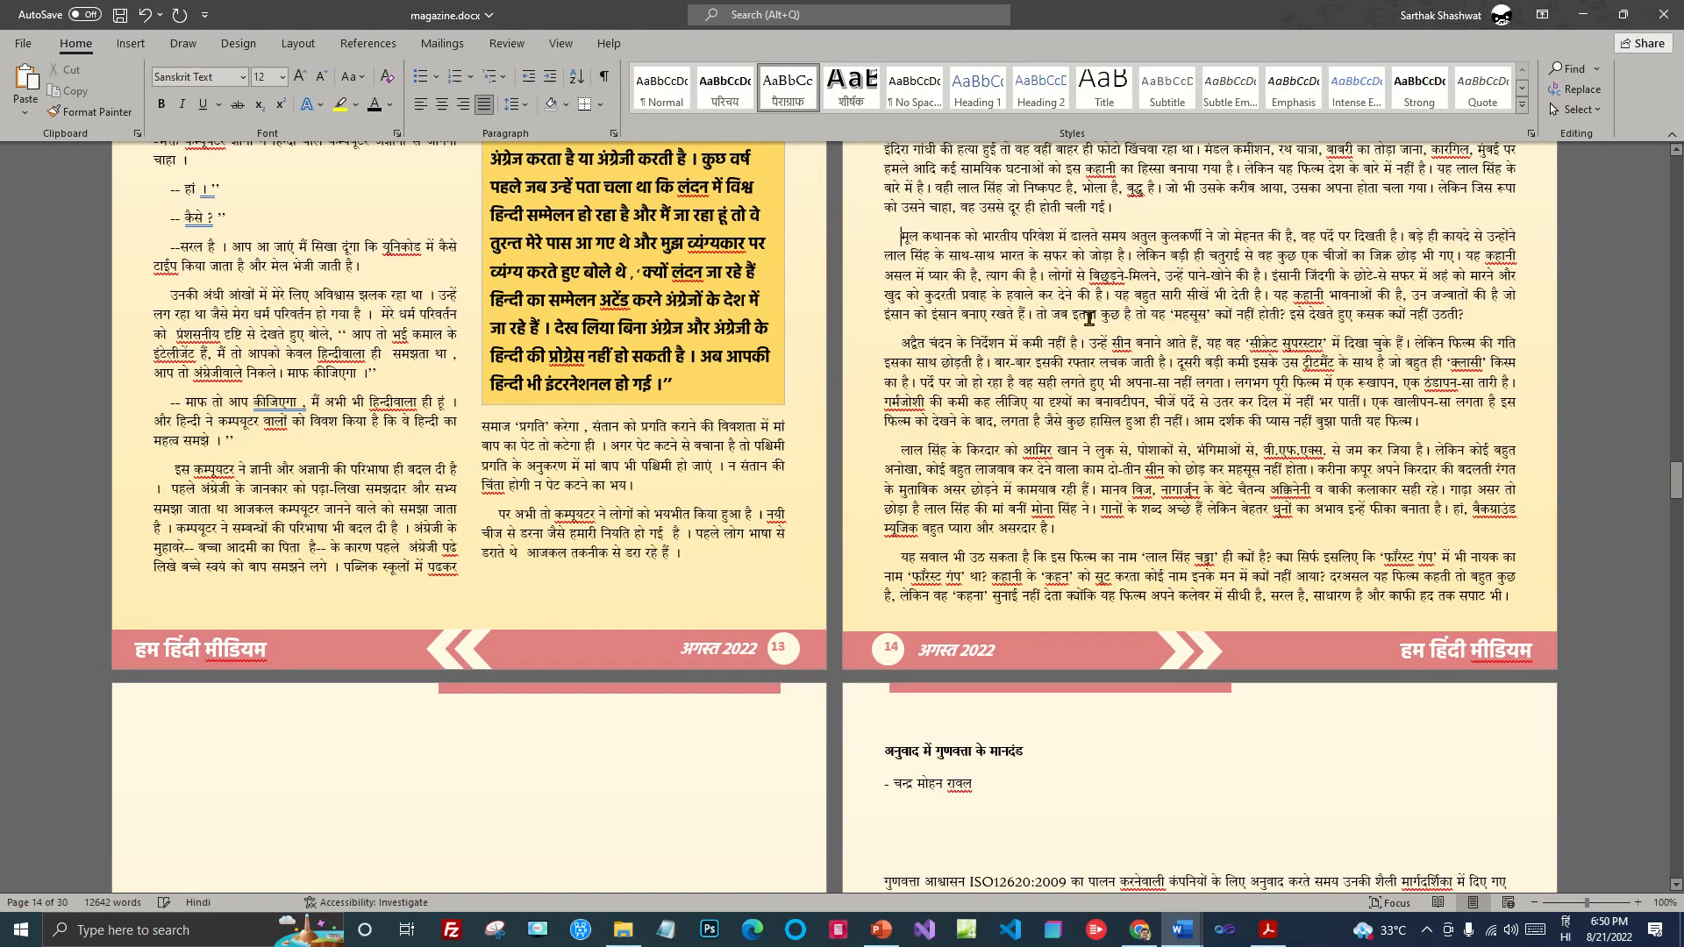
{"action": "scroll", "coordinate": [1023, 313], "scroll_direction": "up", "scroll_amount": 2}
{"action": "key", "text": "Delete"}
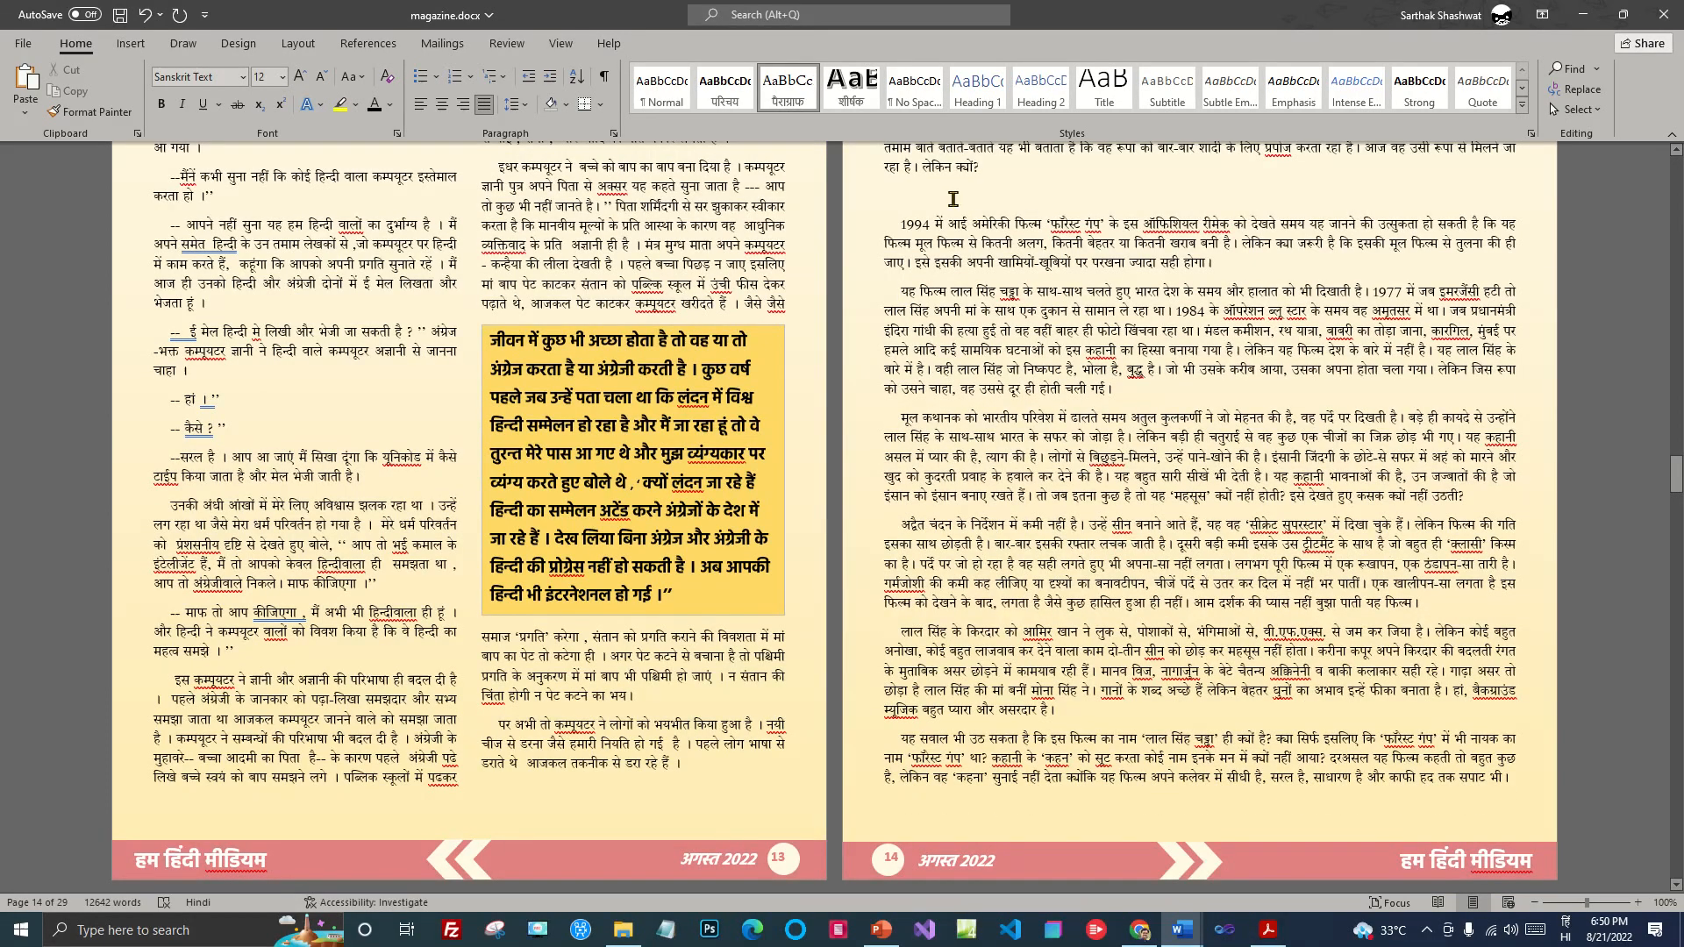
{"action": "left_click", "coordinate": [953, 199]}
{"action": "key", "text": "BackSpace"}
Step: Lay out the film review's whole body text on page 14 in two equal columns with narrower spacing between them
{"action": "scroll", "coordinate": [948, 336], "scroll_direction": "up", "scroll_amount": 3}
{"action": "left_click_drag", "start_coordinate": [895, 321], "coordinate": [1517, 453]}
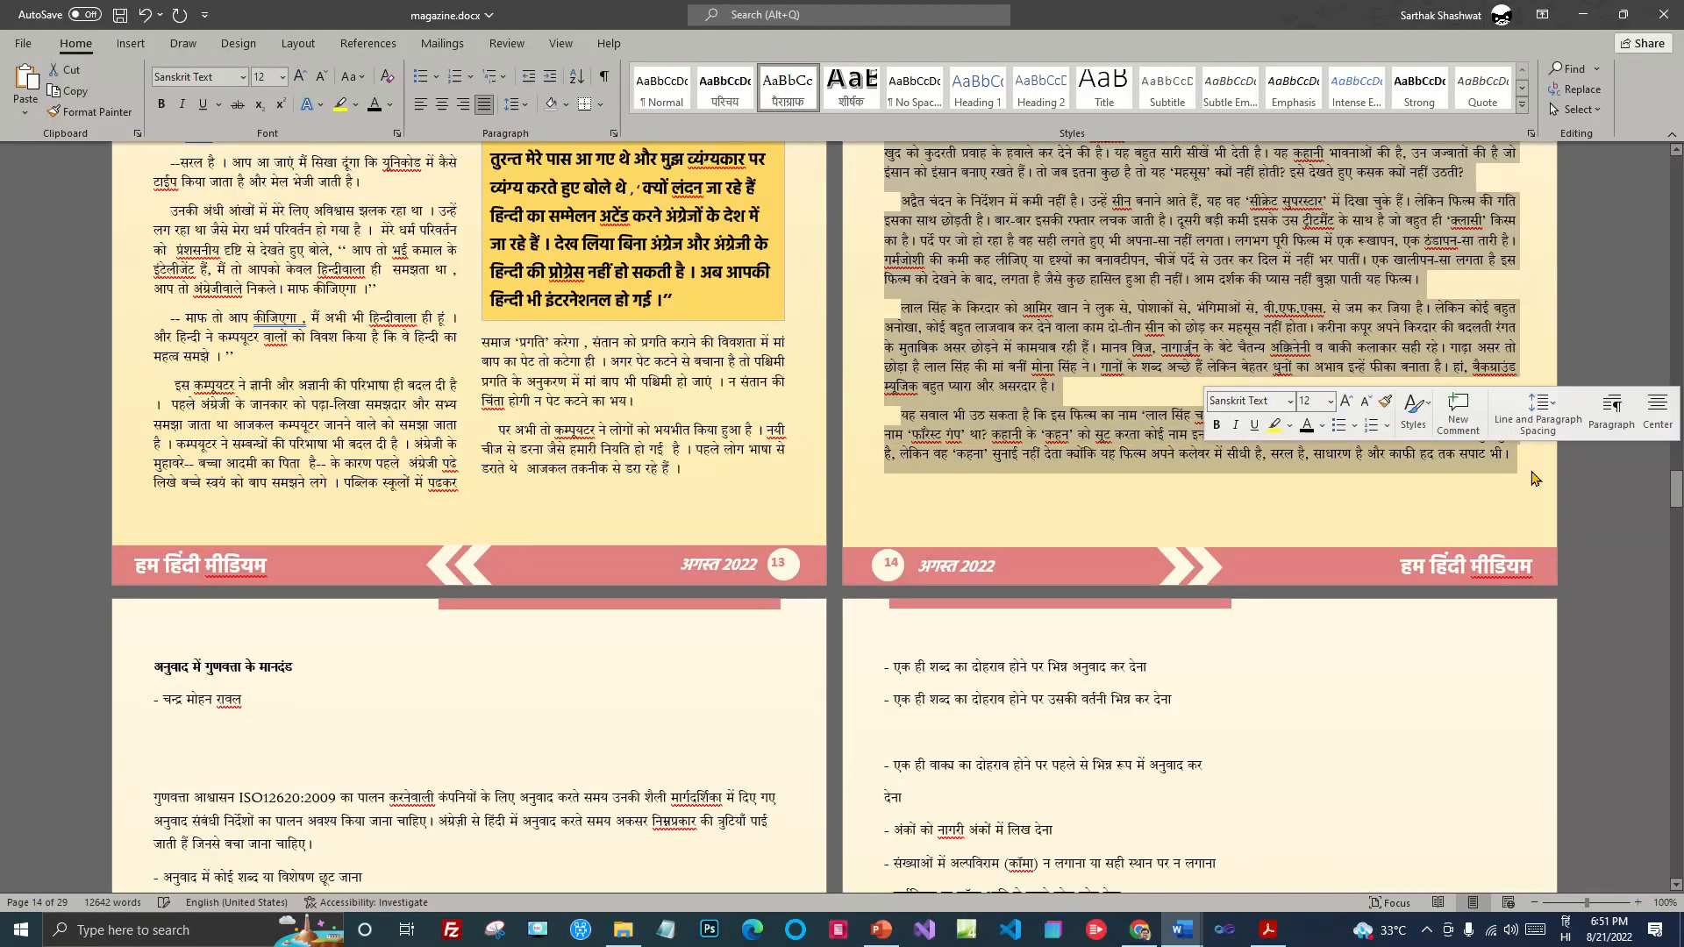
{"action": "left_click", "coordinate": [299, 44]}
{"action": "left_click", "coordinate": [166, 87]}
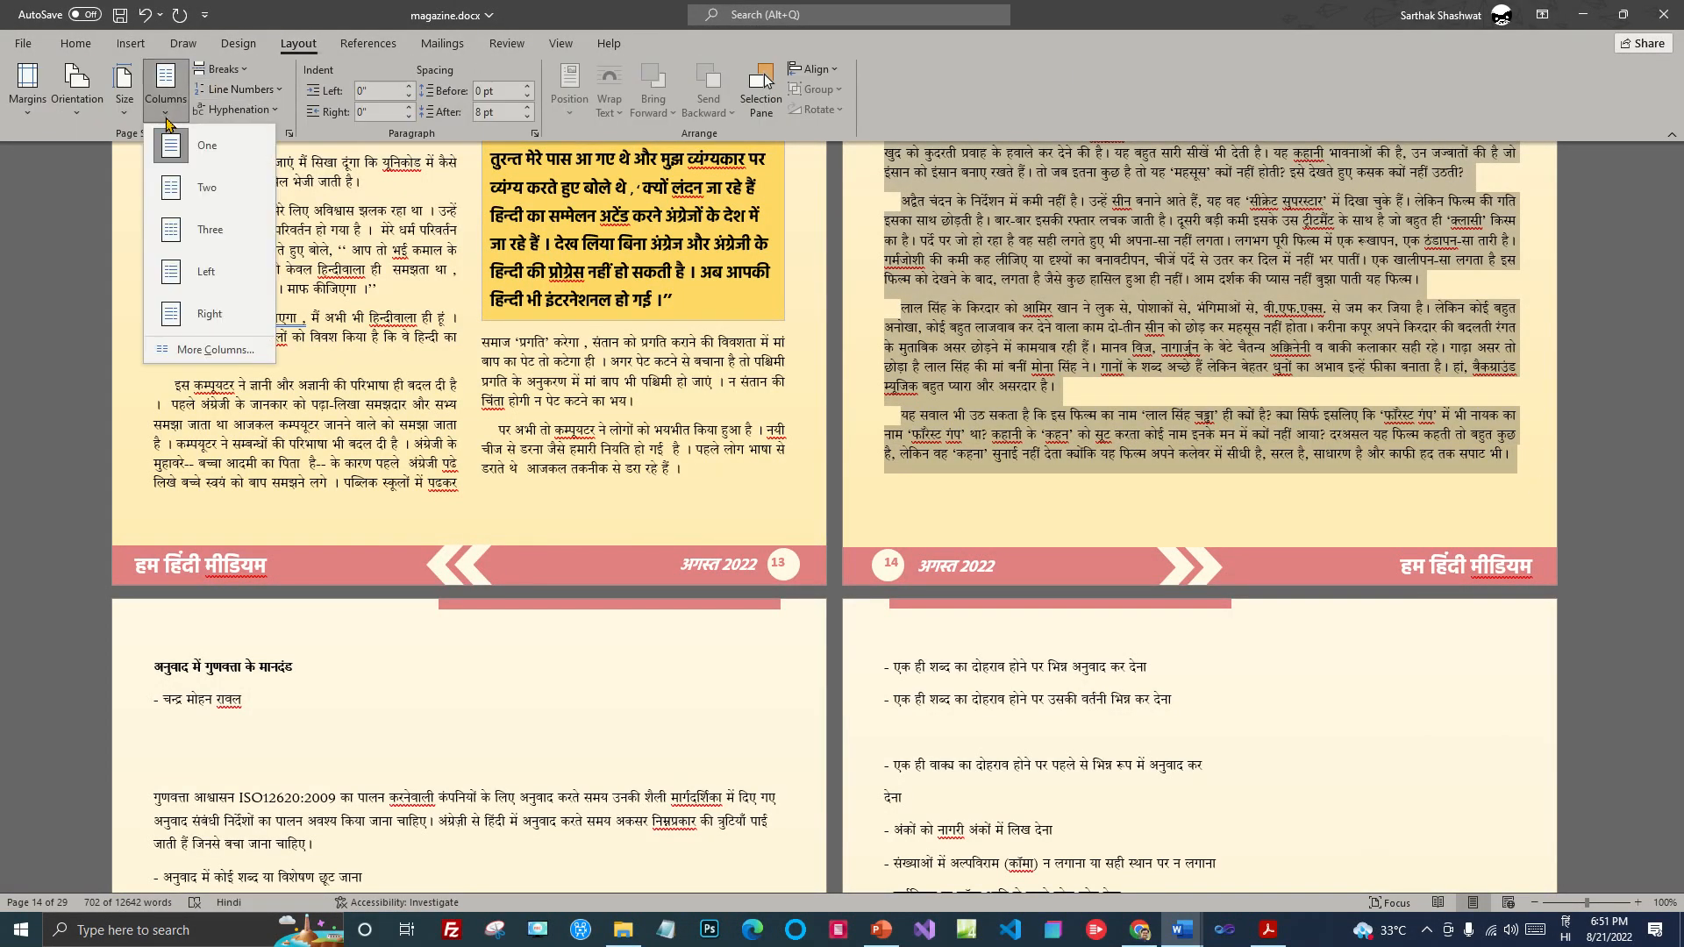
{"action": "left_click", "coordinate": [221, 355]}
{"action": "left_click", "coordinate": [618, 281]}
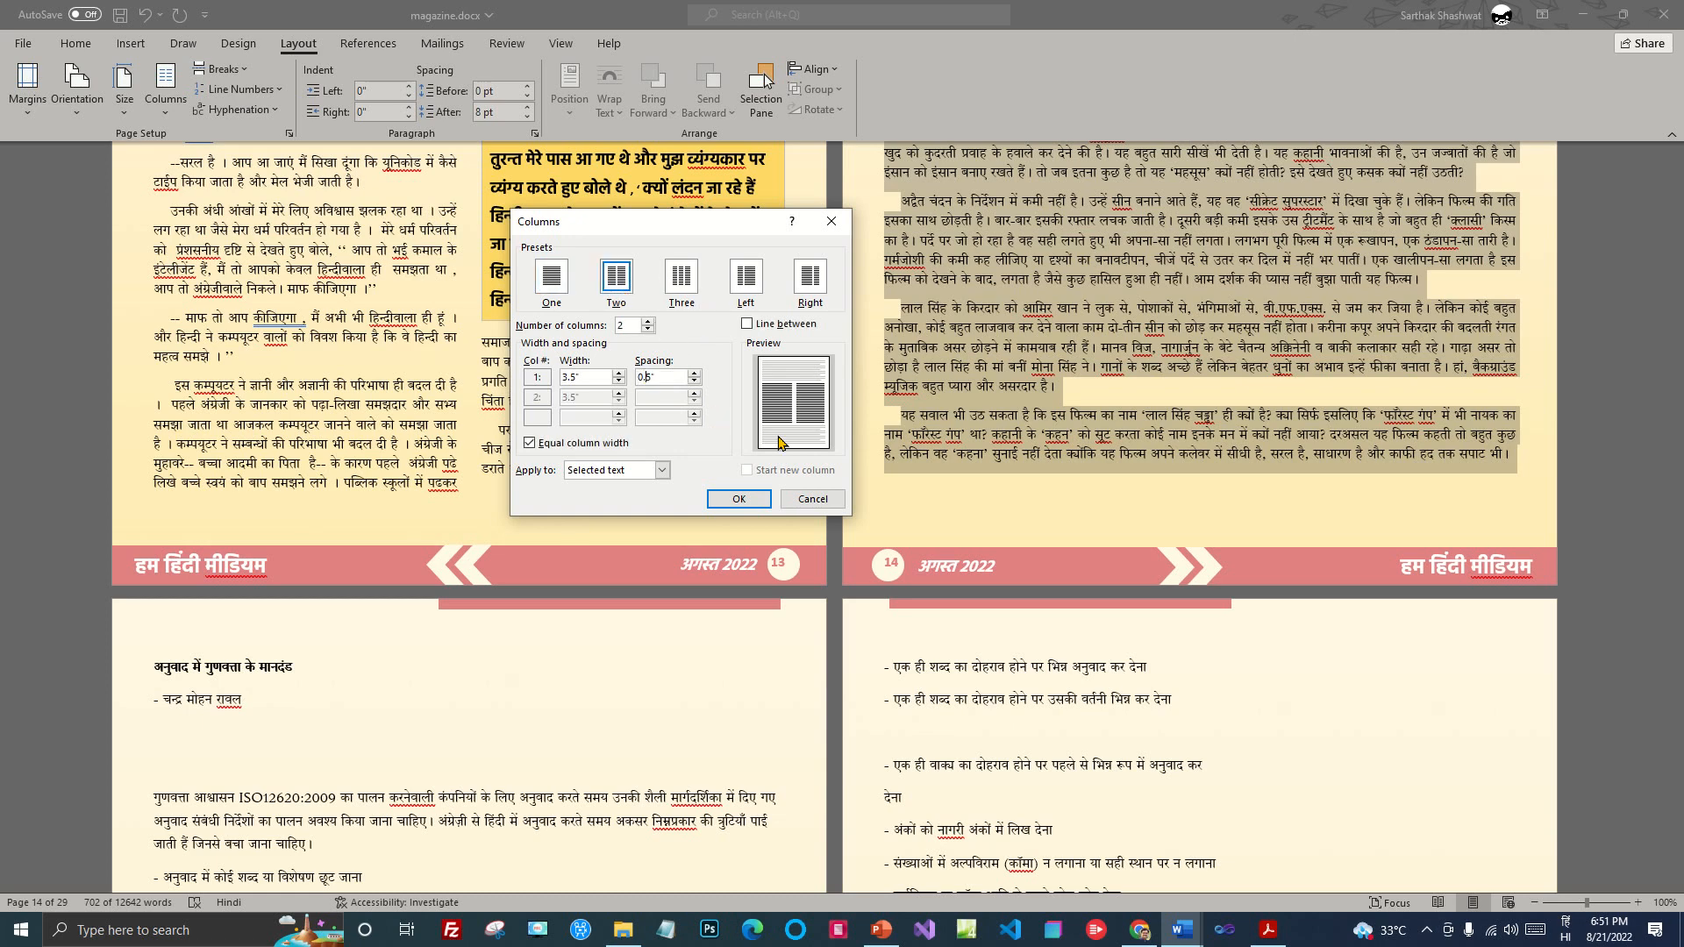
{"action": "left_click", "coordinate": [743, 501]}
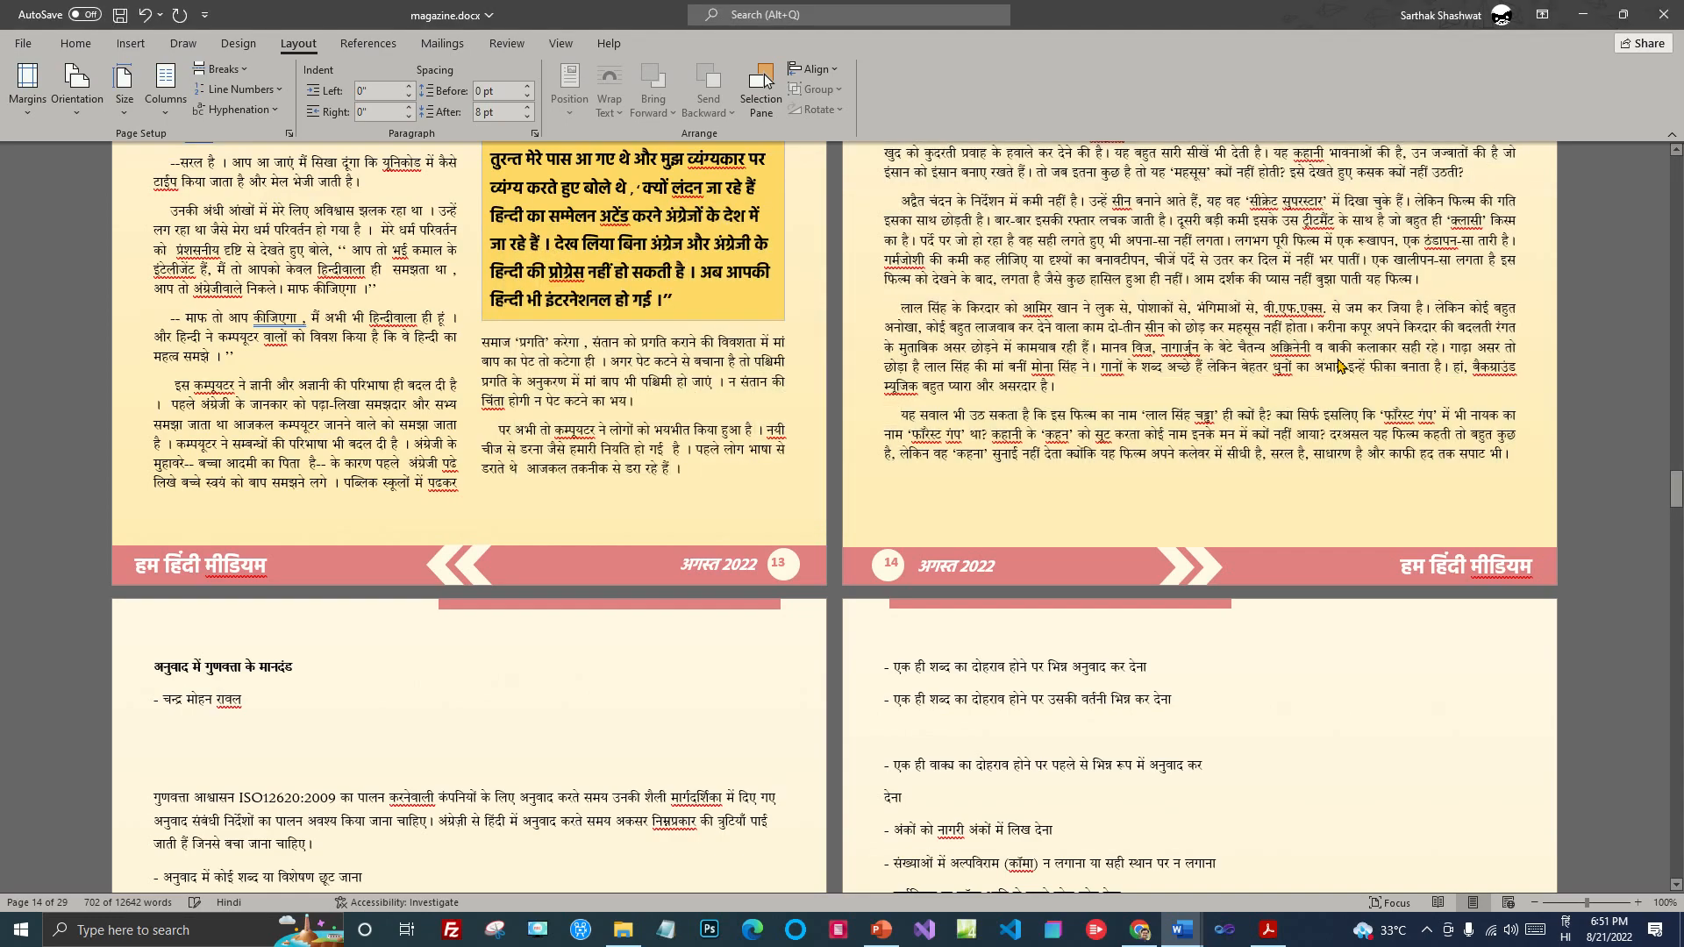
{"action": "scroll", "coordinate": [1406, 361], "scroll_direction": "up", "scroll_amount": 6}
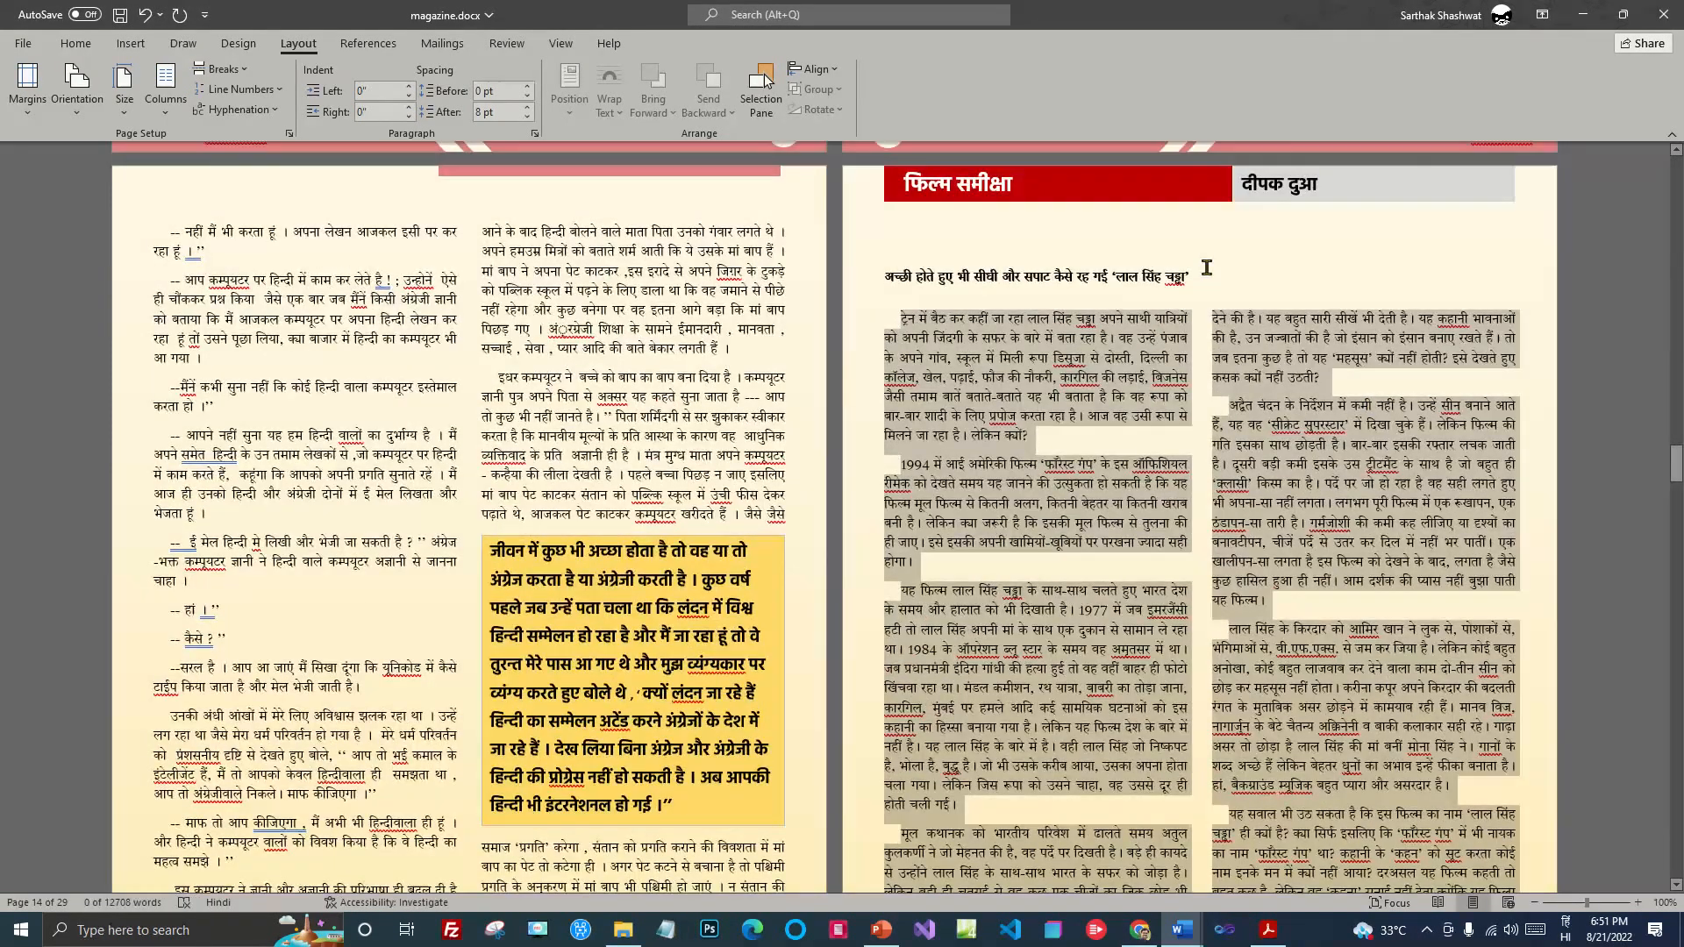
Step: Apply the शीर्षक style to the film review's title line on page 14
{"action": "left_click", "coordinate": [1206, 268]}
{"action": "scroll", "coordinate": [1252, 435], "scroll_direction": "up", "scroll_amount": 2}
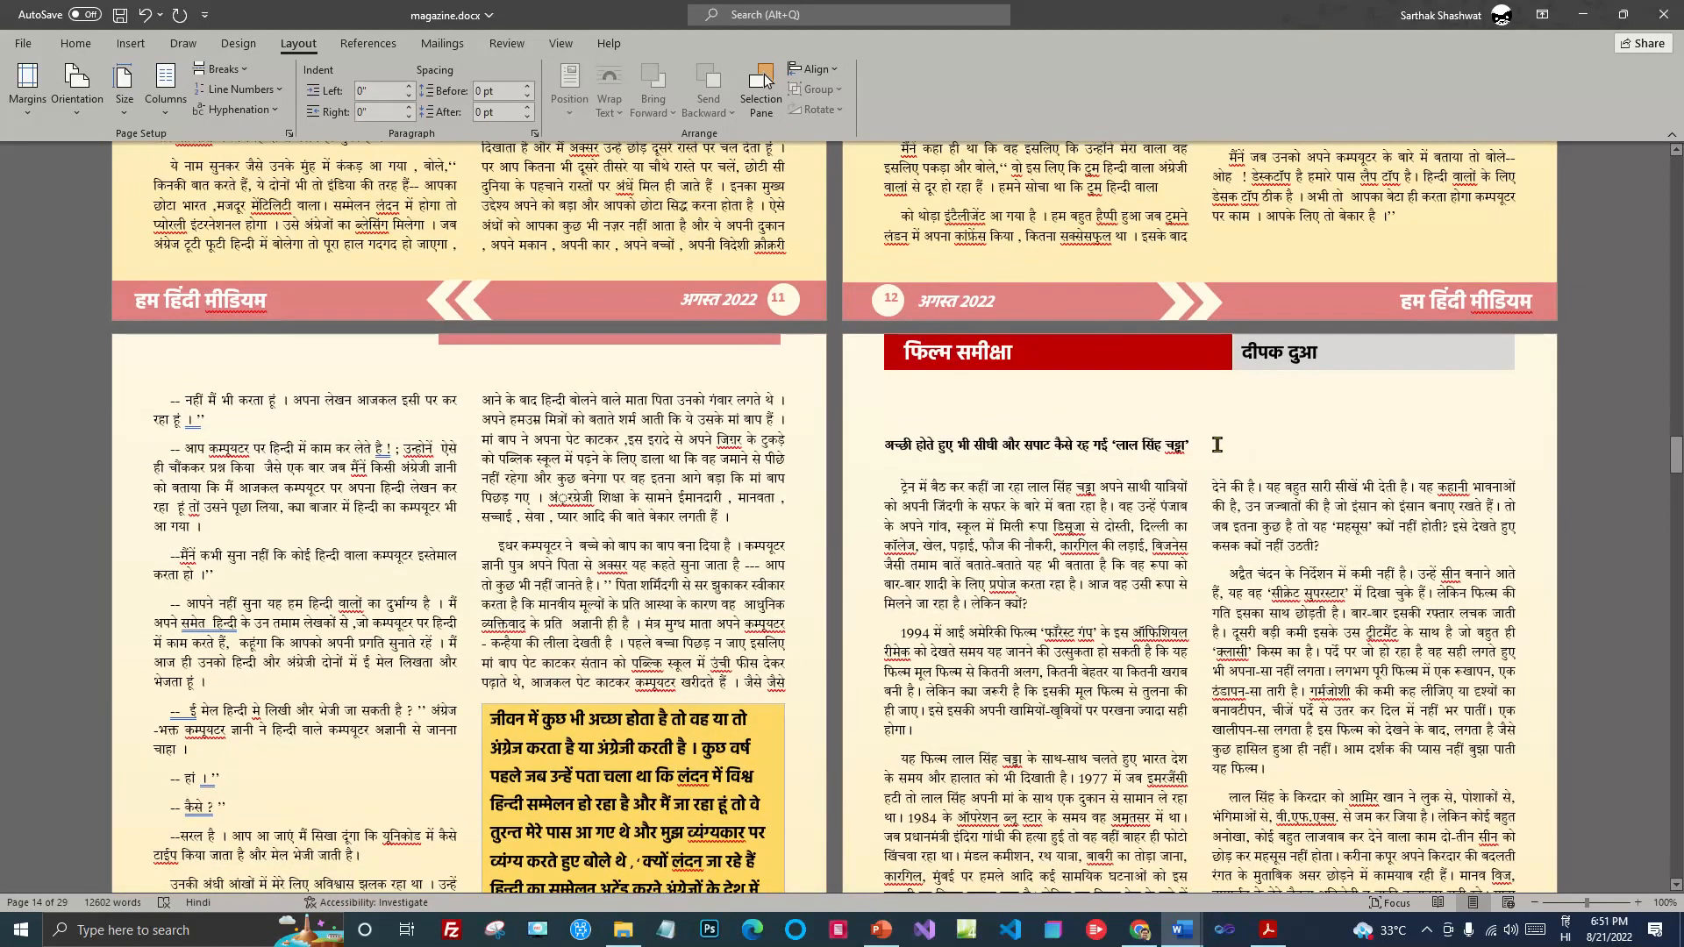
{"action": "left_click_drag", "start_coordinate": [1203, 445], "coordinate": [907, 447]}
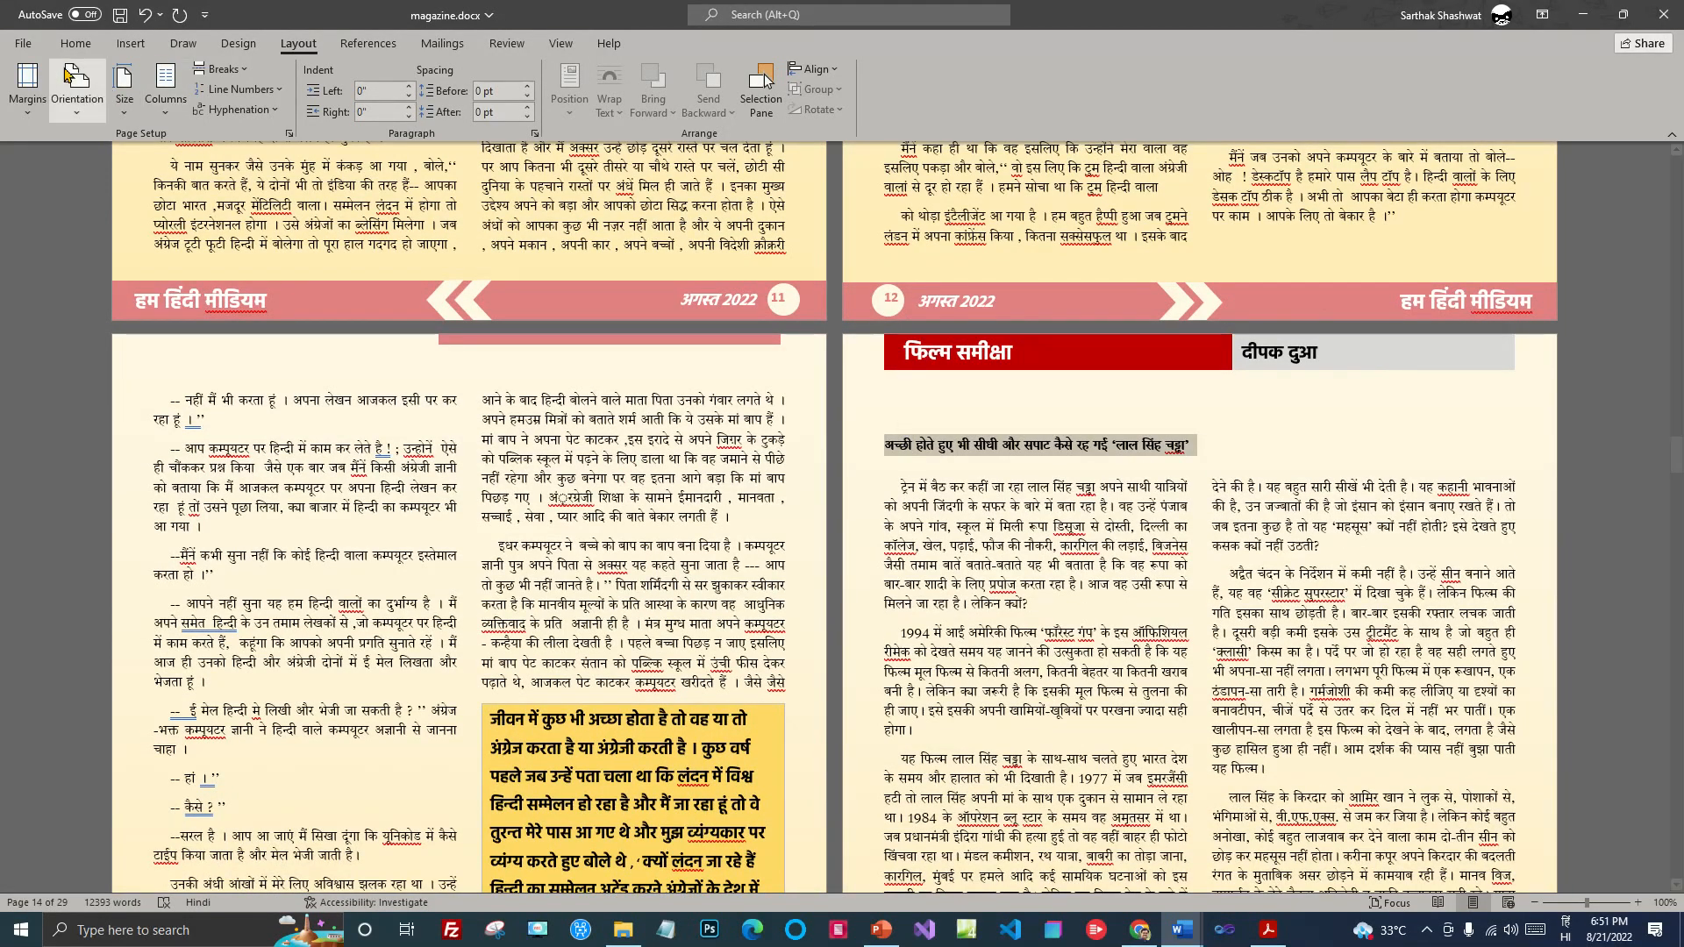
{"action": "left_click", "coordinate": [75, 43]}
{"action": "left_click", "coordinate": [868, 103]}
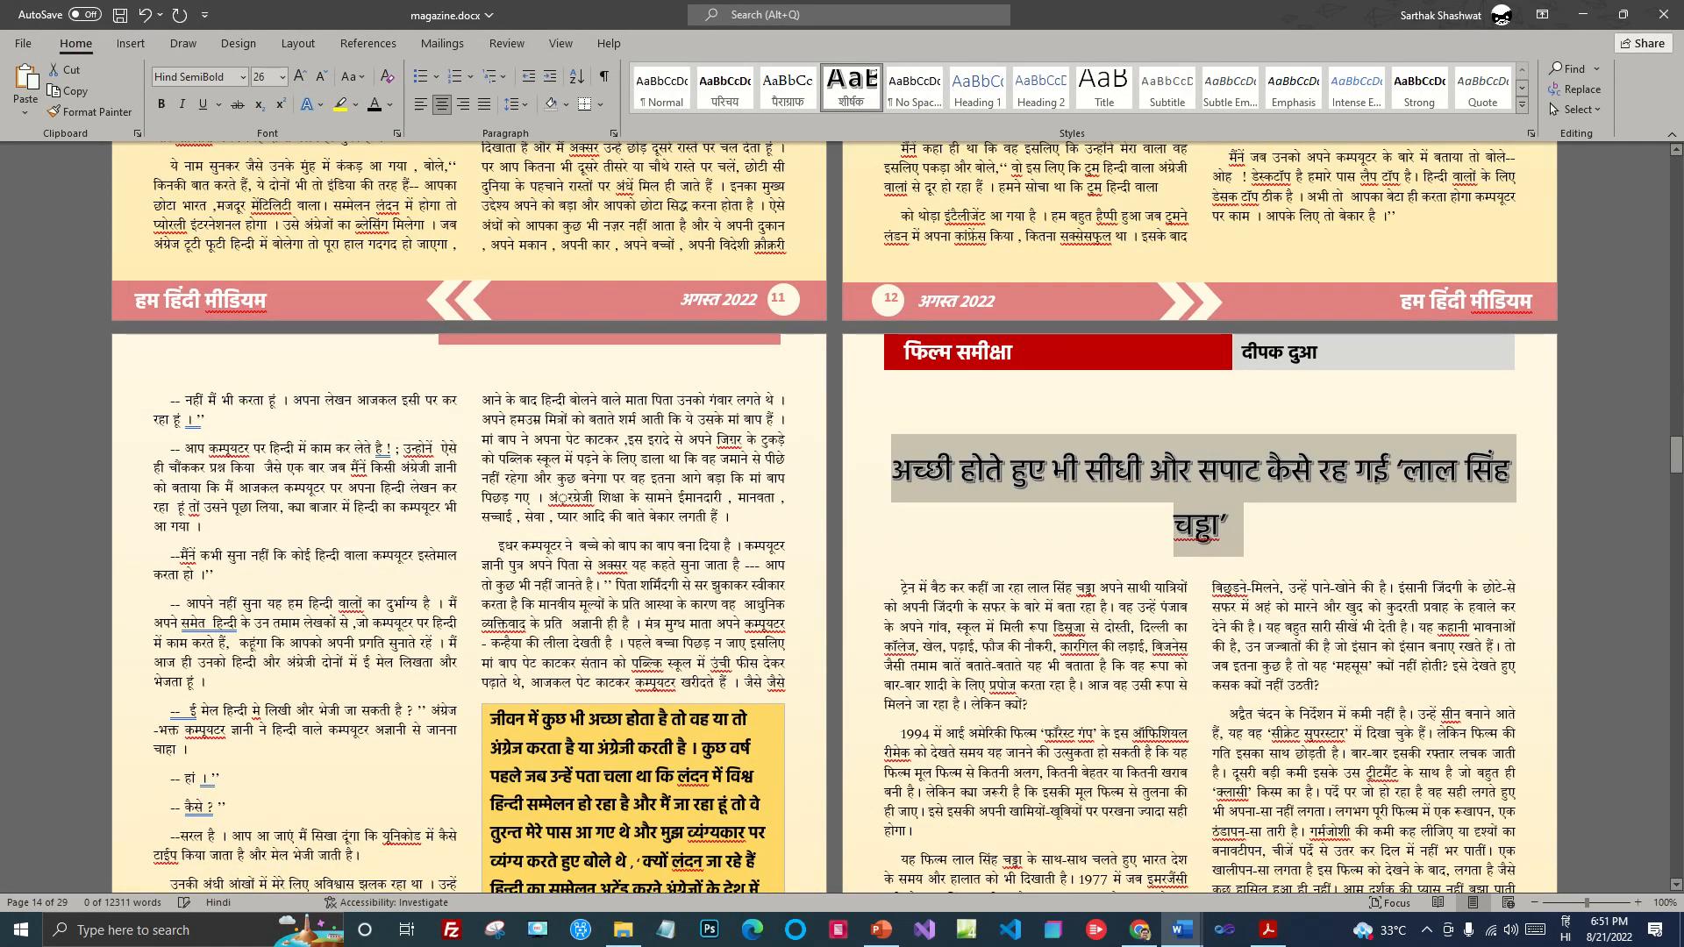
{"action": "left_click", "coordinate": [1055, 514]}
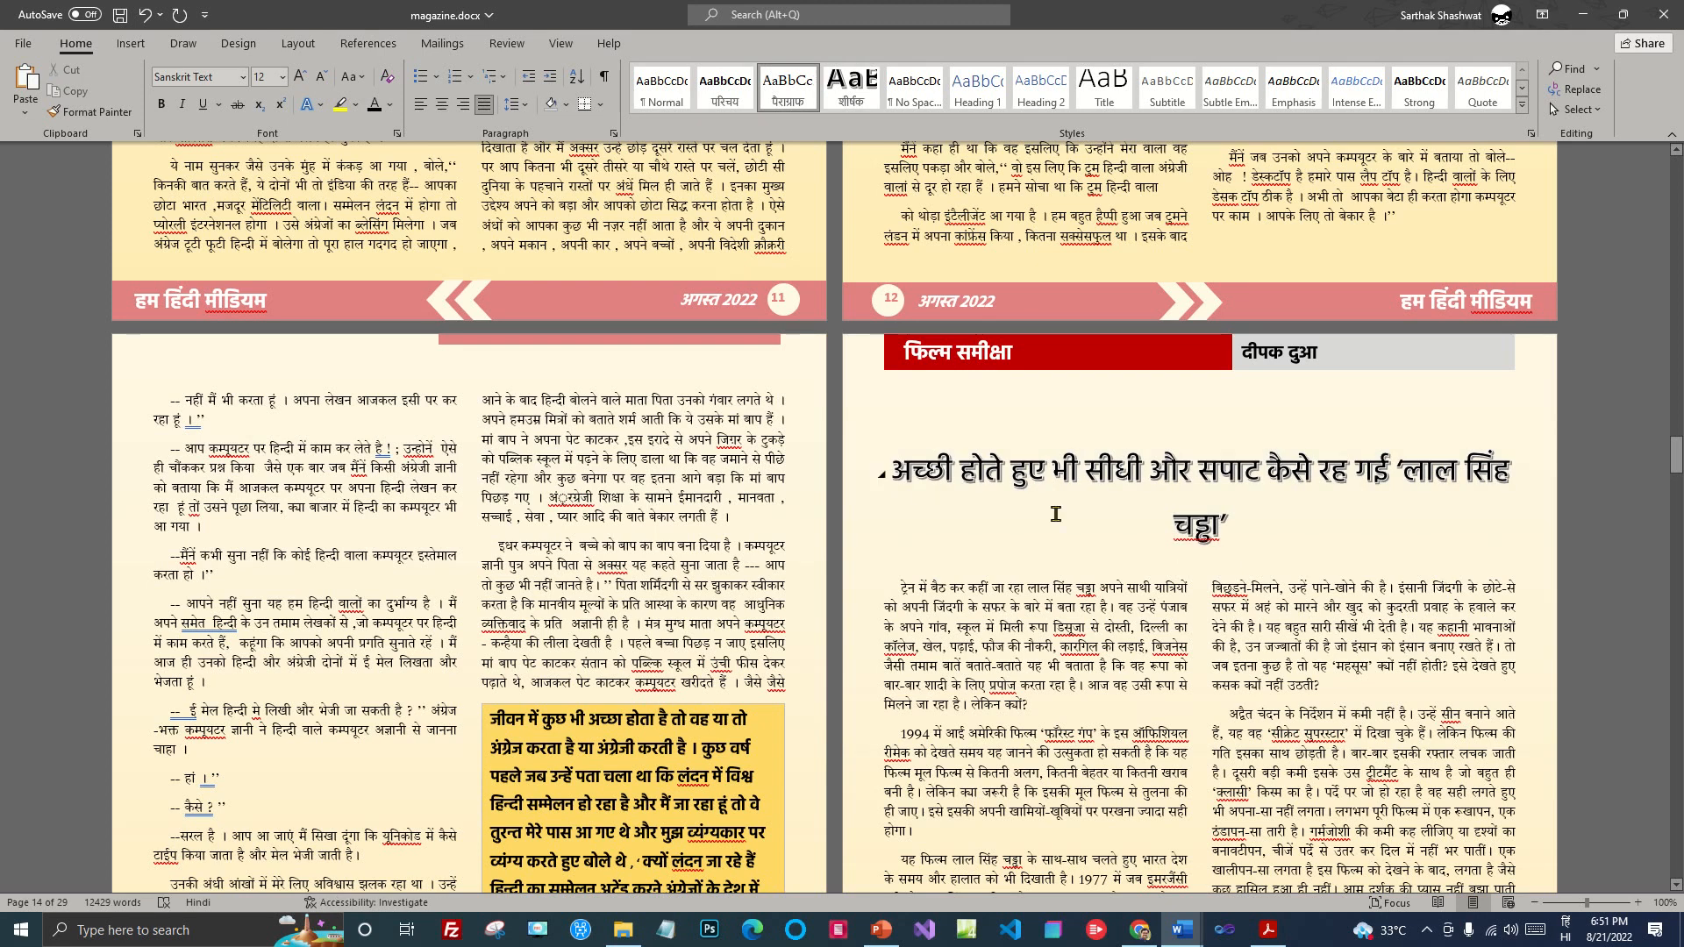
Step: Shorten the film review's title to one line by replacing "सीधी और सपाट" with "सीधी-सपाट" and "होते हुए" with "होकर"
{"action": "left_click", "coordinate": [1199, 469]}
{"action": "key", "text": "ctrl+BackSpace"}
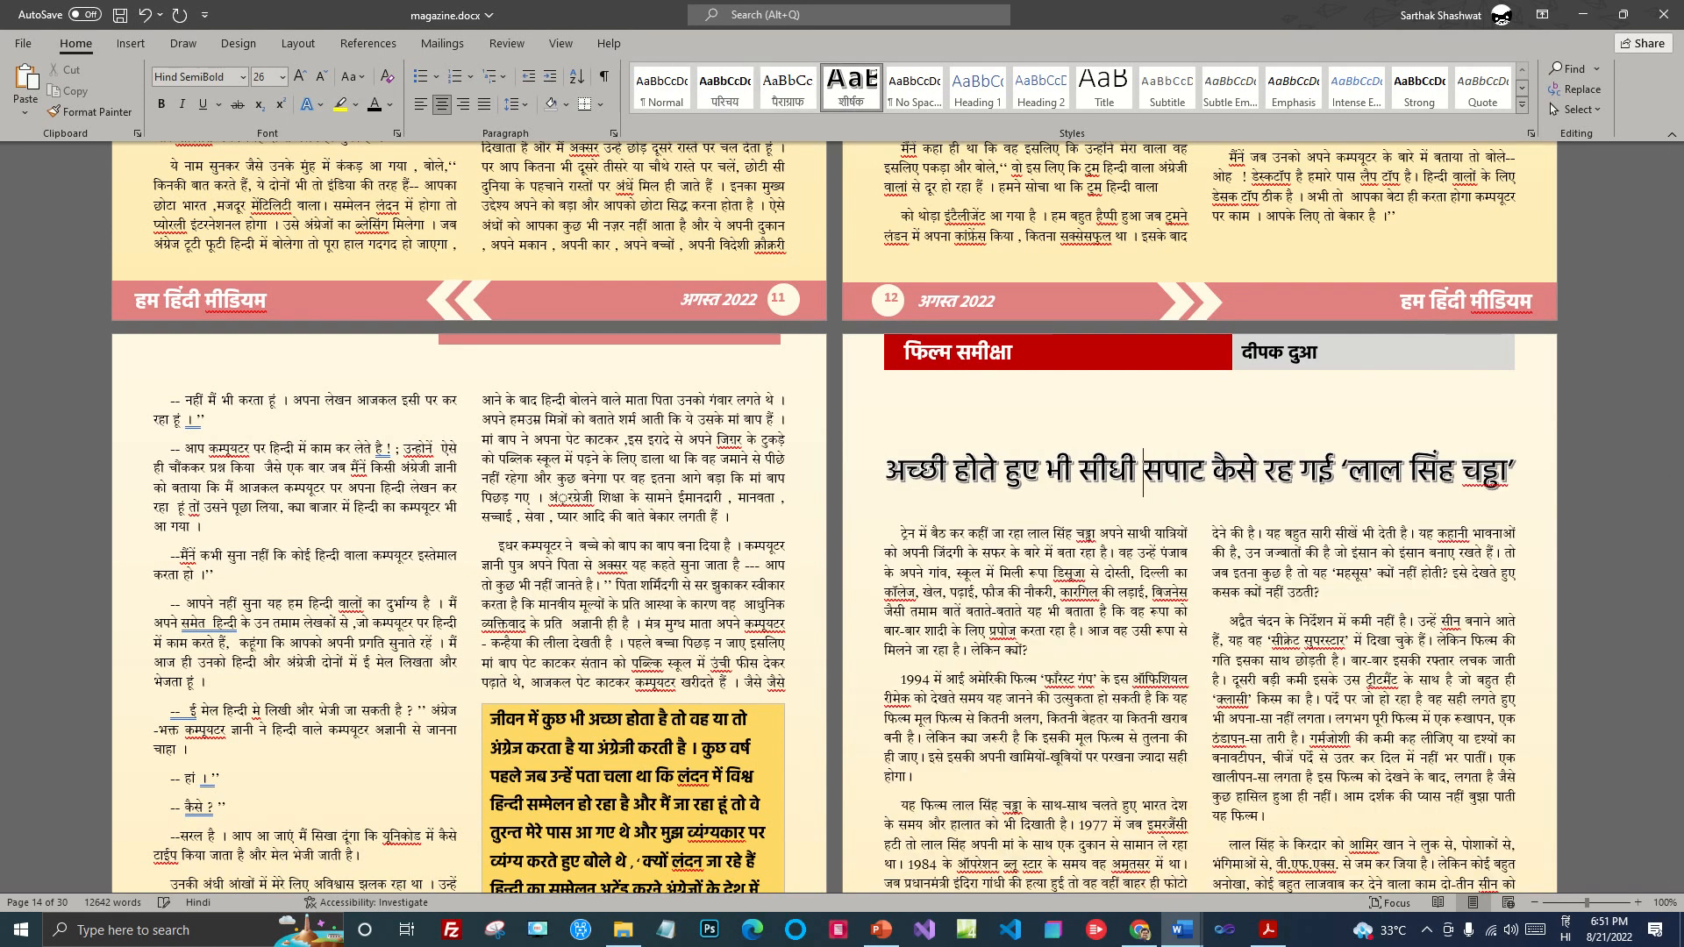
{"action": "key", "text": "BackSpace"}
{"action": "type", "text": "-"}
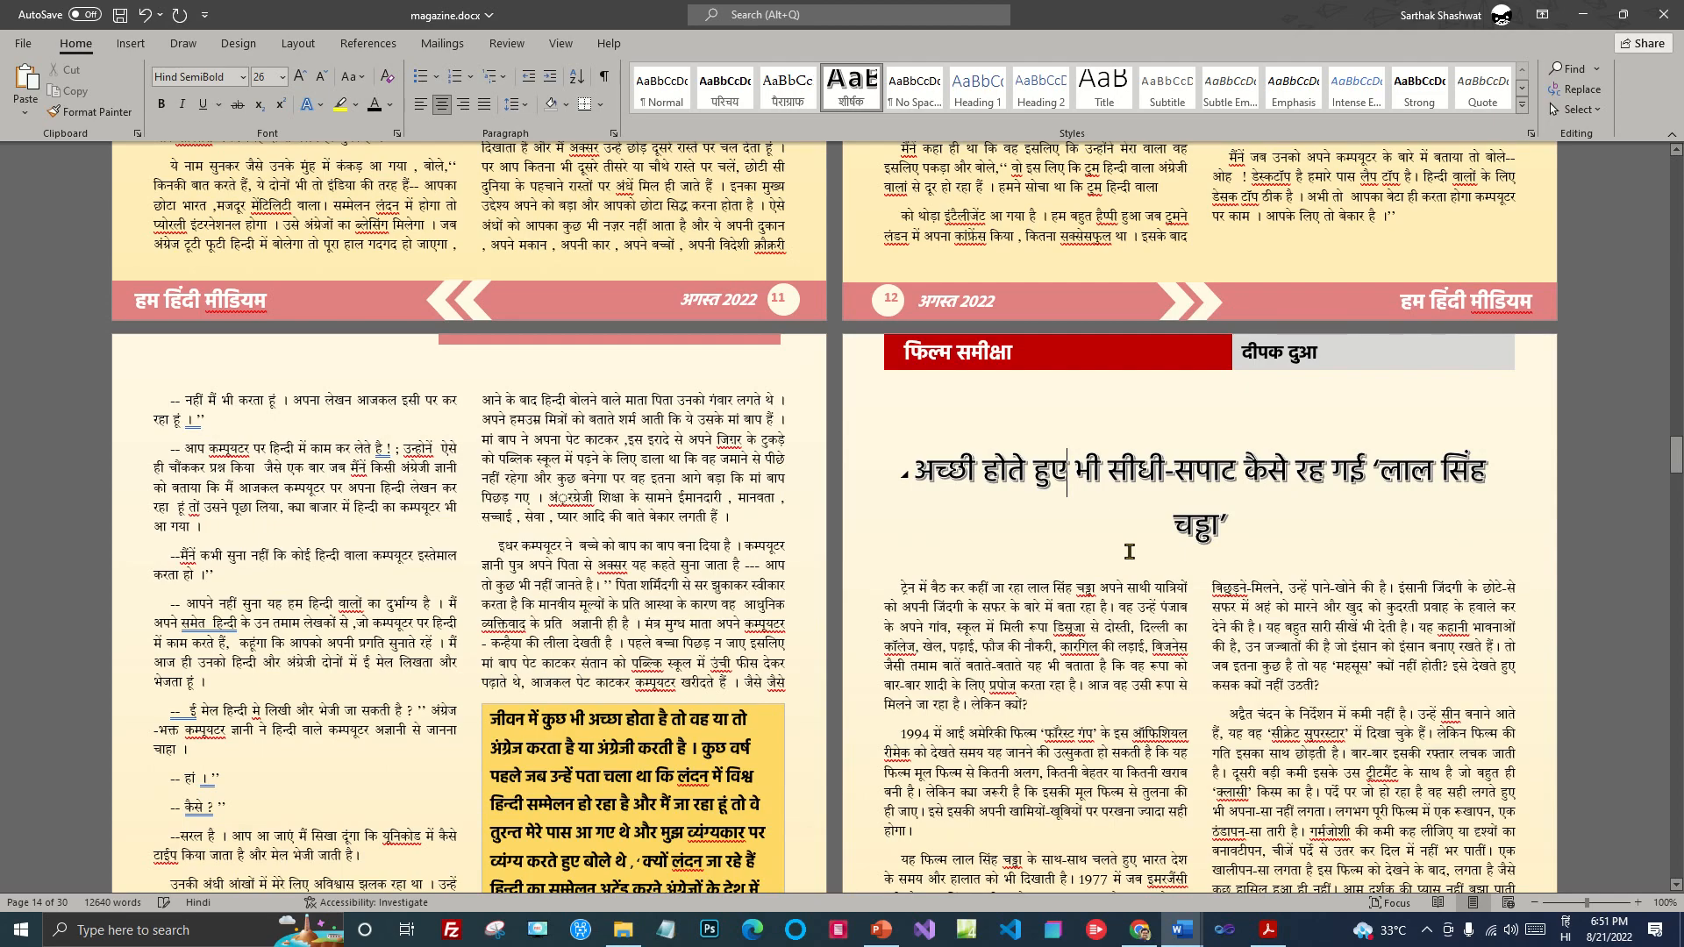
{"action": "key", "text": "BackSpace"}
{"action": "key", "text": "BackSpace"}
{"action": "key", "text": "BackSpace"}
{"action": "key", "text": "BackSpace"}
{"action": "key", "text": "BackSpace"}
{"action": "key", "text": "BackSpace"}
{"action": "type", "text": "कर"}
{"action": "left_click", "coordinate": [1275, 550]}
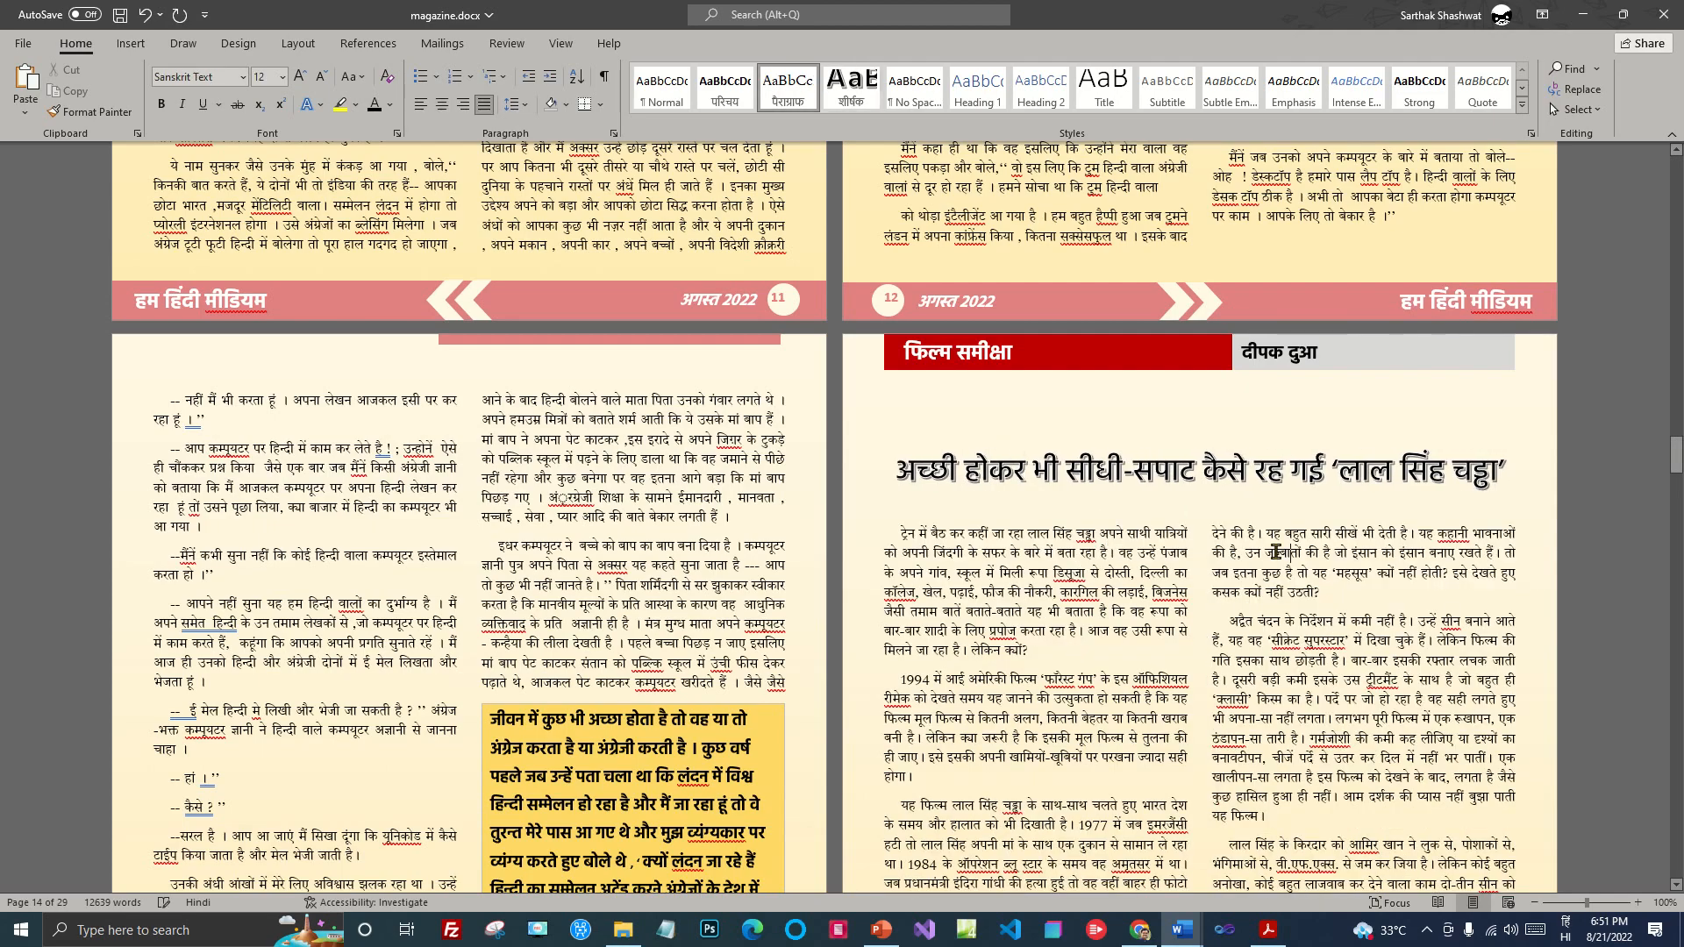
Step: Insert the picture Laal Singh Chaddha (5).jpg into the second column of the film review on page 14
{"action": "scroll", "coordinate": [1257, 558], "scroll_direction": "down", "scroll_amount": 7}
{"action": "scroll", "coordinate": [1362, 551], "scroll_direction": "up", "scroll_amount": 4}
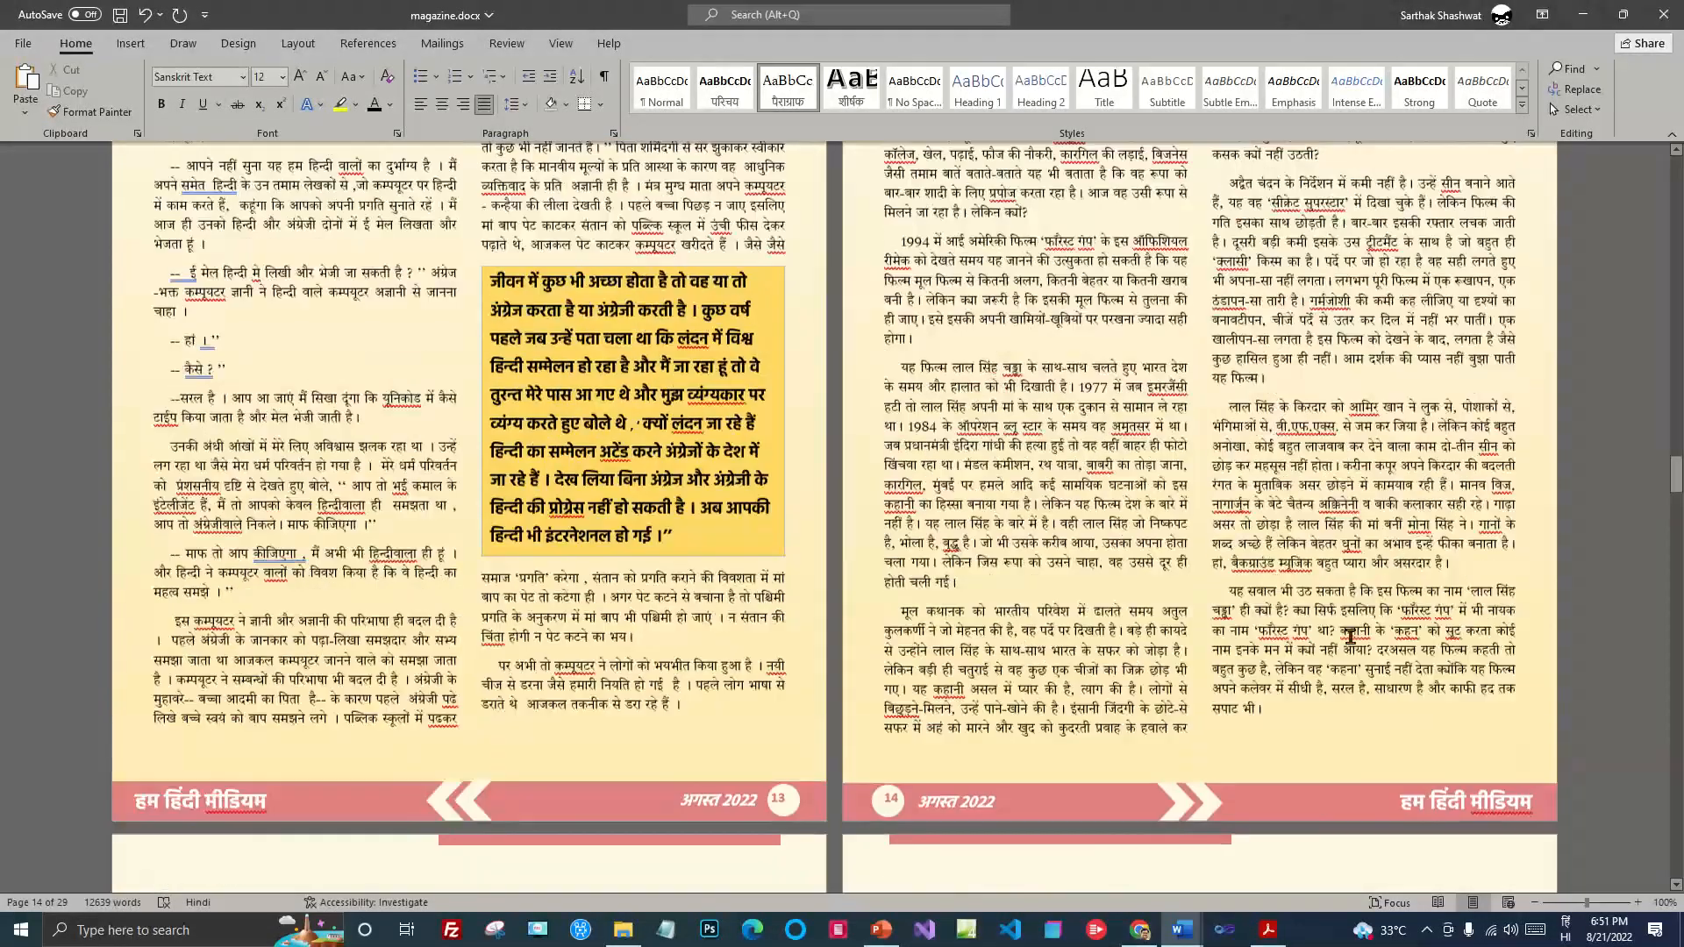
{"action": "scroll", "coordinate": [1362, 550], "scroll_direction": "up", "scroll_amount": 4}
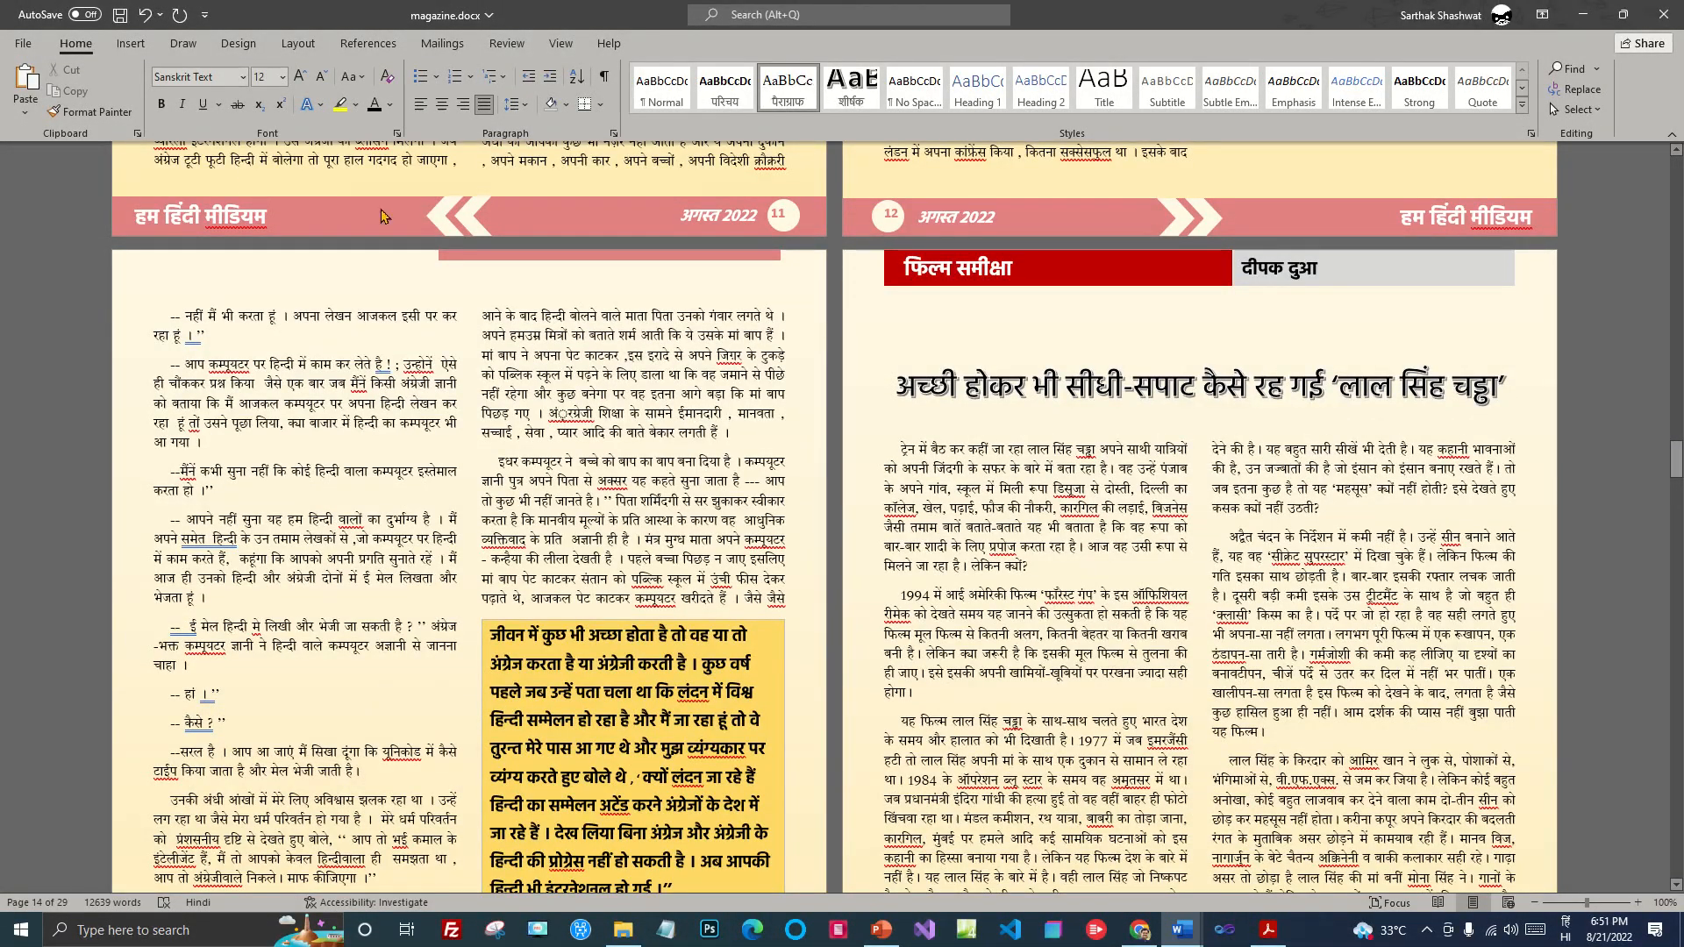
{"action": "left_click", "coordinate": [130, 43]}
{"action": "left_click", "coordinate": [202, 92]}
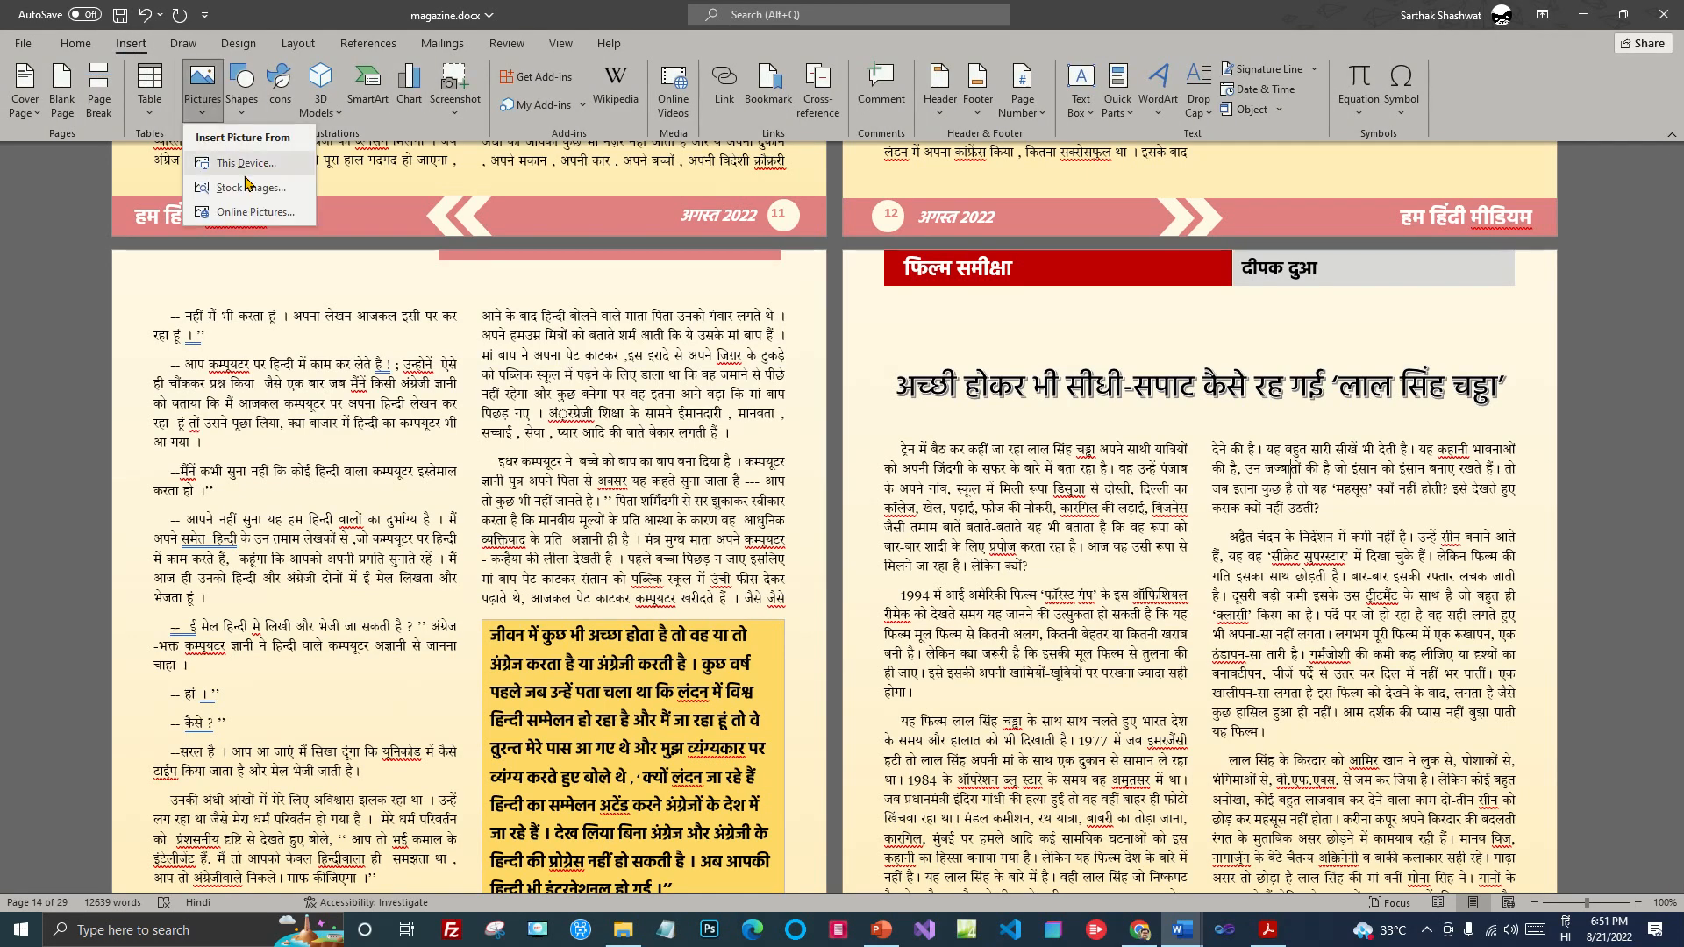
{"action": "left_click", "coordinate": [246, 163]}
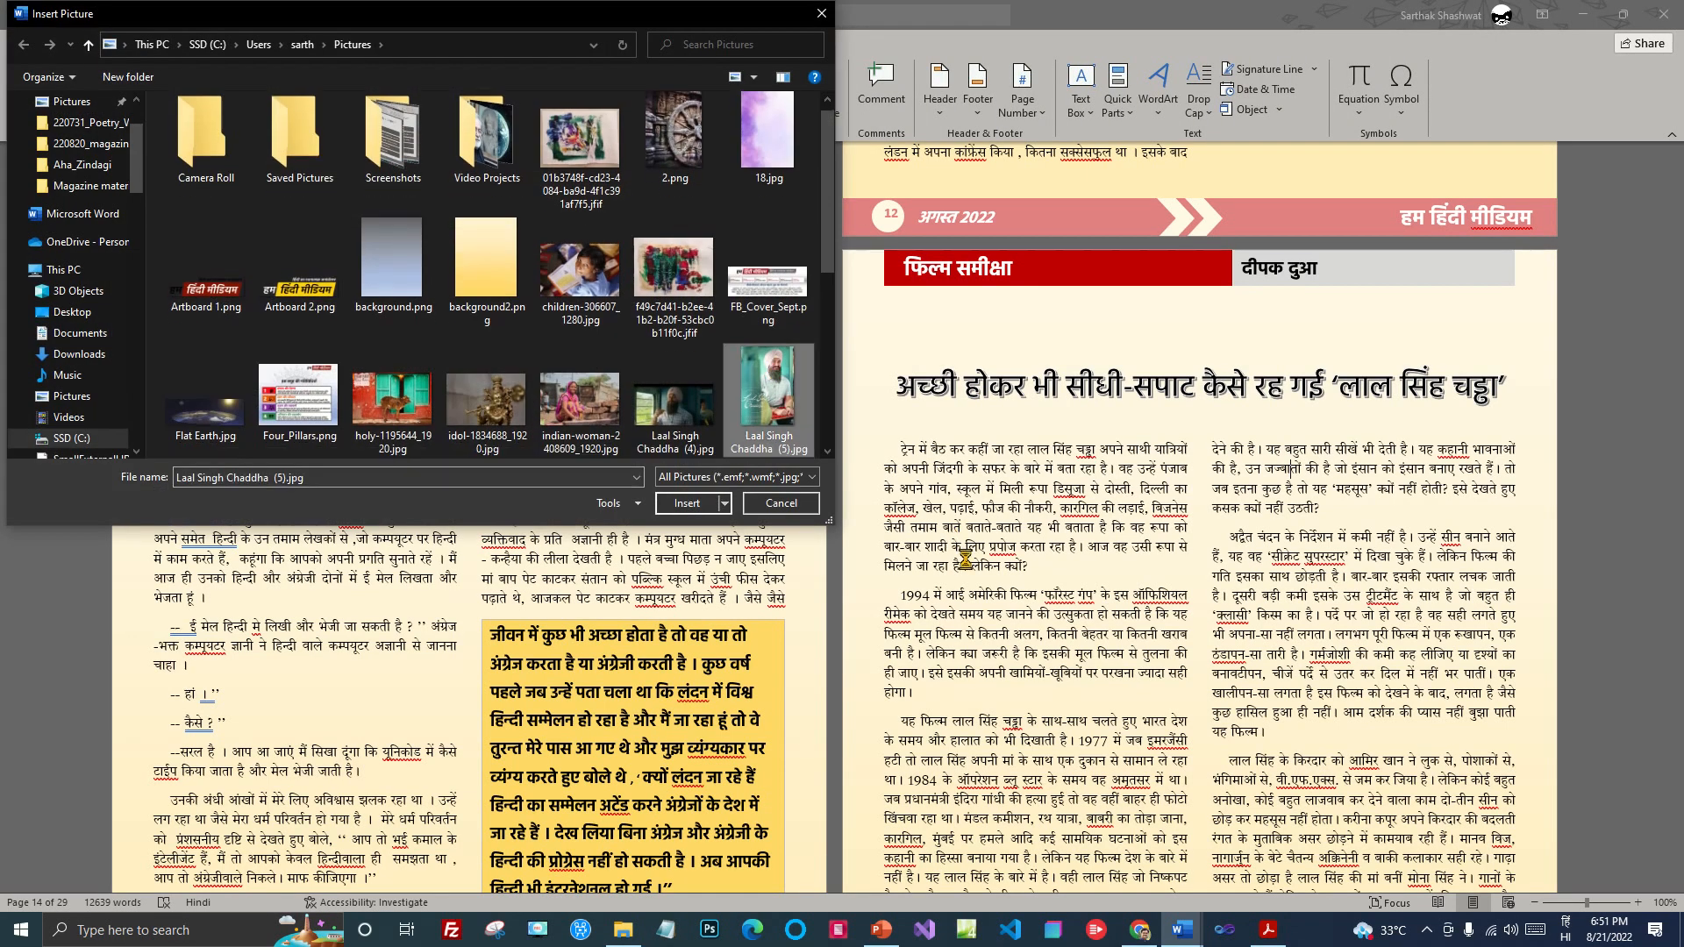
{"action": "left_click", "coordinate": [687, 507]}
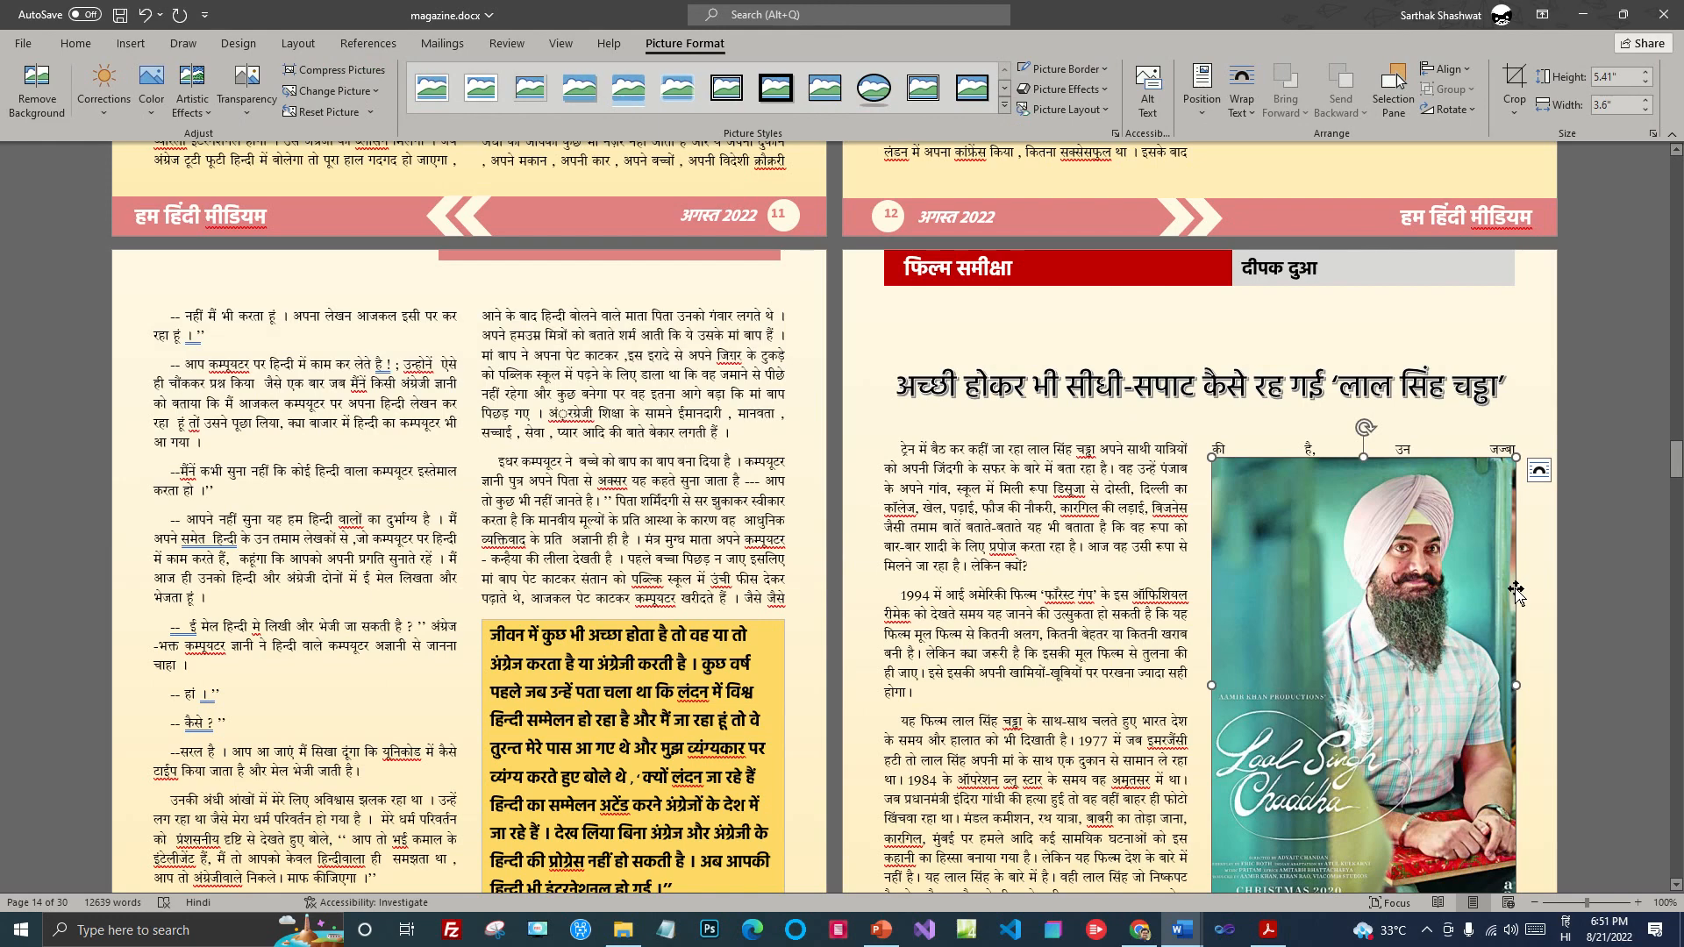
Step: Set the poster picture's text wrapping to Square and add some distance between its bottom edge and the text
{"action": "scroll", "coordinate": [1421, 561], "scroll_direction": "down", "scroll_amount": 3}
{"action": "left_click_drag", "start_coordinate": [1353, 405], "coordinate": [1357, 408]}
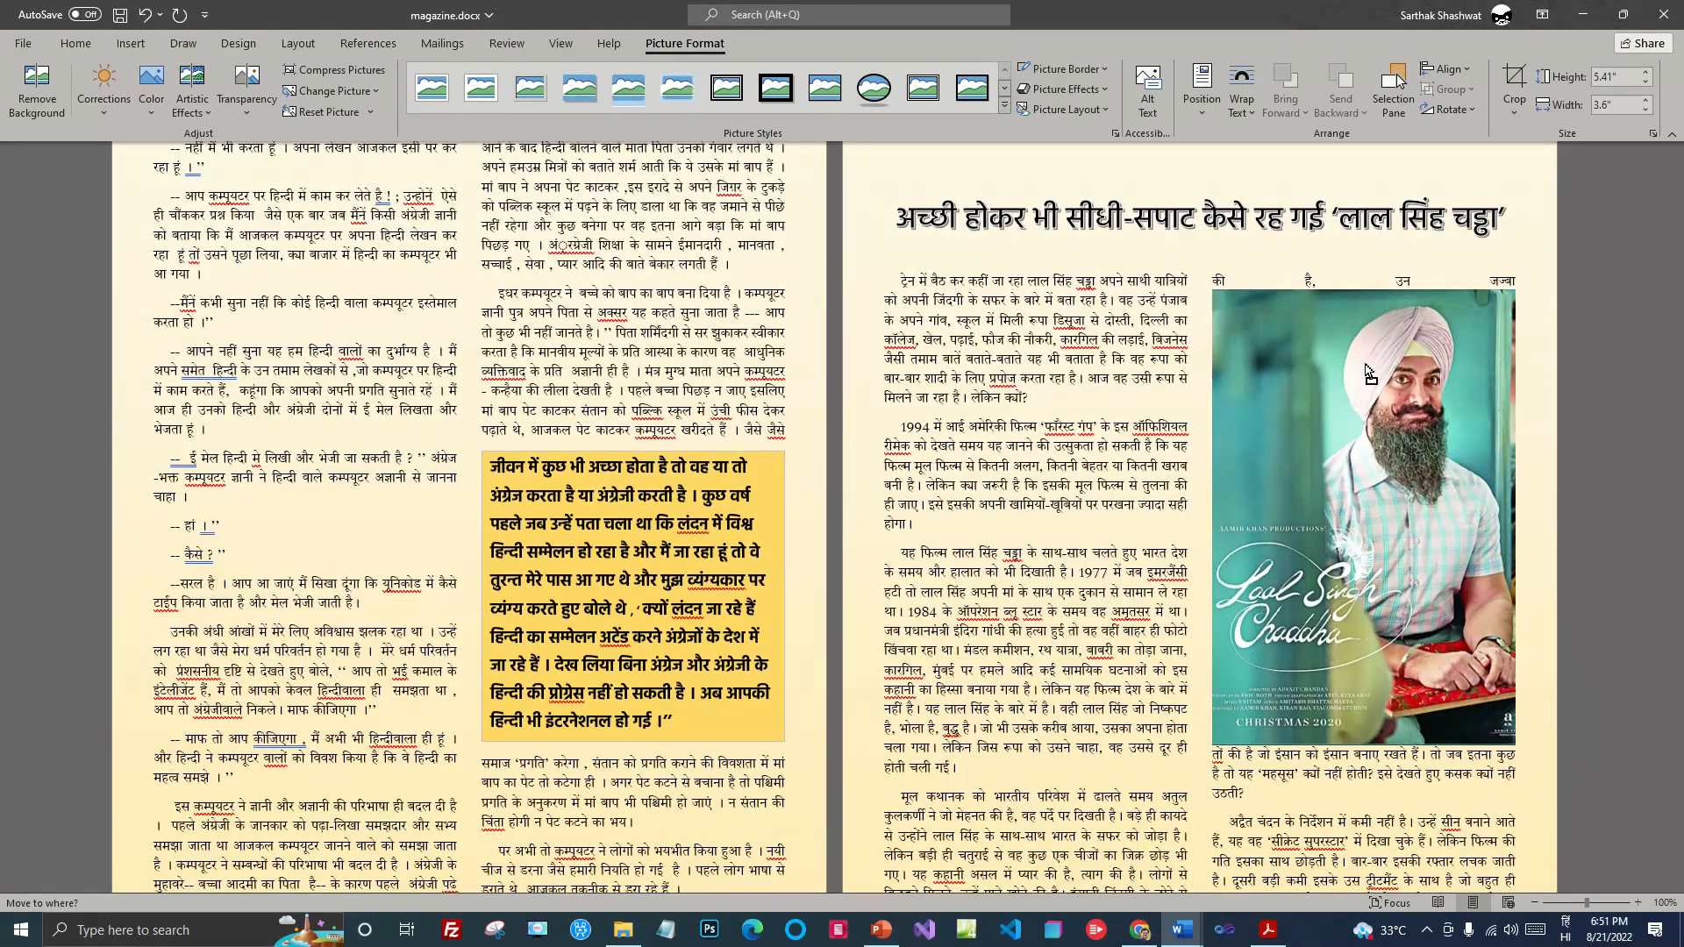
{"action": "left_click_drag", "start_coordinate": [1384, 497], "coordinate": [1382, 489]}
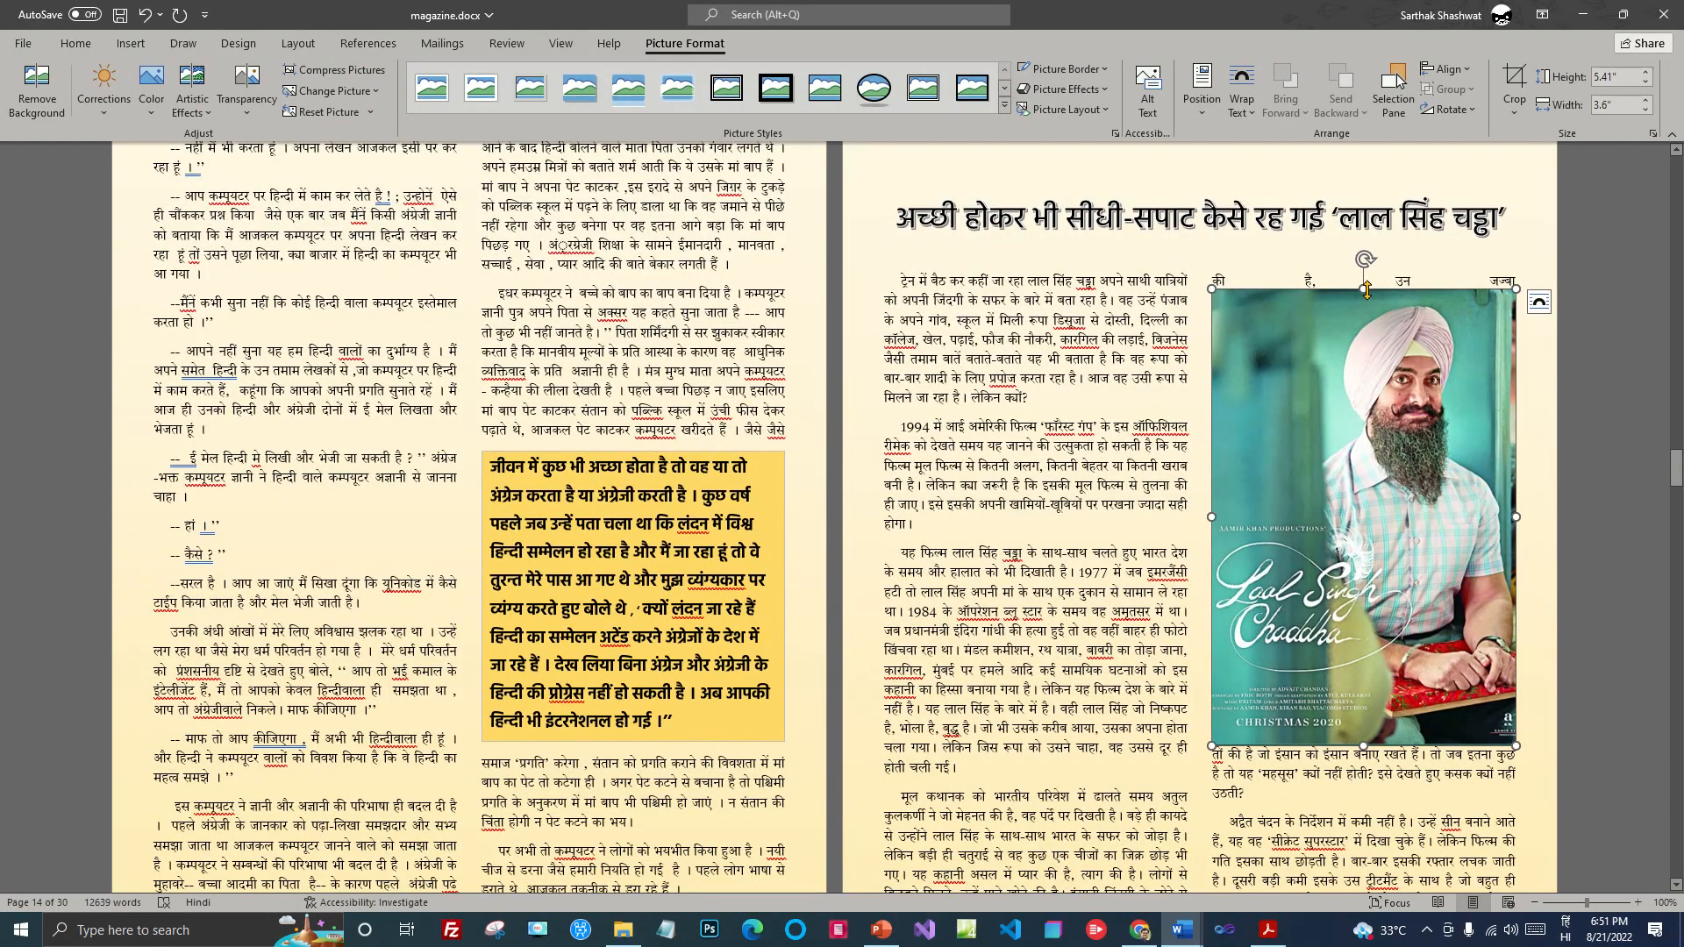
{"action": "left_click", "coordinate": [1250, 114]}
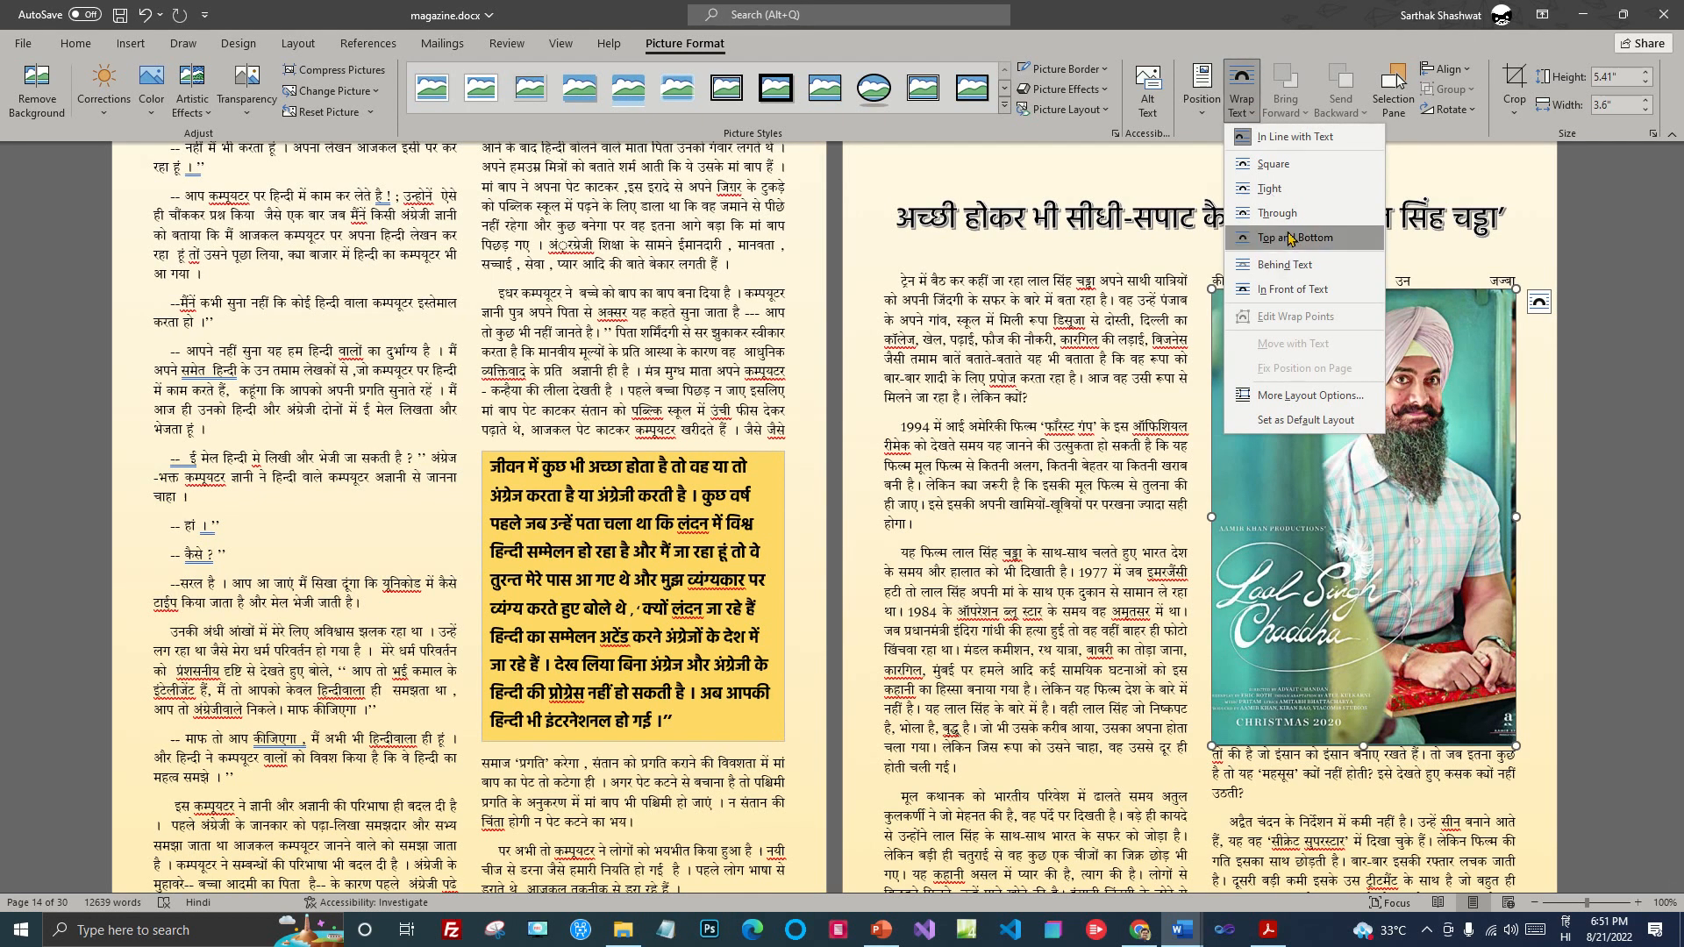
{"action": "left_click", "coordinate": [1294, 164]}
{"action": "left_click", "coordinate": [1242, 92]}
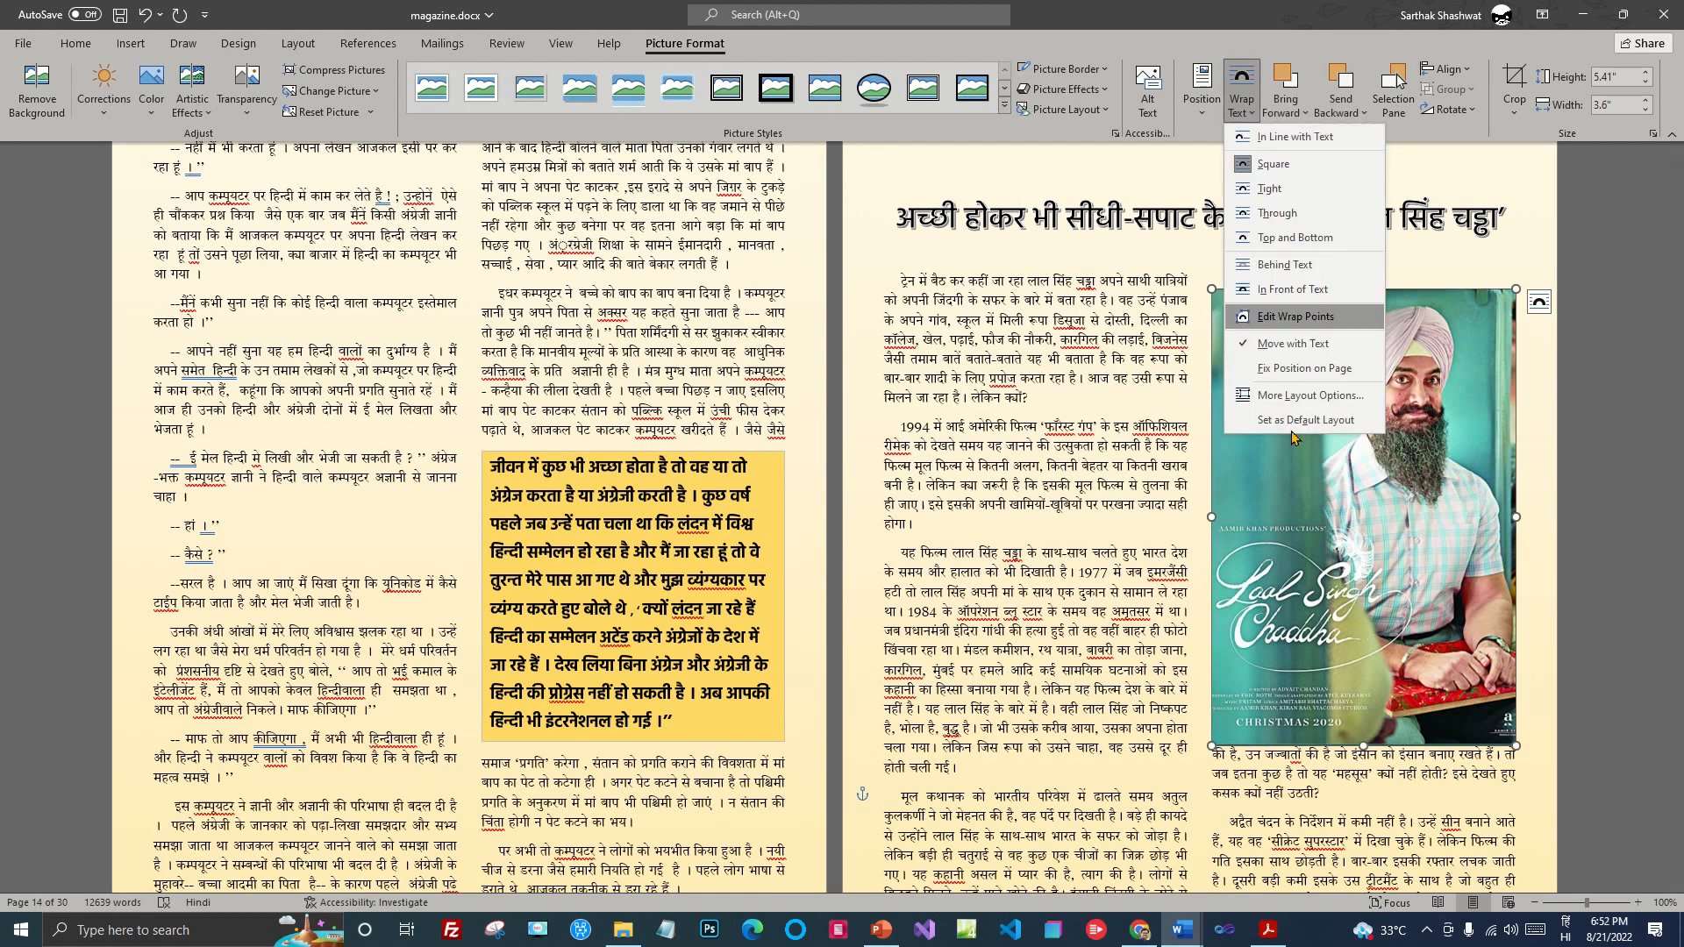
{"action": "left_click", "coordinate": [1295, 402]}
{"action": "left_click", "coordinate": [550, 498]}
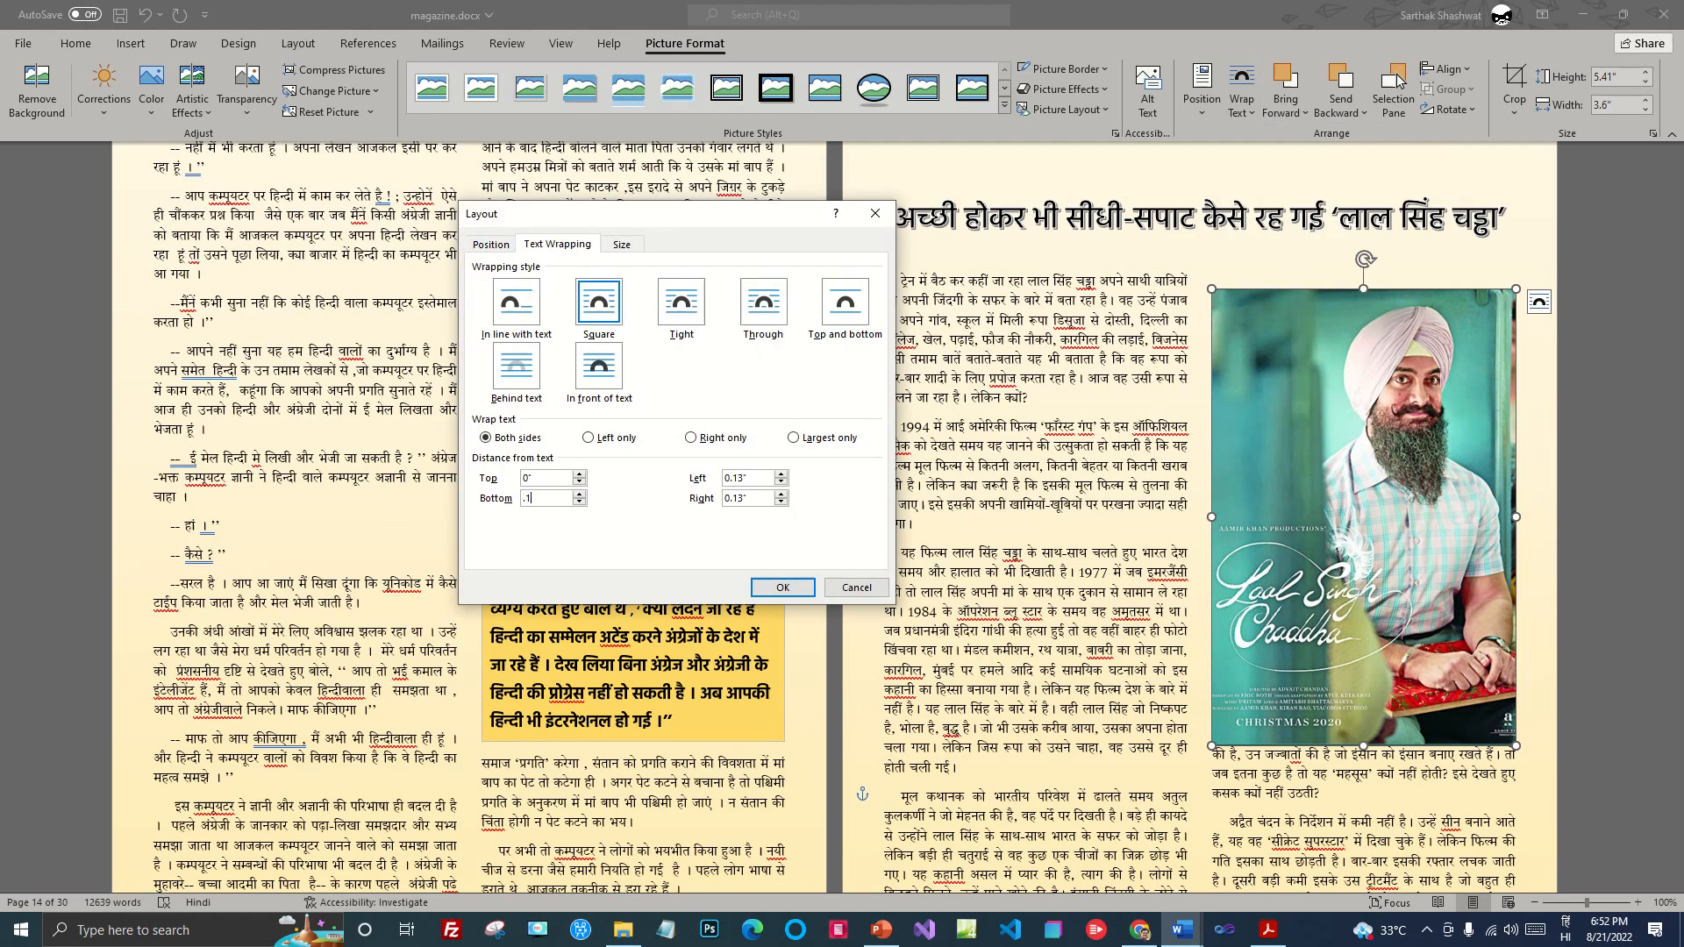
{"action": "left_click", "coordinate": [772, 591]}
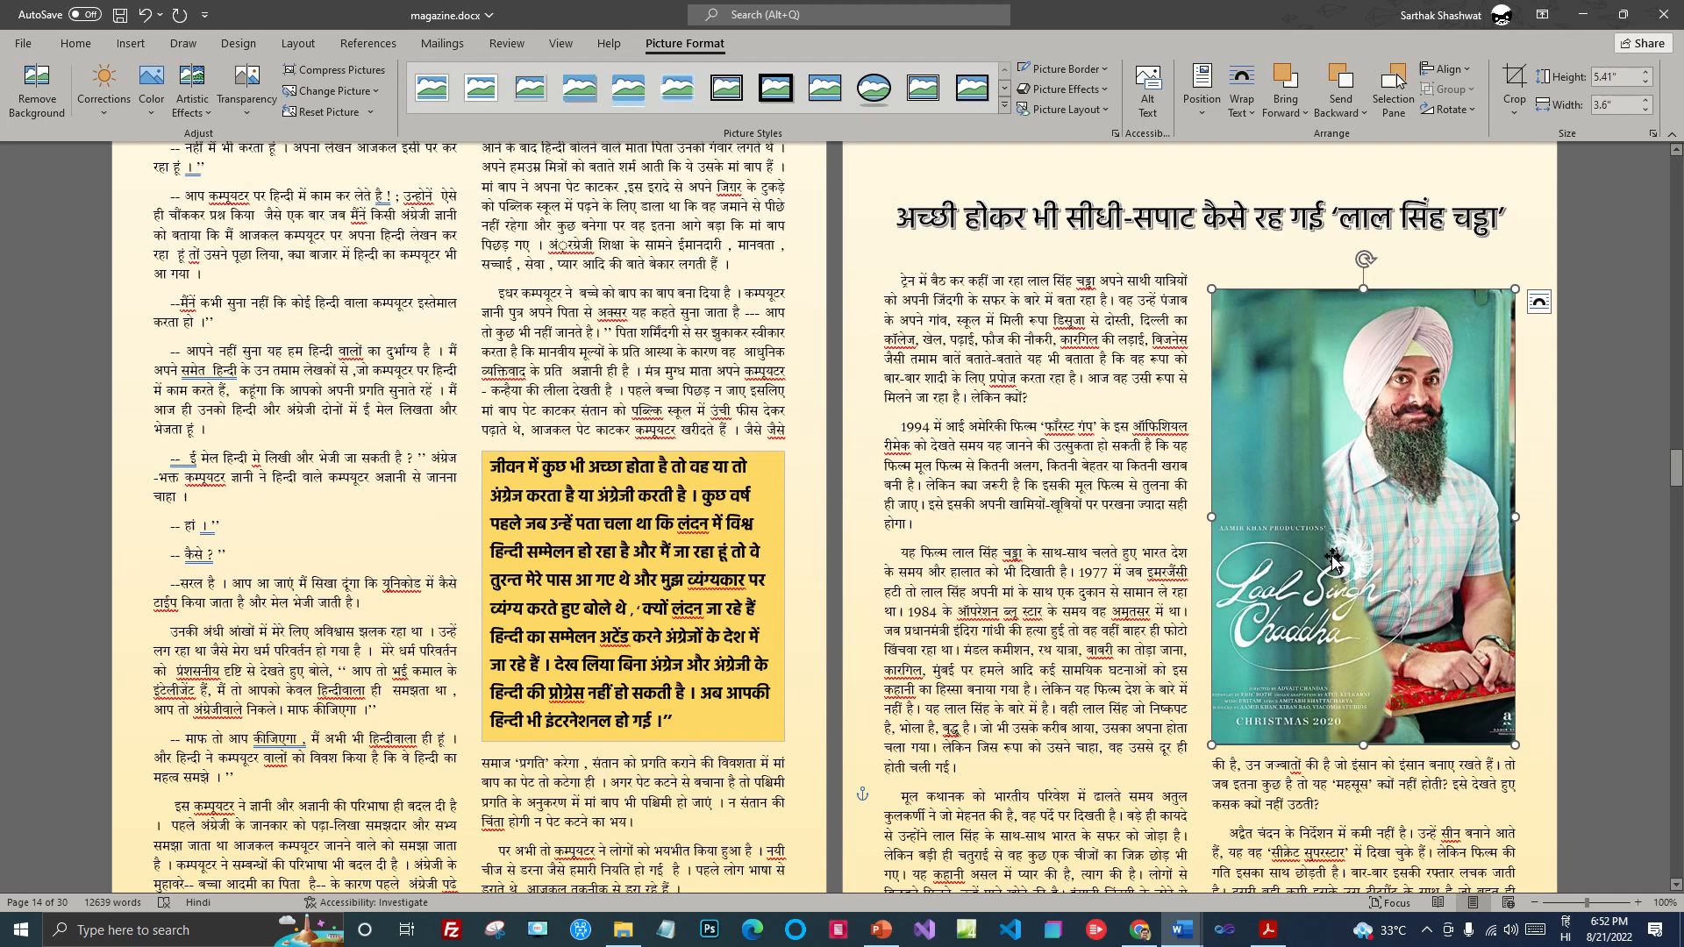
Step: Move the poster picture to the top of page 14's second column, level with the first line of body text
{"action": "scroll", "coordinate": [1394, 724], "scroll_direction": "down", "scroll_amount": 3}
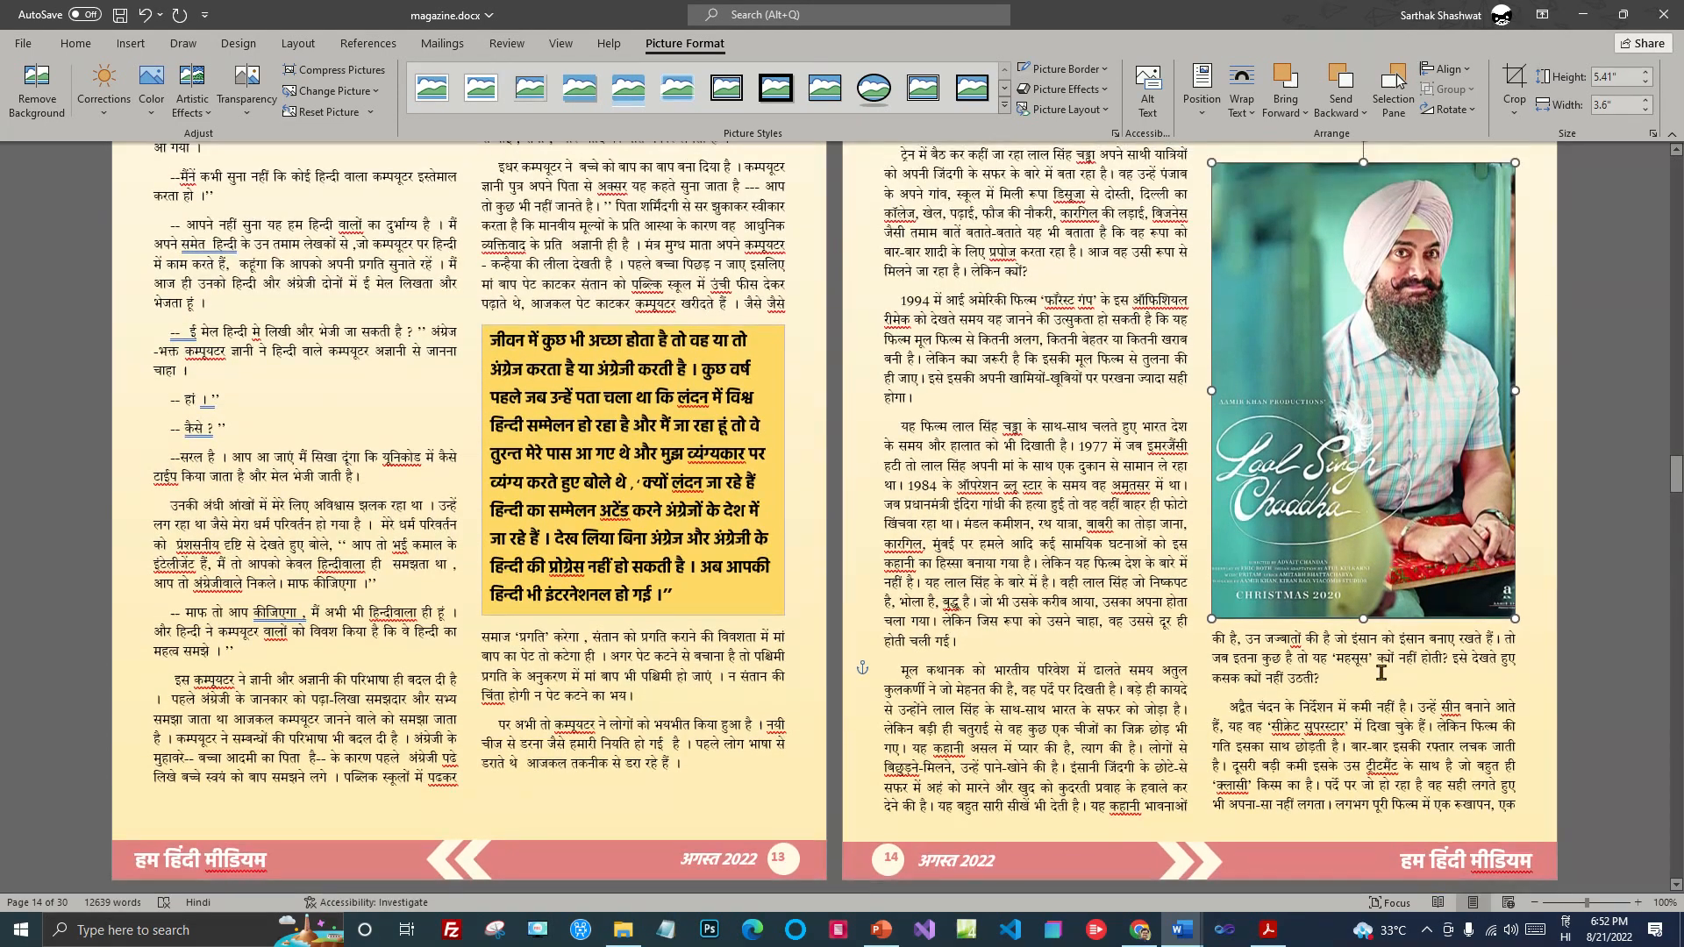
{"action": "scroll", "coordinate": [1360, 583], "scroll_direction": "up", "scroll_amount": 4}
{"action": "left_click_drag", "start_coordinate": [1321, 334], "coordinate": [1322, 316]}
{"action": "left_click_drag", "start_coordinate": [1321, 319], "coordinate": [1322, 318]}
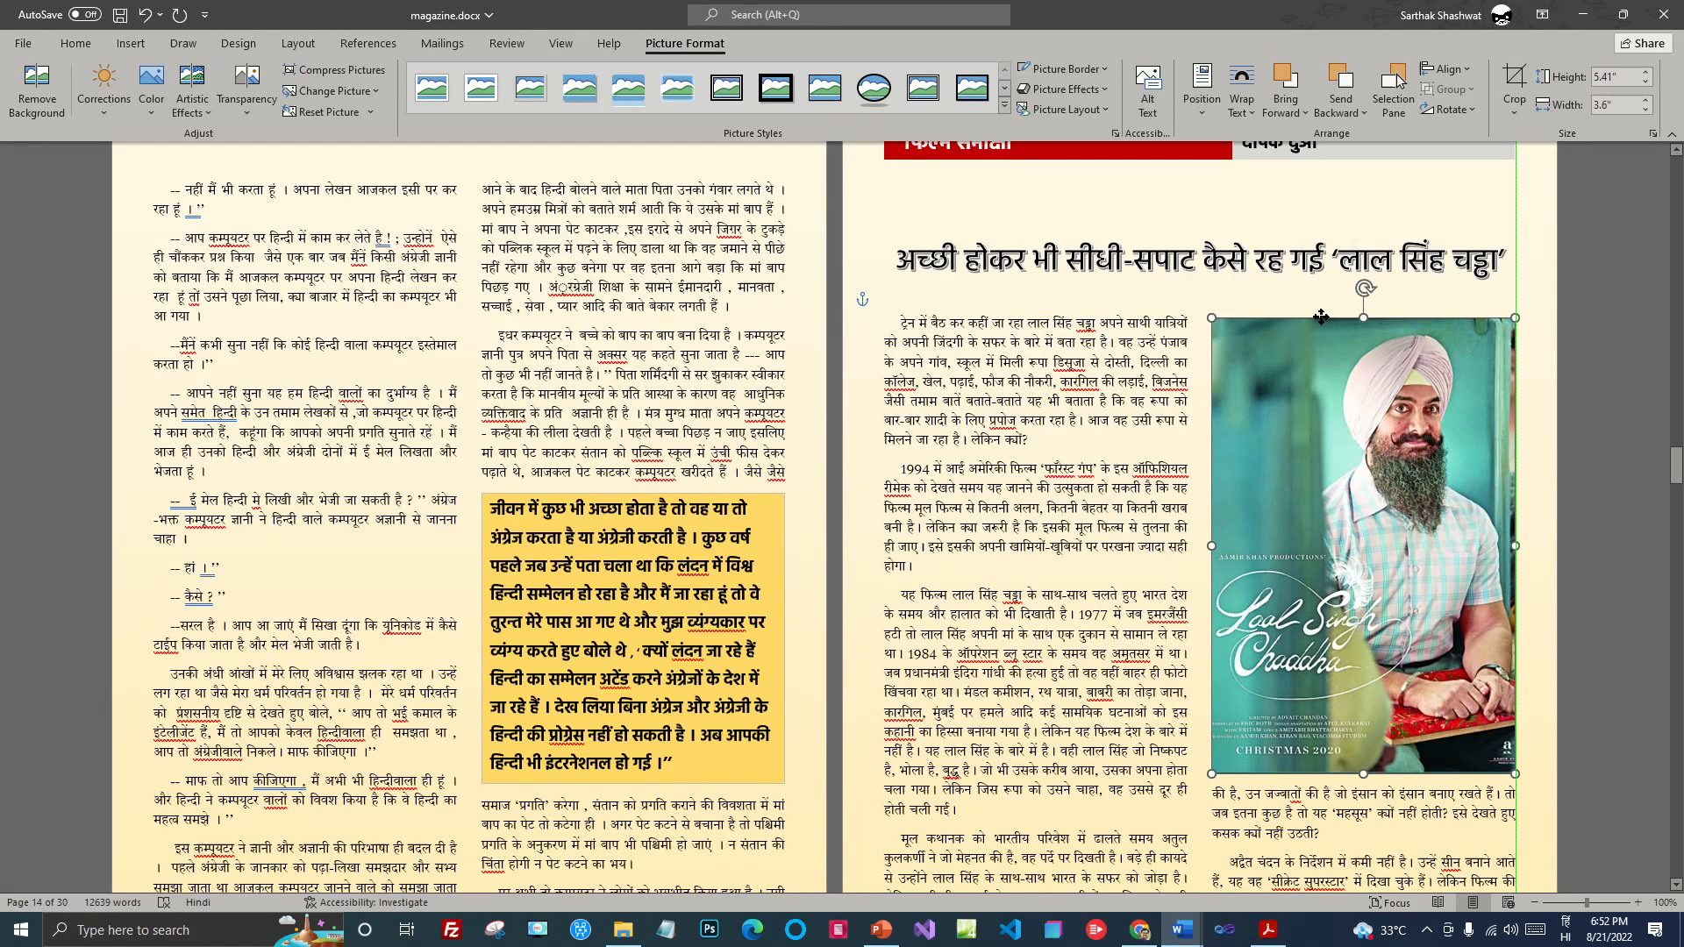
{"action": "left_click", "coordinate": [1169, 481]}
Step: Insert the picture Laal Singh Chaddha (4).jpg on page 15, before the paragraph beginning "लाल सिंह के किरदार को"
{"action": "scroll", "coordinate": [1080, 734], "scroll_direction": "down", "scroll_amount": 5}
{"action": "scroll", "coordinate": [1080, 734], "scroll_direction": "down", "scroll_amount": 3}
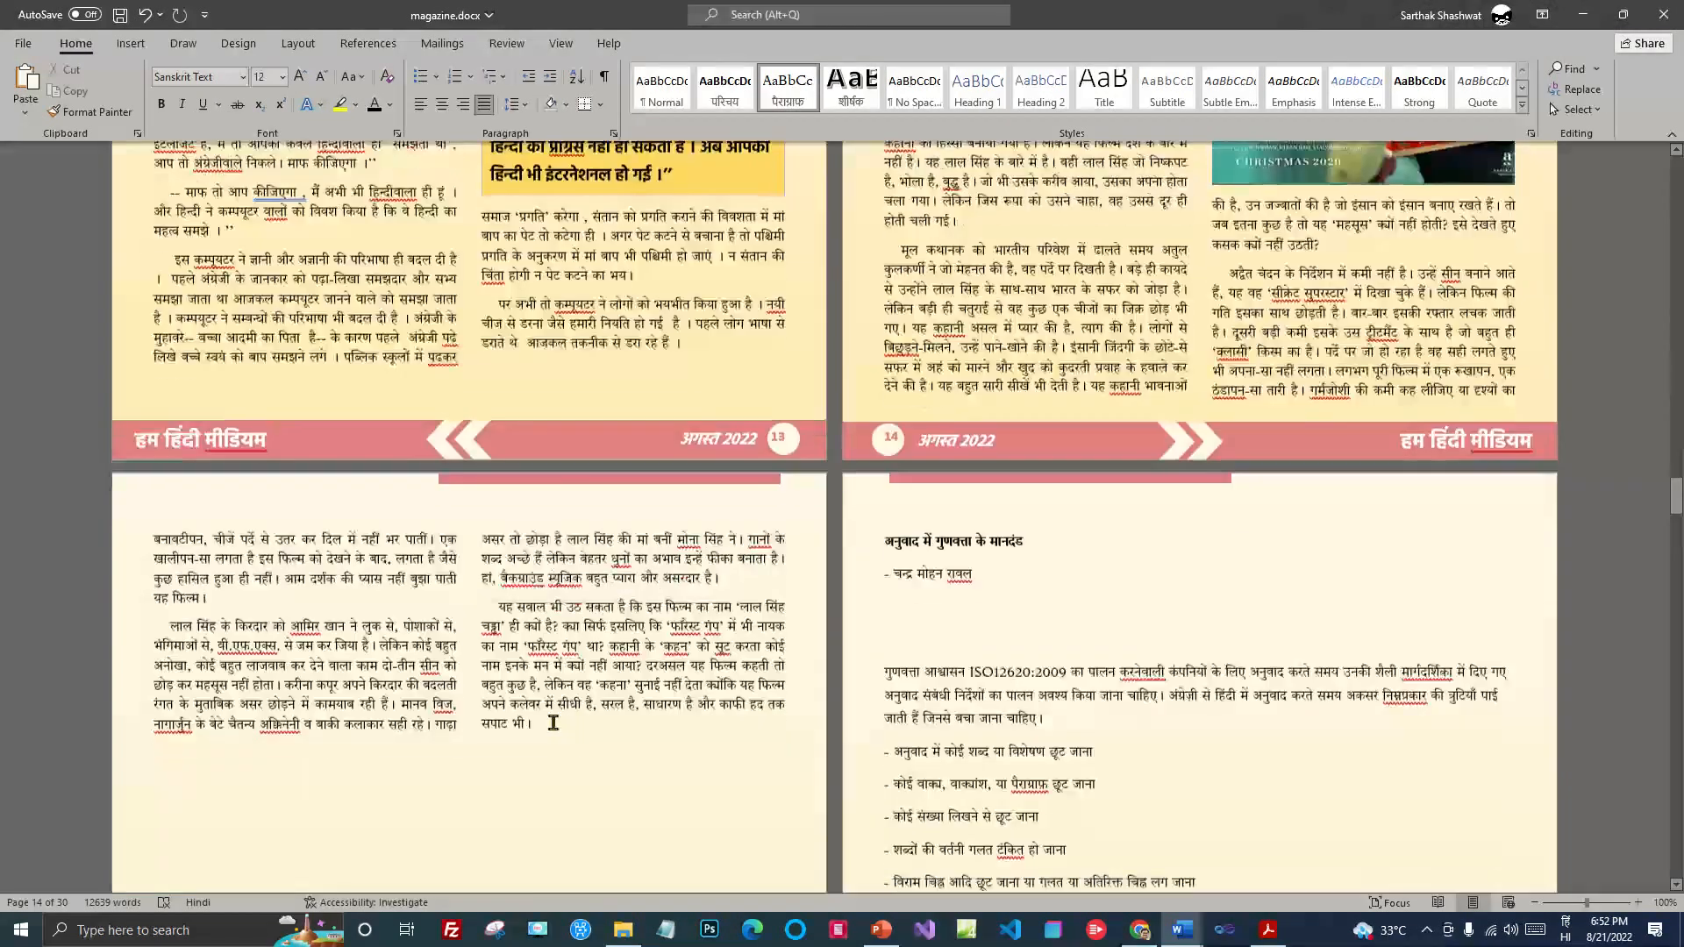
{"action": "scroll", "coordinate": [444, 706], "scroll_direction": "down", "scroll_amount": 1}
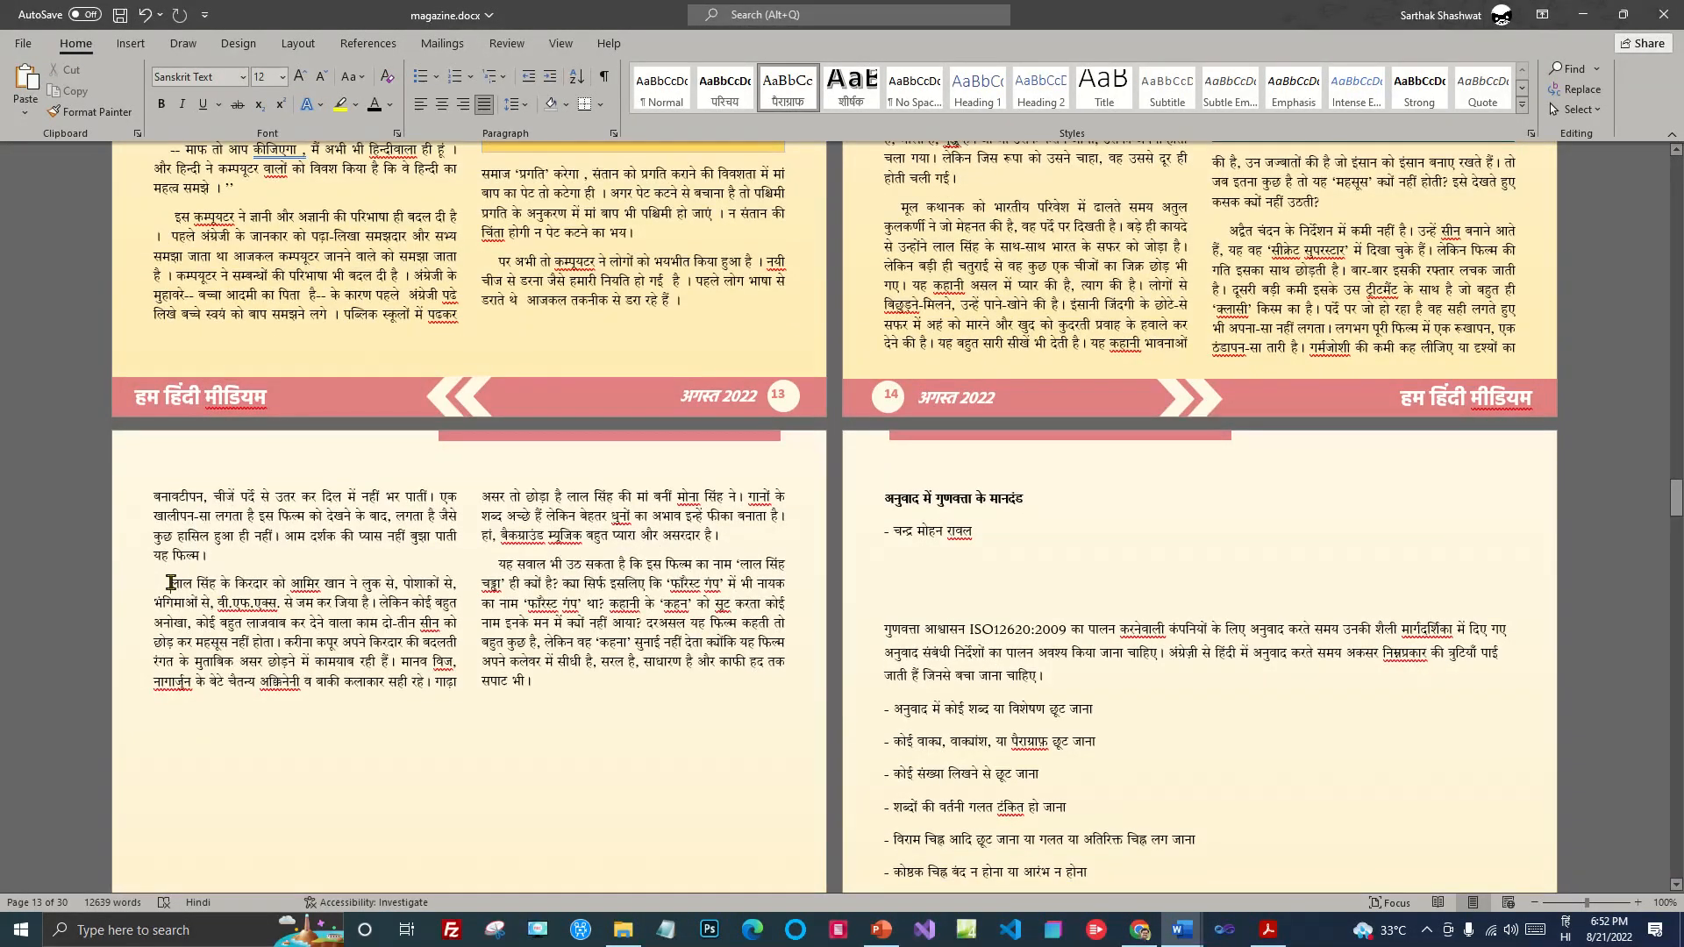
{"action": "left_click", "coordinate": [131, 43]}
{"action": "left_click", "coordinate": [202, 110]}
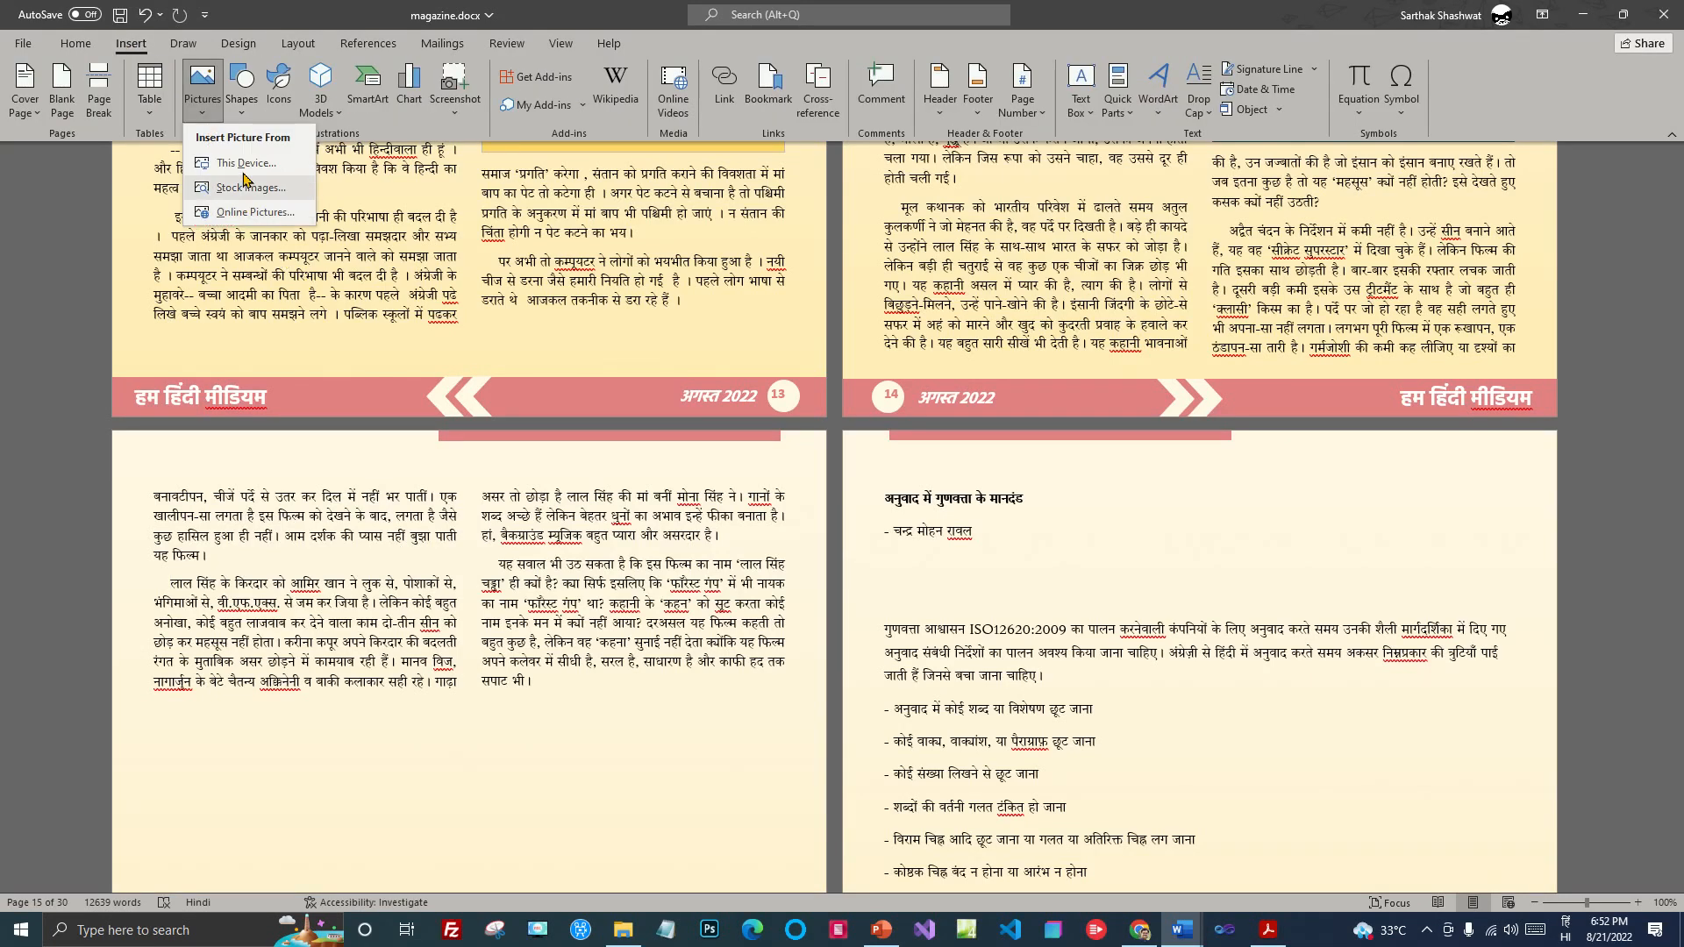
{"action": "left_click", "coordinate": [249, 164]}
{"action": "left_click", "coordinate": [674, 405]}
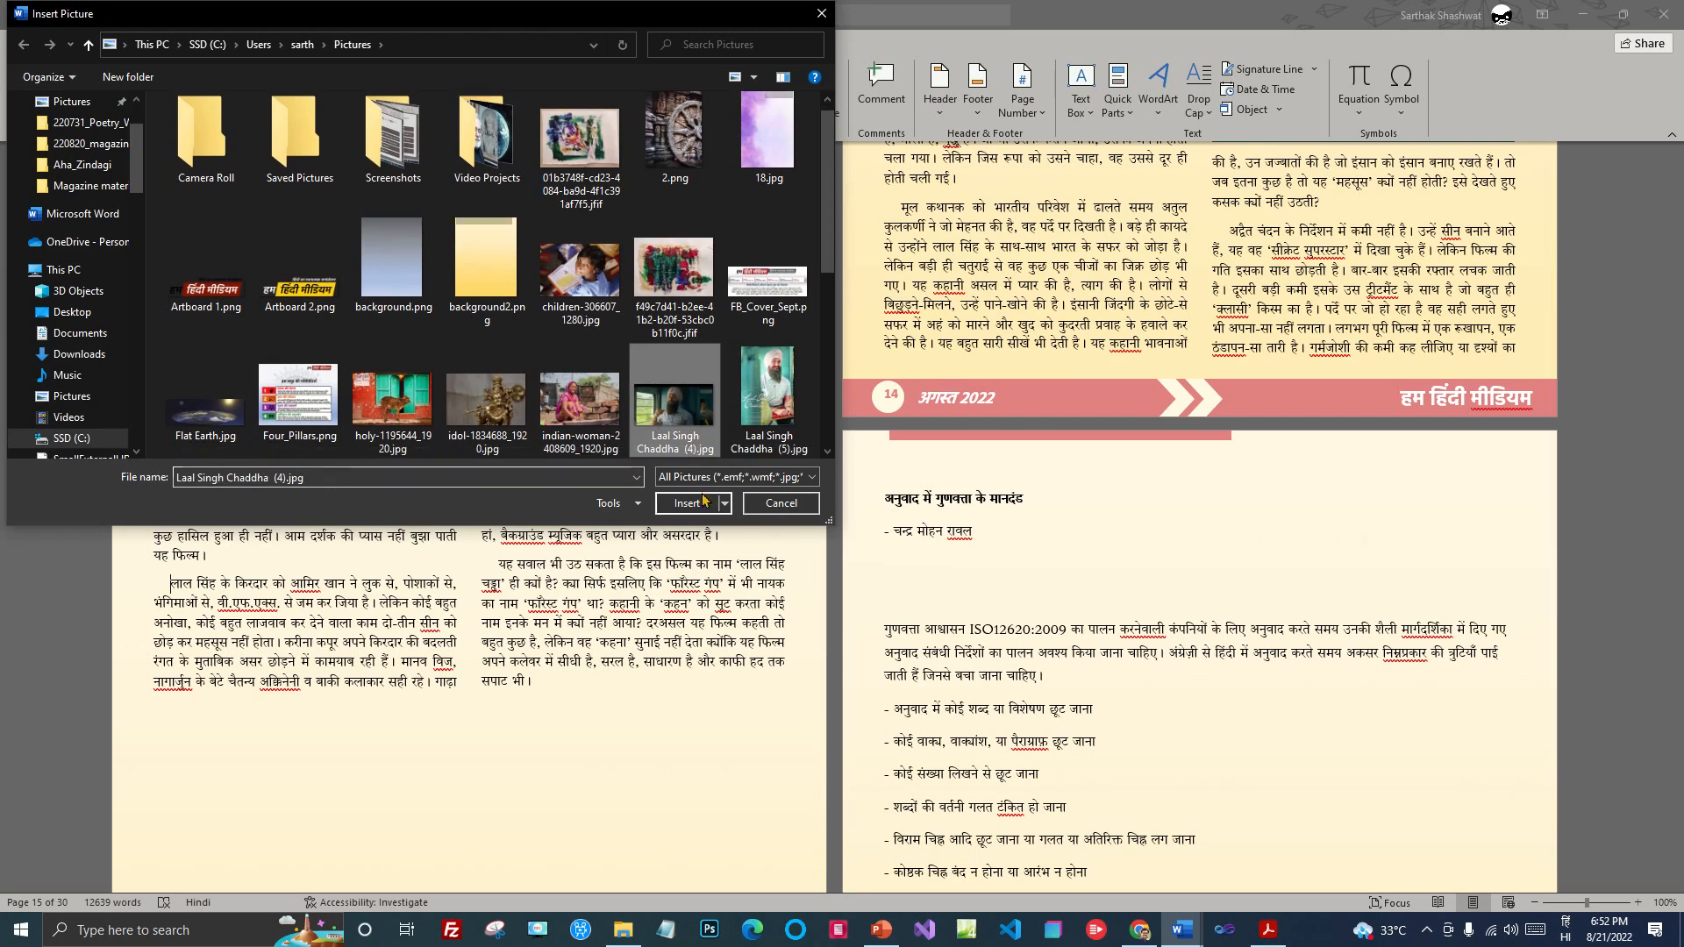
{"action": "left_click", "coordinate": [689, 503]}
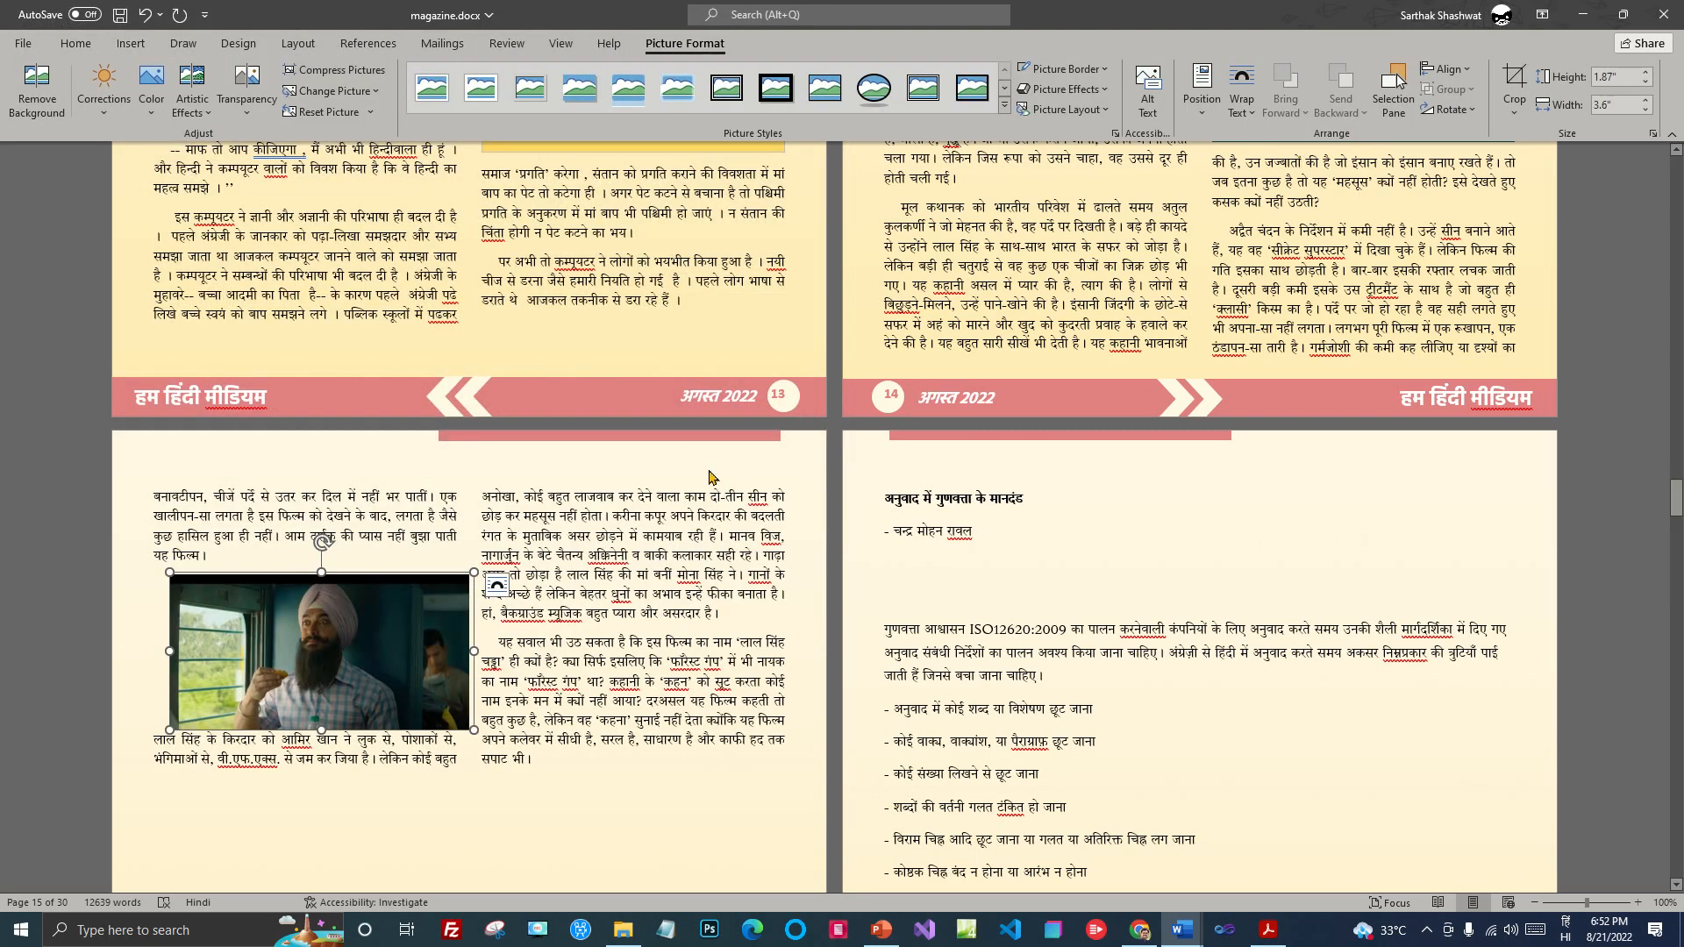
Step: Set the page 15 picture's text wrapping to Square with a bottom distance from text of .13
{"action": "left_click", "coordinate": [1241, 96]}
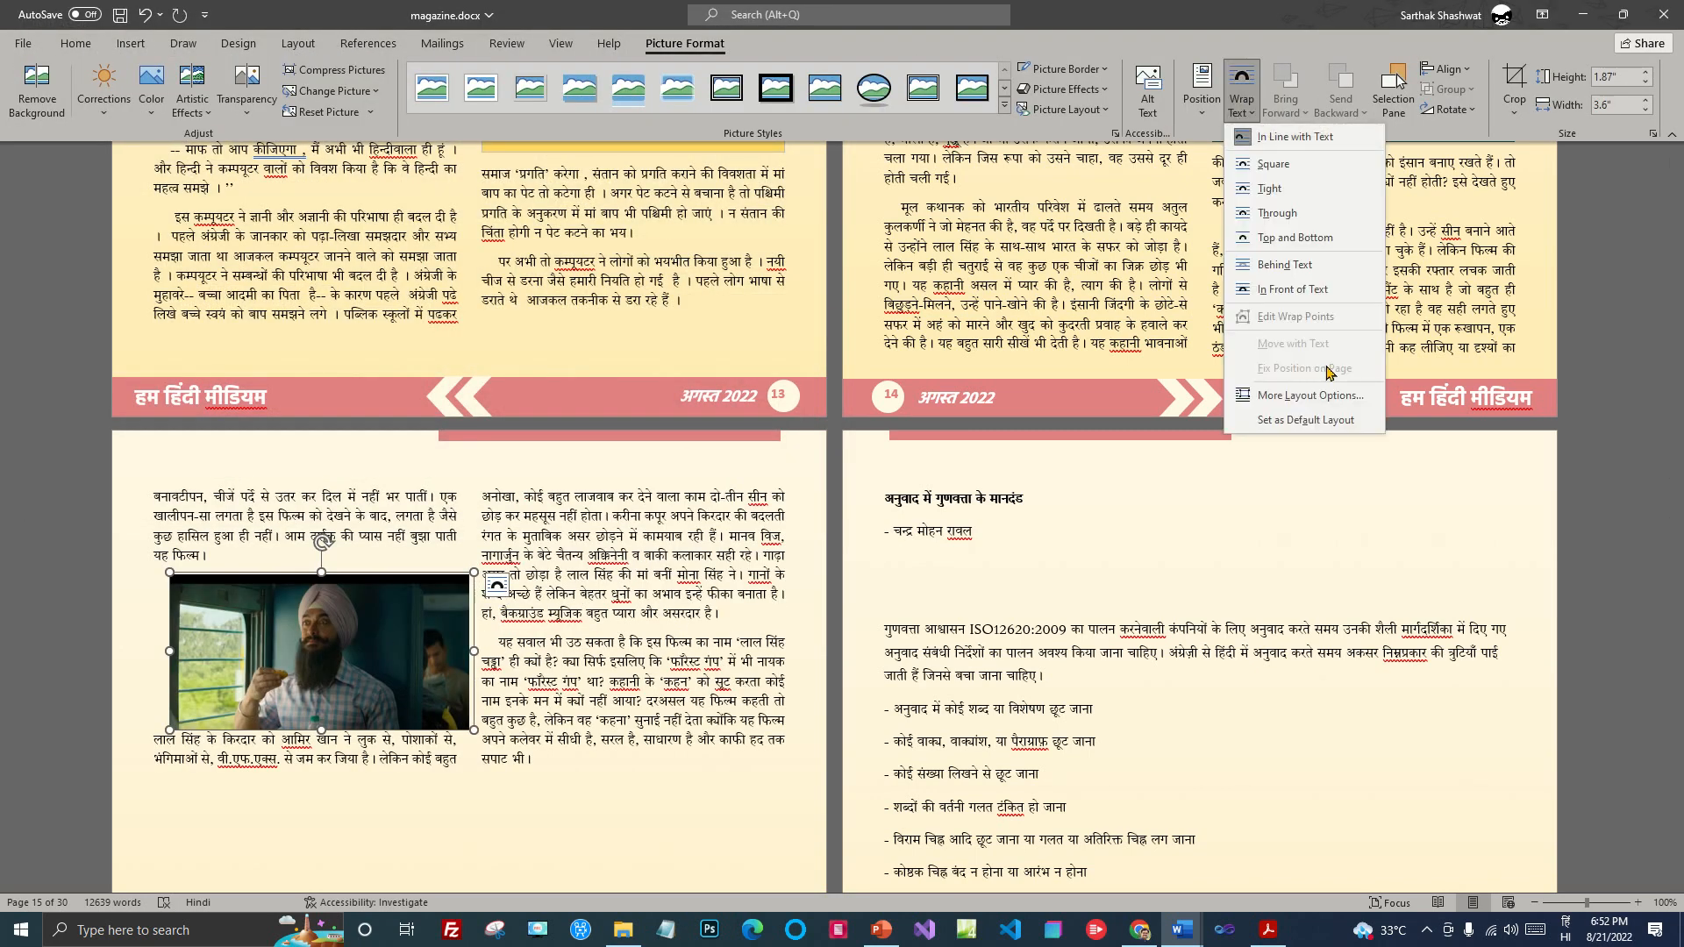
{"action": "left_click", "coordinate": [1273, 164]}
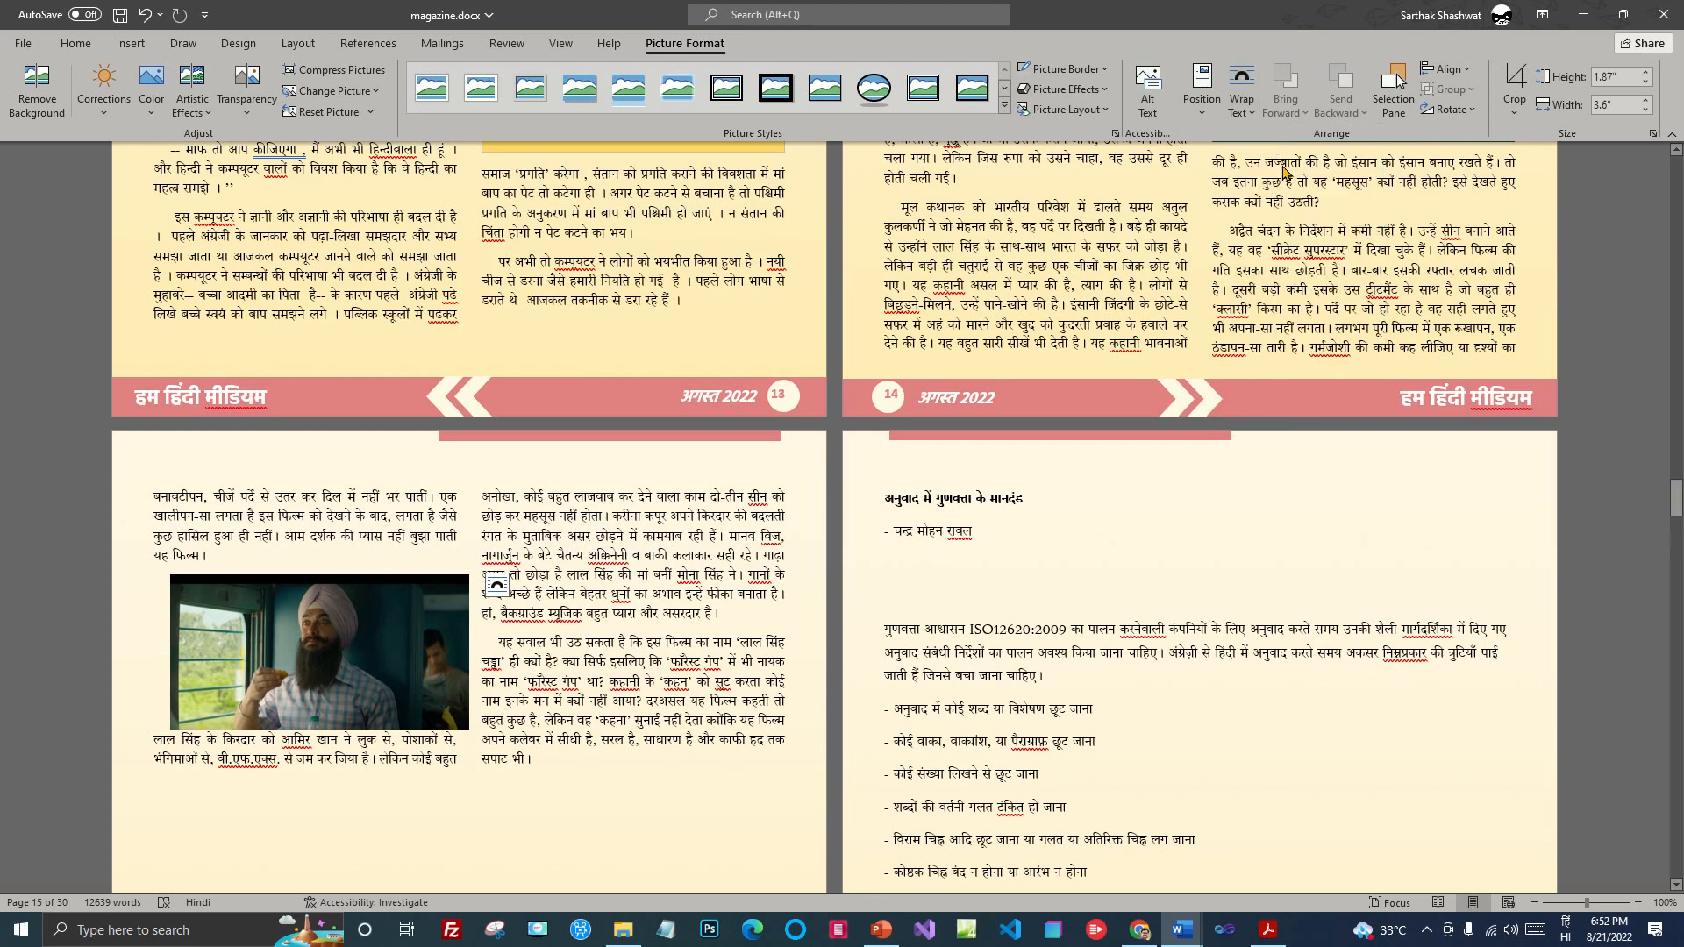
{"action": "left_click", "coordinate": [1240, 97]}
{"action": "left_click", "coordinate": [1300, 396]}
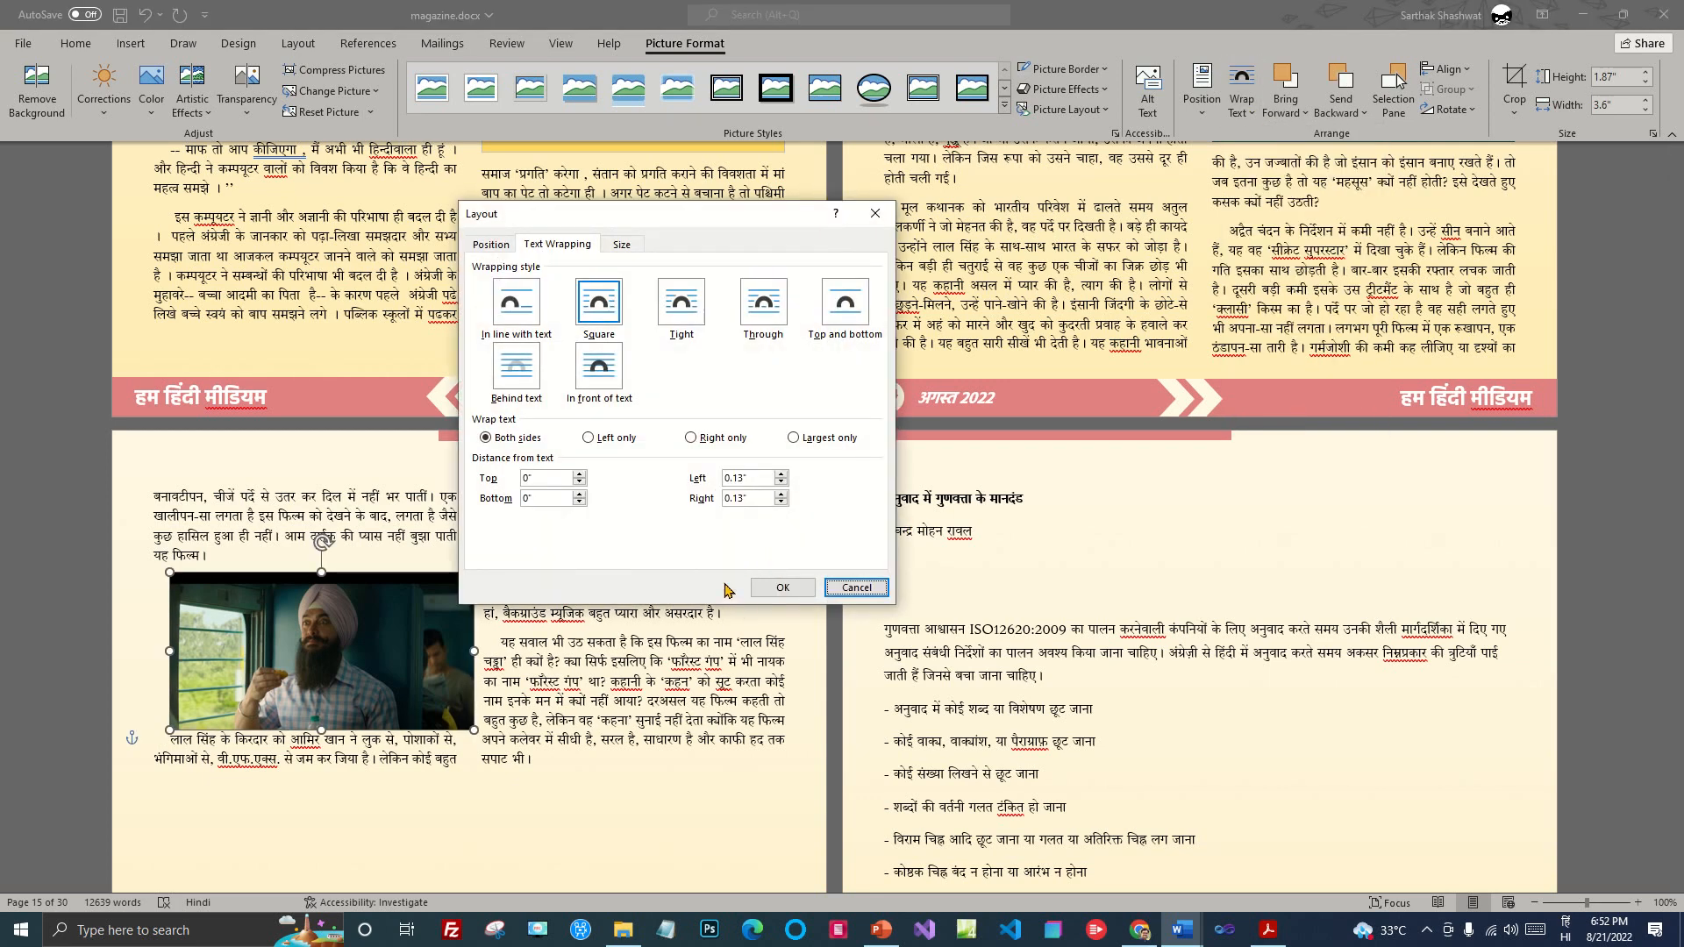
{"action": "left_click_drag", "start_coordinate": [561, 498], "coordinate": [467, 496]}
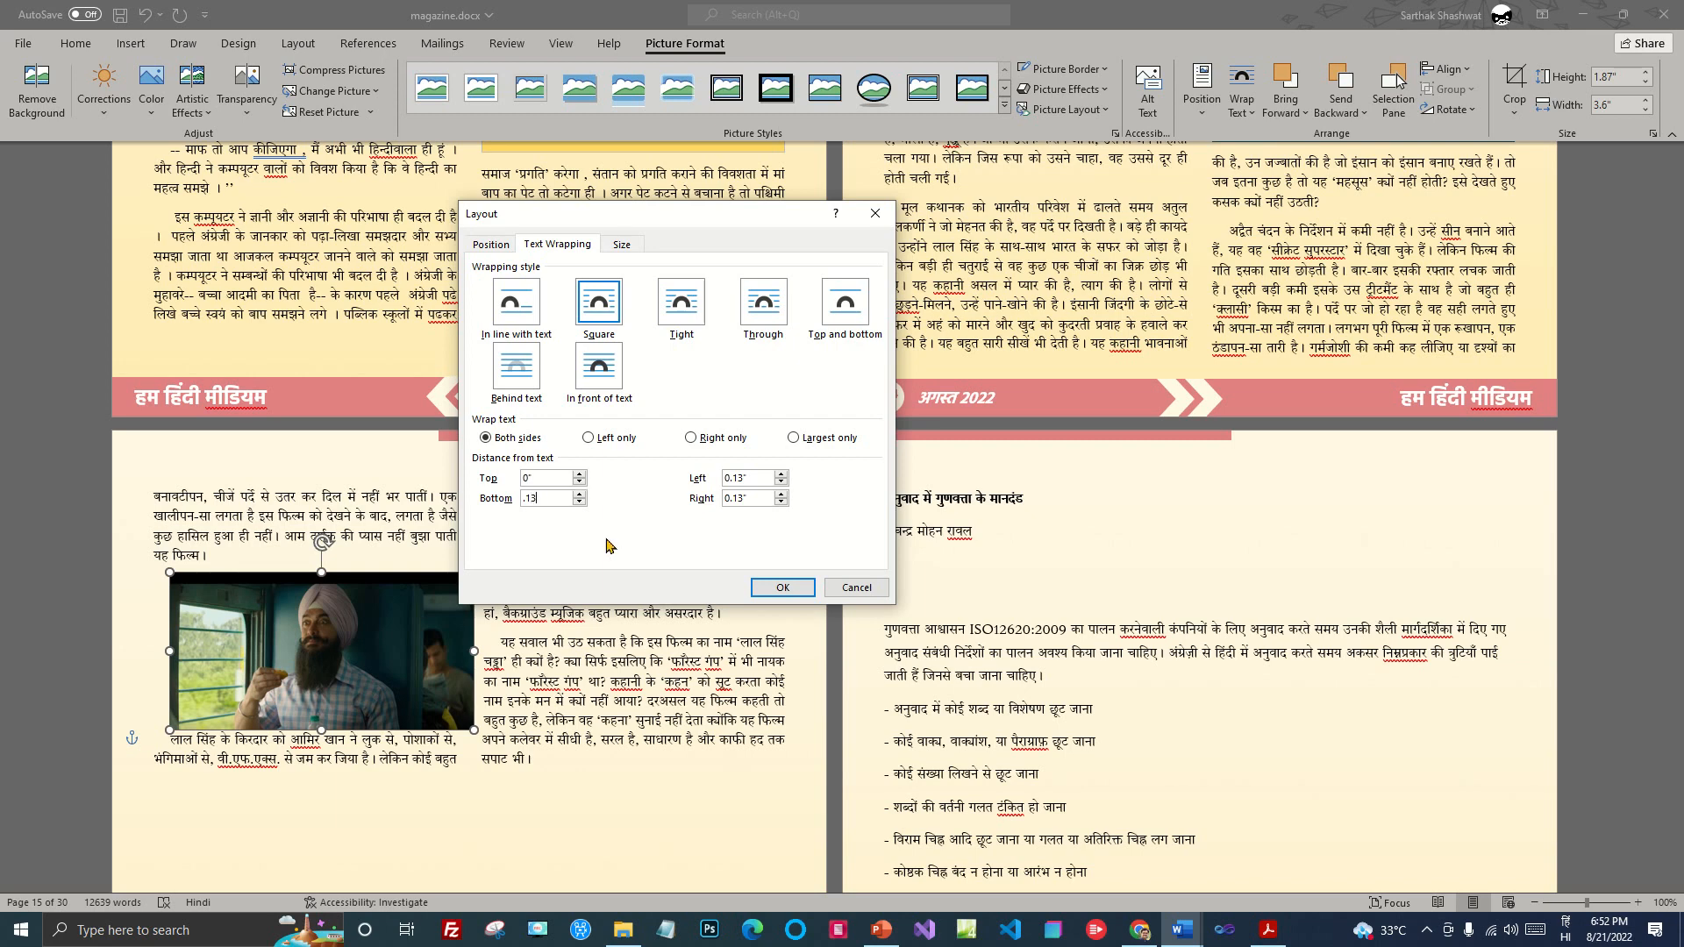
{"action": "left_click", "coordinate": [769, 581]}
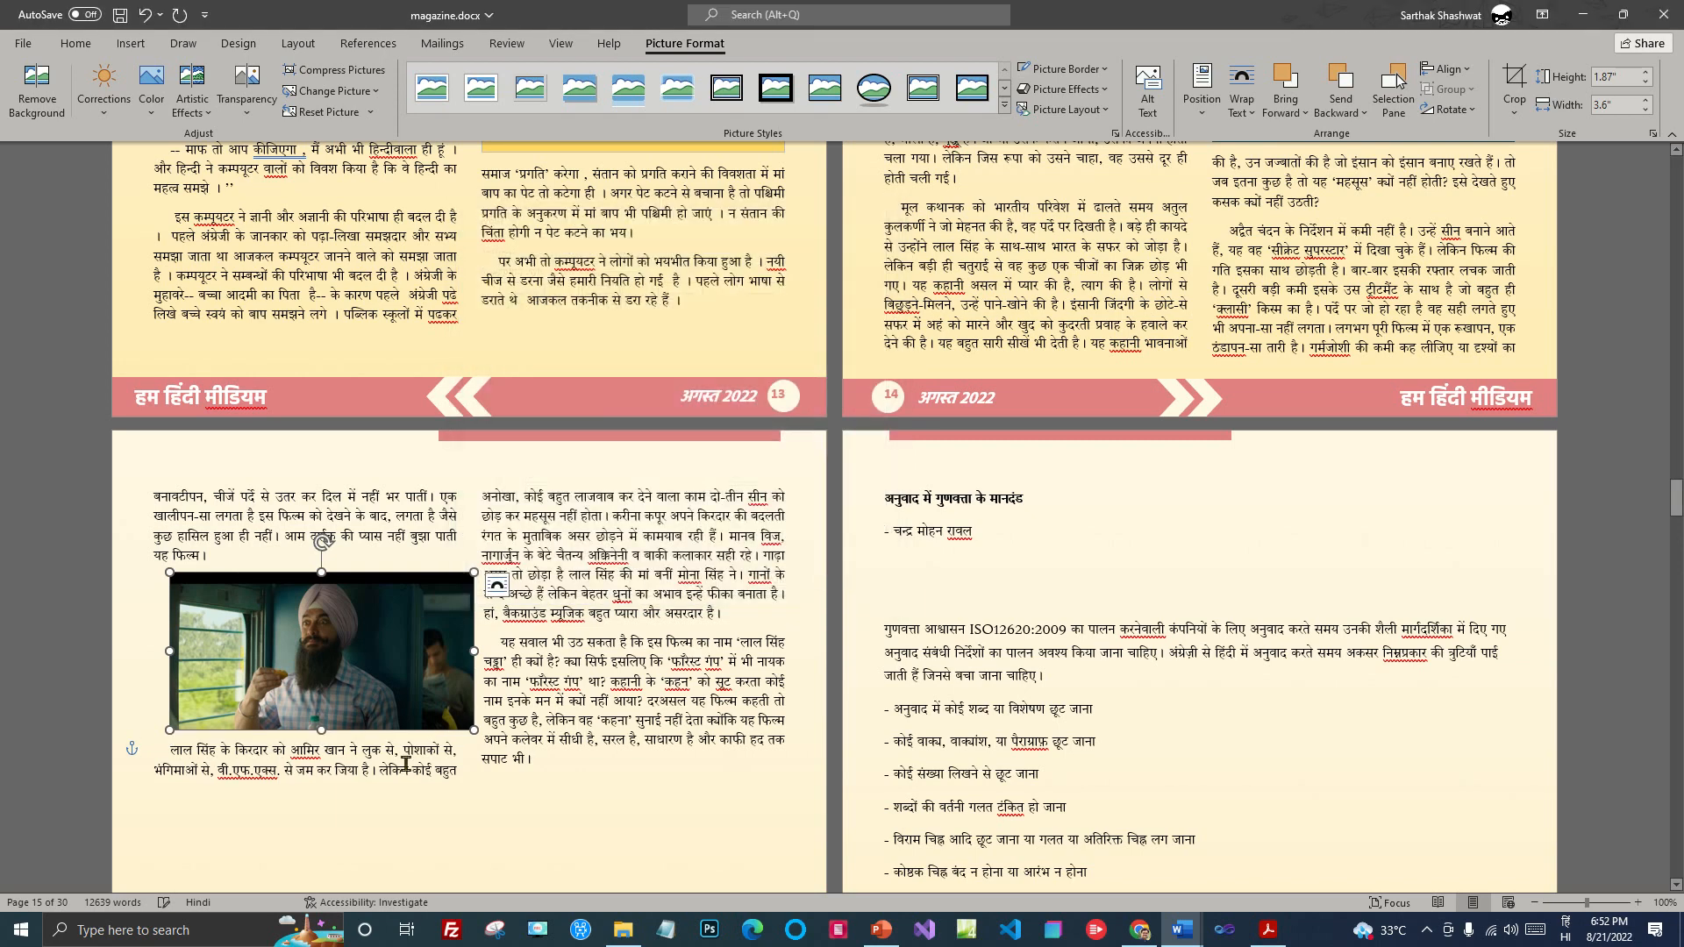
Step: Move the page 15 picture to the start of the first column and enlarge it across both columns, about 7.5" wide and 3.89" high
{"action": "left_click_drag", "start_coordinate": [293, 617], "coordinate": [277, 521]}
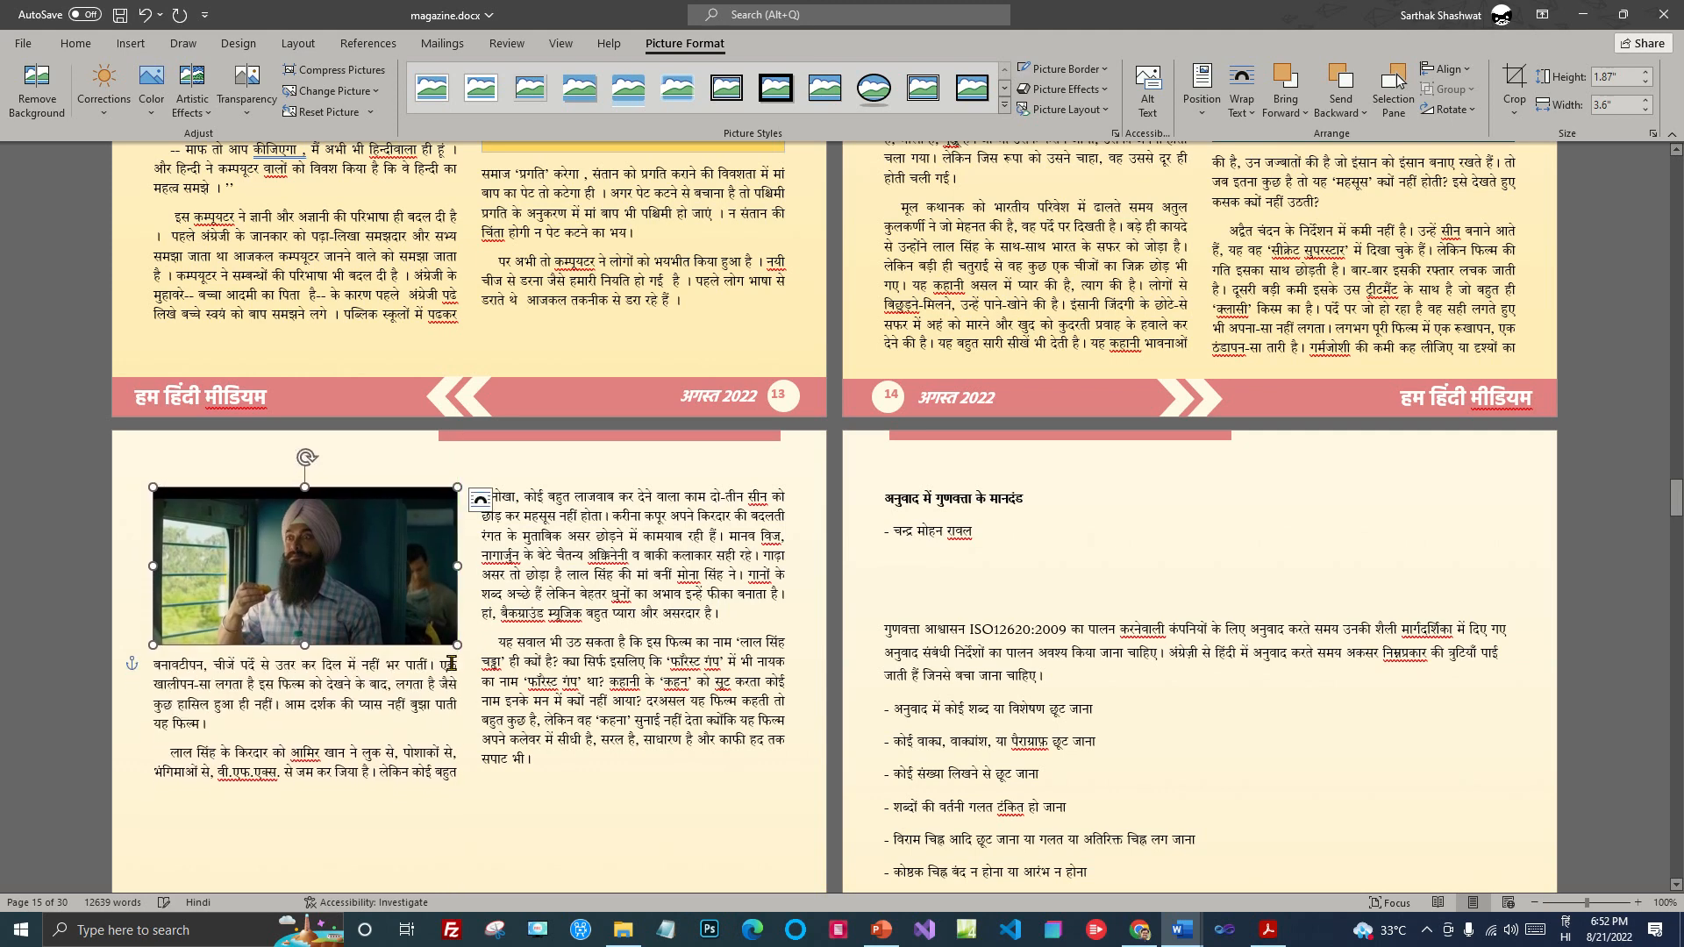
{"action": "left_click_drag", "start_coordinate": [457, 644], "coordinate": [787, 783]}
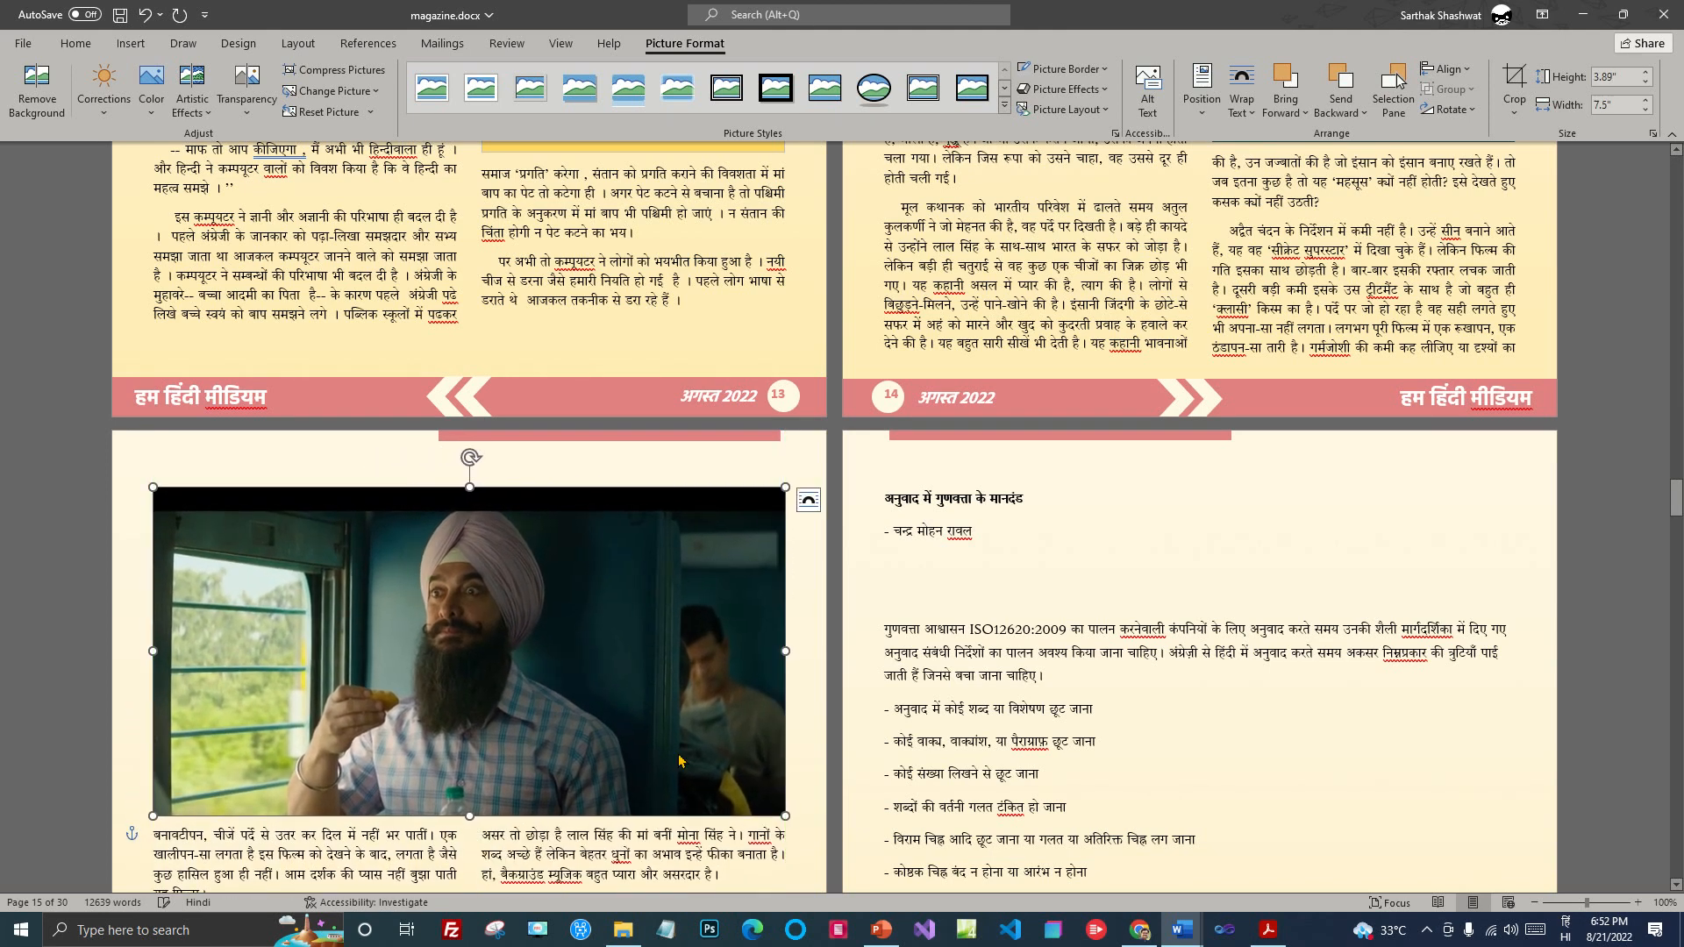
{"action": "scroll", "coordinate": [650, 771], "scroll_direction": "down", "scroll_amount": 5}
{"action": "left_click", "coordinate": [650, 671]}
{"action": "scroll", "coordinate": [651, 671], "scroll_direction": "up", "scroll_amount": 15}
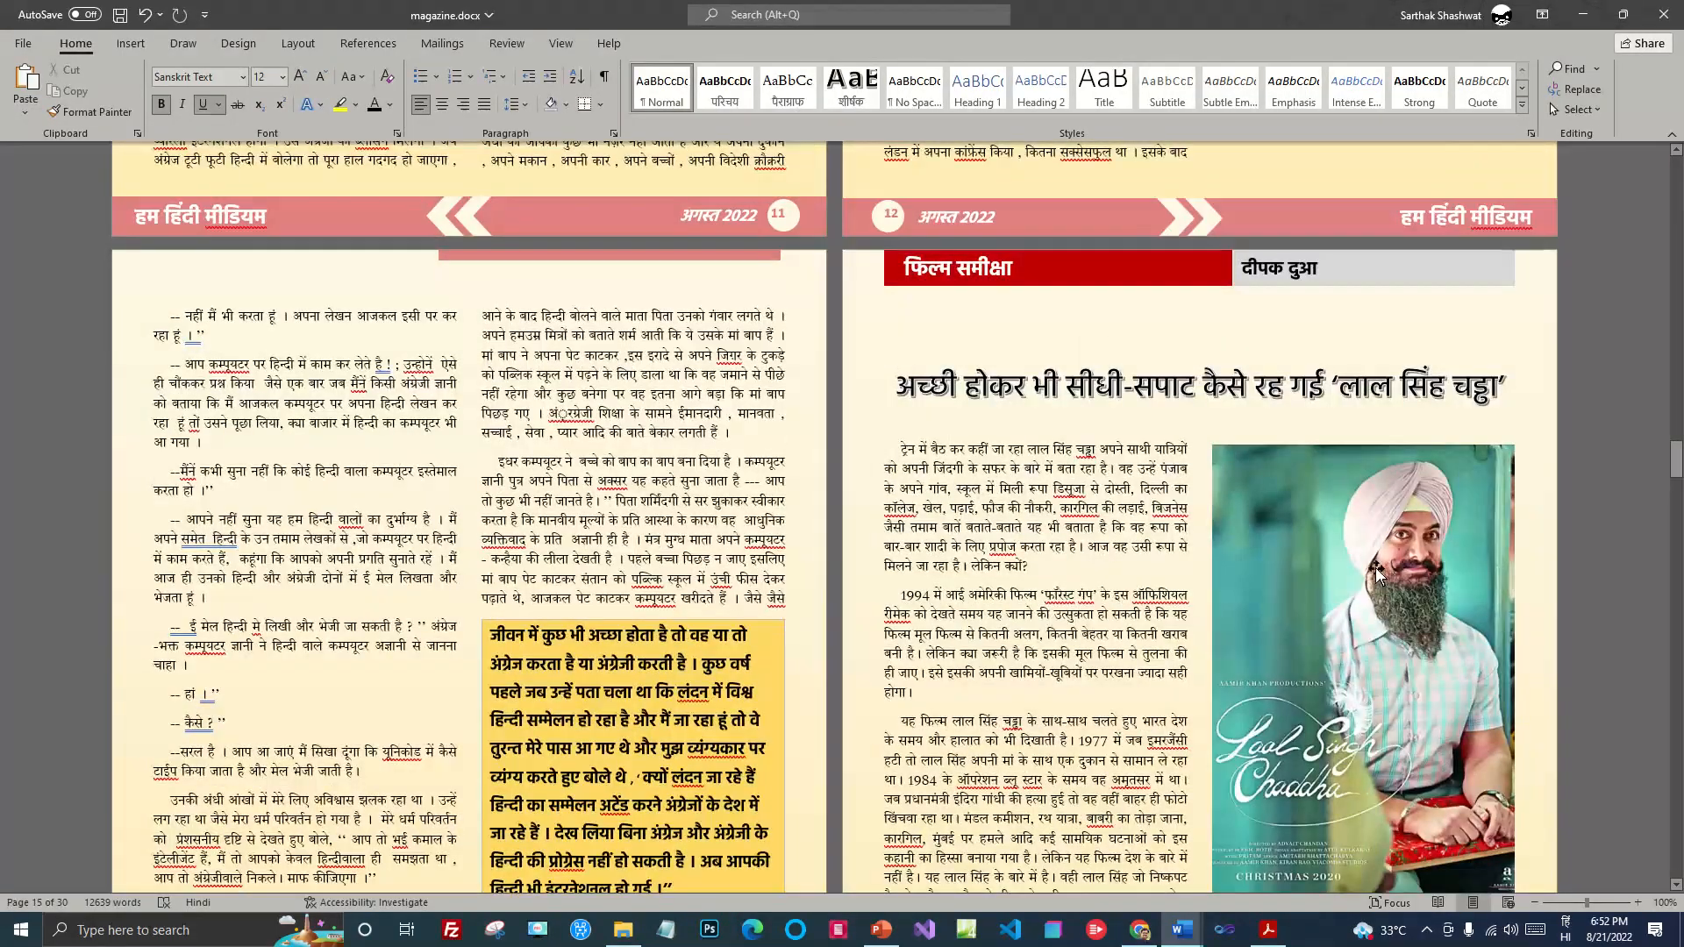
{"action": "scroll", "coordinate": [1360, 577], "scroll_direction": "down", "scroll_amount": 10}
{"action": "scroll", "coordinate": [1356, 576], "scroll_direction": "down", "scroll_amount": 10}
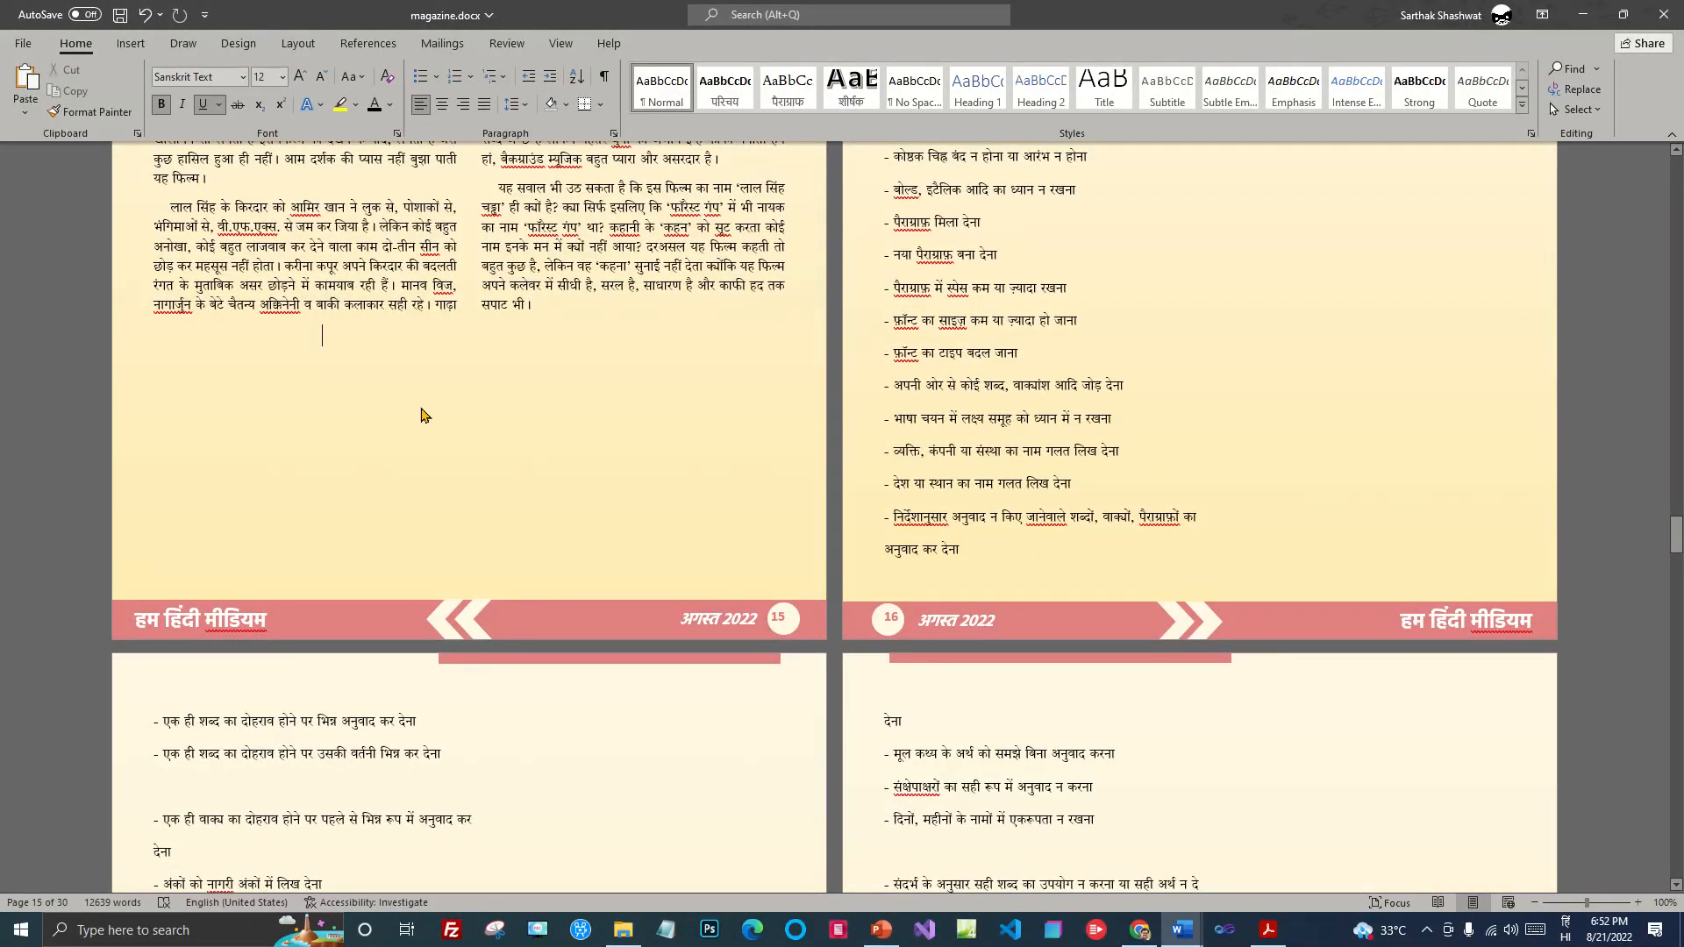
Step: Draw a rounded rectangle about 7.67" wide and 2.8" high in the empty space below the film review on page 15
{"action": "left_click", "coordinate": [131, 43]}
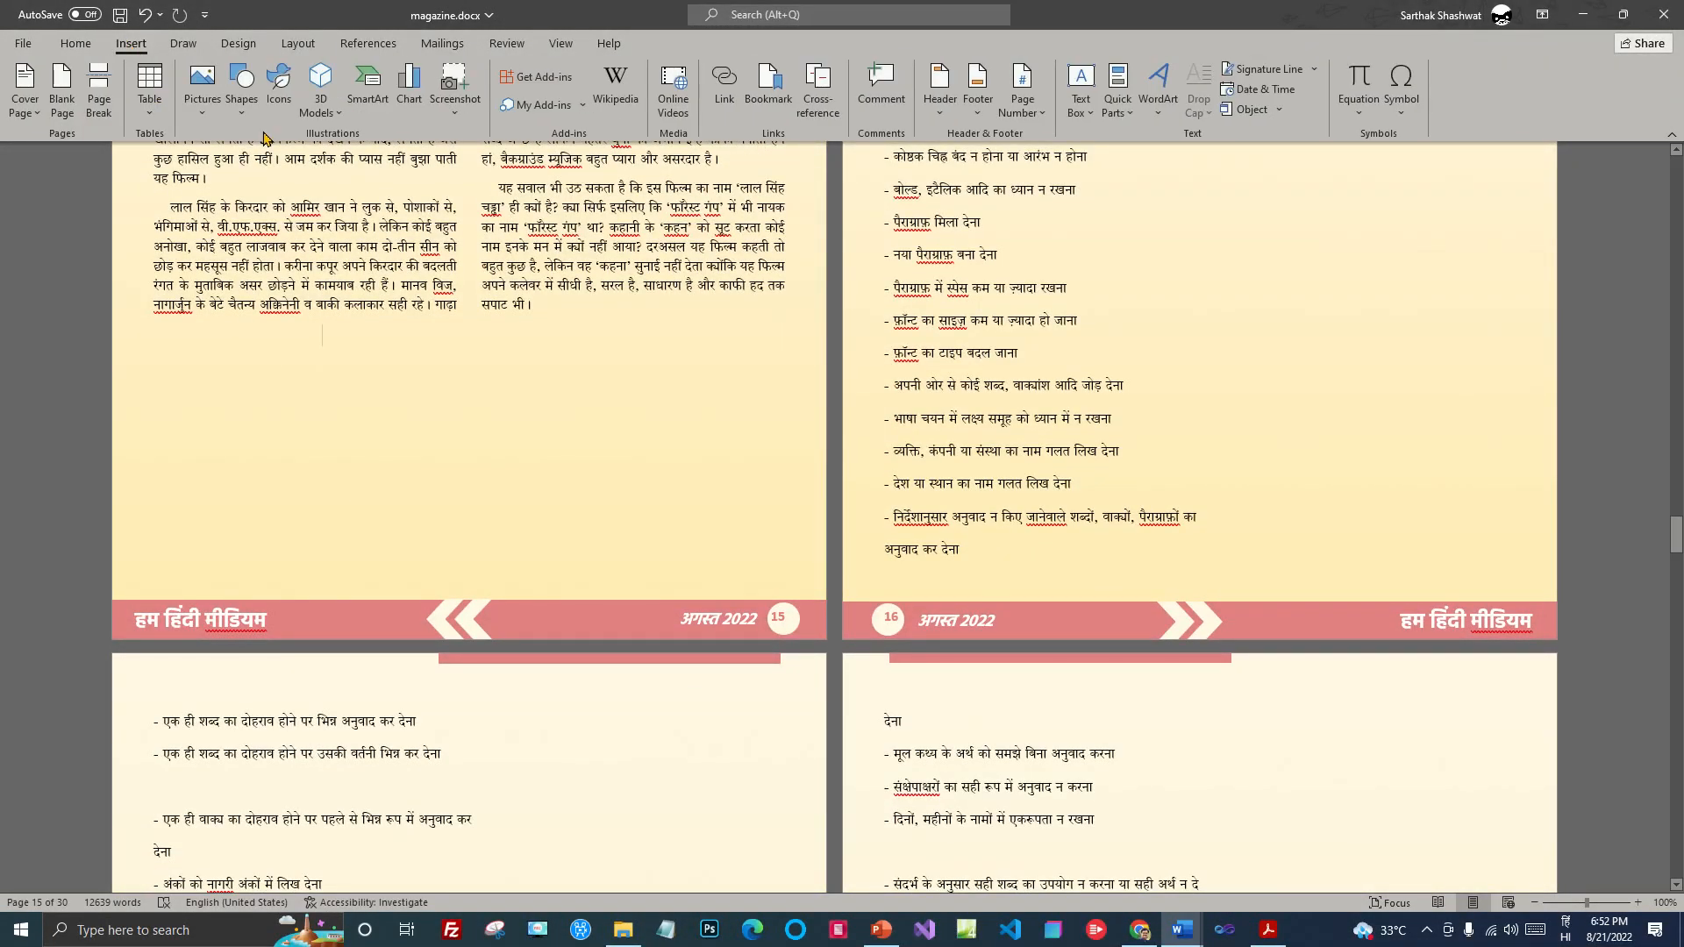
{"action": "left_click", "coordinate": [241, 97]}
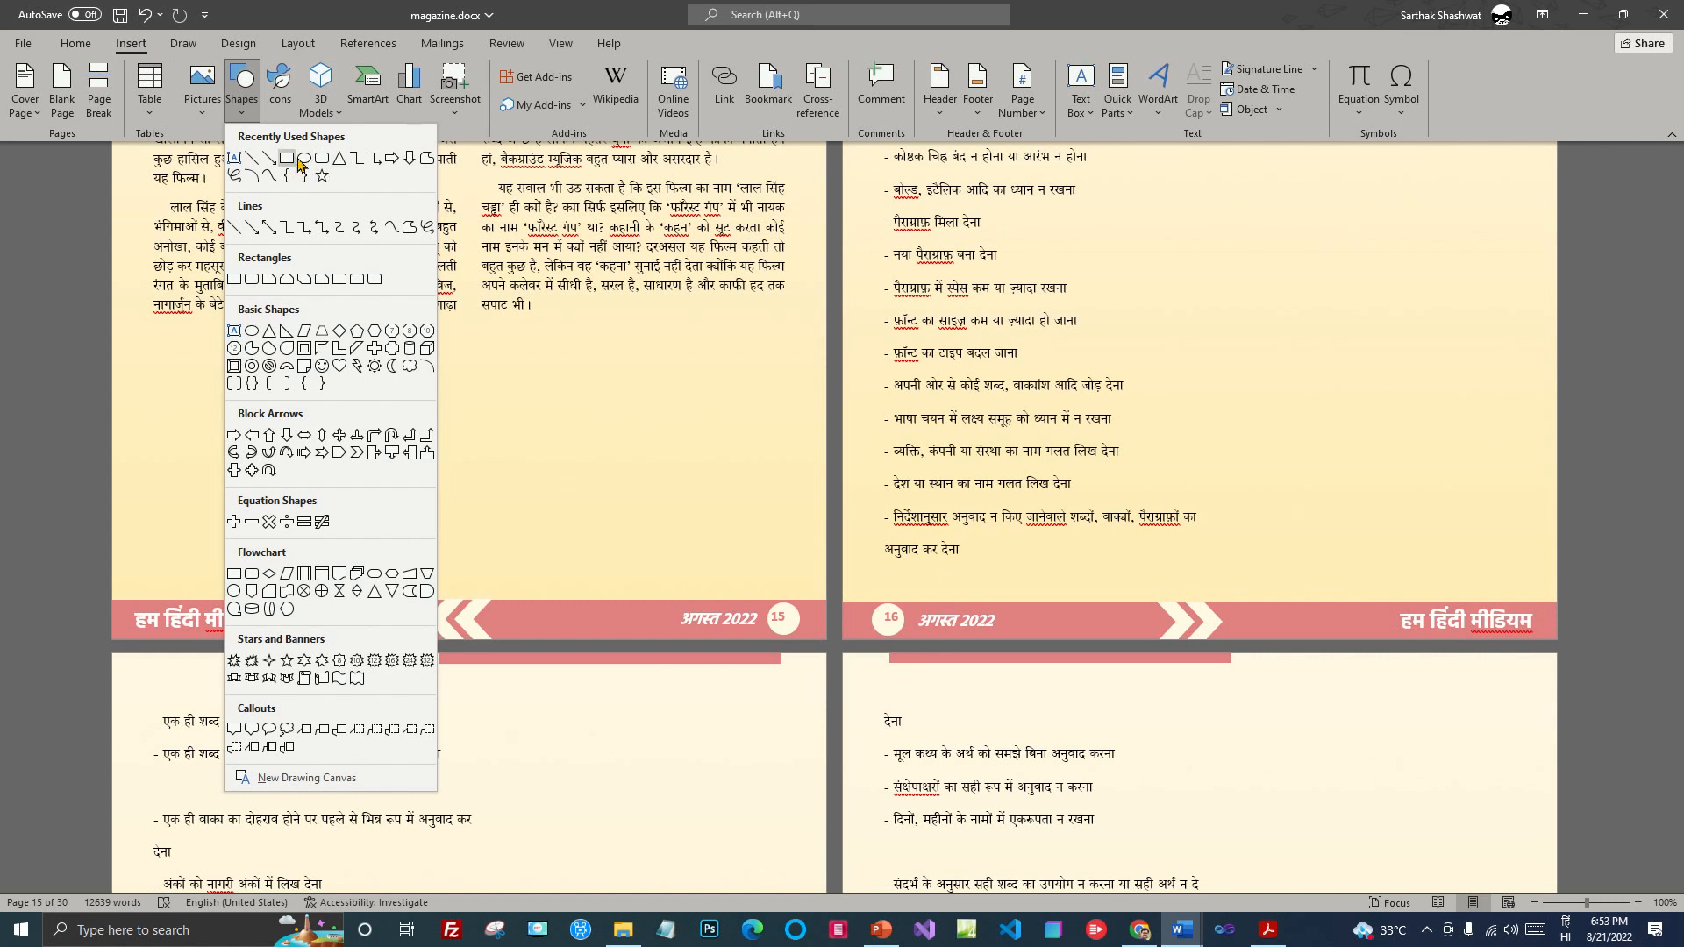
{"action": "left_click", "coordinate": [322, 159]}
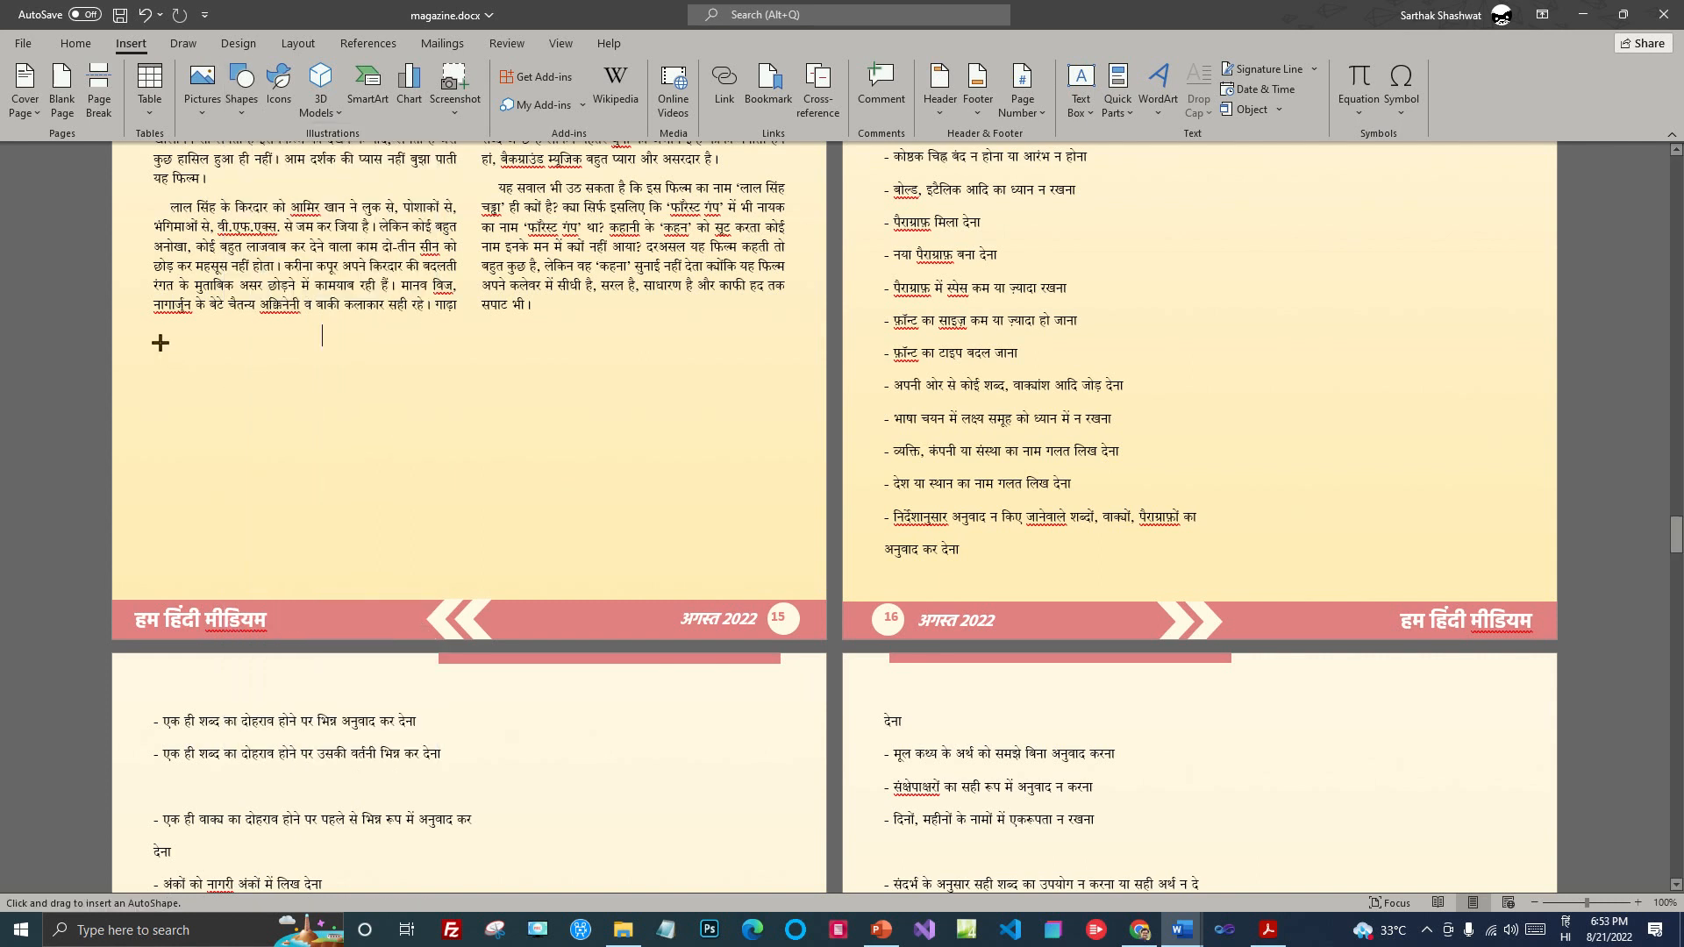
{"action": "left_click_drag", "start_coordinate": [156, 343], "coordinate": [792, 571]}
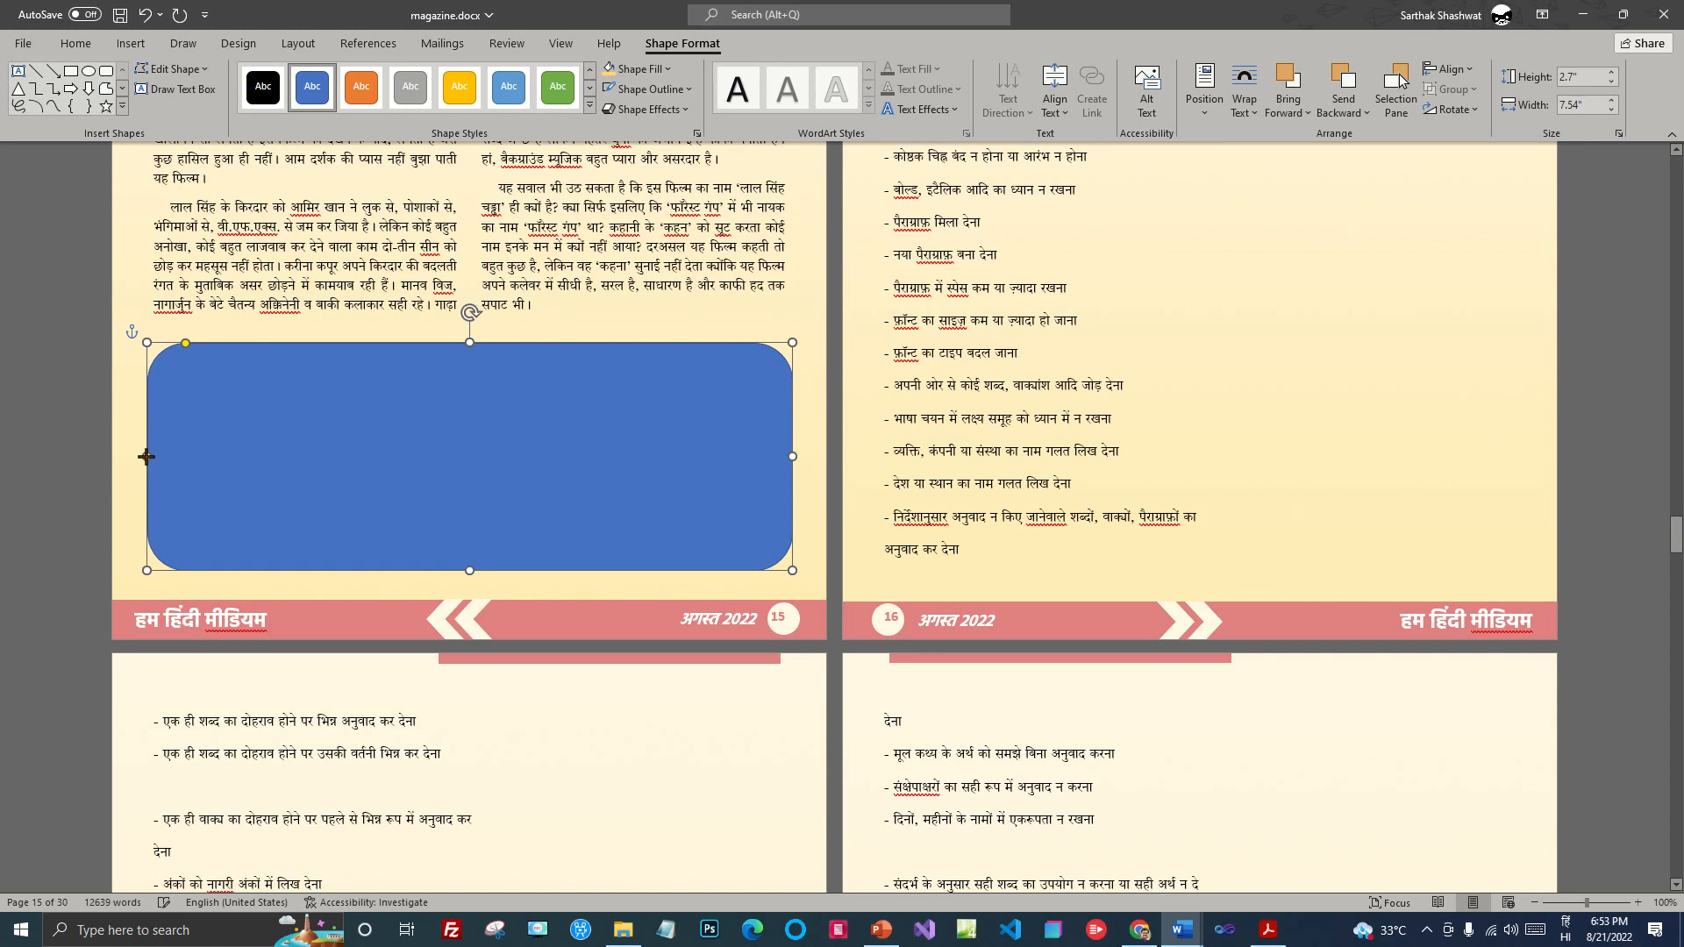
{"action": "left_click_drag", "start_coordinate": [469, 341], "coordinate": [469, 334]}
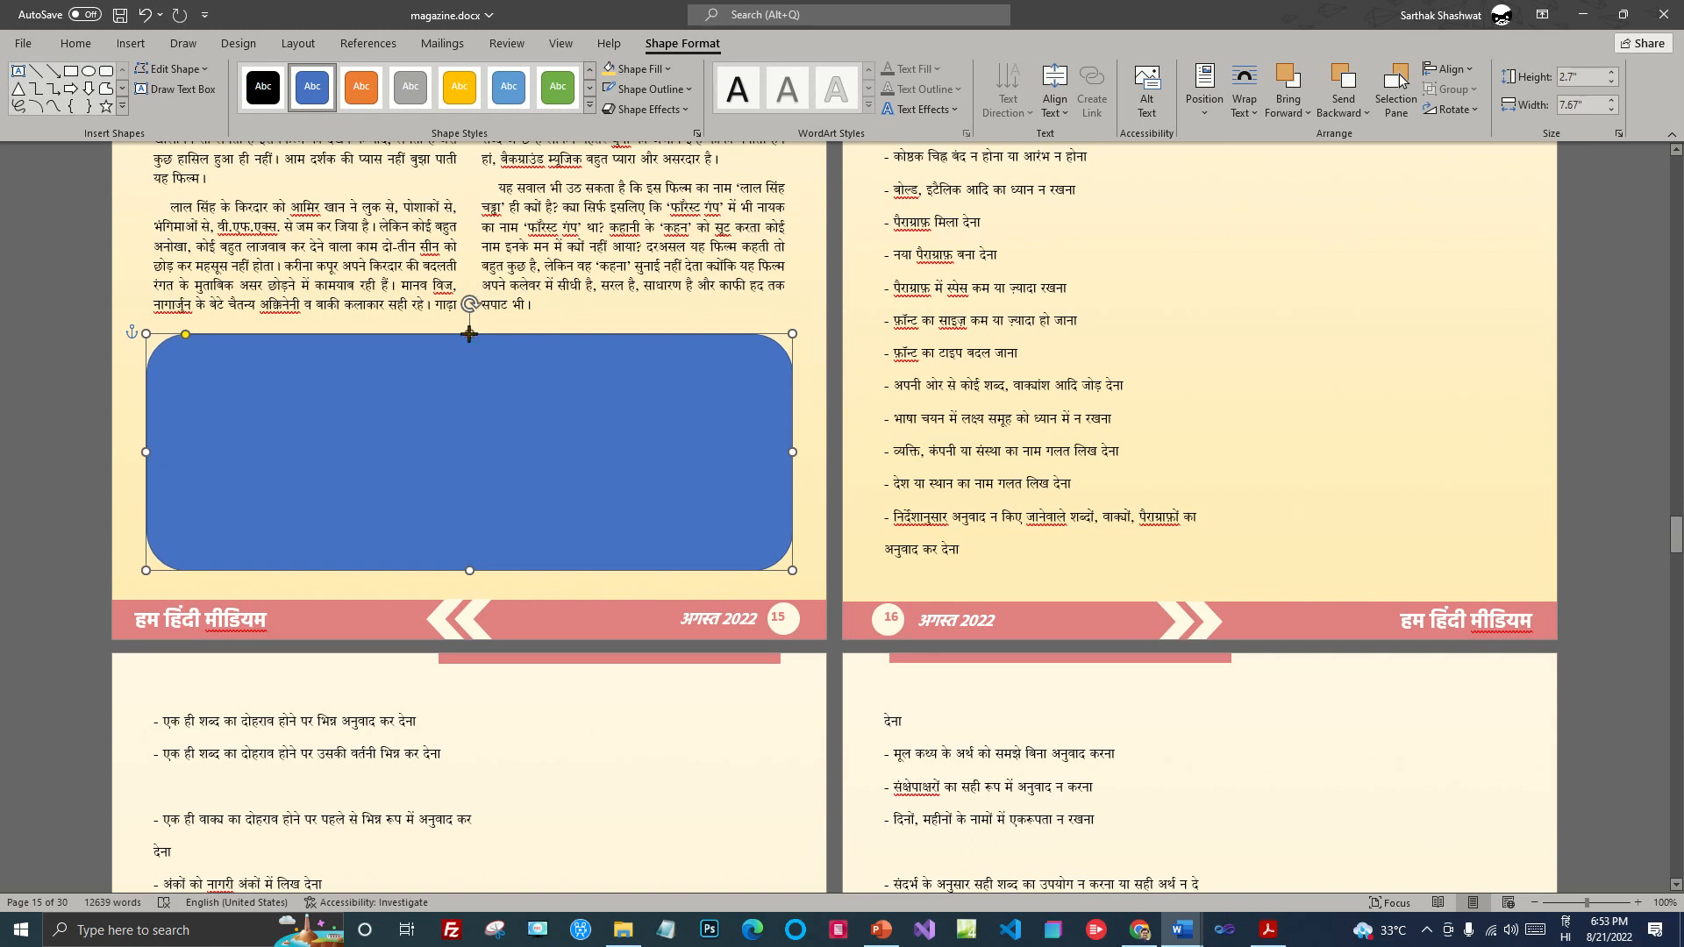
Step: Give the rounded rectangle a white fill and a light gold outline with a weight of 2¼ pt
{"action": "left_click", "coordinate": [666, 69]}
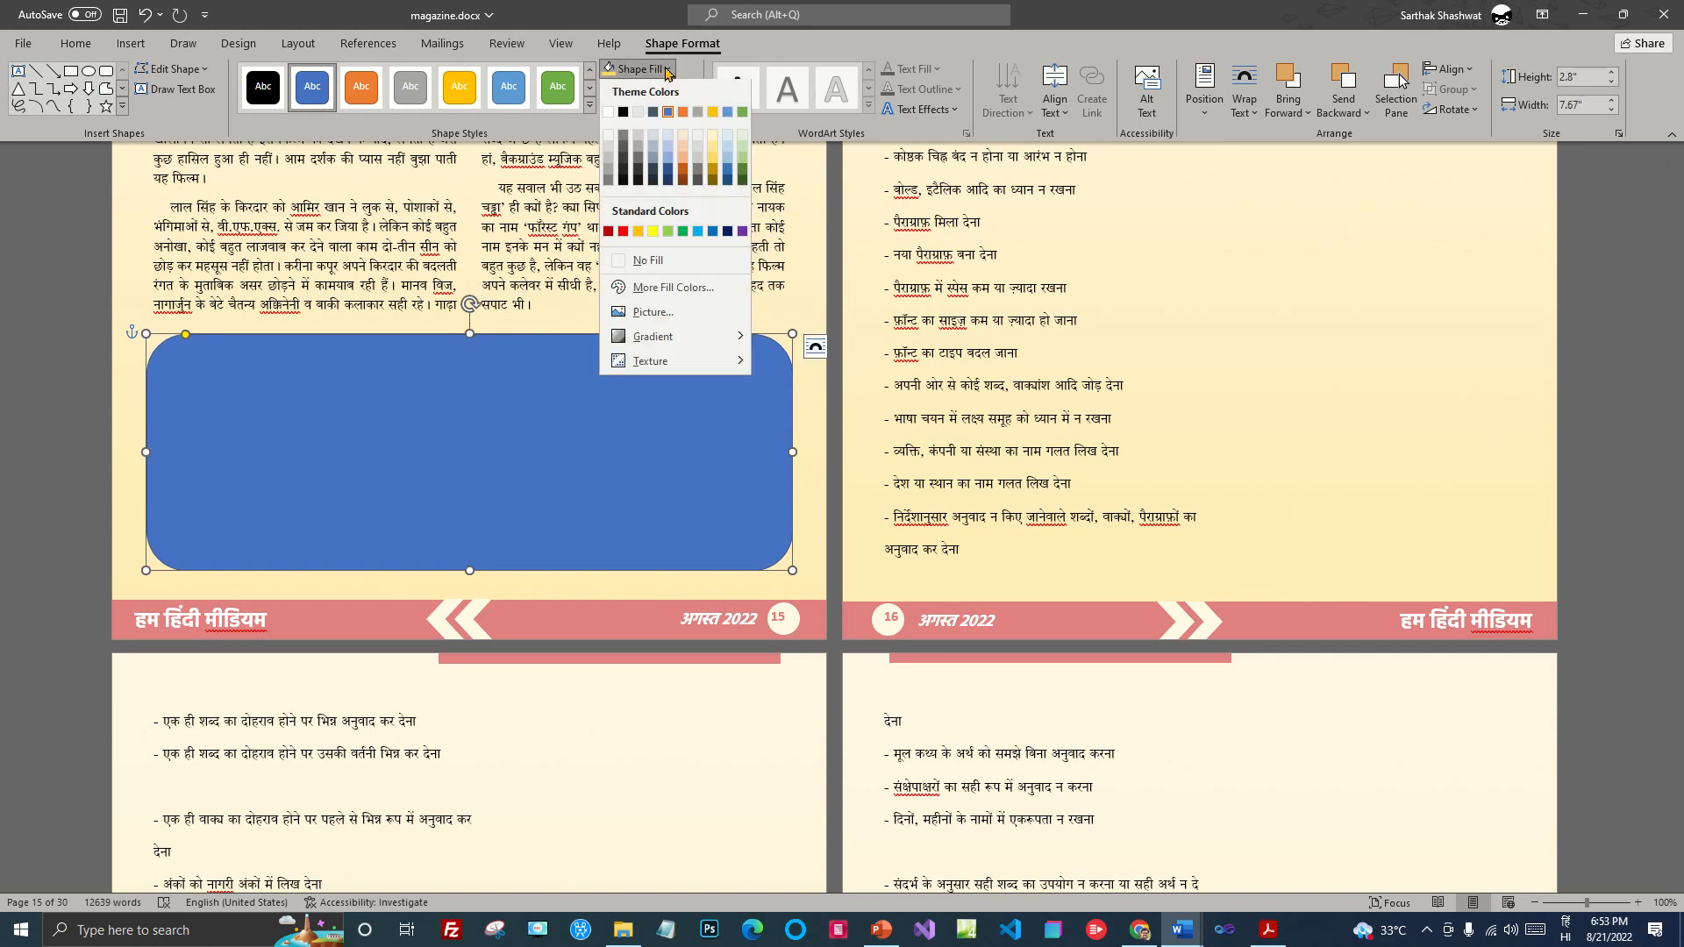
{"action": "left_click", "coordinate": [608, 114]}
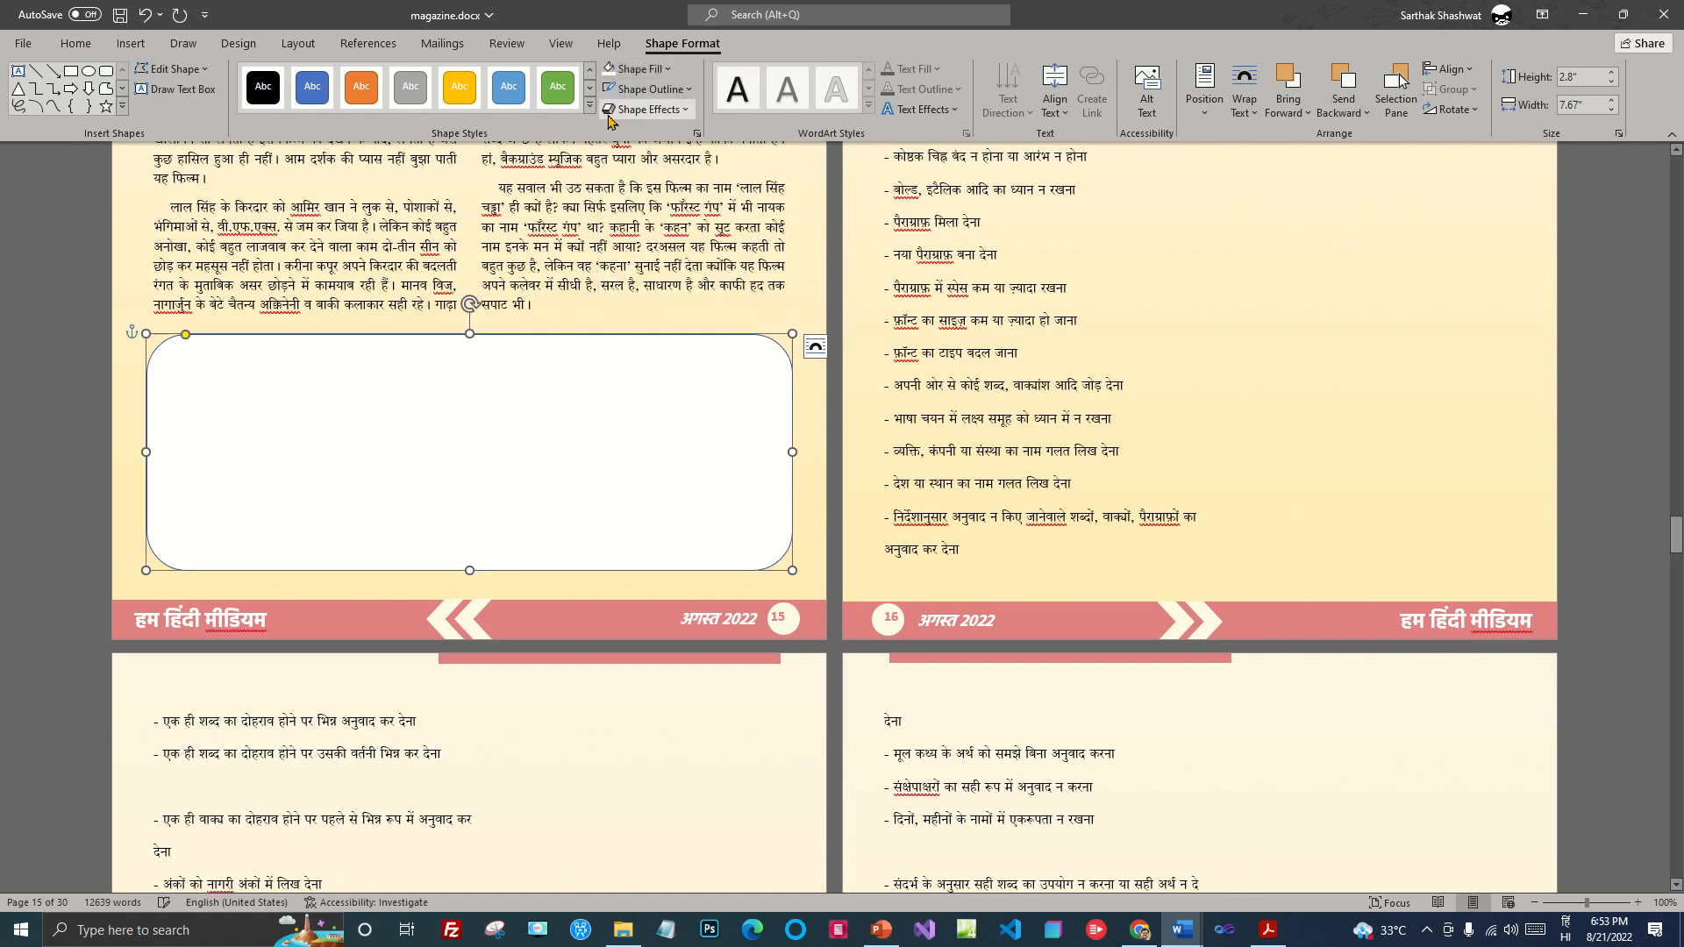
{"action": "left_click", "coordinate": [651, 89]}
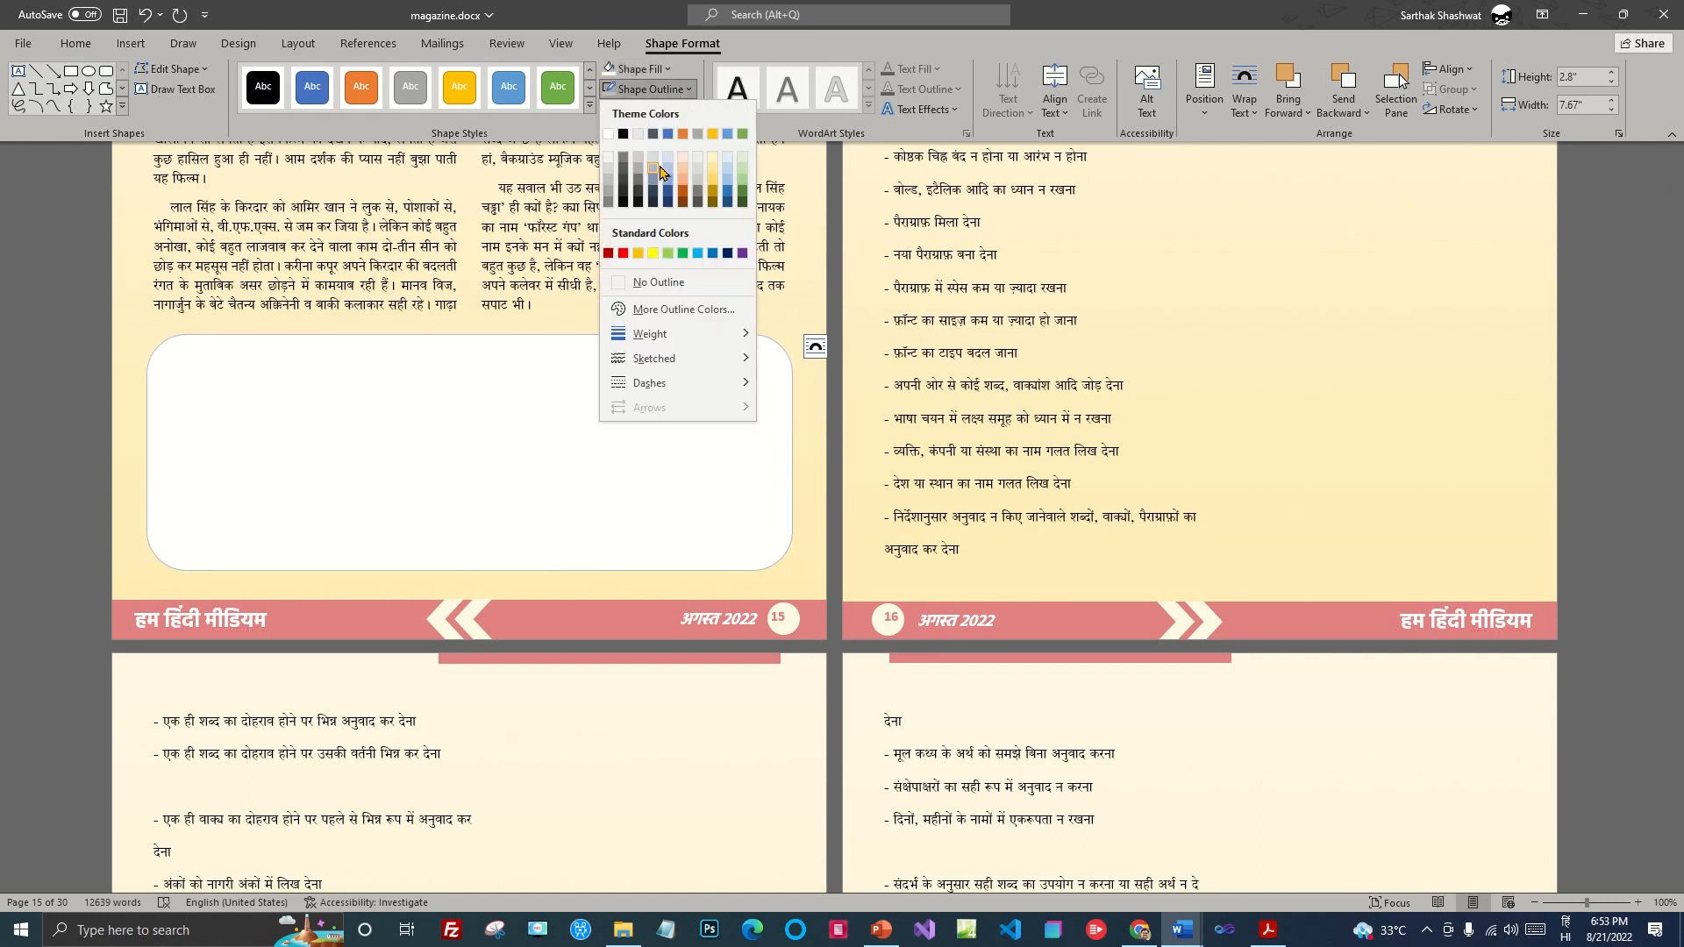
{"action": "left_click", "coordinate": [712, 180]}
{"action": "left_click", "coordinate": [651, 89]}
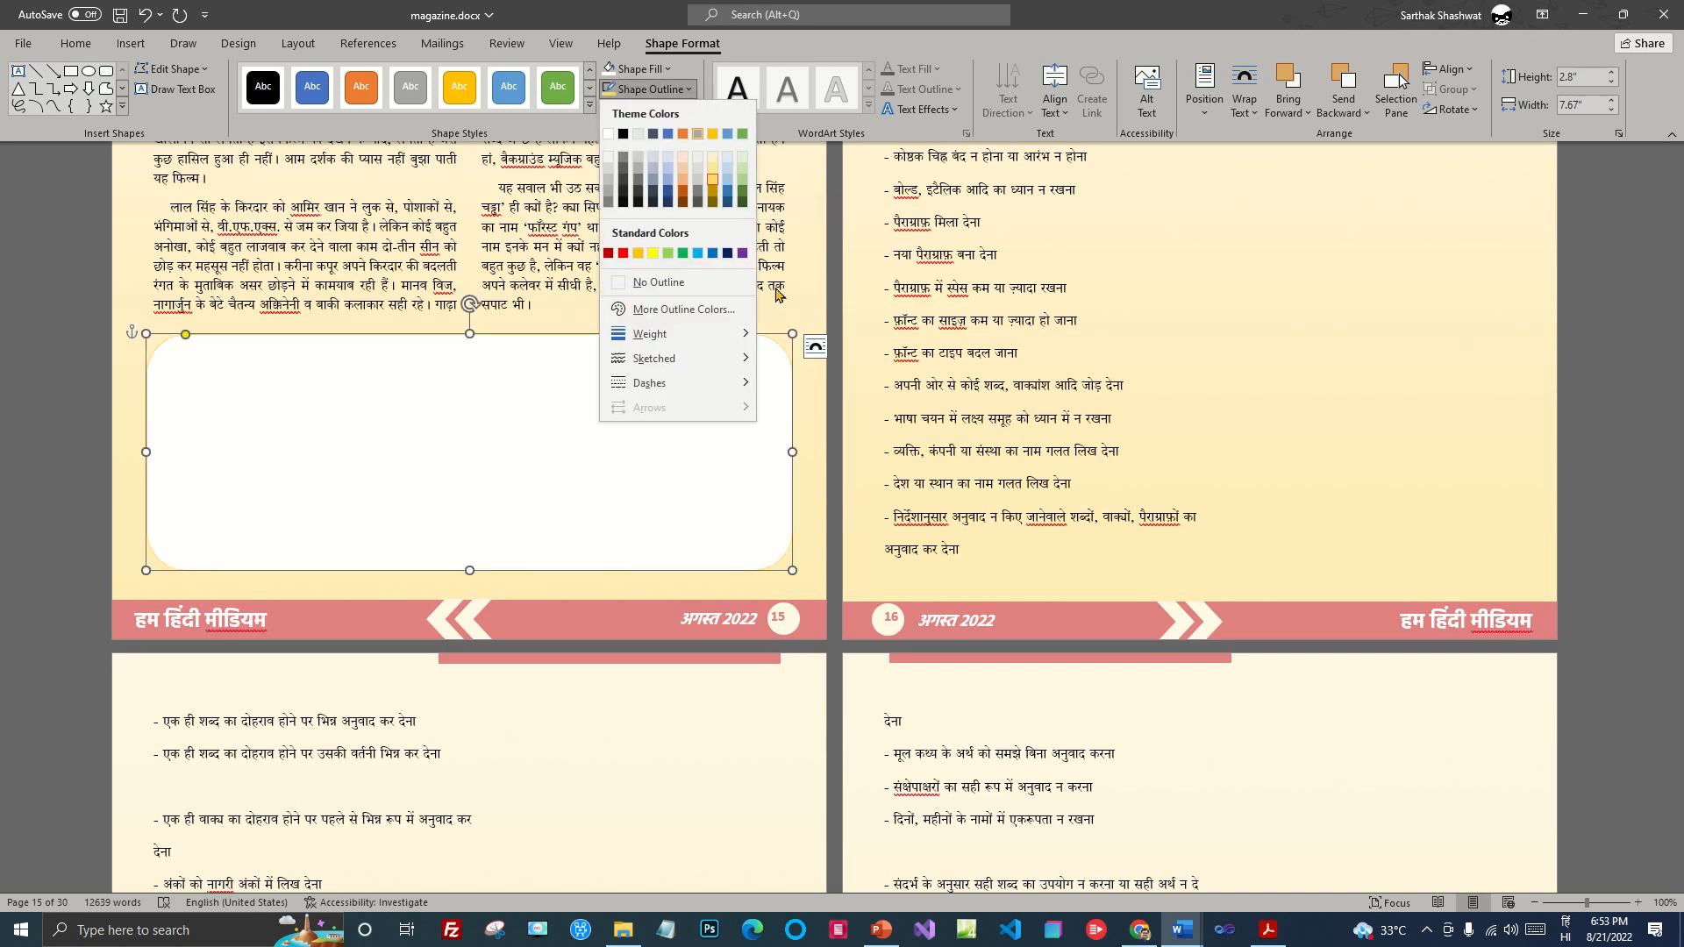
{"action": "mouse_move", "coordinate": [739, 337]}
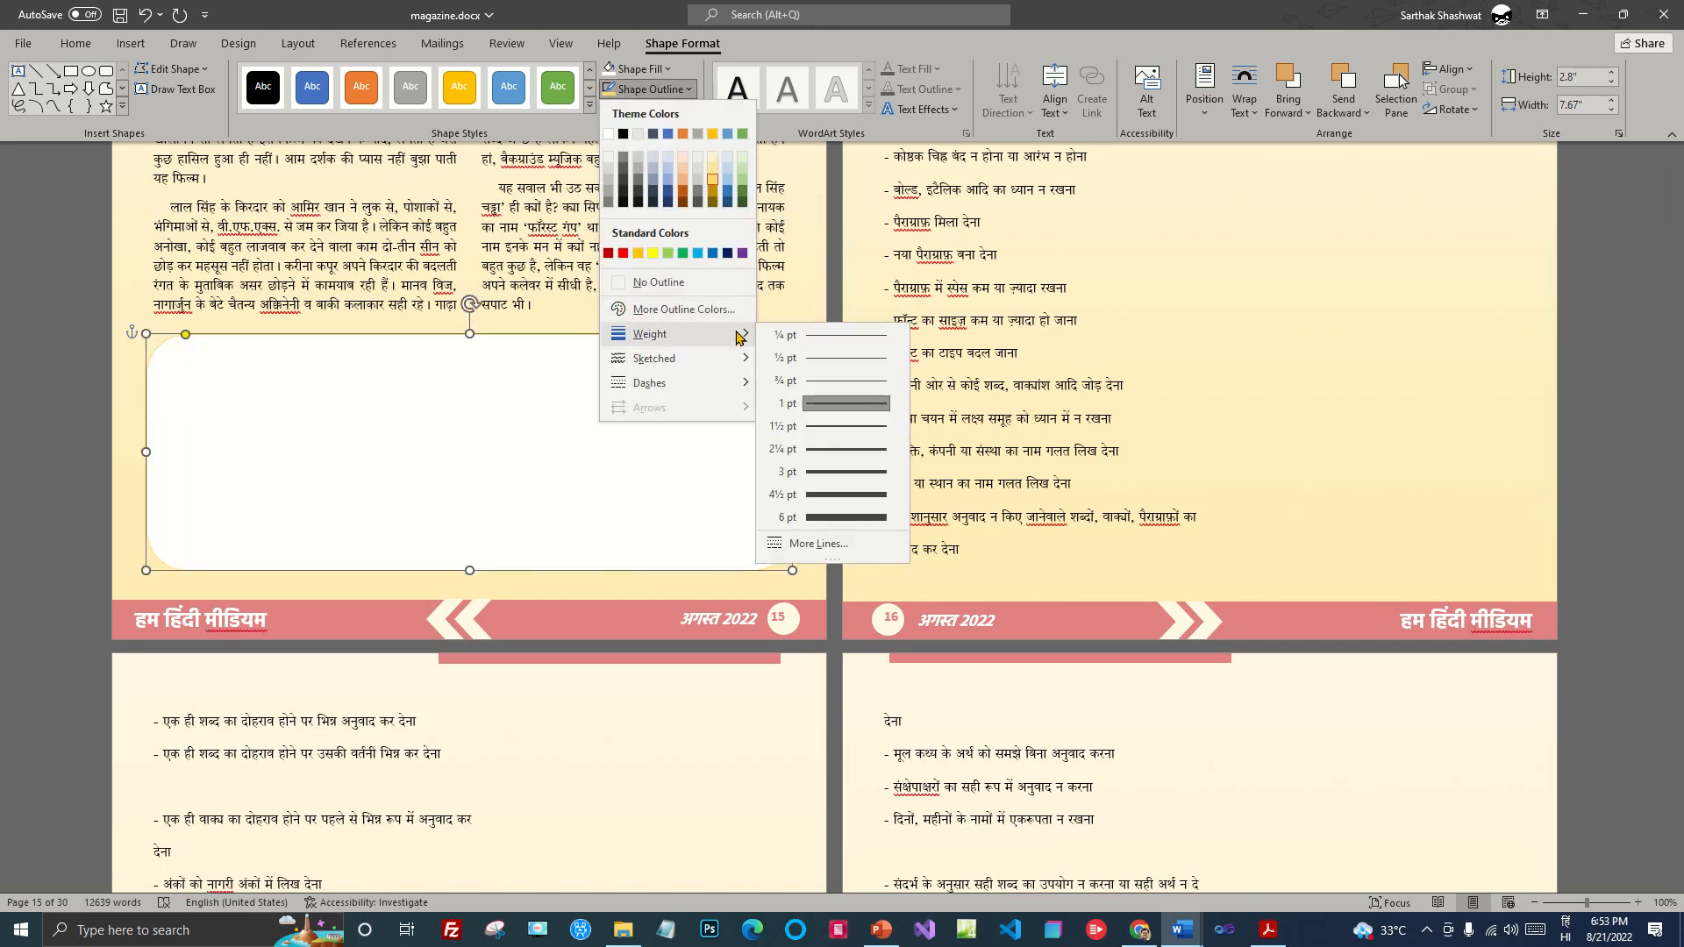
{"action": "left_click", "coordinate": [849, 451]}
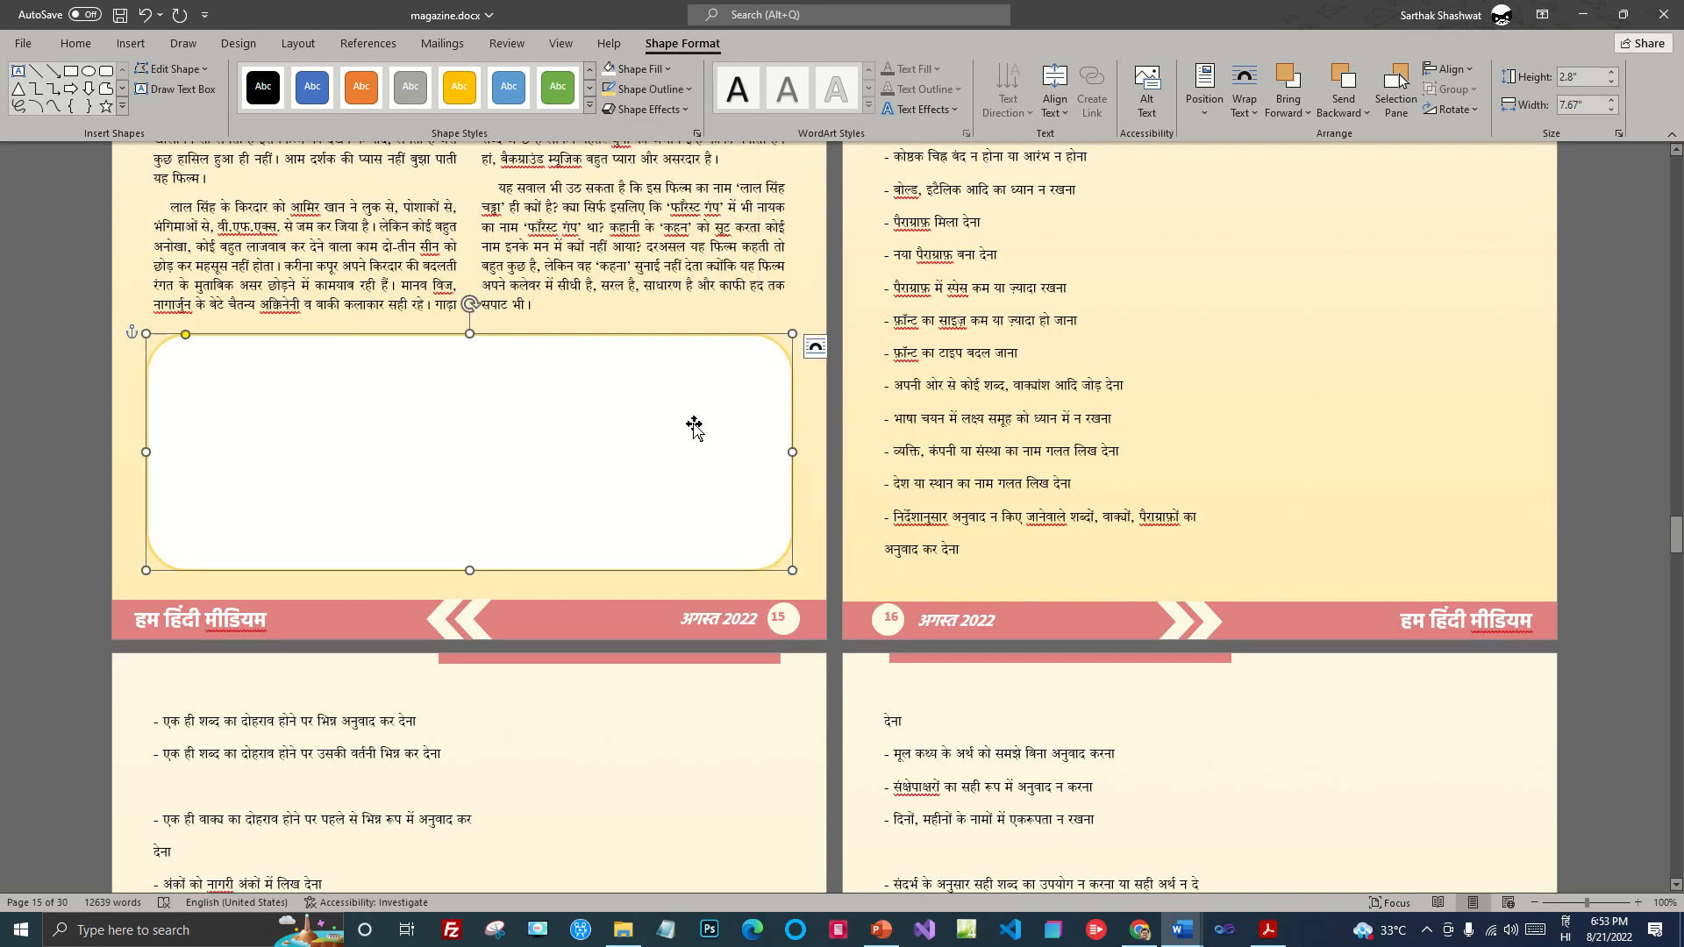
{"action": "left_click", "coordinate": [669, 307]}
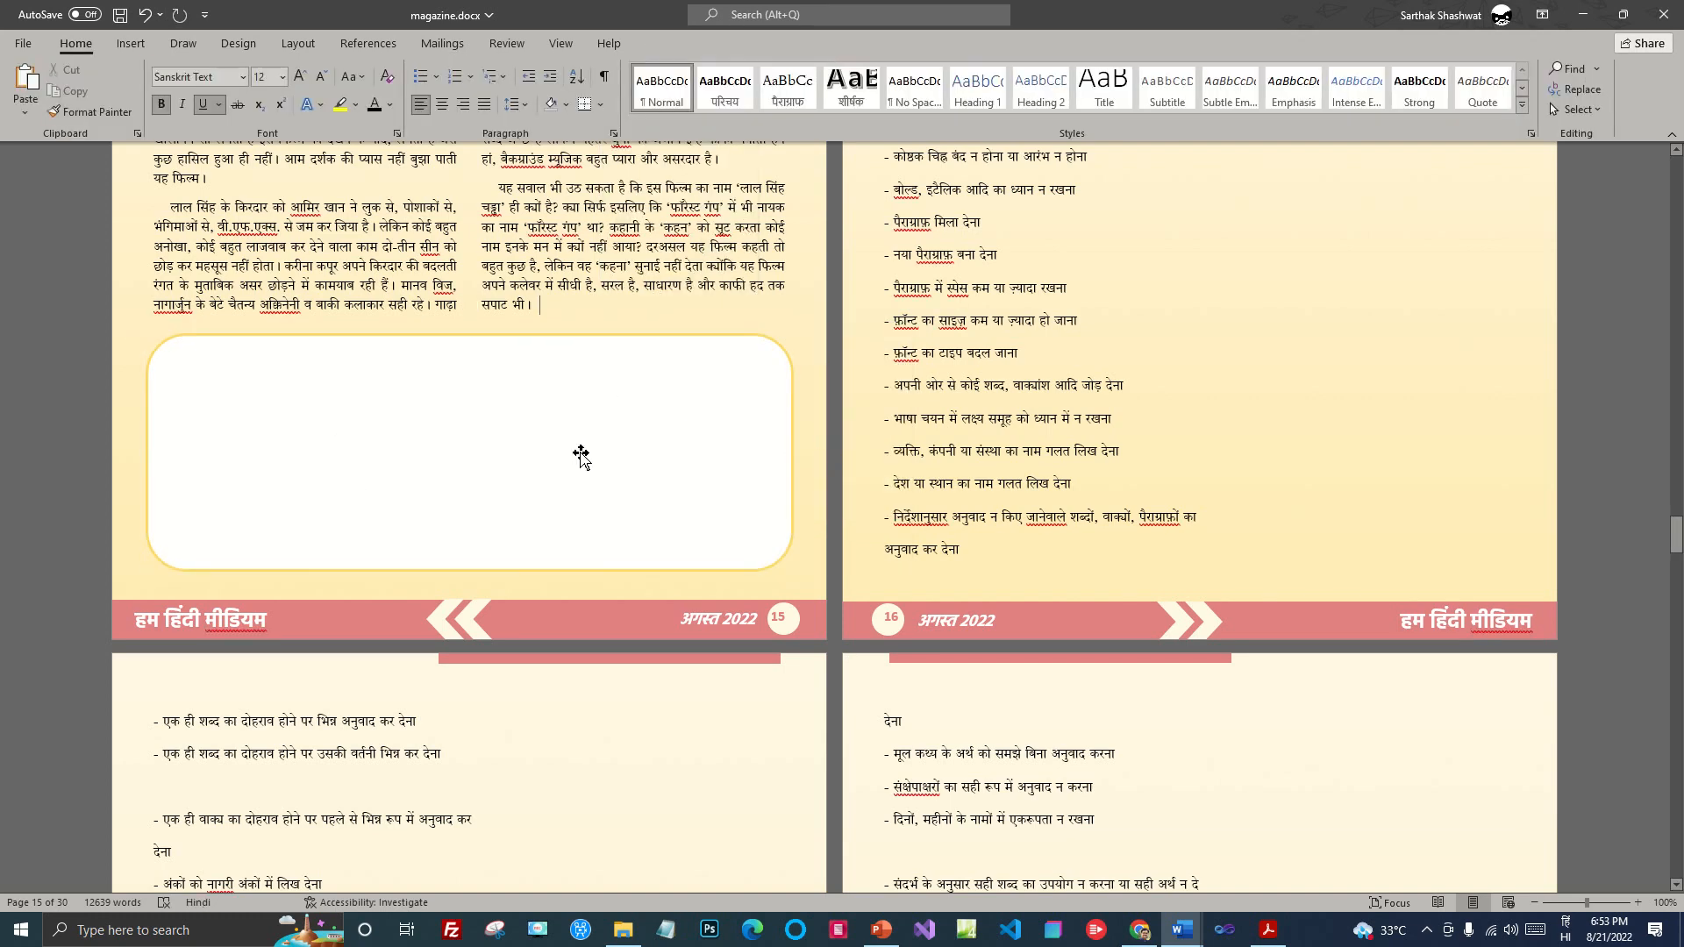
Step: Draw a text box about 7.1" wide and 2.4" high inside the rounded rectangle
{"action": "left_click", "coordinate": [130, 43]}
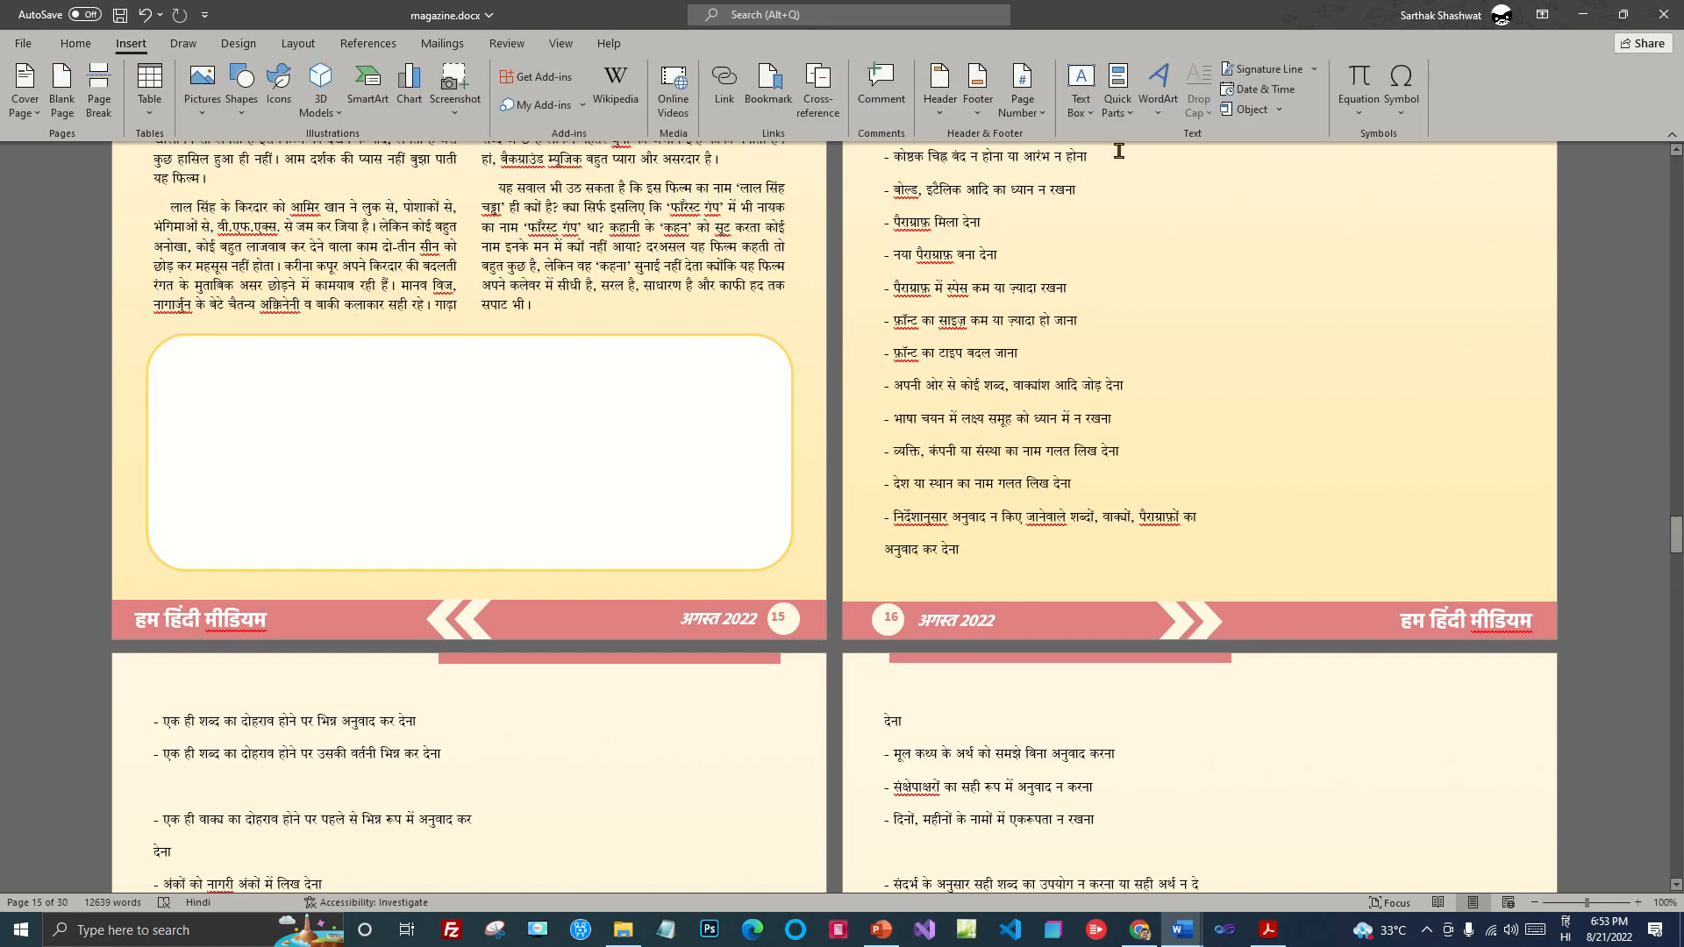
{"action": "left_click", "coordinate": [1096, 115]}
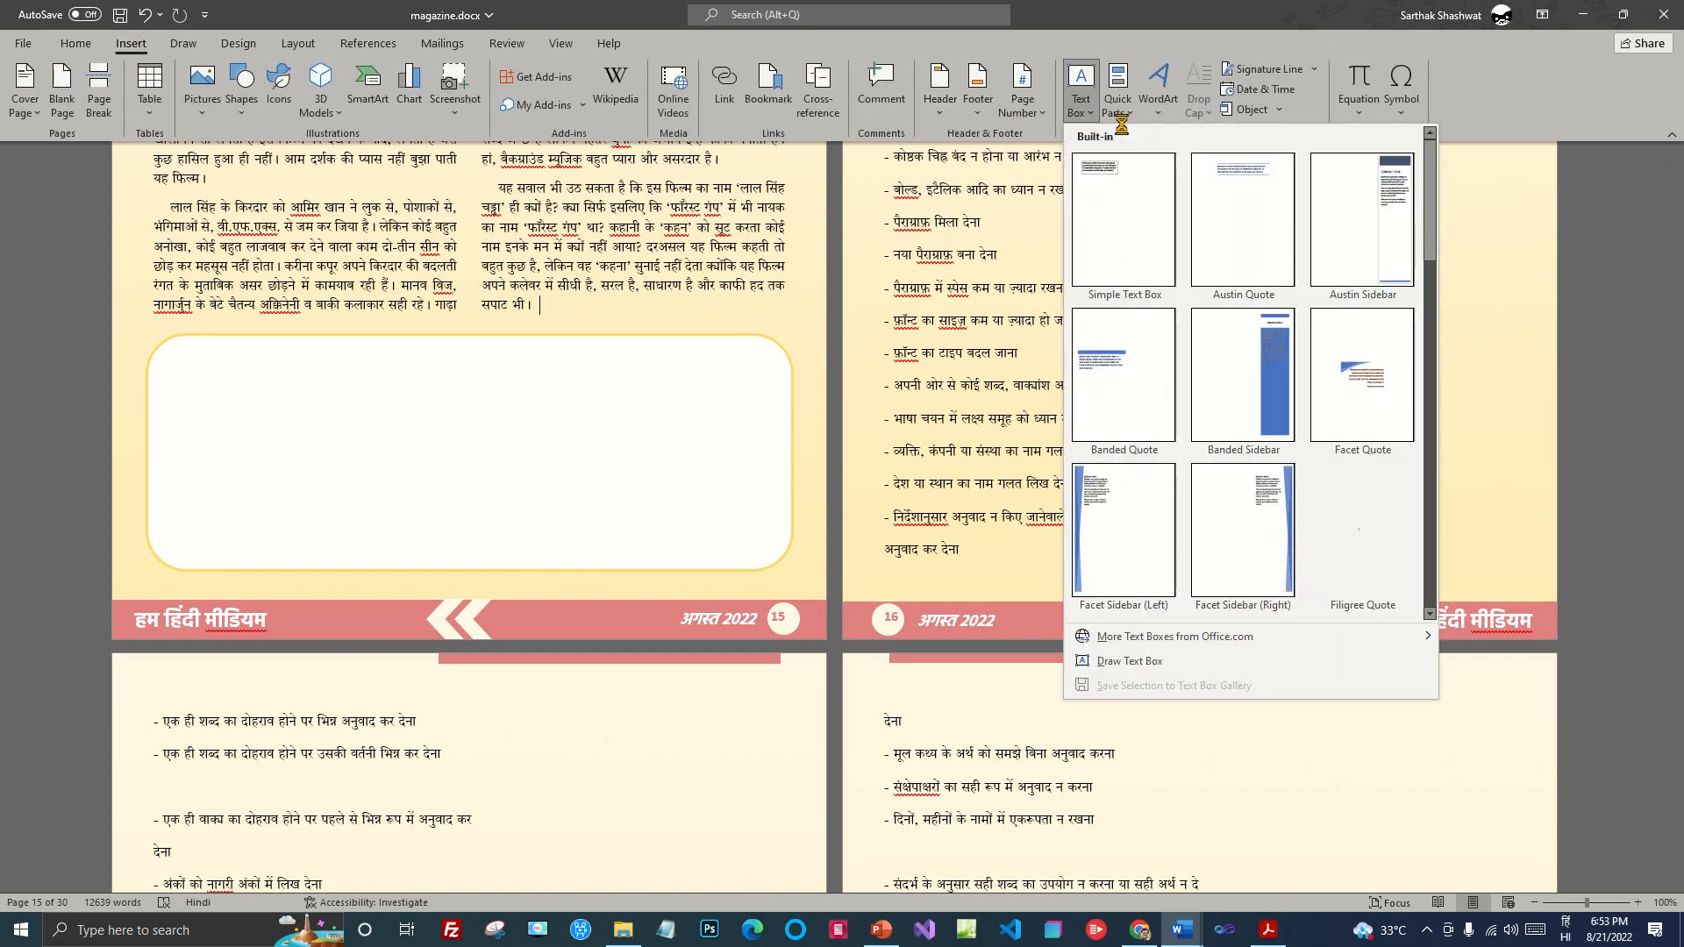
{"action": "left_click", "coordinate": [1128, 662]}
{"action": "left_click_drag", "start_coordinate": [167, 351], "coordinate": [766, 553]}
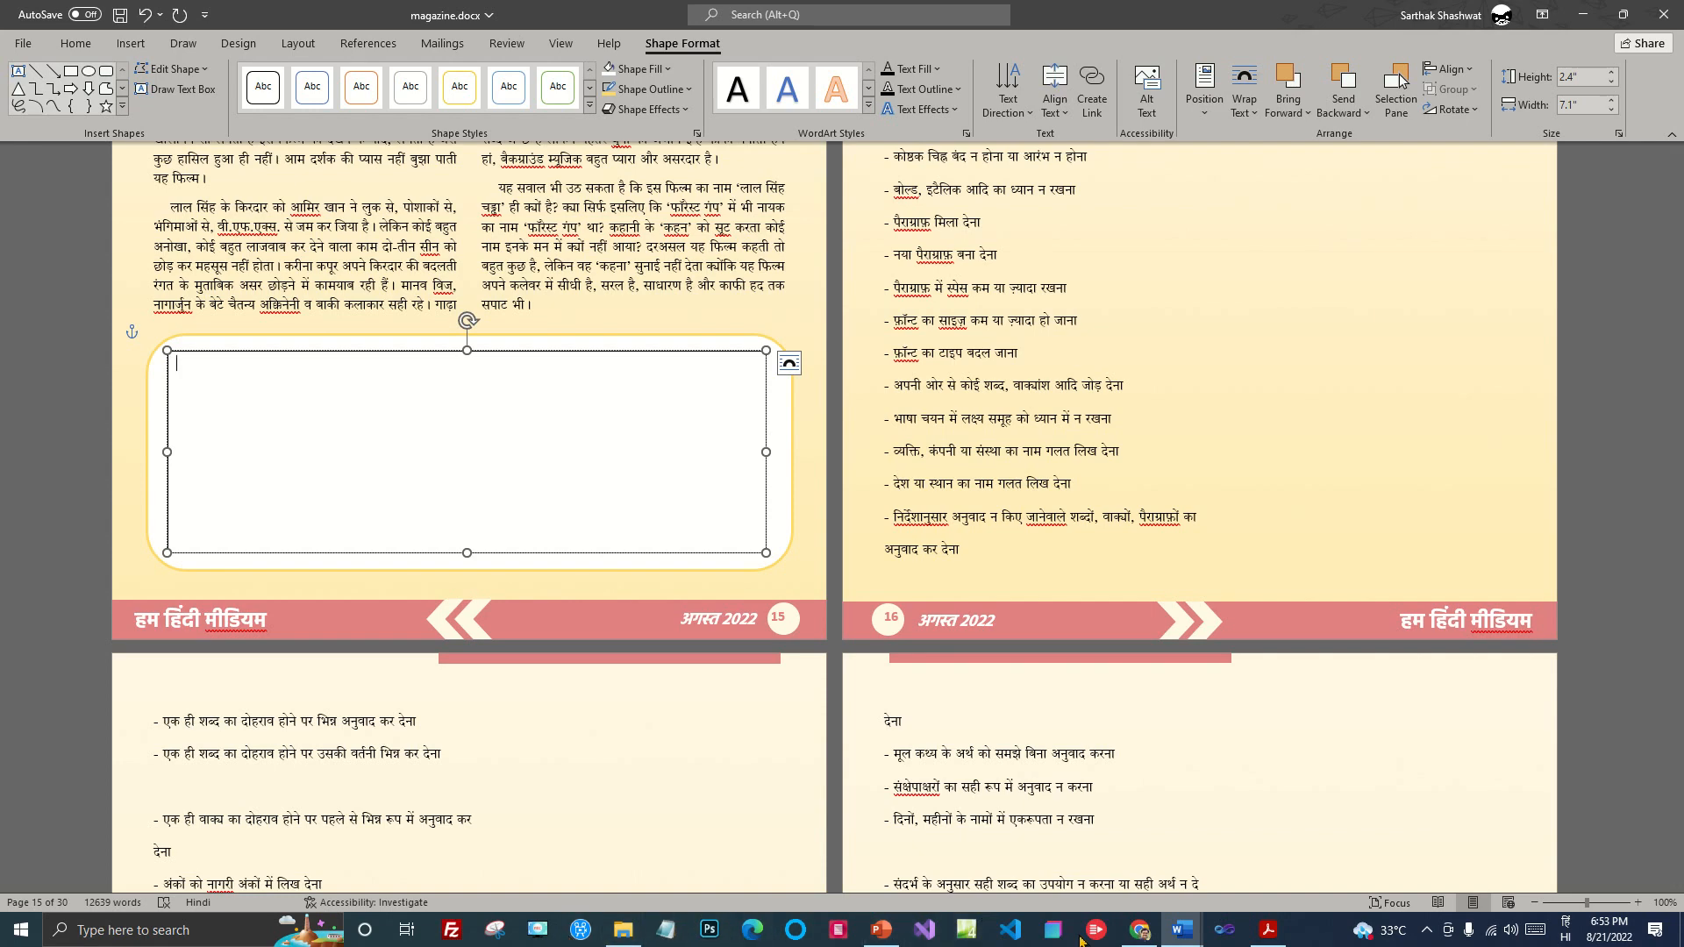
Step: Copy the complete poem titled "ग़ज़ल", including its author line, from कविताएँ.docx into the new text box in magazine.docx
{"action": "mouse_move", "coordinate": [1194, 940]}
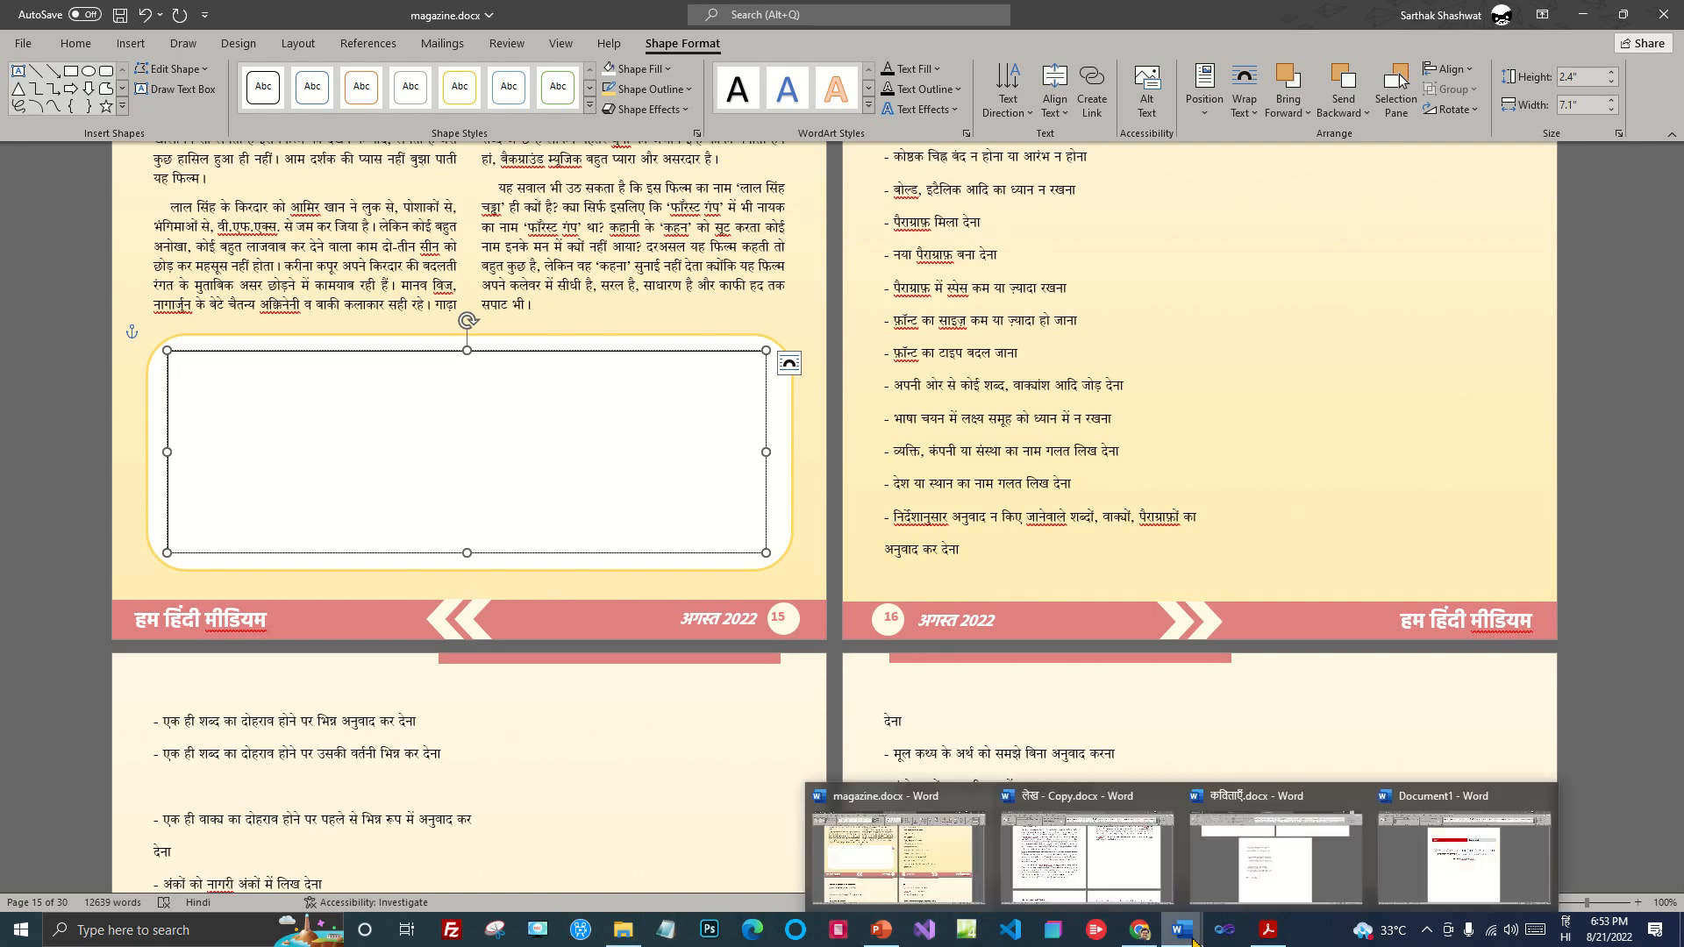
{"action": "left_click", "coordinate": [1250, 880]}
{"action": "scroll", "coordinate": [819, 860], "scroll_direction": "up", "scroll_amount": 3}
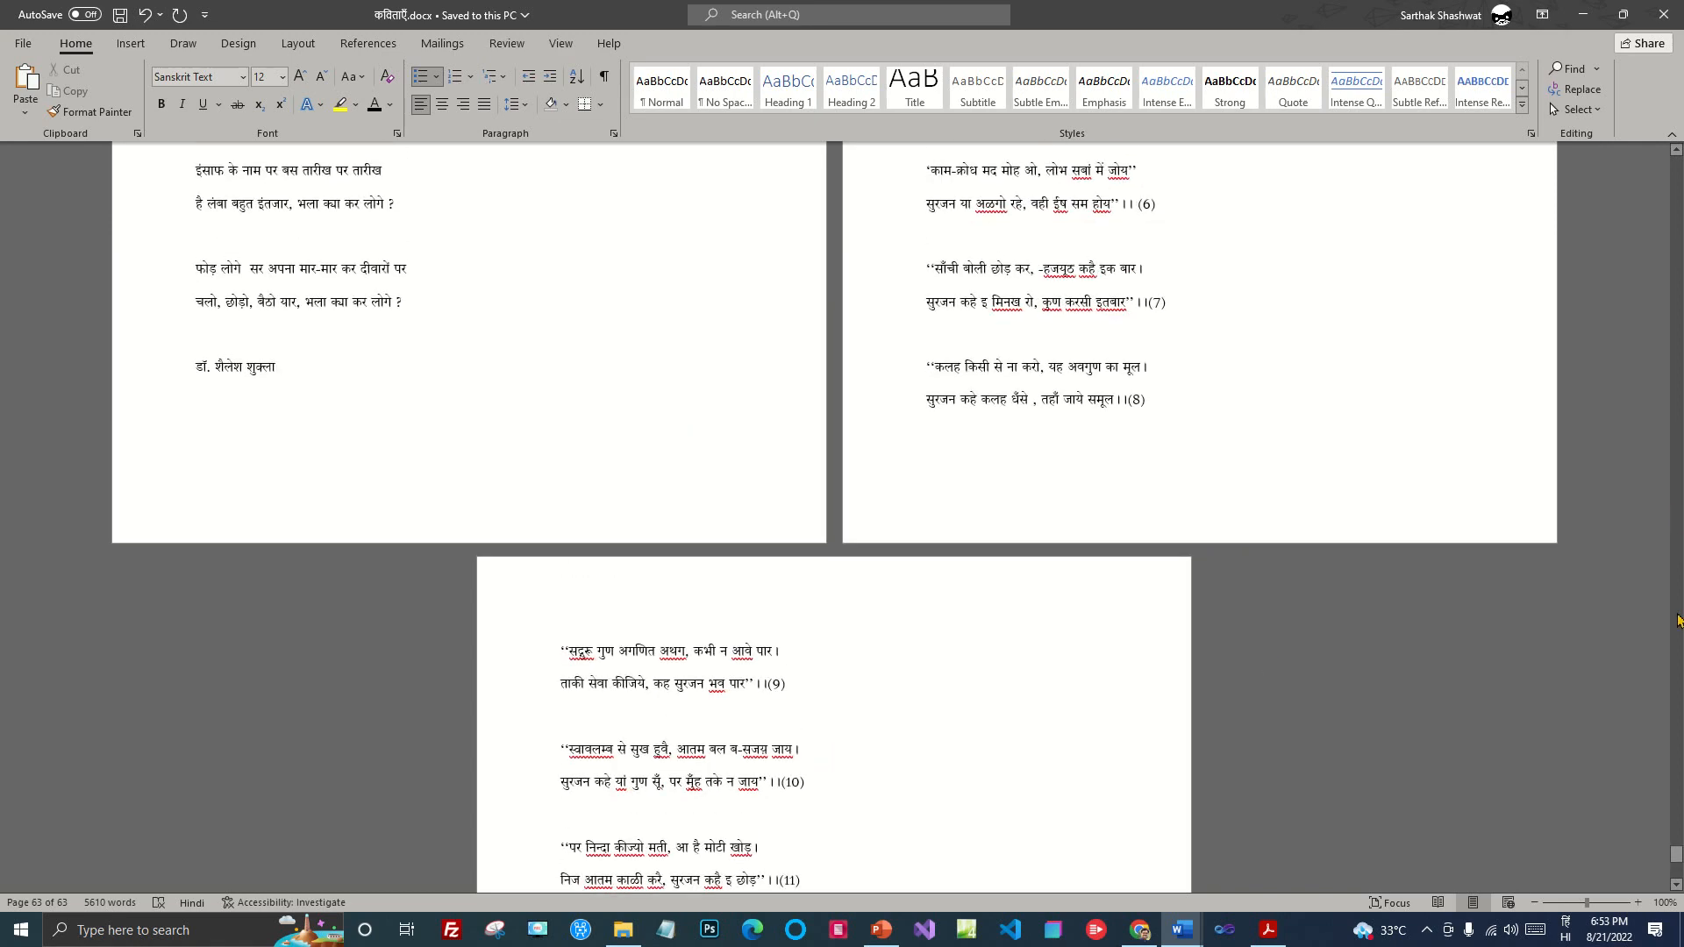
{"action": "left_click_drag", "start_coordinate": [1676, 842], "coordinate": [1621, 440]}
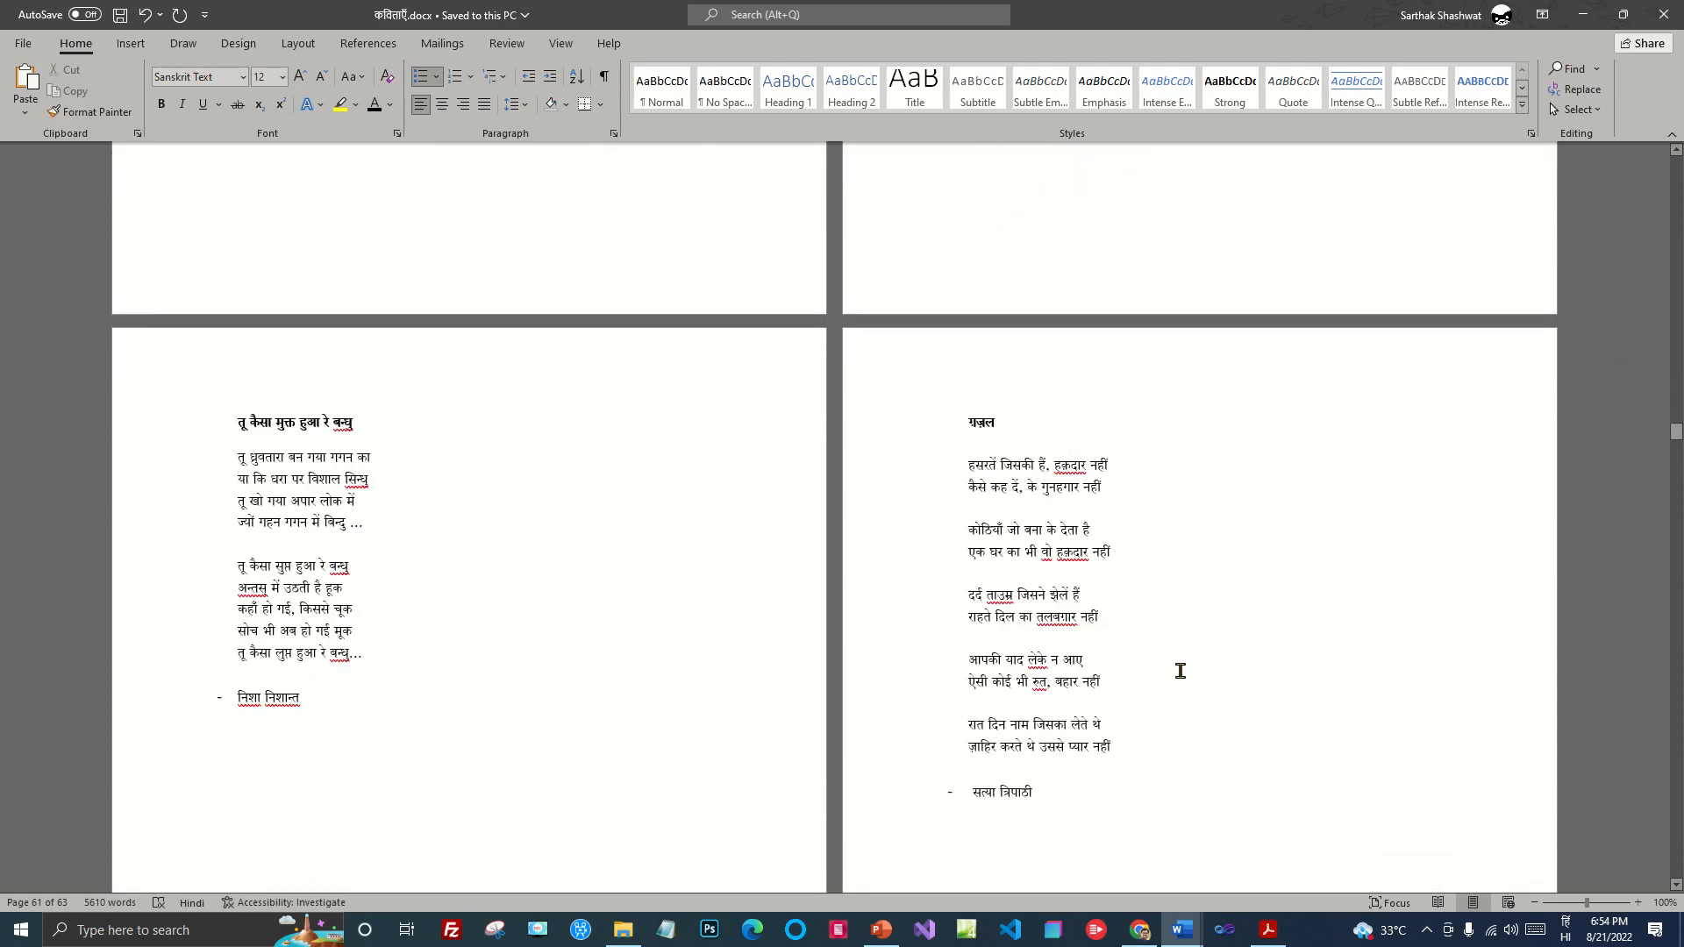
{"action": "left_click_drag", "start_coordinate": [968, 462], "coordinate": [1048, 792]}
{"action": "left_click_drag", "start_coordinate": [970, 430], "coordinate": [1070, 808]}
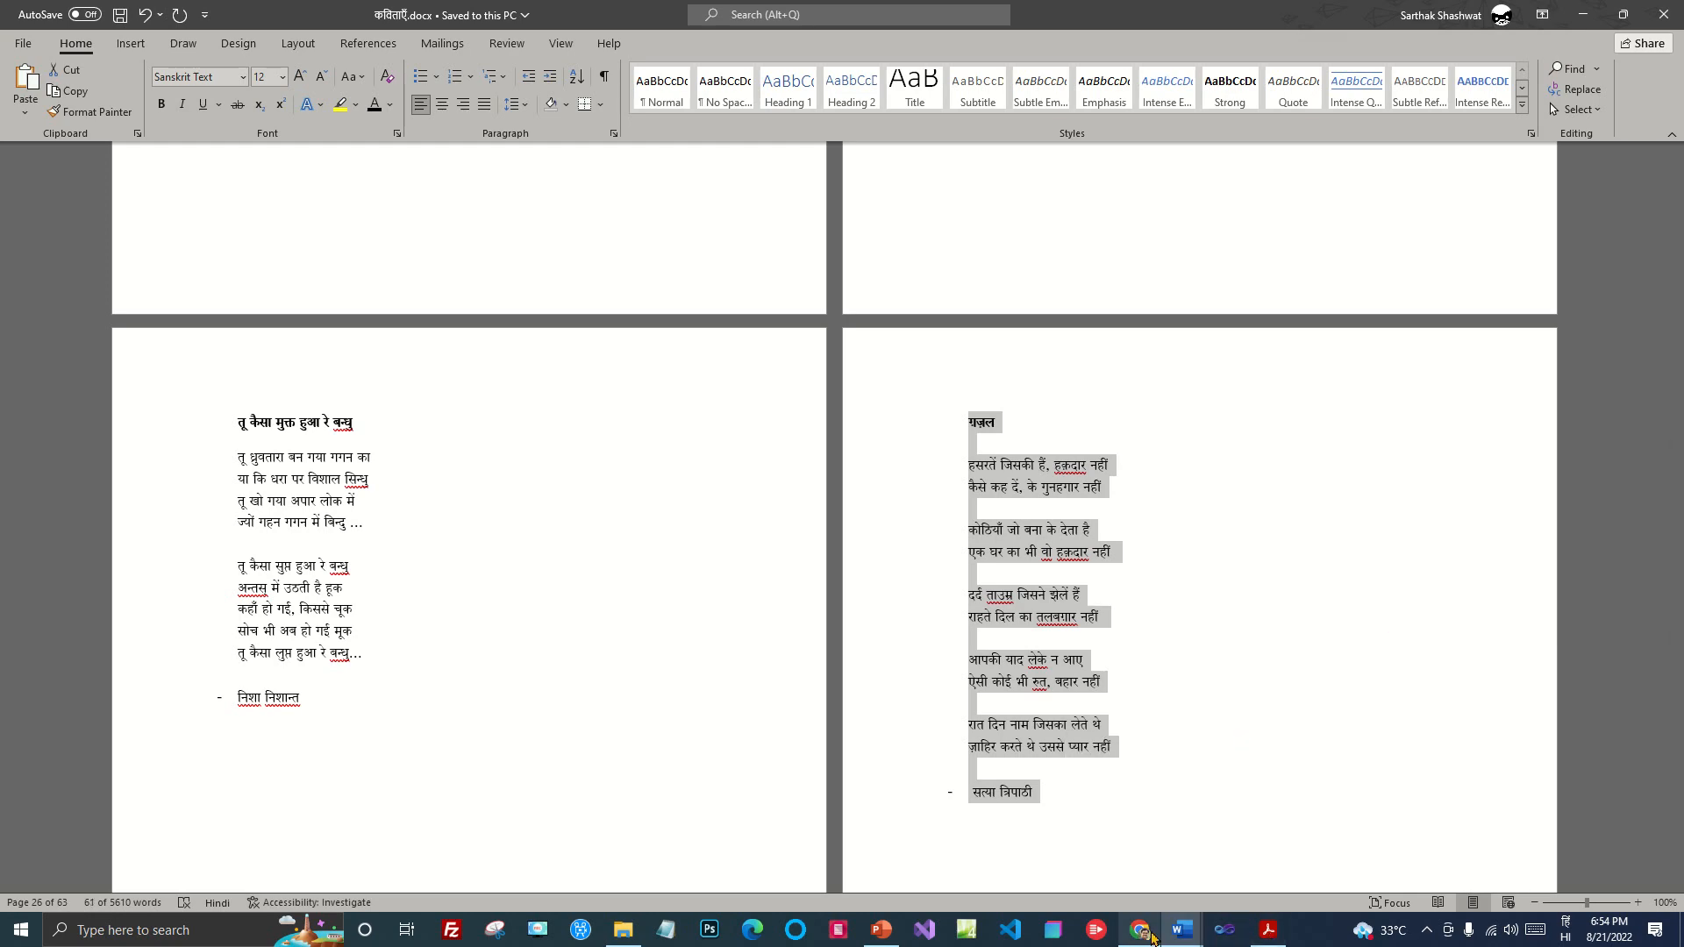
{"action": "left_click", "coordinate": [1181, 930]}
{"action": "left_click", "coordinate": [903, 841]}
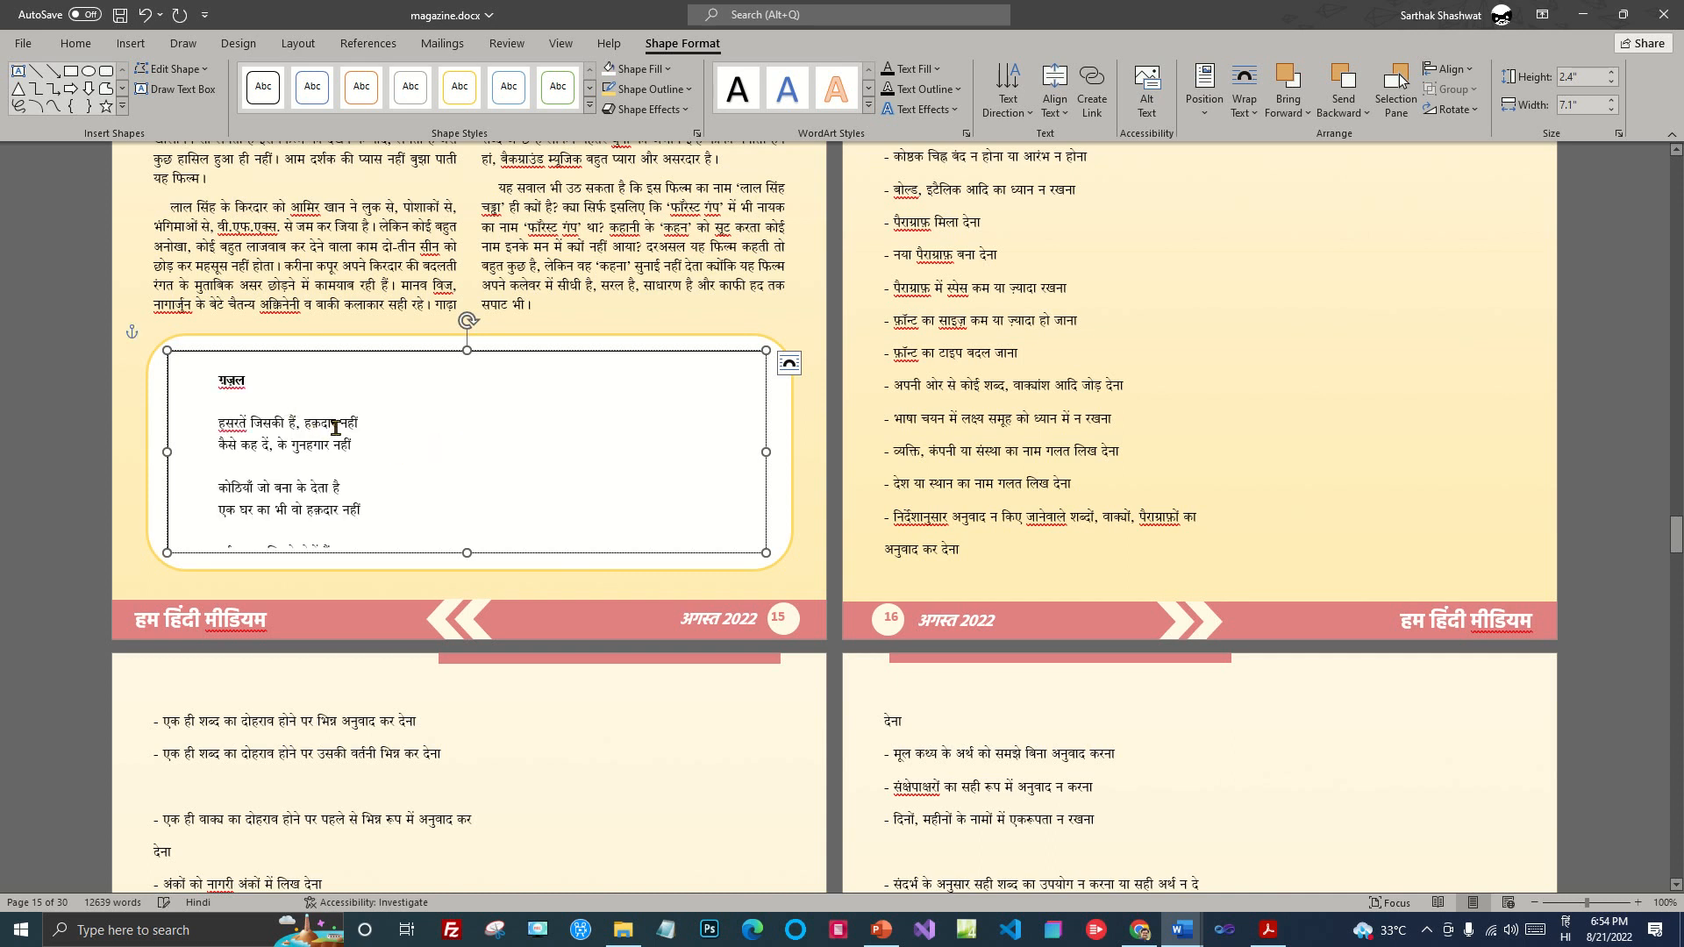
{"action": "key", "text": "ctrl+a"}
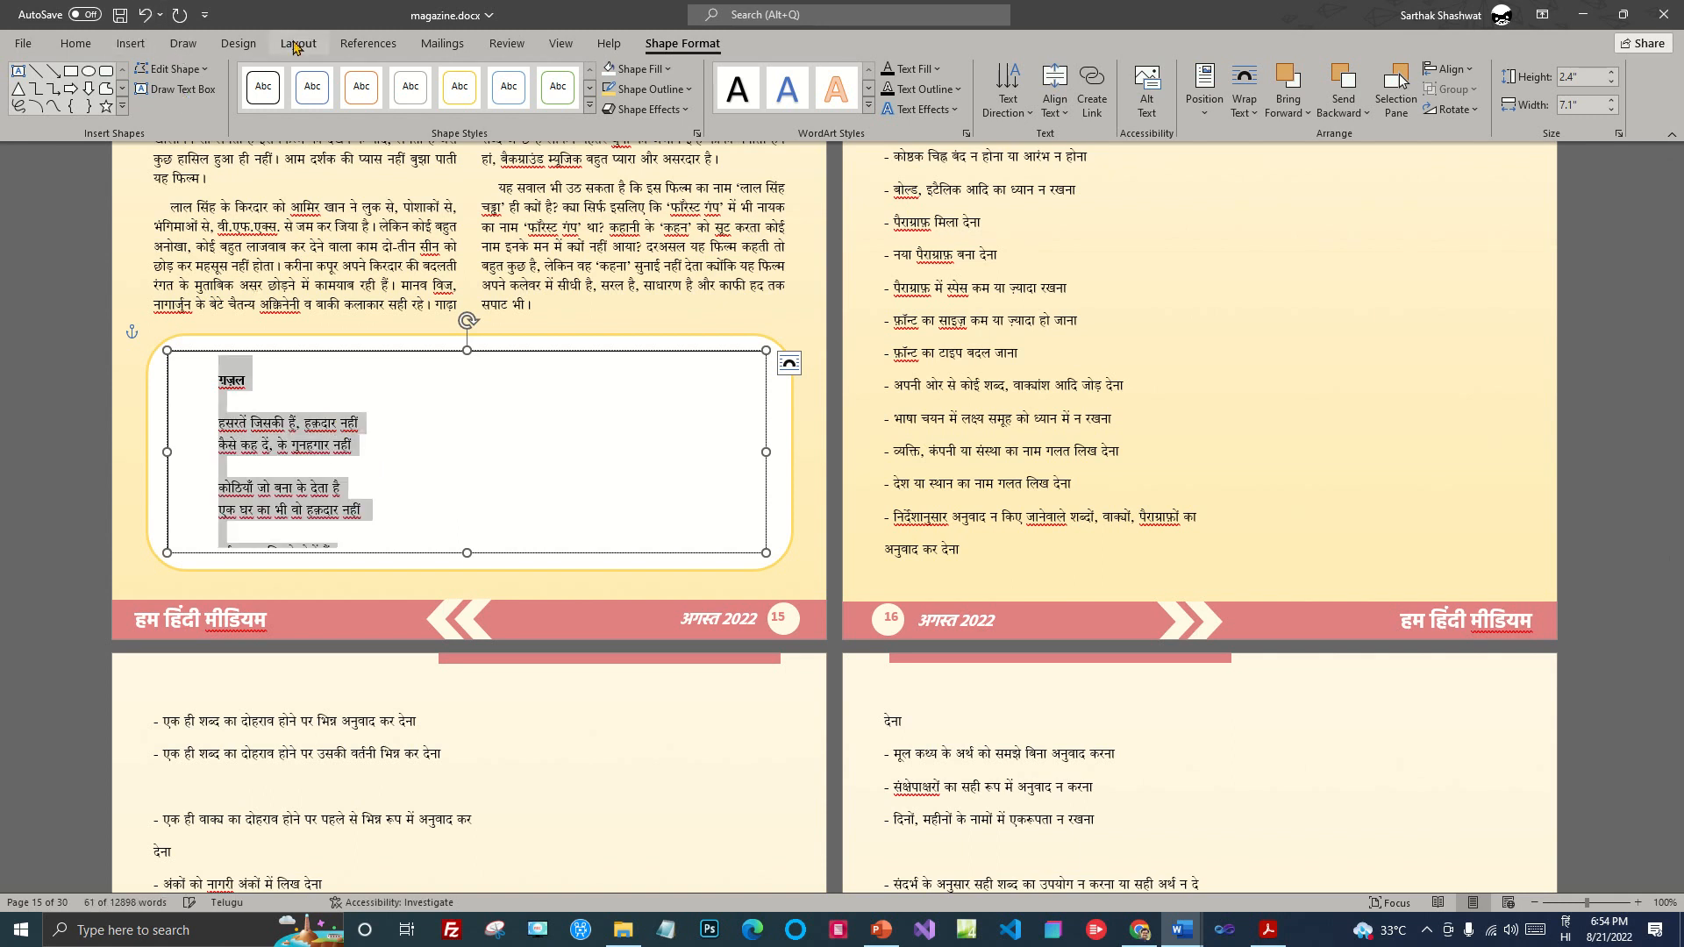
{"action": "left_click", "coordinate": [315, 50]}
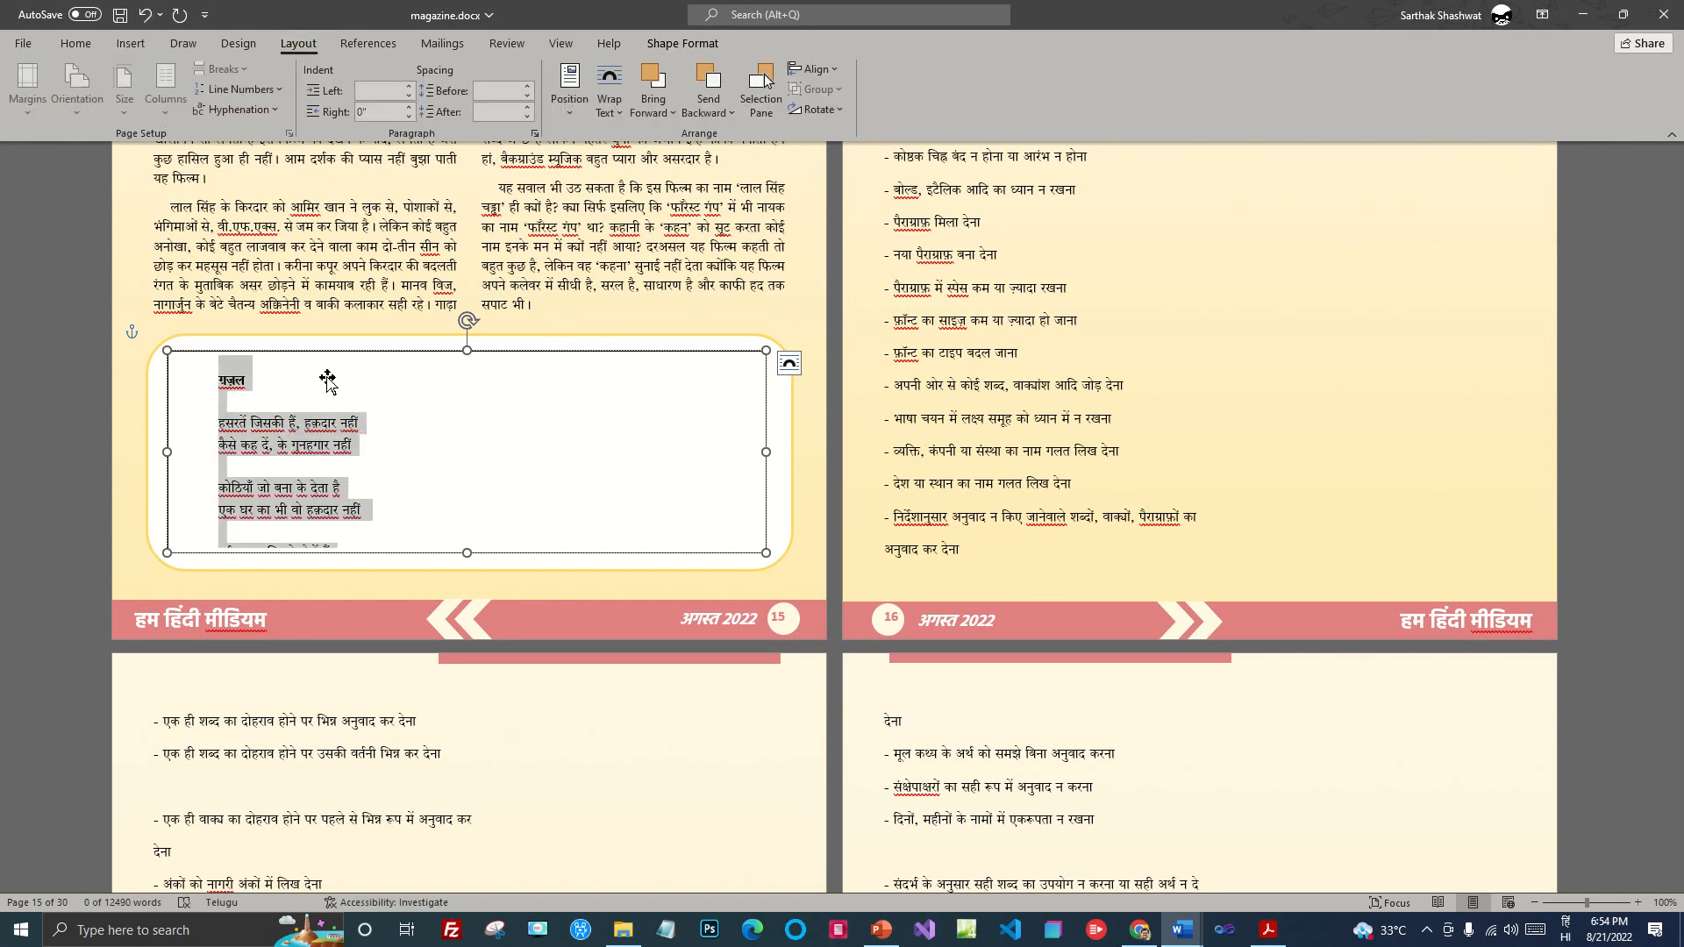
{"action": "left_click", "coordinate": [421, 431]}
{"action": "left_click", "coordinate": [225, 376]}
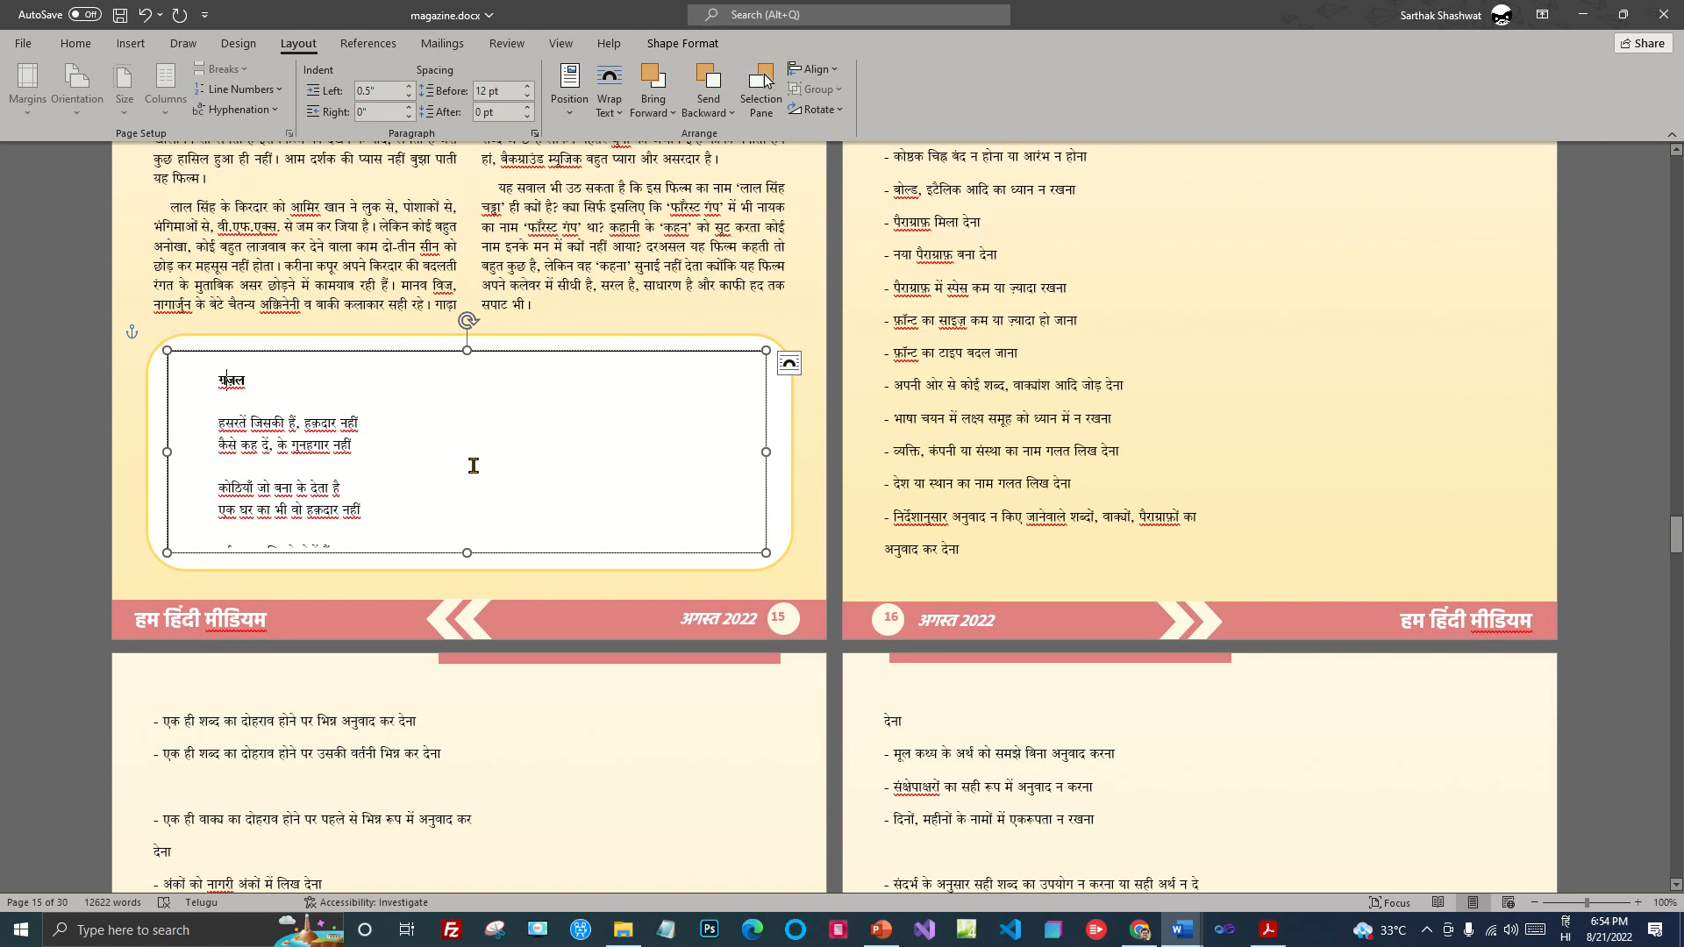
Step: Narrow the poem's text box so it occupies roughly the left half of the rounded rectangle
{"action": "left_click_drag", "start_coordinate": [766, 454], "coordinate": [384, 450]}
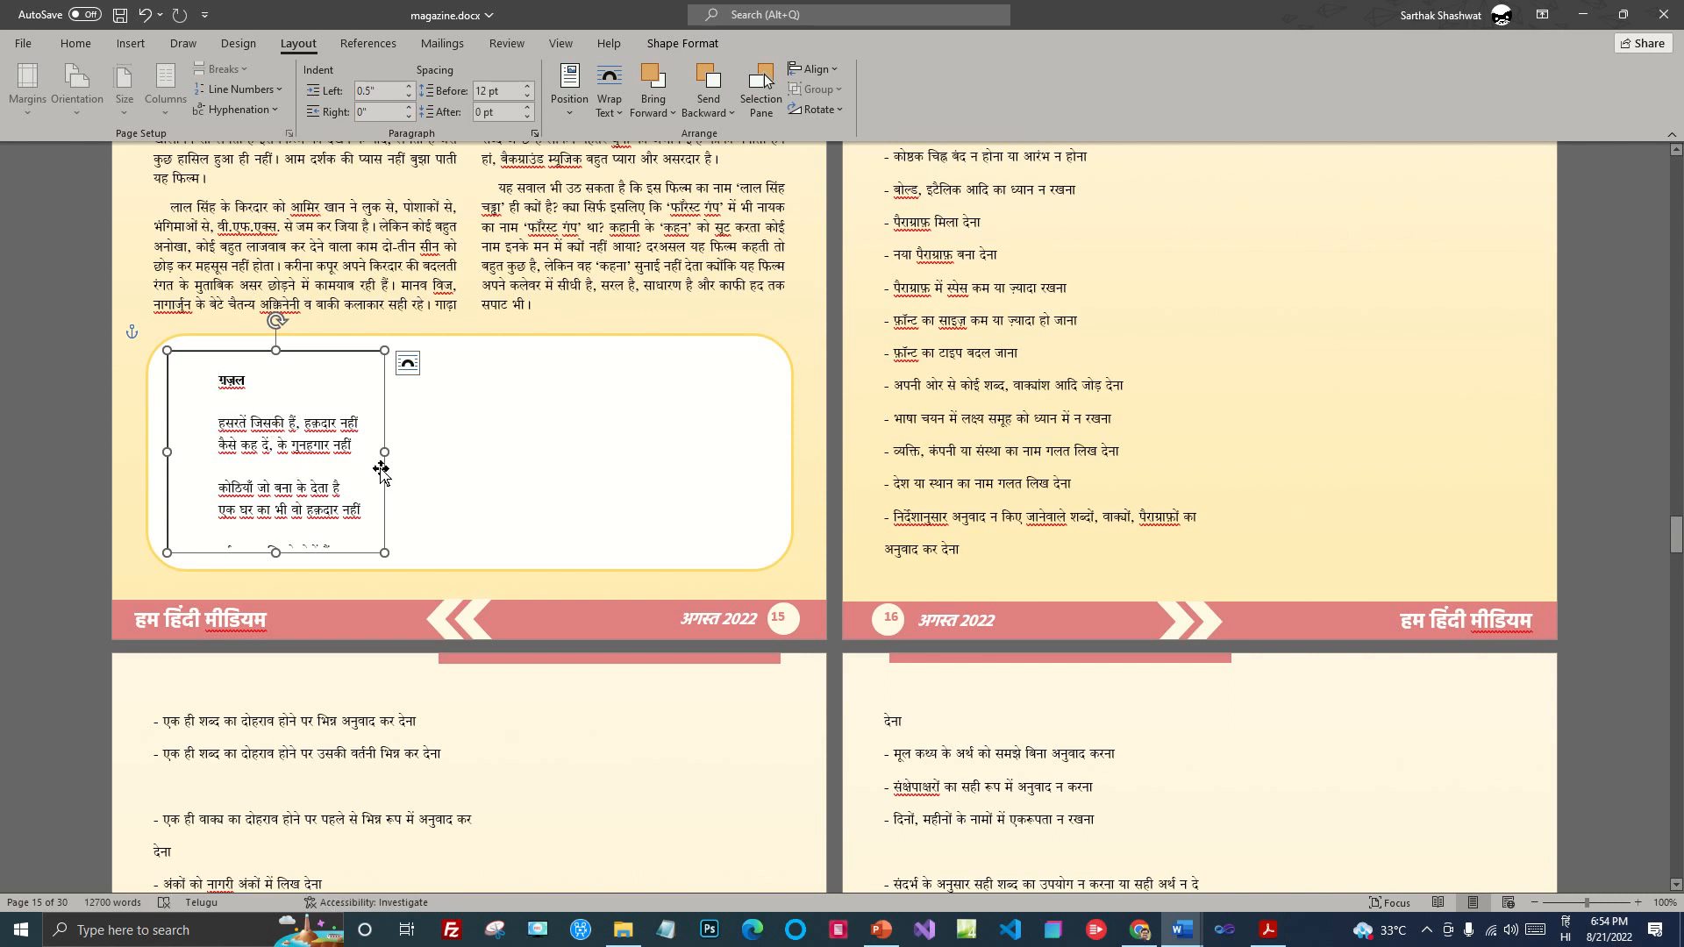
{"action": "mouse_move", "coordinate": [171, 447]}
{"action": "left_mouse_down"}
{"action": "mouse_move", "coordinate": [207, 443]}
{"action": "mouse_move", "coordinate": [161, 425]}
{"action": "mouse_move", "coordinate": [175, 420]}
{"action": "left_mouse_up"}
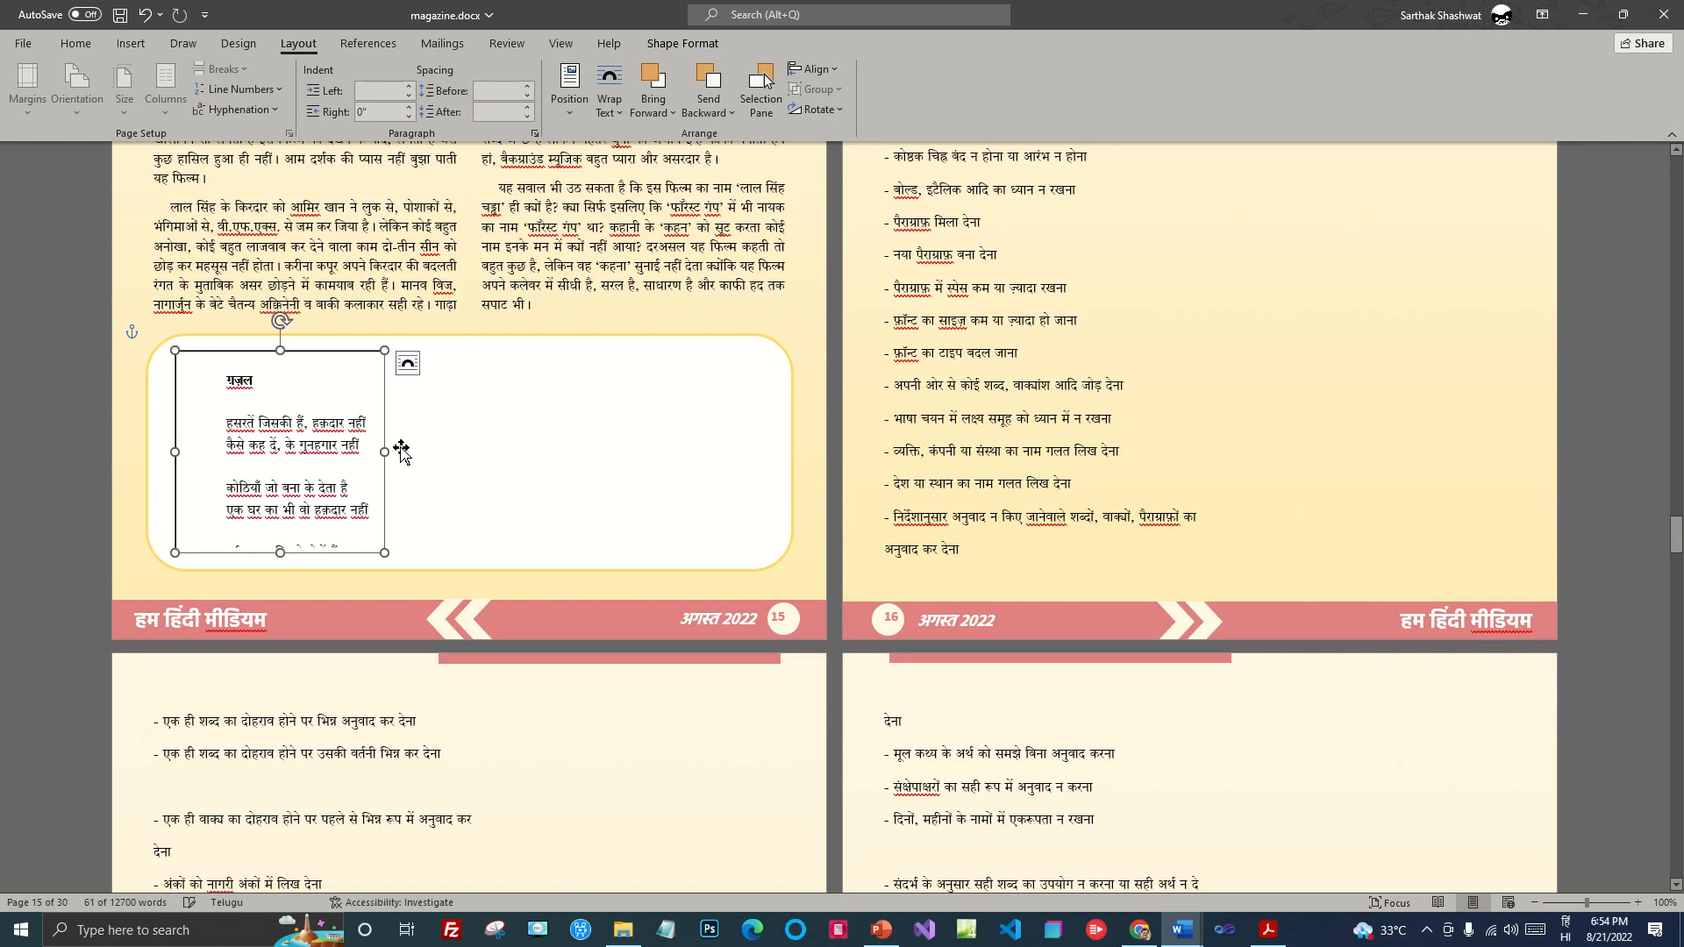
{"action": "left_click_drag", "start_coordinate": [384, 449], "coordinate": [438, 449]}
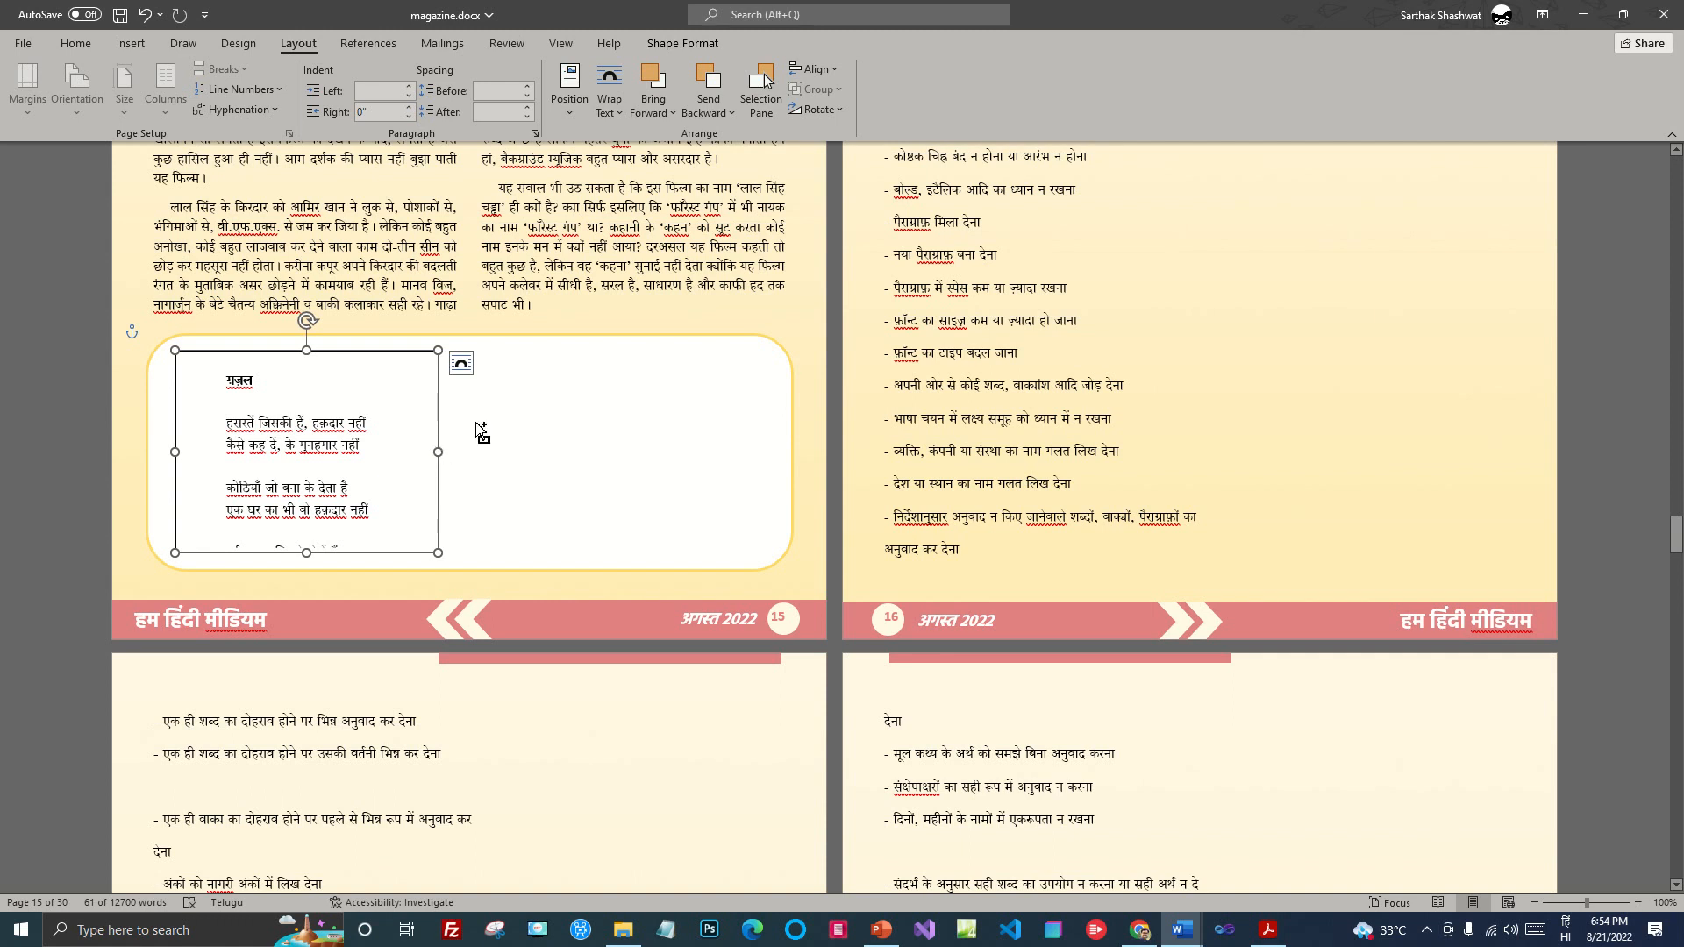
Step: Place a copy of the poem's text box in the right half of the rounded rectangle and widen the original slightly
{"action": "left_click", "coordinate": [520, 416]}
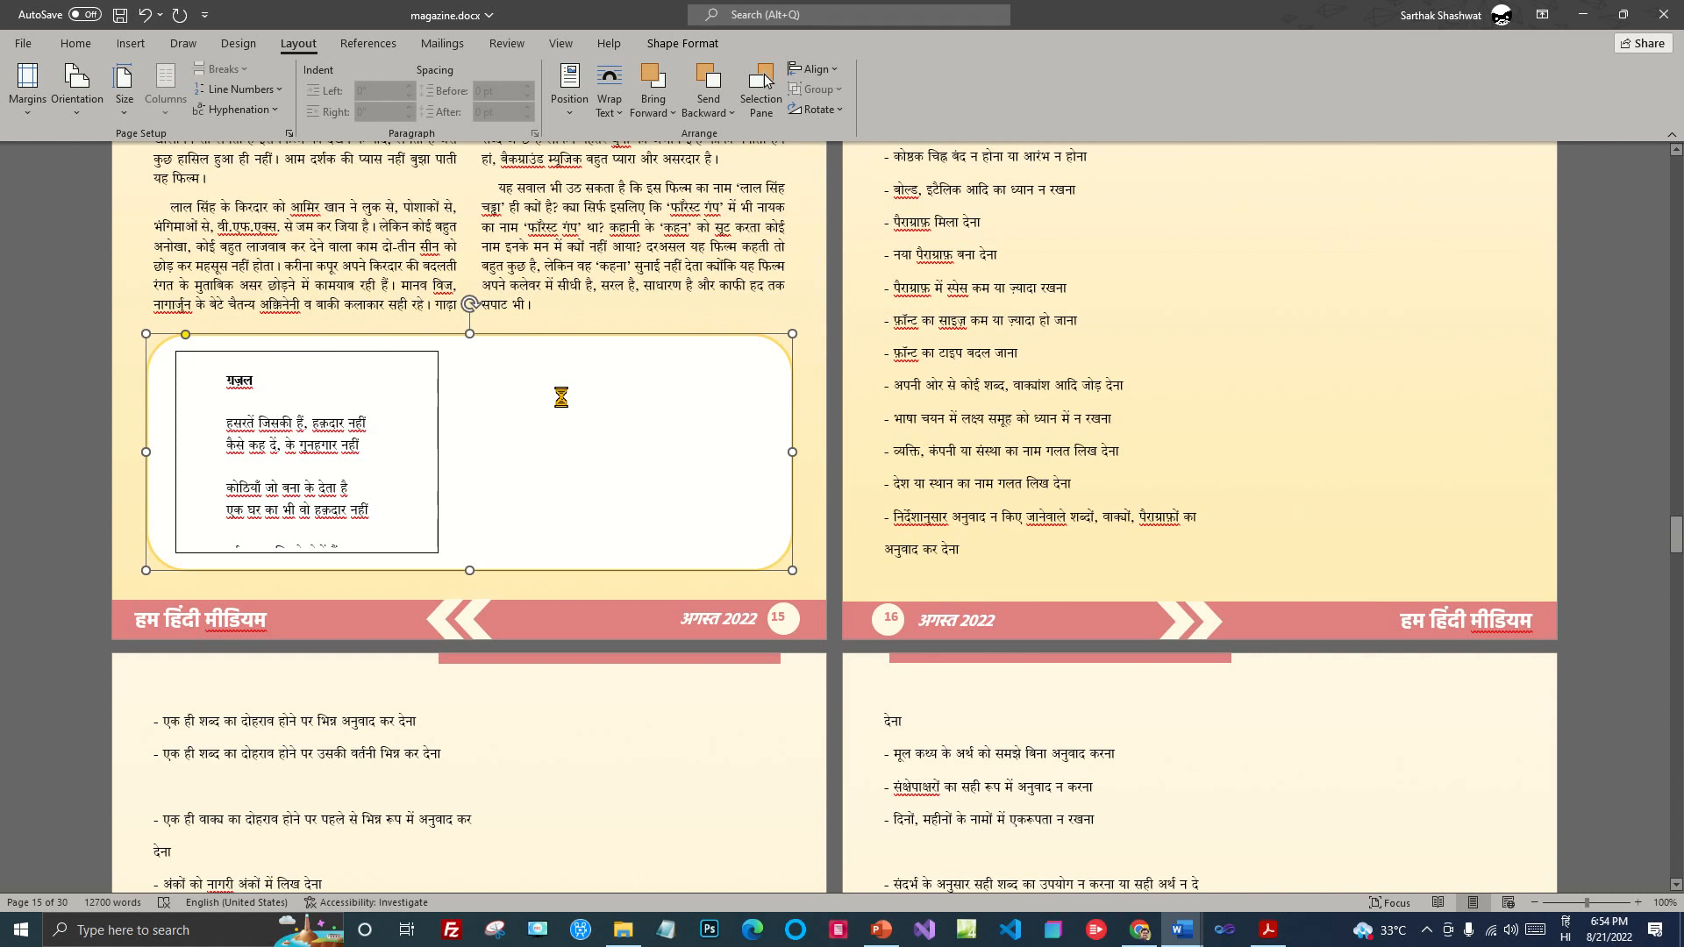
{"action": "key", "text": "ctrl+v"}
{"action": "left_click_drag", "start_coordinate": [382, 333], "coordinate": [724, 349]}
{"action": "left_click", "coordinate": [438, 465]}
{"action": "left_click_drag", "start_coordinate": [439, 453], "coordinate": [453, 451]}
{"action": "left_click", "coordinate": [490, 461]}
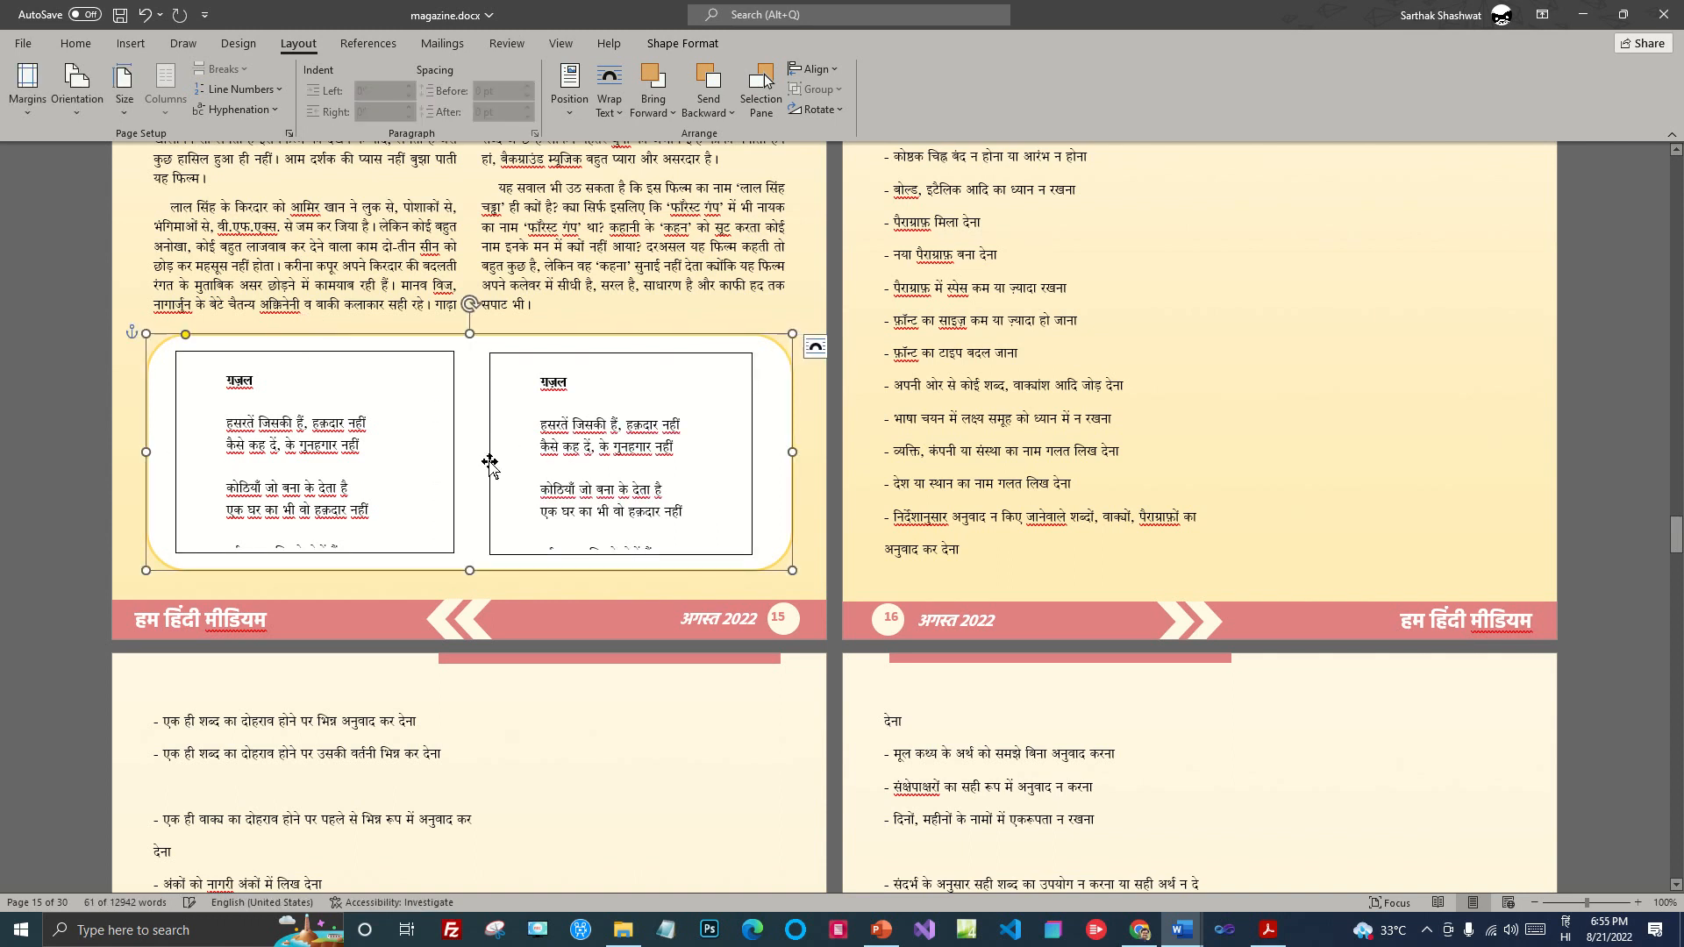
Step: Widen the right poem text box slightly leftward and delete its title and first two couplets, so it starts at "दर्द ताउम्र"
{"action": "left_click", "coordinate": [731, 450]}
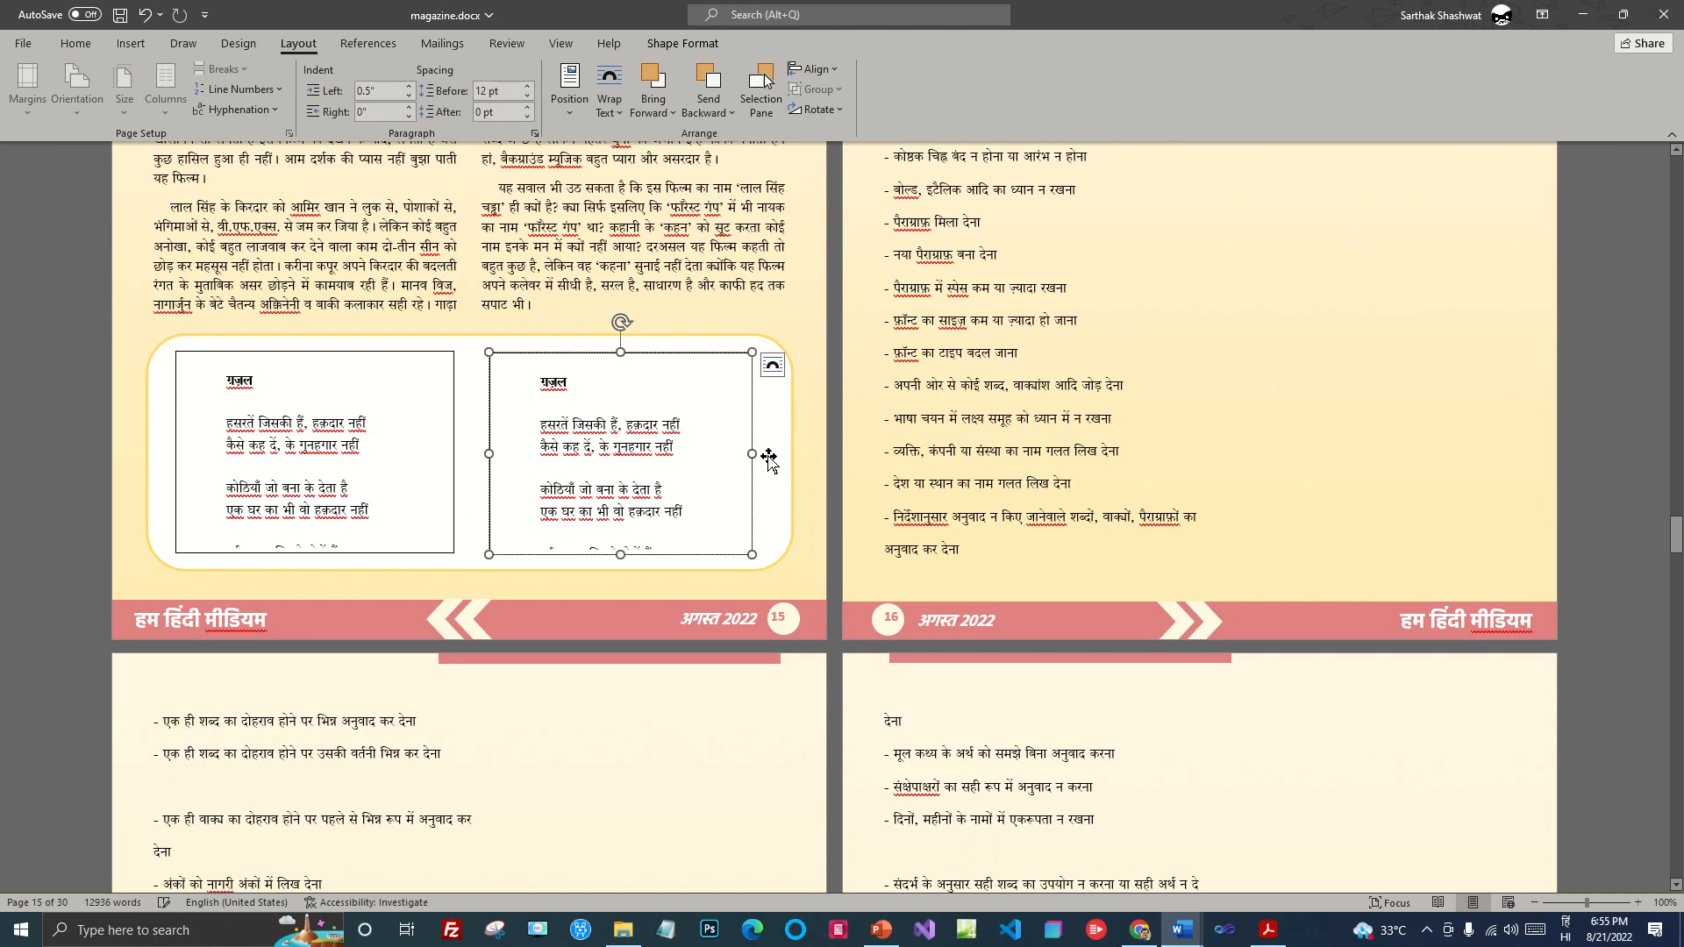
{"action": "left_click_drag", "start_coordinate": [489, 453], "coordinate": [477, 453]}
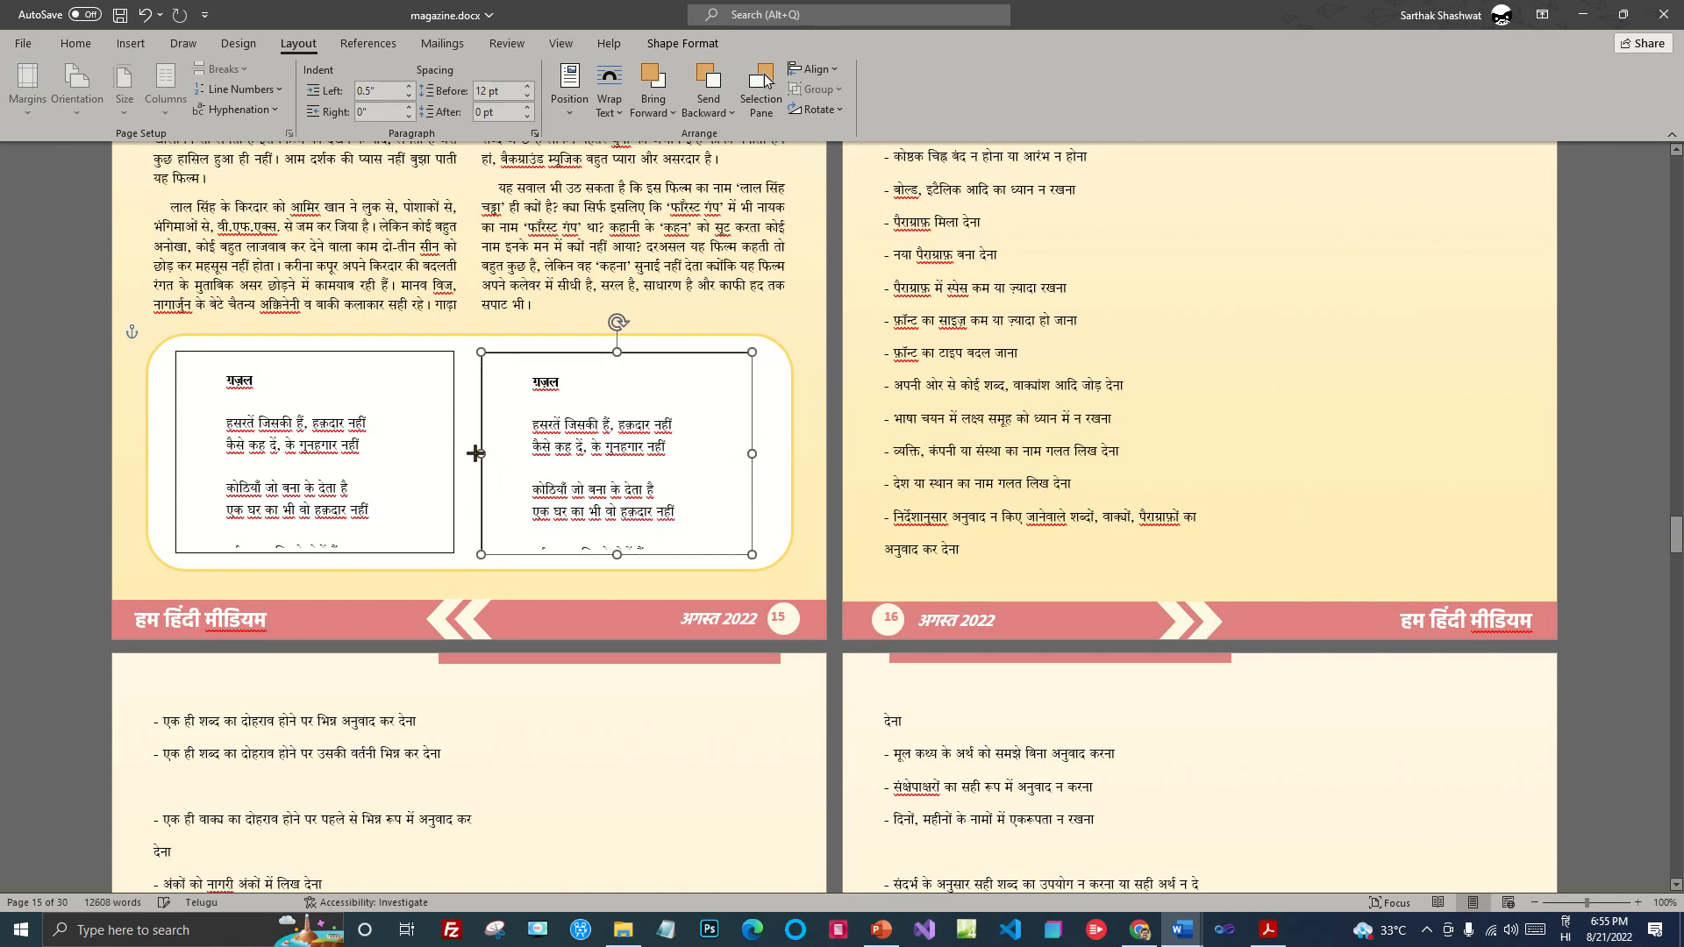
{"action": "left_click_drag", "start_coordinate": [531, 376], "coordinate": [686, 512]}
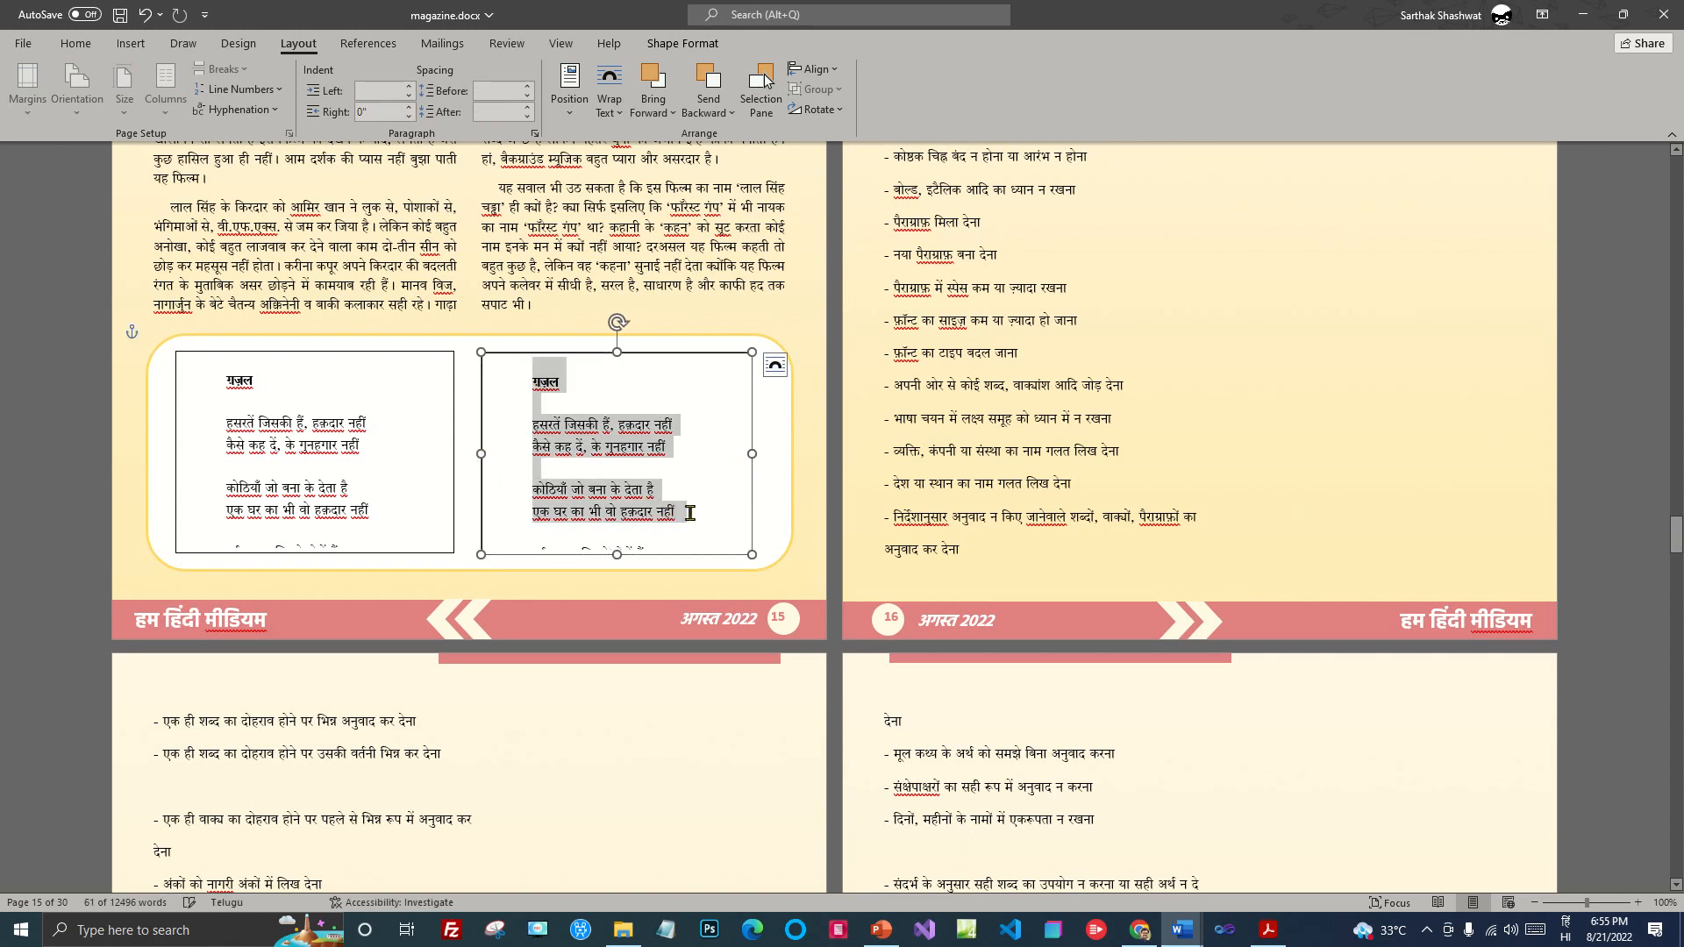
{"action": "key", "text": "ctrl+v"}
{"action": "key", "text": "Delete"}
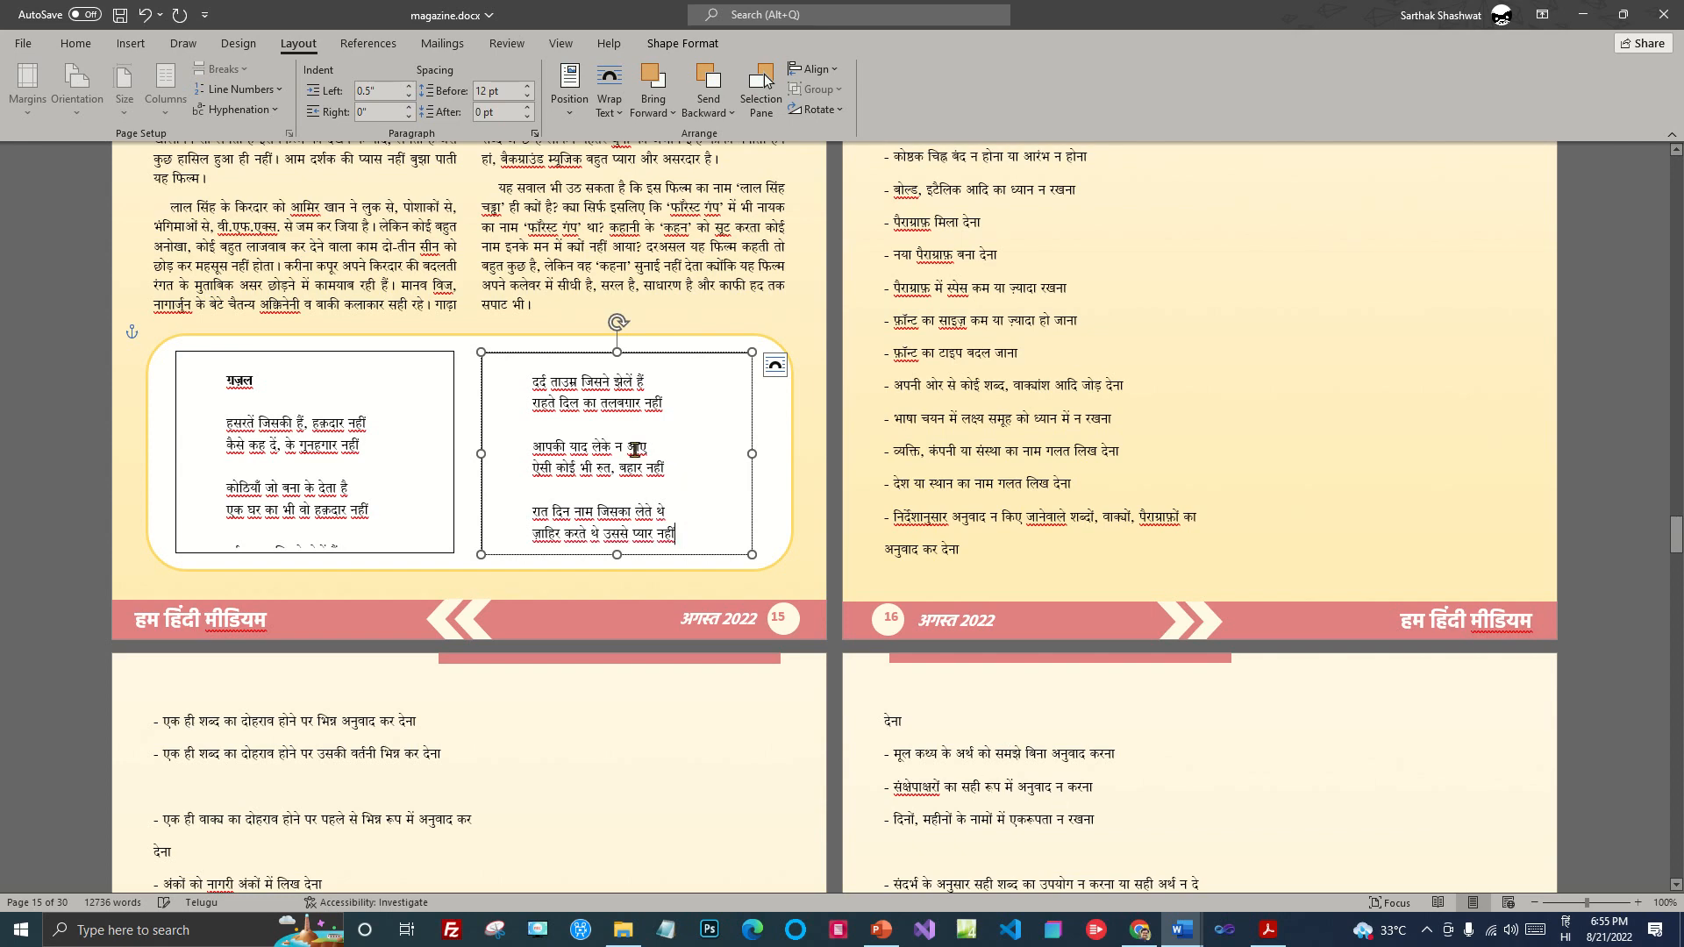
Step: Check the complete poem "ग़ज़ल" in कविताएँ.docx and return to magazine.docx
{"action": "left_click", "coordinate": [1182, 930]}
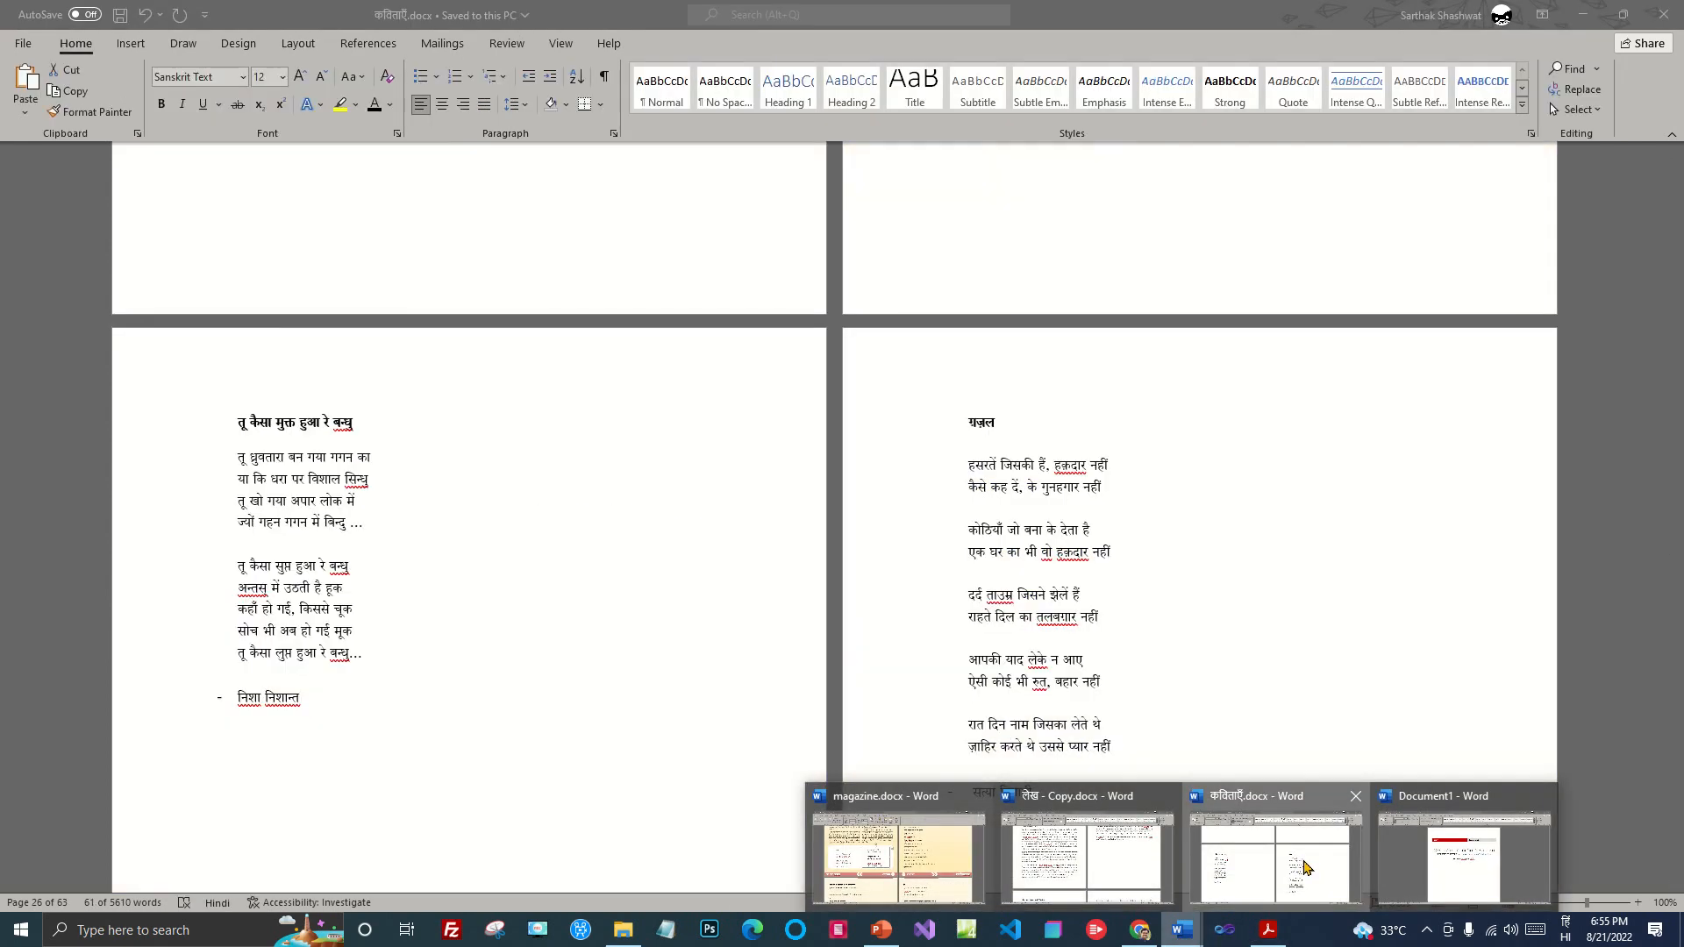
{"action": "left_click", "coordinate": [1307, 869]}
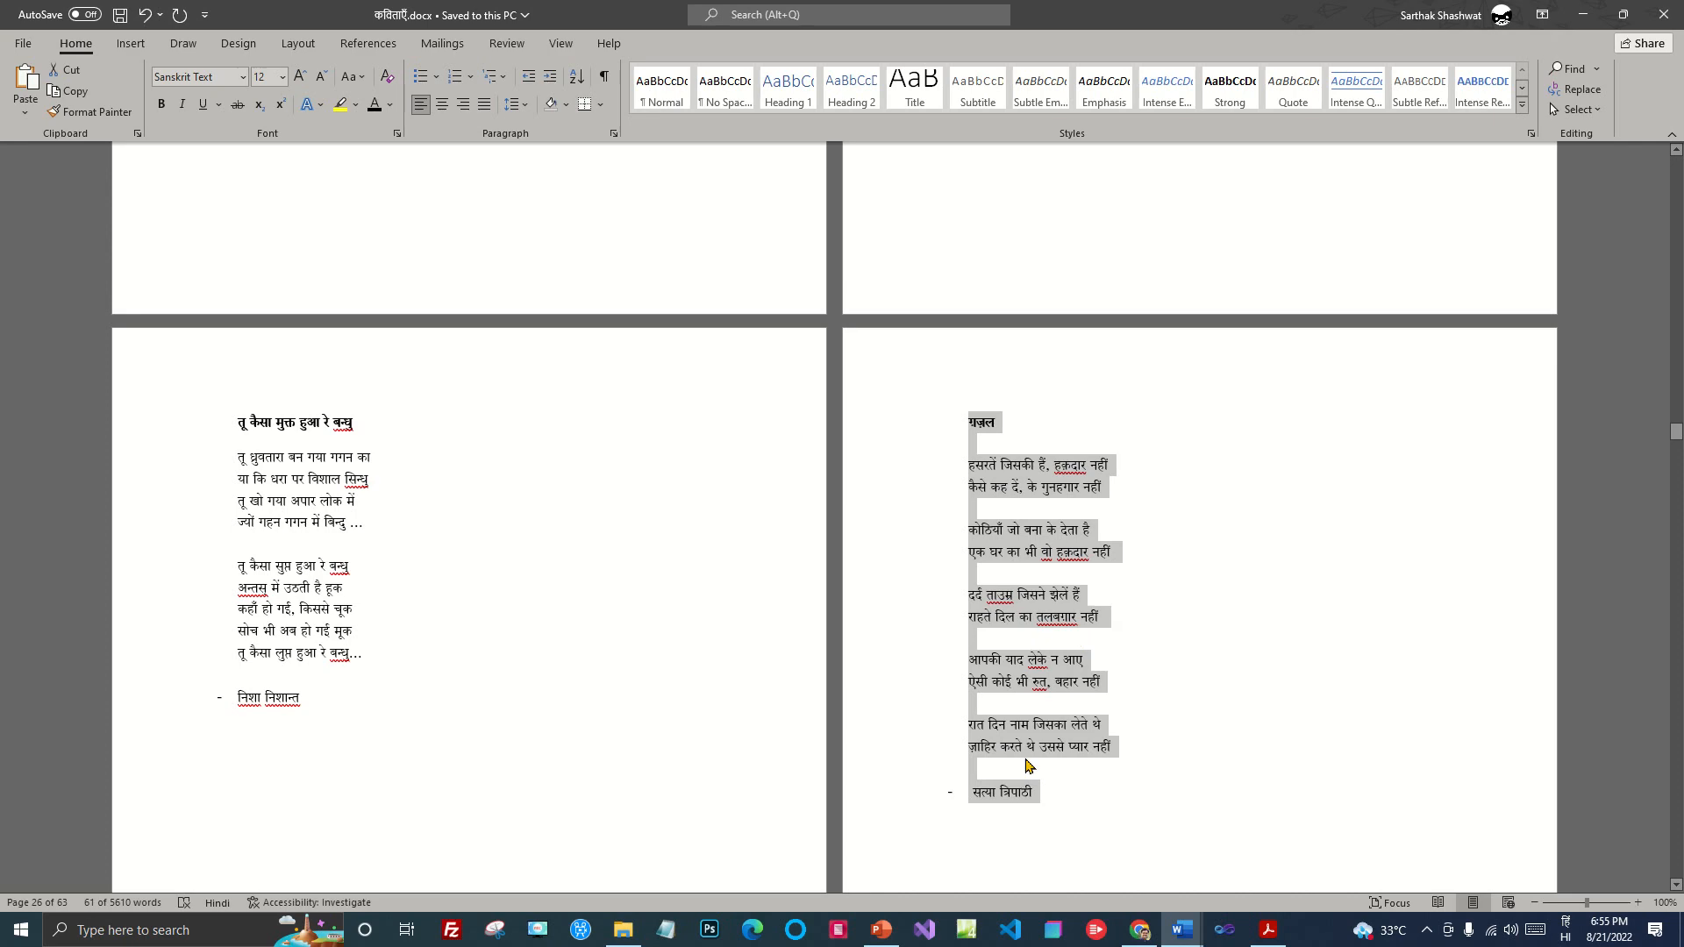
{"action": "key", "text": "alt+Tab"}
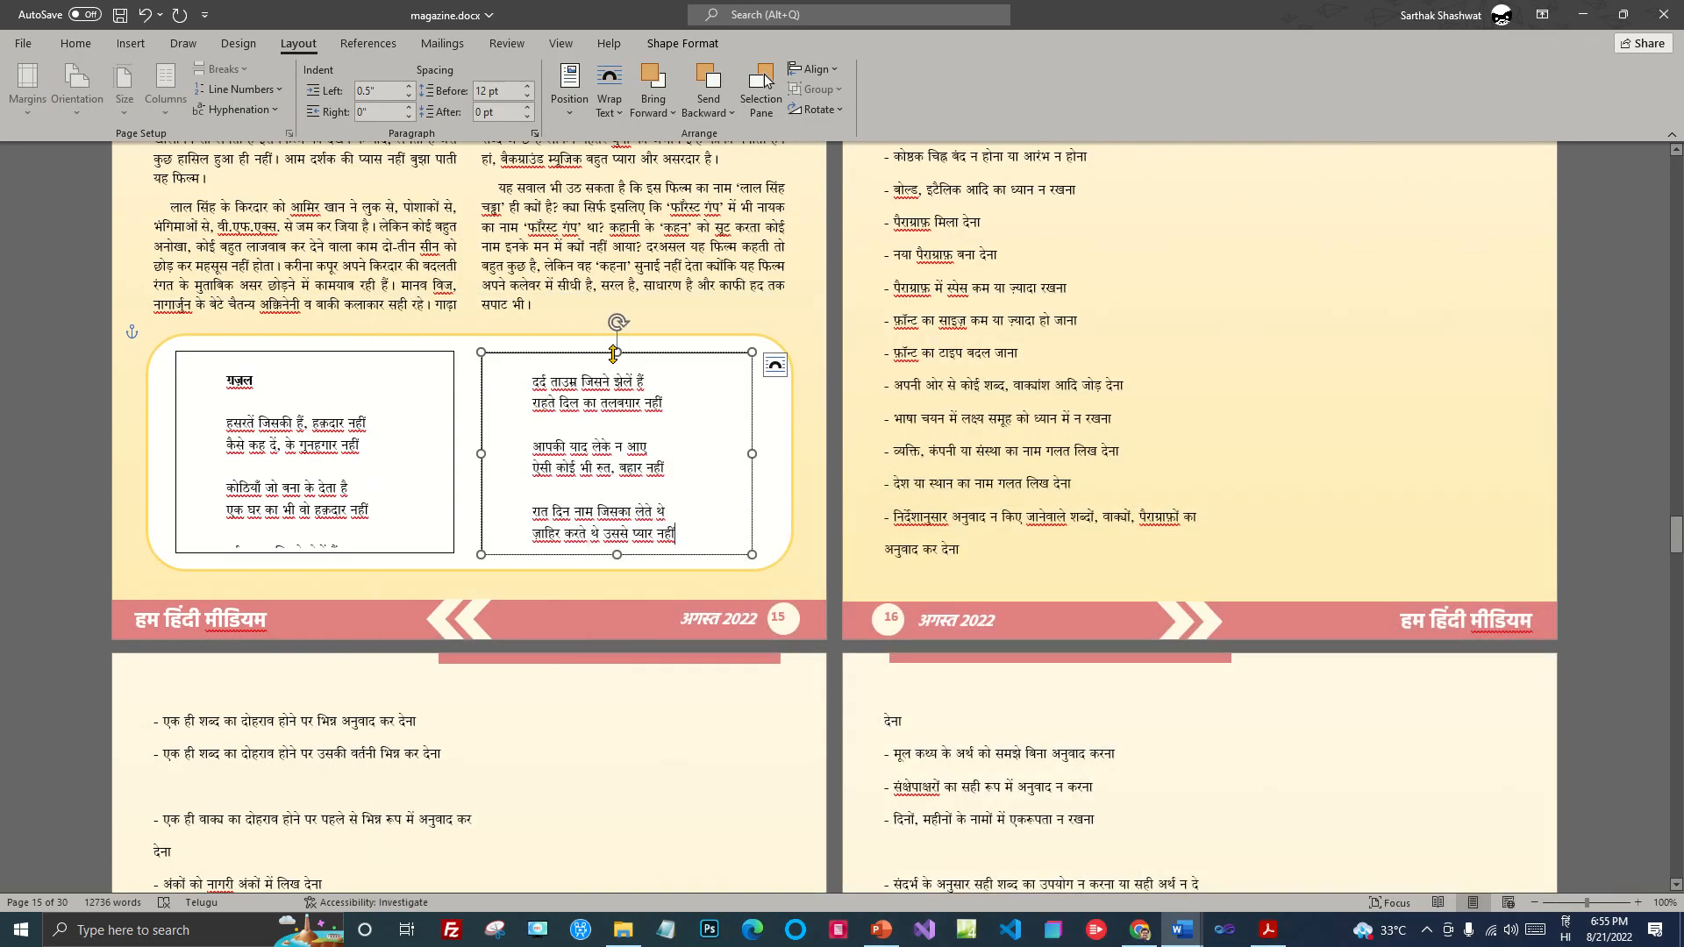
Step: Heighten both poem text boxes so they nearly fill the rounded rectangle from top to bottom
{"action": "left_click_drag", "start_coordinate": [617, 355], "coordinate": [617, 337]}
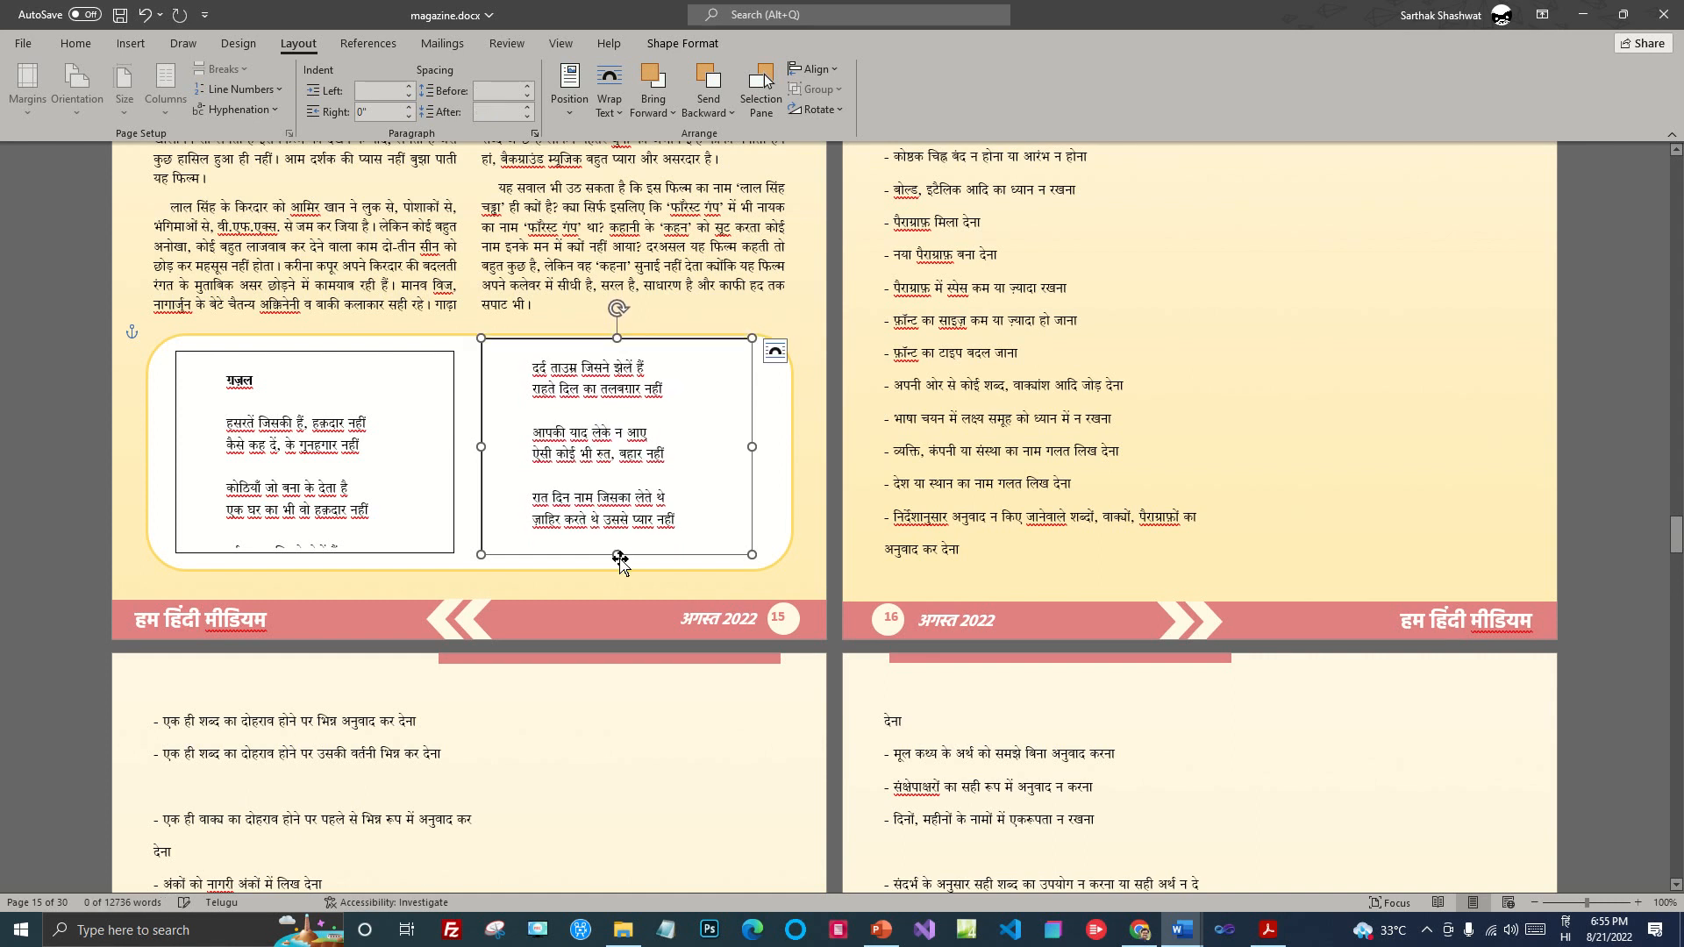
{"action": "left_click_drag", "start_coordinate": [618, 559], "coordinate": [620, 566]}
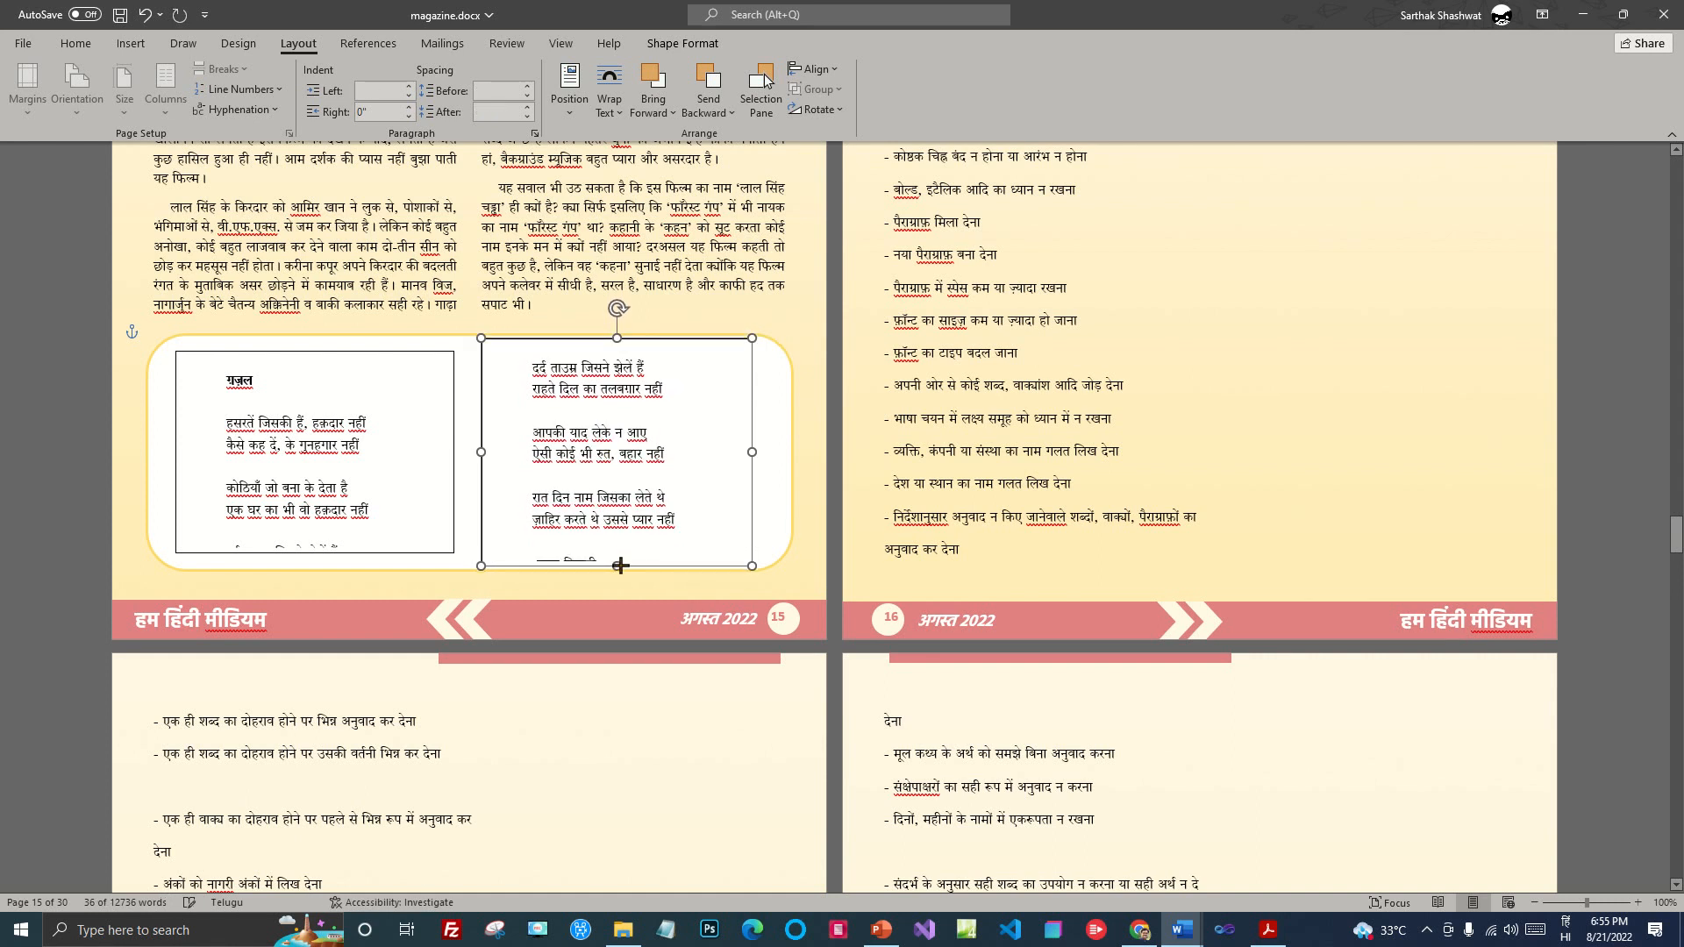
{"action": "left_click", "coordinate": [267, 373]}
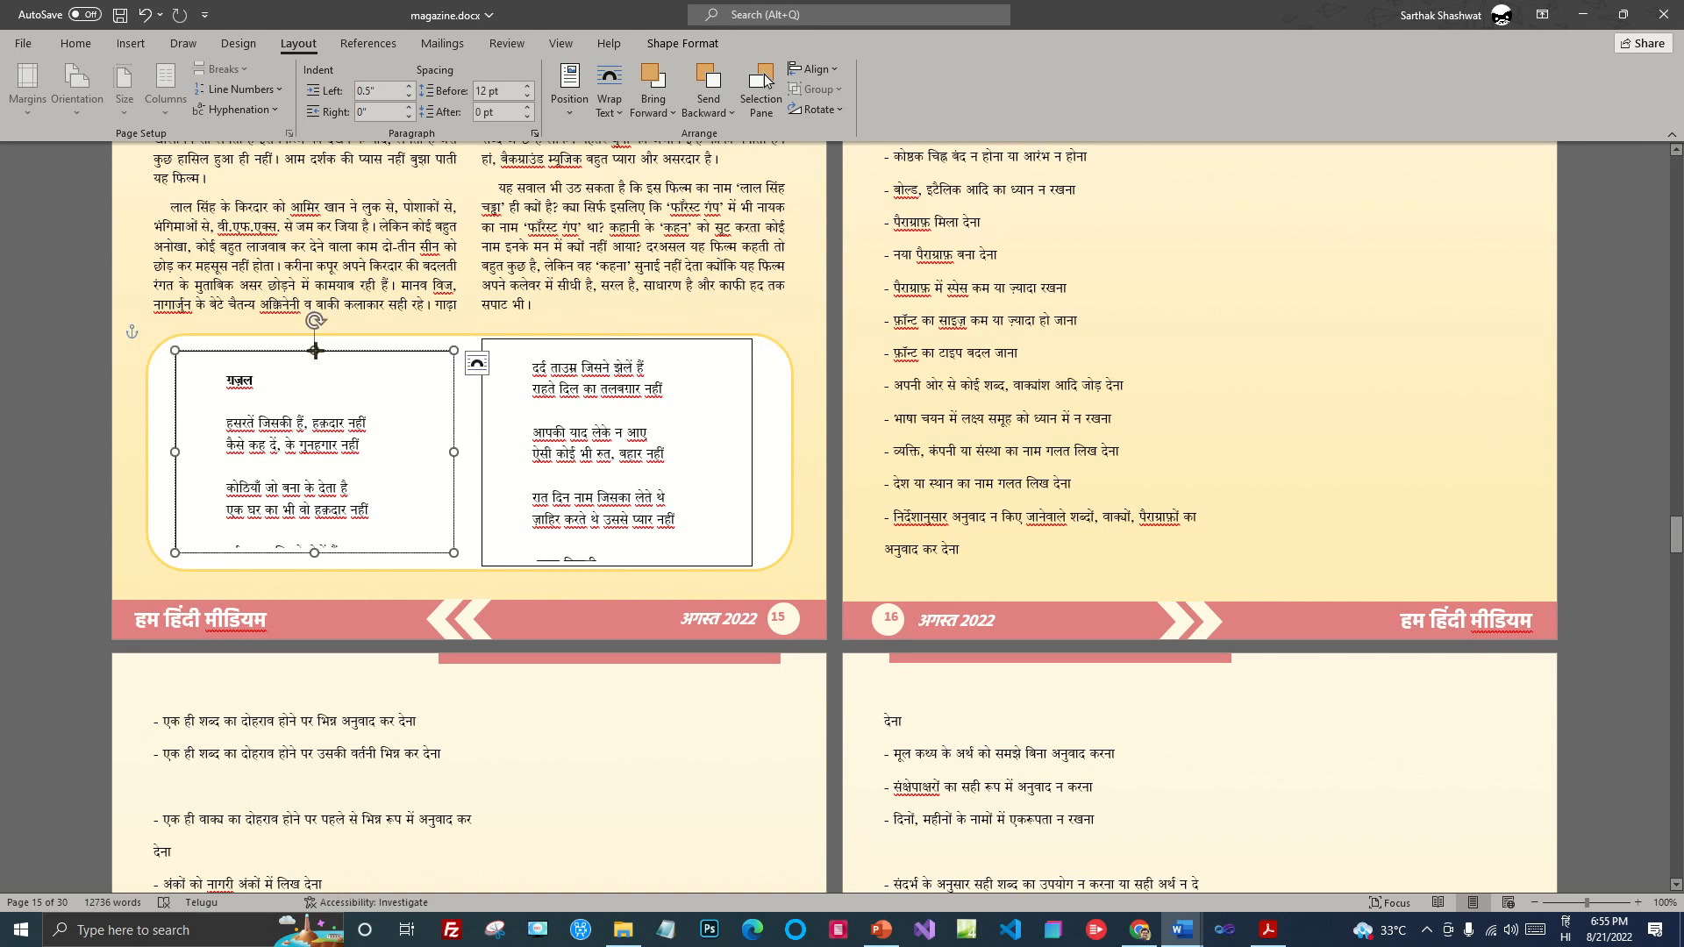
{"action": "left_click_drag", "start_coordinate": [314, 351], "coordinate": [315, 342]}
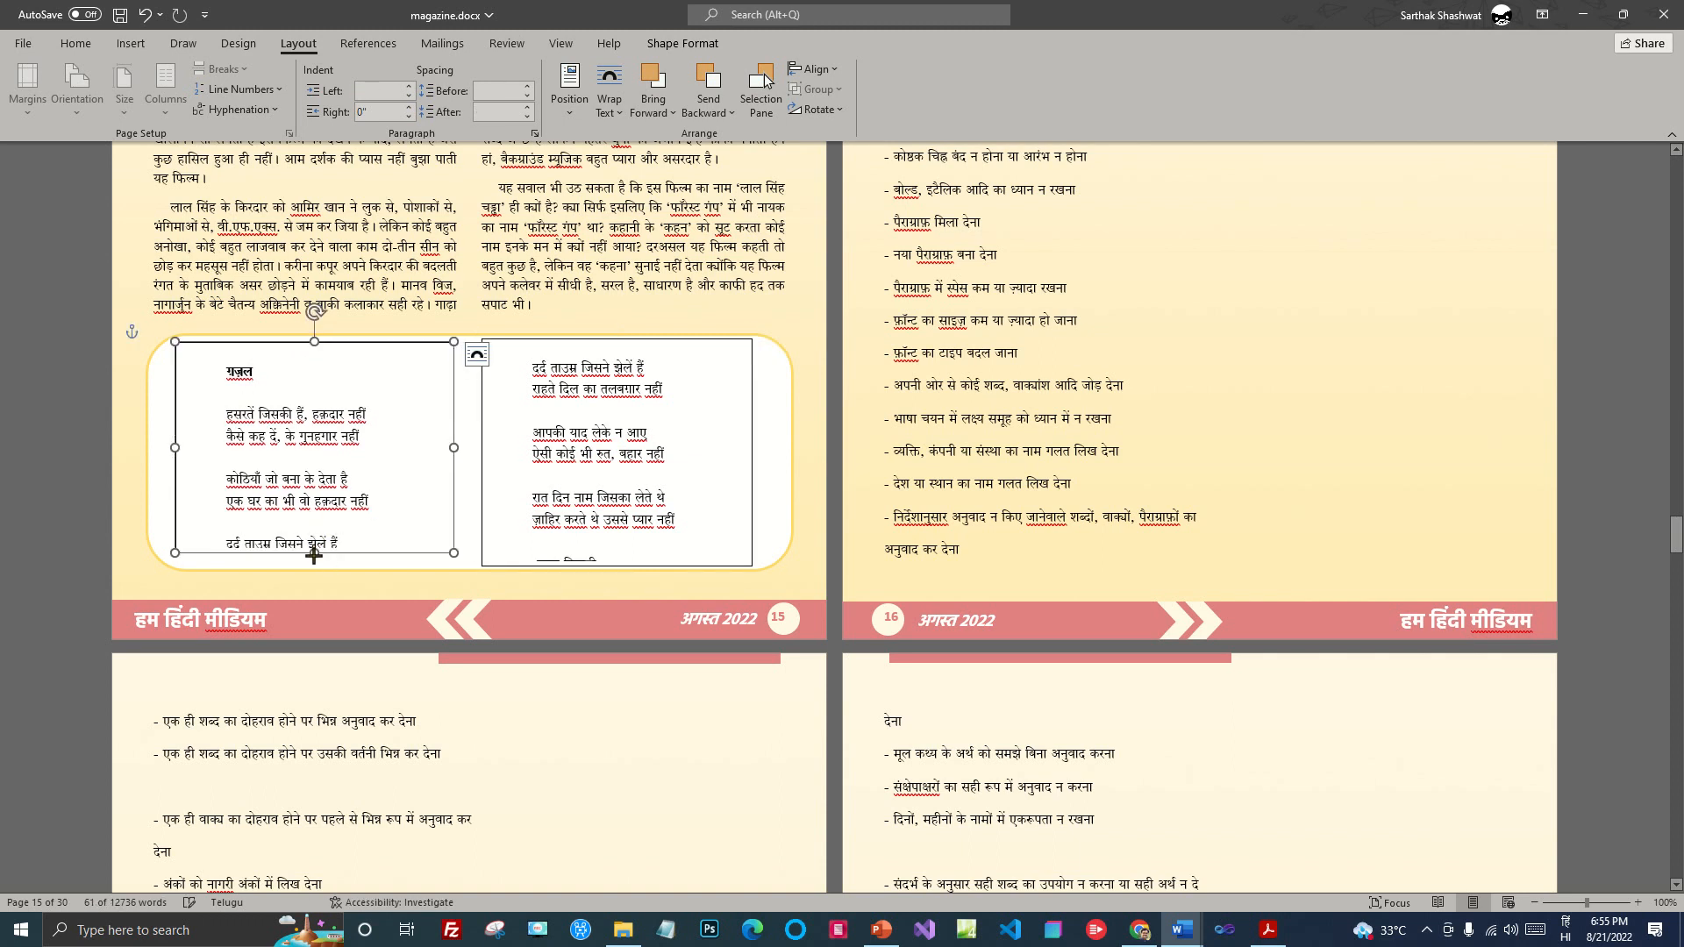
Step: Extend the top edges of both poem text boxes slightly above the rounded rectangle to fit more of the poem's lines
{"action": "left_click", "coordinate": [704, 517]}
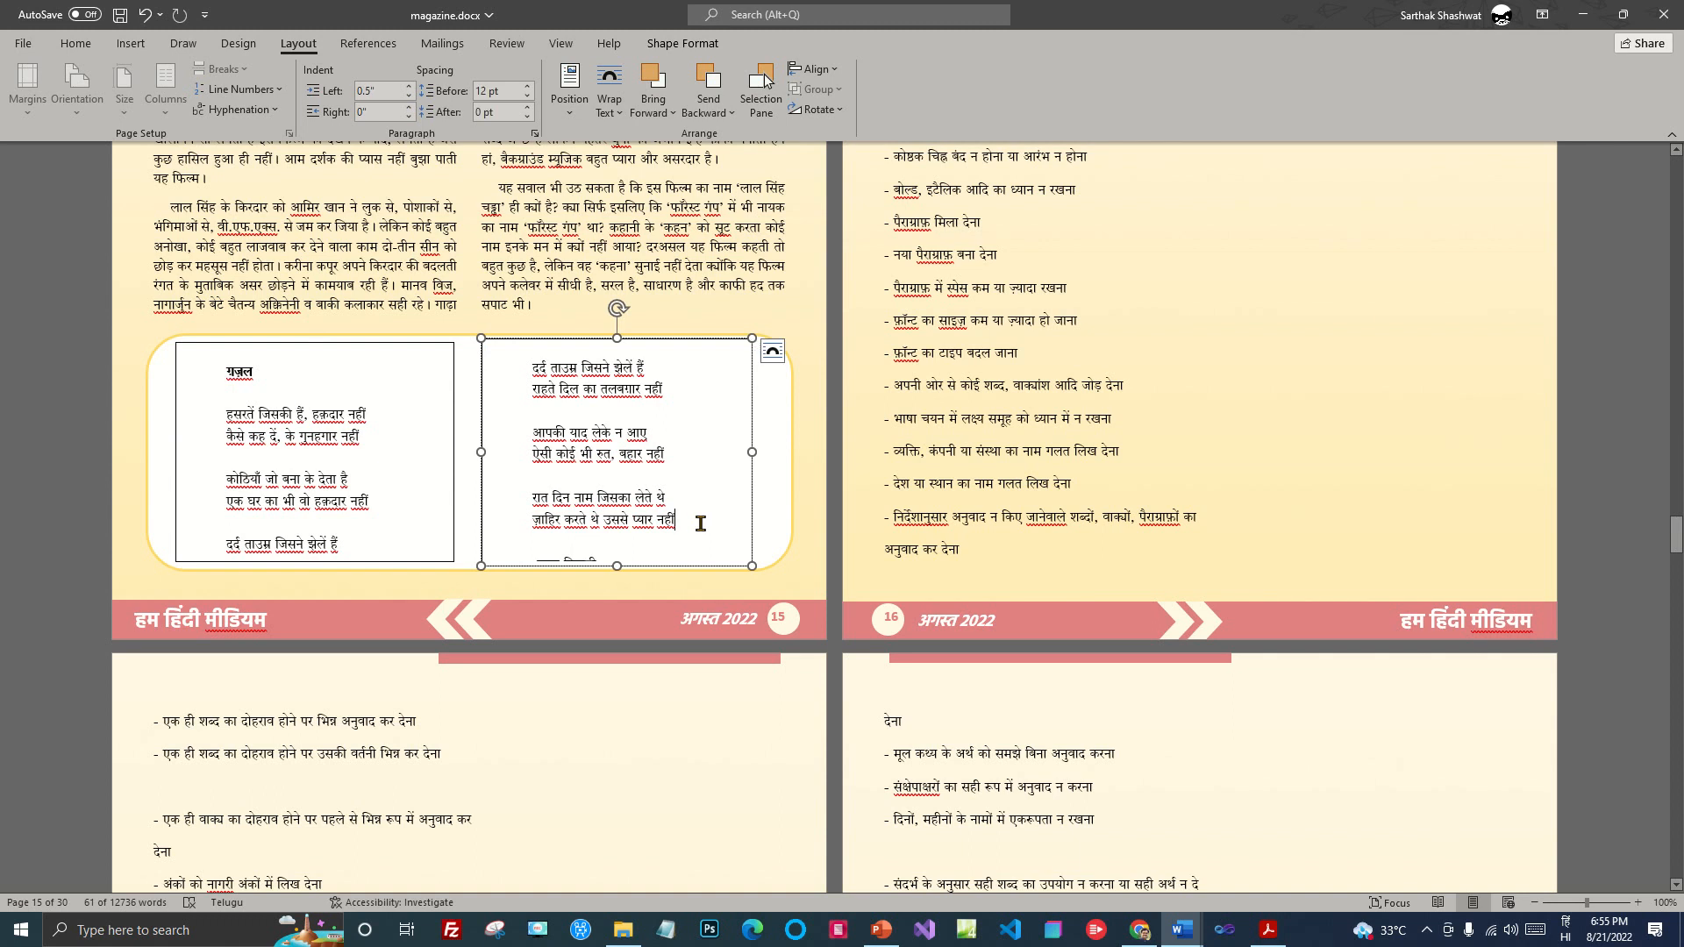
{"action": "left_click", "coordinate": [765, 456]}
{"action": "left_click", "coordinate": [643, 542]}
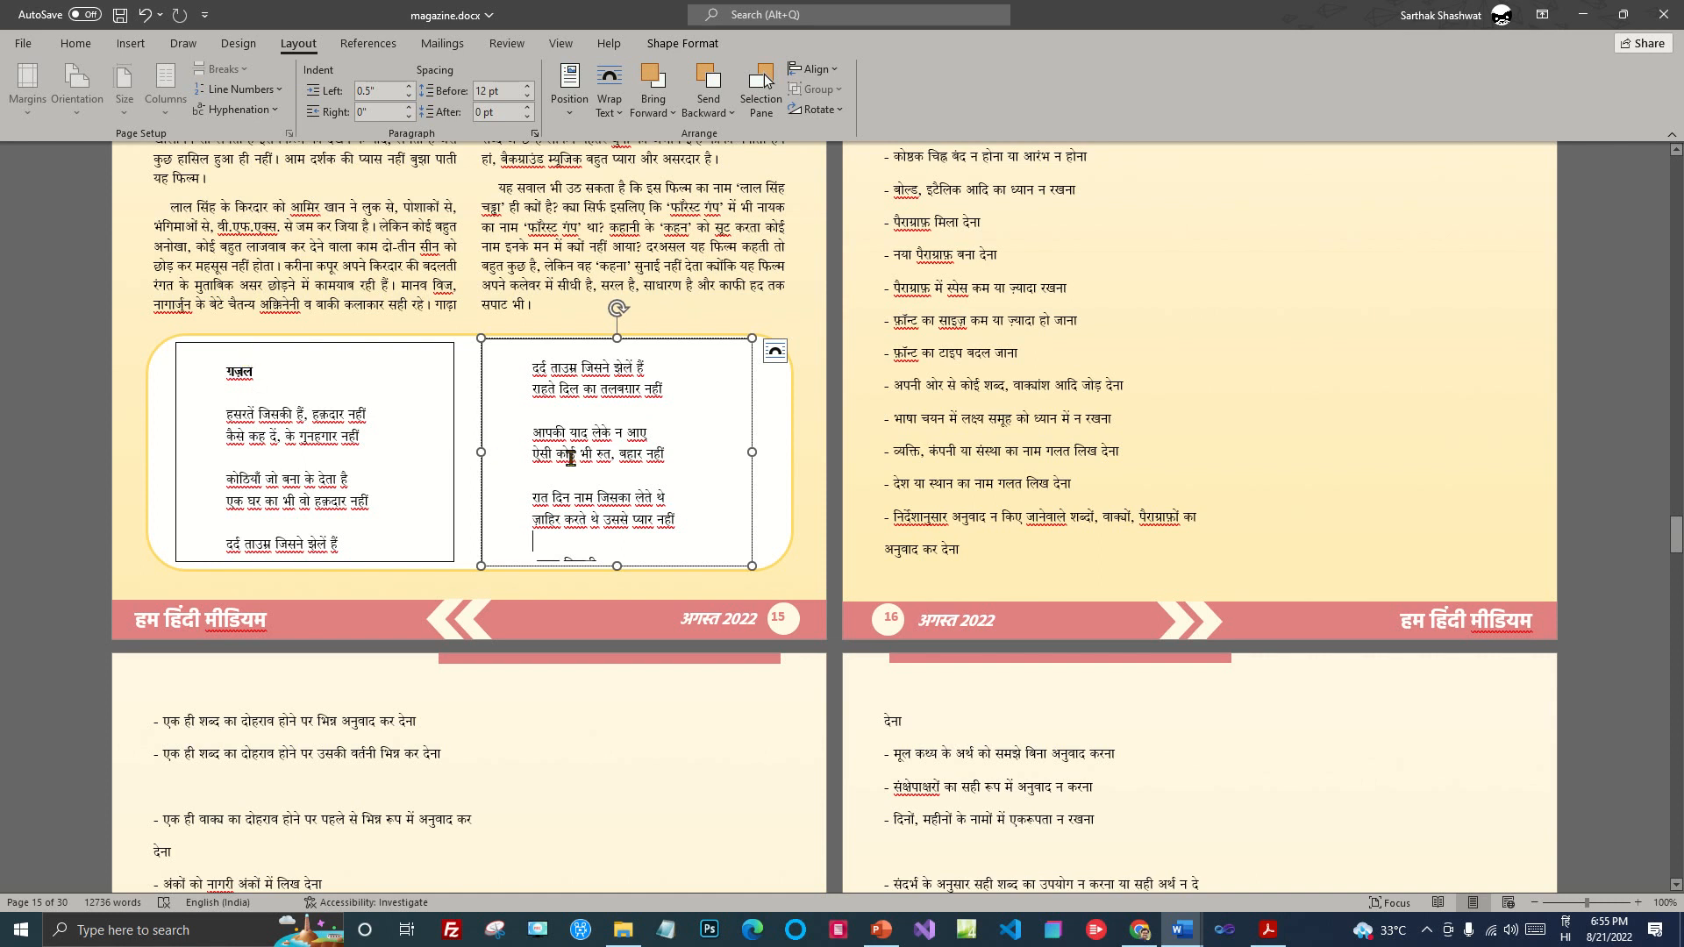
{"action": "left_click", "coordinate": [326, 349]}
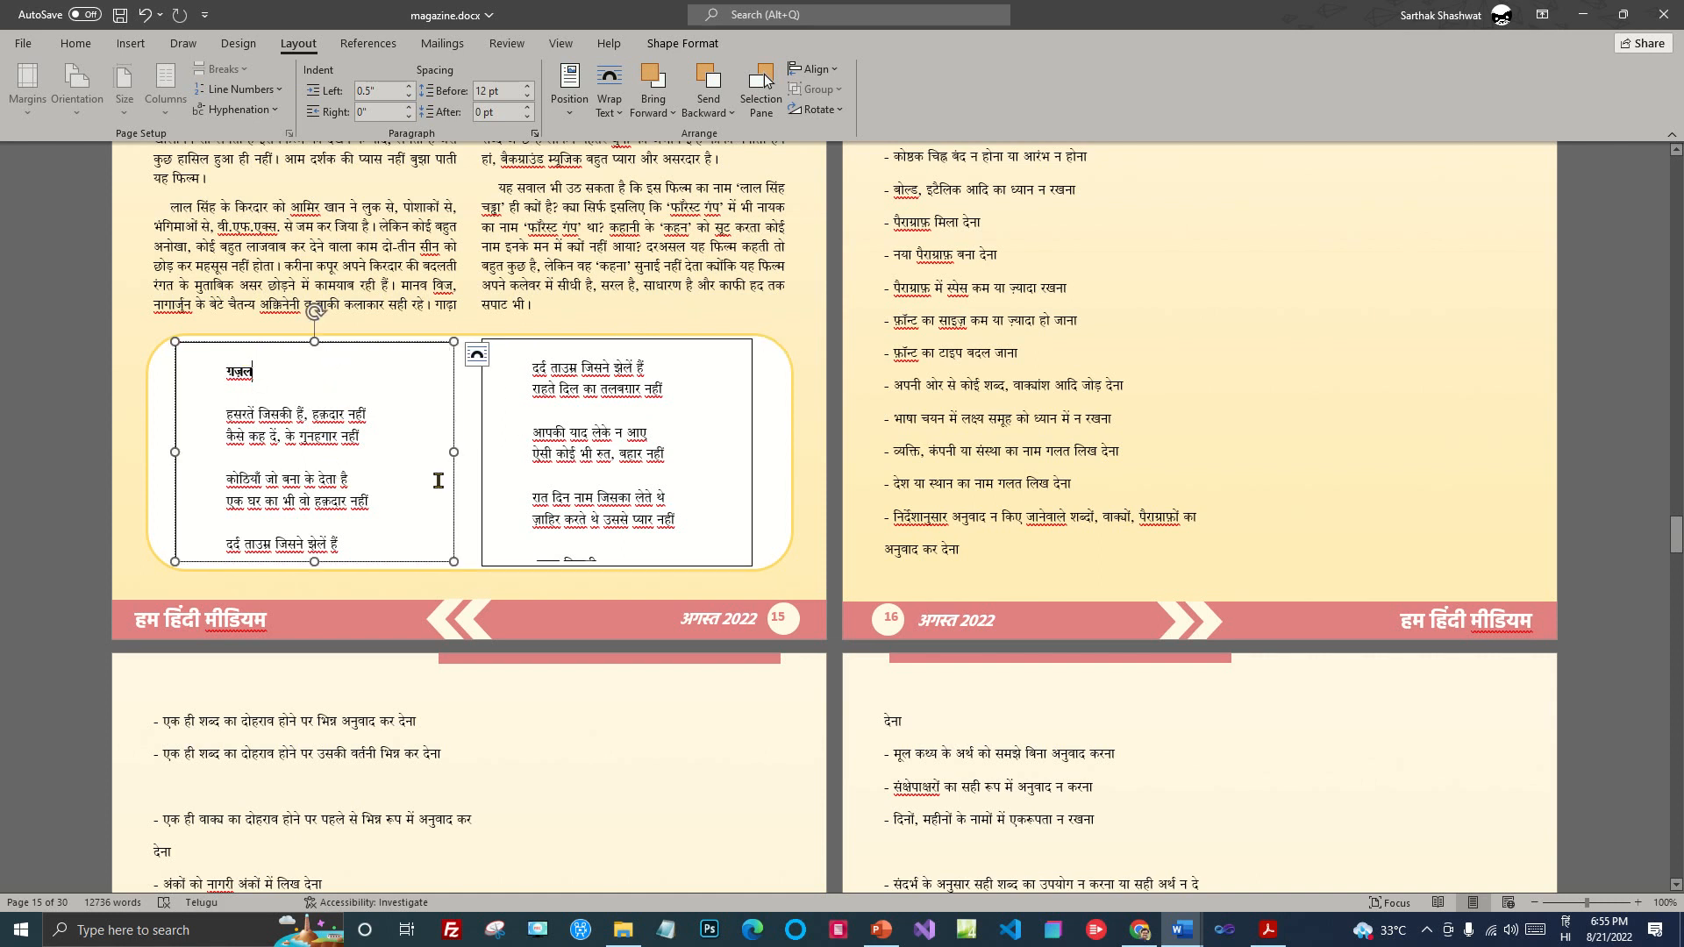
{"action": "left_click_drag", "start_coordinate": [315, 342], "coordinate": [320, 325]}
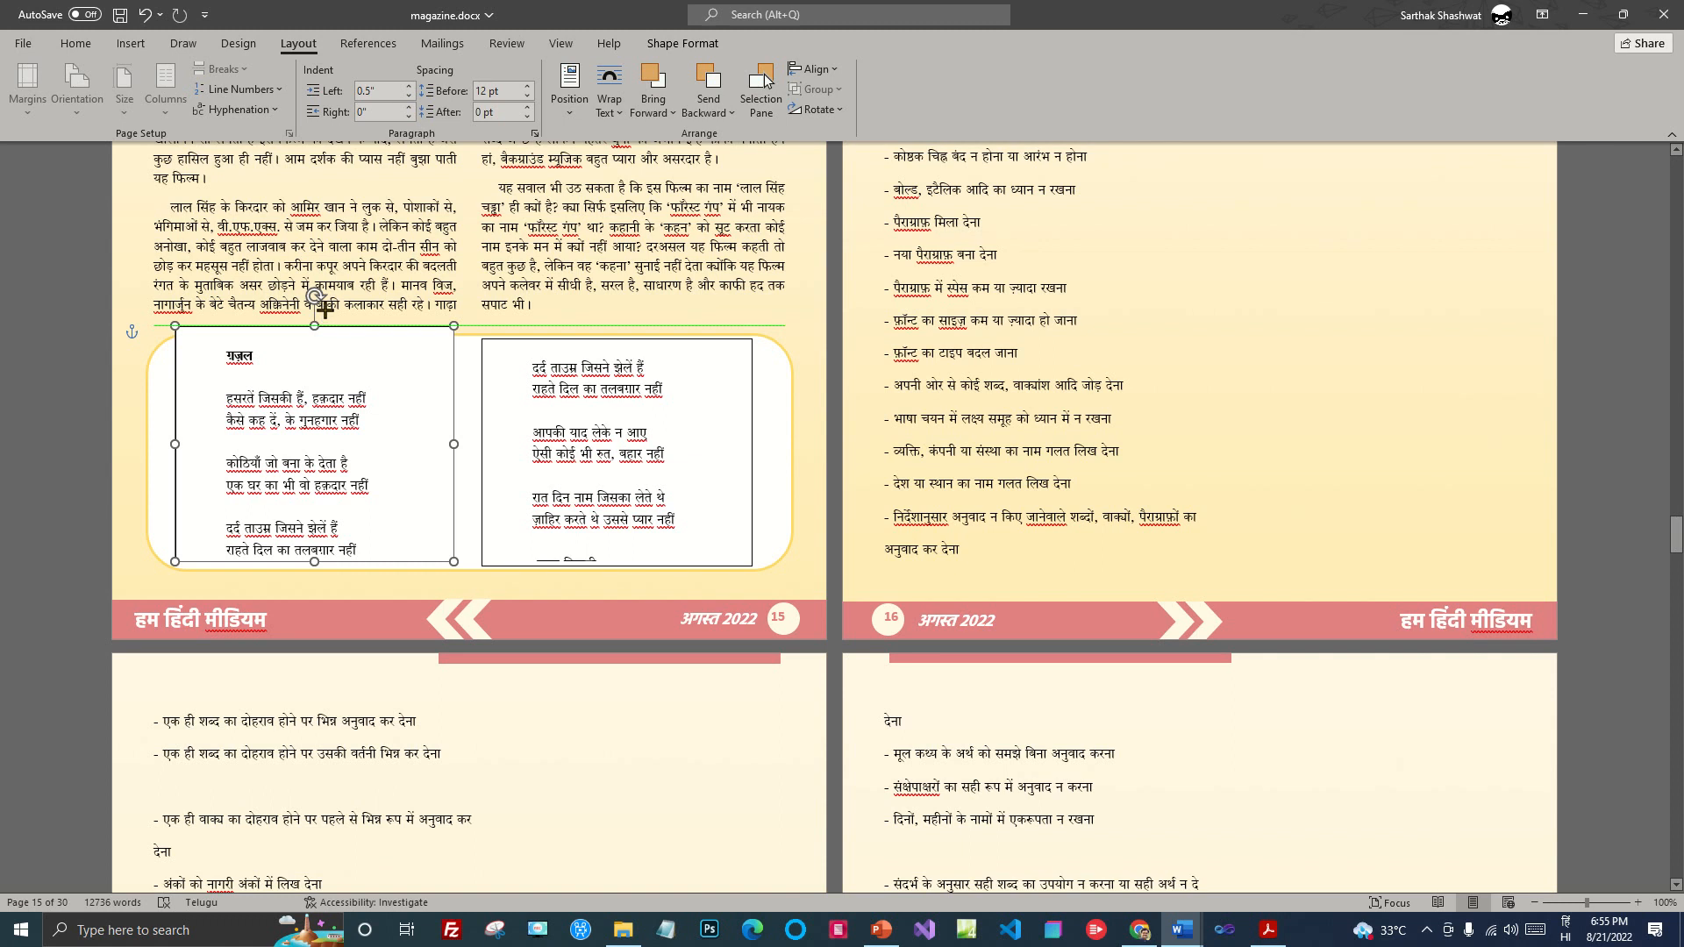
{"action": "left_click", "coordinate": [667, 363]}
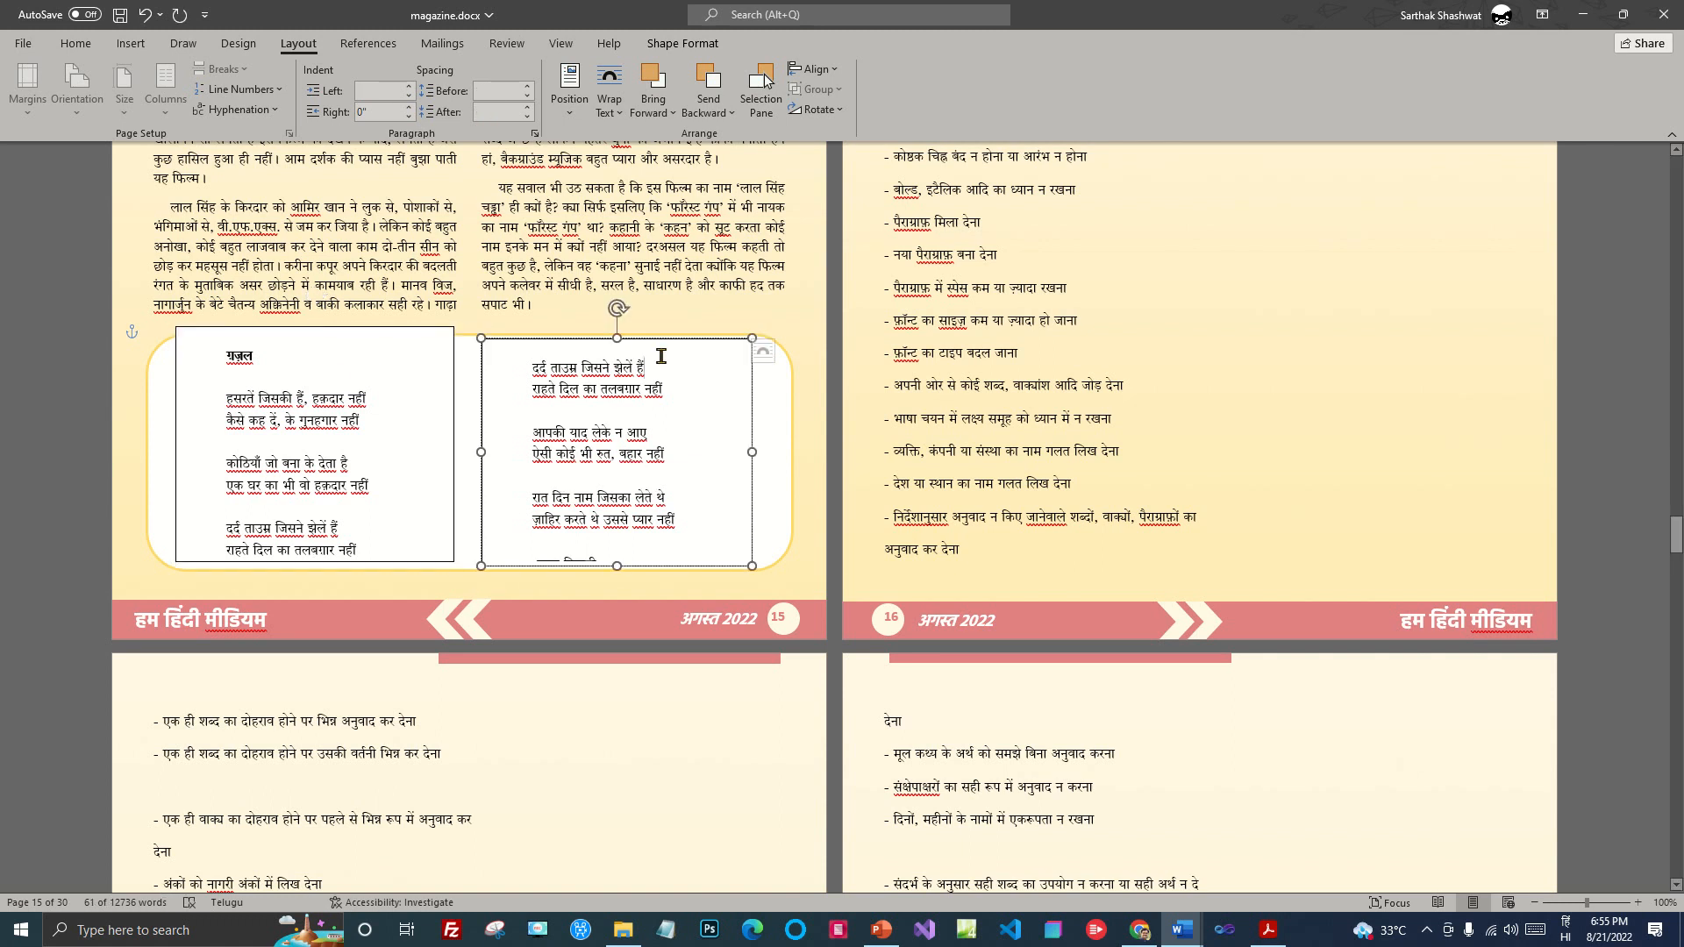
{"action": "left_click_drag", "start_coordinate": [614, 338], "coordinate": [611, 324]}
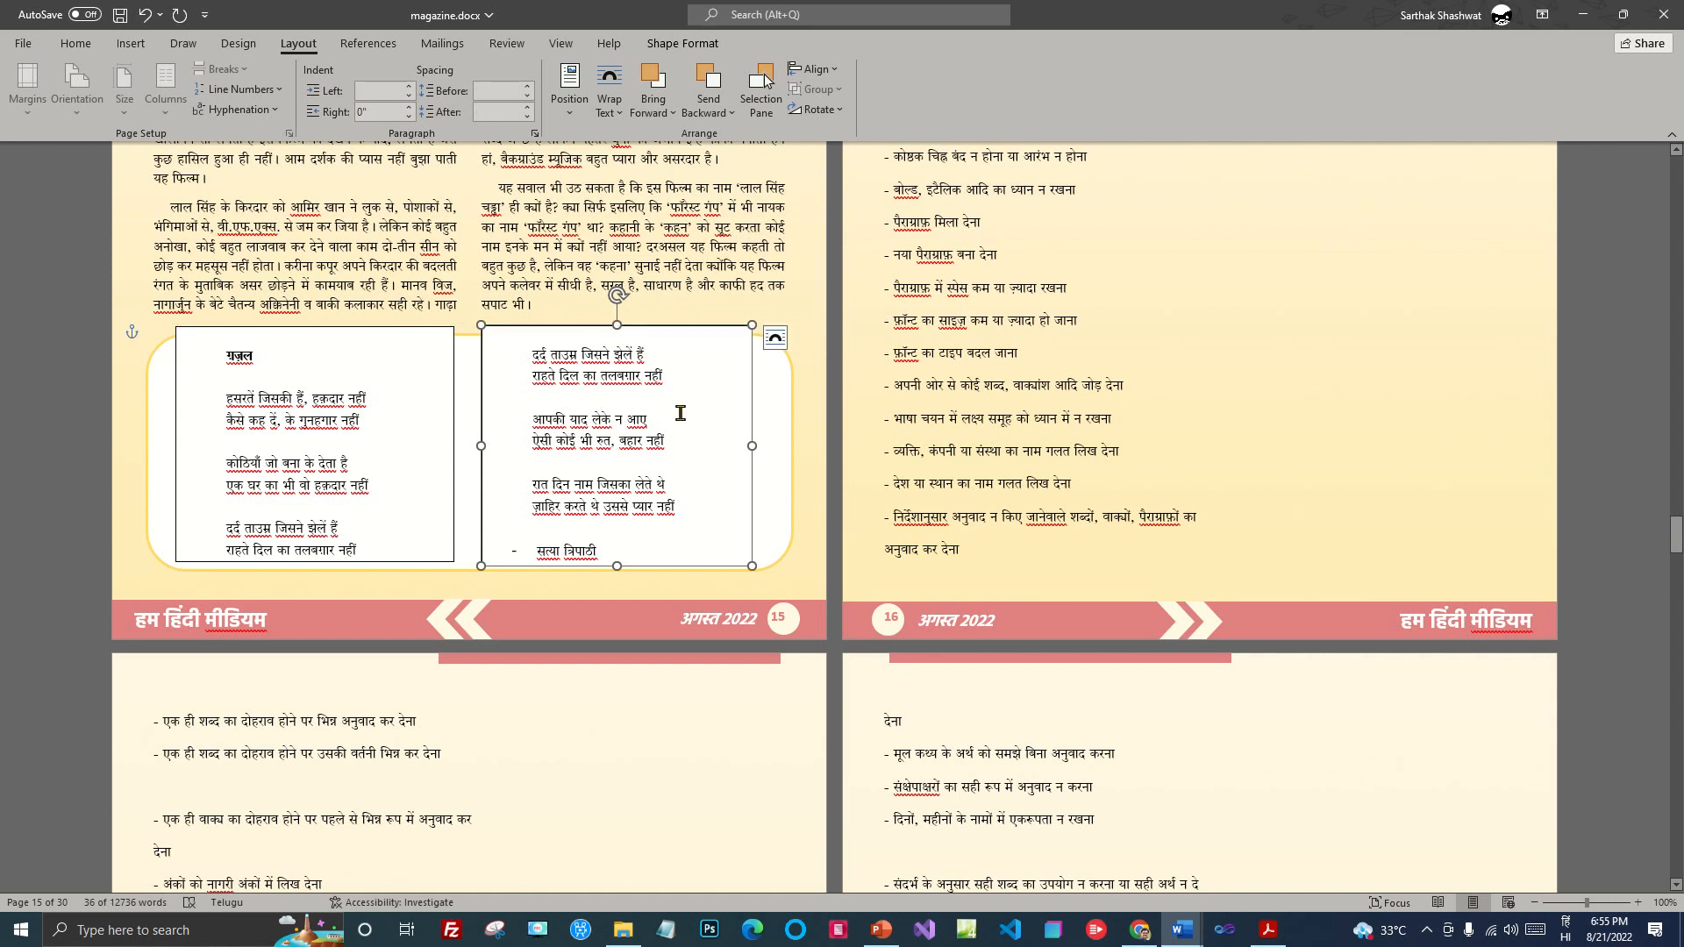
{"action": "left_click_drag", "start_coordinate": [616, 326], "coordinate": [621, 340]}
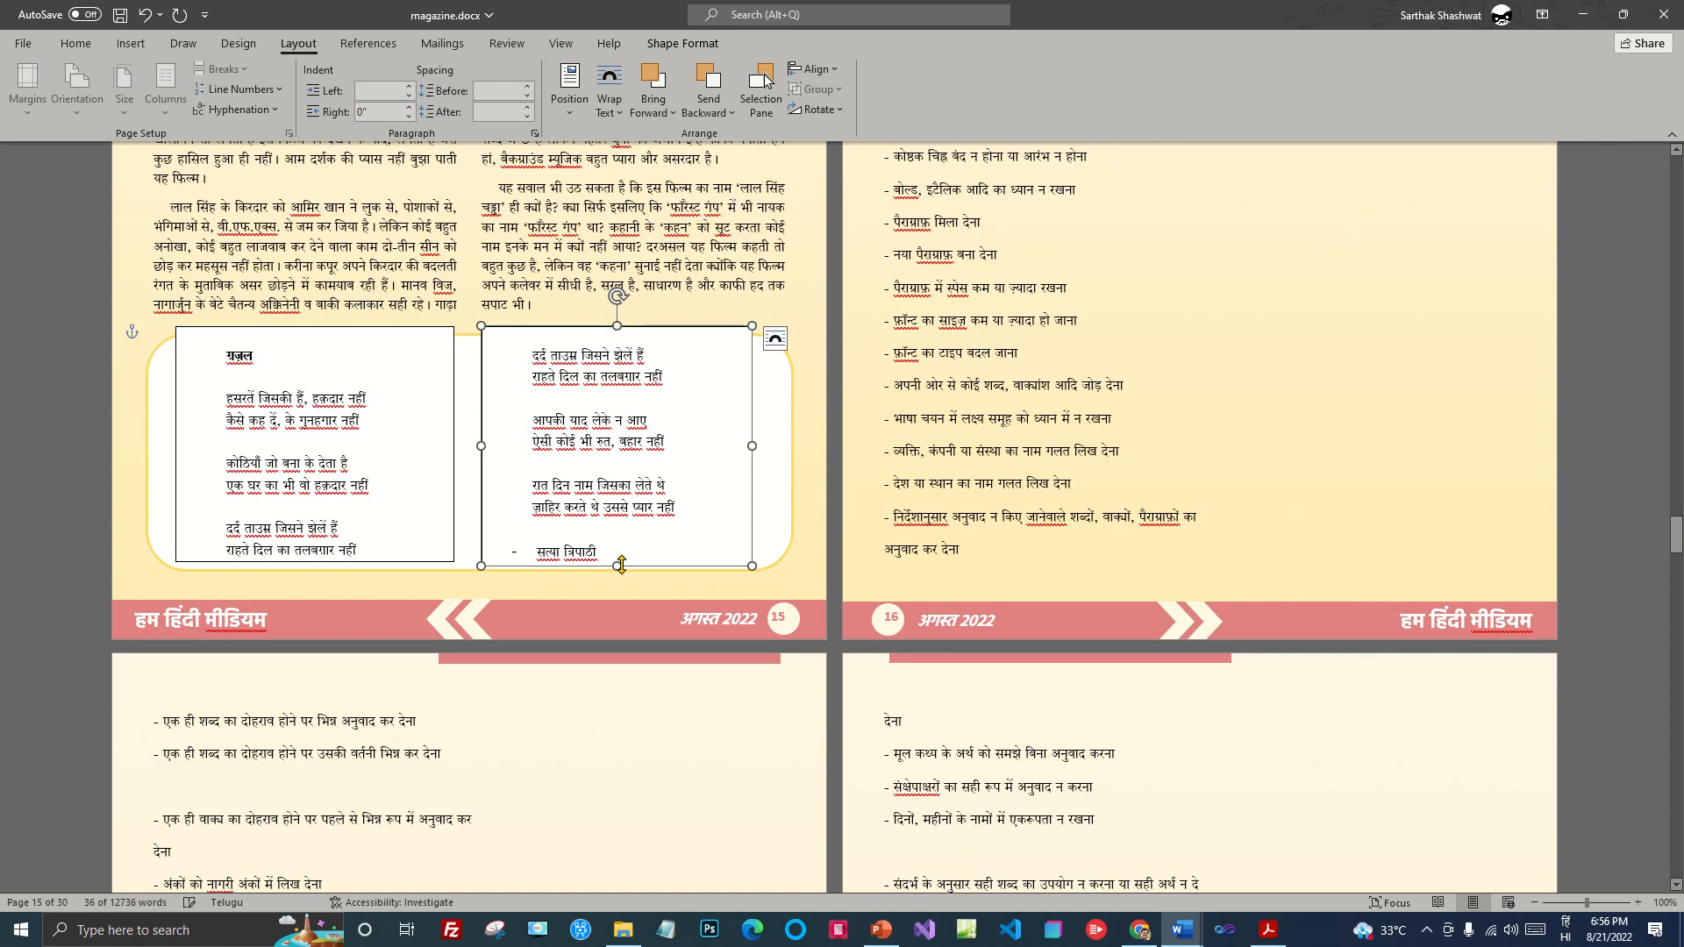
Step: Make the author line at the end of the poem in the right text box bold
{"action": "left_click_drag", "start_coordinate": [599, 553], "coordinate": [509, 551]}
{"action": "left_click", "coordinate": [76, 44]}
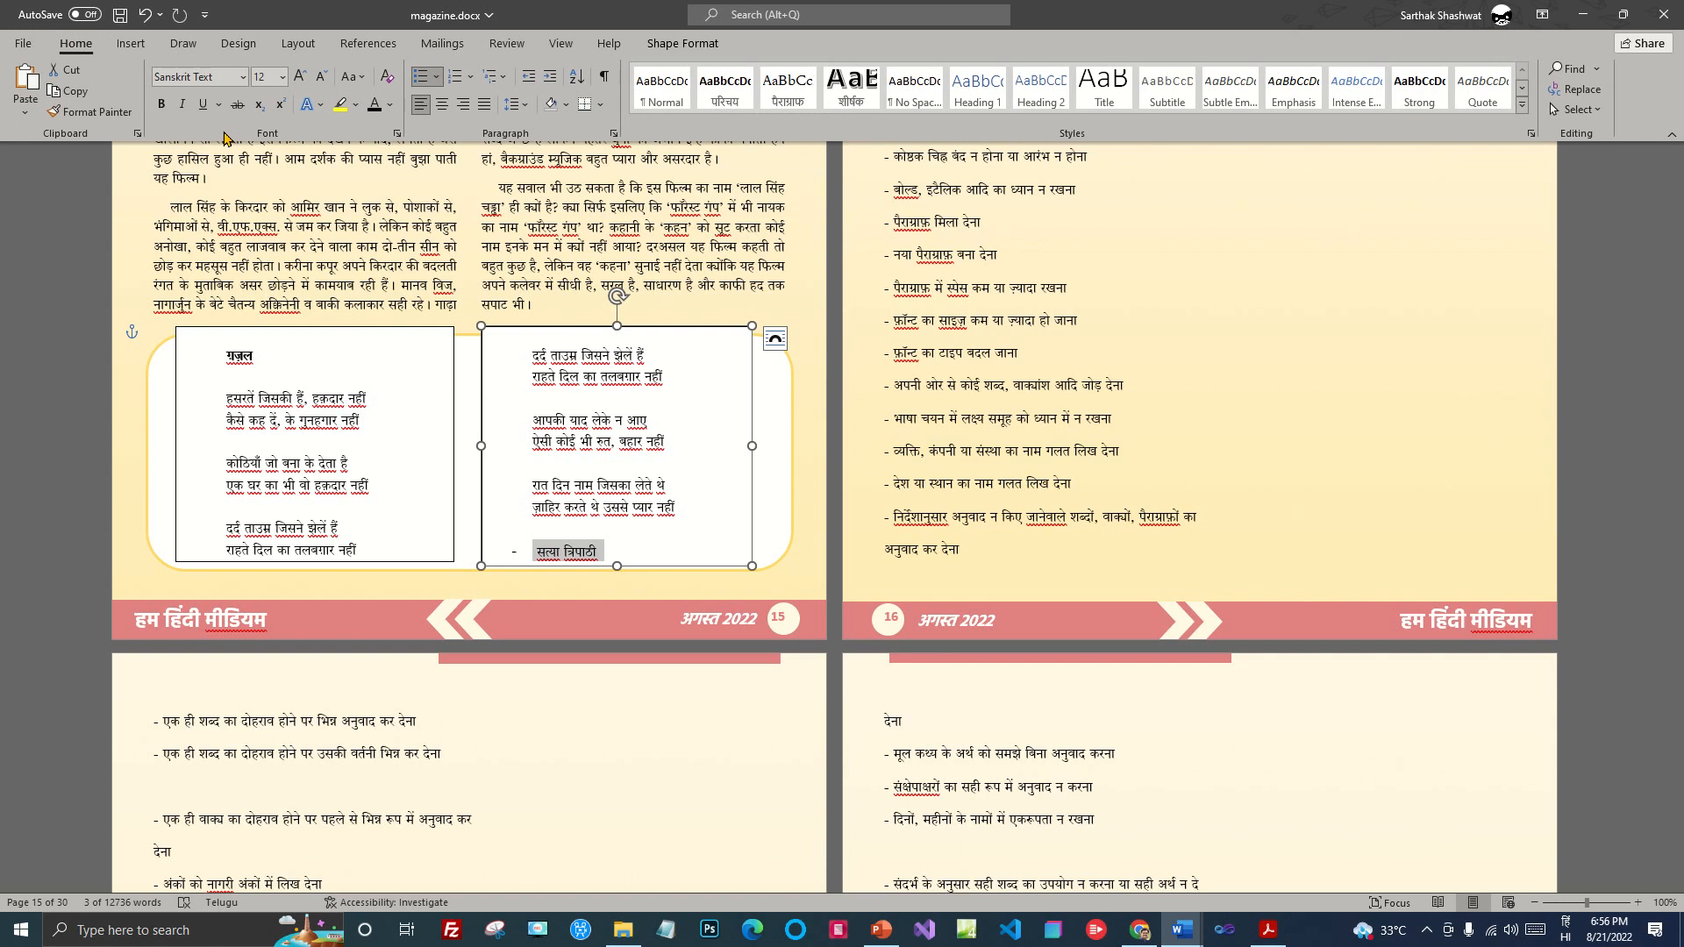
{"action": "left_click", "coordinate": [161, 105]}
{"action": "left_click", "coordinate": [655, 563]}
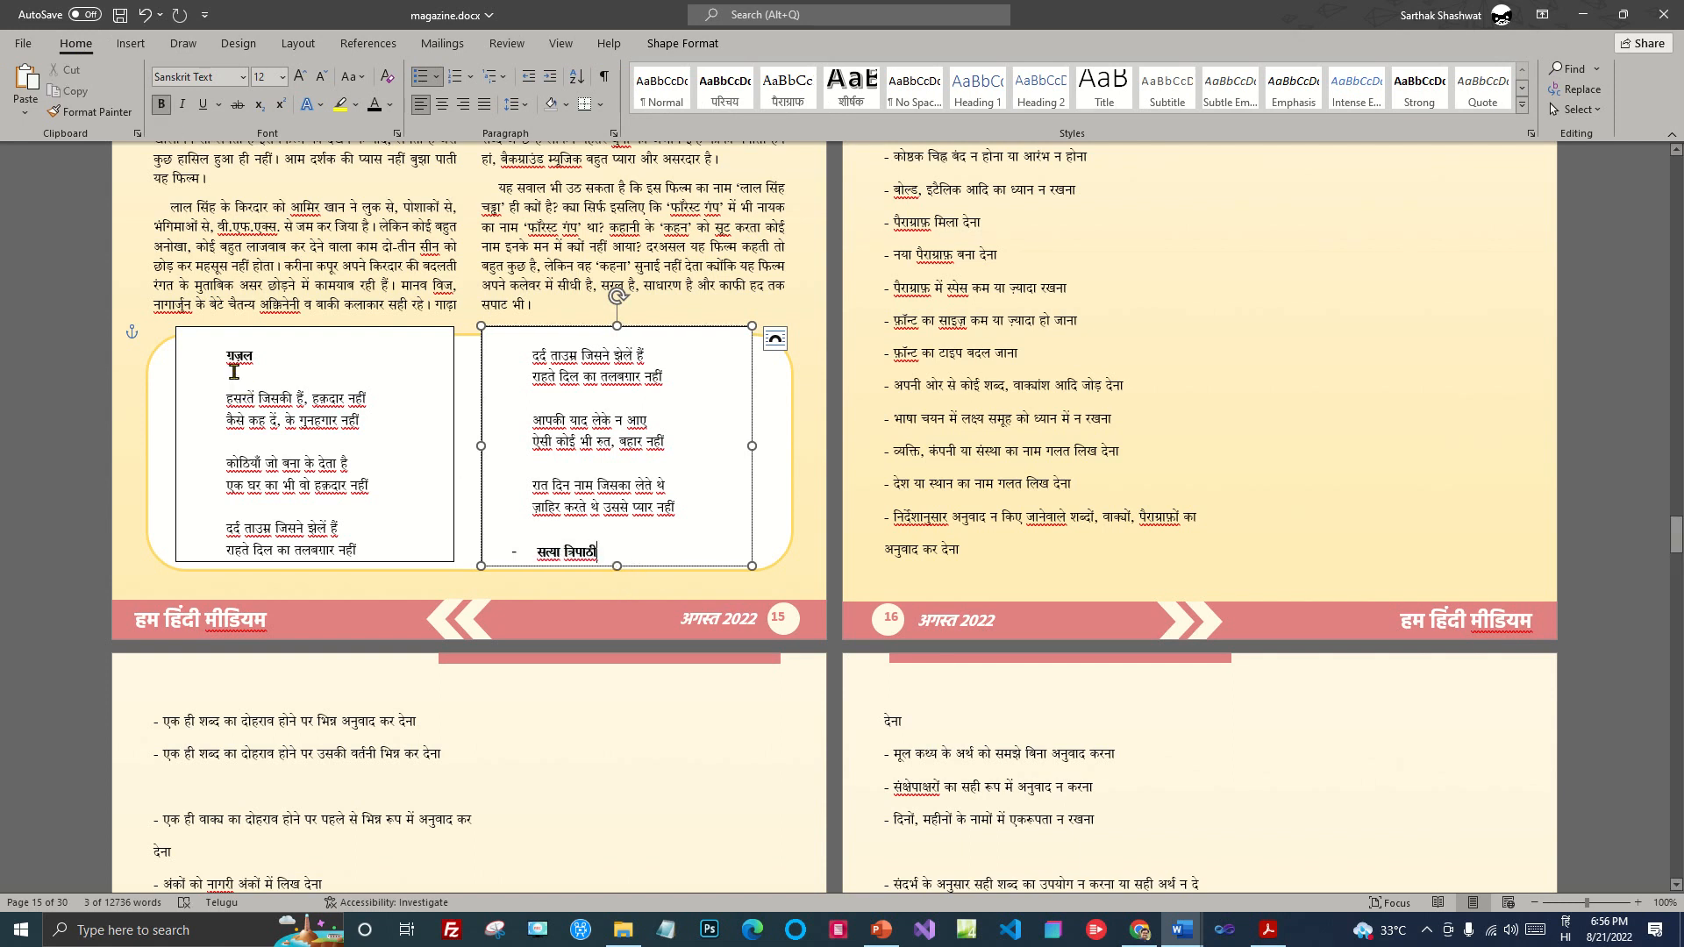
Step: Set the font size of the poem's title "ग़ज़ल" to 14
{"action": "left_click_drag", "start_coordinate": [254, 361], "coordinate": [222, 357]}
{"action": "left_click", "coordinate": [283, 77]}
{"action": "left_click", "coordinate": [270, 213]}
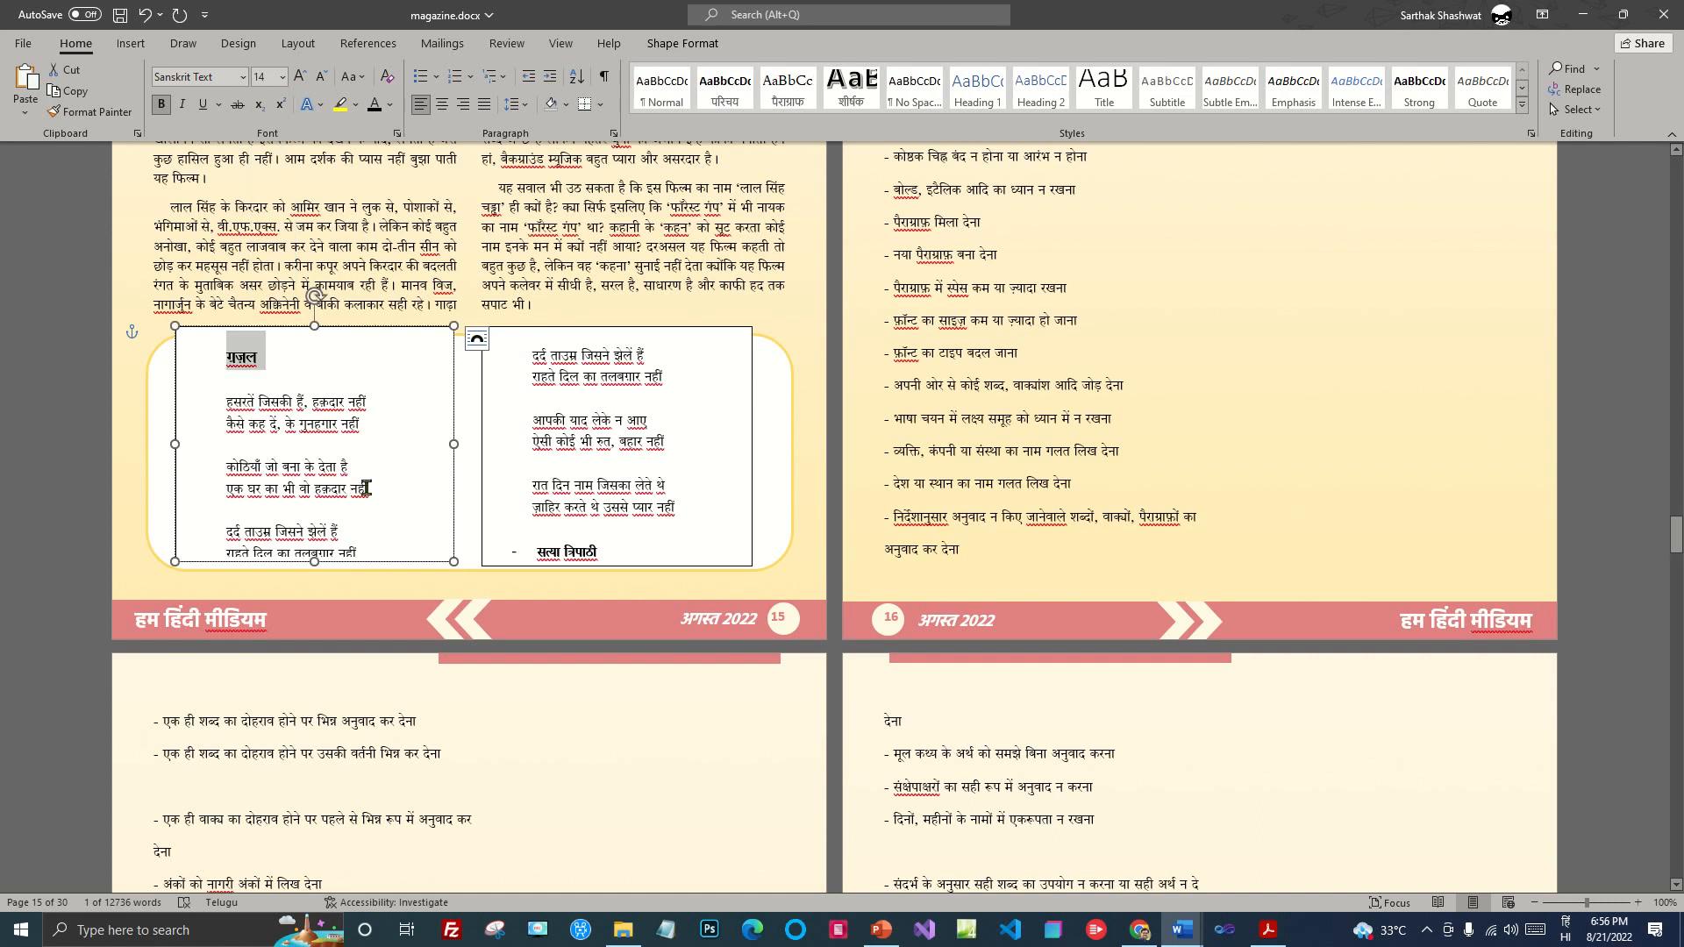
Step: Raise the top edges of both poem text boxes further to a matching level, making the left one about 2.9" high
{"action": "left_click_drag", "start_coordinate": [314, 326], "coordinate": [333, 352]}
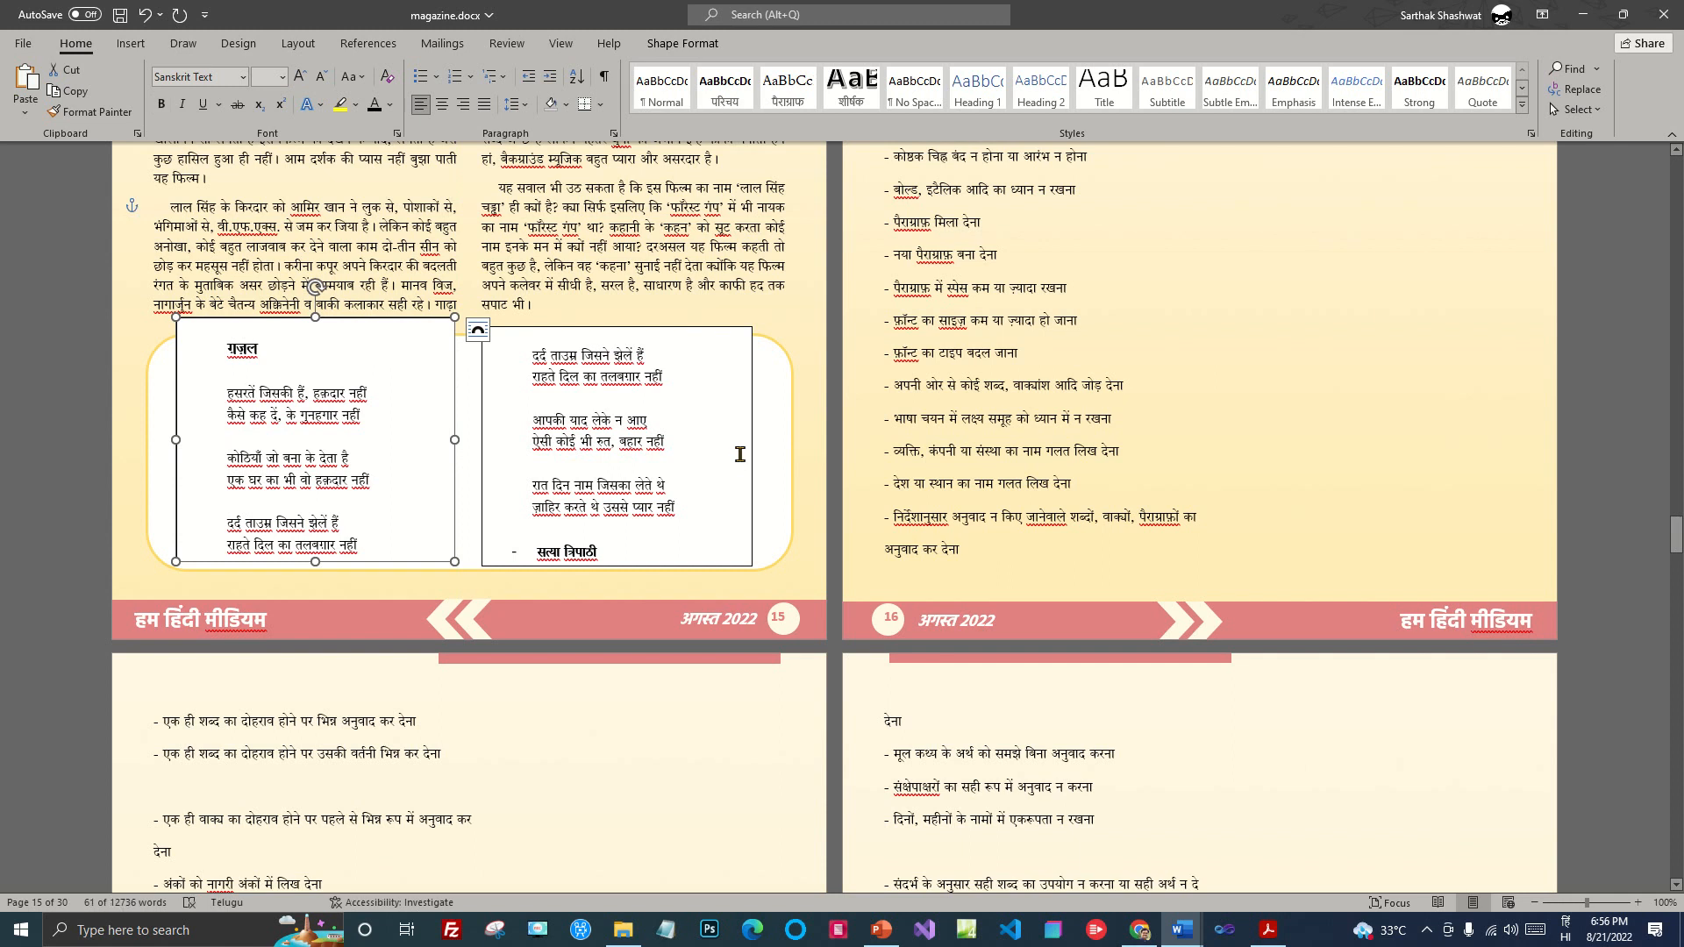
{"action": "left_click_drag", "start_coordinate": [754, 447], "coordinate": [750, 439]}
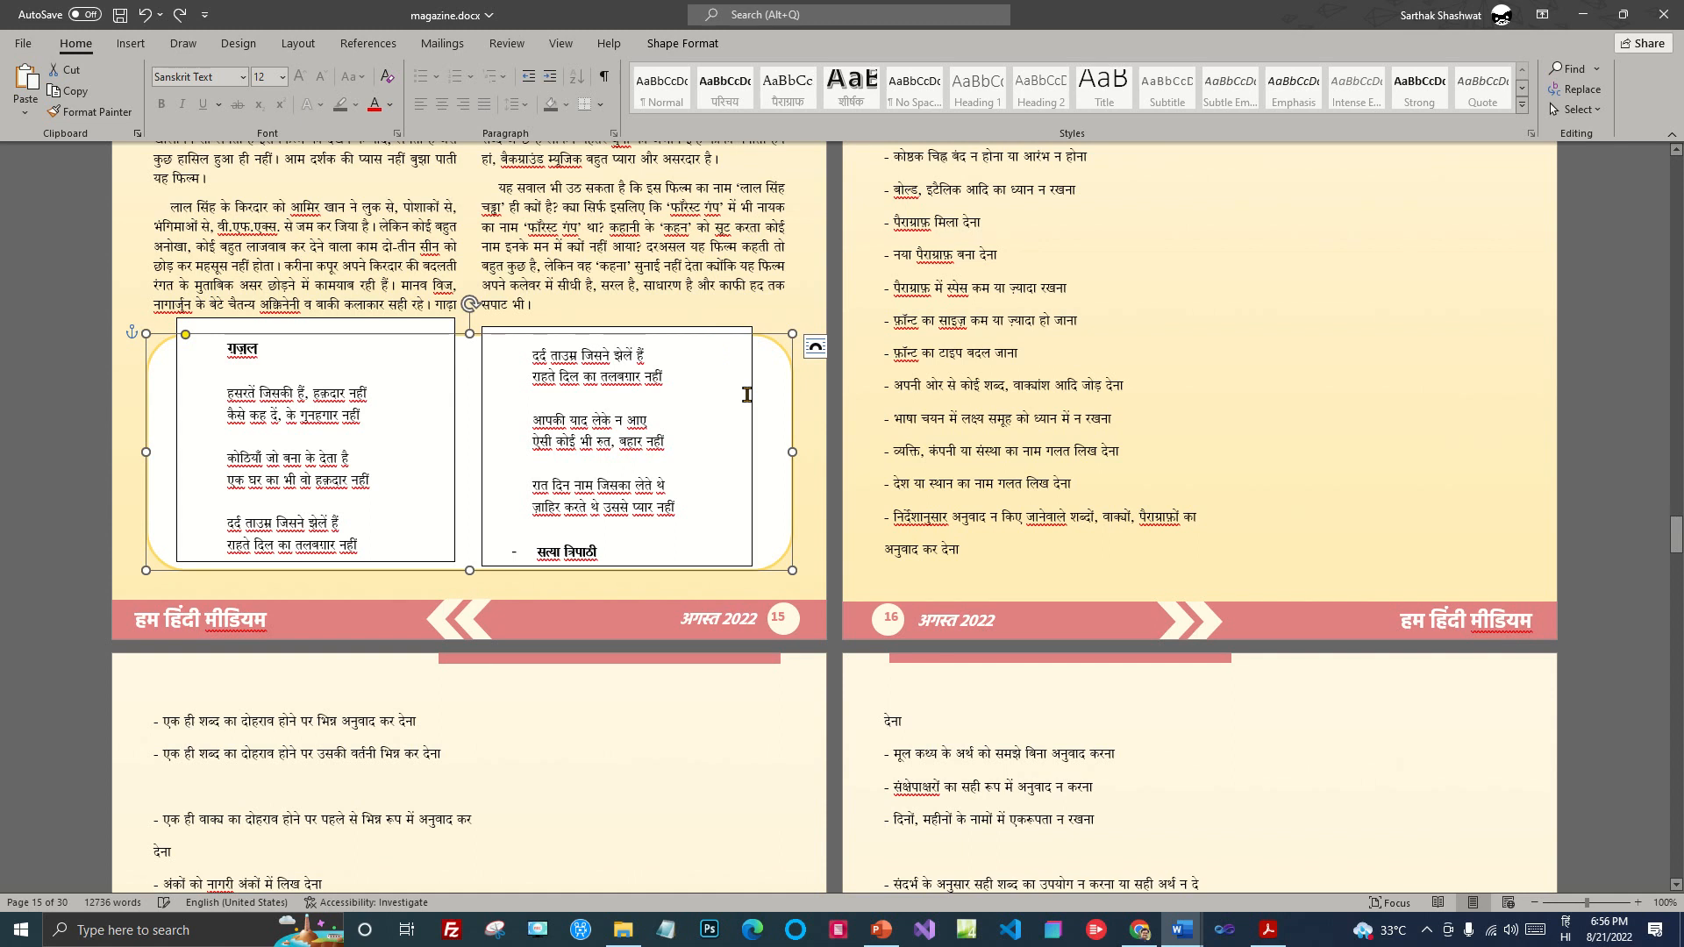
{"action": "left_click", "coordinate": [746, 395]}
{"action": "left_click_drag", "start_coordinate": [617, 326], "coordinate": [618, 303]}
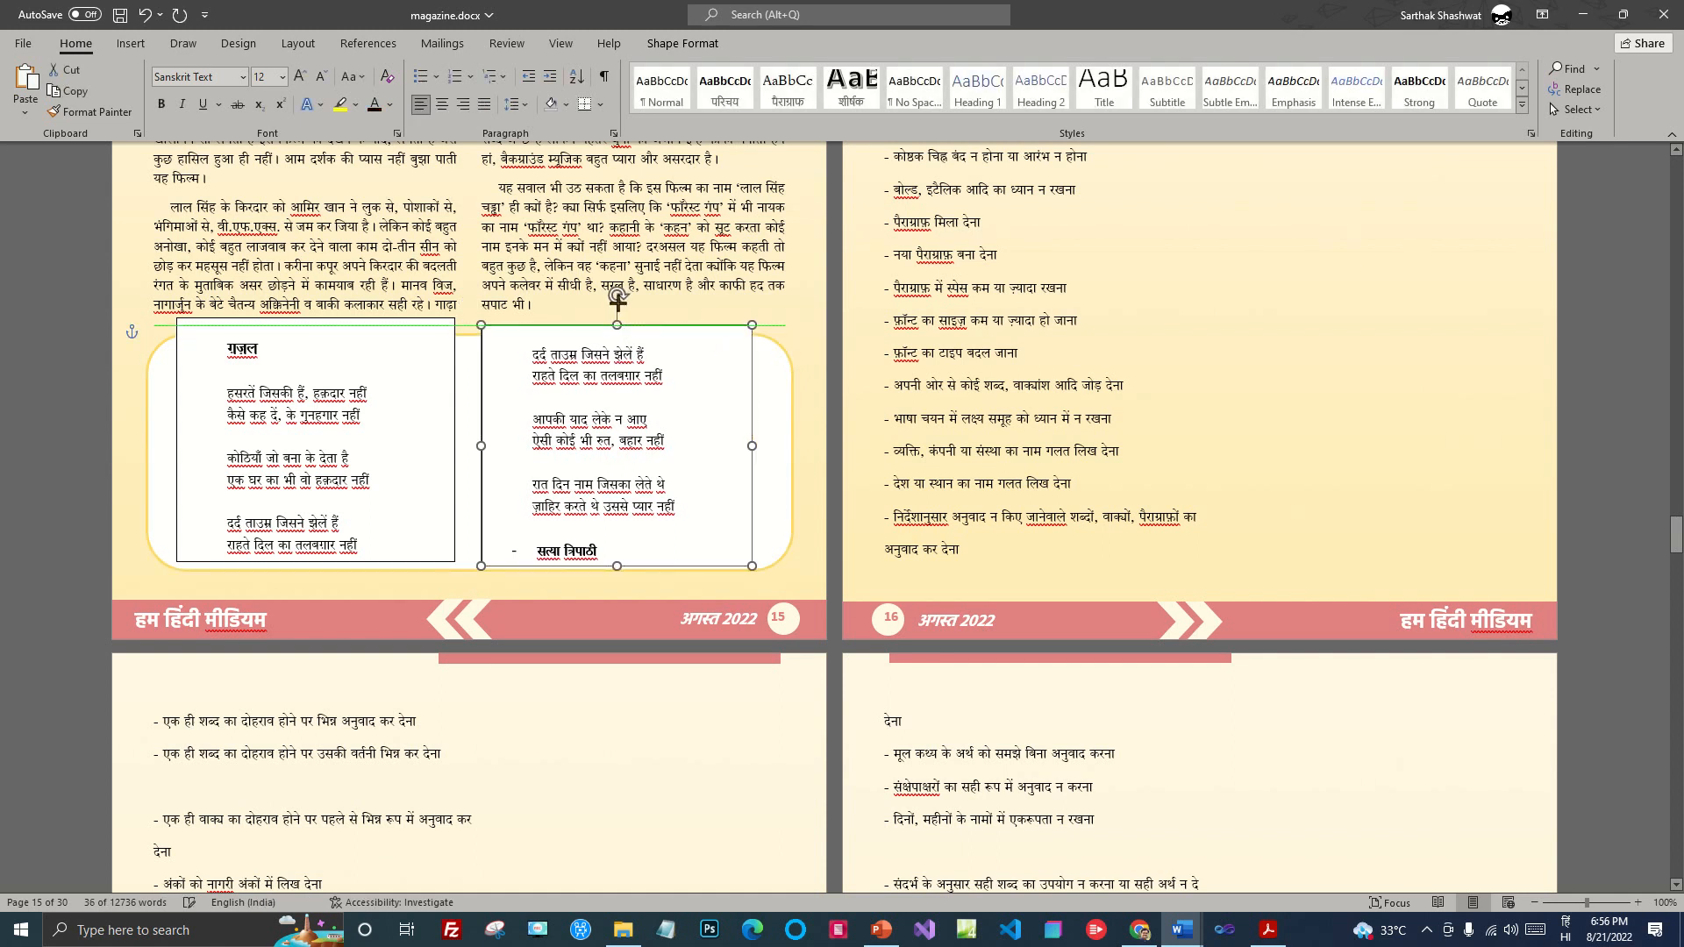
{"action": "left_click_drag", "start_coordinate": [618, 365], "coordinate": [602, 317]}
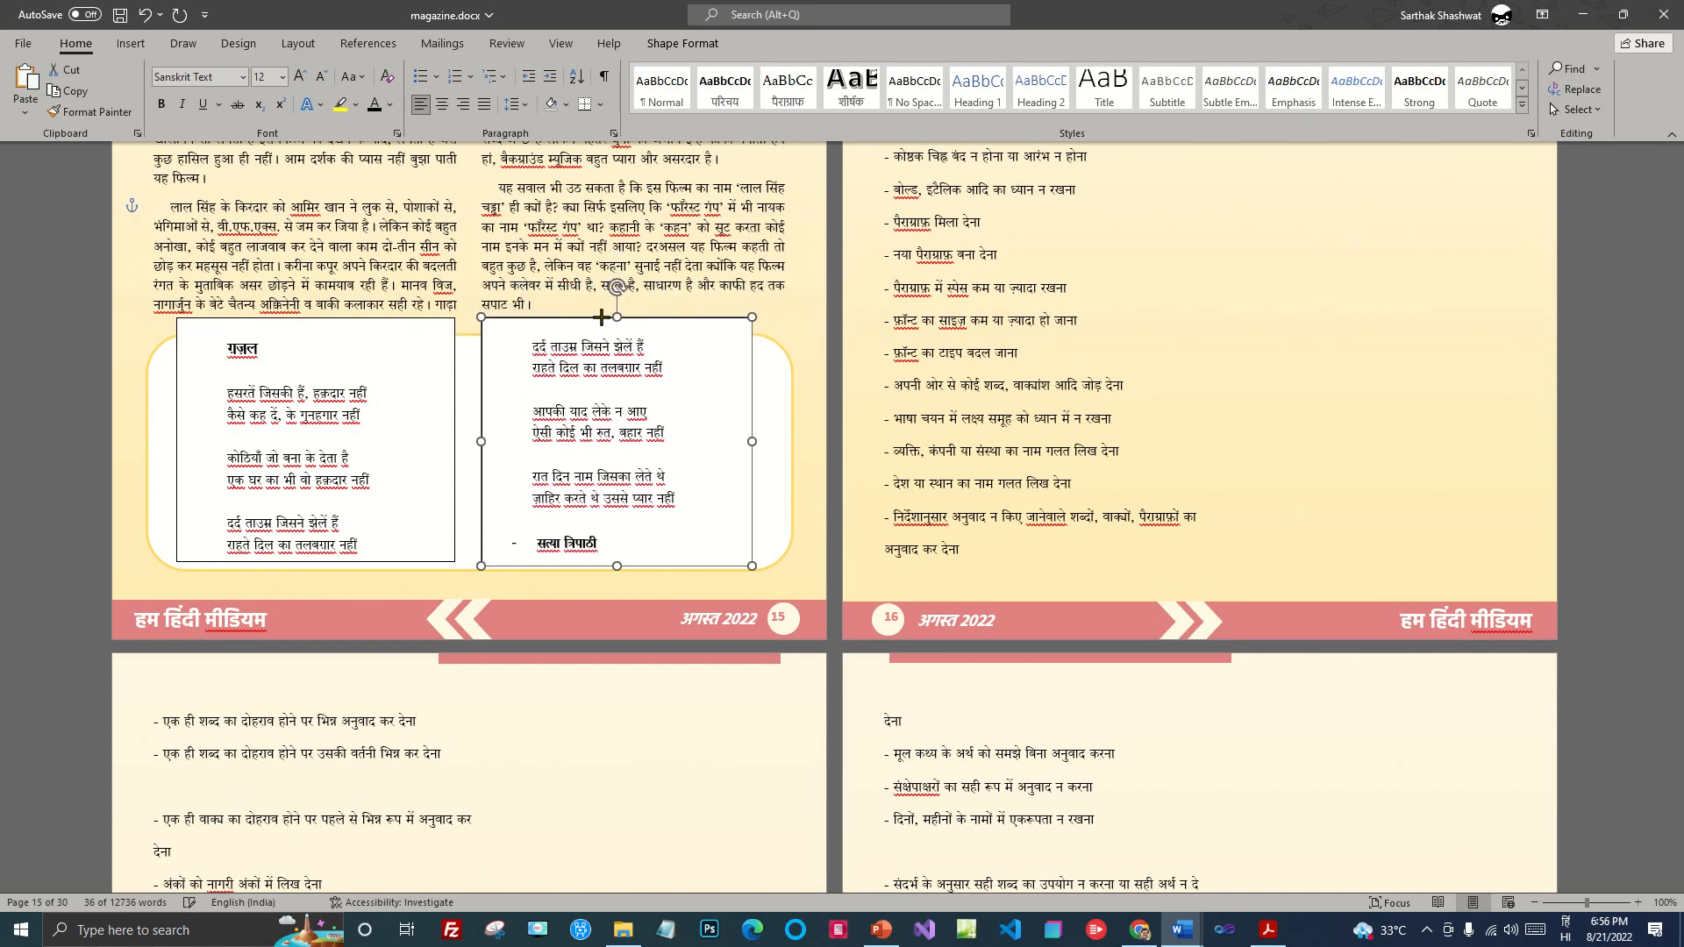
{"action": "left_click_drag", "start_coordinate": [602, 316], "coordinate": [602, 318]}
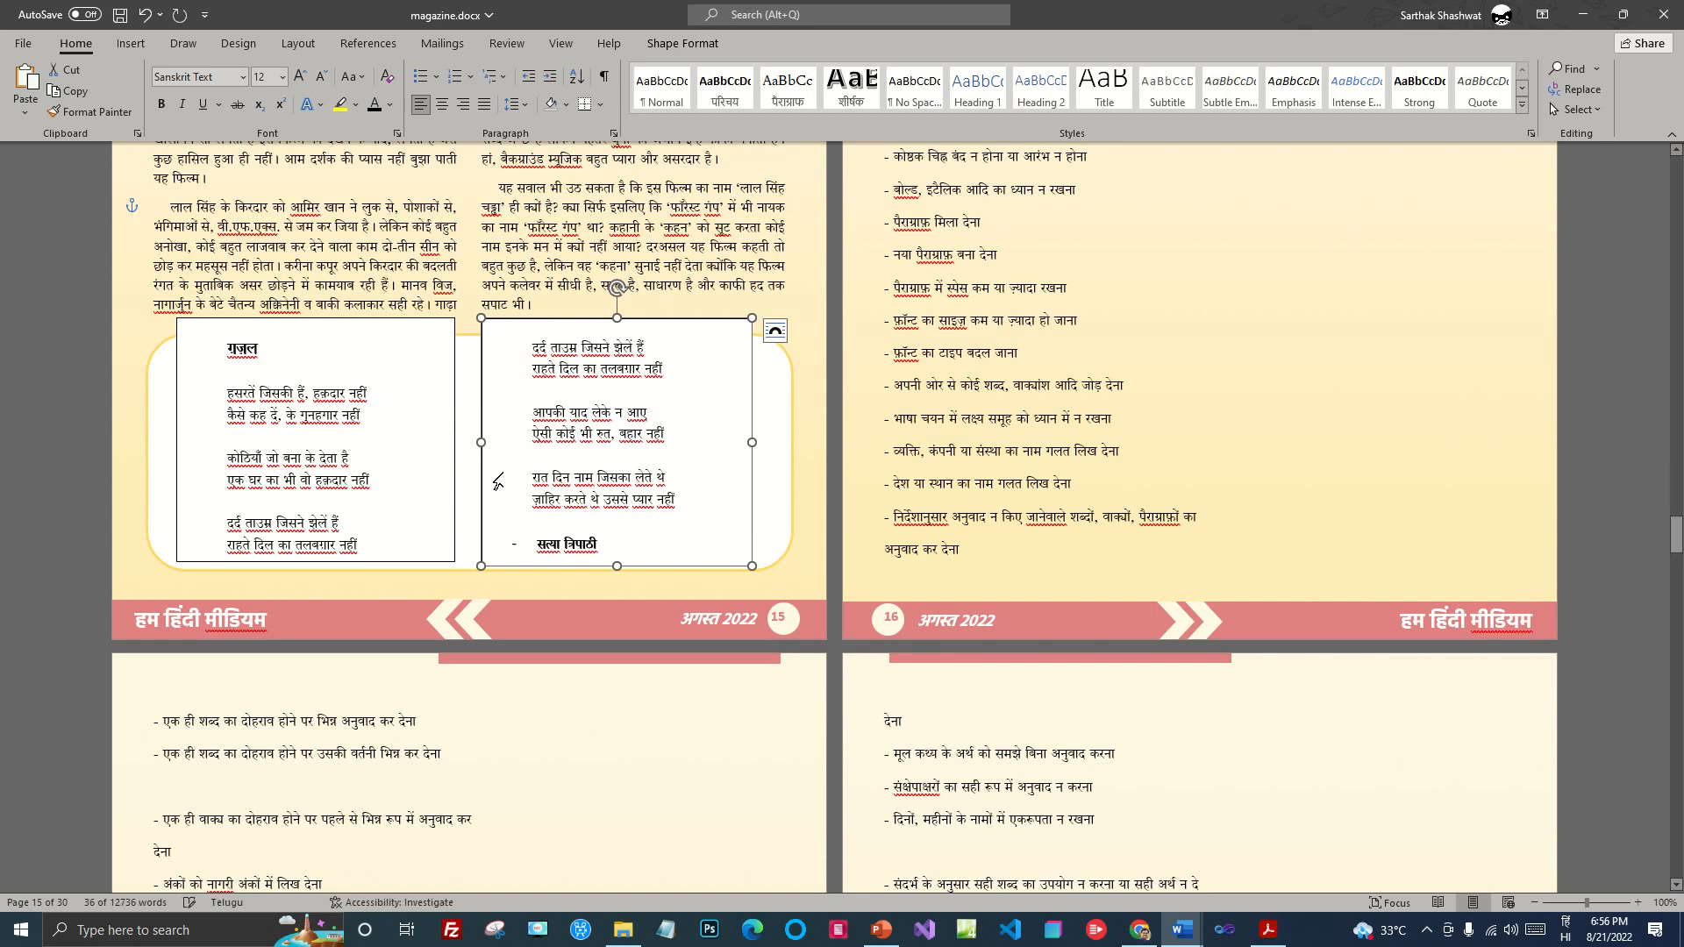
Step: Remove the shape fill and outline from both poem text boxes
{"action": "left_click", "coordinate": [454, 394], "text": "shift"}
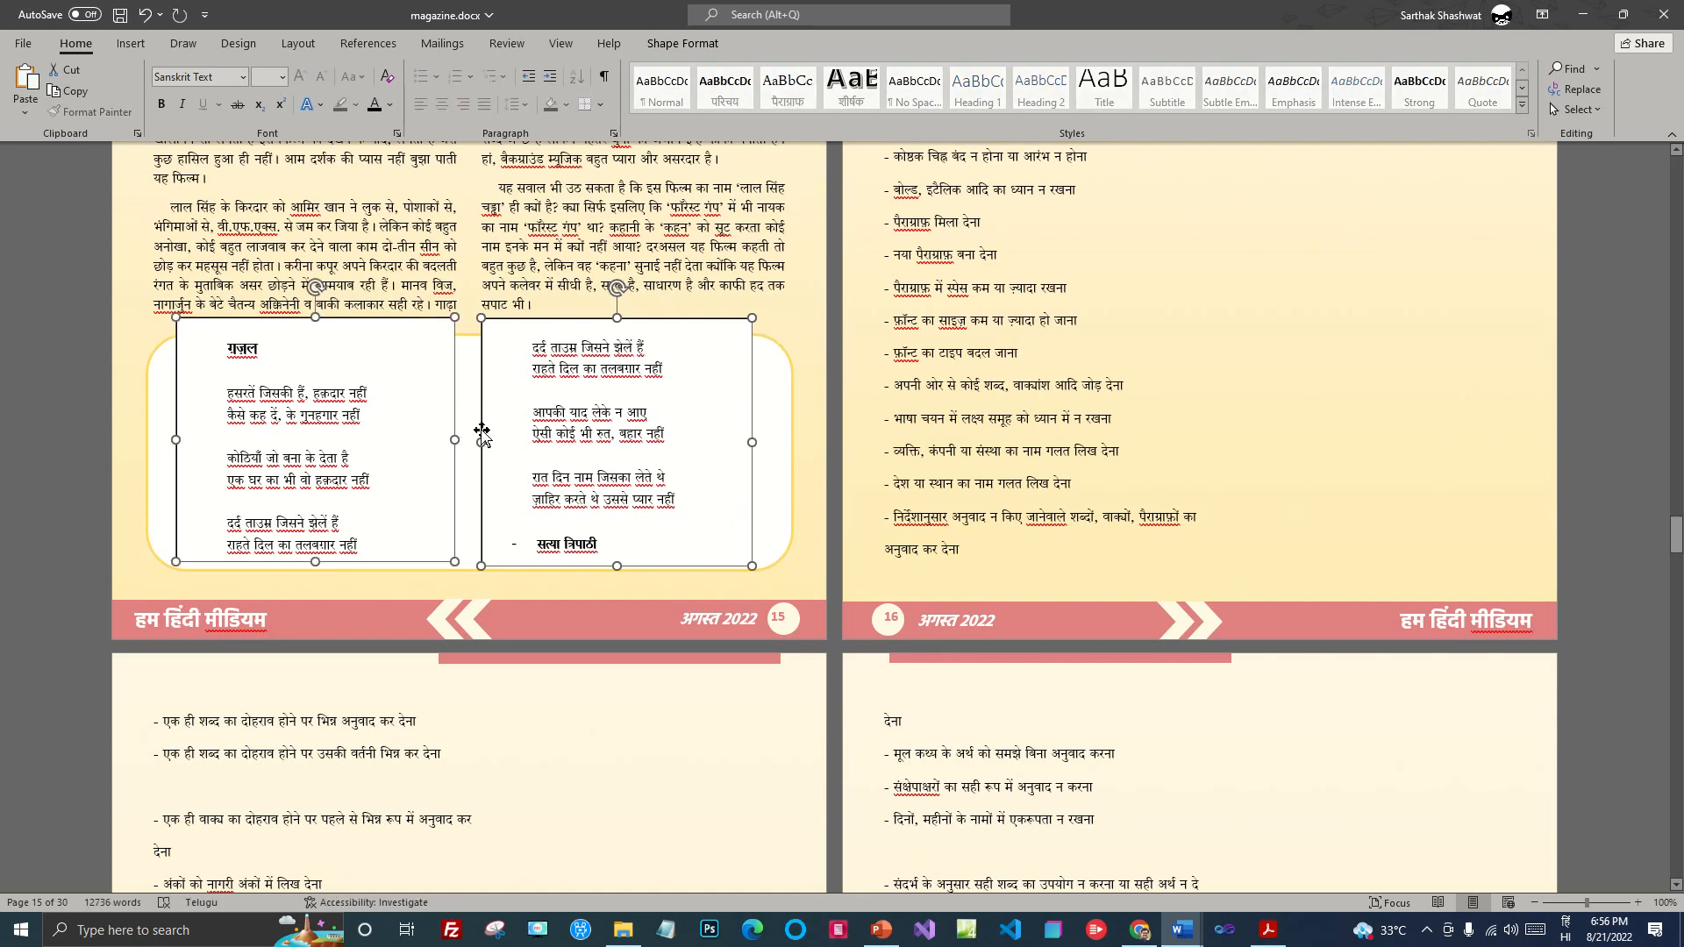
{"action": "left_click", "coordinate": [682, 43]}
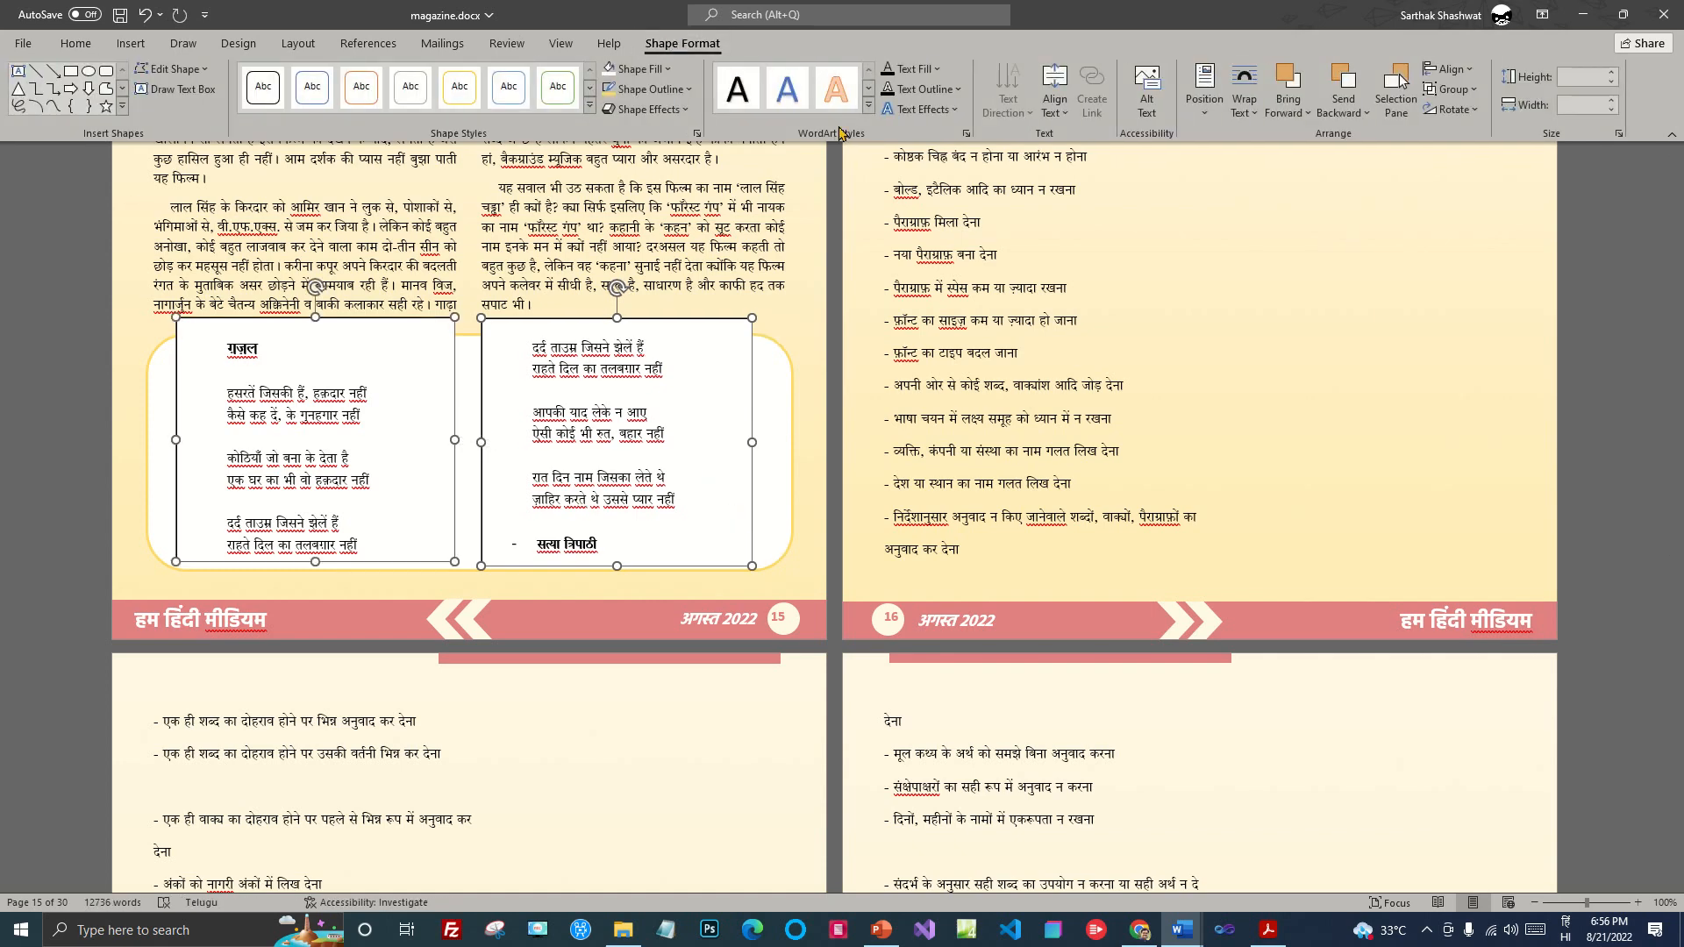
{"action": "left_click", "coordinate": [672, 69]}
{"action": "left_click", "coordinate": [672, 262]}
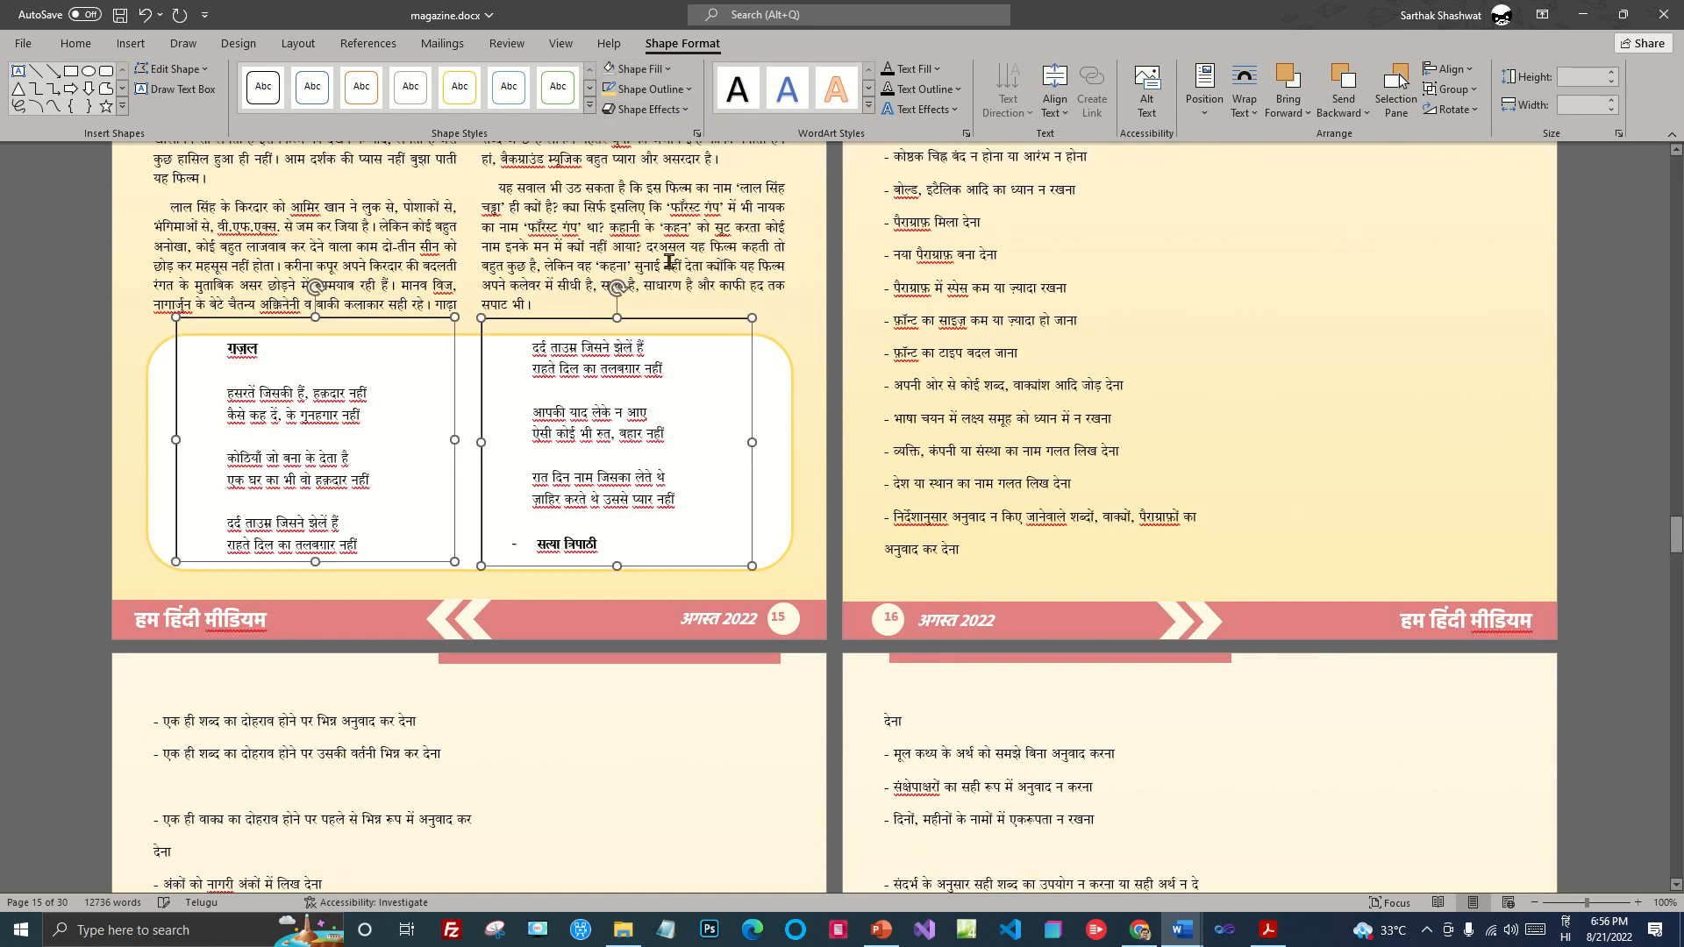
{"action": "left_click", "coordinate": [690, 89]}
{"action": "left_click", "coordinate": [654, 279]}
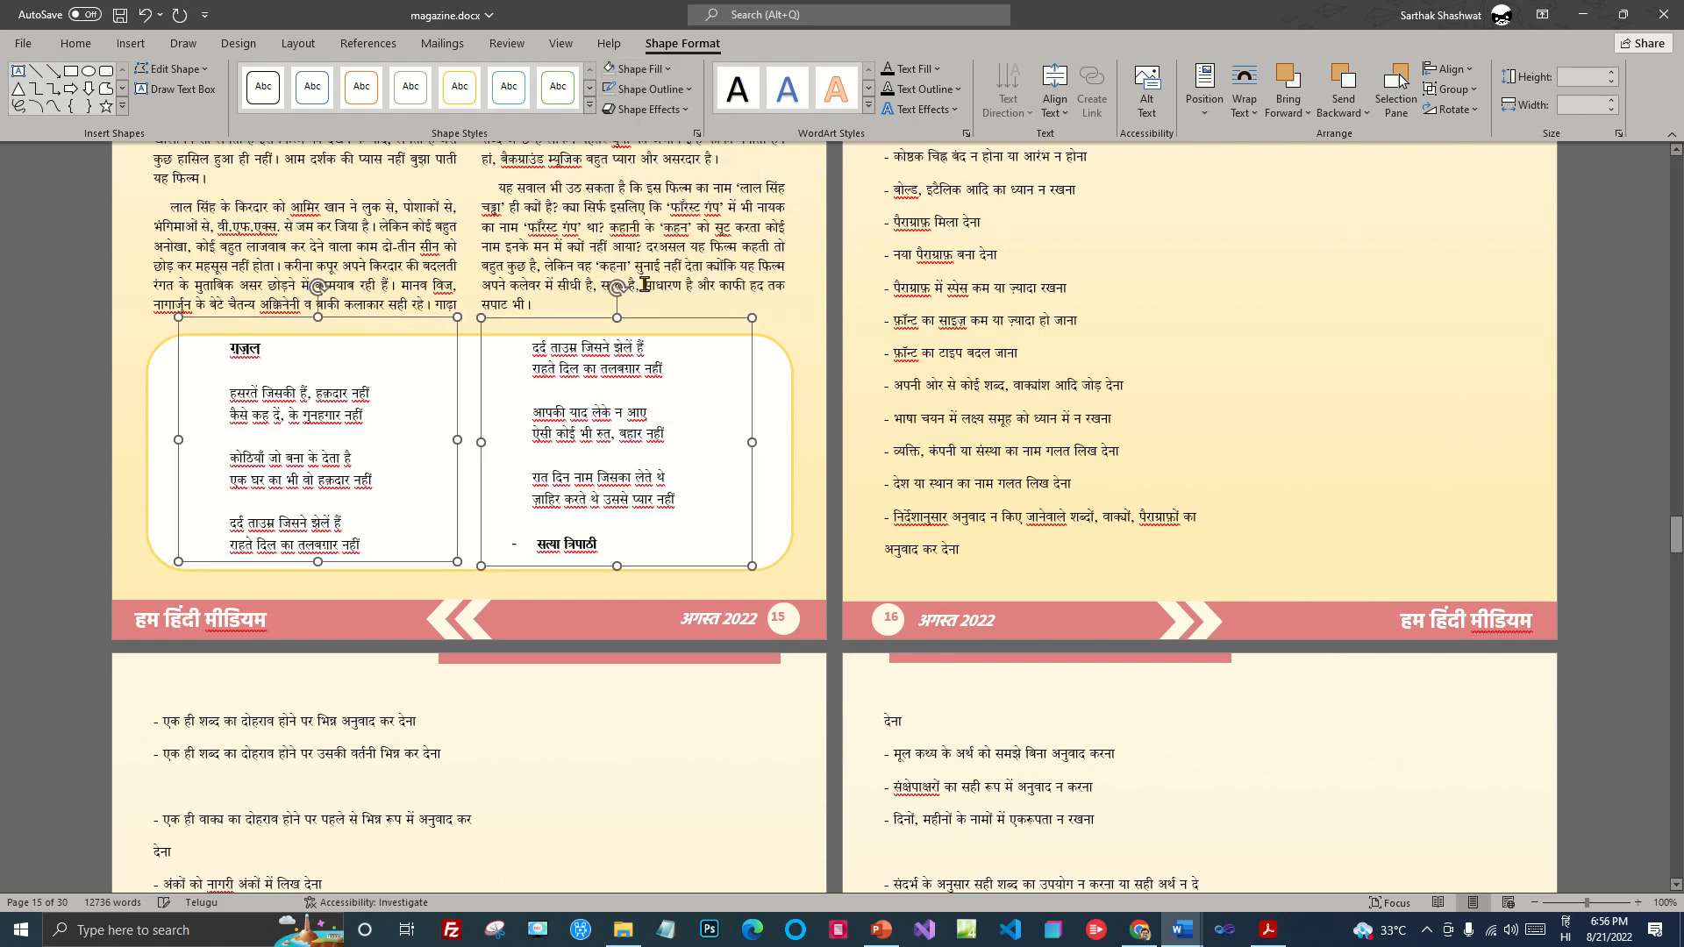
{"action": "left_click", "coordinate": [819, 321]}
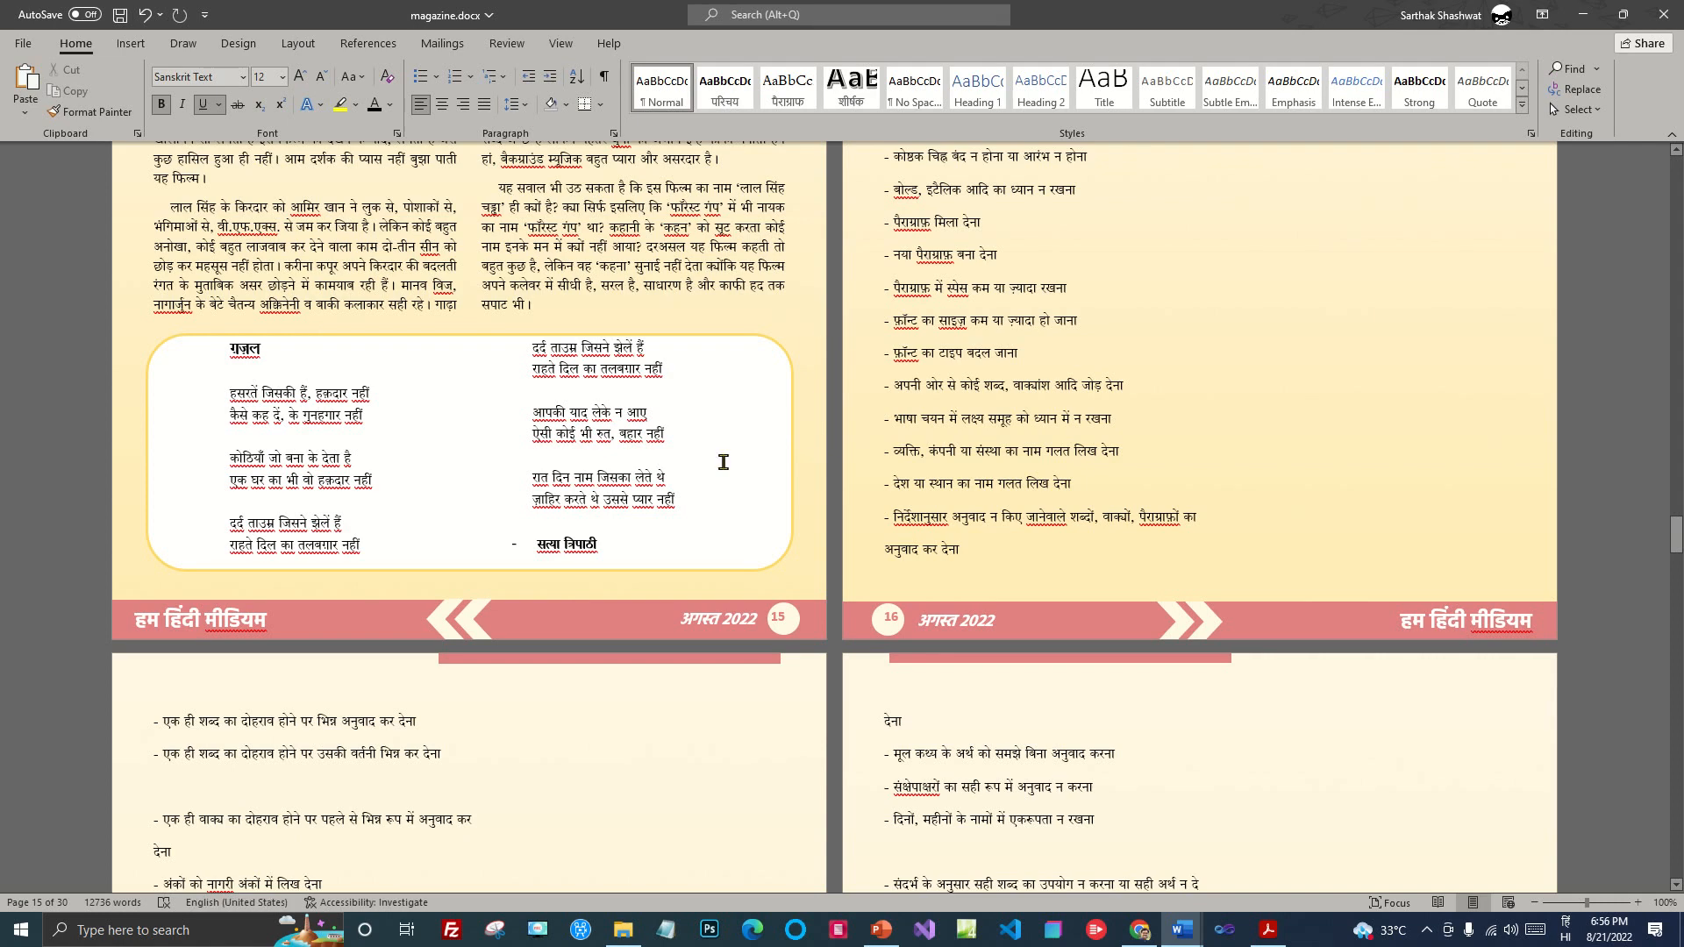
Step: Nudge the right poem text box down slightly so its first line sits lower inside the rounded rectangle
{"action": "left_click", "coordinate": [617, 392]}
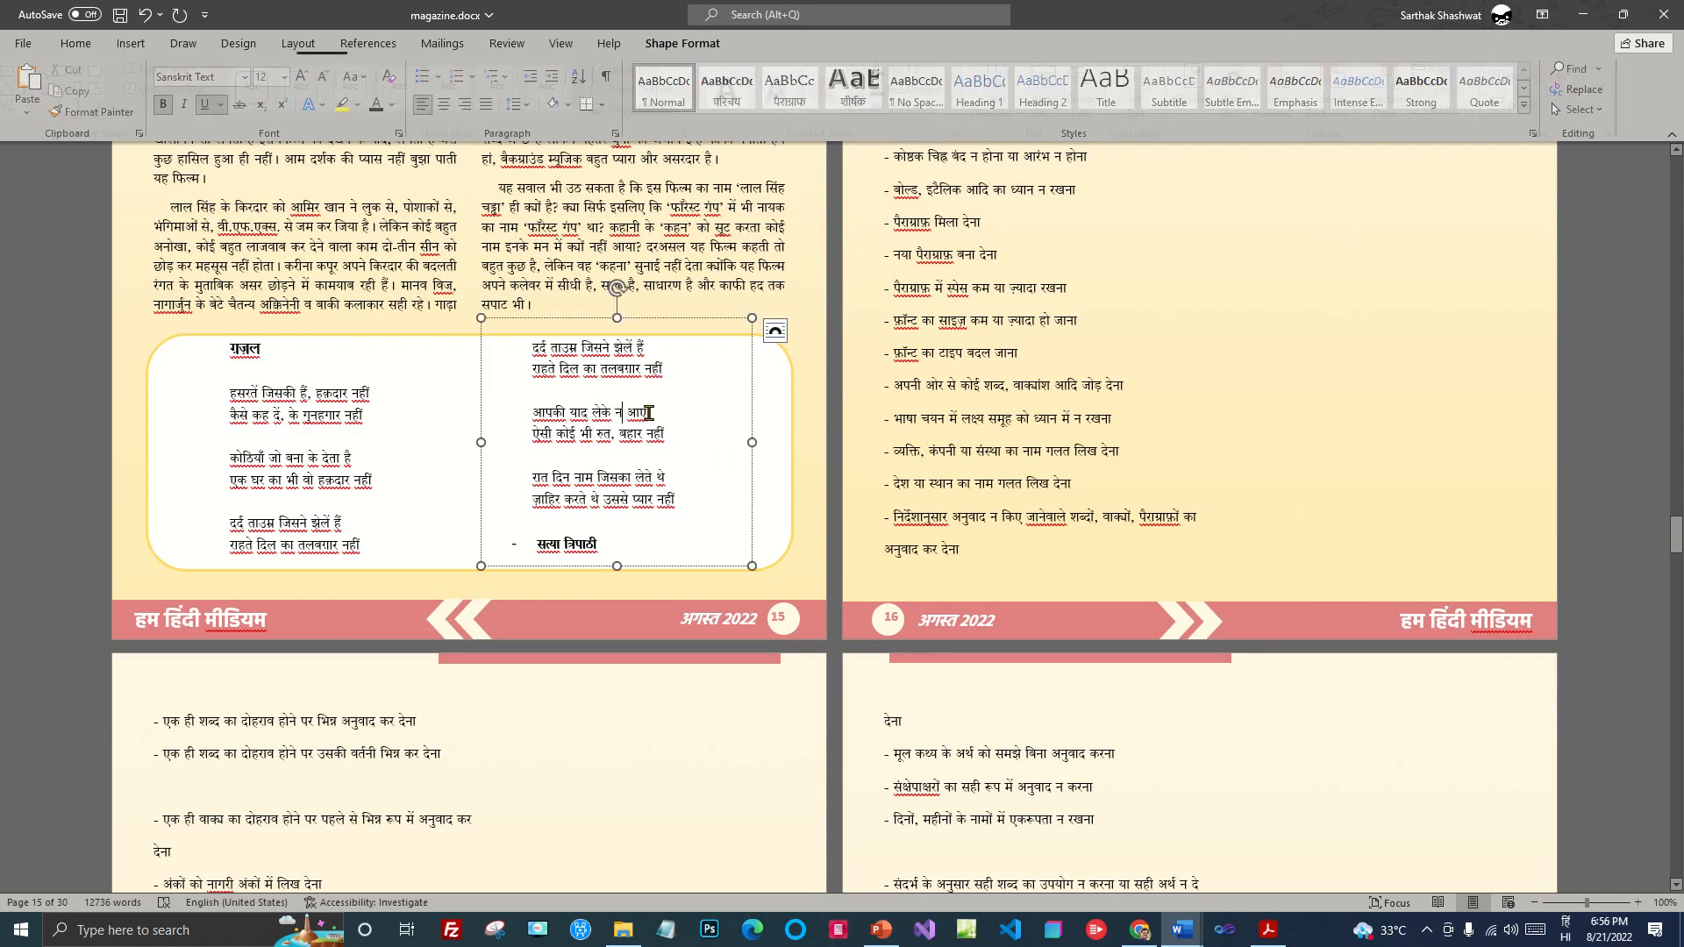
{"action": "left_click", "coordinate": [752, 504]}
{"action": "key", "text": "Down"}
{"action": "key", "text": "Down"}
{"action": "key", "text": "Down"}
{"action": "key", "text": "Down"}
{"action": "key", "text": "Down"}
{"action": "key", "text": "Down"}
Step: Nudge the left poem text box down slightly so its lines align with those of the right text box
{"action": "left_click", "coordinate": [331, 523]}
{"action": "left_click", "coordinate": [456, 484]}
{"action": "key", "text": "Down"}
{"action": "key", "text": "Down"}
{"action": "key", "text": "Down"}
{"action": "key", "text": "Down"}
{"action": "key", "text": "Down"}
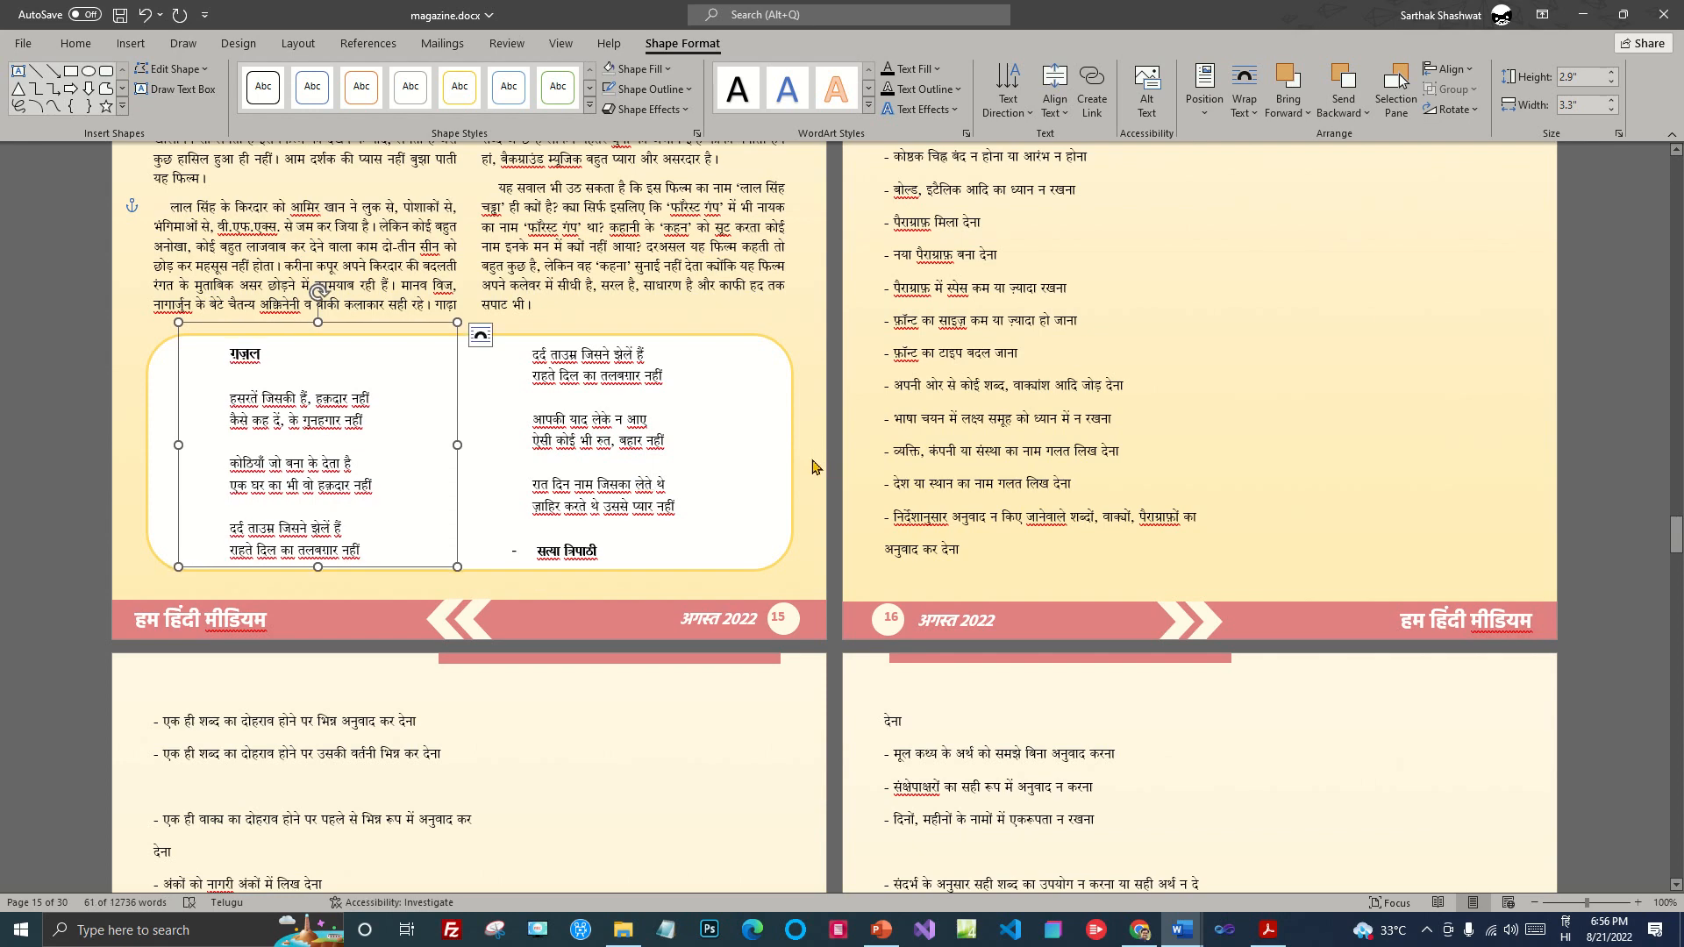
{"action": "key", "text": "Escape"}
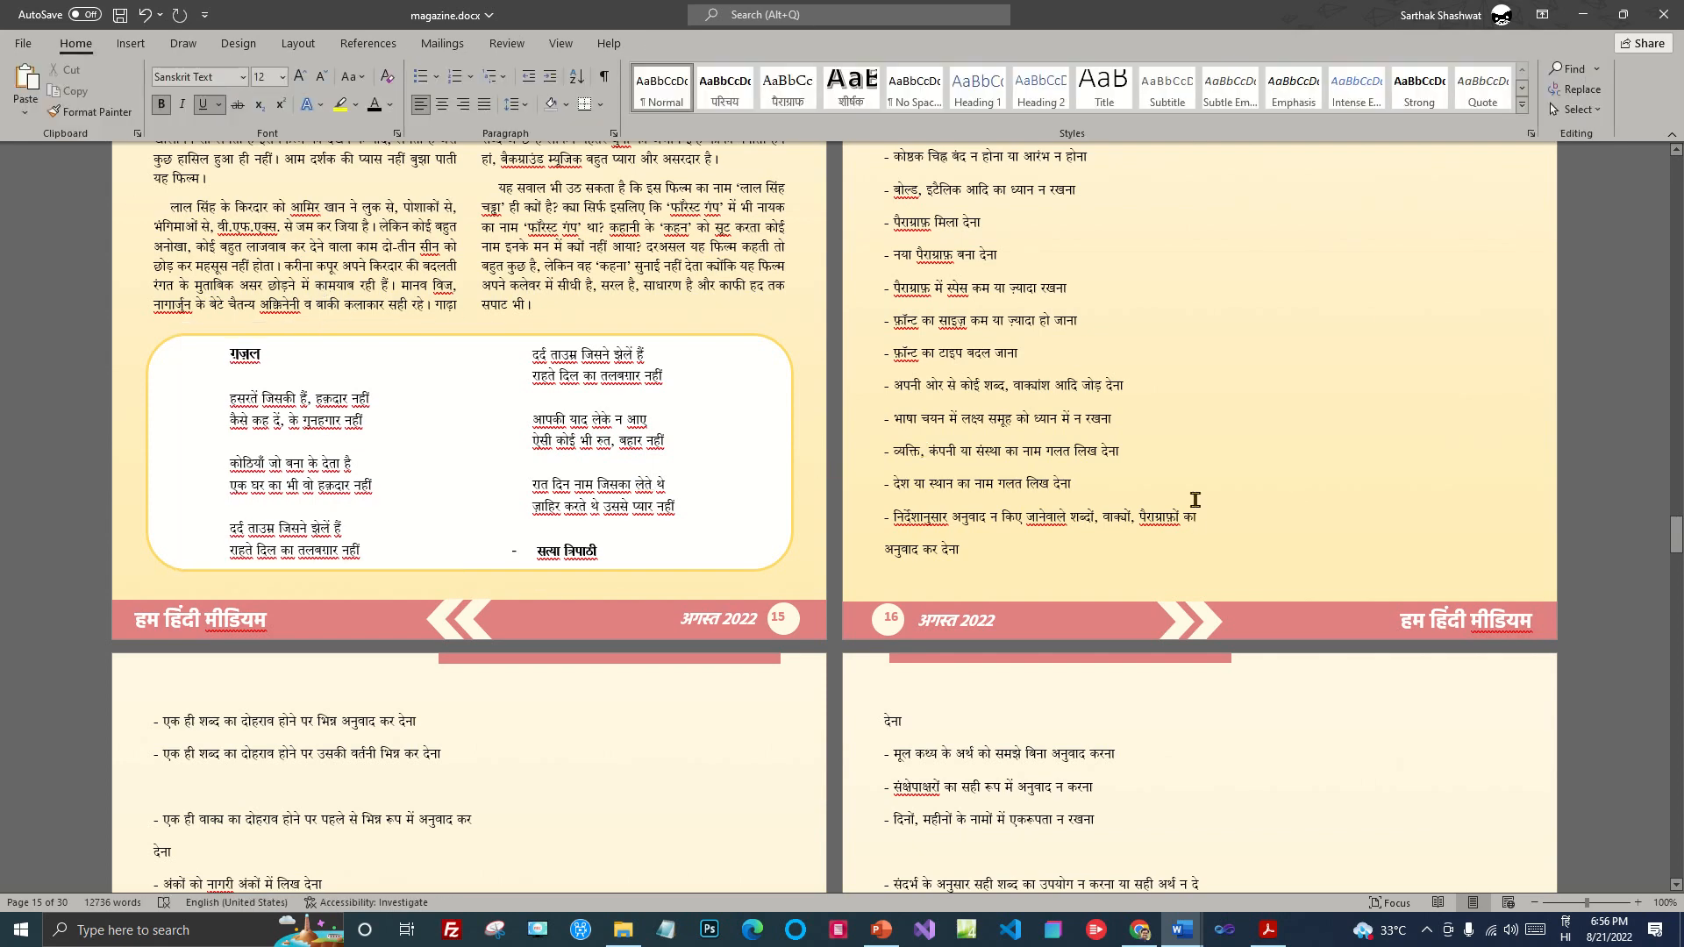
{"action": "scroll", "coordinate": [1194, 499], "scroll_direction": "up", "scroll_amount": 3}
{"action": "left_click", "coordinate": [319, 650]}
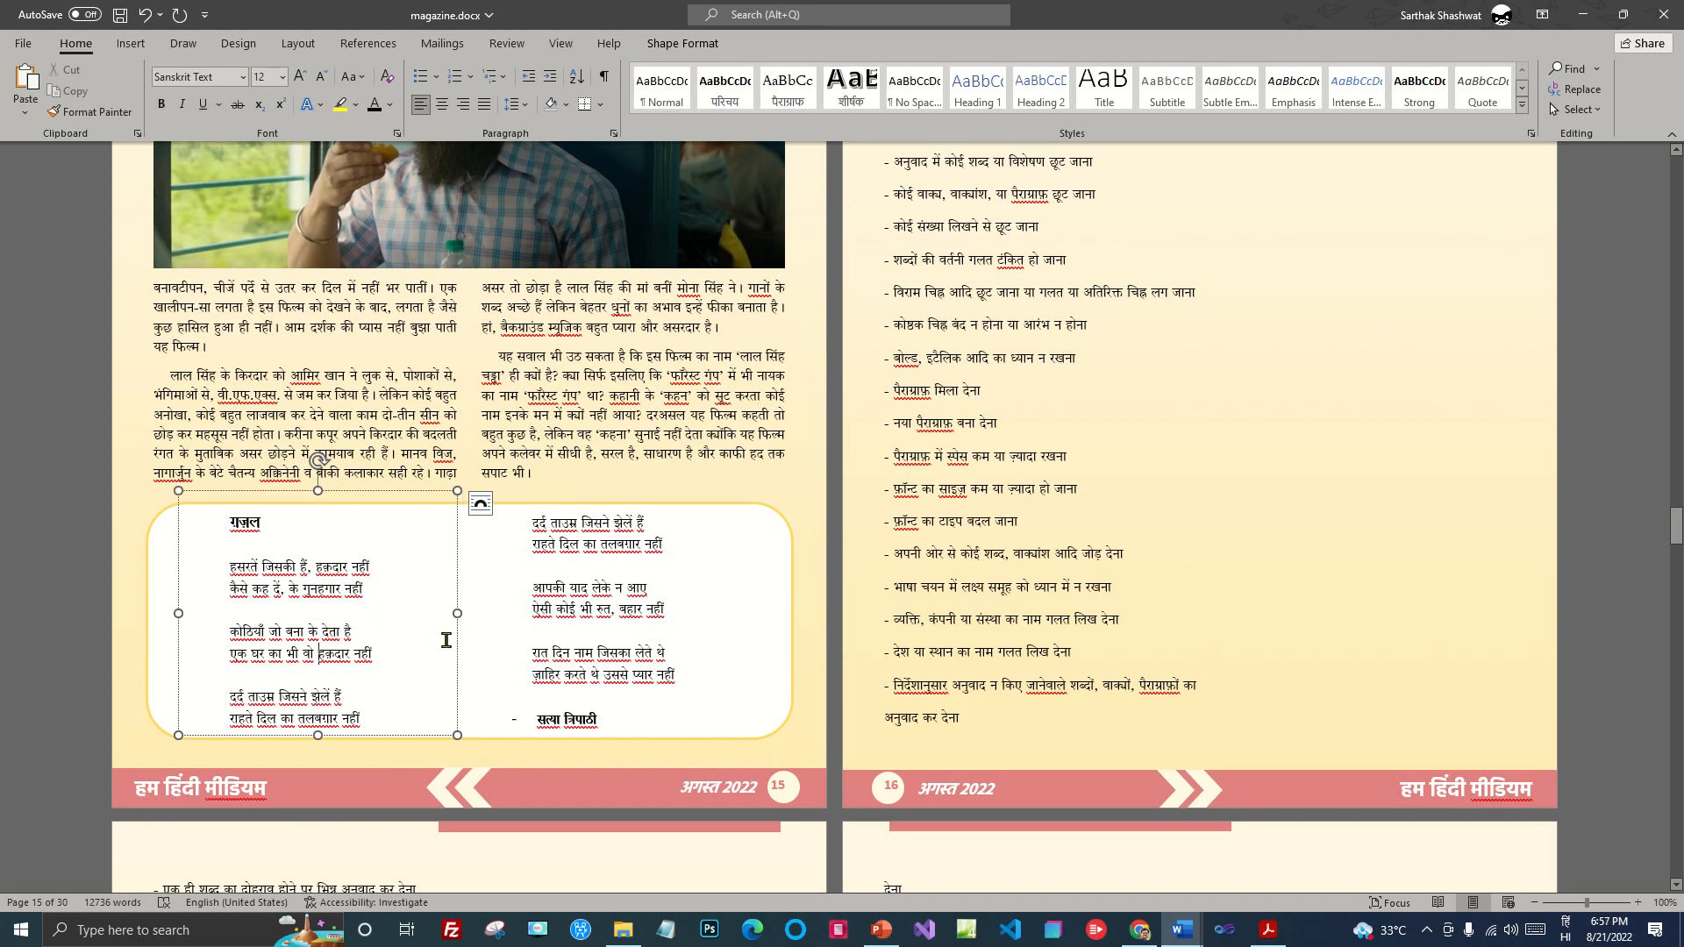
Step: Narrow the right poem text box from its left edge so its lines sit closer to the rounded rectangle's right side
{"action": "left_click_drag", "start_coordinate": [451, 639], "coordinate": [565, 635]}
{"action": "left_click", "coordinate": [659, 588]}
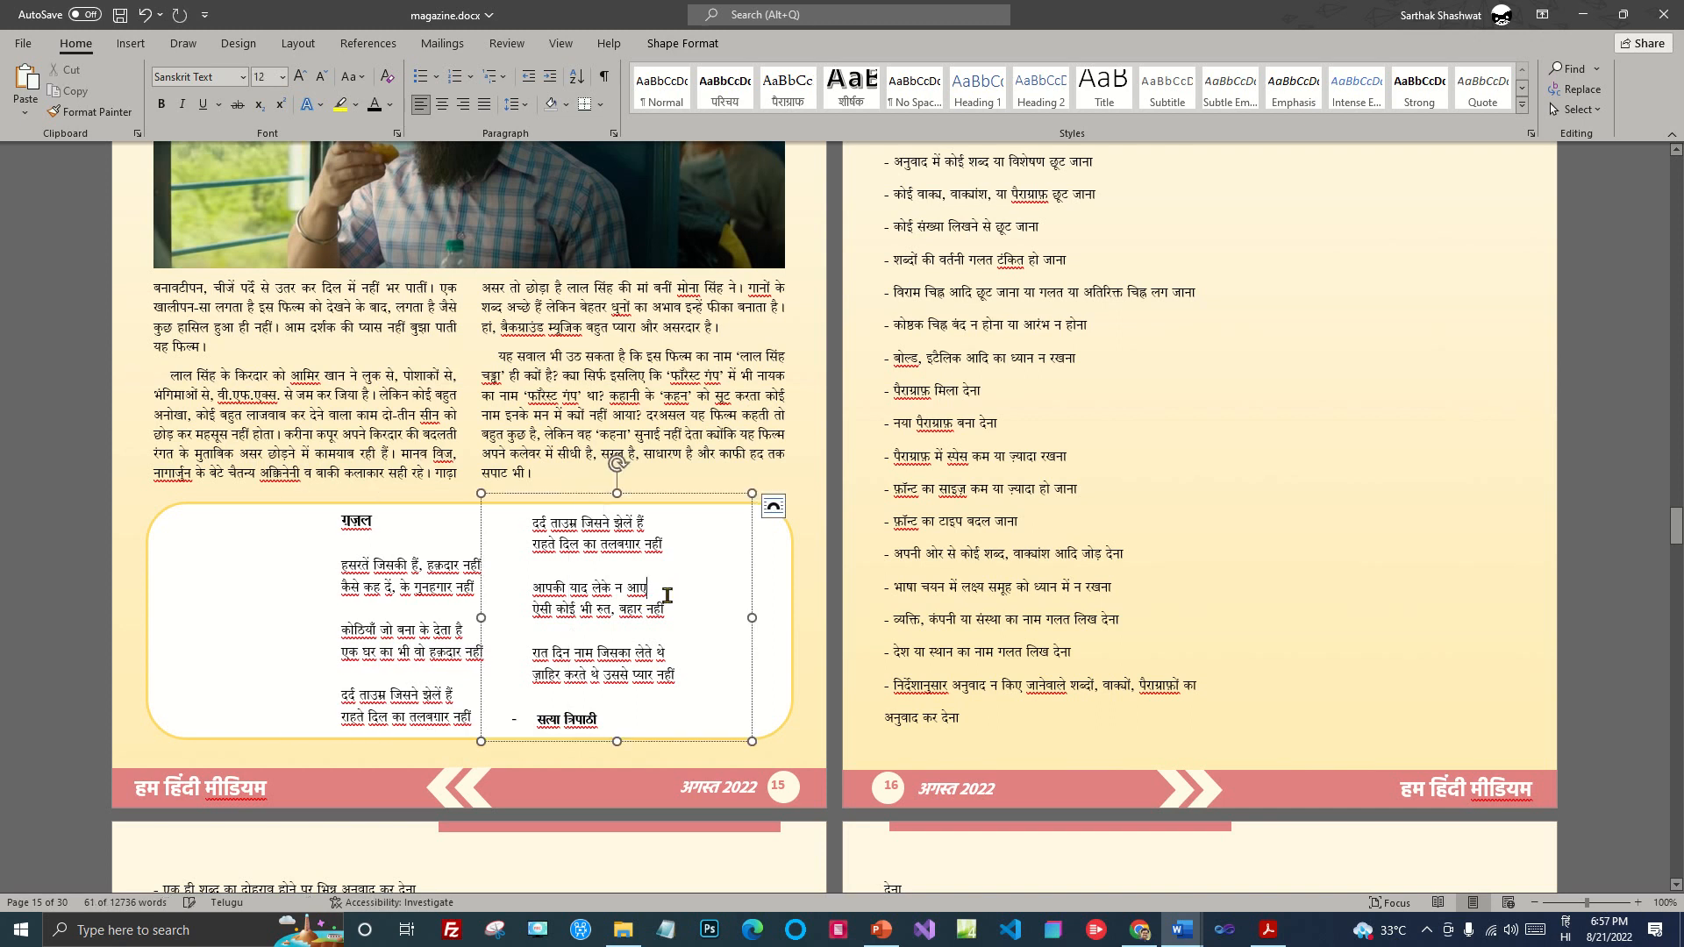
{"action": "left_click_drag", "start_coordinate": [487, 617], "coordinate": [529, 618]}
{"action": "left_click", "coordinate": [509, 628]}
{"action": "left_click", "coordinate": [566, 615]}
Step: Move the left poem text box toward the rounded rectangle's left edge, leaving a wide gap between the two poem columns
{"action": "left_click_drag", "start_coordinate": [409, 494], "coordinate": [250, 488]}
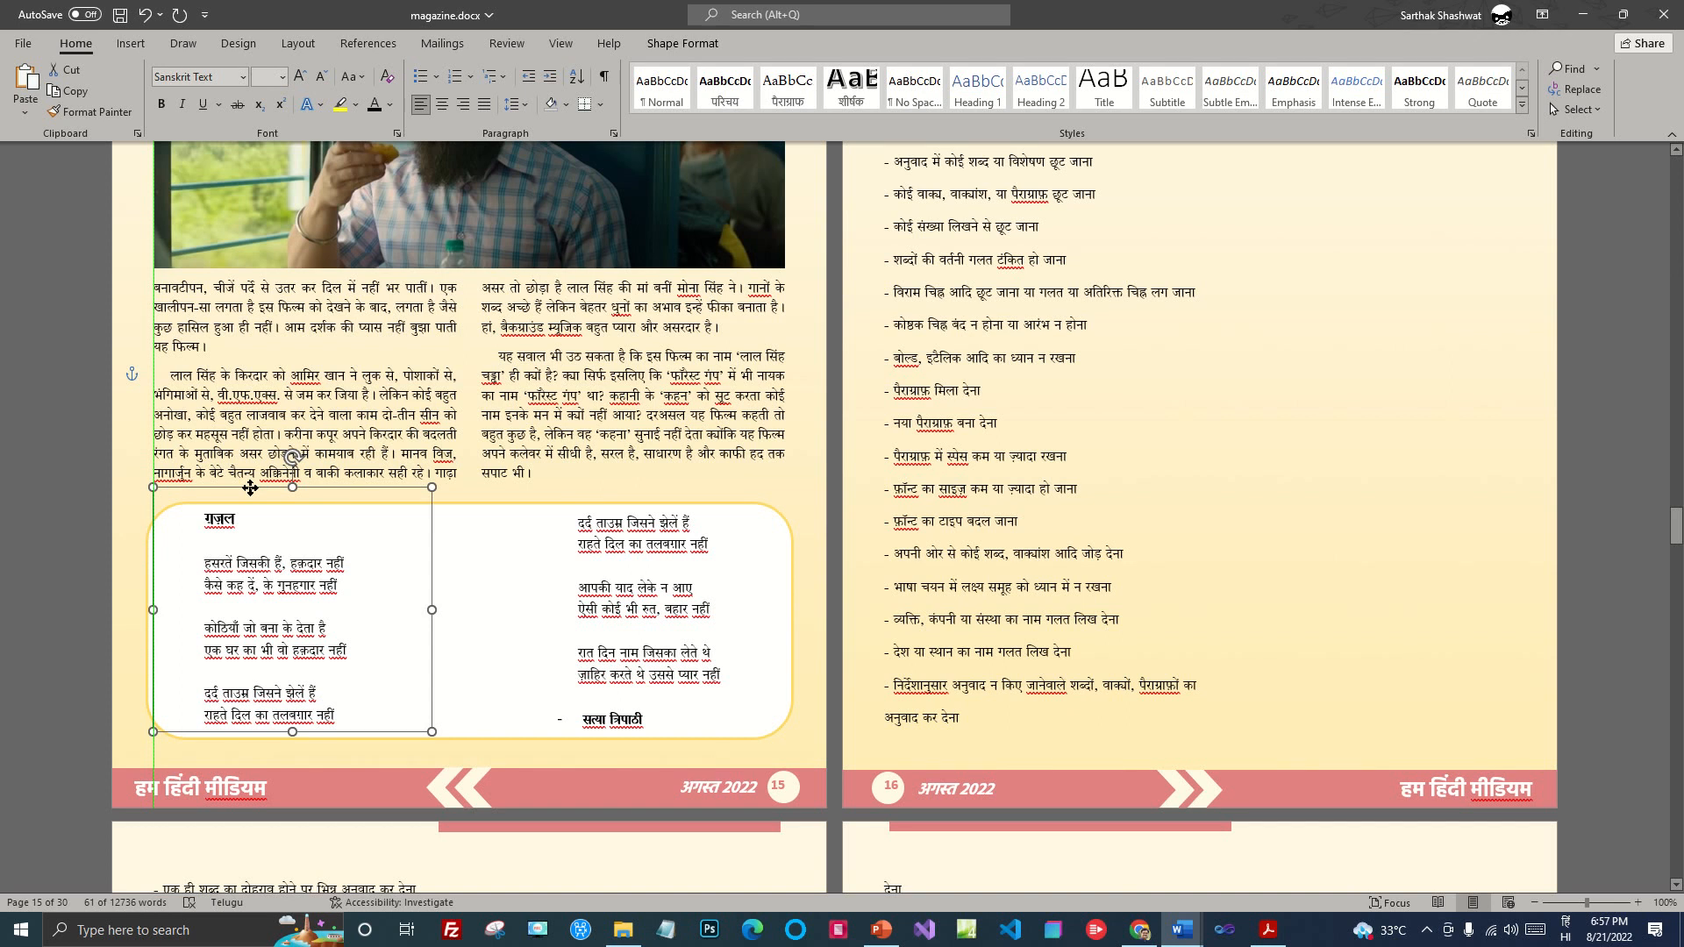
{"action": "left_click", "coordinate": [758, 639]}
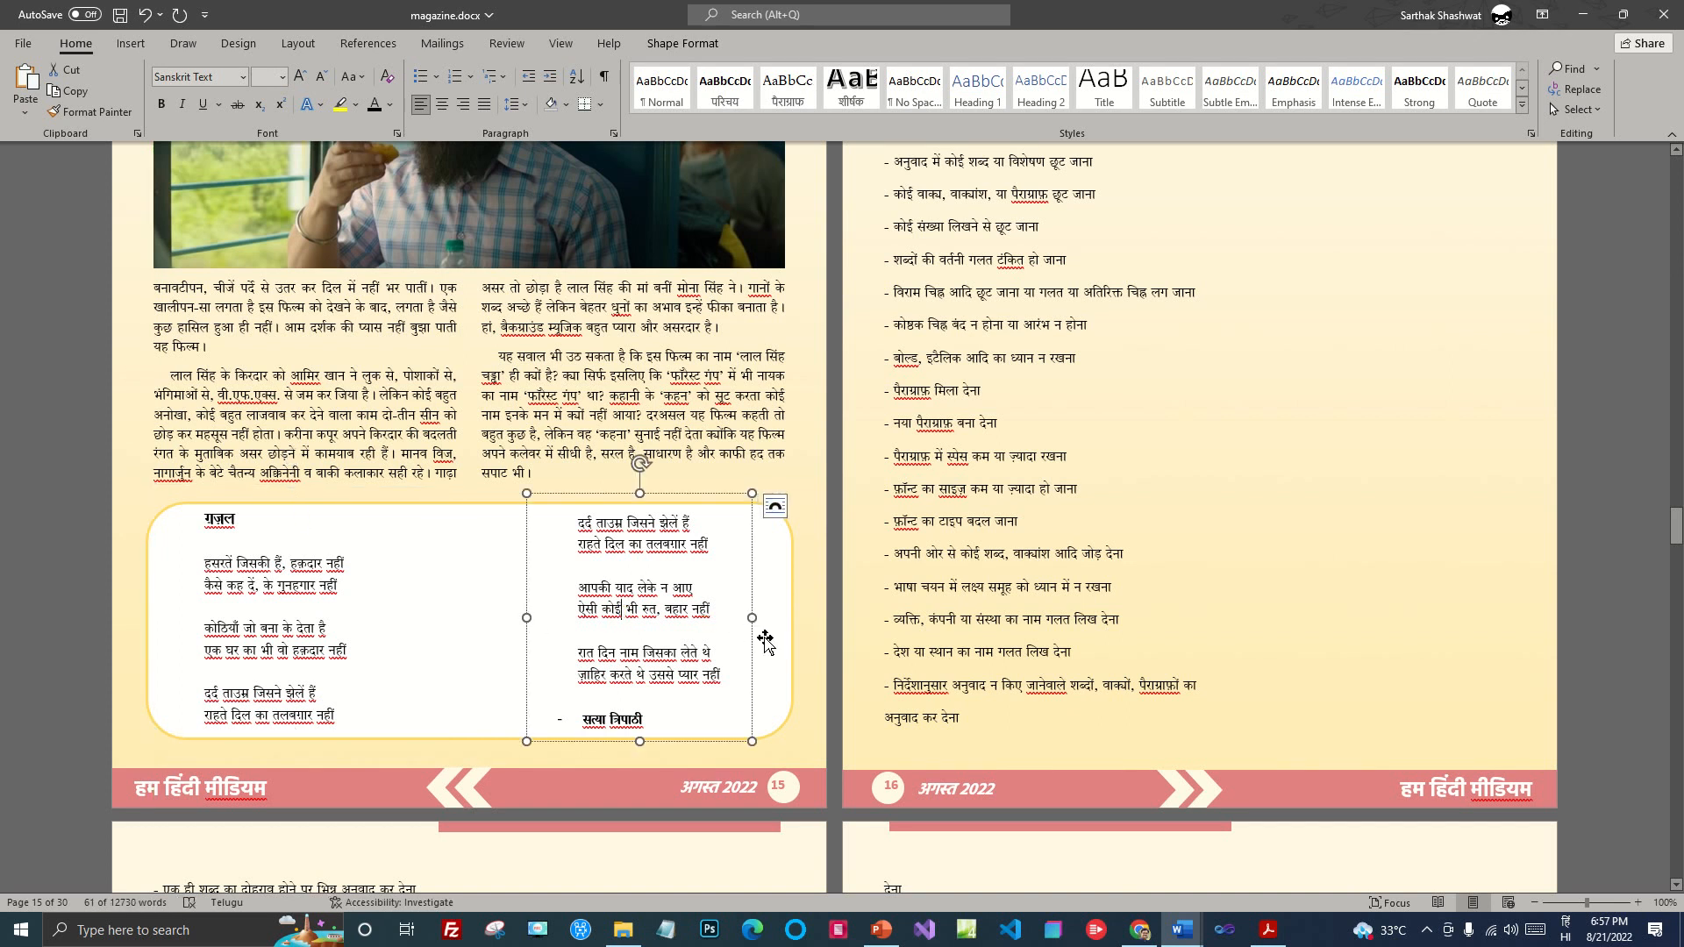
{"action": "left_click", "coordinate": [779, 683]}
{"action": "left_click", "coordinate": [1296, 628]}
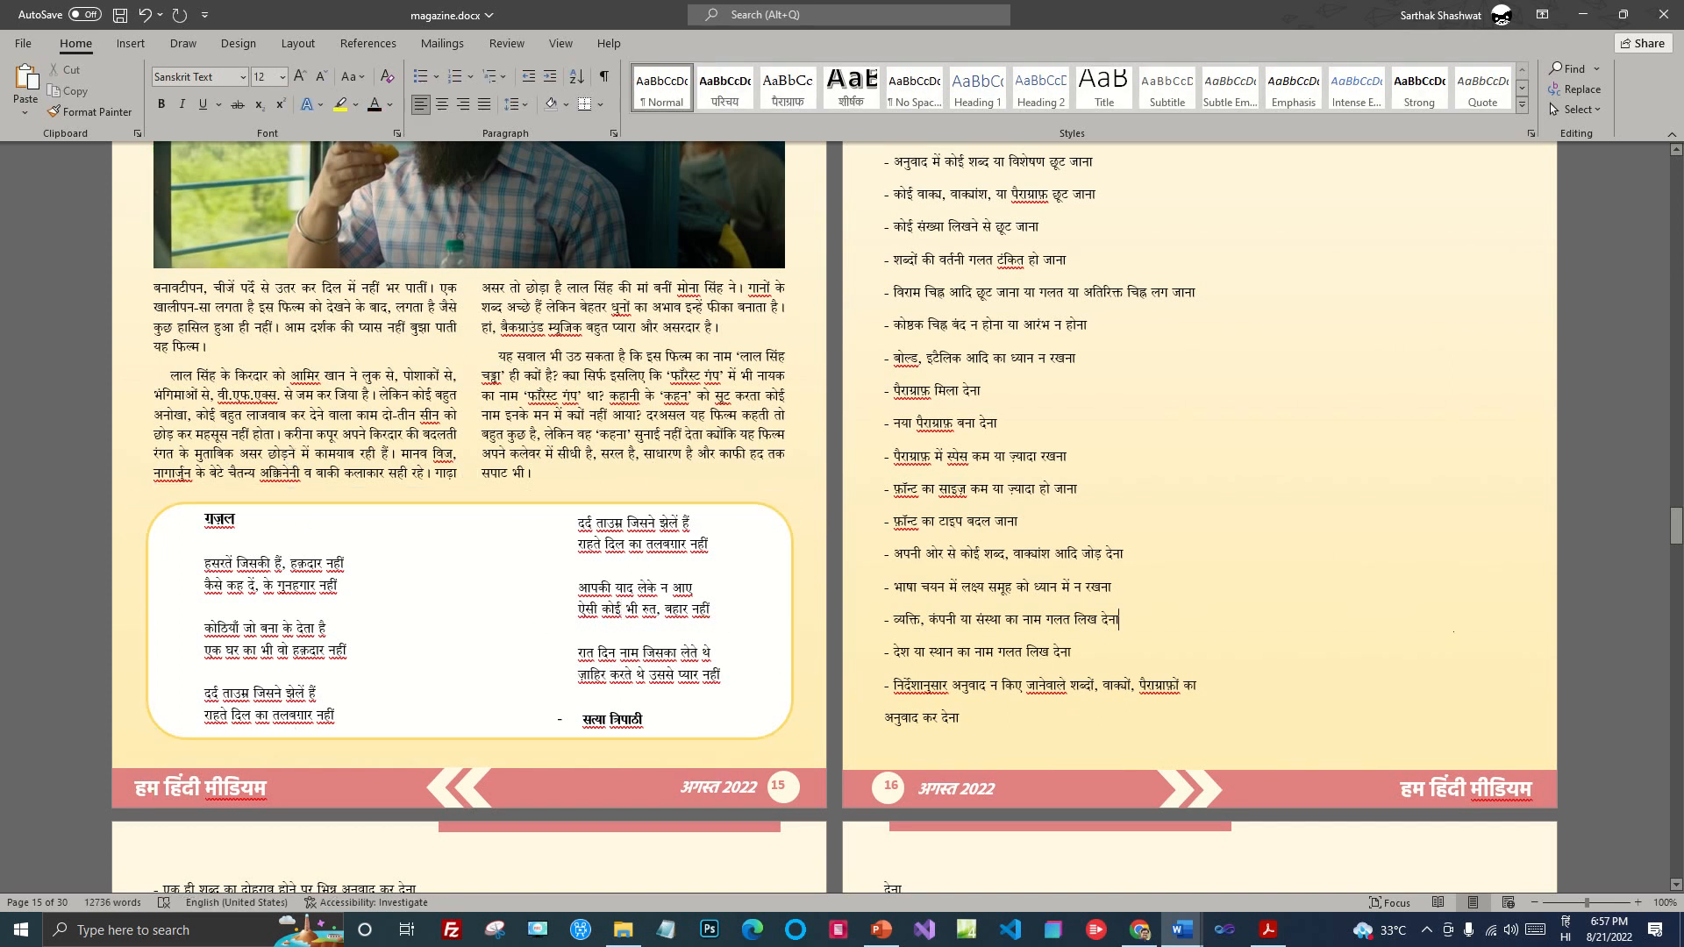
Step: Switch to Chrome's empty new tab, then return to magazine.docx in Word
{"action": "left_click", "coordinate": [1145, 930]}
{"action": "left_click", "coordinate": [654, 15]}
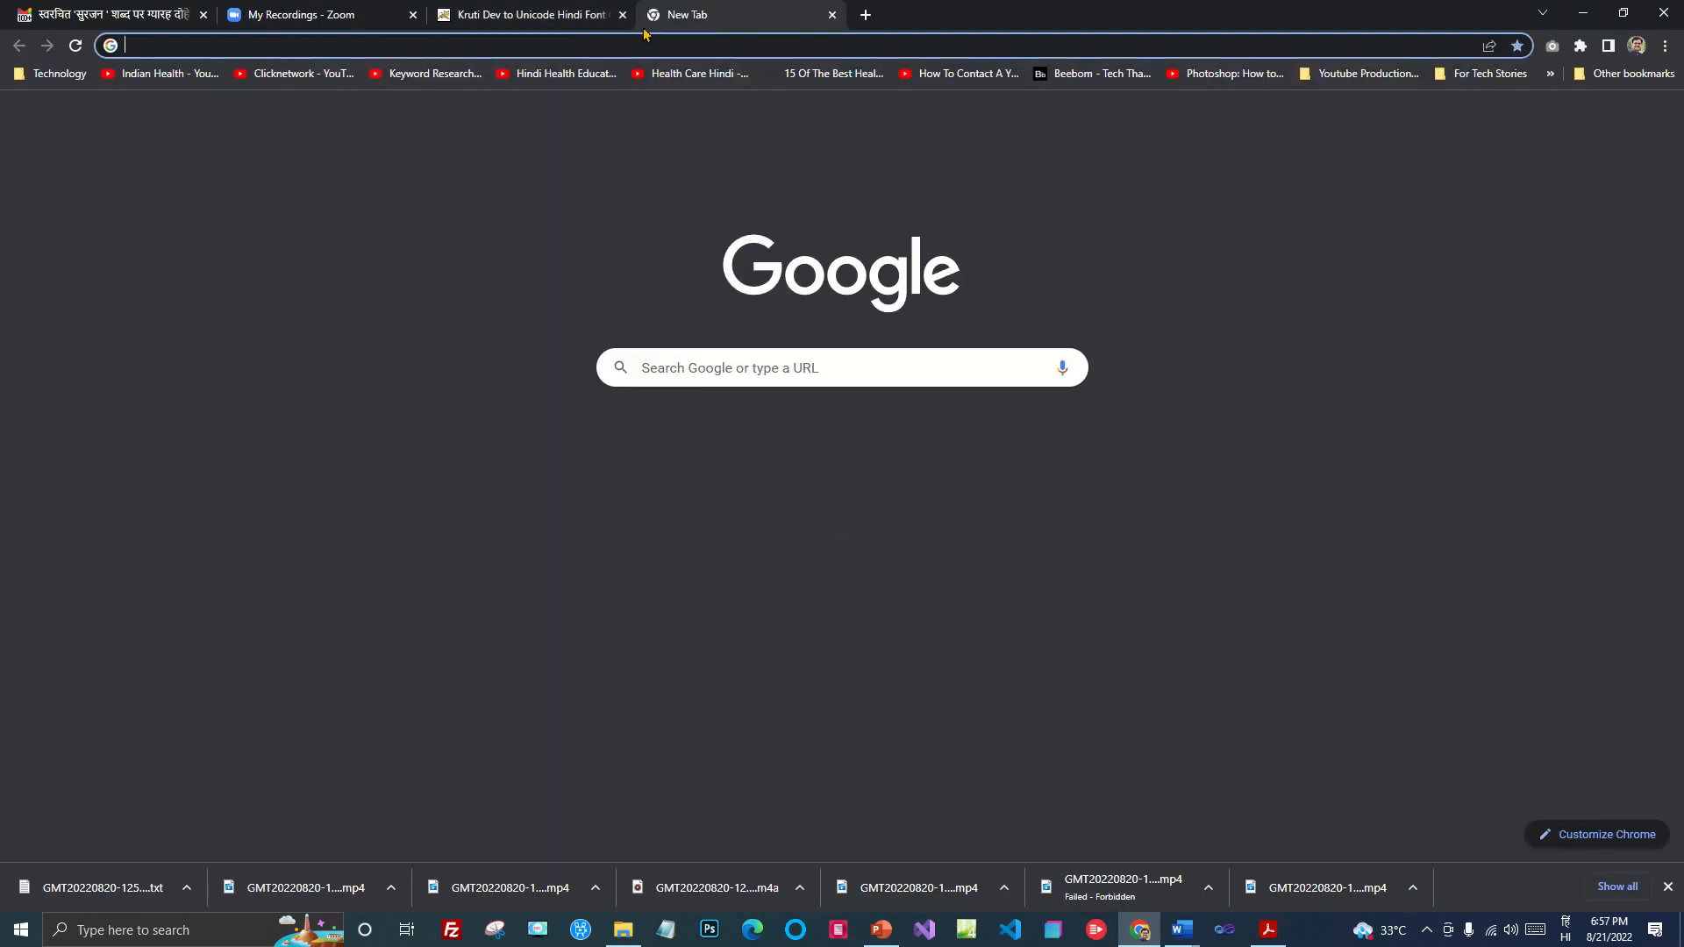
{"action": "left_click", "coordinate": [1326, 446]}
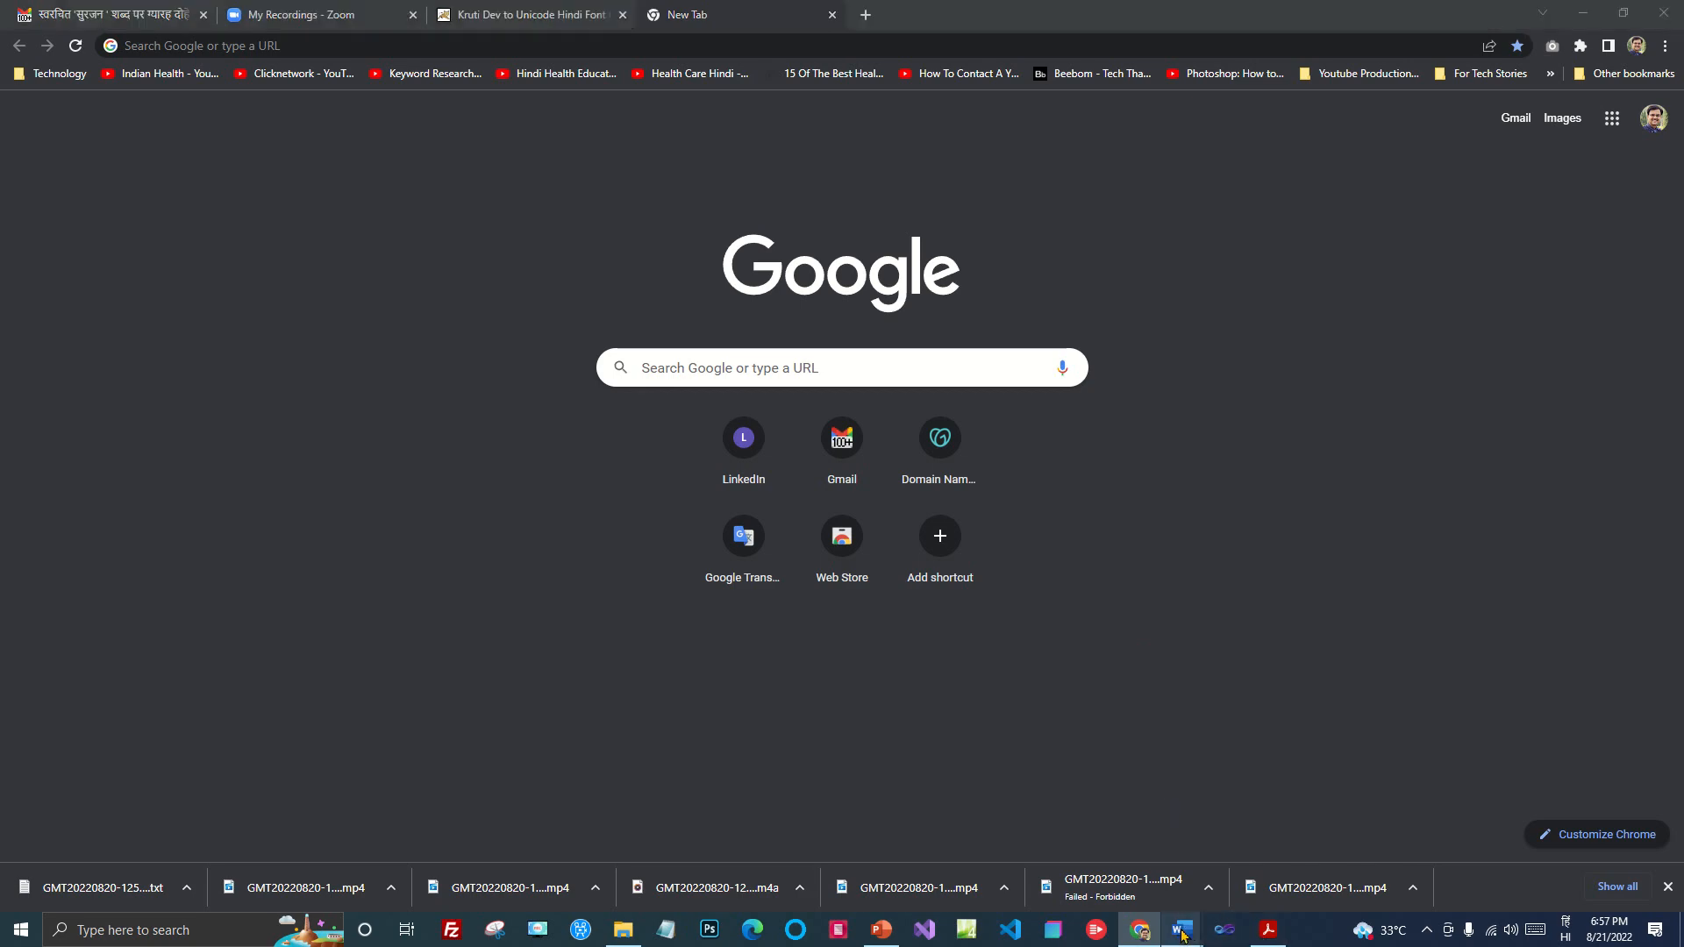
{"action": "mouse_move", "coordinate": [1182, 932]}
{"action": "left_click", "coordinate": [912, 855]}
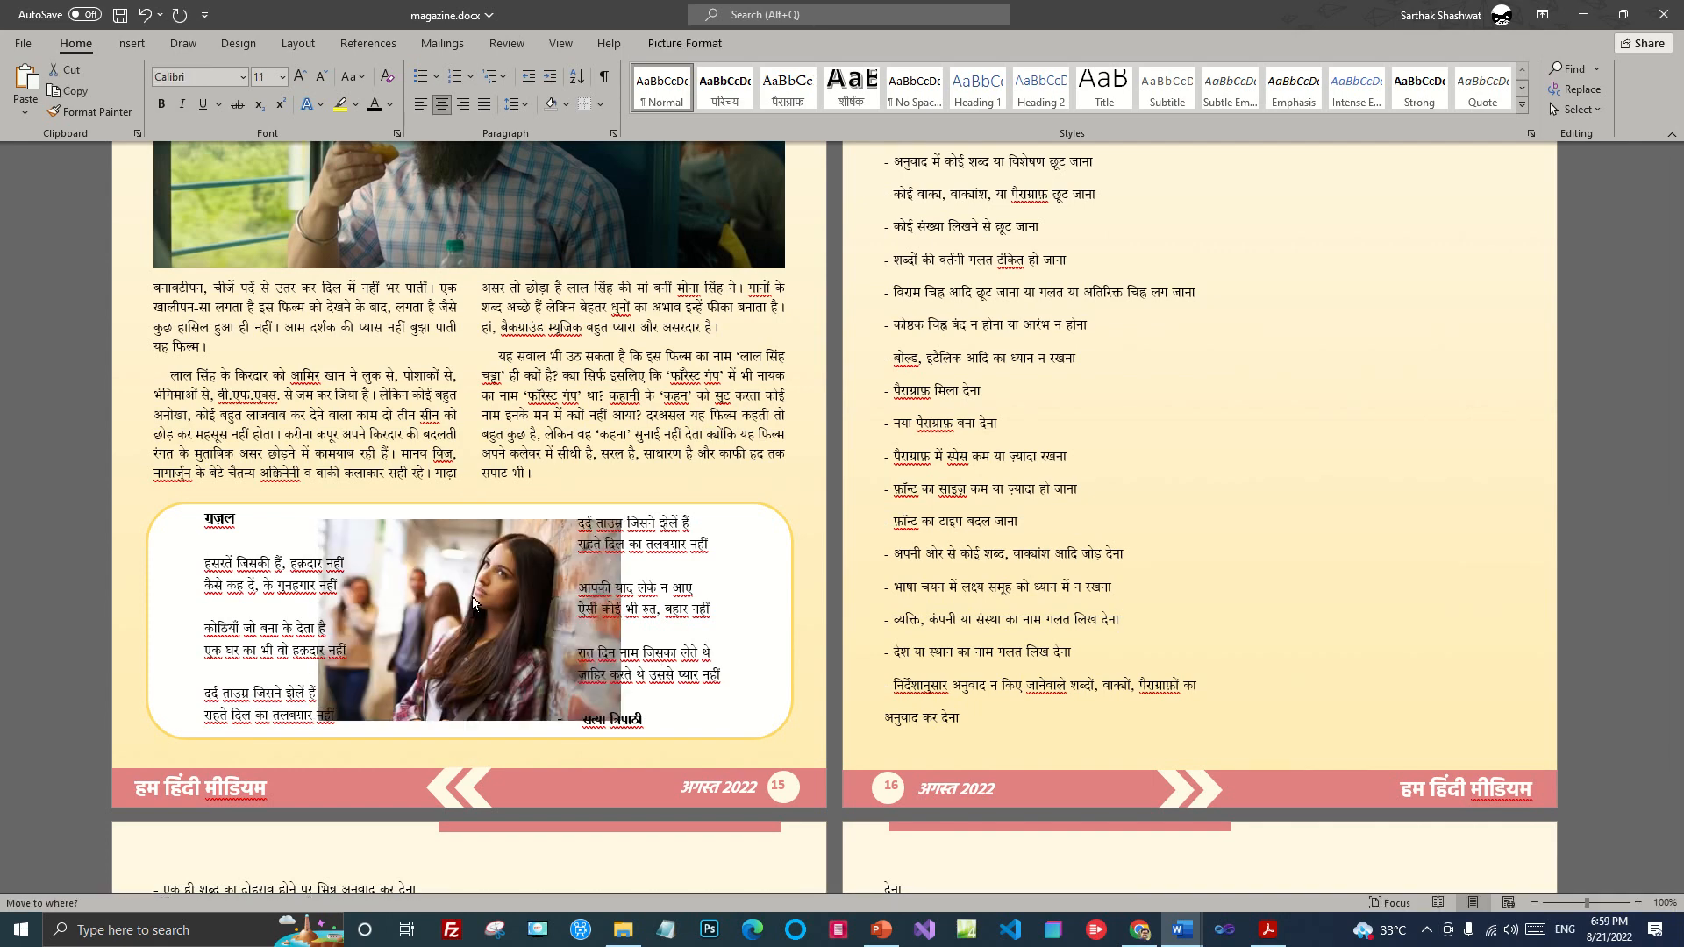
Step: Crop both sides of the woman's photo inside the rounded rectangle so it fits between the two poem columns
{"action": "left_click", "coordinate": [383, 604]}
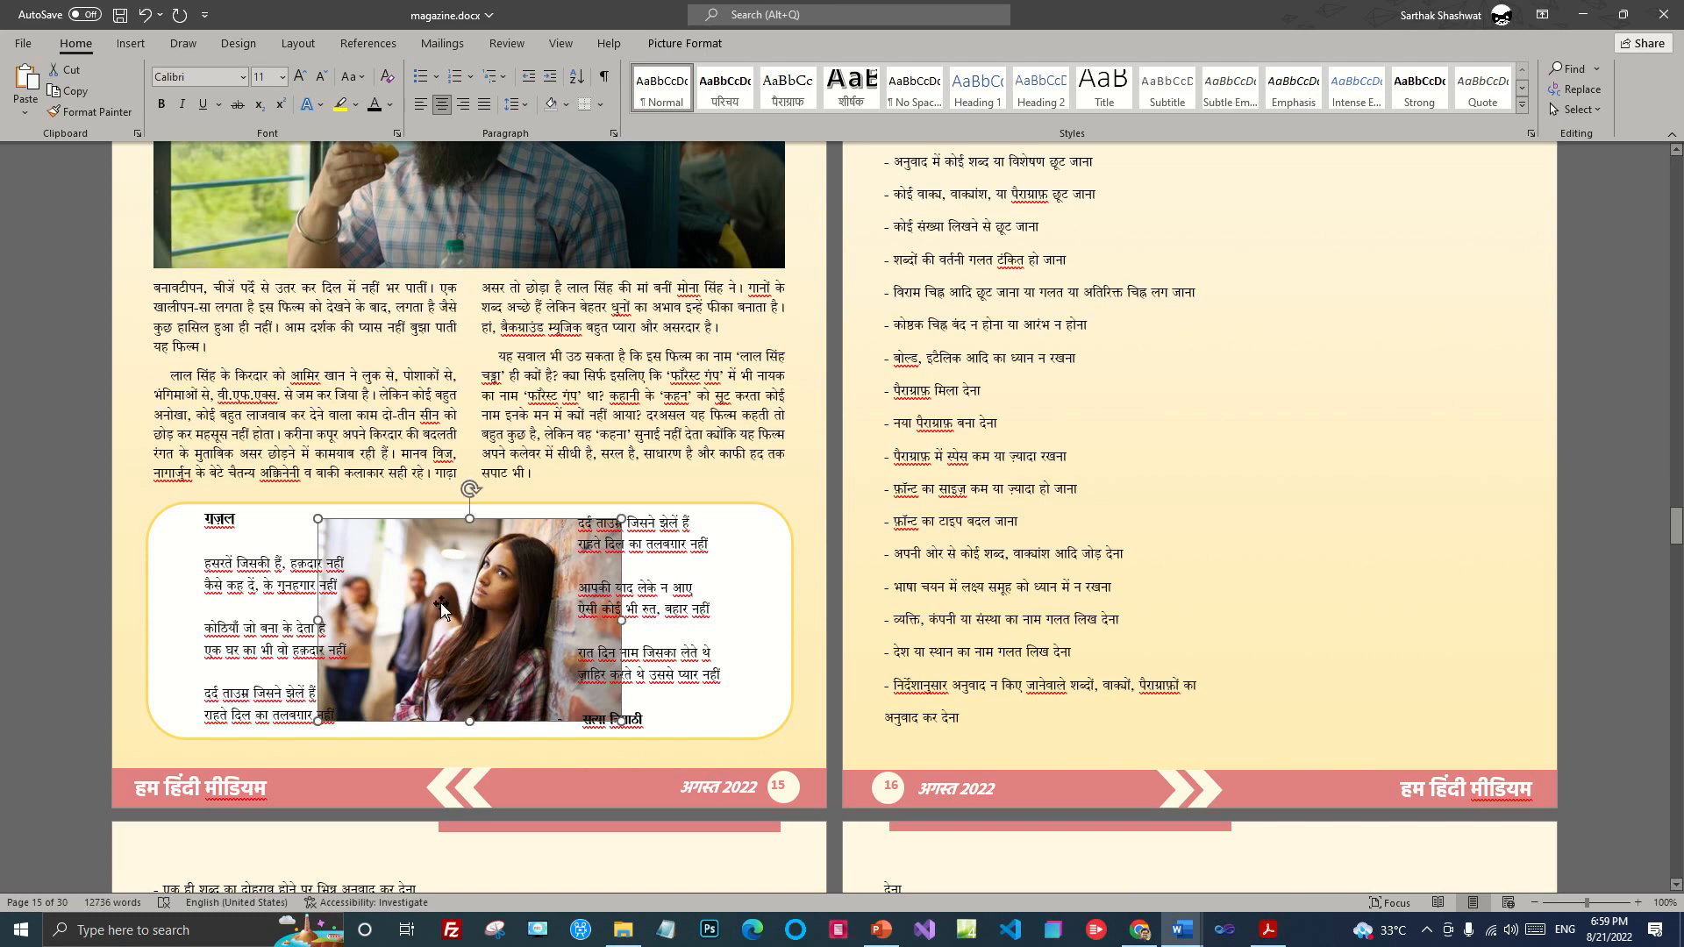
{"action": "left_click", "coordinate": [717, 49]}
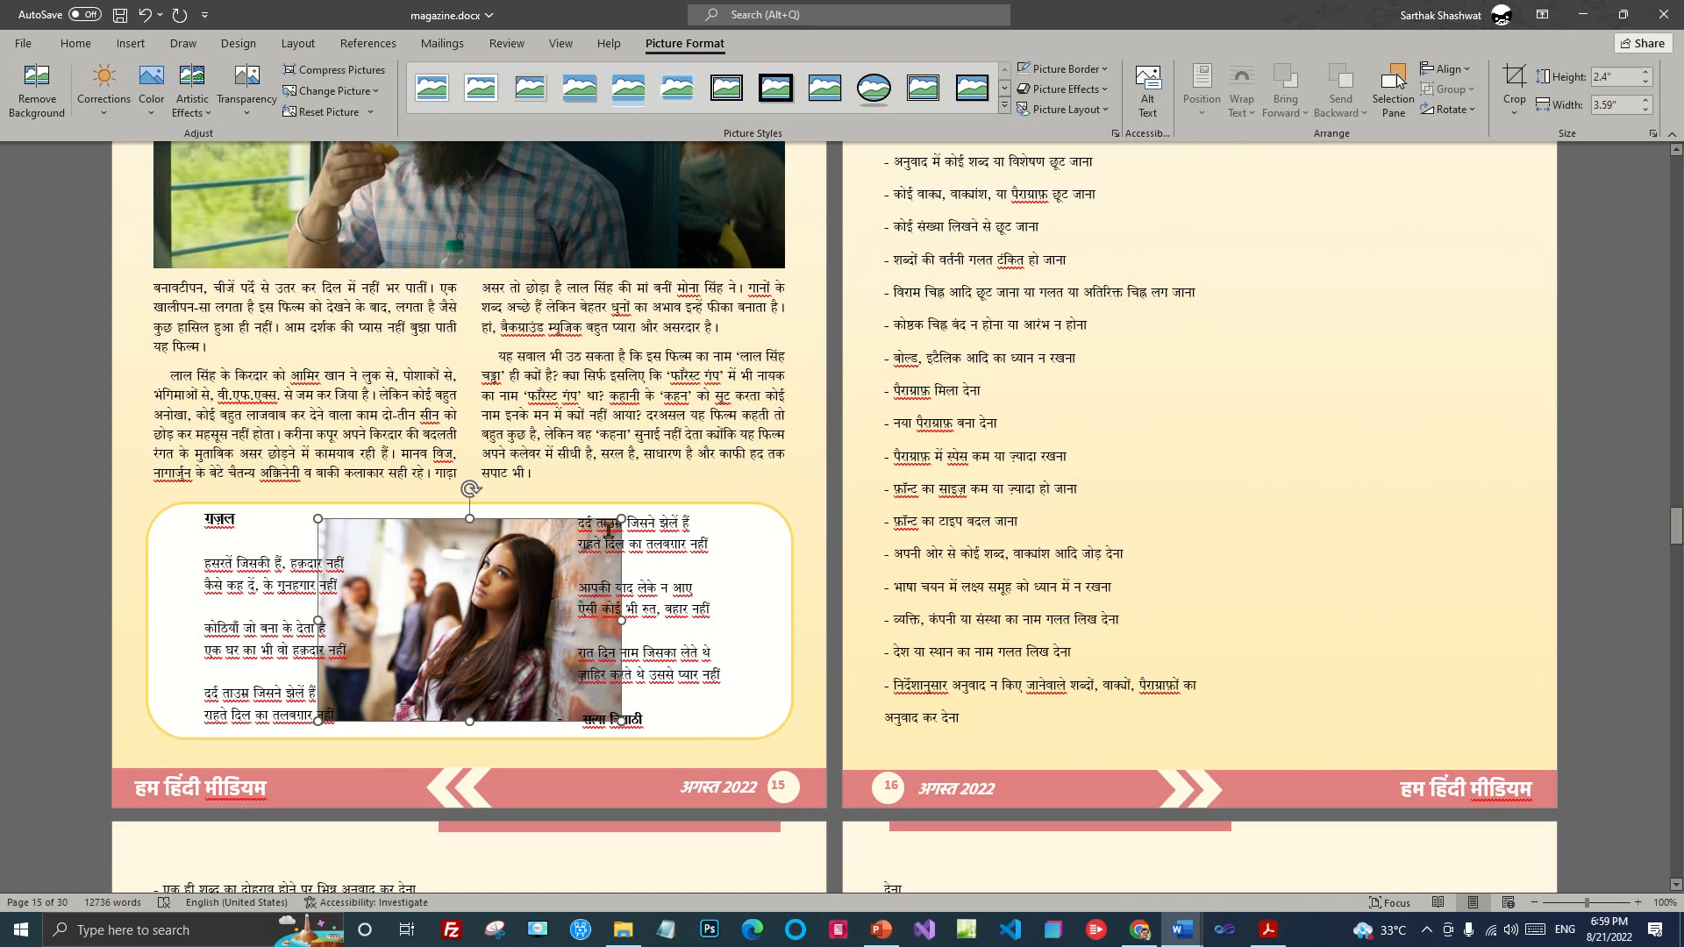
{"action": "left_click", "coordinate": [523, 621]}
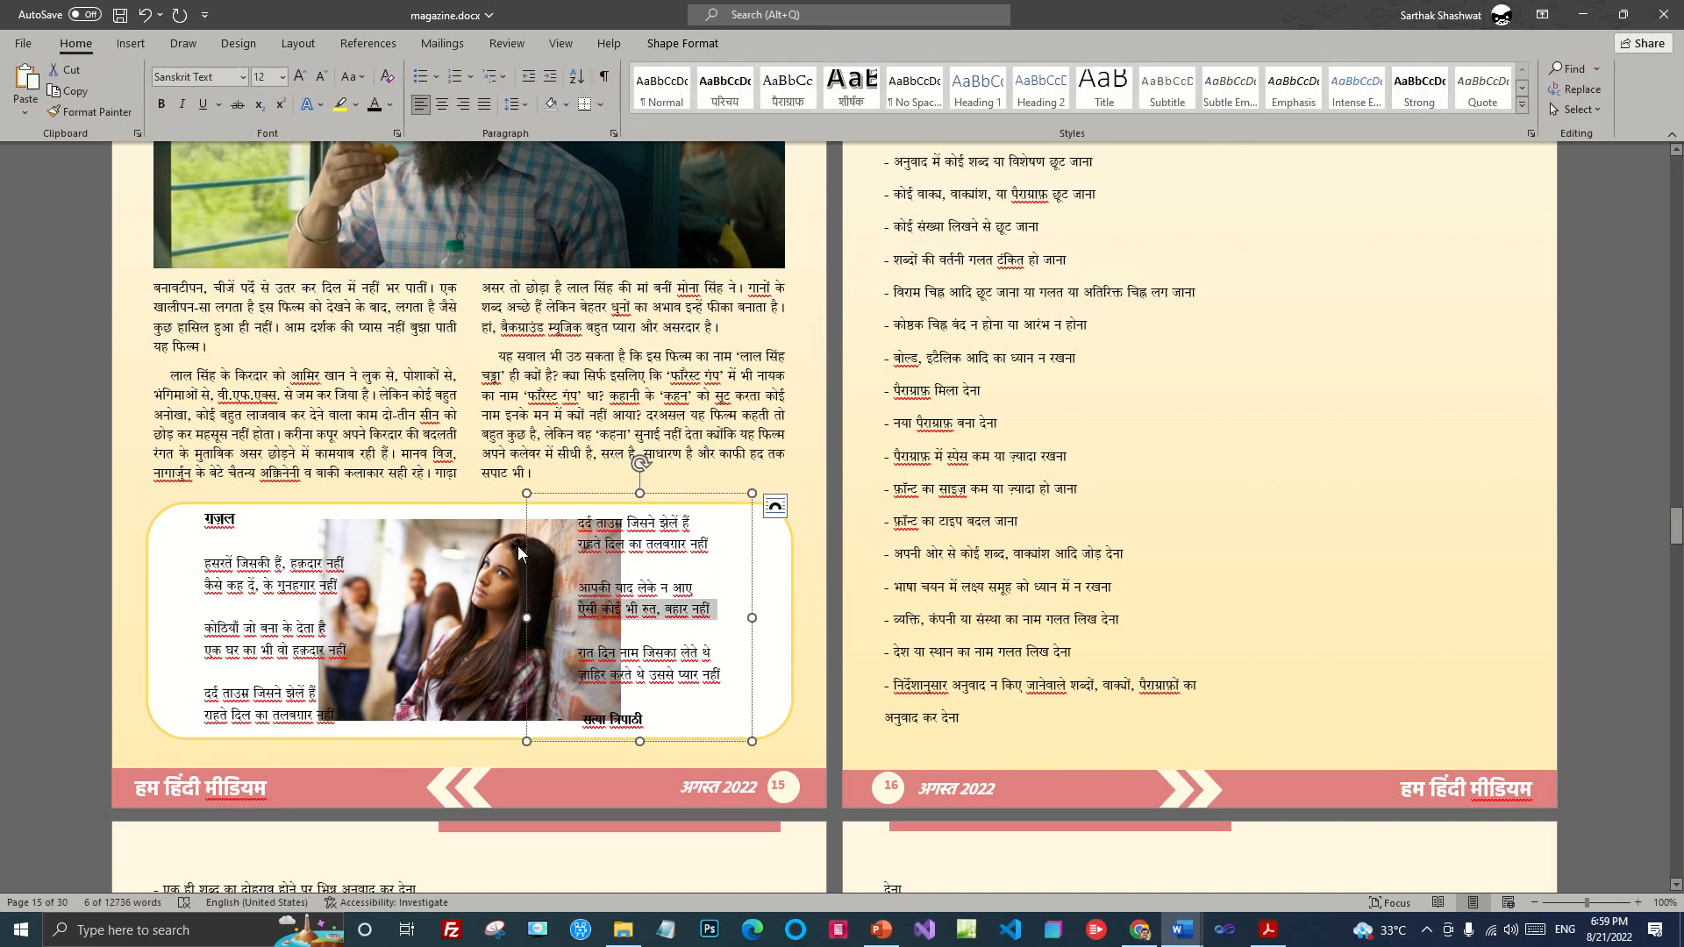
{"action": "left_click", "coordinate": [479, 551]}
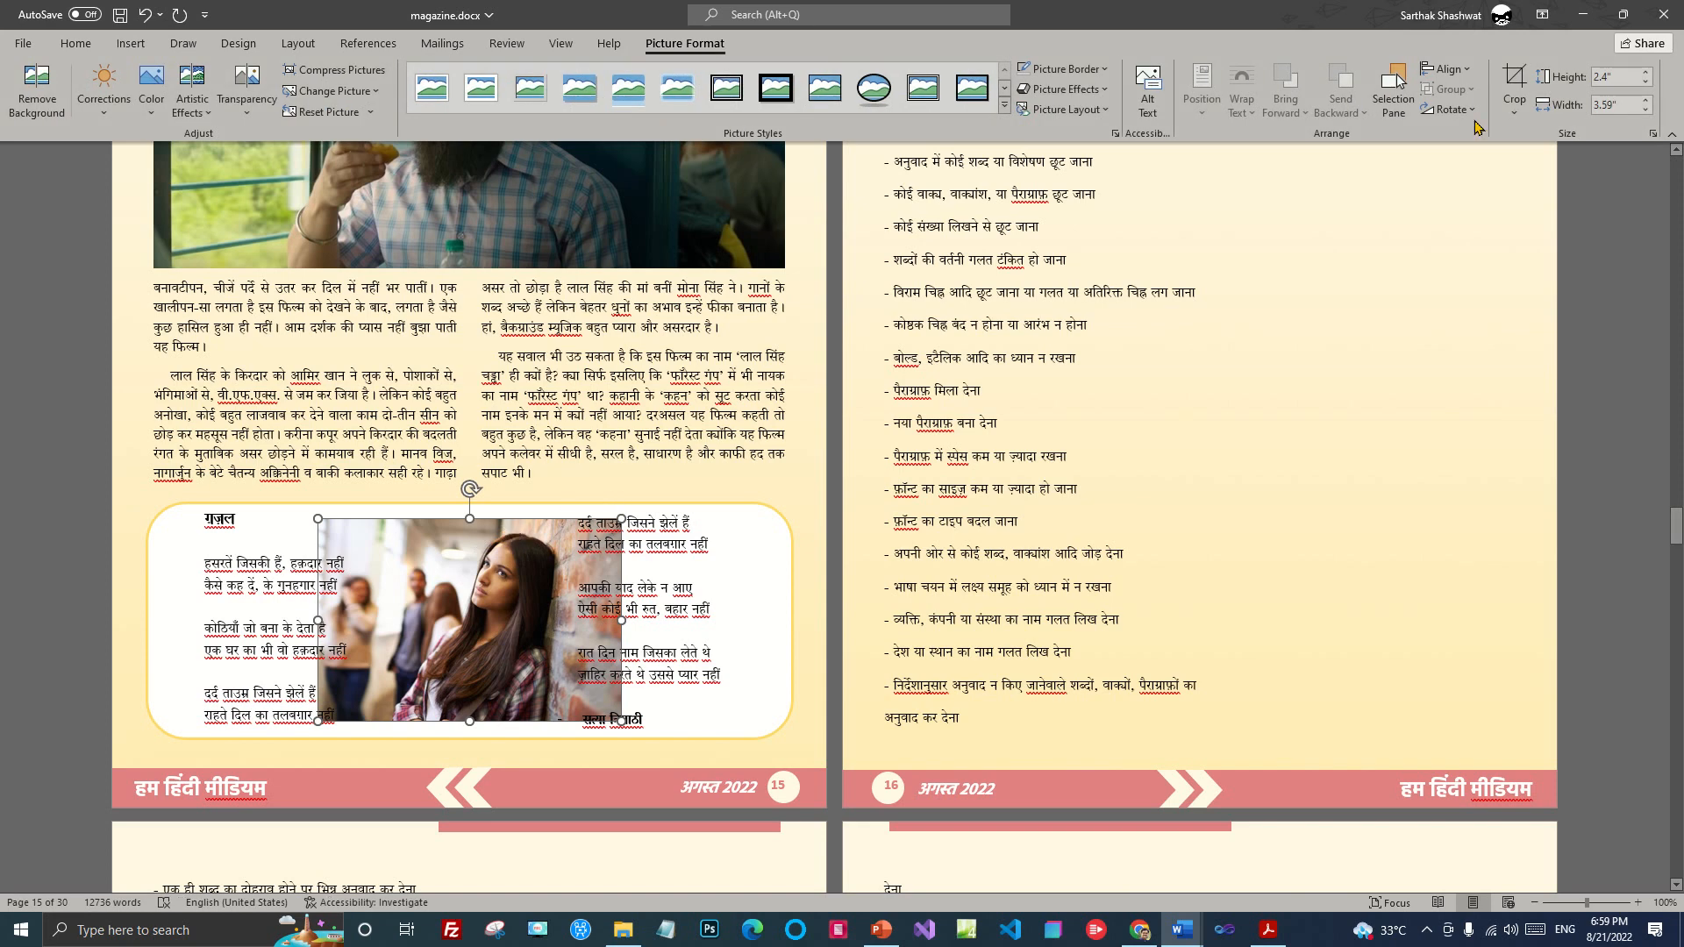
{"action": "left_click", "coordinate": [1515, 113]}
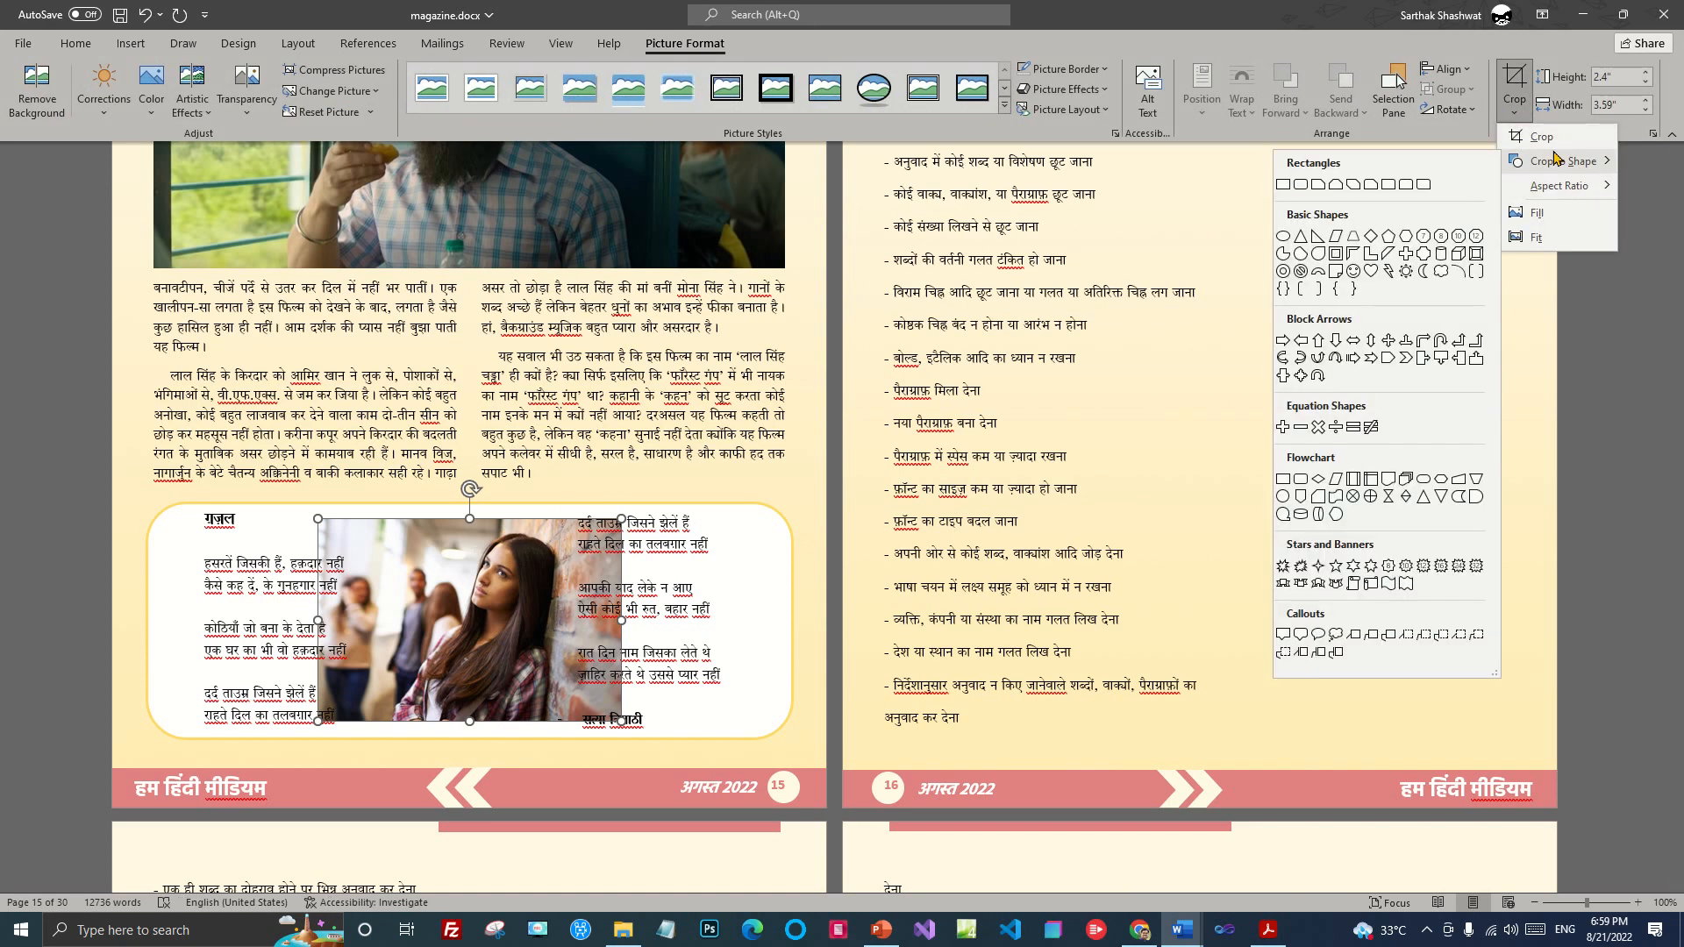
{"action": "left_click", "coordinate": [1543, 139]}
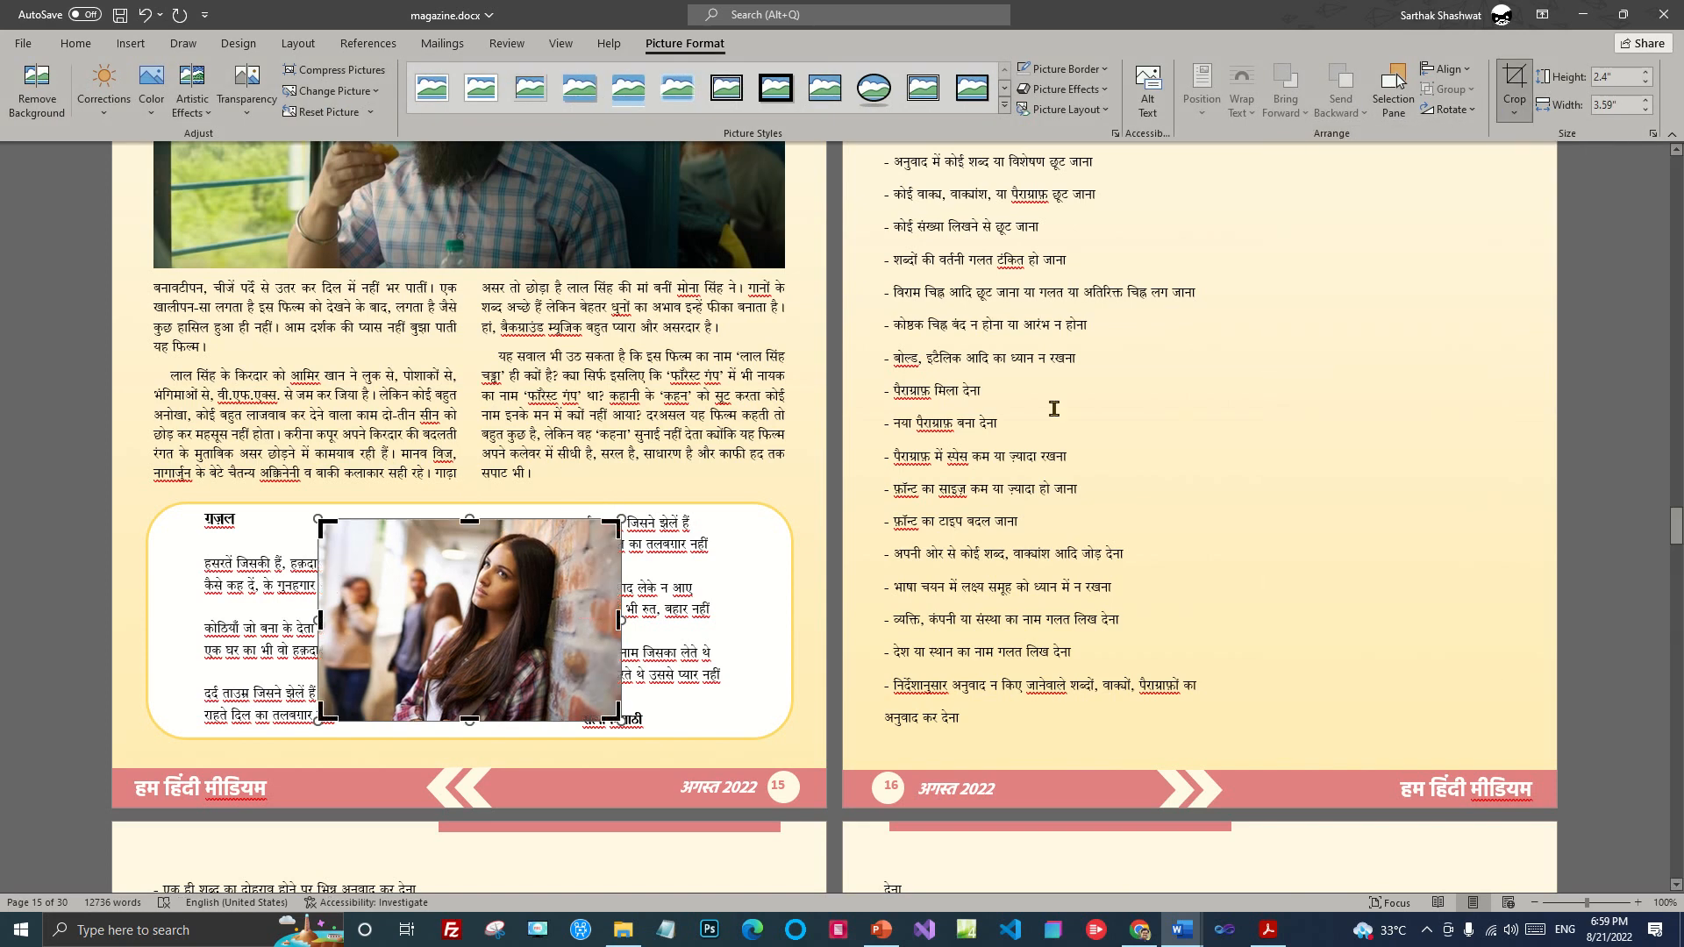
{"action": "left_click_drag", "start_coordinate": [322, 620], "coordinate": [367, 615]}
{"action": "left_click_drag", "start_coordinate": [592, 617], "coordinate": [549, 602]}
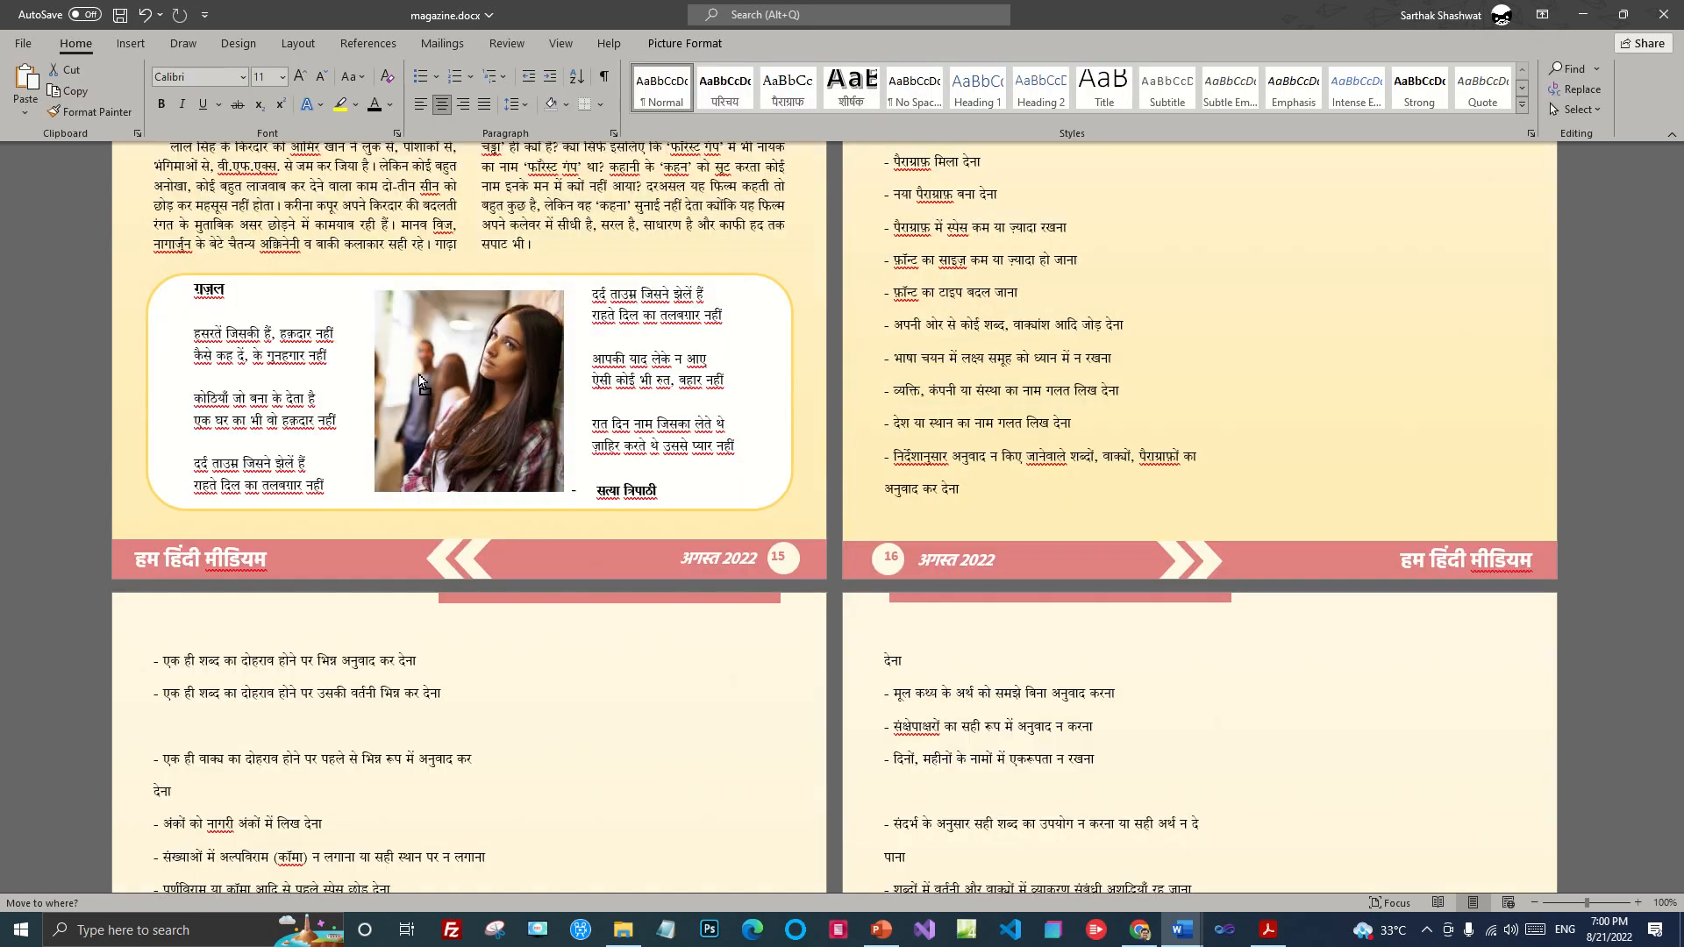
{"action": "left_click", "coordinate": [1255, 342]}
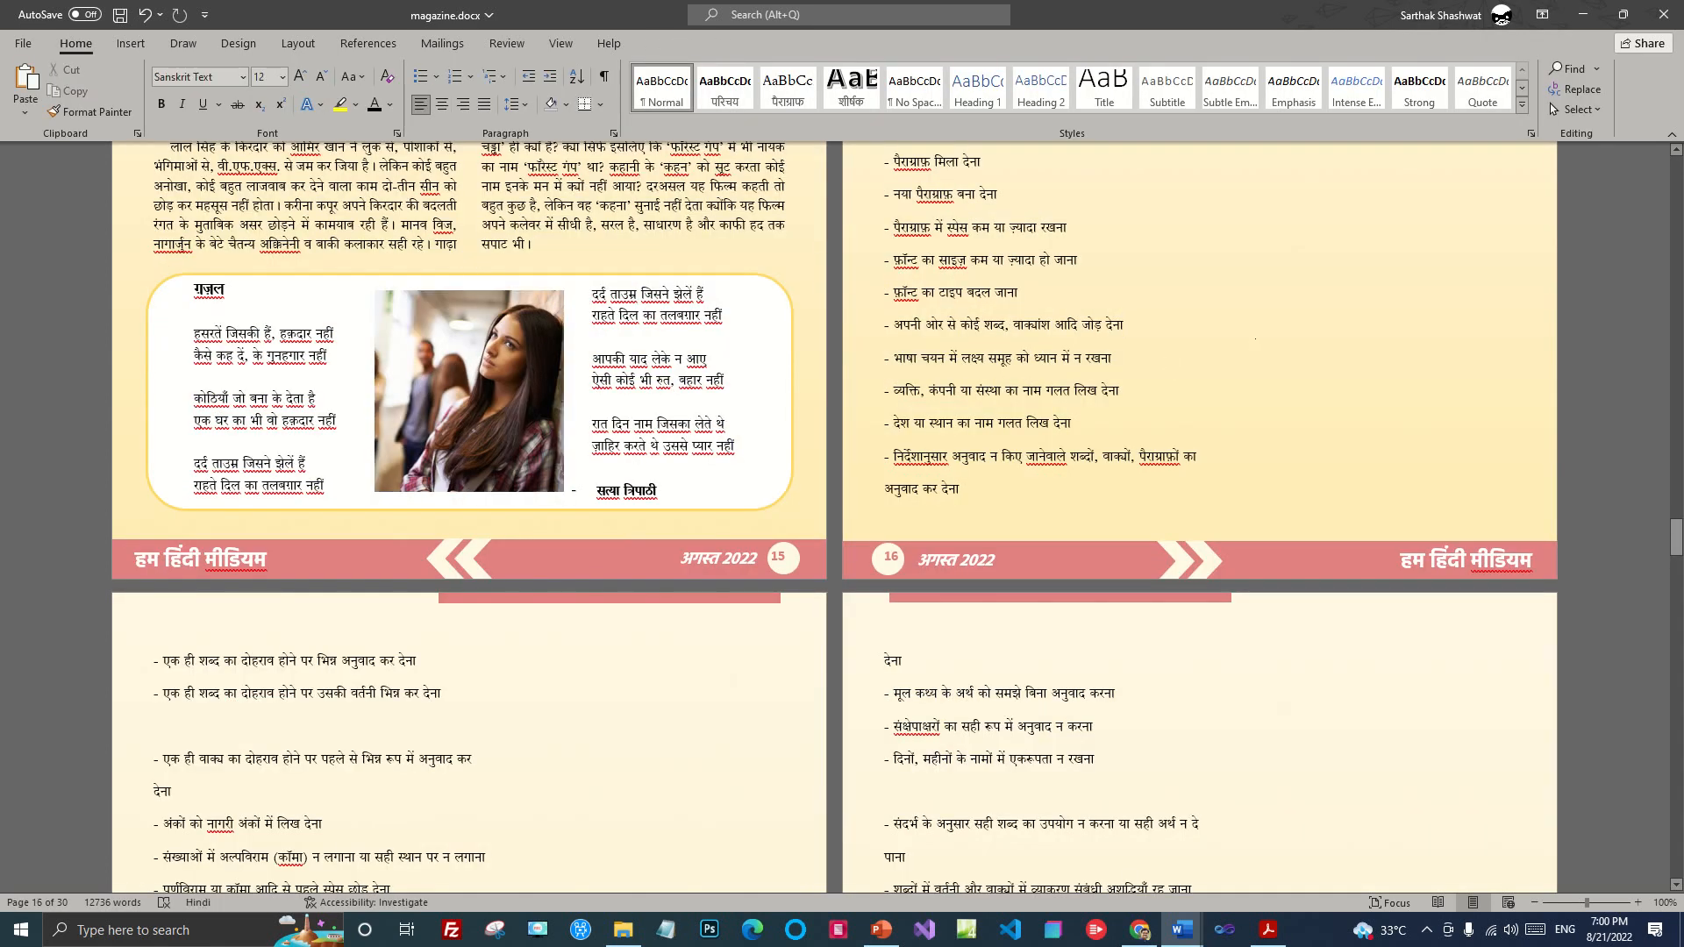
Step: Fill the rounded rectangle behind the poem with a dark gold theme colour
{"action": "scroll", "coordinate": [698, 400], "scroll_direction": "up", "scroll_amount": 3}
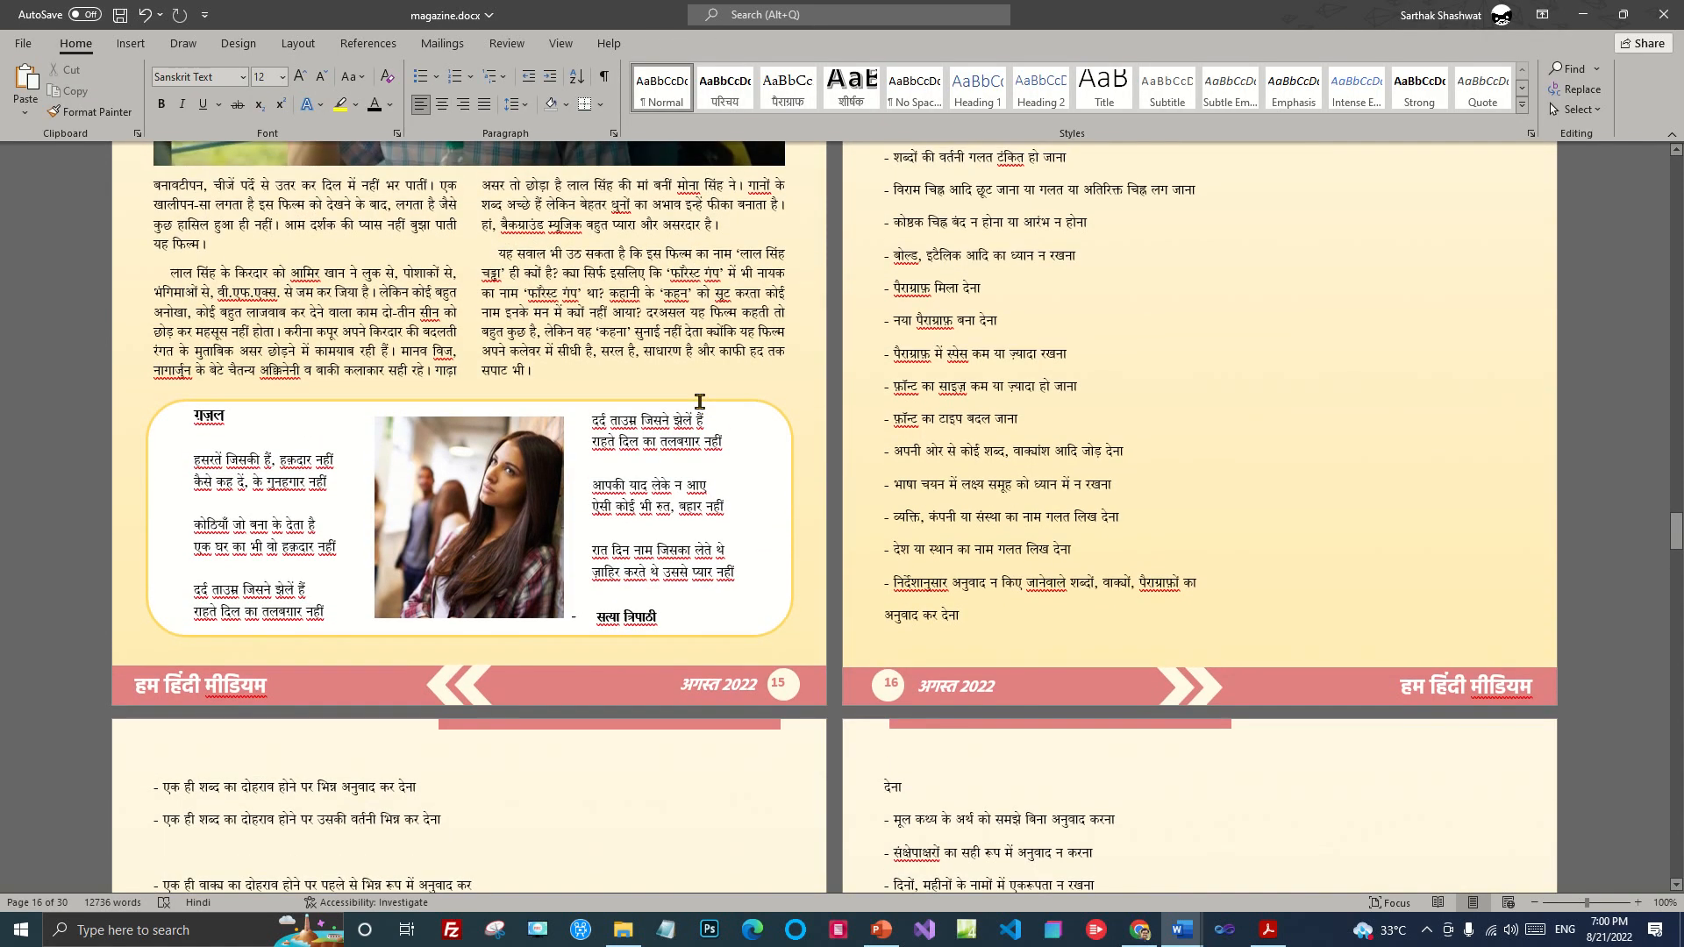
{"action": "left_click", "coordinate": [742, 441]}
{"action": "left_click", "coordinate": [780, 449]}
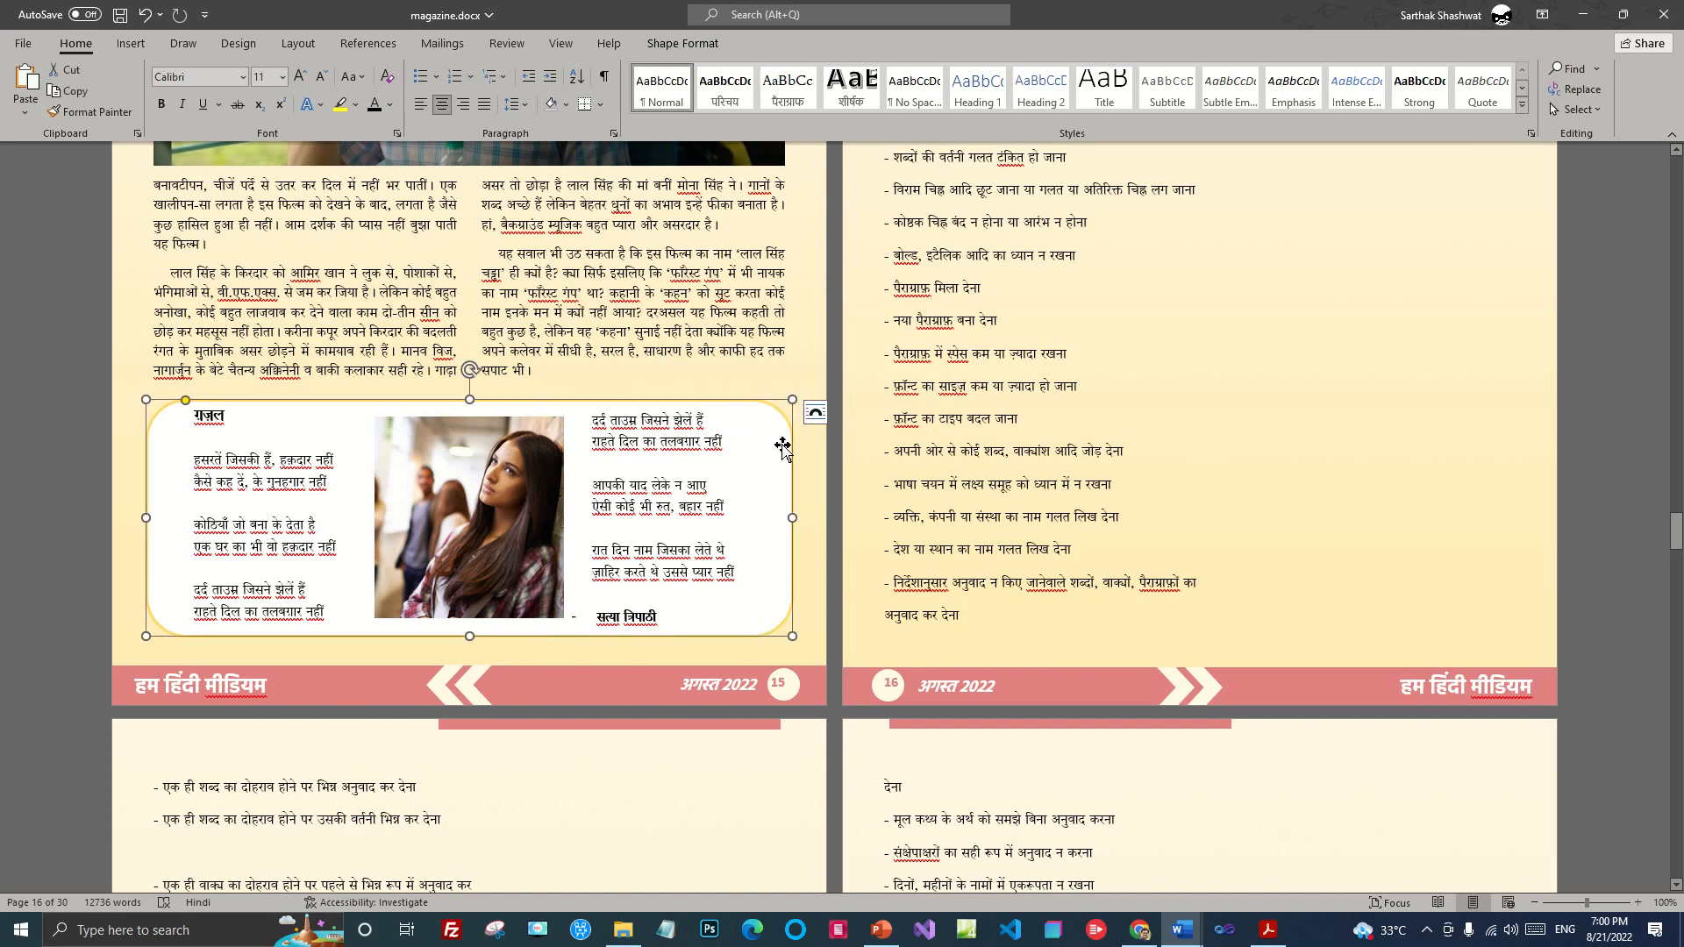
{"action": "left_click", "coordinate": [682, 42]}
{"action": "left_click", "coordinate": [669, 70]}
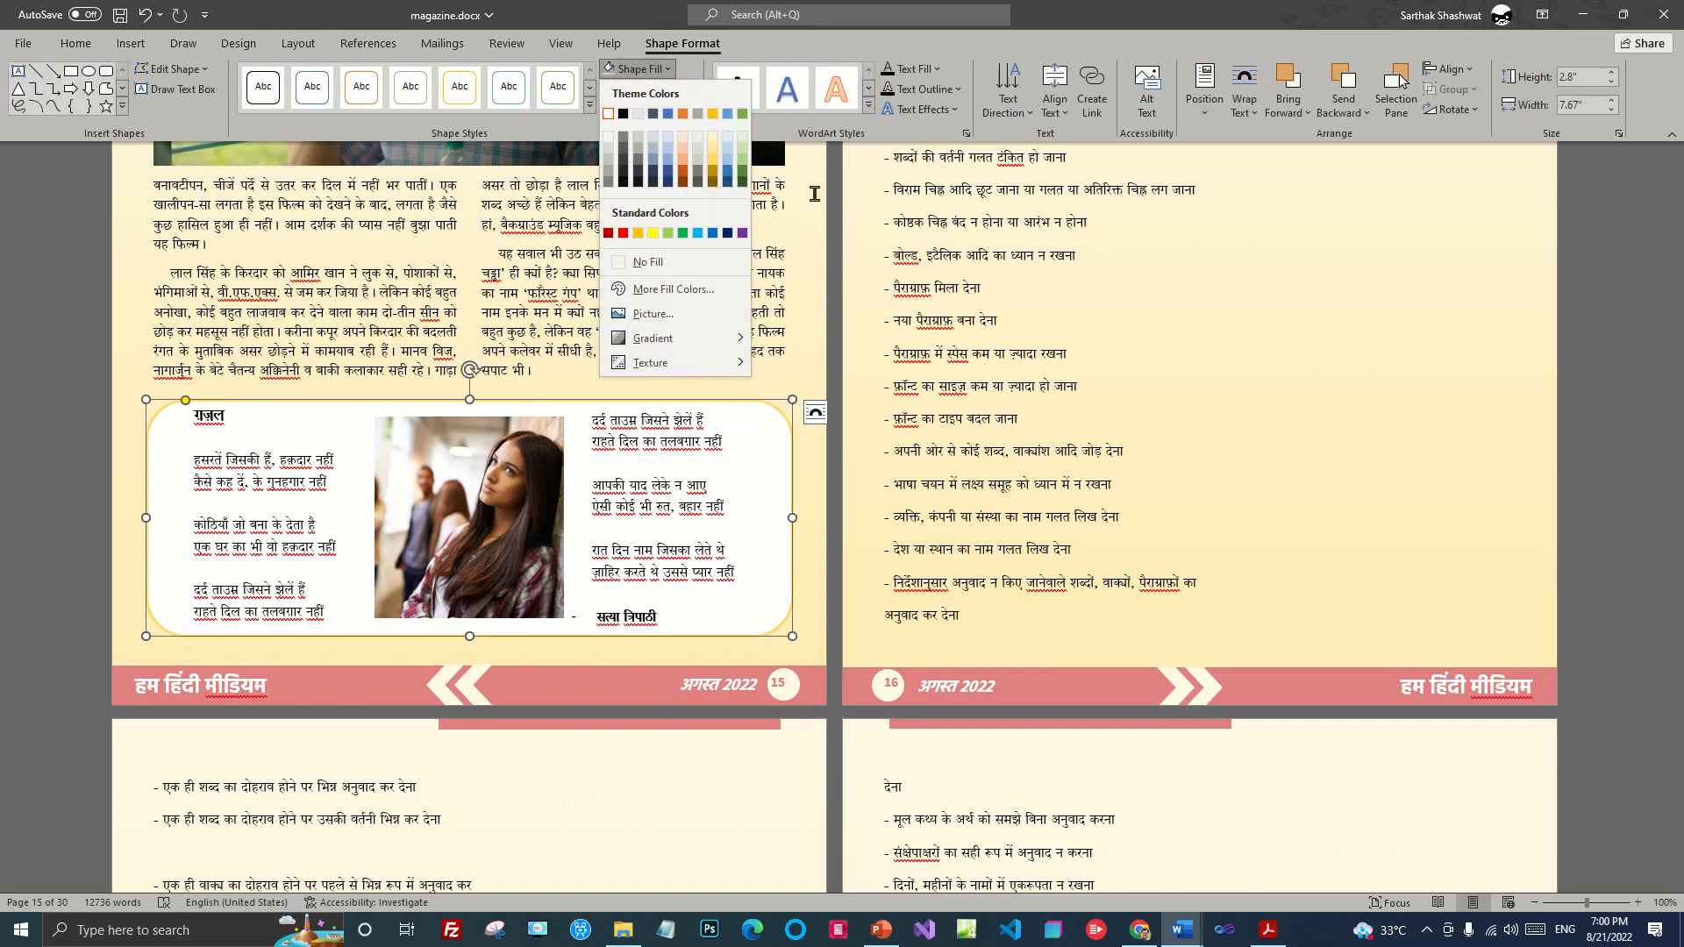
{"action": "left_click", "coordinate": [712, 176]}
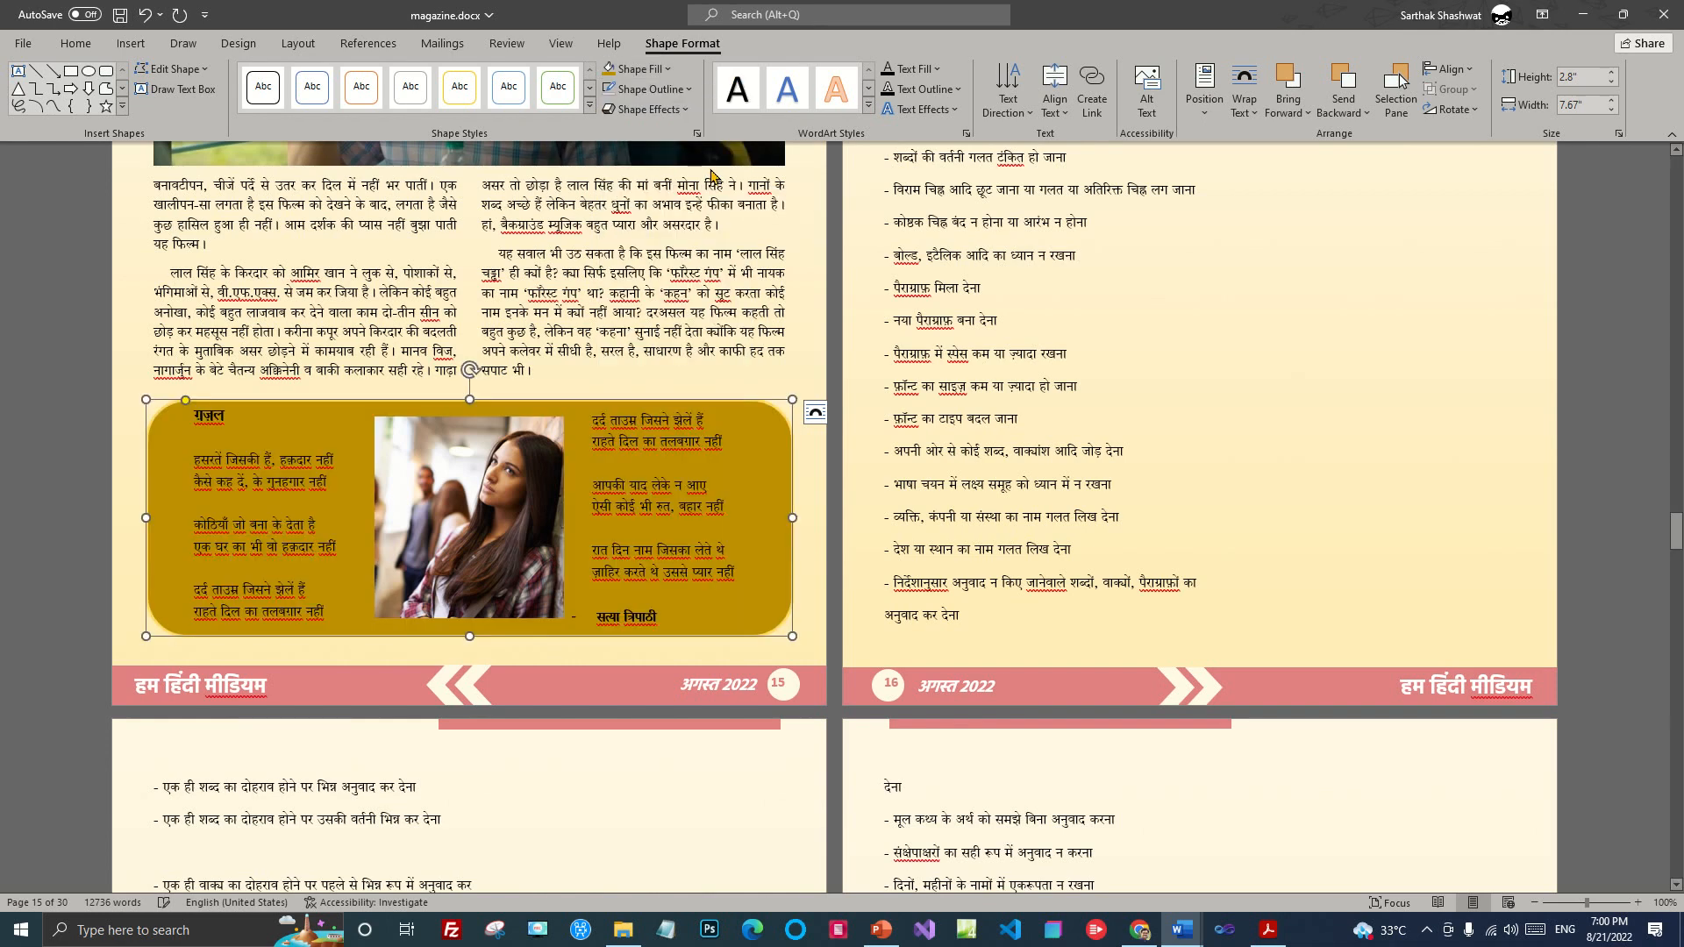
Step: Change the font colour of all text in both poem text boxes to white
{"action": "left_click_drag", "start_coordinate": [693, 624], "coordinate": [592, 414]}
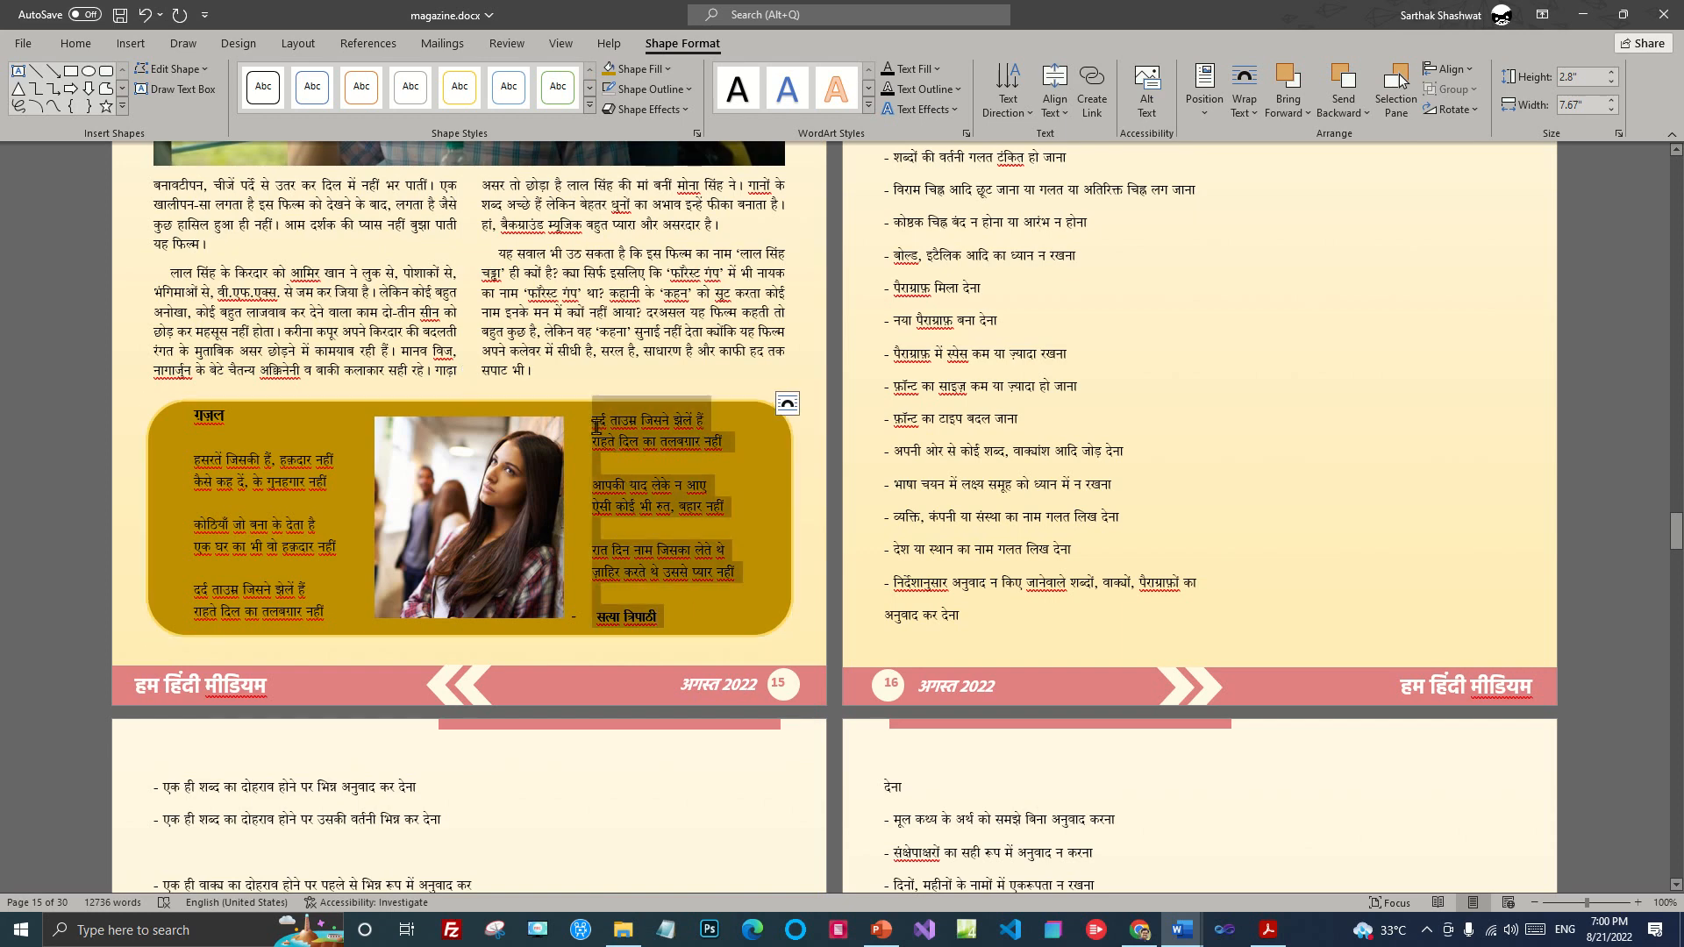
{"action": "left_click", "coordinate": [75, 43]}
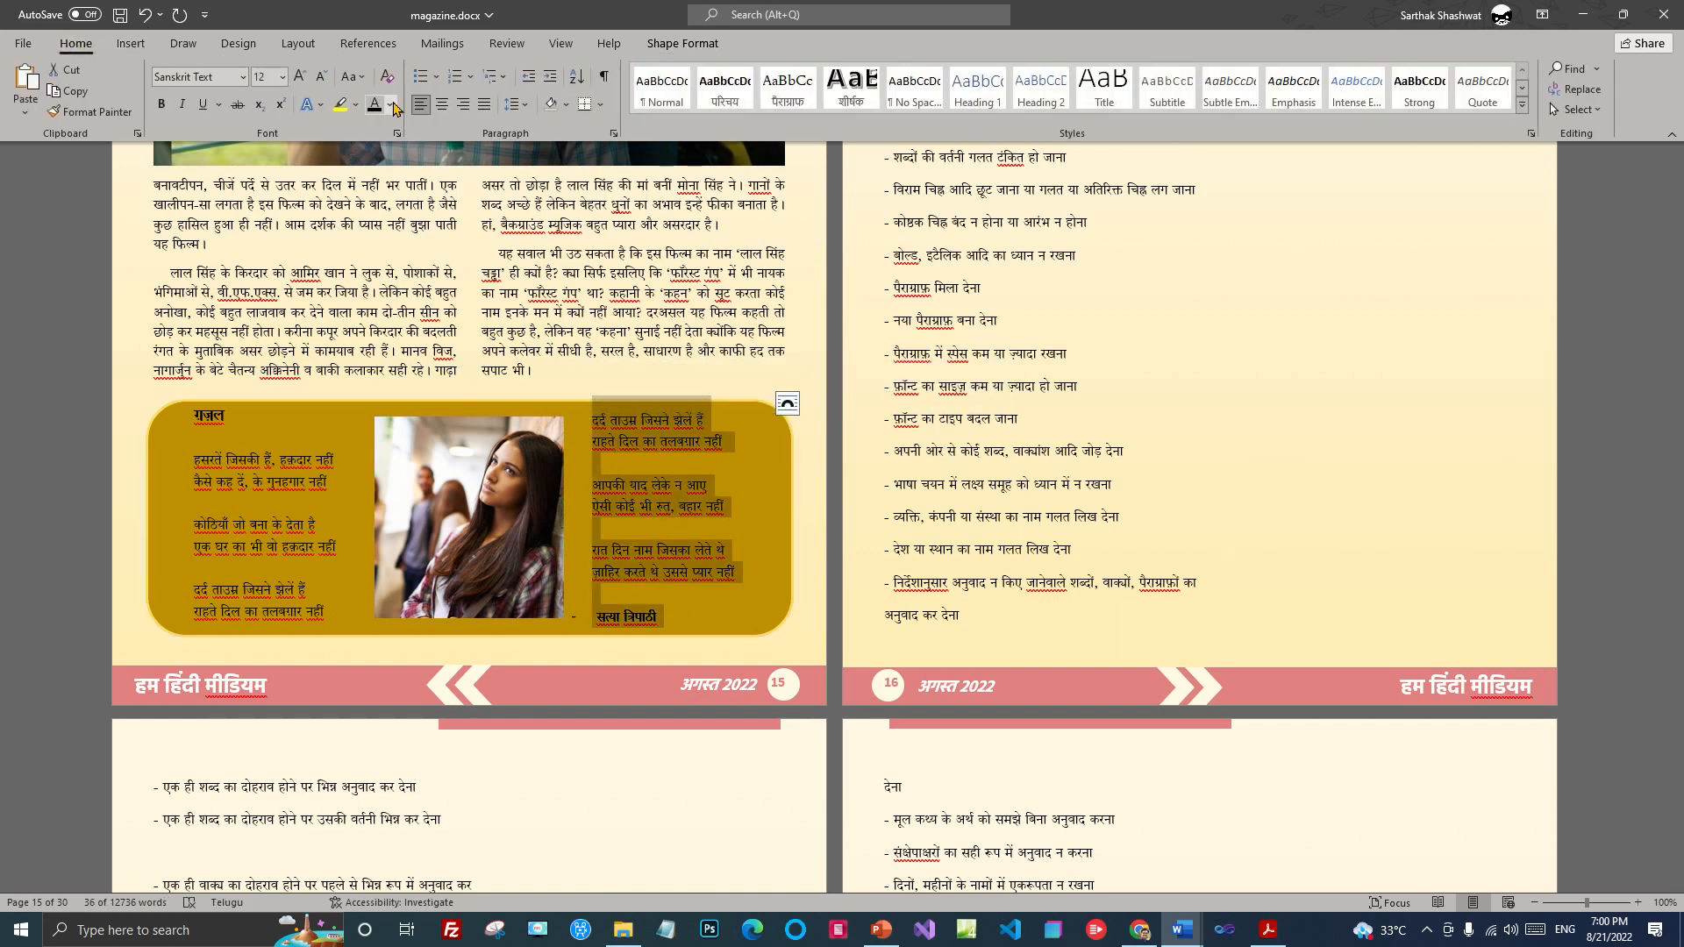
{"action": "left_click", "coordinate": [391, 105]}
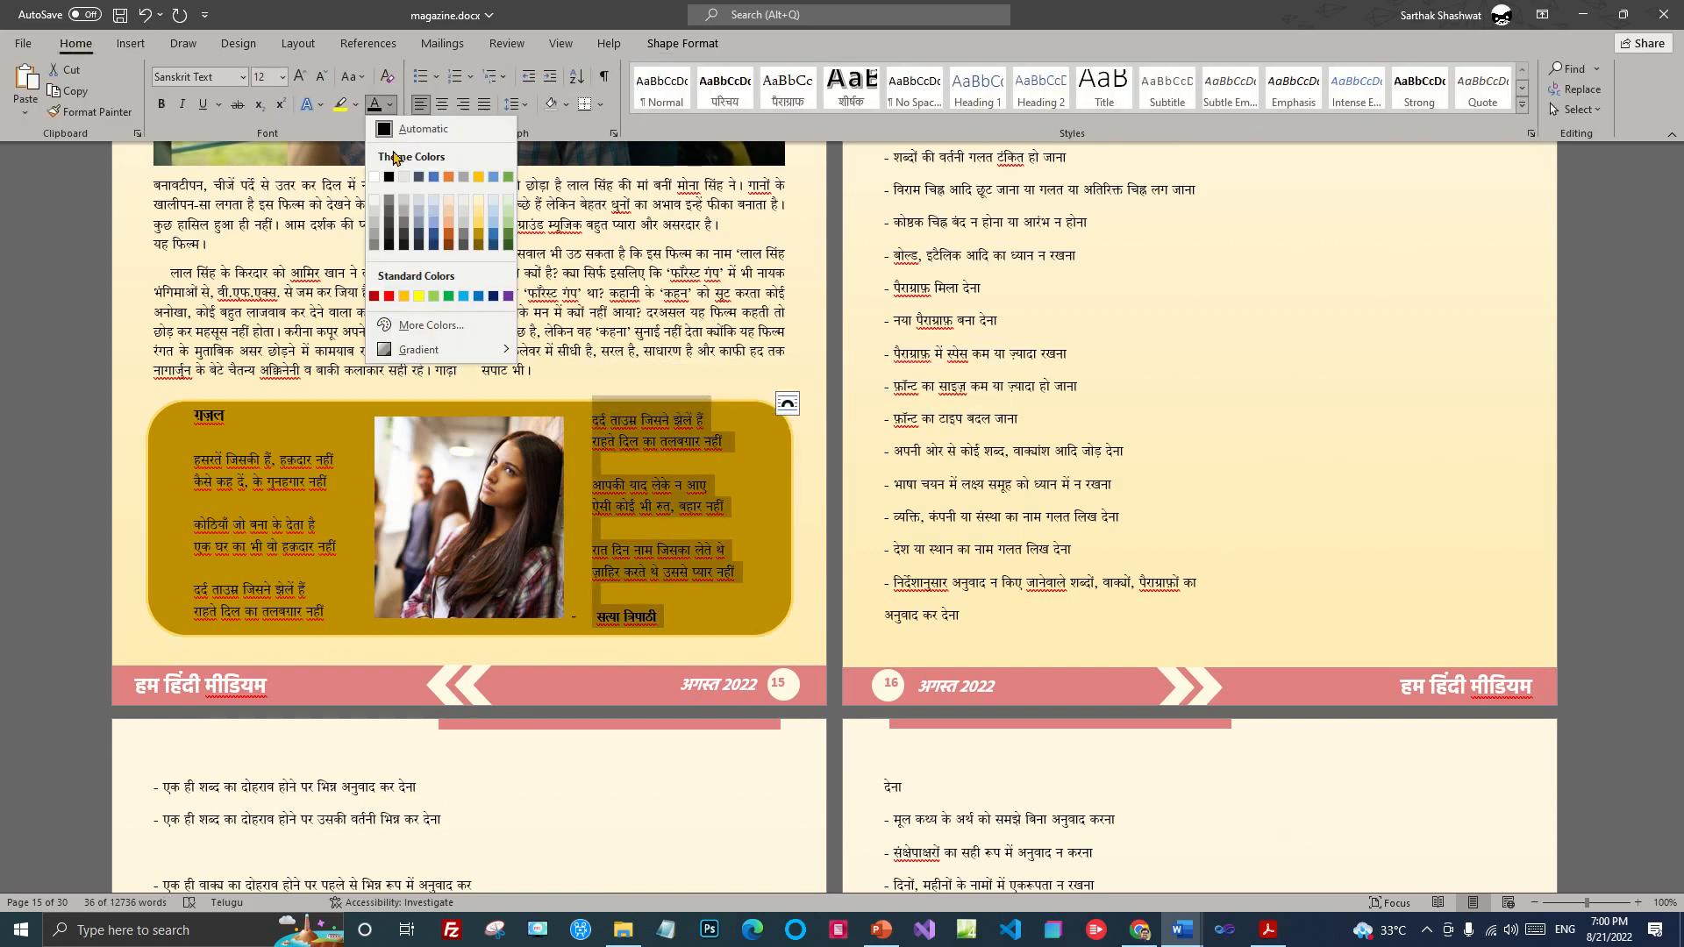
{"action": "left_click", "coordinate": [336, 616]}
{"action": "left_click_drag", "start_coordinate": [332, 614], "coordinate": [192, 414]}
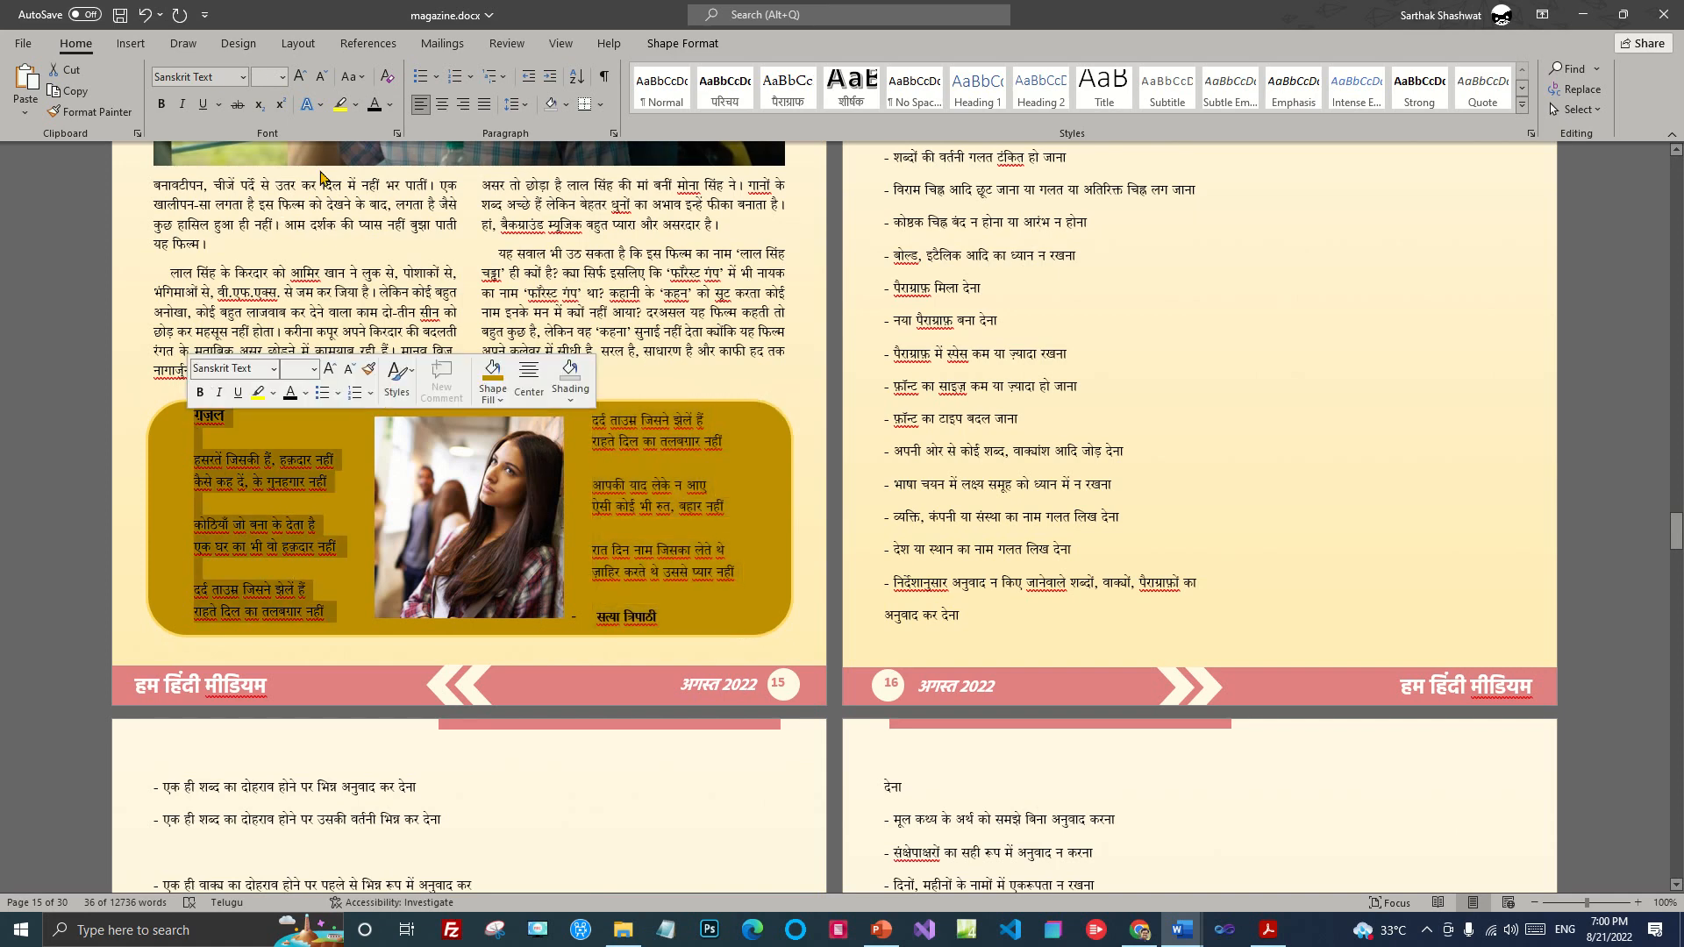
{"action": "left_click", "coordinate": [390, 104]}
{"action": "left_click", "coordinate": [379, 180]}
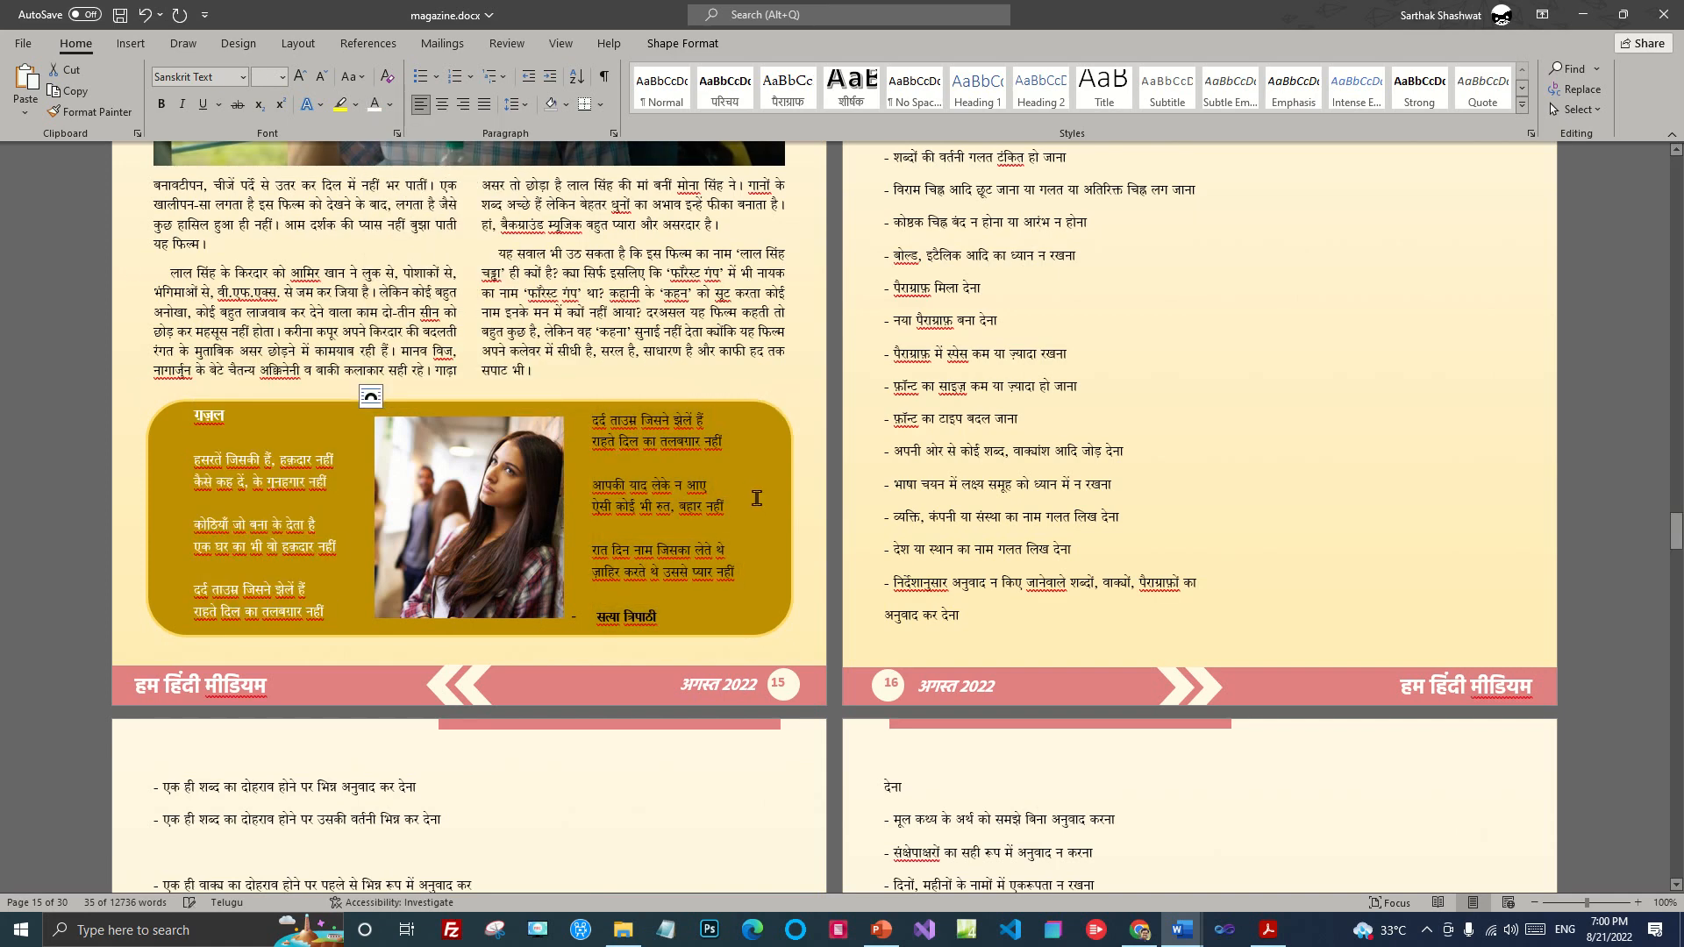
{"action": "left_click_drag", "start_coordinate": [671, 627], "coordinate": [596, 419]}
{"action": "left_click", "coordinate": [374, 104]}
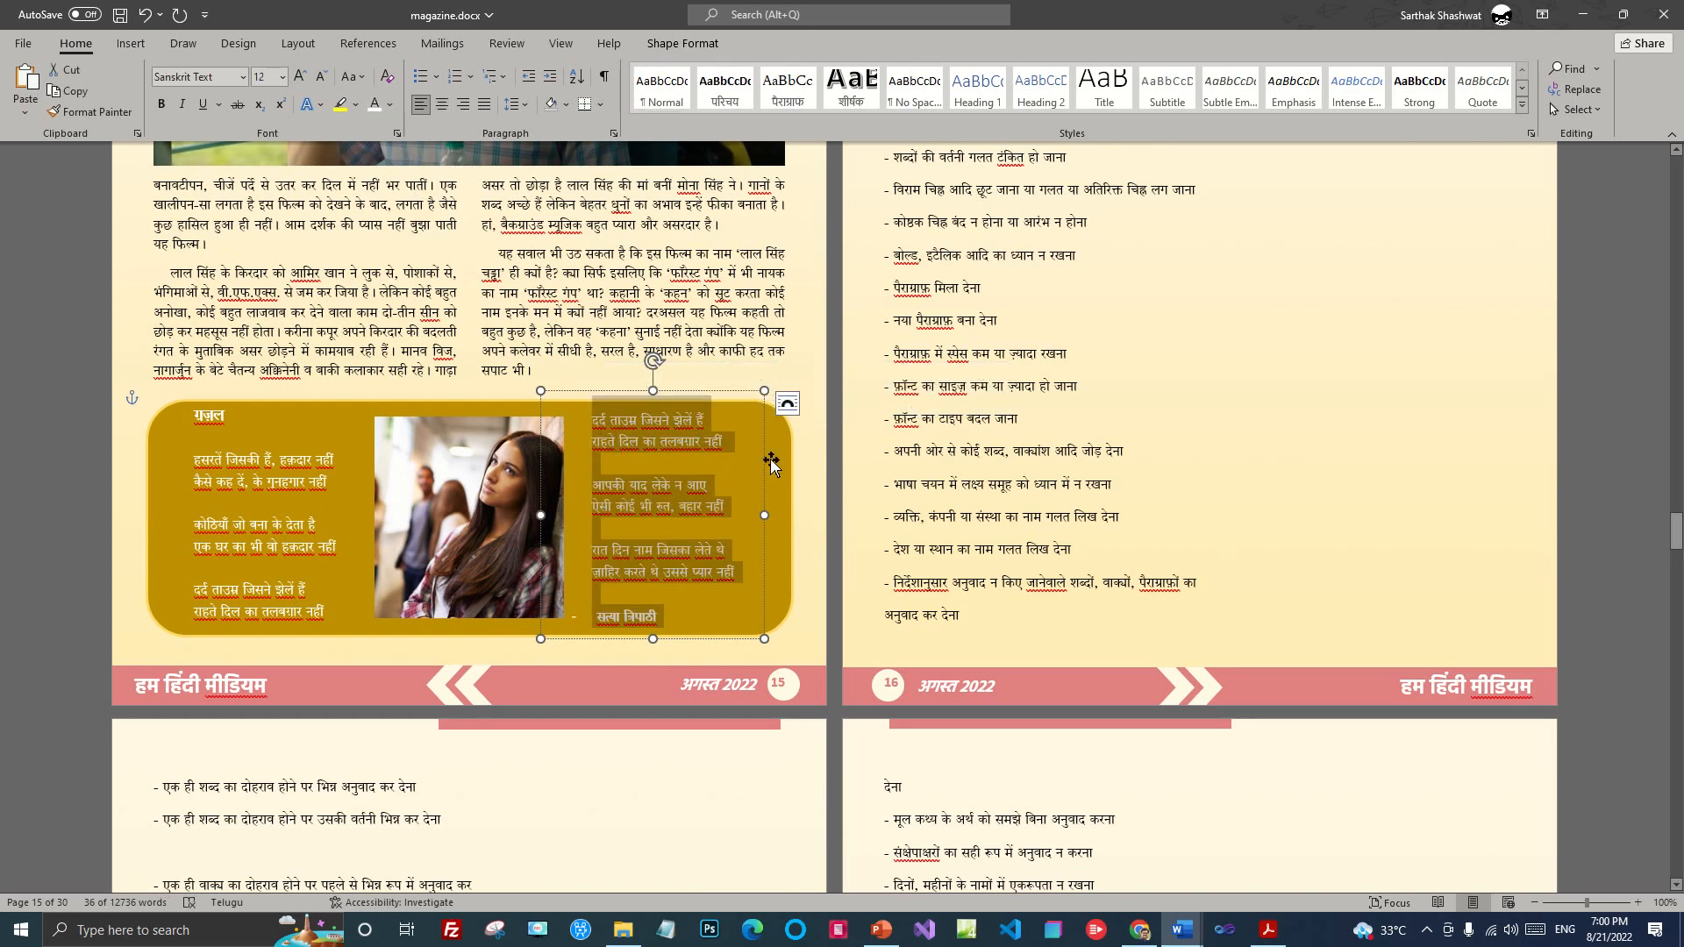
{"action": "left_click", "coordinate": [886, 459]}
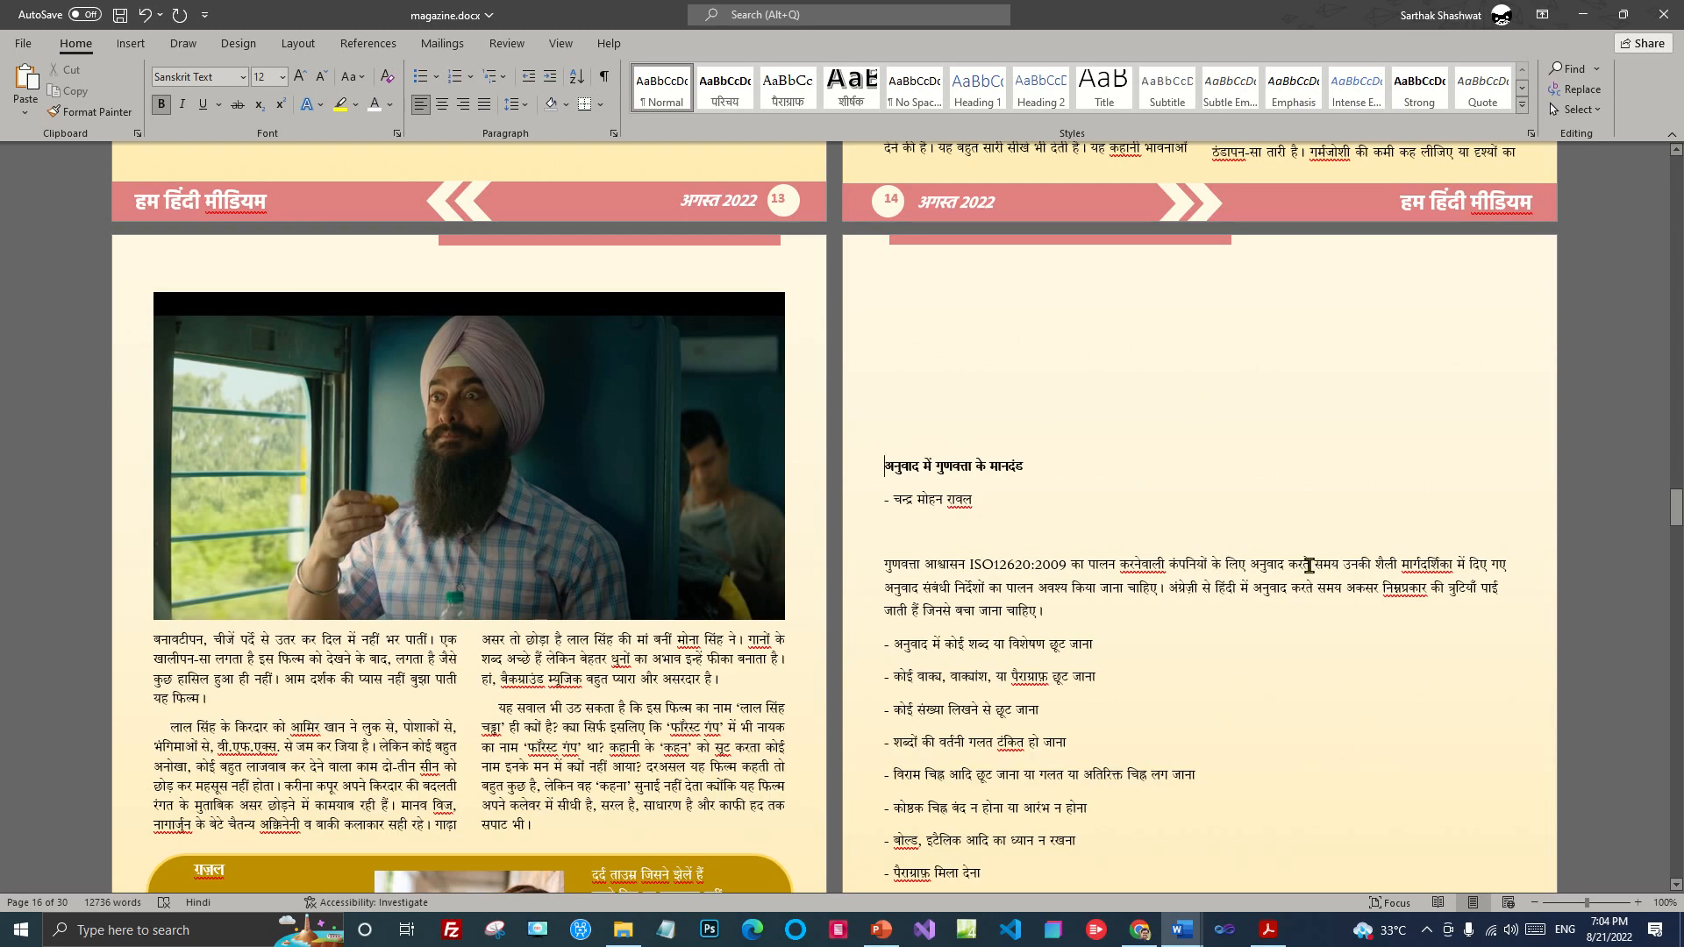
Step: Delete the five blank lines above the heading अनुवाद में गुणवत्ता के मानदंड on page 16
{"action": "scroll", "coordinate": [1304, 563], "scroll_direction": "up", "scroll_amount": 3}
{"action": "scroll", "coordinate": [1000, 339], "scroll_direction": "down", "scroll_amount": 3}
{"action": "left_click", "coordinate": [890, 294]}
{"action": "key", "text": "Delete"}
{"action": "key", "text": "Delete"}
{"action": "key", "text": "Delete"}
{"action": "key", "text": "Delete"}
{"action": "key", "text": "Delete"}
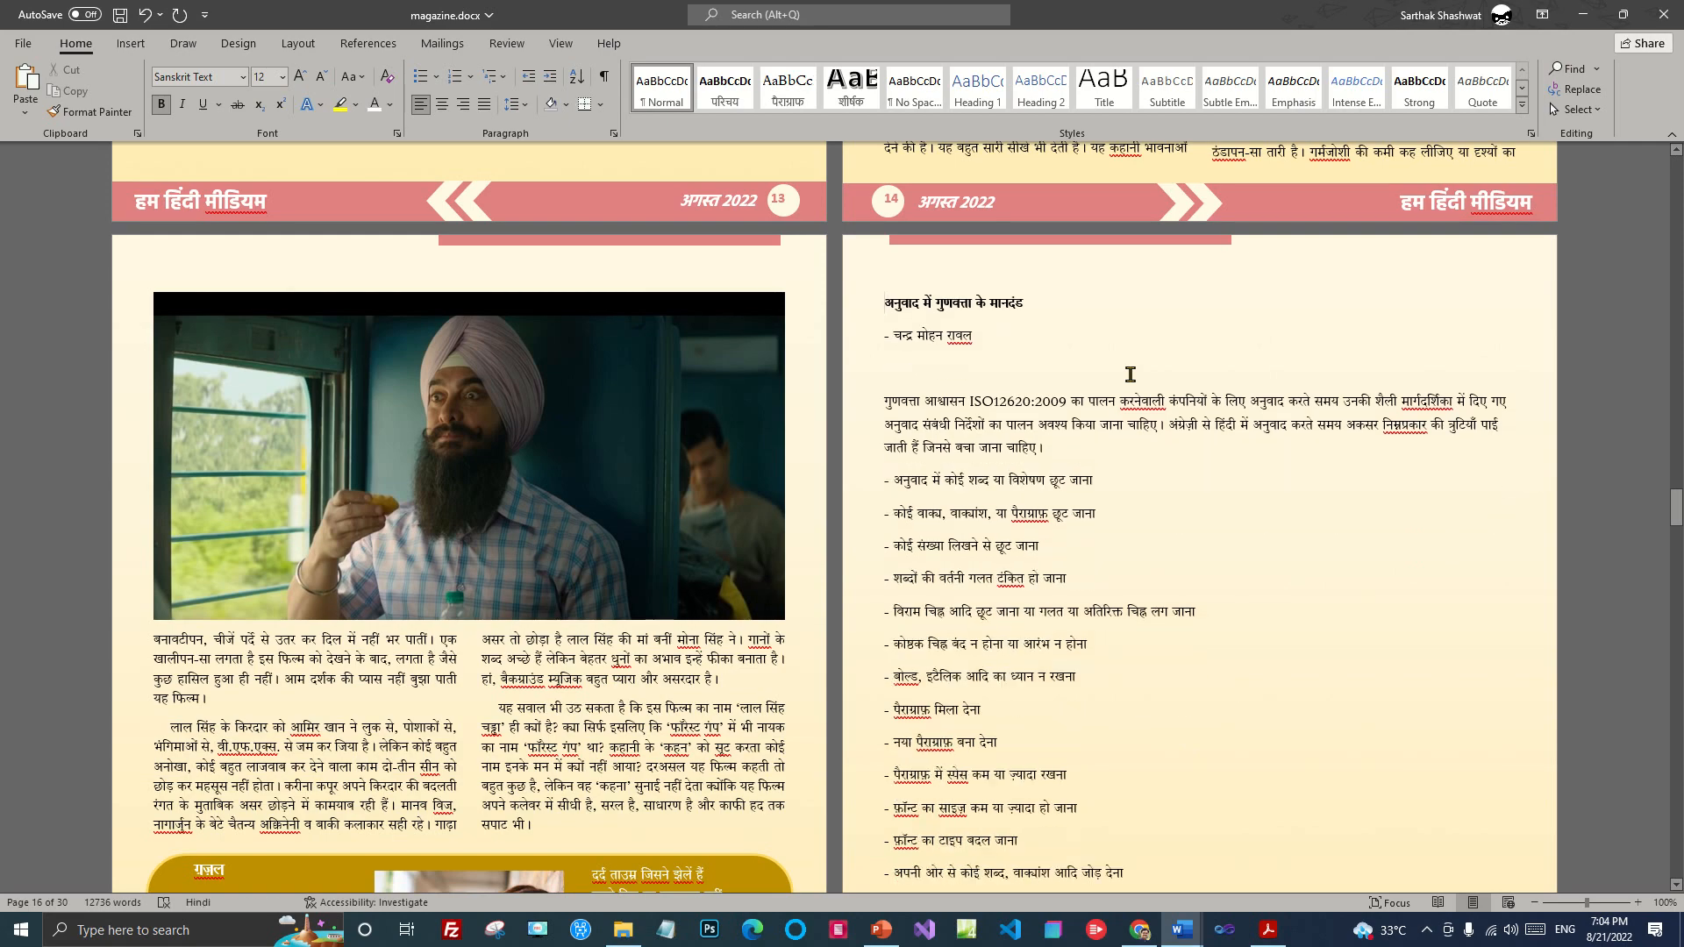
Step: Insert a page break before the heading अनुवाद में गुणवत्ता के मानदंड, leaving page 16 blank
{"action": "key", "text": "ctrl+Return"}
{"action": "scroll", "coordinate": [1131, 379], "scroll_direction": "up", "scroll_amount": 5}
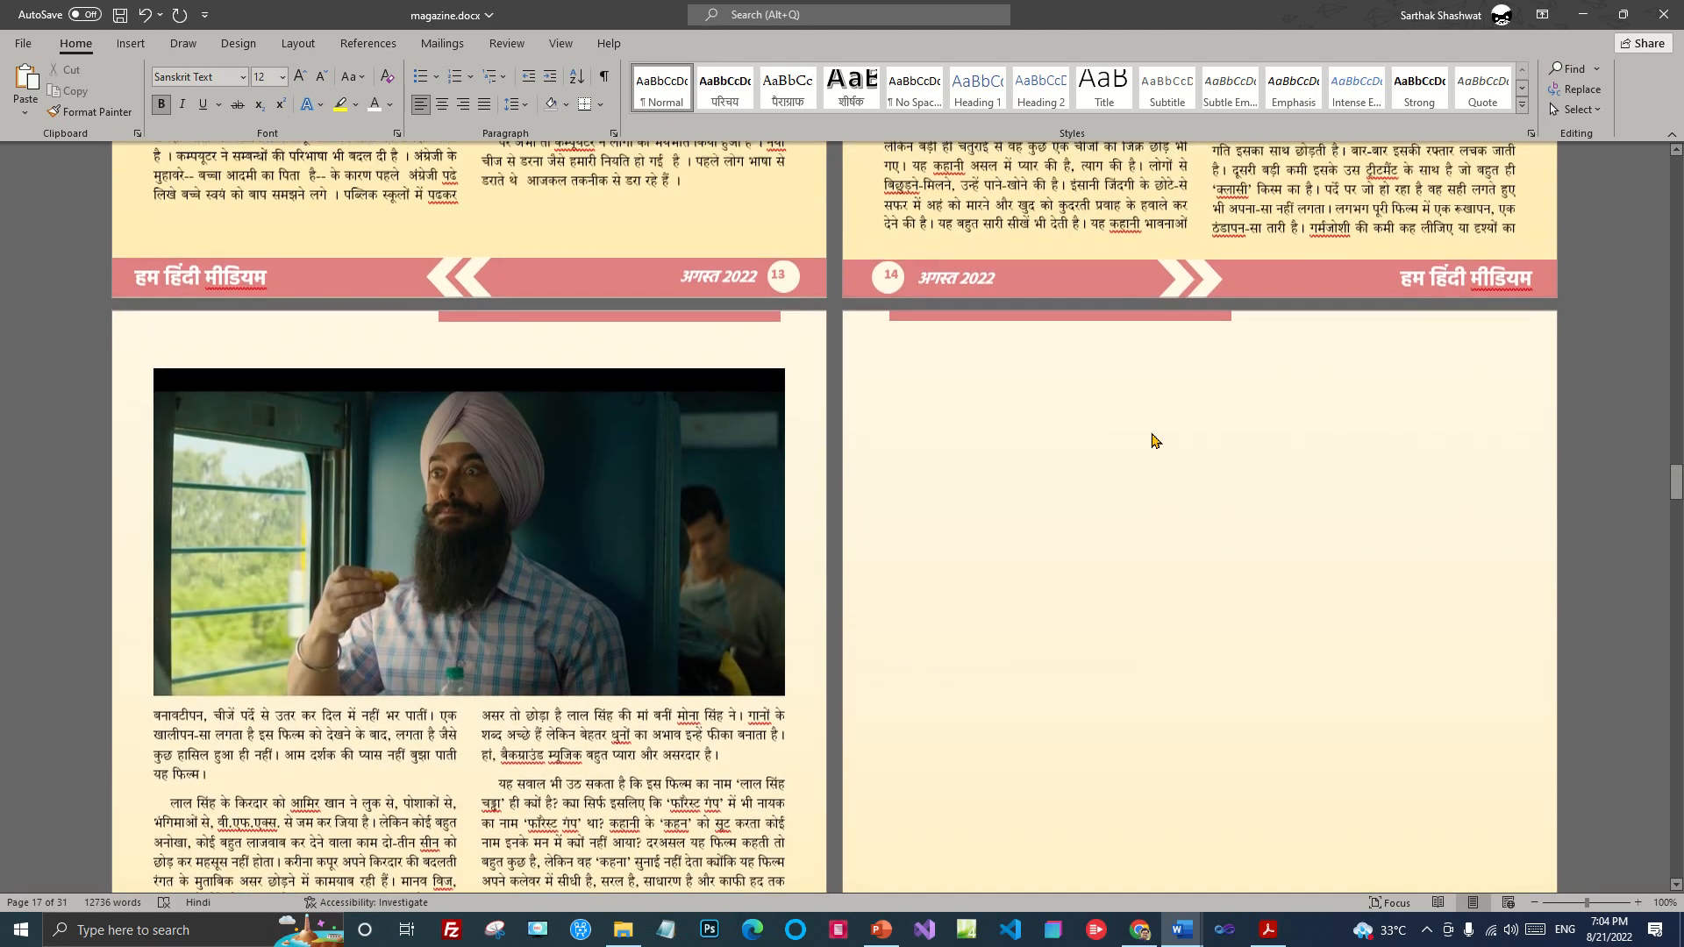
{"action": "scroll", "coordinate": [1157, 465], "scroll_direction": "down", "scroll_amount": 3}
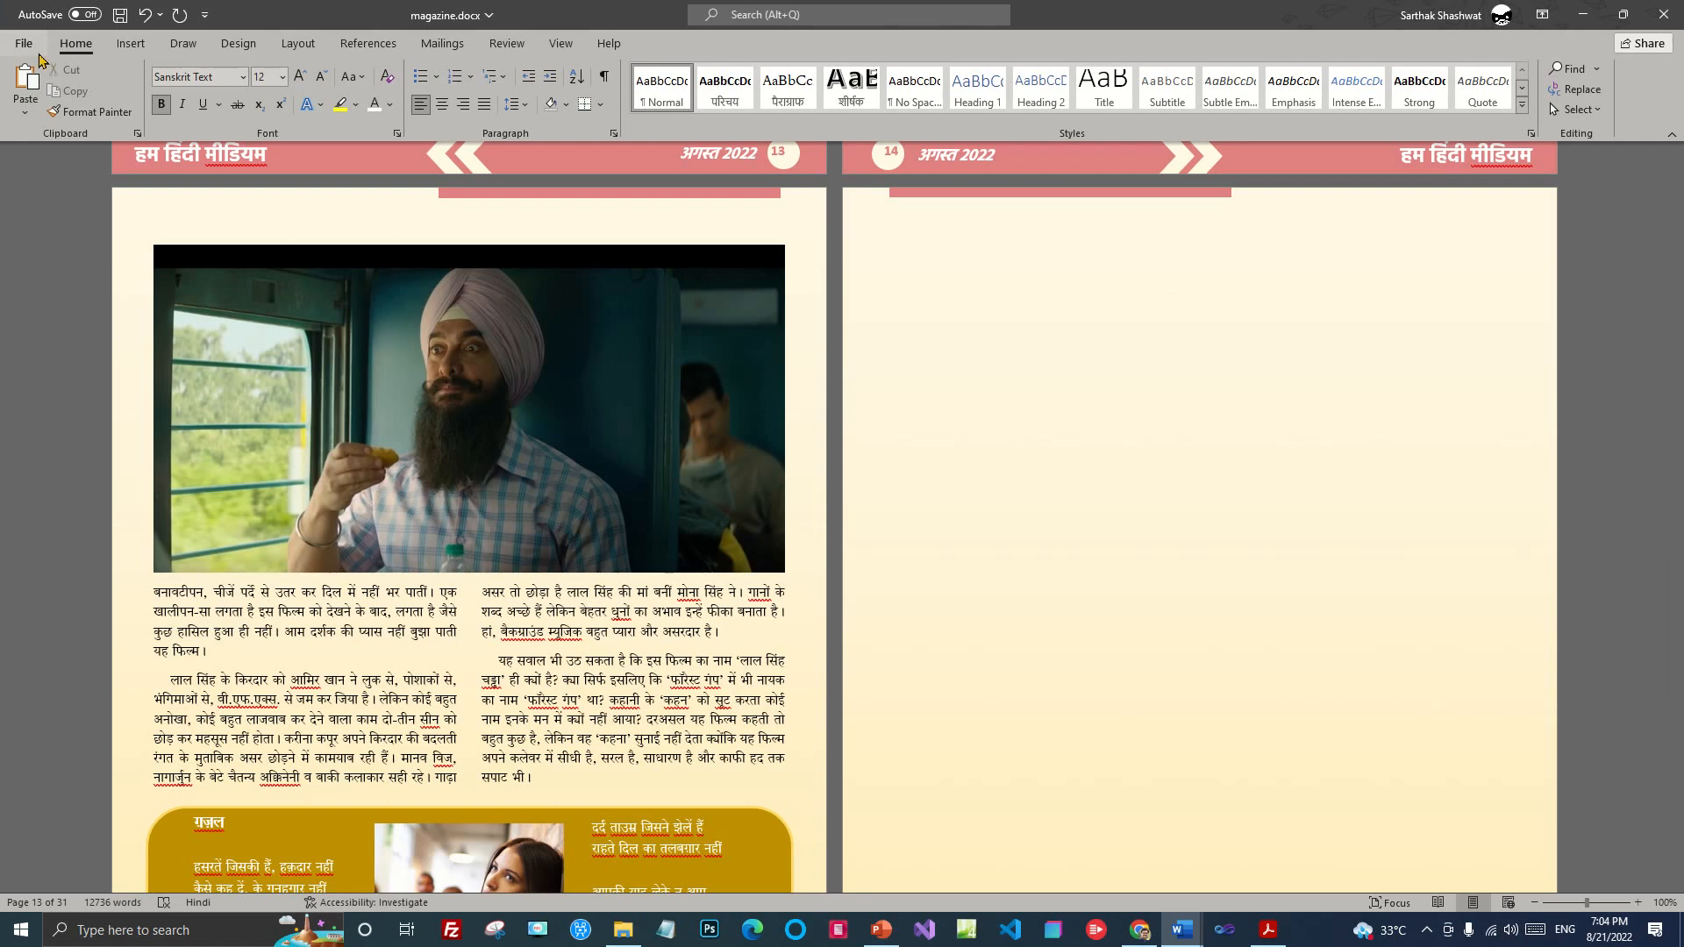
Step: Draw a rectangle about 8.39" wide and 8.35" high from the top of the blank page 16
{"action": "left_click", "coordinate": [128, 44]}
{"action": "left_click", "coordinate": [241, 87]}
{"action": "left_click", "coordinate": [287, 159]}
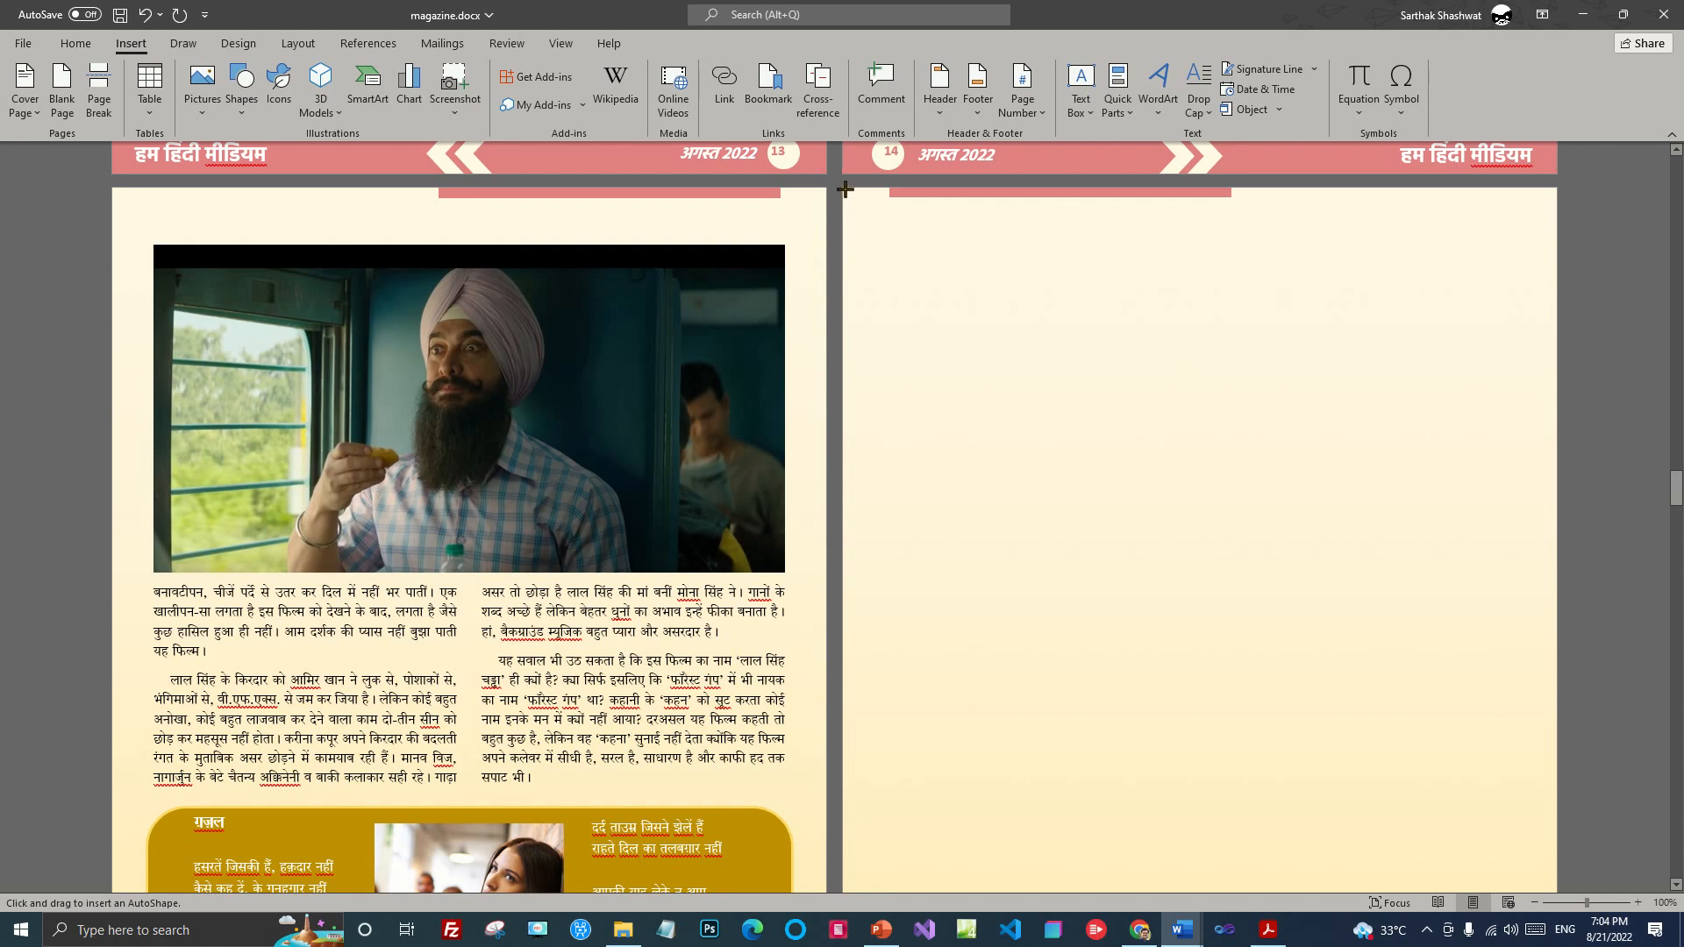
{"action": "left_click_drag", "start_coordinate": [847, 203], "coordinate": [1552, 879]}
Step: Stretch the rectangle's edges to cover page 16 down to its footer band, about 8.52" wide and 10.57" high
{"action": "left_click", "coordinate": [1581, 905]}
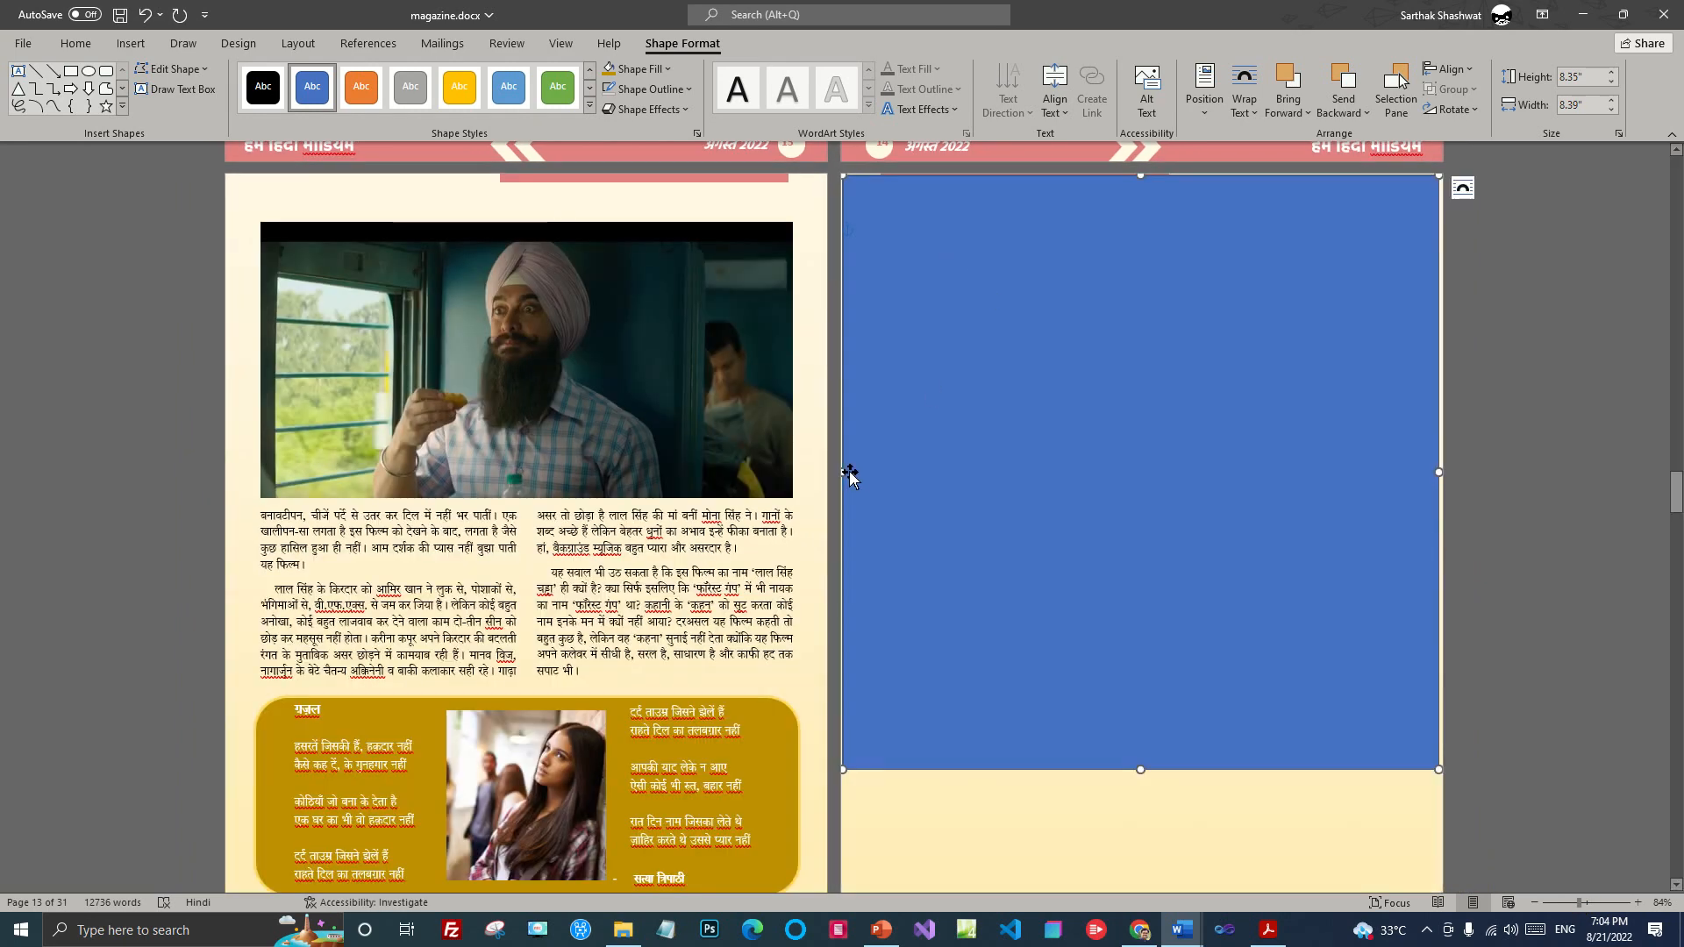
{"action": "left_click", "coordinate": [840, 474]}
{"action": "left_click", "coordinate": [849, 472]}
{"action": "left_click_drag", "start_coordinate": [842, 473], "coordinate": [842, 473]}
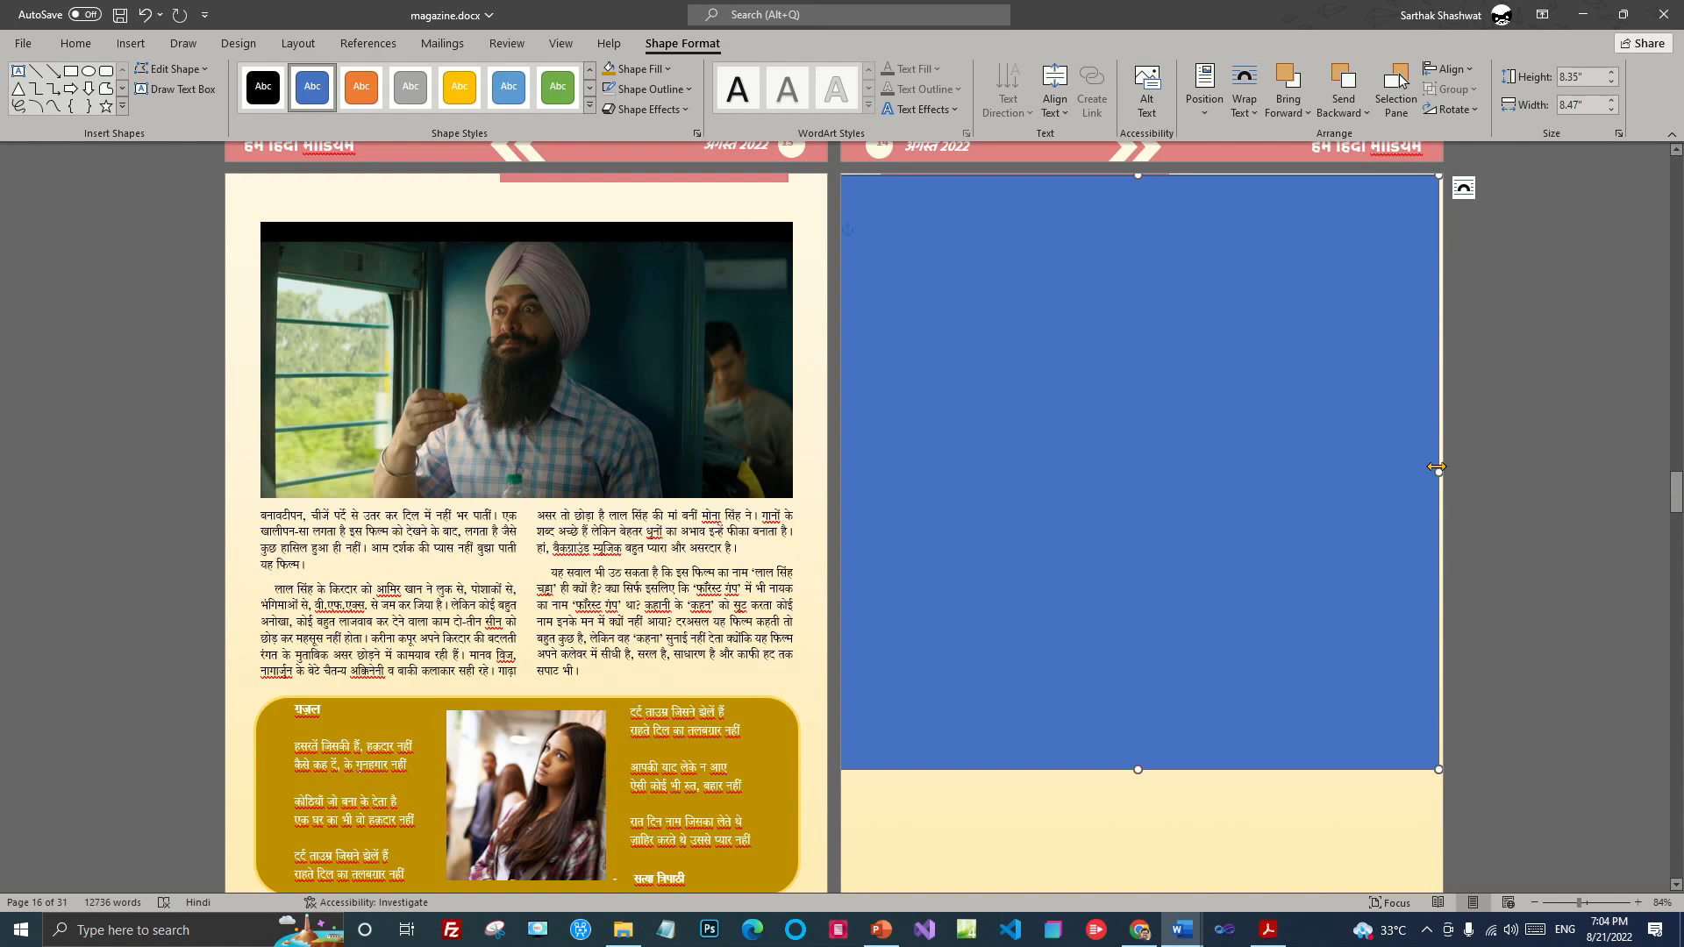
{"action": "left_click_drag", "start_coordinate": [1438, 472], "coordinate": [1441, 471]}
{"action": "left_click_drag", "start_coordinate": [1142, 173], "coordinate": [1142, 167]}
{"action": "scroll", "coordinate": [1391, 435], "scroll_direction": "down", "scroll_amount": 3}
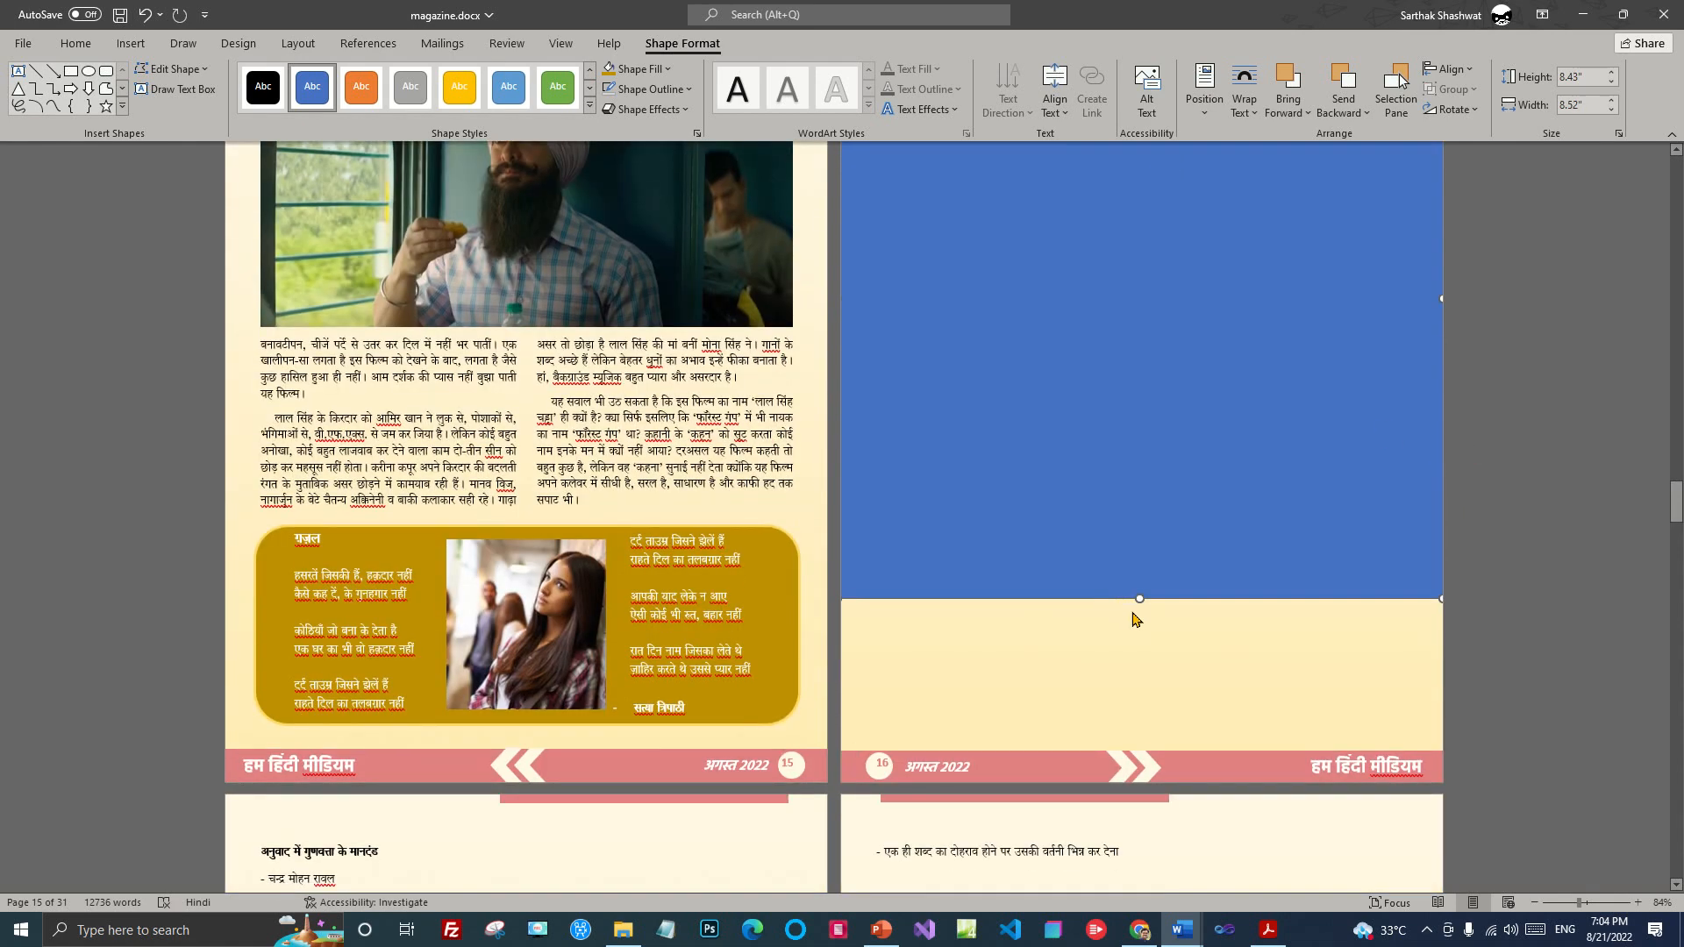
{"action": "left_click_drag", "start_coordinate": [1138, 602], "coordinate": [1138, 748]}
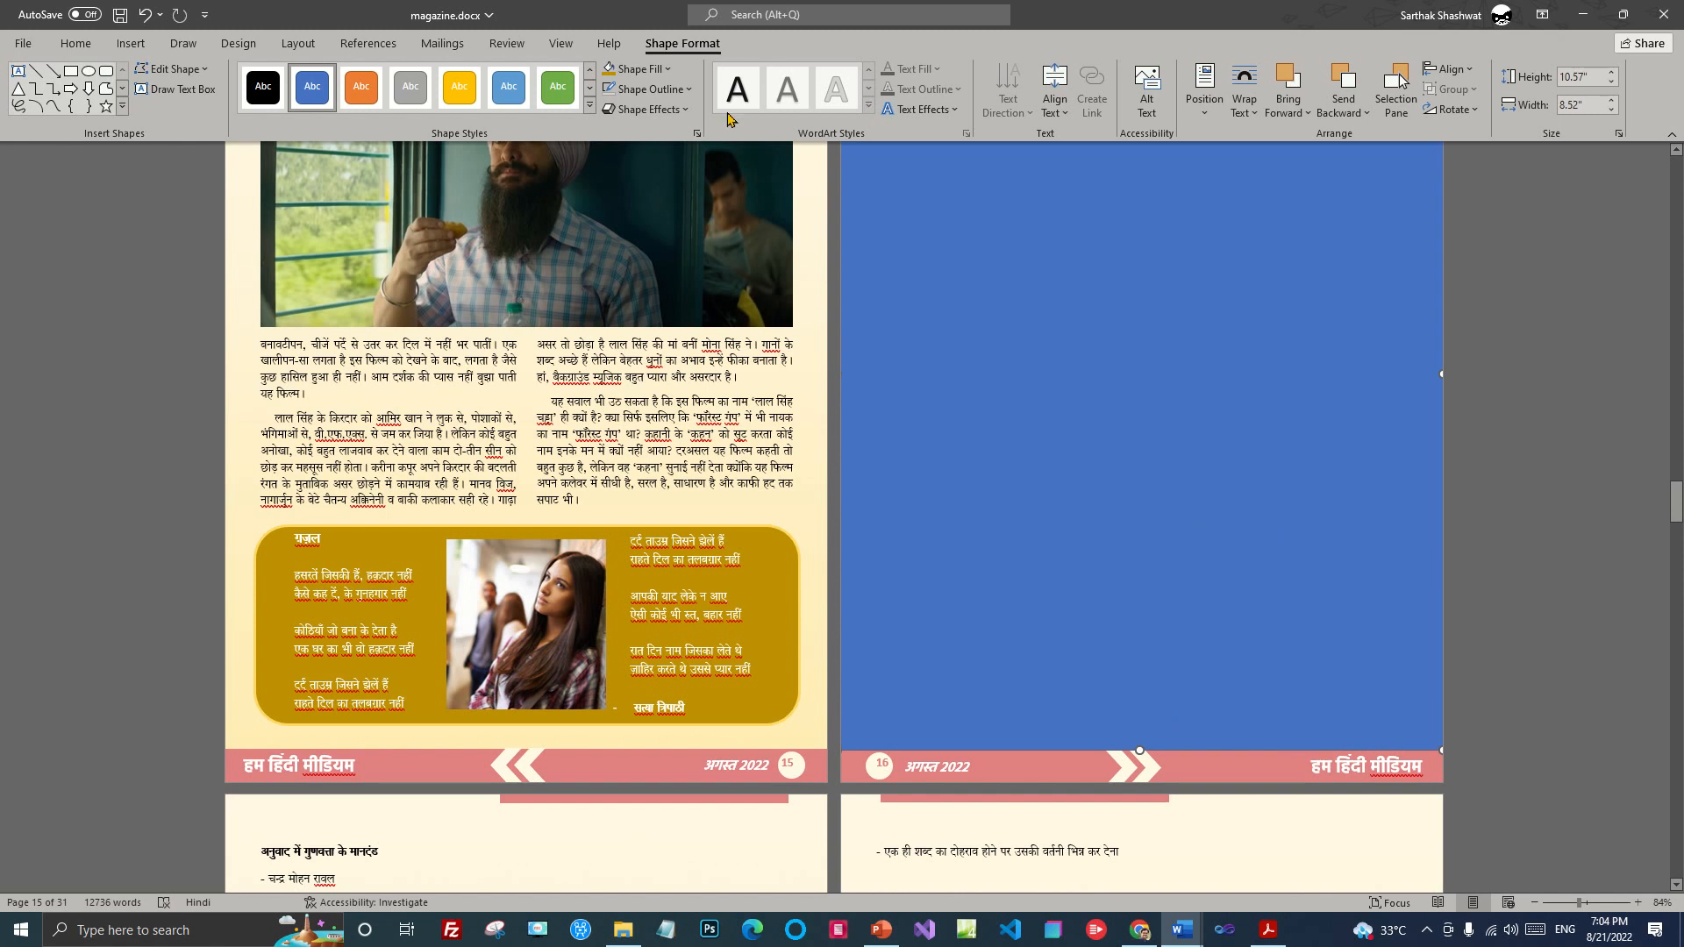
Step: Fill the full-page rectangle on page 16 with white and remove its outline
{"action": "left_click", "coordinate": [665, 72]}
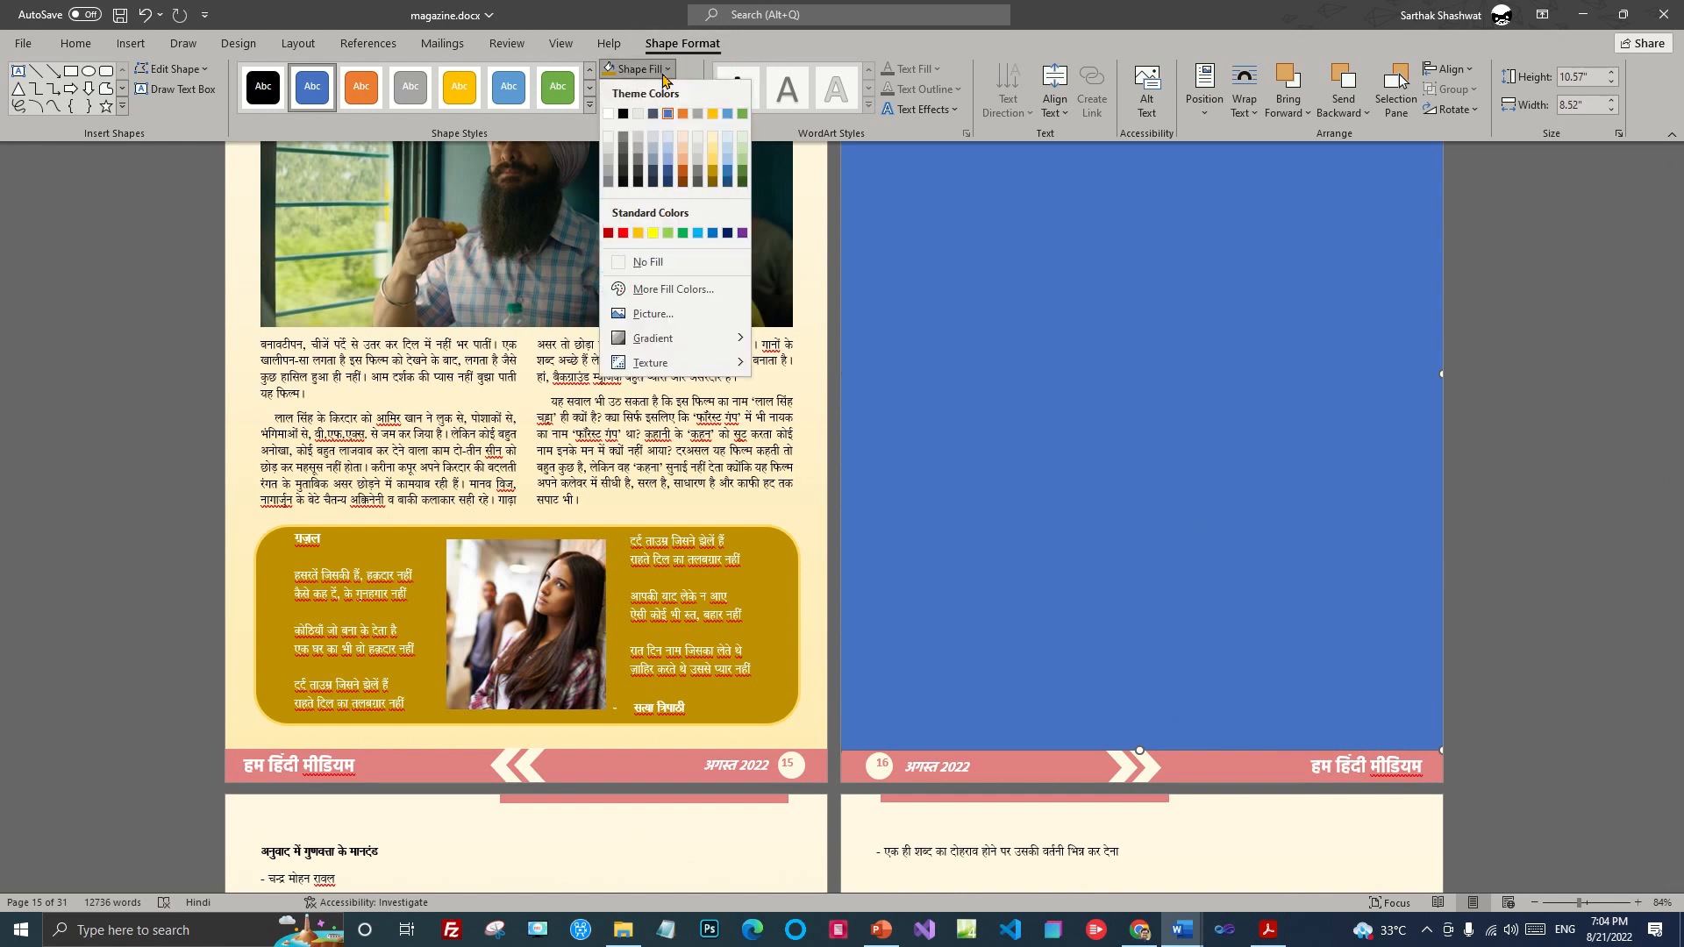
{"action": "left_click", "coordinate": [610, 114]}
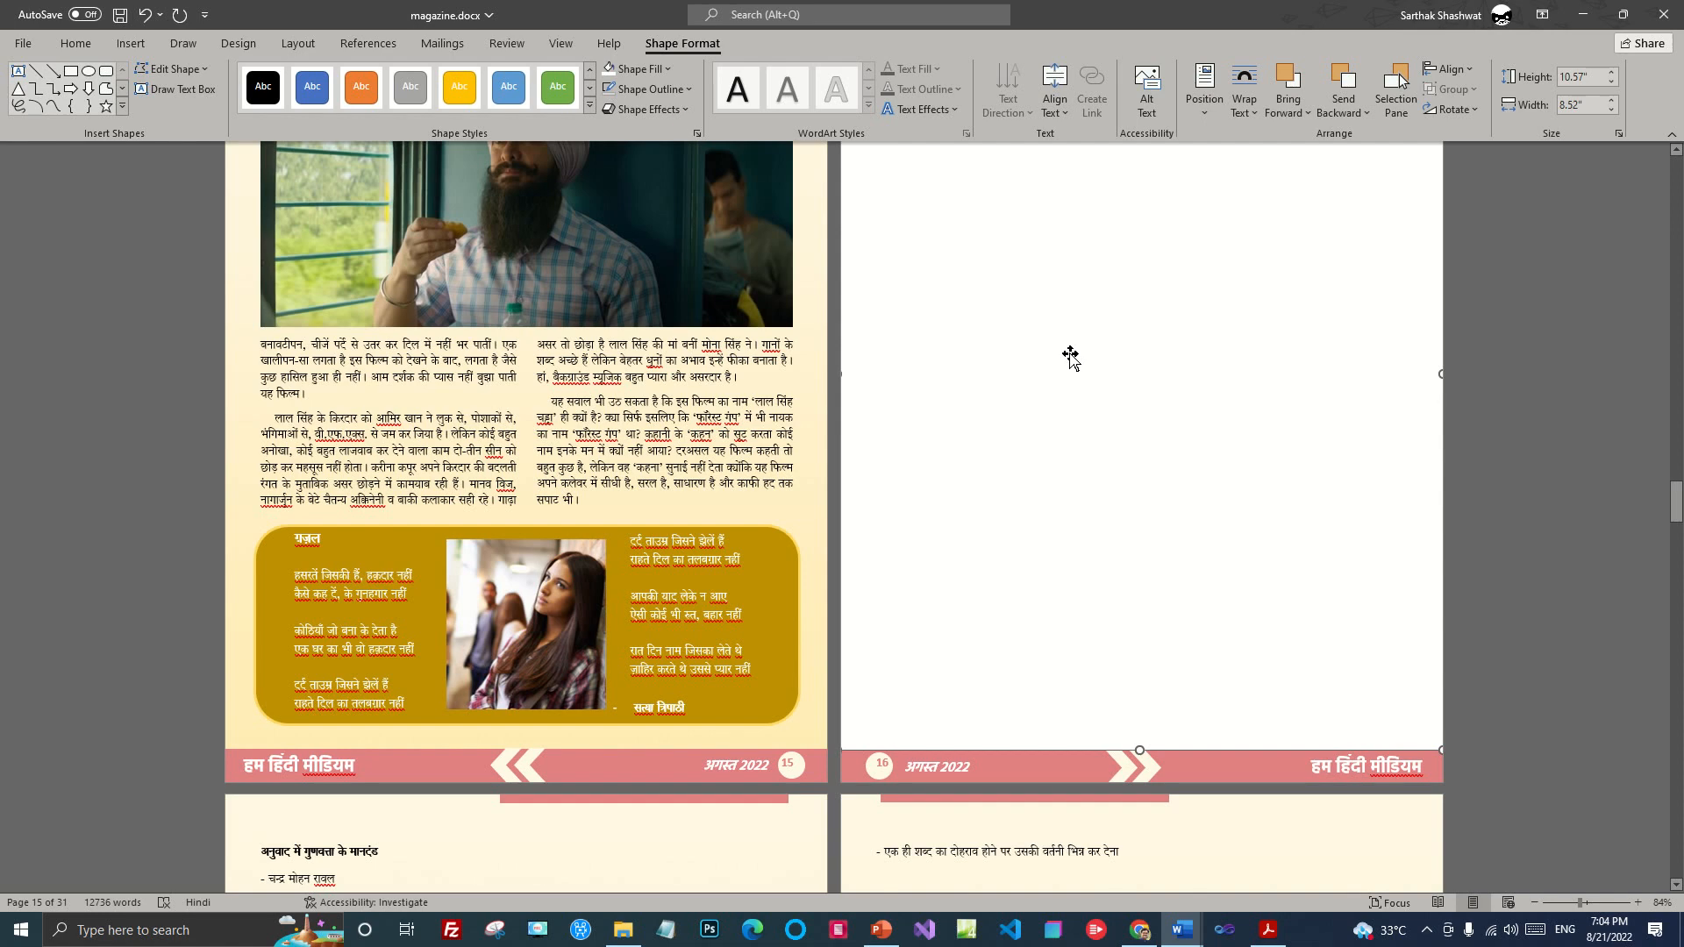
{"action": "left_click", "coordinate": [687, 89]}
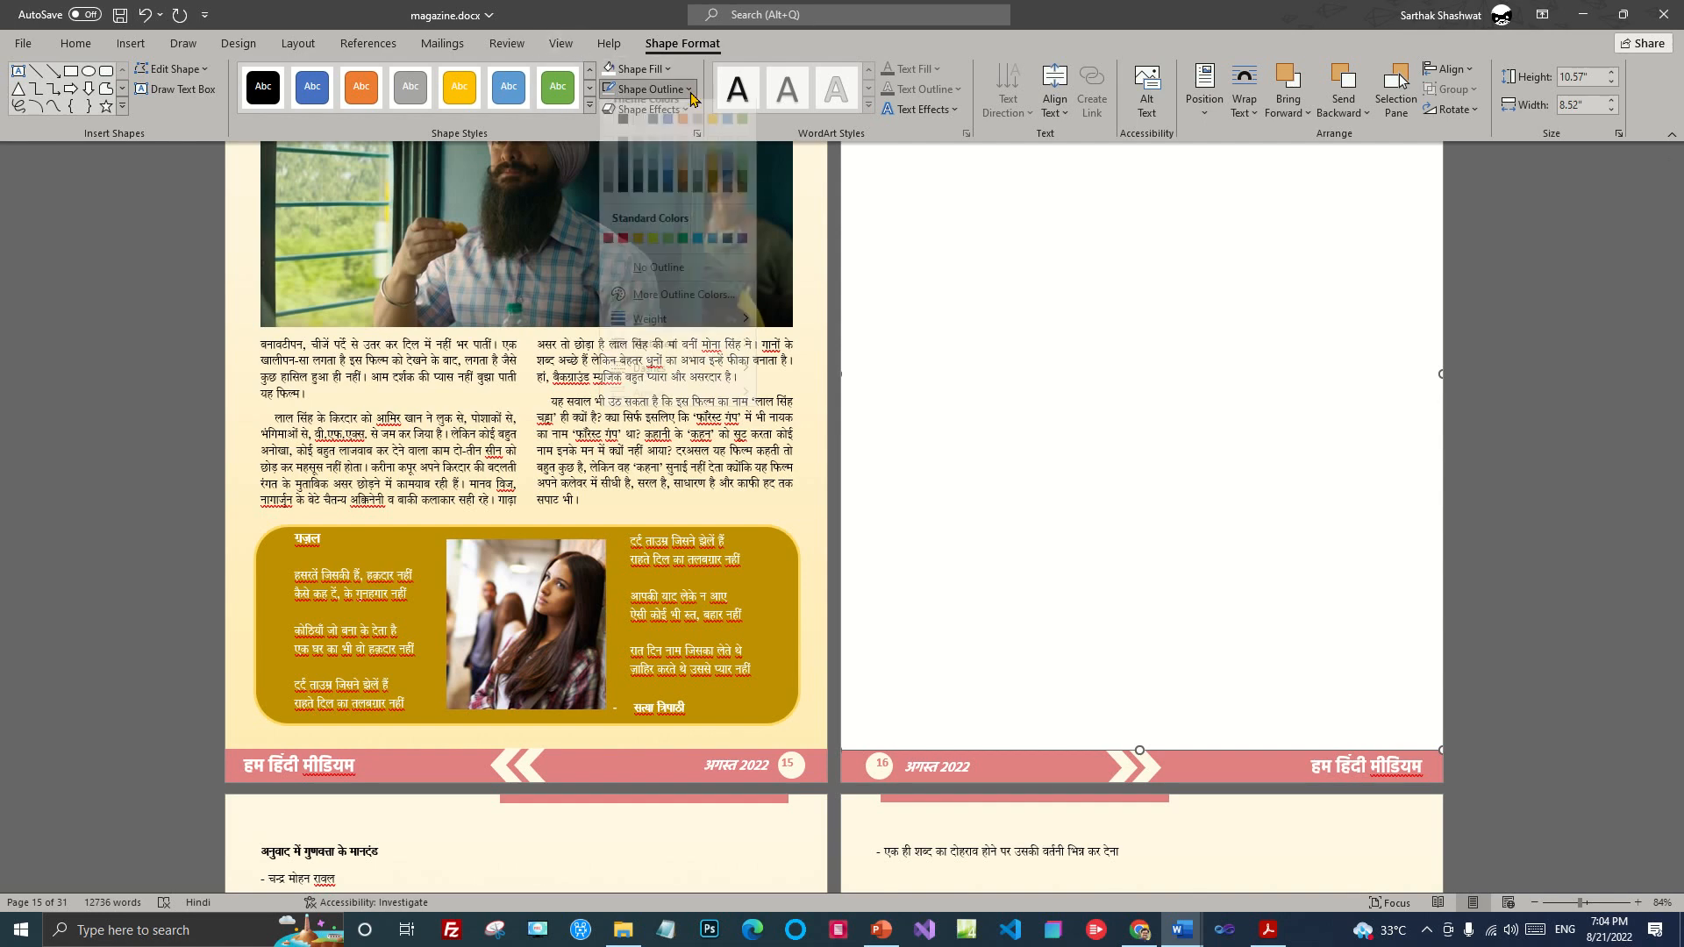
{"action": "left_click", "coordinate": [649, 277]}
Step: Set the text wrapping of the white rectangle on page 16 to Behind Text
{"action": "scroll", "coordinate": [1311, 489], "scroll_direction": "up", "scroll_amount": 3}
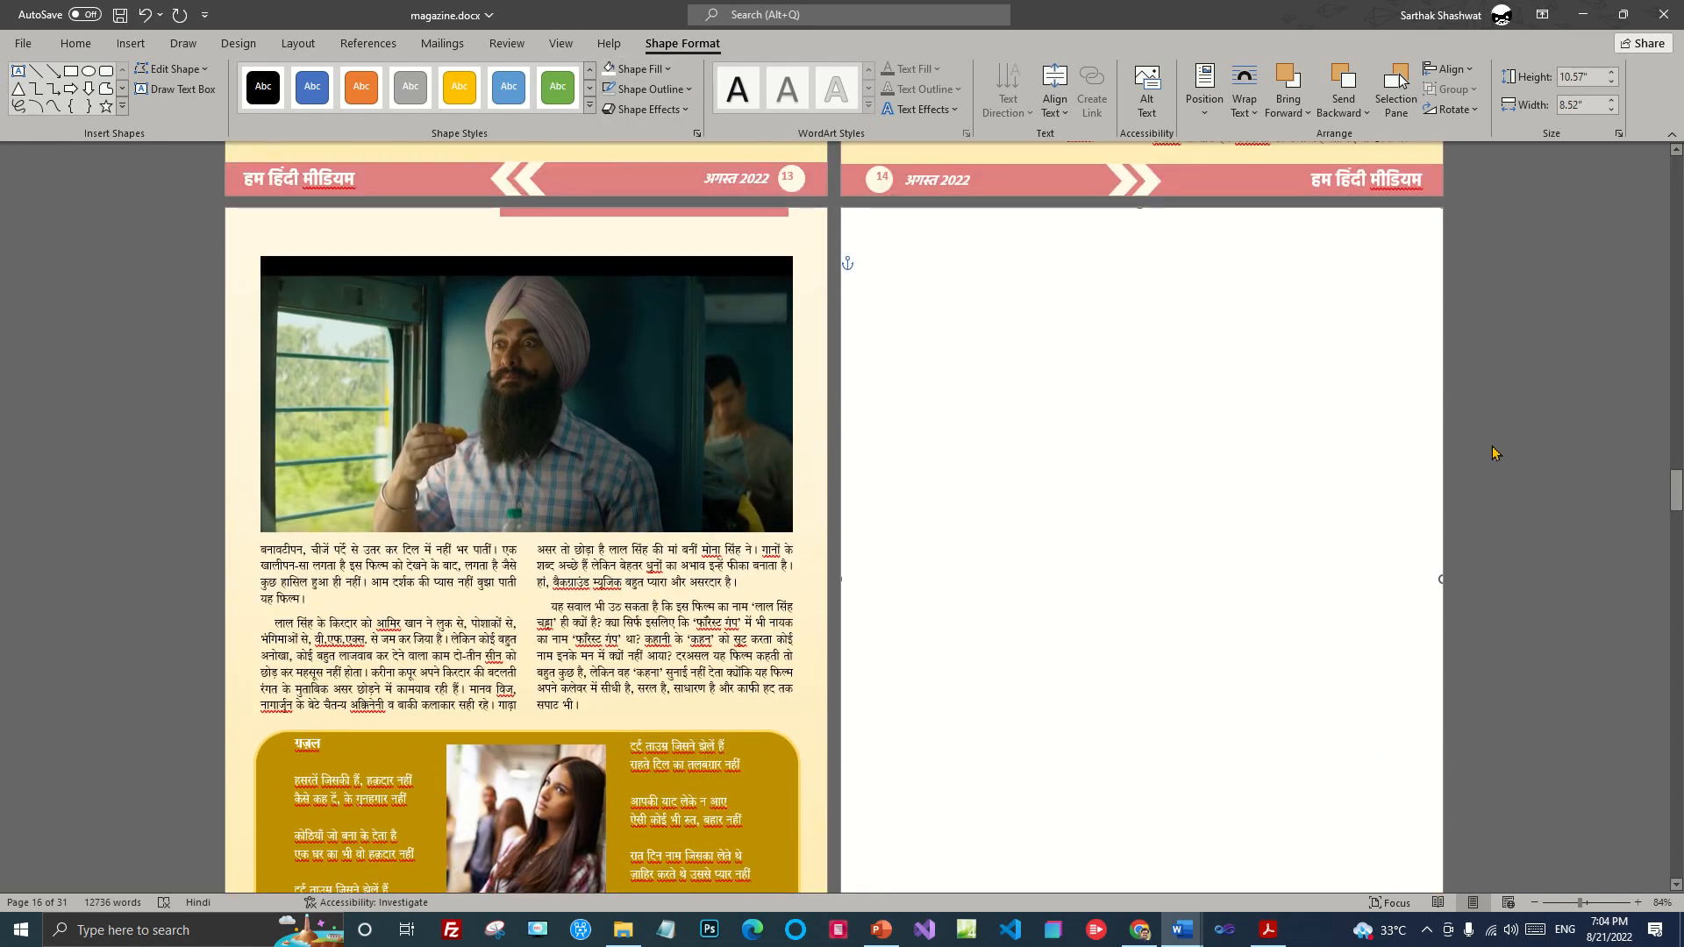
{"action": "left_click", "coordinate": [1431, 429]}
{"action": "left_click", "coordinate": [1232, 311]}
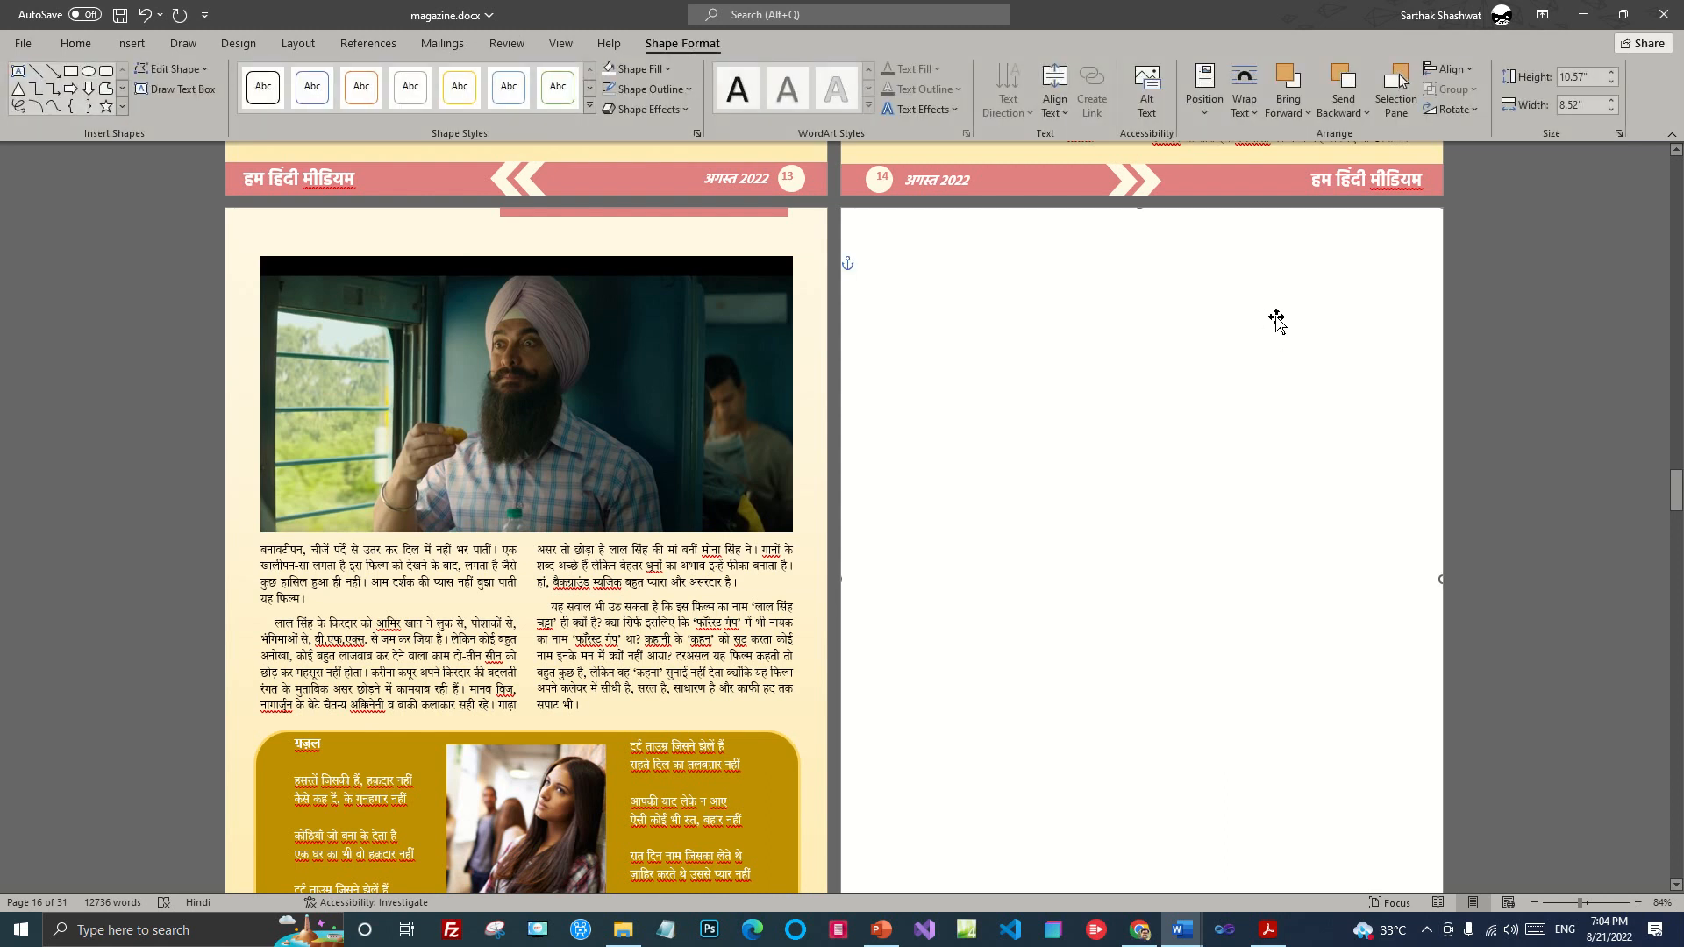
{"action": "left_click", "coordinate": [1243, 103]}
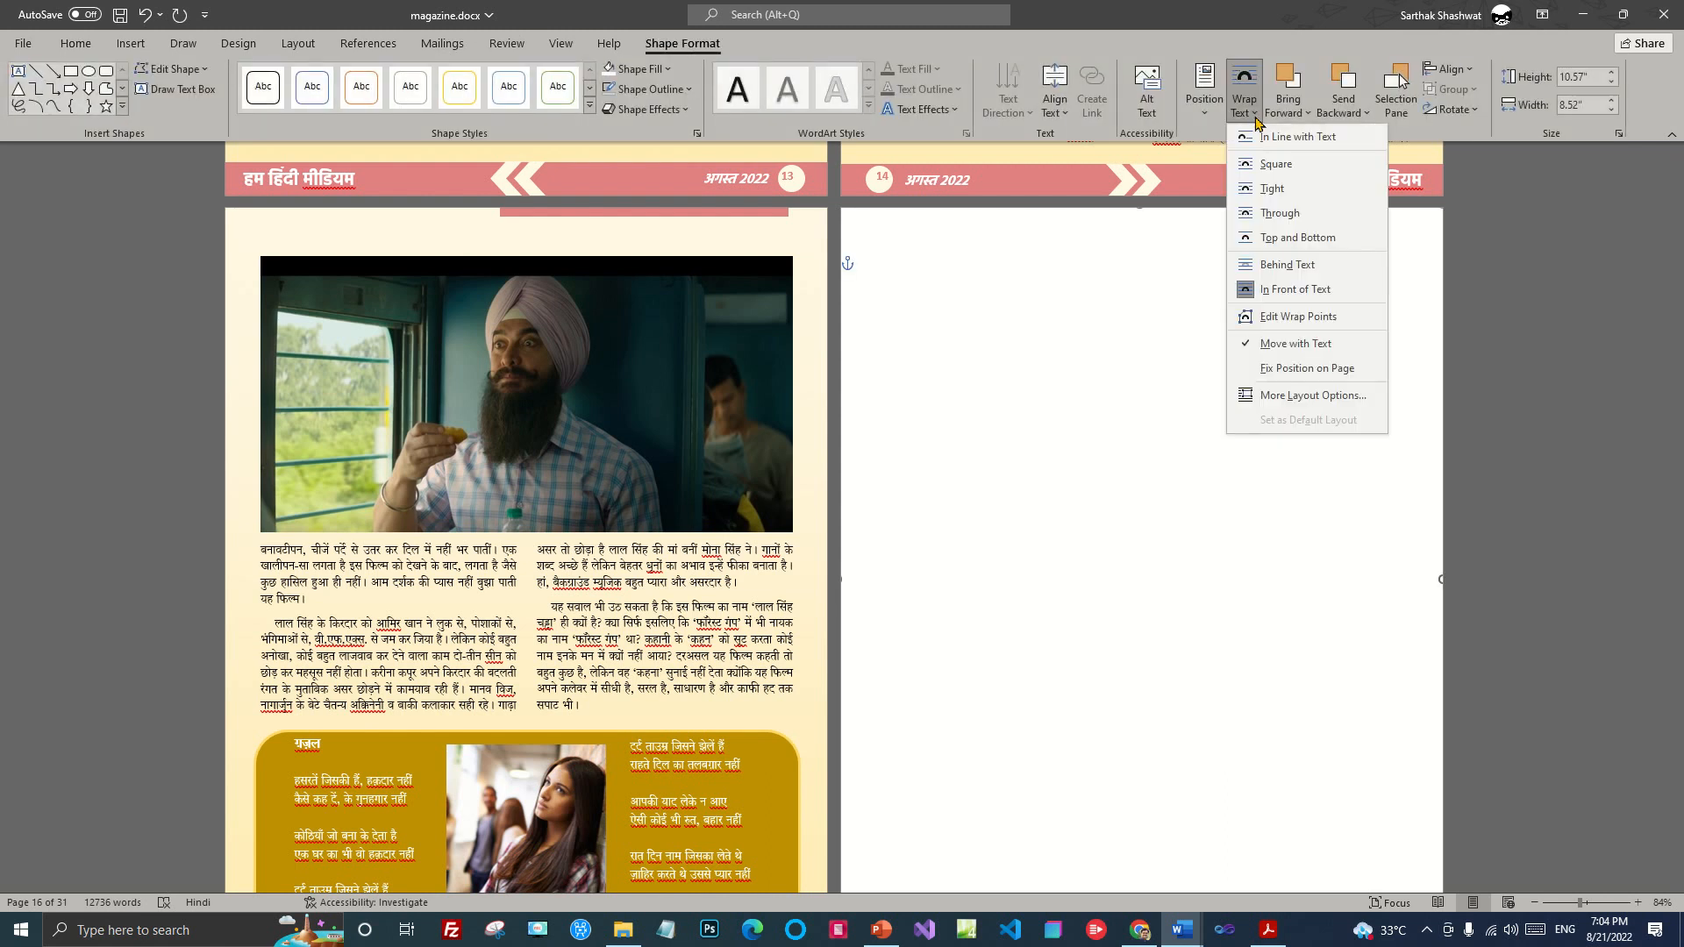
{"action": "left_click", "coordinate": [1296, 266]}
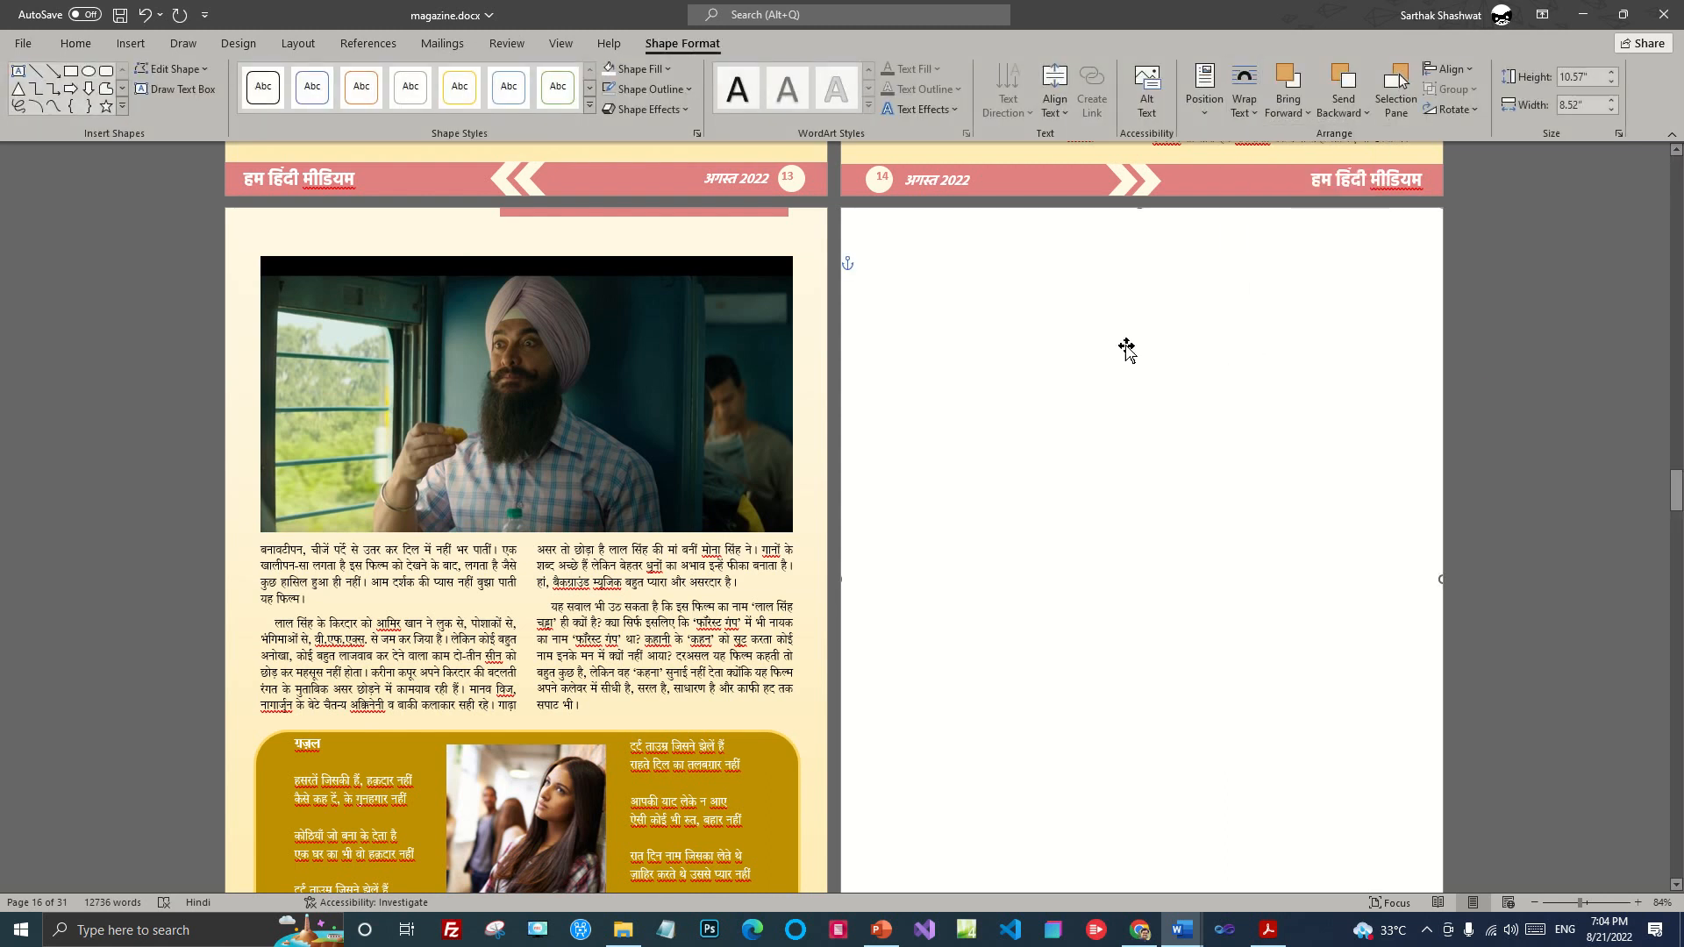
{"action": "scroll", "coordinate": [1118, 456], "scroll_direction": "down", "scroll_amount": 2}
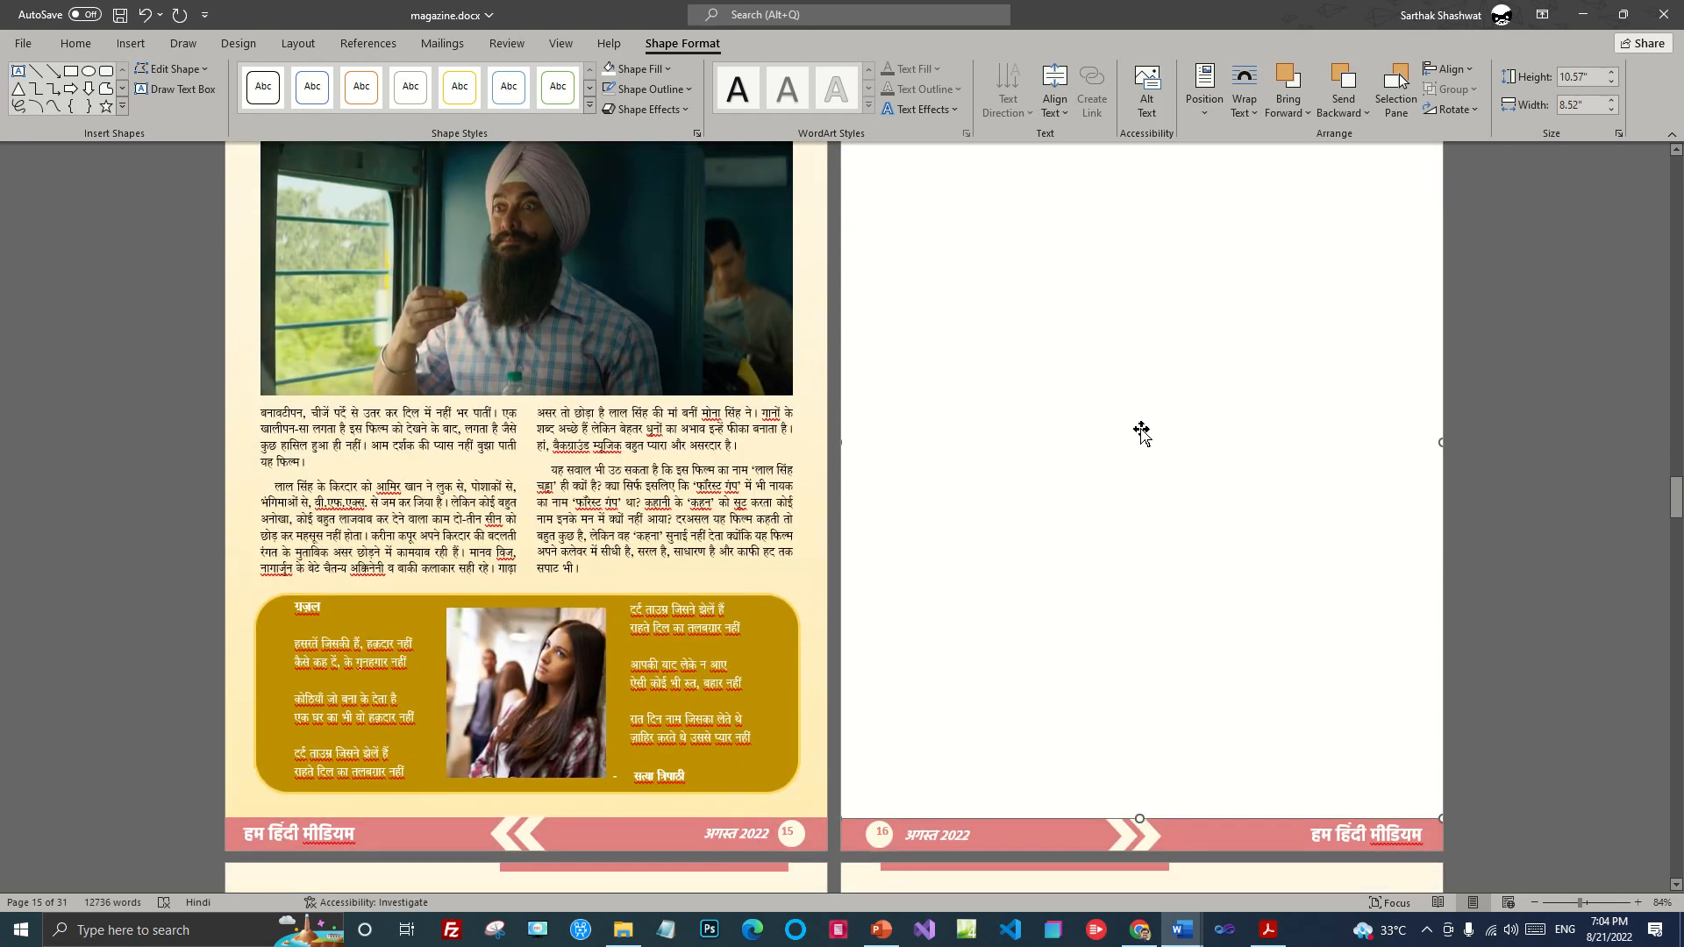
{"action": "left_click", "coordinate": [1548, 432]}
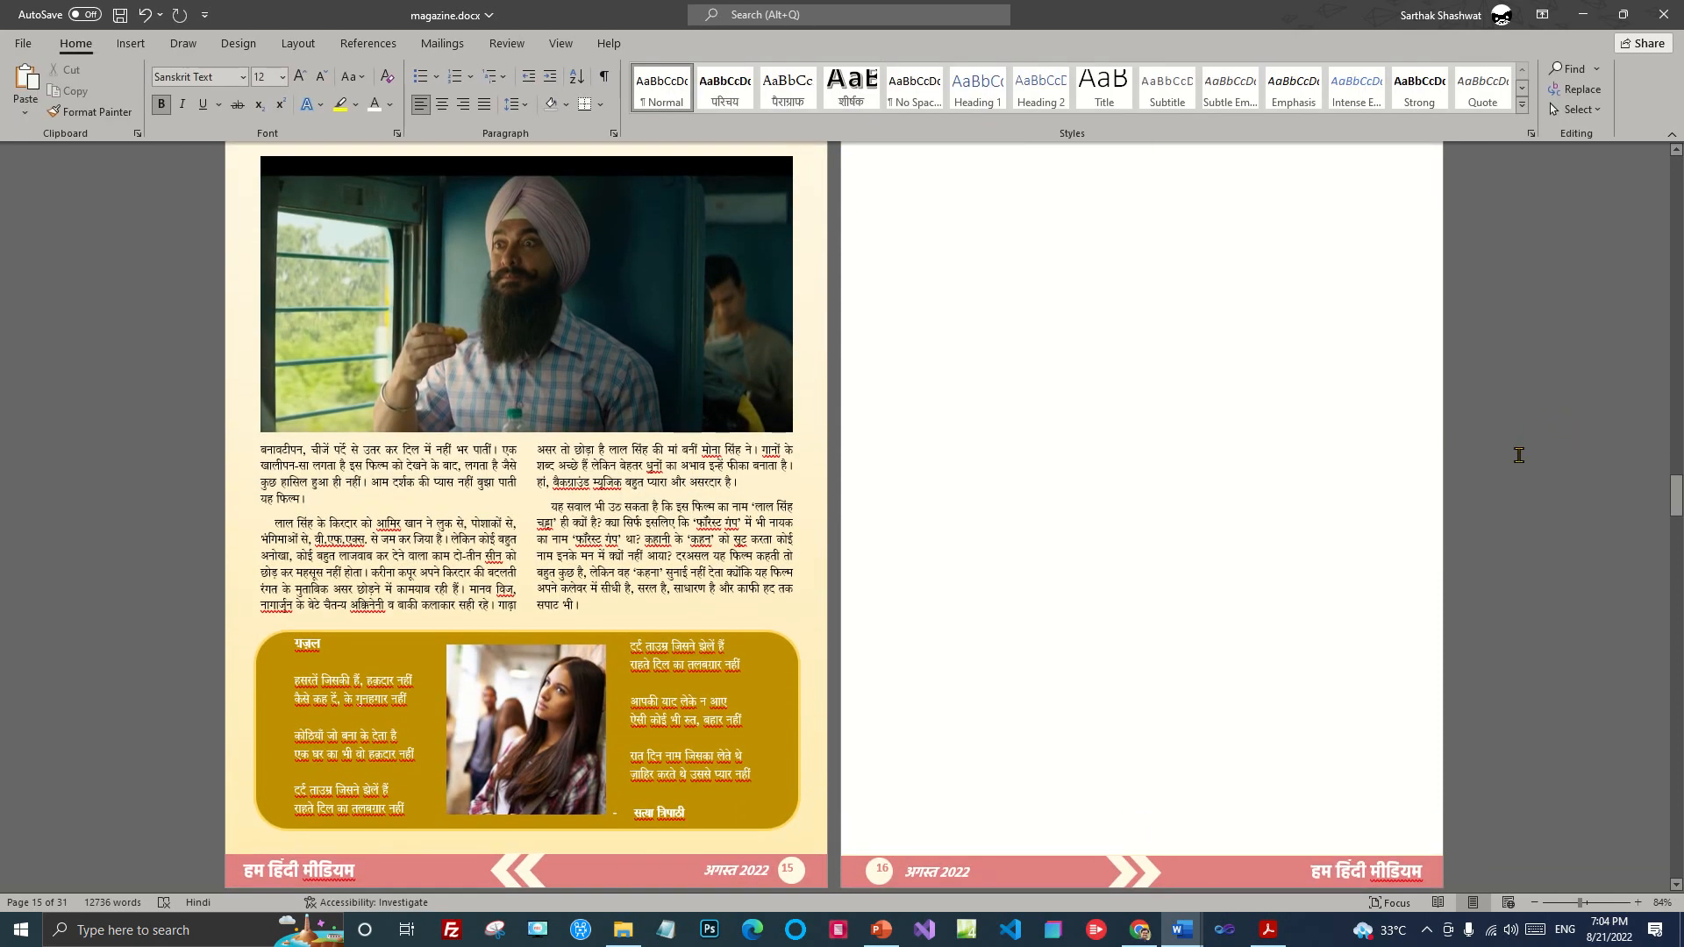
Step: Insert the picture torn_paper.png from the Pictures folder at the top of page 16 and select it
{"action": "scroll", "coordinate": [1512, 461], "scroll_direction": "up", "scroll_amount": 2}
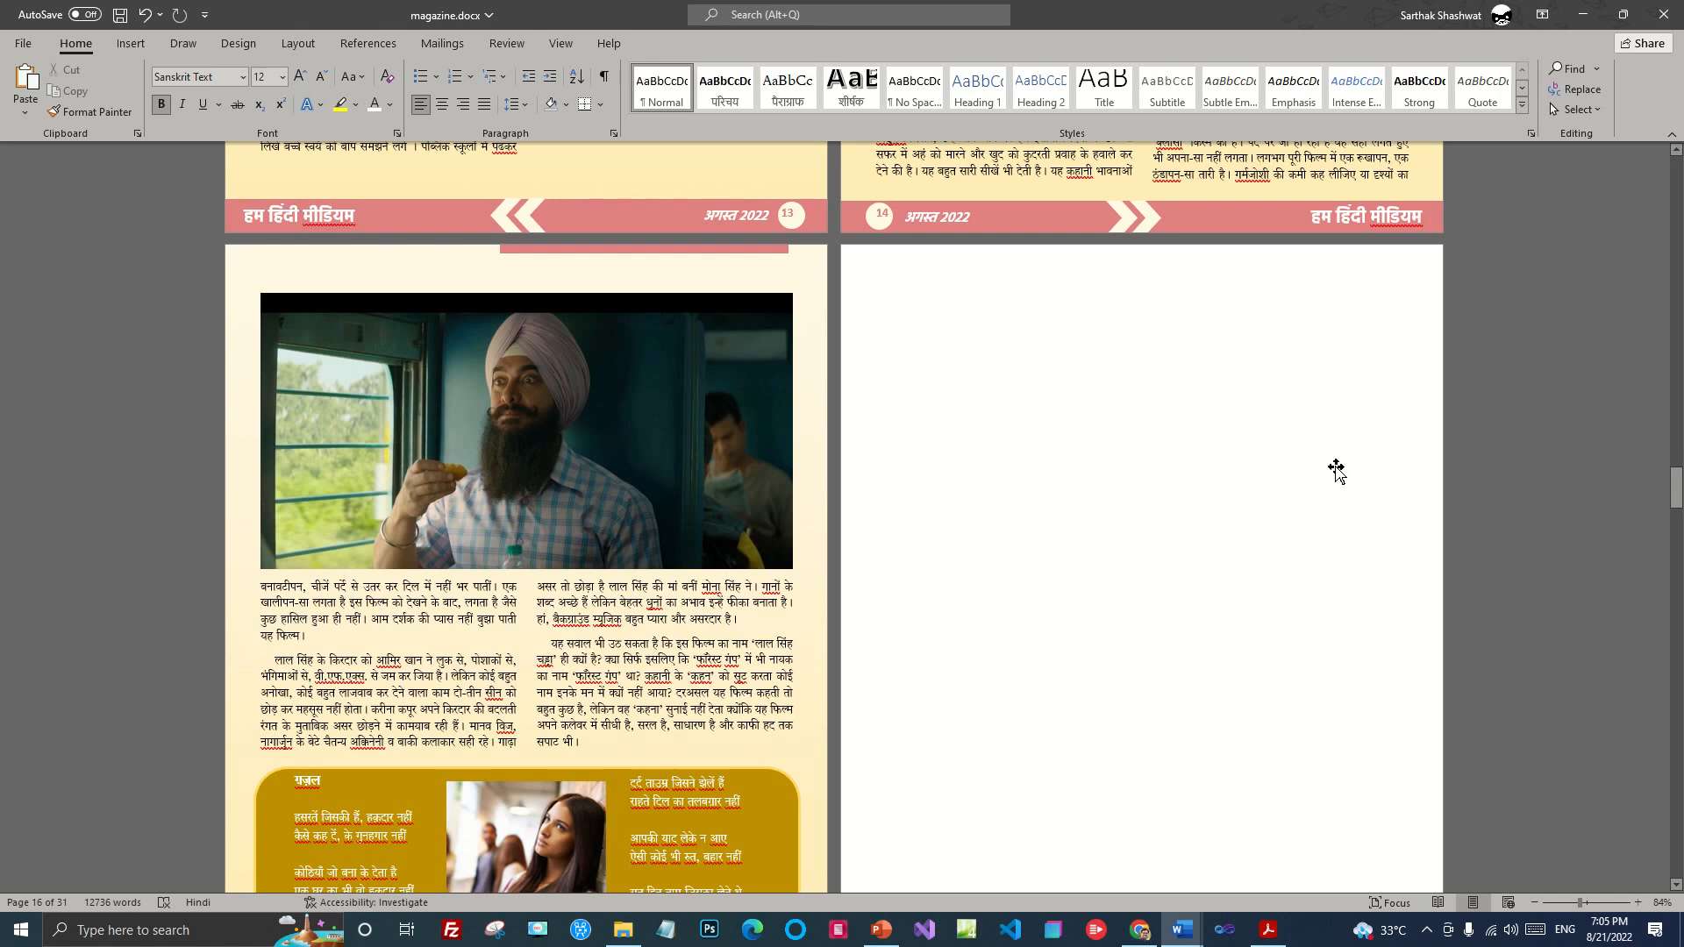
{"action": "left_click", "coordinate": [131, 48]}
{"action": "left_click", "coordinate": [208, 114]}
{"action": "left_click", "coordinate": [246, 164]}
{"action": "left_click_drag", "start_coordinate": [826, 211], "coordinate": [832, 365]}
{"action": "left_click", "coordinate": [200, 316]}
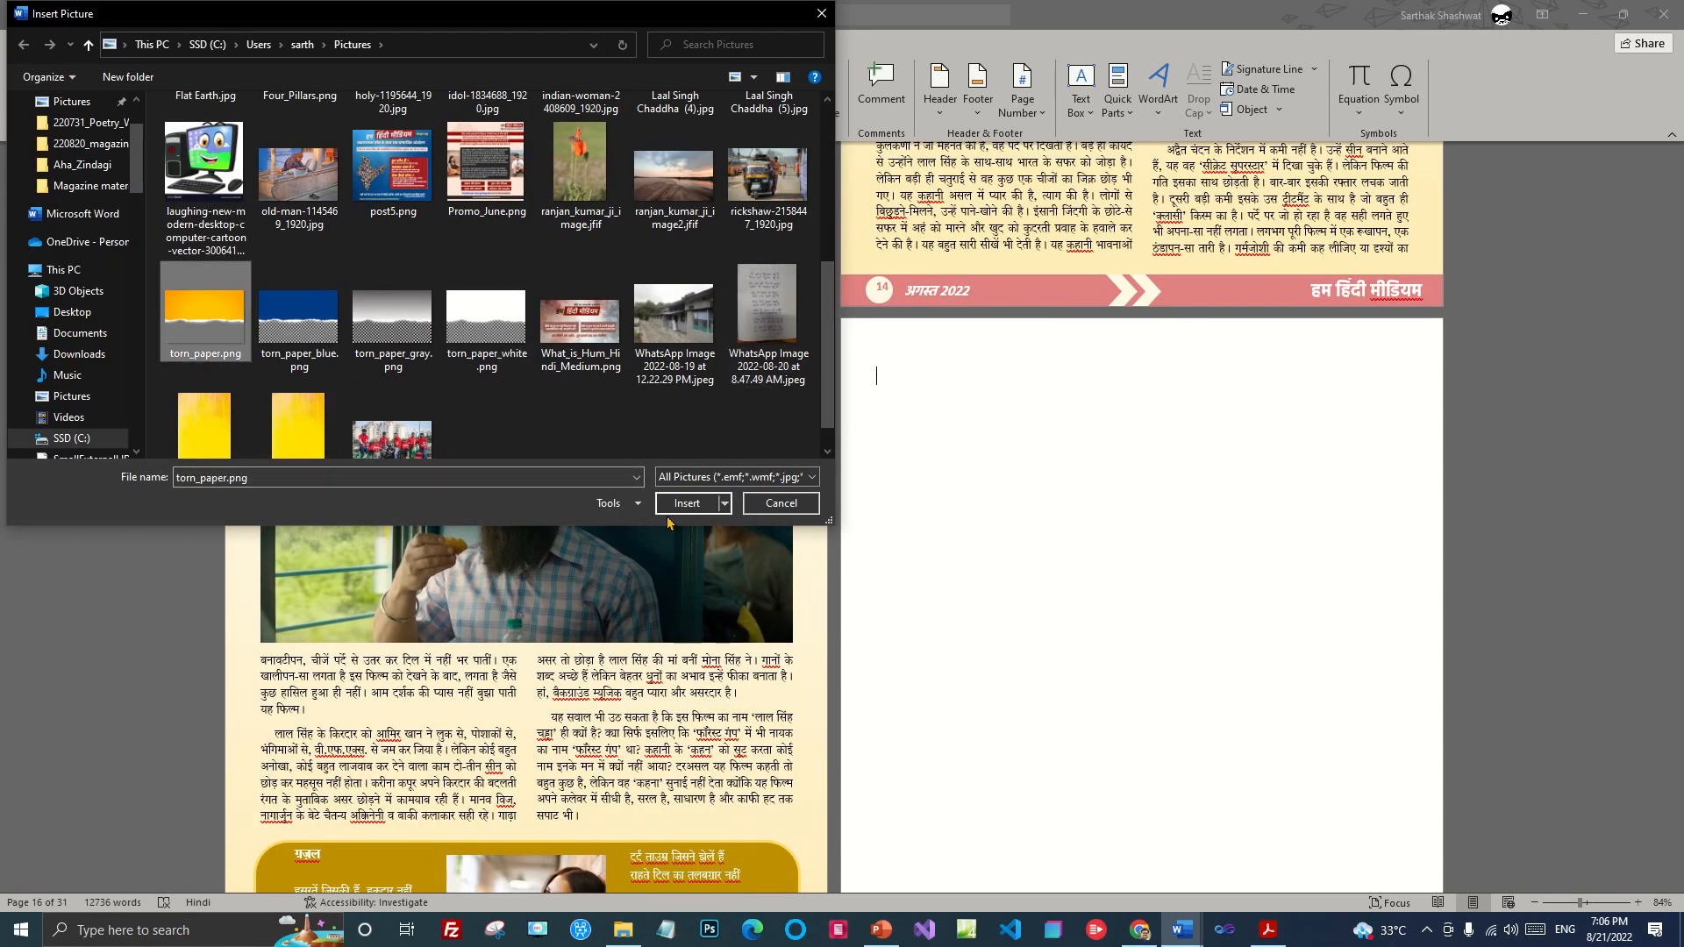
{"action": "left_click", "coordinate": [686, 504]}
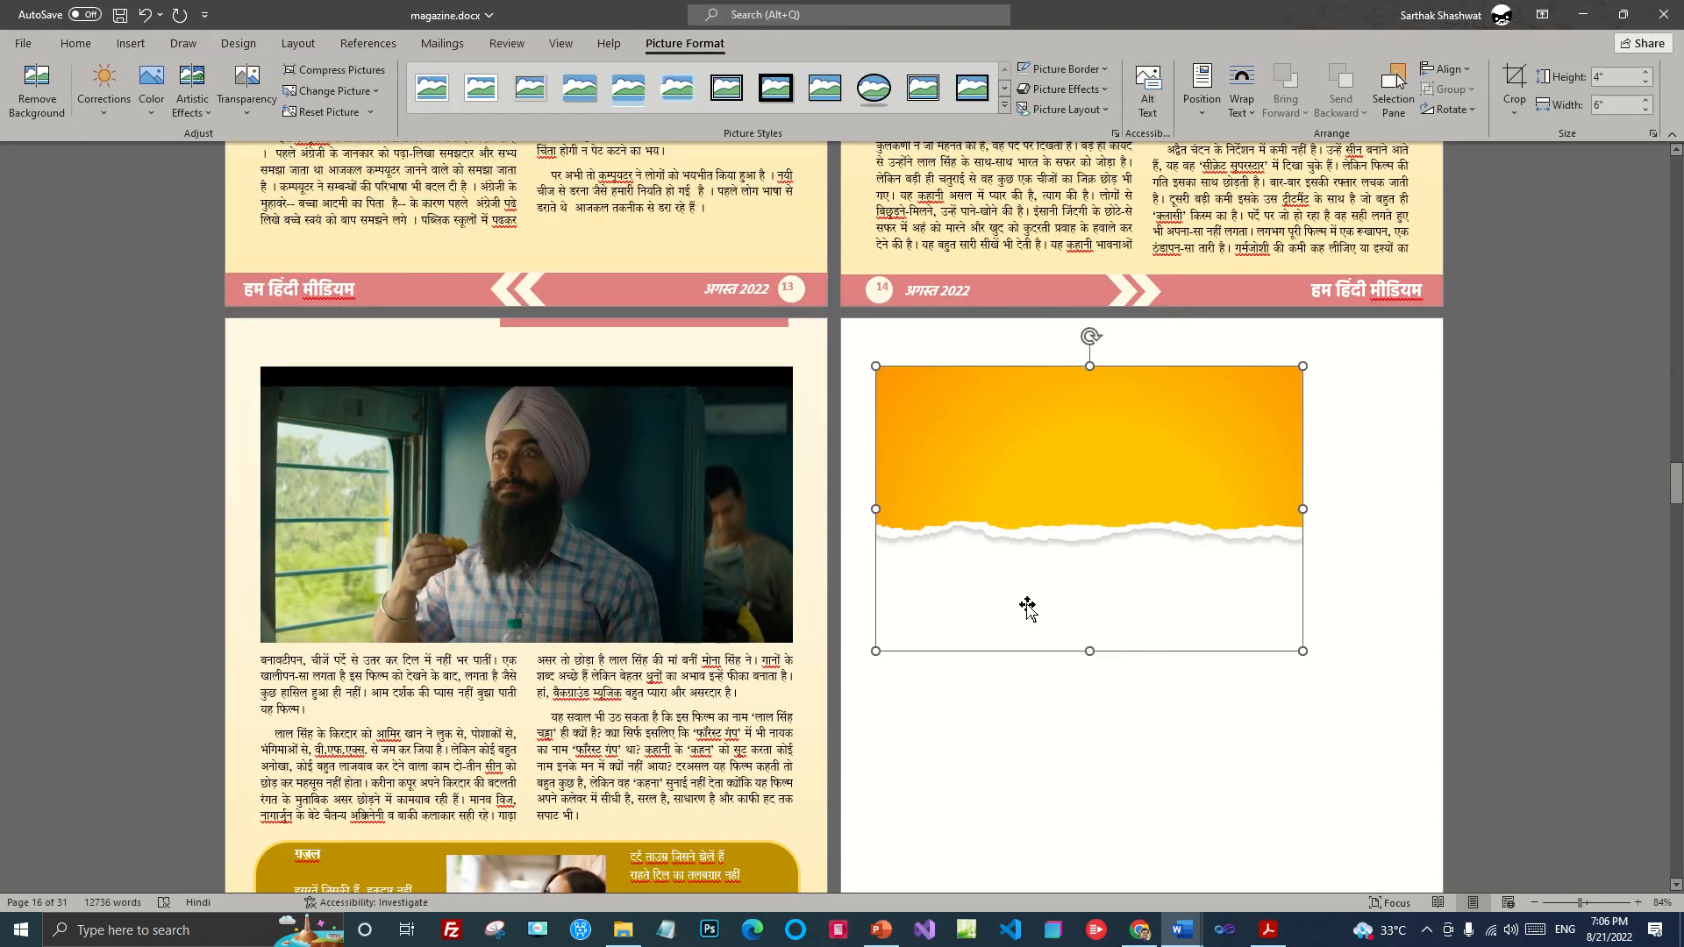
{"action": "left_click", "coordinate": [1218, 752]}
{"action": "left_click", "coordinate": [1132, 611]}
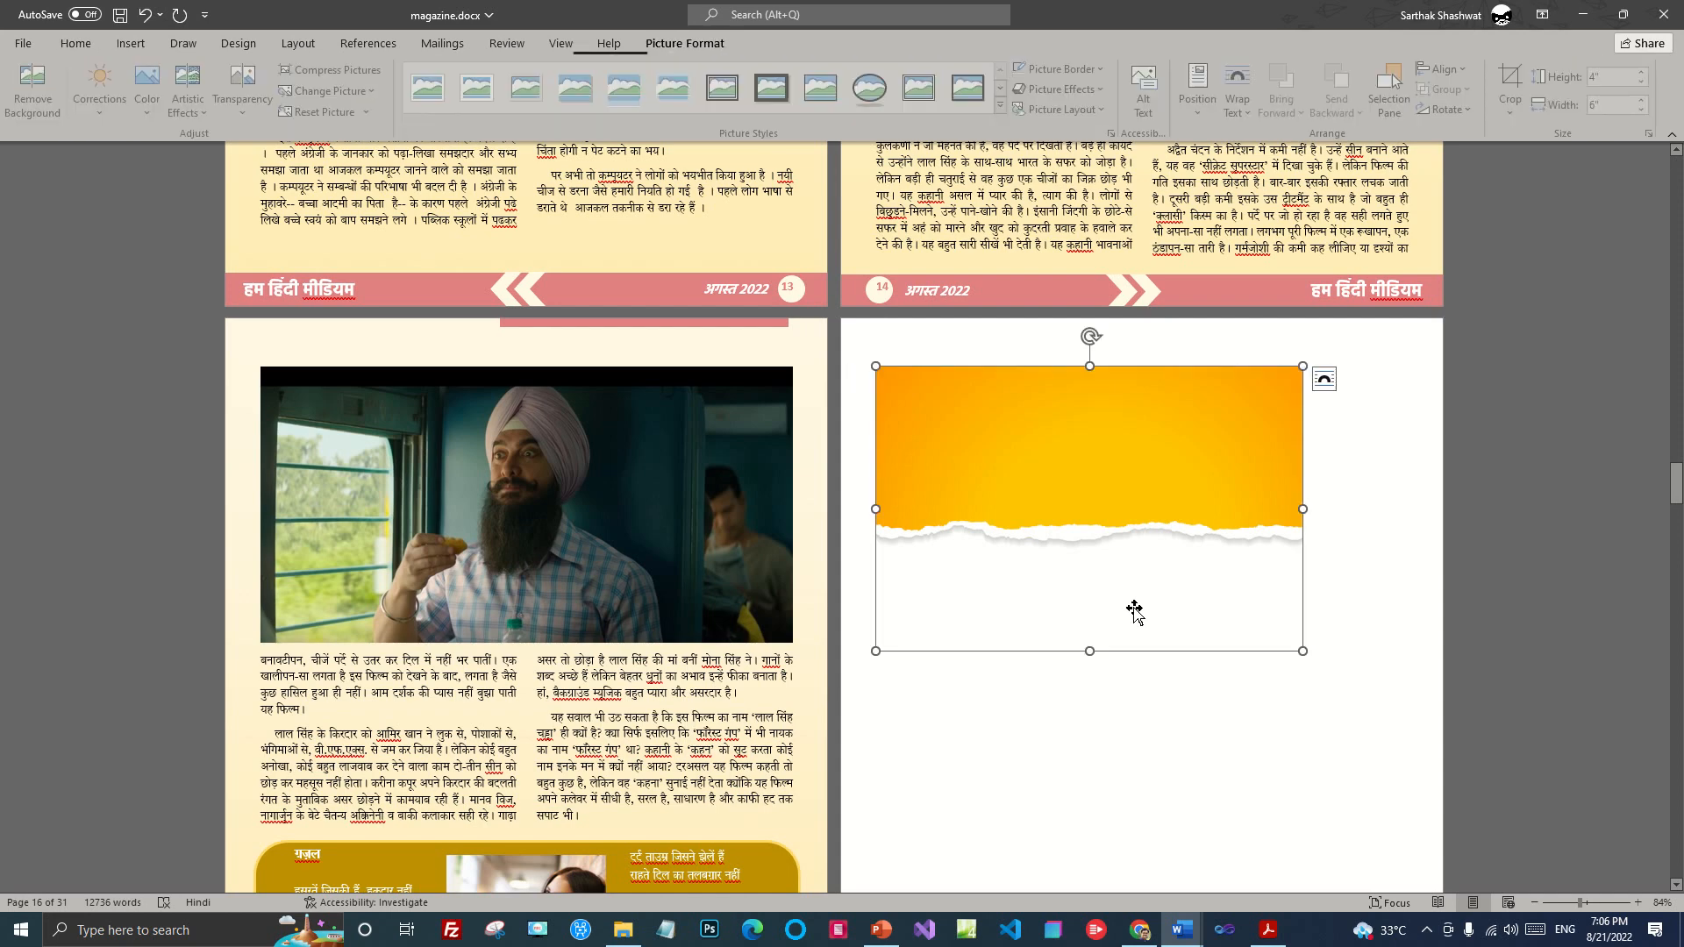